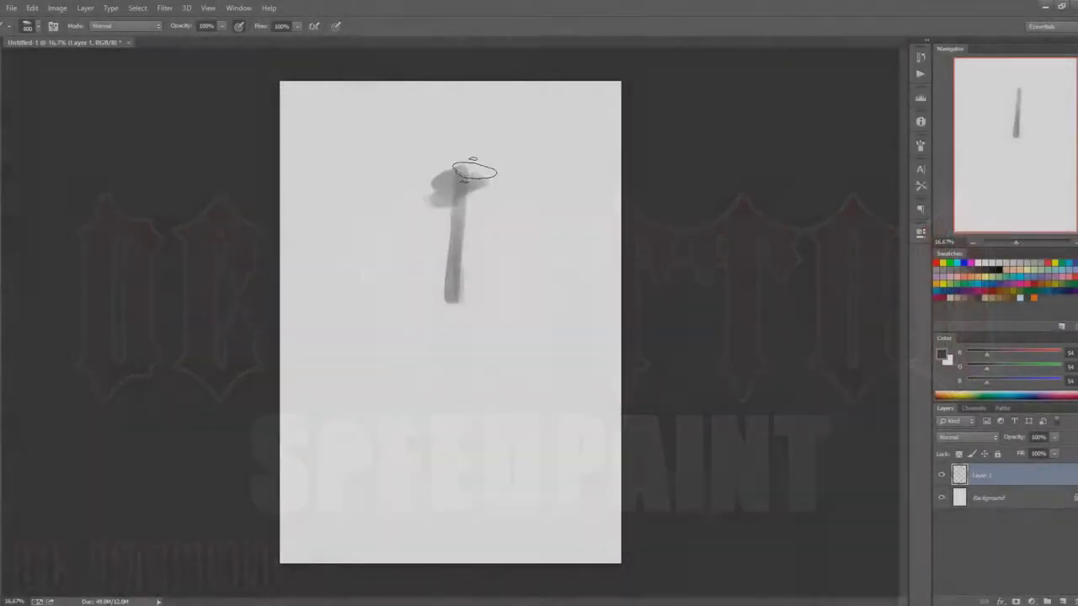
Step: Block in the hat, head, neck, chest and lower figure in dark and light grey
{"action": "mouse_move", "coordinate": [474, 171]}
{"action": "left_mouse_down"}
{"action": "mouse_move", "coordinate": [447, 339]}
{"action": "mouse_move", "coordinate": [328, 379]}
{"action": "mouse_move", "coordinate": [501, 374]}
{"action": "mouse_move", "coordinate": [497, 286]}
{"action": "mouse_move", "coordinate": [354, 404]}
{"action": "mouse_move", "coordinate": [505, 505]}
{"action": "mouse_move", "coordinate": [474, 425]}
{"action": "left_mouse_up"}
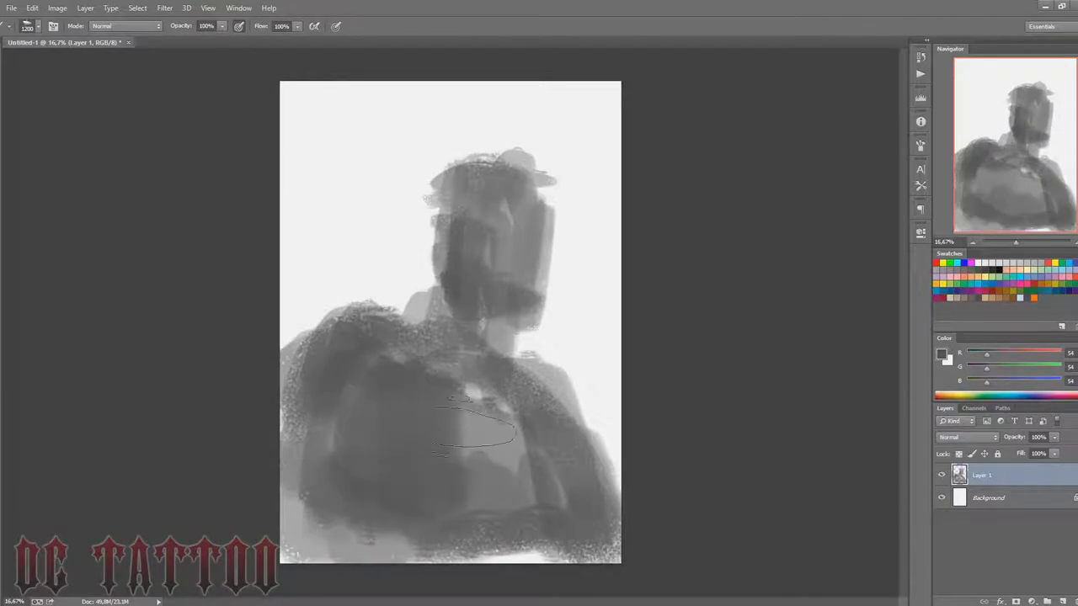
{"action": "key", "text": "bracketleft"}
{"action": "key", "text": "bracketleft"}
{"action": "key", "text": "bracketleft"}
{"action": "mouse_move", "coordinate": [421, 252]}
{"action": "left_mouse_down"}
{"action": "mouse_move", "coordinate": [385, 241]}
{"action": "mouse_move", "coordinate": [404, 303]}
{"action": "mouse_move", "coordinate": [539, 345]}
{"action": "mouse_move", "coordinate": [476, 234]}
{"action": "mouse_move", "coordinate": [489, 224]}
{"action": "left_mouse_up"}
{"action": "left_click_drag", "start_coordinate": [440, 177], "coordinate": [434, 286]}
{"action": "left_click_drag", "start_coordinate": [526, 169], "coordinate": [527, 387]}
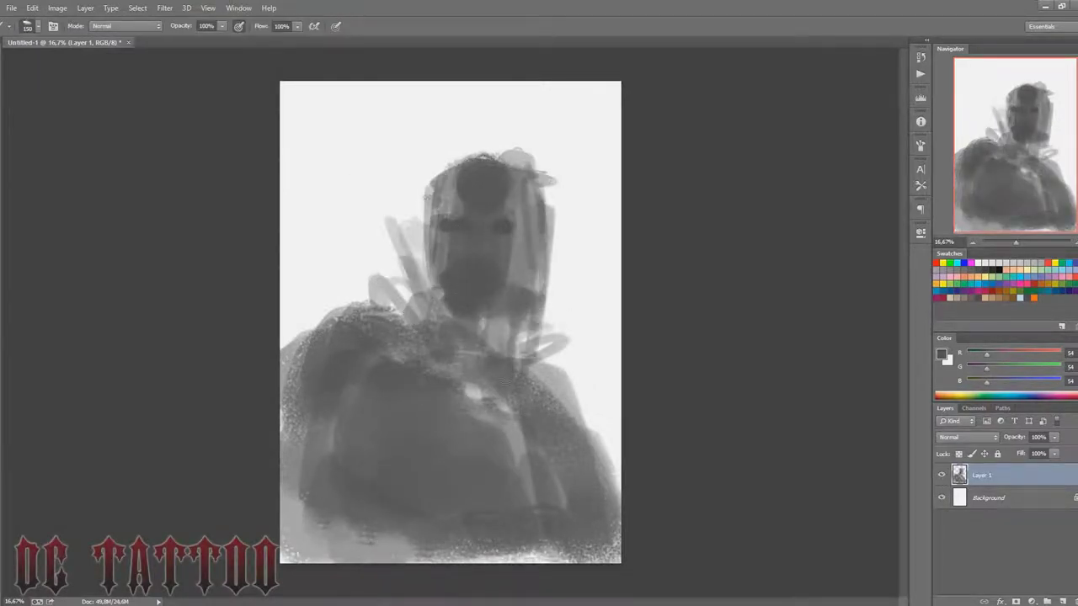
{"action": "mouse_move", "coordinate": [517, 312]}
{"action": "left_mouse_down"}
{"action": "mouse_move", "coordinate": [421, 320]}
{"action": "mouse_move", "coordinate": [496, 489]}
{"action": "left_mouse_up"}
{"action": "key", "text": "bracketright"}
{"action": "key", "text": "bracketright"}
{"action": "key", "text": "bracketright"}
{"action": "left_click_drag", "start_coordinate": [320, 539], "coordinate": [547, 413]}
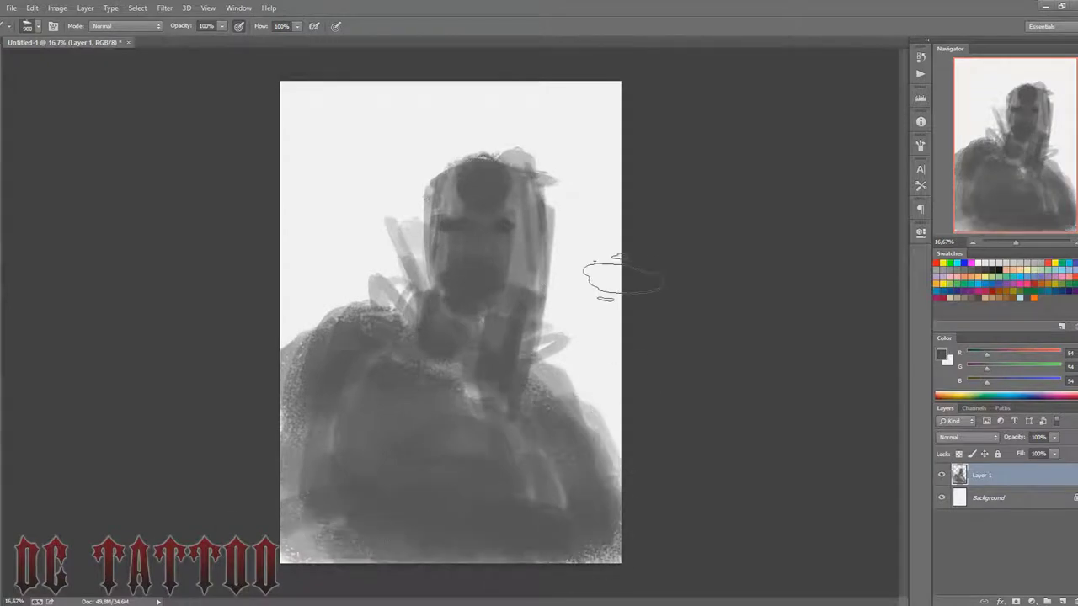
Step: Darken both sides of the head plus the neck, chin and jaw
{"action": "key", "text": "bracketleft"}
{"action": "key", "text": "bracketleft"}
{"action": "key", "text": "bracketleft"}
{"action": "left_click_drag", "start_coordinate": [526, 290], "coordinate": [518, 151]}
{"action": "mouse_move", "coordinate": [442, 164]}
{"action": "left_mouse_down"}
{"action": "mouse_move", "coordinate": [425, 290]}
{"action": "mouse_move", "coordinate": [434, 283]}
{"action": "left_mouse_up"}
{"action": "key", "text": "bracketright"}
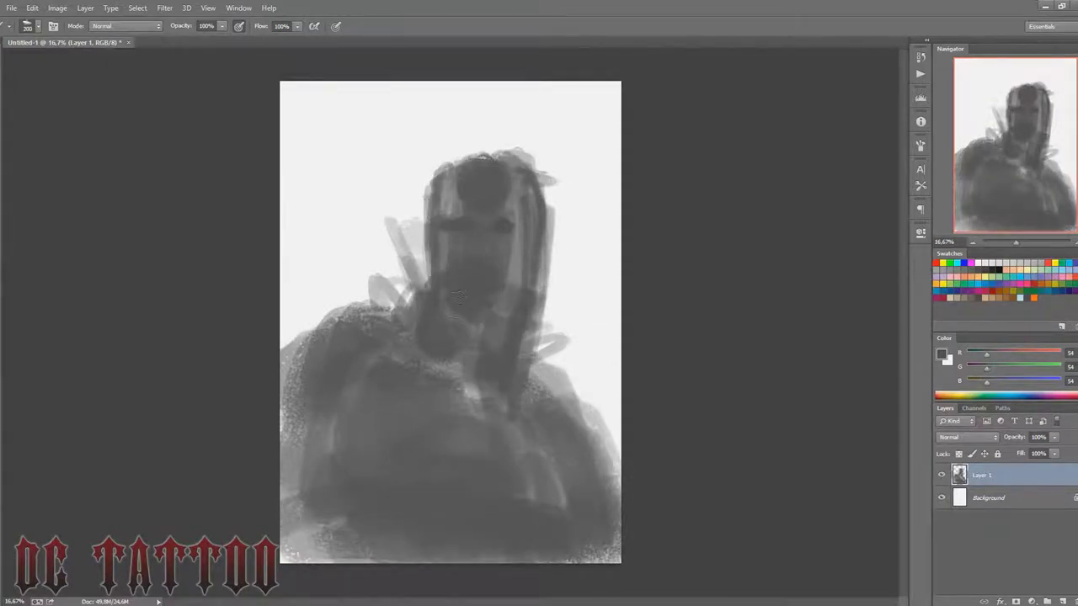
{"action": "left_click_drag", "start_coordinate": [476, 326], "coordinate": [505, 290]}
Step: Paint the pale skull-like mask in light grey across eyes, forehead and both sides
{"action": "left_click", "coordinate": [547, 221], "text": "alt"}
{"action": "key", "text": "bracketleft"}
{"action": "key", "text": "bracketleft"}
{"action": "key", "text": "bracketleft"}
{"action": "mouse_move", "coordinate": [471, 217]}
{"action": "left_mouse_down"}
{"action": "mouse_move", "coordinate": [471, 232]}
{"action": "mouse_move", "coordinate": [484, 230]}
{"action": "left_mouse_up"}
{"action": "left_click_drag", "start_coordinate": [503, 177], "coordinate": [509, 193]}
{"action": "key", "text": "bracketright"}
{"action": "key", "text": "bracketright"}
{"action": "left_click_drag", "start_coordinate": [446, 168], "coordinate": [447, 278]}
{"action": "left_click_drag", "start_coordinate": [436, 194], "coordinate": [438, 295]}
{"action": "left_click_drag", "start_coordinate": [505, 229], "coordinate": [509, 252]}
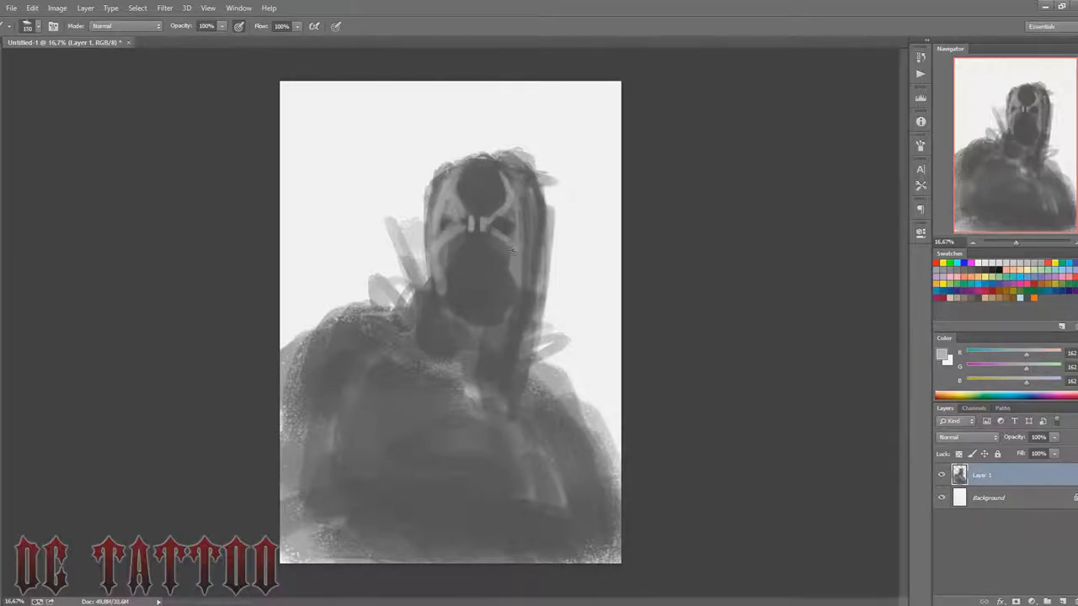
{"action": "mouse_move", "coordinate": [513, 173]}
{"action": "left_mouse_down"}
{"action": "mouse_move", "coordinate": [515, 295]}
{"action": "mouse_move", "coordinate": [518, 286]}
{"action": "left_mouse_up"}
Step: Add dark marks on the mask's forehead and in both eye sockets
{"action": "left_click", "coordinate": [492, 189], "text": "alt"}
{"action": "left_click_drag", "start_coordinate": [490, 178], "coordinate": [509, 198]}
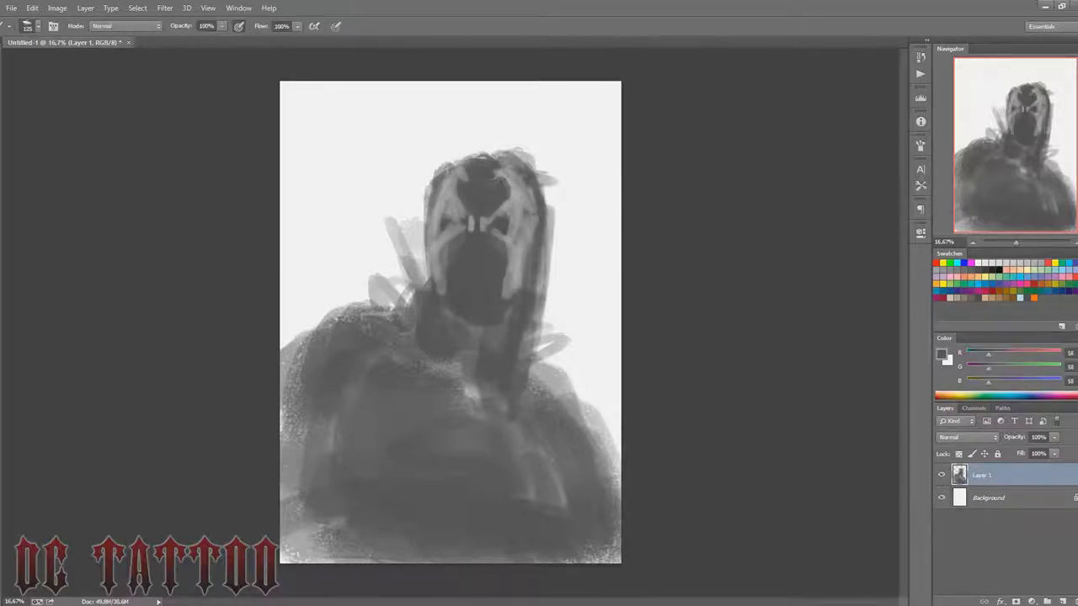
{"action": "left_click", "coordinate": [496, 211], "text": "alt"}
{"action": "key", "text": "bracketleft"}
{"action": "left_click_drag", "start_coordinate": [448, 220], "coordinate": [453, 225]}
{"action": "left_click_drag", "start_coordinate": [512, 221], "coordinate": [517, 228]}
Step: Paint dark diagonal spikes fanning out around the head with a 250 brush
{"action": "key", "text": "bracketright"}
{"action": "key", "text": "bracketright"}
{"action": "key", "text": "bracketright"}
{"action": "left_click_drag", "start_coordinate": [459, 354], "coordinate": [489, 408]}
{"action": "left_click_drag", "start_coordinate": [619, 245], "coordinate": [531, 379]}
{"action": "left_click_drag", "start_coordinate": [621, 181], "coordinate": [539, 311]}
{"action": "left_click_drag", "start_coordinate": [622, 202], "coordinate": [543, 266]}
{"action": "mouse_move", "coordinate": [349, 187]}
{"action": "left_mouse_down"}
{"action": "mouse_move", "coordinate": [438, 273]}
{"action": "mouse_move", "coordinate": [375, 85]}
{"action": "left_mouse_up"}
Step: Add long grey spike strokes above, left and lower right of the head
{"action": "key", "text": "bracketright"}
{"action": "left_click_drag", "start_coordinate": [345, 278], "coordinate": [350, 85]}
{"action": "left_click_drag", "start_coordinate": [320, 193], "coordinate": [396, 312]}
{"action": "mouse_move", "coordinate": [337, 232]}
{"action": "left_mouse_down"}
{"action": "mouse_move", "coordinate": [380, 134]}
{"action": "mouse_move", "coordinate": [396, 303]}
{"action": "left_mouse_up"}
{"action": "left_click_drag", "start_coordinate": [375, 168], "coordinate": [353, 84]}
{"action": "mouse_move", "coordinate": [370, 219]}
{"action": "left_mouse_down"}
{"action": "mouse_move", "coordinate": [286, 320]}
{"action": "mouse_move", "coordinate": [286, 383]}
{"action": "left_mouse_up"}
{"action": "key", "text": "bracketleft"}
{"action": "key", "text": "bracketleft"}
{"action": "mouse_move", "coordinate": [619, 358]}
{"action": "left_mouse_down"}
{"action": "mouse_move", "coordinate": [577, 392]}
{"action": "mouse_move", "coordinate": [598, 464]}
{"action": "left_mouse_up"}
Step: Cover the lower body with broad dark strokes using a 1000 brush
{"action": "key", "text": "bracketright"}
{"action": "key", "text": "bracketright"}
{"action": "key", "text": "bracketright"}
{"action": "left_click_drag", "start_coordinate": [602, 413], "coordinate": [598, 555]}
{"action": "left_click_drag", "start_coordinate": [311, 320], "coordinate": [307, 471]}
{"action": "left_click_drag", "start_coordinate": [295, 413], "coordinate": [404, 547]}
{"action": "left_click_drag", "start_coordinate": [539, 556], "coordinate": [589, 547]}
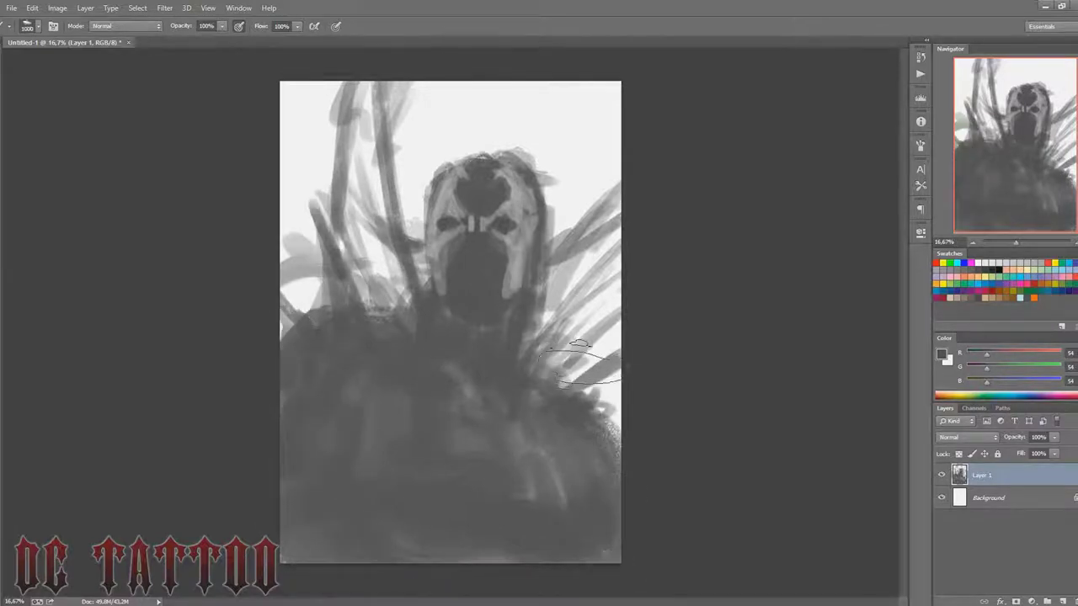
Step: Mirror the canvas horizontally and add spiky cape strokes at the right shoulder
{"action": "key", "text": "h"}
{"action": "left_click_drag", "start_coordinate": [549, 312], "coordinate": [571, 235]}
{"action": "left_click_drag", "start_coordinate": [581, 324], "coordinate": [606, 278]}
{"action": "left_click_drag", "start_coordinate": [514, 322], "coordinate": [531, 265]}
{"action": "mouse_move", "coordinate": [337, 236]}
{"action": "left_mouse_down"}
{"action": "mouse_move", "coordinate": [434, 96]}
{"action": "mouse_move", "coordinate": [590, 118]}
{"action": "left_mouse_up"}
Step: Grey over the white top area and add thin streaks near the top-right spikes
{"action": "key", "text": "bracketleft"}
{"action": "key", "text": "bracketleft"}
{"action": "key", "text": "bracketleft"}
{"action": "left_click_drag", "start_coordinate": [539, 287], "coordinate": [514, 93]}
{"action": "left_click_drag", "start_coordinate": [589, 244], "coordinate": [614, 168]}
{"action": "mouse_move", "coordinate": [589, 278]}
{"action": "left_mouse_down"}
{"action": "mouse_move", "coordinate": [602, 202]}
{"action": "mouse_move", "coordinate": [590, 118]}
{"action": "left_mouse_up"}
{"action": "left_click", "coordinate": [275, 400], "text": "alt"}
{"action": "key", "text": "bracketleft"}
{"action": "key", "text": "bracketleft"}
{"action": "key", "text": "bracketleft"}
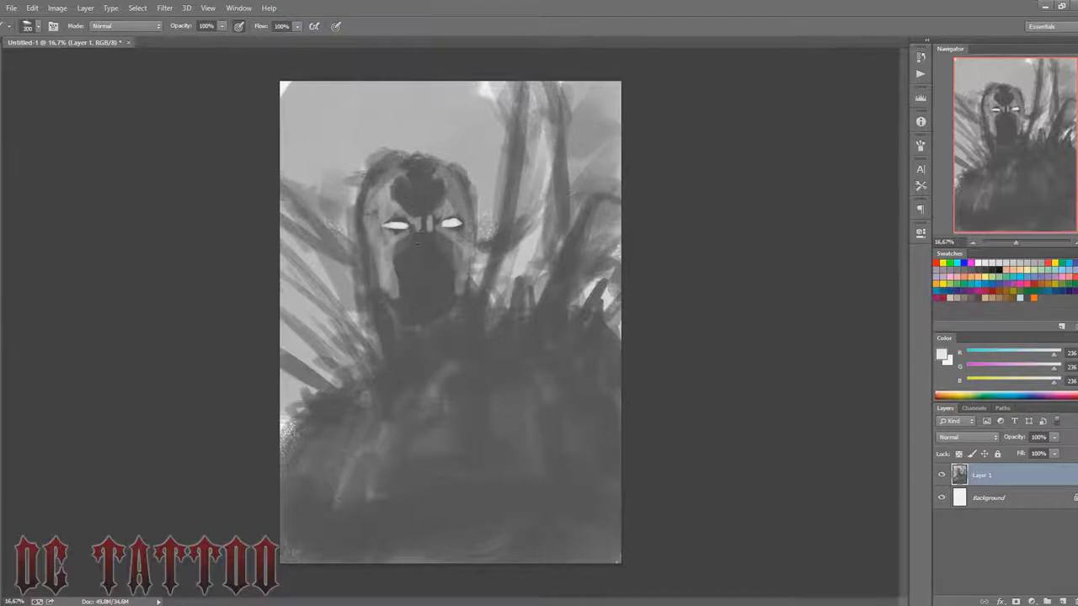
Step: Lighten the hood edges, face sides and jaw, and fill the hood top dark
{"action": "mouse_move", "coordinate": [395, 221]}
{"action": "left_mouse_down"}
{"action": "mouse_move", "coordinate": [393, 168]}
{"action": "mouse_move", "coordinate": [408, 163]}
{"action": "left_mouse_up"}
{"action": "mouse_move", "coordinate": [430, 160]}
{"action": "left_mouse_down"}
{"action": "mouse_move", "coordinate": [455, 177]}
{"action": "mouse_move", "coordinate": [463, 214]}
{"action": "left_mouse_up"}
{"action": "left_click_drag", "start_coordinate": [396, 244], "coordinate": [392, 320]}
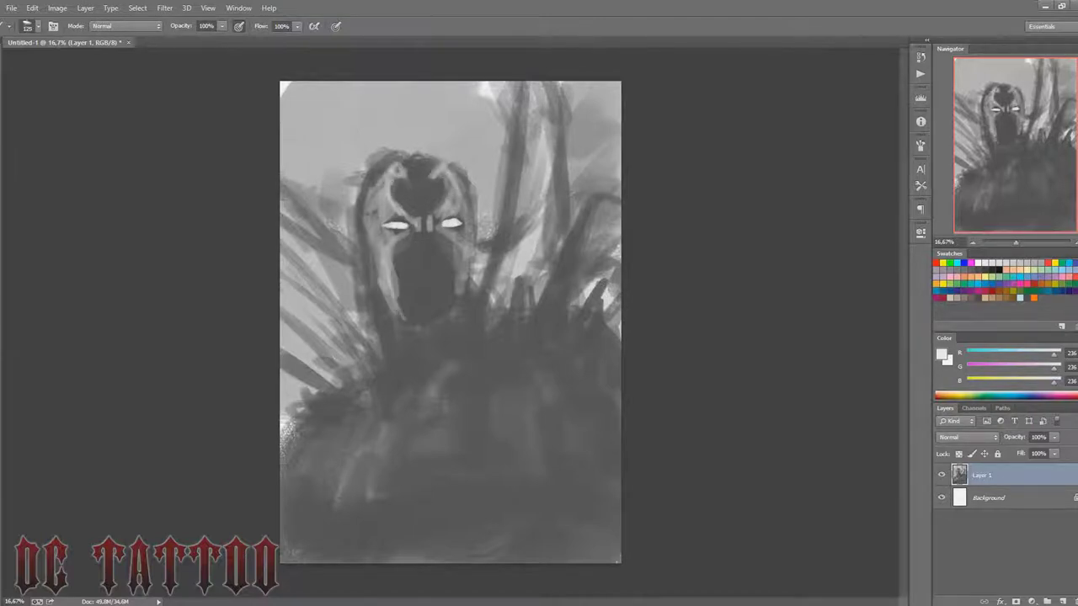
{"action": "left_click", "coordinate": [380, 313], "text": "alt"}
{"action": "mouse_move", "coordinate": [404, 160]}
{"action": "left_mouse_down"}
{"action": "mouse_move", "coordinate": [426, 202]}
{"action": "mouse_move", "coordinate": [421, 320]}
{"action": "left_mouse_up"}
Step: Brighten the lower face and the hood's left edge with sampled greys
{"action": "left_click", "coordinate": [411, 274], "text": "alt"}
{"action": "key", "text": "bracketleft"}
{"action": "key", "text": "bracketleft"}
{"action": "key", "text": "bracketleft"}
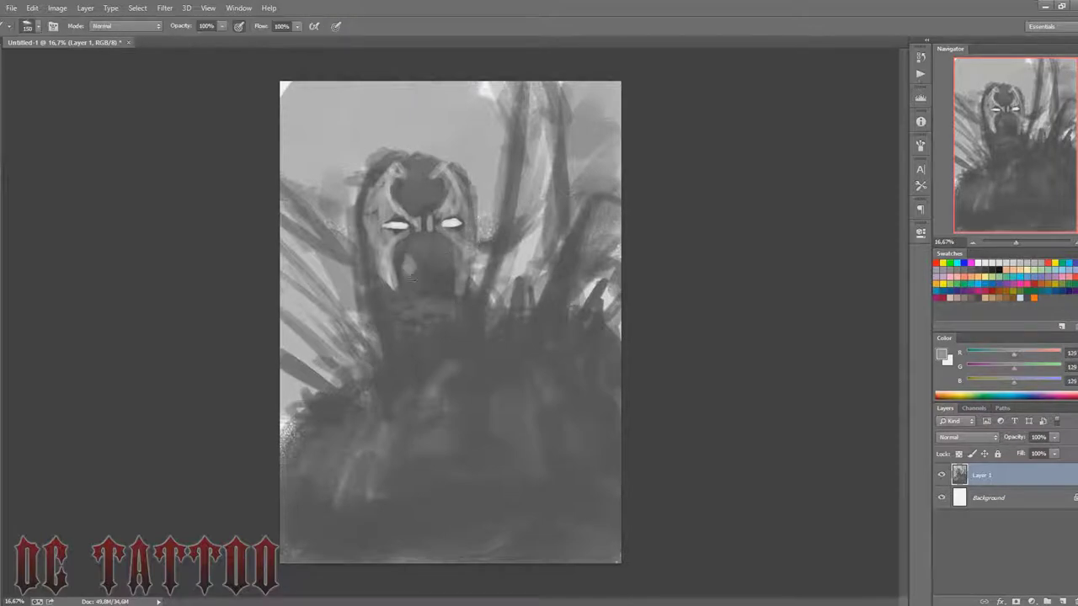
{"action": "left_click_drag", "start_coordinate": [411, 263], "coordinate": [455, 316]}
{"action": "left_click", "coordinate": [393, 277], "text": "alt"}
{"action": "key", "text": "bracketleft"}
{"action": "key", "text": "bracketleft"}
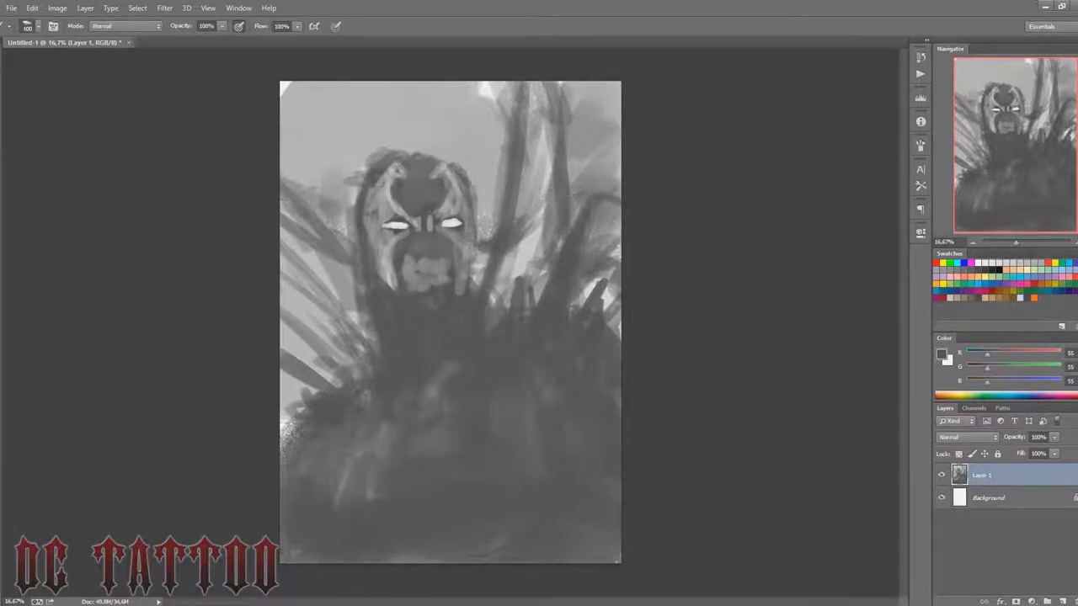
{"action": "left_click", "coordinate": [337, 253], "text": "alt"}
{"action": "mouse_move", "coordinate": [362, 329]}
{"action": "left_mouse_down"}
{"action": "mouse_move", "coordinate": [349, 211]}
{"action": "mouse_move", "coordinate": [396, 145]}
{"action": "mouse_move", "coordinate": [331, 411]}
{"action": "left_mouse_up"}
{"action": "left_click_drag", "start_coordinate": [367, 349], "coordinate": [320, 401]}
Step: Darken the left side of the hood, its background and the upper-right streaks
{"action": "left_click", "coordinate": [379, 320], "text": "alt"}
{"action": "left_click_drag", "start_coordinate": [371, 244], "coordinate": [295, 379]}
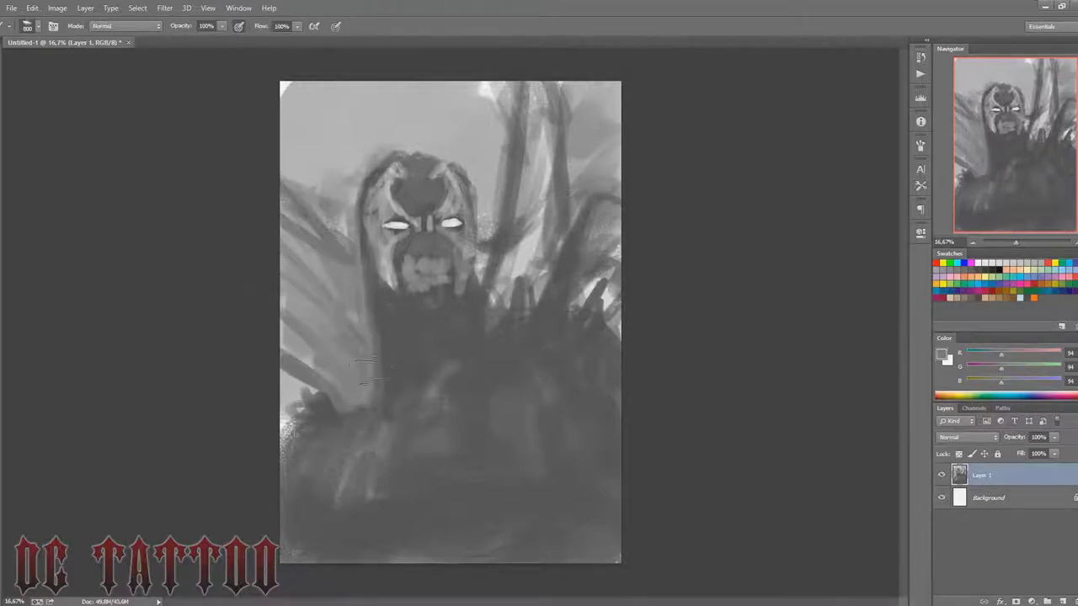
{"action": "left_click_drag", "start_coordinate": [371, 278], "coordinate": [290, 379]}
{"action": "left_click_drag", "start_coordinate": [476, 270], "coordinate": [539, 105]}
Step: Lighten the upper-right streaks and spikes with a 250 light grey brush
{"action": "left_click", "coordinate": [311, 266], "text": "alt"}
{"action": "key", "text": "bracketright"}
{"action": "key", "text": "bracketright"}
{"action": "key", "text": "bracketright"}
{"action": "left_click_drag", "start_coordinate": [518, 227], "coordinate": [522, 105]}
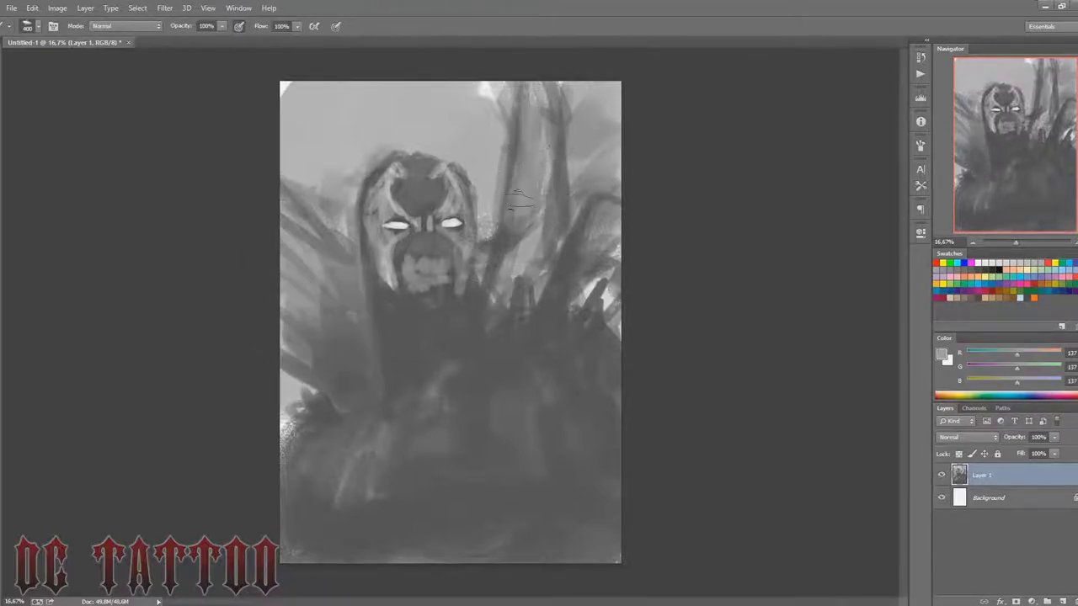
{"action": "left_click_drag", "start_coordinate": [505, 269], "coordinate": [544, 202]}
{"action": "mouse_move", "coordinate": [547, 269]}
{"action": "left_mouse_down"}
{"action": "mouse_move", "coordinate": [552, 105]}
{"action": "mouse_move", "coordinate": [602, 244]}
{"action": "left_mouse_up"}
Step: Paint the bared mouth with near-white teeth and dark shadow around them
{"action": "left_click", "coordinate": [464, 238], "text": "alt"}
{"action": "key", "text": "bracketleft"}
{"action": "key", "text": "bracketleft"}
{"action": "key", "text": "bracketleft"}
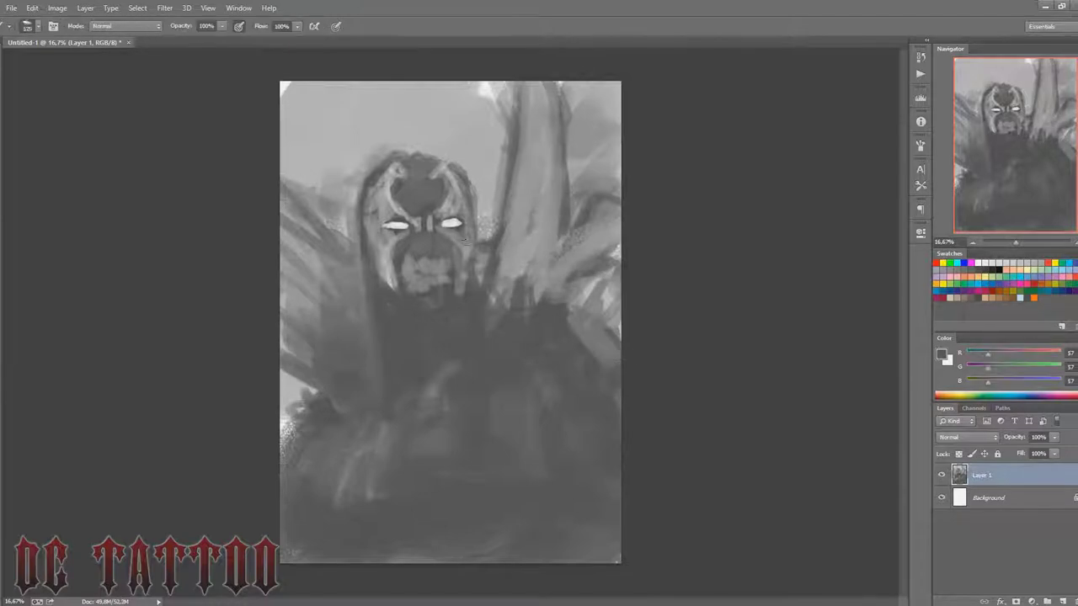
{"action": "left_click_drag", "start_coordinate": [406, 273], "coordinate": [447, 265]}
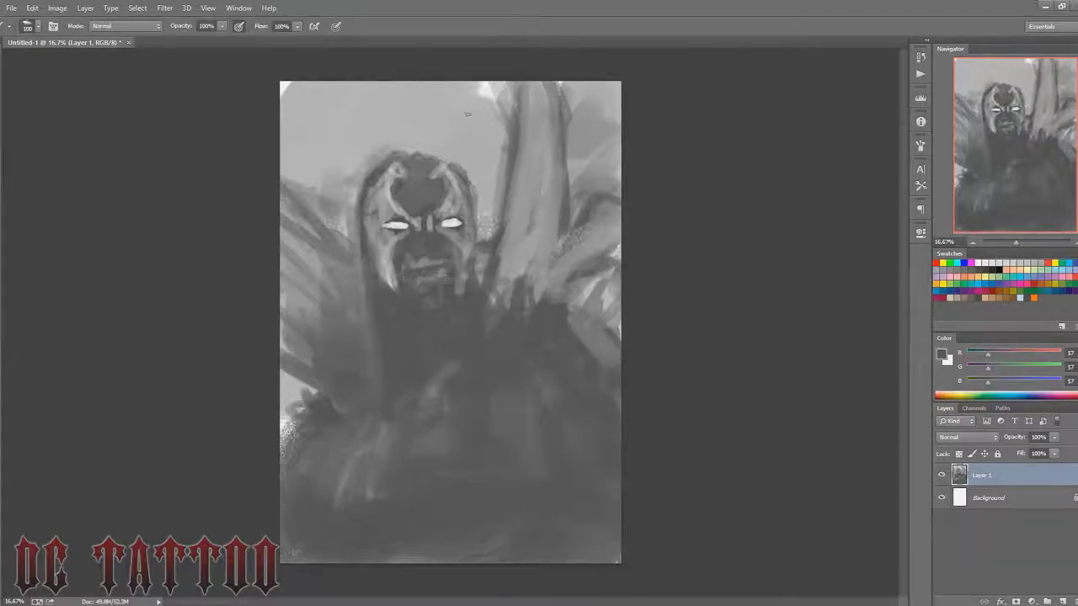
{"action": "left_click", "coordinate": [451, 223], "text": "alt"}
{"action": "key", "text": "bracketright"}
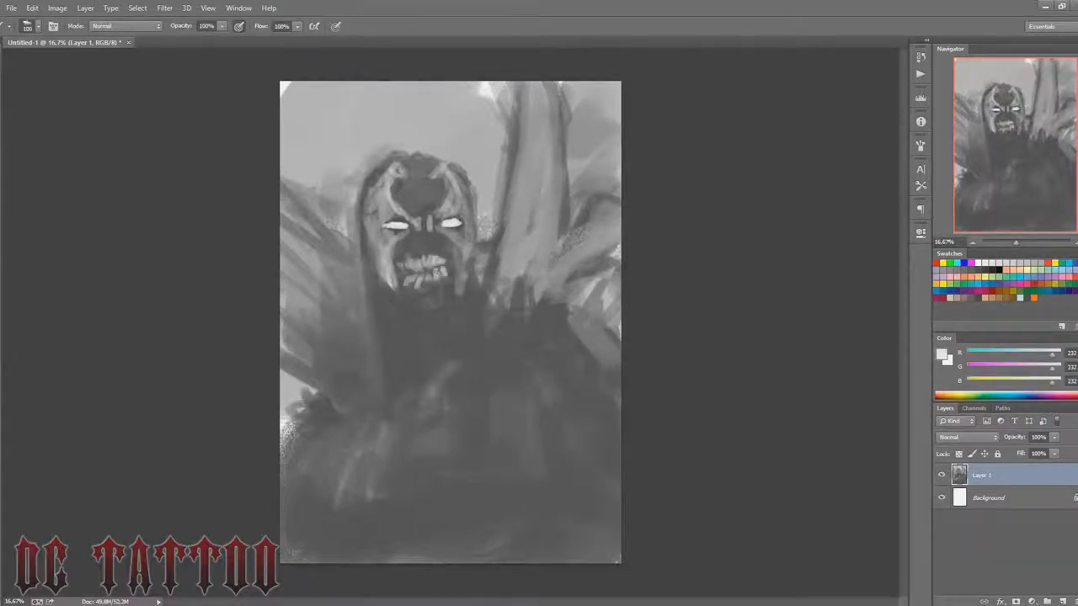
{"action": "left_click", "coordinate": [446, 260], "text": "alt"}
{"action": "left_click_drag", "start_coordinate": [447, 263], "coordinate": [395, 278]}
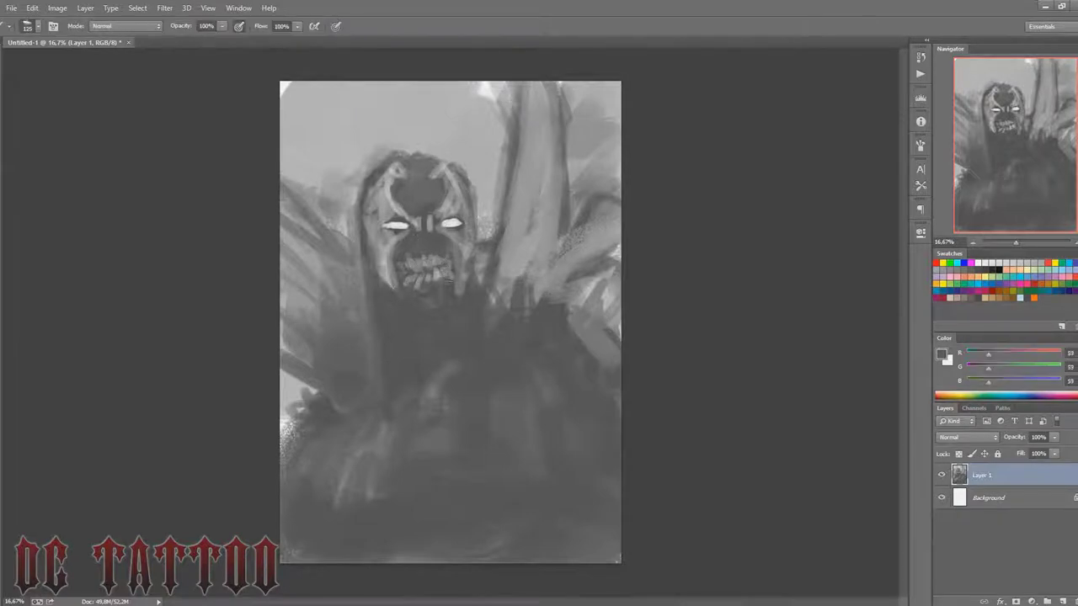
Step: Add darker touches beside the head, on forehead and mouth, and along the right arm
{"action": "left_click_drag", "start_coordinate": [506, 240], "coordinate": [498, 224]}
{"action": "key", "text": "bracketright"}
{"action": "key", "text": "bracketright"}
{"action": "key", "text": "bracketright"}
{"action": "left_click_drag", "start_coordinate": [381, 253], "coordinate": [463, 268]}
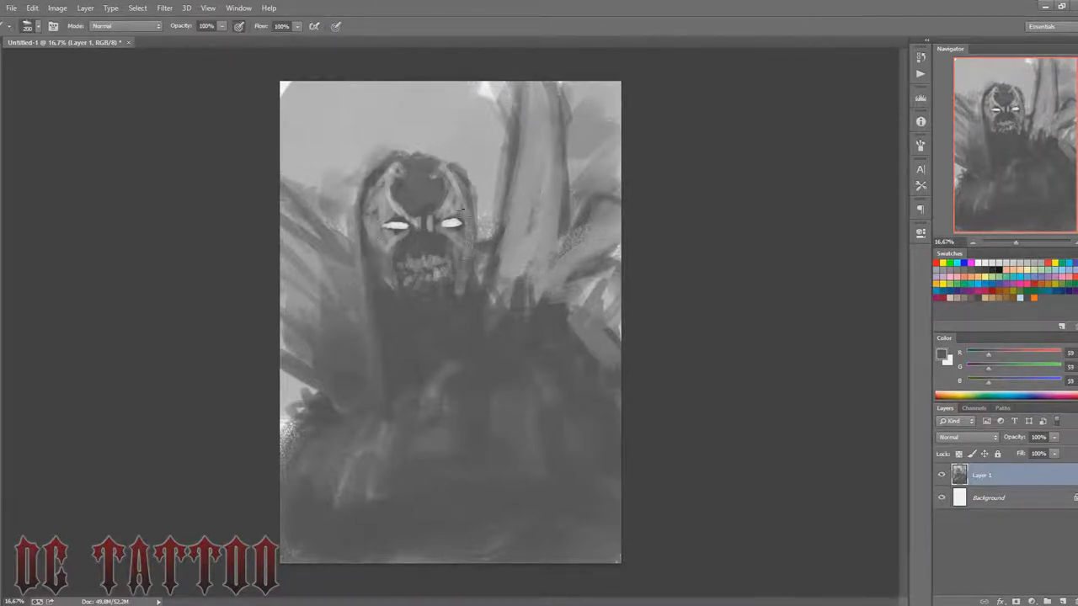
{"action": "key", "text": "bracketleft"}
{"action": "key", "text": "bracketleft"}
{"action": "key", "text": "bracketleft"}
{"action": "key", "text": "bracketright"}
{"action": "key", "text": "bracketright"}
{"action": "key", "text": "bracketright"}
{"action": "key", "text": "bracketright"}
{"action": "left_click_drag", "start_coordinate": [518, 251], "coordinate": [543, 156]}
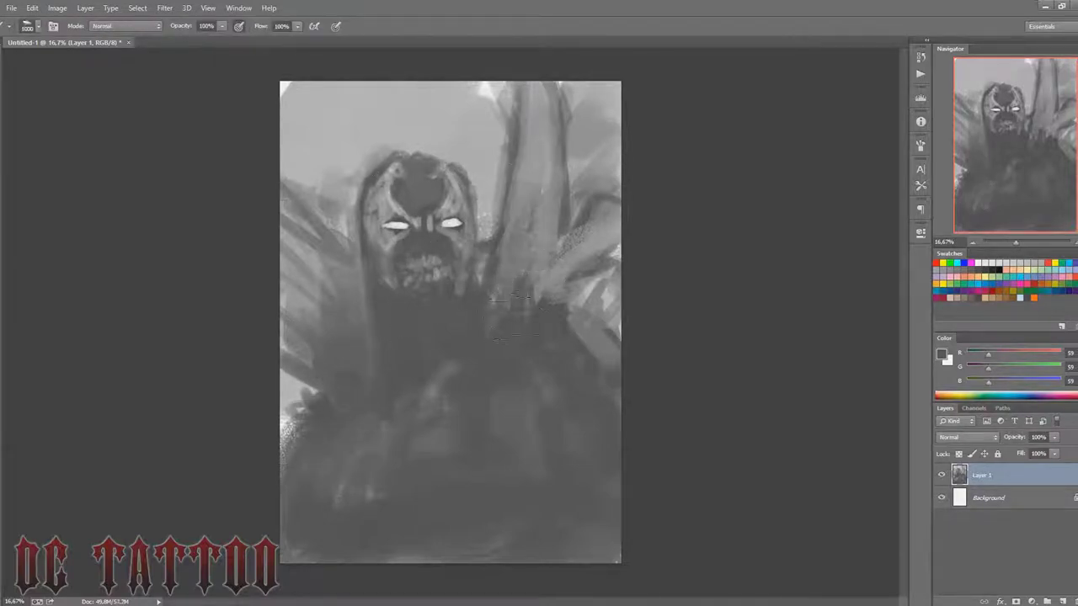
Step: Rim-light the head top, left arm, right shoulder and right arm in near-white
{"action": "left_click", "coordinate": [481, 113], "text": "alt"}
{"action": "key", "text": "bracketleft"}
{"action": "key", "text": "bracketleft"}
{"action": "key", "text": "bracketleft"}
{"action": "left_click_drag", "start_coordinate": [399, 156], "coordinate": [454, 160]}
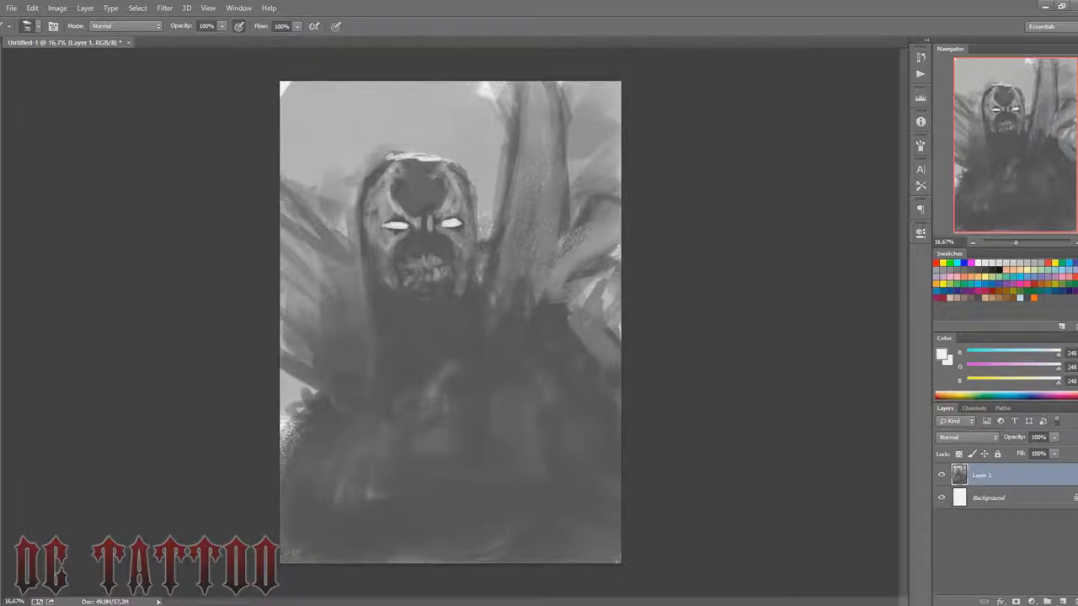
{"action": "key", "text": "bracketright"}
{"action": "left_click_drag", "start_coordinate": [282, 185], "coordinate": [354, 240]}
{"action": "left_click_drag", "start_coordinate": [478, 244], "coordinate": [495, 238]}
{"action": "left_click_drag", "start_coordinate": [553, 84], "coordinate": [570, 219]}
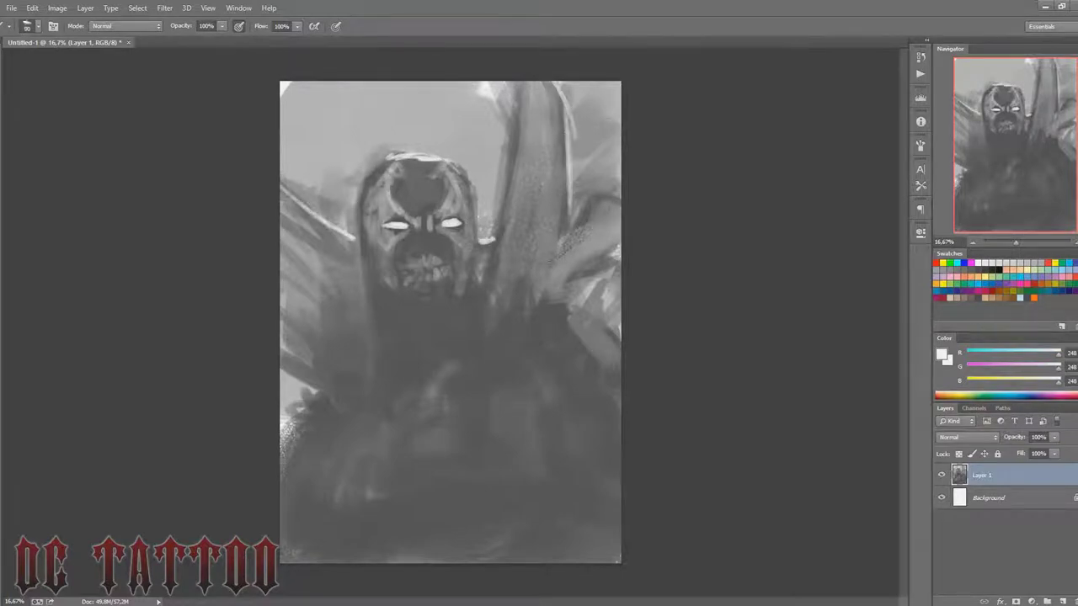
Step: Paint mid-grey blobs on the torso and light strokes for the legs
{"action": "key", "text": "bracketright"}
{"action": "key", "text": "bracketright"}
{"action": "key", "text": "bracketright"}
{"action": "left_click", "coordinate": [486, 342], "text": "alt"}
{"action": "left_click_drag", "start_coordinate": [358, 395], "coordinate": [370, 416]}
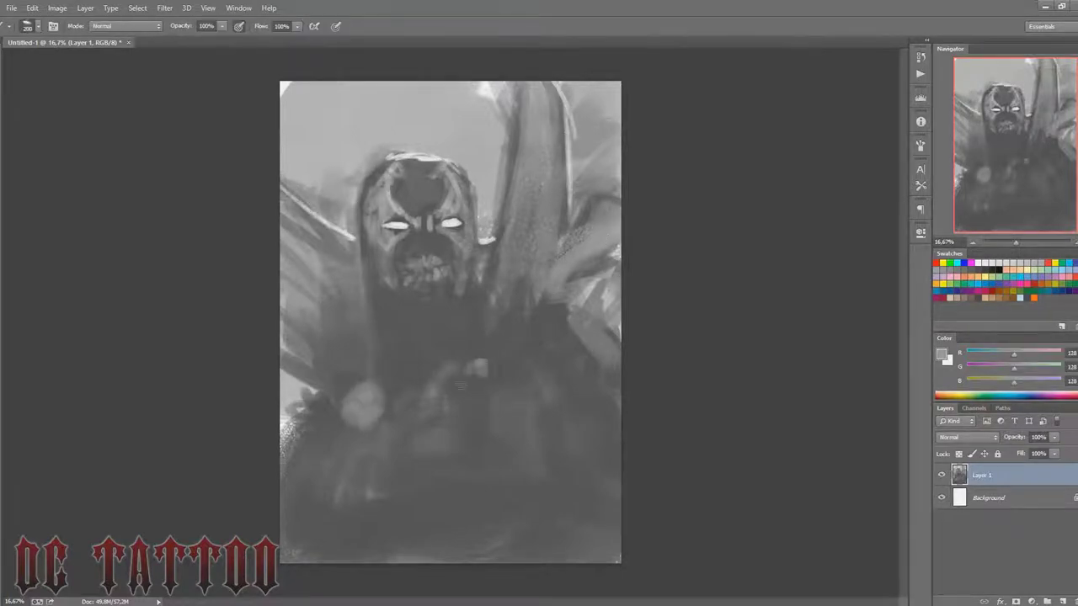
{"action": "mouse_move", "coordinate": [472, 363]}
{"action": "left_mouse_down"}
{"action": "mouse_move", "coordinate": [493, 396]}
{"action": "mouse_move", "coordinate": [385, 421]}
{"action": "mouse_move", "coordinate": [316, 556]}
{"action": "left_mouse_up"}
{"action": "key", "text": "bracketleft"}
{"action": "key", "text": "bracketleft"}
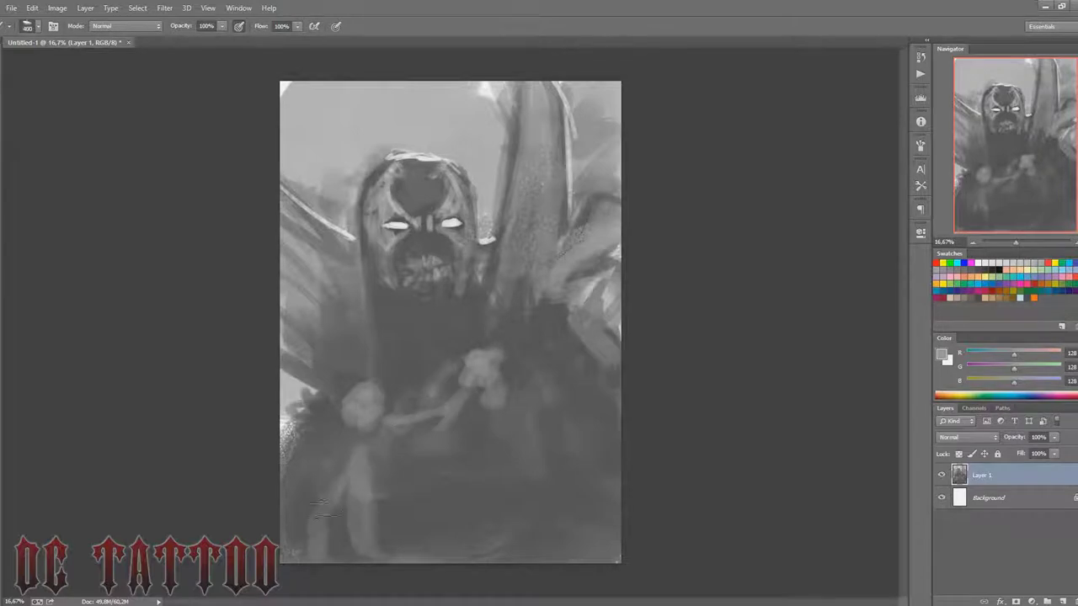
{"action": "left_click_drag", "start_coordinate": [369, 443], "coordinate": [375, 558]}
{"action": "mouse_move", "coordinate": [484, 421]}
{"action": "left_mouse_down"}
{"action": "mouse_move", "coordinate": [564, 547]}
{"action": "mouse_move", "coordinate": [442, 560]}
{"action": "left_mouse_up"}
Step: Repaint the right leg lighter, then paint over the light legs dark
{"action": "key", "text": "bracketright"}
{"action": "left_click_drag", "start_coordinate": [371, 434], "coordinate": [368, 440]}
{"action": "left_click_drag", "start_coordinate": [510, 429], "coordinate": [560, 518]}
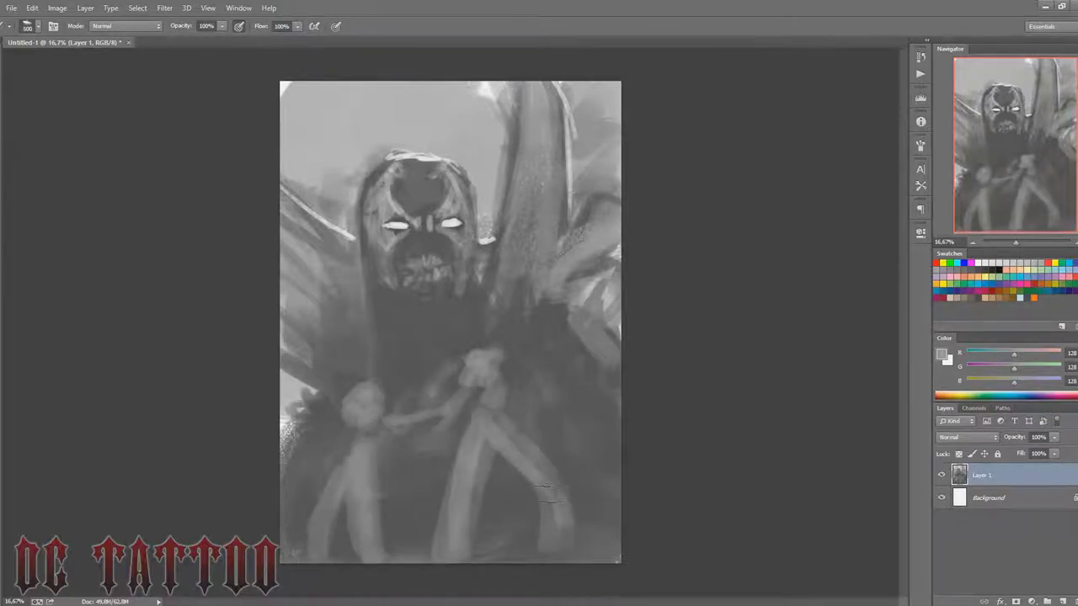
{"action": "left_click_drag", "start_coordinate": [539, 459], "coordinate": [564, 555]}
{"action": "left_click_drag", "start_coordinate": [506, 413], "coordinate": [556, 556]}
{"action": "left_click_drag", "start_coordinate": [459, 422], "coordinate": [459, 560]}
Step: Darken the lower body and lower-left blob, then create a new empty Layer 2
{"action": "left_click_drag", "start_coordinate": [362, 438], "coordinate": [362, 560]}
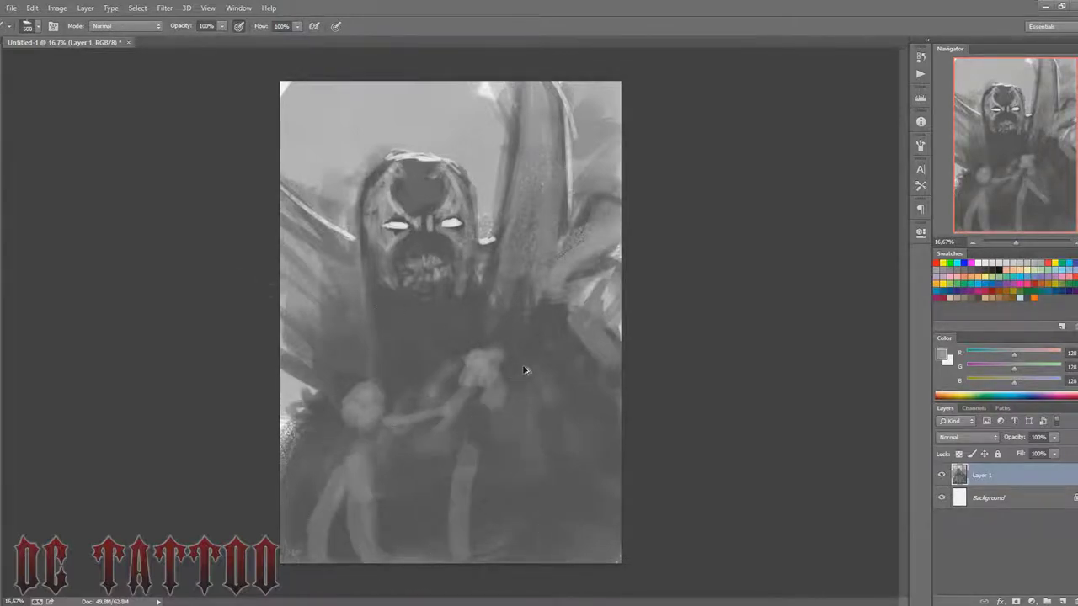
{"action": "left_click_drag", "start_coordinate": [353, 459], "coordinate": [320, 560]}
{"action": "left_click_drag", "start_coordinate": [497, 404], "coordinate": [476, 350]}
{"action": "left_click_drag", "start_coordinate": [358, 396], "coordinate": [366, 413]}
{"action": "key", "text": "bracketleft"}
{"action": "key", "text": "bracketleft"}
{"action": "key", "text": "bracketleft"}
{"action": "key", "text": "ctrl+shift+n"}
Step: Confirm the new layer and paint chin strokes and a dark mouth on the mask
{"action": "key", "text": "Return"}
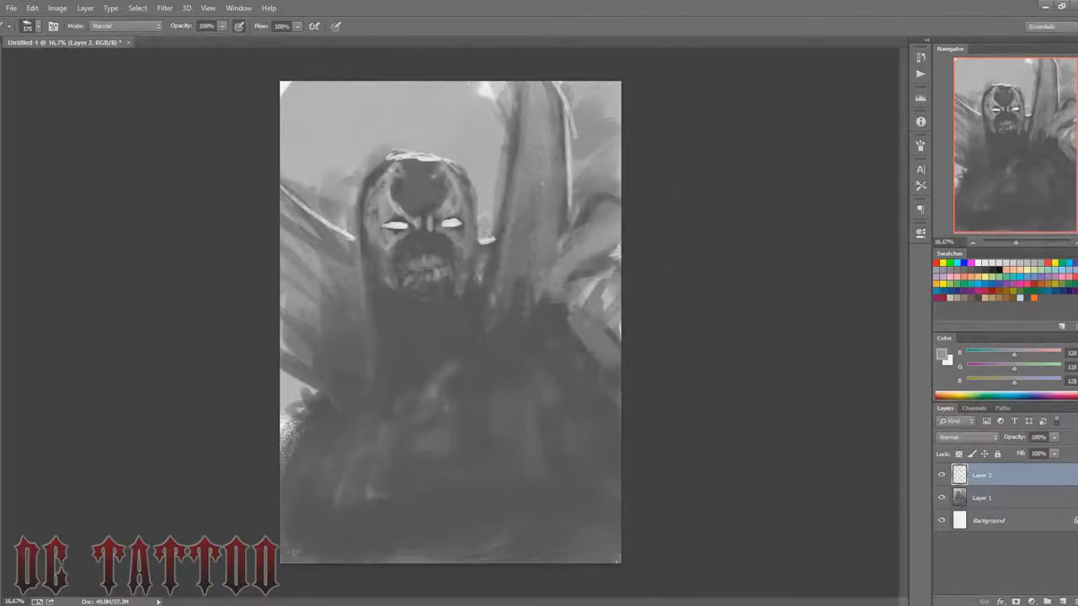
{"action": "left_click_drag", "start_coordinate": [379, 308], "coordinate": [419, 315]}
{"action": "mouse_move", "coordinate": [471, 269]}
{"action": "left_mouse_down"}
{"action": "mouse_move", "coordinate": [442, 320]}
{"action": "mouse_move", "coordinate": [430, 320]}
{"action": "mouse_move", "coordinate": [459, 307]}
{"action": "left_mouse_up"}
{"action": "left_click", "coordinate": [429, 324], "text": "alt"}
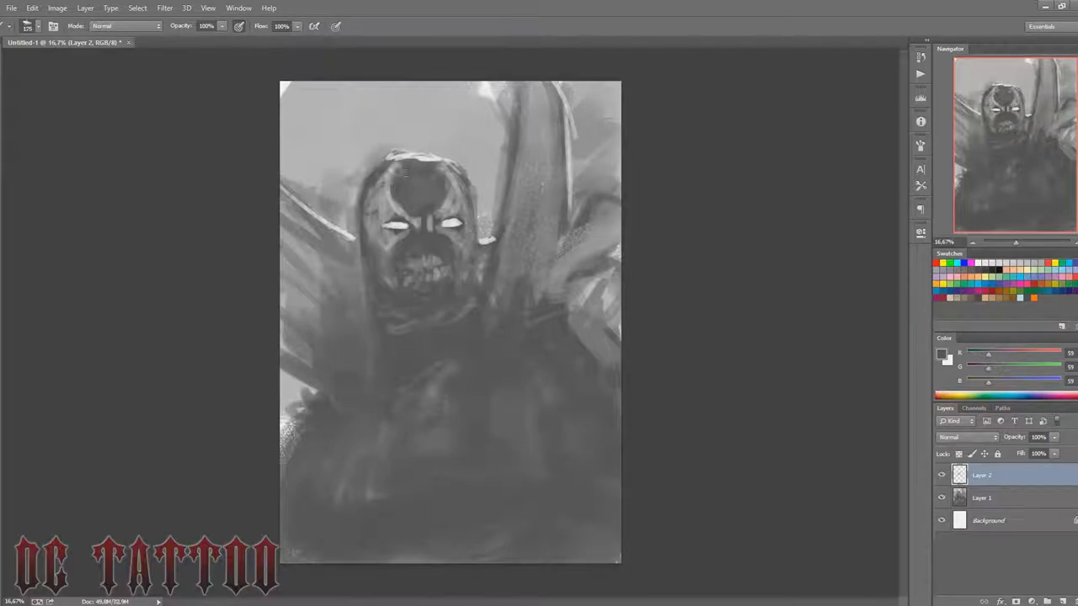
{"action": "left_click_drag", "start_coordinate": [430, 266], "coordinate": [455, 278]}
{"action": "left_click_drag", "start_coordinate": [395, 200], "coordinate": [389, 224]}
Step: Lighten the forehead beside the eyes, darken over the left eye, and shrink the brush to 175
{"action": "left_click", "coordinate": [417, 189], "text": "alt"}
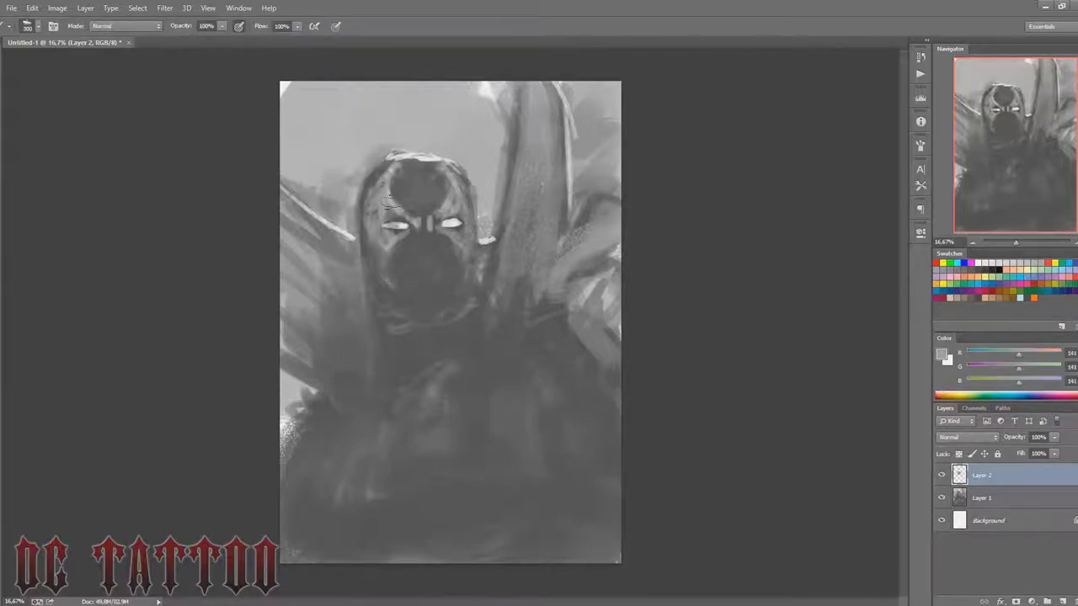
{"action": "left_click_drag", "start_coordinate": [370, 173], "coordinate": [403, 209]}
{"action": "left_click_drag", "start_coordinate": [455, 173], "coordinate": [446, 204]}
{"action": "left_click", "coordinate": [404, 252], "text": "alt"}
{"action": "mouse_move", "coordinate": [380, 226]}
{"action": "left_mouse_down"}
{"action": "mouse_move", "coordinate": [413, 246]}
{"action": "mouse_move", "coordinate": [461, 229]}
{"action": "left_mouse_up"}
{"action": "key", "text": "bracketleft"}
{"action": "key", "text": "bracketleft"}
{"action": "key", "text": "bracketleft"}
Step: Paint a lighter chin edge, a dark touch near the left eye, and darken the forehead and nose
{"action": "left_click", "coordinate": [438, 211], "text": "alt"}
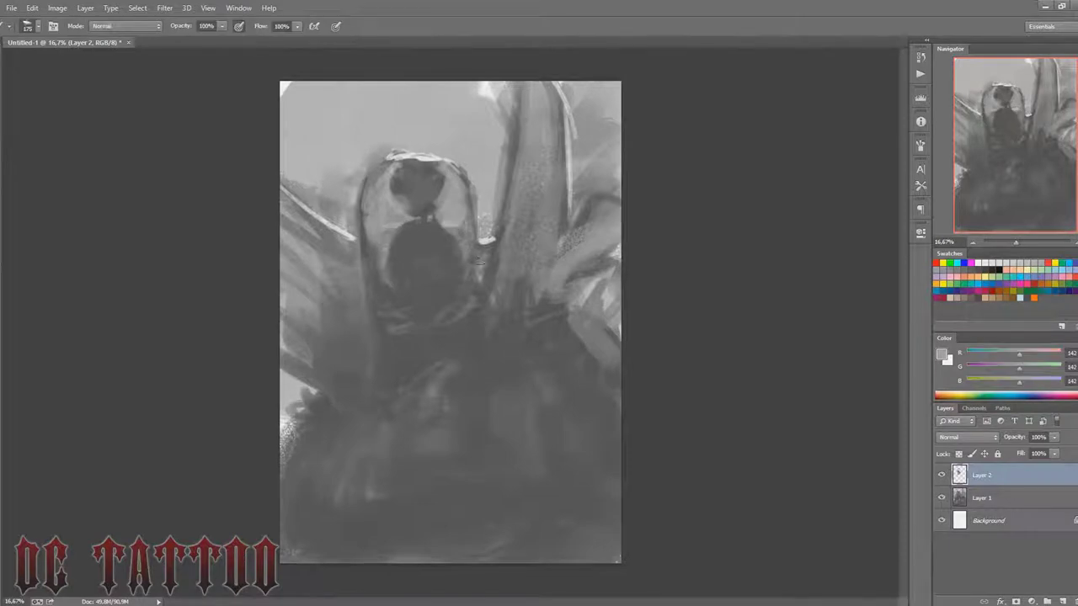
{"action": "key", "text": "bracketleft"}
{"action": "left_click_drag", "start_coordinate": [383, 305], "coordinate": [470, 285]}
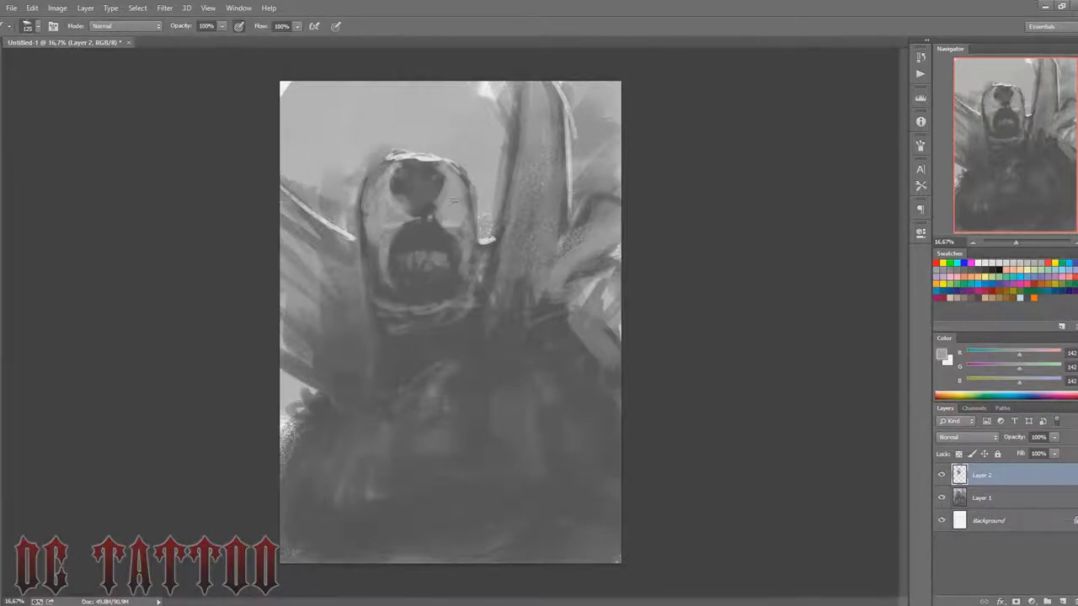
{"action": "left_click", "coordinate": [417, 182], "text": "alt"}
{"action": "left_click_drag", "start_coordinate": [380, 220], "coordinate": [404, 217]}
{"action": "left_click", "coordinate": [412, 155], "text": "alt"}
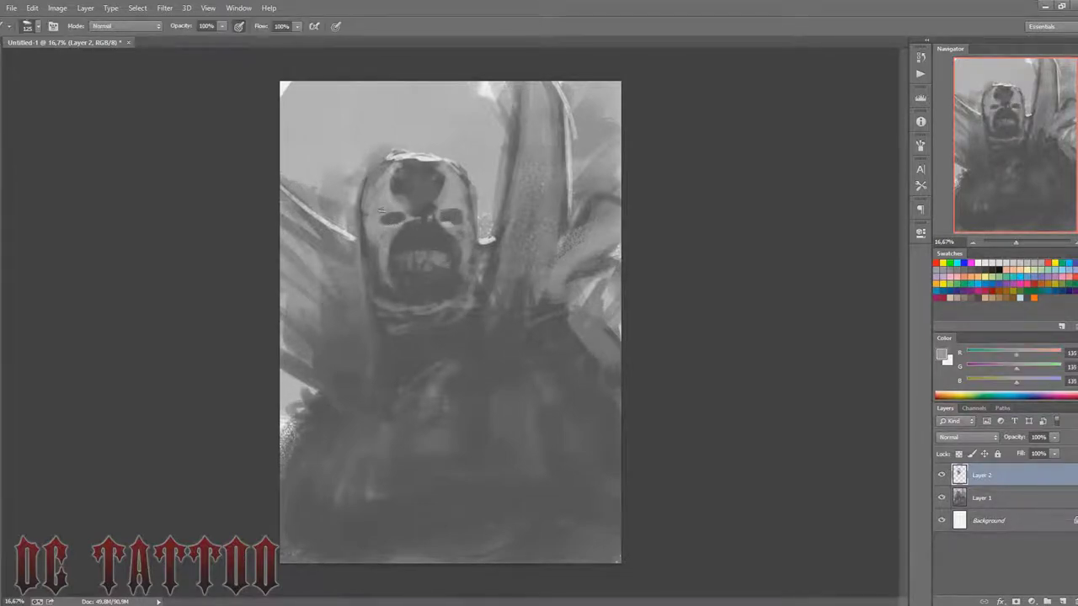
{"action": "left_click_drag", "start_coordinate": [438, 202], "coordinate": [442, 182]}
Step: Sample face greys, adjust brush size, and paint lighter strokes across the chest
{"action": "left_click", "coordinate": [415, 206], "text": "alt"}
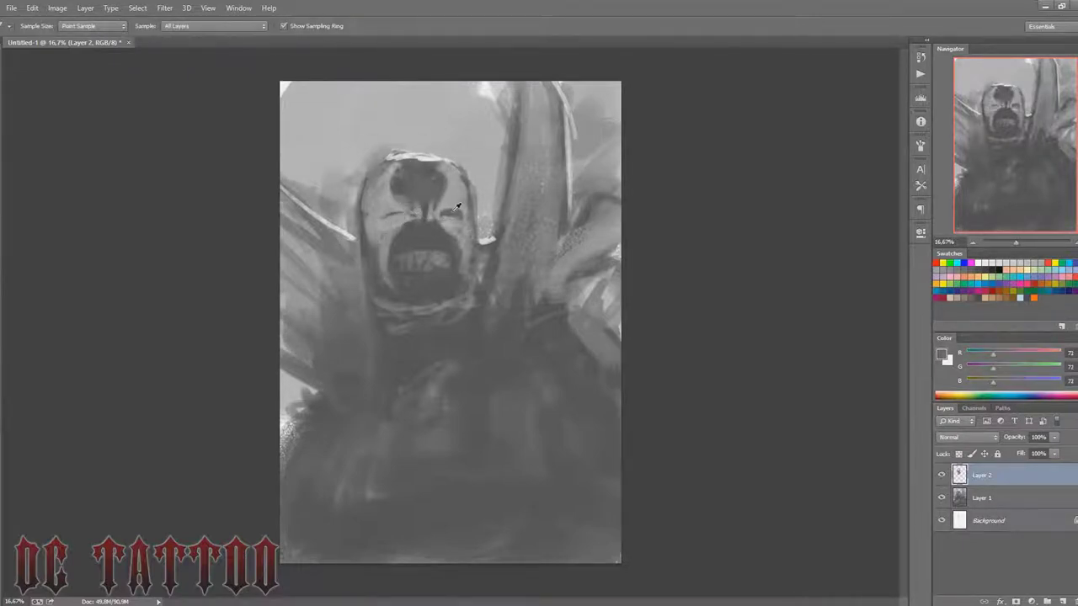
{"action": "left_click", "coordinate": [392, 204], "text": "alt"}
{"action": "key", "text": "bracketright"}
{"action": "left_click", "coordinate": [417, 202], "text": "alt"}
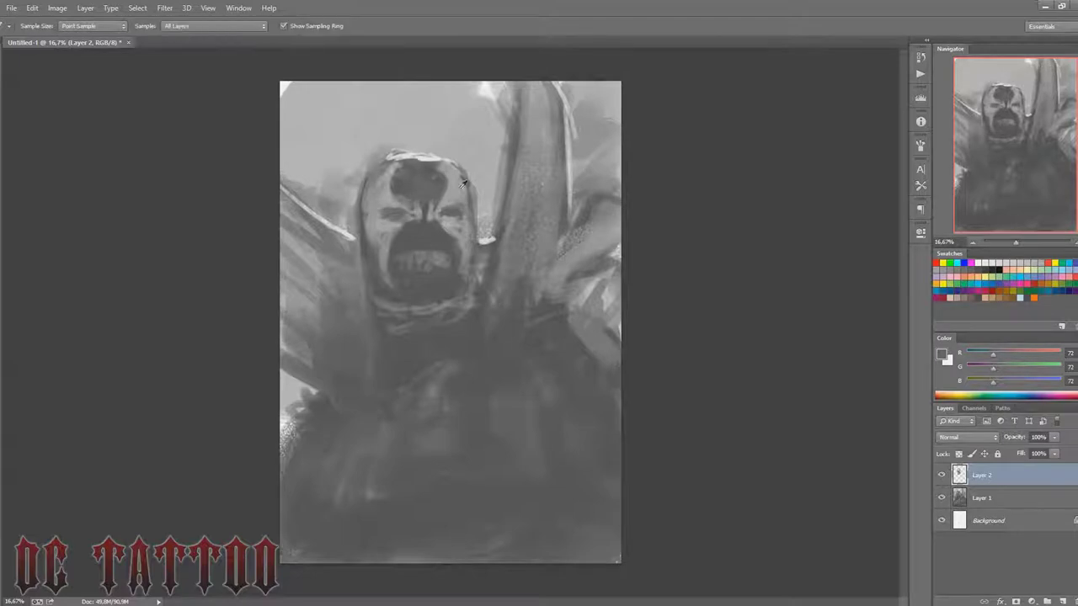
{"action": "key", "text": "bracketright"}
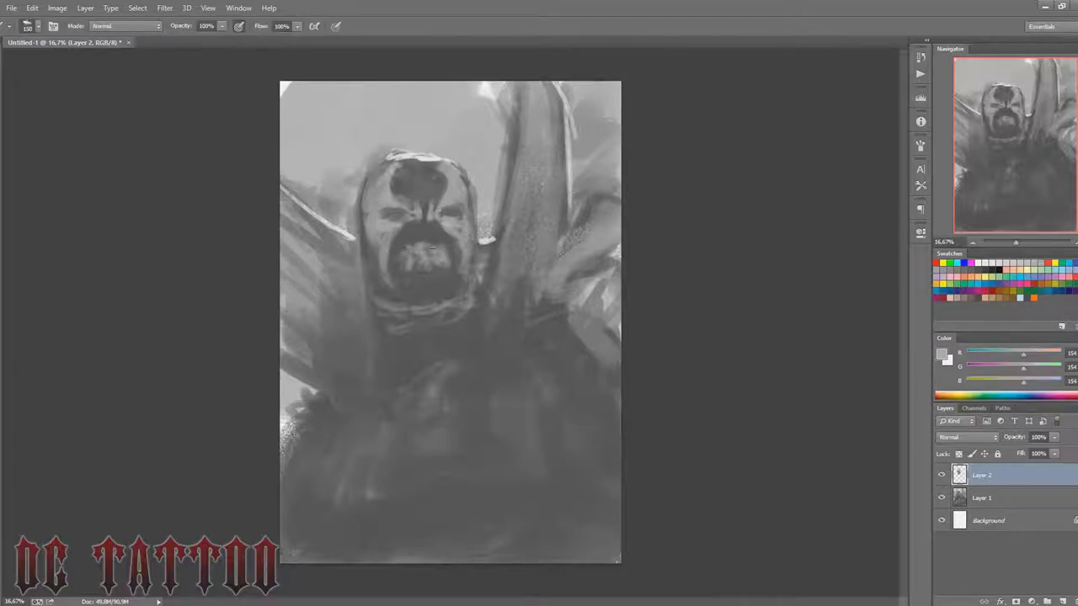
{"action": "left_click", "coordinate": [440, 294], "text": "alt"}
{"action": "key", "text": "bracketright"}
{"action": "key", "text": "bracketright"}
{"action": "key", "text": "bracketright"}
{"action": "left_click", "coordinate": [384, 308], "text": "alt"}
{"action": "key", "text": "bracketleft"}
{"action": "key", "text": "bracketleft"}
{"action": "key", "text": "bracketleft"}
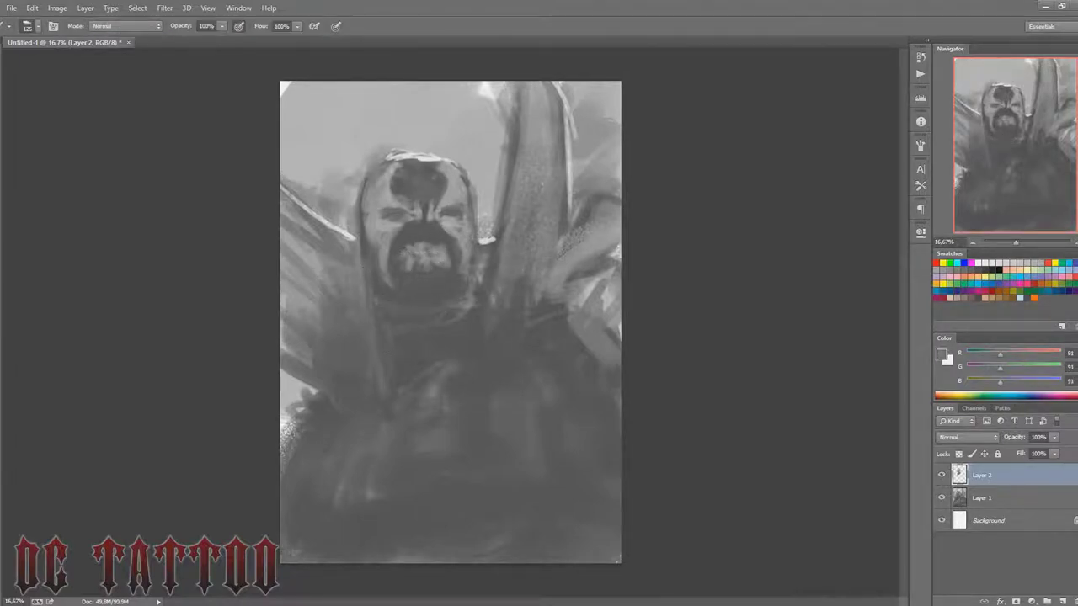
{"action": "left_click_drag", "start_coordinate": [382, 387], "coordinate": [387, 328]}
{"action": "left_click_drag", "start_coordinate": [413, 371], "coordinate": [522, 312]}
Step: Paint dark strokes on the figure's right side and repaint its lower-left edge
{"action": "key", "text": "bracketleft"}
{"action": "key", "text": "bracketleft"}
{"action": "left_click_drag", "start_coordinate": [547, 236], "coordinate": [581, 320]}
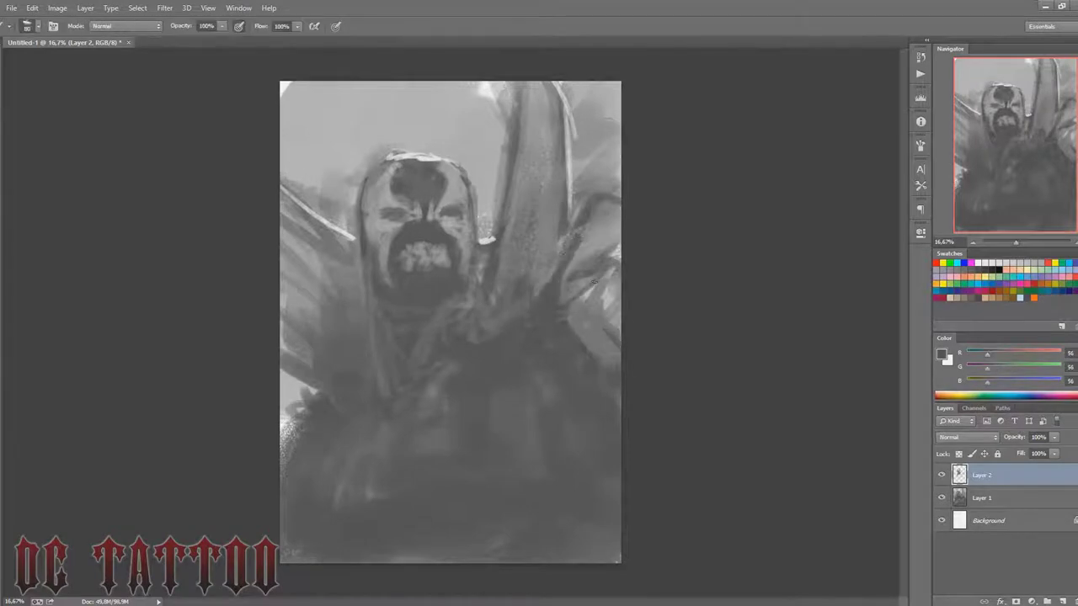
{"action": "left_click_drag", "start_coordinate": [564, 278], "coordinate": [598, 337]}
{"action": "left_click", "coordinate": [606, 252], "text": "alt"}
{"action": "key", "text": "bracketright"}
{"action": "key", "text": "bracketright"}
{"action": "key", "text": "bracketright"}
{"action": "left_click_drag", "start_coordinate": [295, 395], "coordinate": [320, 442]}
{"action": "left_click", "coordinate": [332, 409], "text": "alt"}
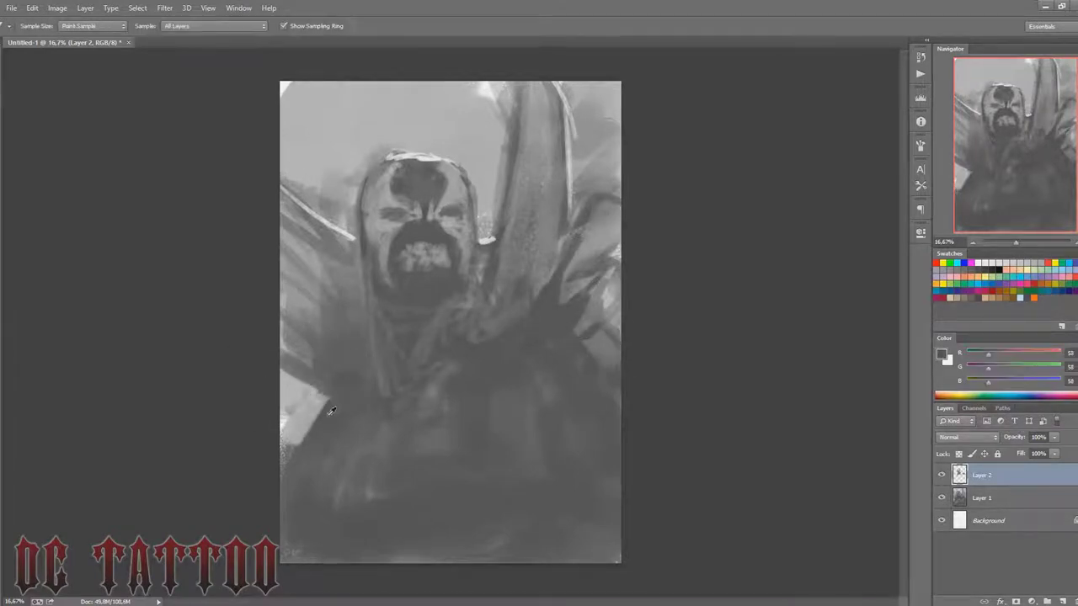
{"action": "left_click_drag", "start_coordinate": [308, 400], "coordinate": [286, 450]}
{"action": "mouse_move", "coordinate": [577, 324]}
{"action": "left_mouse_down"}
{"action": "mouse_move", "coordinate": [599, 350]}
{"action": "mouse_move", "coordinate": [591, 378]}
{"action": "left_mouse_up"}
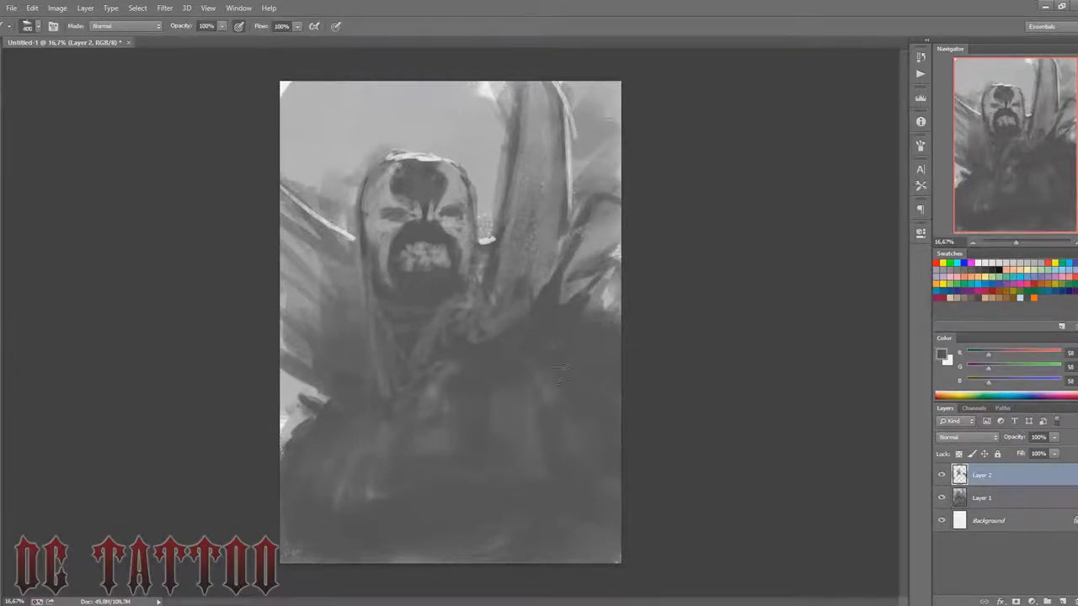
{"action": "key", "text": "bracketleft"}
{"action": "key", "text": "bracketleft"}
{"action": "key", "text": "bracketleft"}
{"action": "left_click", "coordinate": [441, 172], "text": "alt"}
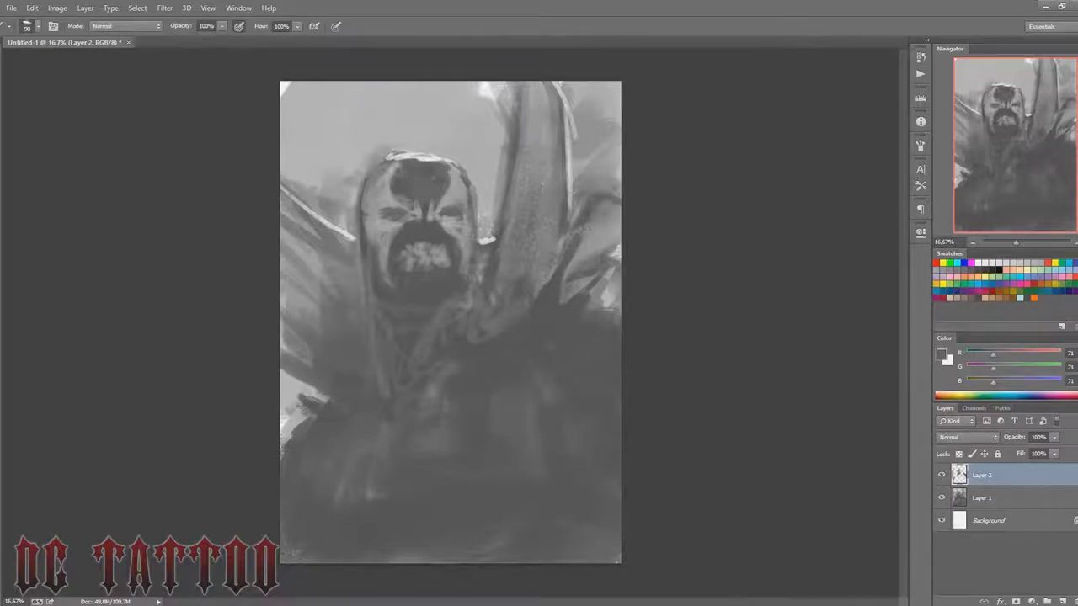
Step: Flip the canvas horizontally and darken the right side of the hood
{"action": "key", "text": "ctrl+shift+h"}
{"action": "left_click", "coordinate": [519, 239], "text": "alt"}
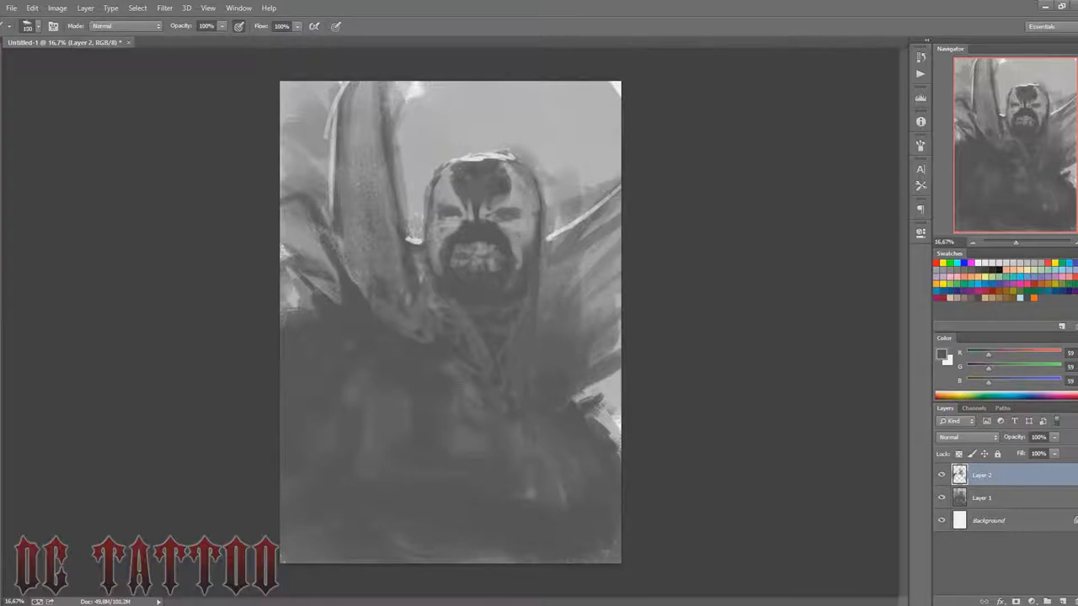
{"action": "left_click_drag", "start_coordinate": [515, 166], "coordinate": [532, 207]}
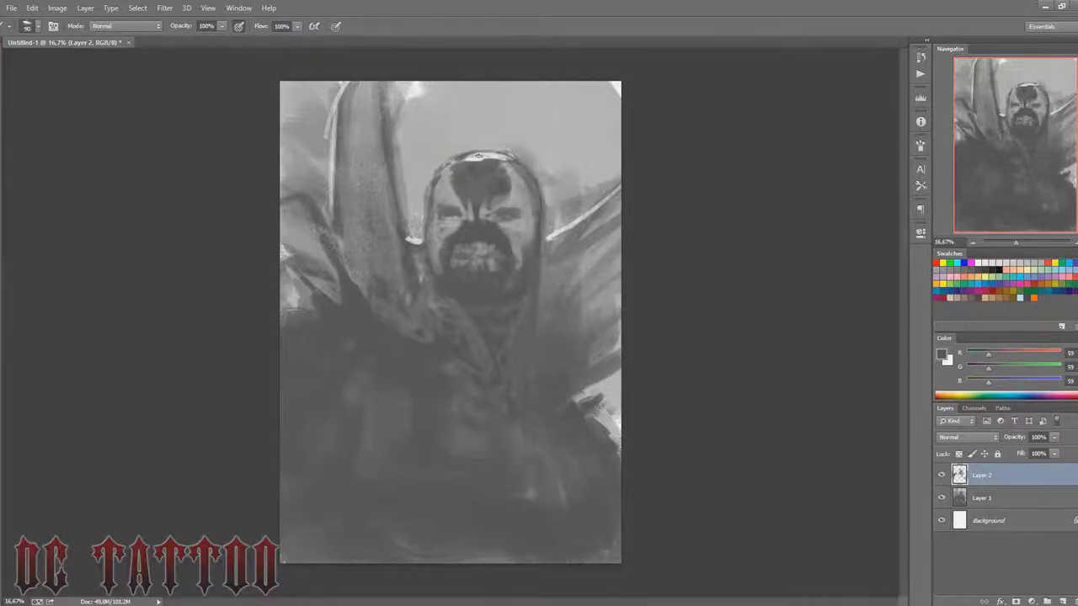
{"action": "left_click", "coordinate": [572, 278], "text": "alt"}
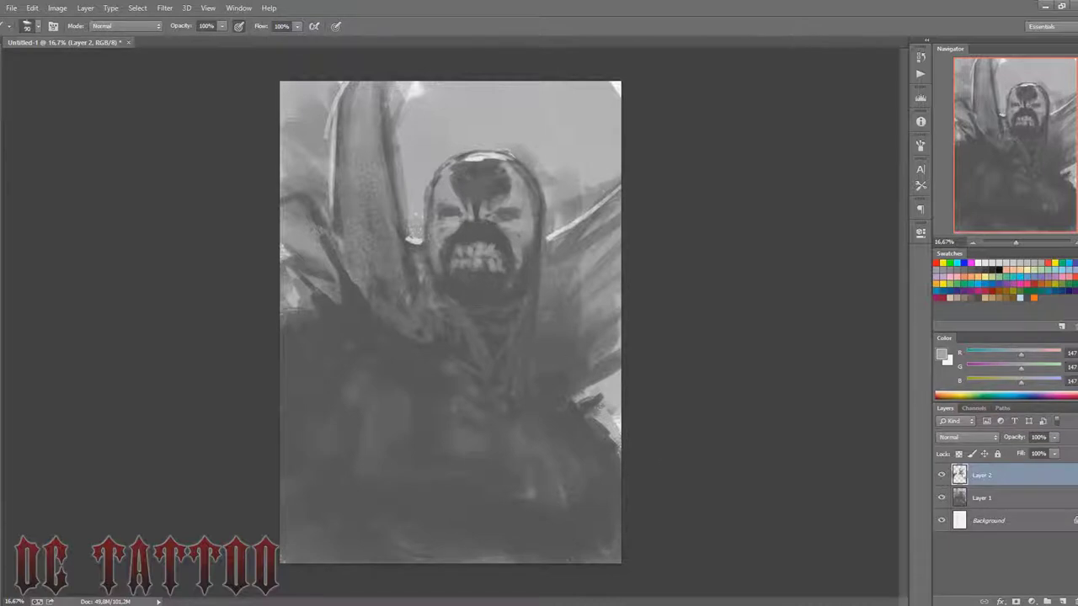
Step: Create Layer 3 and paint light strokes down the chest and lower body
{"action": "key", "text": "ctrl+shift+n"}
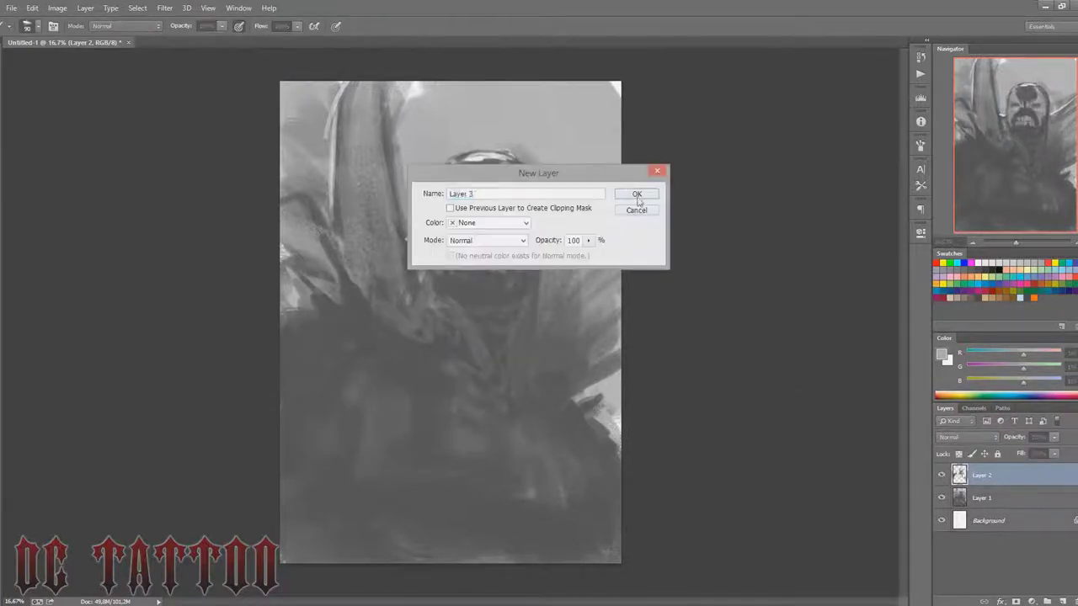
{"action": "left_click", "coordinate": [638, 194]}
{"action": "left_click_drag", "start_coordinate": [426, 353], "coordinate": [446, 383]}
{"action": "mouse_move", "coordinate": [552, 408]}
{"action": "left_mouse_down"}
{"action": "mouse_move", "coordinate": [560, 438]}
{"action": "mouse_move", "coordinate": [543, 442]}
{"action": "left_mouse_up"}
{"action": "left_click_drag", "start_coordinate": [459, 425], "coordinate": [476, 539]}
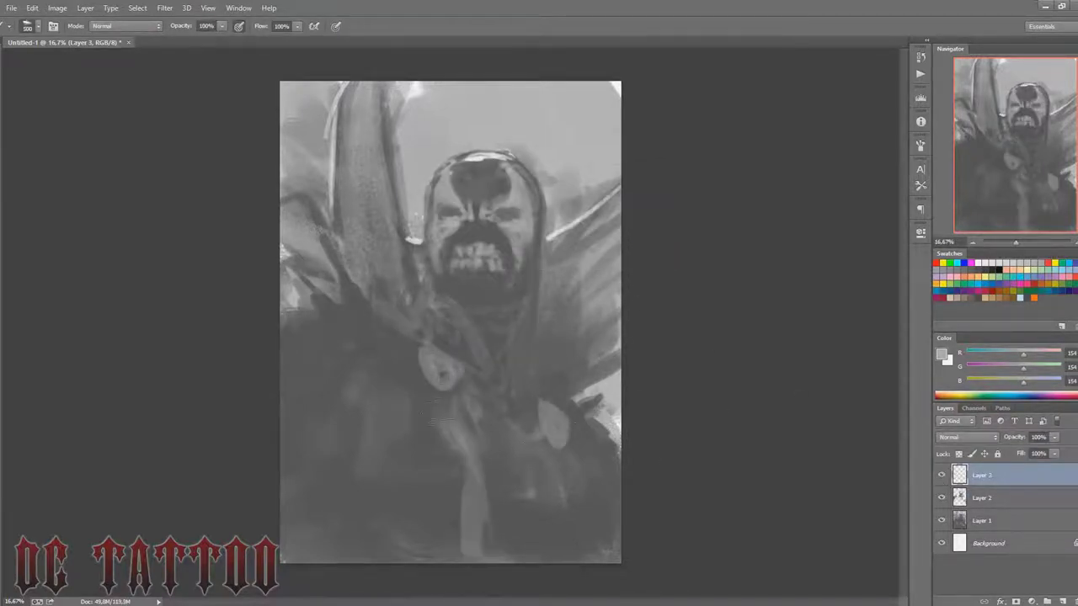
{"action": "left_click_drag", "start_coordinate": [471, 442], "coordinate": [480, 530]}
{"action": "left_click_drag", "start_coordinate": [425, 417], "coordinate": [391, 497]}
Step: Add more light strokes at the lower right and across the lower body
{"action": "left_click_drag", "start_coordinate": [581, 510], "coordinate": [547, 560]}
{"action": "left_click_drag", "start_coordinate": [573, 463], "coordinate": [589, 560]}
{"action": "left_click_drag", "start_coordinate": [434, 396], "coordinate": [362, 531]}
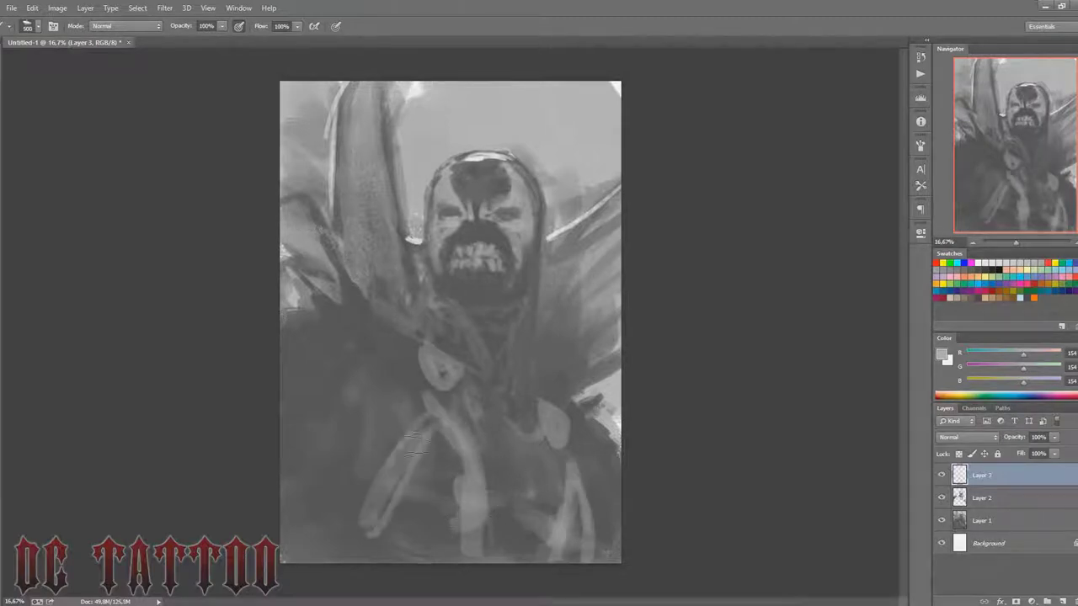
{"action": "left_click_drag", "start_coordinate": [425, 421], "coordinate": [349, 527]}
{"action": "left_click_drag", "start_coordinate": [467, 425], "coordinate": [484, 560]}
{"action": "left_click_drag", "start_coordinate": [551, 455], "coordinate": [585, 560]}
{"action": "left_click_drag", "start_coordinate": [446, 404], "coordinate": [391, 505]}
Step: Sample a dark grey and cover parts of the lower body with dark strokes
{"action": "key", "text": "i"}
{"action": "left_click", "coordinate": [524, 526]}
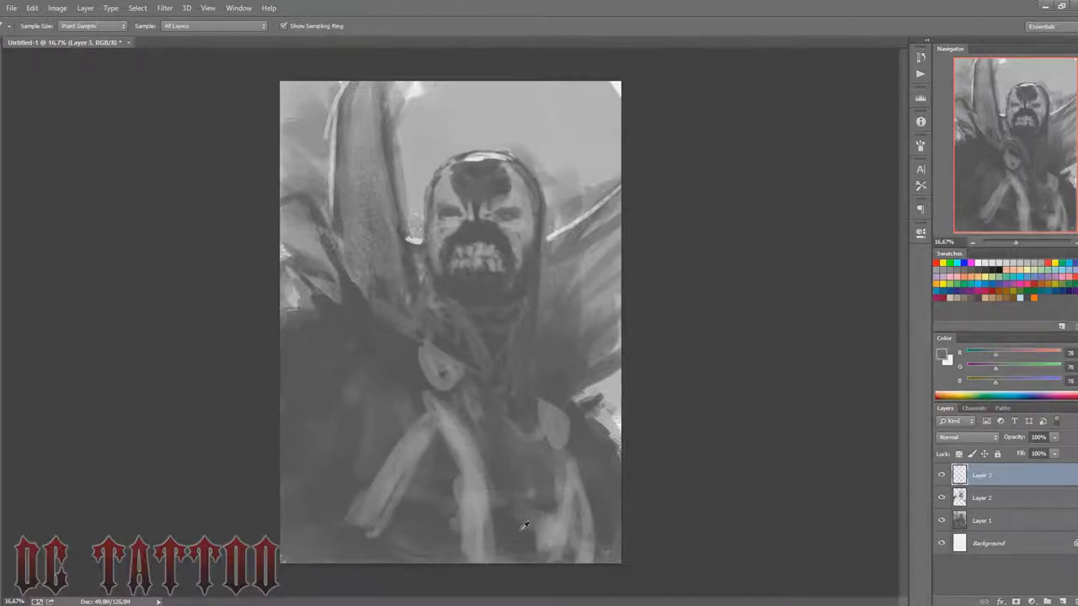
{"action": "key", "text": "b"}
{"action": "left_click_drag", "start_coordinate": [556, 459], "coordinate": [589, 560]}
{"action": "left_click_drag", "start_coordinate": [472, 412], "coordinate": [489, 564]}
{"action": "left_click_drag", "start_coordinate": [430, 413], "coordinate": [362, 531]}
{"action": "left_click_drag", "start_coordinate": [467, 400], "coordinate": [404, 455]}
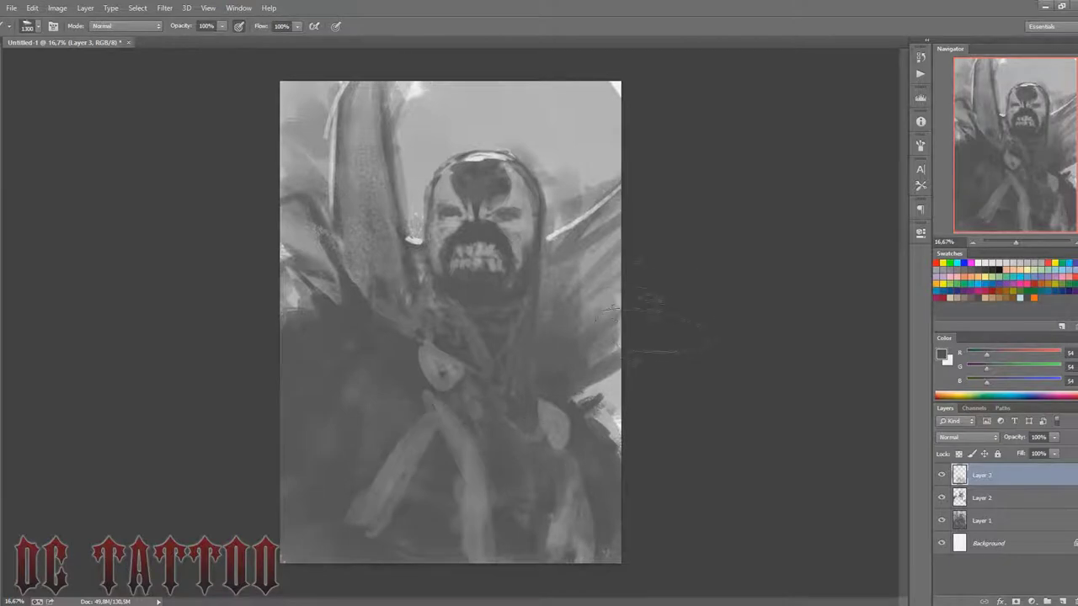
Step: Darken the light sky around the head and the left and right background edges
{"action": "key", "text": "bracketleft"}
{"action": "key", "text": "bracketleft"}
{"action": "key", "text": "bracketleft"}
{"action": "left_click_drag", "start_coordinate": [421, 108], "coordinate": [522, 203]}
{"action": "left_click_drag", "start_coordinate": [480, 93], "coordinate": [615, 185]}
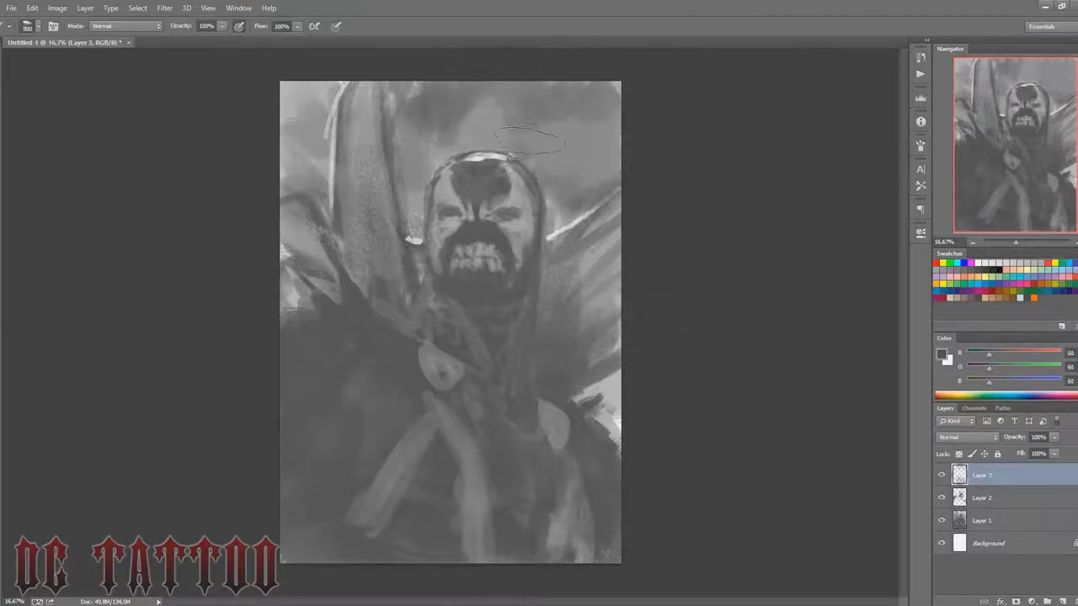
{"action": "left_click_drag", "start_coordinate": [528, 136], "coordinate": [404, 97]}
{"action": "left_click_drag", "start_coordinate": [606, 160], "coordinate": [556, 211]}
{"action": "left_click_drag", "start_coordinate": [590, 101], "coordinate": [430, 143]}
{"action": "left_click_drag", "start_coordinate": [320, 93], "coordinate": [286, 307]}
{"action": "left_click_drag", "start_coordinate": [346, 212], "coordinate": [395, 273]}
{"action": "key", "text": "bracketleft"}
{"action": "key", "text": "bracketleft"}
{"action": "key", "text": "bracketleft"}
{"action": "mouse_move", "coordinate": [548, 221]}
{"action": "left_mouse_down"}
{"action": "mouse_move", "coordinate": [607, 358]}
{"action": "mouse_move", "coordinate": [606, 450]}
{"action": "left_mouse_up"}
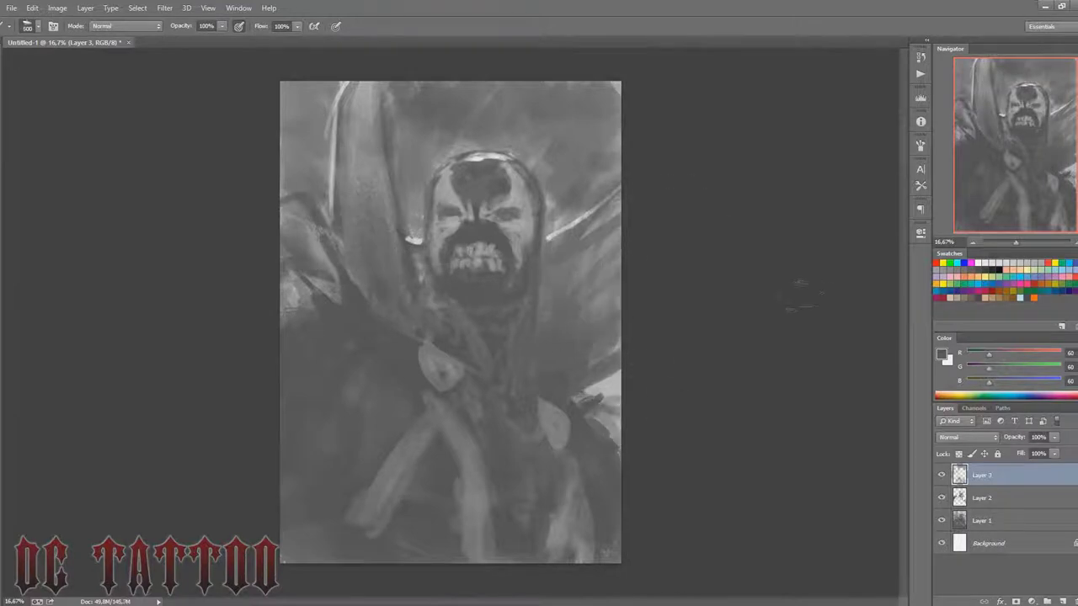
Step: Add Layer 4 and set its blending mode to Multiply
{"action": "key", "text": "ctrl+shift+n"}
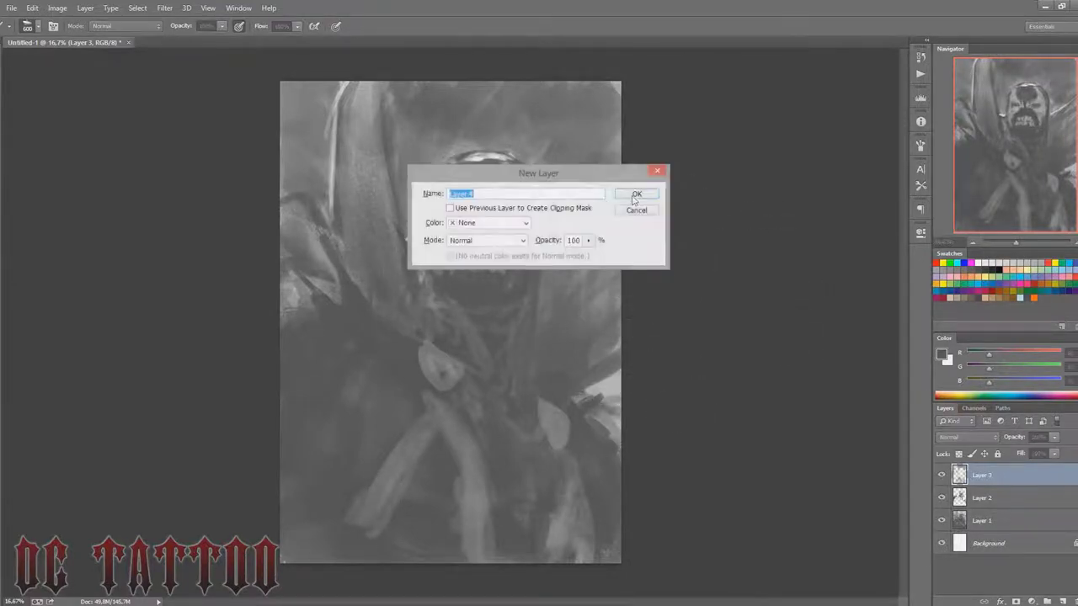
{"action": "key", "text": "Return"}
{"action": "right_click", "coordinate": [637, 349]}
{"action": "scroll", "coordinate": [724, 379], "scroll_direction": "down", "scroll_amount": 5}
{"action": "key", "text": "Escape"}
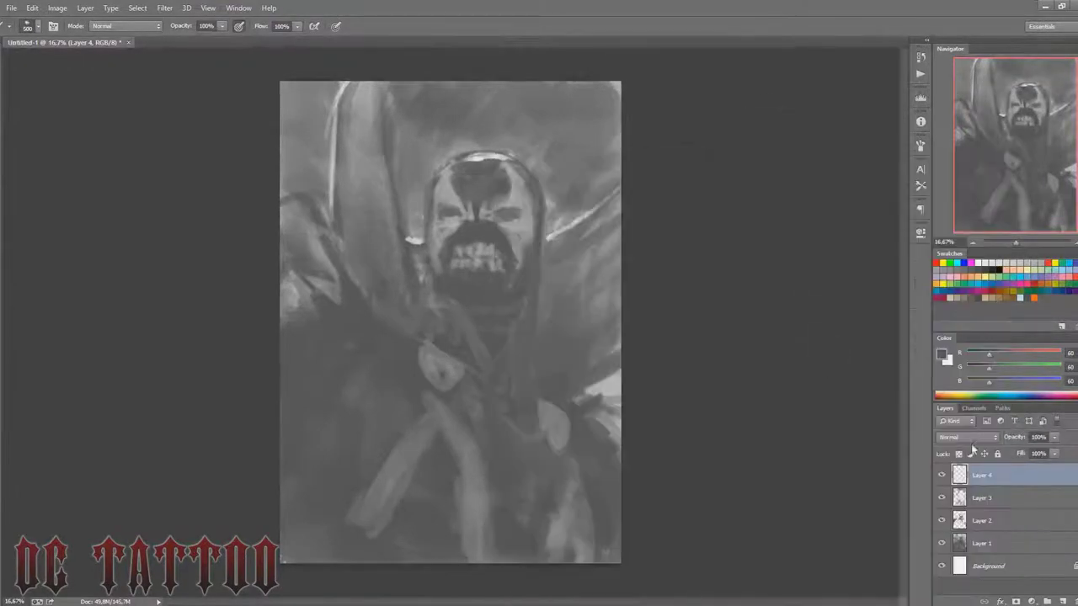
{"action": "left_click", "coordinate": [967, 437]}
{"action": "left_click", "coordinate": [960, 177]}
Step: Darken the painting with broad Multiply strokes around the head, right side and upper-left drapery
{"action": "left_click_drag", "start_coordinate": [581, 522], "coordinate": [547, 387]}
{"action": "left_click_drag", "start_coordinate": [354, 505], "coordinate": [623, 168]}
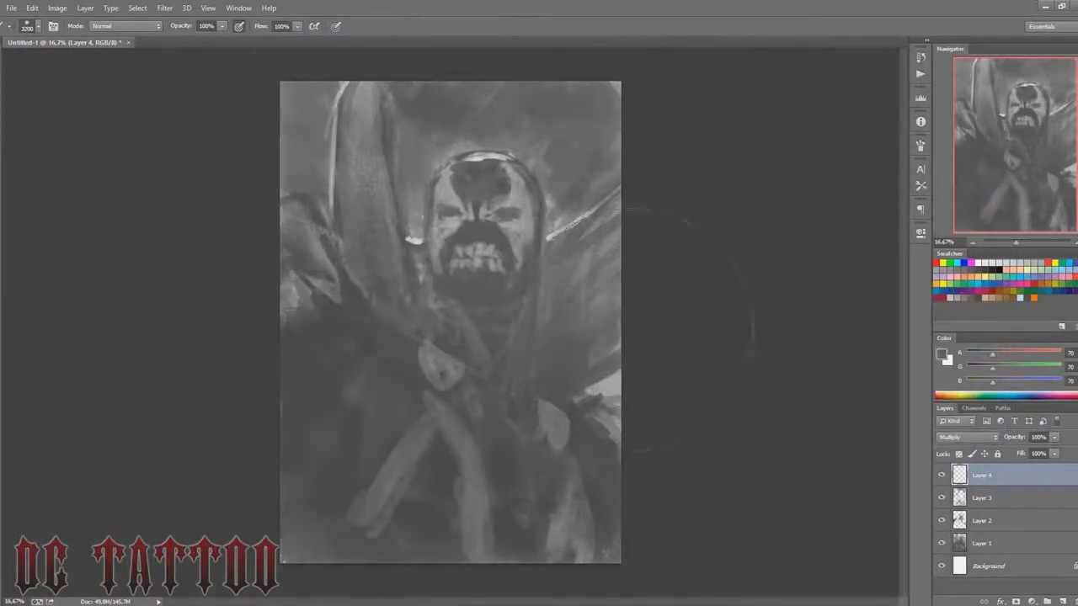
{"action": "left_click_drag", "start_coordinate": [529, 328], "coordinate": [589, 388]}
{"action": "key", "text": "bracketleft"}
{"action": "key", "text": "bracketleft"}
{"action": "key", "text": "bracketleft"}
{"action": "left_click_drag", "start_coordinate": [446, 253], "coordinate": [487, 156]}
{"action": "left_click_drag", "start_coordinate": [320, 505], "coordinate": [590, 522]}
{"action": "left_click_drag", "start_coordinate": [607, 253], "coordinate": [539, 404]}
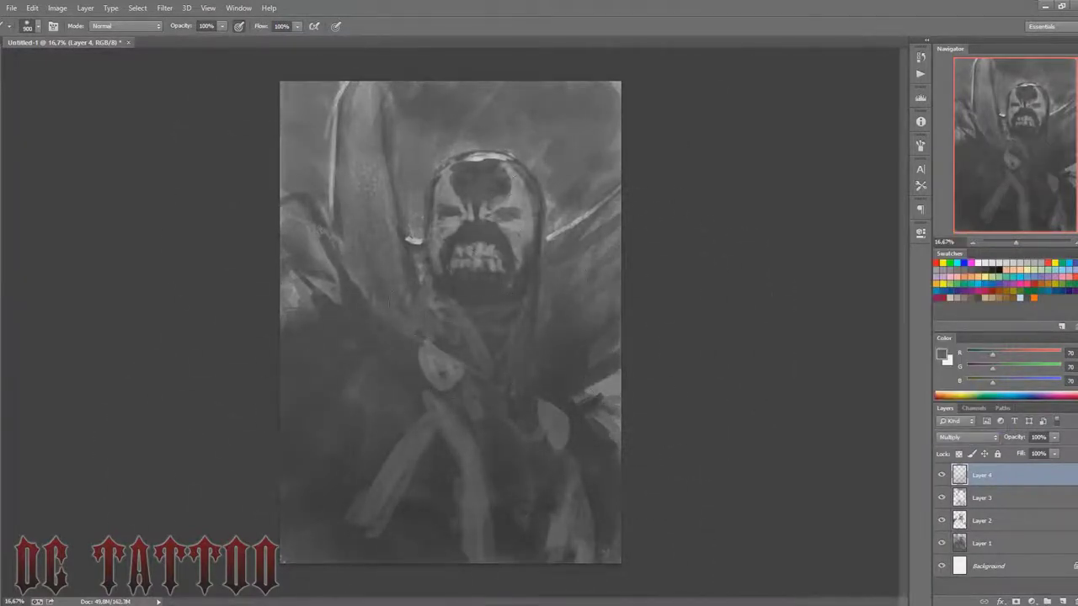
{"action": "left_click_drag", "start_coordinate": [396, 135], "coordinate": [328, 396]}
{"action": "left_click_drag", "start_coordinate": [522, 295], "coordinate": [396, 396]}
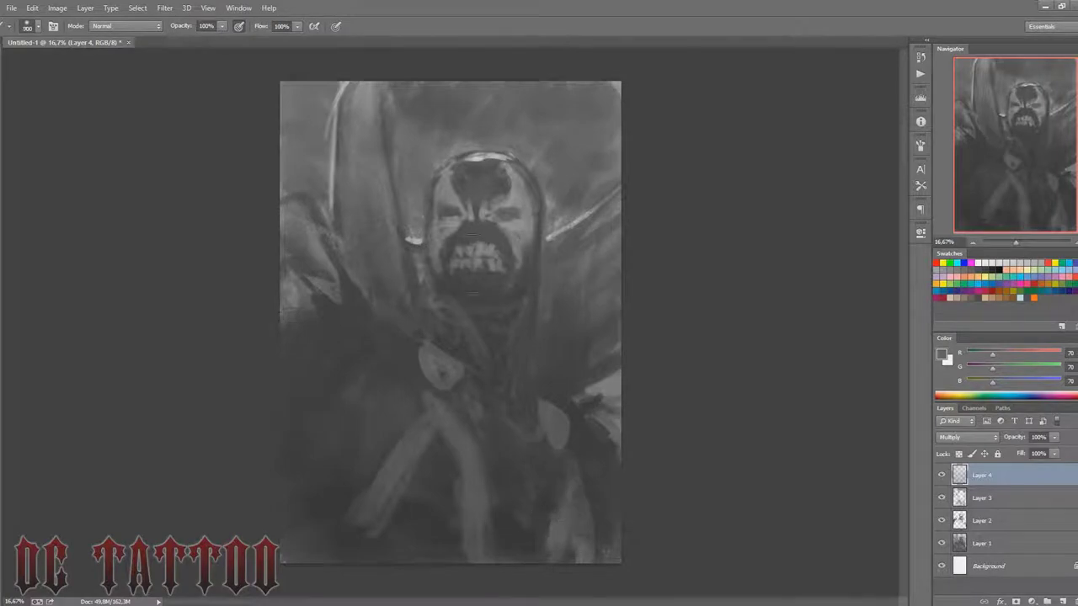
Step: Add Layer 5 set to Overlay blending and pick a light grey
{"action": "key", "text": "ctrl+shift+n"}
{"action": "key", "text": "Return"}
{"action": "left_click", "coordinate": [966, 437]}
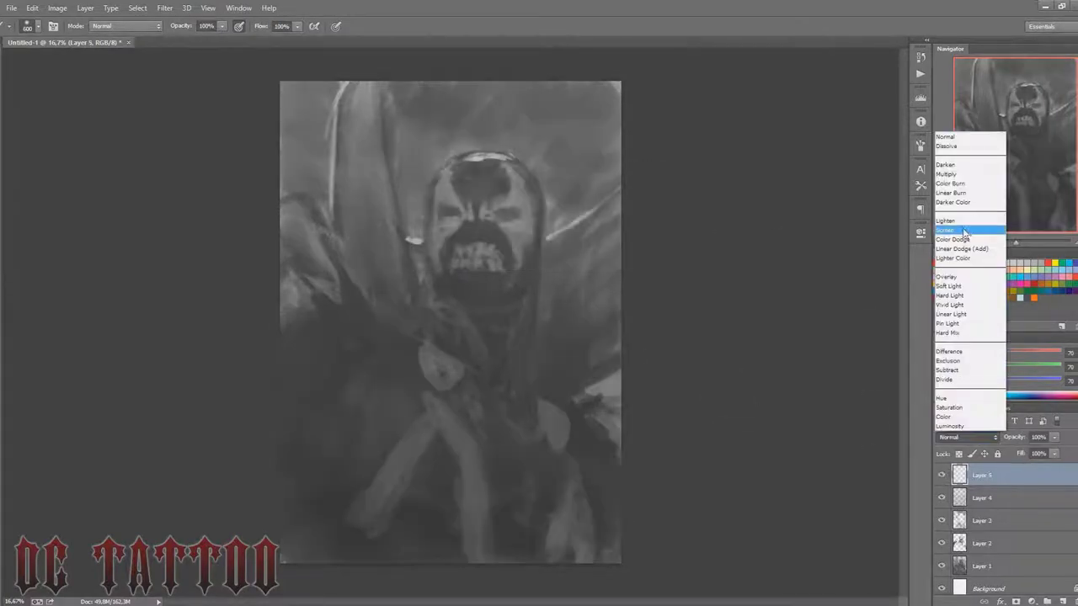
{"action": "left_click", "coordinate": [969, 249]}
{"action": "key", "text": "bracketleft"}
{"action": "left_click", "coordinate": [509, 207], "text": "alt"}
{"action": "left_click", "coordinate": [1029, 278]}
Step: Brighten the face with light Overlay strokes, then erase to restore darker tones around the eyes
{"action": "left_click_drag", "start_coordinate": [509, 207], "coordinate": [471, 227]}
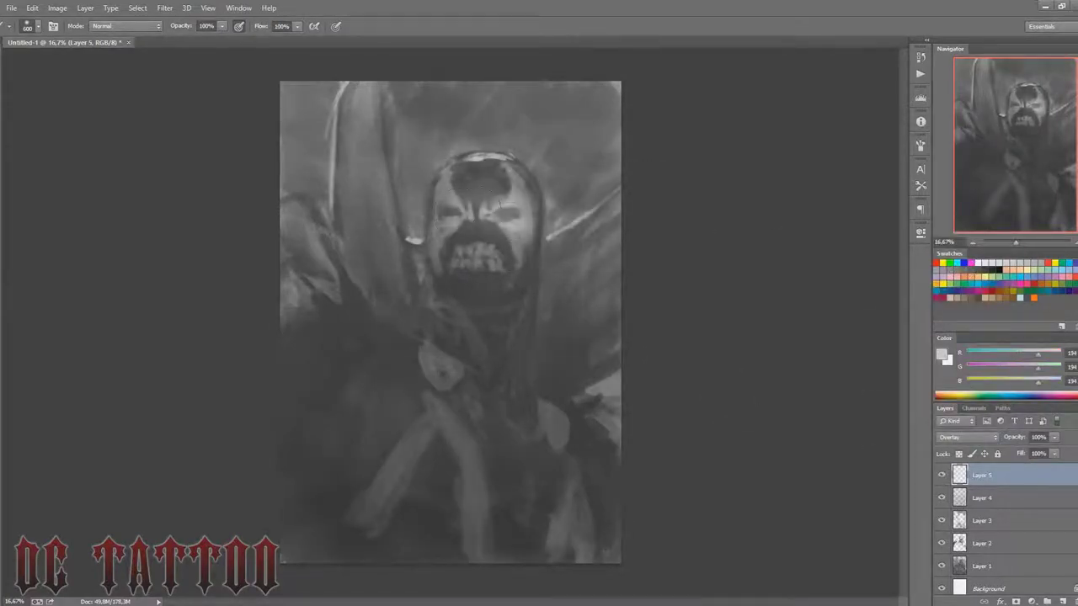
{"action": "key", "text": "bracketright"}
{"action": "key", "text": "bracketright"}
{"action": "key", "text": "bracketright"}
{"action": "left_click_drag", "start_coordinate": [505, 186], "coordinate": [477, 264]}
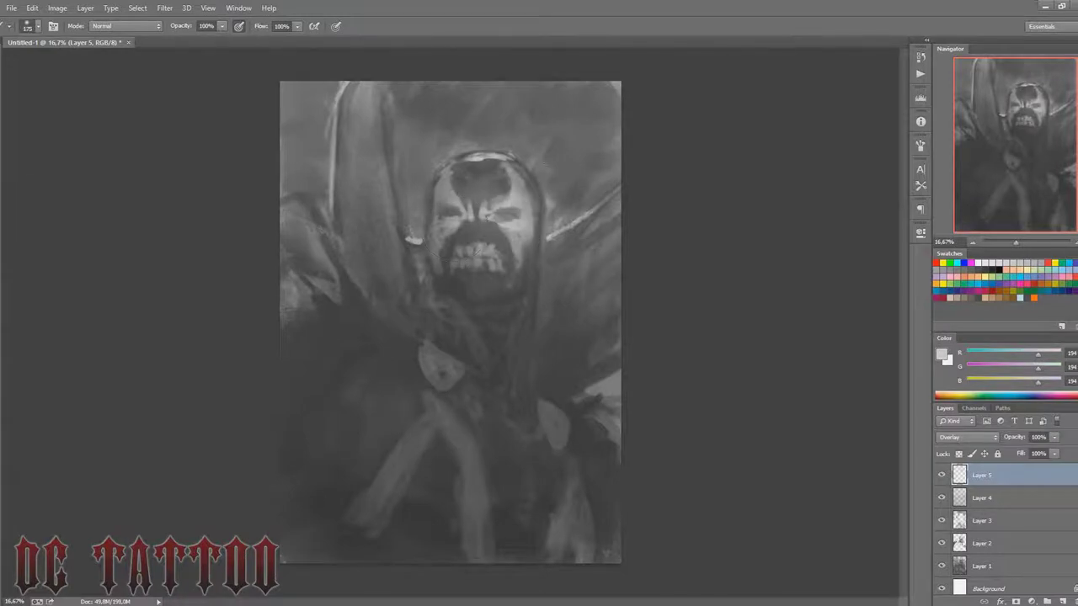
{"action": "key", "text": "e"}
{"action": "left_click_drag", "start_coordinate": [454, 202], "coordinate": [539, 232]}
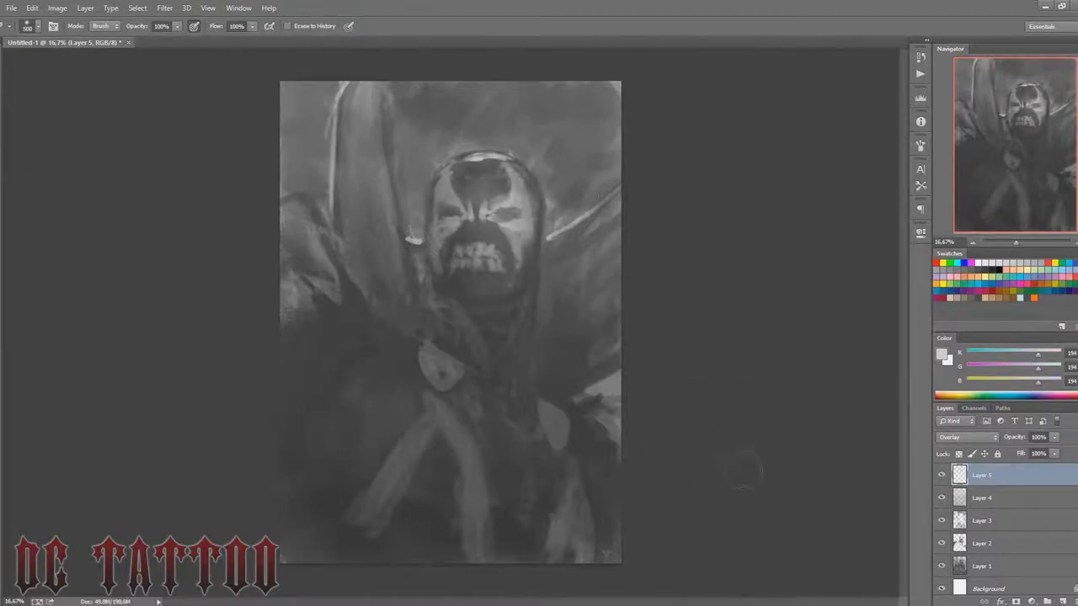
Step: Mirror the canvas, lighten the face around the eyes, re-darken the teeth, and add a layer above Layer 5
{"action": "key", "text": "h"}
{"action": "key", "text": "bracketleft"}
{"action": "key", "text": "b"}
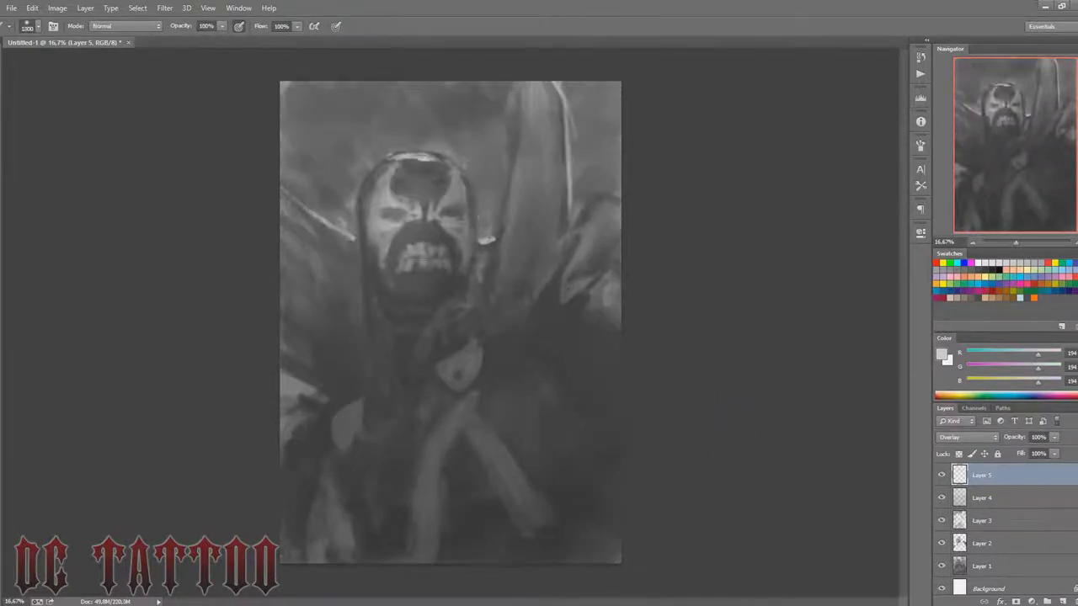
{"action": "mouse_move", "coordinate": [410, 213]}
{"action": "left_mouse_down"}
{"action": "mouse_move", "coordinate": [375, 244]}
{"action": "mouse_move", "coordinate": [411, 281]}
{"action": "left_mouse_up"}
{"action": "key", "text": "e"}
{"action": "left_click_drag", "start_coordinate": [463, 221], "coordinate": [427, 213]}
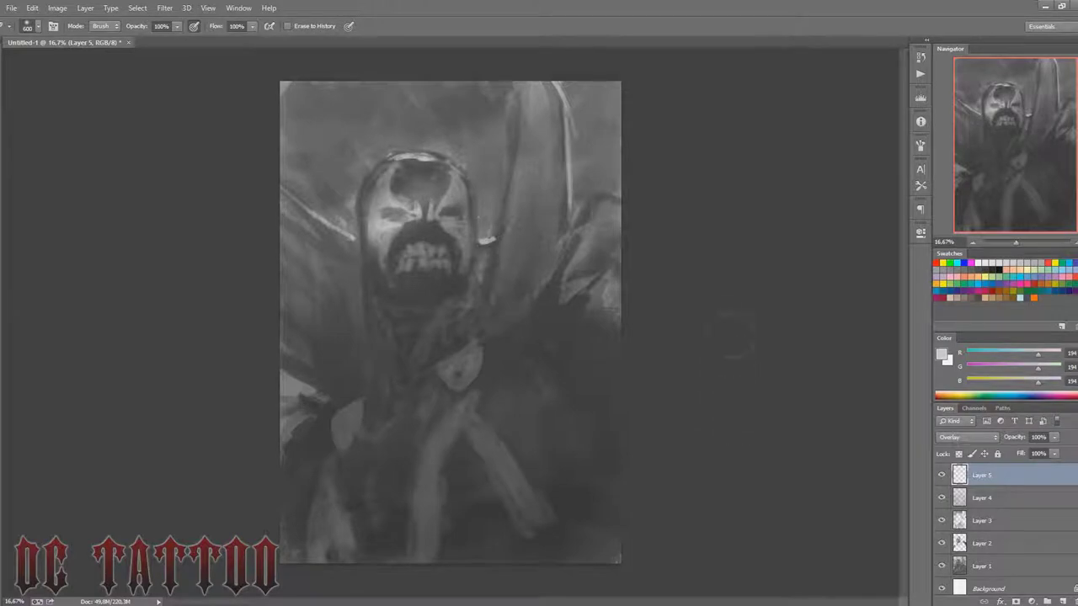
{"action": "key", "text": "ctrl+shift+alt+n"}
{"action": "key", "text": "b"}
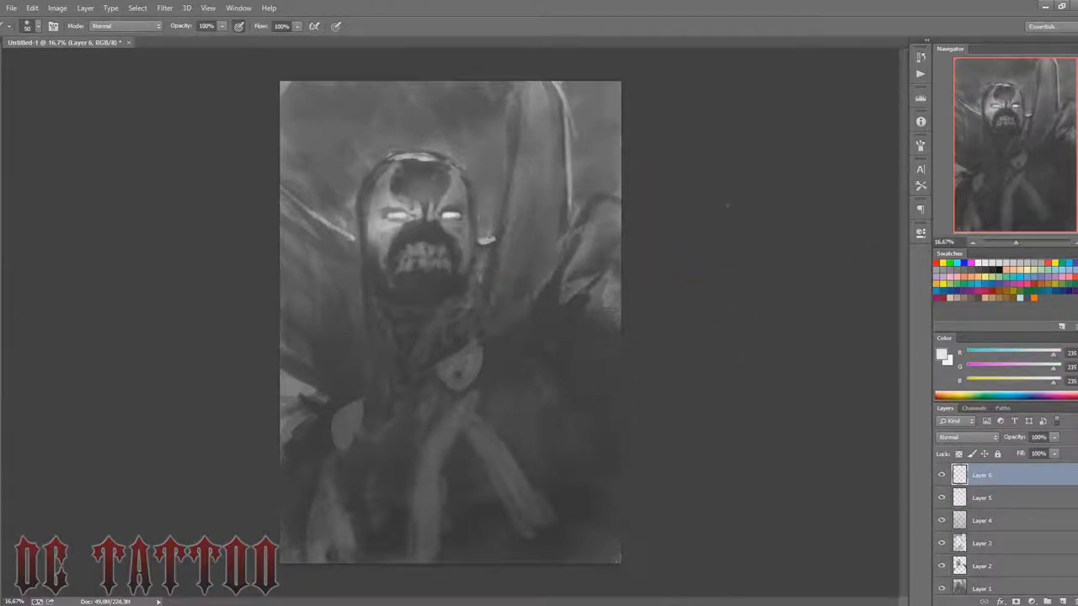
Step: Paint thin rim-light strokes beside the face, on the right shoulder and hood edge, then mirror the canvas
{"action": "left_click_drag", "start_coordinate": [509, 182], "coordinate": [490, 253]}
{"action": "left_click_drag", "start_coordinate": [514, 153], "coordinate": [489, 272]}
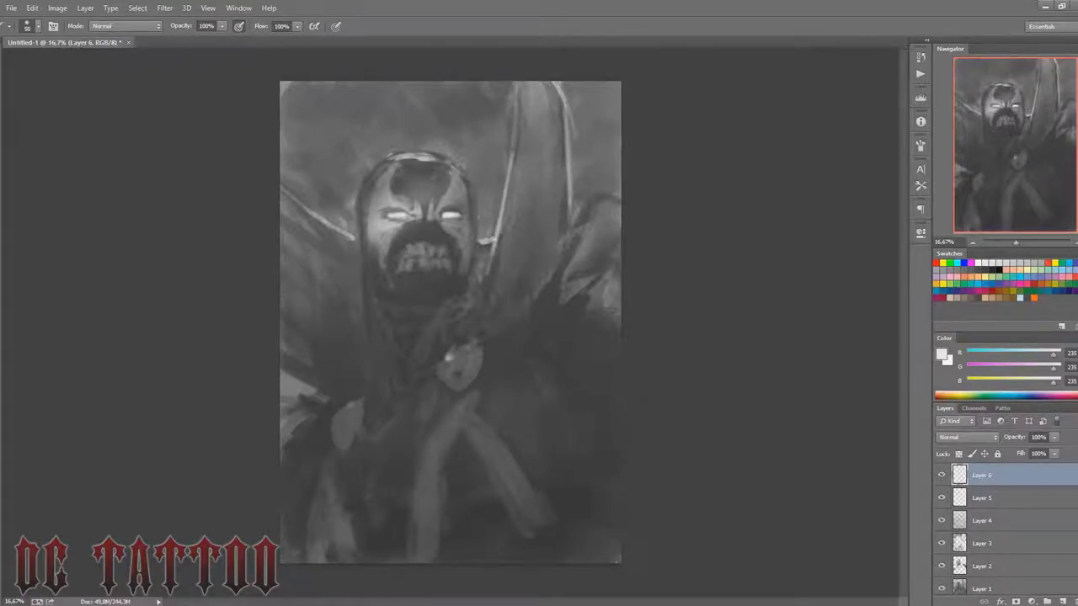
{"action": "left_click_drag", "start_coordinate": [603, 272], "coordinate": [556, 312]}
{"action": "left_click_drag", "start_coordinate": [608, 274], "coordinate": [580, 320]}
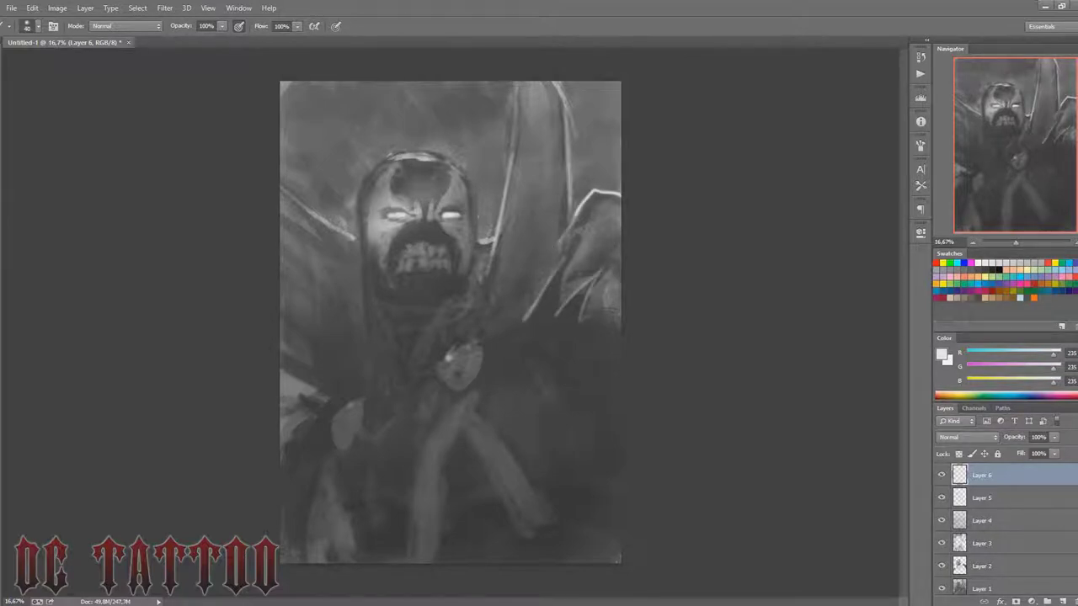
{"action": "mouse_move", "coordinate": [398, 153]}
{"action": "left_mouse_down"}
{"action": "mouse_move", "coordinate": [362, 202]}
{"action": "mouse_move", "coordinate": [368, 175]}
{"action": "left_mouse_up"}
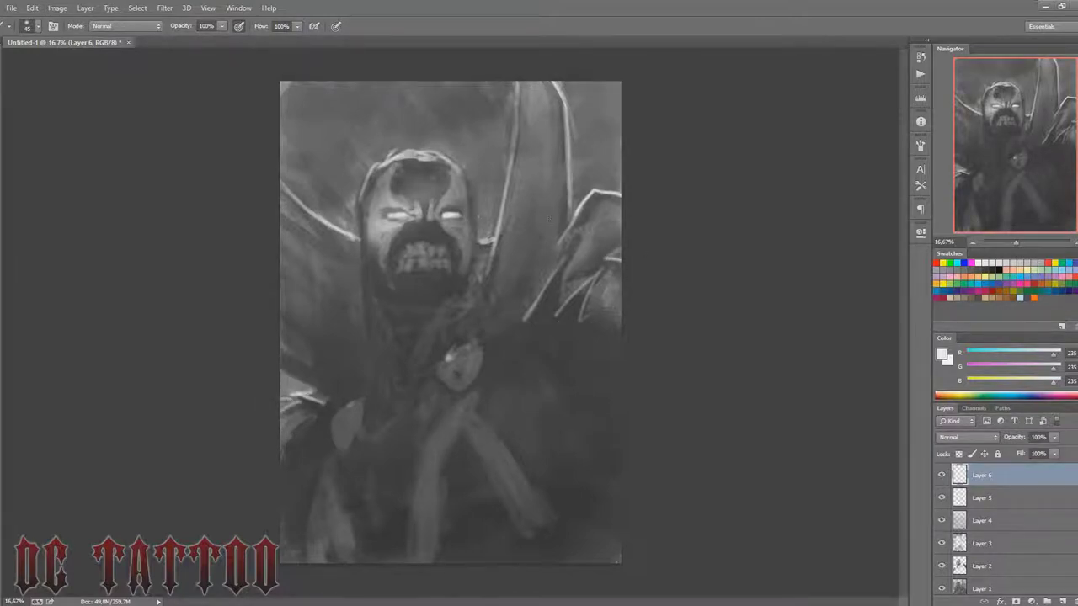
{"action": "key", "text": "ctrl+shift+h"}
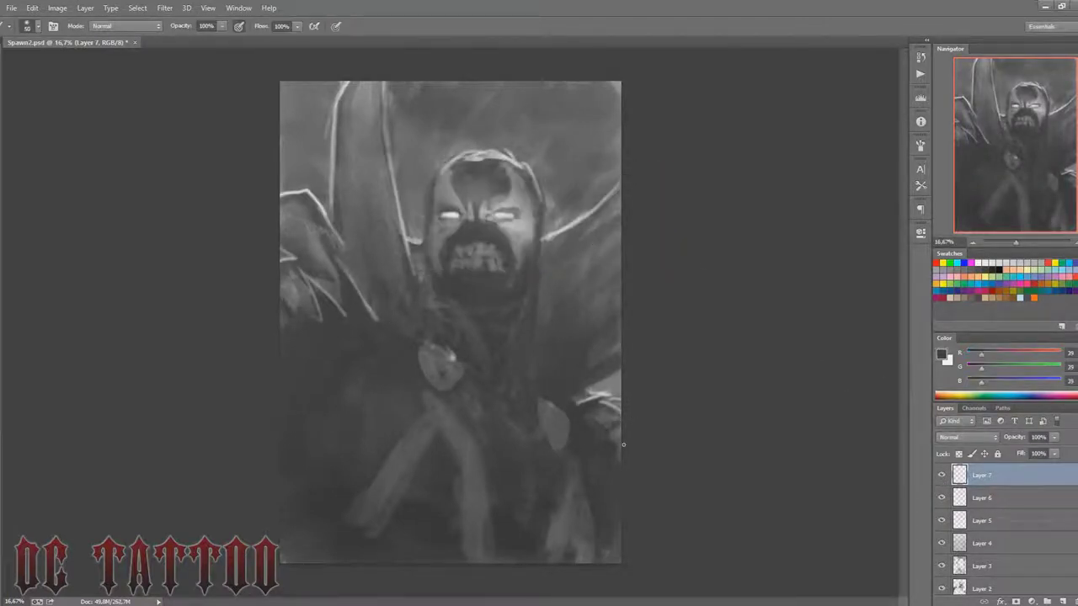
Step: Try a warming Photo Filter adjustment, undo it, and zoom in on the face
{"action": "left_click", "coordinate": [1032, 601]}
{"action": "left_click", "coordinate": [968, 501]}
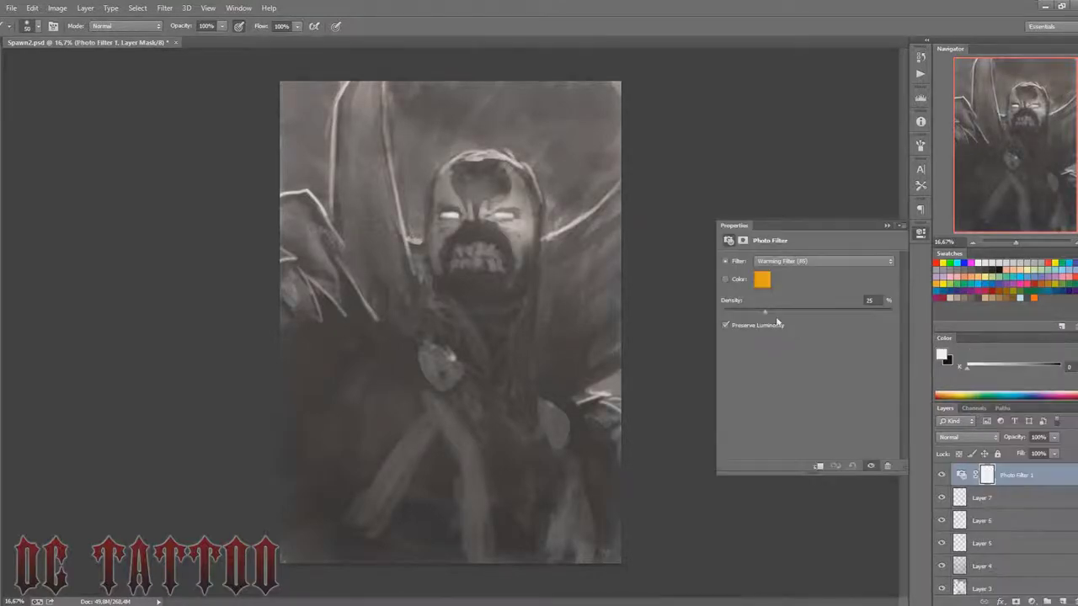
{"action": "key", "text": "ctrl+z"}
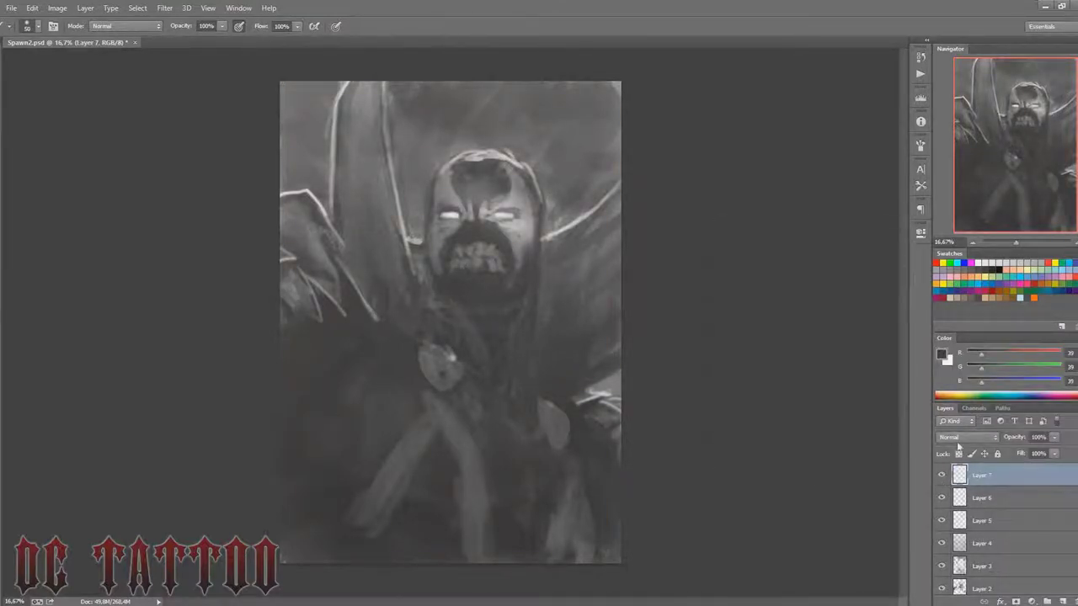
{"action": "left_click_drag", "start_coordinate": [1016, 243], "coordinate": [1023, 243]}
{"action": "left_click_drag", "start_coordinate": [1015, 145], "coordinate": [1020, 116]}
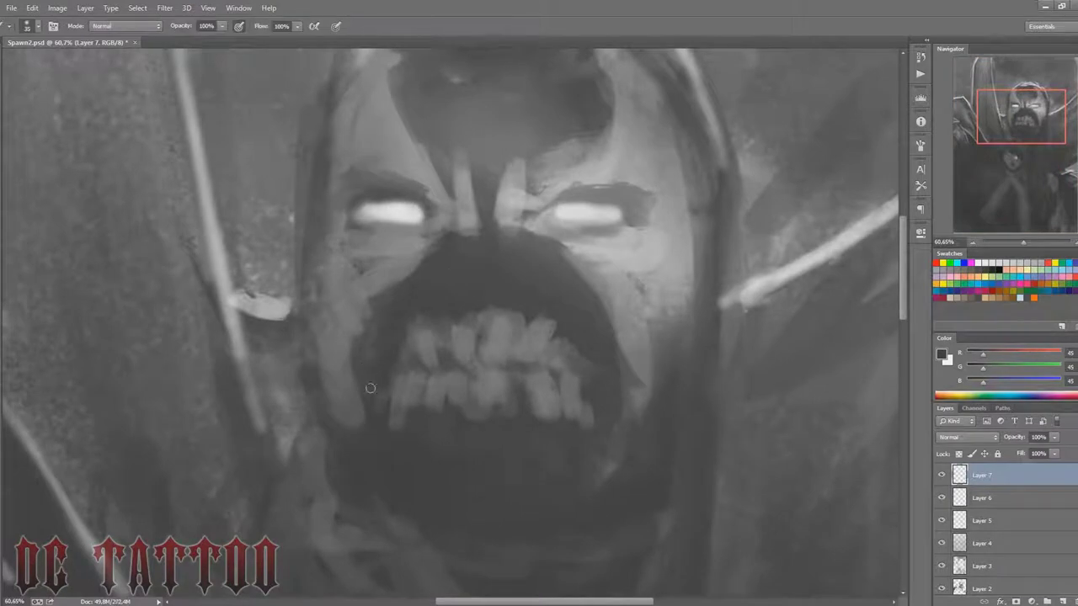
Step: Darken the right eyebrow with a mid grey sampled from the face
{"action": "left_click", "coordinate": [328, 374], "text": "alt"}
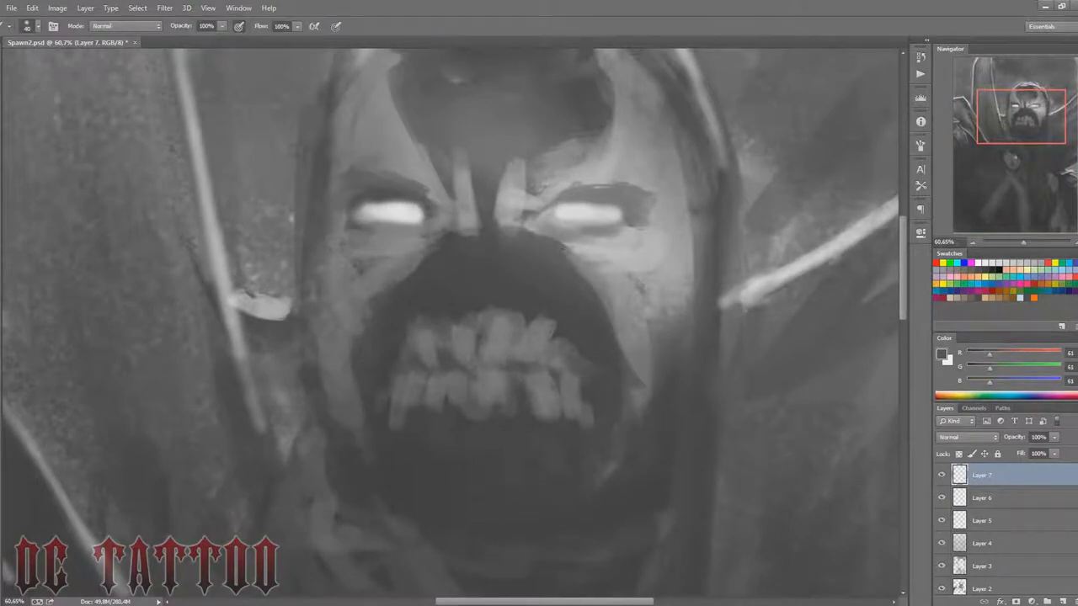
{"action": "left_click", "coordinate": [492, 198], "text": "alt"}
{"action": "left_click_drag", "start_coordinate": [540, 198], "coordinate": [624, 193]}
{"action": "left_click", "coordinate": [419, 185], "text": "alt"}
{"action": "key", "text": "bracketright"}
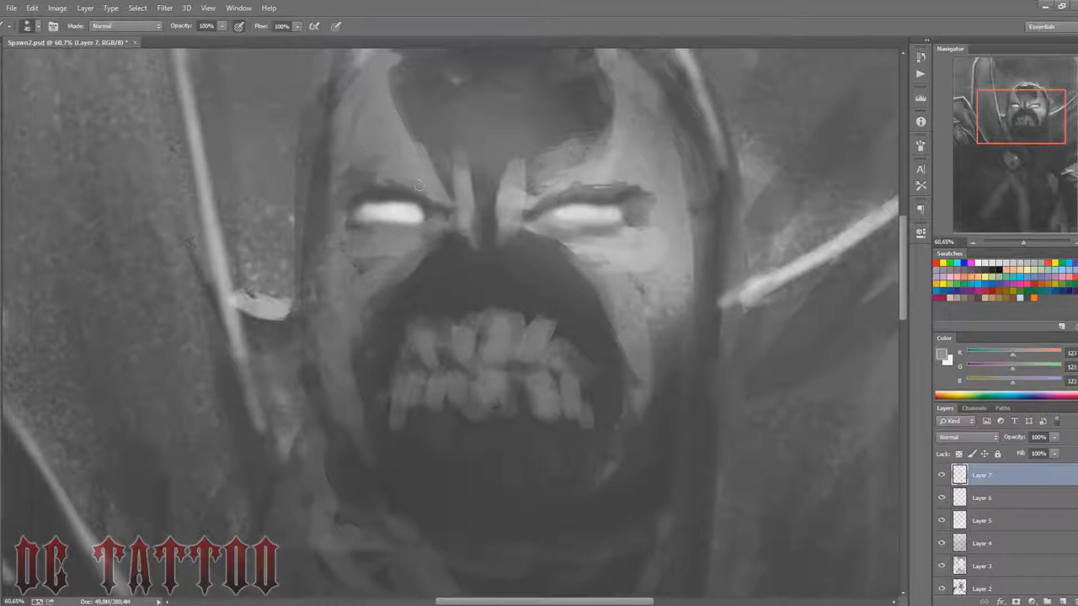
{"action": "left_click", "coordinate": [643, 262], "text": "alt"}
{"action": "left_click", "coordinate": [493, 301], "text": "alt"}
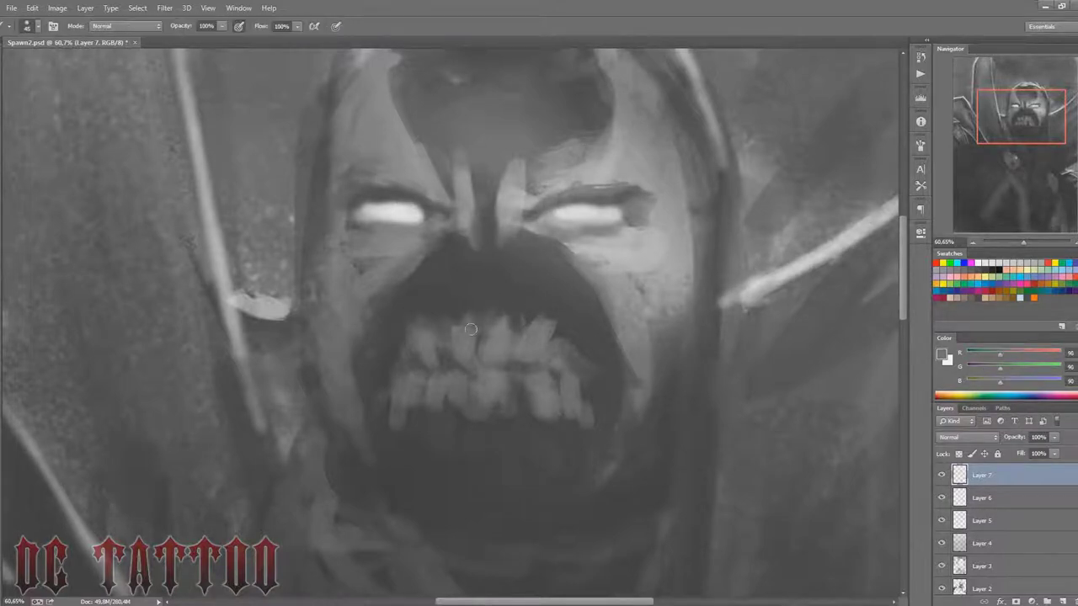
Step: Paint over the old teeth in dark grey and sketch new light upper and lower fangs
{"action": "left_click", "coordinate": [396, 429], "text": "alt"}
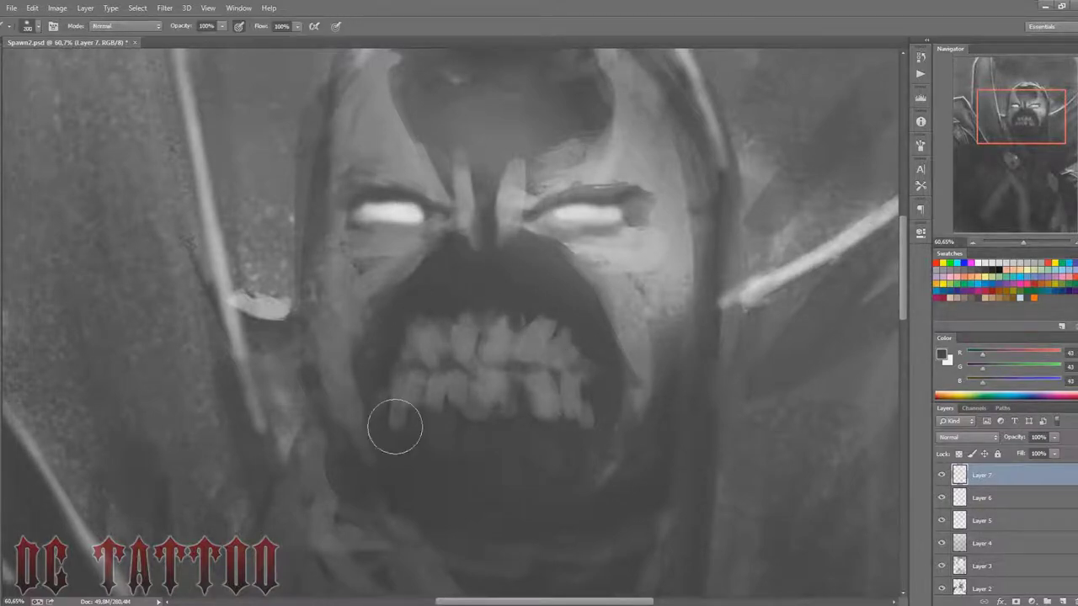
{"action": "left_click_drag", "start_coordinate": [397, 429], "coordinate": [551, 453]}
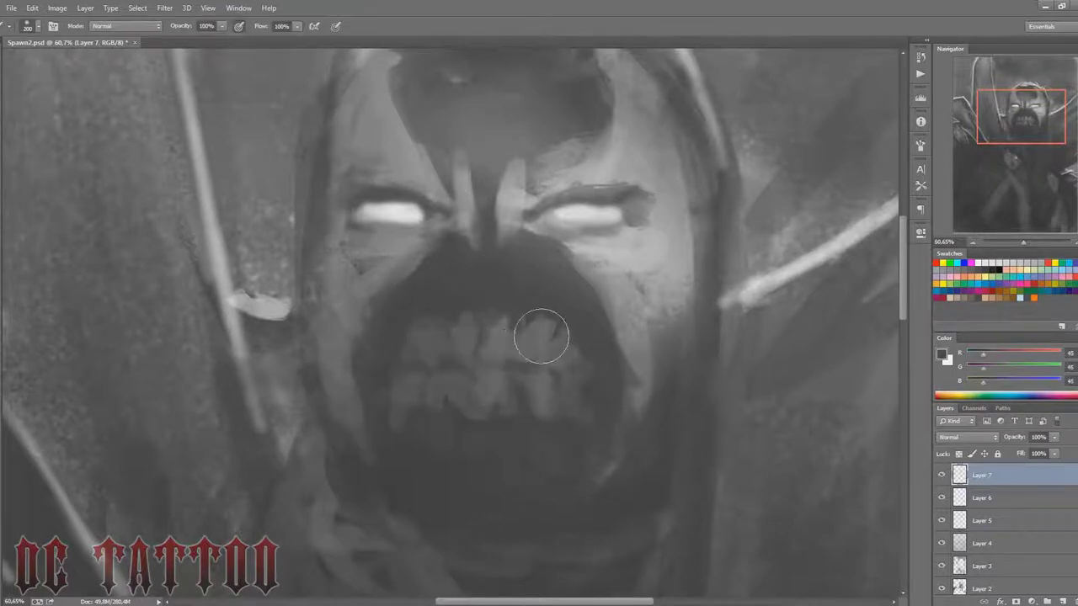
{"action": "left_click", "coordinate": [600, 246], "text": "alt"}
{"action": "left_click_drag", "start_coordinate": [489, 354], "coordinate": [542, 354]}
{"action": "mouse_move", "coordinate": [472, 327]}
{"action": "left_mouse_down"}
{"action": "mouse_move", "coordinate": [455, 360]}
{"action": "mouse_move", "coordinate": [413, 369]}
{"action": "mouse_move", "coordinate": [485, 392]}
{"action": "left_mouse_up"}
{"action": "left_click_drag", "start_coordinate": [451, 362], "coordinate": [436, 396]}
{"action": "left_click_drag", "start_coordinate": [420, 371], "coordinate": [411, 409]}
{"action": "left_click_drag", "start_coordinate": [506, 368], "coordinate": [511, 403]}
{"action": "left_click_drag", "start_coordinate": [547, 379], "coordinate": [558, 406]}
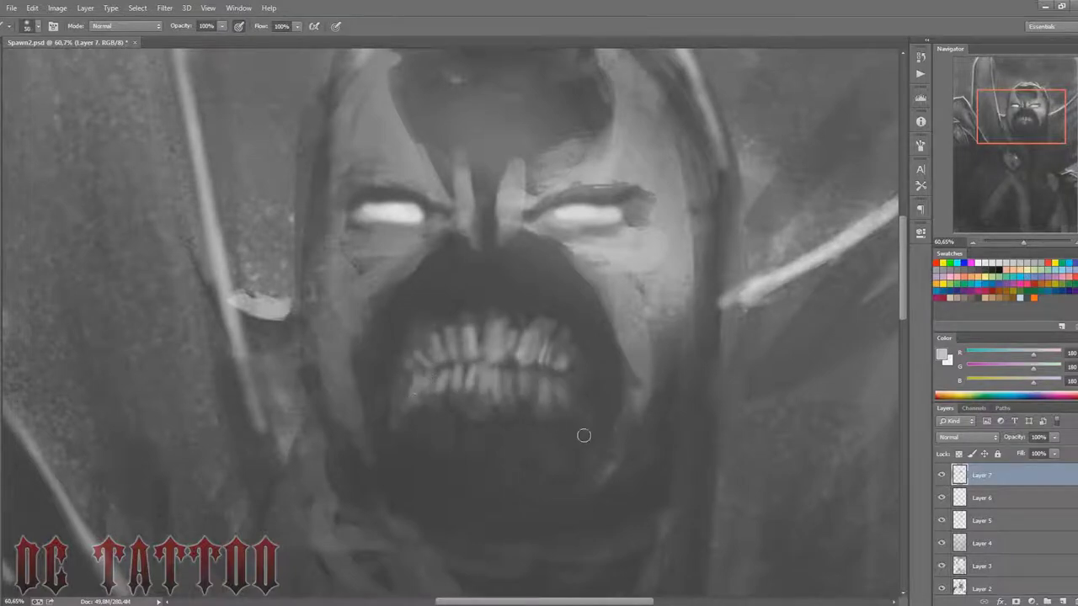
Step: Dim the teeth and lower row with dark strokes, then brighten the left and middle fangs
{"action": "key", "text": "x"}
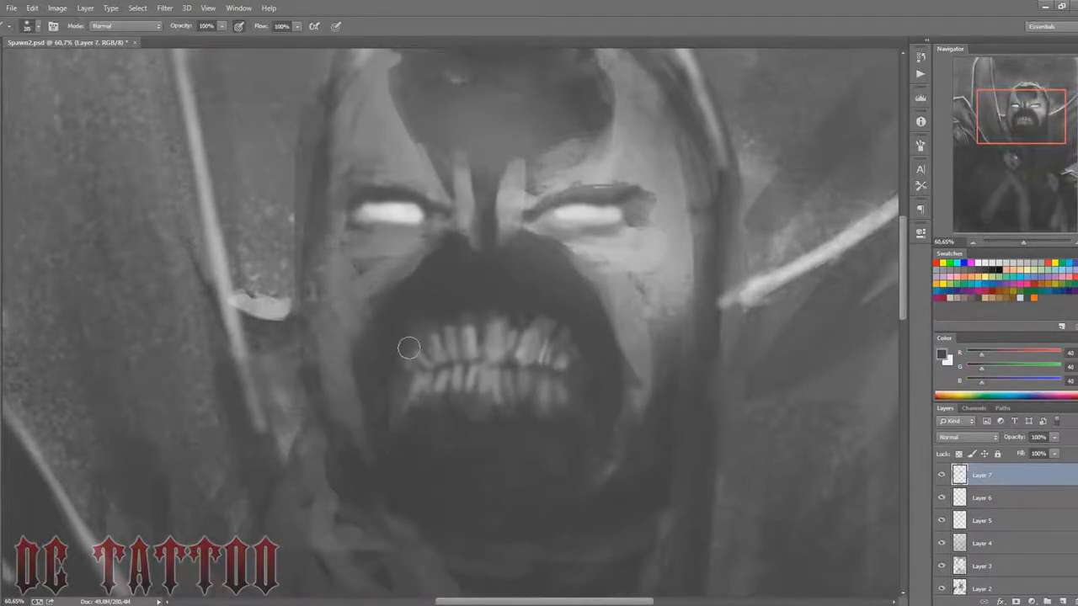
{"action": "left_click_drag", "start_coordinate": [421, 345], "coordinate": [438, 391]}
{"action": "mouse_move", "coordinate": [472, 337]}
{"action": "left_mouse_down"}
{"action": "mouse_move", "coordinate": [517, 380]}
{"action": "mouse_move", "coordinate": [541, 344]}
{"action": "left_mouse_up"}
{"action": "key", "text": "bracketright"}
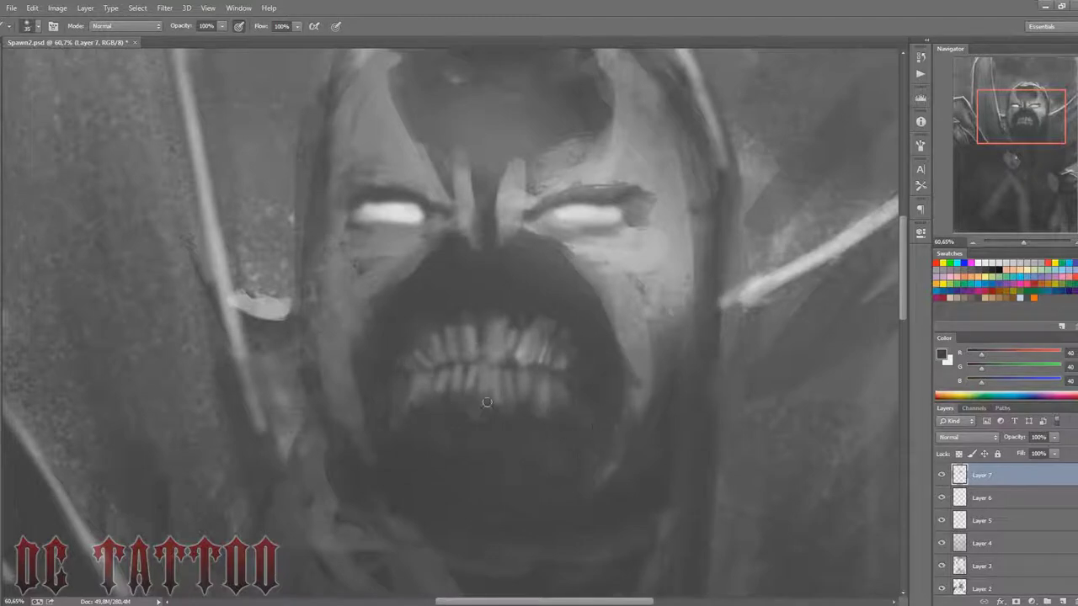
{"action": "mouse_move", "coordinate": [487, 403]}
{"action": "left_mouse_down"}
{"action": "mouse_move", "coordinate": [552, 397]}
{"action": "mouse_move", "coordinate": [519, 404]}
{"action": "mouse_move", "coordinate": [541, 405]}
{"action": "left_mouse_up"}
{"action": "left_click", "coordinate": [554, 369], "text": "alt"}
{"action": "left_click_drag", "start_coordinate": [499, 324], "coordinate": [467, 368]}
Step: Narrow both glowing eyes with dark shading and brighten the brow and forehead
{"action": "left_click", "coordinate": [433, 252], "text": "alt"}
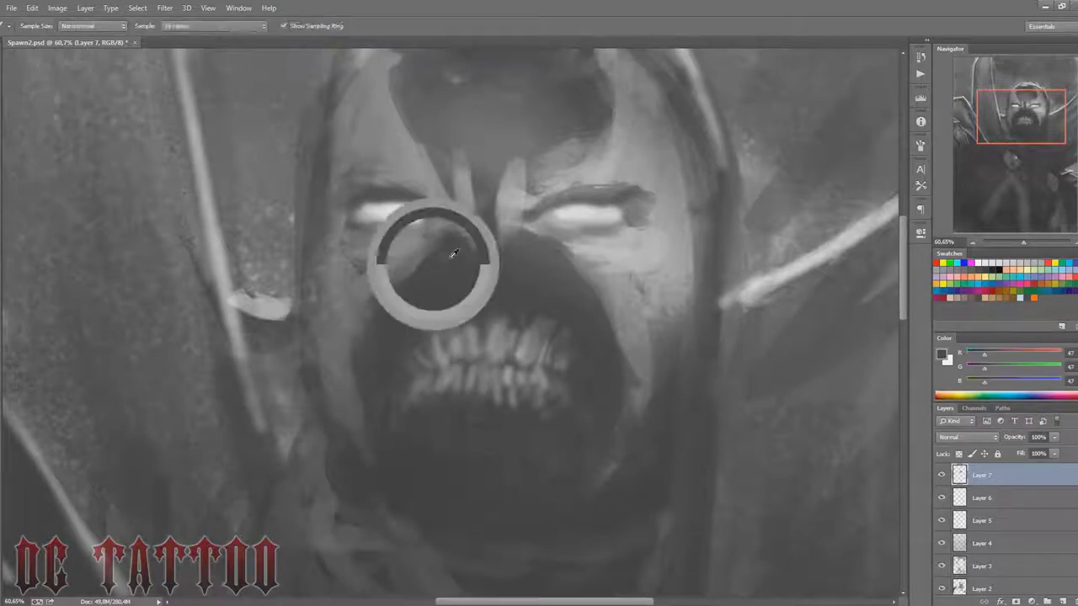
{"action": "mouse_move", "coordinate": [362, 235]}
{"action": "left_mouse_down"}
{"action": "mouse_move", "coordinate": [421, 228]}
{"action": "mouse_move", "coordinate": [398, 199]}
{"action": "mouse_move", "coordinate": [425, 208]}
{"action": "left_mouse_up"}
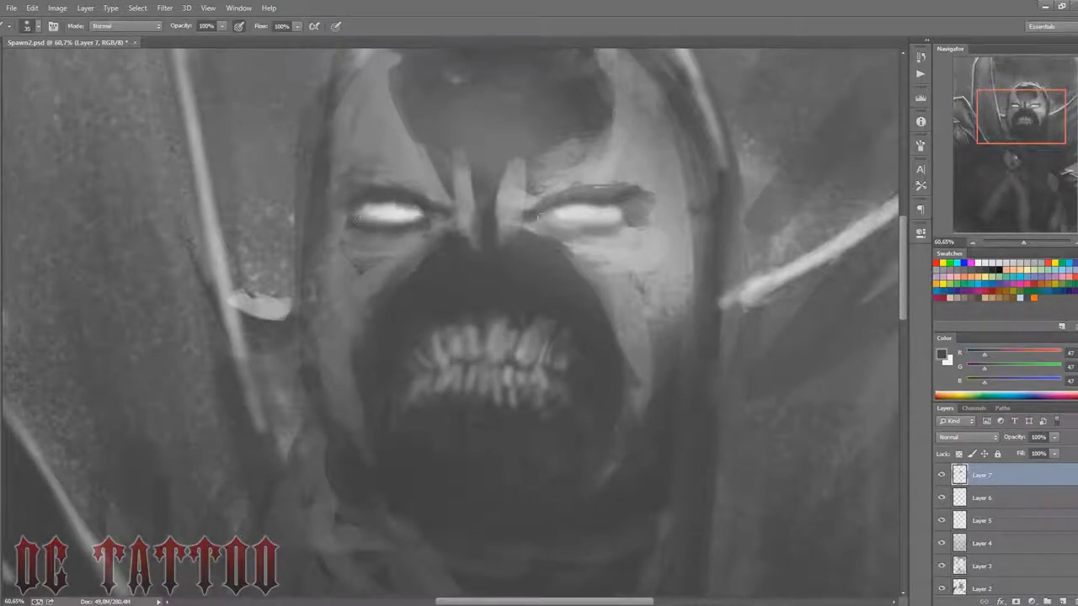
{"action": "mouse_move", "coordinate": [539, 227]}
{"action": "left_mouse_down"}
{"action": "mouse_move", "coordinate": [633, 215]}
{"action": "mouse_move", "coordinate": [623, 221]}
{"action": "left_mouse_up"}
{"action": "mouse_move", "coordinate": [358, 220]}
{"action": "left_mouse_down"}
{"action": "mouse_move", "coordinate": [411, 218]}
{"action": "mouse_move", "coordinate": [358, 220]}
{"action": "left_mouse_up"}
{"action": "left_click_drag", "start_coordinate": [362, 211], "coordinate": [382, 195]}
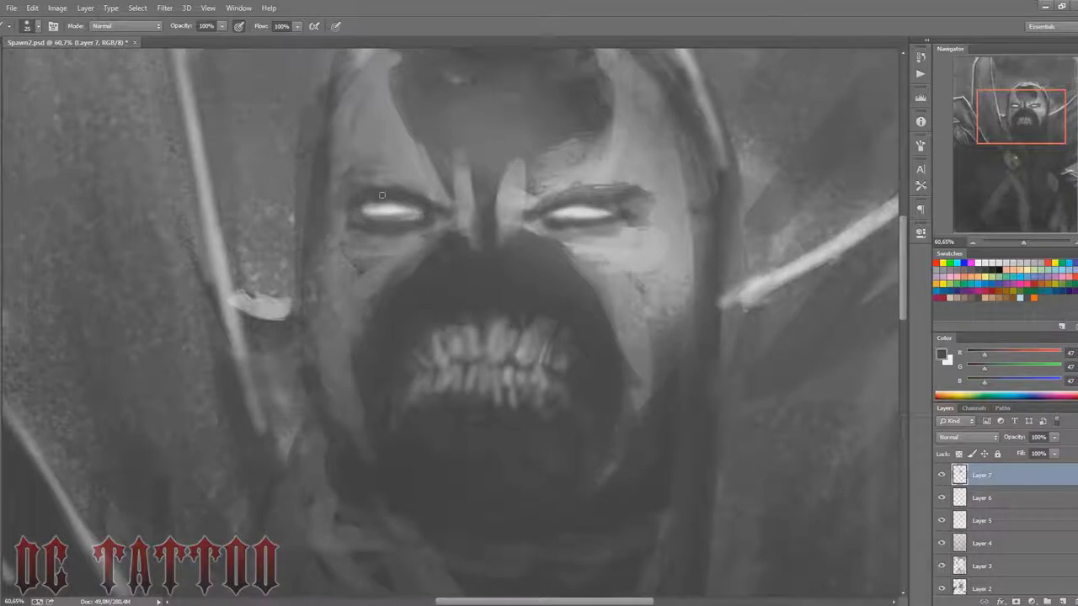
{"action": "left_click", "coordinate": [617, 196], "text": "alt"}
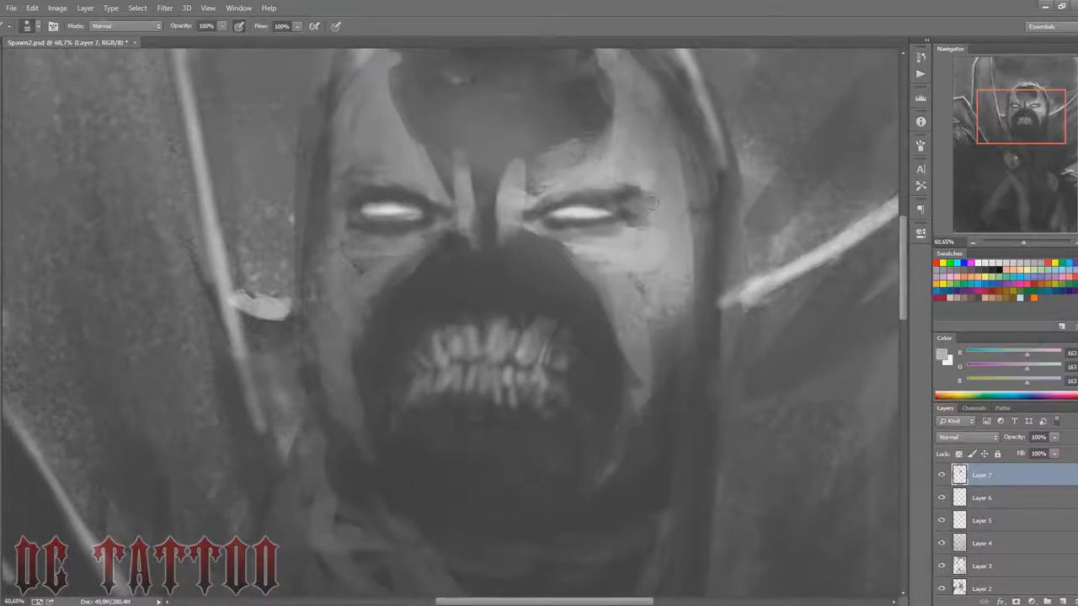
{"action": "left_click_drag", "start_coordinate": [573, 189], "coordinate": [638, 94]}
{"action": "left_click_drag", "start_coordinate": [383, 160], "coordinate": [369, 95]}
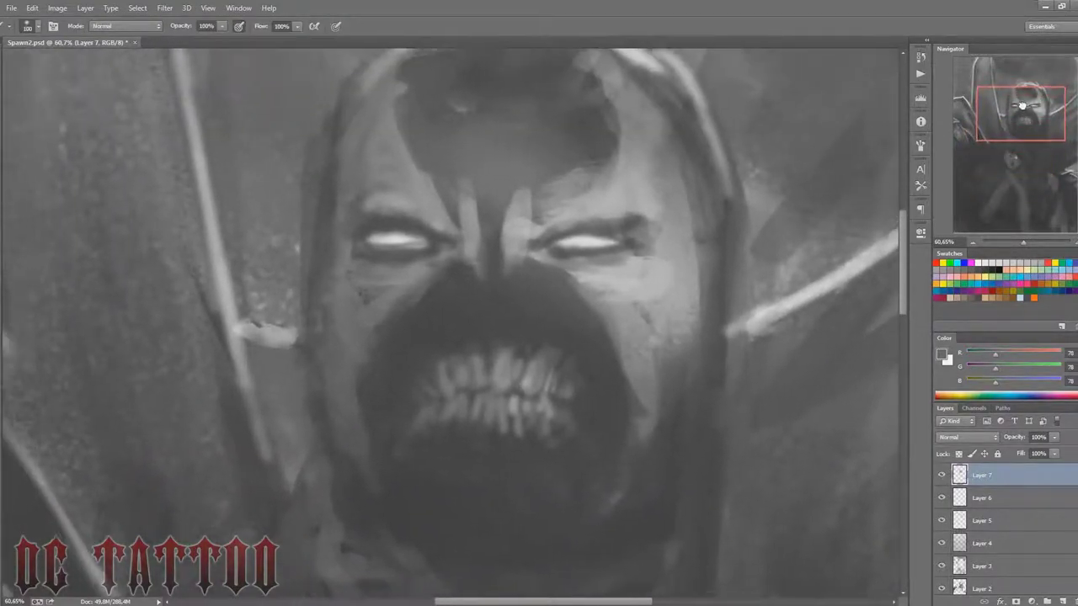
Step: Darken the gaps between the upper teeth and flip the canvas horizontally
{"action": "right_click", "coordinate": [518, 312]}
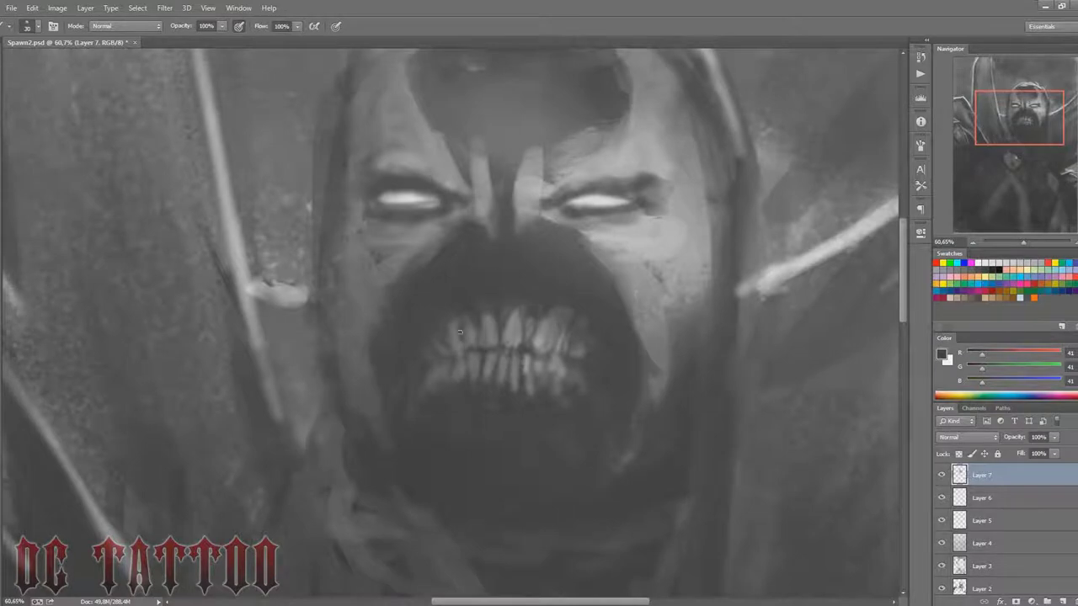
{"action": "left_click_drag", "start_coordinate": [556, 350], "coordinate": [555, 326]}
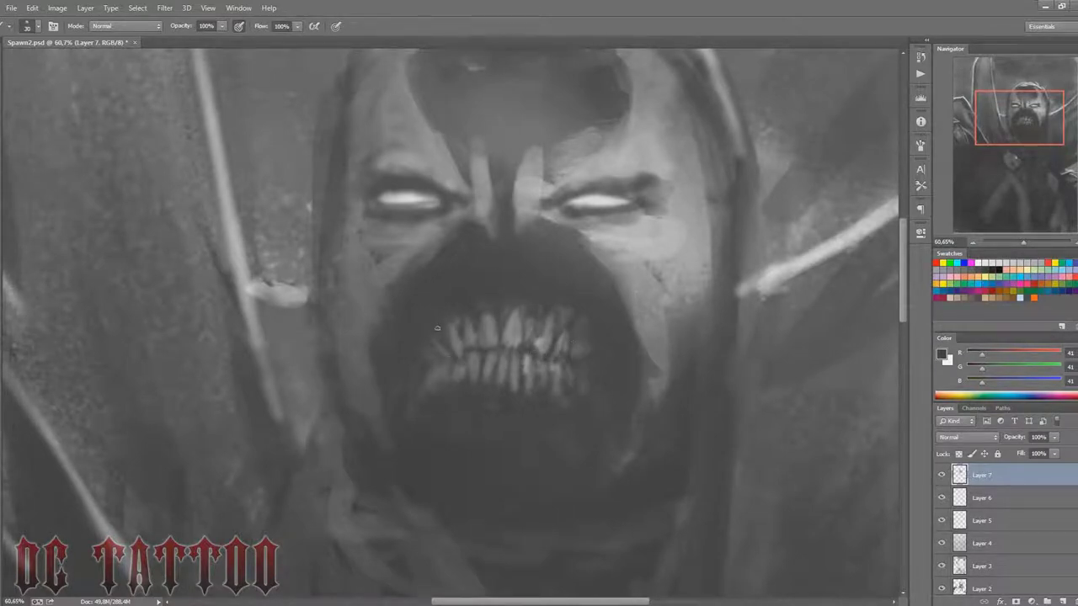
{"action": "key", "text": "ctrl+shift+h"}
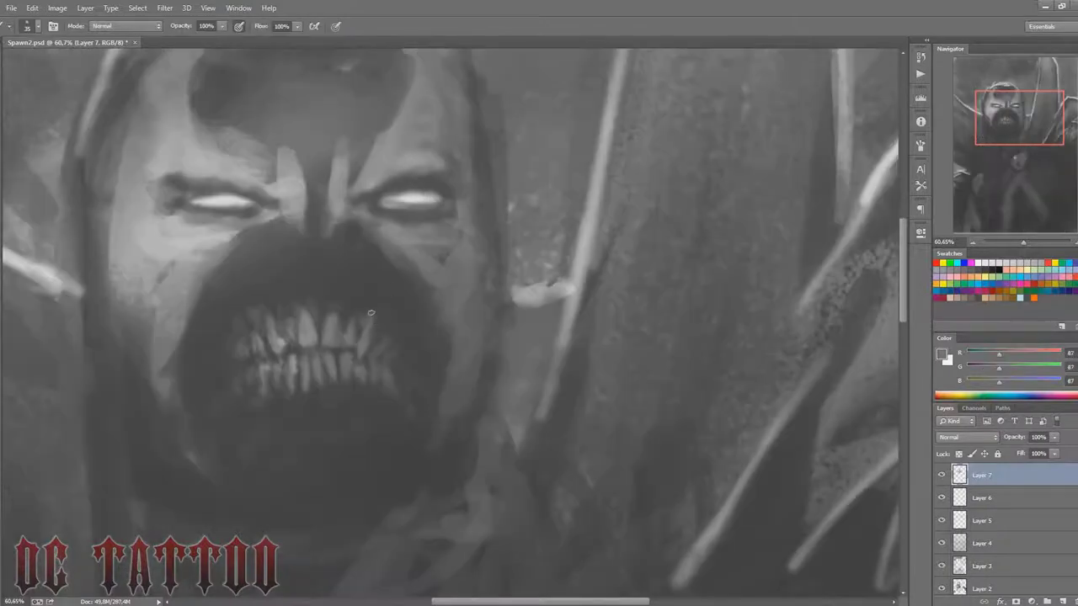
Step: Shade the left cheek under the eye with a sampled dark grey
{"action": "key", "text": "bracketright"}
{"action": "left_click", "coordinate": [261, 331], "text": "alt"}
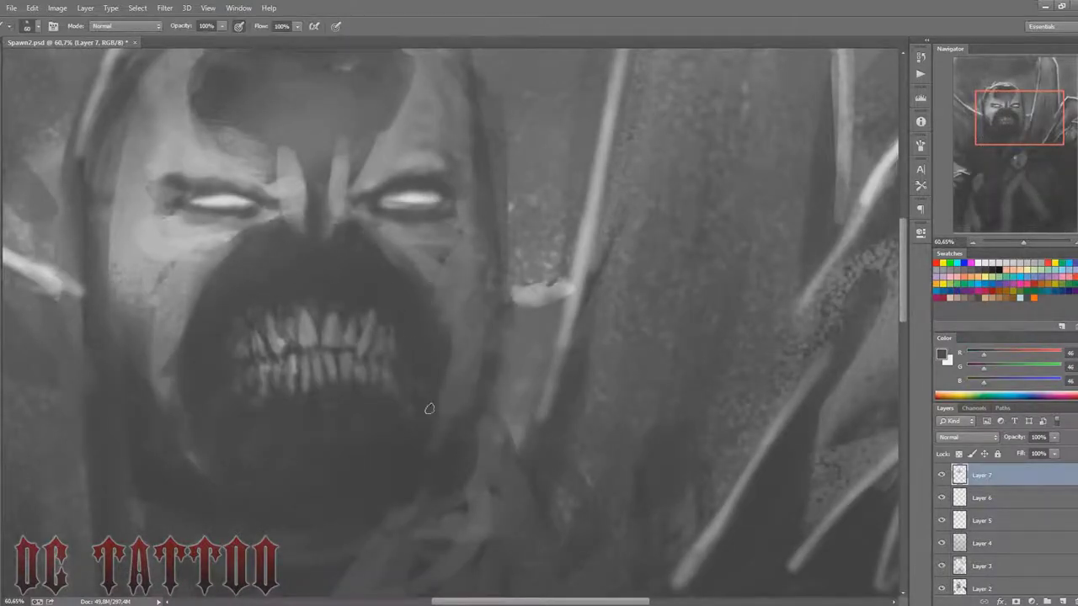
{"action": "key", "text": "bracketright"}
{"action": "key", "text": "bracketright"}
{"action": "key", "text": "bracketright"}
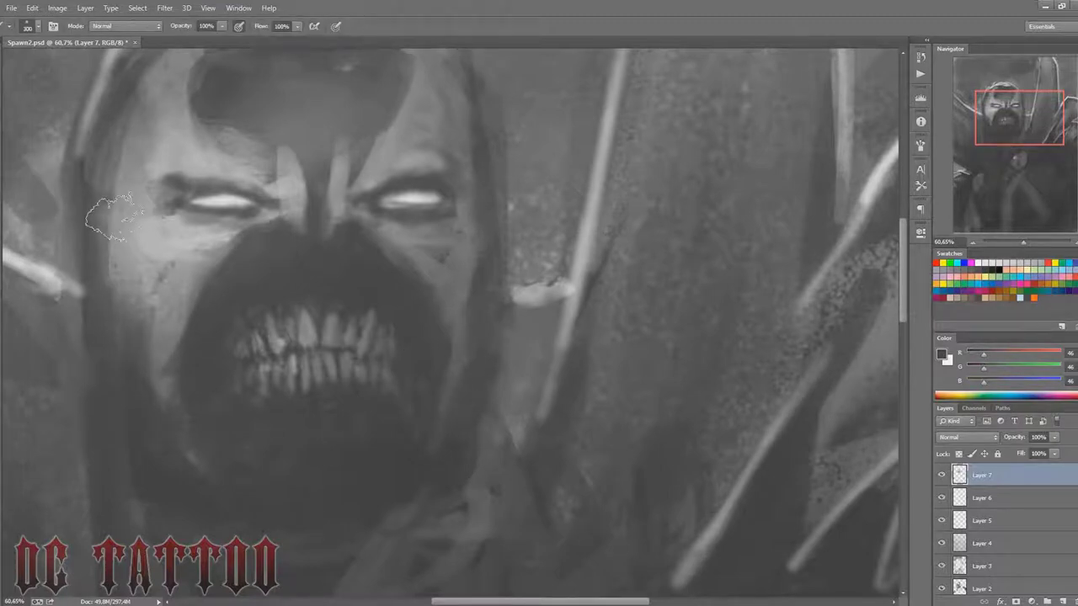
{"action": "key", "text": "bracketleft"}
{"action": "key", "text": "bracketleft"}
{"action": "key", "text": "bracketleft"}
{"action": "left_click", "coordinate": [208, 455], "text": "alt"}
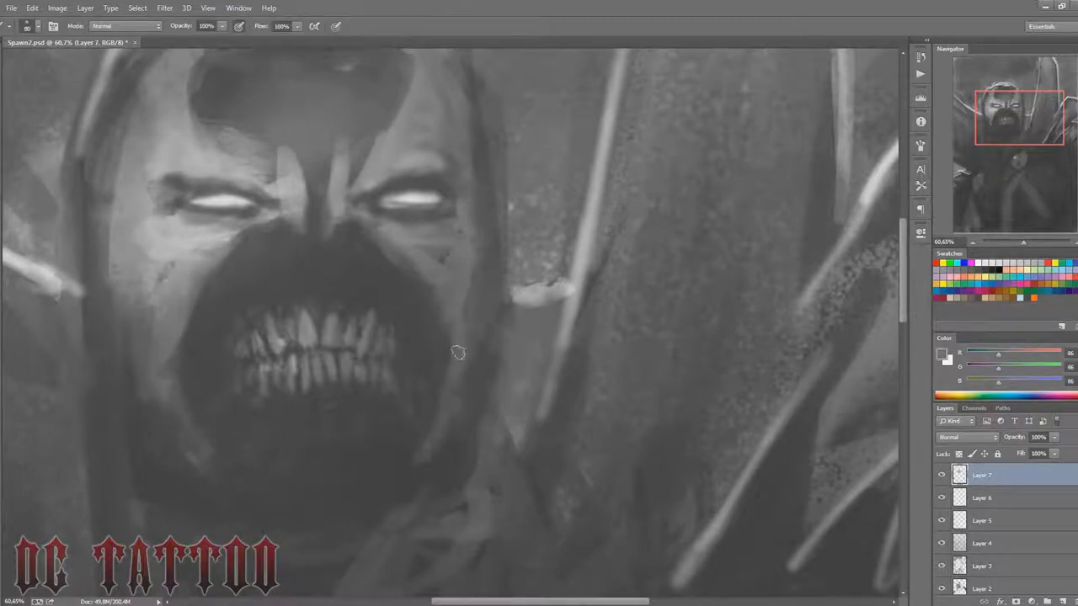
{"action": "left_click", "coordinate": [236, 264], "text": "alt"}
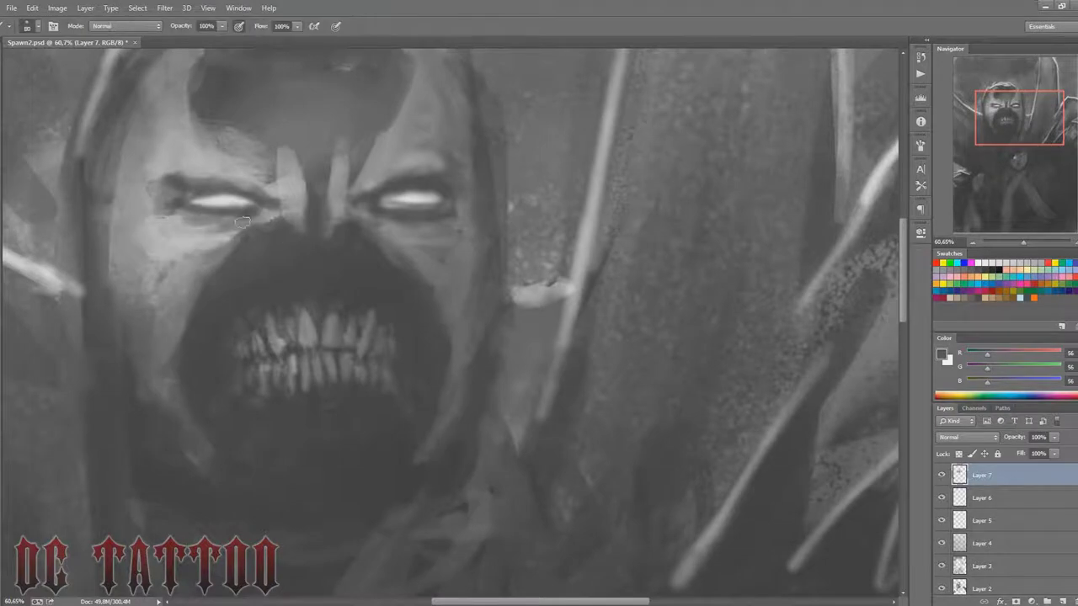
{"action": "left_click_drag", "start_coordinate": [237, 265], "coordinate": [151, 252]}
Step: Darken the forehead, nose bridge between the eyes, and left cheek below the eye
{"action": "key", "text": "bracketright"}
{"action": "mouse_move", "coordinate": [228, 223]}
{"action": "left_mouse_down"}
{"action": "mouse_move", "coordinate": [361, 138]}
{"action": "mouse_move", "coordinate": [244, 120]}
{"action": "mouse_move", "coordinate": [368, 170]}
{"action": "mouse_move", "coordinate": [404, 135]}
{"action": "mouse_move", "coordinate": [401, 116]}
{"action": "left_mouse_up"}
{"action": "key", "text": "bracketleft"}
{"action": "mouse_move", "coordinate": [301, 211]}
{"action": "left_mouse_down"}
{"action": "mouse_move", "coordinate": [298, 137]}
{"action": "mouse_move", "coordinate": [280, 184]}
{"action": "mouse_move", "coordinate": [310, 138]}
{"action": "left_mouse_up"}
{"action": "left_click_drag", "start_coordinate": [314, 228], "coordinate": [320, 185]}
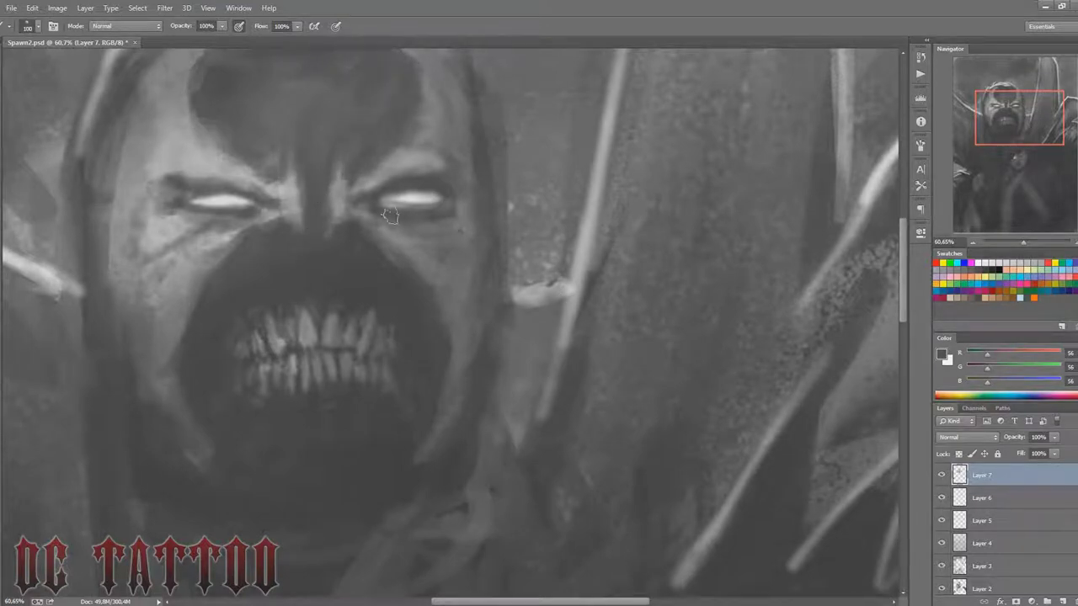
{"action": "left_click_drag", "start_coordinate": [1013, 110], "coordinate": [1002, 110]}
{"action": "left_click", "coordinate": [362, 316], "text": "alt"}
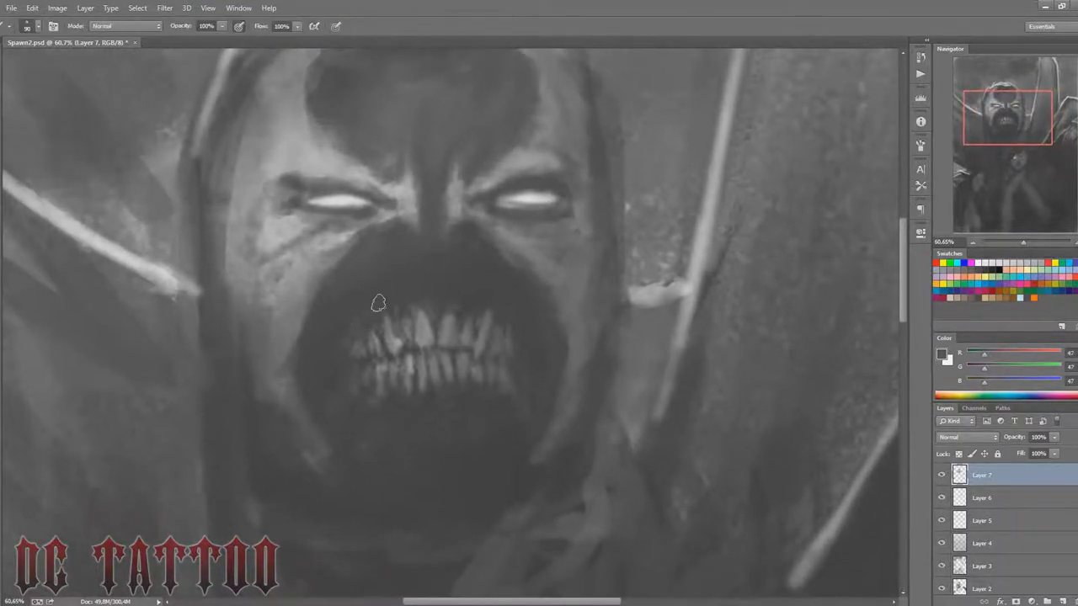
{"action": "key", "text": "bracketleft"}
{"action": "key", "text": "bracketleft"}
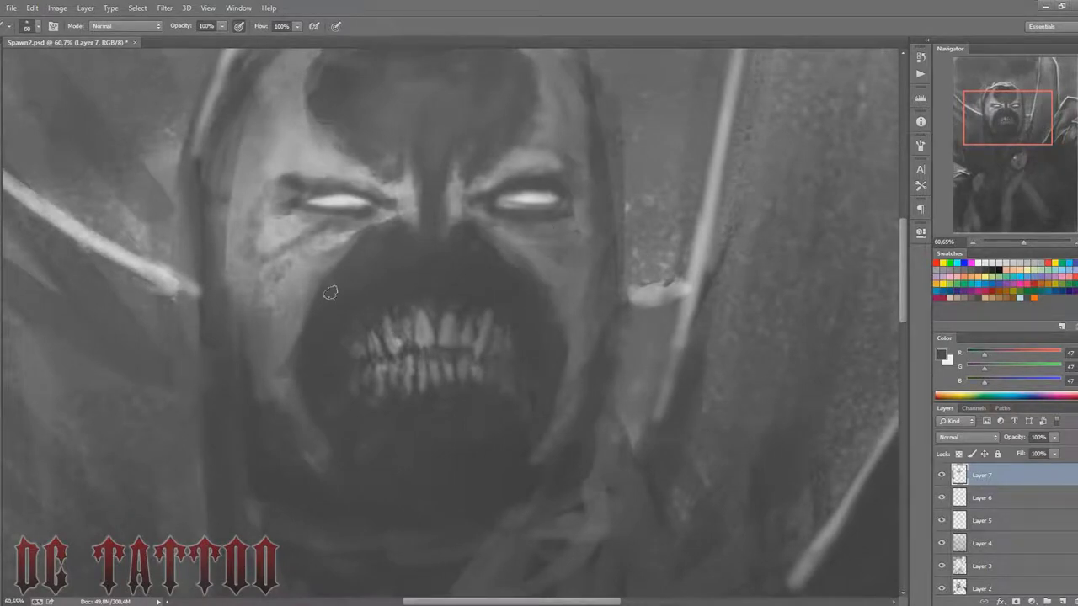
{"action": "mouse_move", "coordinate": [330, 292]}
{"action": "left_mouse_down"}
{"action": "mouse_move", "coordinate": [240, 277]}
{"action": "mouse_move", "coordinate": [289, 330]}
{"action": "left_mouse_up"}
Step: Darken the top of the hood interior and paint a light edge along its right inner side
{"action": "key", "text": "bracketright"}
{"action": "key", "text": "bracketright"}
{"action": "key", "text": "bracketright"}
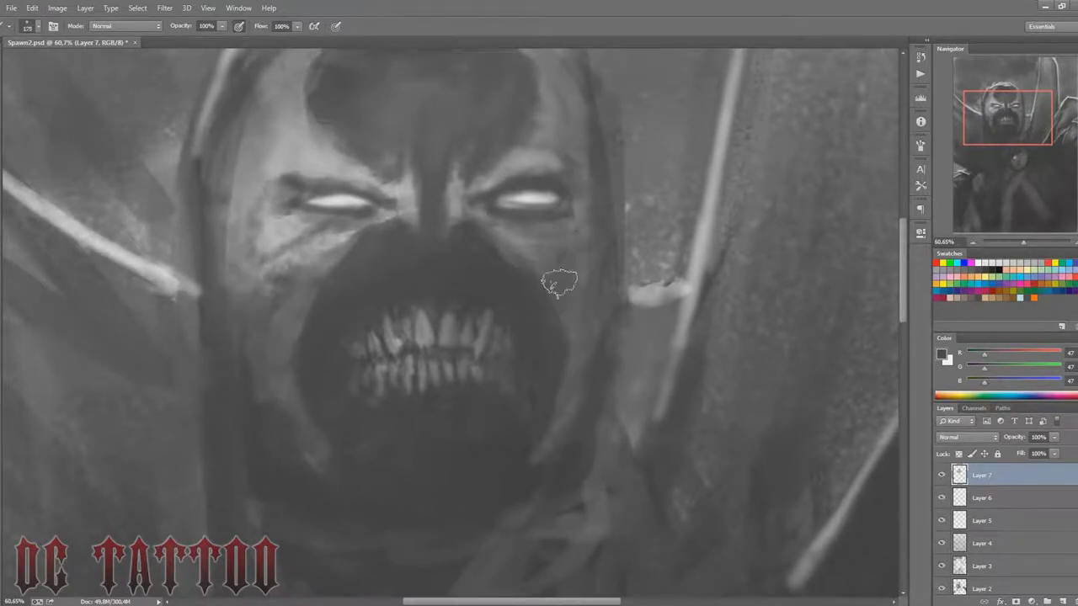
{"action": "scroll", "coordinate": [679, 336], "scroll_direction": "up", "scroll_amount": 3}
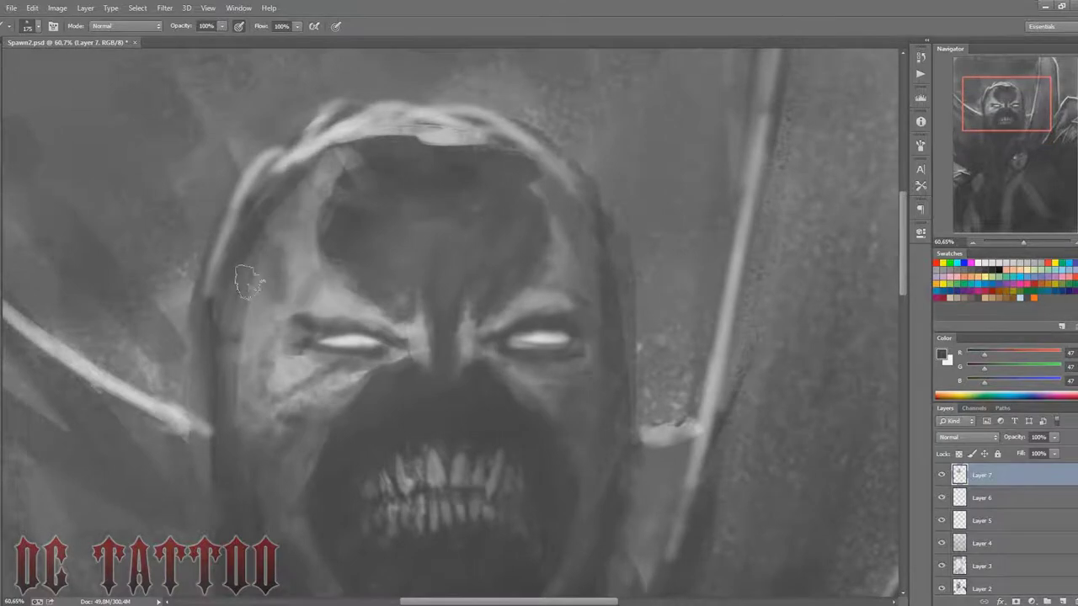
{"action": "key", "text": "bracketright"}
{"action": "key", "text": "bracketright"}
{"action": "key", "text": "bracketright"}
{"action": "left_click", "coordinate": [607, 255], "text": "alt"}
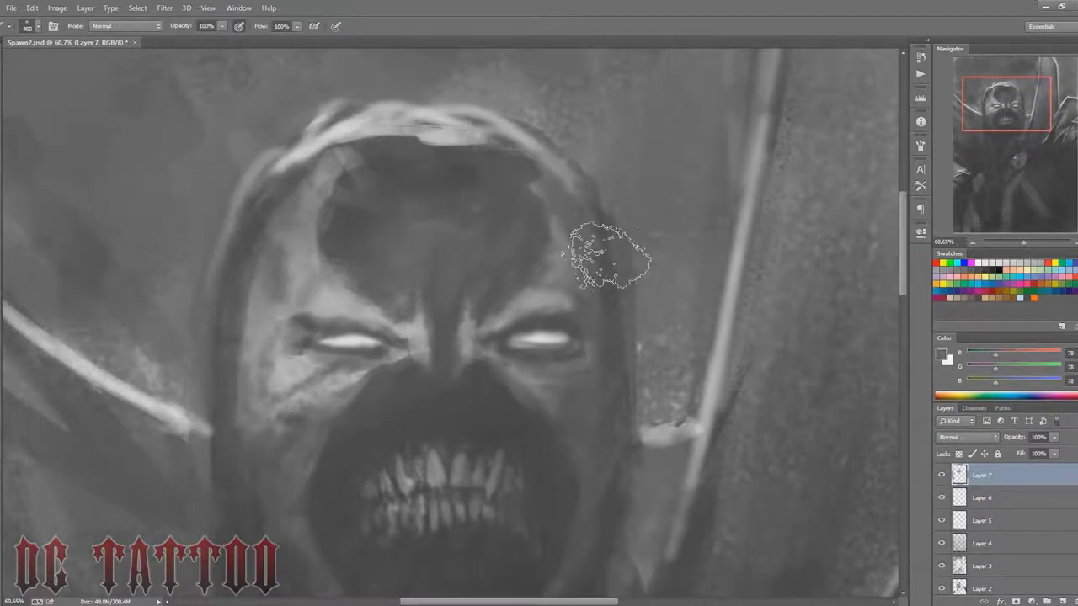
{"action": "key", "text": "bracketleft"}
{"action": "key", "text": "bracketleft"}
{"action": "key", "text": "bracketleft"}
{"action": "left_click", "coordinate": [358, 158], "text": "alt"}
{"action": "left_click_drag", "start_coordinate": [354, 142], "coordinate": [505, 148]}
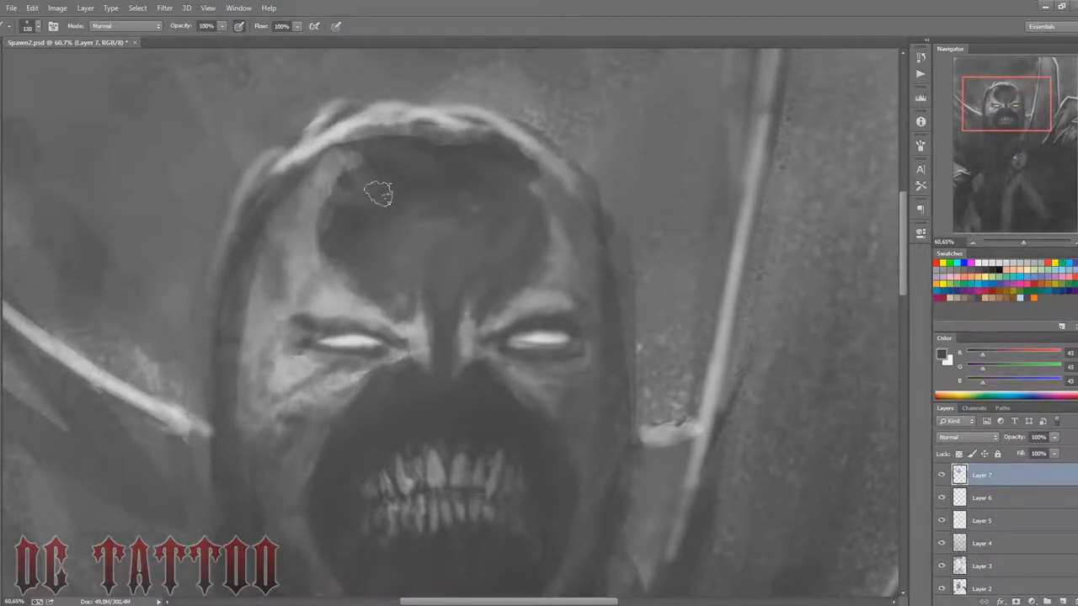
{"action": "key", "text": "bracketleft"}
{"action": "key", "text": "bracketleft"}
{"action": "key", "text": "bracketleft"}
{"action": "left_click", "coordinate": [330, 178], "text": "alt"}
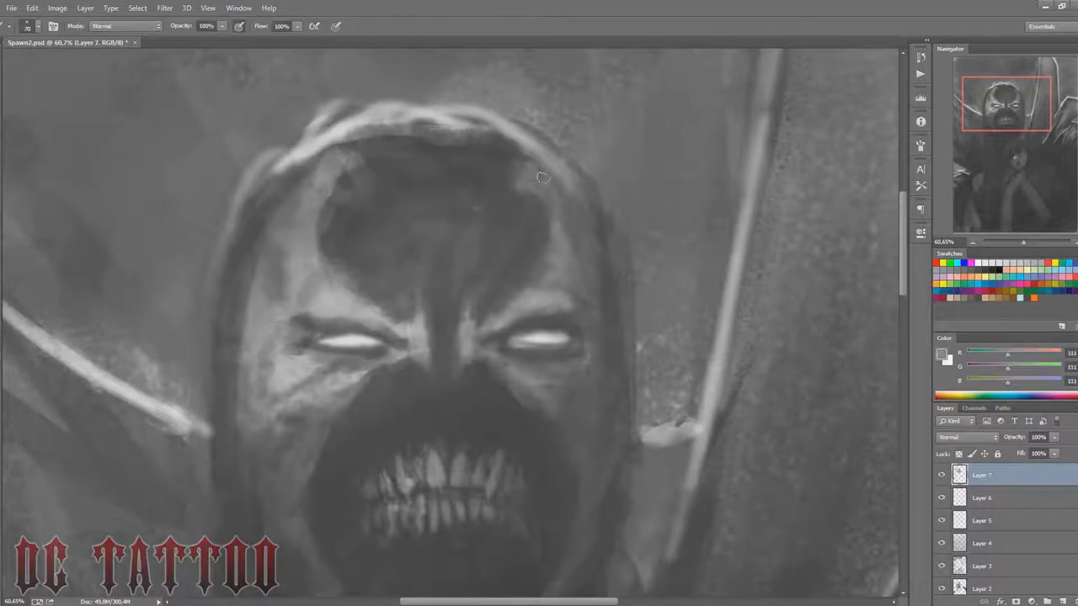
{"action": "left_click_drag", "start_coordinate": [543, 177], "coordinate": [563, 221]}
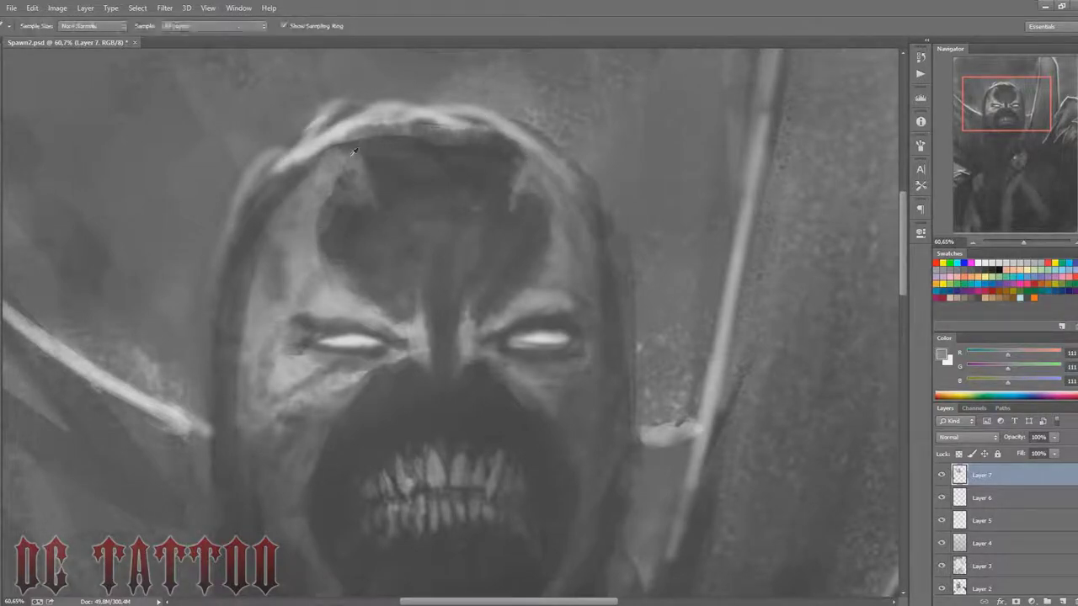
Step: Darken the upper-left hood interior and deepen shadows around both eye sockets
{"action": "left_click", "coordinate": [349, 151], "text": "alt"}
{"action": "key", "text": "bracketright"}
{"action": "key", "text": "bracketright"}
{"action": "key", "text": "bracketright"}
{"action": "left_click_drag", "start_coordinate": [353, 192], "coordinate": [310, 139]}
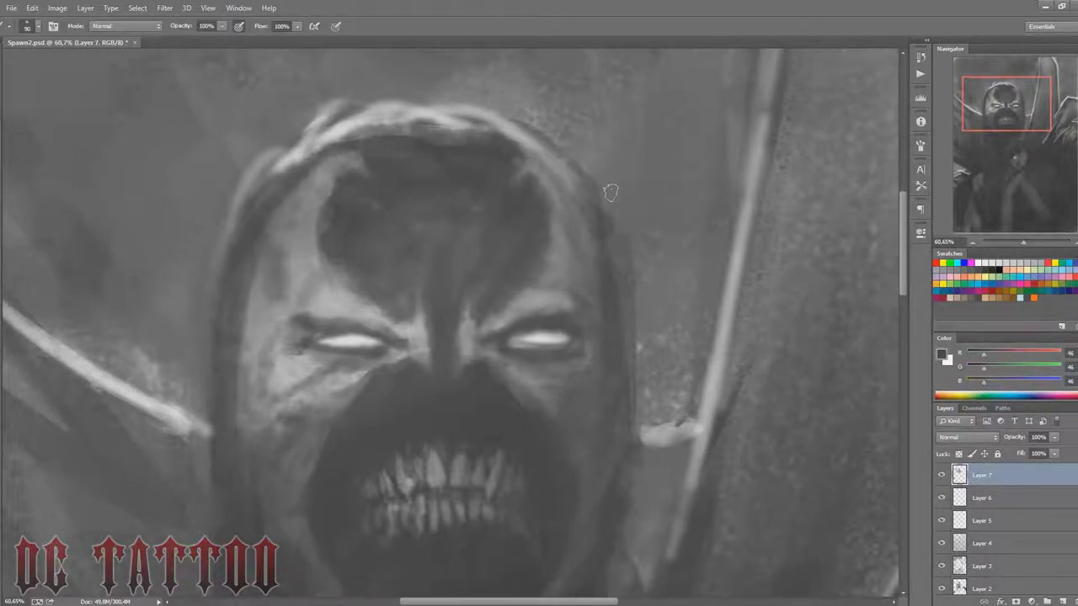
{"action": "key", "text": "bracketleft"}
{"action": "key", "text": "bracketleft"}
{"action": "key", "text": "bracketleft"}
{"action": "mouse_move", "coordinate": [313, 333]}
{"action": "left_mouse_down"}
{"action": "mouse_move", "coordinate": [362, 362]}
{"action": "mouse_move", "coordinate": [330, 329]}
{"action": "left_mouse_up"}
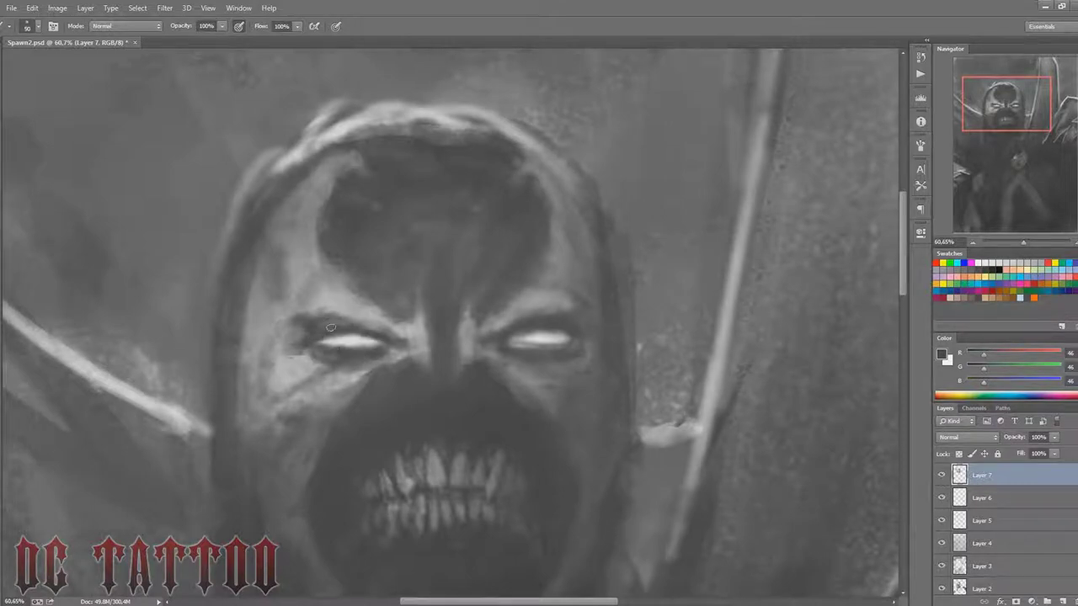
{"action": "mouse_move", "coordinate": [519, 335]}
{"action": "left_mouse_down"}
{"action": "mouse_move", "coordinate": [570, 340]}
{"action": "mouse_move", "coordinate": [552, 337]}
{"action": "left_mouse_up"}
Step: Add pale highlights on the left brow, forehead, cheek and temple
{"action": "left_click", "coordinate": [532, 341], "text": "alt"}
{"action": "key", "text": "bracketleft"}
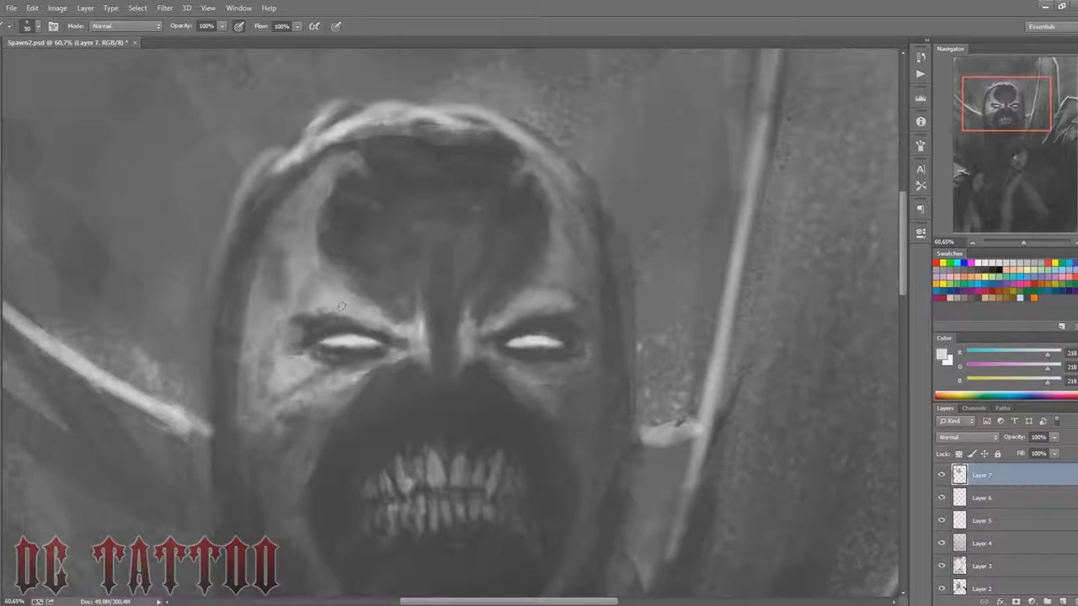
{"action": "mouse_move", "coordinate": [340, 306]}
{"action": "left_mouse_down"}
{"action": "mouse_move", "coordinate": [310, 265]}
{"action": "mouse_move", "coordinate": [324, 225]}
{"action": "left_mouse_up"}
{"action": "key", "text": "bracketleft"}
{"action": "key", "text": "bracketleft"}
{"action": "key", "text": "bracketleft"}
{"action": "left_click_drag", "start_coordinate": [526, 295], "coordinate": [566, 303]}
{"action": "left_click", "coordinate": [548, 238], "text": "alt"}
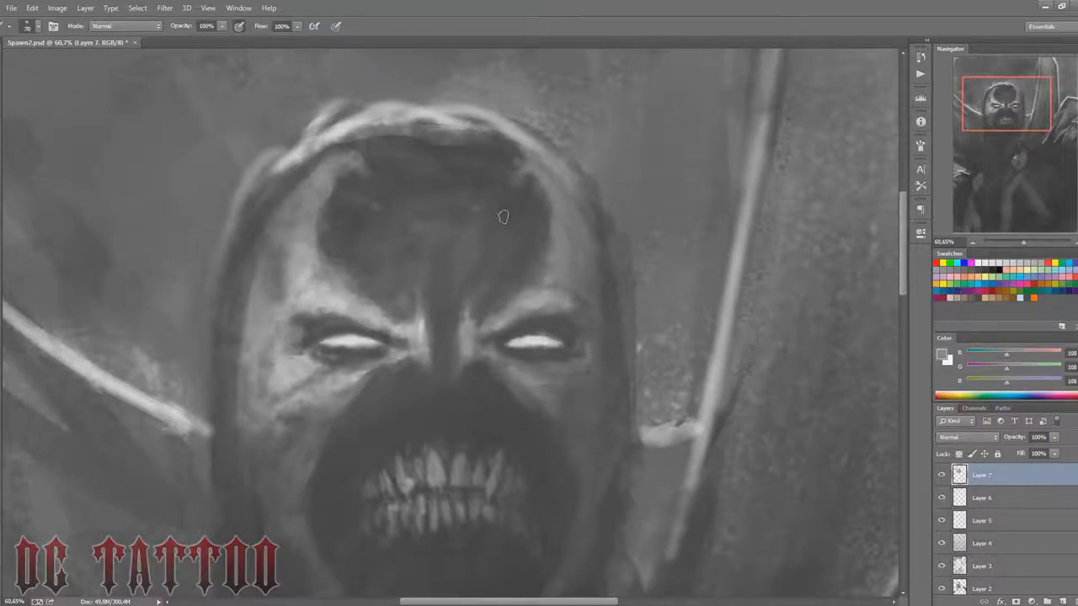
{"action": "key", "text": "bracketright"}
{"action": "key", "text": "bracketright"}
{"action": "left_click", "coordinate": [287, 253], "text": "alt"}
{"action": "left_click_drag", "start_coordinate": [261, 303], "coordinate": [295, 221]}
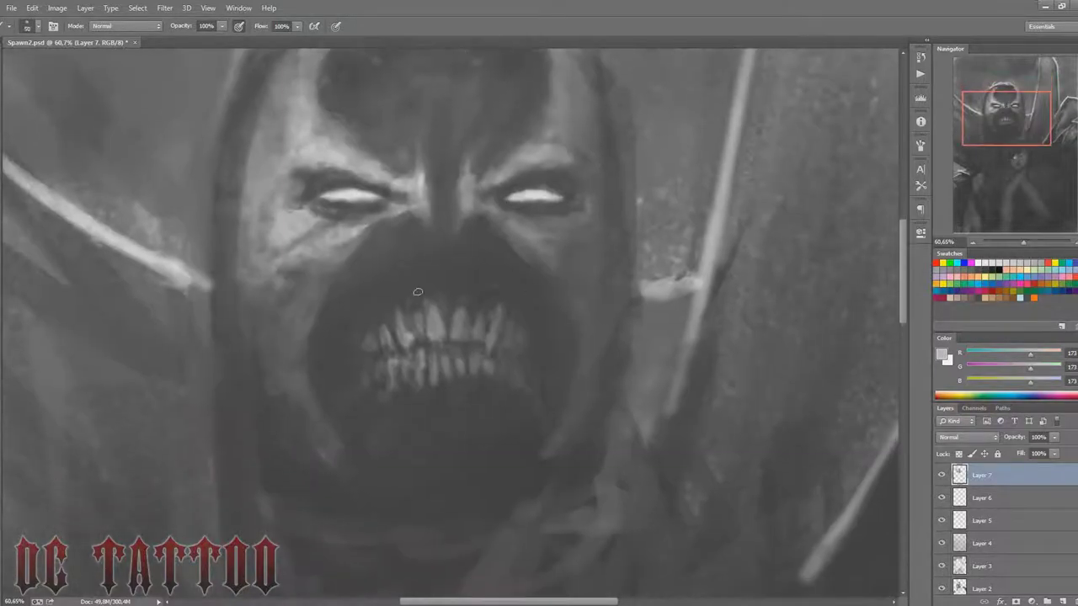
Step: Zoom out to the whole figure and paint a long light rim line down the wing
{"action": "scroll", "coordinate": [463, 370], "scroll_direction": "down", "scroll_amount": 3}
{"action": "left_click", "coordinate": [401, 346], "text": "alt"}
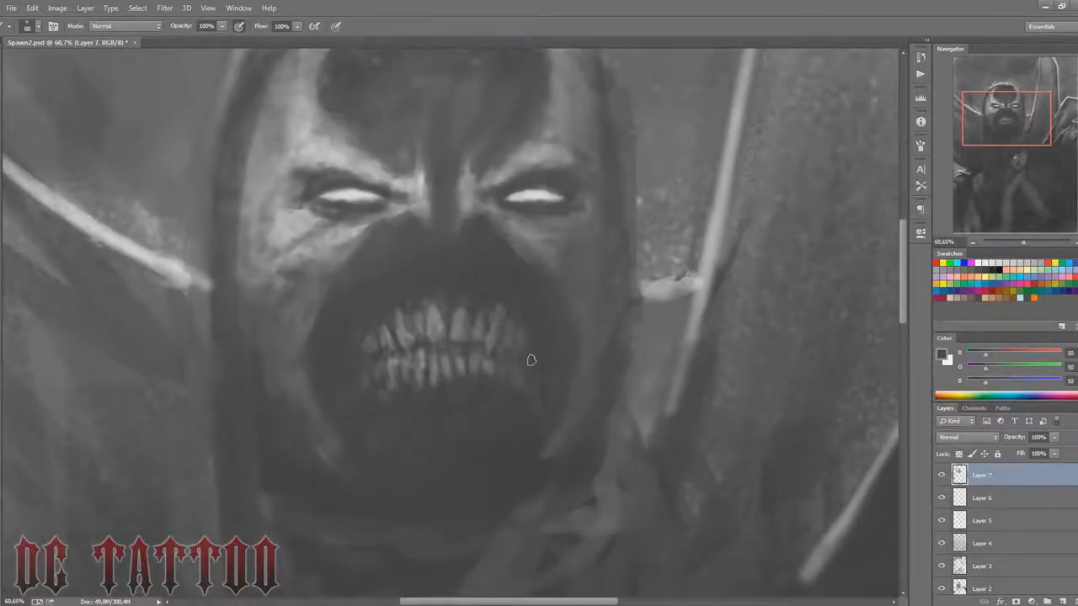
{"action": "key", "text": "bracketright"}
{"action": "key", "text": "bracketright"}
{"action": "key", "text": "bracketright"}
{"action": "key", "text": "bracketright"}
{"action": "key", "text": "bracketright"}
{"action": "scroll", "coordinate": [640, 374], "scroll_direction": "down", "scroll_amount": 3}
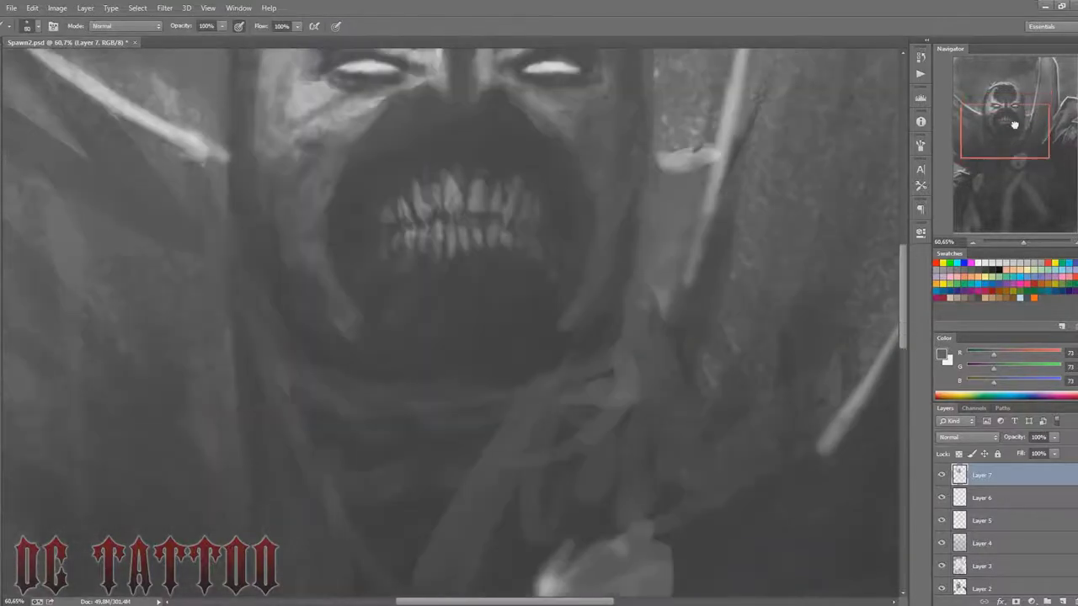
{"action": "key", "text": "bracketleft"}
{"action": "key", "text": "bracketleft"}
{"action": "scroll", "coordinate": [623, 505], "scroll_direction": "down", "scroll_amount": 2}
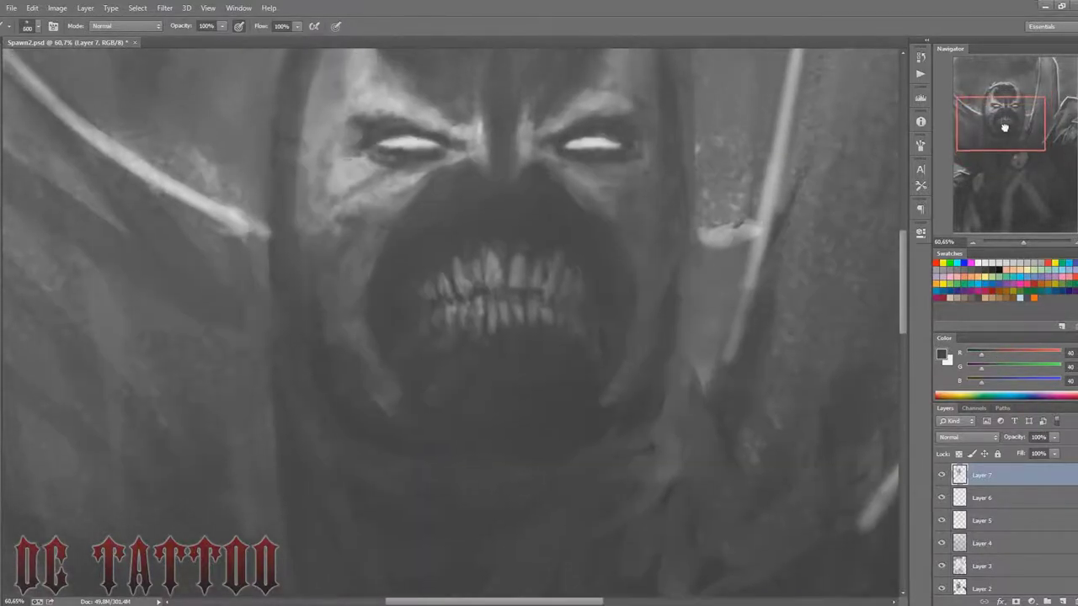
{"action": "scroll", "coordinate": [548, 396], "scroll_direction": "down", "scroll_amount": 2}
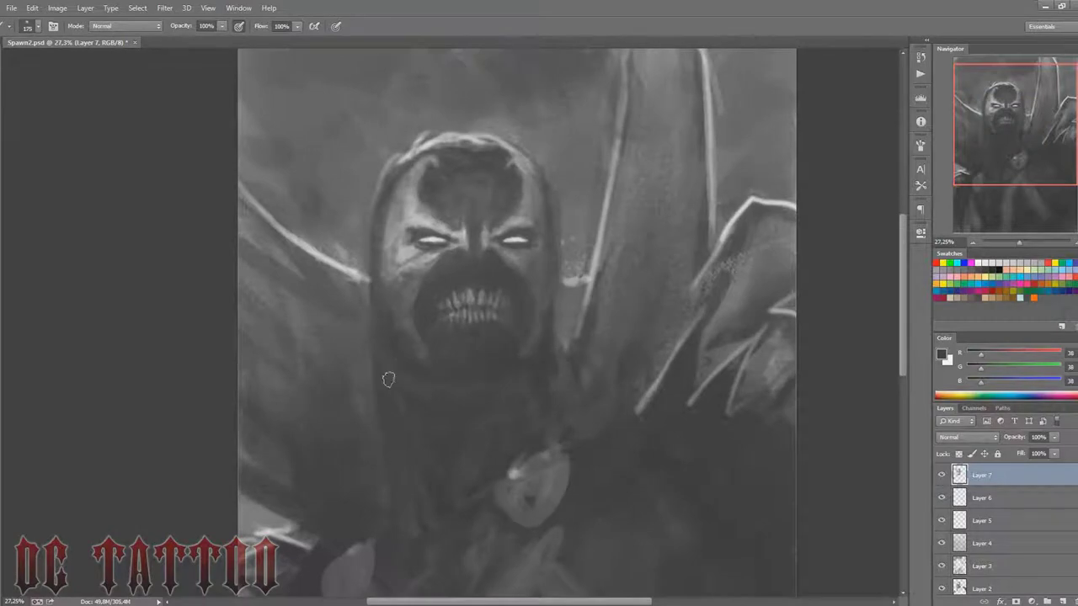
{"action": "left_click_drag", "start_coordinate": [984, 182], "coordinate": [983, 181]}
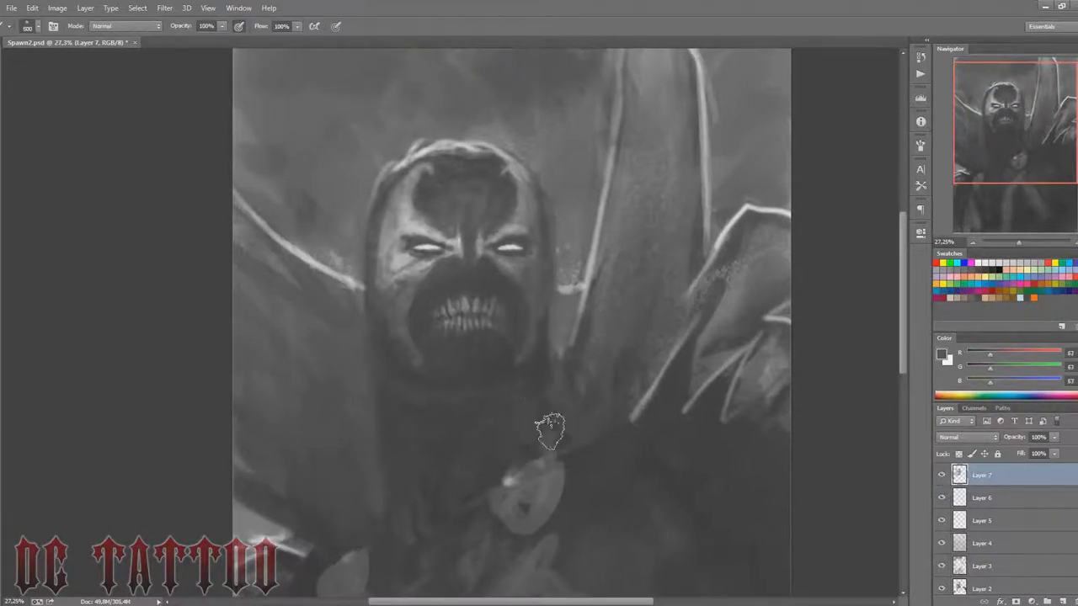
{"action": "key", "text": "bracketleft"}
{"action": "key", "text": "bracketleft"}
{"action": "key", "text": "bracketleft"}
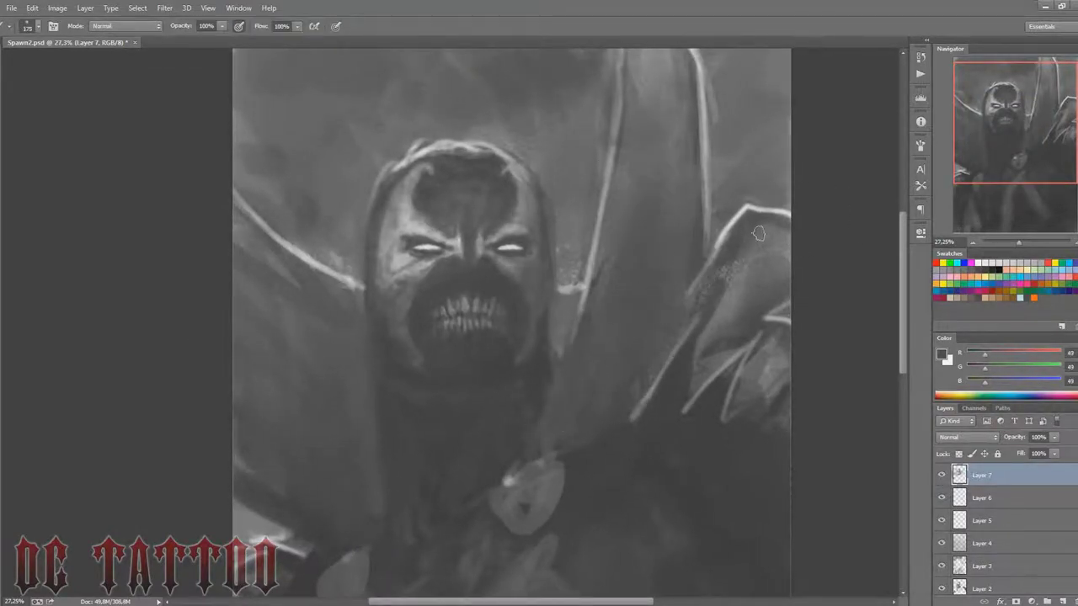
{"action": "left_click", "coordinate": [726, 233], "text": "alt"}
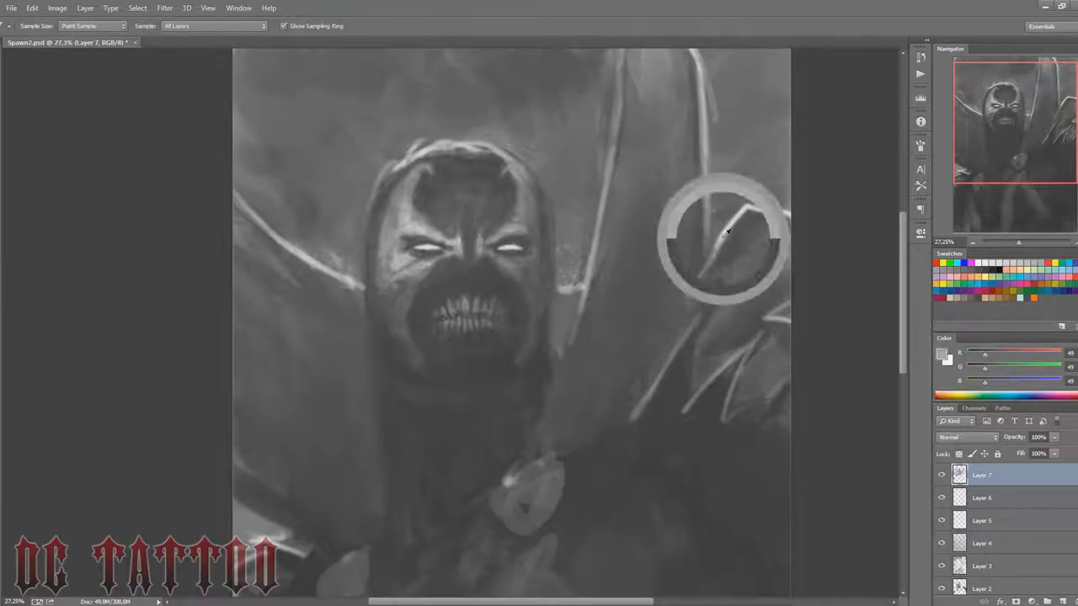
{"action": "left_click_drag", "start_coordinate": [705, 271], "coordinate": [549, 457]}
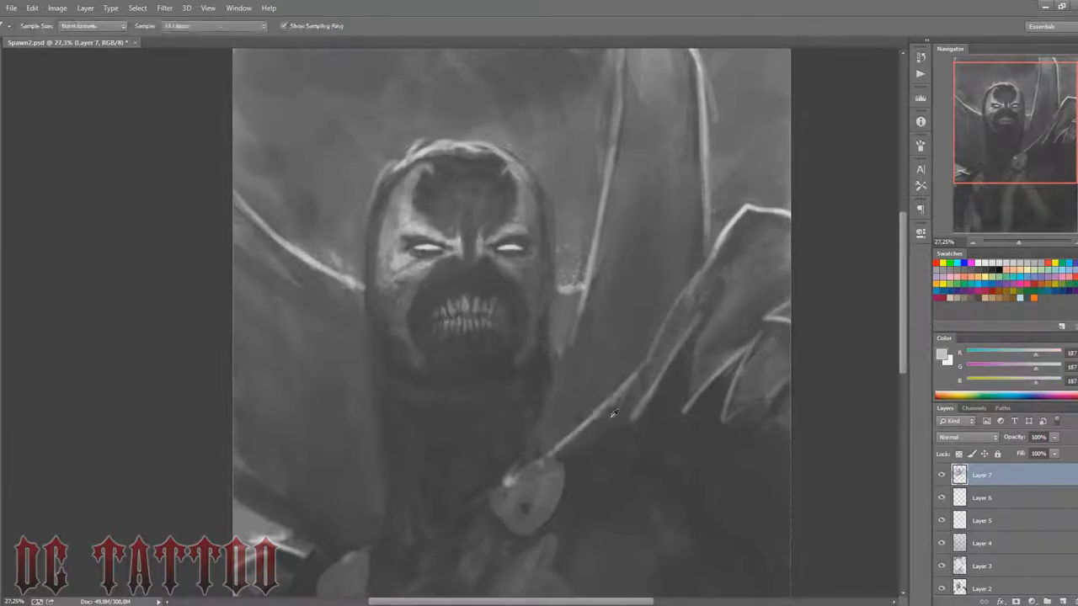
Step: Add light rim-light strokes along the hood's left and right edges
{"action": "left_click", "coordinate": [492, 352], "text": "alt"}
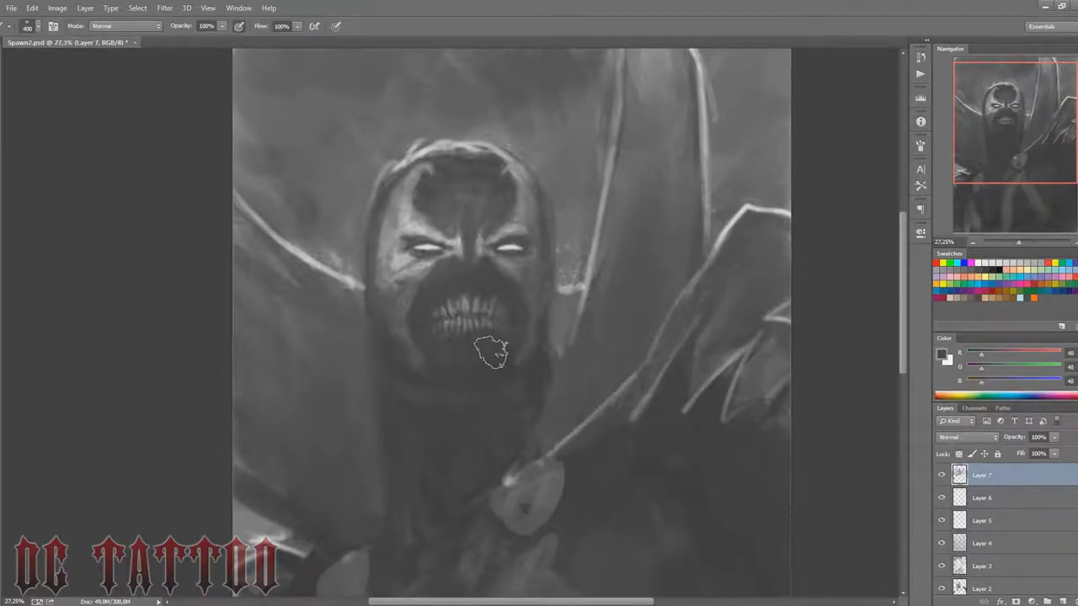
{"action": "key", "text": "bracketleft"}
{"action": "key", "text": "bracketleft"}
{"action": "key", "text": "bracketleft"}
{"action": "left_click", "coordinate": [408, 328], "text": "alt"}
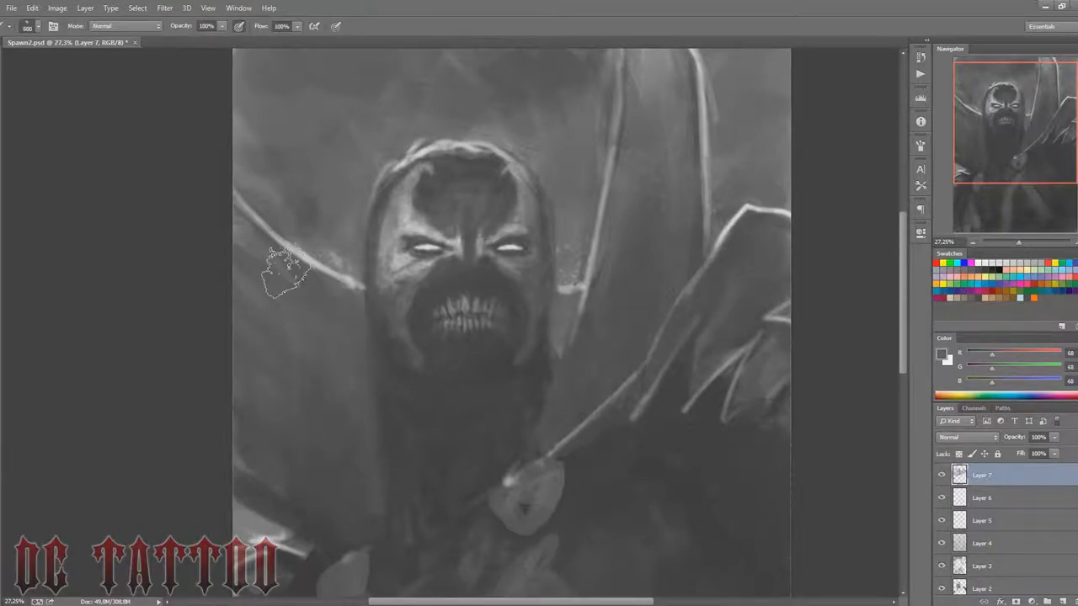
{"action": "key", "text": "bracketright"}
{"action": "key", "text": "bracketright"}
{"action": "key", "text": "bracketright"}
{"action": "key", "text": "bracketleft"}
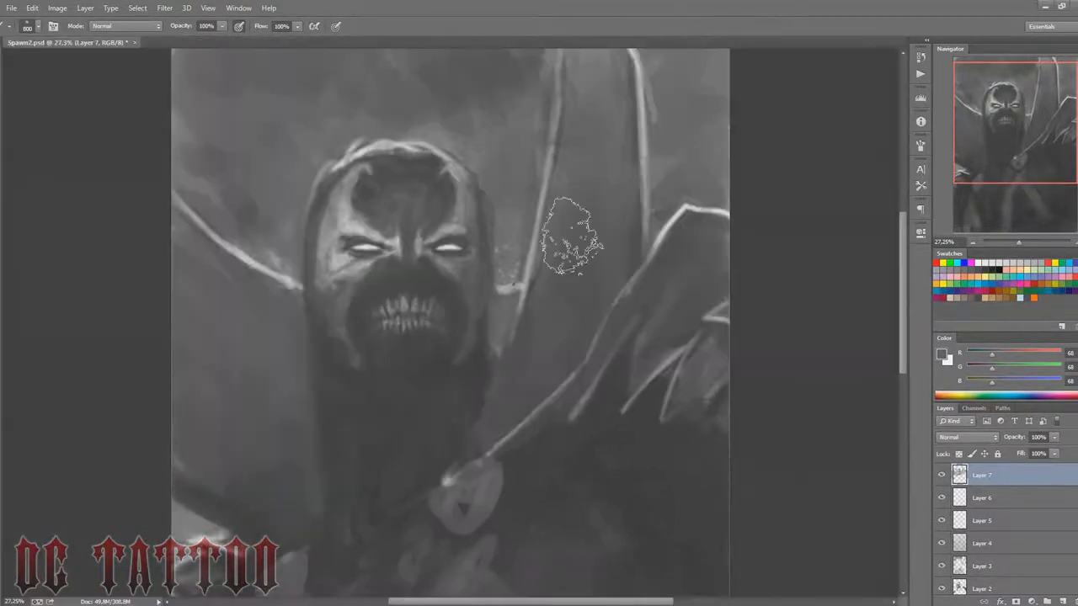
{"action": "left_click_drag", "start_coordinate": [1006, 117], "coordinate": [1002, 134]}
{"action": "key", "text": "bracketleft"}
{"action": "key", "text": "bracketleft"}
{"action": "key", "text": "bracketleft"}
{"action": "left_click", "coordinate": [414, 304], "text": "alt"}
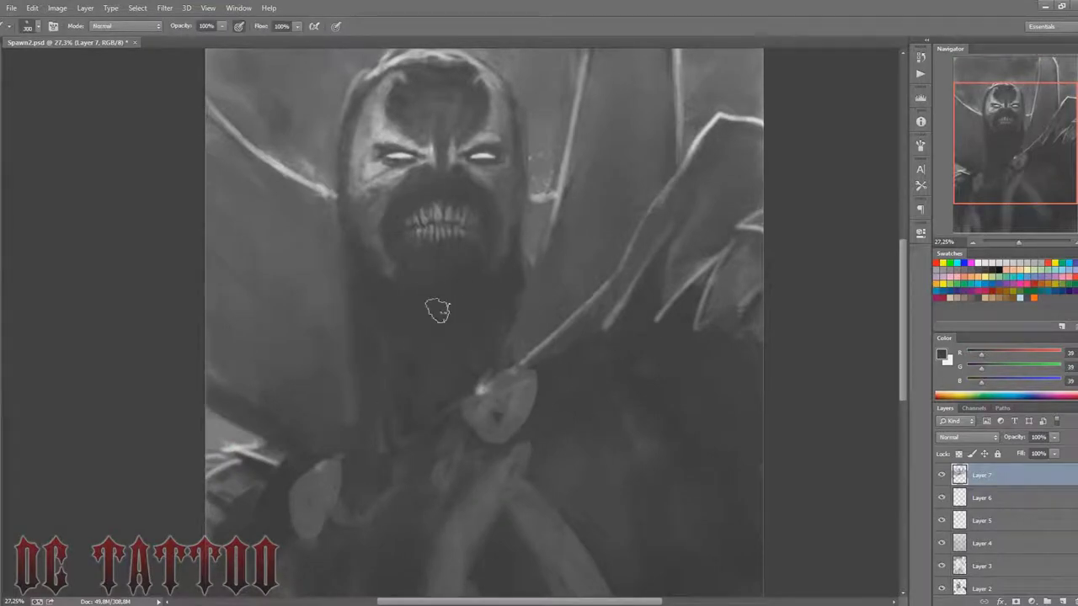
{"action": "left_click", "coordinate": [438, 311], "text": "alt"}
{"action": "key", "text": "bracketright"}
{"action": "left_click", "coordinate": [335, 181], "text": "alt"}
{"action": "mouse_move", "coordinate": [363, 84]}
{"action": "left_mouse_down"}
{"action": "mouse_move", "coordinate": [337, 219]}
{"action": "mouse_move", "coordinate": [345, 280]}
{"action": "left_mouse_up"}
{"action": "left_click_drag", "start_coordinate": [515, 101], "coordinate": [518, 281]}
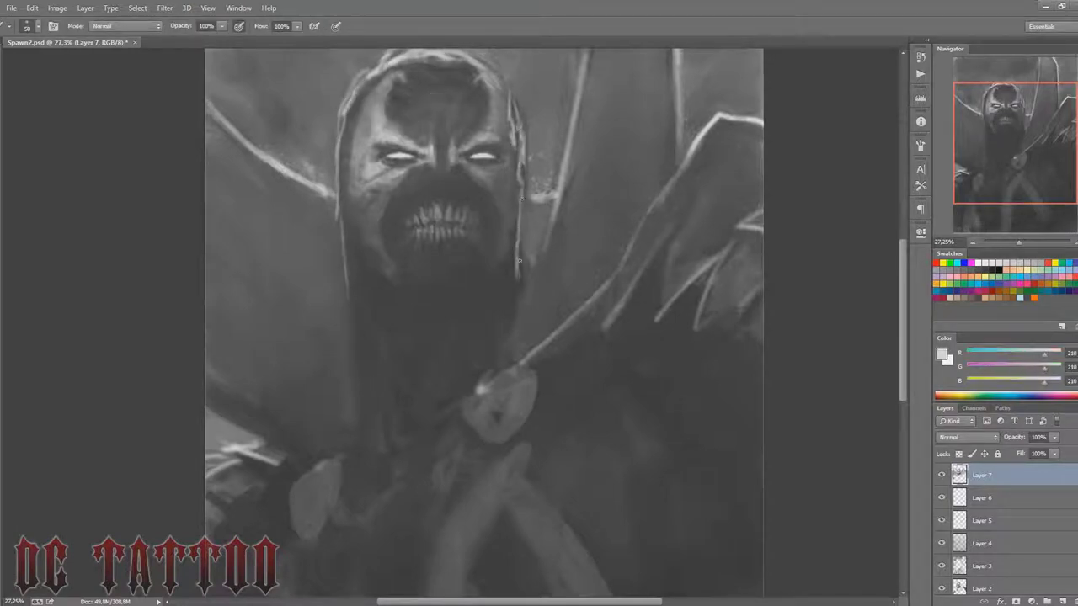
{"action": "left_click_drag", "start_coordinate": [515, 211], "coordinate": [515, 295]}
Step: Darken the hood's left edge and paint light lines along the cape edges
{"action": "left_click", "coordinate": [507, 272], "text": "alt"}
{"action": "key", "text": "bracketright"}
{"action": "key", "text": "bracketright"}
{"action": "key", "text": "bracketright"}
{"action": "left_click", "coordinate": [527, 256], "text": "alt"}
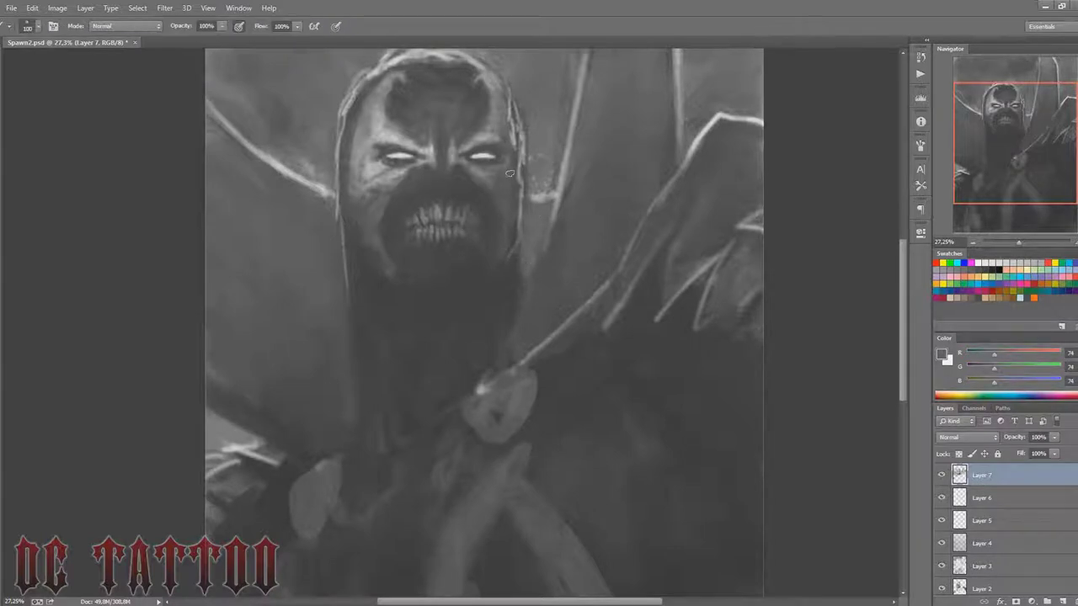
{"action": "left_click", "coordinate": [460, 253], "text": "alt"}
{"action": "left_click_drag", "start_coordinate": [346, 295], "coordinate": [342, 198]}
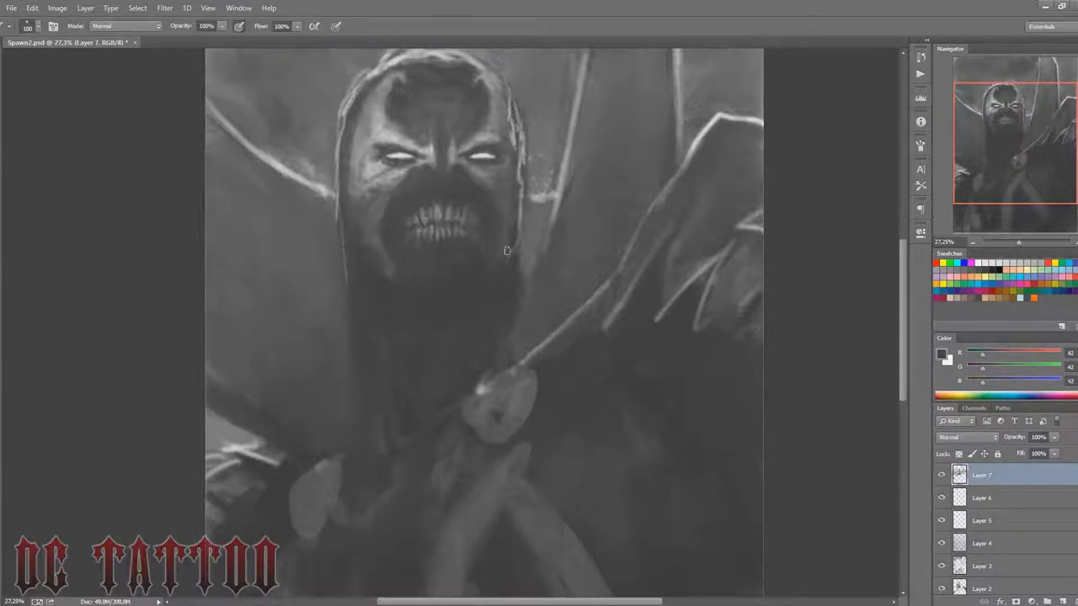
{"action": "key", "text": "bracketleft"}
{"action": "key", "text": "bracketleft"}
{"action": "key", "text": "bracketleft"}
{"action": "left_click", "coordinate": [523, 361], "text": "alt"}
{"action": "mouse_move", "coordinate": [509, 335]}
{"action": "left_mouse_down"}
{"action": "mouse_move", "coordinate": [581, 76]}
{"action": "mouse_move", "coordinate": [568, 192]}
{"action": "left_mouse_up"}
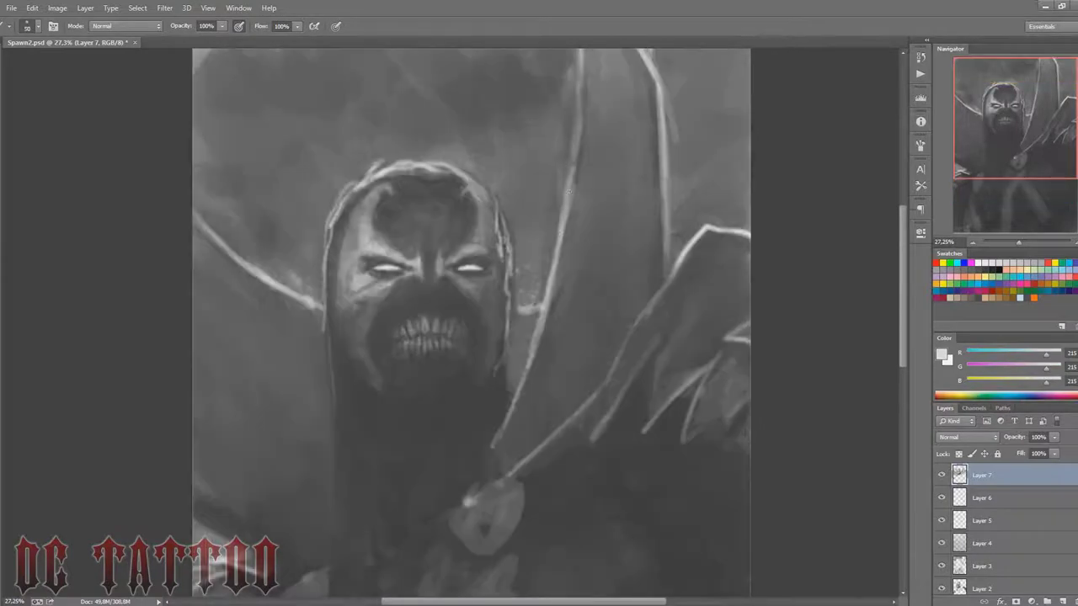
{"action": "left_click_drag", "start_coordinate": [653, 70], "coordinate": [660, 121]}
{"action": "key", "text": "bracketright"}
{"action": "key", "text": "bracketright"}
{"action": "key", "text": "bracketright"}
Step: Darken the right side of the cape with broad dark grey strokes
{"action": "left_click", "coordinate": [509, 470], "text": "alt"}
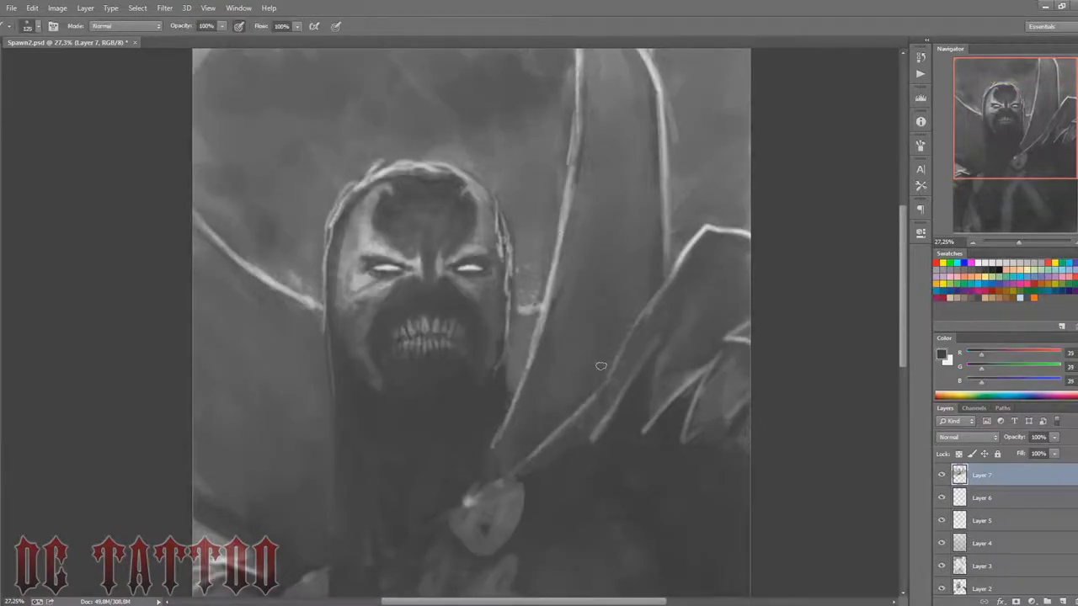
{"action": "key", "text": "bracketright"}
{"action": "key", "text": "bracketright"}
{"action": "key", "text": "bracketright"}
{"action": "left_click_drag", "start_coordinate": [631, 301], "coordinate": [544, 366]}
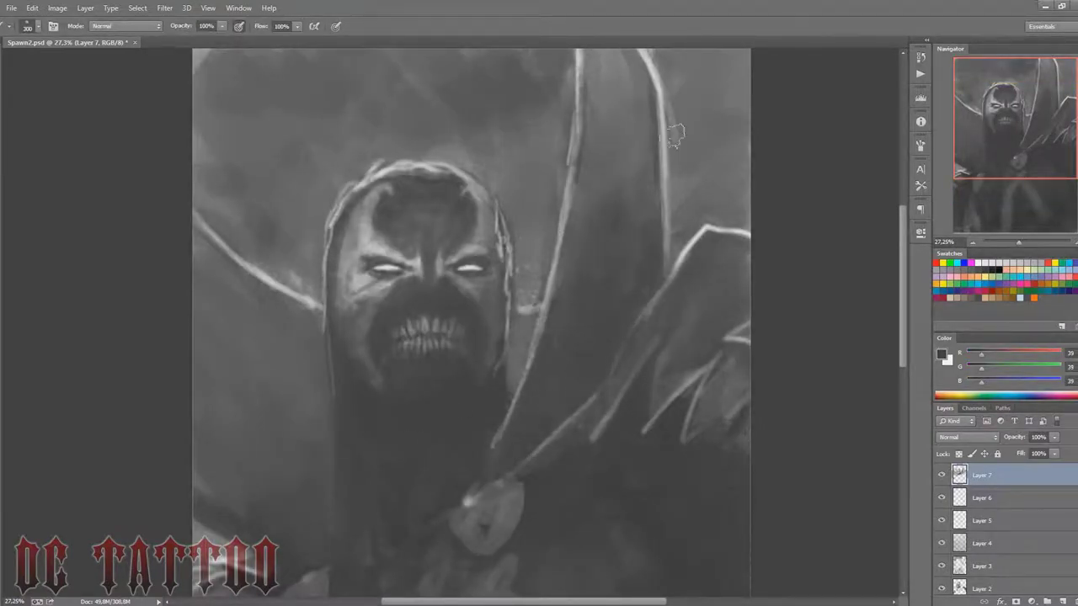
{"action": "key", "text": "bracketleft"}
{"action": "key", "text": "bracketleft"}
{"action": "key", "text": "bracketleft"}
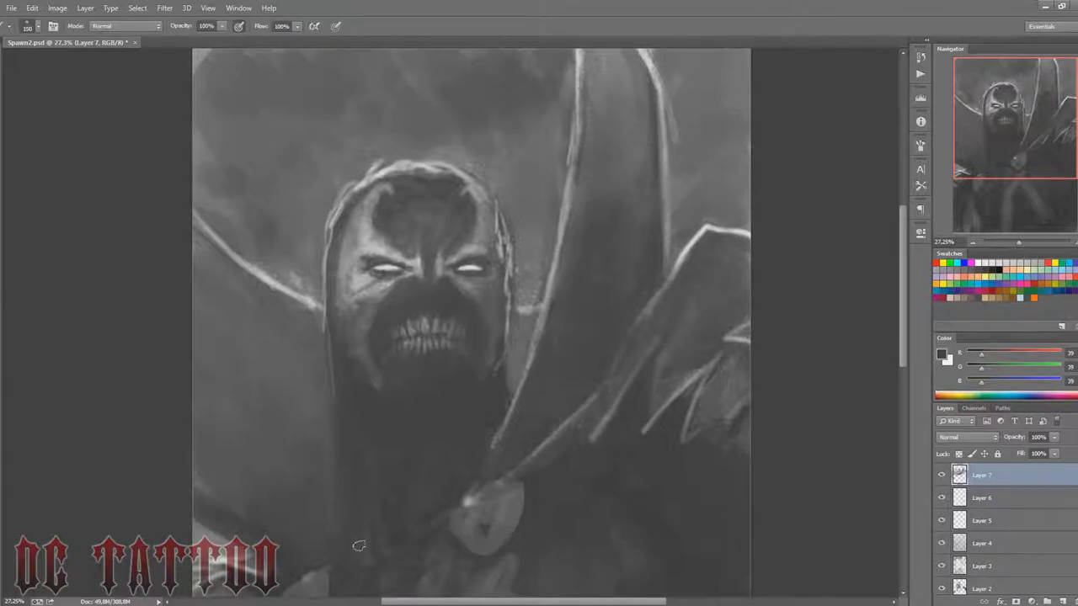
{"action": "left_click", "coordinate": [502, 346], "text": "alt"}
{"action": "key", "text": "bracketleft"}
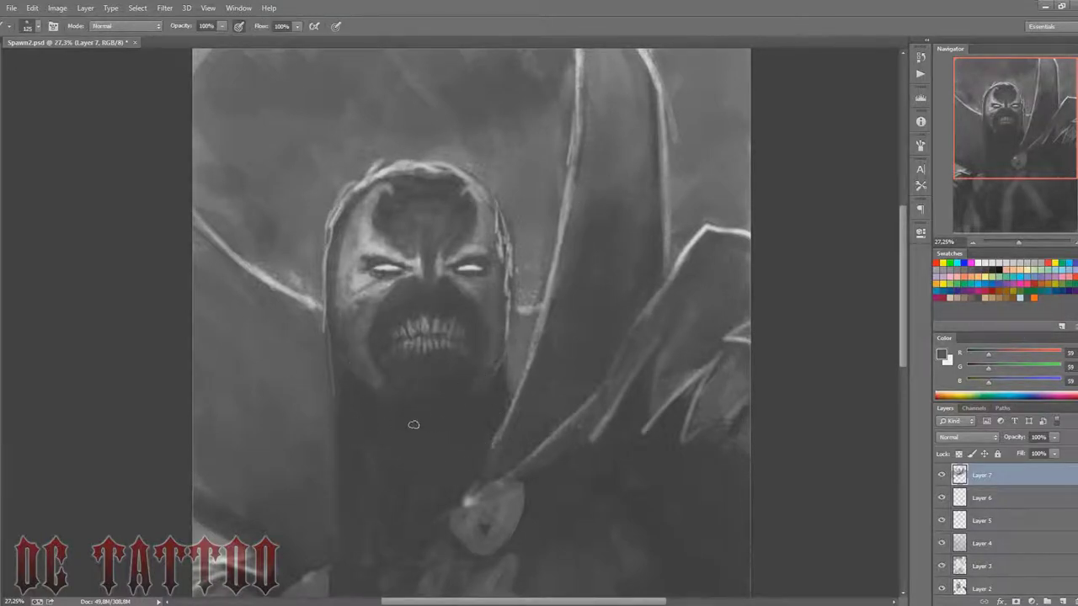
{"action": "scroll", "coordinate": [441, 419], "scroll_direction": "down", "scroll_amount": 3}
Step: Frame the whole figure and sample mid-to-dark greys from the cape shadow
{"action": "scroll", "coordinate": [441, 419], "scroll_direction": "up", "scroll_amount": 2}
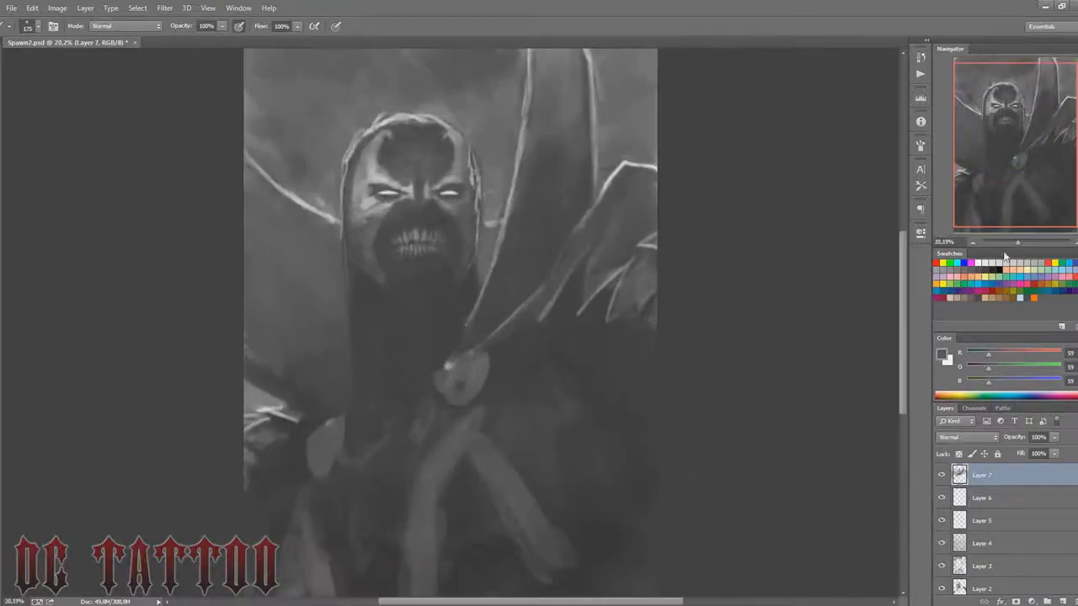
{"action": "left_click_drag", "start_coordinate": [568, 194], "coordinate": [568, 250]}
{"action": "key", "text": "i"}
{"action": "left_click", "coordinate": [568, 250], "text": "alt"}
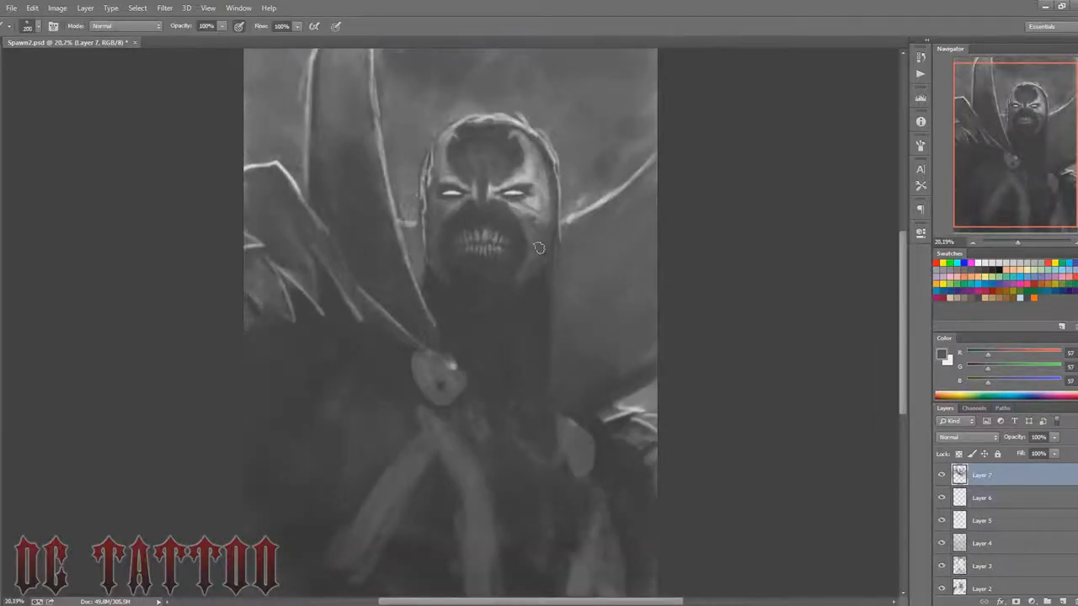
{"action": "left_click", "coordinate": [549, 329], "text": "alt"}
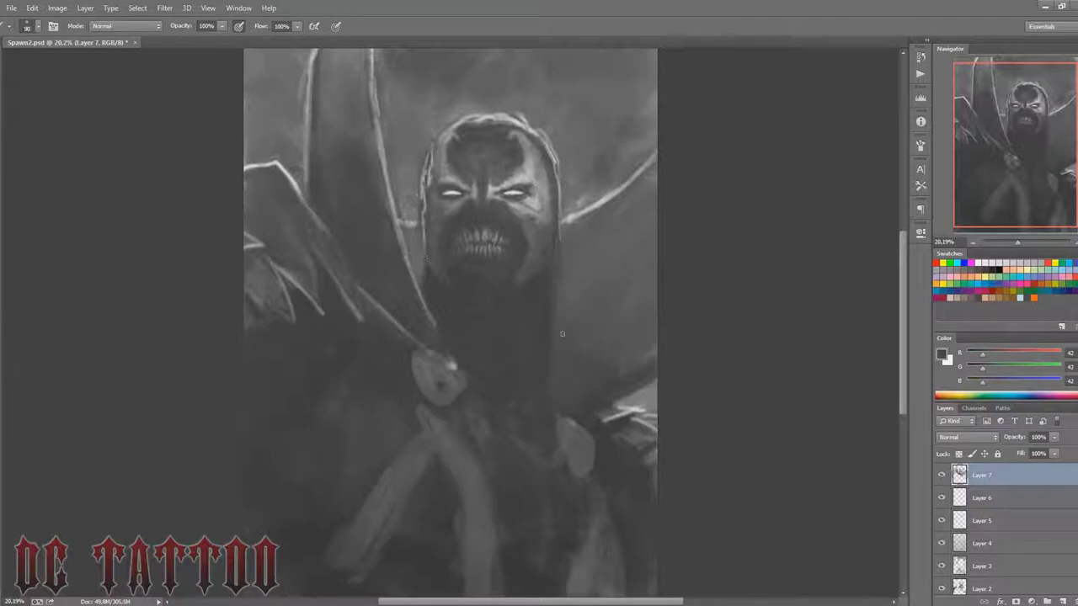
{"action": "left_click", "coordinate": [590, 425], "text": "alt"}
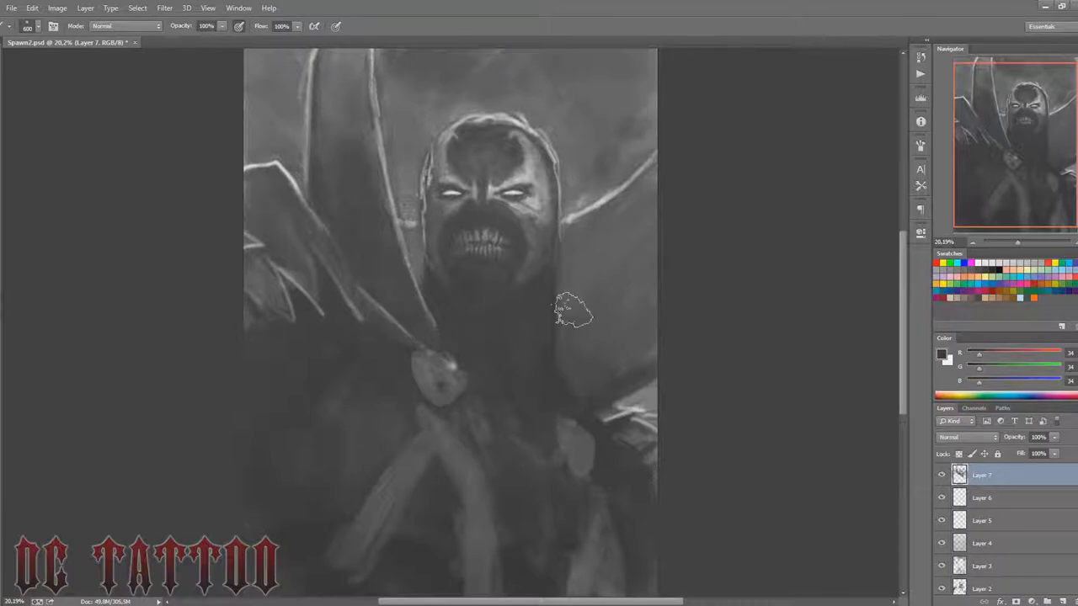
Step: Darken the upper-left cape and tone down the bright cape edge beside the hood
{"action": "key", "text": "bracketright"}
{"action": "key", "text": "bracketright"}
{"action": "key", "text": "bracketright"}
{"action": "left_click_drag", "start_coordinate": [337, 68], "coordinate": [311, 169]}
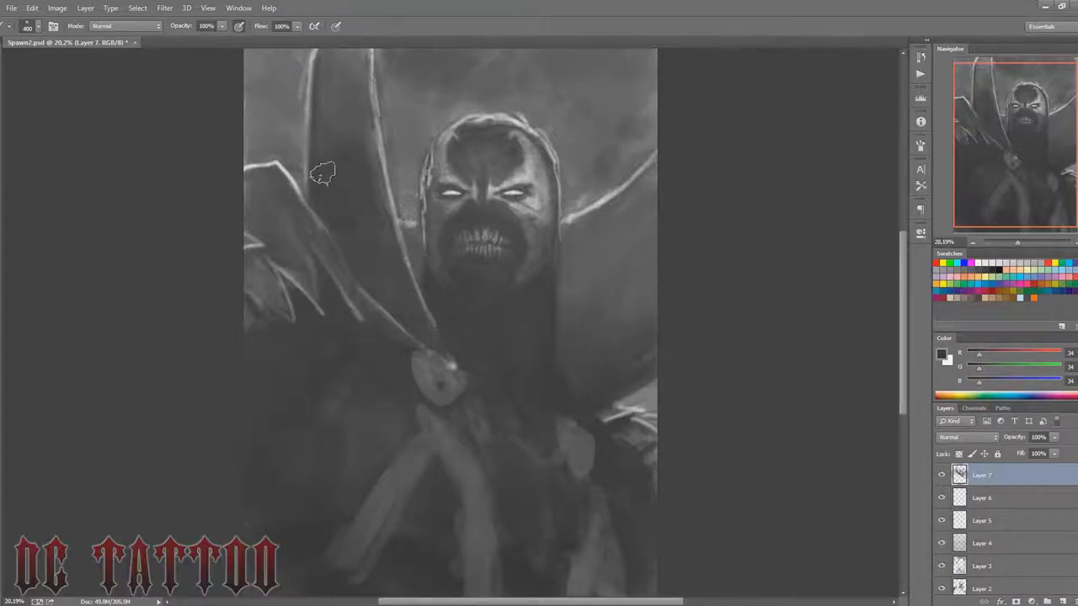
{"action": "key", "text": "bracketright"}
{"action": "key", "text": "bracketright"}
{"action": "key", "text": "bracketright"}
{"action": "key", "text": "bracketleft"}
{"action": "key", "text": "bracketleft"}
{"action": "key", "text": "bracketleft"}
{"action": "left_click_drag", "start_coordinate": [418, 285], "coordinate": [372, 75]}
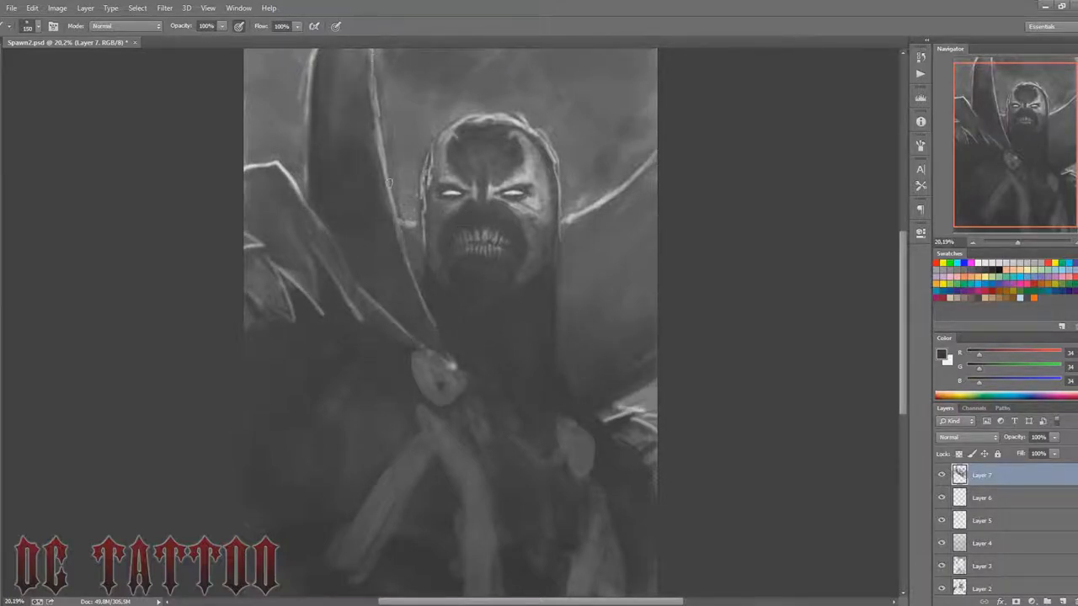
{"action": "left_click_drag", "start_coordinate": [389, 182], "coordinate": [374, 50]}
{"action": "left_click_drag", "start_coordinate": [271, 218], "coordinate": [312, 253]}
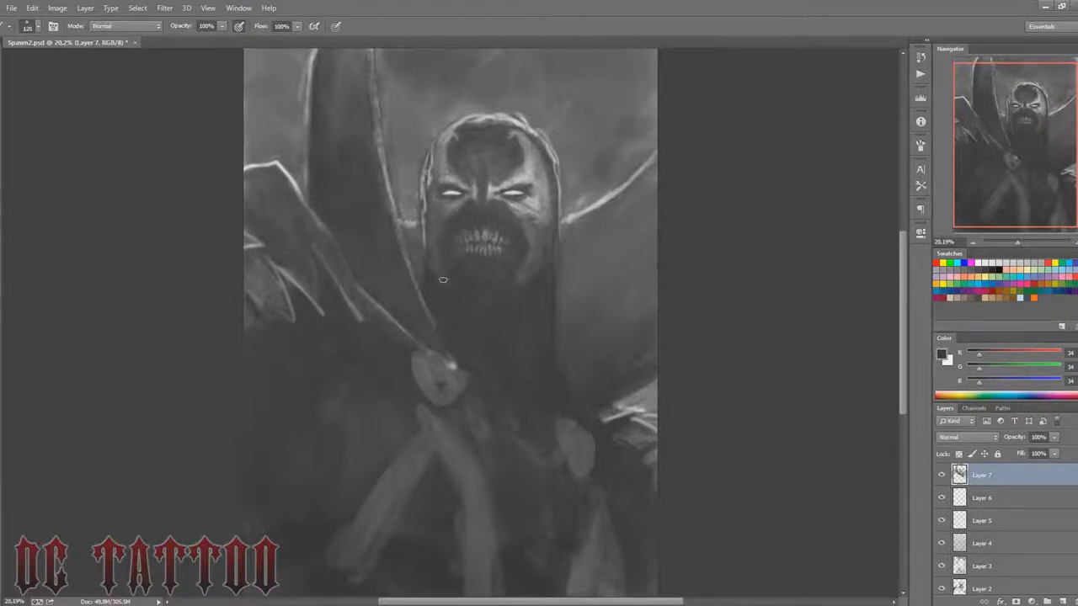
Step: Add dark strokes to the upper-left cape, left claw edge and lower torso
{"action": "key", "text": "bracketleft"}
{"action": "key", "text": "bracketleft"}
{"action": "key", "text": "bracketleft"}
{"action": "left_click_drag", "start_coordinate": [282, 291], "coordinate": [318, 267]}
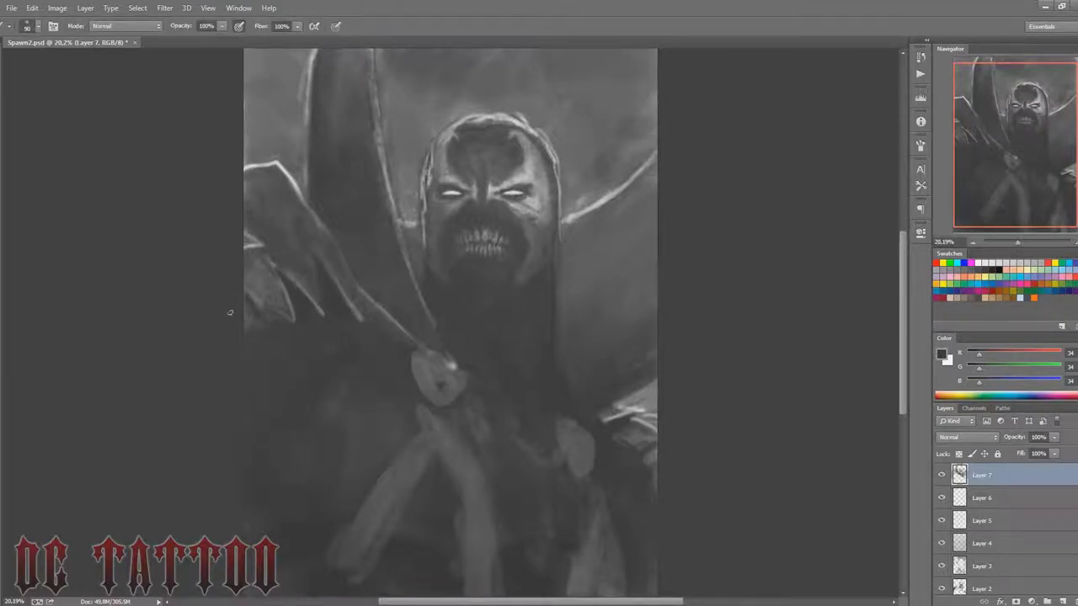
{"action": "key", "text": "bracketleft"}
{"action": "key", "text": "bracketleft"}
{"action": "left_click_drag", "start_coordinate": [253, 310], "coordinate": [258, 304]}
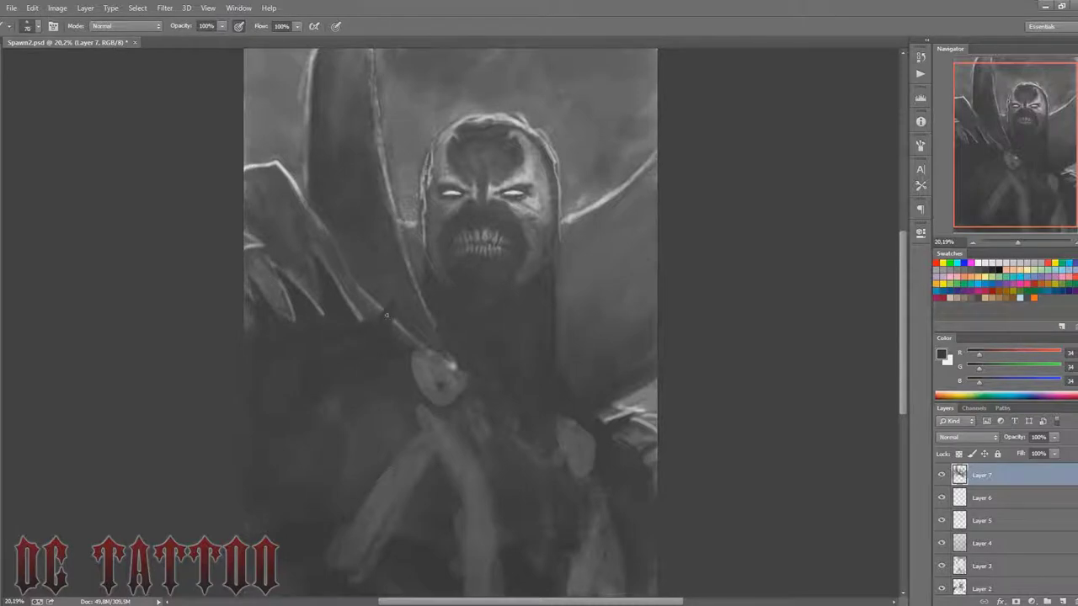
{"action": "key", "text": "bracketright"}
{"action": "key", "text": "bracketright"}
{"action": "key", "text": "bracketright"}
{"action": "mouse_move", "coordinate": [477, 546]}
{"action": "left_mouse_down"}
{"action": "mouse_move", "coordinate": [601, 445]}
{"action": "mouse_move", "coordinate": [569, 414]}
{"action": "left_mouse_up"}
Step: Sample a range of lighter and darker torso greys and resize the brush
{"action": "left_click", "coordinate": [571, 434], "text": "alt"}
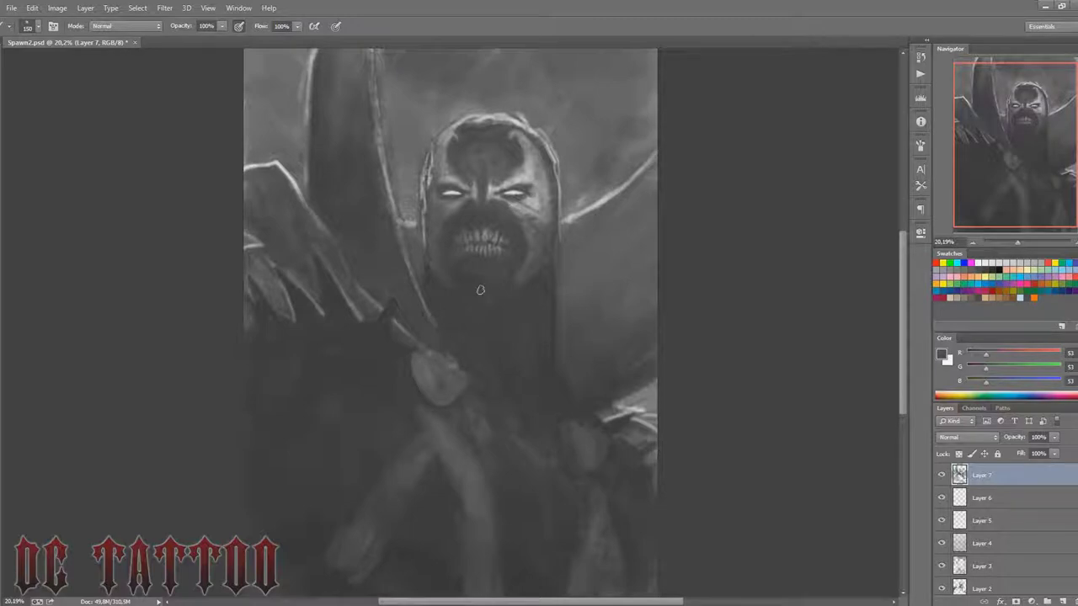
{"action": "left_click", "coordinate": [465, 317], "text": "alt"}
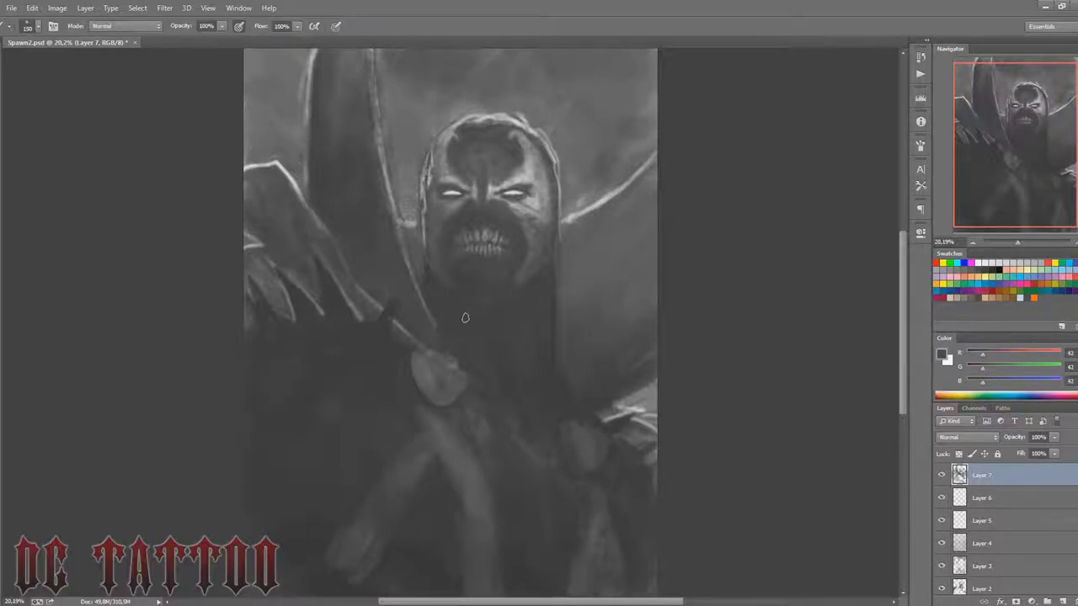
{"action": "left_click", "coordinate": [518, 348], "text": "alt"}
{"action": "key", "text": "bracketright"}
{"action": "key", "text": "bracketright"}
{"action": "key", "text": "bracketright"}
{"action": "left_click", "coordinate": [501, 385], "text": "alt"}
{"action": "left_click", "coordinate": [453, 331], "text": "alt"}
{"action": "key", "text": "bracketright"}
{"action": "key", "text": "bracketright"}
{"action": "key", "text": "bracketright"}
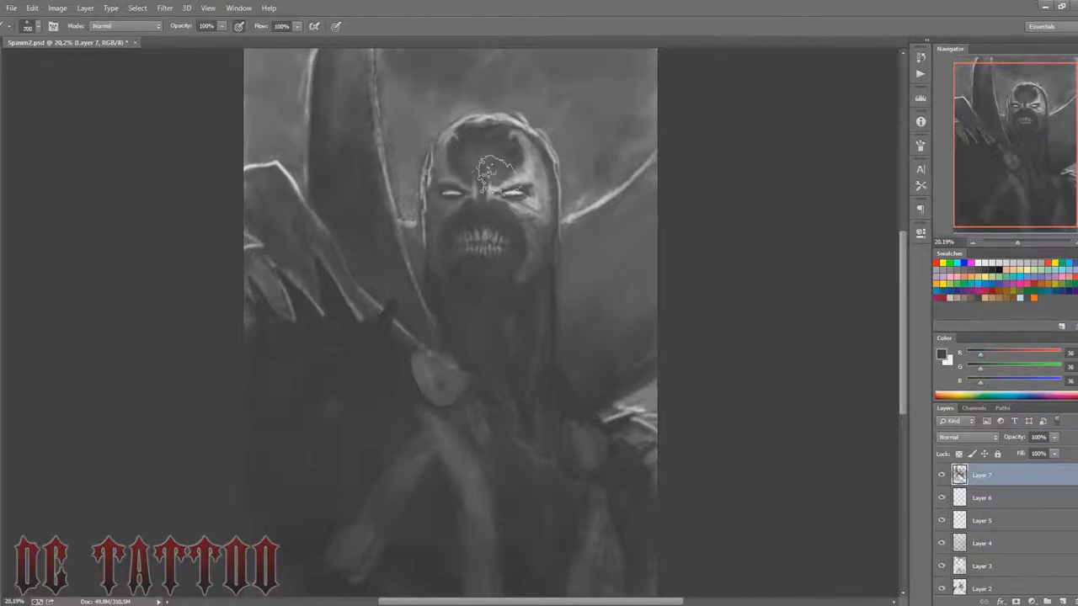
{"action": "key", "text": "bracketleft"}
{"action": "key", "text": "bracketleft"}
{"action": "key", "text": "bracketleft"}
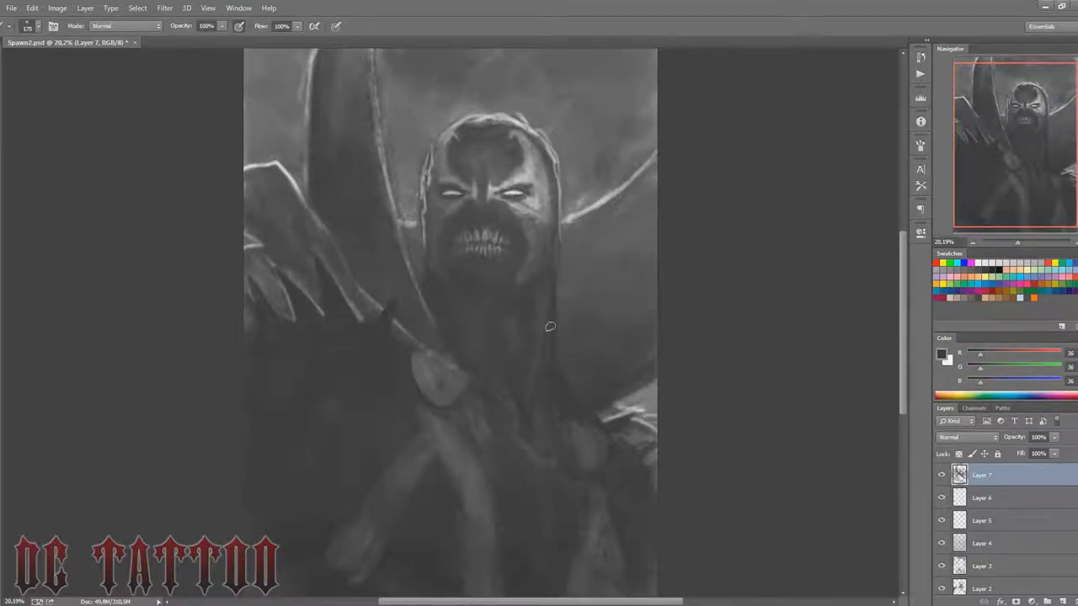
Step: Paint light grey strokes over the hands and diagonally toward the lower edge
{"action": "left_click", "coordinate": [457, 459], "text": "alt"}
{"action": "key", "text": "bracketright"}
{"action": "key", "text": "bracketright"}
{"action": "key", "text": "bracketright"}
{"action": "mouse_move", "coordinate": [406, 455]}
{"action": "left_mouse_down"}
{"action": "mouse_move", "coordinate": [463, 421]}
{"action": "mouse_move", "coordinate": [454, 513]}
{"action": "left_mouse_up"}
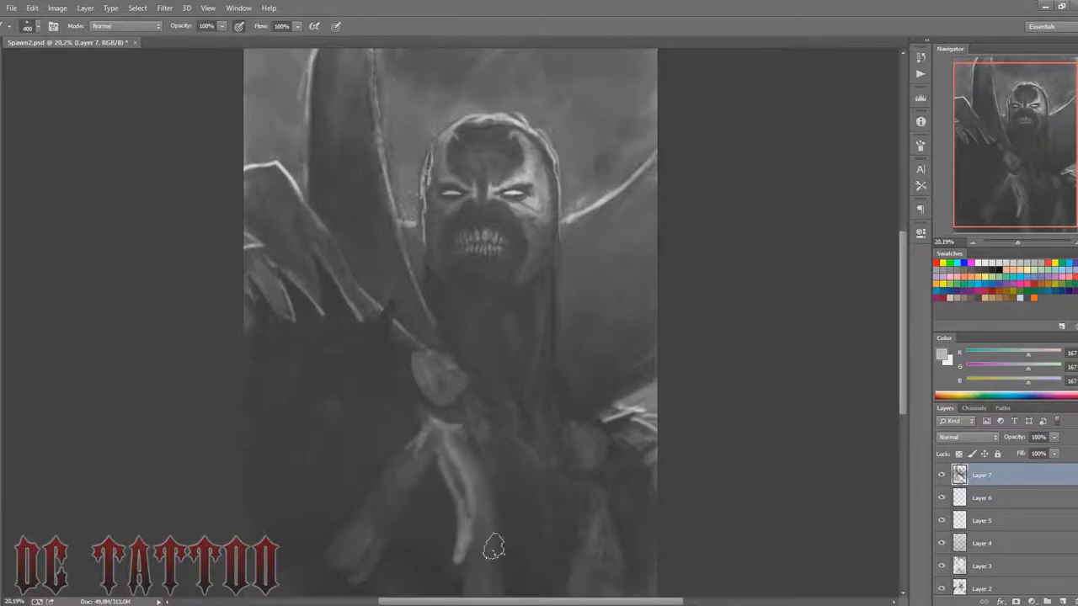
{"action": "mouse_move", "coordinate": [484, 556]}
{"action": "left_mouse_down"}
{"action": "mouse_move", "coordinate": [471, 468]}
{"action": "mouse_move", "coordinate": [465, 525]}
{"action": "left_mouse_up"}
{"action": "key", "text": "bracketleft"}
{"action": "key", "text": "bracketleft"}
{"action": "key", "text": "bracketleft"}
{"action": "mouse_move", "coordinate": [433, 455]}
{"action": "left_mouse_down"}
{"action": "mouse_move", "coordinate": [368, 508]}
{"action": "mouse_move", "coordinate": [354, 584]}
{"action": "mouse_move", "coordinate": [348, 469]}
{"action": "left_mouse_up"}
Step: Cover the light lower-body strokes with dark grey and add a light stroke lower right
{"action": "left_click", "coordinate": [348, 481], "text": "alt"}
{"action": "key", "text": "bracketright"}
{"action": "key", "text": "bracketright"}
{"action": "key", "text": "bracketright"}
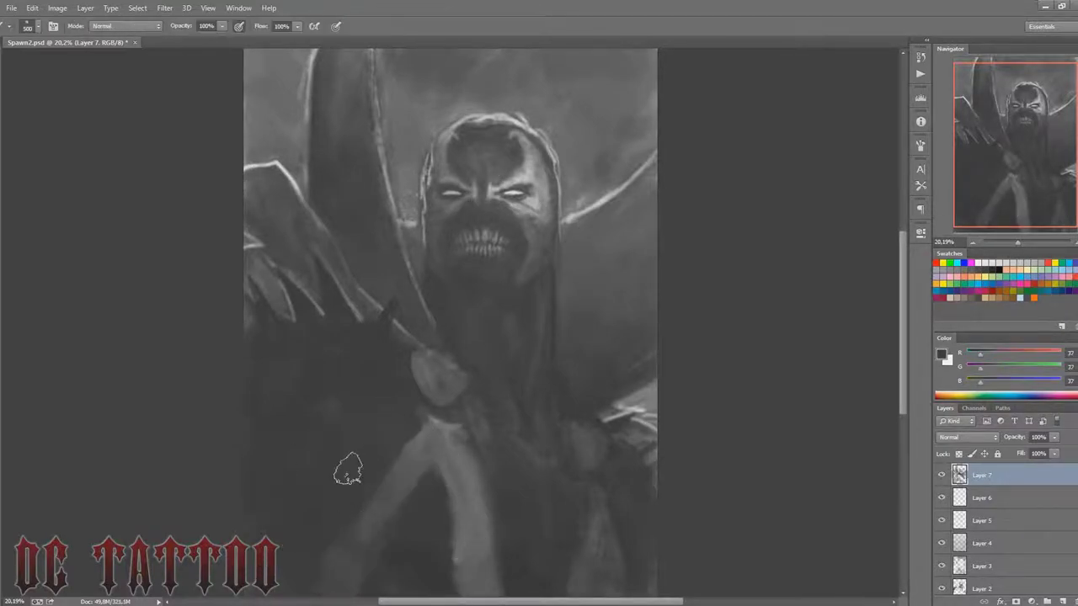
{"action": "left_click_drag", "start_coordinate": [397, 526], "coordinate": [428, 437]}
{"action": "key", "text": "bracketleft"}
{"action": "key", "text": "bracketleft"}
{"action": "key", "text": "bracketleft"}
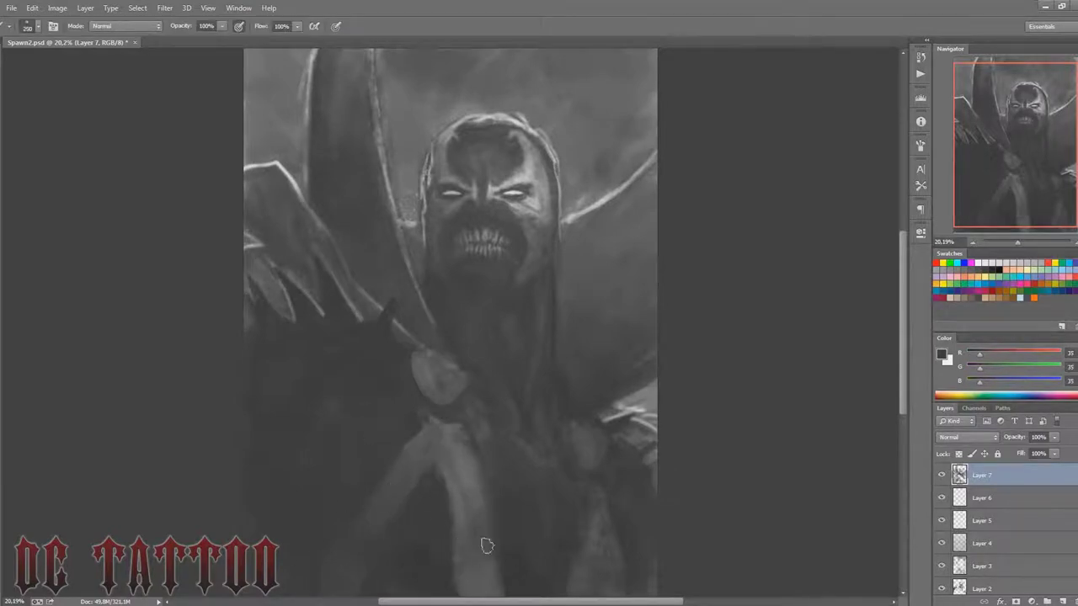
{"action": "scroll", "coordinate": [890, 287], "scroll_direction": "down", "scroll_amount": 5}
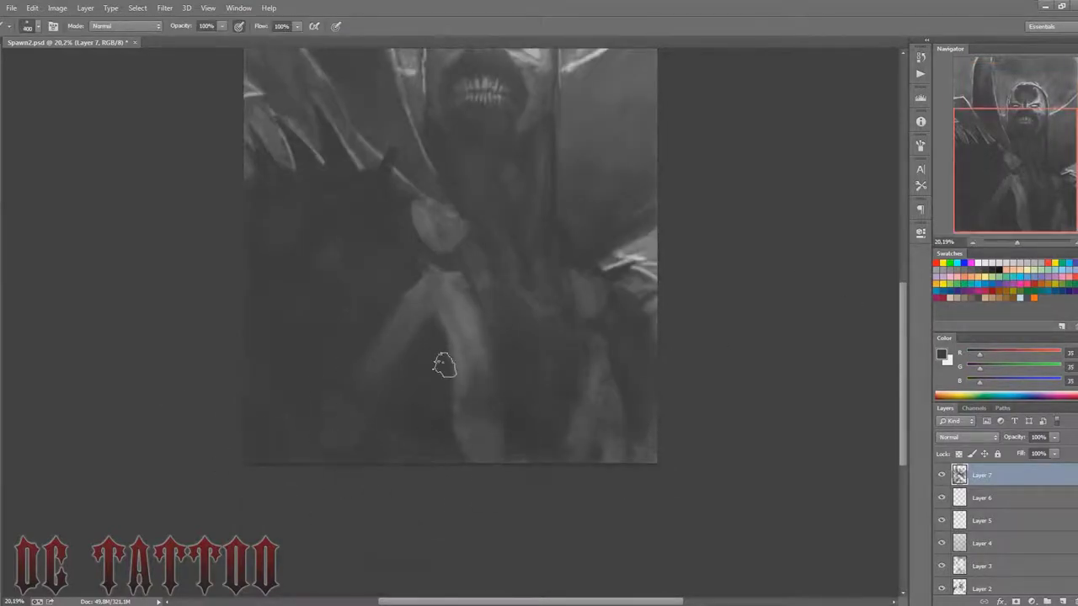
{"action": "left_click", "coordinate": [495, 369], "text": "alt"}
{"action": "mouse_move", "coordinate": [592, 404]}
{"action": "left_mouse_down"}
{"action": "mouse_move", "coordinate": [587, 428]}
{"action": "mouse_move", "coordinate": [602, 412]}
{"action": "left_mouse_up"}
Step: Darken over the light hand area with a sampled dark grey
{"action": "key", "text": "bracketleft"}
{"action": "key", "text": "bracketleft"}
{"action": "key", "text": "bracketleft"}
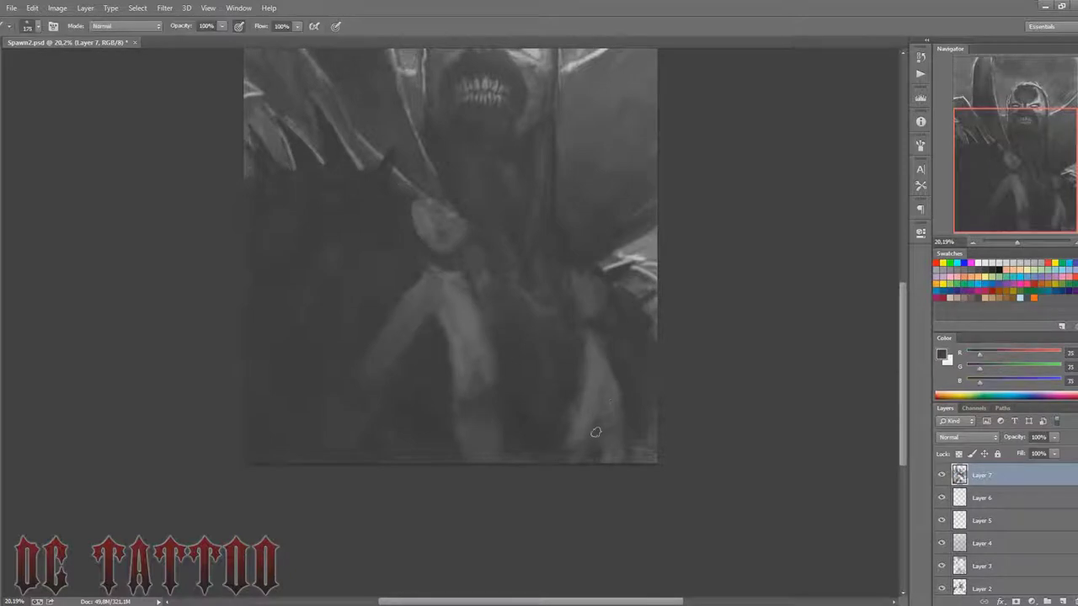
{"action": "left_click", "coordinate": [603, 410], "text": "alt"}
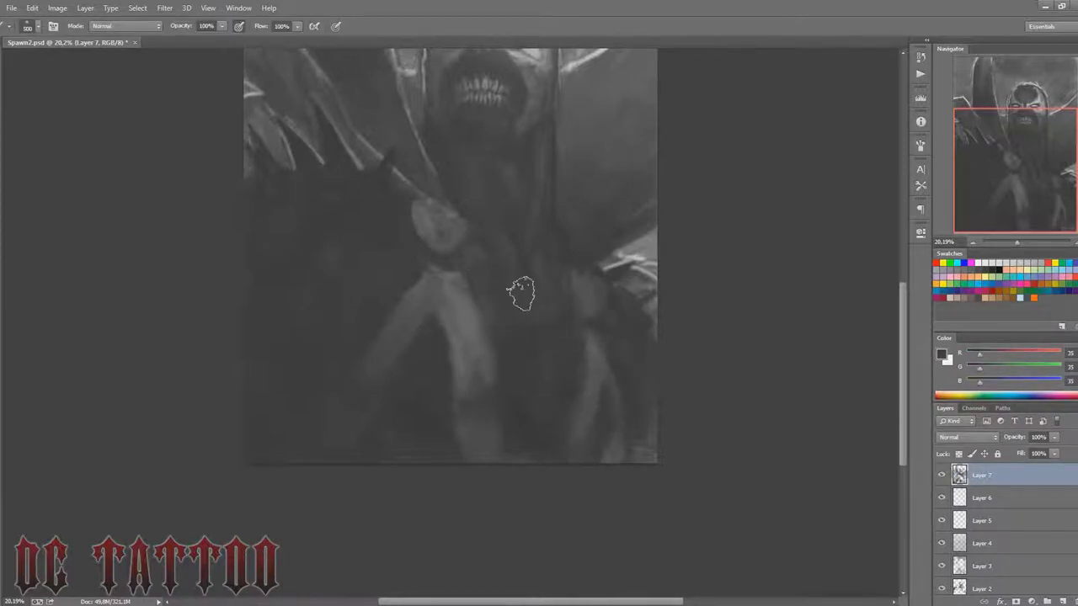
{"action": "key", "text": "i"}
{"action": "key", "text": "b"}
{"action": "left_click_drag", "start_coordinate": [436, 253], "coordinate": [426, 227]}
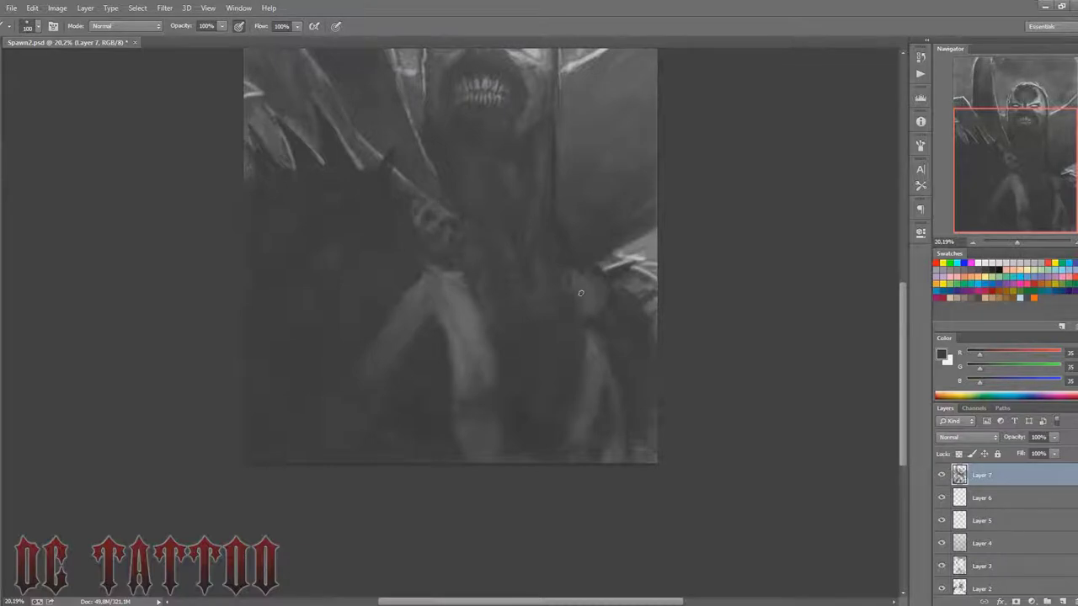
{"action": "left_click", "coordinate": [581, 202], "text": "alt"}
{"action": "key", "text": "bracketright"}
{"action": "key", "text": "bracketright"}
{"action": "key", "text": "bracketright"}
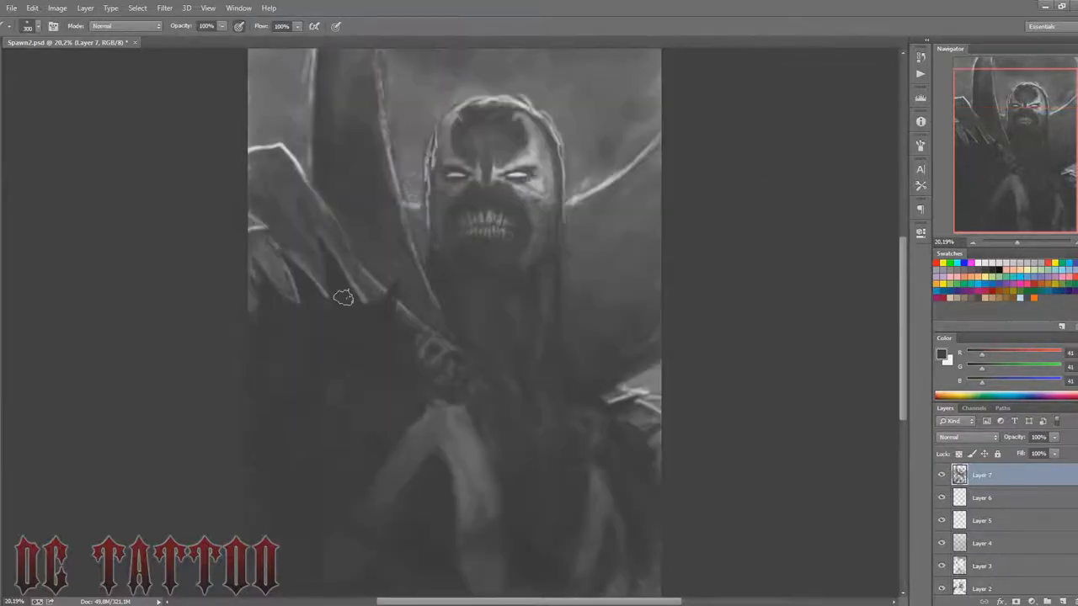
{"action": "key", "text": "bracketright"}
{"action": "key", "text": "bracketright"}
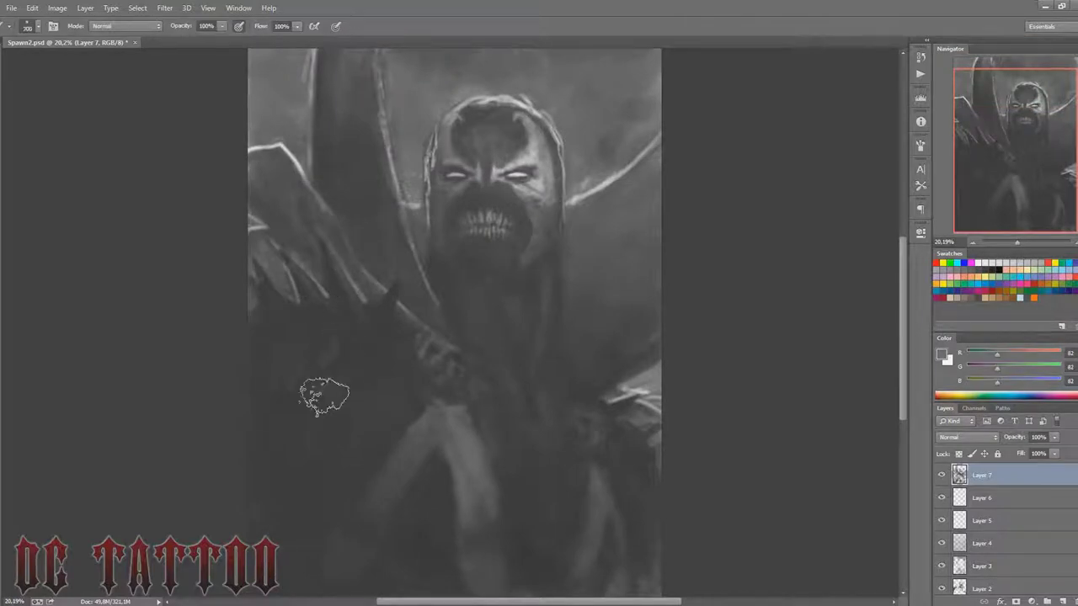
Step: Sample further dark greys from the left cape and adjust the brush size
{"action": "left_click", "coordinate": [326, 383], "text": "alt"}
{"action": "left_click", "coordinate": [326, 404], "text": "alt"}
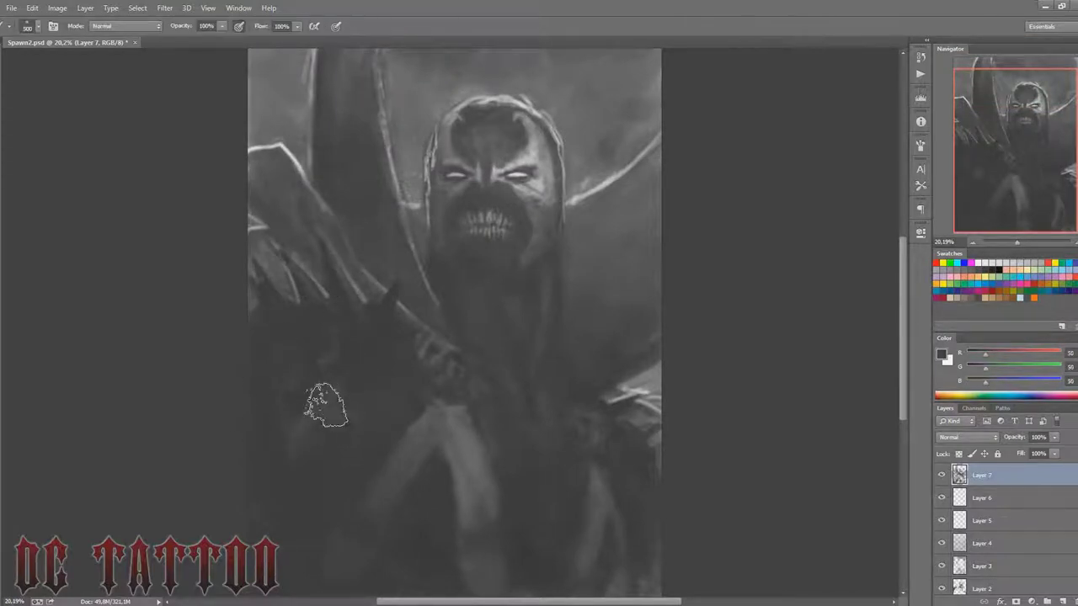
{"action": "key", "text": "bracketleft"}
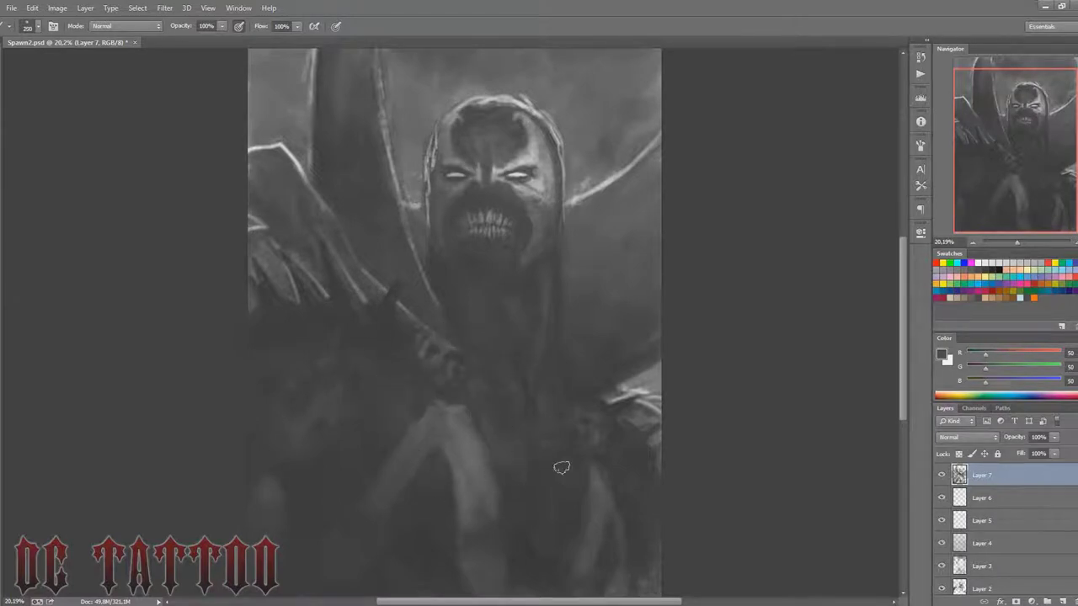
{"action": "key", "text": "bracketright"}
{"action": "key", "text": "bracketright"}
{"action": "key", "text": "bracketright"}
{"action": "left_click", "coordinate": [334, 281], "text": "alt"}
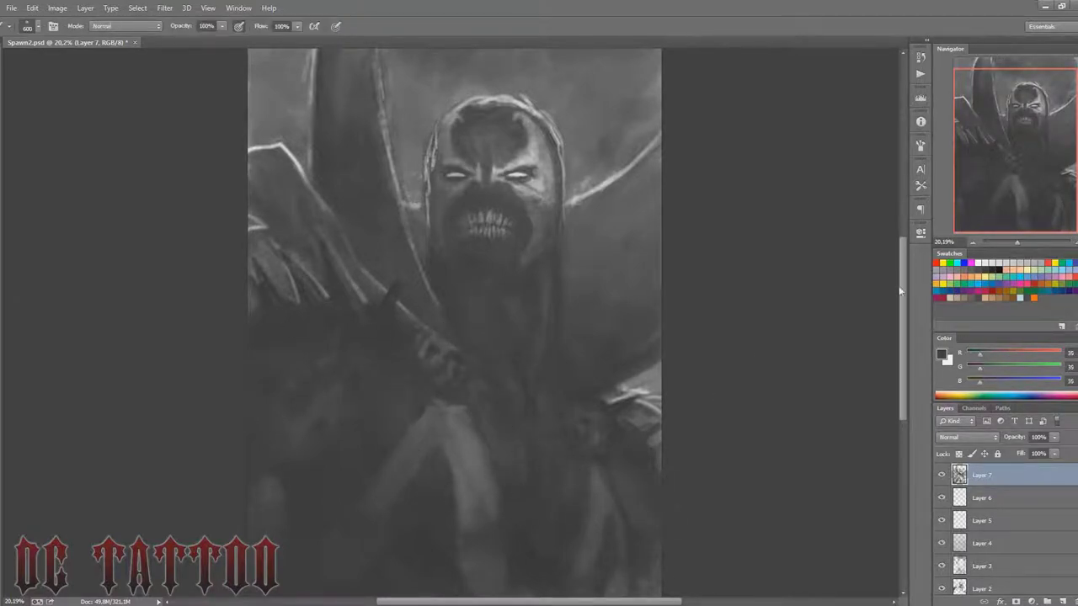
{"action": "scroll", "coordinate": [649, 393], "scroll_direction": "down", "scroll_amount": 3}
{"action": "key", "text": "bracketleft"}
{"action": "key", "text": "bracketleft"}
{"action": "key", "text": "bracketleft"}
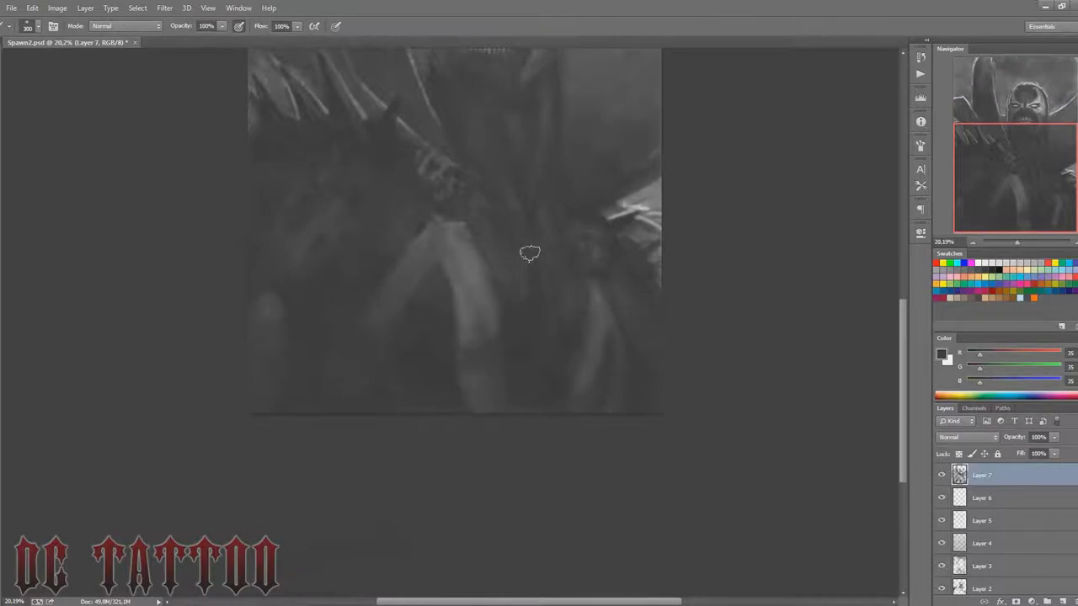
Step: Sample a dark grey, pan up to the face, and darken the hood's forehead
{"action": "key", "text": "bracketleft"}
{"action": "key", "text": "bracketleft"}
{"action": "key", "text": "bracketleft"}
{"action": "left_click", "coordinate": [448, 171], "text": "alt"}
{"action": "key", "text": "bracketleft"}
{"action": "key", "text": "bracketleft"}
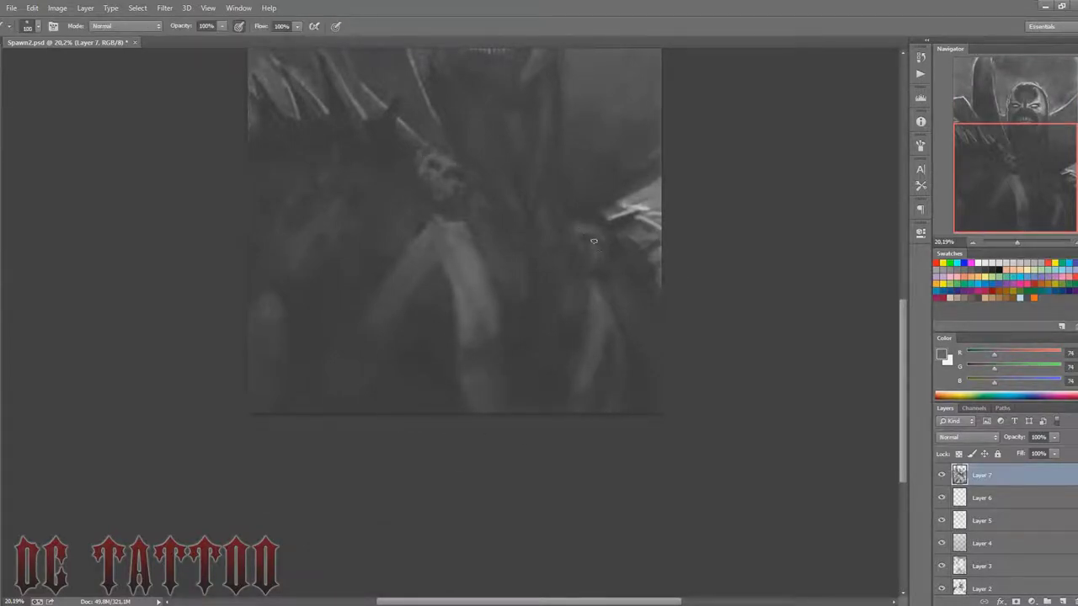
{"action": "key", "text": "bracketleft"}
{"action": "key", "text": "bracketleft"}
{"action": "left_click", "coordinate": [551, 172], "text": "alt"}
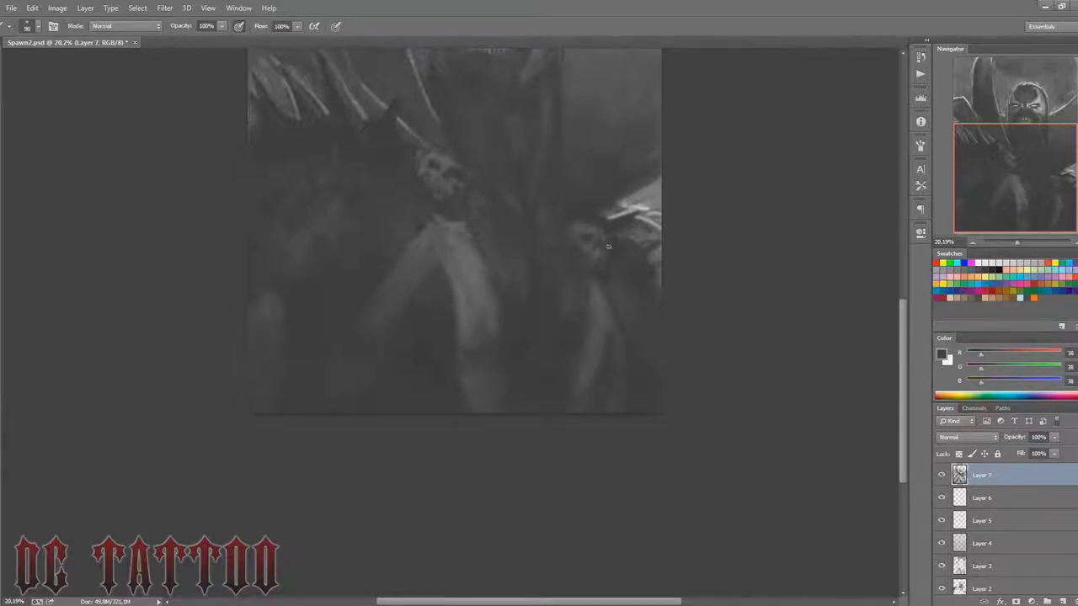
{"action": "left_click_drag", "start_coordinate": [1017, 174], "coordinate": [1017, 119]}
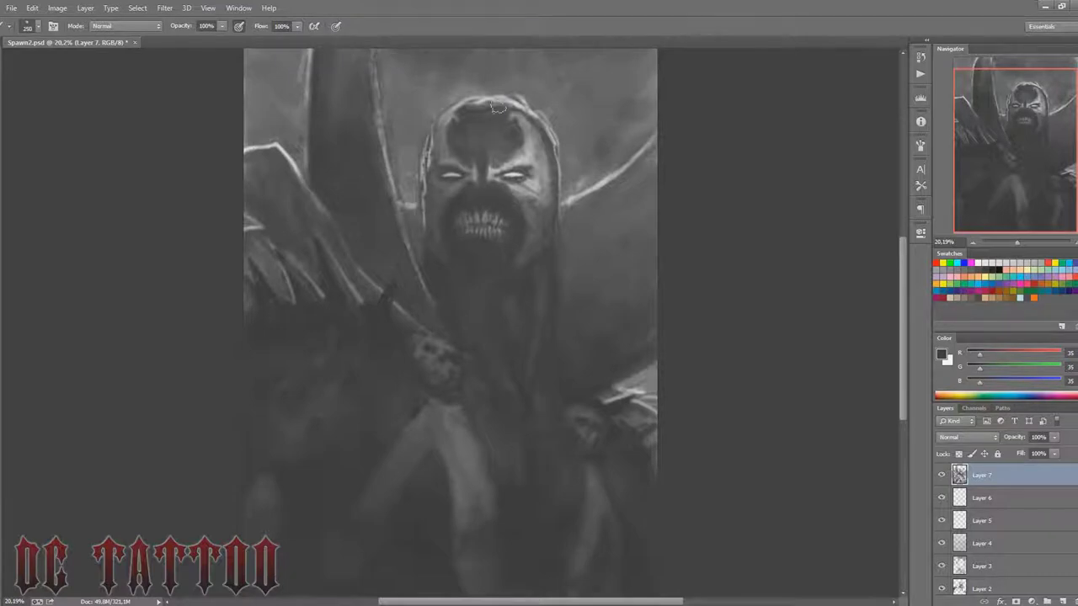
{"action": "key", "text": "bracketright"}
{"action": "key", "text": "bracketright"}
{"action": "key", "text": "bracketright"}
{"action": "left_click", "coordinate": [467, 128]}
Step: Sample more greys, then use the Navigator slider to zoom out and in on the face
{"action": "key", "text": "bracketleft"}
{"action": "key", "text": "bracketleft"}
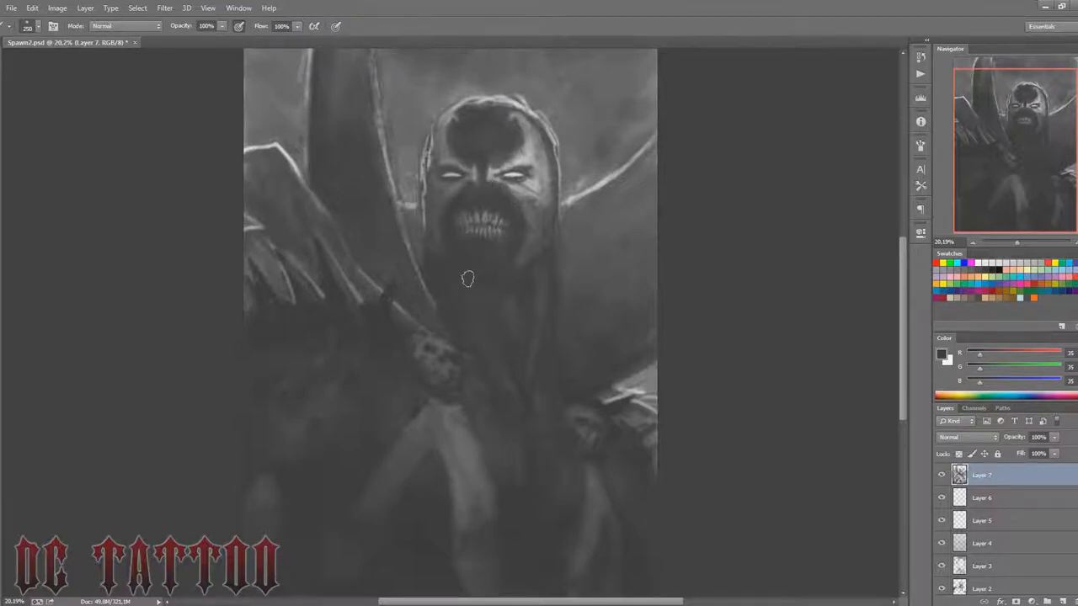
{"action": "left_click", "coordinate": [481, 306], "text": "alt"}
{"action": "left_click", "coordinate": [637, 408], "text": "alt"}
{"action": "left_click", "coordinate": [392, 168], "text": "alt"}
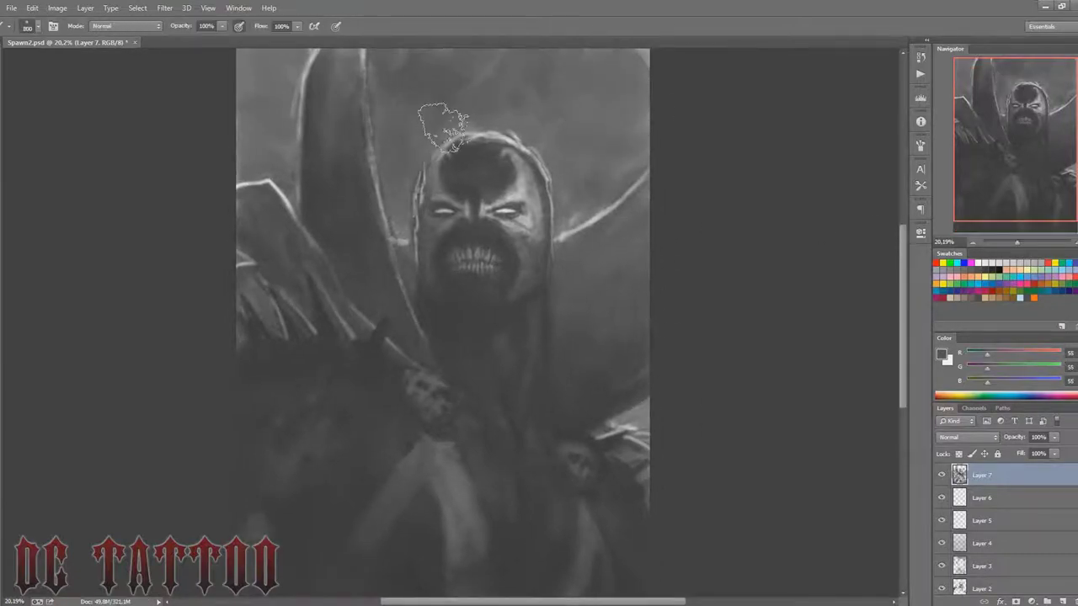
{"action": "left_click_drag", "start_coordinate": [1017, 241], "coordinate": [1012, 241]}
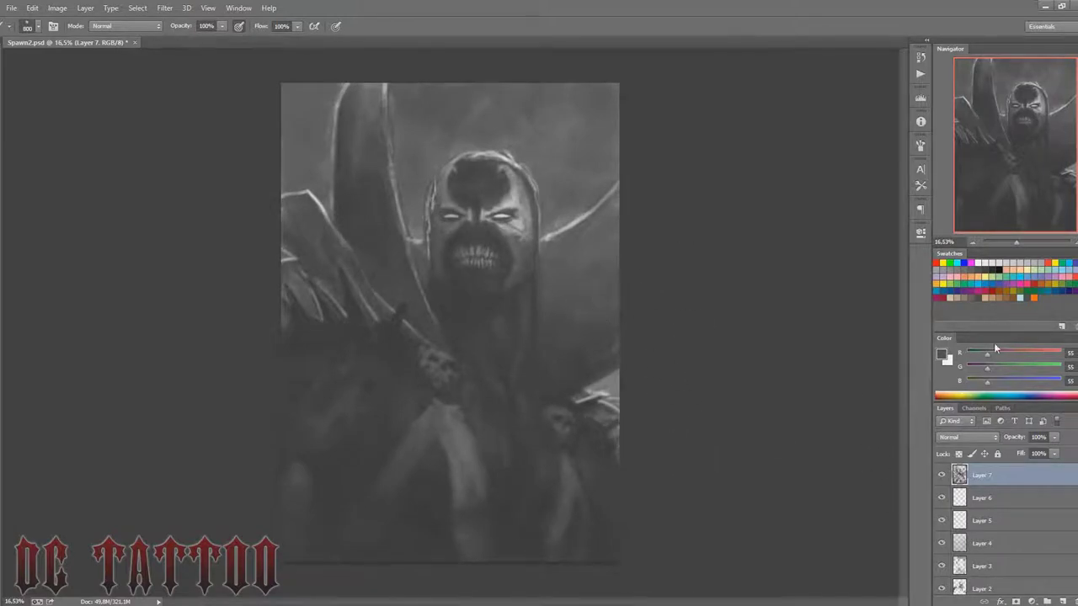
{"action": "left_click_drag", "start_coordinate": [1027, 243], "coordinate": [1022, 244]}
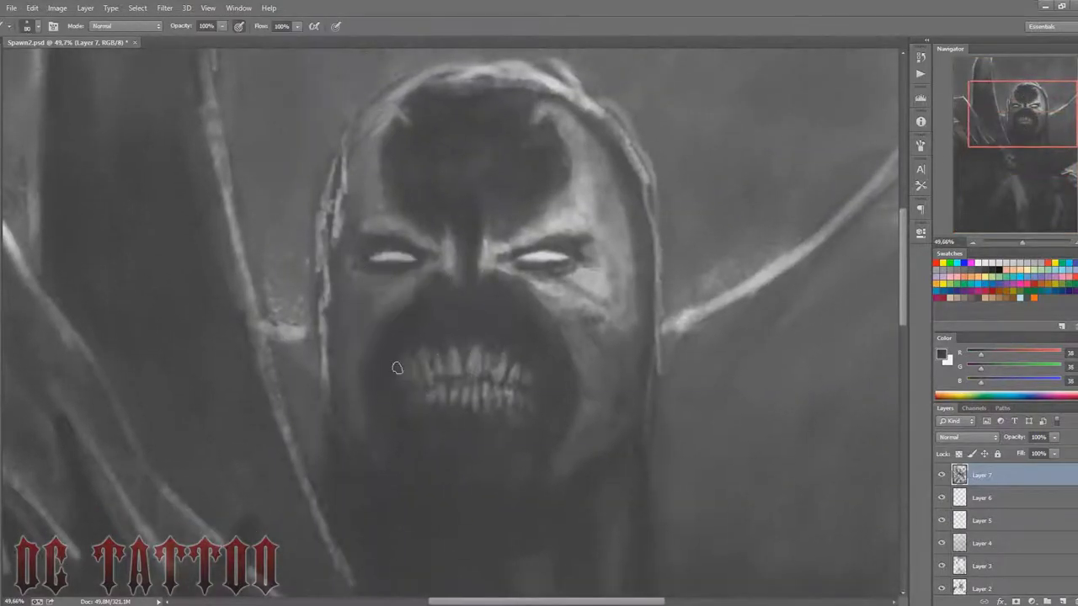
Step: Paint a light highlight down the teeth, sampling greys from the mouth and nose
{"action": "key", "text": "bracketleft"}
{"action": "key", "text": "bracketleft"}
{"action": "key", "text": "bracketleft"}
{"action": "left_click", "coordinate": [530, 364], "text": "alt"}
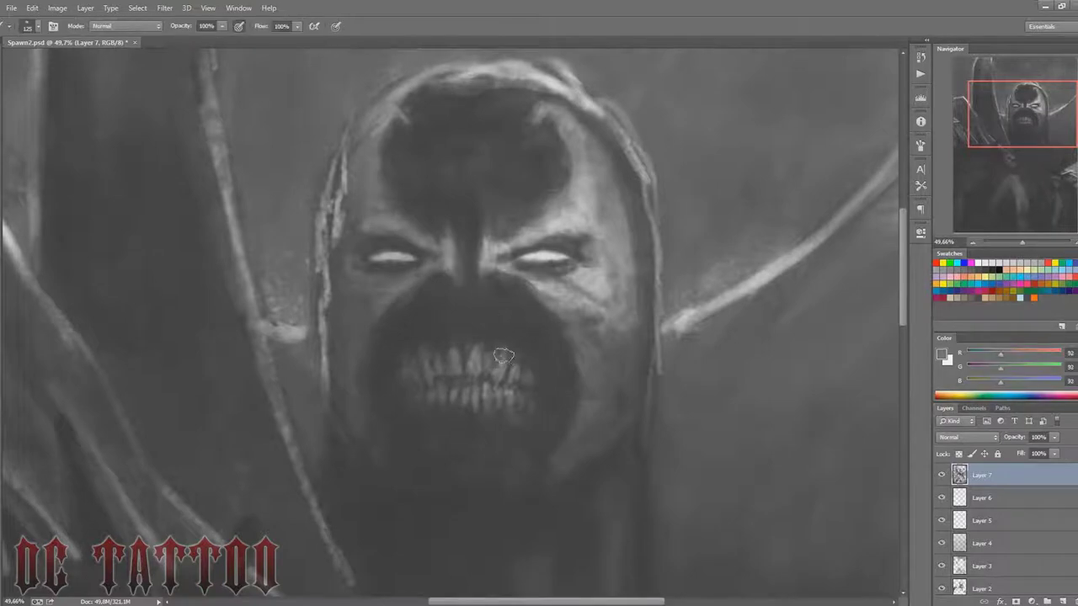
{"action": "left_click_drag", "start_coordinate": [535, 369], "coordinate": [535, 374]}
{"action": "key", "text": "bracketleft"}
{"action": "key", "text": "bracketleft"}
{"action": "key", "text": "bracketleft"}
{"action": "left_click", "coordinate": [501, 346], "text": "alt"}
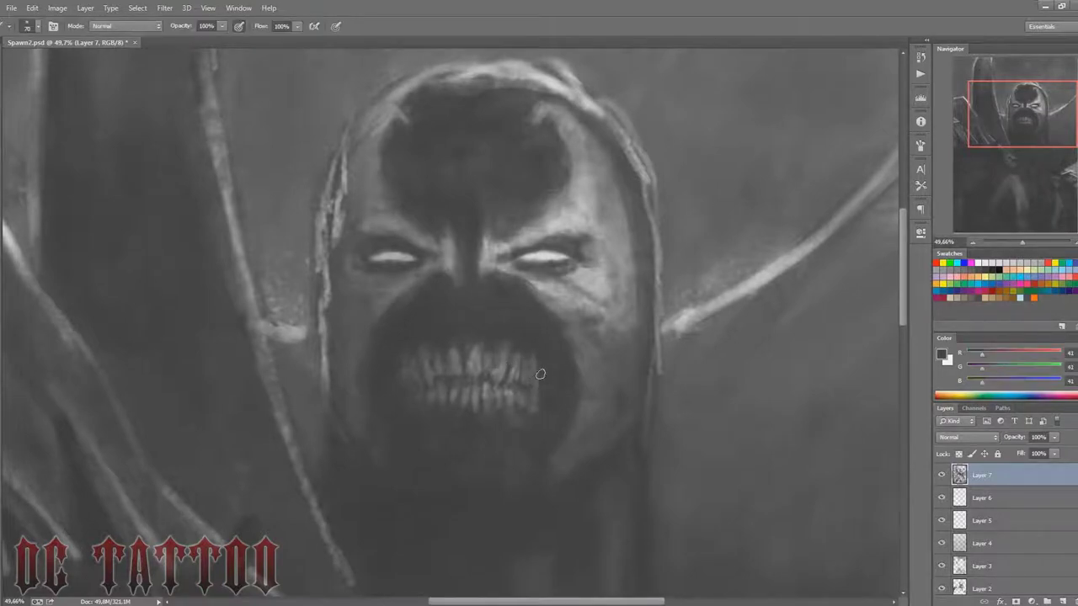
{"action": "left_click", "coordinate": [501, 396], "text": "alt"}
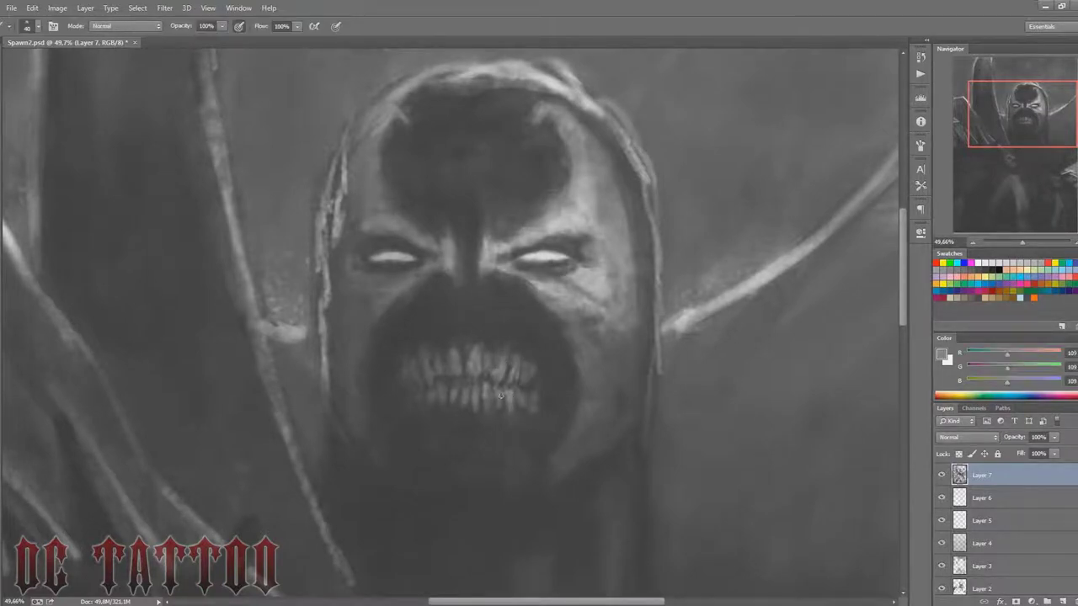
{"action": "left_click", "coordinate": [479, 253], "text": "alt"}
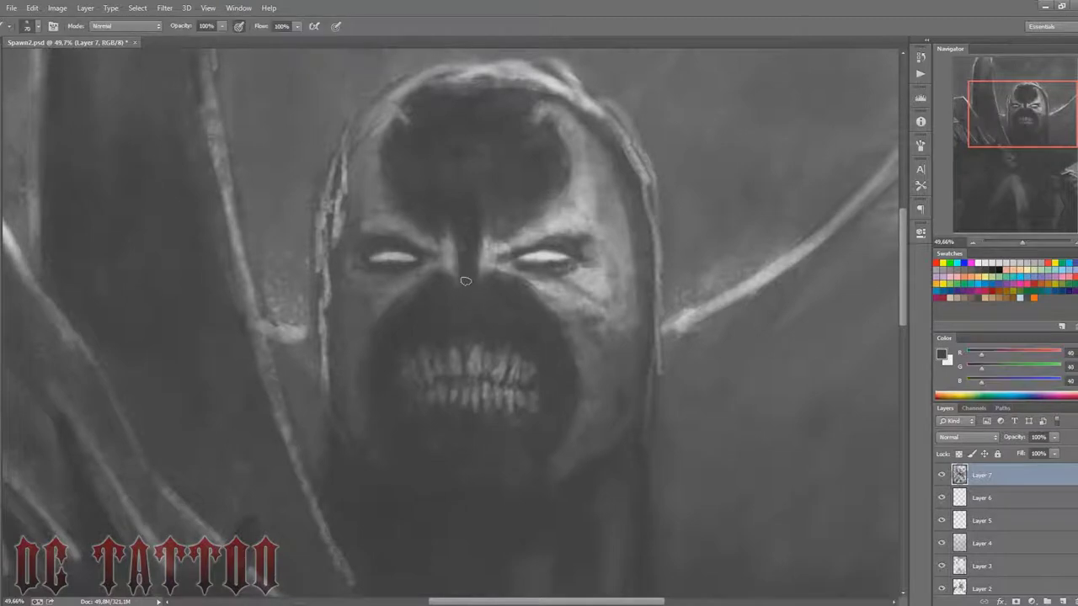
Step: Brighten the tip of the right cape spike with a light grey
{"action": "key", "text": "bracketright"}
{"action": "key", "text": "bracketright"}
{"action": "key", "text": "bracketright"}
{"action": "scroll", "coordinate": [569, 176], "scroll_direction": "down", "scroll_amount": 5}
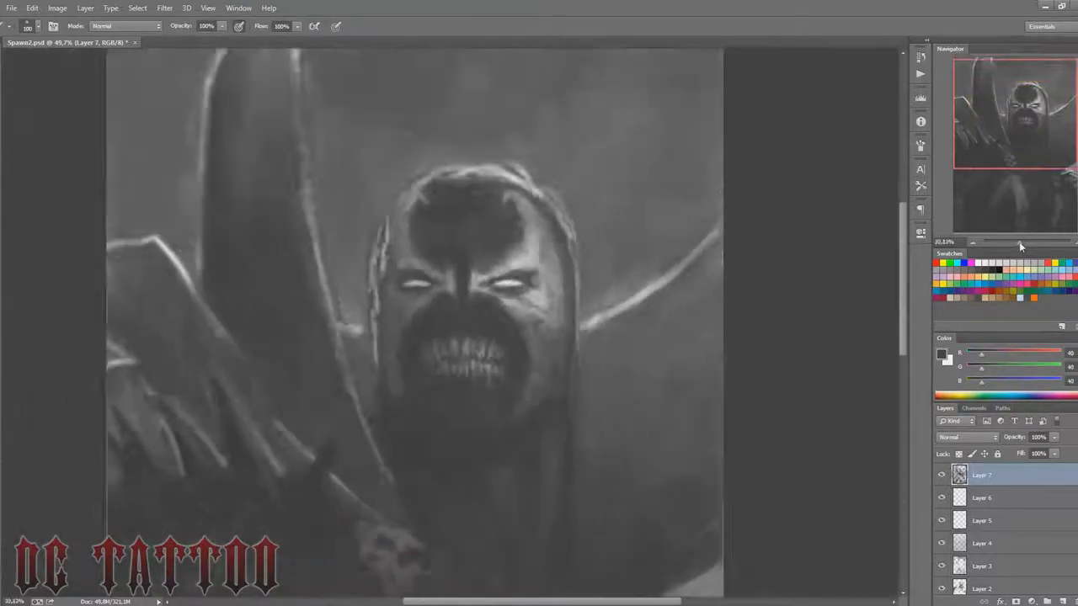
{"action": "key", "text": "bracketleft"}
{"action": "key", "text": "bracketleft"}
{"action": "key", "text": "bracketleft"}
{"action": "left_click", "coordinate": [596, 322], "text": "alt"}
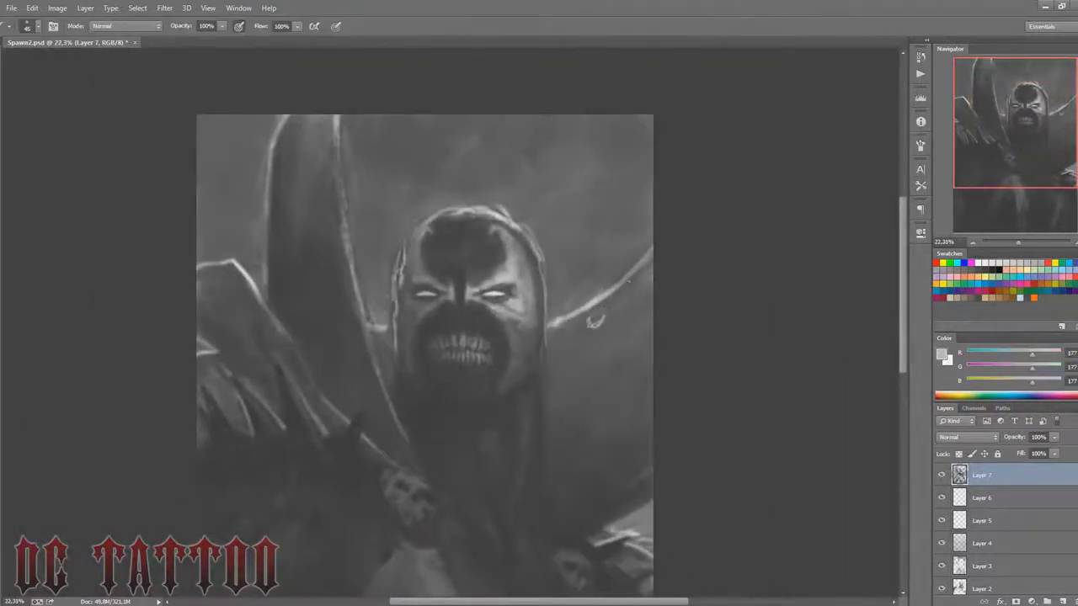
{"action": "key", "text": "bracketright"}
{"action": "left_click_drag", "start_coordinate": [652, 244], "coordinate": [623, 271]}
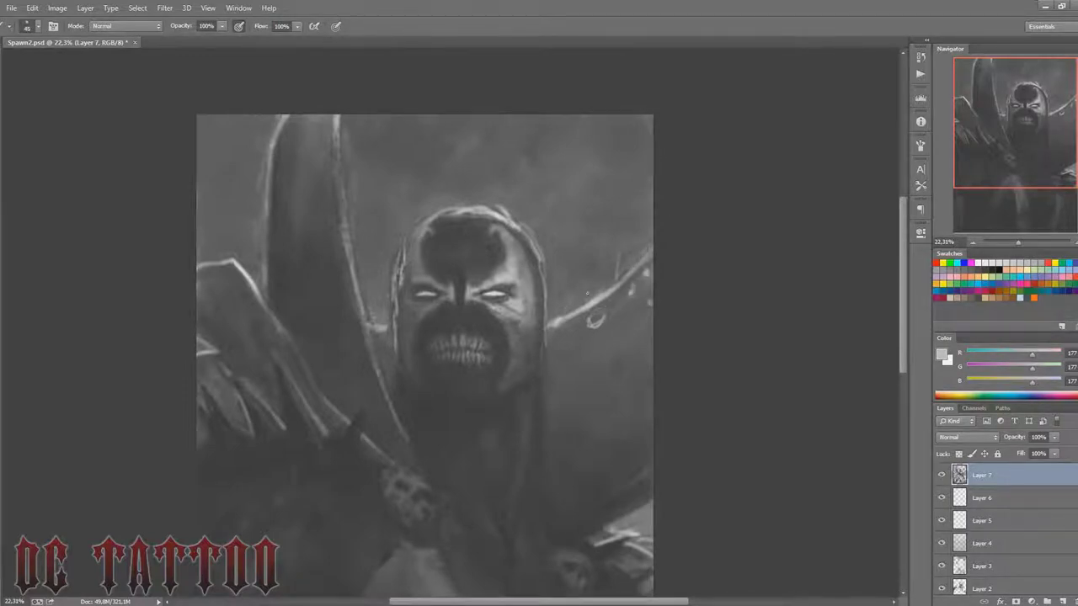
Step: Sample background and cloak greys, then start a new layer with Ctrl+Shift+N
{"action": "left_click", "coordinate": [601, 516], "text": "alt"}
{"action": "key", "text": "bracketright"}
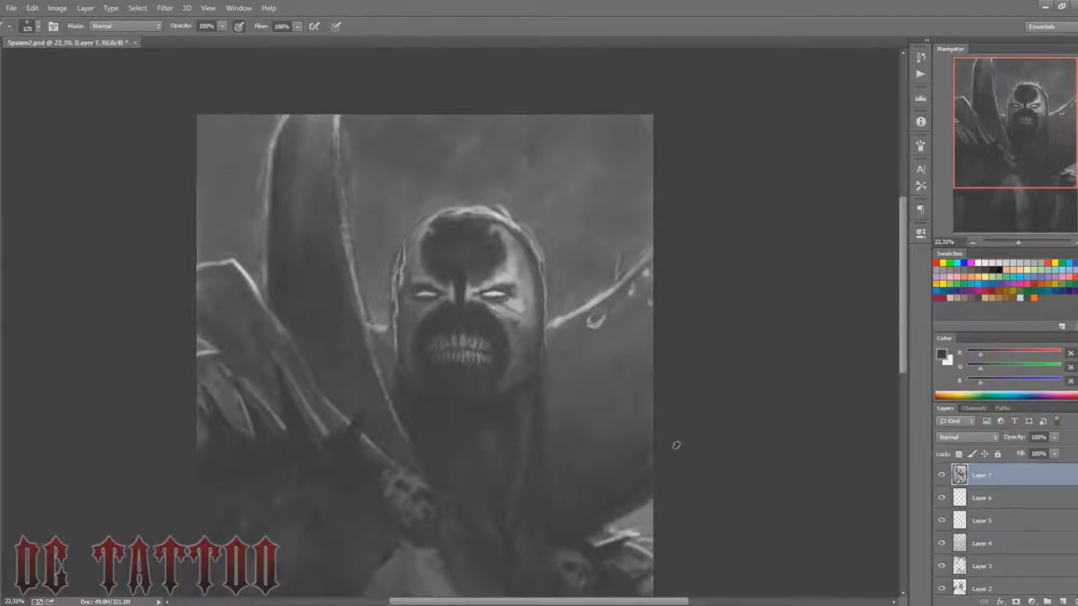
{"action": "left_click", "coordinate": [278, 283], "text": "alt"}
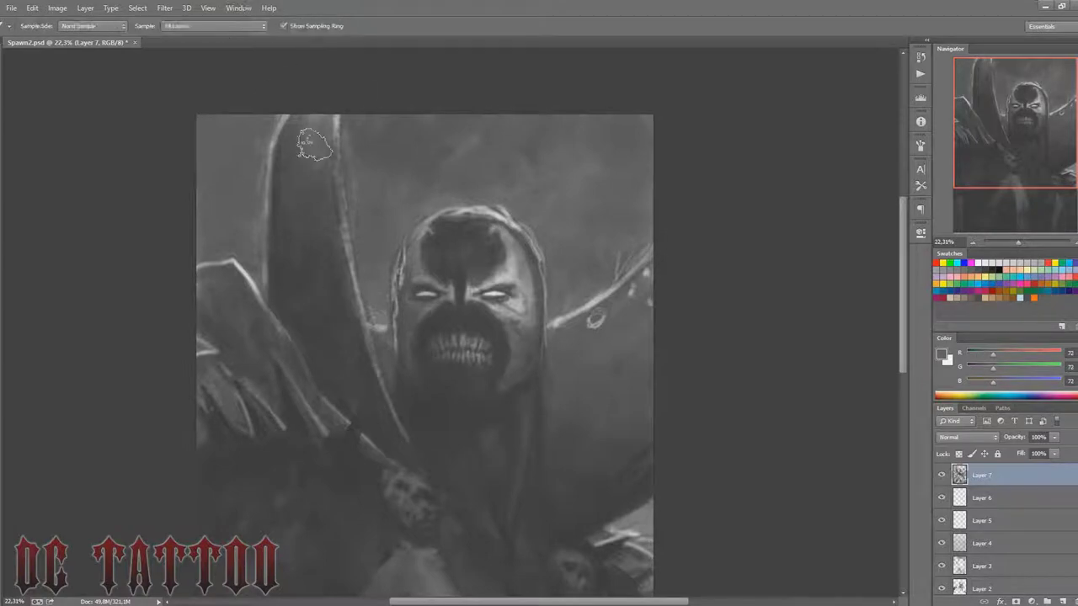
{"action": "key", "text": "bracketright"}
{"action": "key", "text": "bracketright"}
{"action": "key", "text": "bracketright"}
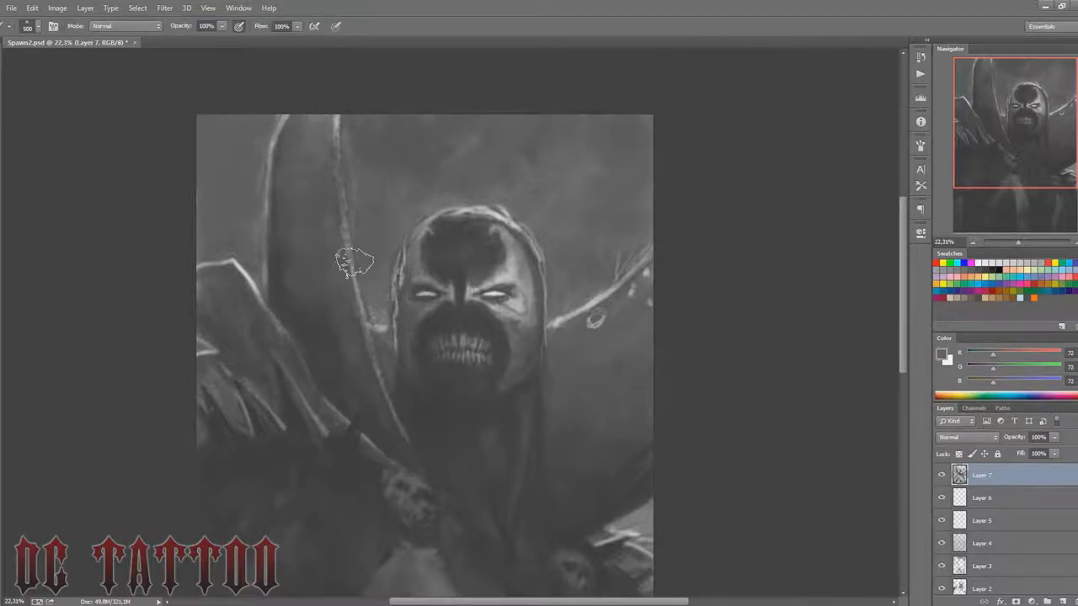
{"action": "left_click", "coordinate": [354, 262], "text": "alt"}
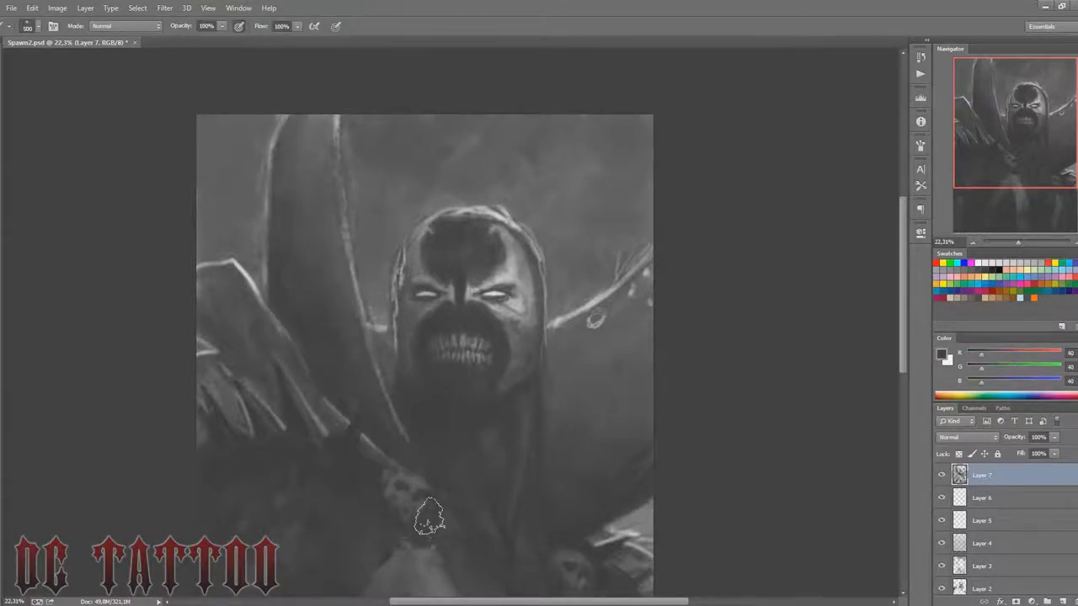
{"action": "key", "text": "r"}
{"action": "key", "text": "ctrl+shift+n"}
Step: Confirm Layer 8 and rim-light the hood's top edge and the cape spike's left edge
{"action": "left_click", "coordinate": [647, 195]}
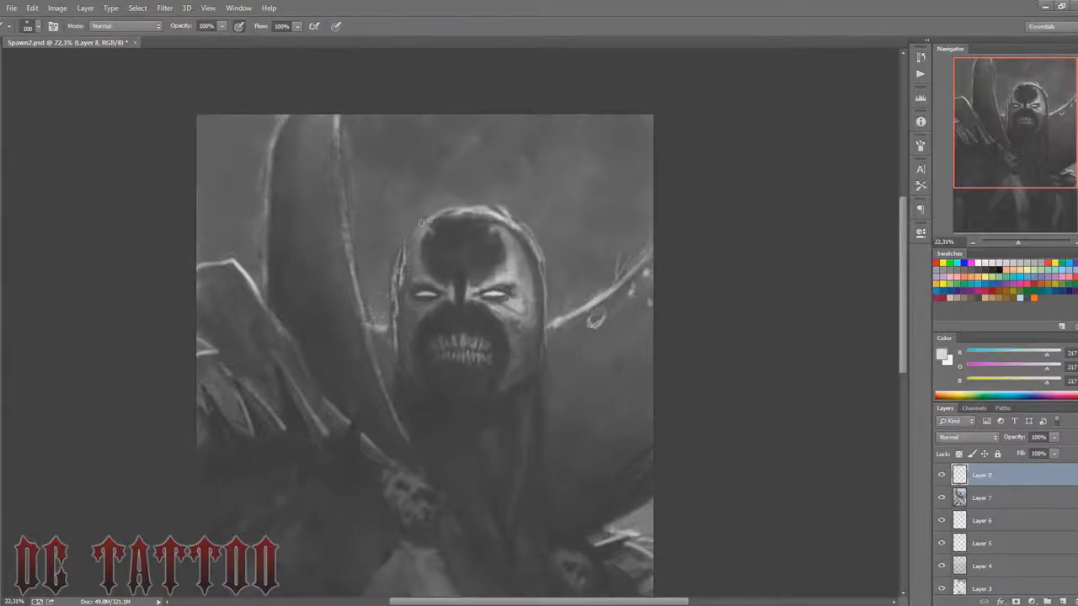
{"action": "left_click_drag", "start_coordinate": [411, 234], "coordinate": [498, 213]}
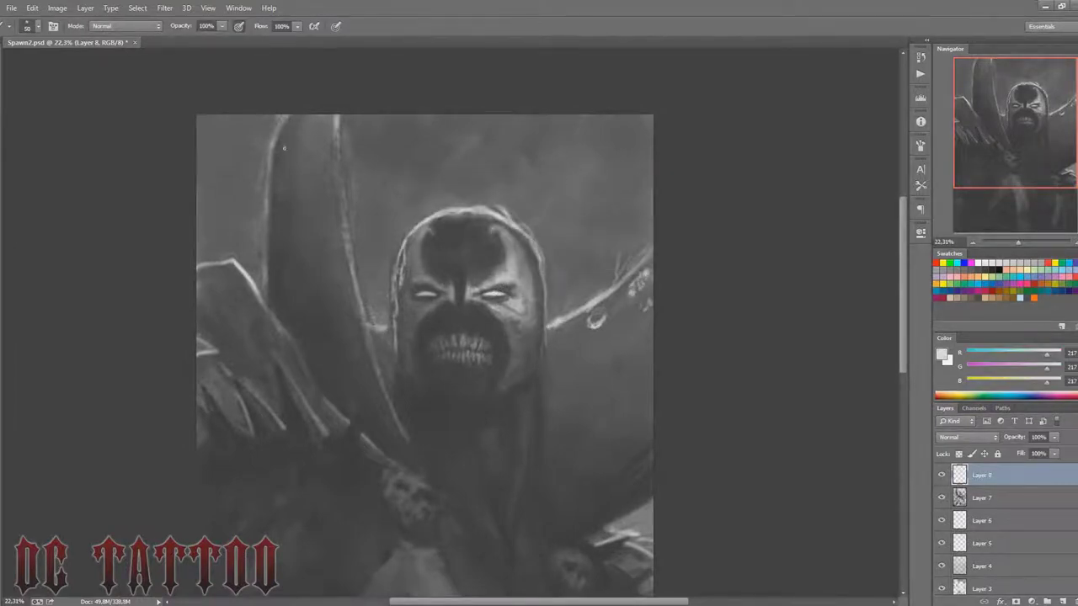
{"action": "mouse_move", "coordinate": [284, 148]}
{"action": "left_mouse_down"}
{"action": "mouse_move", "coordinate": [295, 130]}
{"action": "mouse_move", "coordinate": [346, 236]}
{"action": "left_mouse_up"}
{"action": "key", "text": "bracketleft"}
{"action": "key", "text": "bracketleft"}
{"action": "left_click_drag", "start_coordinate": [262, 238], "coordinate": [295, 100]}
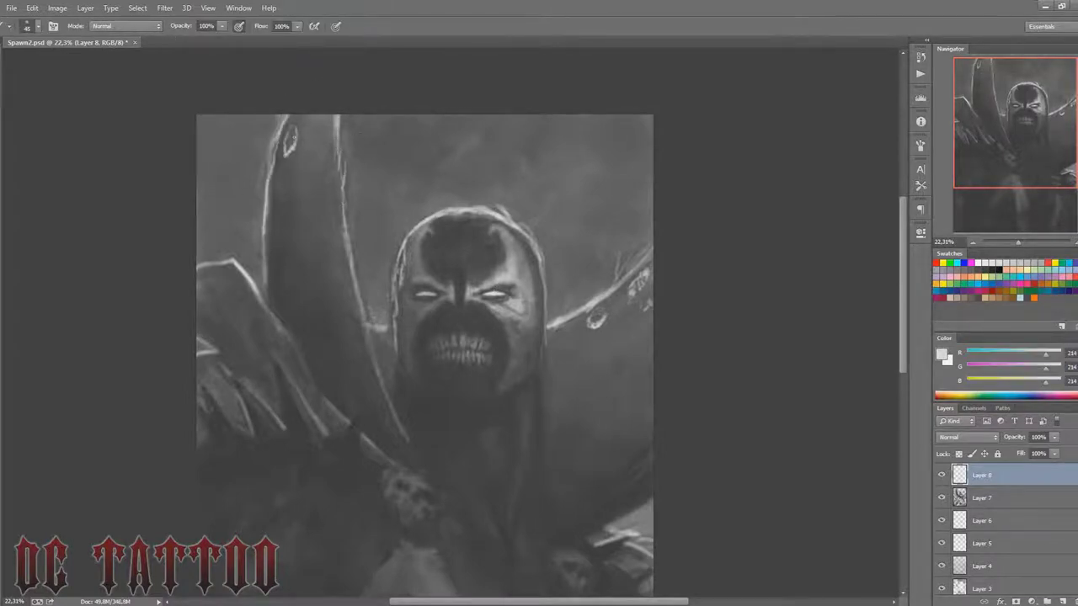
Step: Swap to dark grey, sample mid and dark greys, and resize the brush
{"action": "key", "text": "bracketright"}
{"action": "key", "text": "bracketright"}
{"action": "key", "text": "bracketright"}
{"action": "key", "text": "x"}
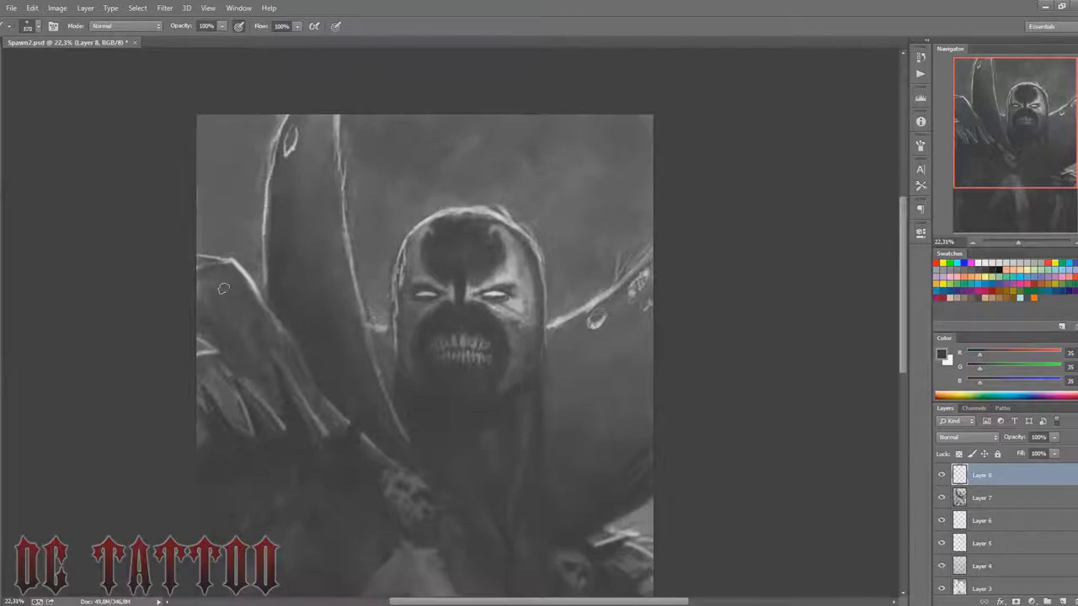
{"action": "key", "text": "bracketright"}
{"action": "key", "text": "bracketright"}
{"action": "key", "text": "bracketright"}
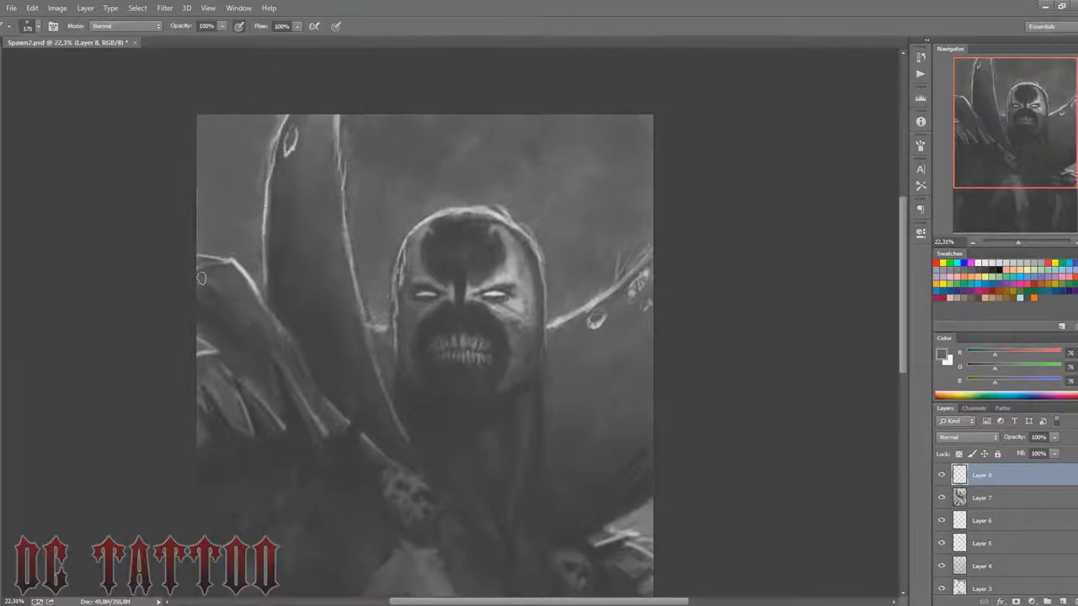
{"action": "left_click", "coordinate": [224, 272], "text": "alt"}
{"action": "left_click", "coordinate": [226, 325], "text": "alt"}
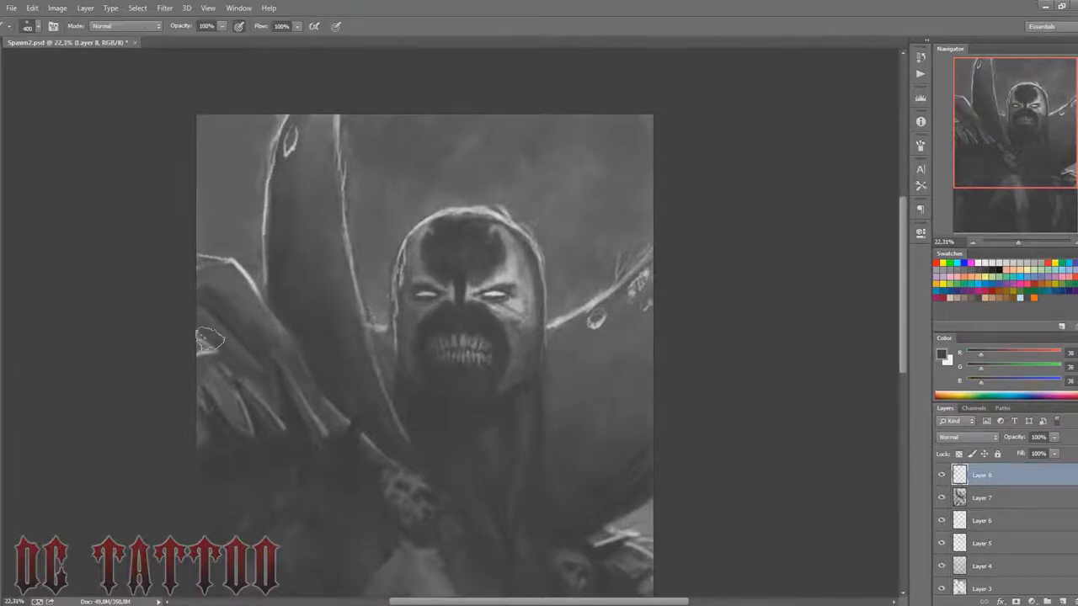
{"action": "key", "text": "bracketright"}
{"action": "key", "text": "bracketright"}
{"action": "key", "text": "bracketright"}
{"action": "key", "text": "bracketleft"}
{"action": "key", "text": "bracketleft"}
{"action": "key", "text": "bracketleft"}
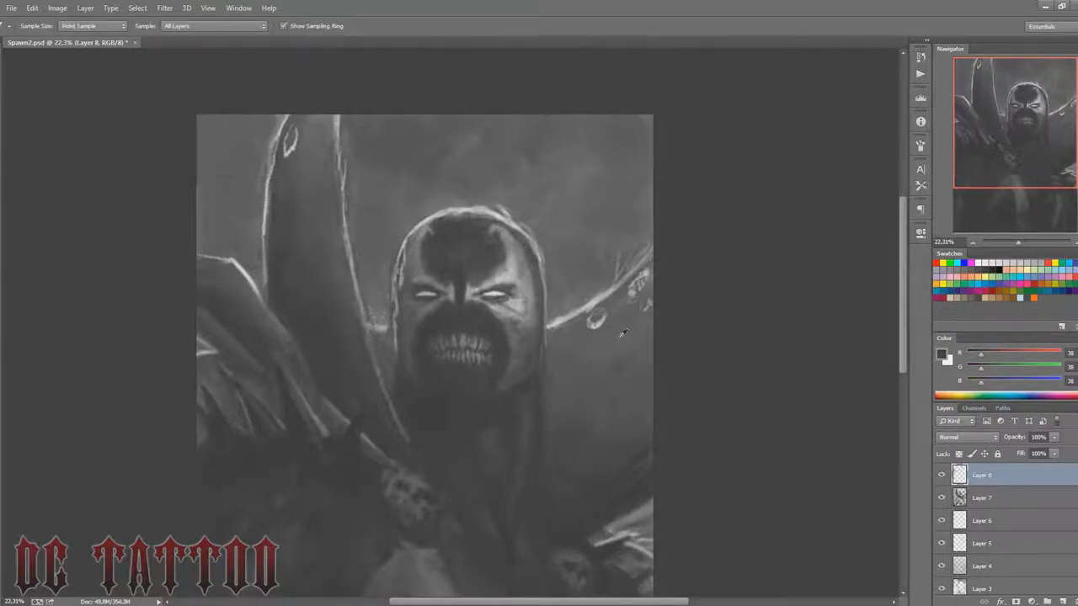
Step: Add light rim strokes on the hood's right edge and dark strokes along its top
{"action": "left_click", "coordinate": [558, 321], "text": "alt"}
{"action": "key", "text": "bracketleft"}
{"action": "key", "text": "bracketleft"}
{"action": "key", "text": "bracketleft"}
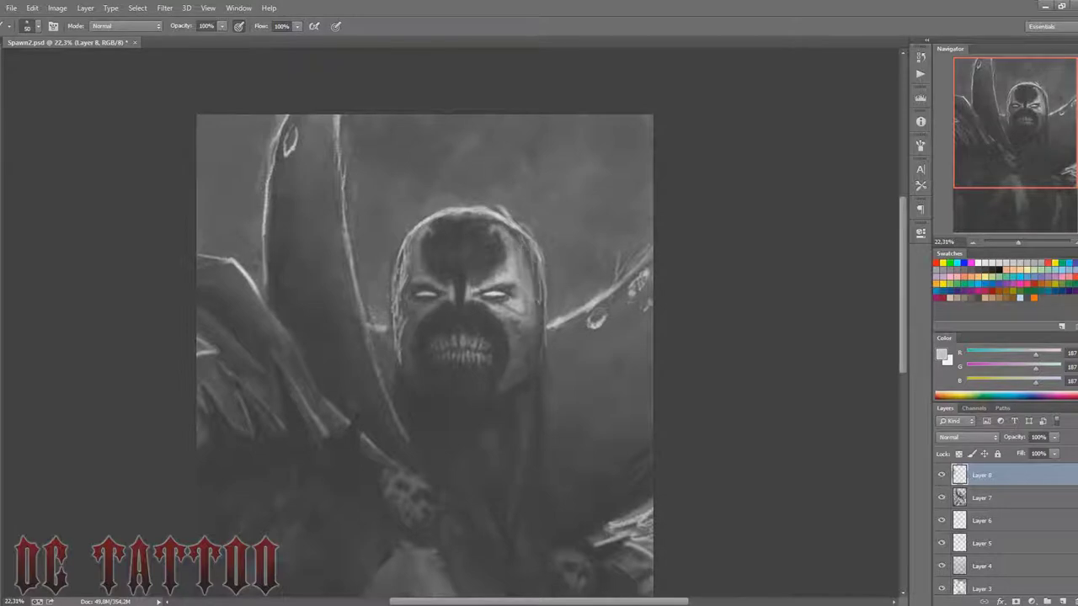
{"action": "left_click_drag", "start_coordinate": [524, 243], "coordinate": [510, 220]}
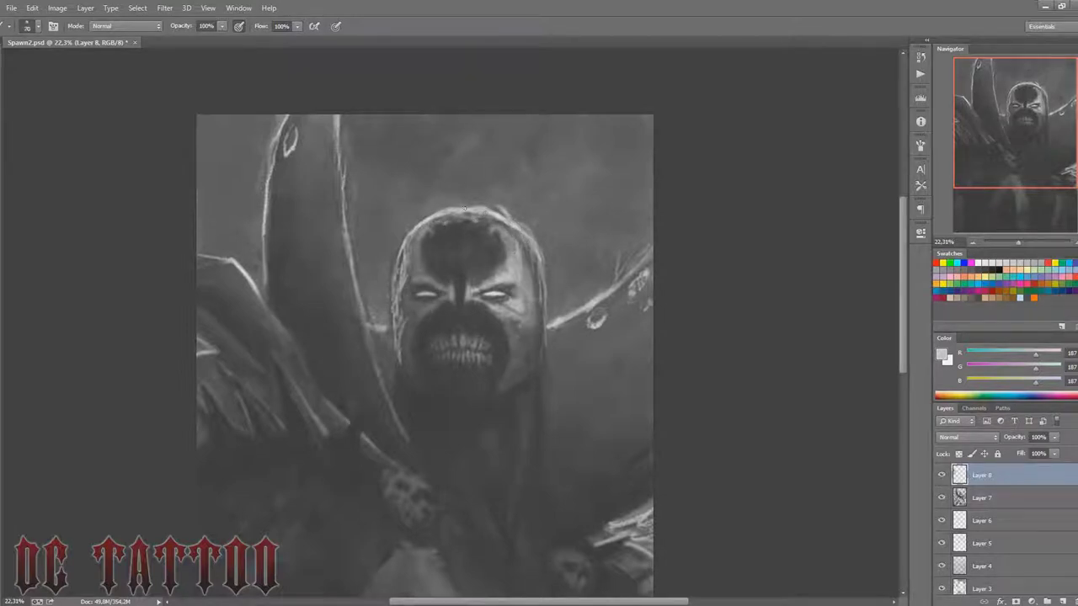
{"action": "left_click", "coordinate": [512, 221], "text": "alt"}
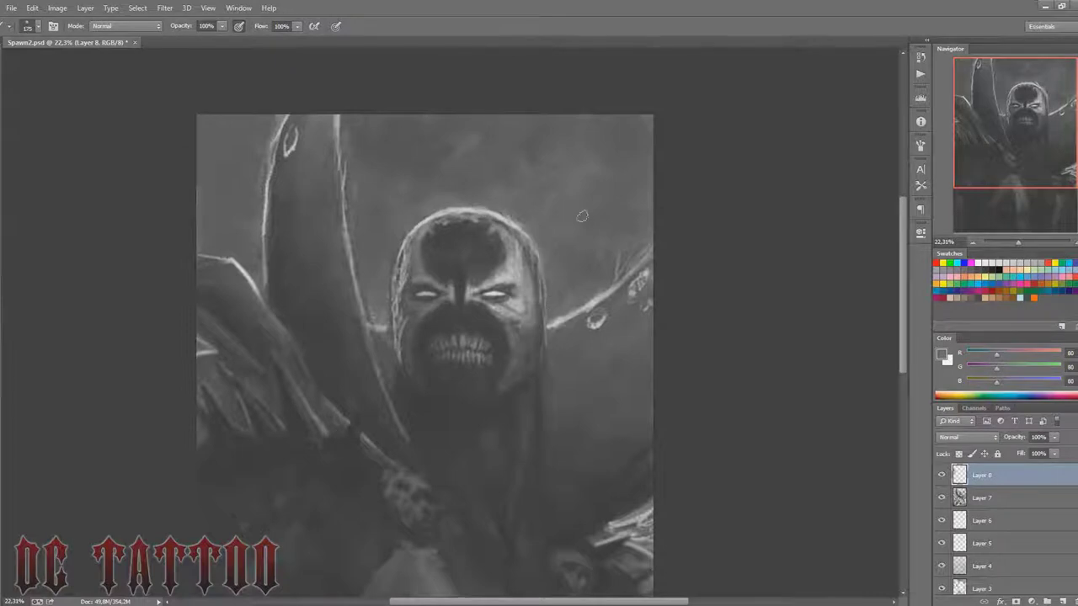
{"action": "key", "text": "i"}
{"action": "left_click", "coordinate": [428, 234]}
{"action": "key", "text": "b"}
{"action": "left_click_drag", "start_coordinate": [433, 224], "coordinate": [496, 218]}
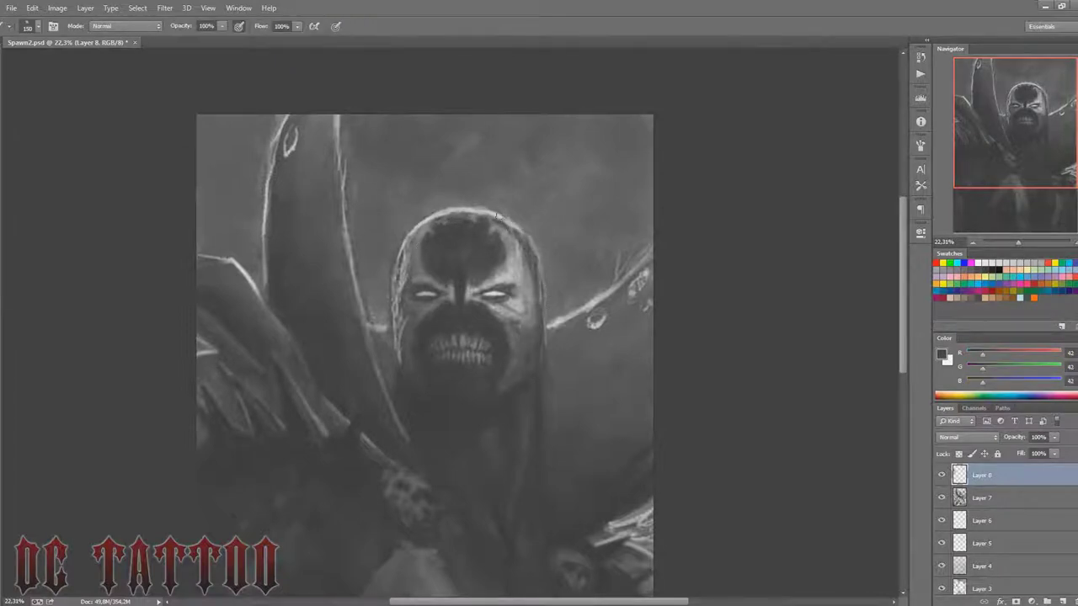
Step: Sample light and dark greys, then paint the left eye brighter
{"action": "key", "text": "bracketleft"}
{"action": "key", "text": "bracketleft"}
{"action": "key", "text": "bracketleft"}
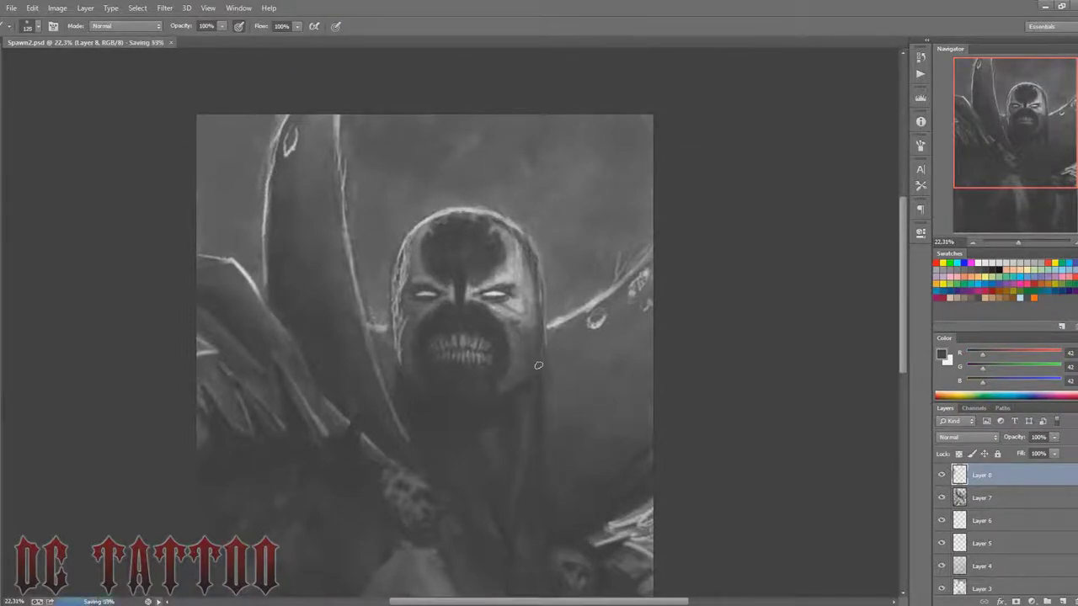
{"action": "left_click", "coordinate": [493, 292], "text": "alt"}
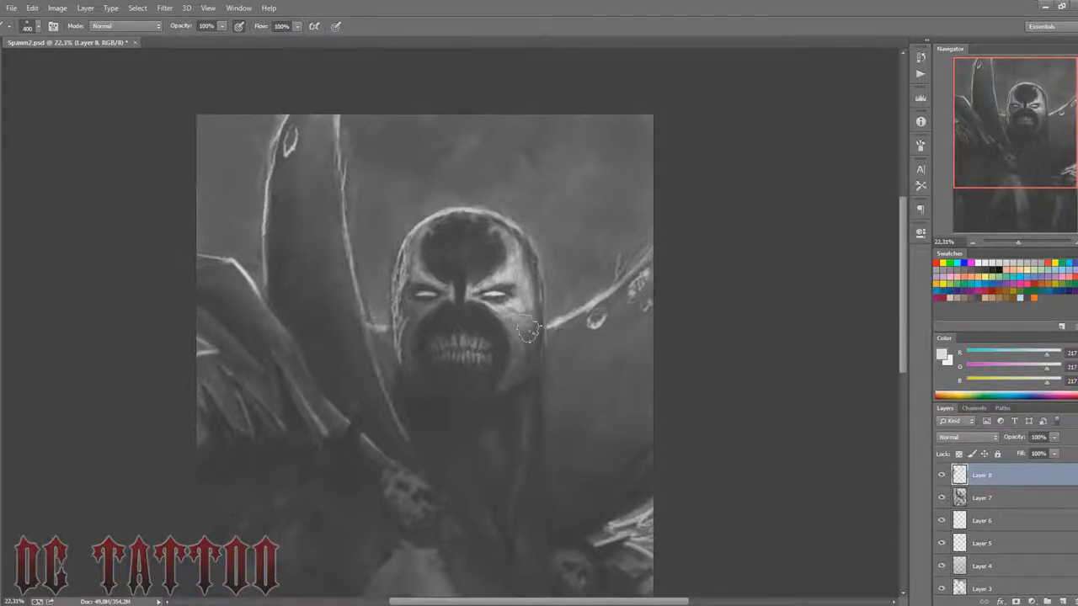
{"action": "left_click", "coordinate": [529, 360], "text": "alt"}
{"action": "left_click", "coordinate": [536, 308], "text": "alt"}
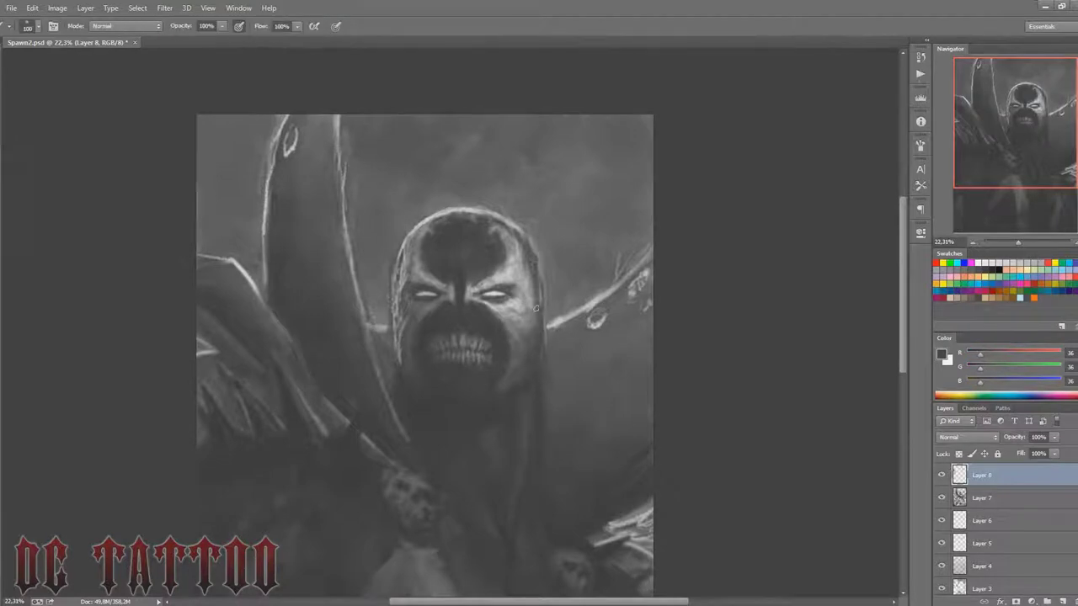
{"action": "left_click", "coordinate": [455, 297], "text": "alt"}
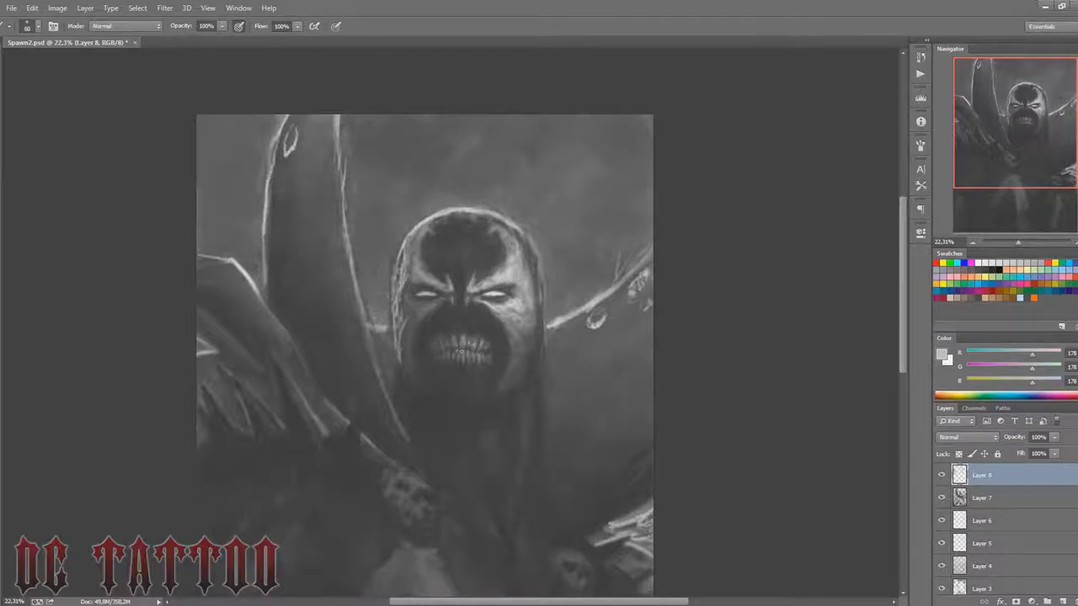
{"action": "left_click", "coordinate": [429, 294], "text": "alt"}
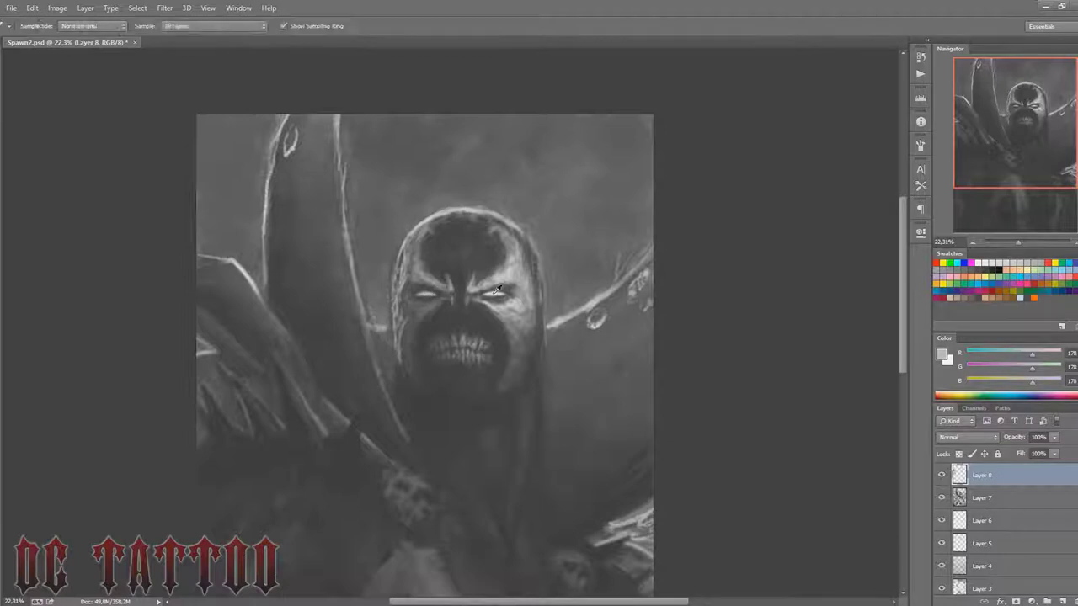
{"action": "left_click", "coordinate": [425, 294]}
{"action": "scroll", "coordinate": [708, 254], "scroll_direction": "up", "scroll_amount": 2}
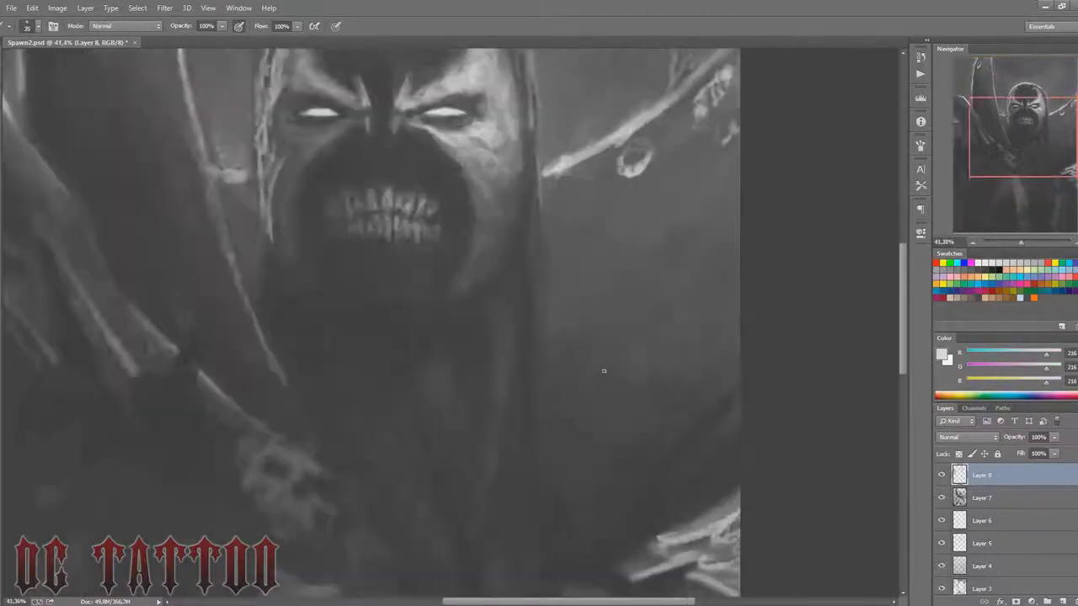
{"action": "scroll", "coordinate": [708, 254], "scroll_direction": "down", "scroll_amount": 2}
Step: Add Layer 9 and brighten the head's left edge with a light grey at brush size 100
{"action": "key", "text": "ctrl+shift+n"}
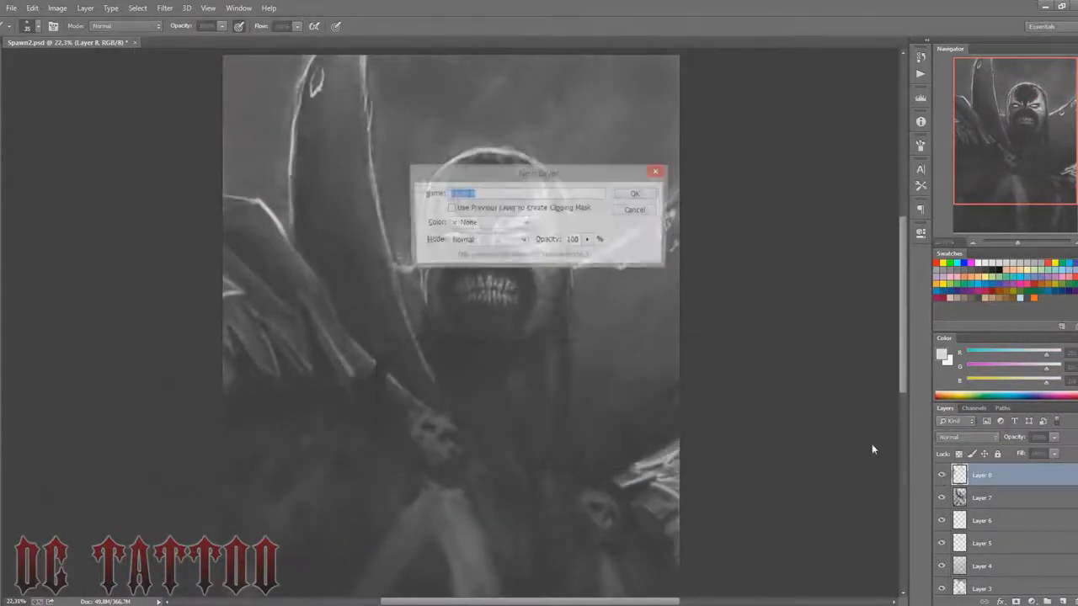
{"action": "key", "text": "Return"}
{"action": "scroll", "coordinate": [469, 211], "scroll_direction": "up", "scroll_amount": 3}
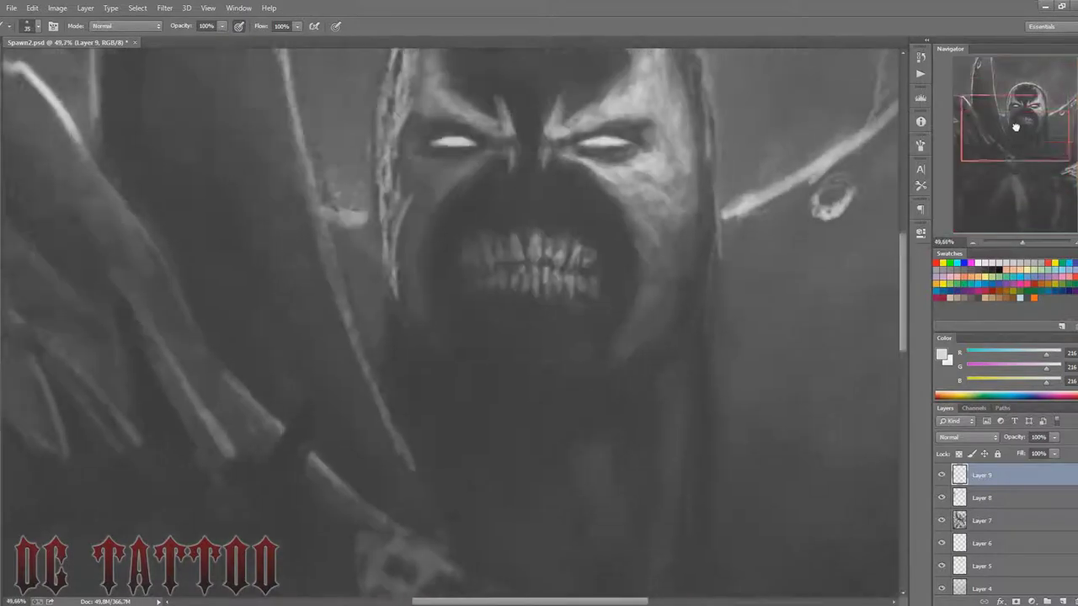
{"action": "left_click", "coordinate": [454, 297], "text": "alt"}
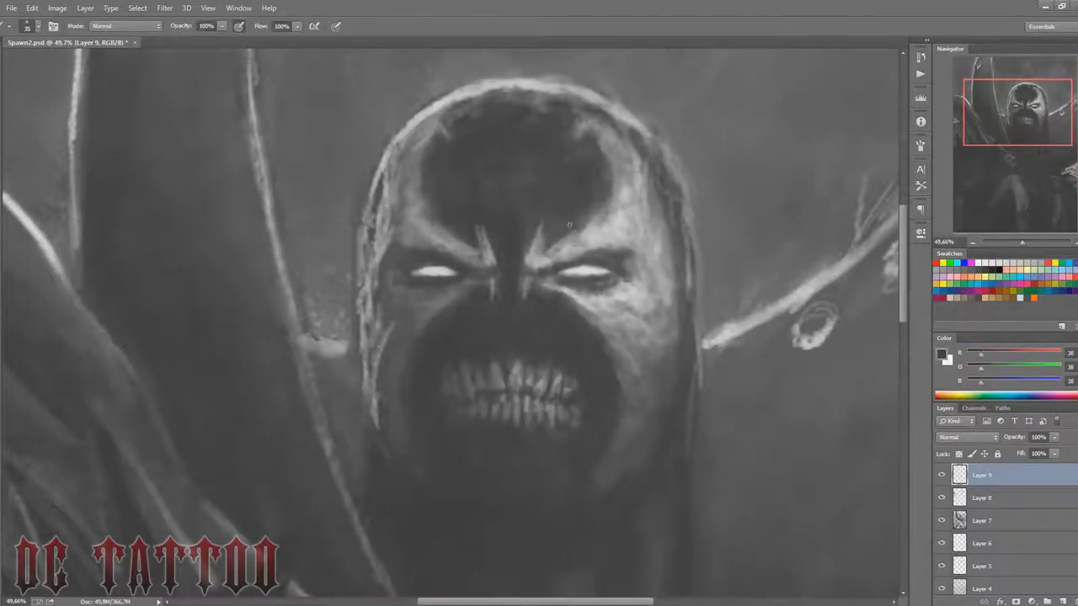
{"action": "left_click", "coordinate": [594, 251], "text": "alt"}
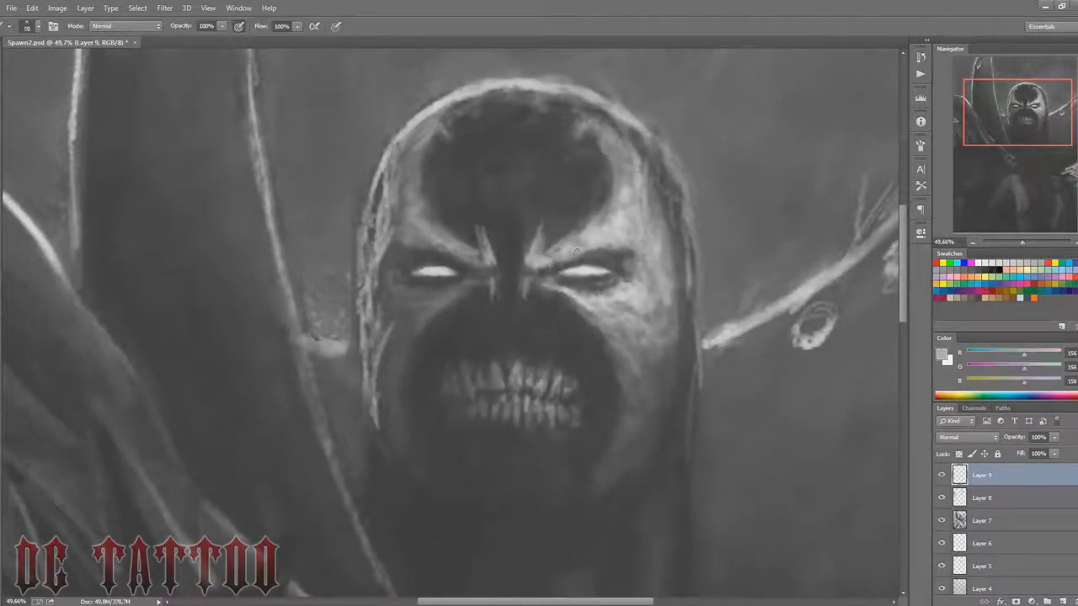
{"action": "key", "text": "bracketleft"}
{"action": "key", "text": "bracketleft"}
{"action": "key", "text": "bracketleft"}
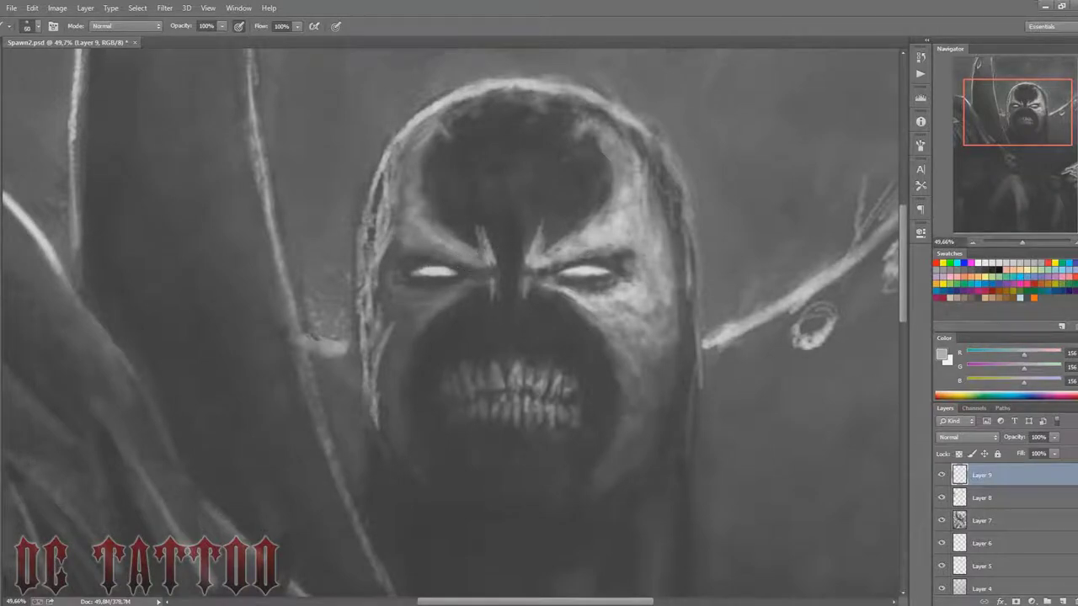
{"action": "key", "text": "bracketright"}
{"action": "key", "text": "bracketright"}
{"action": "key", "text": "bracketright"}
{"action": "left_click_drag", "start_coordinate": [381, 260], "coordinate": [370, 174]}
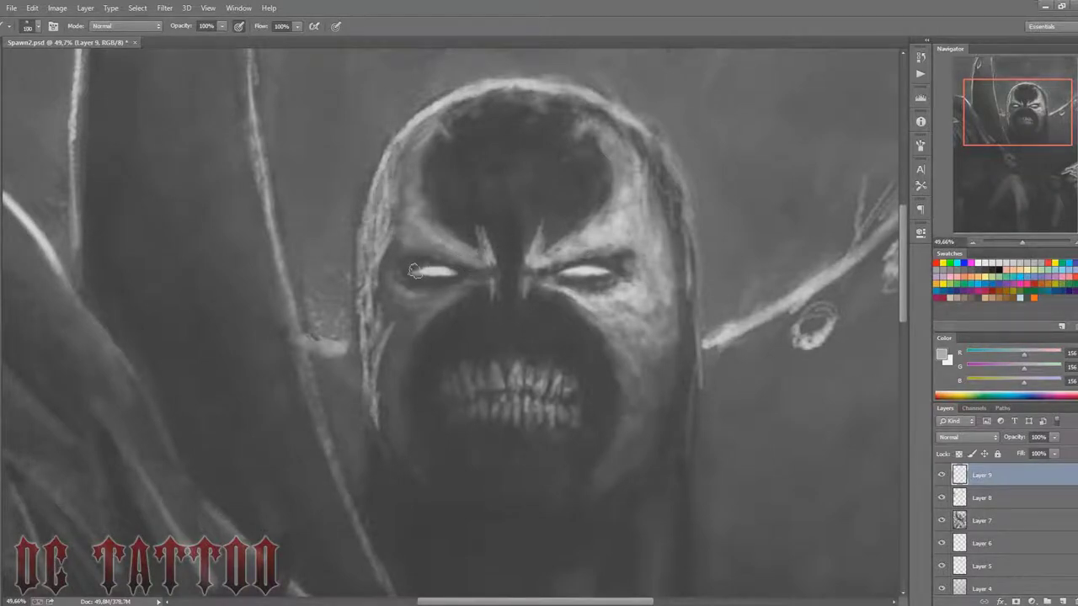
Step: Darken the right cheek edge and below the eye with dark grey at sizes 150–175
{"action": "key", "text": "bracketright"}
{"action": "key", "text": "bracketright"}
{"action": "key", "text": "bracketright"}
{"action": "left_click", "coordinate": [430, 418], "text": "alt"}
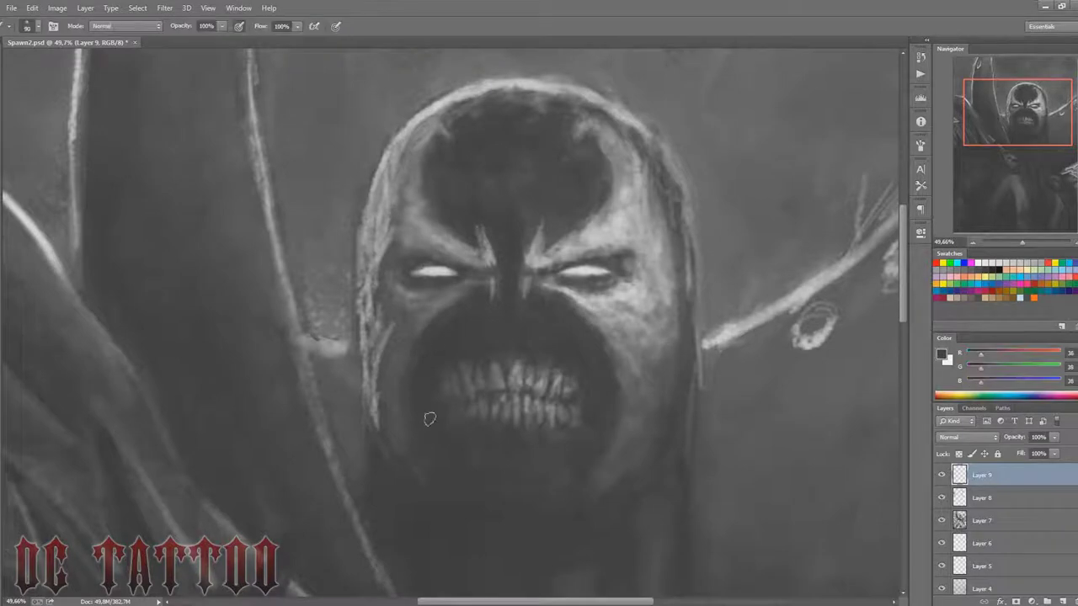
{"action": "key", "text": "bracketright"}
{"action": "key", "text": "bracketright"}
{"action": "mouse_move", "coordinate": [648, 342]}
{"action": "left_mouse_down"}
{"action": "mouse_move", "coordinate": [673, 265]}
{"action": "mouse_move", "coordinate": [623, 329]}
{"action": "left_mouse_up"}
{"action": "key", "text": "bracketright"}
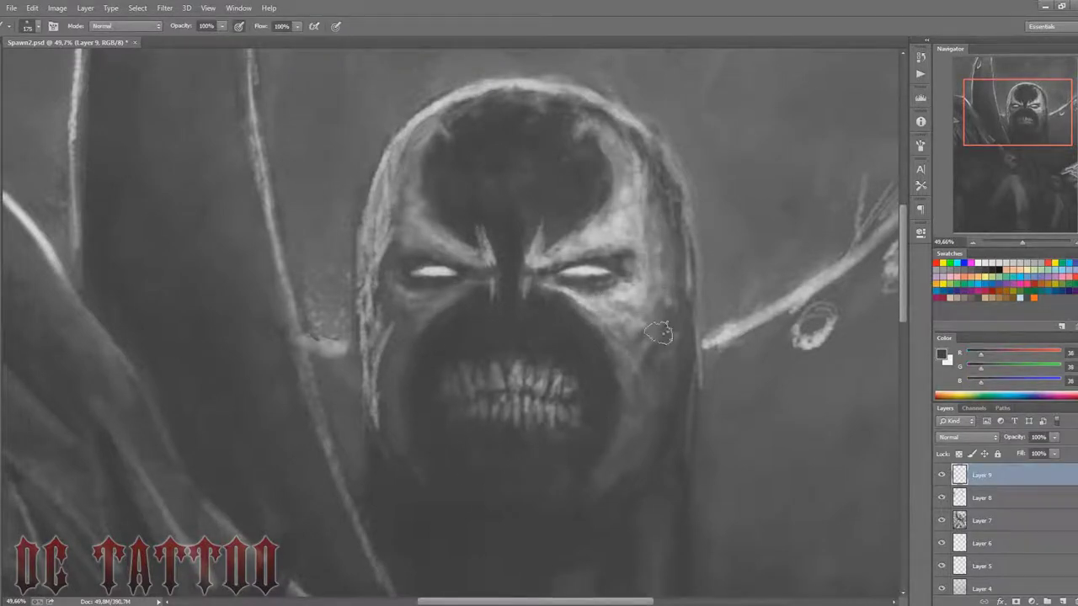
{"action": "left_click_drag", "start_coordinate": [678, 290], "coordinate": [640, 349]}
Step: Darken the top of the head outline with a deep dark grey at brush size 90
{"action": "left_click", "coordinate": [665, 310], "text": "alt"}
{"action": "key", "text": "bracketleft"}
{"action": "key", "text": "bracketleft"}
{"action": "key", "text": "bracketleft"}
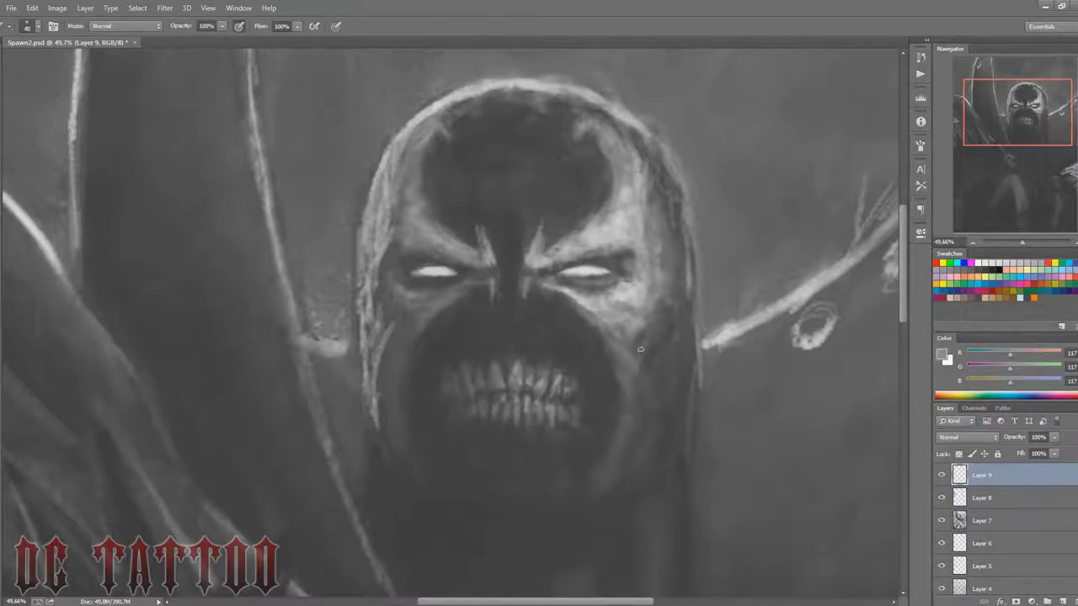
{"action": "left_click", "coordinate": [587, 271], "text": "alt"}
{"action": "key", "text": "bracketright"}
{"action": "key", "text": "bracketright"}
{"action": "key", "text": "bracketright"}
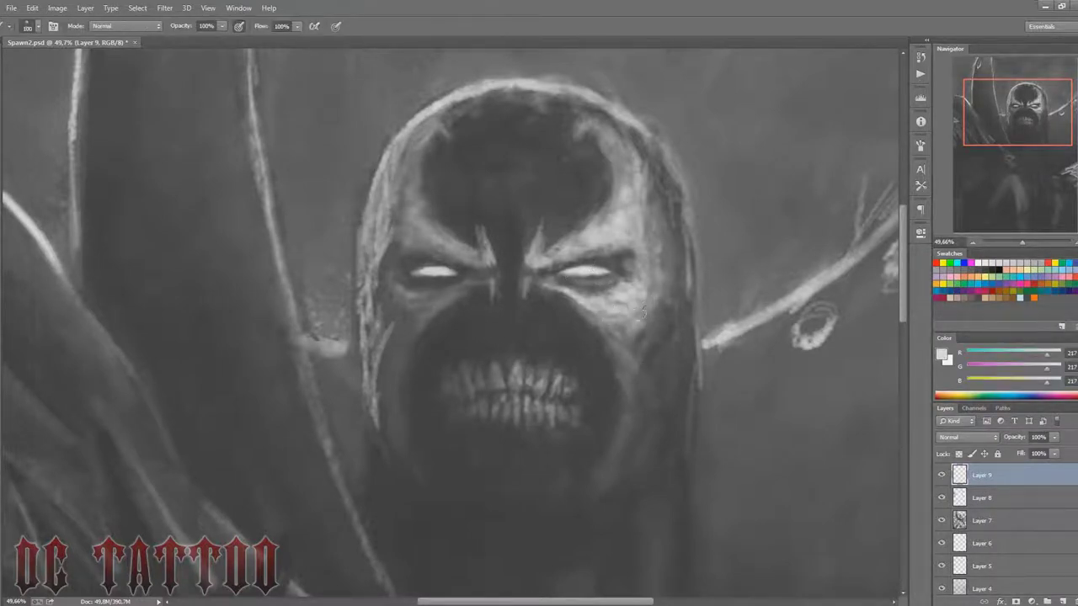
{"action": "left_click", "coordinate": [632, 366], "text": "alt"}
{"action": "key", "text": "bracketleft"}
{"action": "key", "text": "bracketleft"}
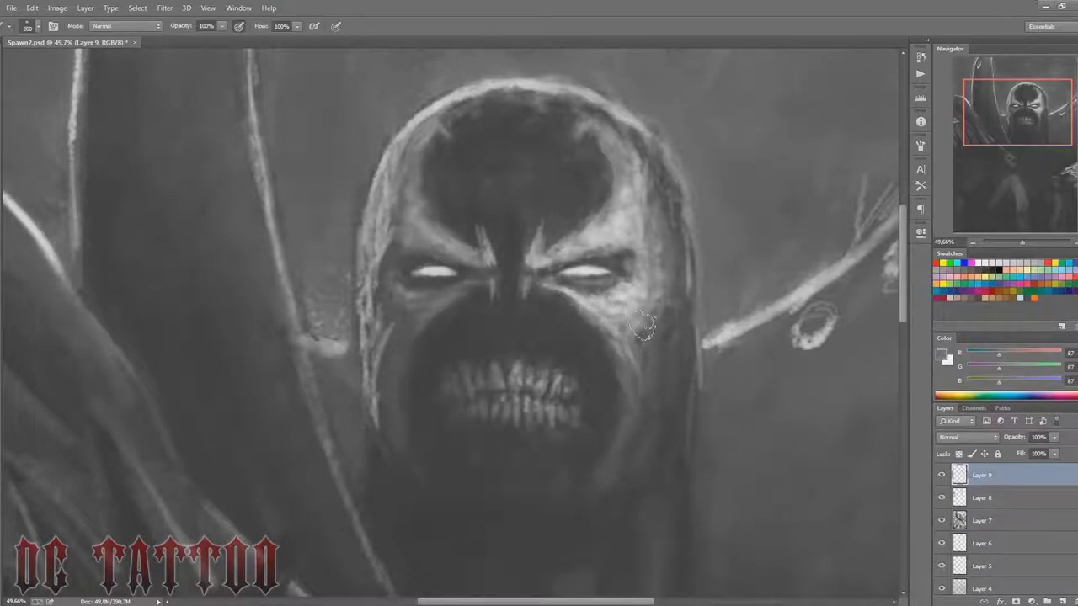
{"action": "left_click", "coordinate": [524, 243], "text": "alt"}
{"action": "key", "text": "bracketright"}
{"action": "key", "text": "bracketright"}
{"action": "key", "text": "bracketright"}
{"action": "key", "text": "bracketright"}
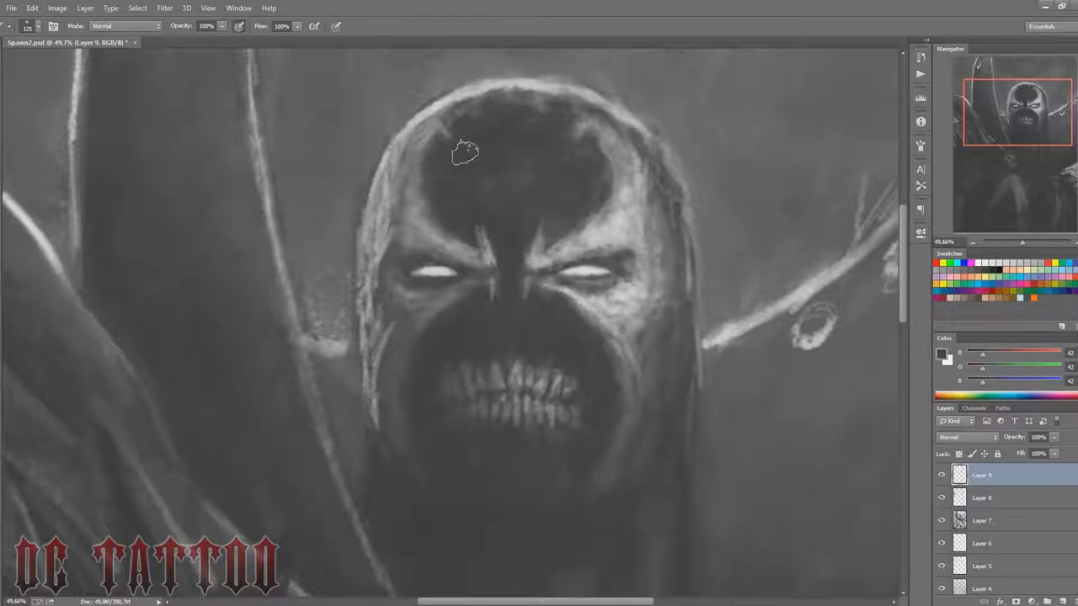
{"action": "left_click_drag", "start_coordinate": [457, 144], "coordinate": [587, 112]}
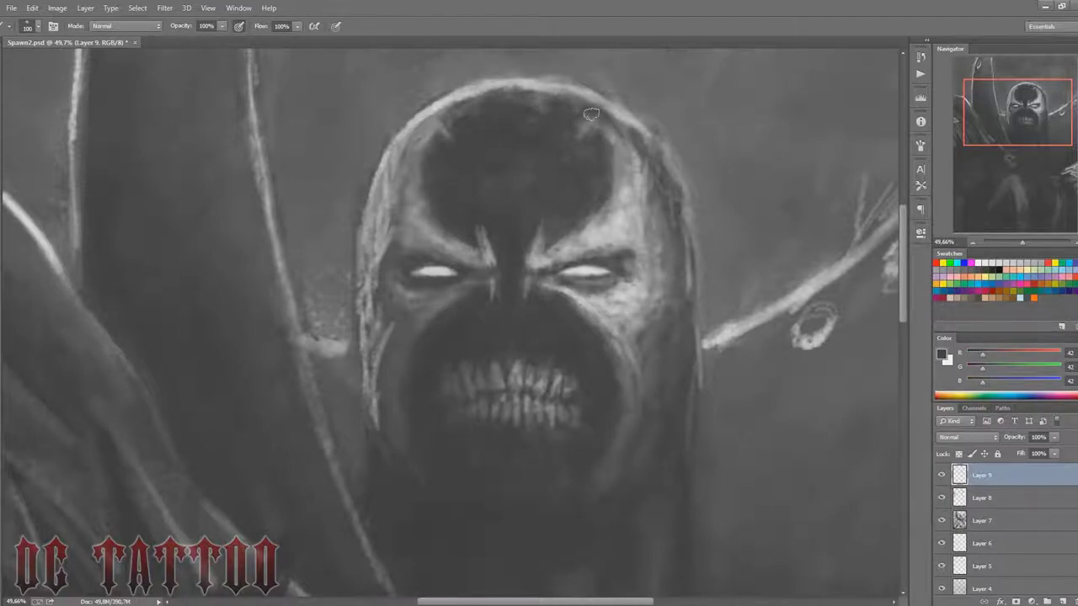
Step: Paint a light forehead patch at size 200, then shade it darker, and zoom out
{"action": "left_click", "coordinate": [566, 181], "text": "alt"}
{"action": "key", "text": "bracketright"}
{"action": "key", "text": "bracketright"}
{"action": "key", "text": "bracketright"}
{"action": "left_click_drag", "start_coordinate": [556, 173], "coordinate": [569, 197]}
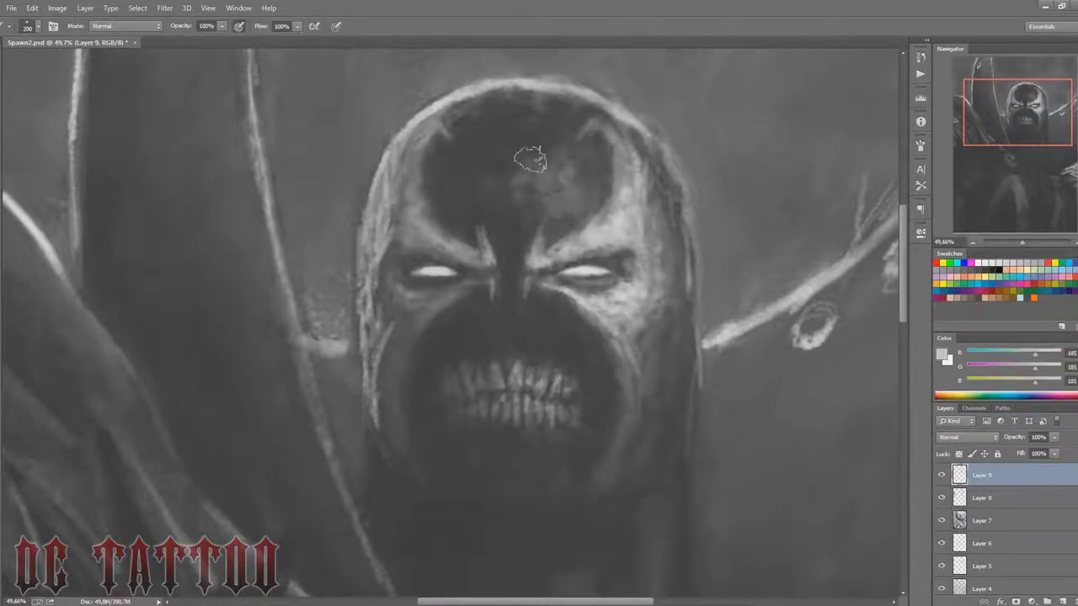
{"action": "left_click", "coordinate": [573, 147], "text": "alt"}
{"action": "left_click_drag", "start_coordinate": [578, 125], "coordinate": [587, 202]}
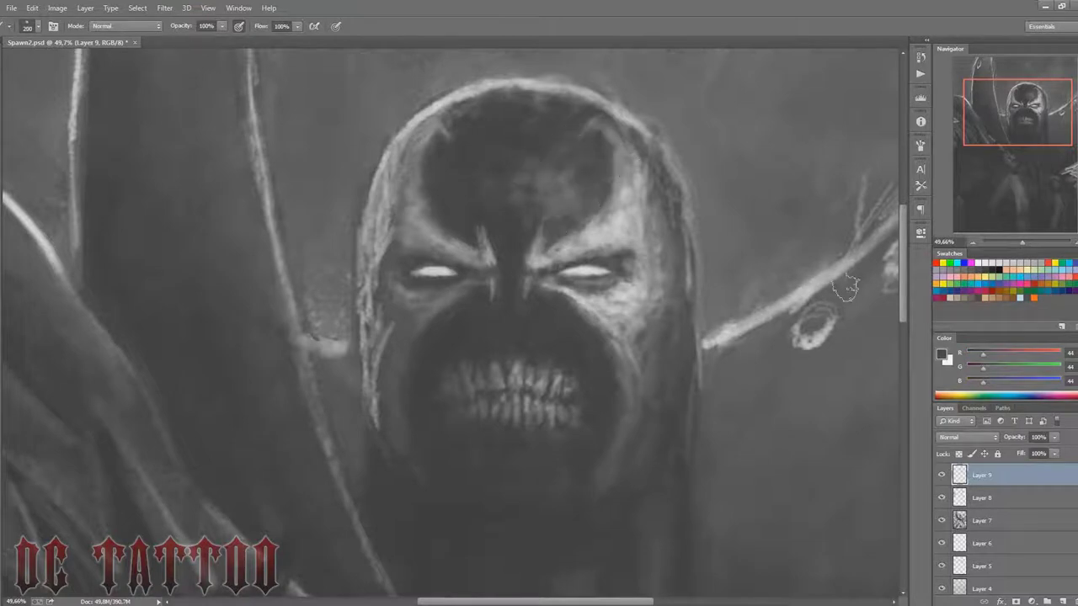
{"action": "left_click_drag", "start_coordinate": [1021, 242], "coordinate": [1020, 224]}
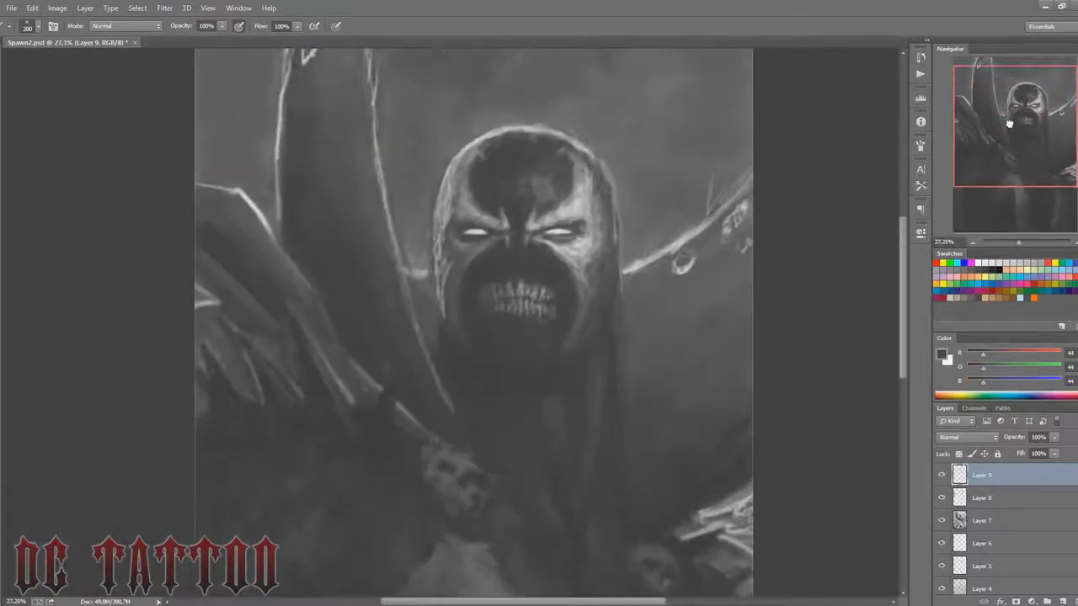
Step: Pick a light grey and a 50-size brush for the skull eyes
{"action": "left_click", "coordinate": [450, 395], "text": "alt"}
{"action": "left_click", "coordinate": [429, 423], "text": "alt"}
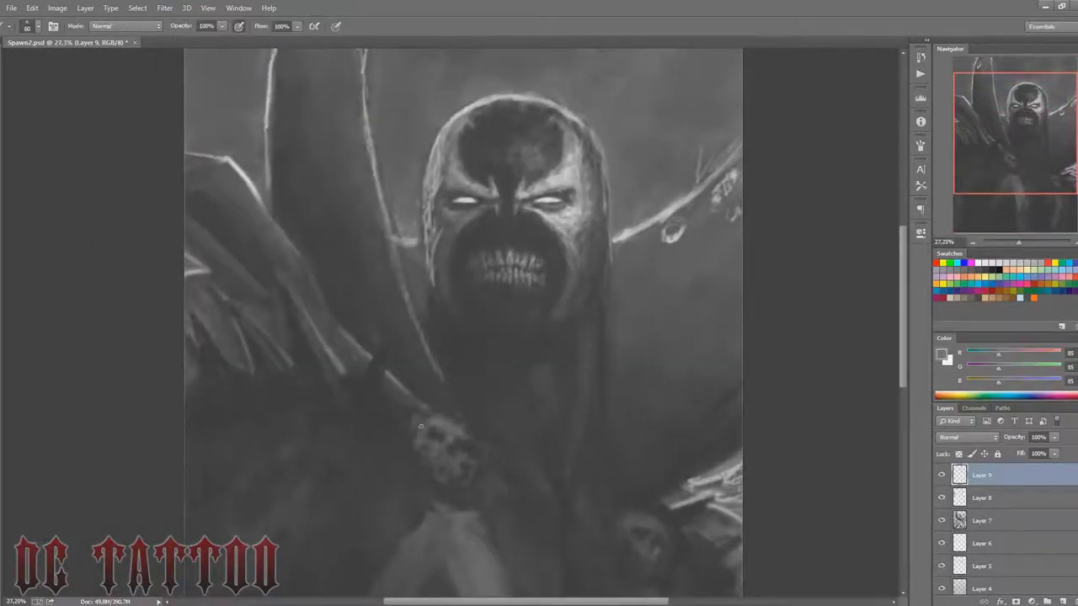
{"action": "left_click", "coordinate": [425, 405], "text": "alt"}
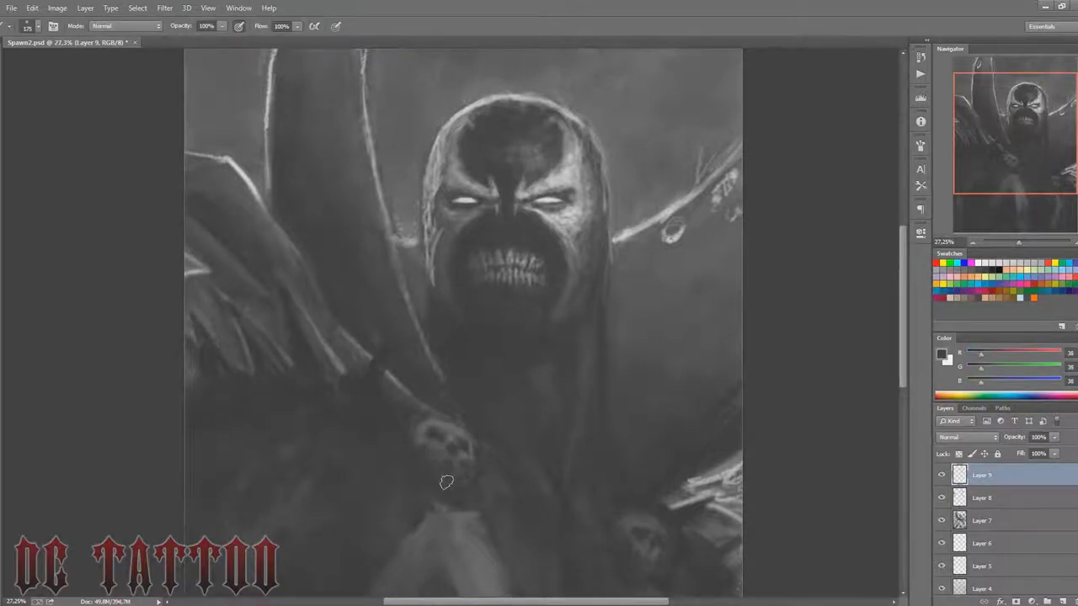
{"action": "left_click", "coordinate": [438, 431], "text": "alt"}
{"action": "key", "text": "bracketleft"}
{"action": "key", "text": "bracketleft"}
{"action": "key", "text": "bracketleft"}
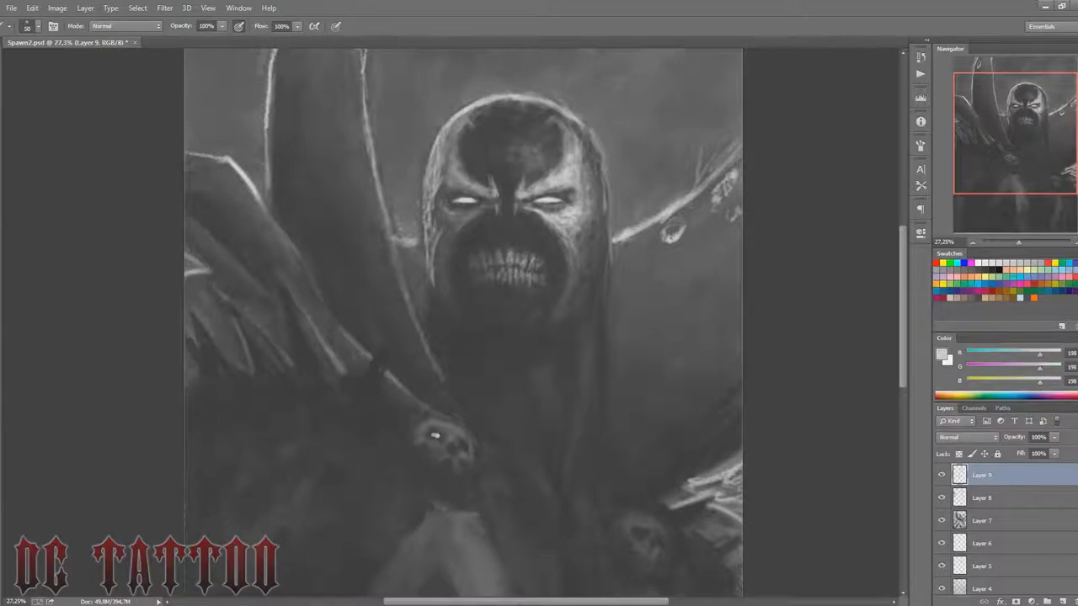
{"action": "left_click_drag", "start_coordinate": [980, 142], "coordinate": [980, 165]}
Step: Dab light eye highlights into both skulls, then zoom out to the whole painting
{"action": "left_click", "coordinate": [629, 411], "text": "alt"}
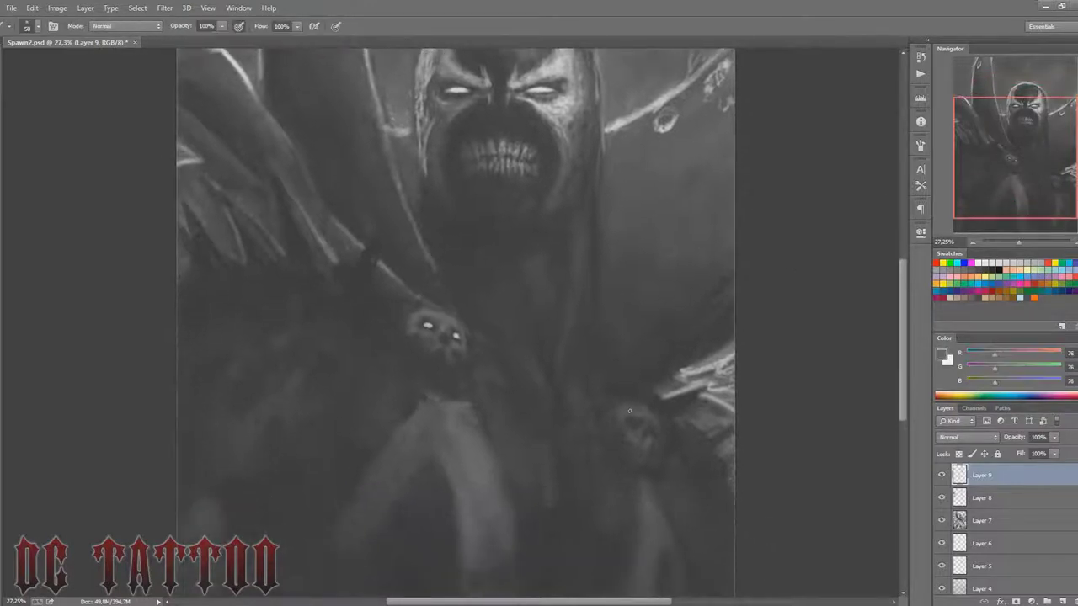
{"action": "left_click", "coordinate": [642, 441], "text": "alt"}
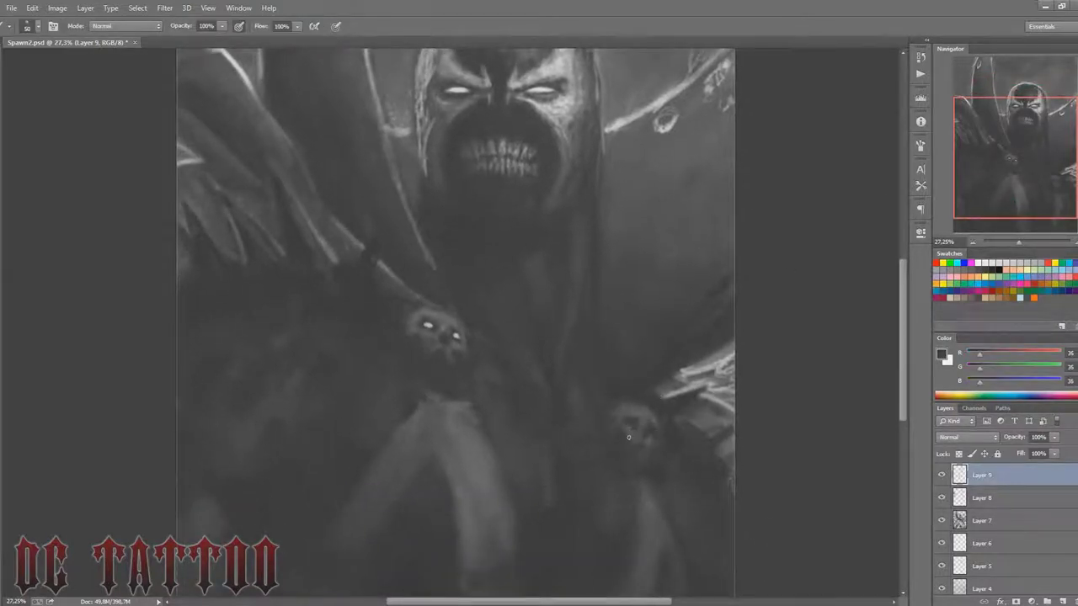
{"action": "left_click", "coordinate": [653, 420], "text": "alt"}
{"action": "left_click", "coordinate": [530, 101], "text": "alt"}
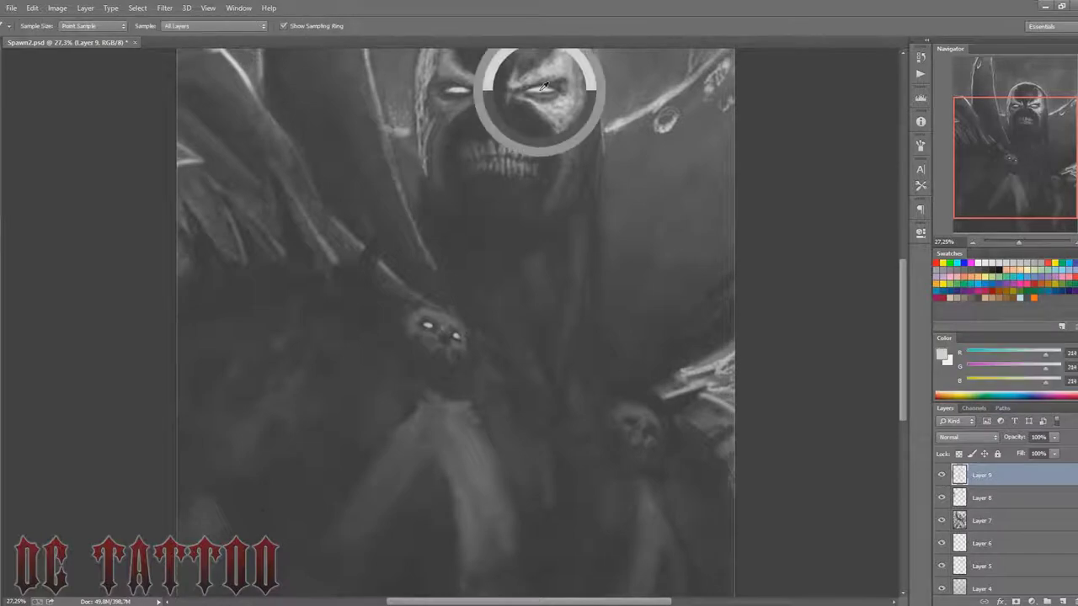
{"action": "left_click", "coordinate": [636, 453], "text": "alt"}
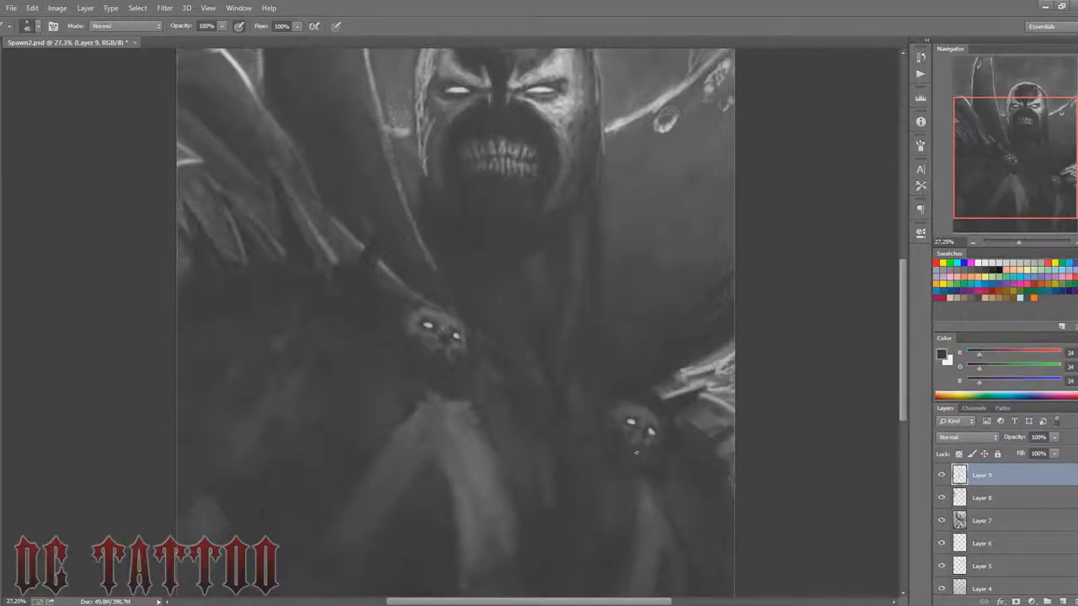
{"action": "key", "text": "bracketright"}
{"action": "key", "text": "bracketright"}
{"action": "key", "text": "bracketright"}
{"action": "left_click_drag", "start_coordinate": [1018, 242], "coordinate": [1015, 242]}
{"action": "key", "text": "bracketright"}
{"action": "key", "text": "bracketright"}
{"action": "key", "text": "bracketright"}
Step: Darken the right shoulder edge and paint over the chain with dark grey at size 200
{"action": "left_click", "coordinate": [450, 482], "text": "alt"}
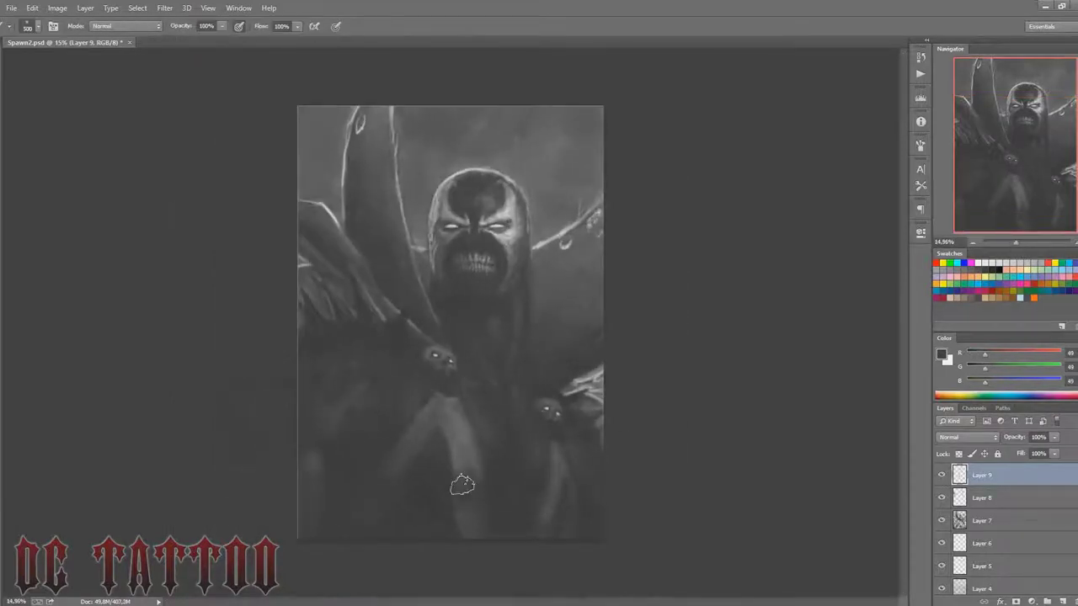
{"action": "key", "text": "bracketleft"}
{"action": "key", "text": "bracketleft"}
{"action": "key", "text": "bracketleft"}
{"action": "left_click", "coordinate": [479, 328], "text": "alt"}
{"action": "left_click", "coordinate": [472, 242], "text": "alt"}
{"action": "key", "text": "bracketleft"}
{"action": "key", "text": "bracketleft"}
{"action": "key", "text": "bracketleft"}
{"action": "left_click", "coordinate": [572, 305], "text": "alt"}
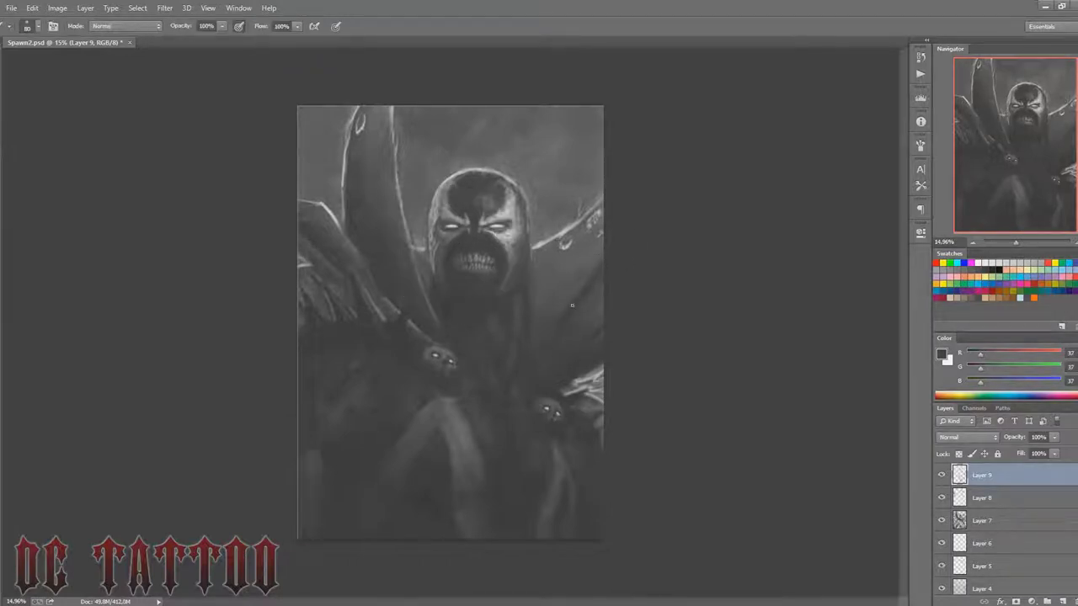
{"action": "key", "text": "bracketright"}
{"action": "key", "text": "bracketright"}
{"action": "left_click_drag", "start_coordinate": [595, 242], "coordinate": [619, 219]}
{"action": "mouse_move", "coordinate": [554, 275]}
{"action": "left_mouse_down"}
{"action": "mouse_move", "coordinate": [568, 236]}
{"action": "mouse_move", "coordinate": [596, 224]}
{"action": "mouse_move", "coordinate": [581, 250]}
{"action": "left_mouse_up"}
Step: Add small dark strokes near the shoulder chain at brush size 150
{"action": "key", "text": "bracketright"}
{"action": "key", "text": "bracketright"}
{"action": "key", "text": "bracketright"}
{"action": "left_click", "coordinate": [573, 236], "text": "alt"}
{"action": "left_click", "coordinate": [498, 223], "text": "alt"}
{"action": "key", "text": "bracketleft"}
{"action": "key", "text": "bracketleft"}
{"action": "key", "text": "bracketleft"}
{"action": "key", "text": "bracketright"}
{"action": "key", "text": "bracketright"}
{"action": "key", "text": "bracketright"}
{"action": "left_click", "coordinate": [589, 236], "text": "alt"}
{"action": "left_click_drag", "start_coordinate": [598, 210], "coordinate": [581, 248]}
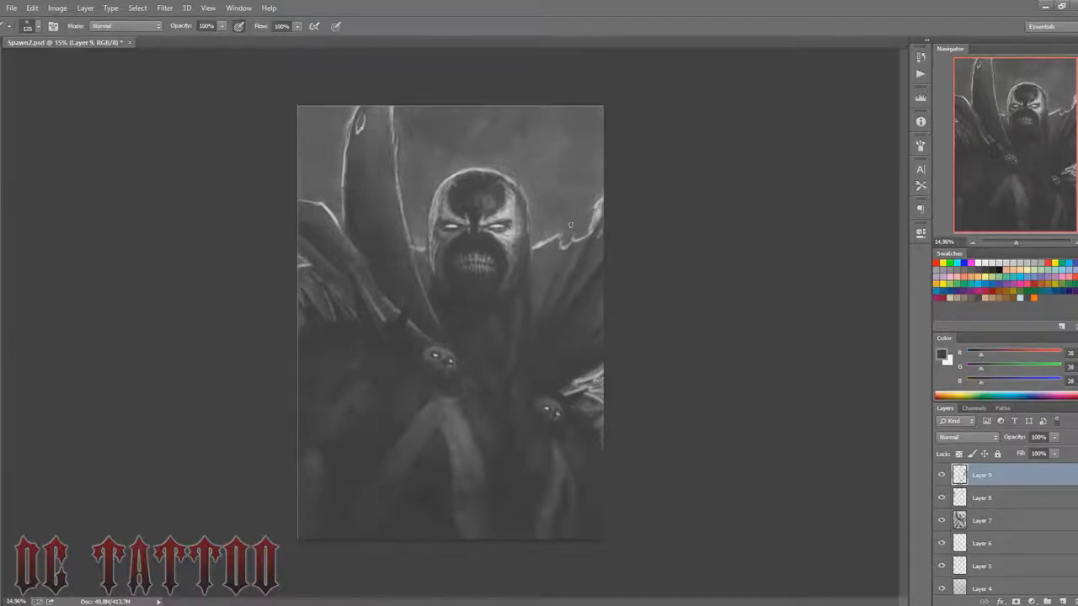
Step: Rework the cape shading with alternating lighter and darker sampled greys
{"action": "left_click", "coordinate": [570, 225], "text": "alt"}
{"action": "key", "text": "bracketleft"}
{"action": "key", "text": "bracketleft"}
{"action": "key", "text": "bracketleft"}
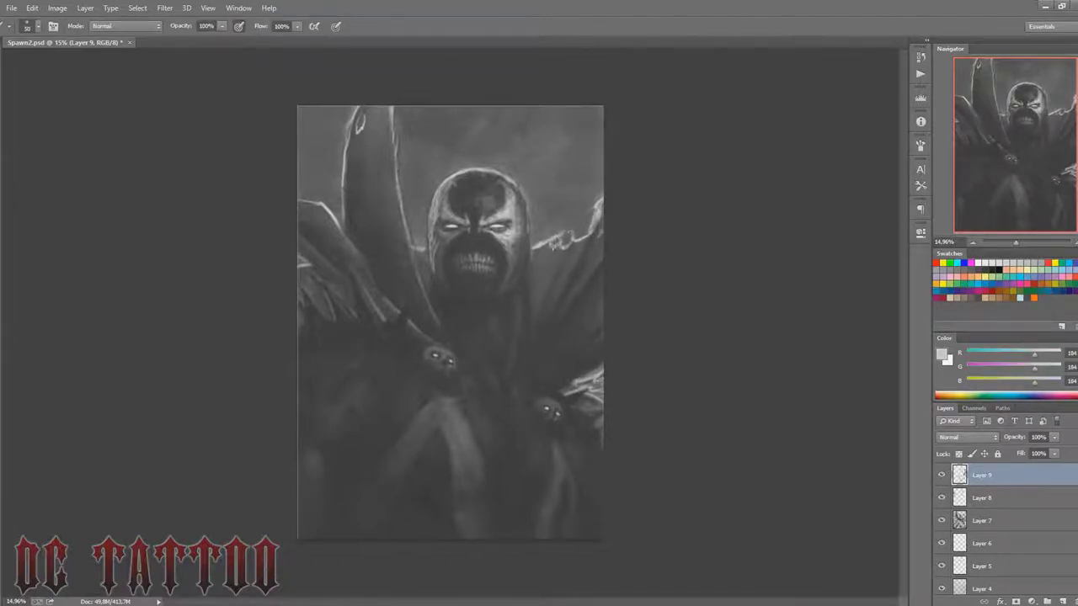
{"action": "left_click", "coordinate": [546, 263]}
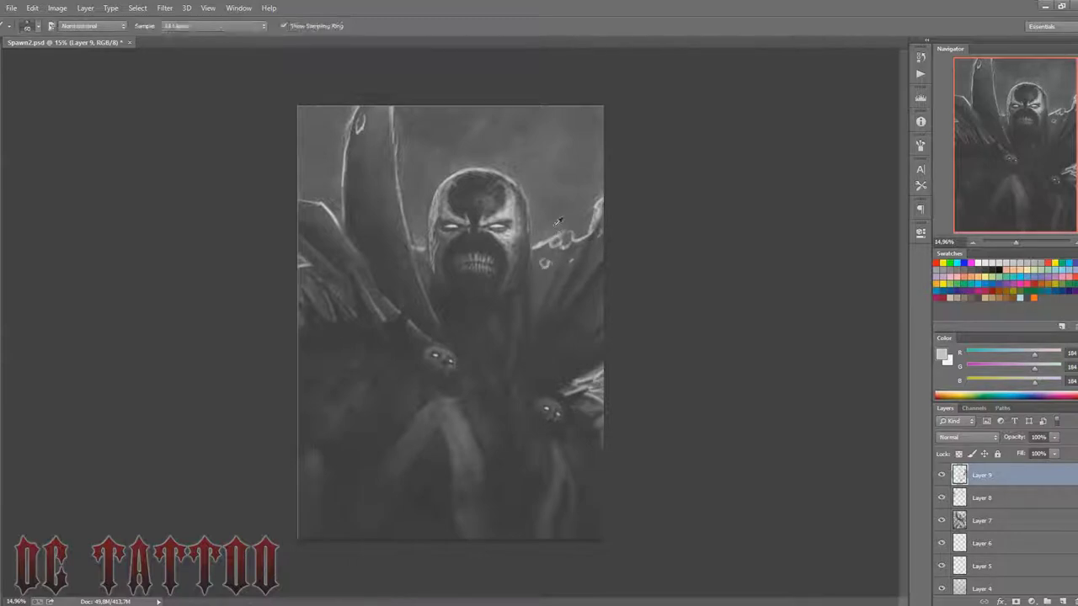
{"action": "left_click", "coordinate": [559, 318], "text": "alt"}
{"action": "left_click", "coordinate": [601, 369], "text": "alt"}
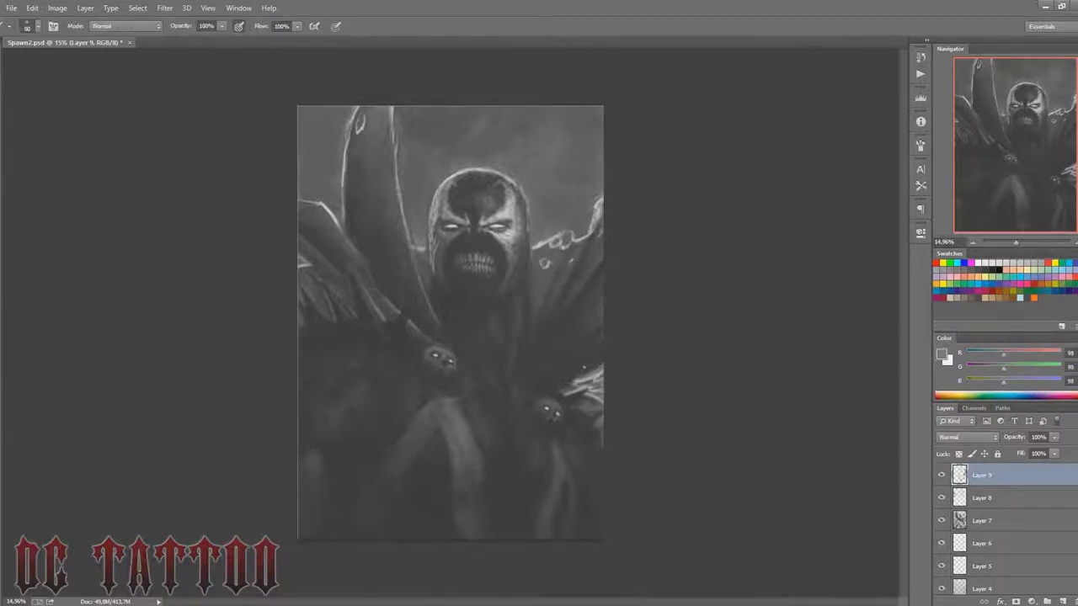
{"action": "key", "text": "bracketright"}
{"action": "key", "text": "bracketright"}
{"action": "key", "text": "bracketright"}
{"action": "key", "text": "bracketleft"}
{"action": "key", "text": "bracketleft"}
Step: Deepen cape shadows with darker greys using a smaller brush
{"action": "left_click", "coordinate": [429, 274], "text": "alt"}
{"action": "key", "text": "bracketleft"}
{"action": "left_click", "coordinate": [436, 297], "text": "alt"}
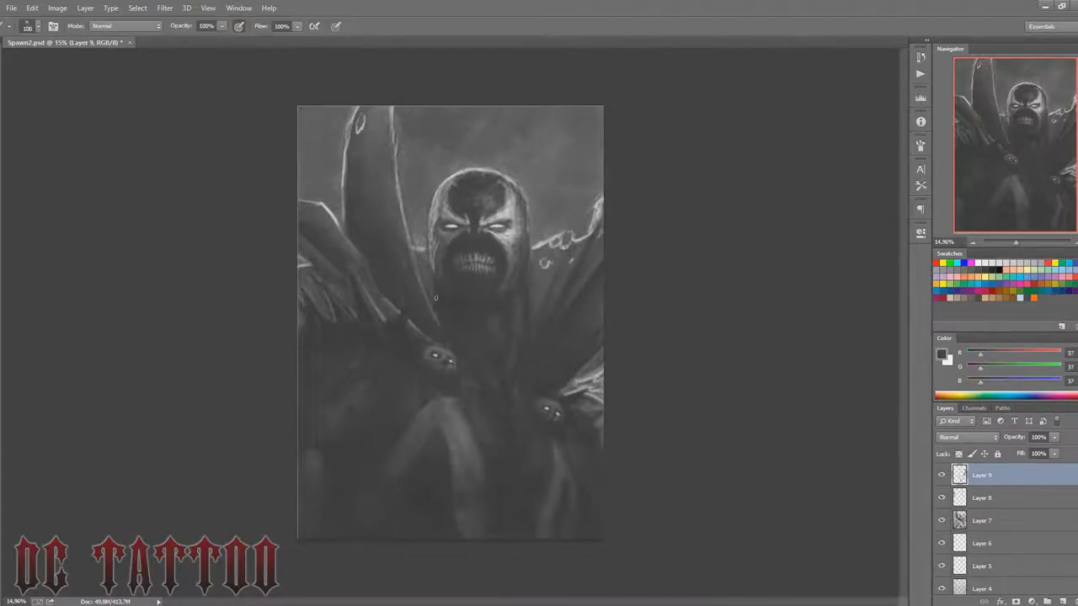
{"action": "key", "text": "bracketleft"}
{"action": "left_click", "coordinate": [521, 298], "text": "alt"}
{"action": "left_click", "coordinate": [534, 396], "text": "alt"}
Step: Paint a thin light stroke along the raised arm
{"action": "left_click", "coordinate": [392, 189], "text": "alt"}
{"action": "key", "text": "bracketleft"}
{"action": "key", "text": "bracketleft"}
{"action": "key", "text": "bracketleft"}
{"action": "left_click", "coordinate": [392, 135], "text": "alt"}
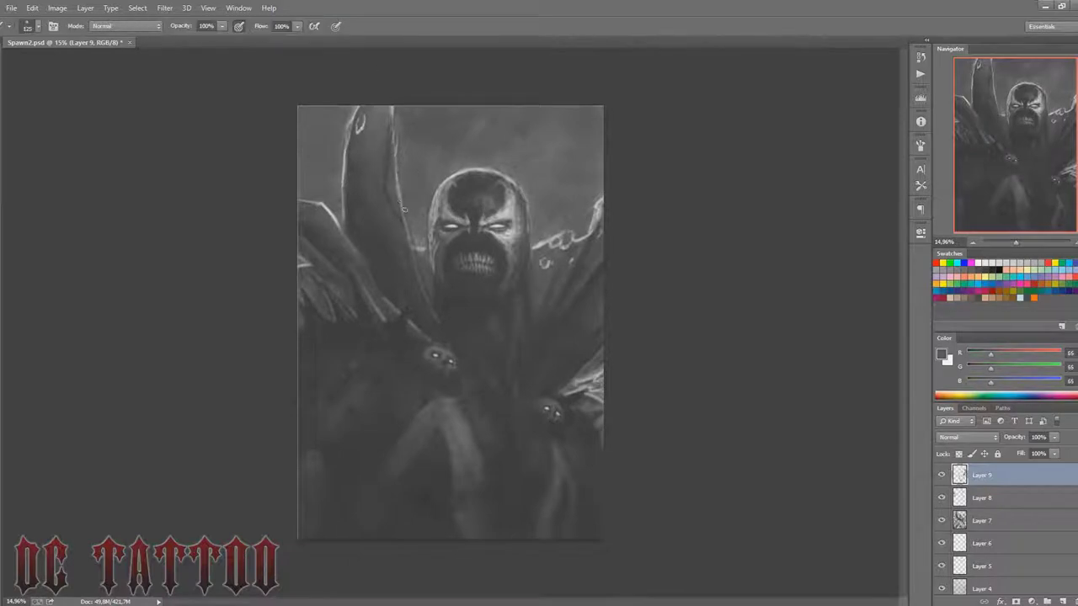
{"action": "key", "text": "bracketright"}
{"action": "key", "text": "bracketright"}
{"action": "key", "text": "bracketright"}
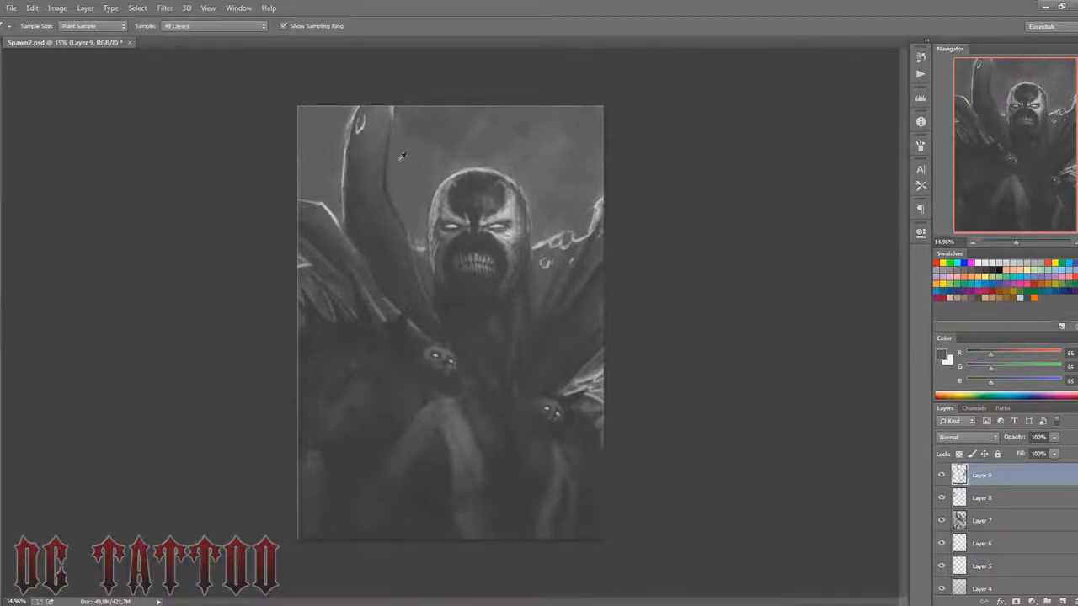
{"action": "left_click", "coordinate": [402, 158], "text": "alt"}
{"action": "key", "text": "bracketleft"}
{"action": "key", "text": "bracketleft"}
{"action": "key", "text": "bracketleft"}
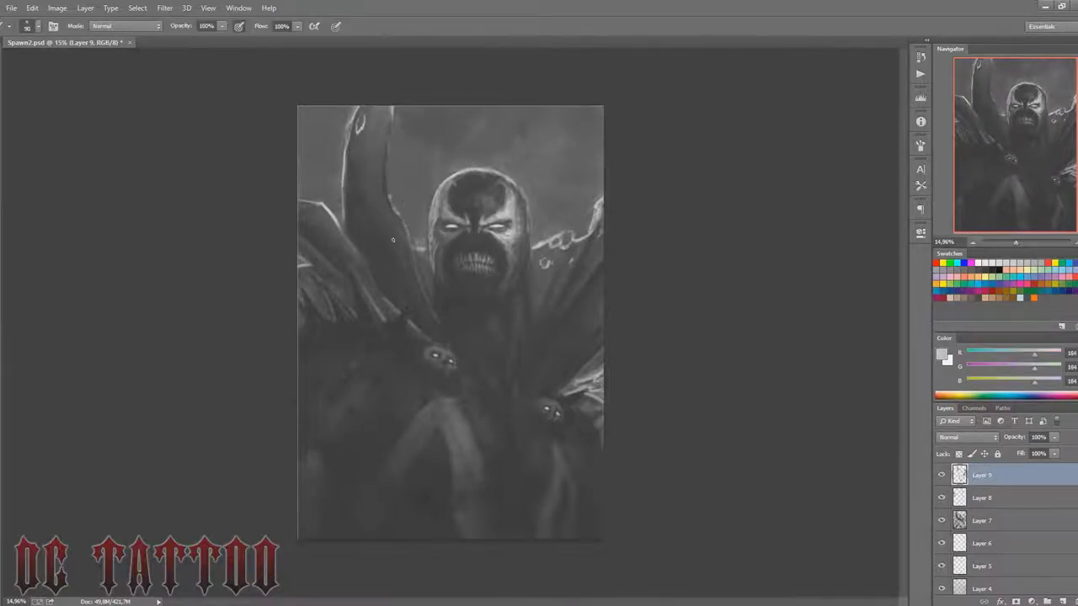
{"action": "left_click", "coordinate": [388, 193], "text": "alt"}
{"action": "key", "text": "bracketleft"}
{"action": "key", "text": "bracketleft"}
{"action": "key", "text": "bracketleft"}
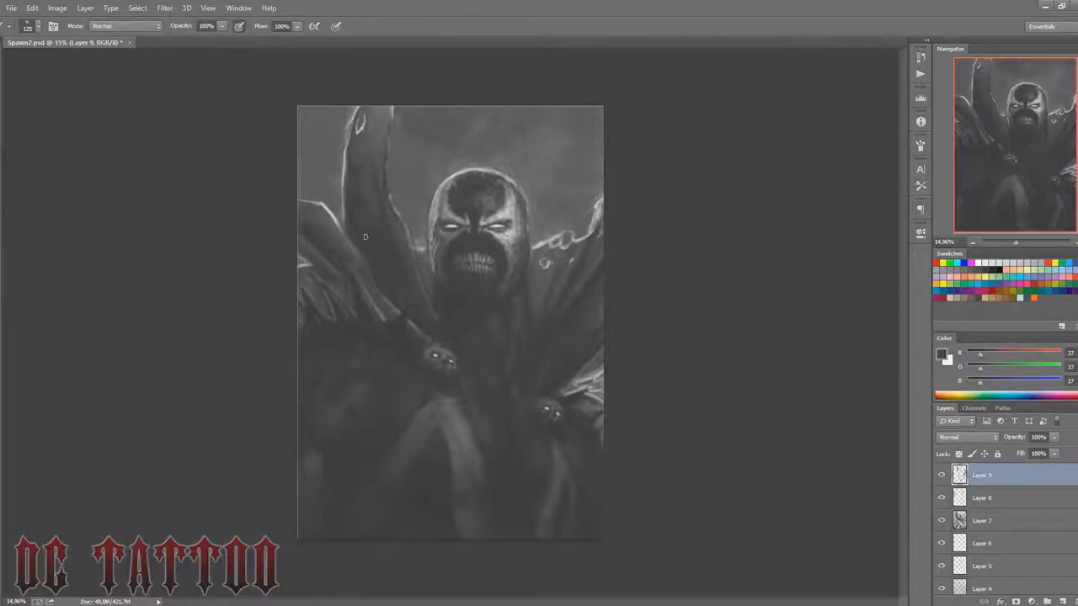
{"action": "left_click", "coordinate": [366, 172], "text": "alt"}
{"action": "mouse_move", "coordinate": [346, 142]}
{"action": "left_mouse_down"}
{"action": "mouse_move", "coordinate": [341, 203]}
{"action": "mouse_move", "coordinate": [352, 184]}
{"action": "left_mouse_up"}
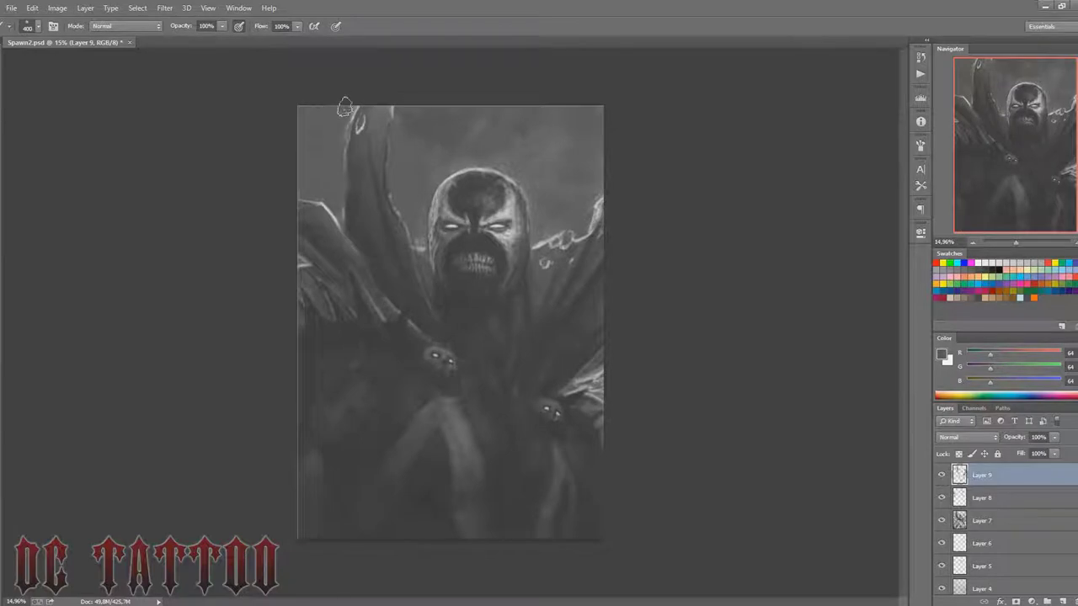
Step: Add fine dark details and light highlights to the arm with a fine-tip brush
{"action": "key", "text": "bracketright"}
{"action": "key", "text": "bracketright"}
{"action": "key", "text": "bracketright"}
{"action": "key", "text": "bracketleft"}
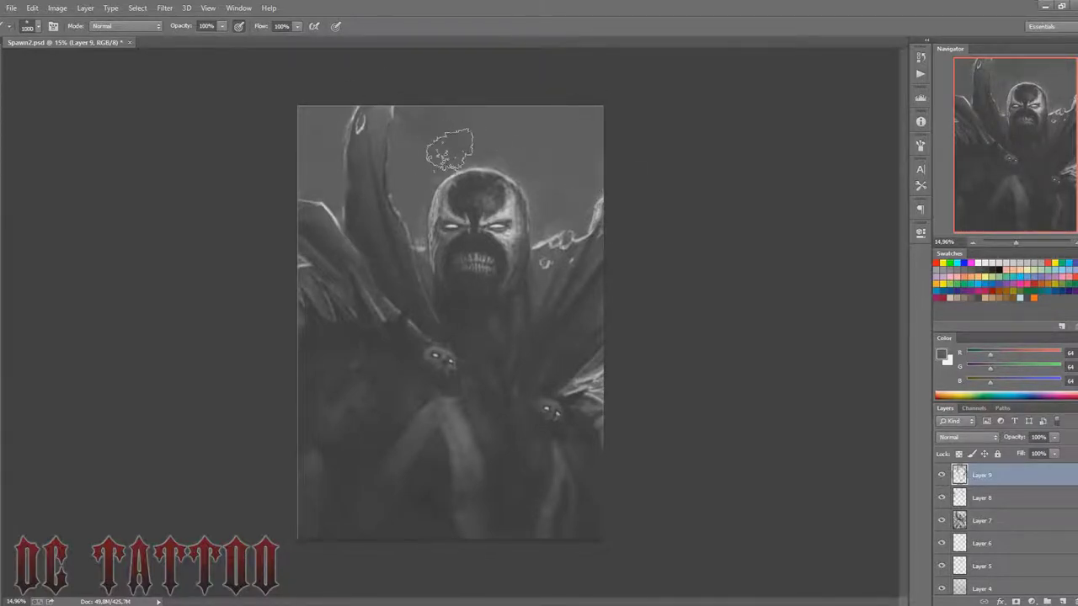
{"action": "key", "text": "bracketleft"}
{"action": "key", "text": "bracketleft"}
{"action": "left_click", "coordinate": [355, 178], "text": "alt"}
{"action": "key", "text": "bracketleft"}
{"action": "key", "text": "bracketleft"}
{"action": "key", "text": "bracketleft"}
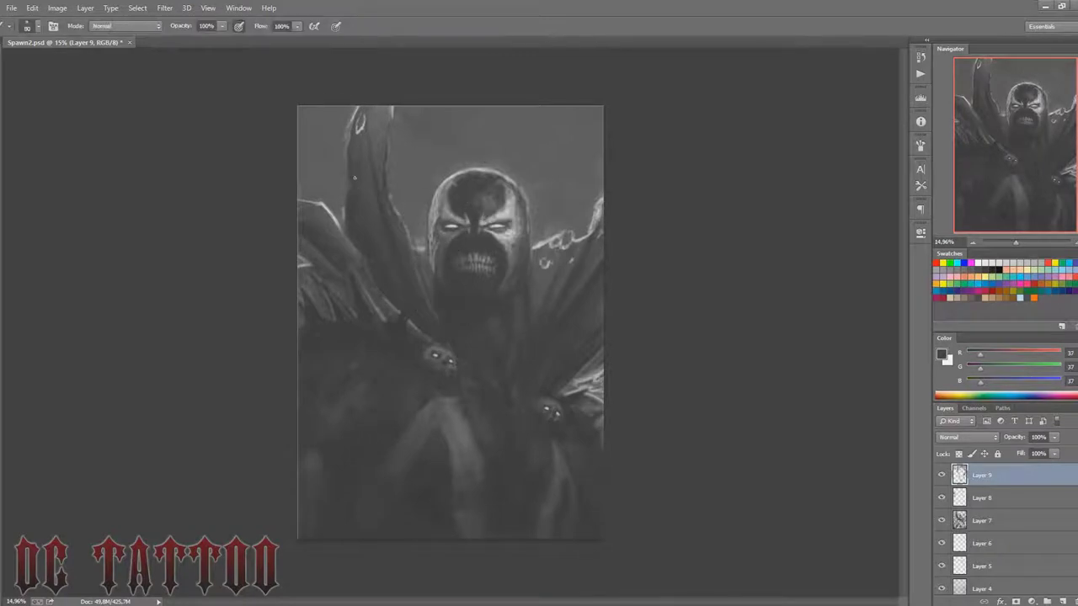
{"action": "left_click", "coordinate": [348, 152], "text": "alt"}
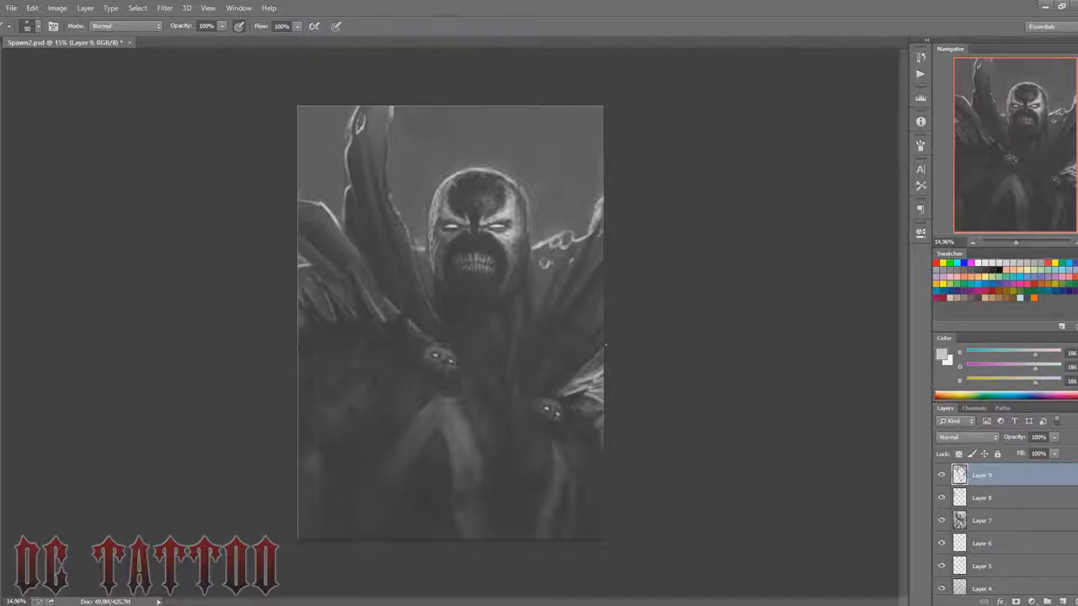
Step: Shade the cape's shadow areas with near-black and darker greys
{"action": "left_click", "coordinate": [438, 178], "text": "alt"}
{"action": "key", "text": "bracketright"}
{"action": "key", "text": "bracketright"}
{"action": "key", "text": "bracketright"}
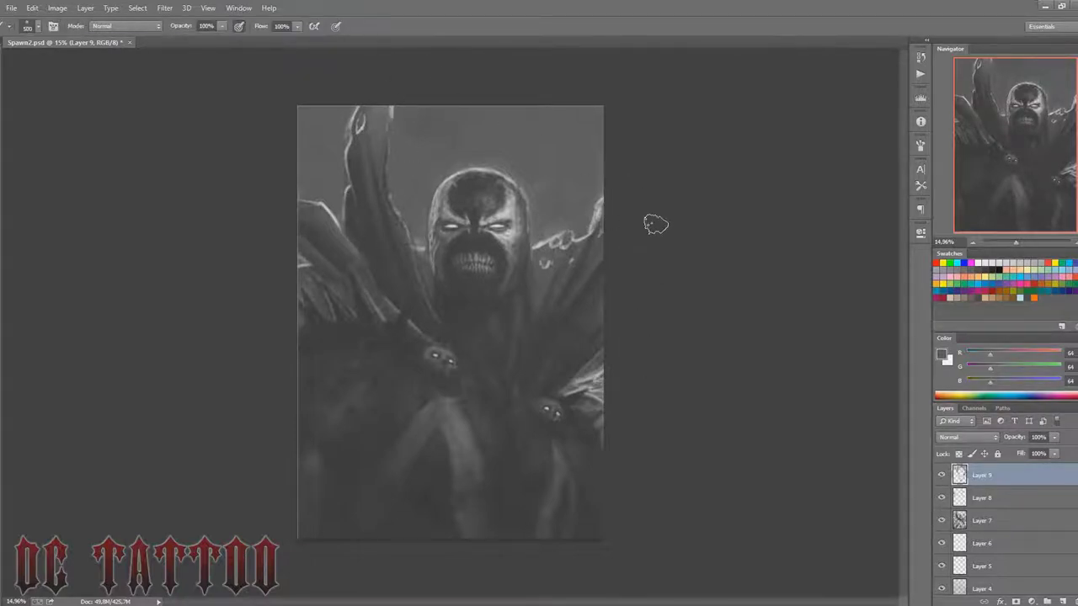
{"action": "left_click", "coordinate": [345, 472], "text": "alt"}
{"action": "key", "text": "bracketleft"}
{"action": "key", "text": "bracketleft"}
{"action": "key", "text": "bracketleft"}
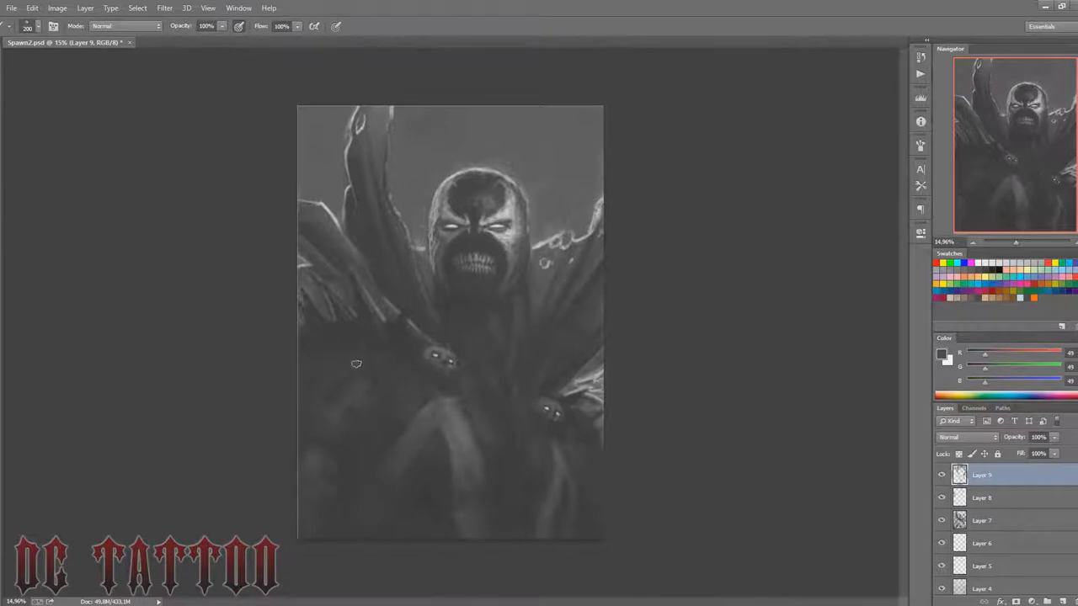
{"action": "left_click", "coordinate": [371, 300], "text": "alt"}
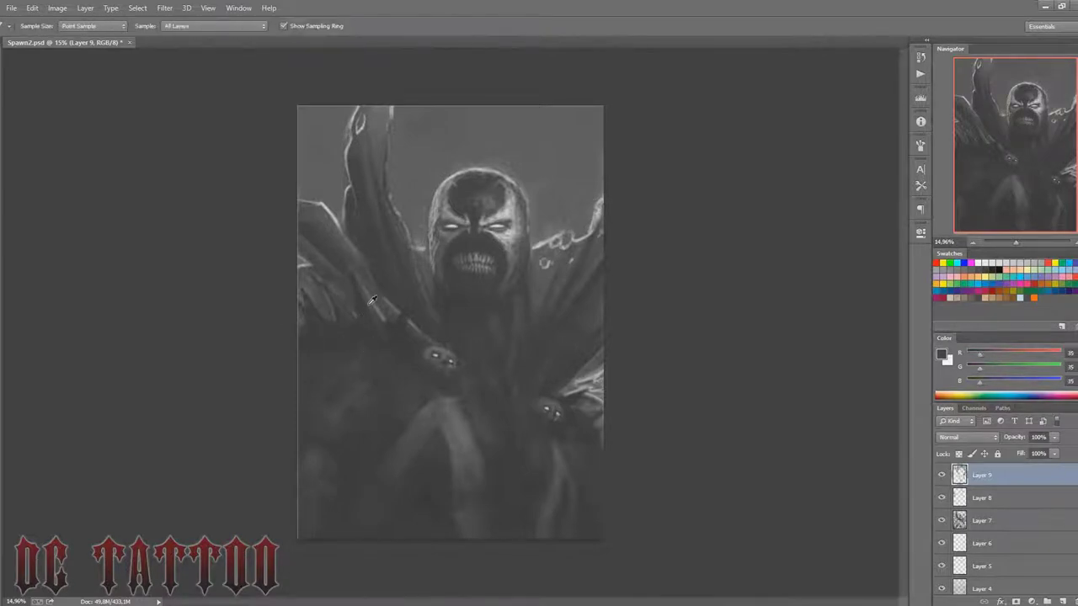
{"action": "left_click_drag", "start_coordinate": [371, 301], "coordinate": [293, 325]}
{"action": "key", "text": "bracketleft"}
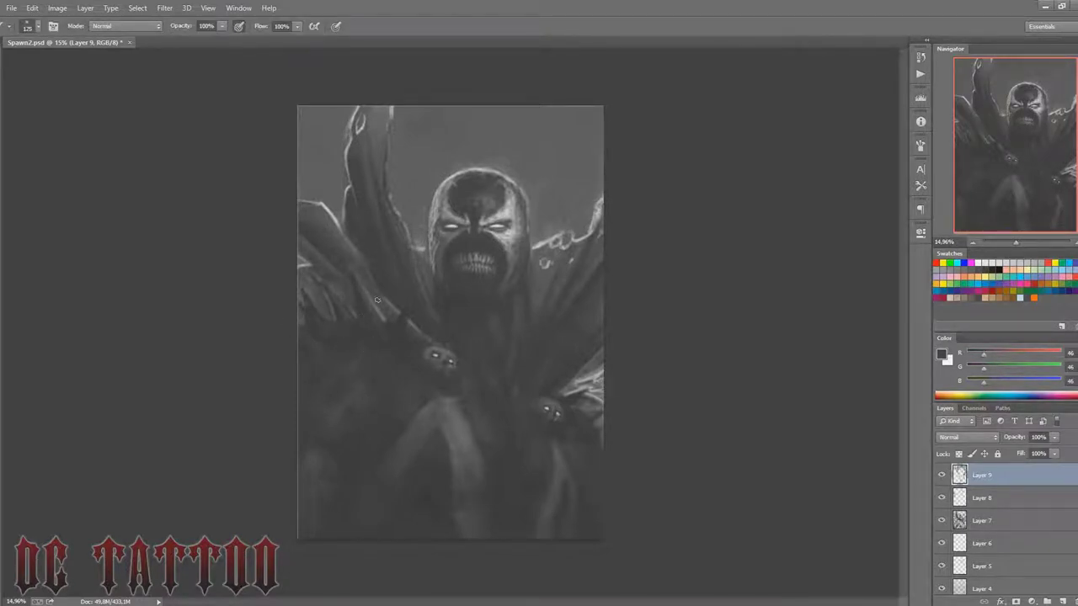
Step: Save Spawn2.psd and flip the canvas horizontally to check the painting
{"action": "key", "text": "ctrl+s"}
{"action": "key", "text": "ctrl+shift+h"}
{"action": "left_click", "coordinate": [582, 200], "text": "alt"}
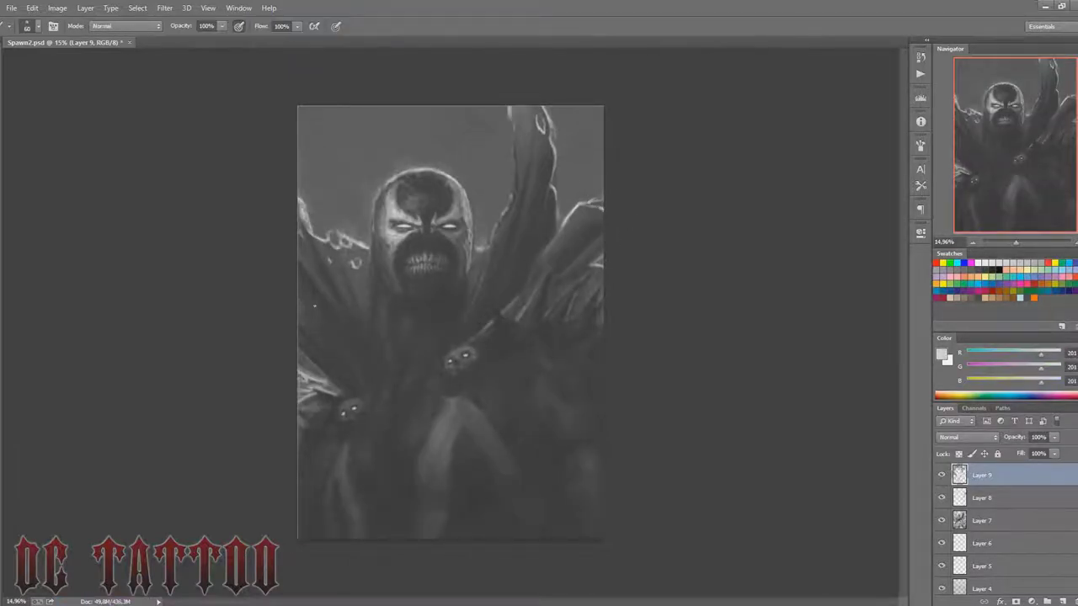
Step: Deepen shadows along the cape's left edge, in the cape folds and on the torso
{"action": "left_click", "coordinate": [303, 326], "text": "alt"}
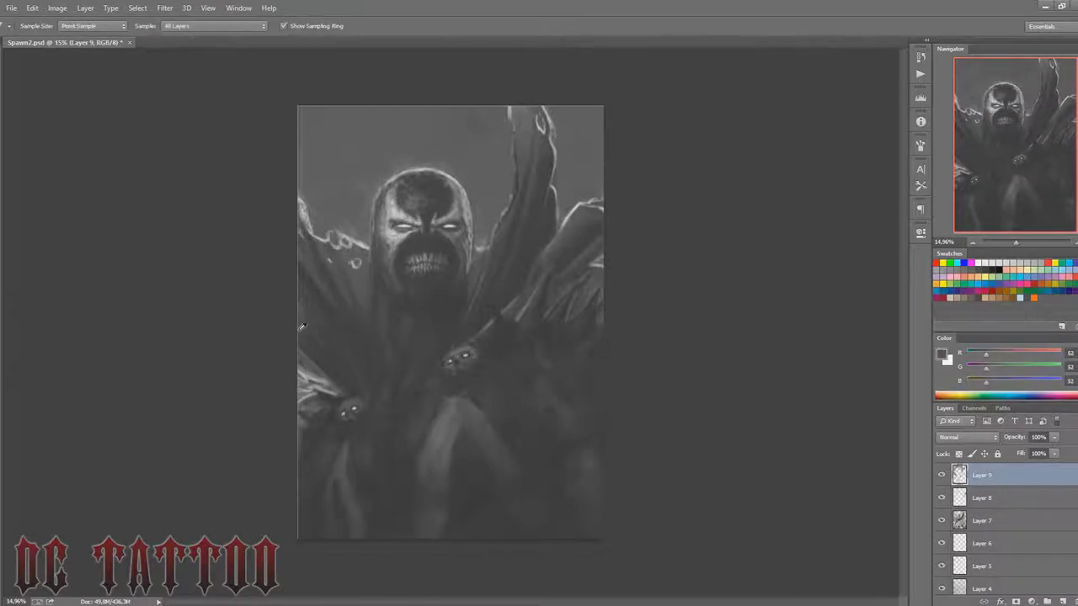
{"action": "left_click", "coordinate": [310, 217], "text": "alt"}
{"action": "key", "text": "bracketleft"}
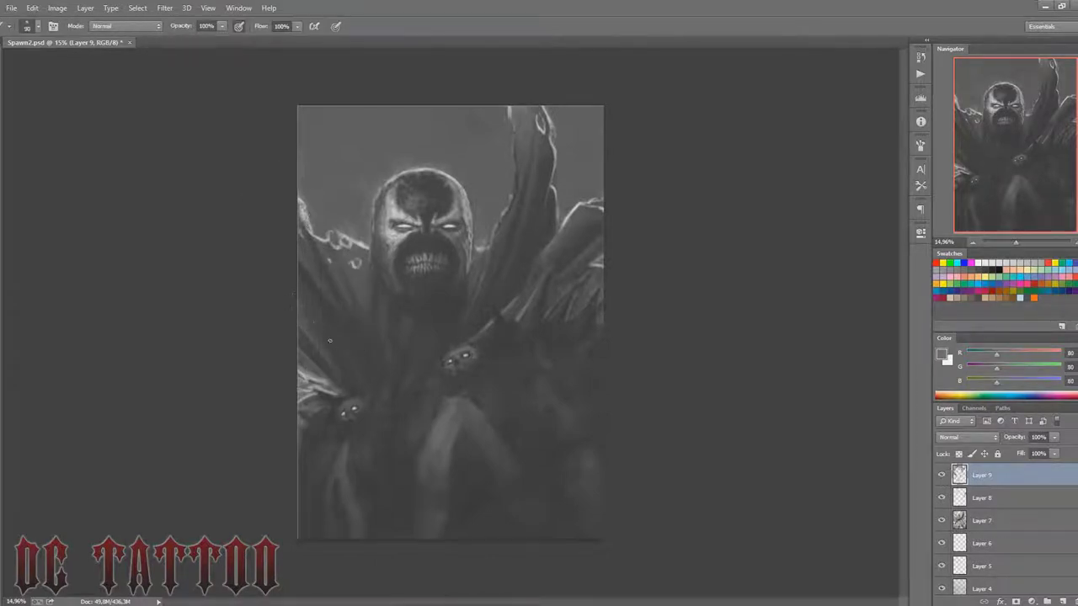
{"action": "left_click", "coordinate": [298, 353], "text": "alt"}
{"action": "left_click", "coordinate": [600, 225], "text": "alt"}
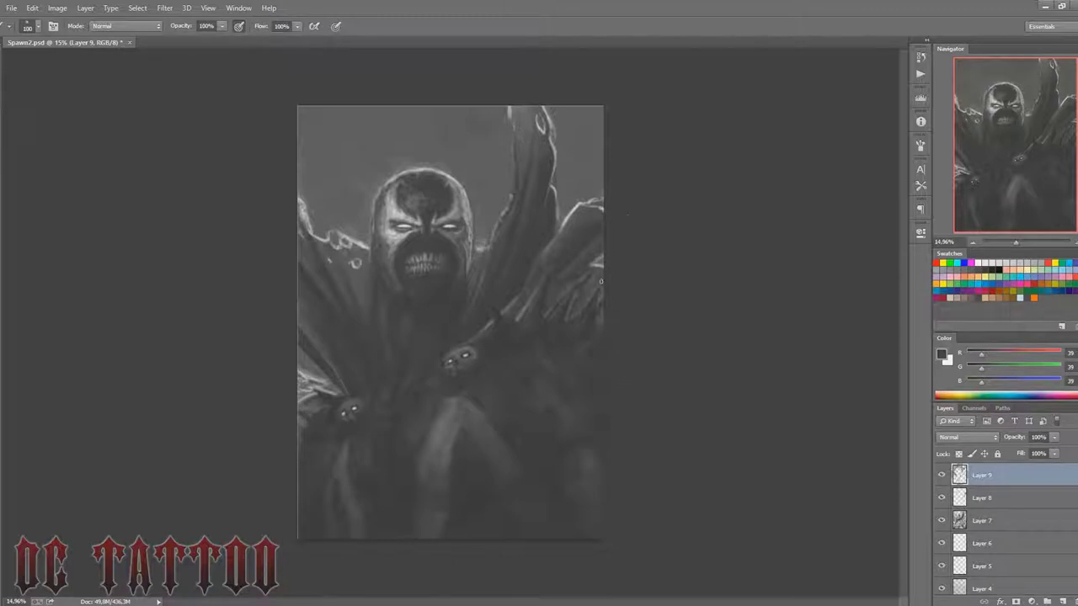
{"action": "key", "text": "bracketleft"}
{"action": "left_click", "coordinate": [423, 443], "text": "alt"}
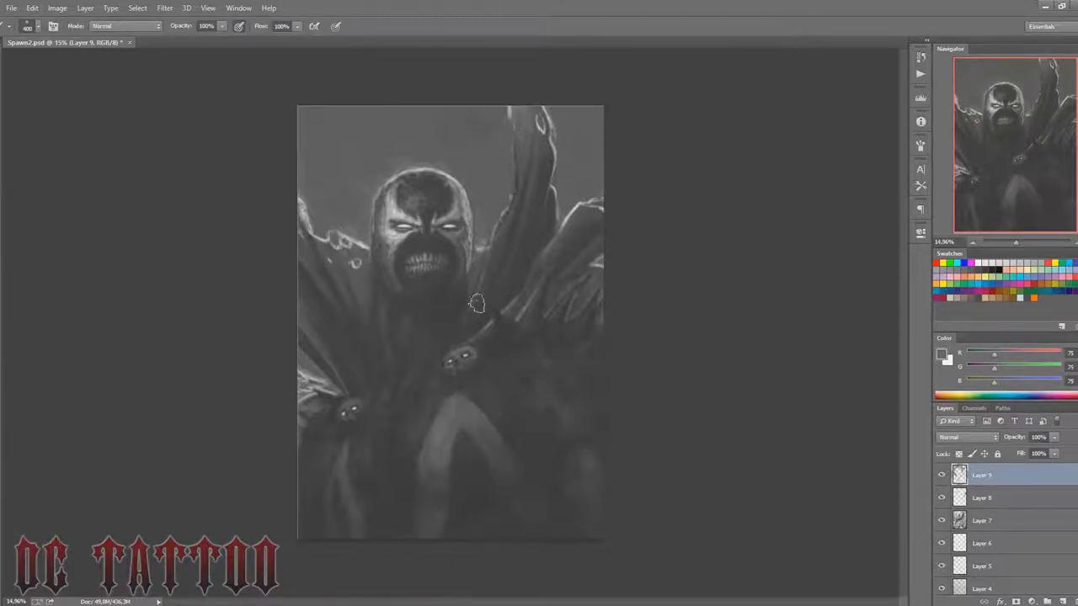
{"action": "left_click", "coordinate": [422, 388], "text": "alt"}
Step: Create Layer 10 above Layer 9 and sample a lighter grey to paint with
{"action": "key", "text": "ctrl+shift+n"}
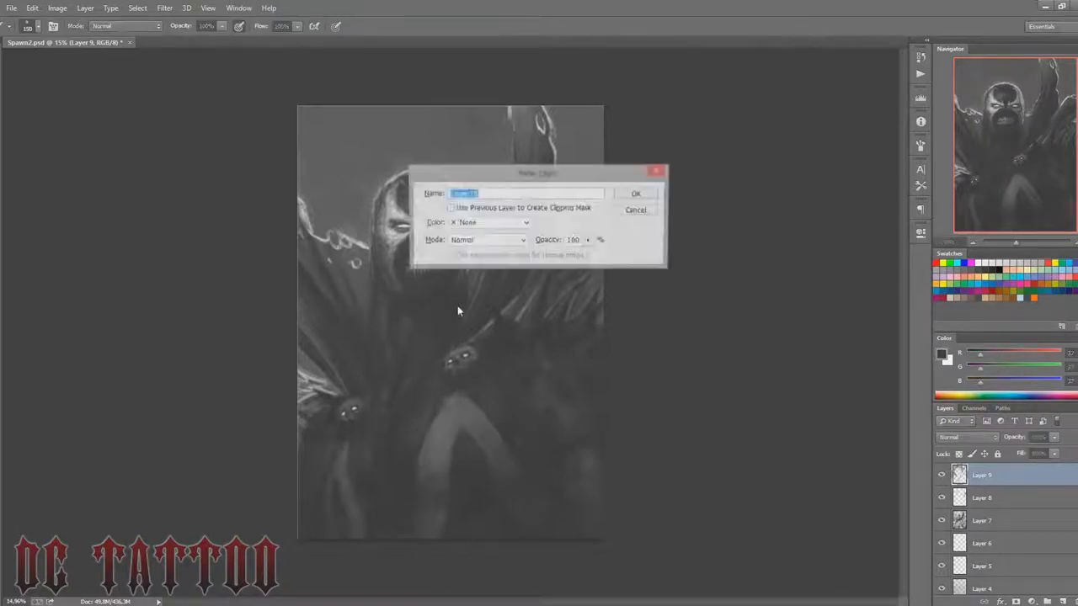
{"action": "key", "text": "Return"}
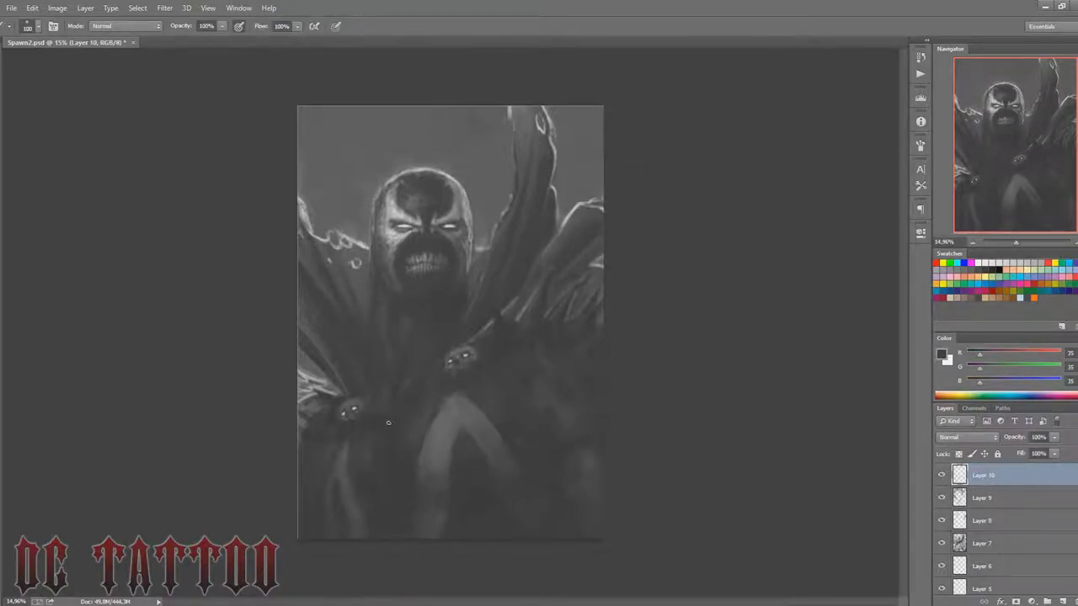
{"action": "left_click", "coordinate": [393, 414], "text": "alt"}
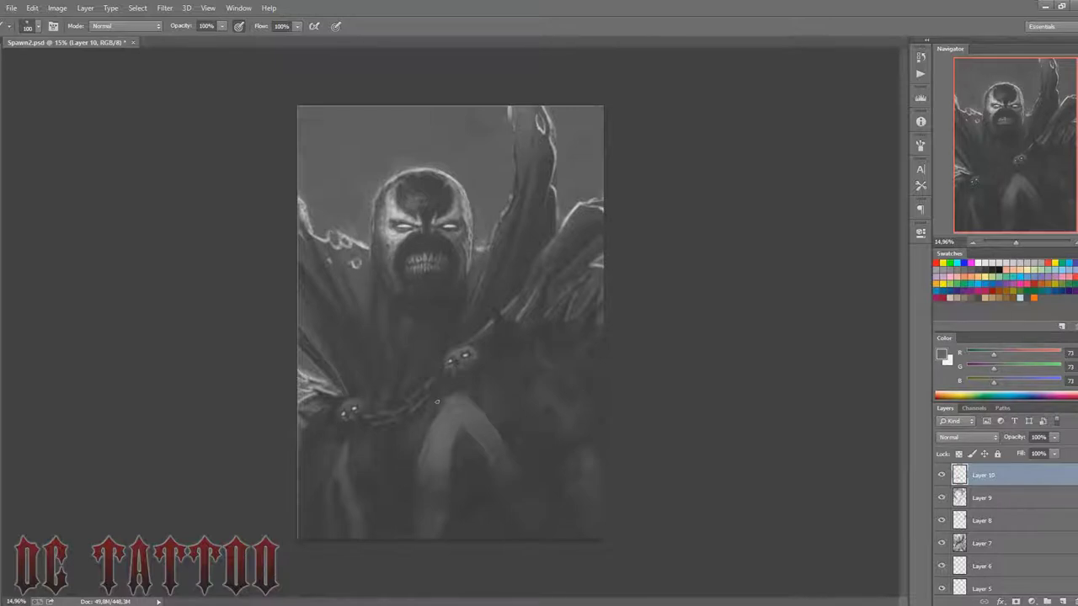
Step: Sample dark, light and mid greys from the mask, mouth and chest, resizing the brush
{"action": "left_click", "coordinate": [451, 308], "text": "alt"}
{"action": "left_click", "coordinate": [389, 251], "text": "alt"}
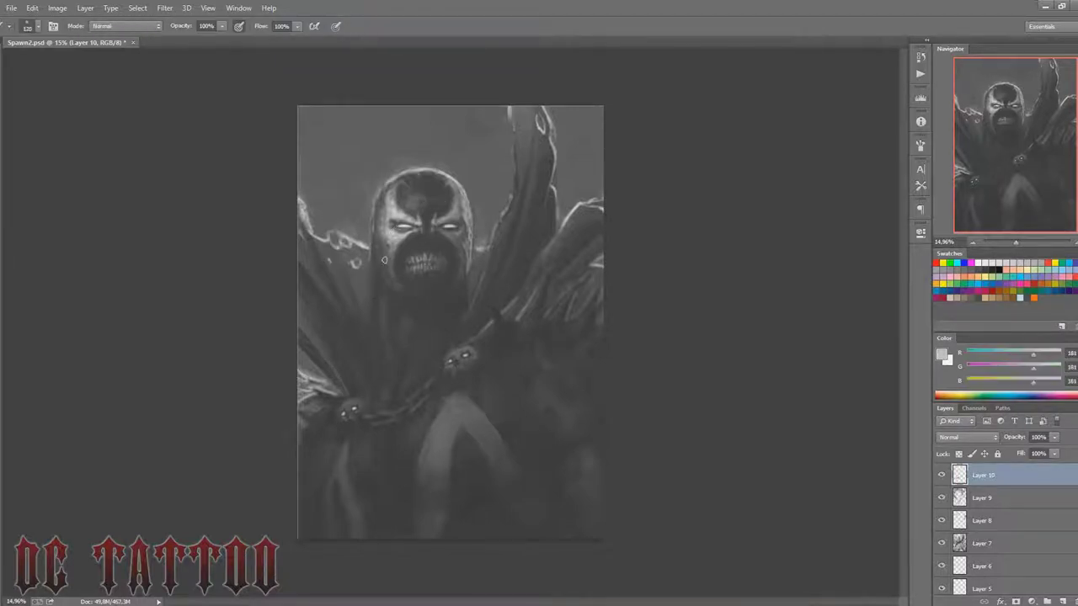
{"action": "key", "text": "bracketleft"}
{"action": "key", "text": "bracketleft"}
{"action": "key", "text": "bracketleft"}
{"action": "key", "text": "bracketleft"}
{"action": "key", "text": "bracketleft"}
{"action": "left_click", "coordinate": [417, 192], "text": "alt"}
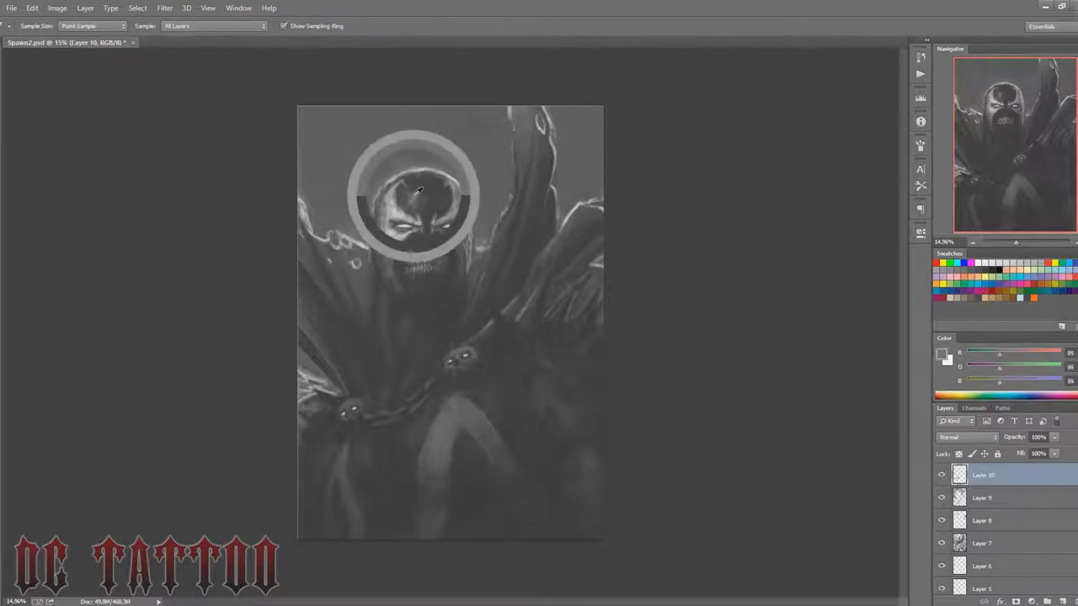
{"action": "left_click_drag", "start_coordinate": [417, 192], "coordinate": [430, 215]}
{"action": "key", "text": "bracketright"}
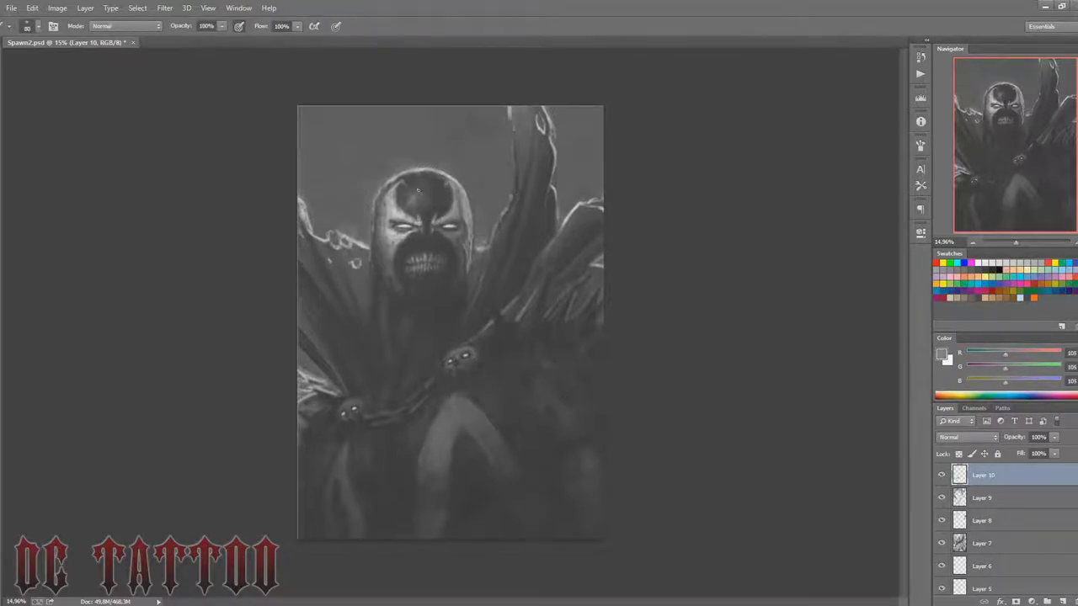
{"action": "left_click", "coordinate": [405, 252], "text": "alt"}
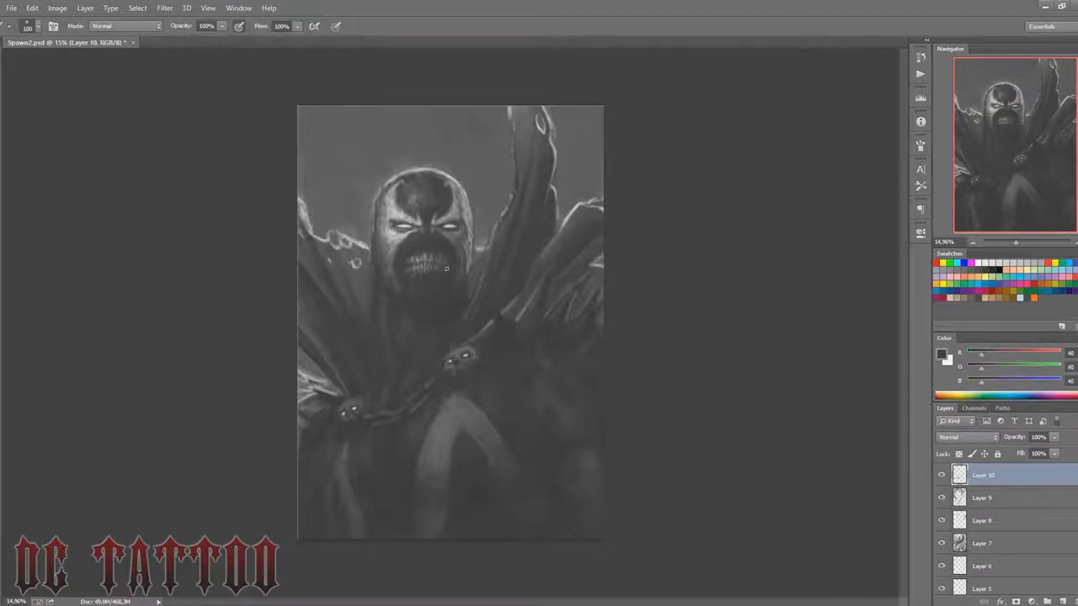
{"action": "key", "text": "bracketleft"}
{"action": "key", "text": "bracketleft"}
{"action": "left_click", "coordinate": [390, 285], "text": "alt"}
Step: Paint a light grey highlight on the chest strap and darken the torso with dark grey
{"action": "key", "text": "i"}
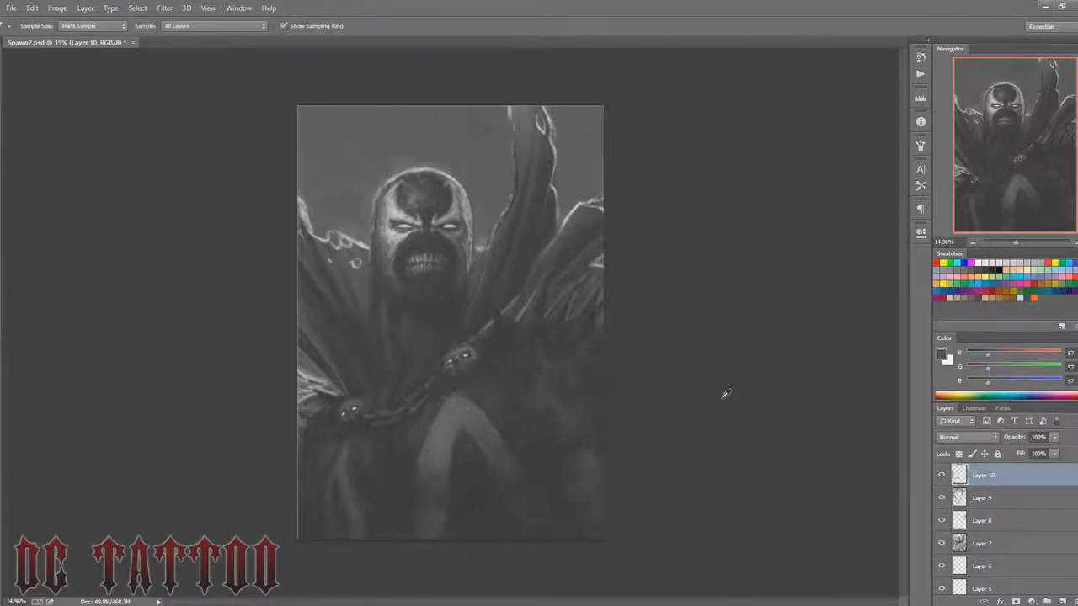
{"action": "left_click", "coordinate": [397, 207]}
{"action": "key", "text": "b"}
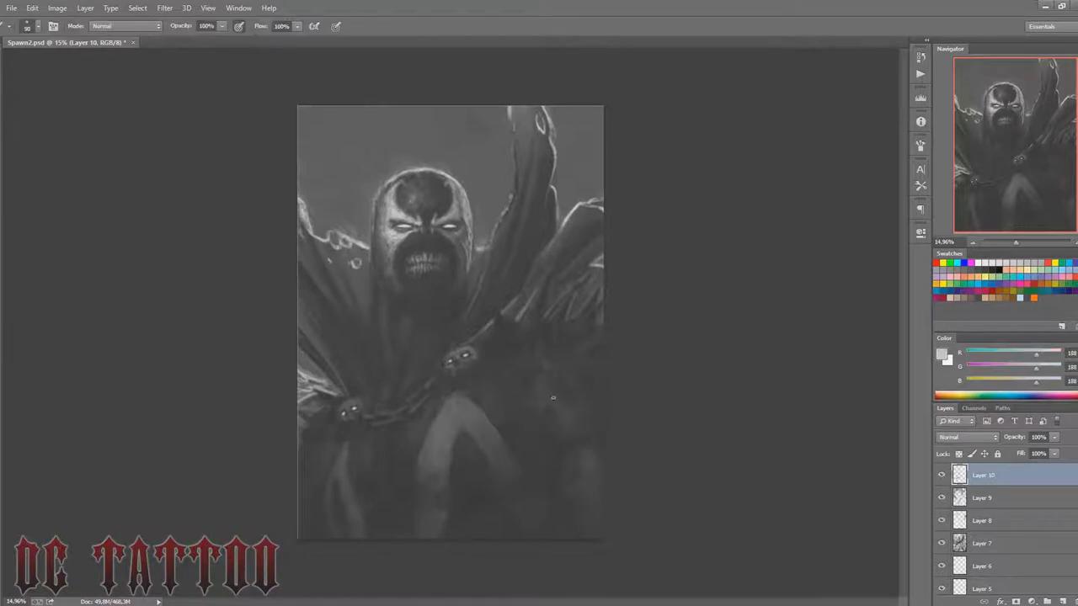
{"action": "left_click_drag", "start_coordinate": [525, 319], "coordinate": [524, 327]}
{"action": "key", "text": "bracketleft"}
{"action": "key", "text": "bracketleft"}
{"action": "key", "text": "bracketleft"}
{"action": "left_click", "coordinate": [560, 400], "text": "alt"}
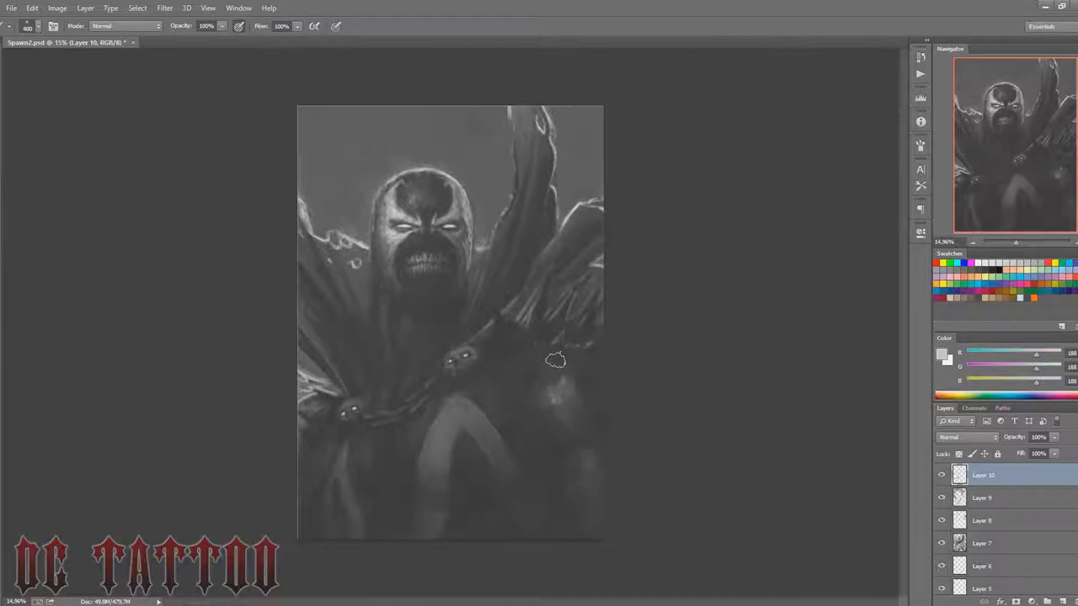
{"action": "left_click_drag", "start_coordinate": [566, 408], "coordinate": [563, 472]}
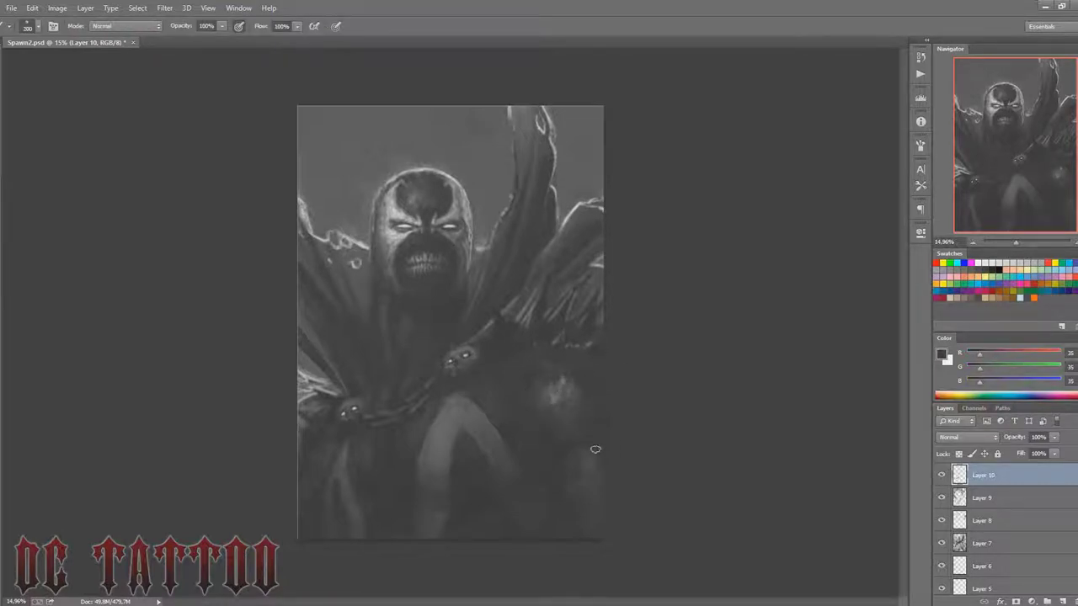
Step: Sample mid and darker greys from the lower body and enlarge the brush
{"action": "left_click", "coordinate": [443, 417], "text": "alt"}
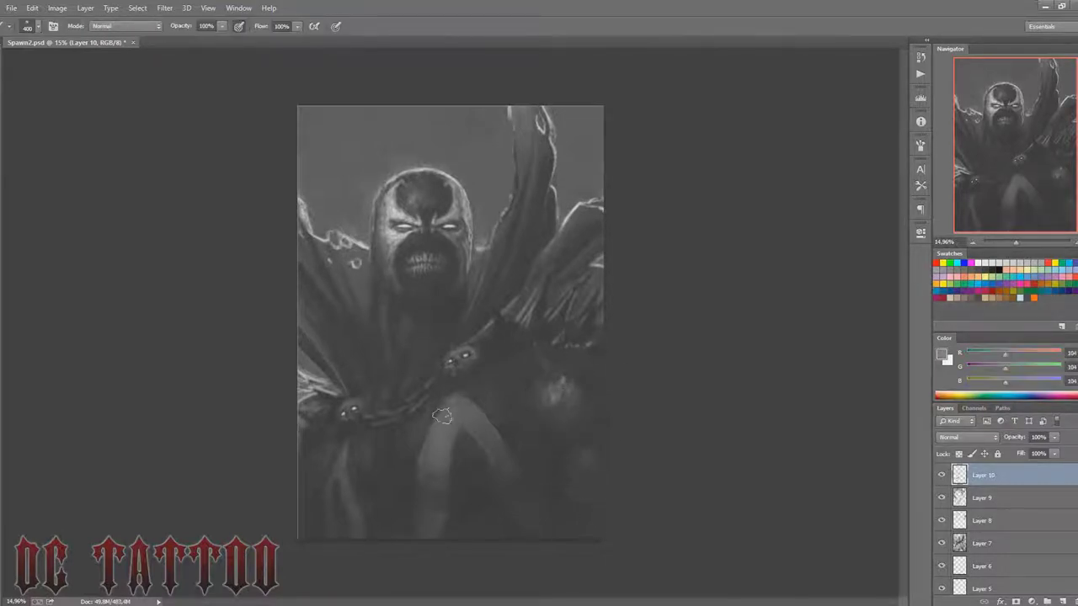
{"action": "key", "text": "bracketleft"}
{"action": "key", "text": "bracketleft"}
{"action": "key", "text": "bracketleft"}
{"action": "key", "text": "bracketleft"}
{"action": "key", "text": "bracketleft"}
{"action": "key", "text": "bracketleft"}
{"action": "key", "text": "bracketleft"}
{"action": "left_click", "coordinate": [342, 452], "text": "alt"}
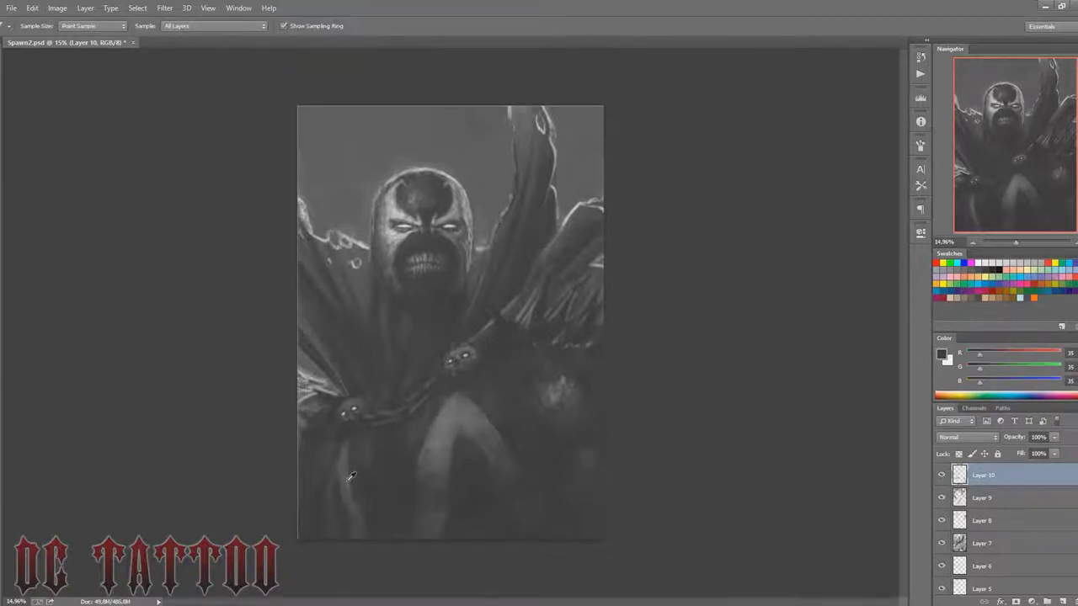
{"action": "key", "text": "bracketright"}
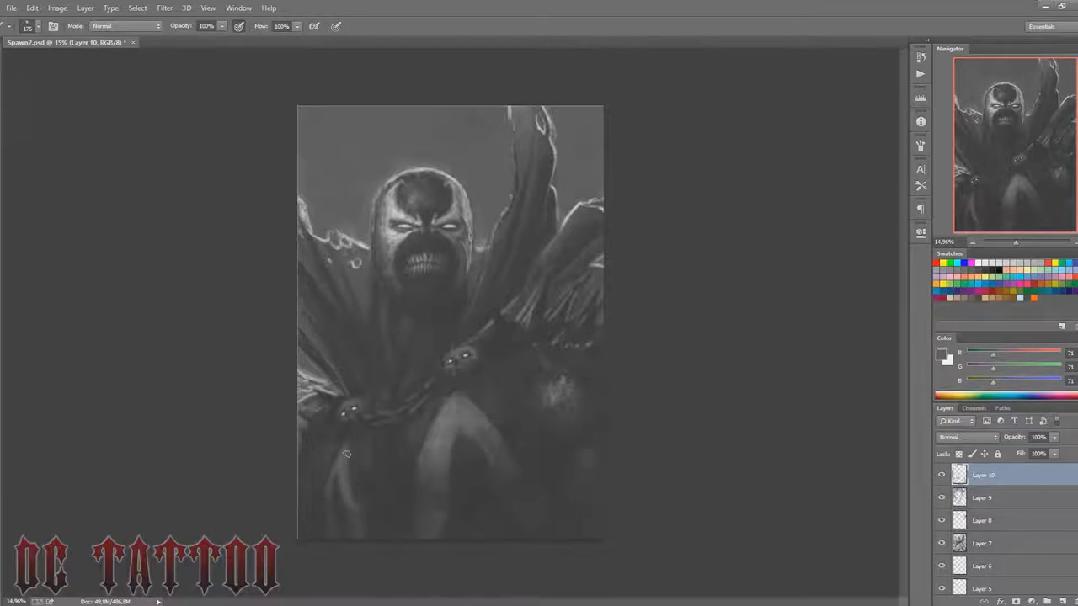
{"action": "key", "text": "bracketright"}
{"action": "key", "text": "bracketright"}
{"action": "key", "text": "bracketright"}
{"action": "key", "text": "bracketright"}
{"action": "key", "text": "bracketright"}
{"action": "key", "text": "bracketright"}
{"action": "key", "text": "bracketright"}
Step: Flip the canvas horizontally, save, and add a new Color-mode layer with a 500 soft brush
{"action": "key", "text": "h"}
{"action": "key", "text": "ctrl+s"}
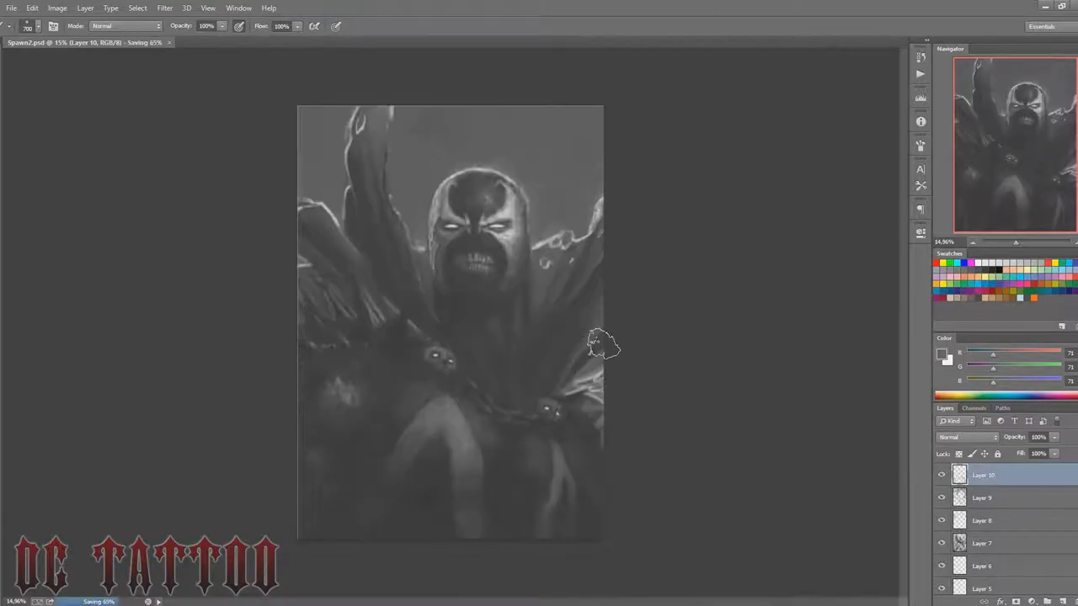
{"action": "key", "text": "ctrl+shift+n"}
{"action": "key", "text": "Return"}
{"action": "right_click", "coordinate": [646, 212]}
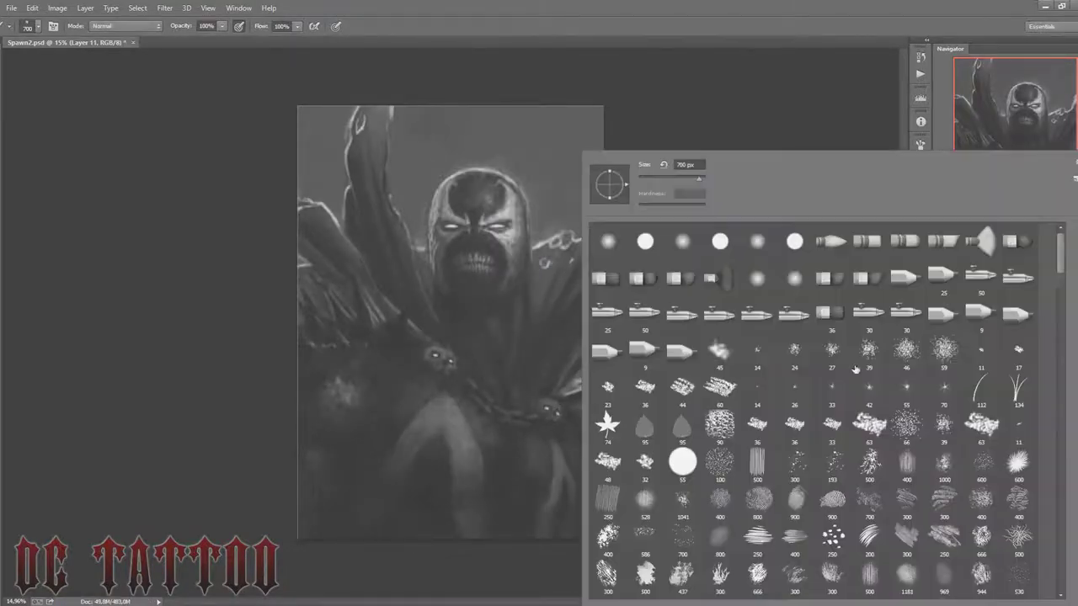
{"action": "scroll", "coordinate": [855, 371], "scroll_direction": "down", "scroll_amount": 5}
{"action": "double_click", "coordinate": [855, 371]}
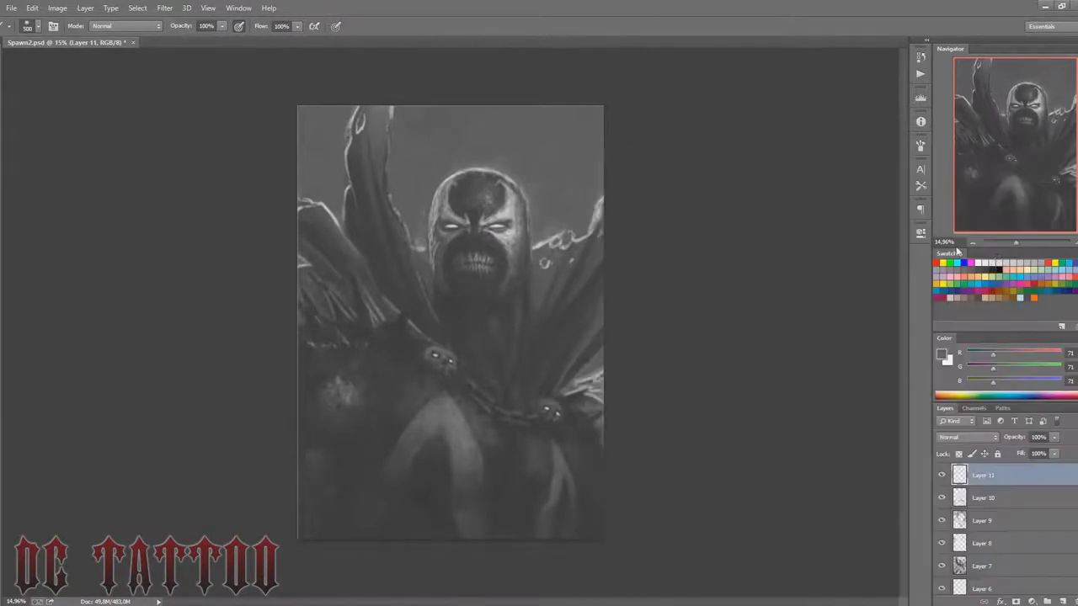
{"action": "left_click", "coordinate": [942, 477]}
Step: Paint red over the right cape, shoulder and raised left cape
{"action": "left_click", "coordinate": [1052, 263]}
{"action": "key", "text": "bracketleft"}
{"action": "key", "text": "bracketleft"}
{"action": "key", "text": "bracketleft"}
{"action": "mouse_move", "coordinate": [548, 261]}
{"action": "left_mouse_down"}
{"action": "mouse_move", "coordinate": [579, 297]}
{"action": "mouse_move", "coordinate": [601, 417]}
{"action": "left_mouse_up"}
{"action": "left_click_drag", "start_coordinate": [545, 250], "coordinate": [547, 277]}
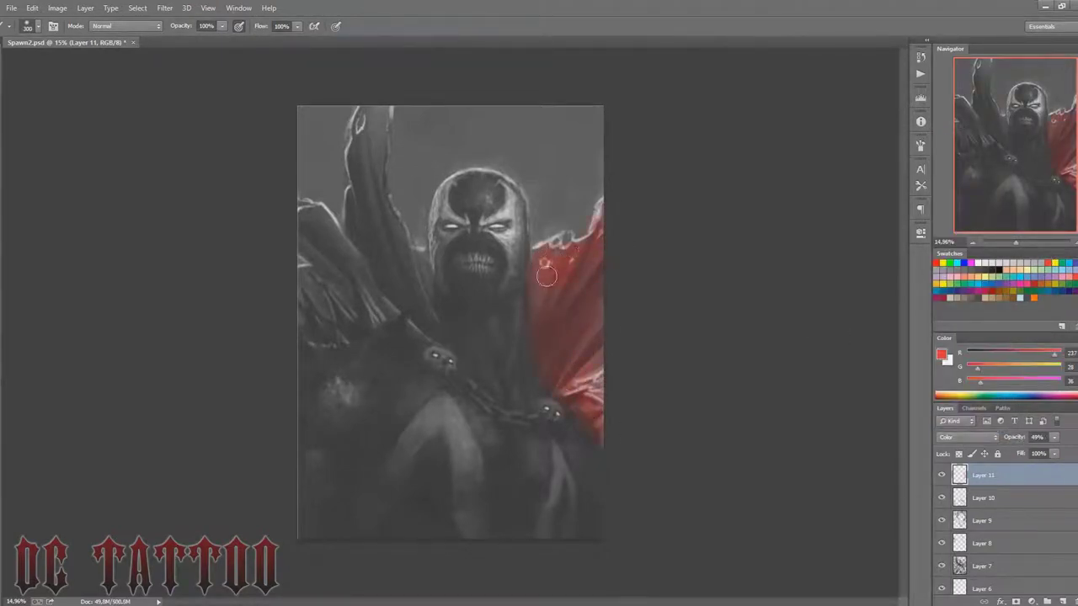
{"action": "key", "text": "bracketright"}
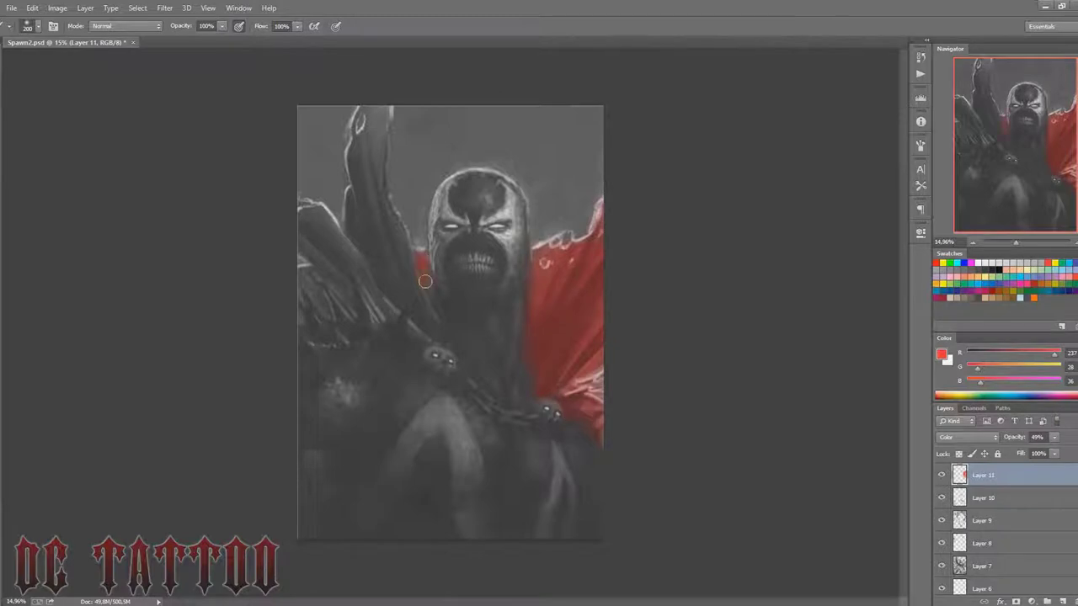
{"action": "key", "text": "bracketright"}
{"action": "key", "text": "bracketright"}
{"action": "key", "text": "bracketright"}
{"action": "left_click_drag", "start_coordinate": [367, 228], "coordinate": [371, 136]}
{"action": "key", "text": "bracketleft"}
{"action": "key", "text": "bracketleft"}
{"action": "mouse_move", "coordinate": [312, 240]}
{"action": "left_mouse_down"}
{"action": "mouse_move", "coordinate": [324, 224]}
{"action": "mouse_move", "coordinate": [356, 310]}
{"action": "mouse_move", "coordinate": [289, 286]}
{"action": "mouse_move", "coordinate": [330, 262]}
{"action": "left_mouse_up"}
{"action": "key", "text": "bracketleft"}
{"action": "key", "text": "bracketleft"}
{"action": "key", "text": "bracketleft"}
{"action": "key", "text": "bracketleft"}
{"action": "key", "text": "bracketleft"}
{"action": "key", "text": "bracketright"}
{"action": "key", "text": "bracketright"}
{"action": "key", "text": "bracketright"}
Step: Tint the body blue, then remove the tint from part of the body and shoulder with grey
{"action": "left_click", "coordinate": [1037, 272]}
{"action": "key", "text": "bracketright"}
{"action": "key", "text": "bracketright"}
{"action": "key", "text": "bracketright"}
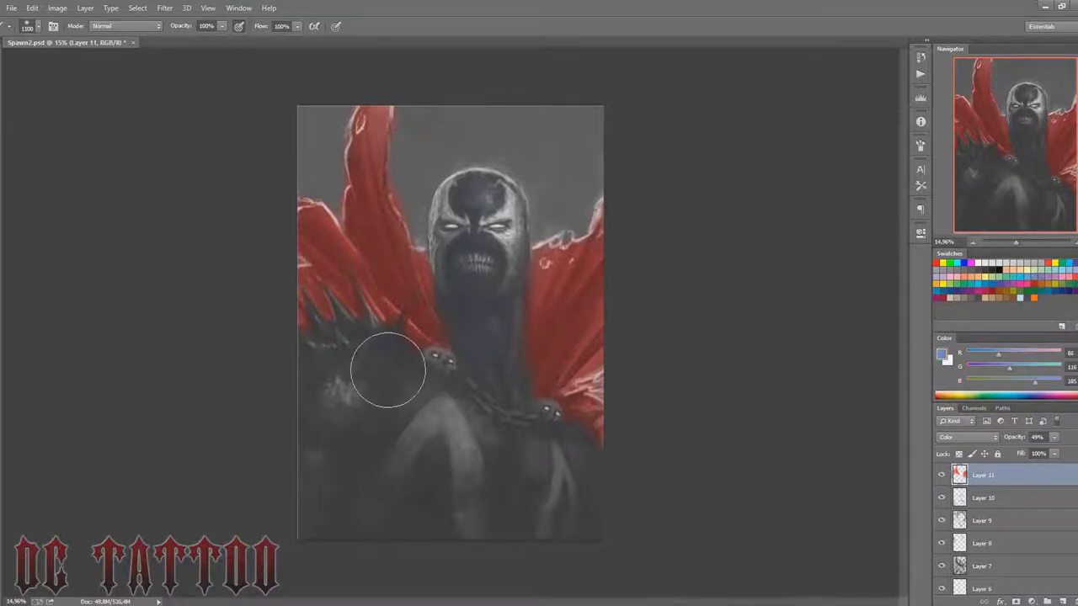
{"action": "left_click_drag", "start_coordinate": [389, 370], "coordinate": [572, 474]}
{"action": "left_click", "coordinate": [1043, 272]}
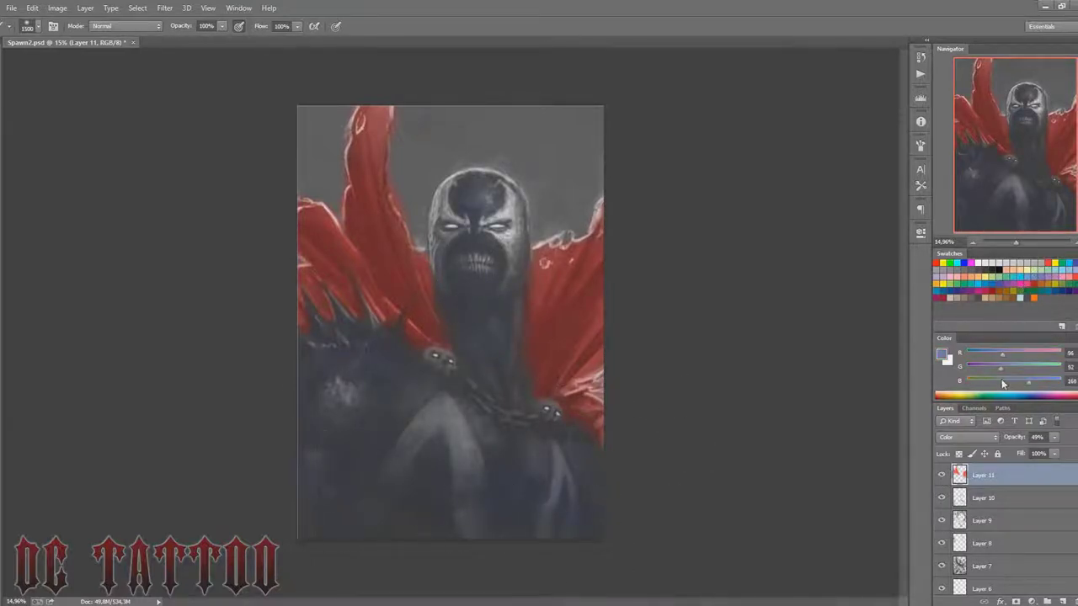
{"action": "key", "text": "bracketright"}
{"action": "key", "text": "bracketright"}
{"action": "left_click_drag", "start_coordinate": [334, 398], "coordinate": [338, 425]}
{"action": "key", "text": "bracketleft"}
{"action": "key", "text": "bracketleft"}
{"action": "key", "text": "bracketleft"}
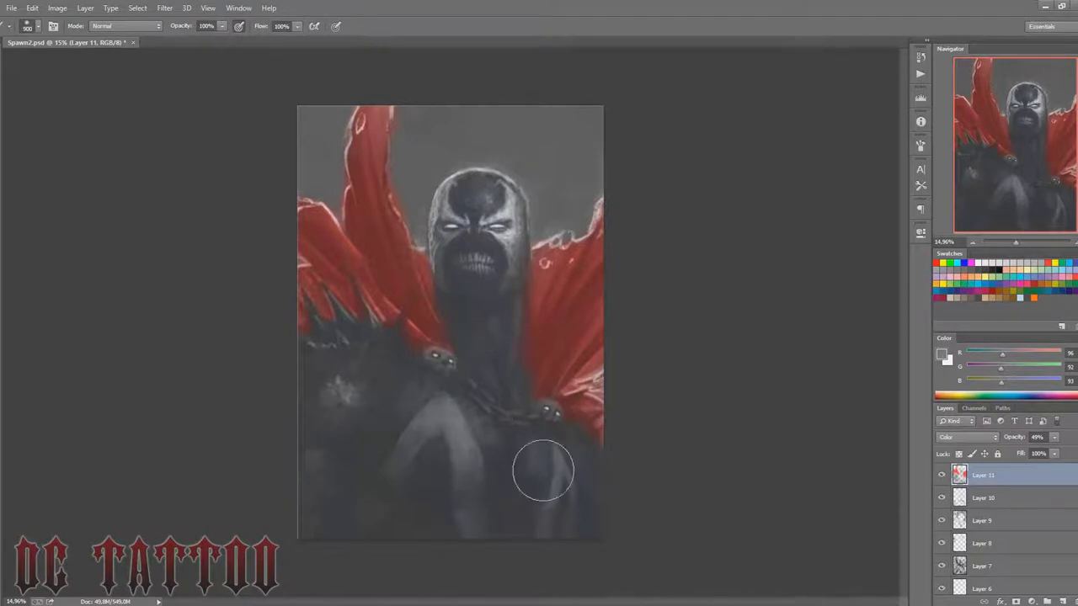
Step: Tint the teeth golden tan and lower the colour layer's opacity to 24%
{"action": "left_click", "coordinate": [990, 294]}
{"action": "key", "text": "bracketleft"}
{"action": "key", "text": "bracketleft"}
{"action": "key", "text": "bracketleft"}
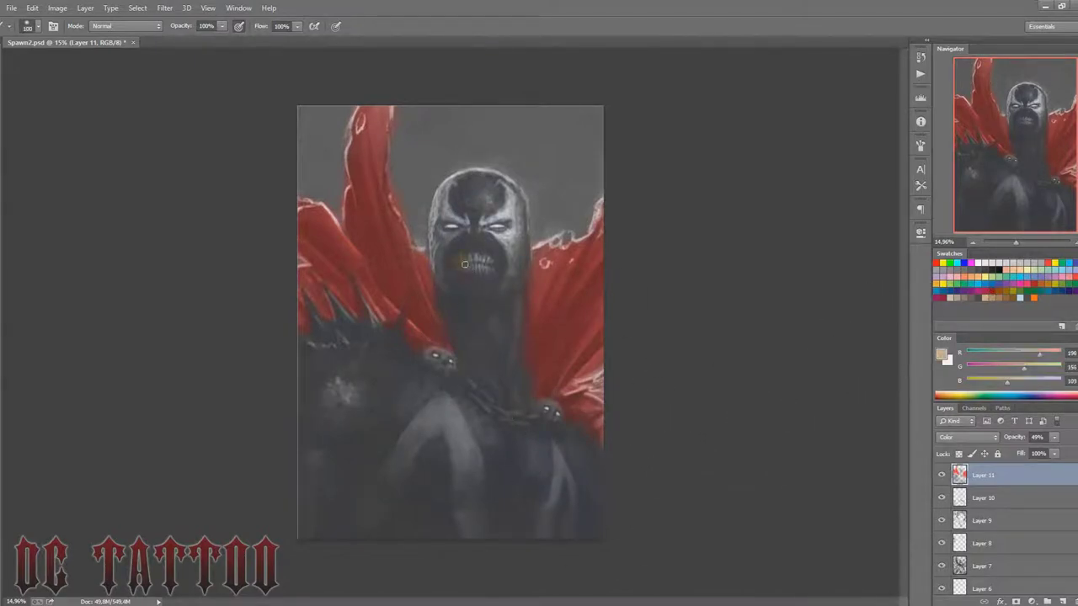
{"action": "left_click_drag", "start_coordinate": [466, 265], "coordinate": [464, 265]}
{"action": "key", "text": "bracketright"}
{"action": "left_click_drag", "start_coordinate": [1018, 437], "coordinate": [1014, 450]}
{"action": "key", "text": "bracketleft"}
{"action": "key", "text": "bracketleft"}
{"action": "key", "text": "bracketleft"}
{"action": "left_click", "coordinate": [471, 255], "text": "alt"}
{"action": "left_click", "coordinate": [989, 294]}
{"action": "key", "text": "bracketright"}
{"action": "key", "text": "bracketright"}
{"action": "left_click", "coordinate": [472, 253], "text": "alt"}
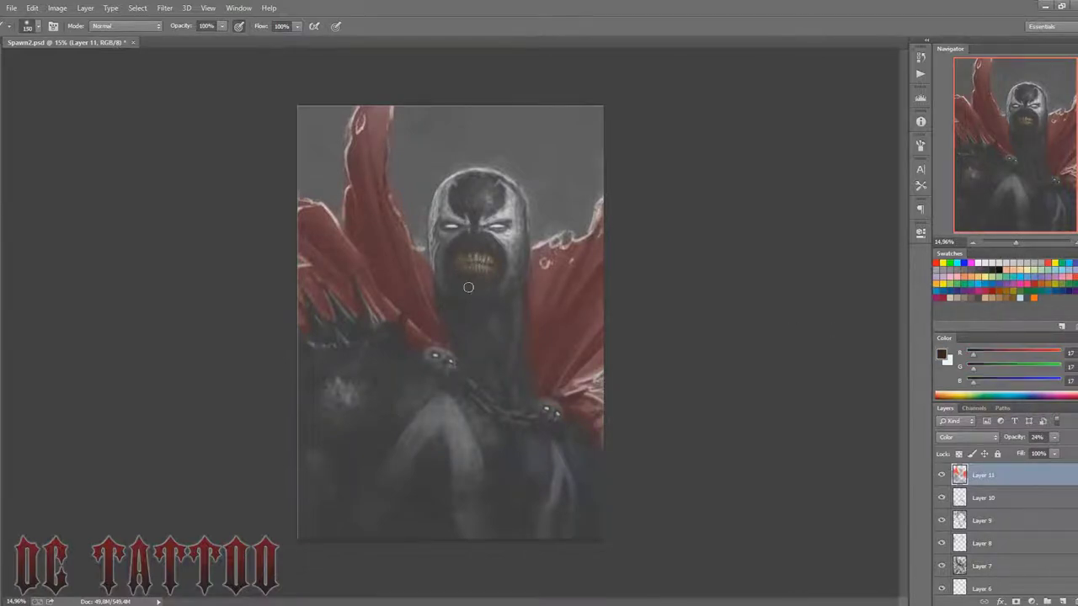
Step: Add a Photo Filter adjustment layer to the painting
{"action": "left_click", "coordinate": [1032, 602]}
{"action": "left_click", "coordinate": [1027, 499]}
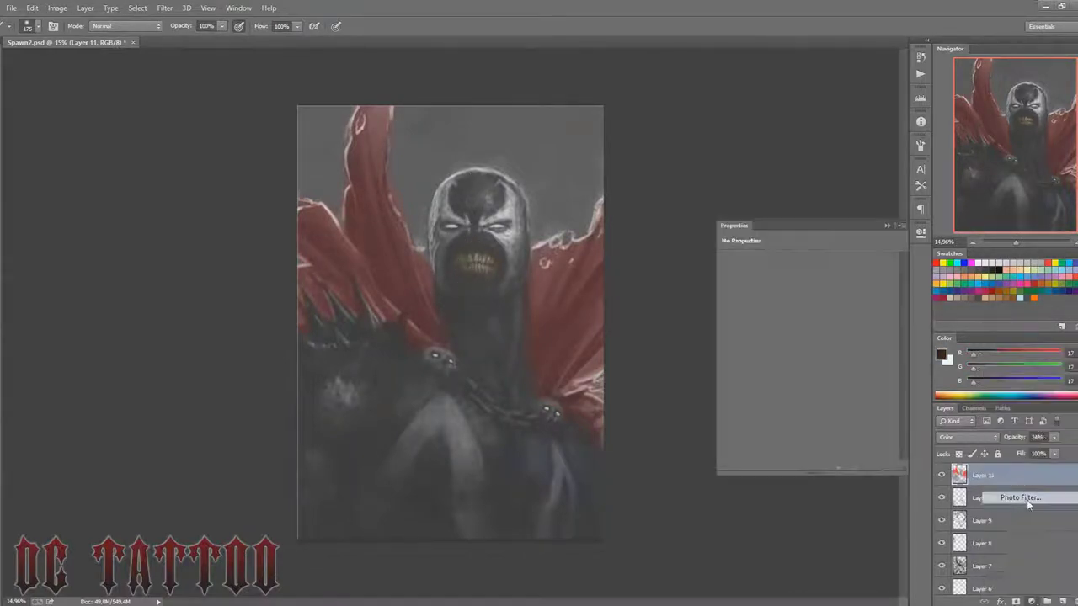
{"action": "scroll", "coordinate": [806, 260], "scroll_direction": "down", "scroll_amount": 5}
{"action": "scroll", "coordinate": [806, 260], "scroll_direction": "down", "scroll_amount": 4}
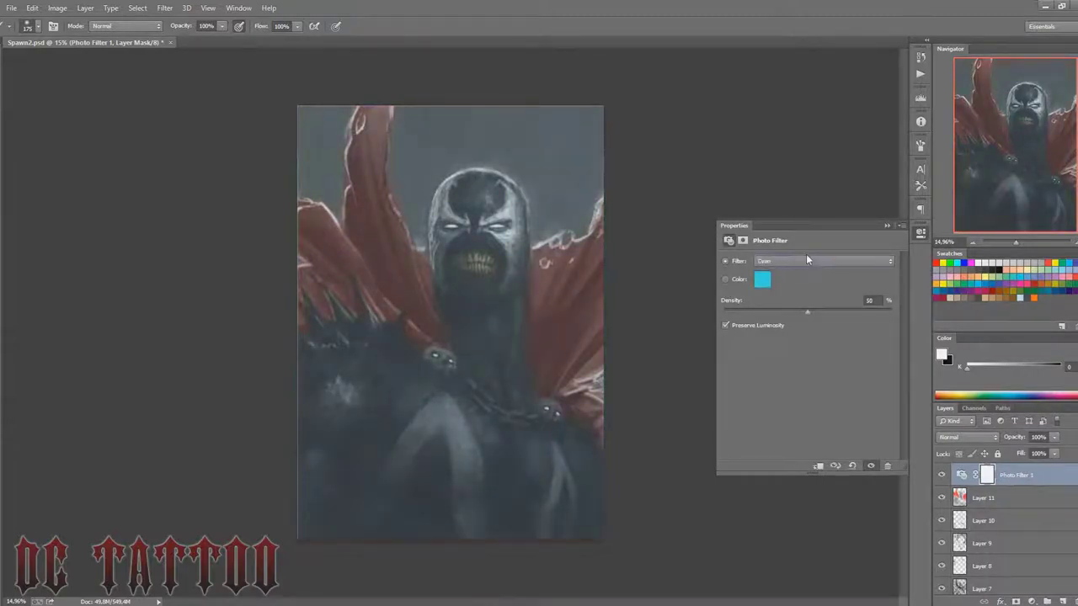
{"action": "left_click", "coordinate": [850, 313]}
Step: Add Overlay Layer 12 and lighten the mask's forehead and chest with light grey
{"action": "key", "text": "ctrl+shift+n"}
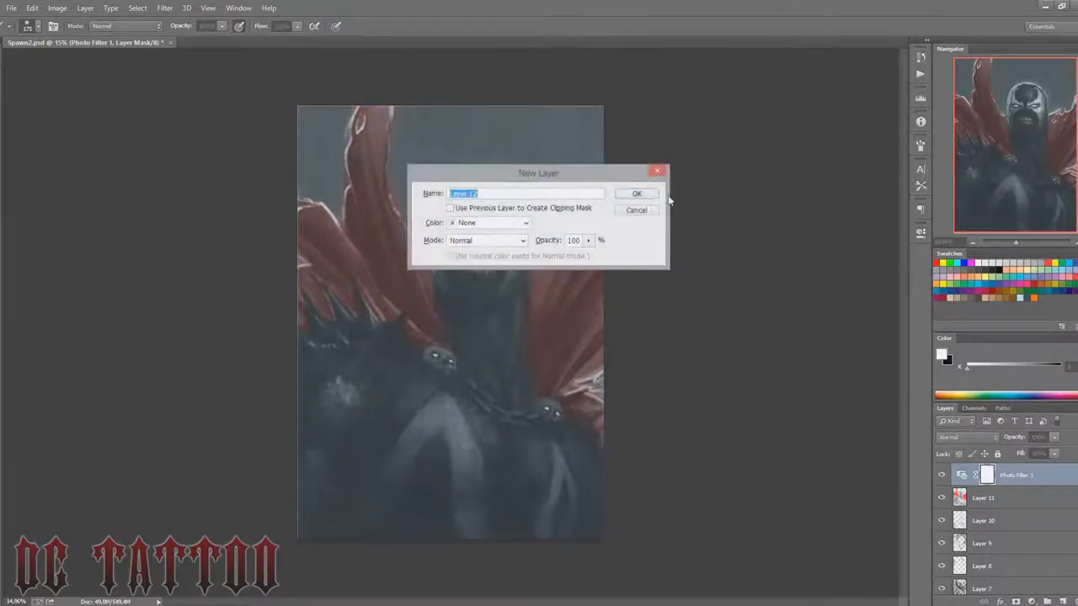
{"action": "key", "text": "Return"}
{"action": "left_click", "coordinate": [969, 437]}
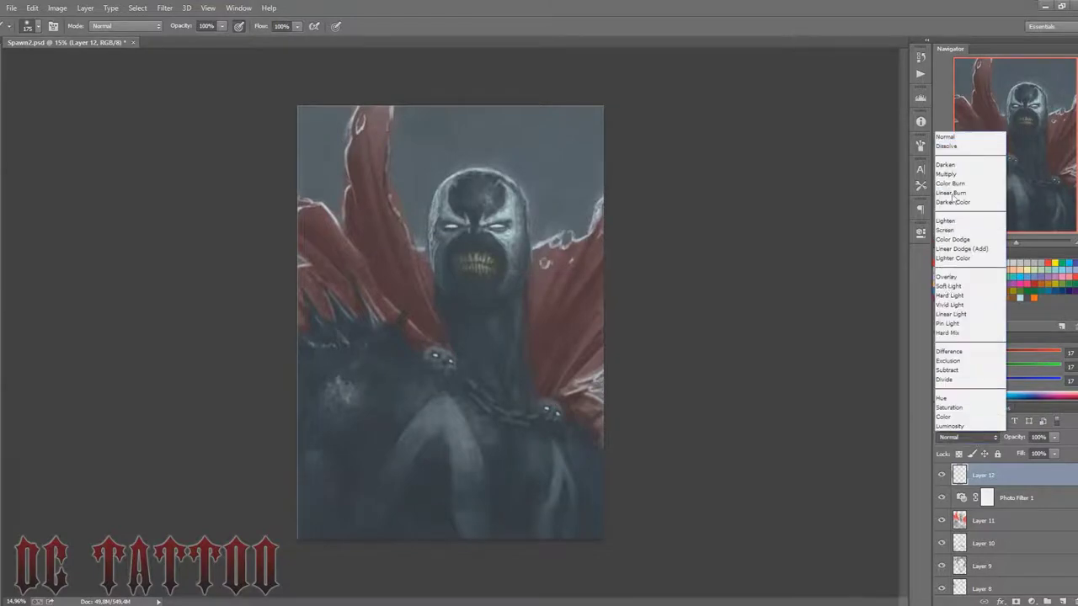
{"action": "left_click", "coordinate": [960, 280]}
{"action": "left_click", "coordinate": [1031, 263]}
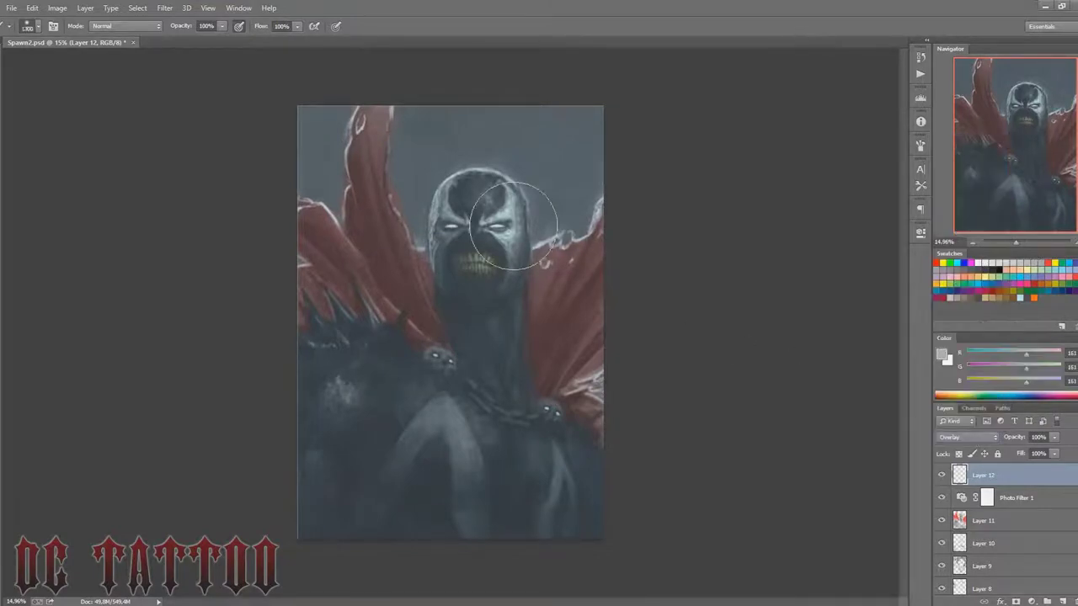
{"action": "key", "text": "bracketright"}
{"action": "key", "text": "bracketright"}
{"action": "key", "text": "bracketright"}
{"action": "mouse_move", "coordinate": [513, 245]}
{"action": "left_mouse_down"}
{"action": "mouse_move", "coordinate": [470, 208]}
{"action": "mouse_move", "coordinate": [504, 210]}
{"action": "left_mouse_up"}
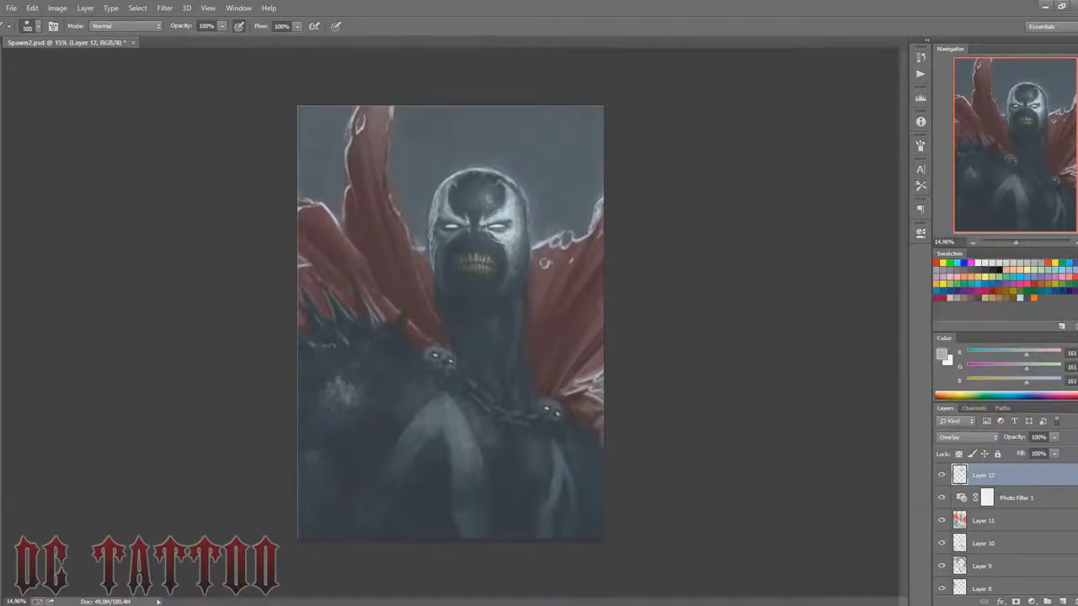
{"action": "left_click_drag", "start_coordinate": [451, 406], "coordinate": [549, 457]}
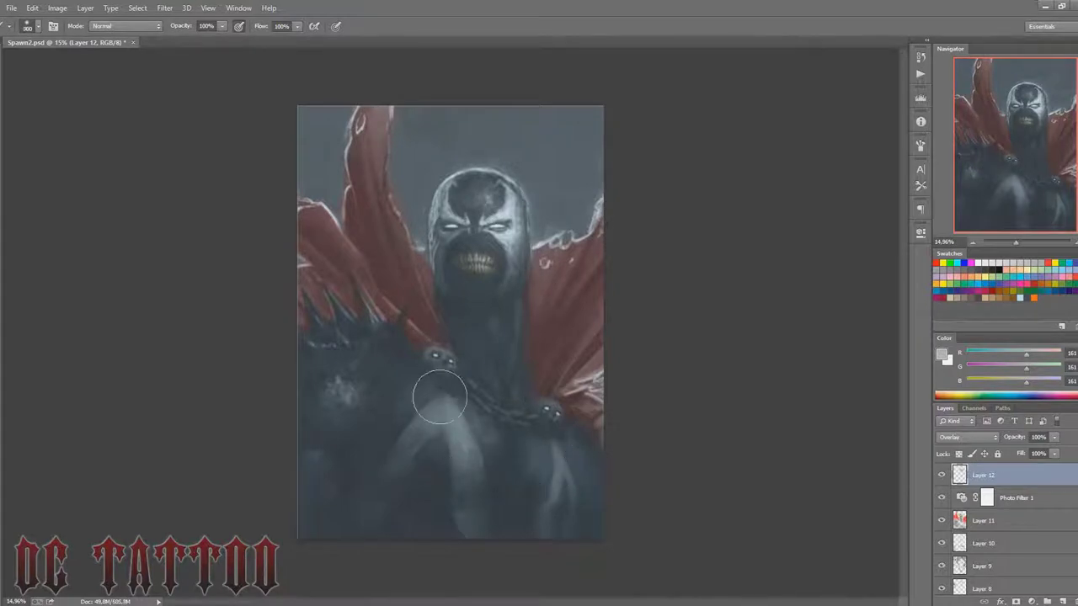
{"action": "key", "text": "bracketright"}
Step: Add Multiply Layer 13 and darken the lower body, neck and top-right background
{"action": "key", "text": "ctrl+shift+n"}
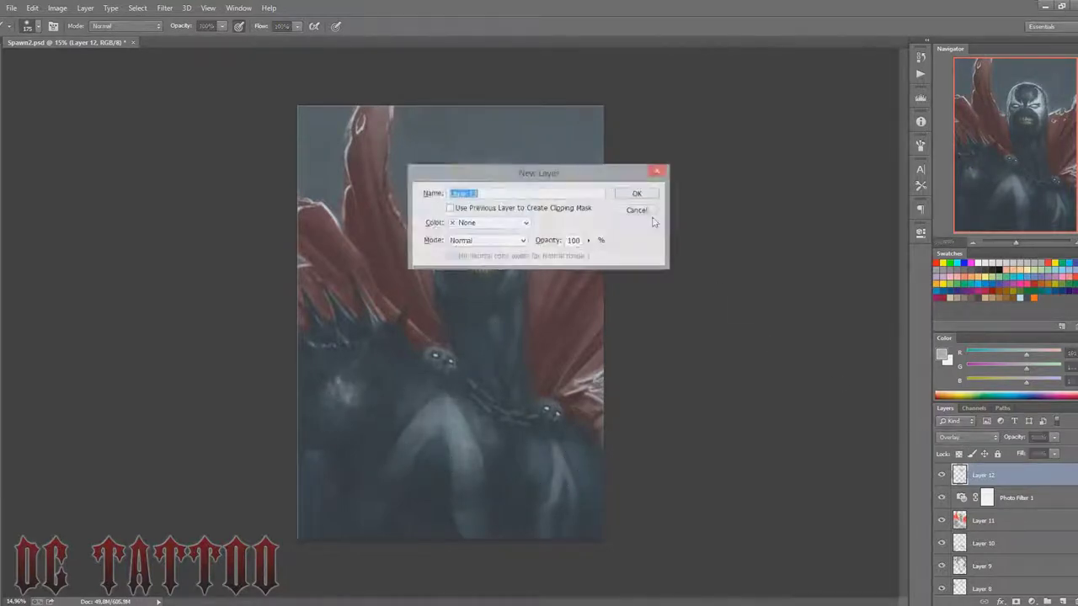
{"action": "key", "text": "Return"}
{"action": "left_click", "coordinate": [967, 437]}
{"action": "left_click", "coordinate": [947, 175]}
{"action": "left_click", "coordinate": [983, 264]}
{"action": "key", "text": "bracketright"}
{"action": "left_click_drag", "start_coordinate": [635, 462], "coordinate": [337, 517]}
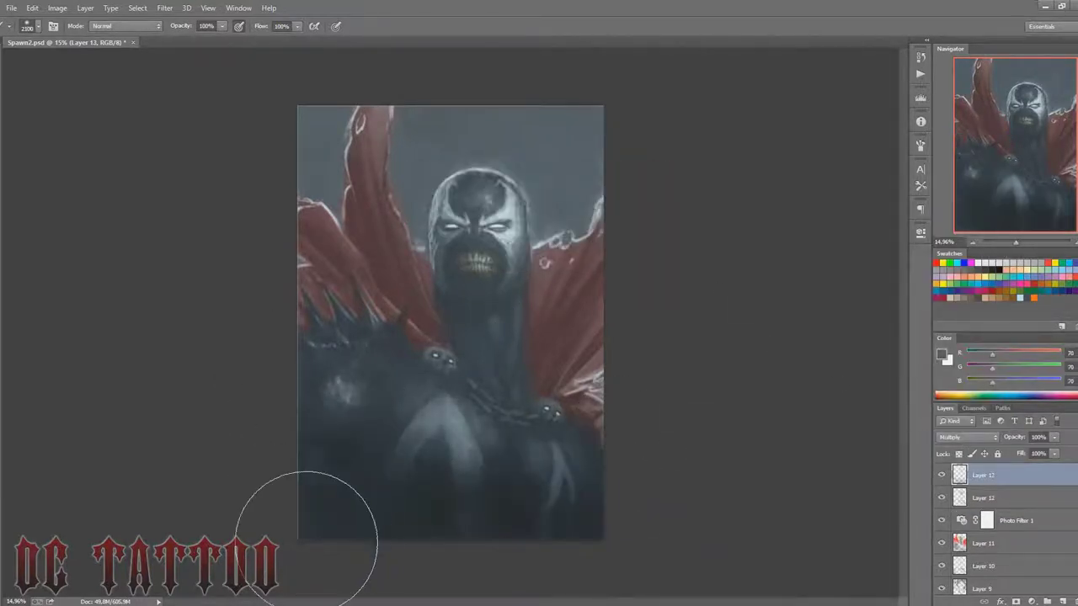
{"action": "mouse_move", "coordinate": [472, 253]}
{"action": "left_mouse_down"}
{"action": "mouse_move", "coordinate": [505, 346]}
{"action": "mouse_move", "coordinate": [493, 477]}
{"action": "mouse_move", "coordinate": [534, 337]}
{"action": "mouse_move", "coordinate": [361, 173]}
{"action": "mouse_move", "coordinate": [351, 304]}
{"action": "mouse_move", "coordinate": [324, 337]}
{"action": "left_mouse_up"}
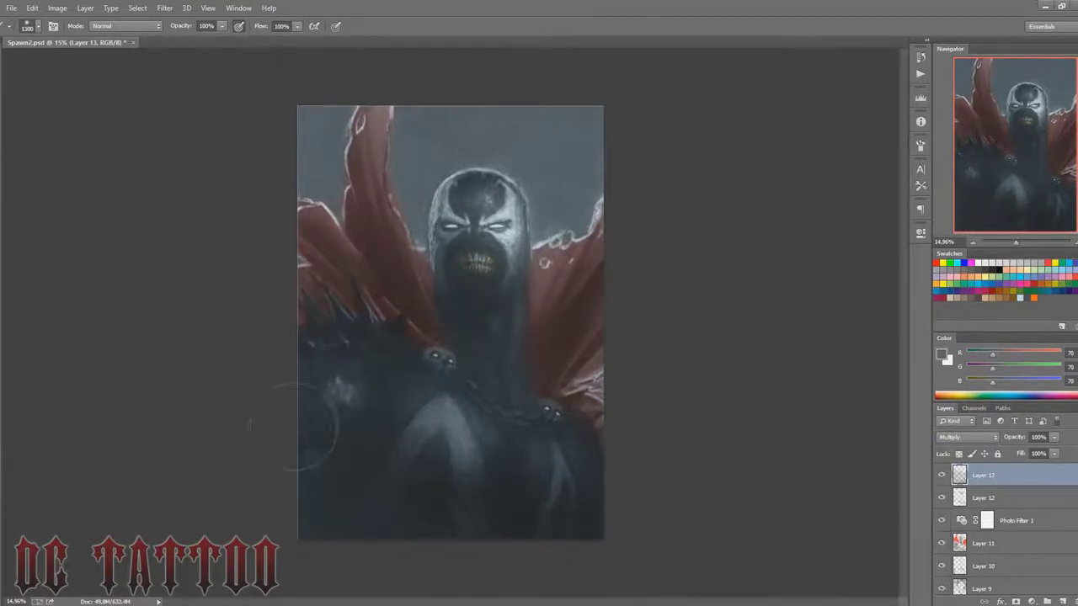
{"action": "key", "text": "bracketright"}
{"action": "key", "text": "bracketright"}
{"action": "key", "text": "bracketright"}
{"action": "left_click_drag", "start_coordinate": [566, 118], "coordinate": [541, 169]}
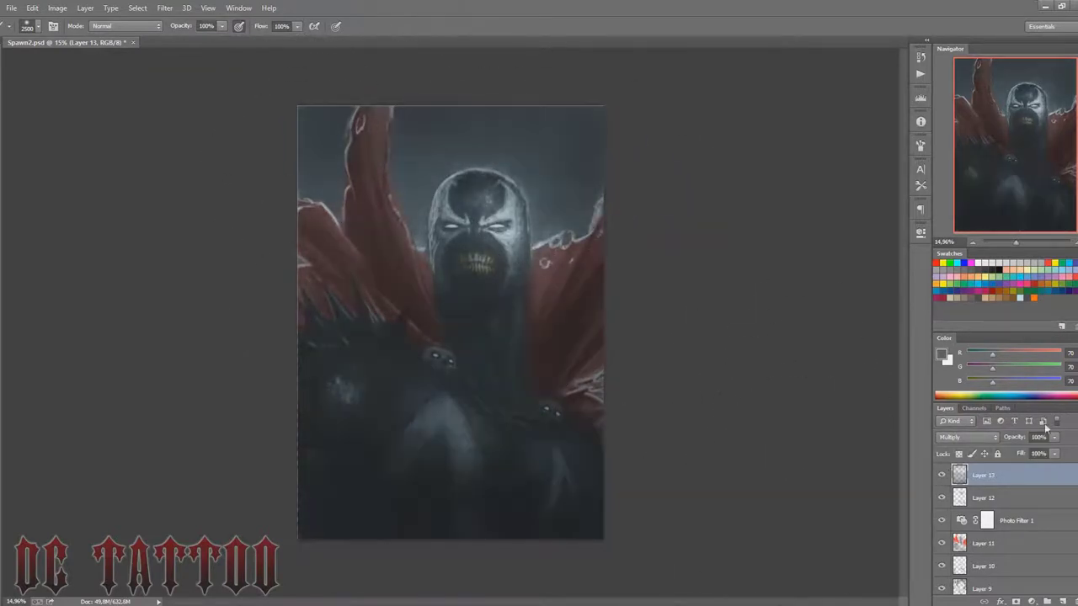
Step: Add a Curves adjustment and reshape the curve to brighten the painting
{"action": "left_click", "coordinate": [1032, 602]}
{"action": "left_click", "coordinate": [1002, 421]}
{"action": "left_click_drag", "start_coordinate": [840, 339], "coordinate": [839, 361]}
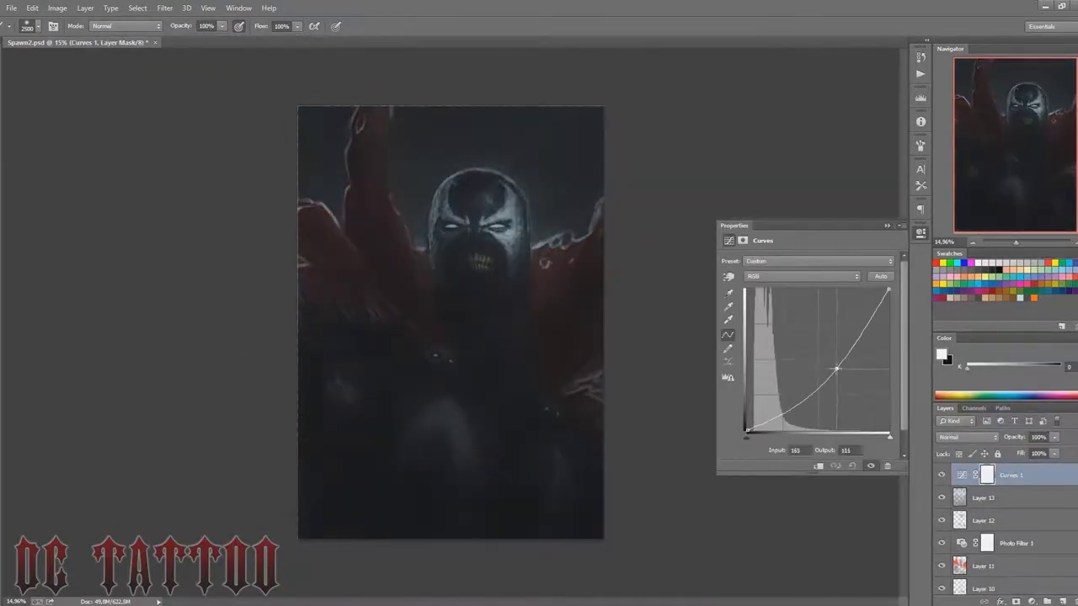
{"action": "left_click_drag", "start_coordinate": [804, 396], "coordinate": [829, 337]}
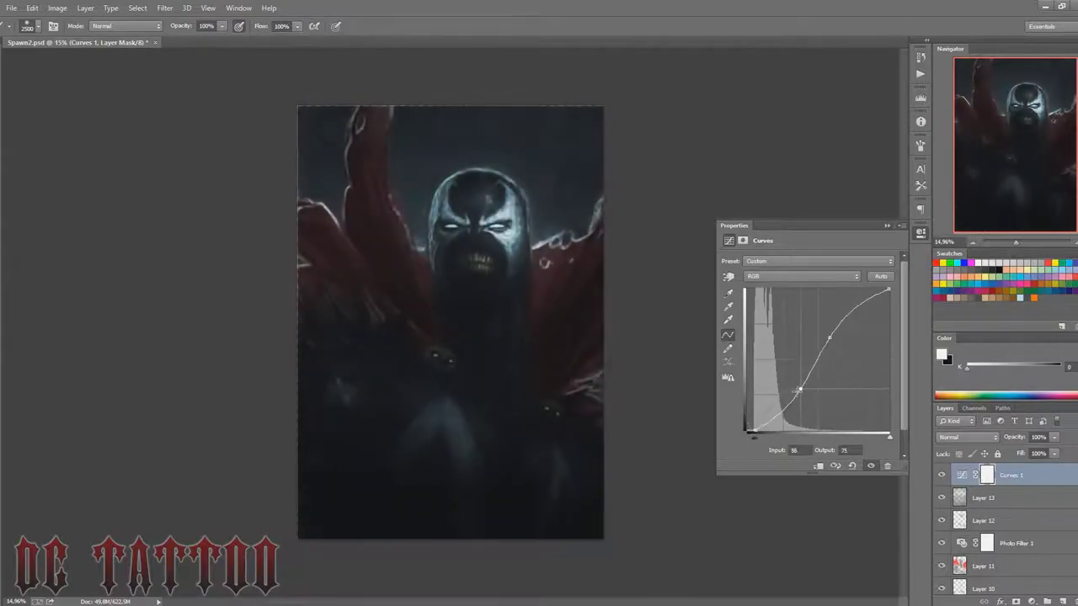
{"action": "left_click_drag", "start_coordinate": [889, 290], "coordinate": [858, 290]}
{"action": "left_click_drag", "start_coordinate": [829, 337], "coordinate": [823, 329]}
{"action": "left_click_drag", "start_coordinate": [796, 384], "coordinate": [792, 379]}
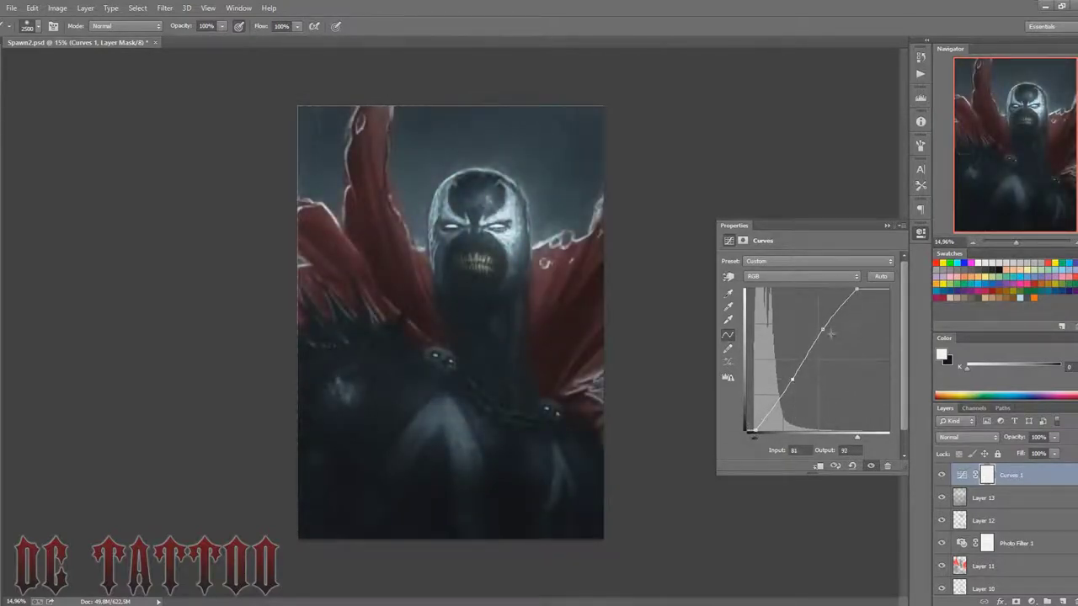
Step: Discard the Curves adjustment and create an empty Layer 14
{"action": "key", "text": "Delete"}
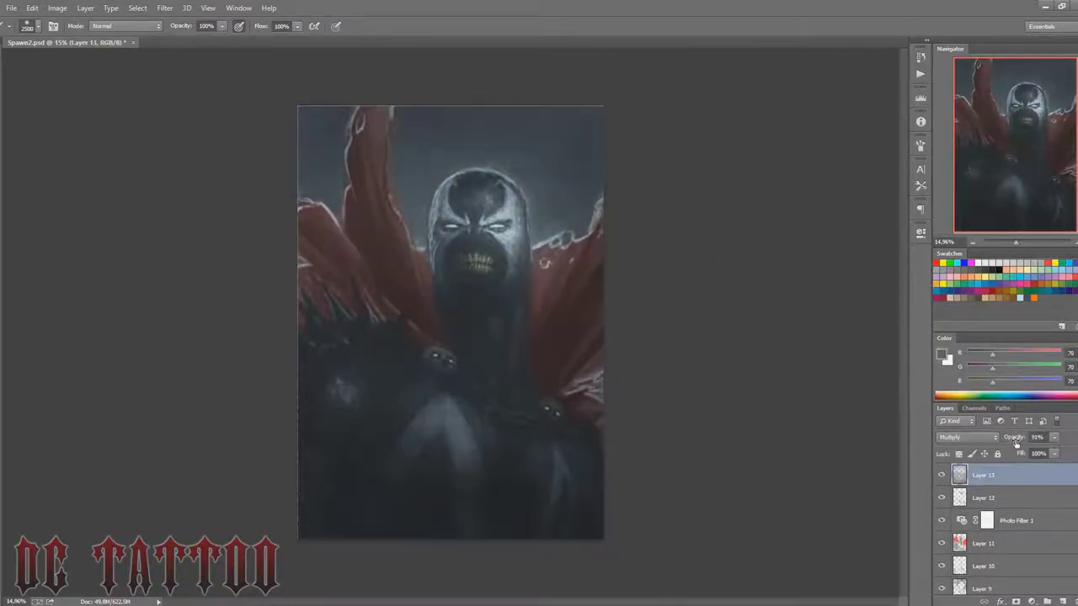
{"action": "key", "text": "ctrl+shift+n"}
{"action": "key", "text": "Return"}
Step: Zoom in on the mouth, sample a dark blue-grey, and settle the brush at 25
{"action": "right_click", "coordinate": [586, 364]}
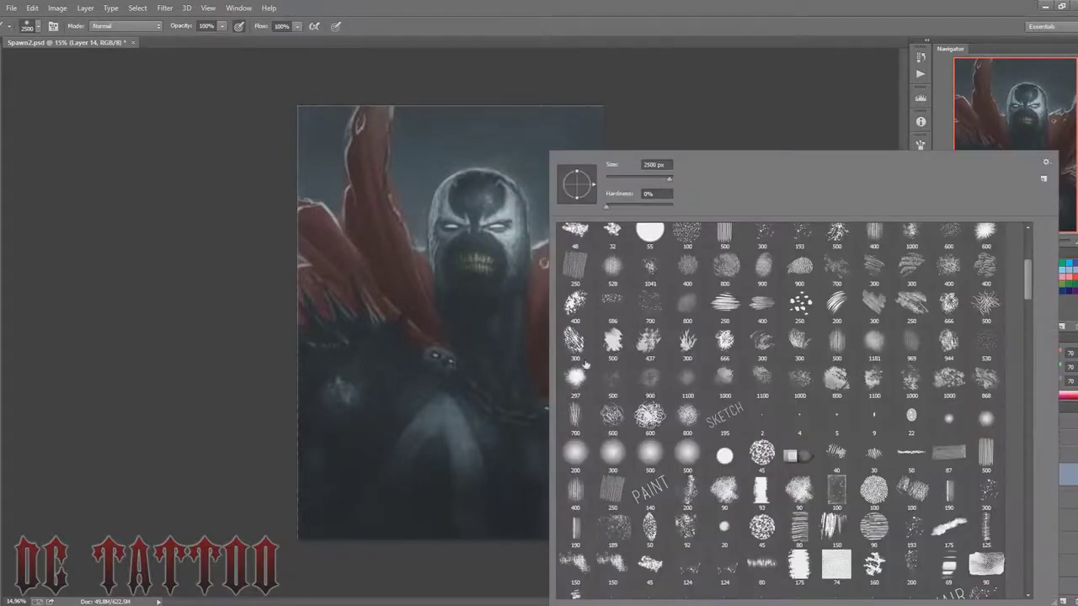
{"action": "key", "text": "Escape"}
{"action": "scroll", "coordinate": [475, 252], "scroll_direction": "up", "scroll_amount": 3}
{"action": "scroll", "coordinate": [455, 252], "scroll_direction": "up", "scroll_amount": 3}
{"action": "scroll", "coordinate": [432, 260], "scroll_direction": "up", "scroll_amount": 2}
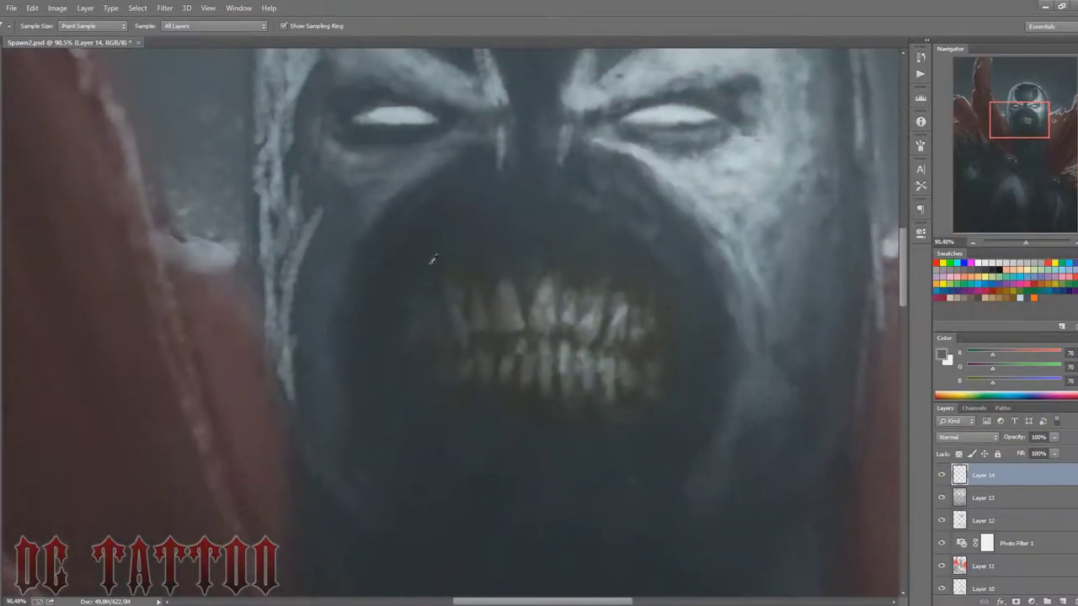
{"action": "left_click", "coordinate": [432, 259], "text": "alt"}
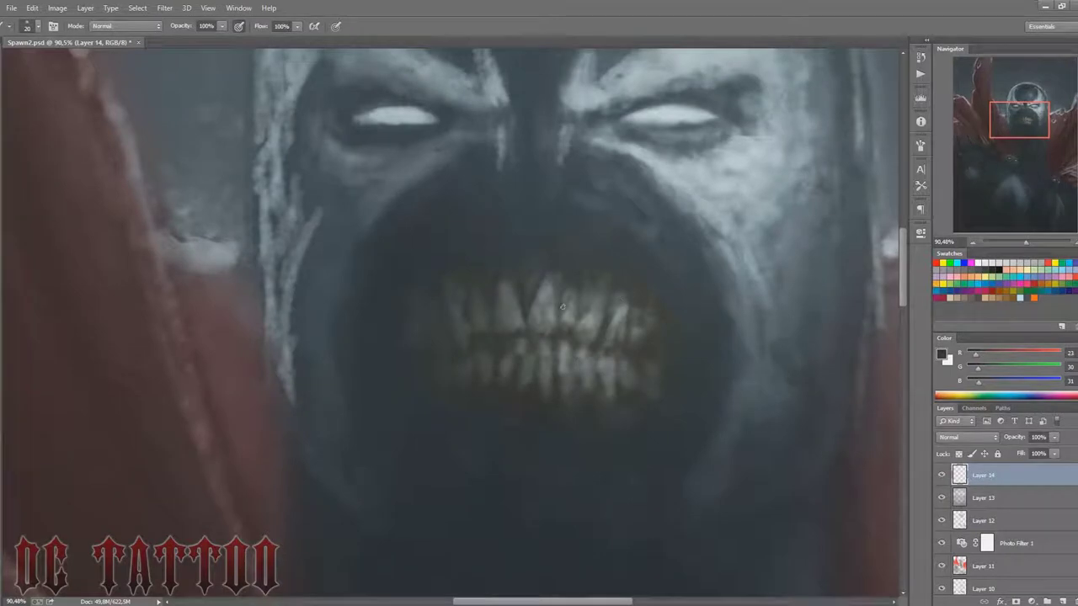
{"action": "key", "text": "bracketright"}
{"action": "key", "text": "bracketright"}
{"action": "key", "text": "bracketright"}
{"action": "key", "text": "bracketright"}
{"action": "key", "text": "bracketright"}
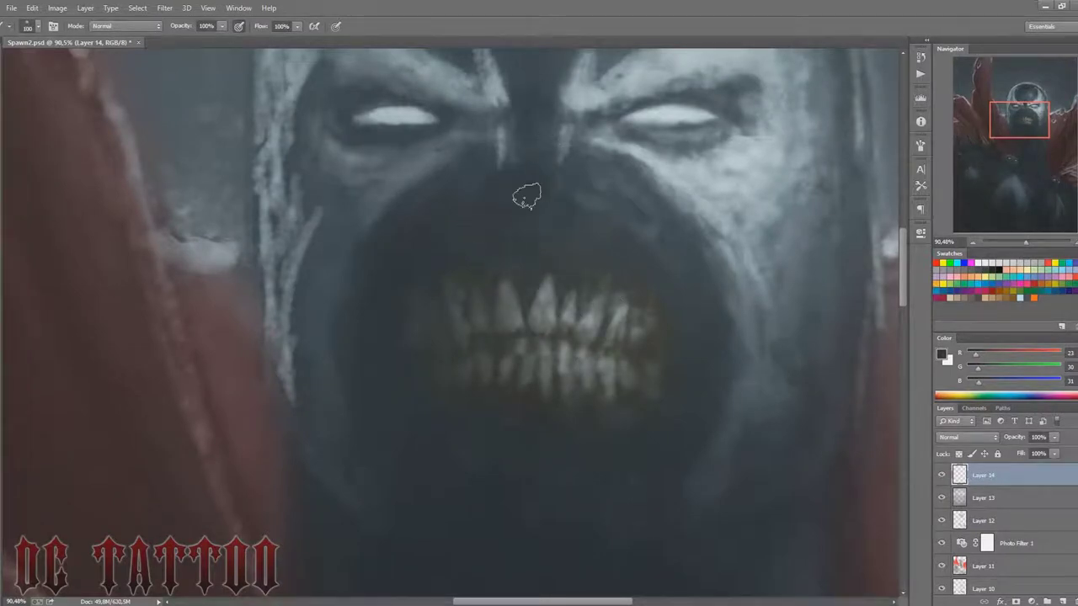
{"action": "key", "text": "bracketright"}
{"action": "key", "text": "bracketright"}
{"action": "key", "text": "bracketright"}
{"action": "key", "text": "bracketleft"}
{"action": "key", "text": "bracketleft"}
{"action": "key", "text": "bracketleft"}
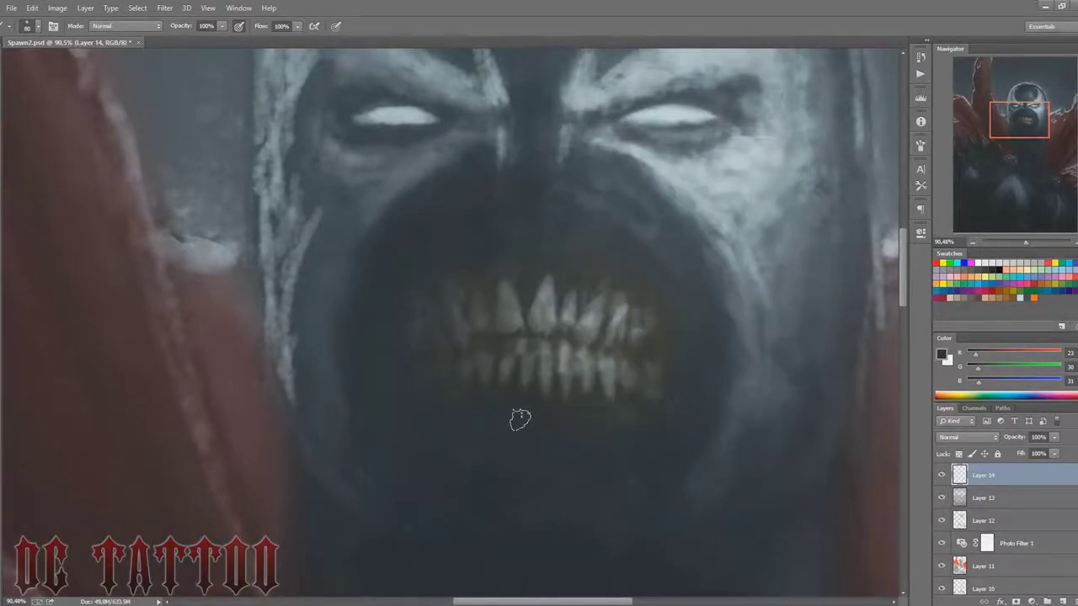
{"action": "key", "text": "bracketright"}
{"action": "key", "text": "bracketright"}
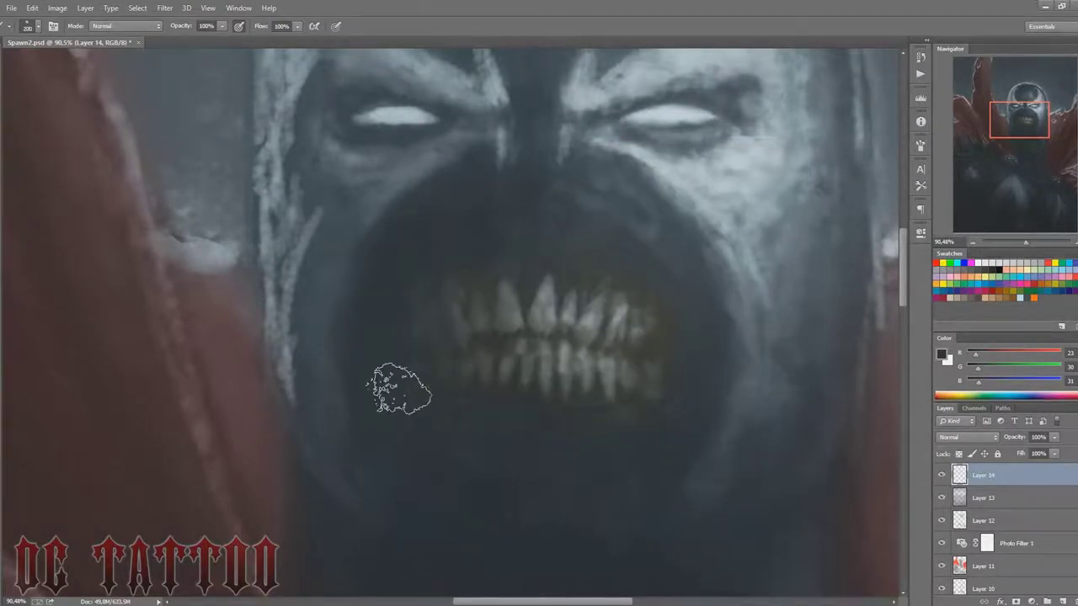
{"action": "key", "text": "bracketright"}
{"action": "key", "text": "bracketright"}
{"action": "key", "text": "bracketright"}
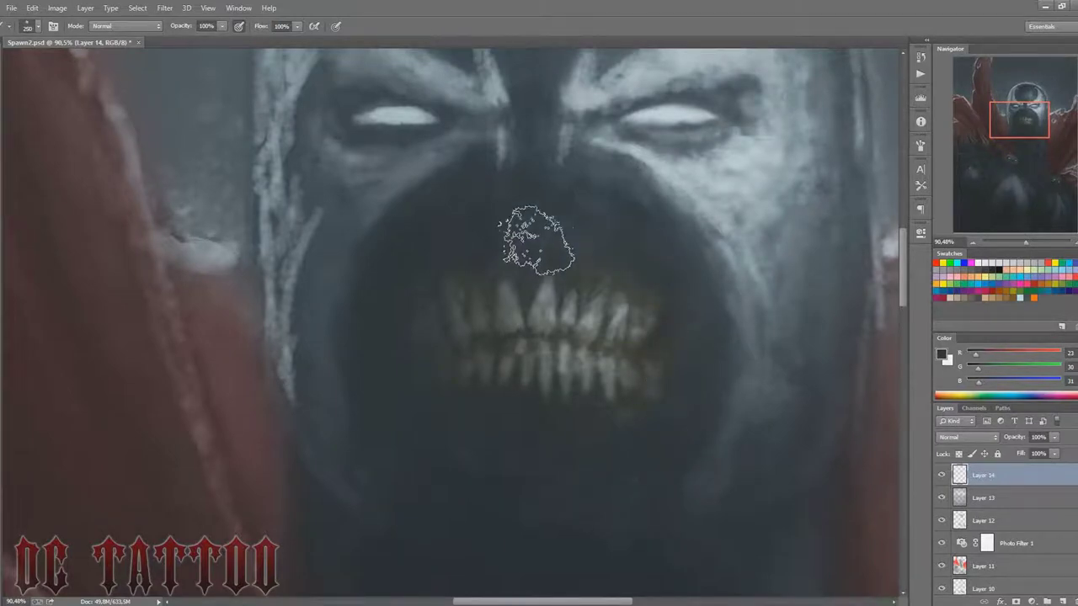
{"action": "key", "text": "bracketleft"}
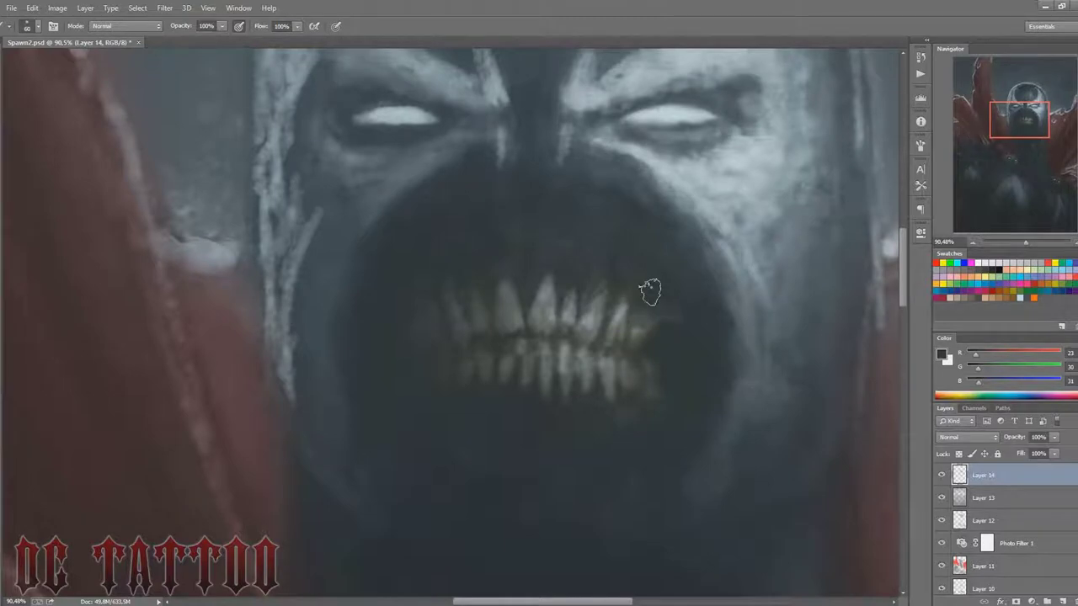
{"action": "key", "text": "bracketleft"}
{"action": "key", "text": "bracketleft"}
{"action": "key", "text": "bracketleft"}
{"action": "key", "text": "bracketleft"}
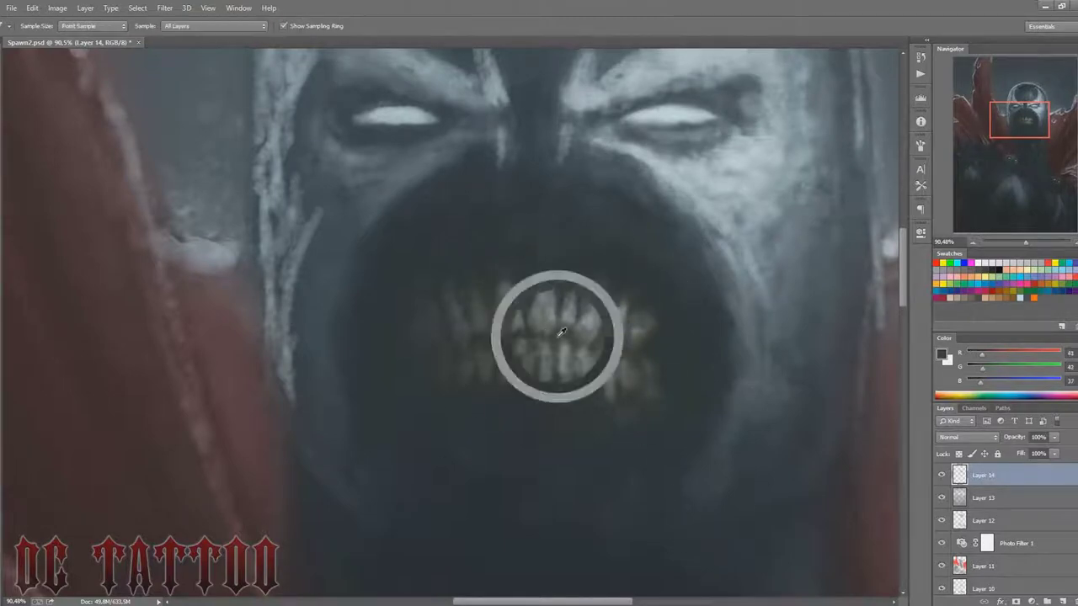
{"action": "key", "text": "bracketleft"}
Step: Shade the teeth with sampled light beige, mid grey and darker mouth tones
{"action": "left_click", "coordinate": [506, 306], "text": "alt"}
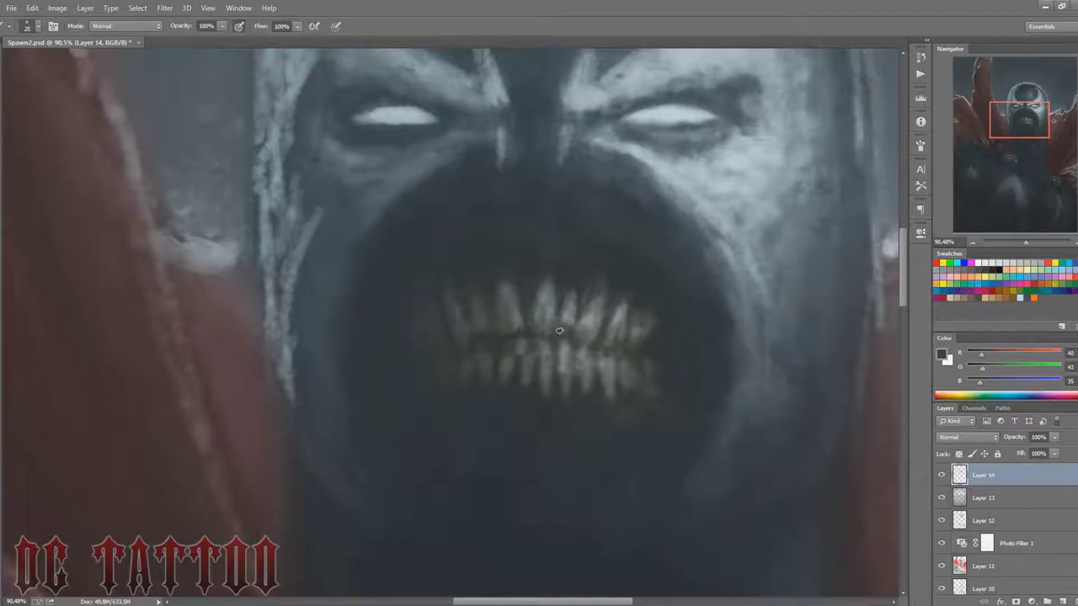
{"action": "left_click", "coordinate": [600, 305], "text": "alt"}
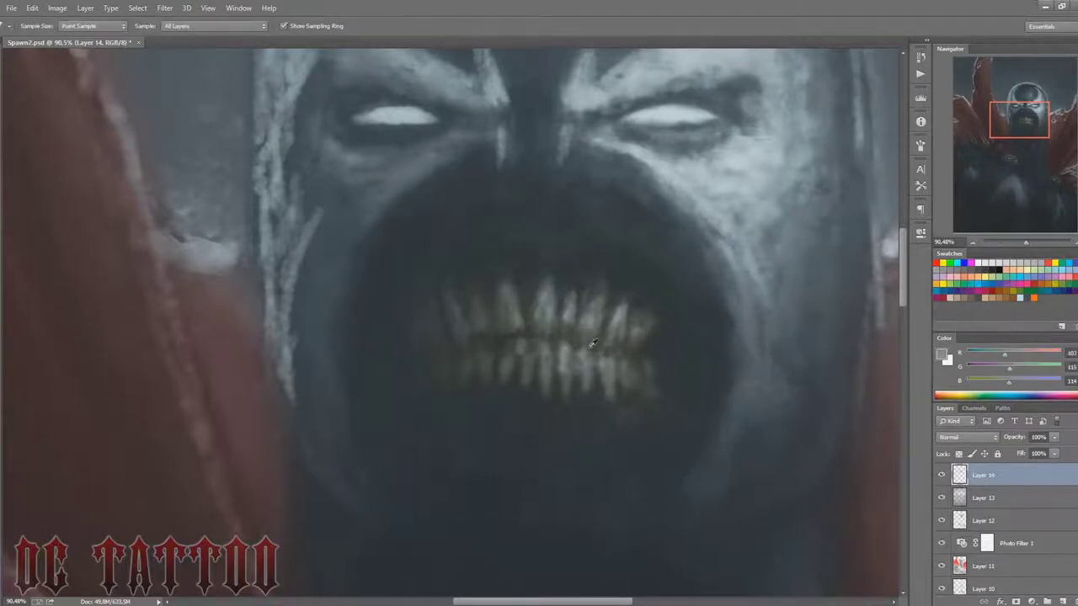
{"action": "key", "text": "bracketleft"}
{"action": "key", "text": "bracketright"}
{"action": "left_click", "coordinate": [599, 312], "text": "alt"}
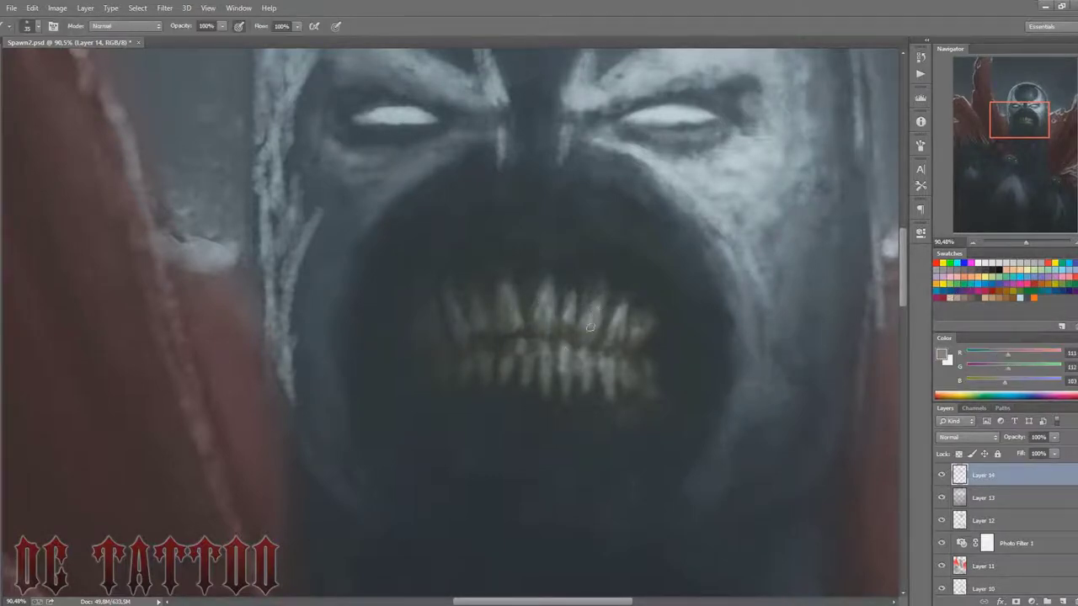
{"action": "left_click", "coordinate": [642, 324], "text": "alt"}
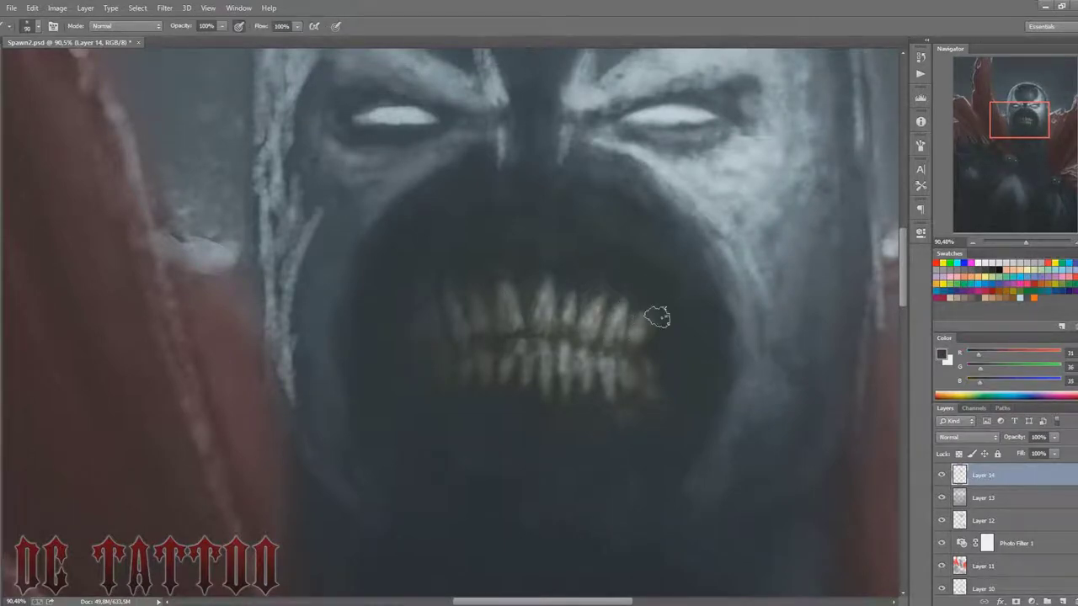
{"action": "key", "text": "bracketleft"}
{"action": "key", "text": "bracketleft"}
{"action": "key", "text": "bracketleft"}
{"action": "left_click", "coordinate": [486, 321], "text": "alt"}
Step: Add dark olive and grey shading between the teeth with a 15–20 brush
{"action": "key", "text": "bracketright"}
{"action": "key", "text": "bracketright"}
{"action": "left_click", "coordinate": [538, 310], "text": "alt"}
{"action": "key", "text": "bracketleft"}
{"action": "key", "text": "bracketleft"}
{"action": "left_click", "coordinate": [553, 322], "text": "alt"}
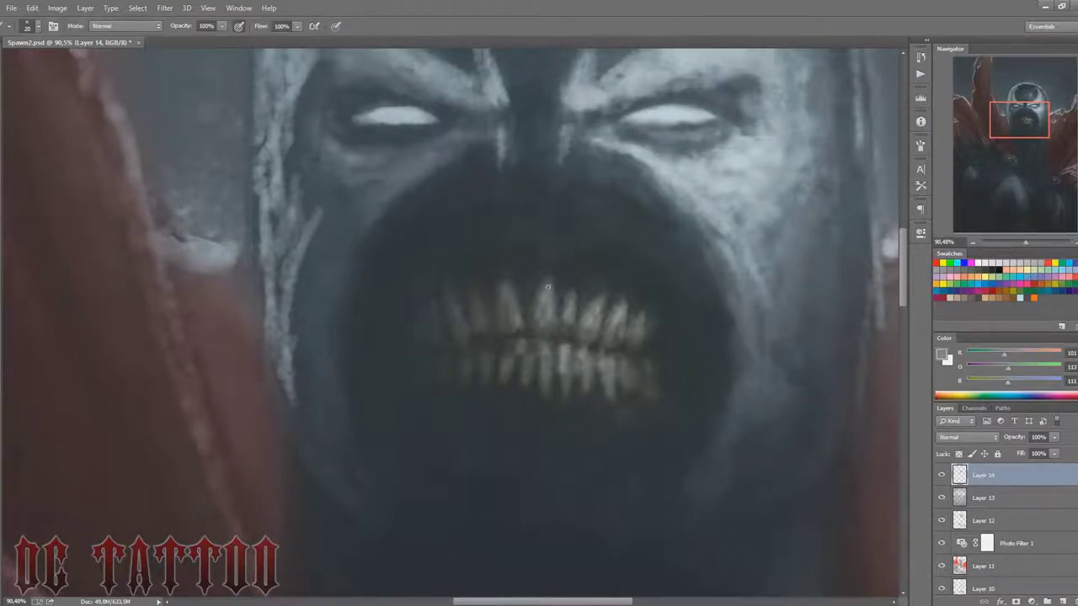
{"action": "left_click", "coordinate": [505, 314], "text": "alt"}
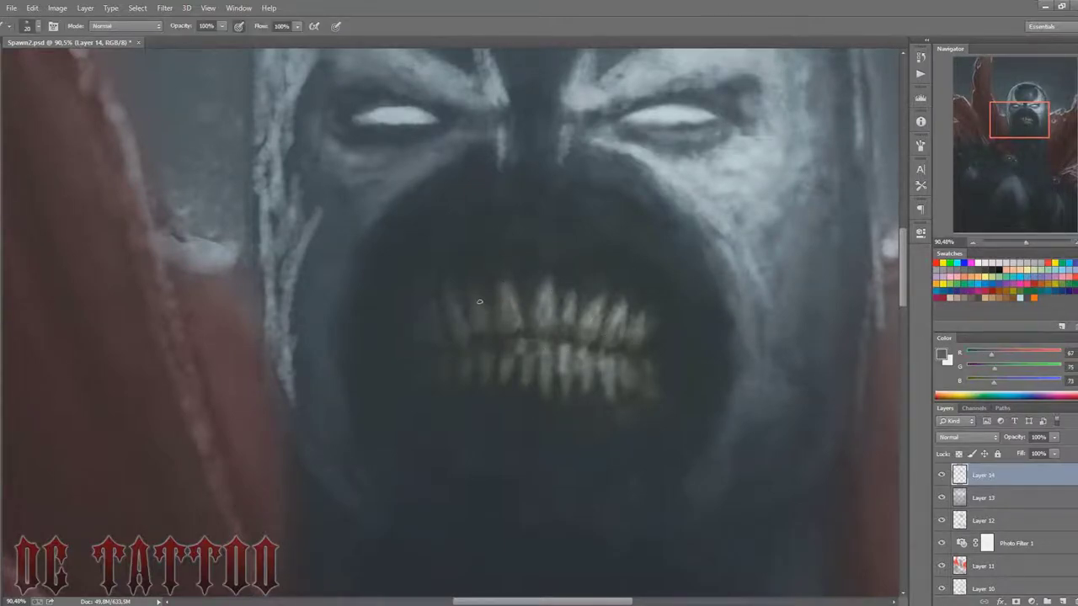
{"action": "key", "text": "bracketleft"}
{"action": "key", "text": "bracketleft"}
{"action": "left_click", "coordinate": [631, 353], "text": "alt"}
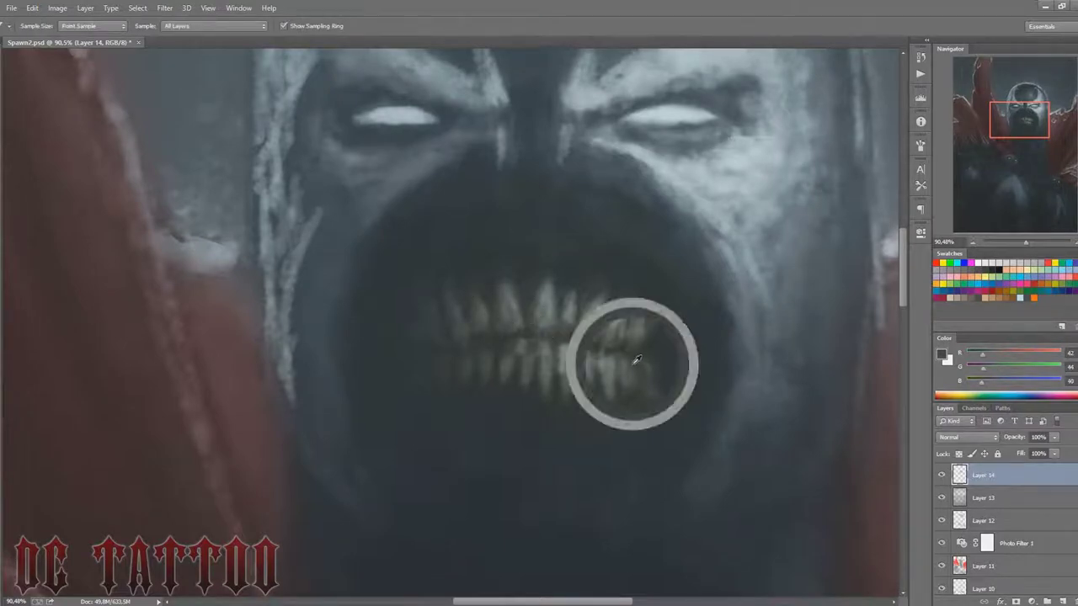
{"action": "left_click", "coordinate": [568, 303], "text": "alt"}
{"action": "key", "text": "bracketright"}
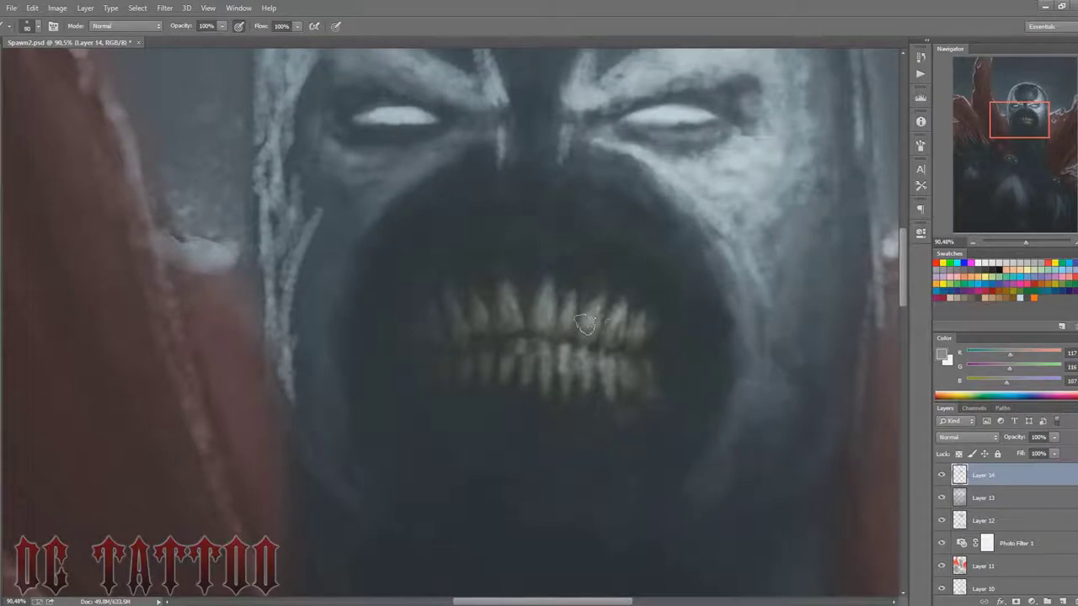
Step: Paint the lower and upper teeth, darkening the gaps and lightening the tooth faces
{"action": "key", "text": "bracketleft"}
{"action": "key", "text": "bracketright"}
{"action": "key", "text": "bracketright"}
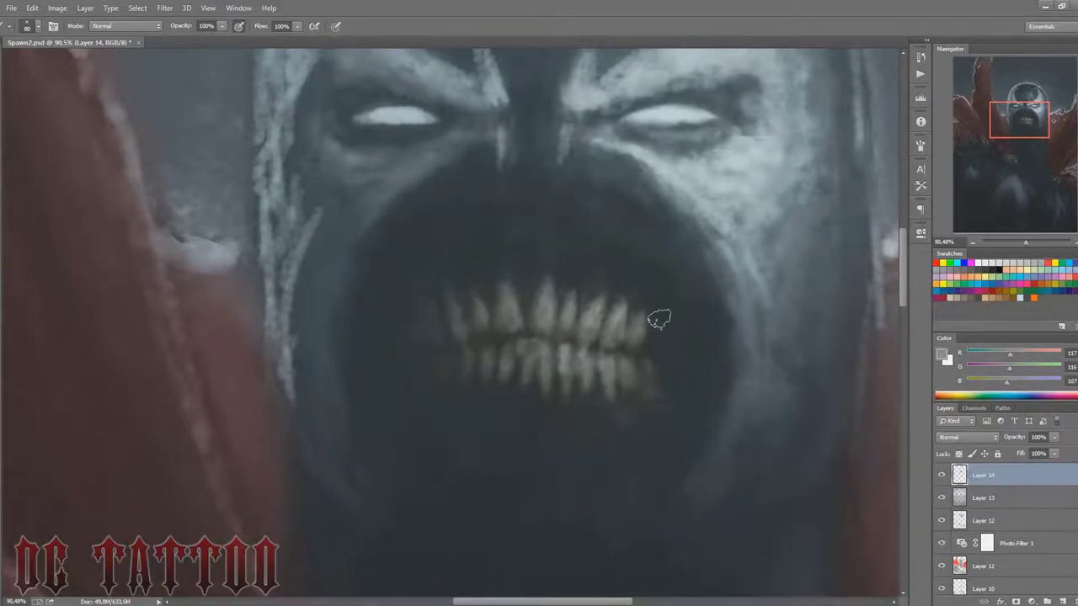
{"action": "key", "text": "bracketleft"}
{"action": "key", "text": "bracketleft"}
{"action": "key", "text": "bracketleft"}
{"action": "left_click", "coordinate": [539, 339], "text": "alt"}
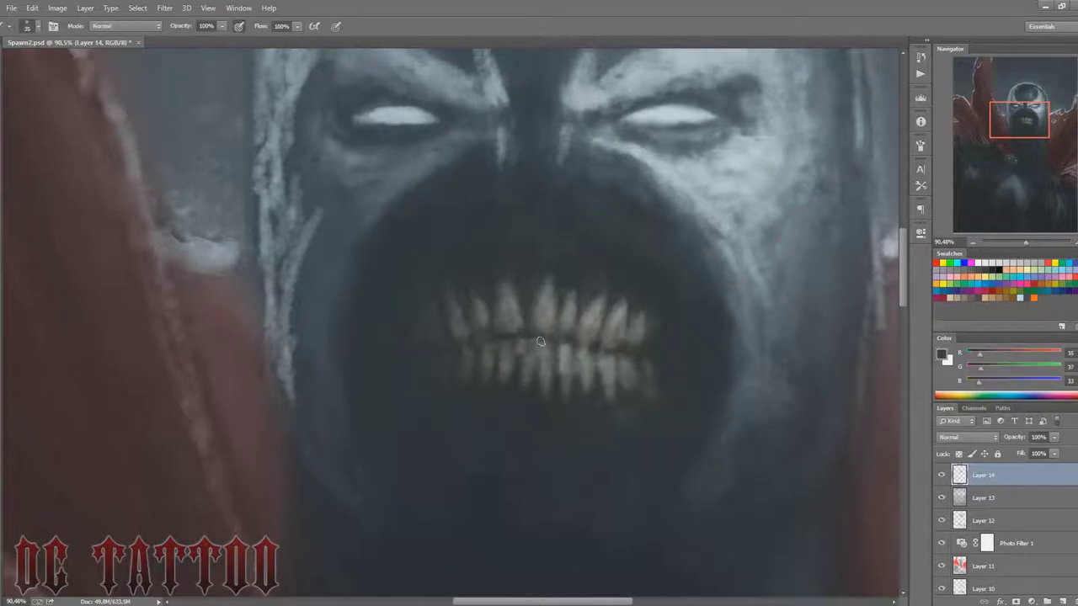
{"action": "key", "text": "bracketleft"}
{"action": "left_click", "coordinate": [493, 337], "text": "alt"}
{"action": "left_click", "coordinate": [533, 312], "text": "alt"}
{"action": "left_click", "coordinate": [481, 325], "text": "alt"}
{"action": "left_click", "coordinate": [486, 334], "text": "alt"}
{"action": "left_click", "coordinate": [468, 301], "text": "alt"}
{"action": "left_click", "coordinate": [483, 306], "text": "alt"}
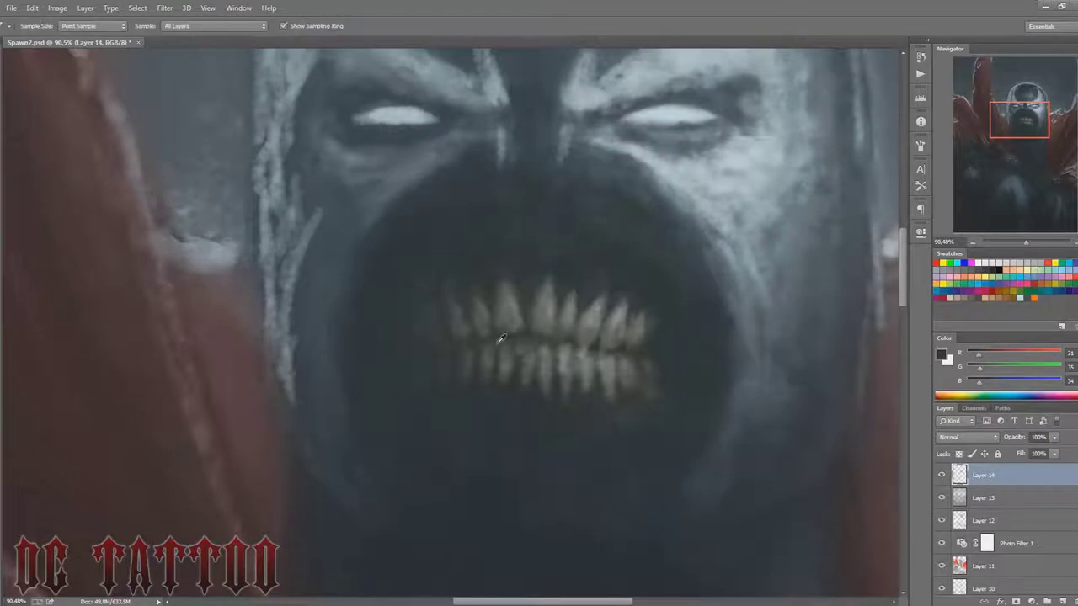
Step: Rework the fangs with alternating light greys and dark gap tones at brush sizes 30–50
{"action": "key", "text": "bracketright"}
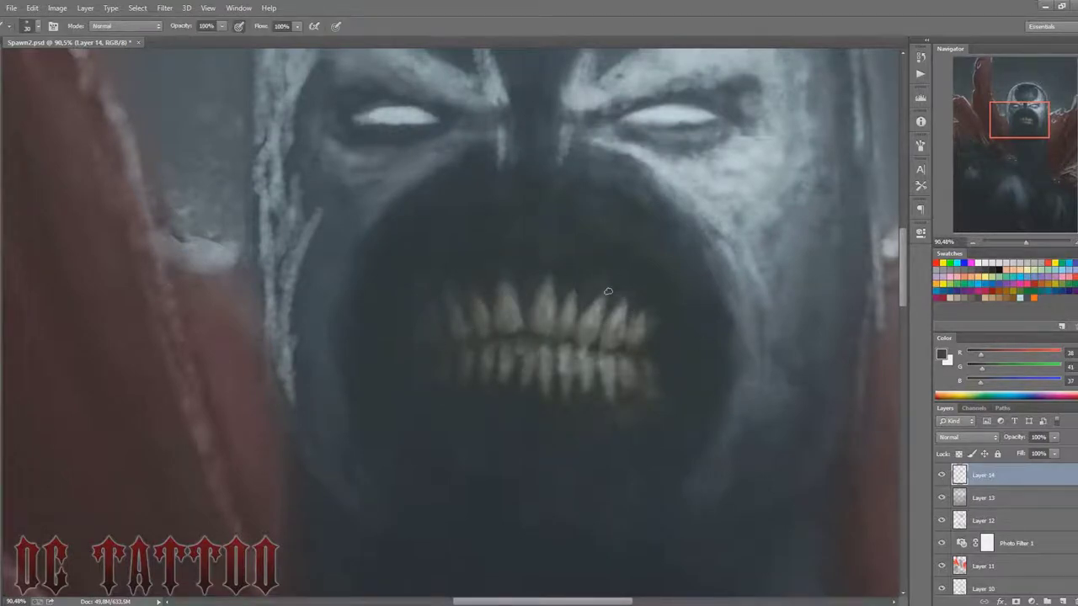
{"action": "left_click", "coordinate": [521, 333], "text": "alt"}
{"action": "key", "text": "bracketleft"}
{"action": "key", "text": "bracketleft"}
{"action": "key", "text": "bracketleft"}
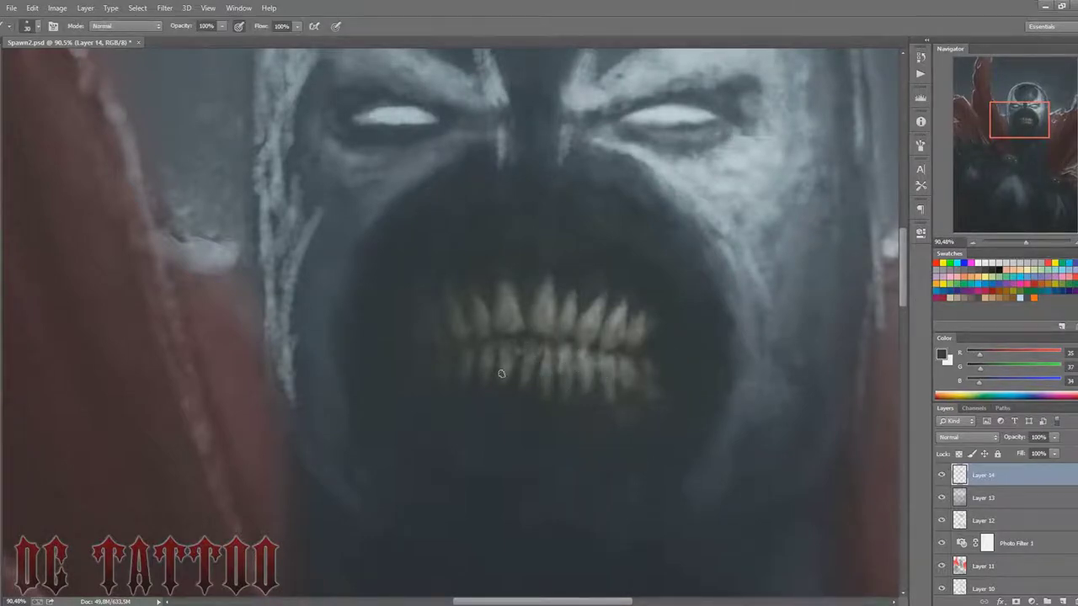
{"action": "left_click", "coordinate": [590, 320], "text": "alt"}
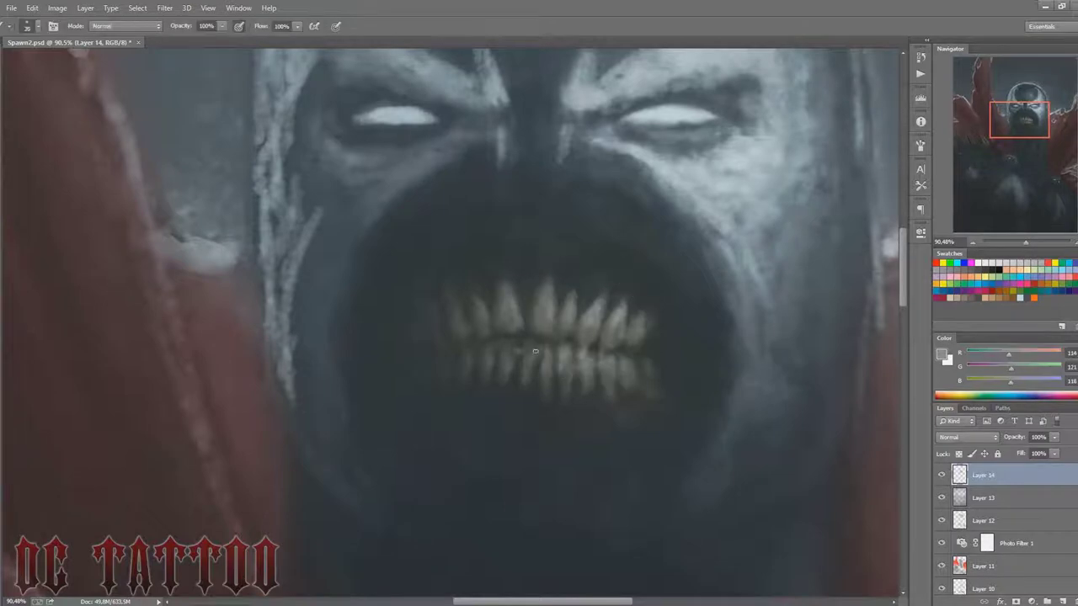
{"action": "key", "text": "bracketleft"}
{"action": "left_click", "coordinate": [537, 360], "text": "alt"}
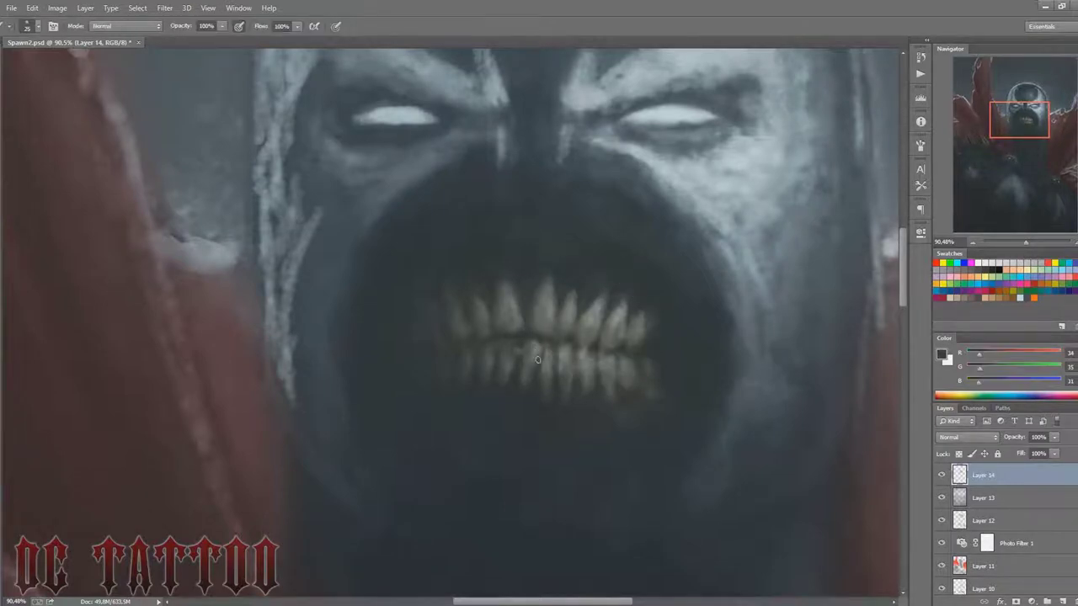
{"action": "key", "text": "bracketright"}
{"action": "key", "text": "bracketright"}
{"action": "key", "text": "bracketright"}
{"action": "left_click", "coordinate": [540, 347], "text": "alt"}
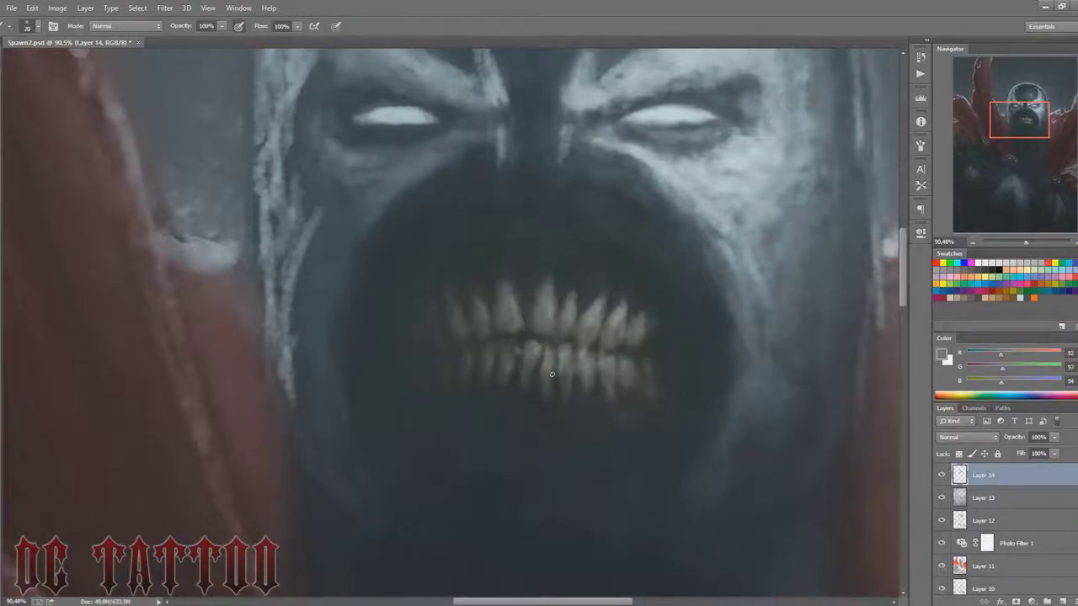
{"action": "left_click", "coordinate": [533, 372], "text": "alt"}
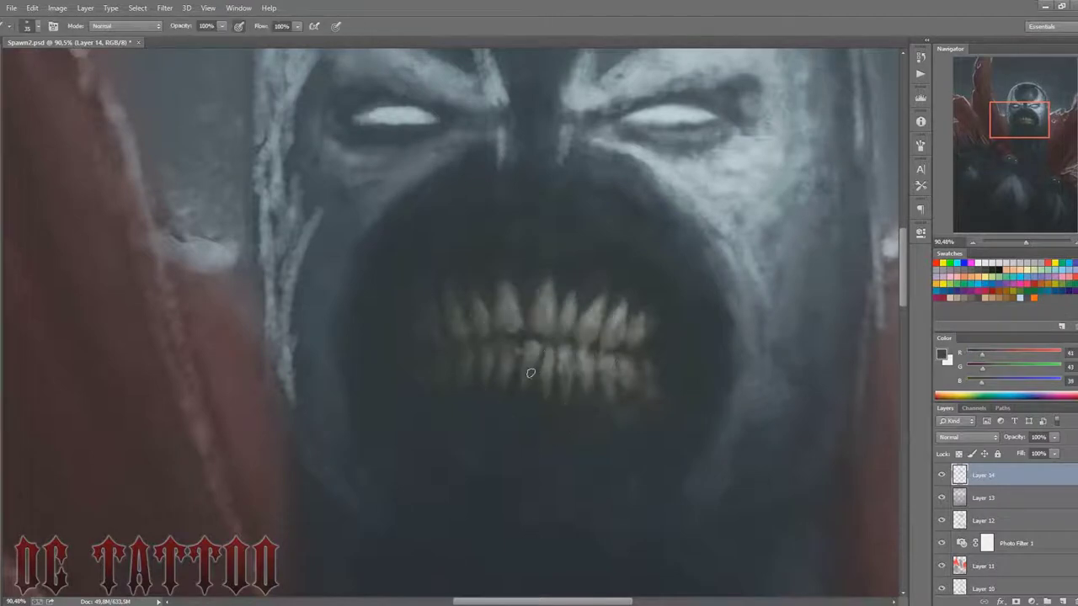
{"action": "key", "text": "bracketright"}
{"action": "key", "text": "bracketright"}
{"action": "key", "text": "bracketright"}
{"action": "left_click", "coordinate": [528, 345], "text": "alt"}
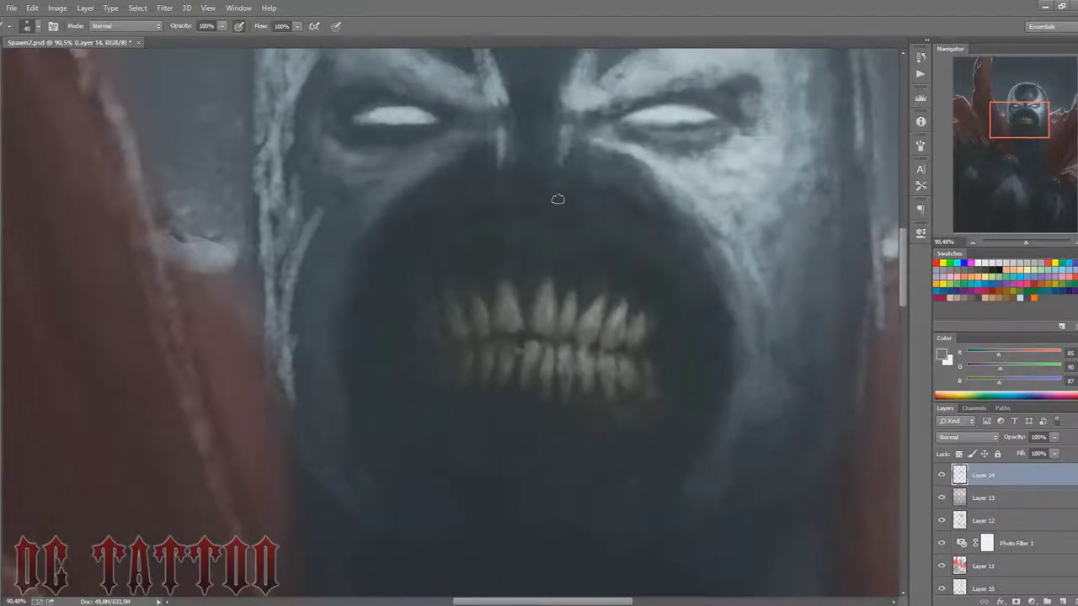
{"action": "left_click", "coordinate": [541, 348], "text": "alt"}
{"action": "left_click", "coordinate": [523, 356], "text": "alt"}
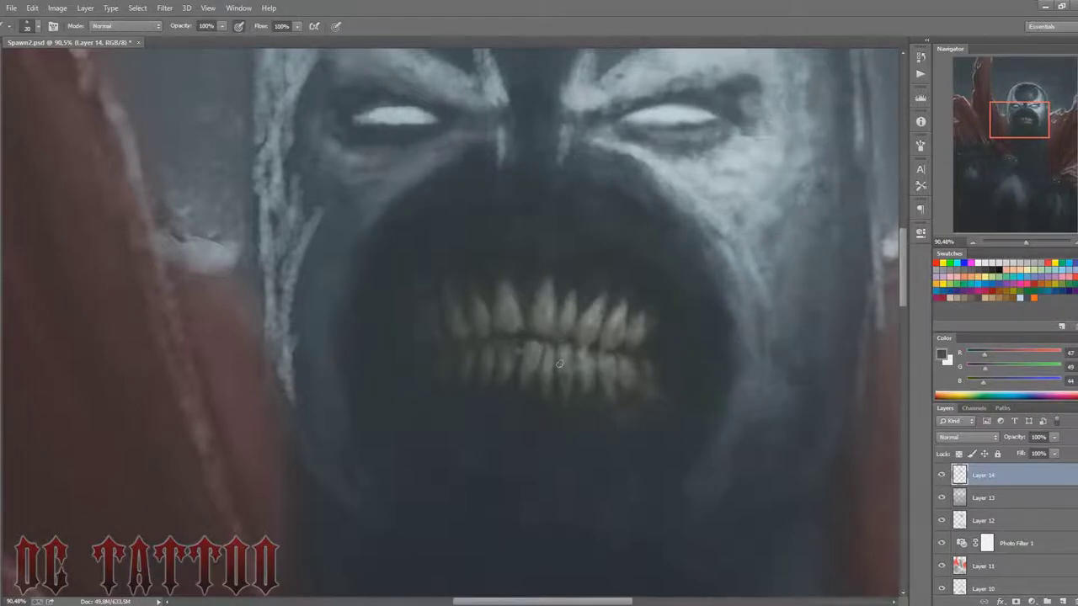
{"action": "left_click", "coordinate": [512, 345], "text": "alt"}
Step: Refine fine tooth detail and deepen the surrounding mouth shadow with dark blue-grey
{"action": "key", "text": "bracketleft"}
{"action": "key", "text": "bracketleft"}
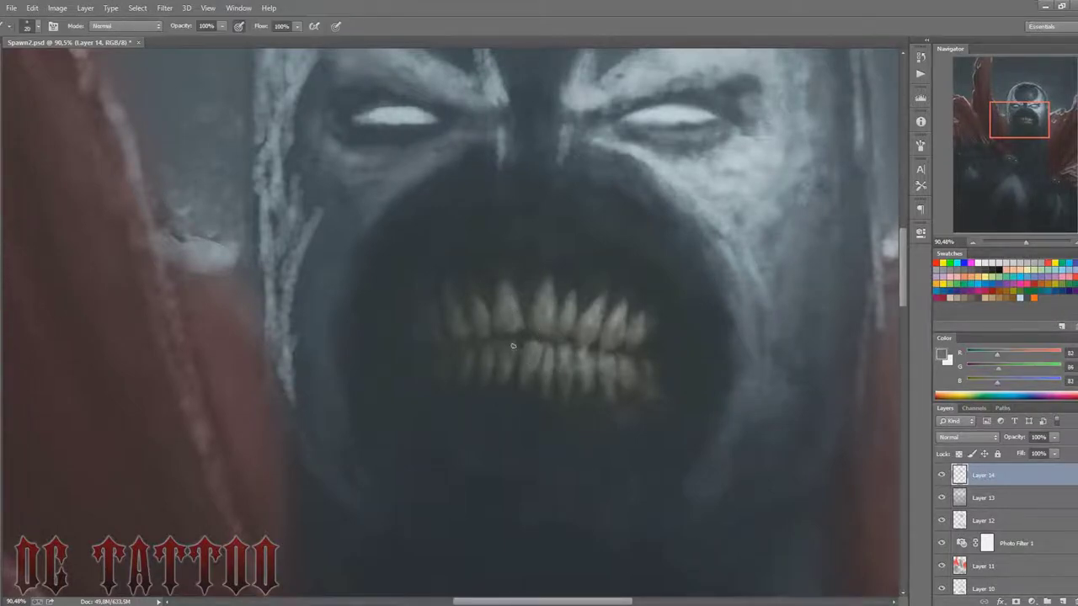
{"action": "left_click", "coordinate": [507, 365], "text": "alt"}
{"action": "key", "text": "bracketleft"}
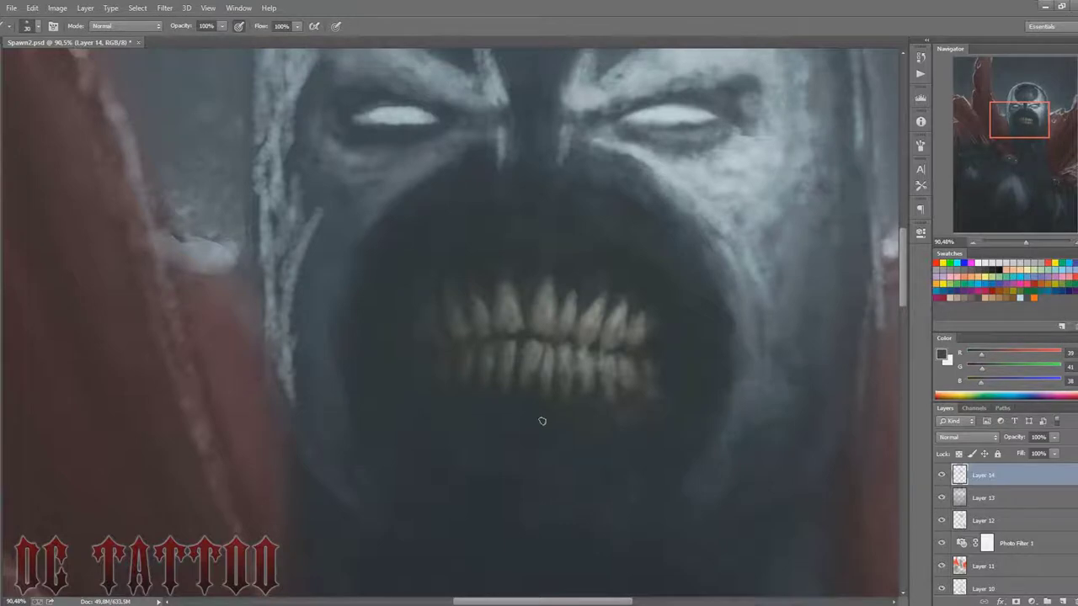
{"action": "left_click", "coordinate": [494, 343], "text": "alt"}
{"action": "left_click", "coordinate": [523, 359], "text": "alt"}
{"action": "key", "text": "bracketright"}
{"action": "key", "text": "bracketright"}
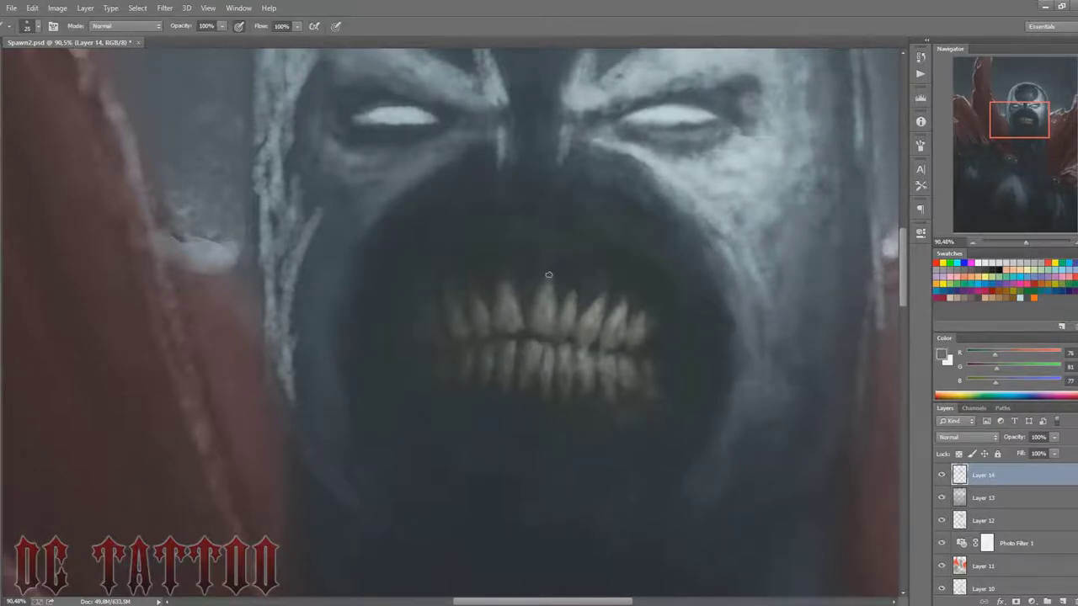
{"action": "left_click", "coordinate": [527, 334], "text": "alt"}
{"action": "key", "text": "bracketleft"}
{"action": "key", "text": "bracketleft"}
{"action": "key", "text": "bracketleft"}
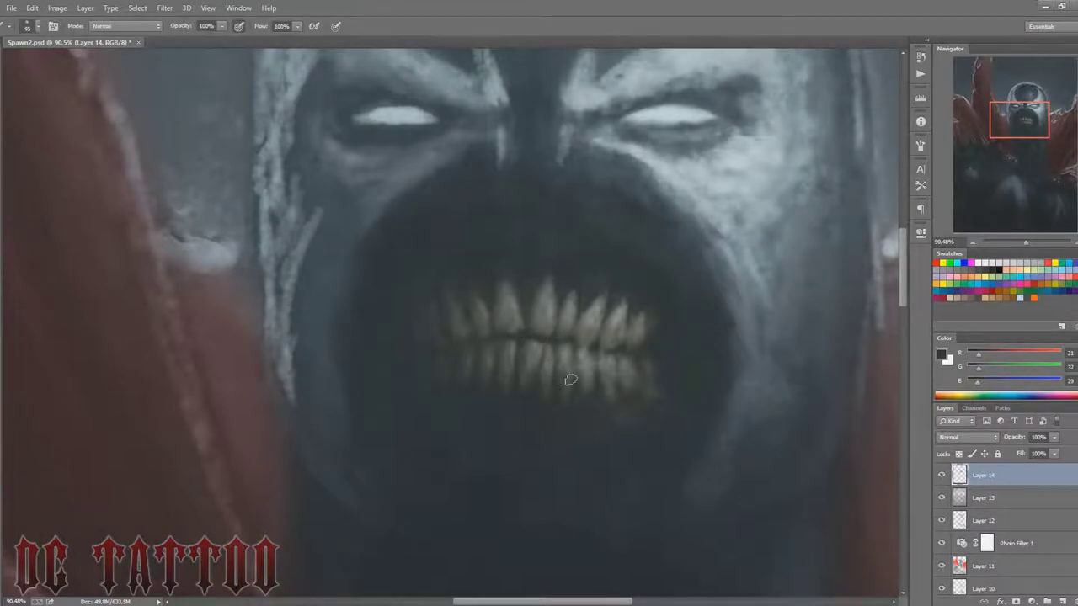
{"action": "left_click", "coordinate": [545, 403], "text": "alt"}
{"action": "left_click", "coordinate": [599, 357], "text": "alt"}
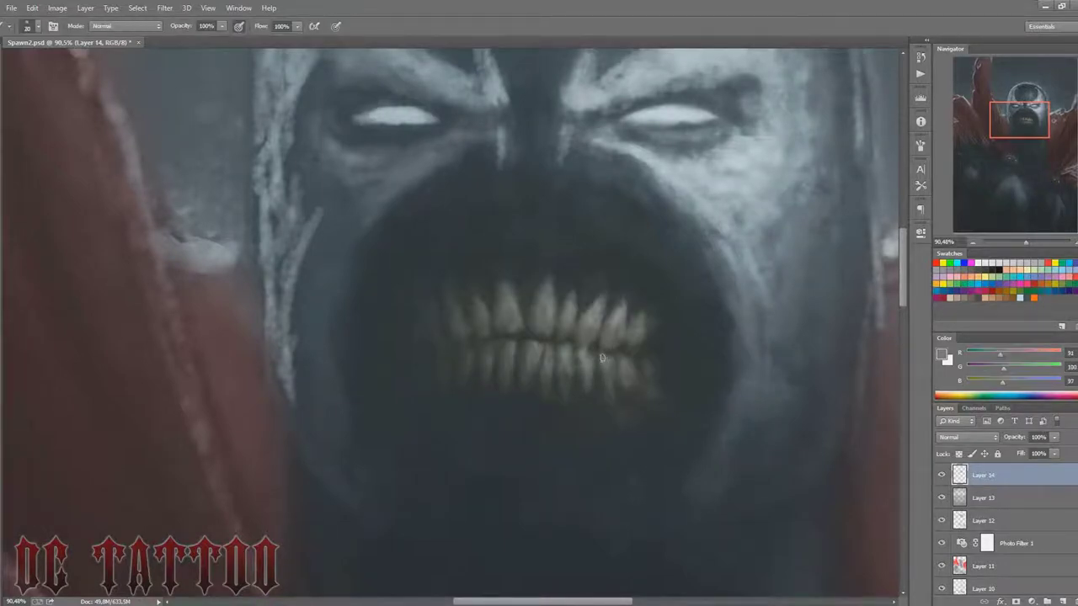
{"action": "left_click", "coordinate": [626, 368], "text": "alt"}
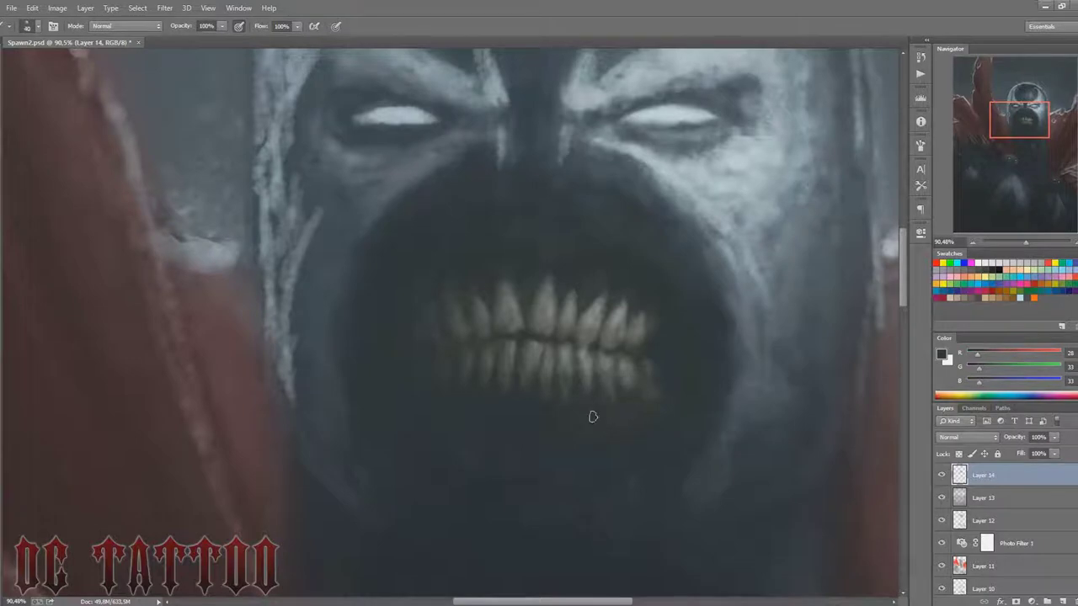
{"action": "key", "text": "bracketright"}
{"action": "key", "text": "bracketright"}
{"action": "key", "text": "bracketright"}
{"action": "left_click", "coordinate": [419, 408], "text": "alt"}
{"action": "key", "text": "bracketright"}
{"action": "key", "text": "bracketright"}
Step: Darken the nose bridge between the eyes with a sampled dark grey
{"action": "left_click", "coordinate": [395, 332], "text": "alt"}
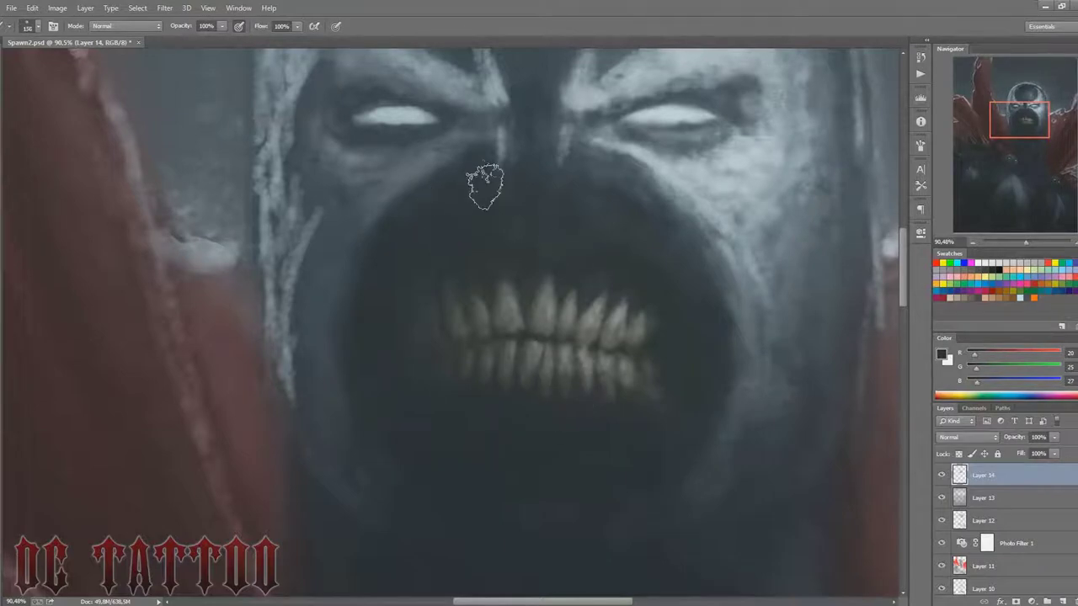
{"action": "key", "text": "bracketleft"}
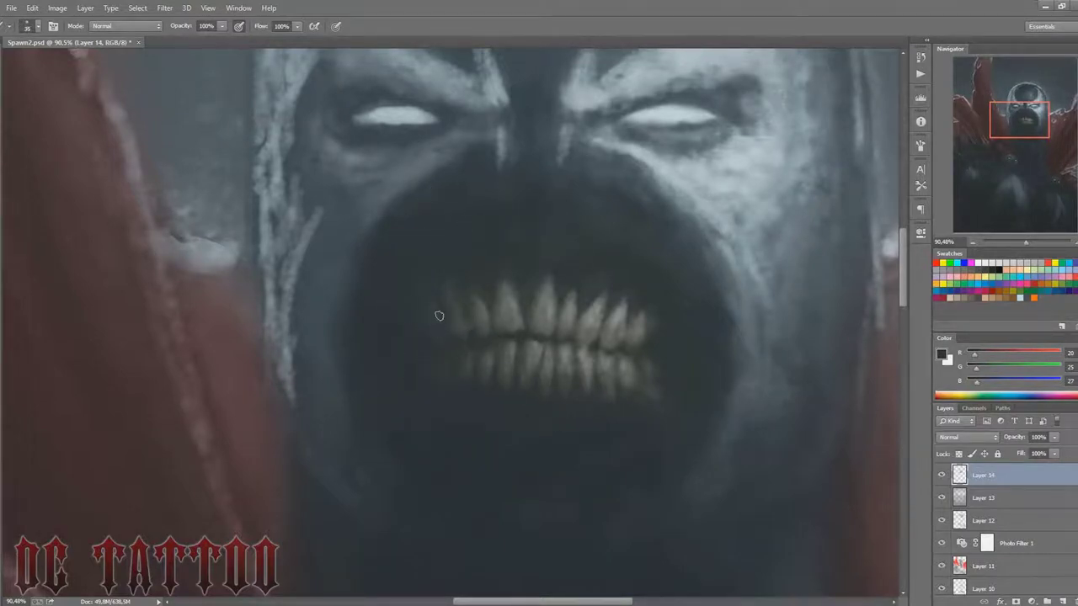
{"action": "key", "text": "bracketright"}
{"action": "key", "text": "bracketright"}
{"action": "key", "text": "bracketright"}
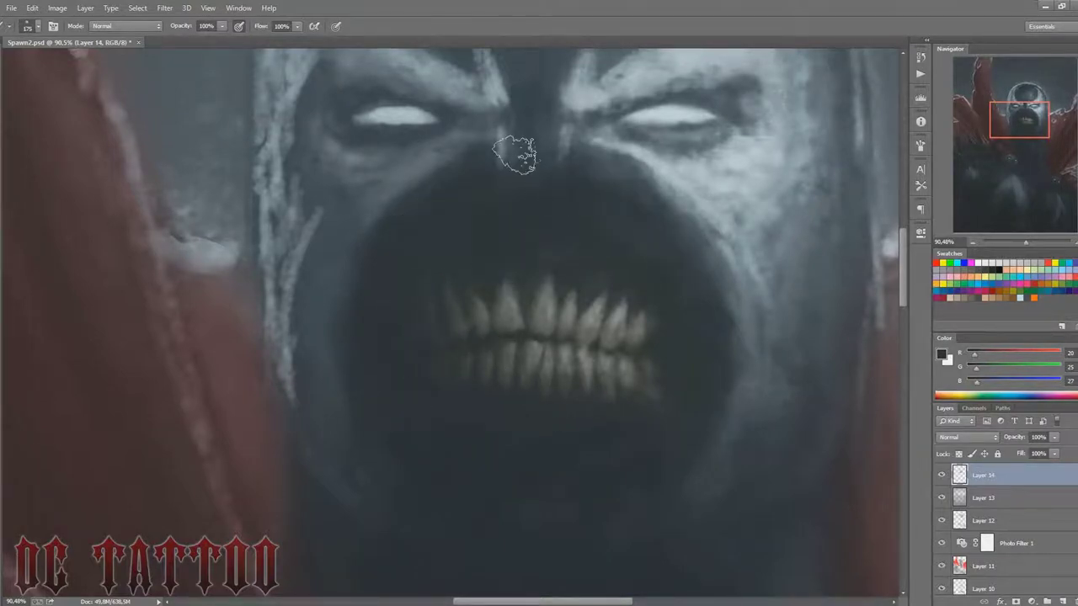
{"action": "key", "text": "bracketleft"}
{"action": "key", "text": "bracketleft"}
{"action": "key", "text": "bracketleft"}
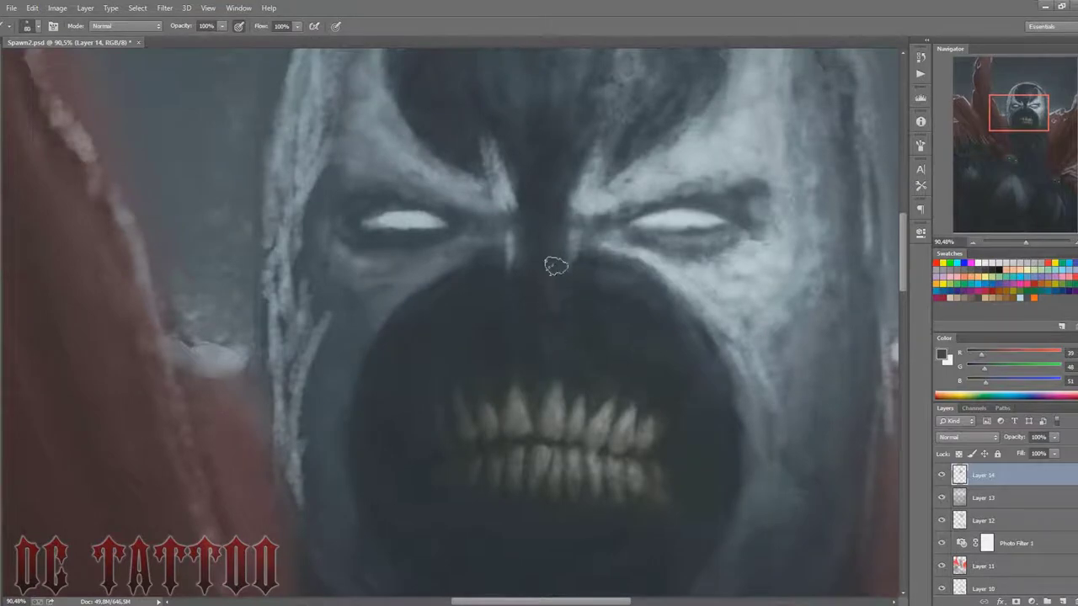
{"action": "key", "text": "bracketright"}
{"action": "key", "text": "bracketright"}
{"action": "key", "text": "bracketright"}
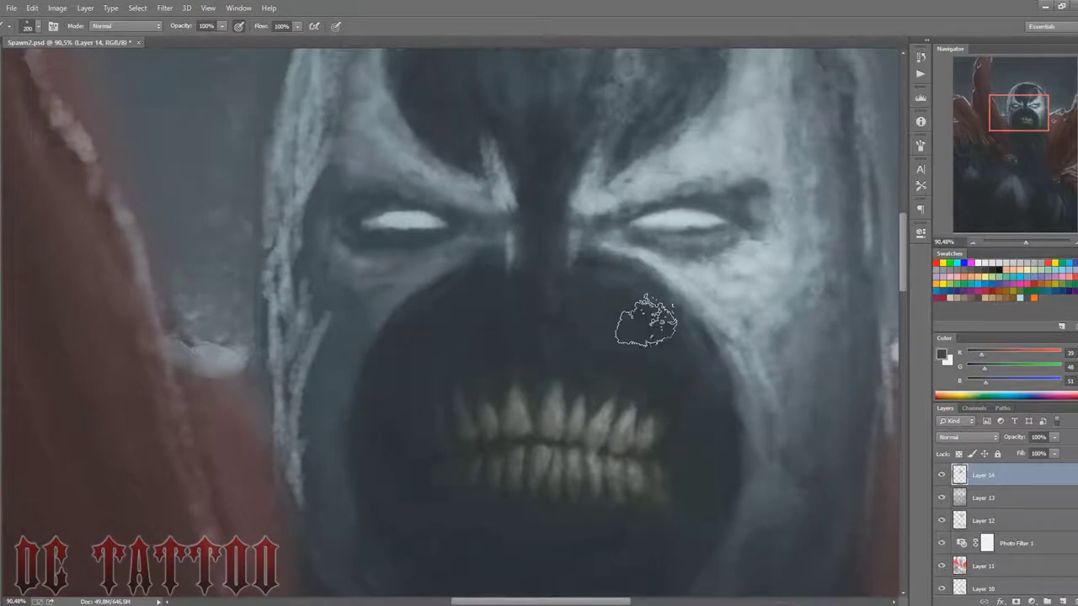
{"action": "key", "text": "bracketleft"}
{"action": "key", "text": "bracketleft"}
{"action": "key", "text": "bracketleft"}
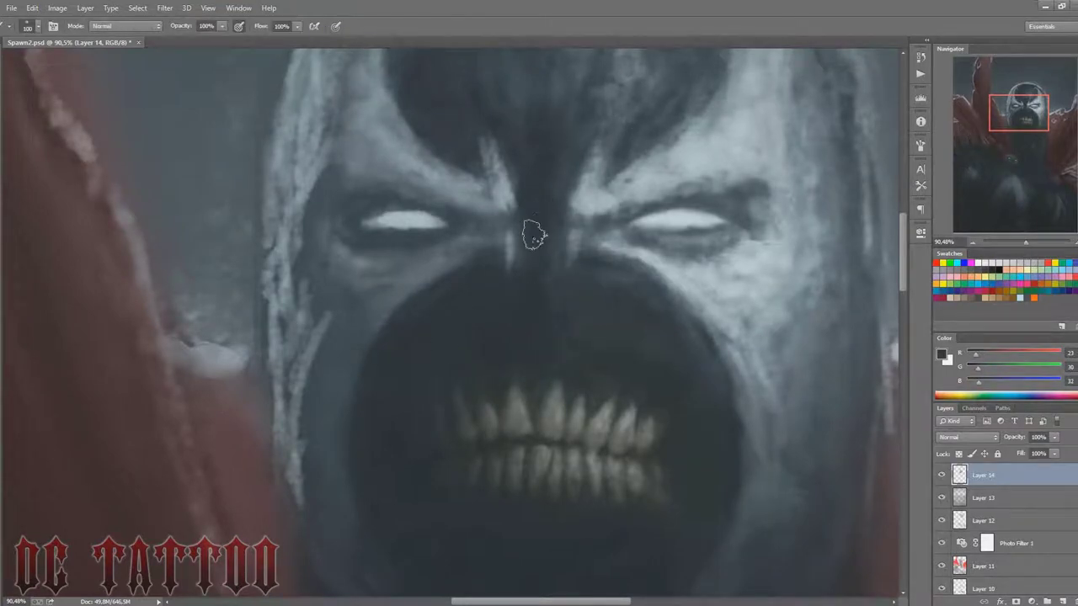
{"action": "left_click", "coordinate": [531, 231], "text": "alt"}
{"action": "mouse_move", "coordinate": [499, 249]}
{"action": "left_mouse_down"}
{"action": "mouse_move", "coordinate": [506, 177]}
{"action": "mouse_move", "coordinate": [459, 252]}
{"action": "left_mouse_up"}
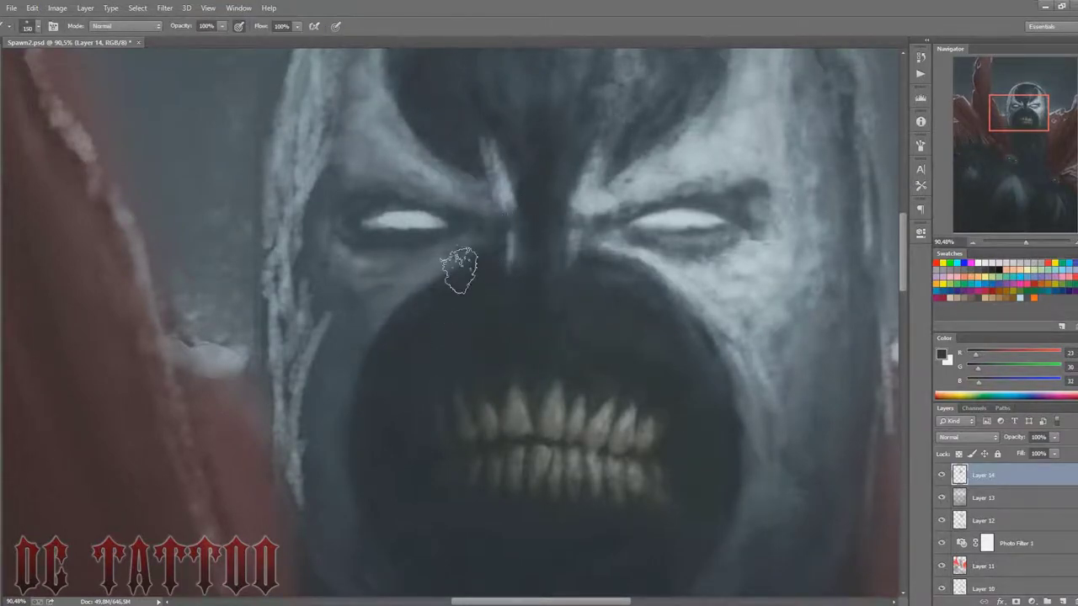
{"action": "left_click_drag", "start_coordinate": [505, 210], "coordinate": [497, 151]}
Step: Add light grey strokes near the forehead
{"action": "key", "text": "bracketright"}
{"action": "key", "text": "bracketright"}
{"action": "key", "text": "bracketright"}
{"action": "left_click", "coordinate": [630, 94], "text": "alt"}
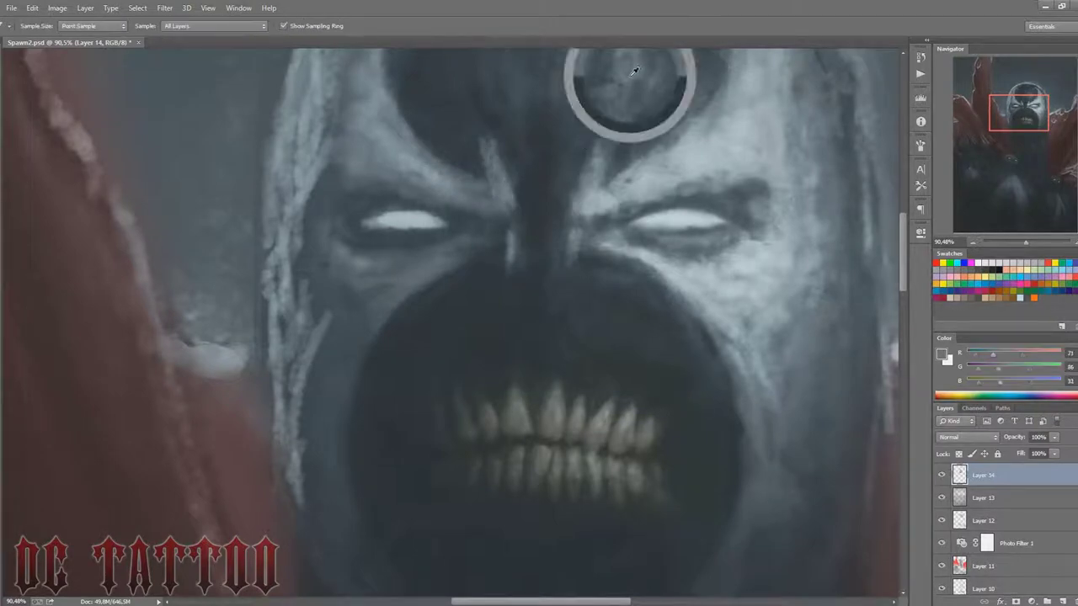
{"action": "key", "text": "bracketleft"}
{"action": "key", "text": "bracketleft"}
{"action": "key", "text": "bracketleft"}
{"action": "mouse_move", "coordinate": [620, 82]}
{"action": "left_mouse_down"}
{"action": "mouse_move", "coordinate": [594, 124]}
{"action": "mouse_move", "coordinate": [577, 72]}
{"action": "mouse_move", "coordinate": [555, 147]}
{"action": "left_mouse_up"}
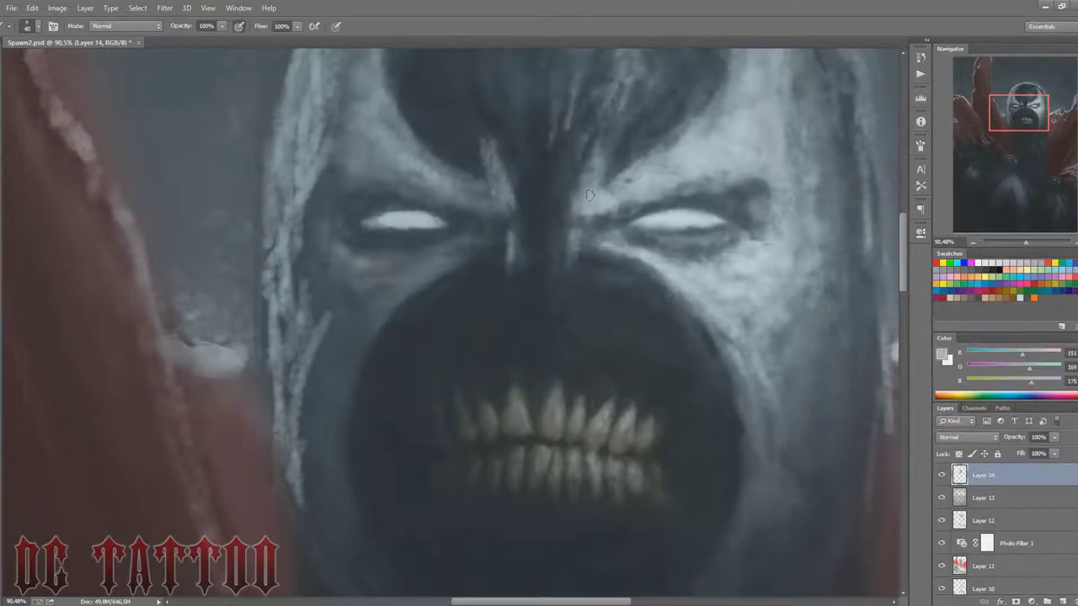
Step: Define dark strands on the mask, alternating sampled dark hair tones and light mask greys
{"action": "scroll", "coordinate": [636, 65], "scroll_direction": "down", "scroll_amount": 3}
{"action": "left_click", "coordinate": [524, 169], "text": "alt"}
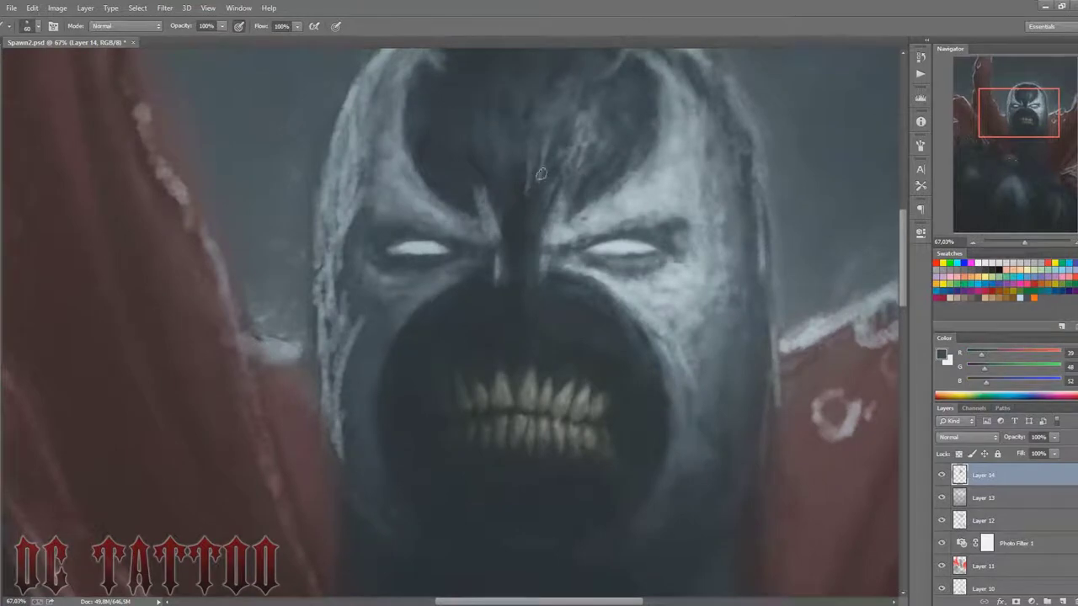
{"action": "left_click", "coordinate": [631, 181], "text": "alt"}
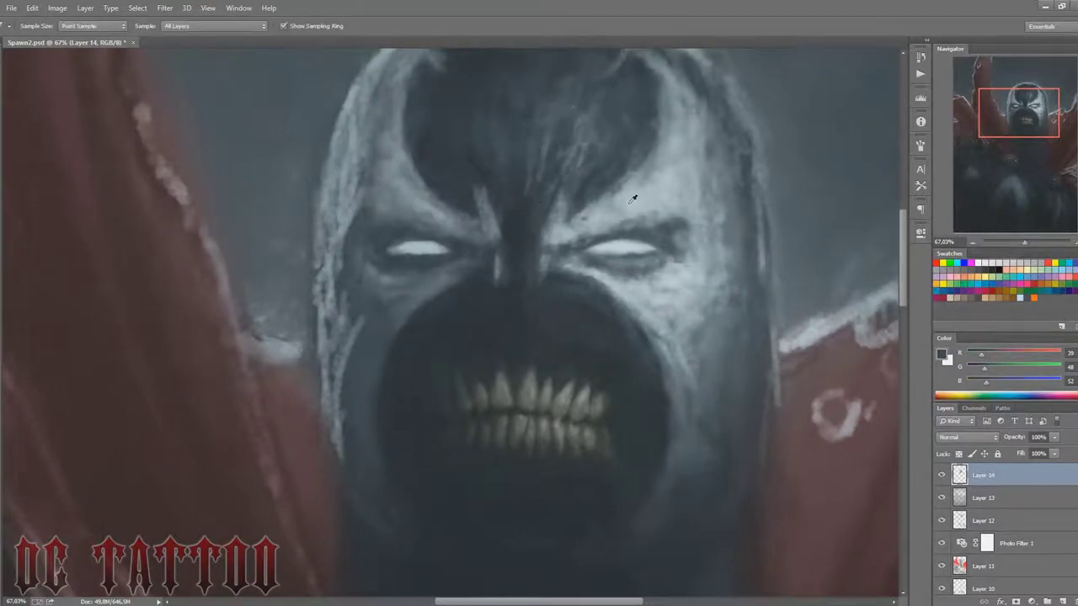
{"action": "key", "text": "bracketleft"}
{"action": "key", "text": "bracketright"}
{"action": "key", "text": "bracketright"}
{"action": "left_click_drag", "start_coordinate": [621, 202], "coordinate": [596, 194]}
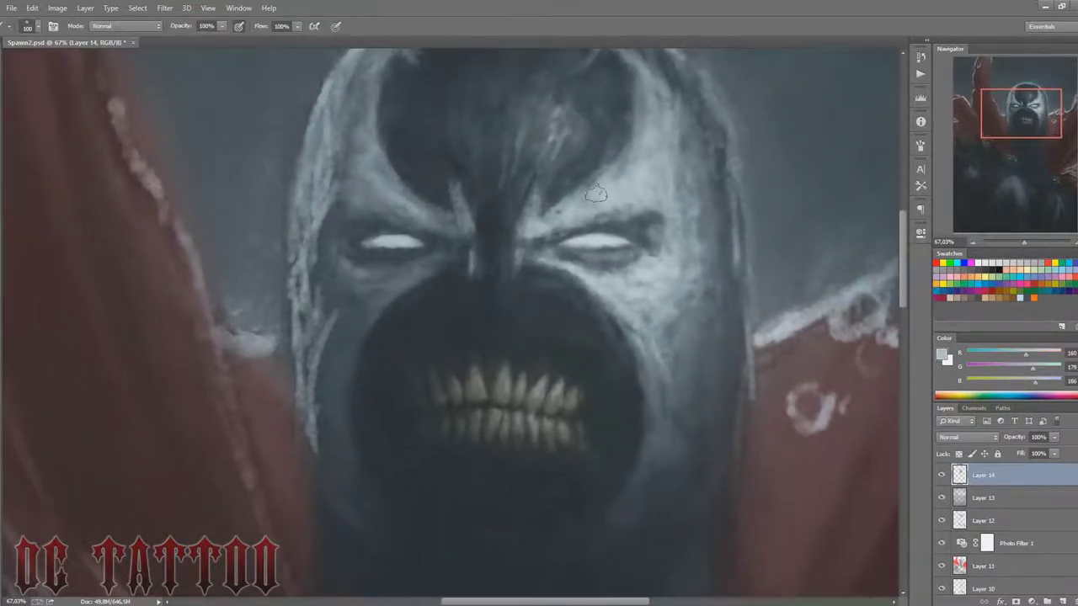
{"action": "left_click", "coordinate": [571, 187], "text": "alt"}
{"action": "left_click", "coordinate": [534, 204], "text": "alt"}
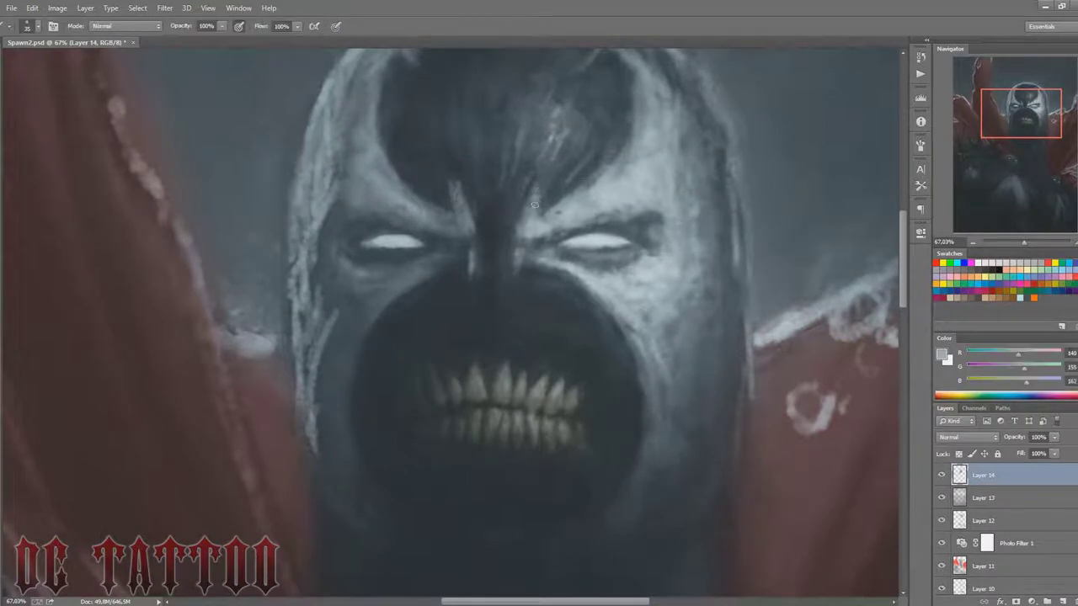
{"action": "left_click", "coordinate": [564, 149], "text": "alt"}
{"action": "left_click", "coordinate": [481, 211], "text": "alt"}
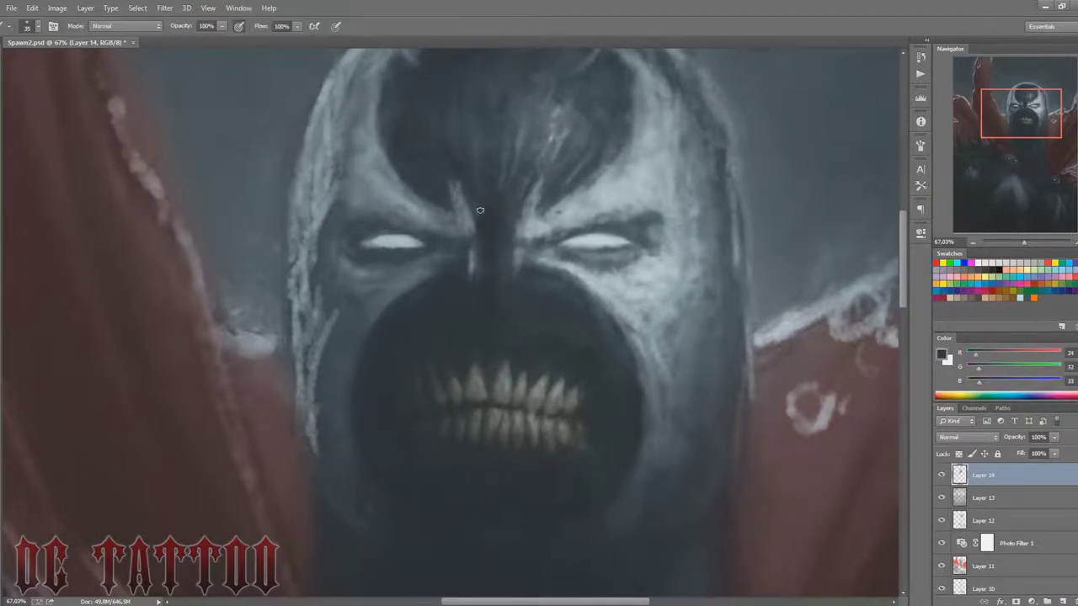
{"action": "key", "text": "bracketright"}
{"action": "key", "text": "bracketright"}
{"action": "key", "text": "bracketright"}
{"action": "left_click", "coordinate": [422, 303], "text": "alt"}
{"action": "key", "text": "bracketleft"}
{"action": "key", "text": "bracketleft"}
{"action": "key", "text": "bracketleft"}
Step: Paint the top of the mask with mid and lighter grey-blues, then save the file
{"action": "left_click_drag", "start_coordinate": [396, 71], "coordinate": [391, 147]}
{"action": "key", "text": "bracketleft"}
{"action": "key", "text": "bracketleft"}
{"action": "key", "text": "bracketleft"}
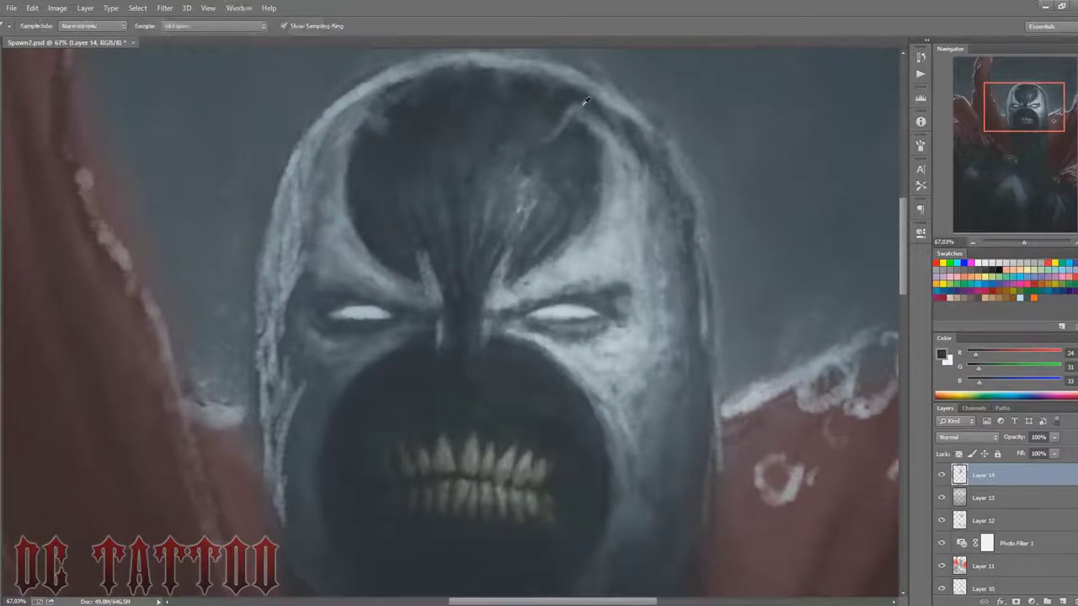
{"action": "left_click", "coordinate": [386, 112], "text": "alt"}
{"action": "key", "text": "bracketright"}
{"action": "key", "text": "bracketright"}
{"action": "key", "text": "bracketright"}
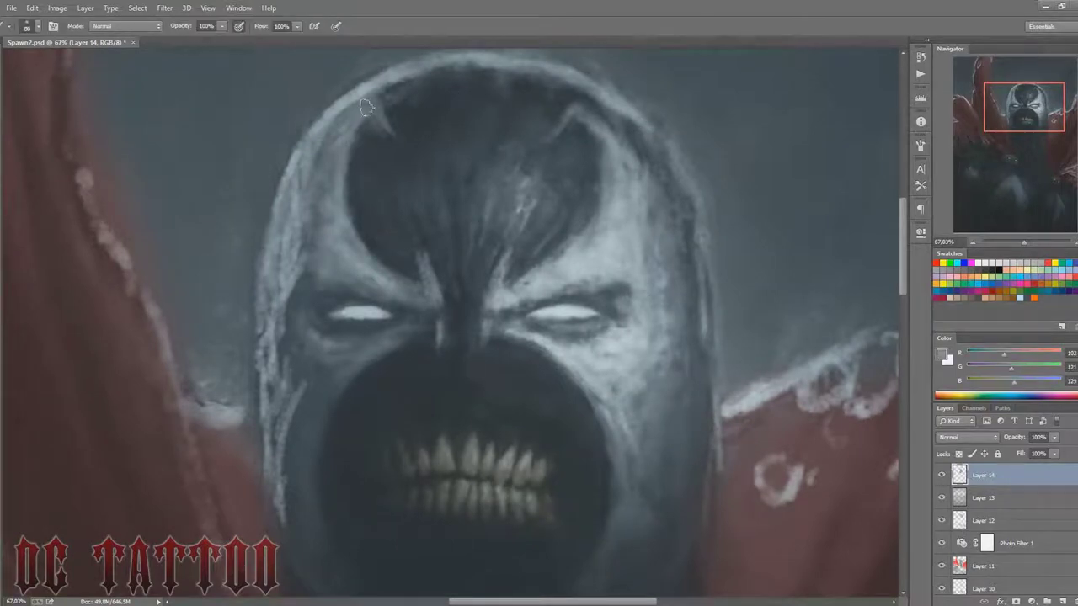
{"action": "left_click", "coordinate": [369, 108], "text": "alt"}
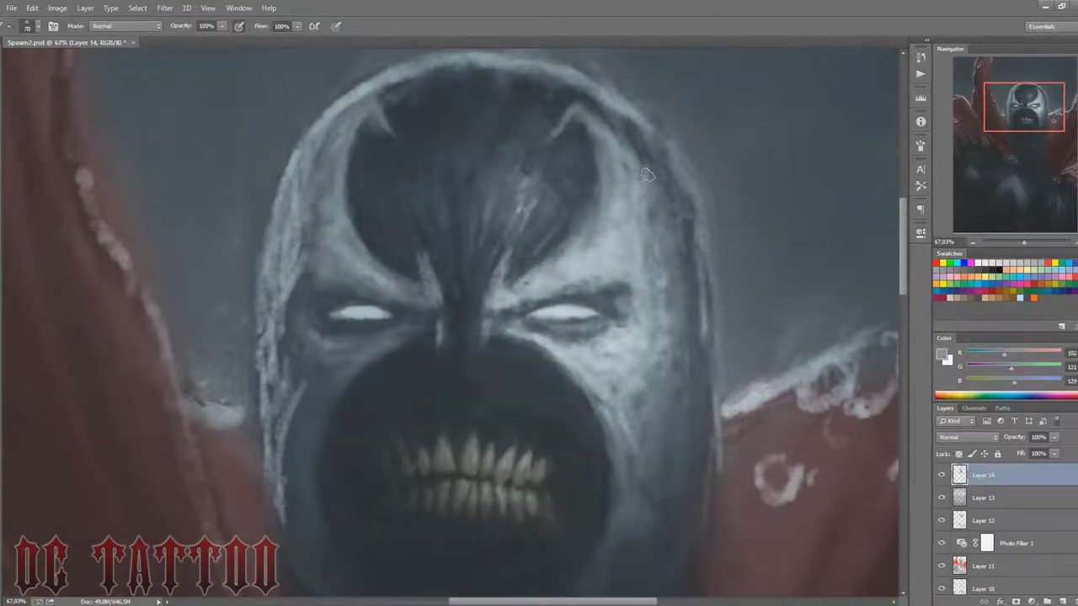
{"action": "key", "text": "bracketright"}
{"action": "key", "text": "bracketright"}
{"action": "key", "text": "bracketright"}
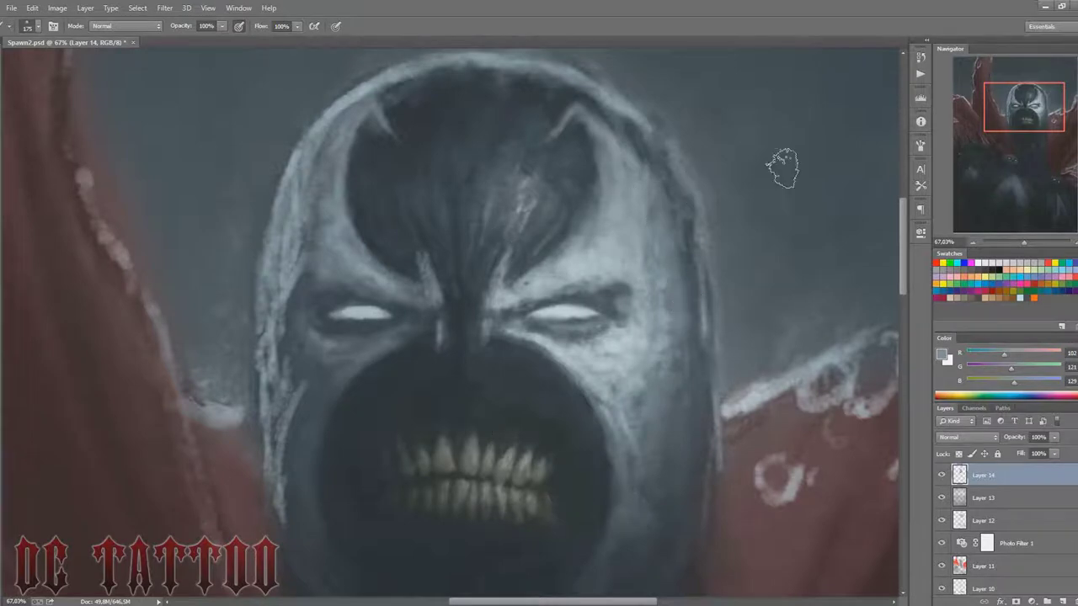
{"action": "key", "text": "ctrl+s"}
Step: Darken the background beside the left side of the head with dark strokes
{"action": "left_click_drag", "start_coordinate": [1021, 105], "coordinate": [996, 98]}
{"action": "left_click", "coordinate": [555, 107], "text": "alt"}
{"action": "left_click_drag", "start_coordinate": [557, 126], "coordinate": [601, 145]}
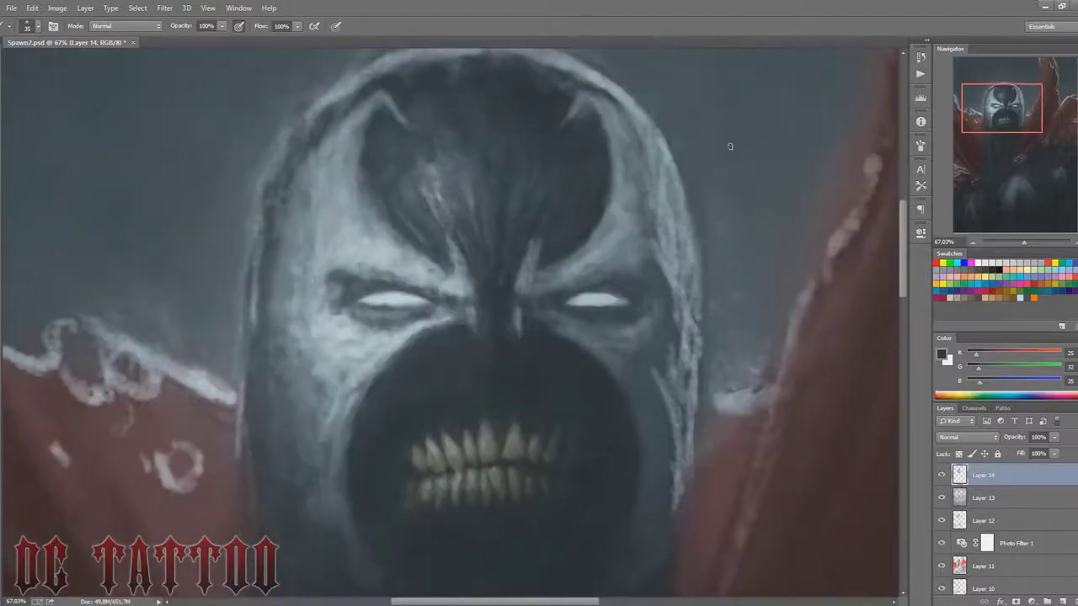
{"action": "left_click", "coordinate": [418, 95], "text": "alt"}
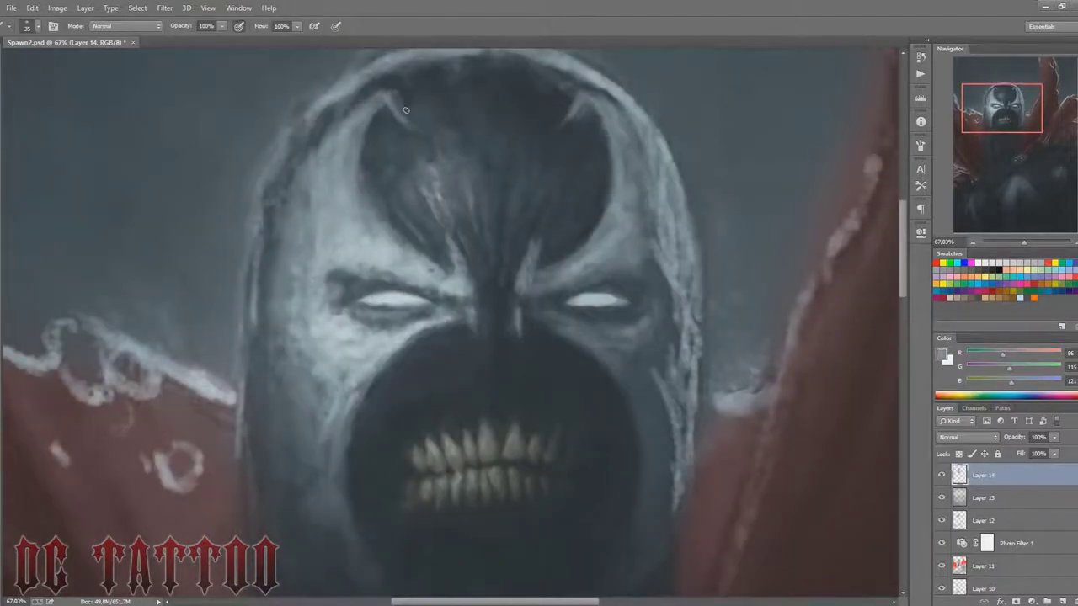
{"action": "scroll", "coordinate": [590, 253], "scroll_direction": "down", "scroll_amount": 2}
Step: Soften the lower cheeks beside the mouth with sampled dark tones and a larger brush
{"action": "left_click", "coordinate": [386, 312], "text": "alt"}
{"action": "key", "text": "bracketright"}
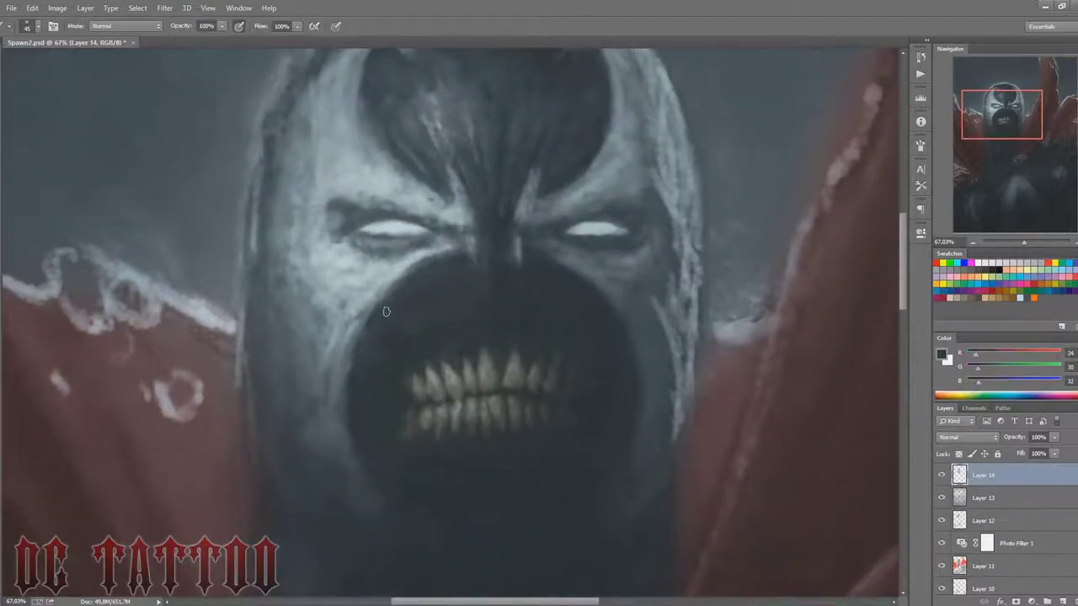
{"action": "key", "text": "bracketright"}
{"action": "key", "text": "bracketright"}
{"action": "left_click", "coordinate": [350, 350], "text": "alt"}
{"action": "key", "text": "bracketright"}
{"action": "key", "text": "bracketright"}
{"action": "key", "text": "bracketright"}
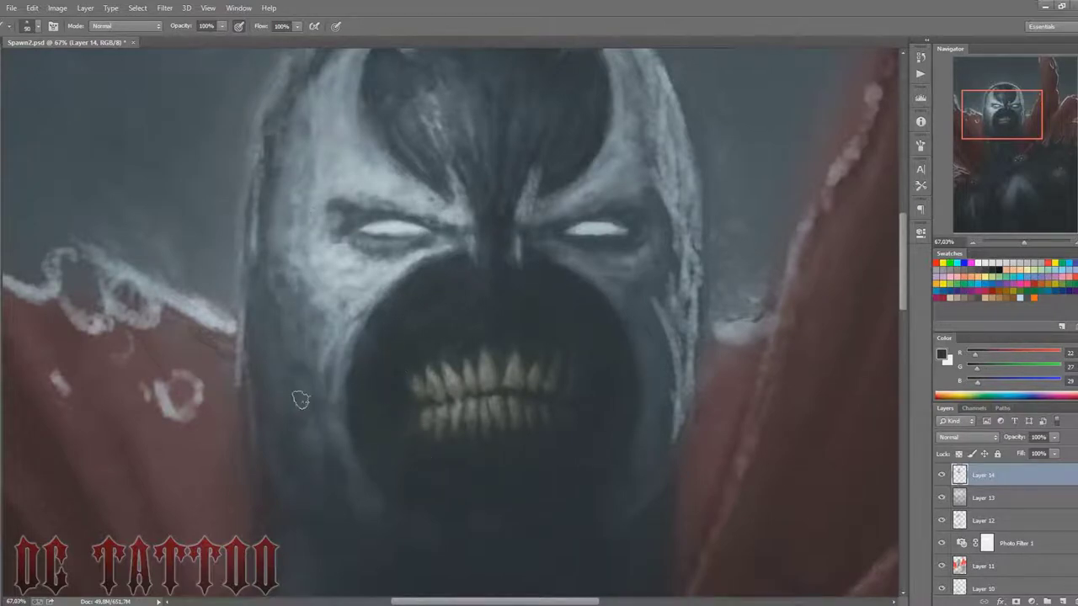
Step: Sample muted and darker reds from the cloak and enlarge the brush for broad strokes
{"action": "left_click_drag", "start_coordinate": [1015, 128], "coordinate": [1011, 127]}
{"action": "left_click", "coordinate": [282, 268], "text": "alt"}
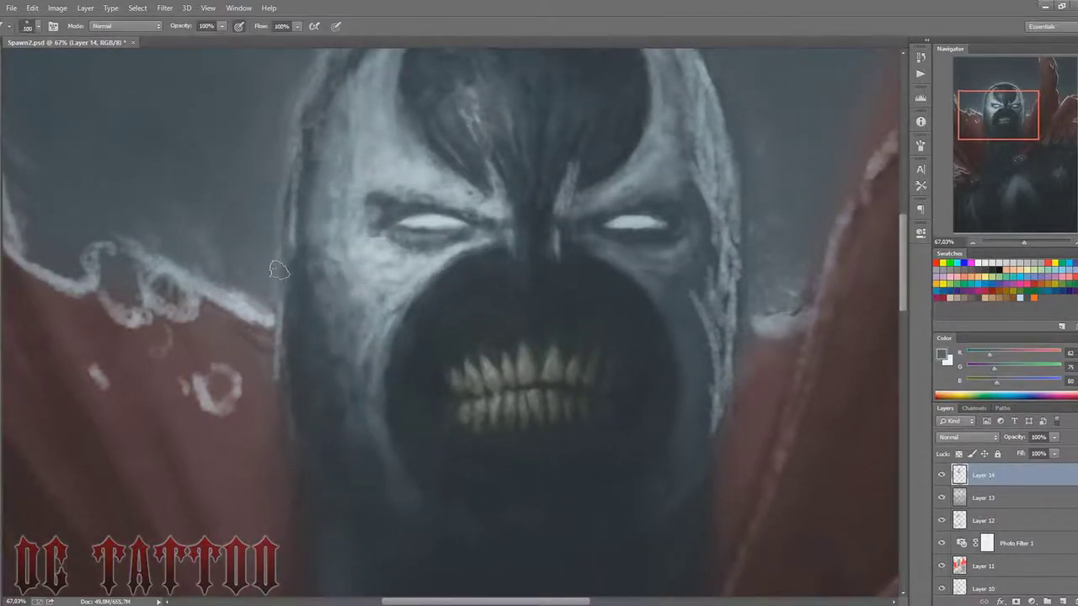
{"action": "key", "text": "bracketleft"}
{"action": "key", "text": "bracketleft"}
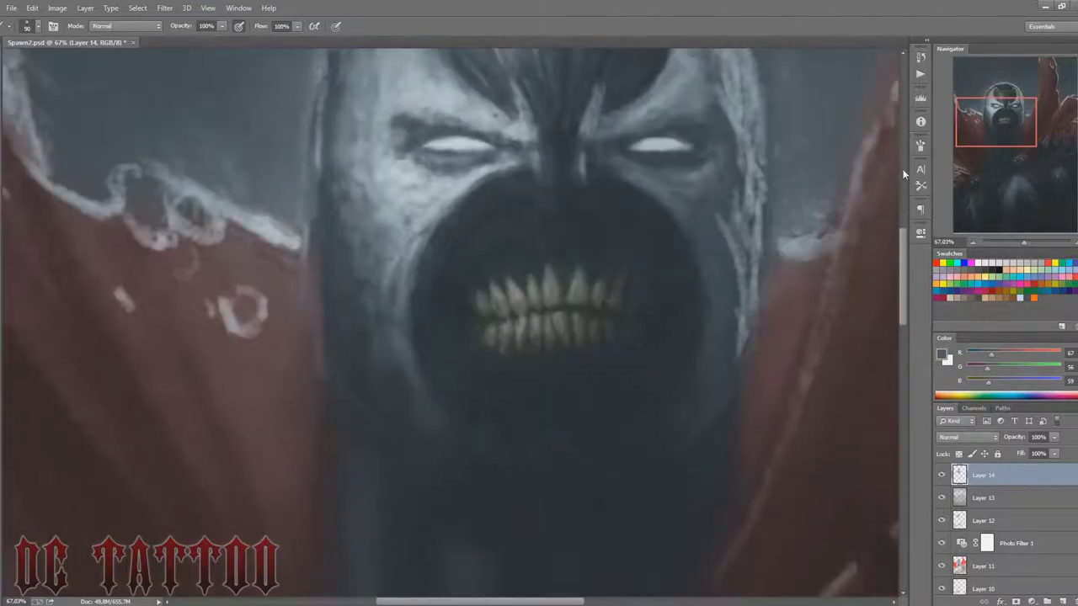
{"action": "left_click", "coordinate": [302, 346], "text": "alt"}
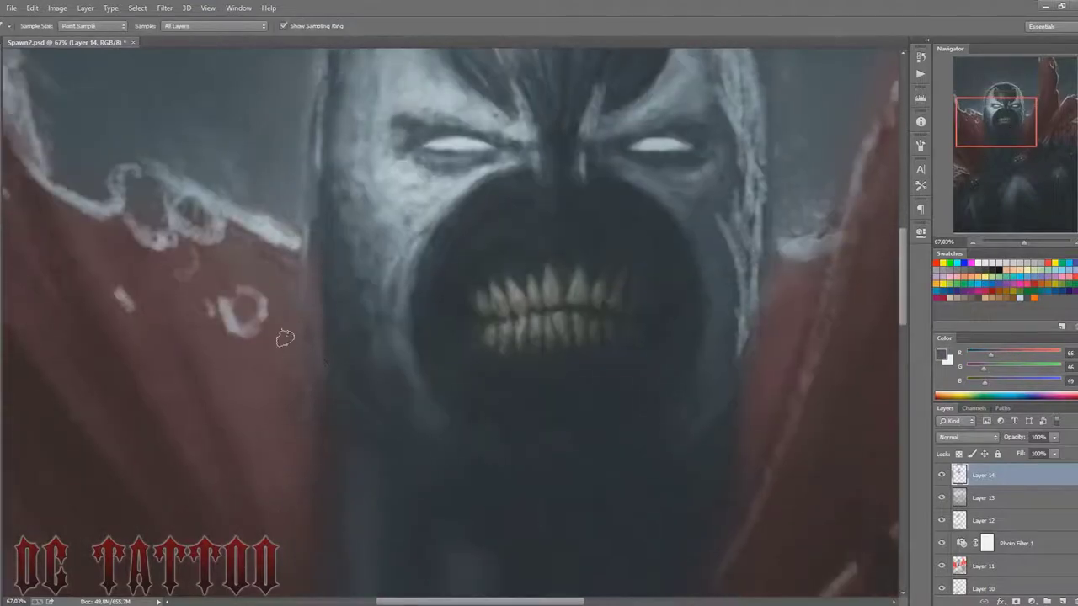
{"action": "key", "text": "bracketright"}
{"action": "key", "text": "bracketright"}
{"action": "left_click", "coordinate": [703, 353], "text": "alt"}
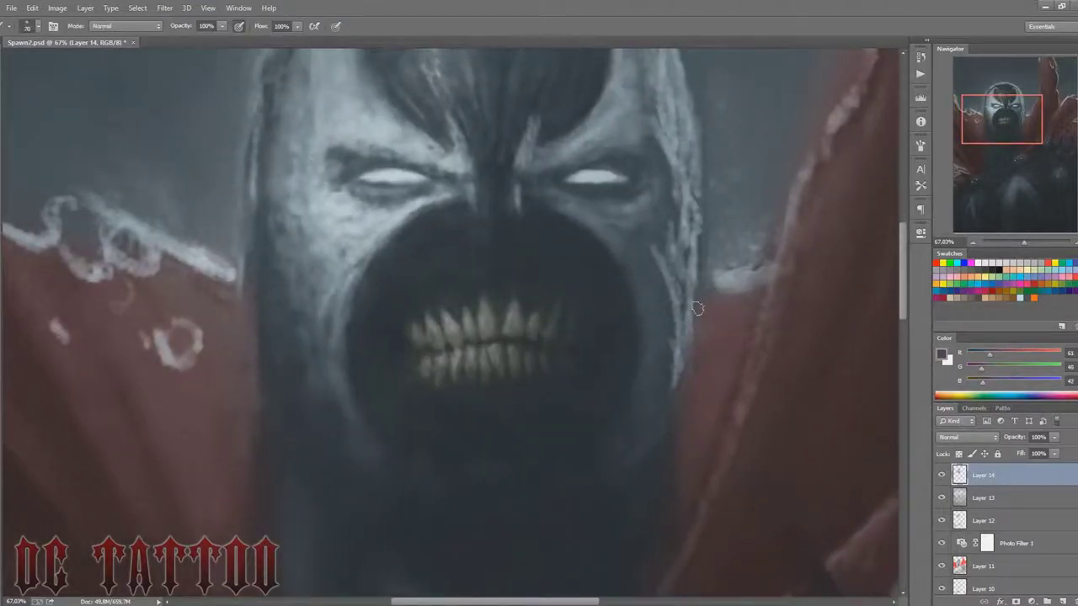
{"action": "key", "text": "bracketright"}
{"action": "key", "text": "bracketright"}
{"action": "key", "text": "bracketright"}
Step: Fit the whole painting on screen and sample the dark tone below the mouth with a smaller brush
{"action": "left_click", "coordinate": [289, 250], "text": "alt"}
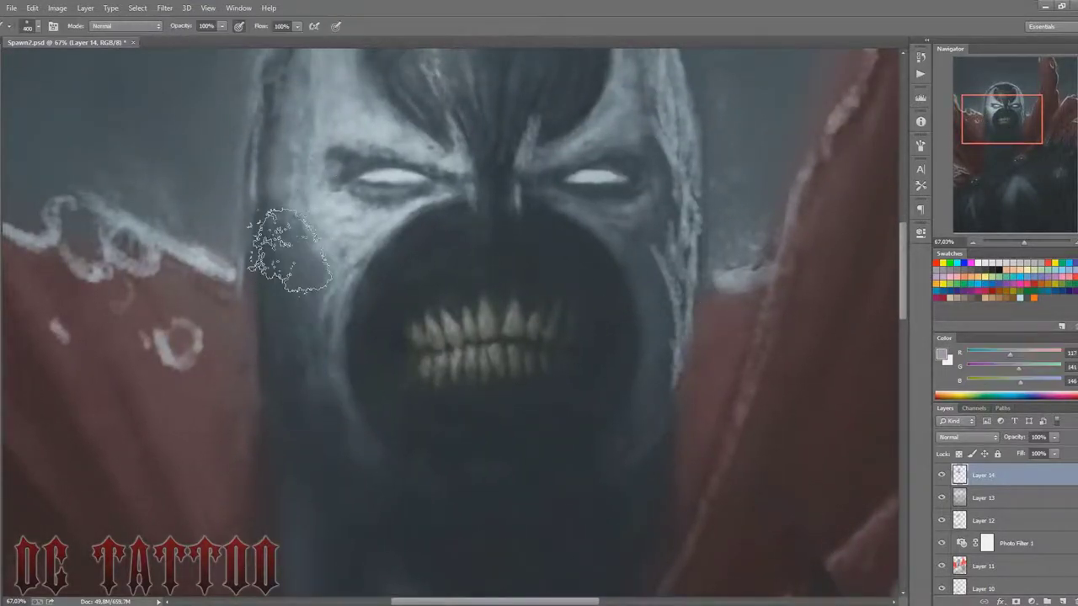
{"action": "key", "text": "ctrl+0"}
{"action": "left_click_drag", "start_coordinate": [968, 93], "coordinate": [1001, 119]}
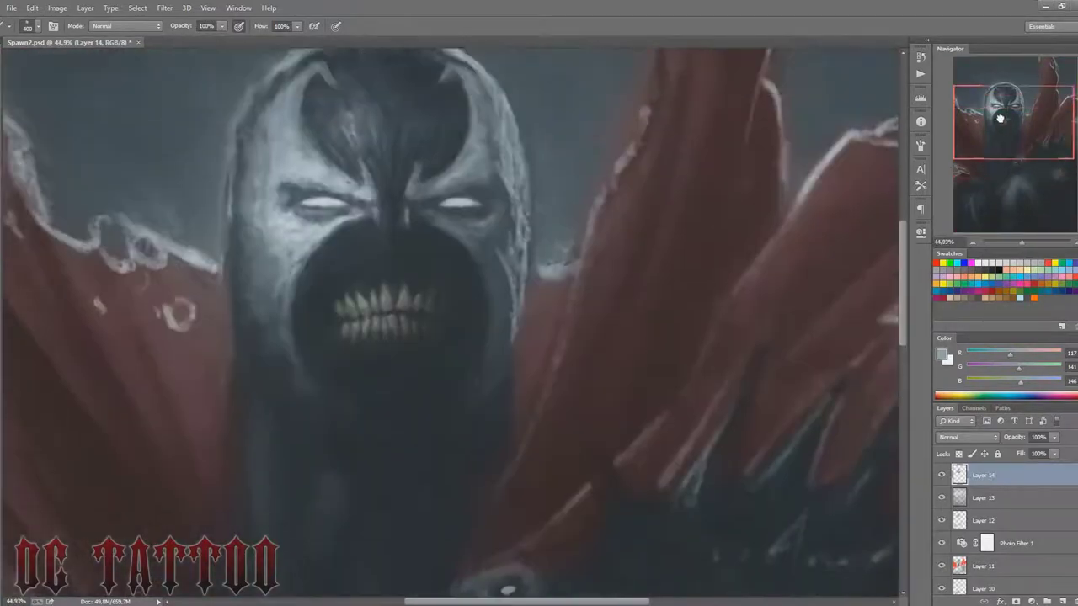
{"action": "key", "text": "bracketleft"}
{"action": "key", "text": "bracketleft"}
{"action": "key", "text": "bracketleft"}
{"action": "left_click", "coordinate": [374, 446], "text": "alt"}
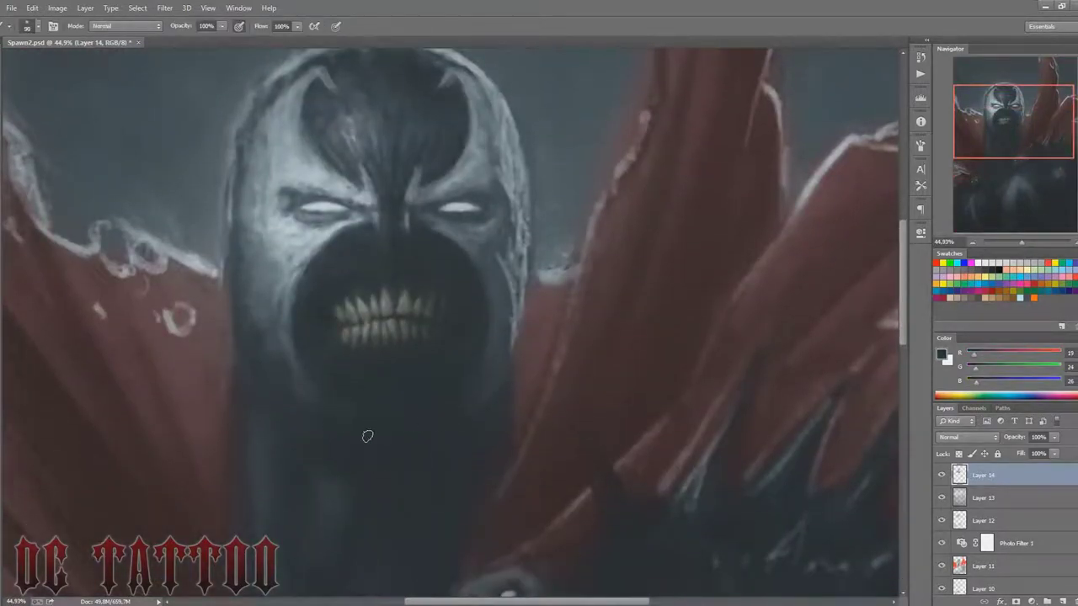
{"action": "key", "text": "bracketright"}
Step: Shade below the mouth with several sampled dark body tones at adjusted brush sizes
{"action": "left_click", "coordinate": [387, 421], "text": "alt"}
{"action": "left_click", "coordinate": [413, 328], "text": "alt"}
{"action": "key", "text": "bracketleft"}
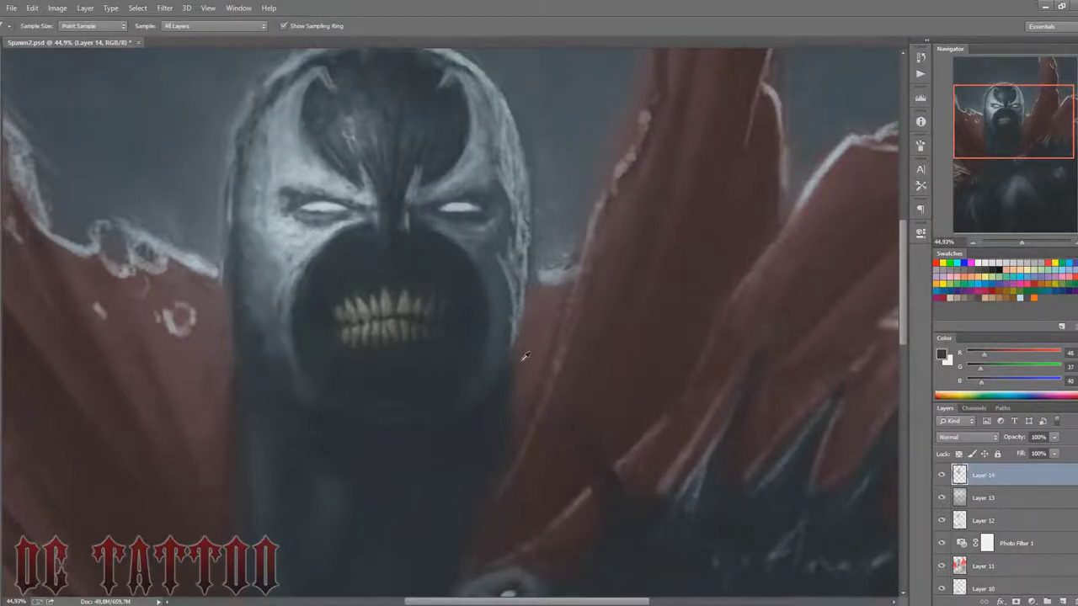
{"action": "left_click", "coordinate": [515, 419], "text": "alt"}
{"action": "key", "text": "bracketleft"}
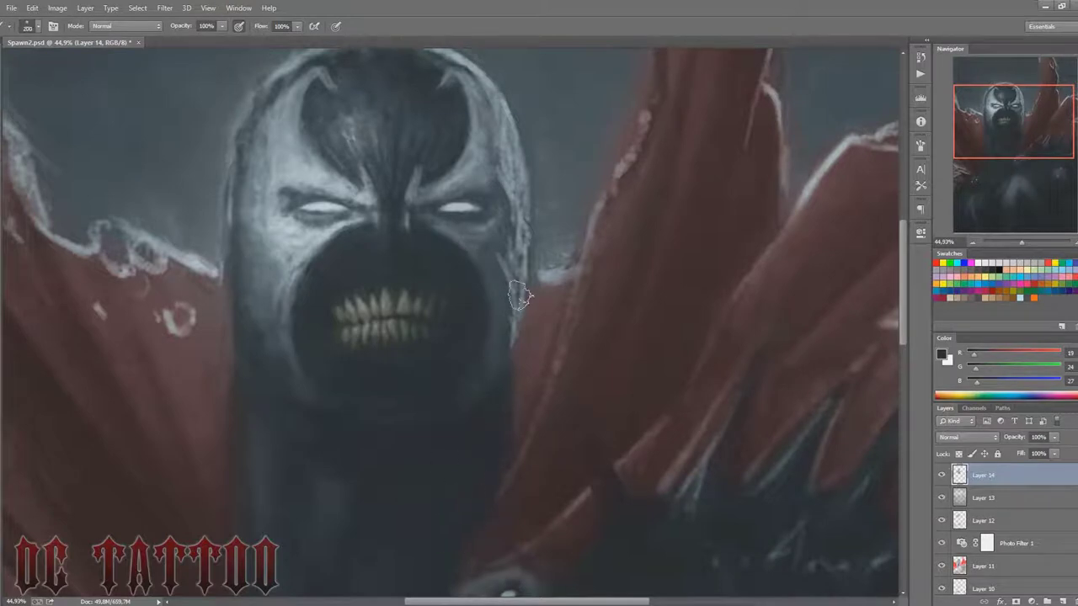
{"action": "key", "text": "bracketright"}
{"action": "key", "text": "bracketright"}
{"action": "key", "text": "bracketright"}
Step: Shade the lower body with sampled dark warm, near-black and slightly lighter dark greys
{"action": "mouse_move", "coordinate": [981, 136]}
{"action": "left_mouse_down"}
{"action": "mouse_move", "coordinate": [981, 154]}
{"action": "mouse_move", "coordinate": [1032, 154]}
{"action": "left_mouse_up"}
{"action": "left_click", "coordinate": [239, 372], "text": "alt"}
{"action": "key", "text": "bracketleft"}
{"action": "key", "text": "bracketleft"}
{"action": "key", "text": "bracketleft"}
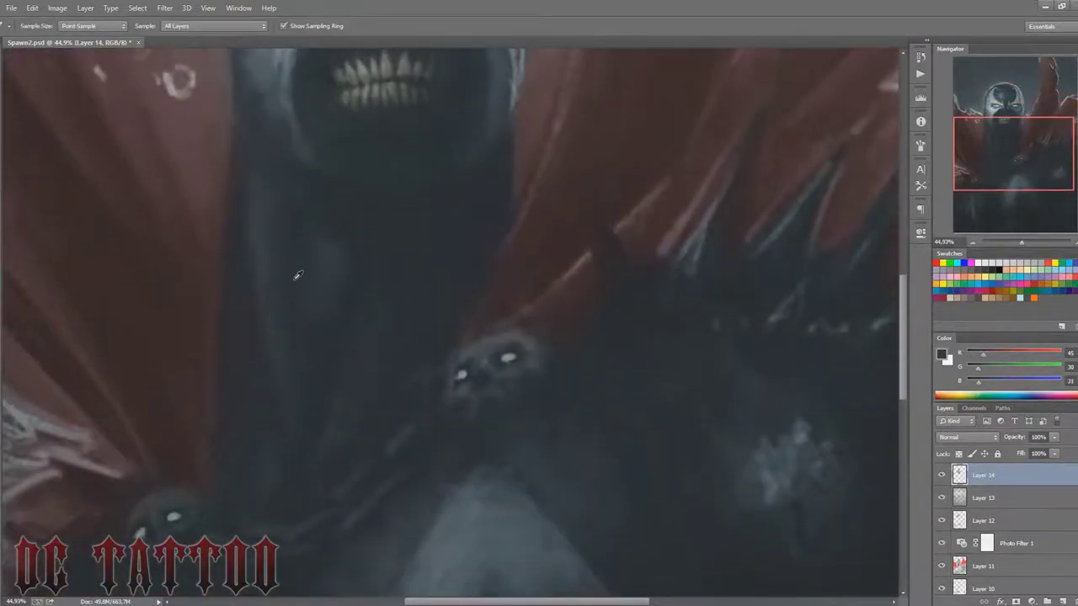
{"action": "left_click", "coordinate": [262, 231], "text": "alt"}
{"action": "left_click", "coordinate": [245, 231], "text": "alt"}
{"action": "key", "text": "bracketright"}
{"action": "key", "text": "bracketright"}
{"action": "key", "text": "bracketright"}
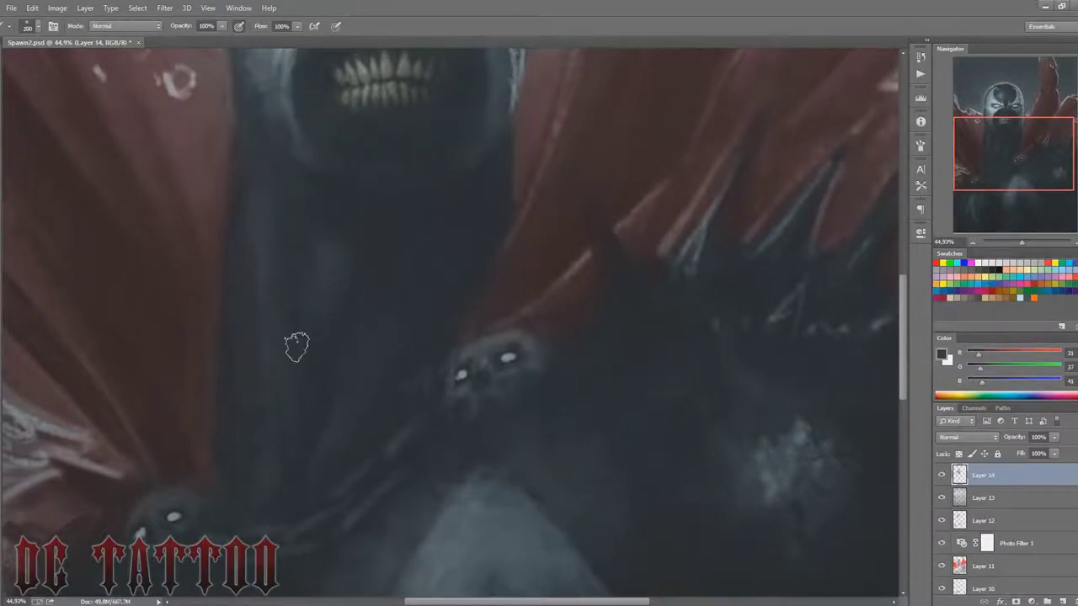
Step: Add dark reddish shading below the mask, then sample grey-blue from the mask for broad strokes
{"action": "left_click_drag", "start_coordinate": [1021, 148], "coordinate": [1019, 133]}
{"action": "left_click", "coordinate": [502, 221], "text": "alt"}
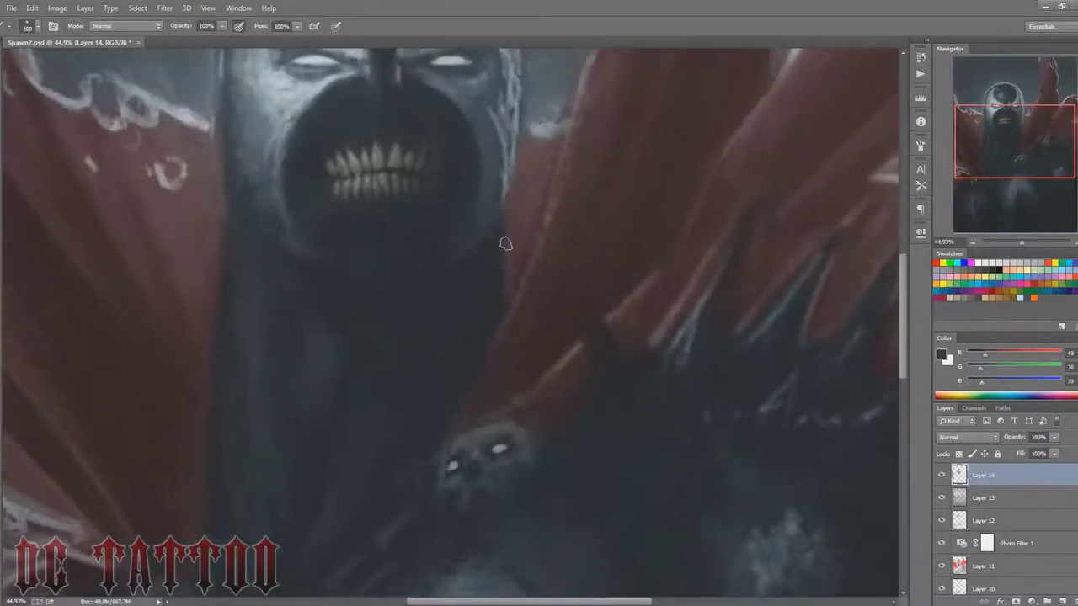
{"action": "key", "text": "bracketleft"}
{"action": "key", "text": "bracketleft"}
{"action": "key", "text": "bracketleft"}
{"action": "left_click_drag", "start_coordinate": [865, 157], "coordinate": [878, 322]}
{"action": "left_click", "coordinate": [318, 80], "text": "alt"}
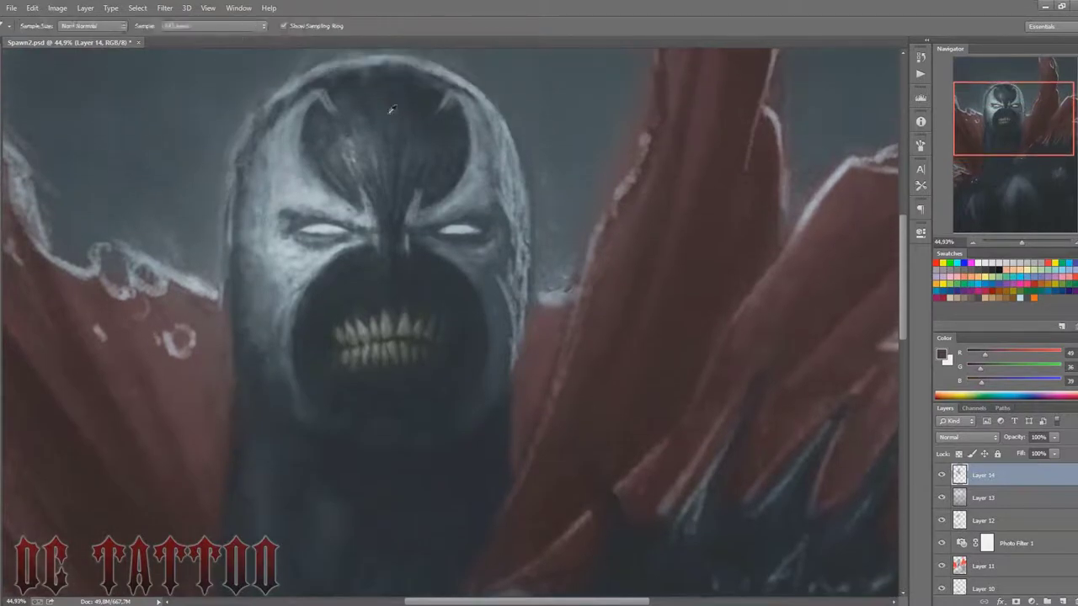
{"action": "key", "text": "bracketright"}
{"action": "key", "text": "bracketright"}
{"action": "key", "text": "bracketright"}
Step: Darken the area under the left eye with sampled near-black tones and a small brush
{"action": "left_click_drag", "start_coordinate": [1024, 81], "coordinate": [1024, 75]}
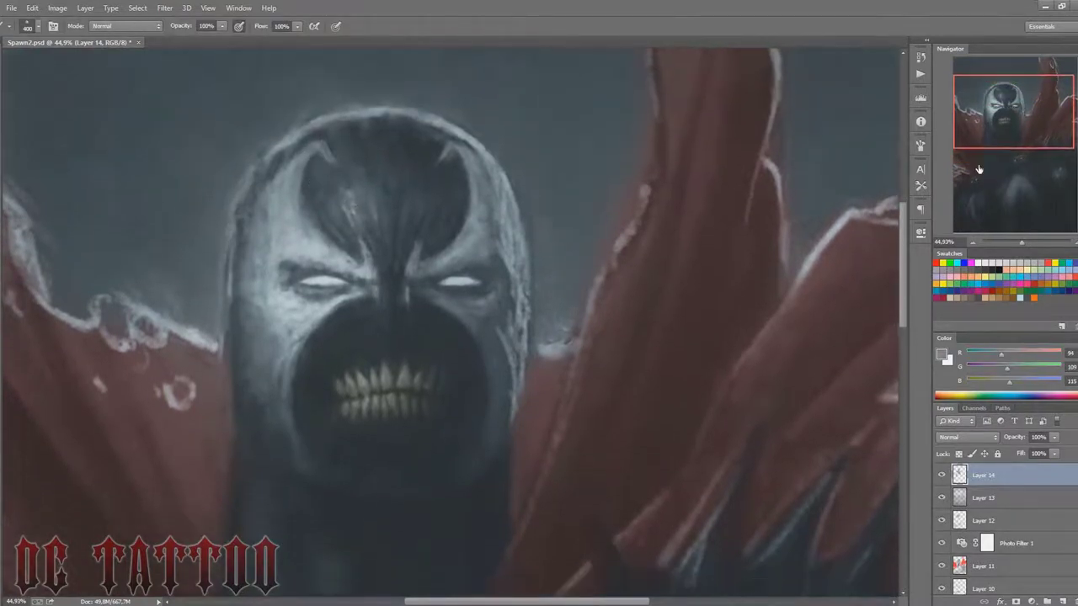
{"action": "left_click", "coordinate": [396, 337], "text": "alt"}
{"action": "key", "text": "bracketleft"}
{"action": "key", "text": "bracketleft"}
{"action": "key", "text": "bracketleft"}
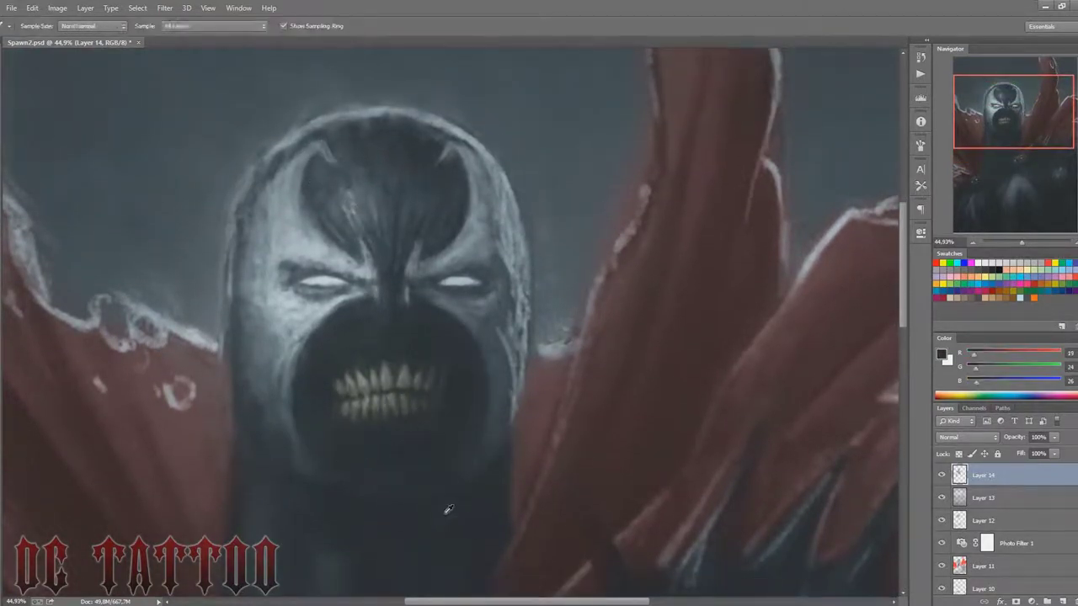
{"action": "key", "text": "bracketright"}
{"action": "key", "text": "bracketright"}
{"action": "key", "text": "bracketright"}
{"action": "left_click", "coordinate": [424, 414], "text": "alt"}
{"action": "key", "text": "bracketleft"}
{"action": "key", "text": "bracketleft"}
{"action": "key", "text": "bracketleft"}
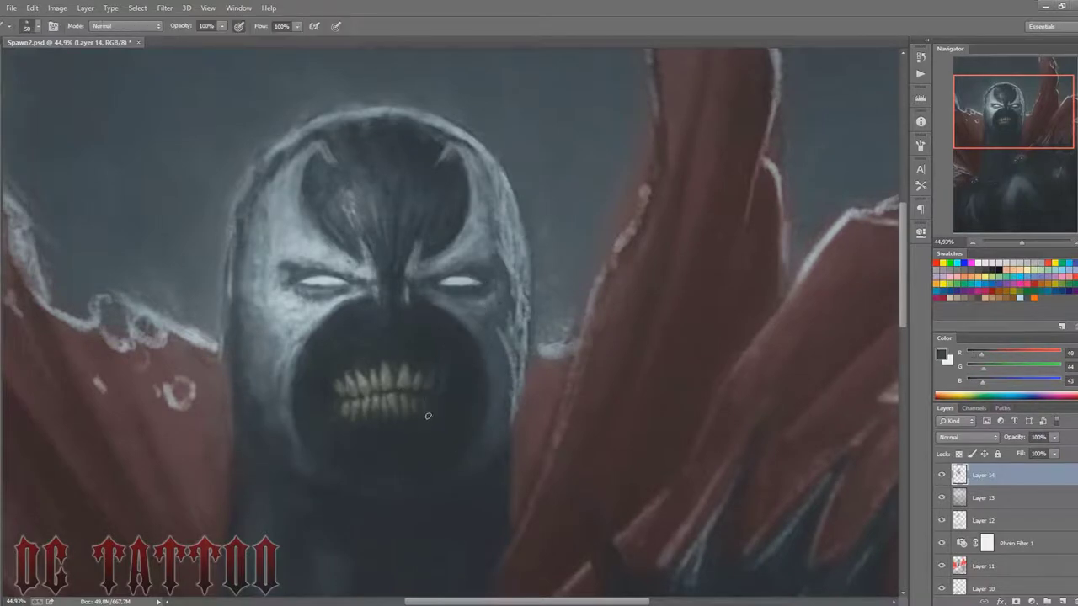
{"action": "left_click", "coordinate": [464, 314], "text": "alt"}
{"action": "key", "text": "bracketleft"}
{"action": "key", "text": "bracketleft"}
{"action": "key", "text": "bracketleft"}
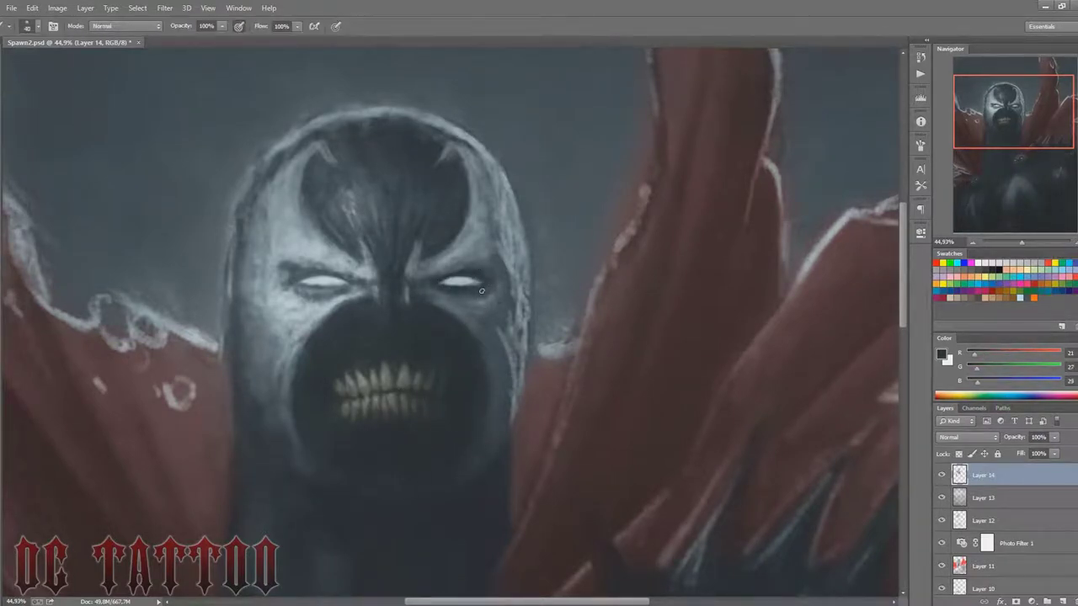
{"action": "left_click_drag", "start_coordinate": [318, 290], "coordinate": [325, 302]}
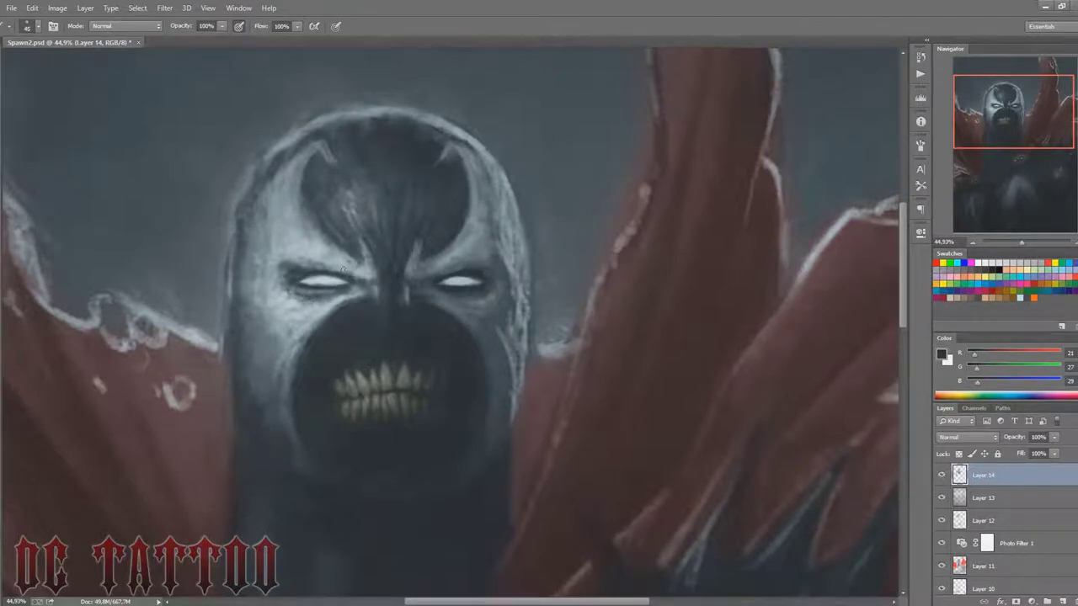
Step: Refine the face with sampled light grey-blue, light eye-area and dark forehead tones
{"action": "left_click", "coordinate": [343, 269], "text": "alt"}
{"action": "key", "text": "bracketright"}
{"action": "left_click", "coordinate": [436, 267], "text": "alt"}
{"action": "key", "text": "bracketright"}
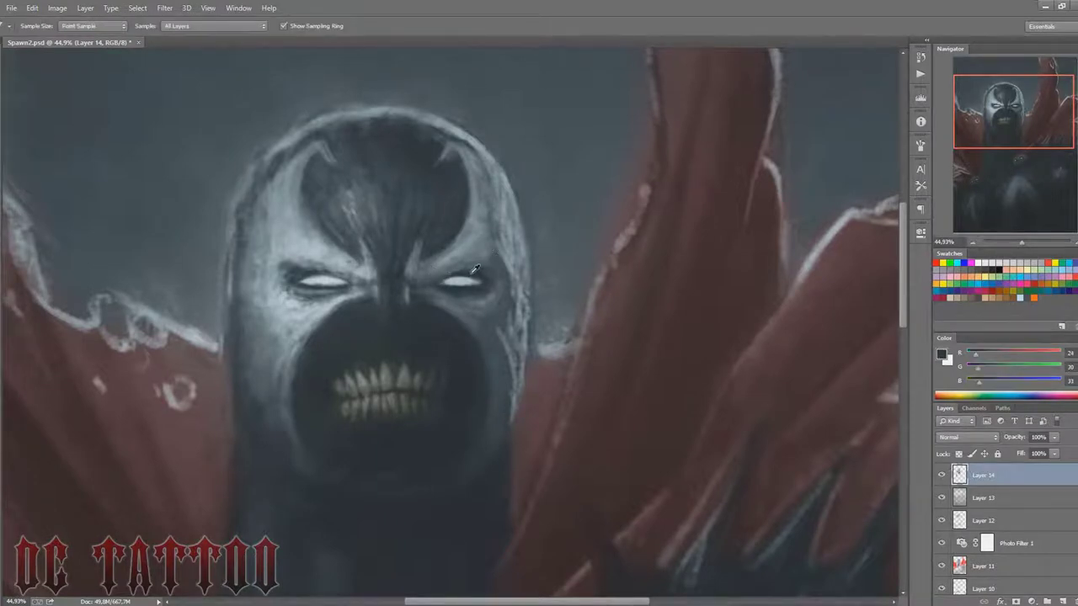
{"action": "left_click", "coordinate": [299, 233], "text": "alt"}
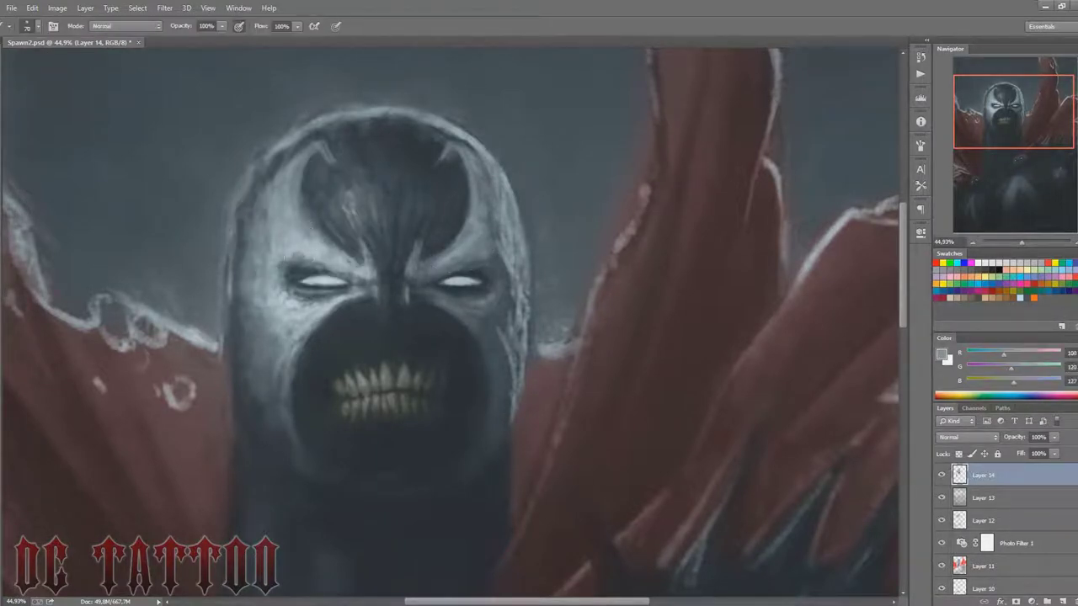
{"action": "left_click", "coordinate": [325, 268], "text": "alt"}
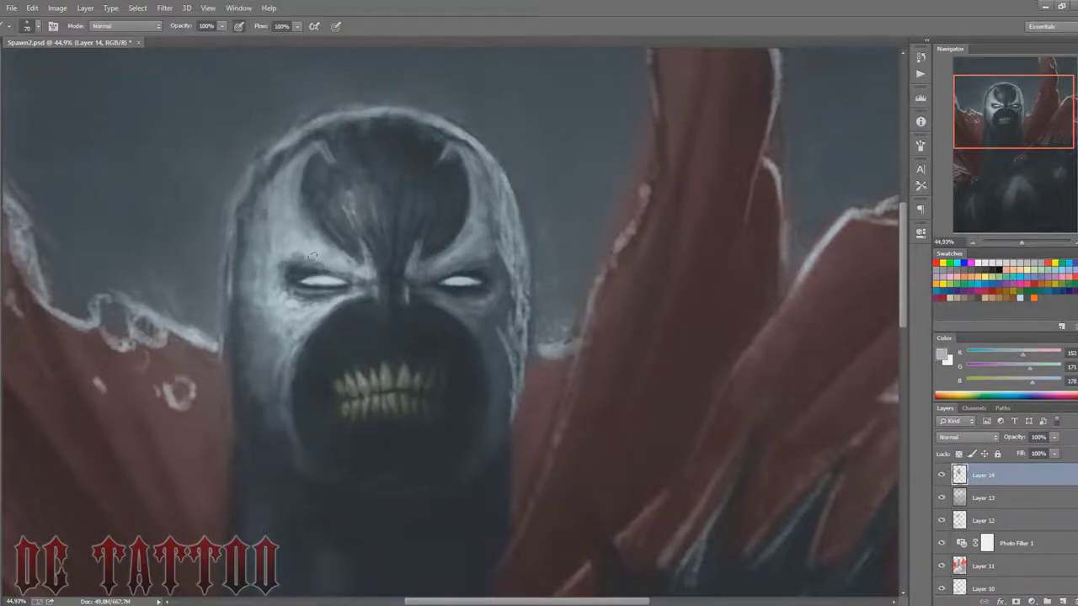
{"action": "left_click", "coordinate": [352, 225], "text": "alt"}
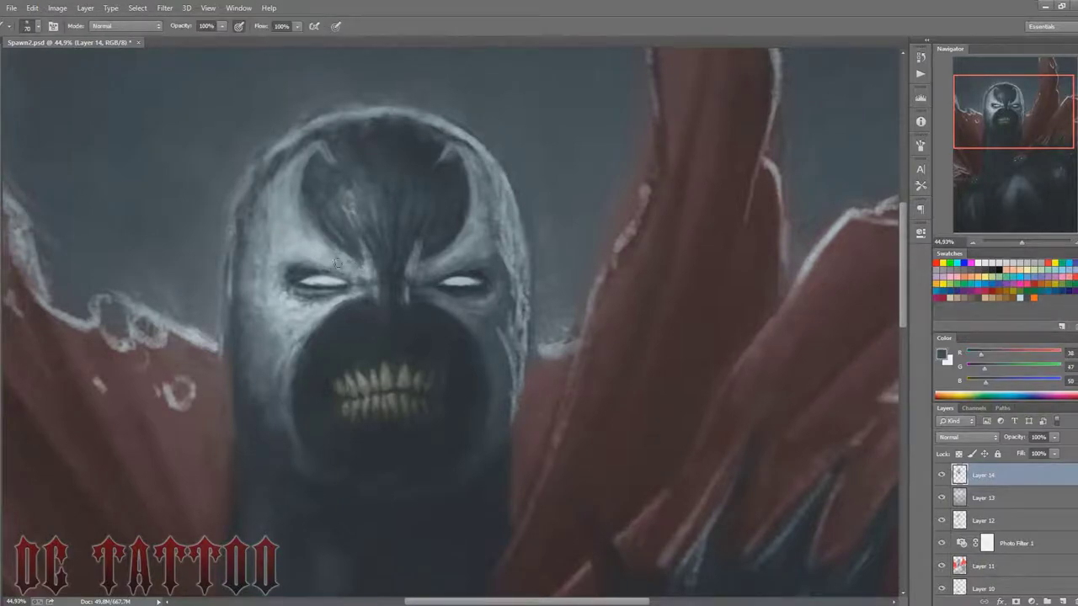
{"action": "key", "text": "bracketleft"}
{"action": "key", "text": "bracketleft"}
{"action": "left_click", "coordinate": [395, 277], "text": "alt"}
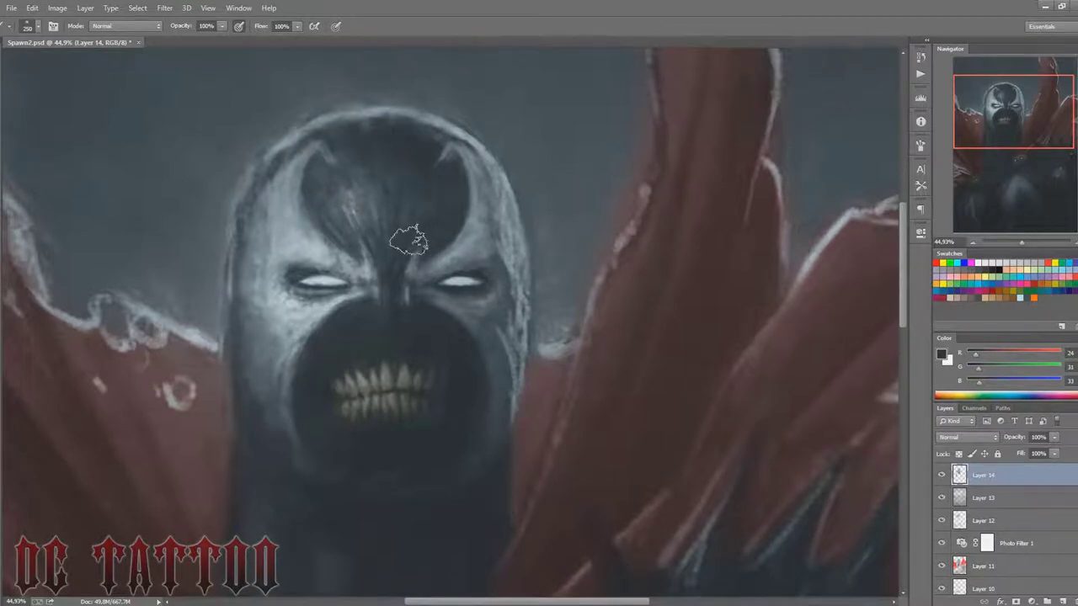
Step: Darken the left edge of the face using sampled cheek greys and dark tones
{"action": "key", "text": "alt"}
{"action": "left_click", "coordinate": [485, 278], "text": "alt"}
{"action": "key", "text": "alt"}
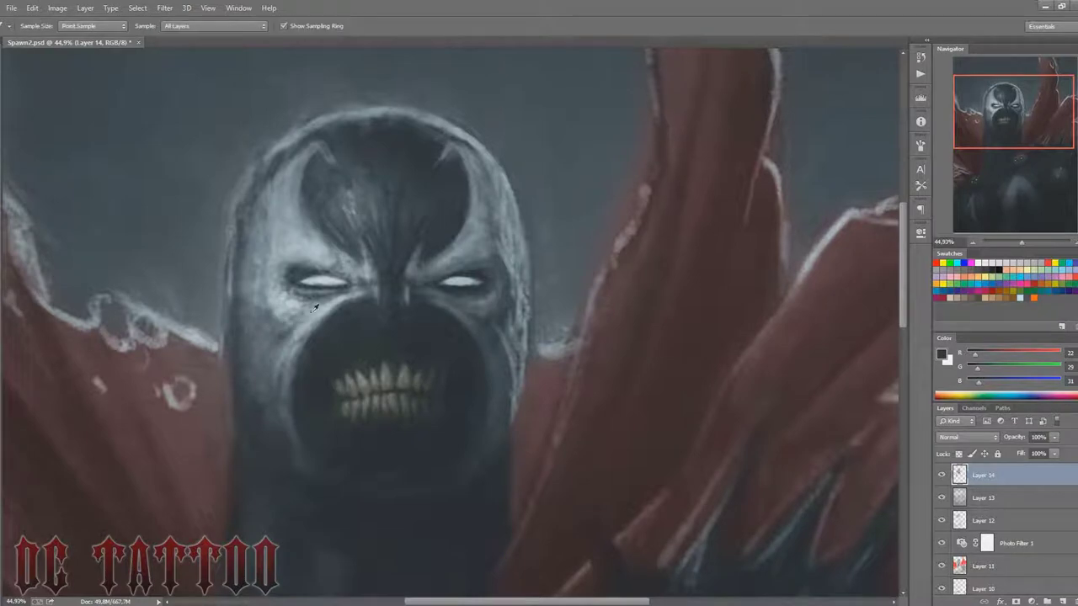
{"action": "left_click", "coordinate": [313, 310], "text": "alt"}
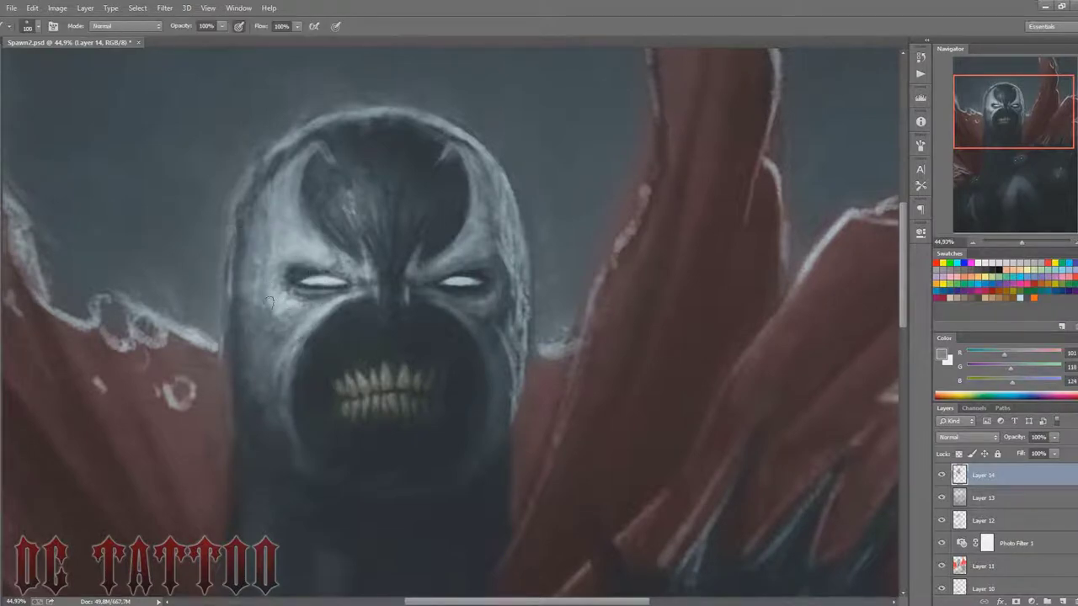
{"action": "left_click", "coordinate": [269, 301], "text": "alt"}
{"action": "left_click", "coordinate": [282, 371], "text": "alt"}
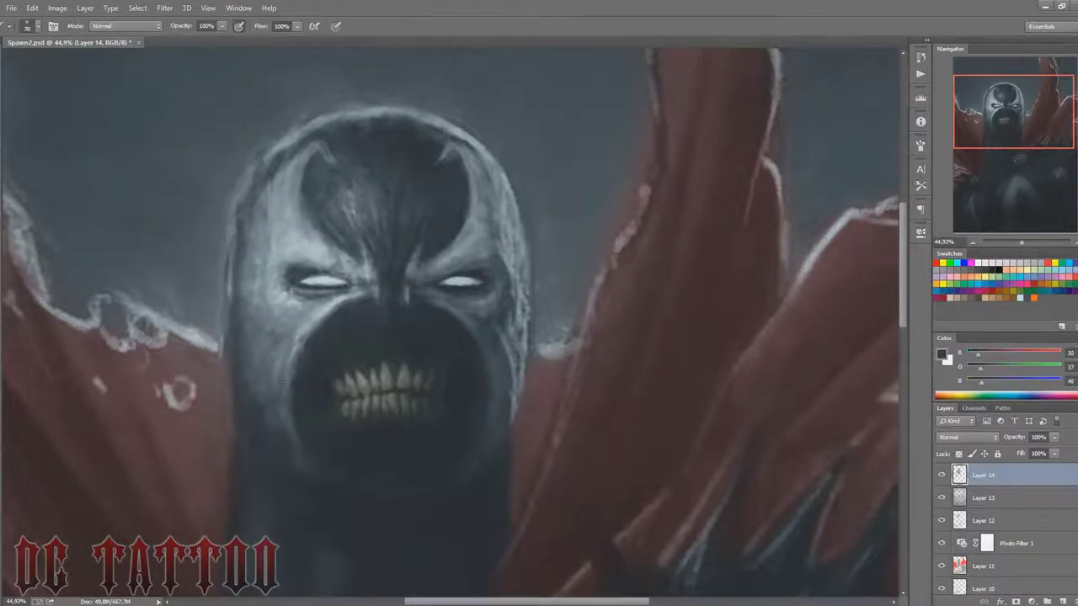
{"action": "left_click", "coordinate": [477, 333], "text": "alt"}
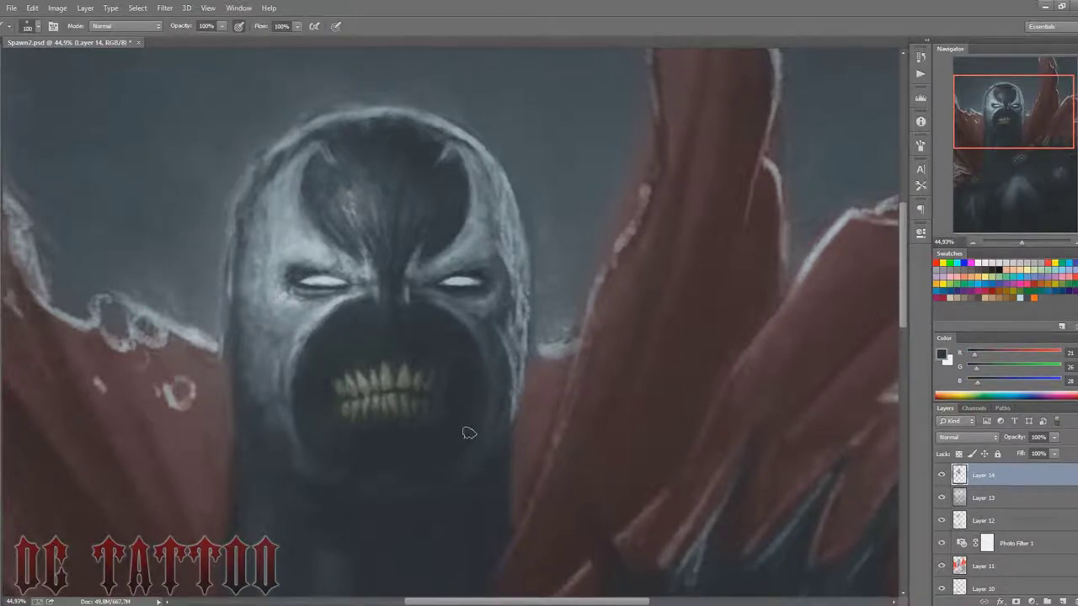
{"action": "left_click", "coordinate": [292, 401], "text": "alt"}
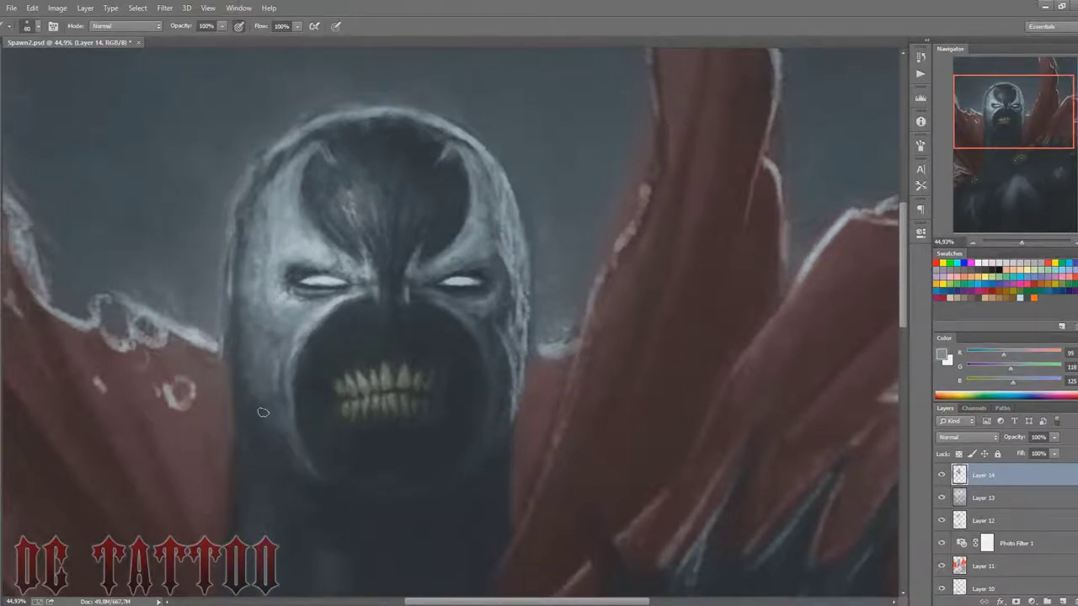
{"action": "left_click", "coordinate": [263, 412], "text": "alt"}
{"action": "left_click_drag", "start_coordinate": [257, 286], "coordinate": [246, 364]}
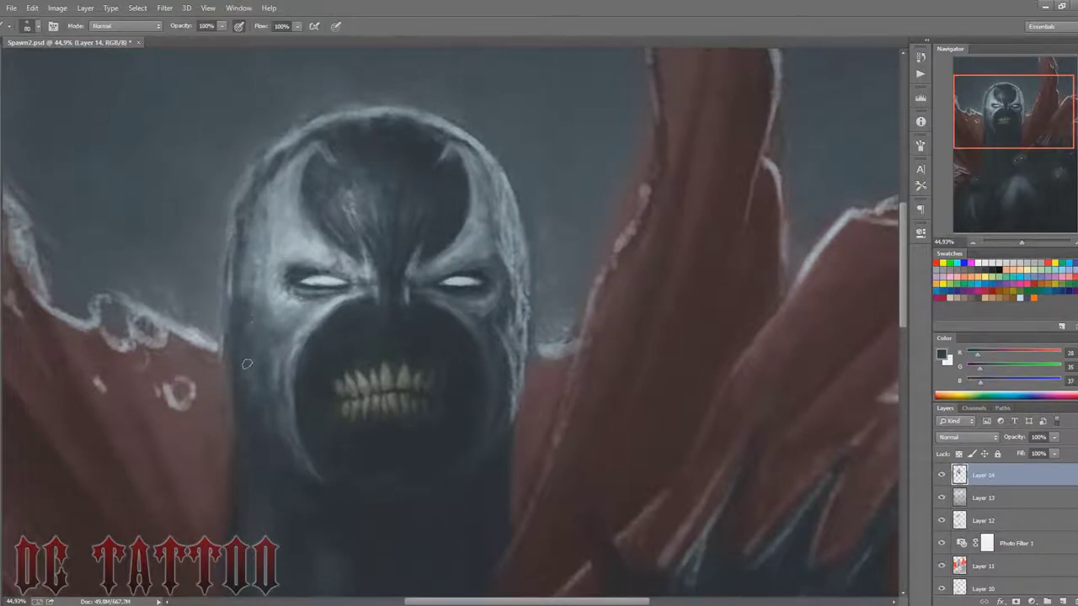
Step: Paint light grey highlights and a faint dark stroke along the head's right edge
{"action": "left_click", "coordinate": [511, 259], "text": "alt"}
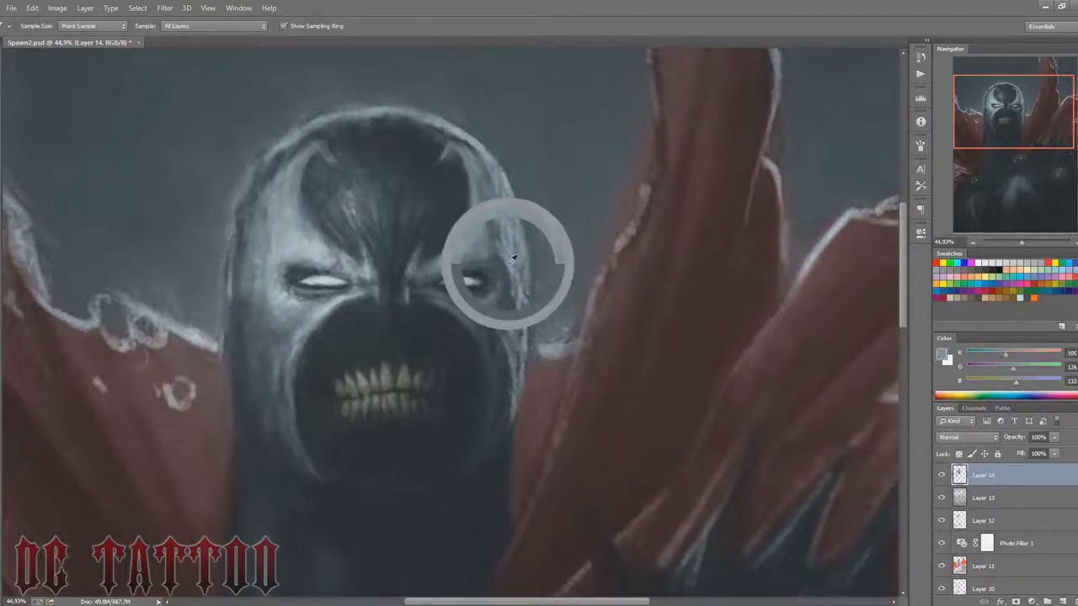
{"action": "mouse_move", "coordinate": [511, 259]}
{"action": "left_mouse_down"}
{"action": "mouse_move", "coordinate": [489, 183]}
{"action": "mouse_move", "coordinate": [497, 227]}
{"action": "left_mouse_up"}
{"action": "mouse_move", "coordinate": [497, 182]}
{"action": "left_mouse_down"}
{"action": "mouse_move", "coordinate": [516, 248]}
{"action": "mouse_move", "coordinate": [500, 279]}
{"action": "mouse_move", "coordinate": [521, 395]}
{"action": "mouse_move", "coordinate": [527, 236]}
{"action": "left_mouse_up"}
{"action": "left_click", "coordinate": [531, 303], "text": "alt"}
{"action": "left_click_drag", "start_coordinate": [529, 318], "coordinate": [530, 264]}
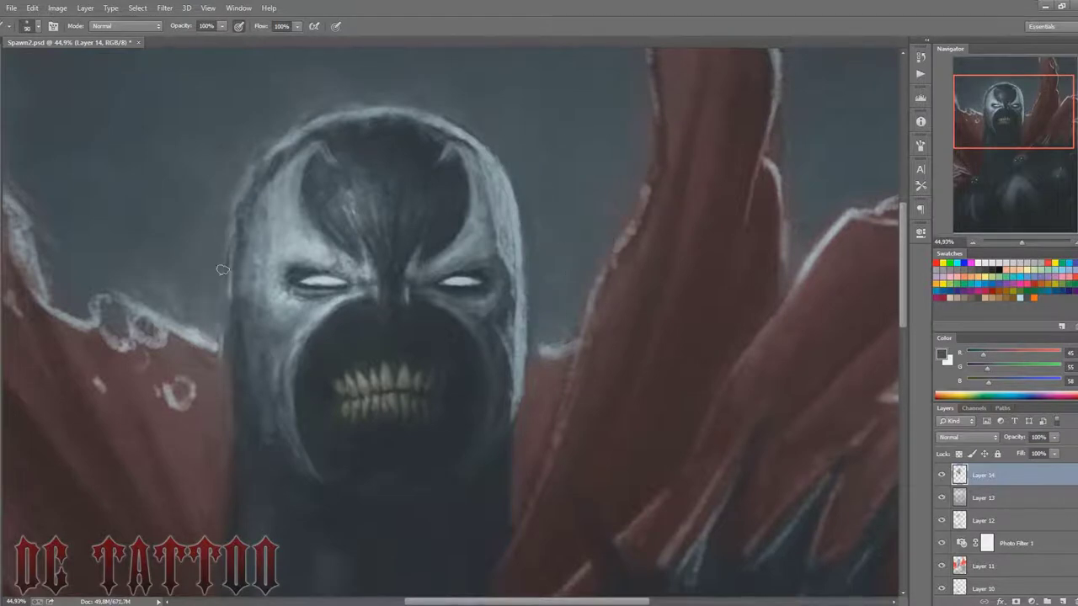
Step: Touch up the mask with sampled light grey-blue and dark grey from the mouth
{"action": "key", "text": "bracketright"}
{"action": "key", "text": "bracketright"}
{"action": "key", "text": "bracketright"}
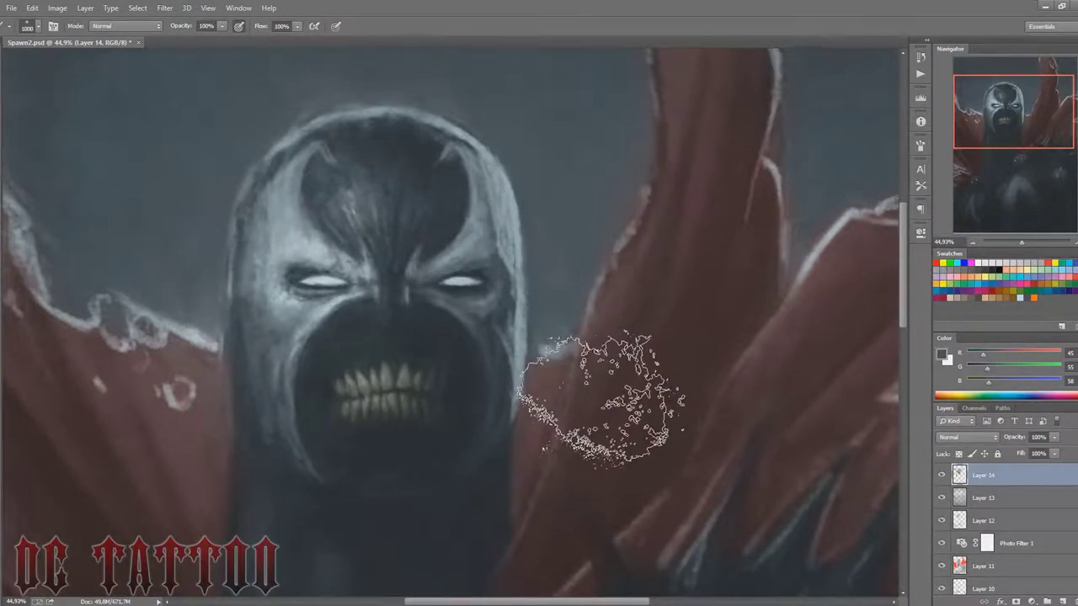
{"action": "key", "text": "bracketleft"}
{"action": "key", "text": "bracketleft"}
{"action": "key", "text": "bracketleft"}
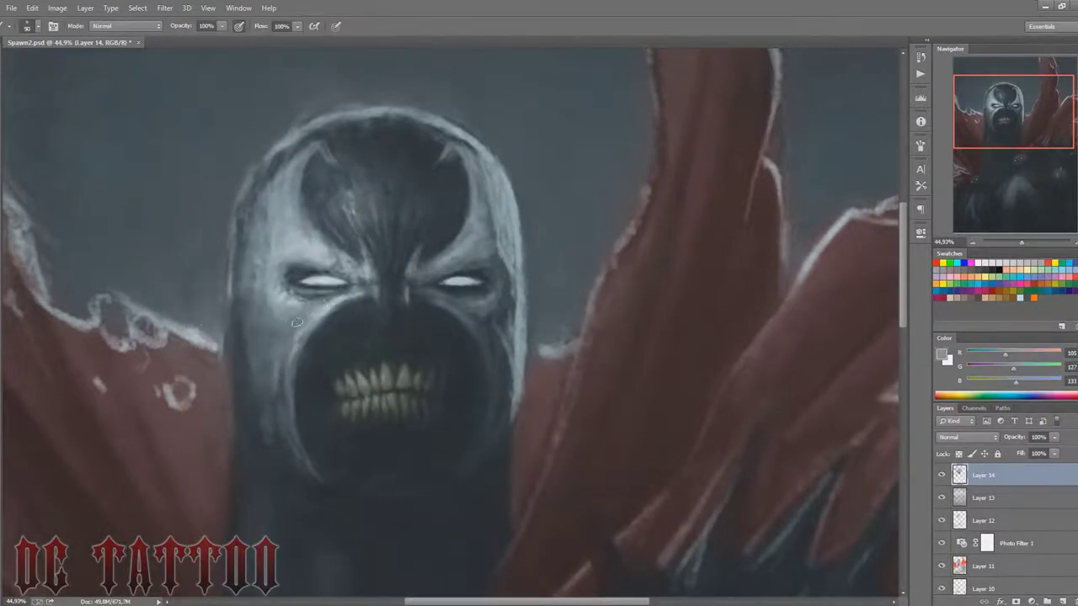
{"action": "left_click", "coordinate": [321, 287], "text": "alt"}
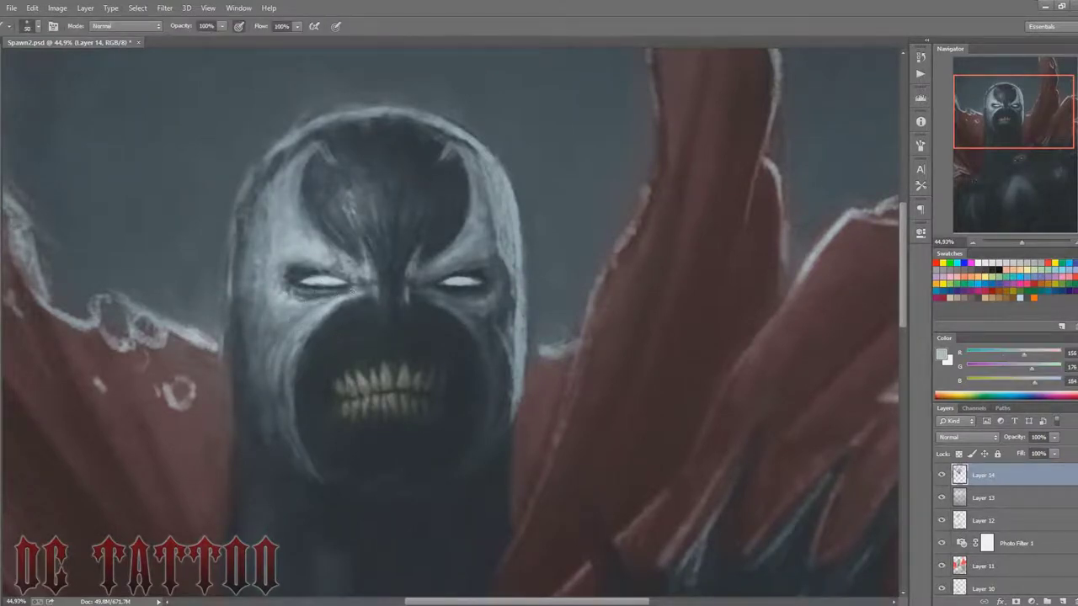
{"action": "left_click", "coordinate": [308, 346], "text": "alt"}
{"action": "key", "text": "bracketright"}
{"action": "key", "text": "bracketright"}
{"action": "key", "text": "bracketright"}
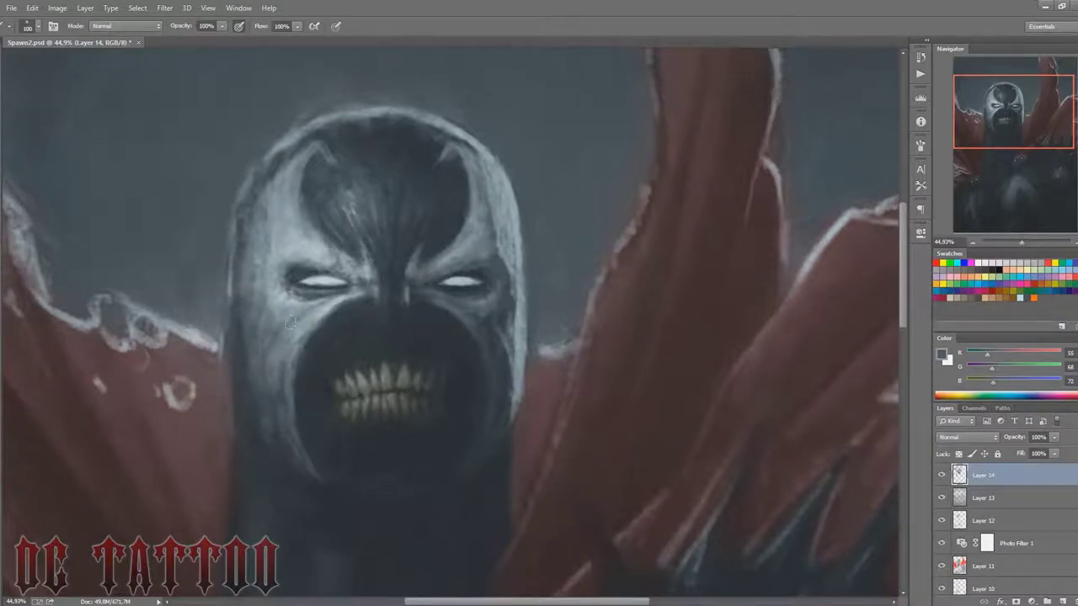
{"action": "left_click", "coordinate": [289, 289], "text": "alt"}
{"action": "key", "text": "bracketleft"}
{"action": "key", "text": "bracketleft"}
{"action": "key", "text": "bracketleft"}
Step: Paint the hood edge in dark grey, then pick up the mask's light grey-blue
{"action": "key", "text": "bracketright"}
{"action": "key", "text": "bracketright"}
{"action": "key", "text": "bracketright"}
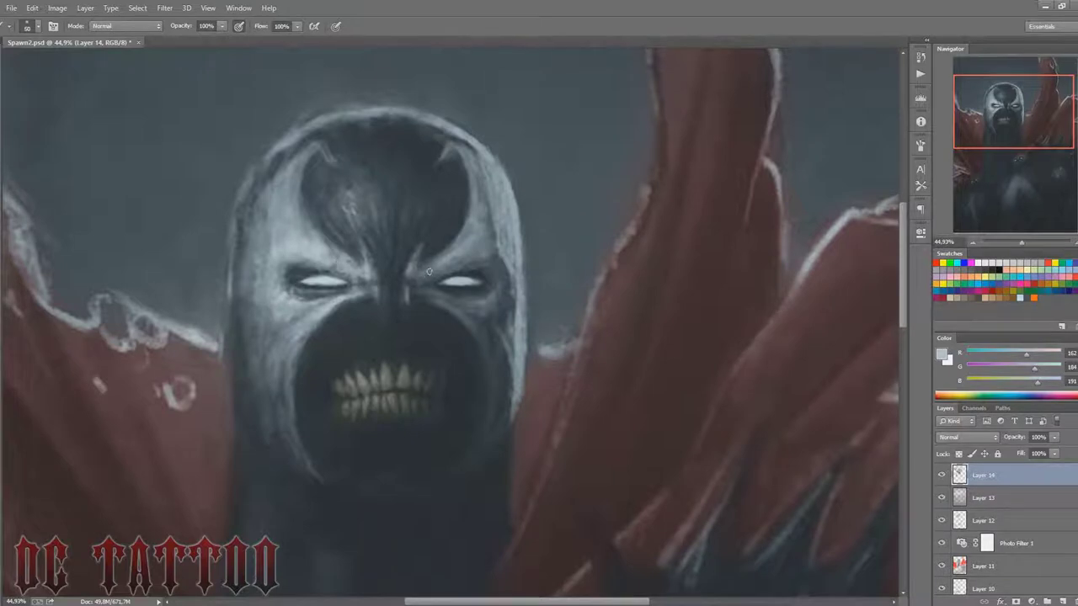
{"action": "key", "text": "bracketright"}
{"action": "key", "text": "bracketright"}
{"action": "key", "text": "bracketright"}
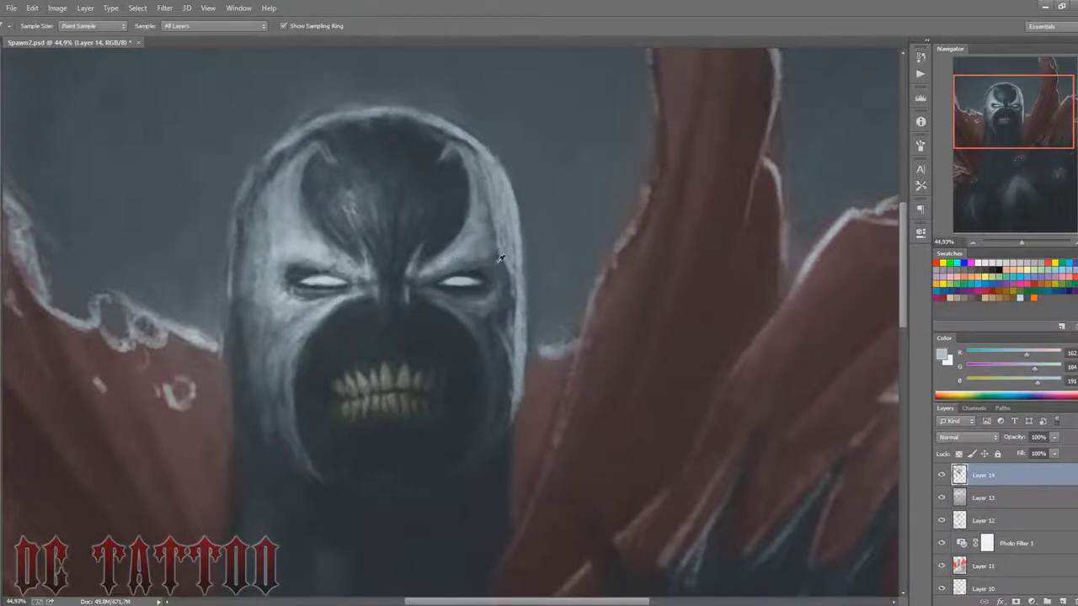
{"action": "left_click", "coordinate": [484, 221], "text": "alt"}
{"action": "key", "text": "bracketleft"}
{"action": "key", "text": "bracketleft"}
{"action": "key", "text": "bracketleft"}
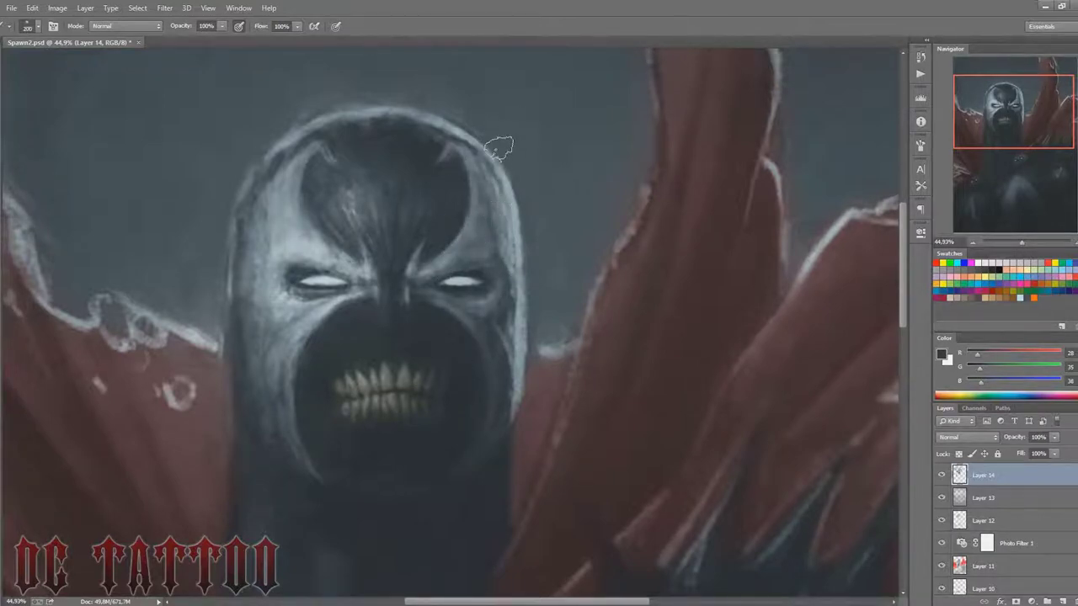
{"action": "key", "text": "i"}
{"action": "left_click", "coordinate": [316, 245]}
{"action": "key", "text": "b"}
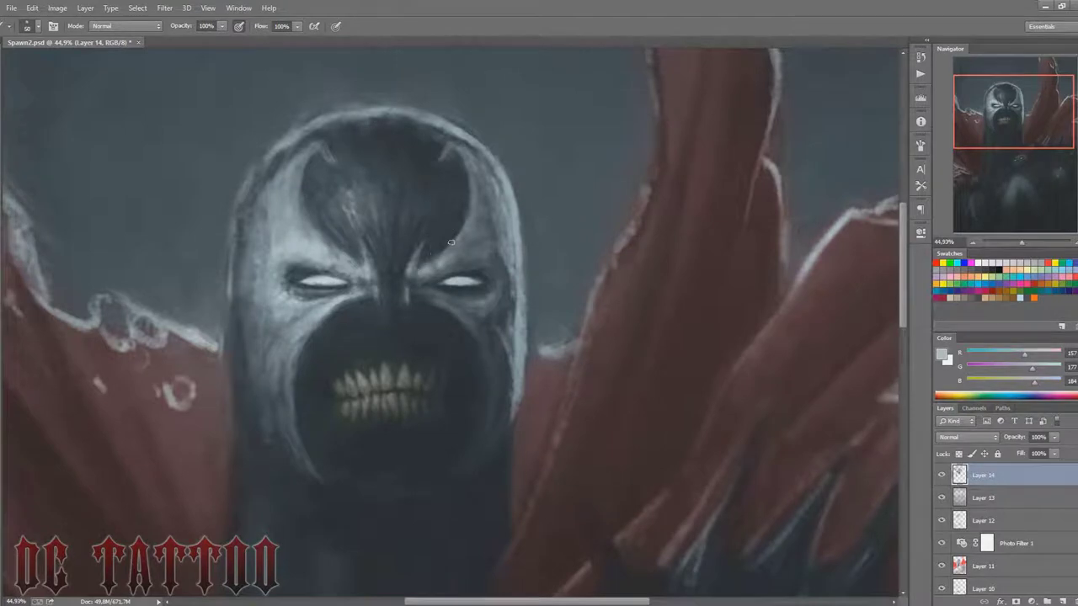
Step: Touch up around the right brow with darker face tones using a 150-size brush
{"action": "key", "text": "bracketright"}
{"action": "key", "text": "bracketright"}
{"action": "key", "text": "bracketright"}
{"action": "left_click", "coordinate": [352, 145], "text": "alt"}
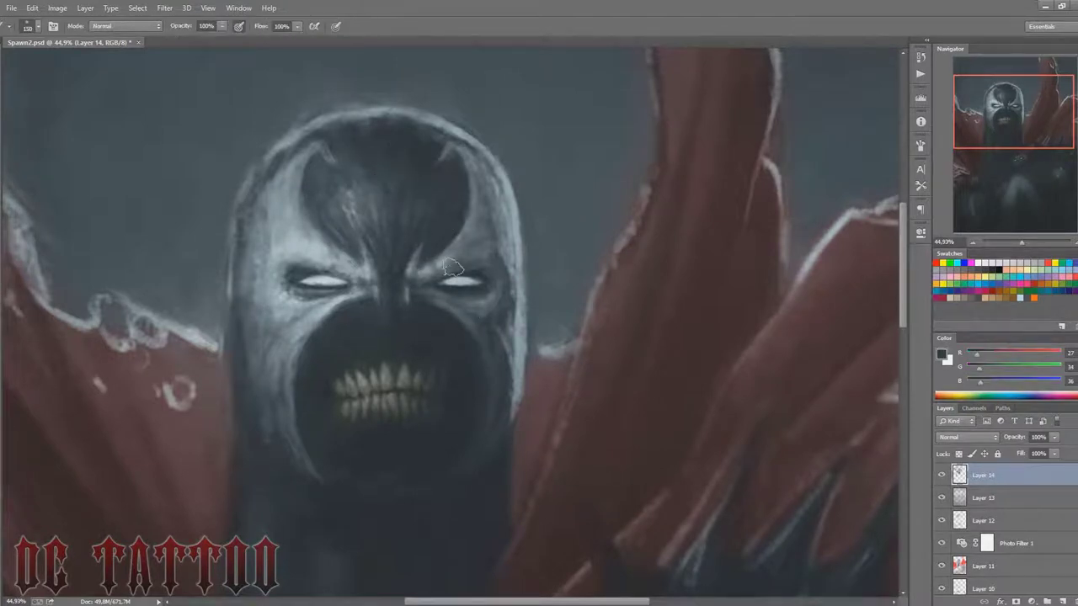
{"action": "key", "text": "i"}
{"action": "left_click", "coordinate": [473, 494]}
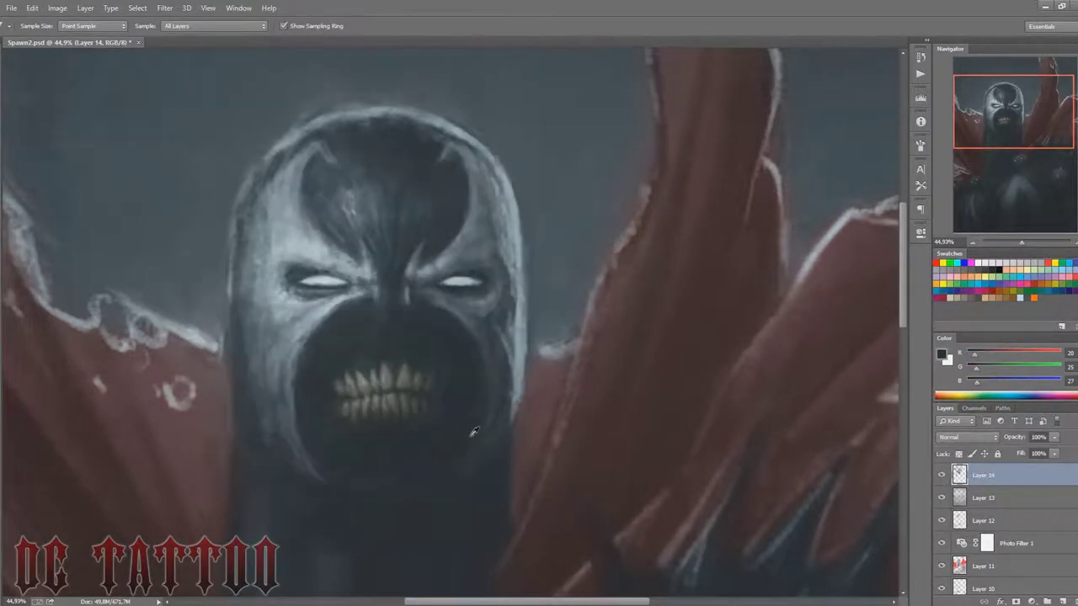
{"action": "key", "text": "b"}
{"action": "mouse_move", "coordinate": [1021, 243]}
{"action": "left_mouse_down"}
{"action": "mouse_move", "coordinate": [977, 242]}
{"action": "mouse_move", "coordinate": [1020, 242]}
{"action": "left_mouse_up"}
Step: Paint light grey highlights along the hood's left edge and top with a size-50 brush
{"action": "key", "text": "bracketleft"}
{"action": "key", "text": "bracketleft"}
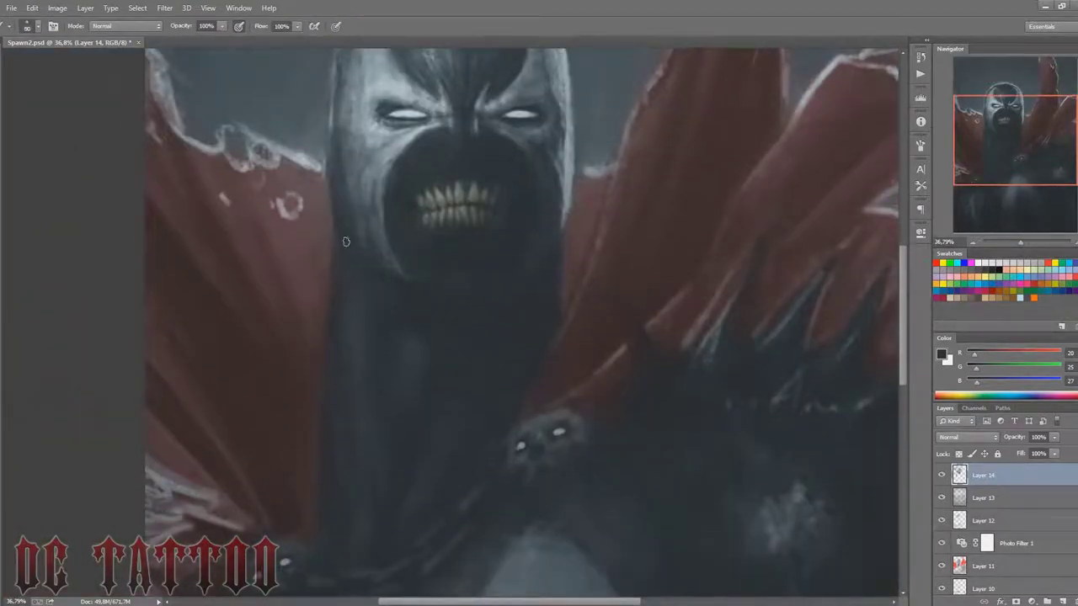
{"action": "scroll", "coordinate": [339, 199], "scroll_direction": "up", "scroll_amount": 3}
{"action": "key", "text": "bracketleft"}
{"action": "key", "text": "bracketleft"}
{"action": "key", "text": "bracketleft"}
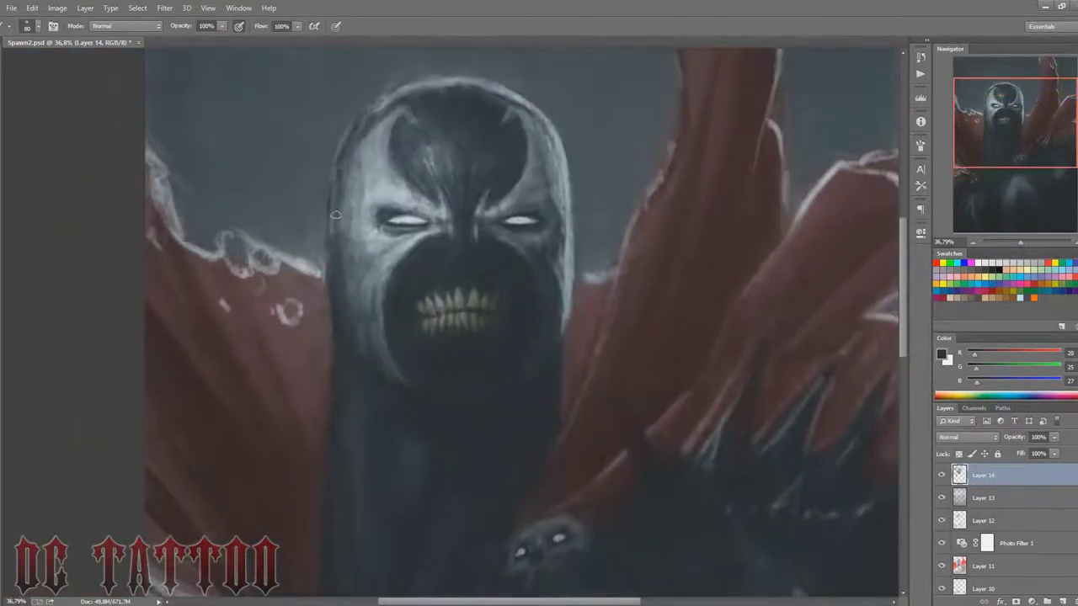
{"action": "left_click", "coordinate": [325, 235], "text": "alt"}
{"action": "left_click_drag", "start_coordinate": [325, 235], "coordinate": [493, 77]}
{"action": "left_click_drag", "start_coordinate": [330, 165], "coordinate": [330, 335]}
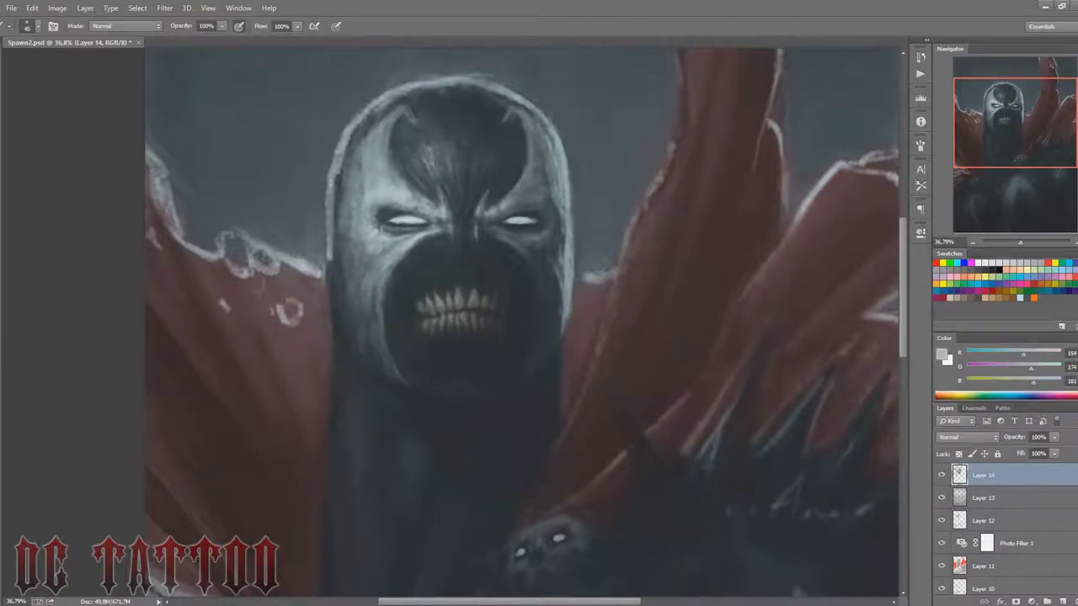
Step: Touch up the hood edge with sampled light grey and dark blue-grey
{"action": "key", "text": "x"}
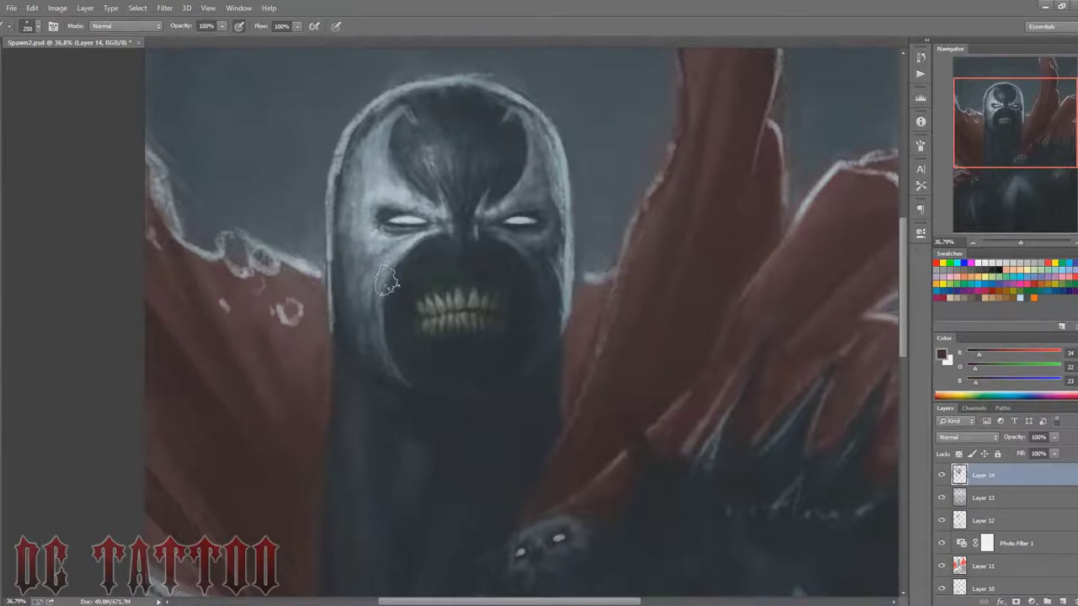
{"action": "key", "text": "i"}
{"action": "left_click", "coordinate": [578, 278]}
{"action": "key", "text": "b"}
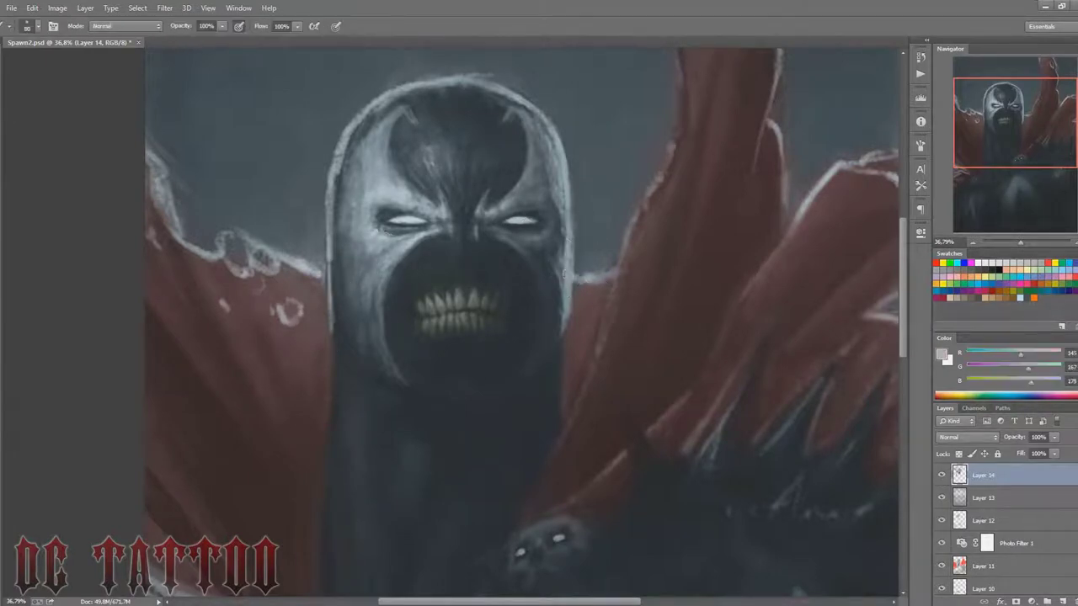
{"action": "left_click", "coordinate": [590, 221], "text": "alt"}
{"action": "key", "text": "bracketright"}
{"action": "key", "text": "bracketright"}
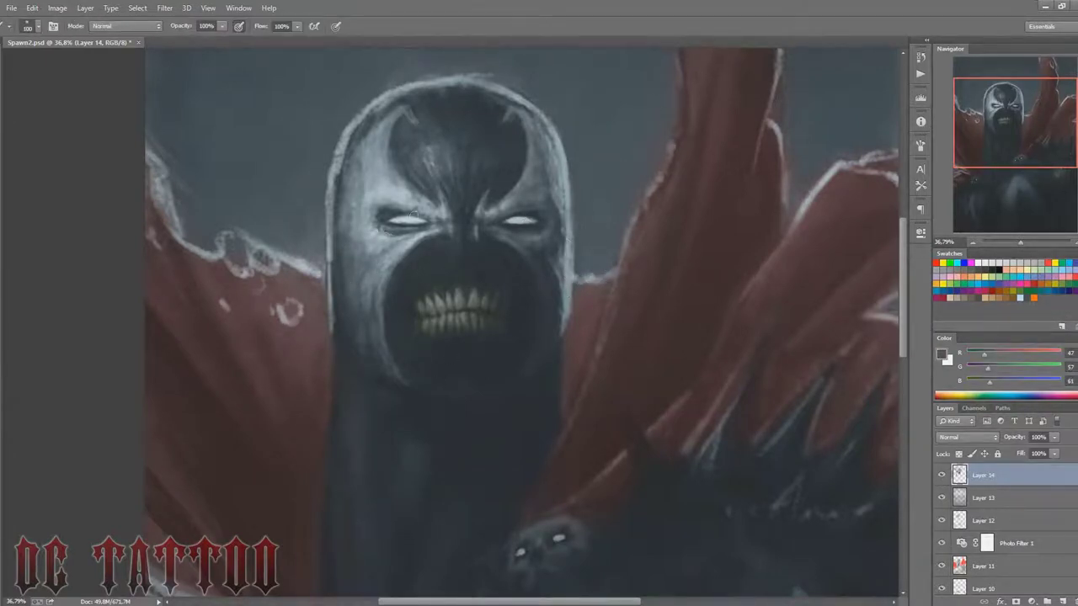
{"action": "key", "text": "bracketleft"}
{"action": "key", "text": "bracketleft"}
{"action": "key", "text": "bracketleft"}
Step: Touch up the teeth in light beige and the neck in near-black
{"action": "left_click", "coordinate": [459, 297], "text": "alt"}
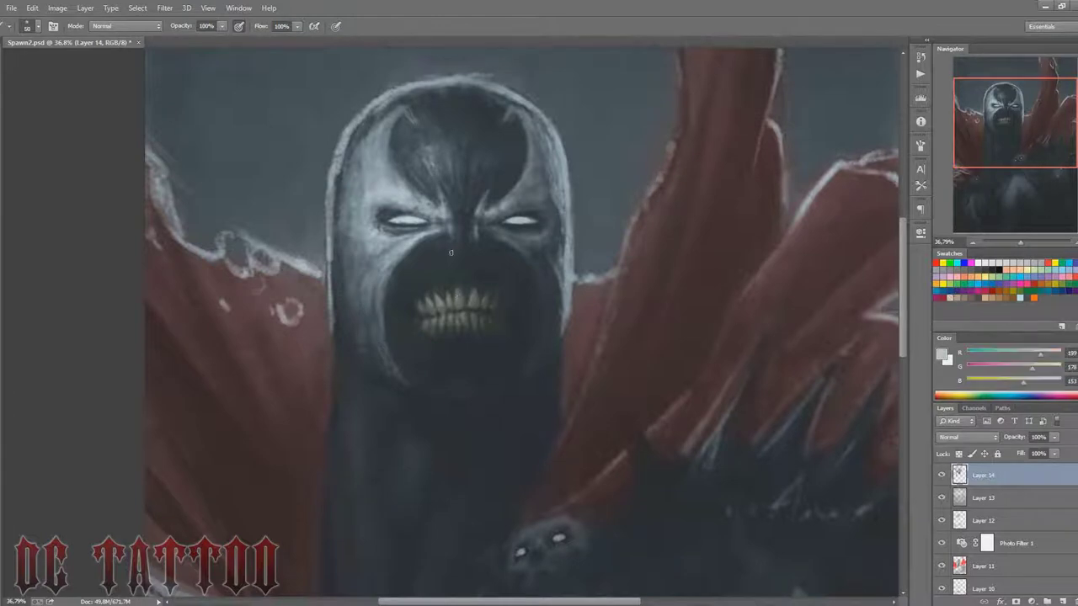
{"action": "key", "text": "bracketright"}
{"action": "key", "text": "bracketright"}
{"action": "key", "text": "bracketright"}
{"action": "left_click", "coordinate": [555, 349], "text": "alt"}
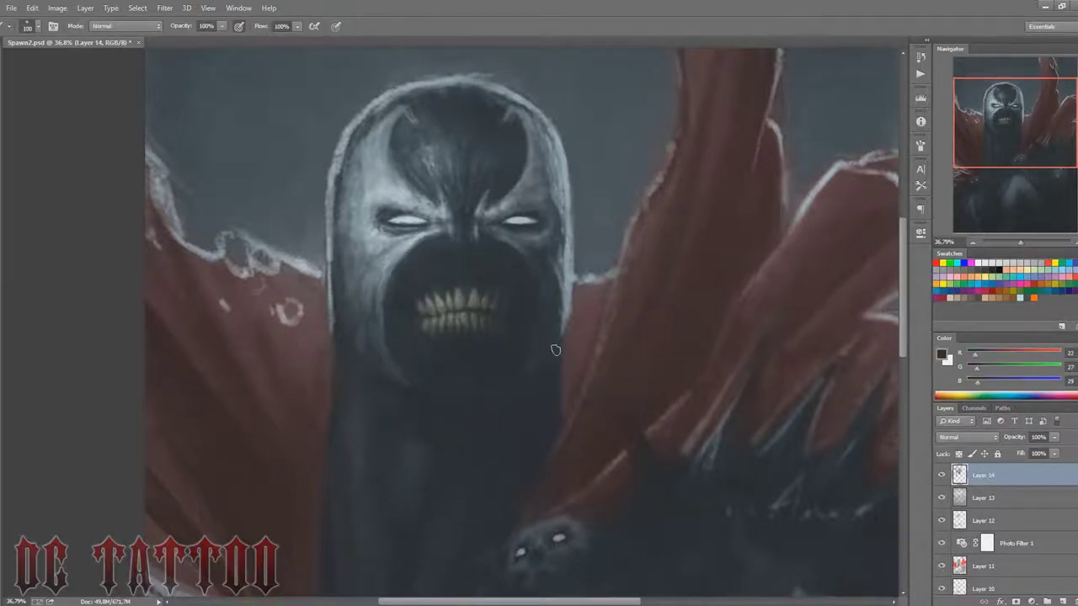
{"action": "scroll", "coordinate": [556, 370], "scroll_direction": "down", "scroll_amount": 3}
{"action": "key", "text": "bracketleft"}
{"action": "key", "text": "bracketleft"}
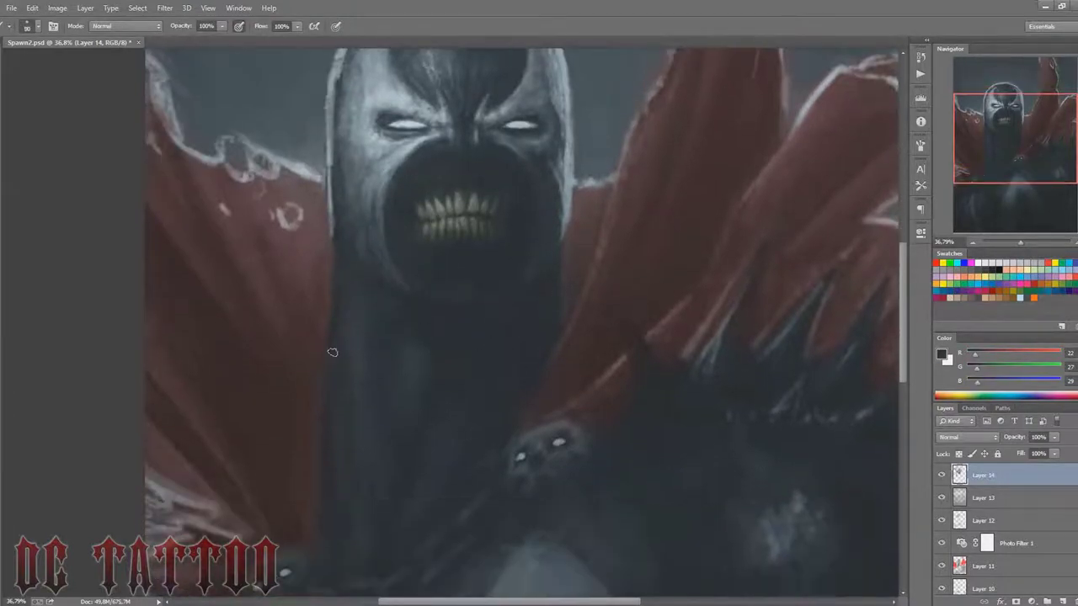
{"action": "key", "text": "bracketleft"}
{"action": "key", "text": "bracketleft"}
Step: Soften the torso's left edge beside the cape with sampled dark reds
{"action": "left_click", "coordinate": [307, 401], "text": "alt"}
{"action": "key", "text": "bracketright"}
{"action": "key", "text": "bracketright"}
{"action": "left_click", "coordinate": [334, 292], "text": "alt"}
{"action": "key", "text": "bracketright"}
Step: Zoom out to the whole painting and refine the body with sampled mid greys and dark blue-grey
{"action": "left_click", "coordinate": [307, 459], "text": "alt"}
{"action": "left_click", "coordinate": [1017, 242]}
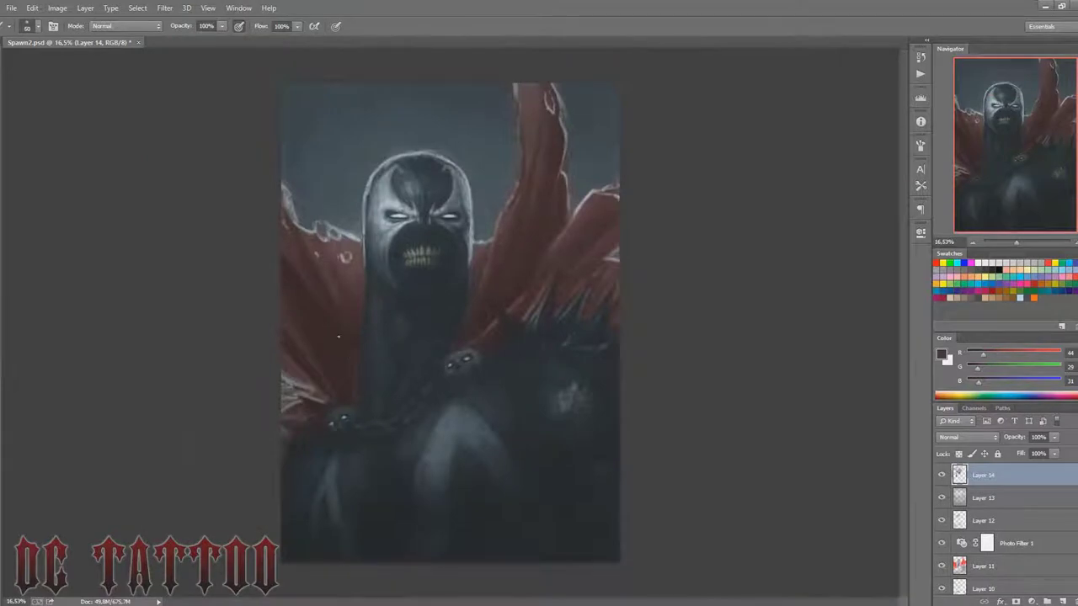
{"action": "left_click", "coordinate": [314, 393], "text": "alt"}
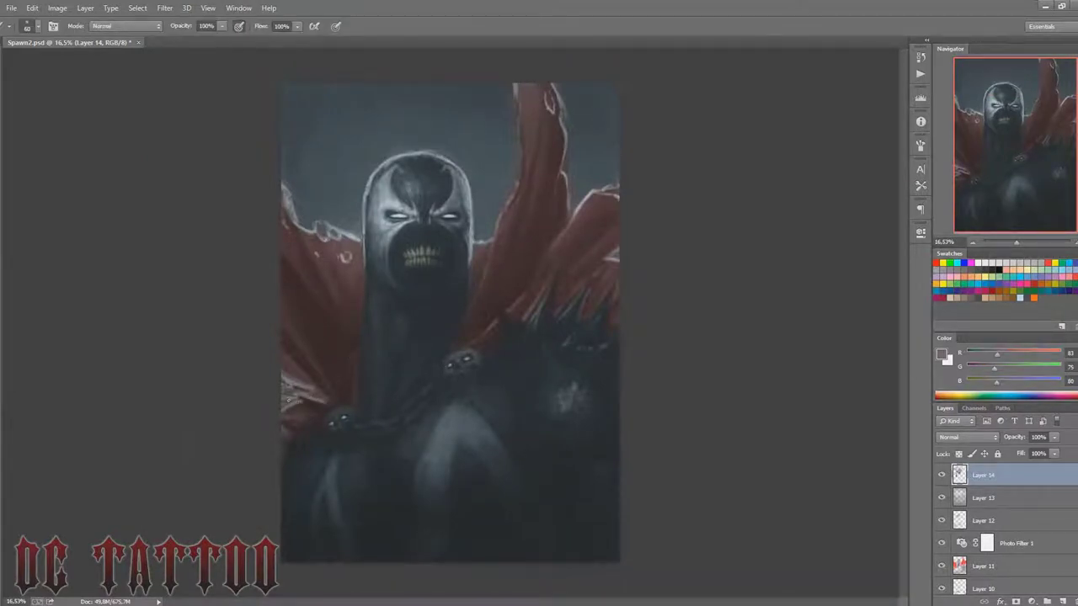
{"action": "left_click", "coordinate": [299, 387], "text": "alt"}
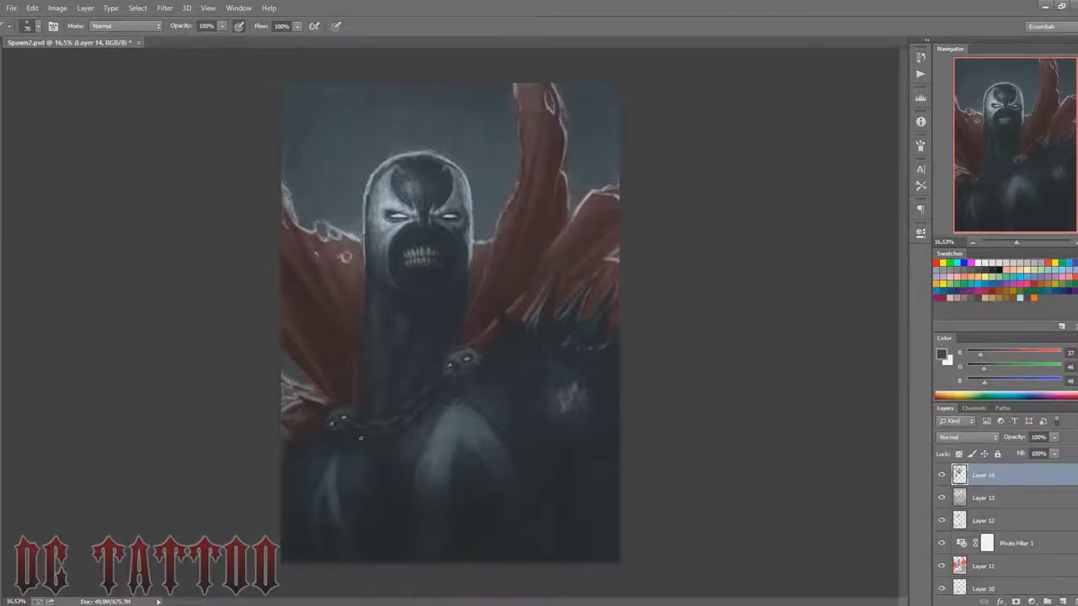
{"action": "left_click", "coordinate": [285, 392], "text": "alt"}
Step: Refine the cape with sampled dark reds and the mask with light bluish grey
{"action": "left_click", "coordinate": [294, 396], "text": "alt"}
{"action": "left_click", "coordinate": [283, 415], "text": "alt"}
{"action": "left_click", "coordinate": [389, 203], "text": "alt"}
{"action": "left_click", "coordinate": [288, 396], "text": "alt"}
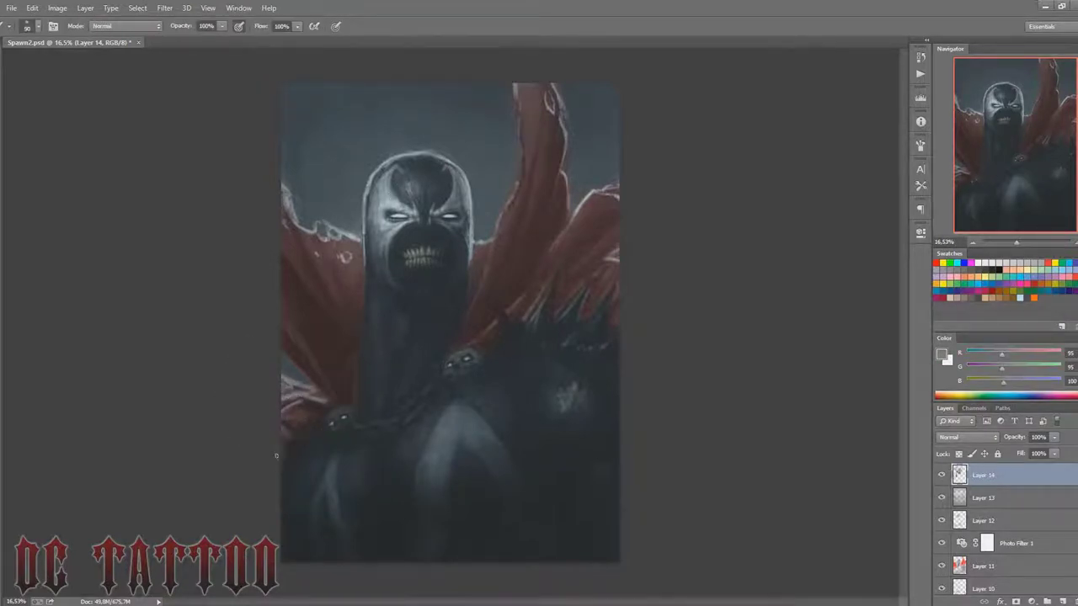
{"action": "left_click", "coordinate": [602, 187], "text": "alt"}
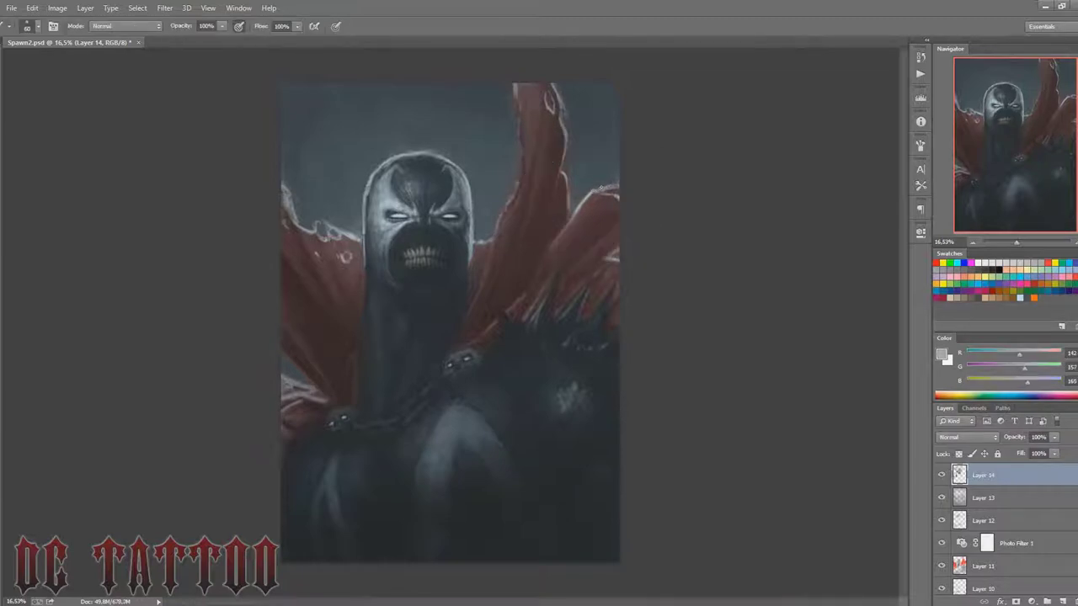
{"action": "left_click", "coordinate": [566, 220], "text": "alt"}
{"action": "key", "text": "alt"}
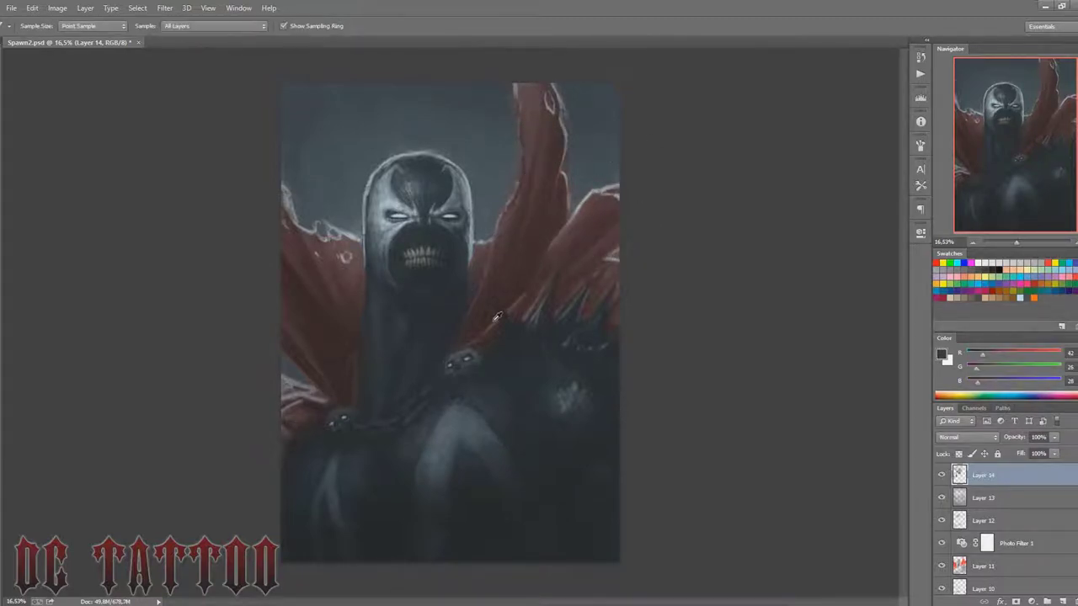
{"action": "left_click", "coordinate": [497, 316], "text": "alt"}
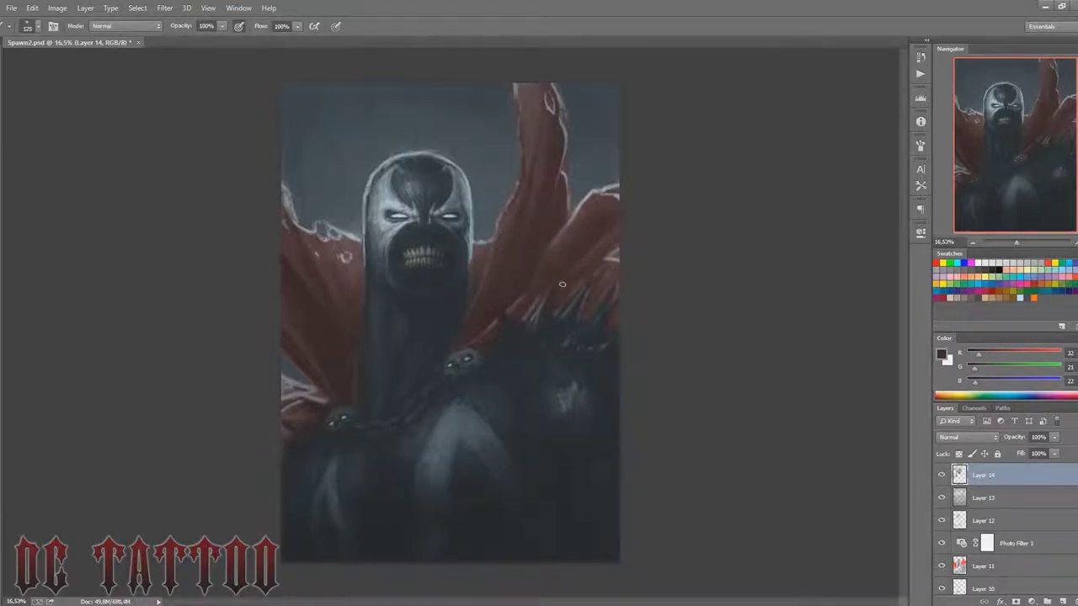
Step: Shade the chest with sampled dark brown and blue-grey tones, brush around 70–125
{"action": "key", "text": "h"}
{"action": "key", "text": "bracketleft"}
{"action": "key", "text": "bracketleft"}
{"action": "key", "text": "bracketleft"}
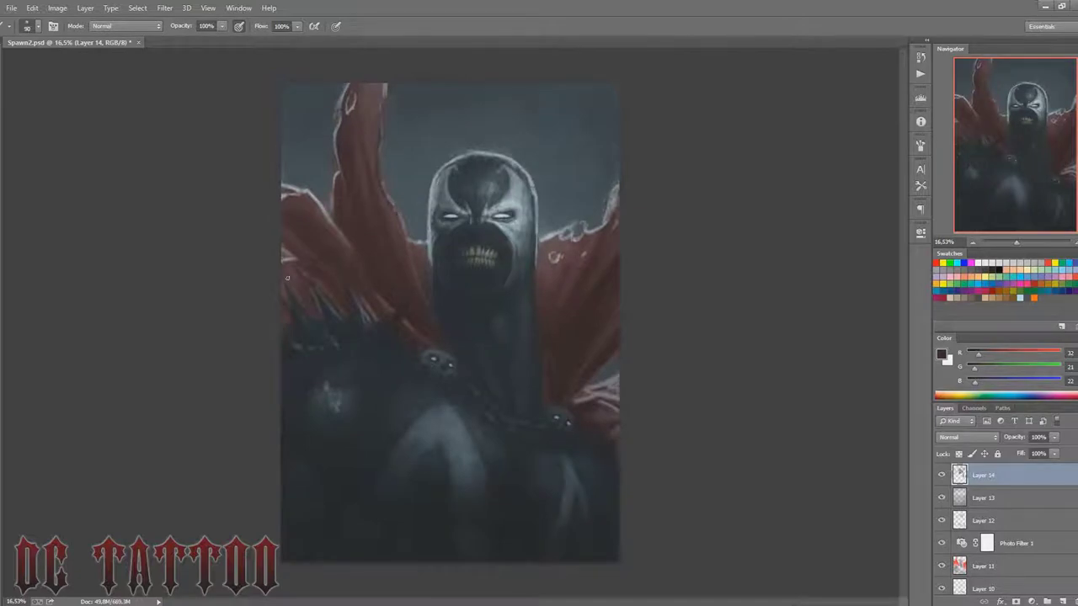
{"action": "left_click", "coordinate": [274, 273], "text": "alt"}
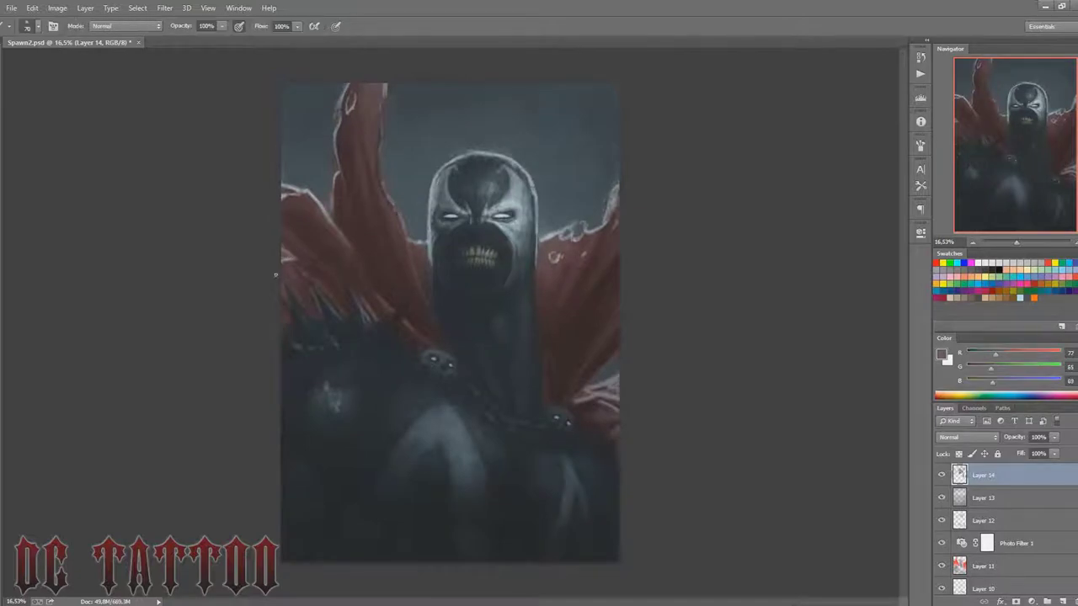
{"action": "left_click", "coordinate": [299, 179], "text": "alt"}
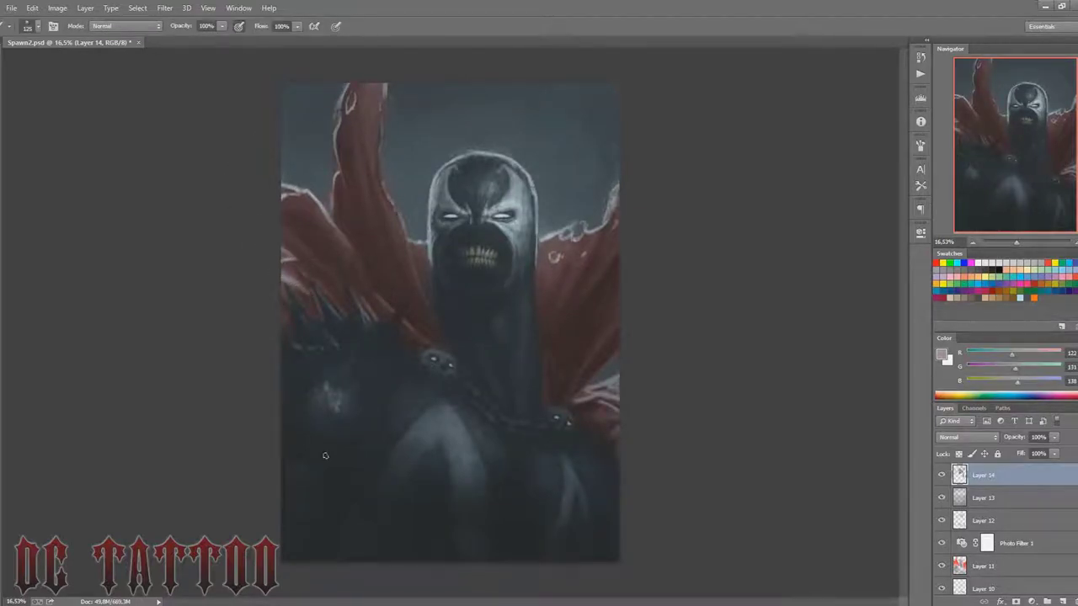
{"action": "left_click", "coordinate": [444, 292], "text": "alt"}
{"action": "key", "text": "bracketleft"}
{"action": "key", "text": "bracketleft"}
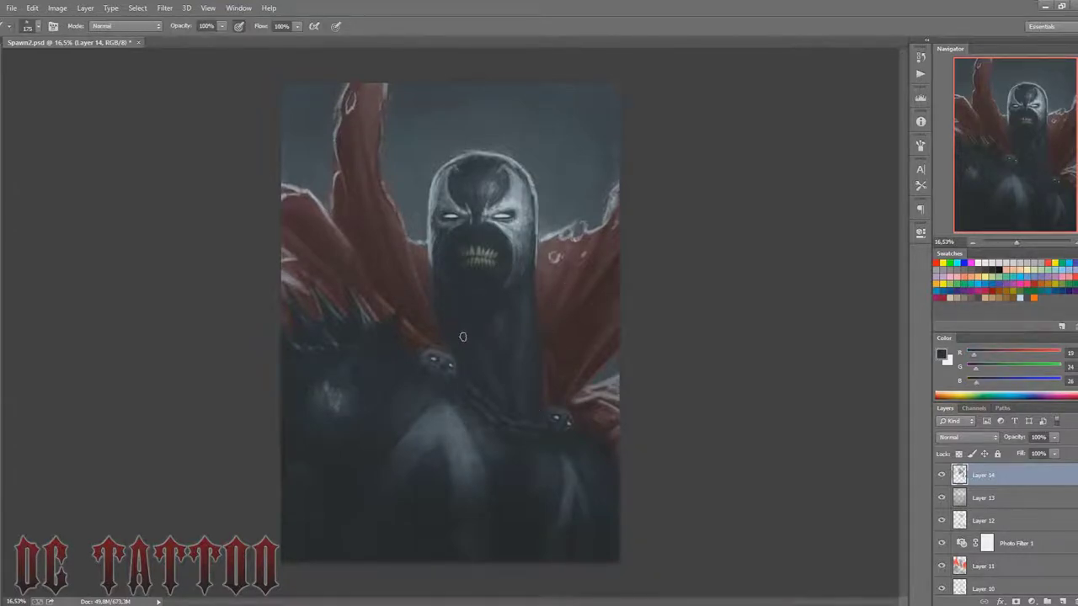
{"action": "left_click", "coordinate": [499, 309], "text": "alt"}
{"action": "left_click", "coordinate": [479, 310], "text": "alt"}
{"action": "key", "text": "bracketleft"}
{"action": "key", "text": "bracketleft"}
{"action": "key", "text": "bracketleft"}
{"action": "left_click", "coordinate": [539, 269], "text": "alt"}
{"action": "key", "text": "bracketright"}
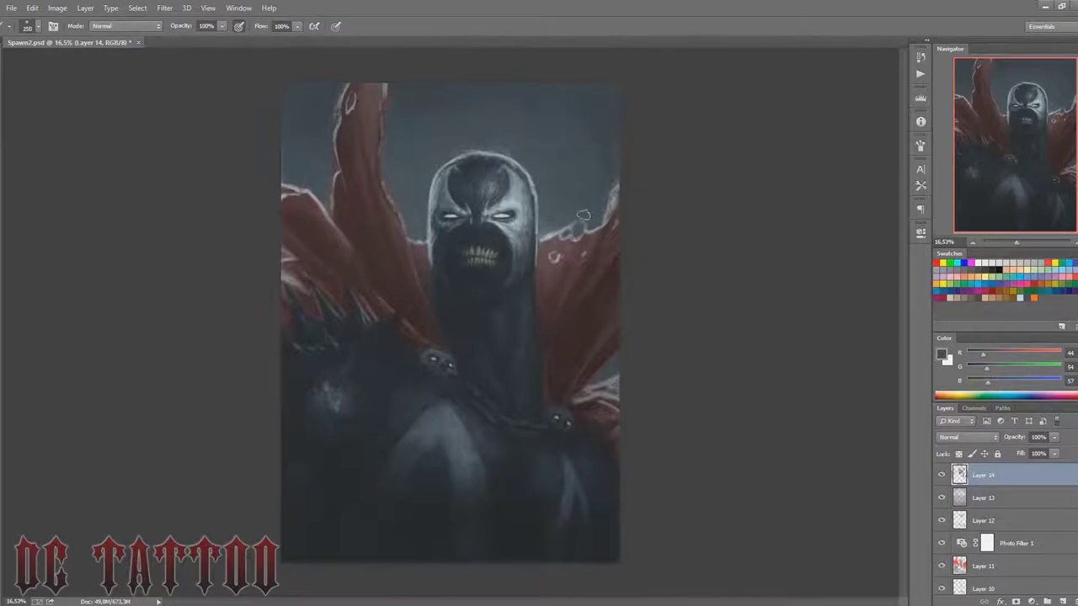
Step: Paint lighter grey-blue mask tones and dark shadows across the chest, brush 100–250
{"action": "key", "text": "i"}
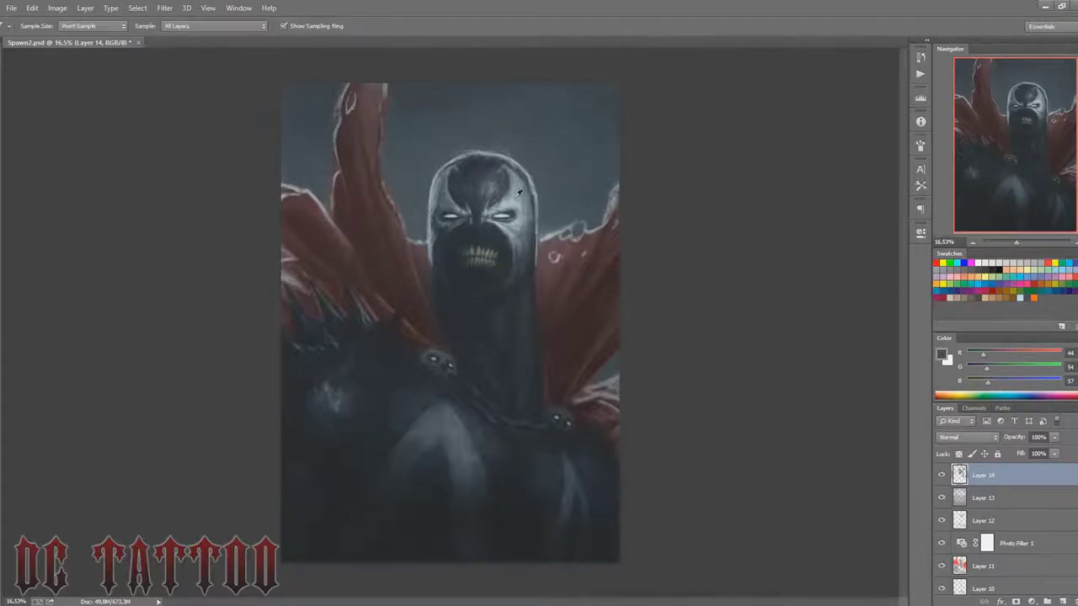
{"action": "left_click", "coordinate": [517, 196]}
{"action": "key", "text": "b"}
{"action": "left_click", "coordinate": [523, 185], "text": "alt"}
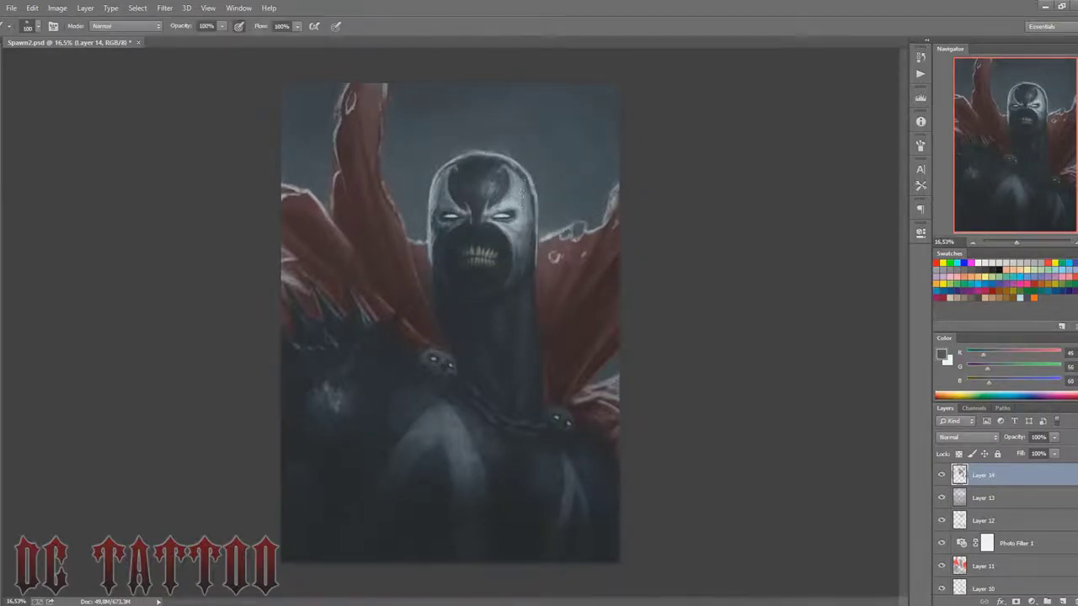
{"action": "left_click", "coordinate": [522, 195], "text": "alt"}
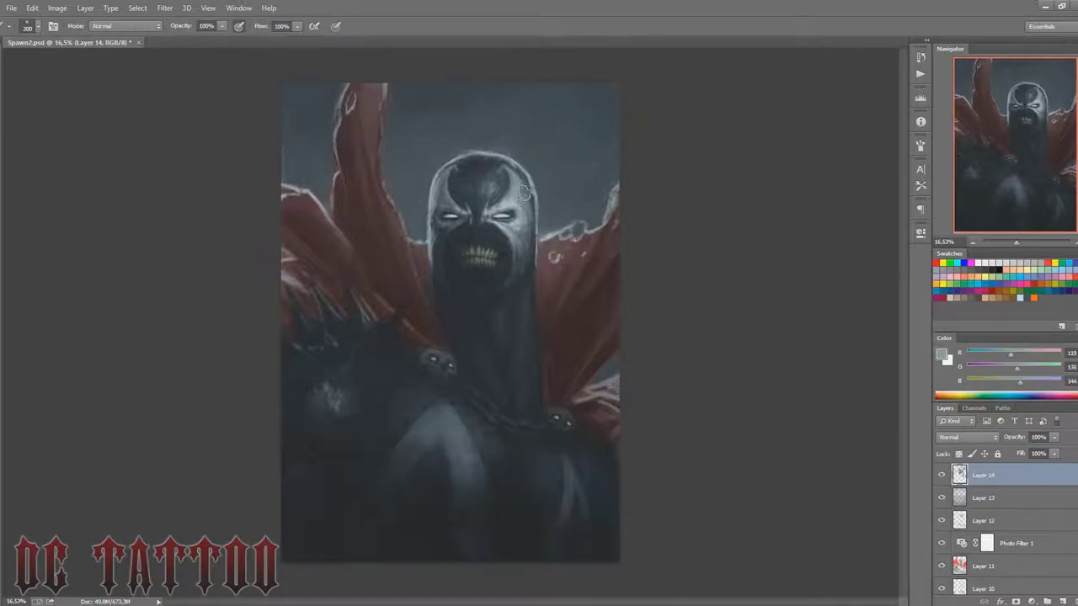
{"action": "left_click", "coordinate": [518, 261], "text": "alt"}
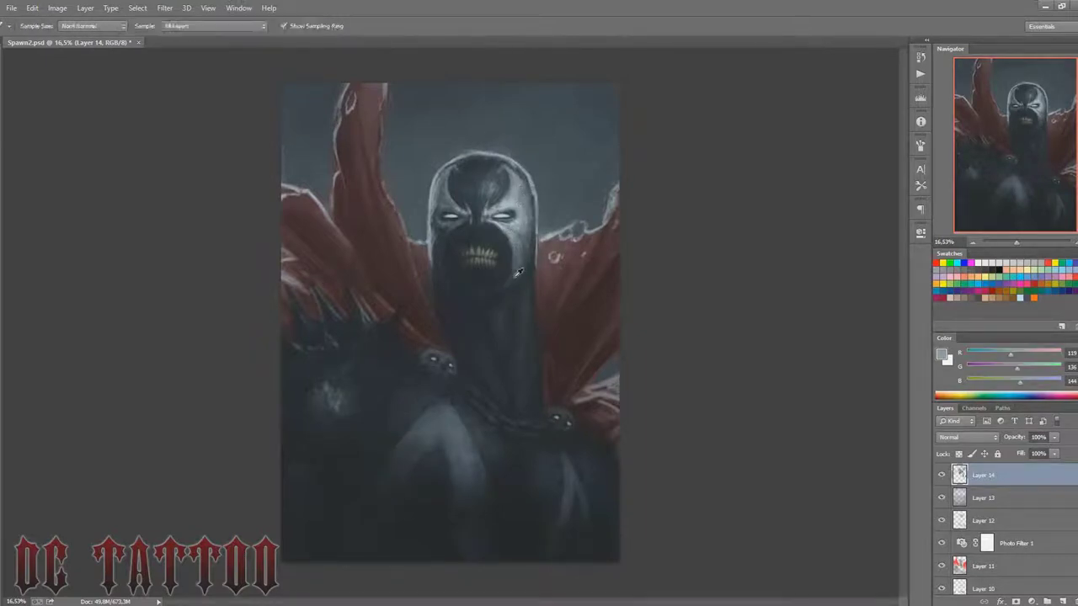
{"action": "key", "text": "bracketright"}
{"action": "key", "text": "bracketright"}
{"action": "key", "text": "bracketright"}
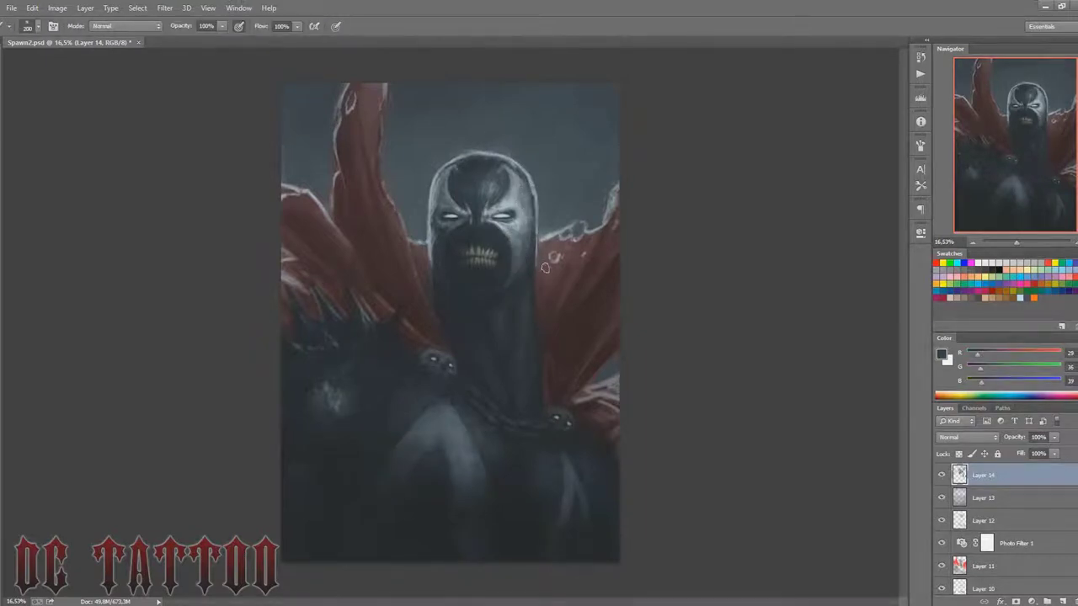
{"action": "left_click", "coordinate": [514, 195], "text": "alt"}
{"action": "key", "text": "bracketleft"}
{"action": "key", "text": "bracketleft"}
{"action": "key", "text": "bracketleft"}
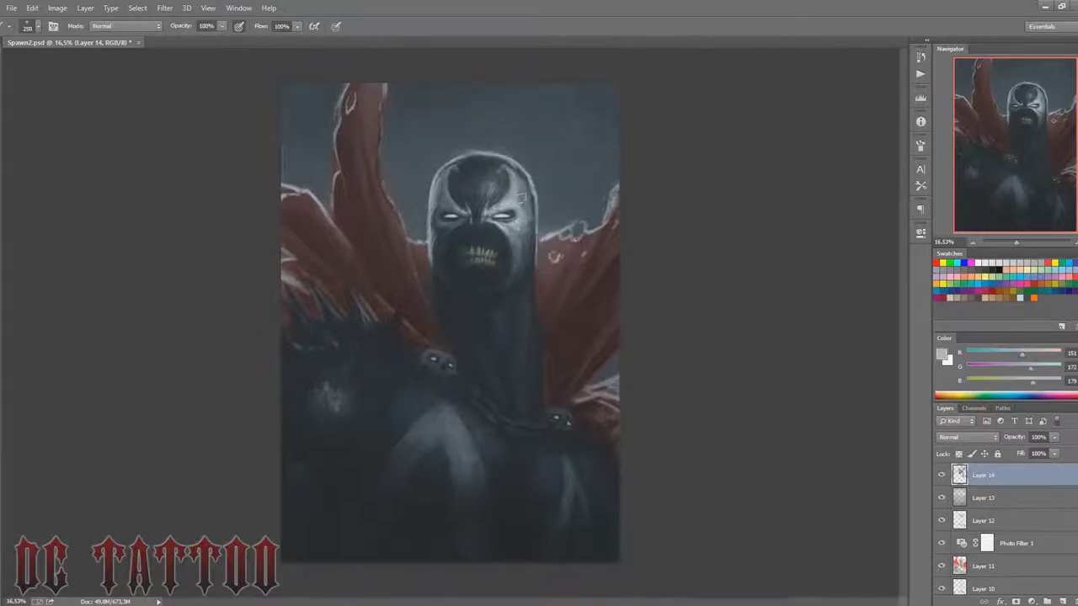
{"action": "left_click", "coordinate": [525, 238], "text": "alt"}
{"action": "key", "text": "bracketleft"}
{"action": "key", "text": "bracketleft"}
{"action": "key", "text": "bracketleft"}
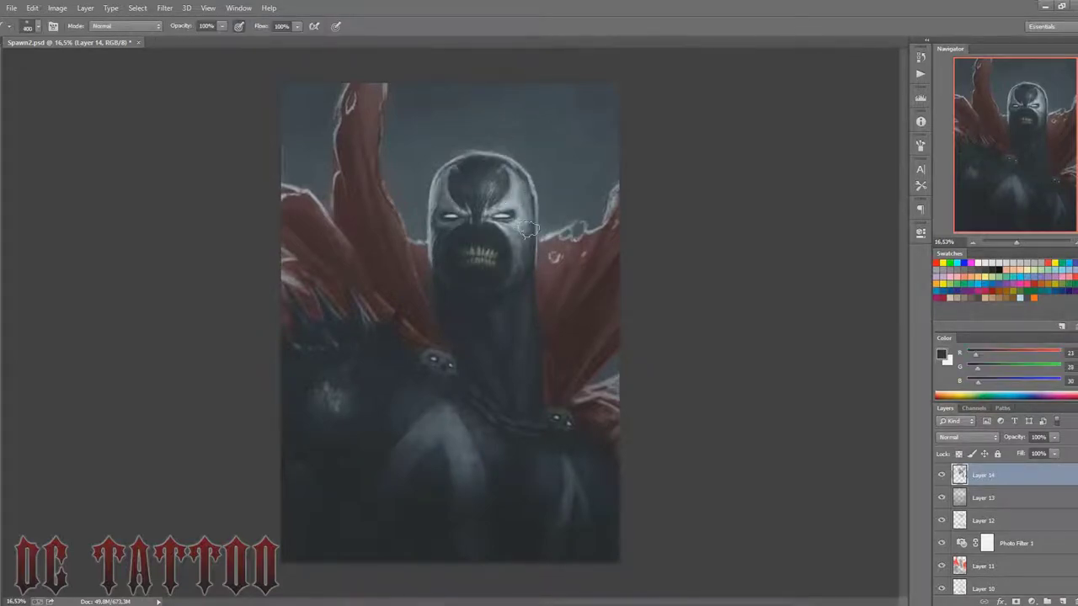
{"action": "left_click", "coordinate": [454, 225], "text": "alt"}
Step: Deepen the body shading with dark grey-blue shadow tones, brush 100–400
{"action": "key", "text": "bracketleft"}
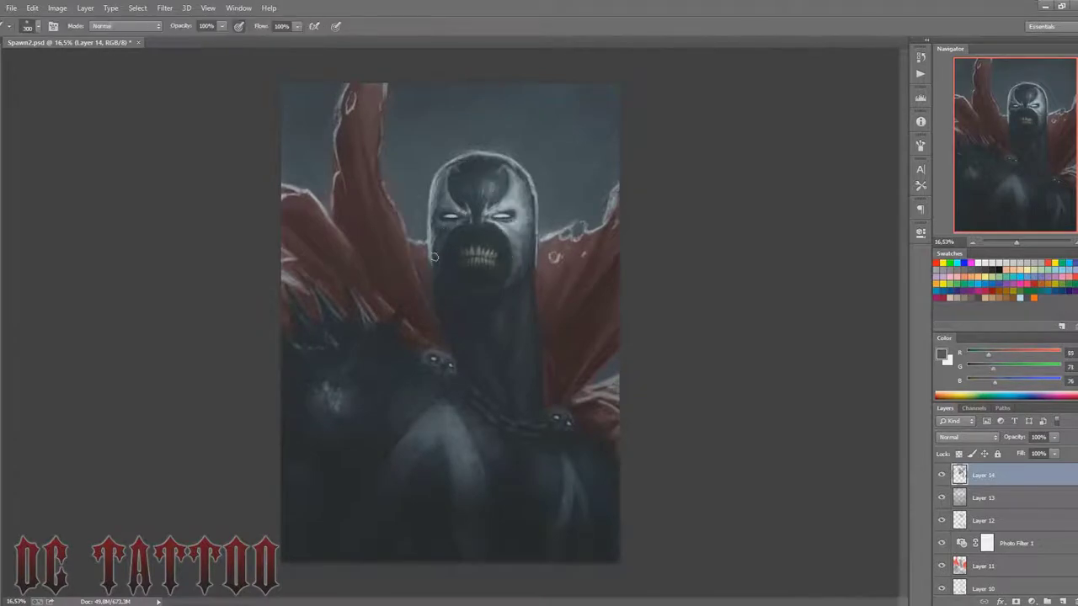
{"action": "left_click", "coordinate": [495, 270], "text": "alt"}
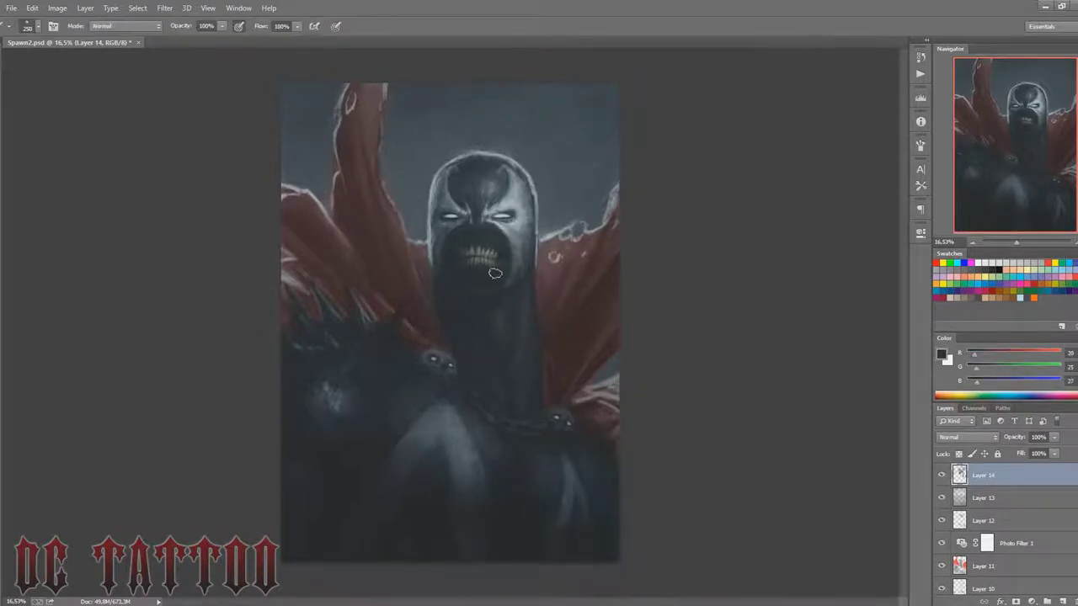
{"action": "key", "text": "bracketright"}
{"action": "key", "text": "bracketright"}
{"action": "key", "text": "bracketleft"}
{"action": "key", "text": "bracketleft"}
{"action": "key", "text": "bracketleft"}
{"action": "left_click", "coordinate": [484, 283], "text": "alt"}
{"action": "key", "text": "bracketright"}
{"action": "key", "text": "bracketright"}
{"action": "key", "text": "bracketright"}
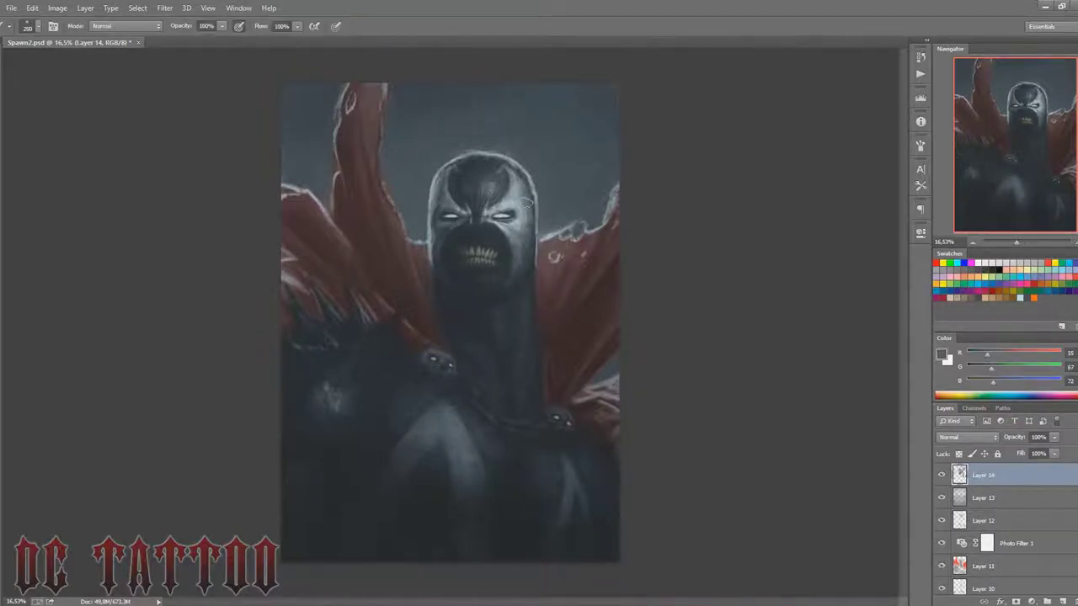
{"action": "left_click", "coordinate": [492, 284], "text": "alt"}
{"action": "left_click", "coordinate": [453, 238], "text": "alt"}
{"action": "key", "text": "bracketleft"}
{"action": "key", "text": "bracketleft"}
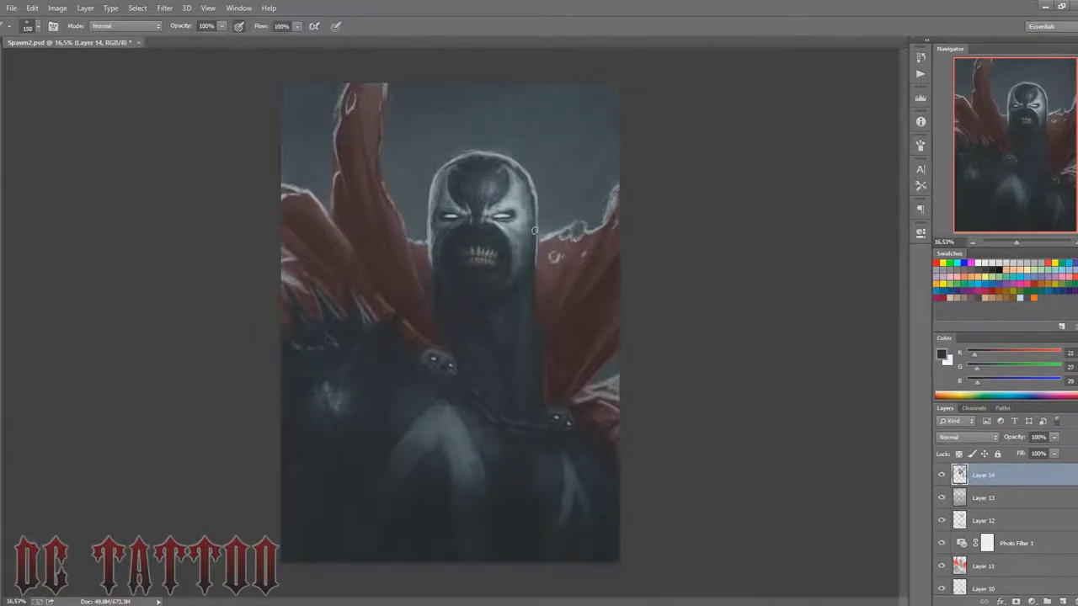
{"action": "left_click", "coordinate": [401, 347], "text": "alt"}
{"action": "key", "text": "bracketleft"}
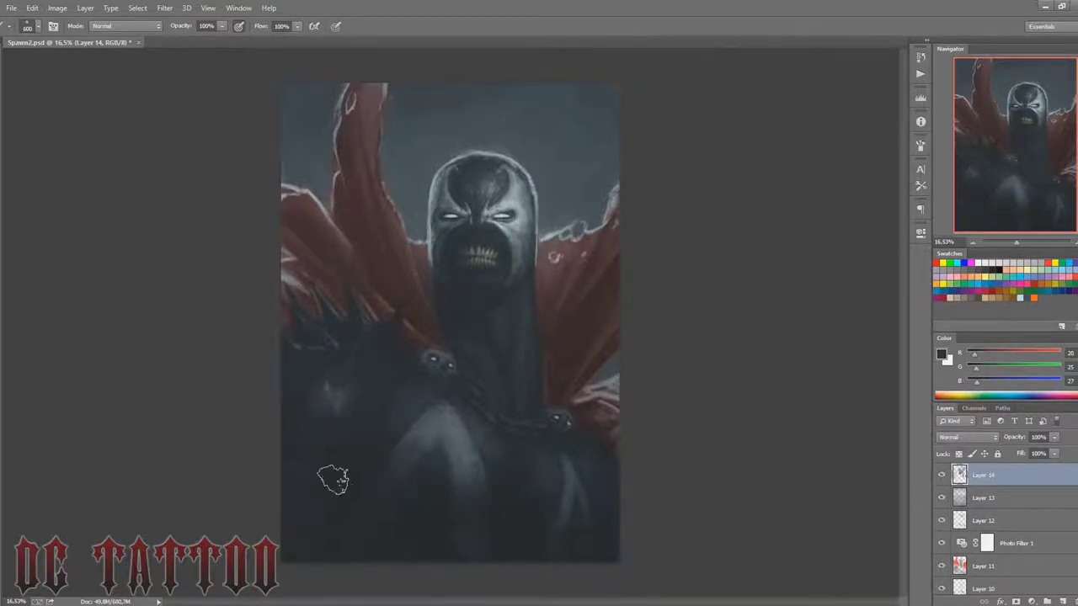
Step: Paint blue-black tones on the lower body near the cape, then mirror the canvas horizontally
{"action": "key", "text": "bracketright"}
{"action": "key", "text": "bracketright"}
{"action": "key", "text": "bracketright"}
{"action": "left_click", "coordinate": [465, 449], "text": "alt"}
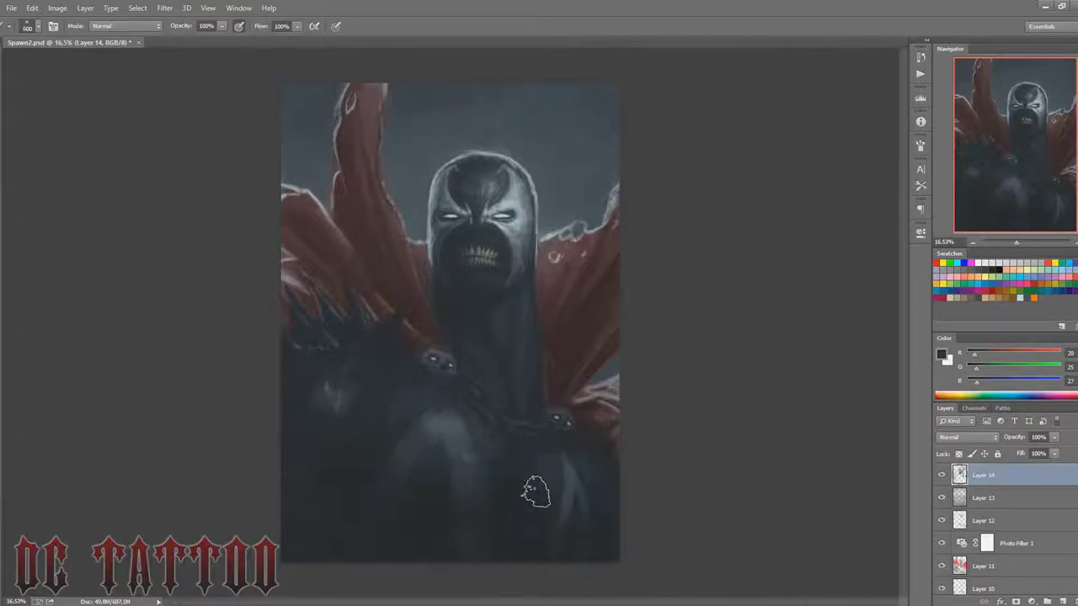
{"action": "key", "text": "bracketleft"}
{"action": "key", "text": "bracketleft"}
{"action": "key", "text": "bracketleft"}
{"action": "key", "text": "bracketleft"}
{"action": "left_click", "coordinate": [593, 441], "text": "alt"}
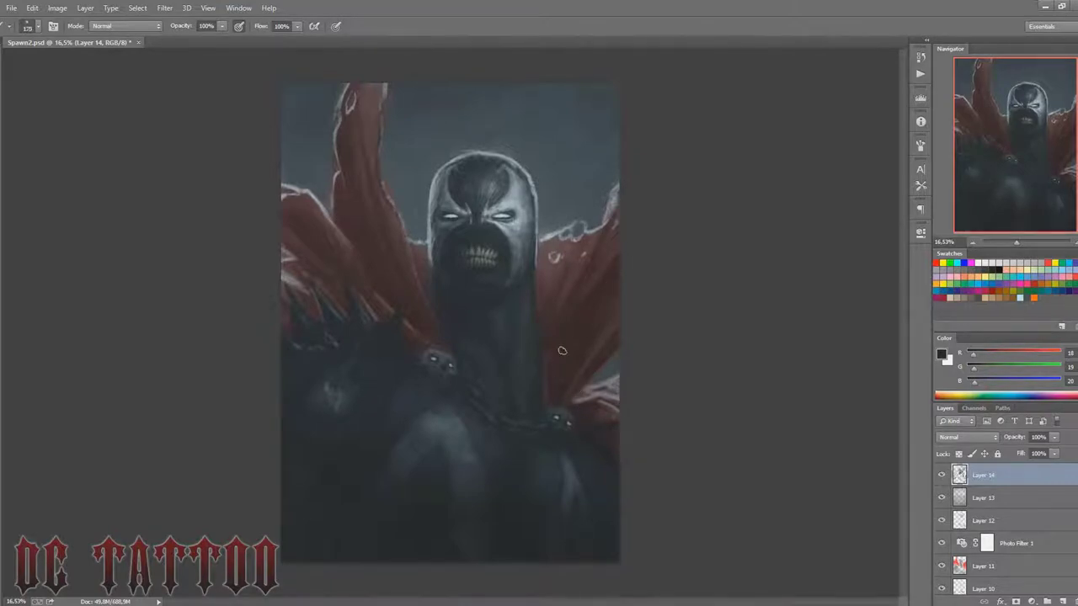
{"action": "key", "text": "bracketright"}
{"action": "key", "text": "bracketright"}
{"action": "key", "text": "bracketright"}
{"action": "key", "text": "bracketright"}
{"action": "key", "text": "bracketright"}
{"action": "key", "text": "bracketright"}
{"action": "key", "text": "bracketleft"}
{"action": "key", "text": "bracketleft"}
{"action": "key", "text": "i"}
{"action": "left_click", "coordinate": [563, 408]}
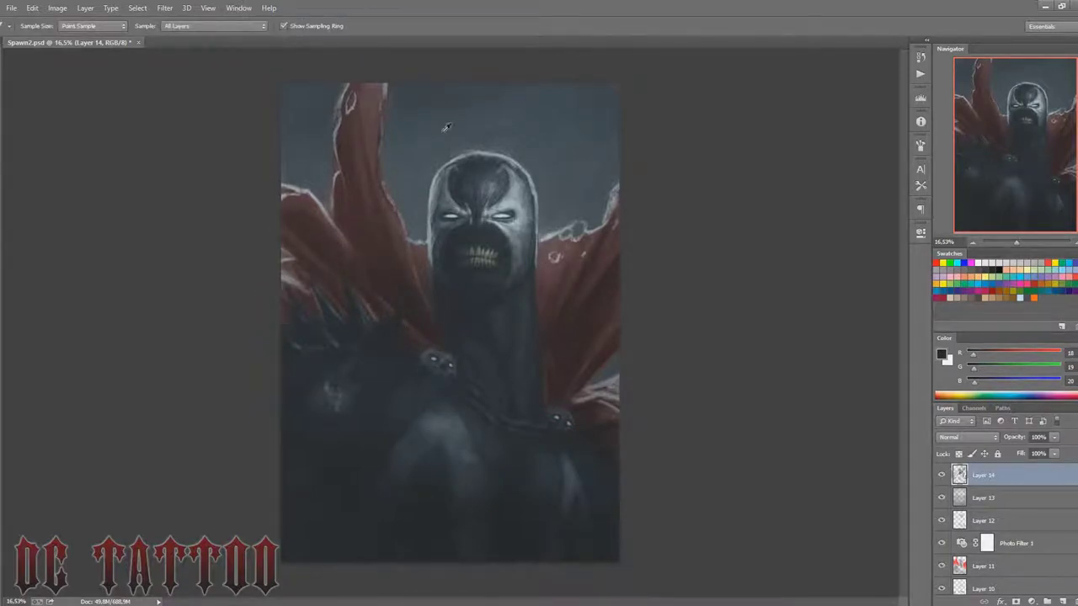
{"action": "key", "text": "b"}
{"action": "key", "text": "bracketright"}
{"action": "key", "text": "bracketright"}
{"action": "key", "text": "bracketright"}
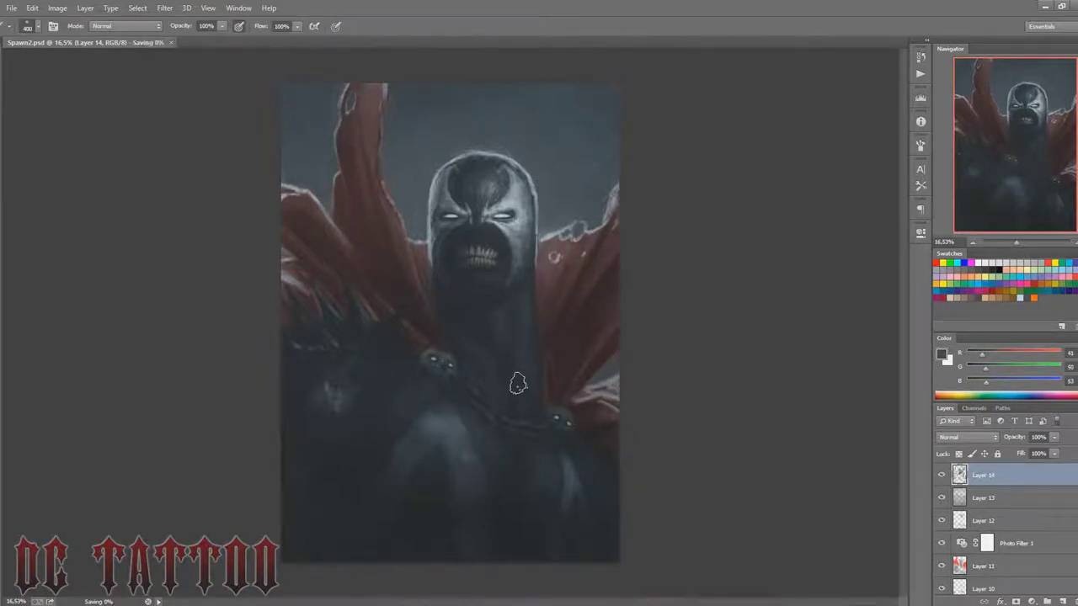
{"action": "key", "text": "ctrl+shift+h"}
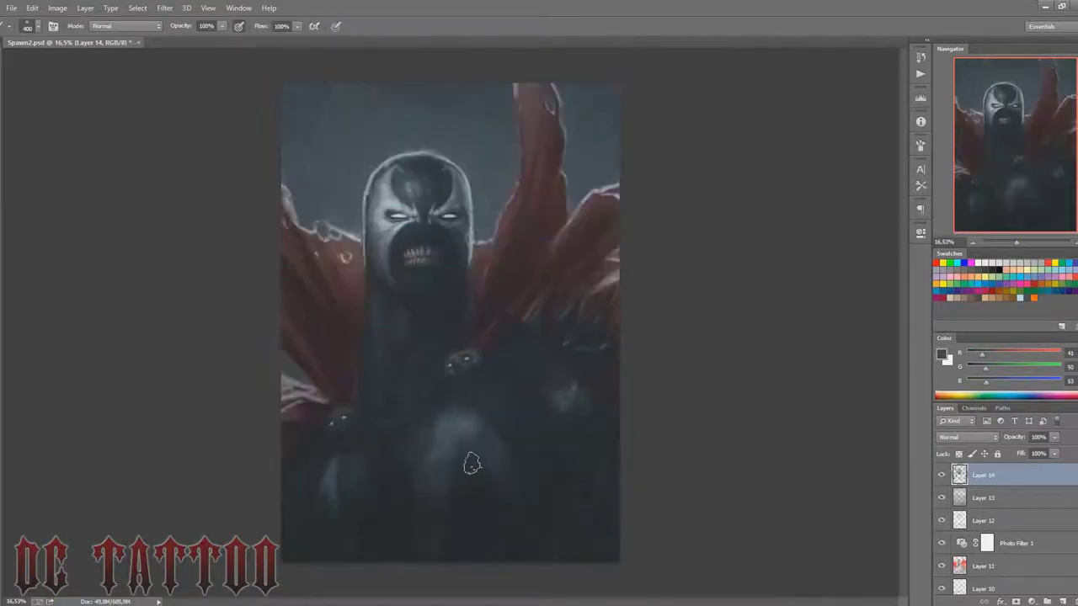
Step: Shade the lower torso with grey-blue and near-black tones, brush 80–500
{"action": "key", "text": "i"}
{"action": "left_click", "coordinate": [517, 377], "text": "alt"}
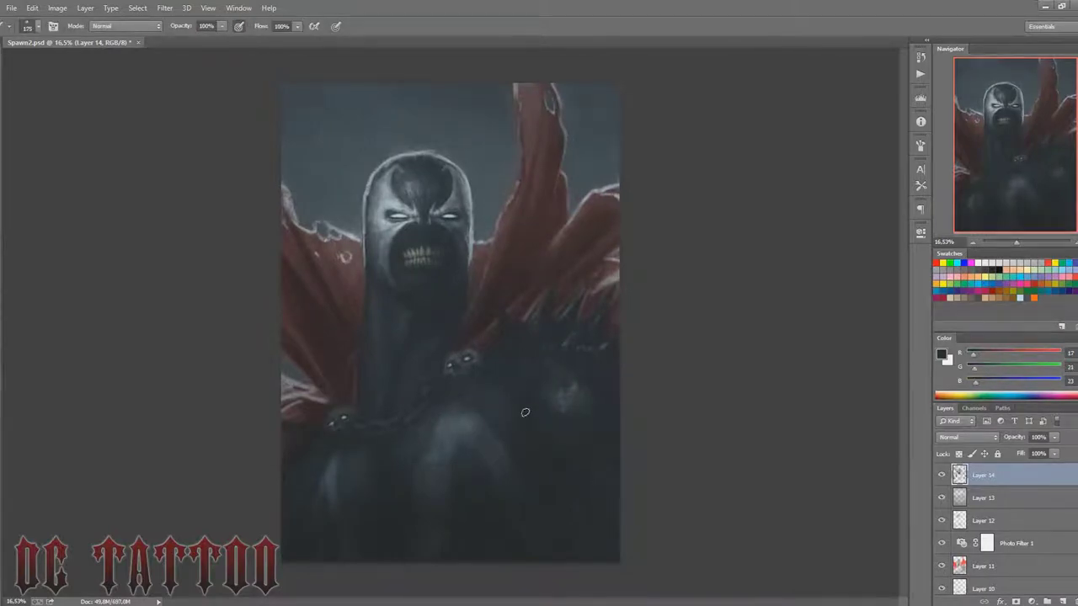
{"action": "left_click", "coordinate": [461, 423], "text": "alt"}
{"action": "key", "text": "bracketright"}
{"action": "key", "text": "bracketright"}
{"action": "key", "text": "bracketright"}
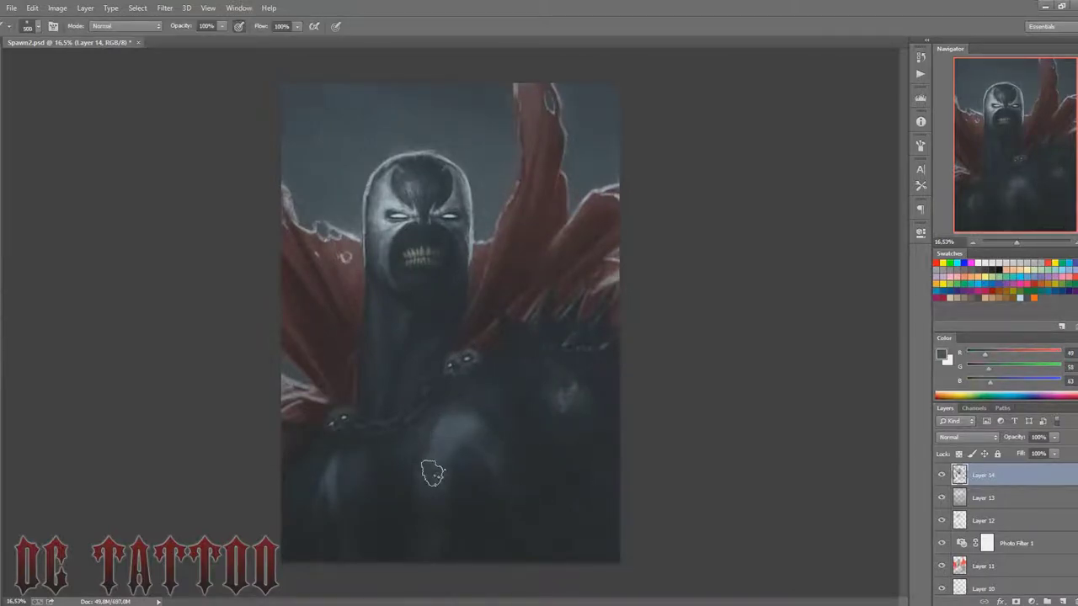
{"action": "key", "text": "bracketleft"}
{"action": "key", "text": "bracketleft"}
{"action": "left_click", "coordinate": [445, 440], "text": "alt"}
{"action": "key", "text": "bracketleft"}
{"action": "key", "text": "bracketleft"}
{"action": "key", "text": "bracketleft"}
{"action": "left_click", "coordinate": [462, 460], "text": "alt"}
{"action": "key", "text": "bracketleft"}
{"action": "key", "text": "bracketleft"}
{"action": "key", "text": "bracketleft"}
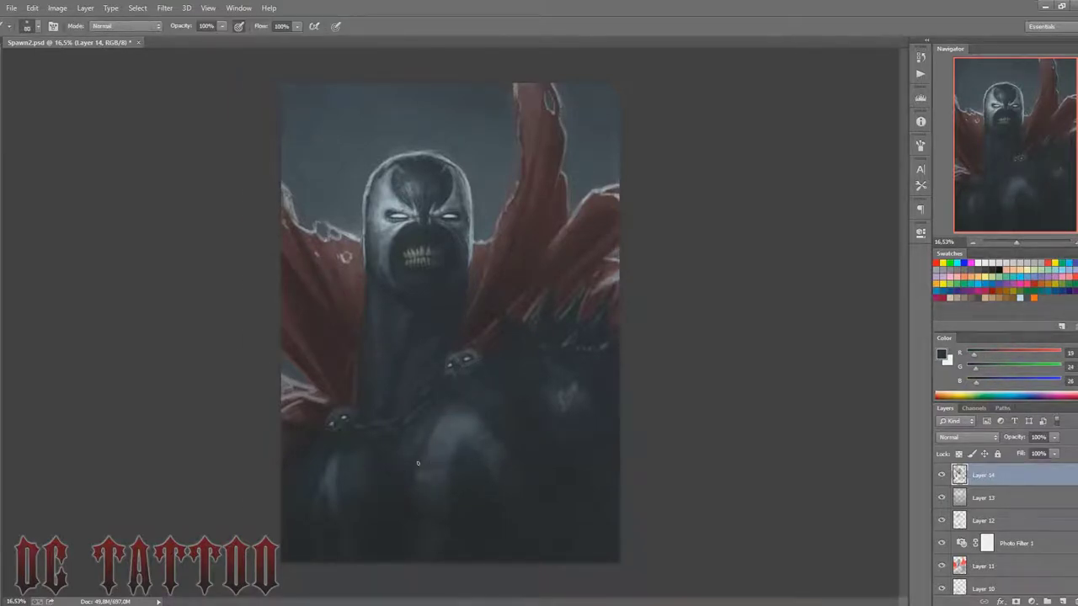
{"action": "left_click", "coordinate": [500, 499], "text": "alt"}
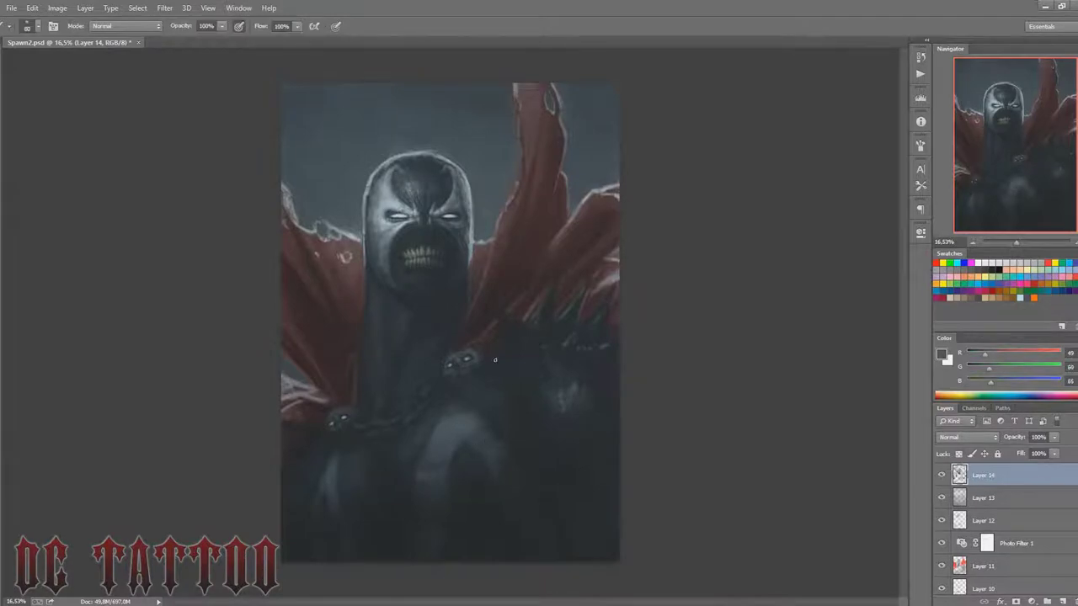
{"action": "left_click", "coordinate": [336, 480], "text": "alt"}
{"action": "key", "text": "bracketleft"}
{"action": "key", "text": "bracketleft"}
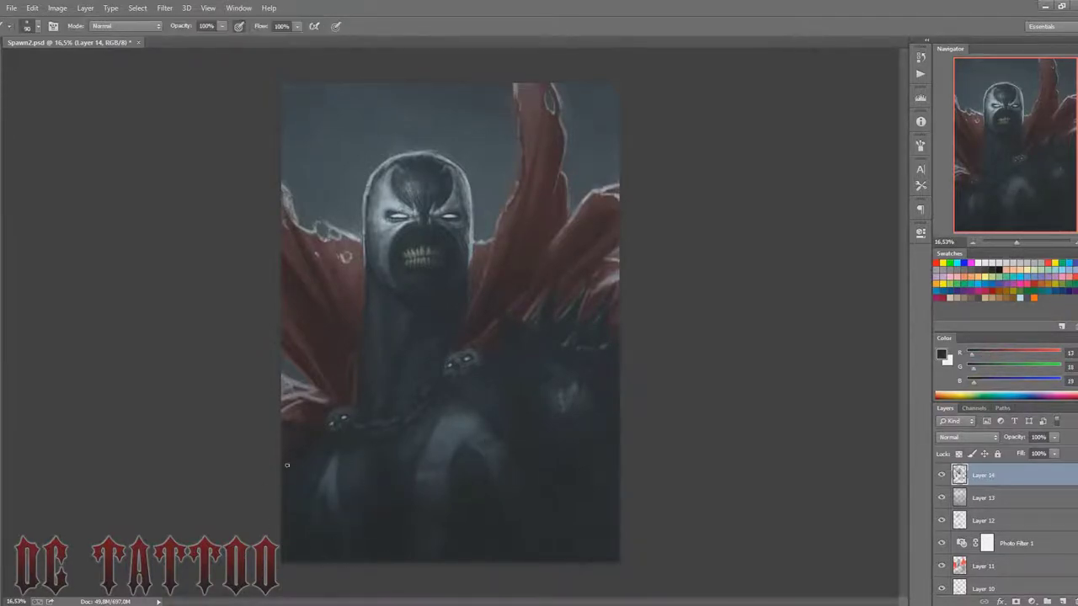
{"action": "key", "text": "bracketright"}
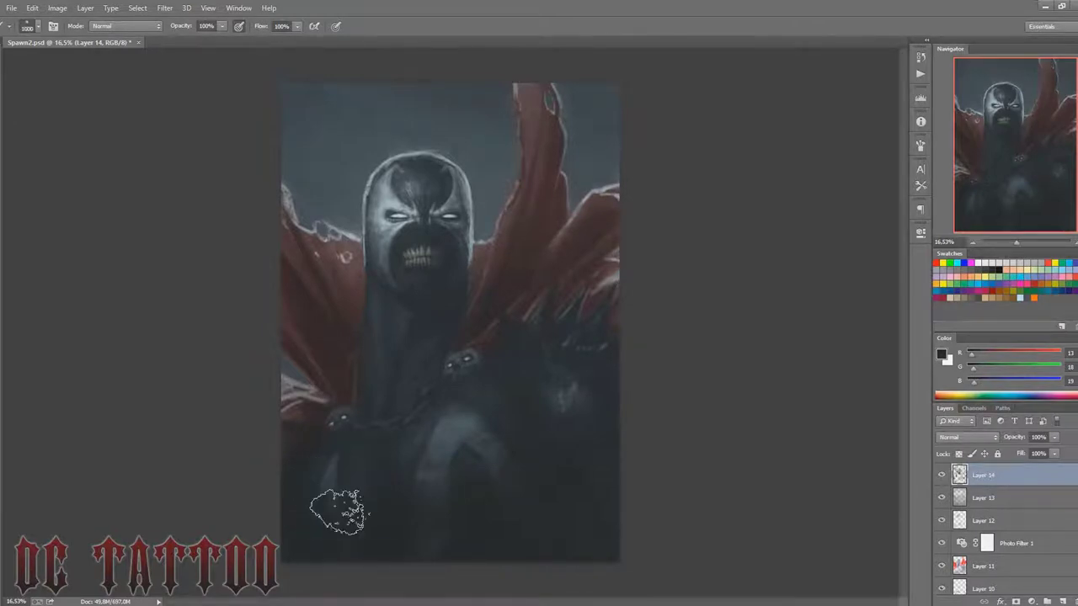
Step: Add light grey mask tones and mid grey-blue shading around the shoulders
{"action": "key", "text": "i"}
{"action": "left_click", "coordinate": [406, 206]}
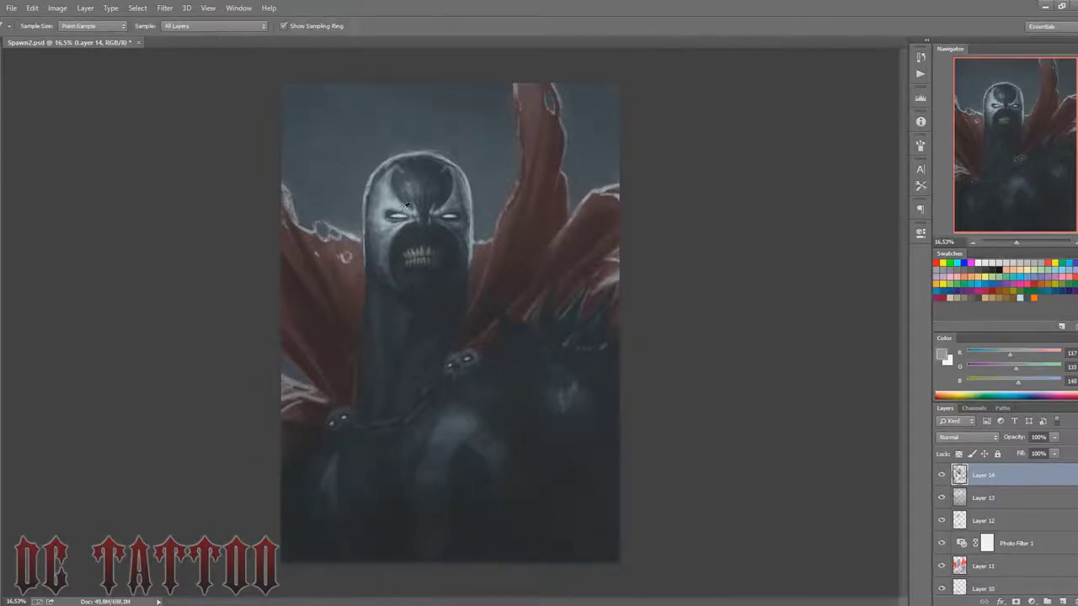
{"action": "key", "text": "b"}
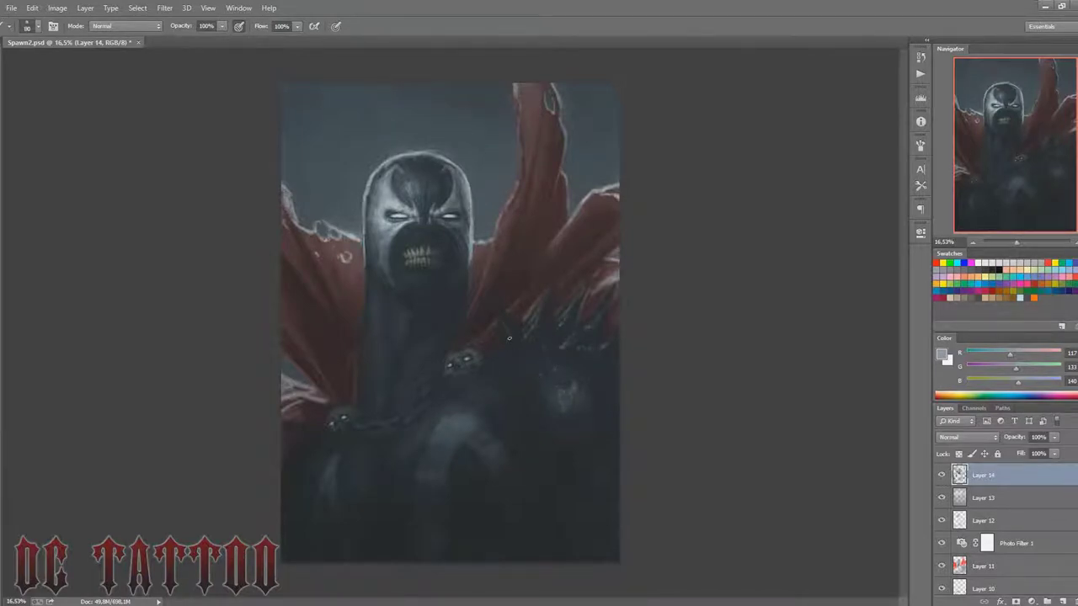
{"action": "left_click", "coordinate": [510, 370], "text": "alt"}
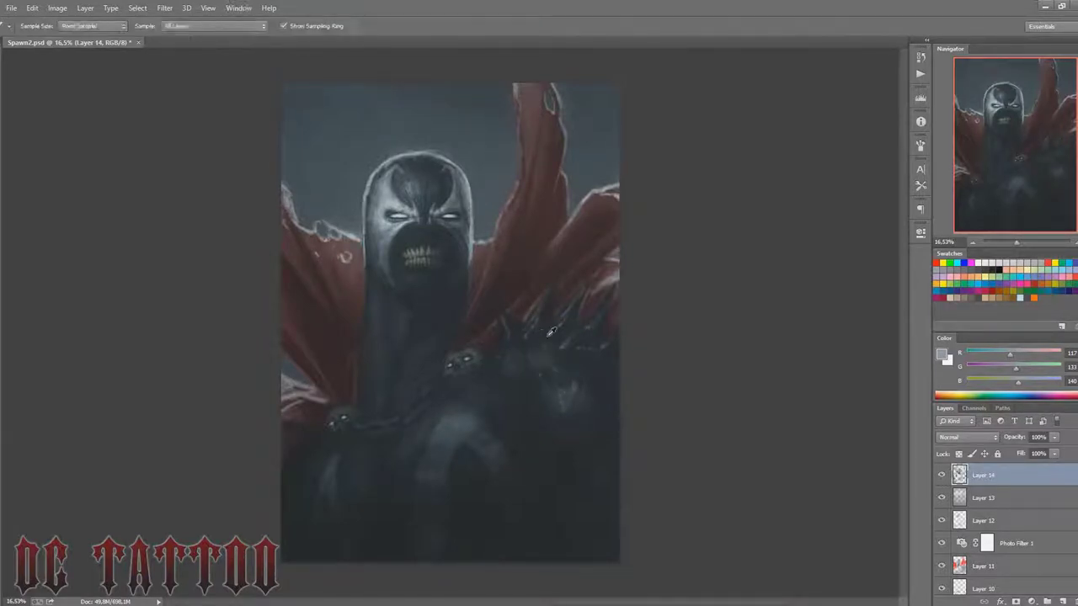
{"action": "key", "text": "bracketright"}
{"action": "key", "text": "bracketright"}
{"action": "key", "text": "bracketright"}
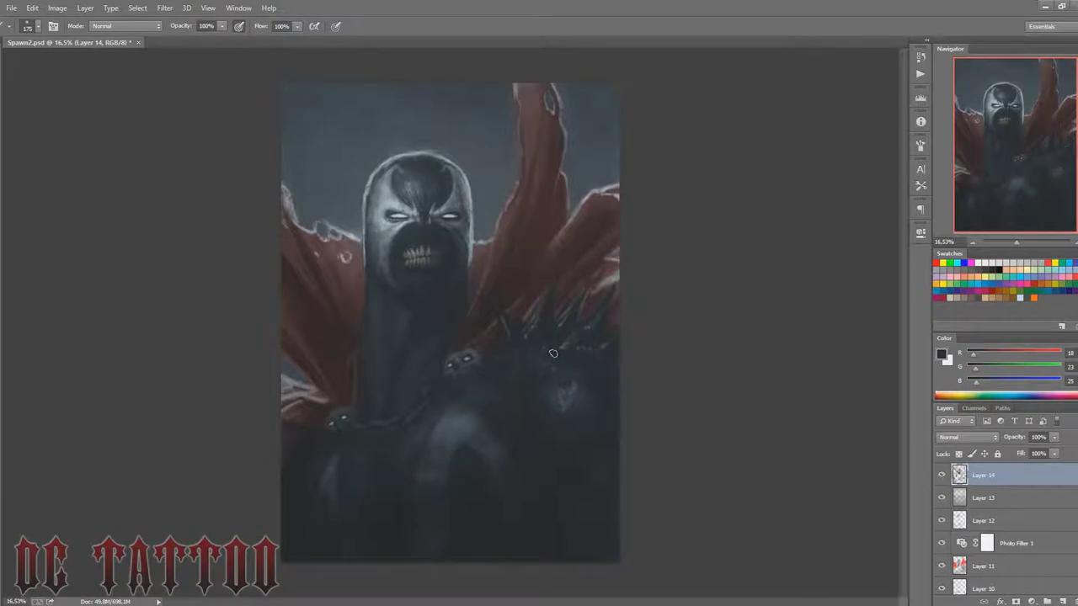
{"action": "left_click", "coordinate": [560, 394], "text": "alt"}
{"action": "key", "text": "bracketleft"}
{"action": "key", "text": "bracketleft"}
{"action": "left_click", "coordinate": [565, 379], "text": "alt"}
{"action": "key", "text": "bracketright"}
{"action": "key", "text": "bracketright"}
{"action": "key", "text": "bracketright"}
{"action": "left_click", "coordinate": [322, 445], "text": "alt"}
{"action": "key", "text": "bracketleft"}
{"action": "key", "text": "bracketleft"}
{"action": "key", "text": "bracketleft"}
{"action": "key", "text": "bracketleft"}
{"action": "left_click", "coordinate": [387, 410], "text": "alt"}
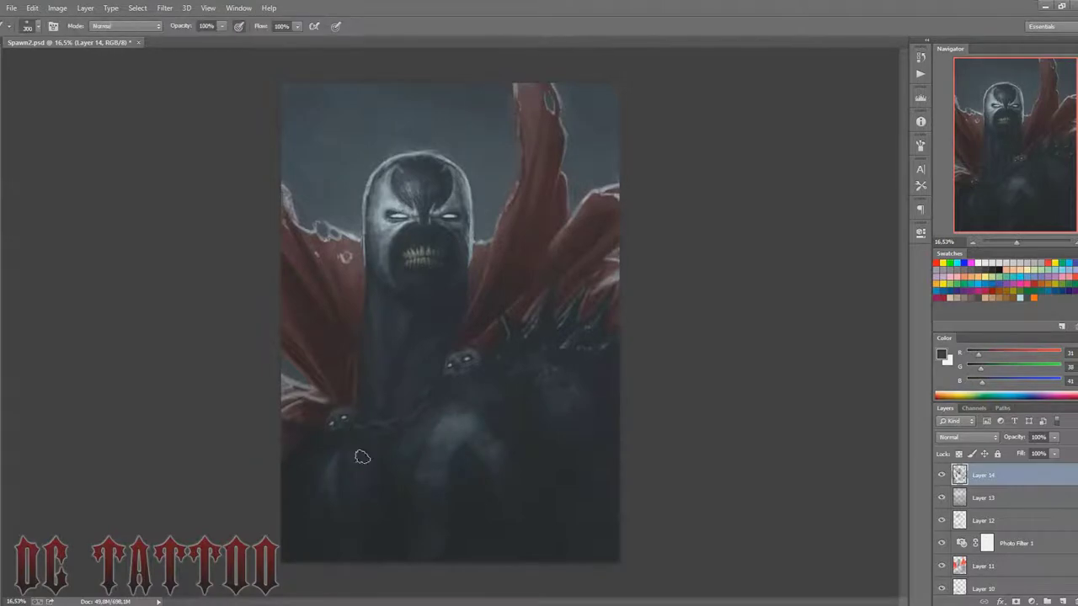
Step: Darken the spiky shoulder mass and blend the lower right cape with dark blue-grey strokes
{"action": "key", "text": "bracketleft"}
{"action": "key", "text": "bracketright"}
{"action": "key", "text": "bracketright"}
{"action": "key", "text": "bracketright"}
{"action": "key", "text": "bracketright"}
{"action": "key", "text": "bracketright"}
{"action": "key", "text": "bracketright"}
{"action": "left_click", "coordinate": [540, 411], "text": "alt"}
{"action": "key", "text": "bracketleft"}
{"action": "key", "text": "bracketleft"}
{"action": "key", "text": "bracketleft"}
{"action": "left_click", "coordinate": [568, 364], "text": "alt"}
{"action": "left_click", "coordinate": [589, 383], "text": "alt"}
{"action": "key", "text": "bracketright"}
{"action": "key", "text": "bracketright"}
{"action": "left_click", "coordinate": [559, 367], "text": "alt"}
{"action": "left_click", "coordinate": [603, 427], "text": "alt"}
{"action": "key", "text": "bracketleft"}
{"action": "key", "text": "bracketleft"}
{"action": "left_click", "coordinate": [556, 495], "text": "alt"}
{"action": "key", "text": "bracketright"}
{"action": "key", "text": "bracketright"}
{"action": "key", "text": "bracketright"}
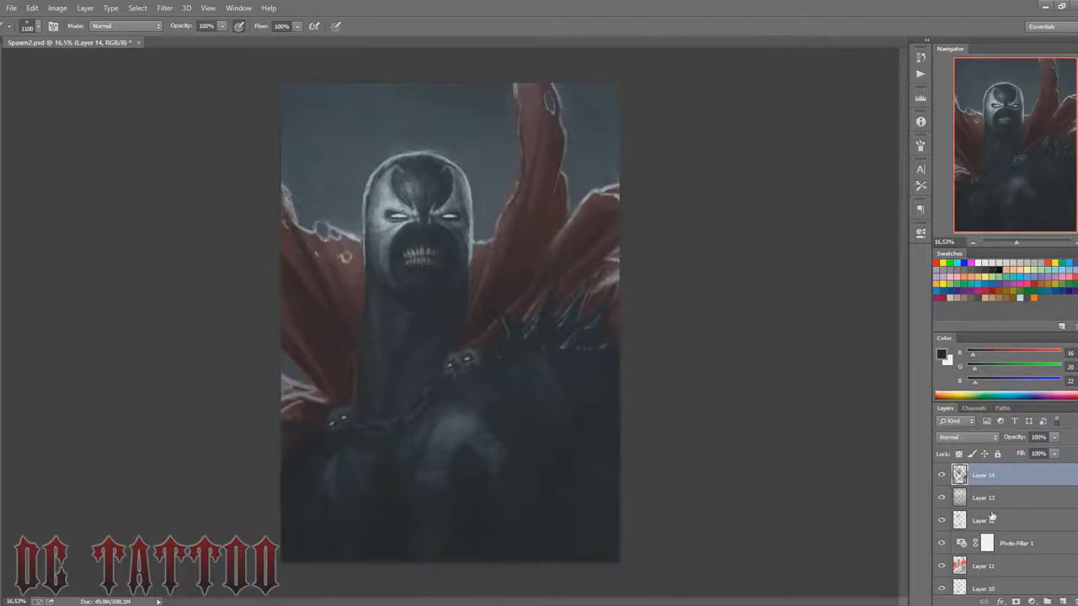
Step: Add a Color Balance adjustment layer and set Highlights to -5/+8/-16
{"action": "left_click", "coordinate": [1031, 601]}
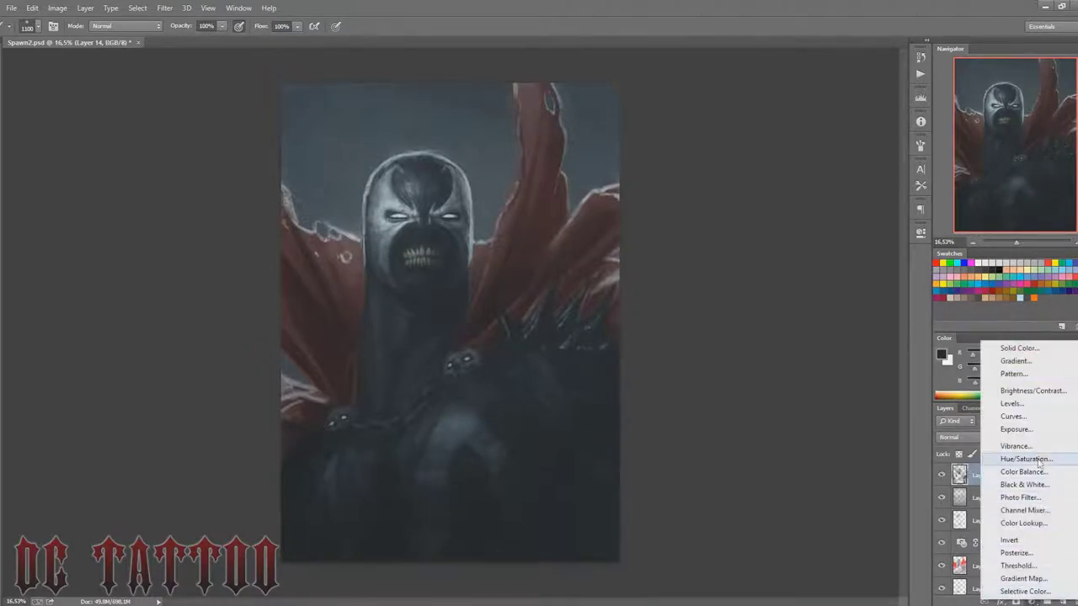
{"action": "left_click", "coordinate": [977, 478]}
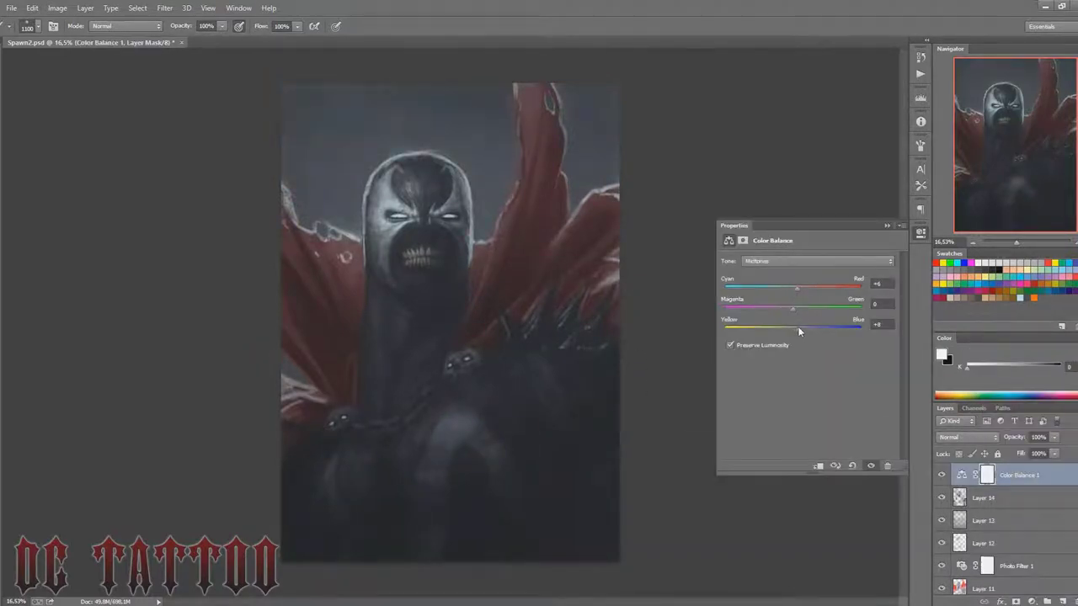
{"action": "left_click", "coordinate": [797, 261]}
{"action": "left_click", "coordinate": [797, 294]}
{"action": "mouse_move", "coordinate": [792, 328]}
{"action": "left_mouse_down"}
{"action": "mouse_move", "coordinate": [783, 331]}
{"action": "mouse_move", "coordinate": [804, 327]}
{"action": "mouse_move", "coordinate": [796, 311]}
{"action": "left_mouse_up"}
Step: Set the Color Balance Shadows to +6/-6/-11 and close Properties
{"action": "left_click", "coordinate": [797, 261]}
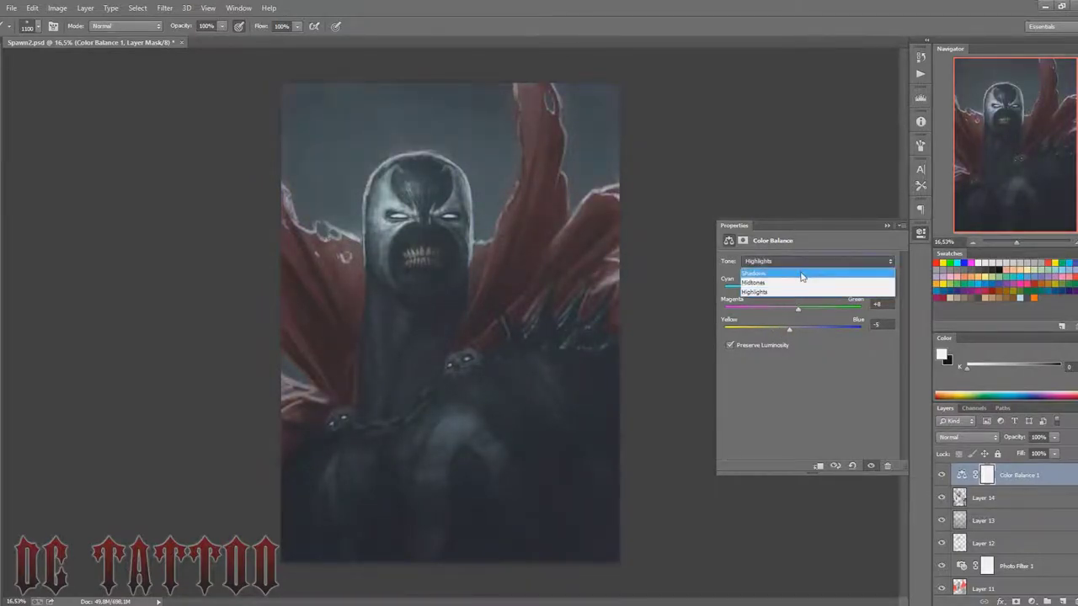
{"action": "left_click", "coordinate": [797, 273]}
{"action": "left_click_drag", "start_coordinate": [792, 290], "coordinate": [797, 289]}
{"action": "left_click_drag", "start_coordinate": [794, 309], "coordinate": [786, 331]}
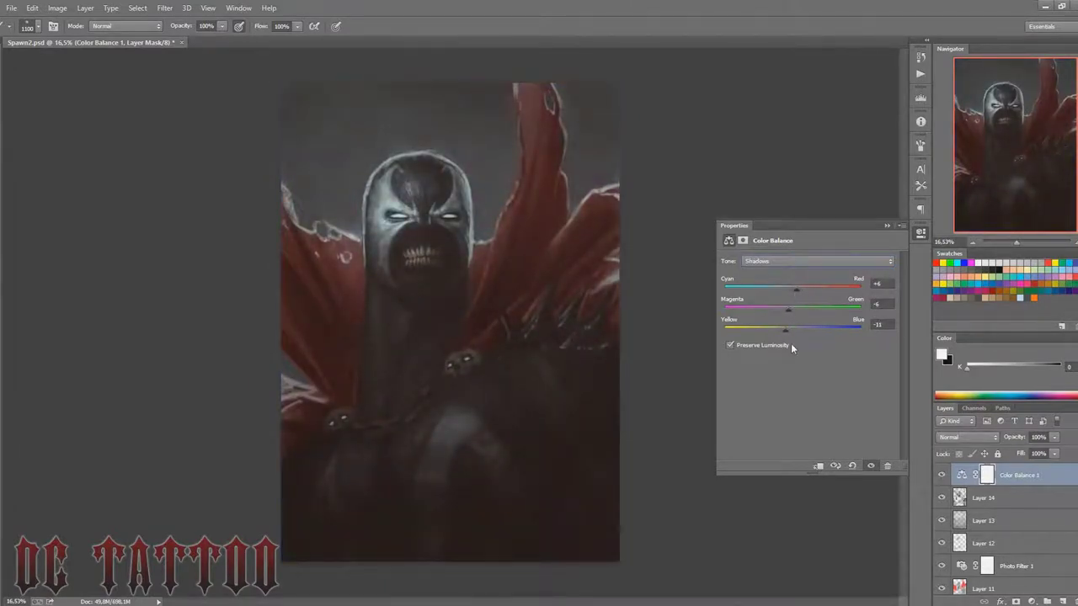
{"action": "left_click", "coordinate": [797, 261]}
{"action": "left_click", "coordinate": [798, 292]}
{"action": "left_click", "coordinate": [920, 232]}
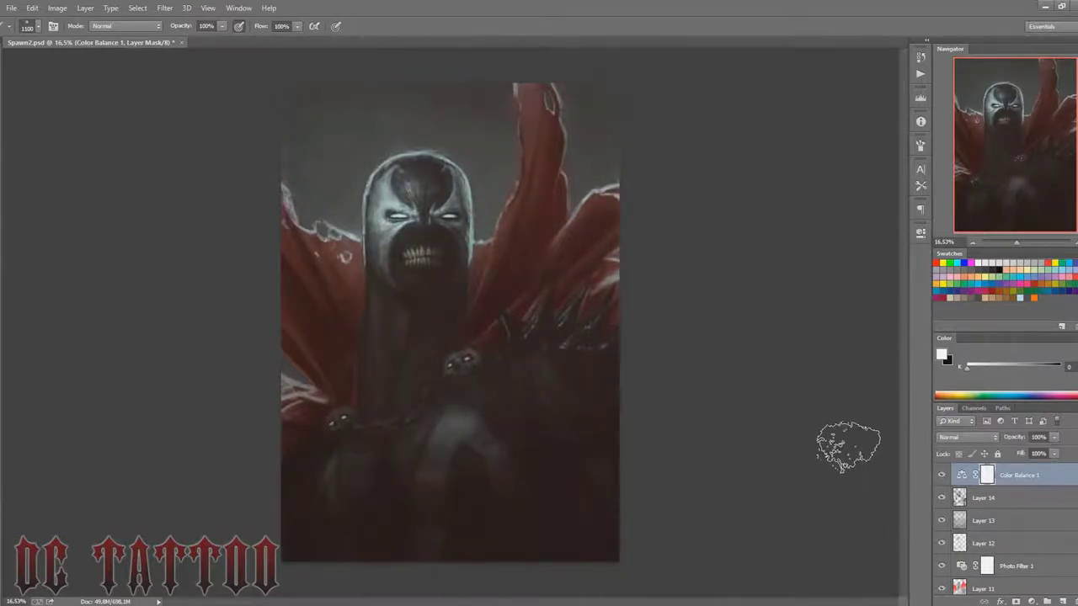
Step: Add new Layer 15 above the adjustment and save the painting
{"action": "key", "text": "ctrl+shift+n"}
{"action": "key", "text": "Return"}
{"action": "key", "text": "ctrl+s"}
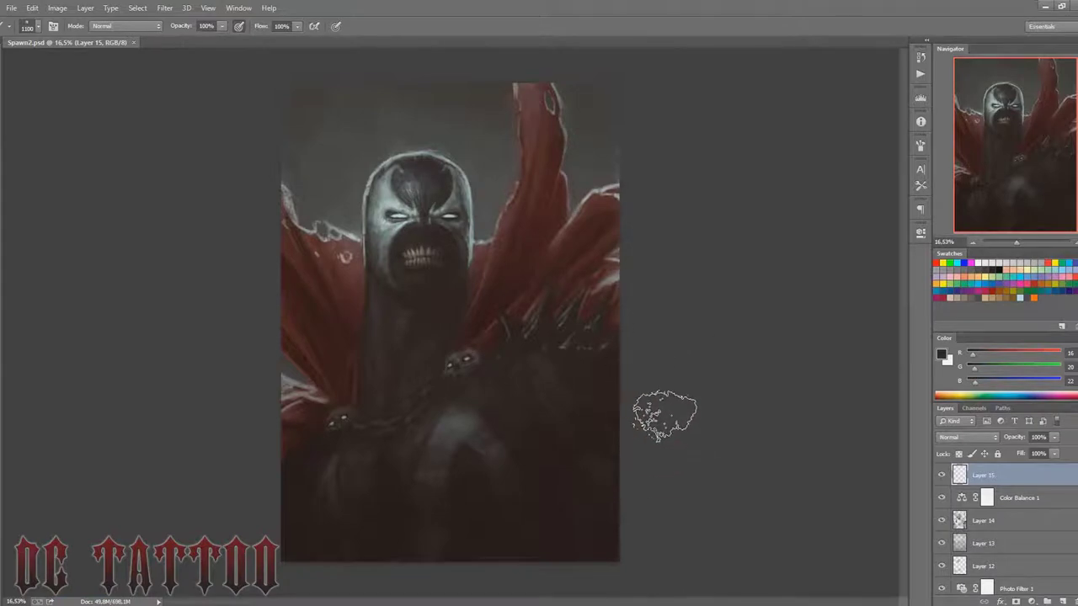
Step: Sample light grey from the head and enlarge the brush to 125
{"action": "left_click", "coordinate": [414, 181], "text": "alt"}
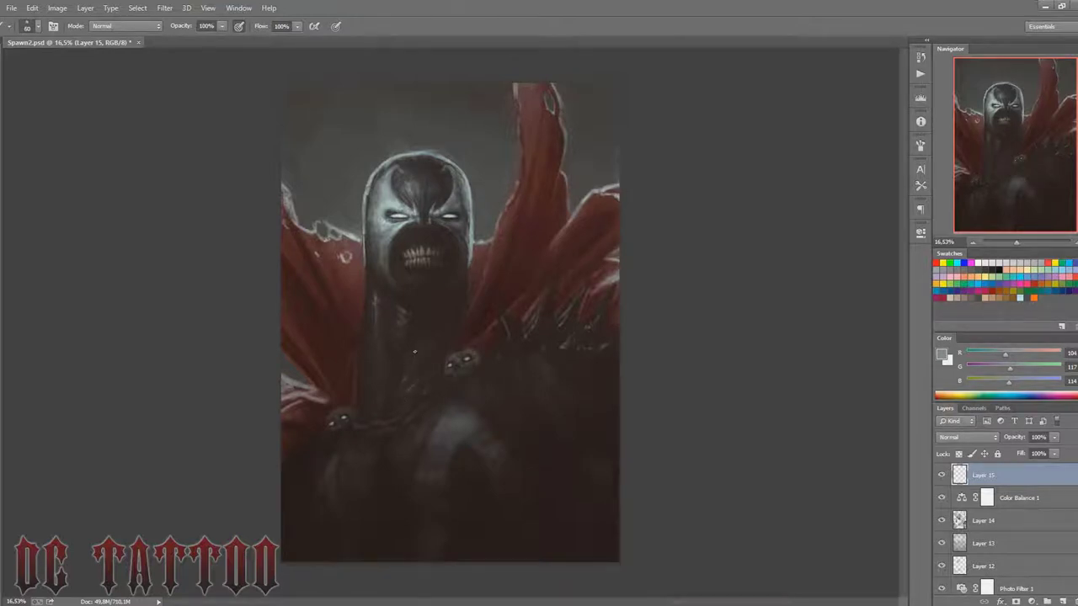
{"action": "key", "text": "bracketright"}
{"action": "key", "text": "bracketright"}
{"action": "key", "text": "bracketright"}
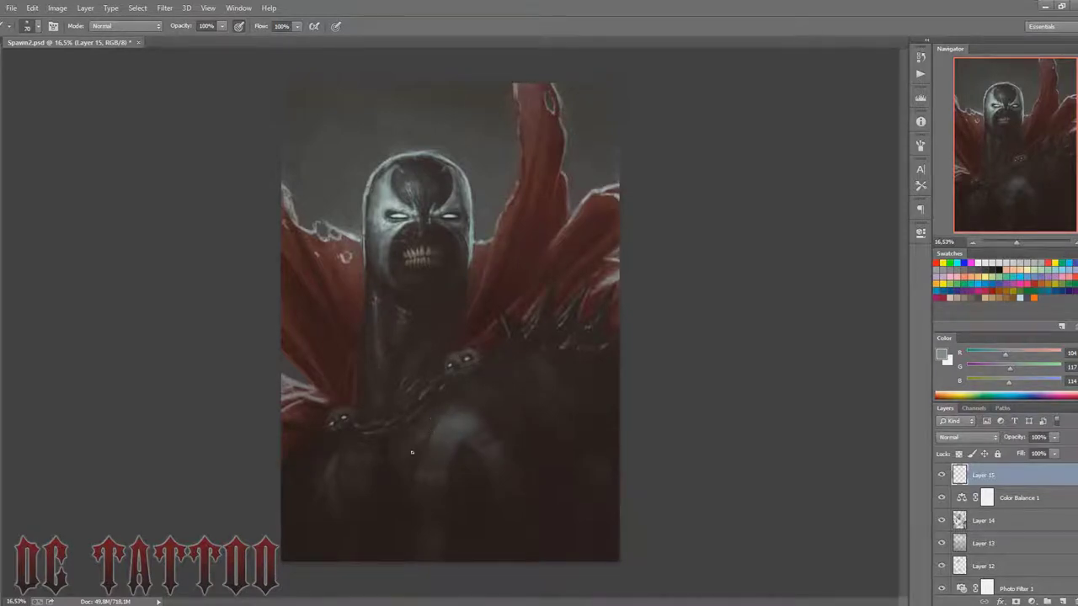
Step: Paint the lower torso with near-black, dark grey and mid grey tones sampled from the painting
{"action": "key", "text": "bracketright"}
{"action": "left_click", "coordinate": [389, 467], "text": "alt"}
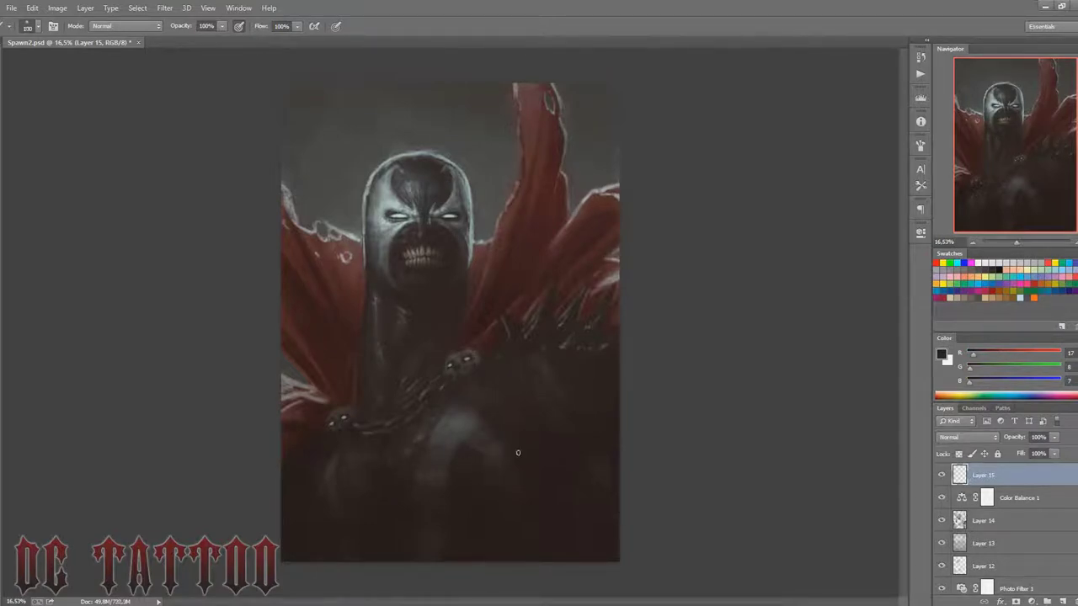
{"action": "key", "text": "bracketright"}
{"action": "key", "text": "bracketleft"}
{"action": "key", "text": "bracketleft"}
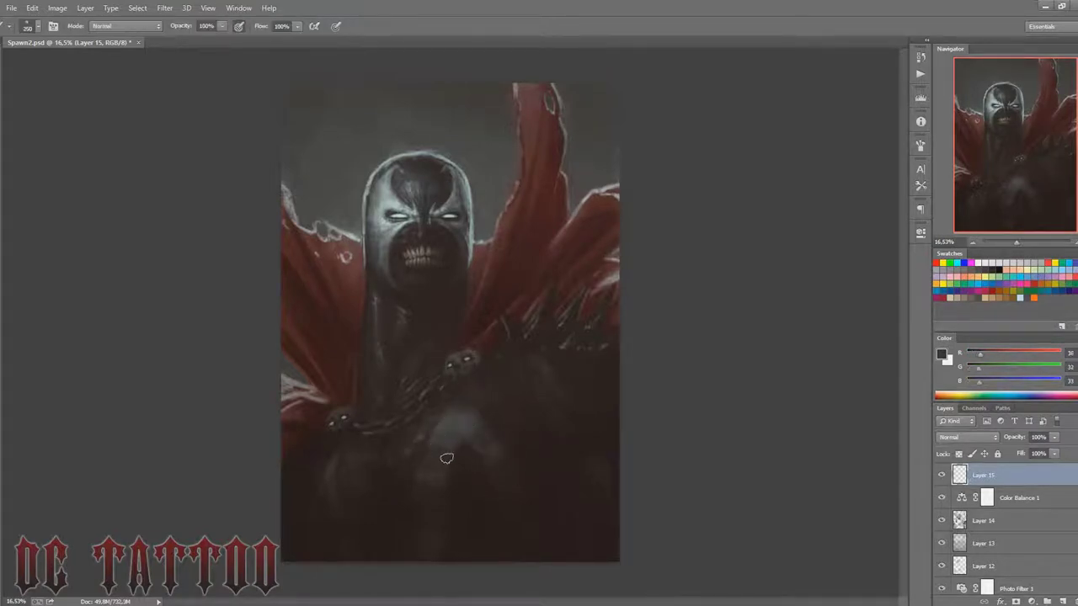
{"action": "left_click", "coordinate": [451, 454], "text": "alt"}
{"action": "left_click", "coordinate": [414, 442], "text": "alt"}
{"action": "key", "text": "bracketleft"}
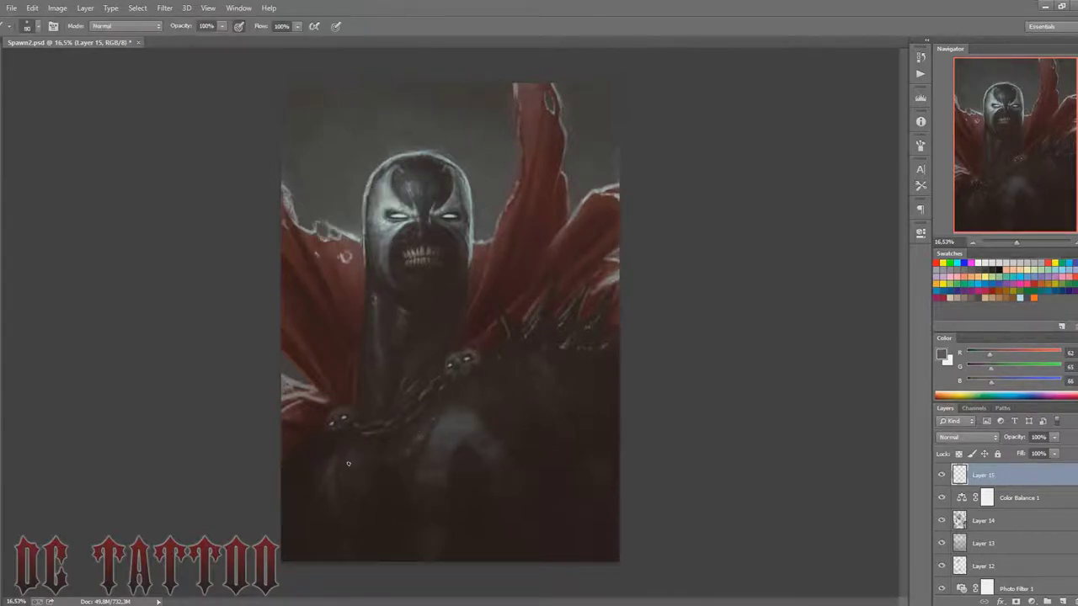
{"action": "key", "text": "bracketright"}
{"action": "key", "text": "bracketright"}
{"action": "key", "text": "bracketright"}
Step: Texture the chest with the pale mask tone, mid greys and a very dark brown
{"action": "left_click", "coordinate": [461, 419], "text": "alt"}
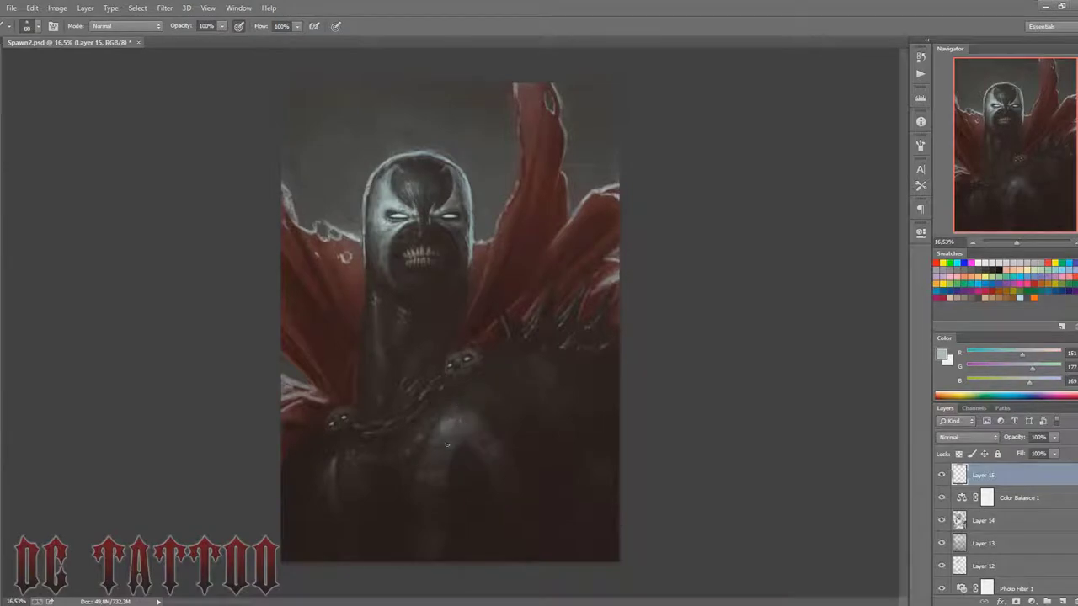
{"action": "key", "text": "bracketright"}
{"action": "key", "text": "bracketright"}
{"action": "key", "text": "bracketright"}
{"action": "left_click", "coordinate": [447, 465], "text": "alt"}
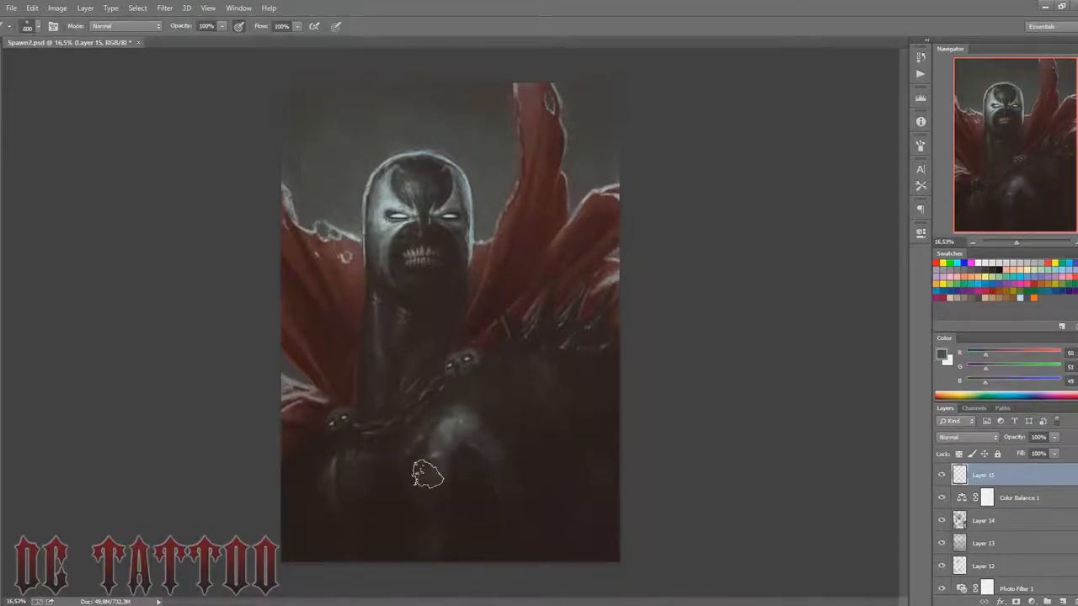
{"action": "key", "text": "bracketright"}
{"action": "key", "text": "bracketright"}
{"action": "key", "text": "bracketleft"}
{"action": "key", "text": "bracketleft"}
{"action": "key", "text": "bracketleft"}
{"action": "left_click", "coordinate": [534, 381], "text": "alt"}
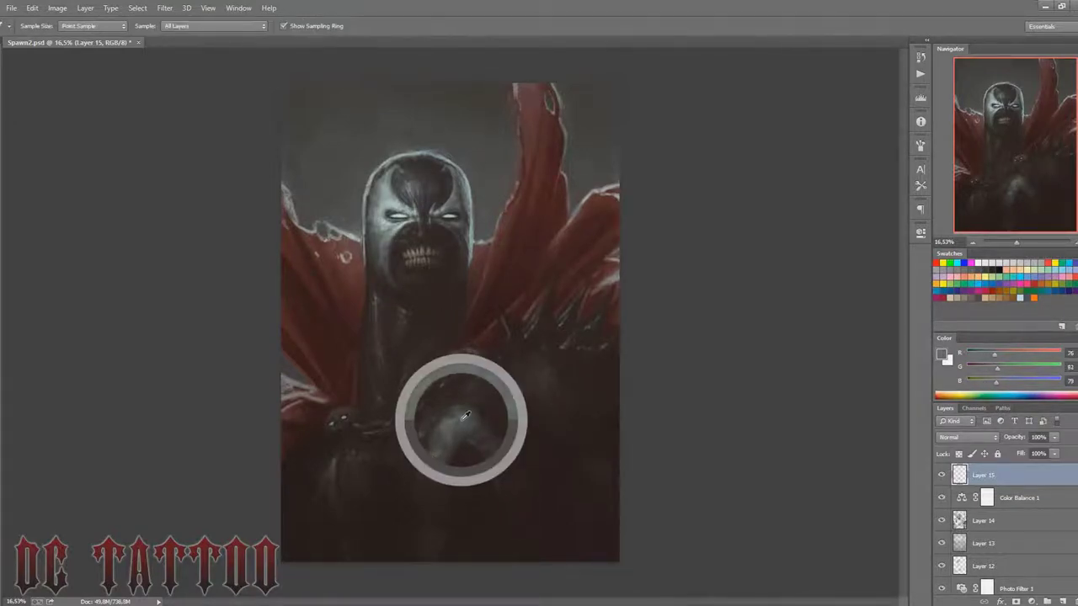
{"action": "left_click", "coordinate": [559, 347], "text": "alt"}
{"action": "key", "text": "bracketleft"}
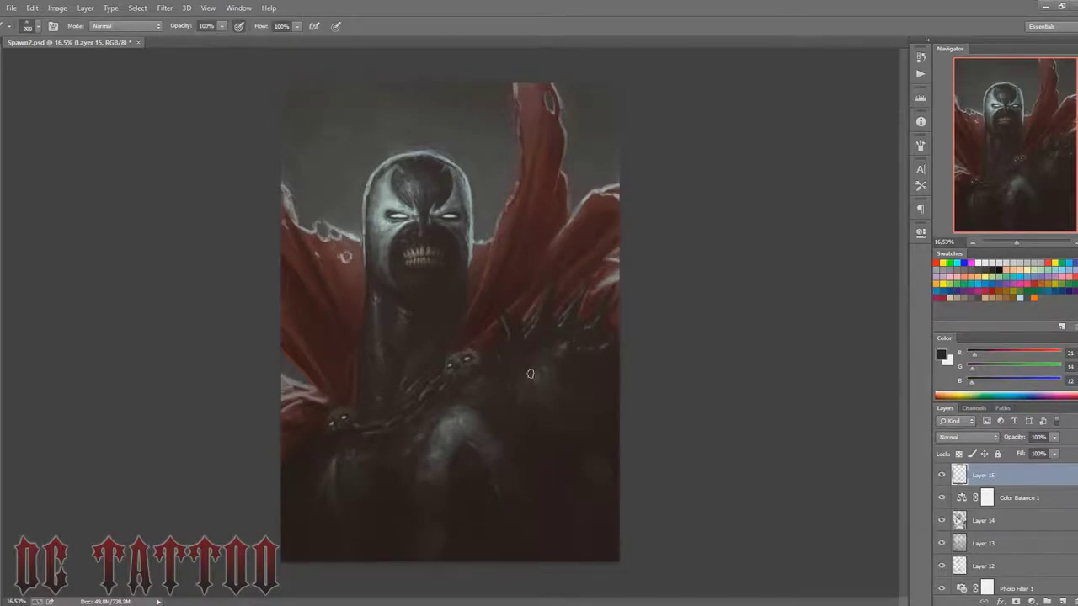
{"action": "left_click", "coordinate": [506, 394], "text": "alt"}
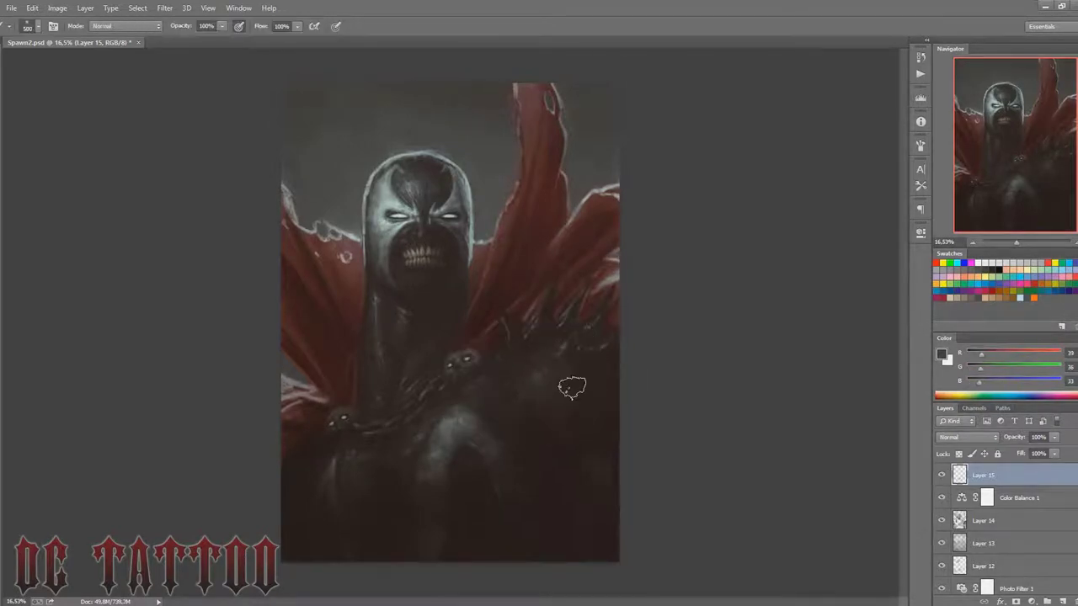
Step: Darken the torso further with an almost-black tone and a dark brown
{"action": "key", "text": "bracketleft"}
{"action": "key", "text": "bracketleft"}
{"action": "key", "text": "bracketright"}
{"action": "key", "text": "bracketright"}
{"action": "key", "text": "bracketright"}
{"action": "key", "text": "bracketleft"}
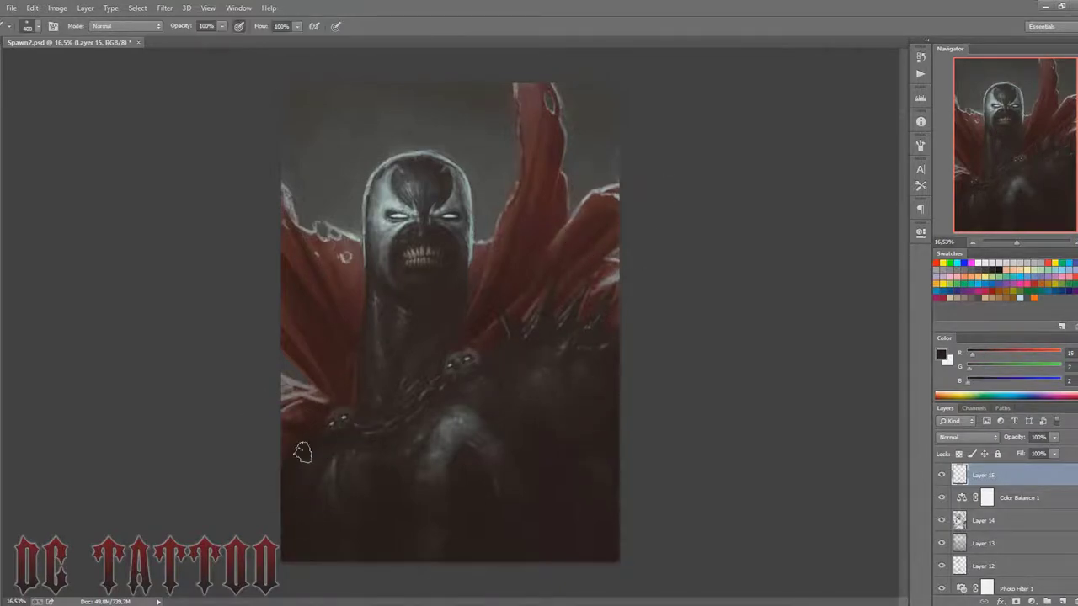
{"action": "left_click", "coordinate": [303, 455], "text": "alt"}
{"action": "left_click", "coordinate": [506, 379], "text": "alt"}
{"action": "key", "text": "bracketleft"}
{"action": "key", "text": "bracketleft"}
{"action": "key", "text": "bracketleft"}
Step: Paint dark strokes across the top of the mask with a small brush
{"action": "left_click_drag", "start_coordinate": [439, 194], "coordinate": [450, 173]}
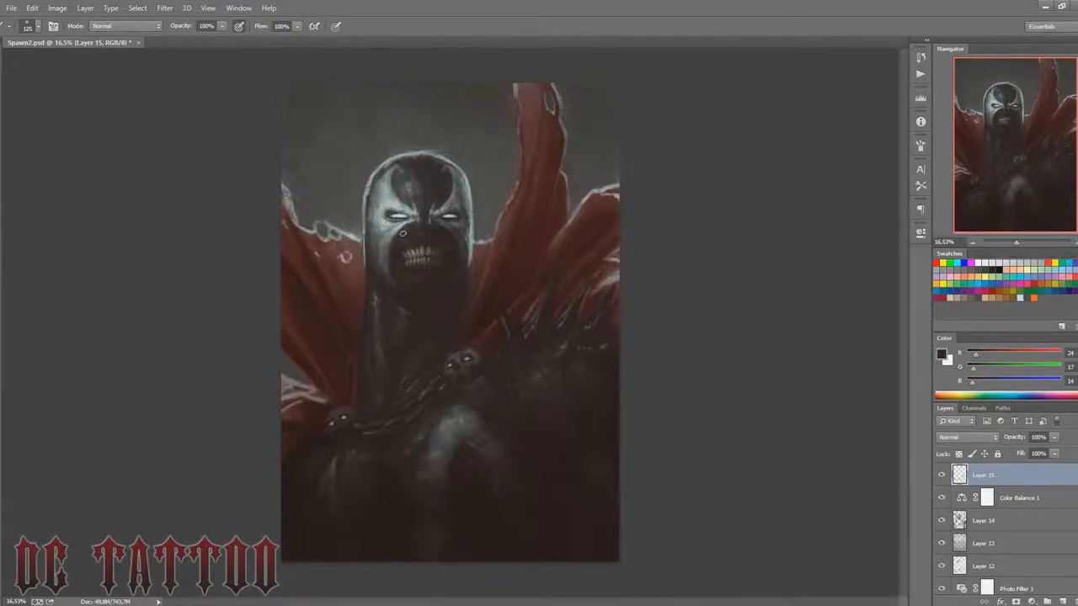
{"action": "key", "text": "bracketright"}
{"action": "key", "text": "bracketright"}
{"action": "key", "text": "bracketleft"}
{"action": "key", "text": "bracketleft"}
{"action": "left_click", "coordinate": [419, 223], "text": "alt"}
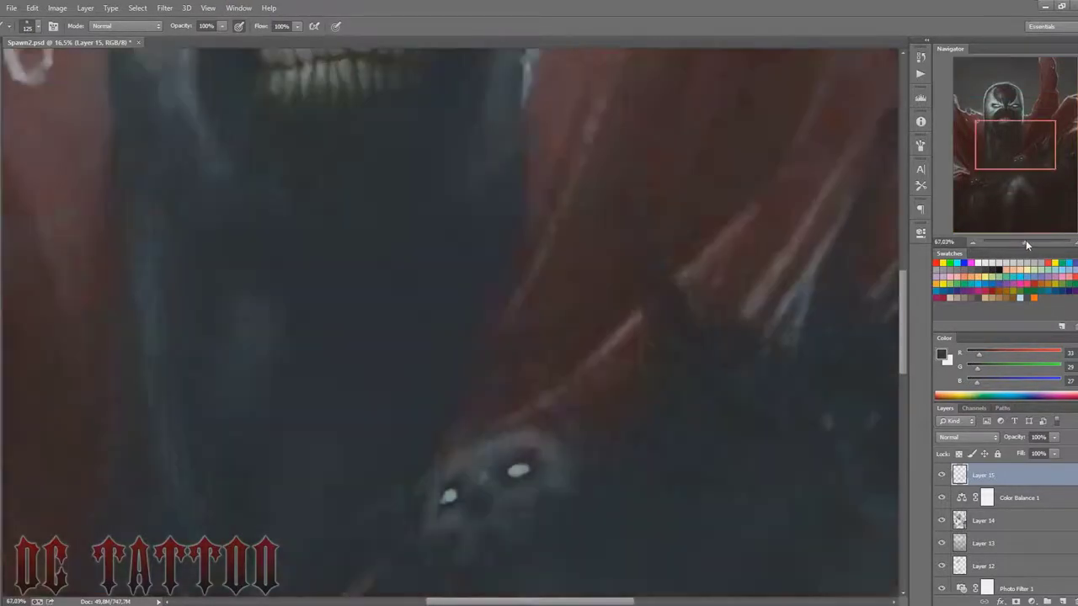
Step: Zoom to 81.9% on Spawn's face and pick up a darker mask tone
{"action": "left_click_drag", "start_coordinate": [495, 207], "coordinate": [480, 347]}
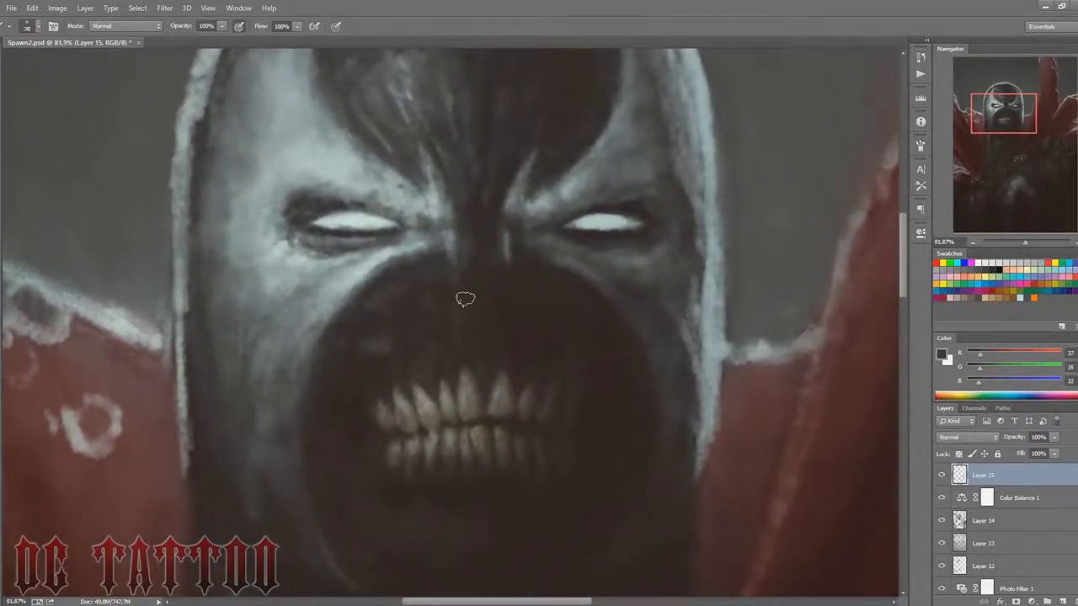
{"action": "key", "text": "bracketright"}
{"action": "key", "text": "bracketright"}
{"action": "key", "text": "bracketright"}
{"action": "key", "text": "bracketleft"}
{"action": "key", "text": "bracketleft"}
{"action": "key", "text": "bracketleft"}
{"action": "left_click", "coordinate": [322, 368], "text": "alt"}
{"action": "key", "text": "i"}
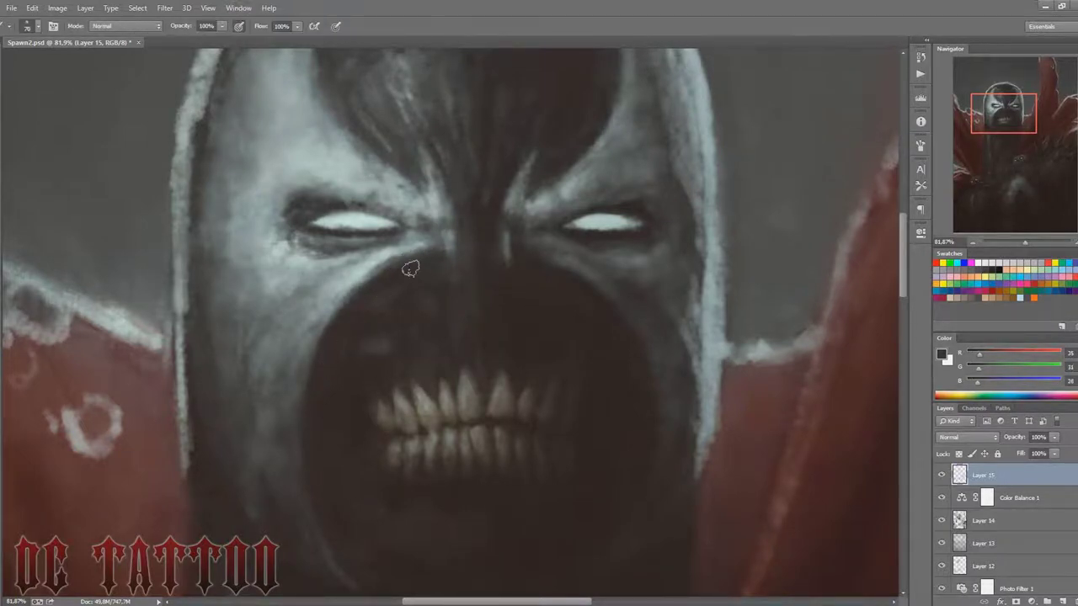
{"action": "left_click", "coordinate": [349, 356], "text": "alt"}
{"action": "key", "text": "bracketleft"}
{"action": "key", "text": "bracketleft"}
{"action": "key", "text": "bracketleft"}
{"action": "key", "text": "bracketleft"}
Step: Paint a light grey highlight beside the mask's nose bridge
{"action": "left_click", "coordinate": [403, 249], "text": "alt"}
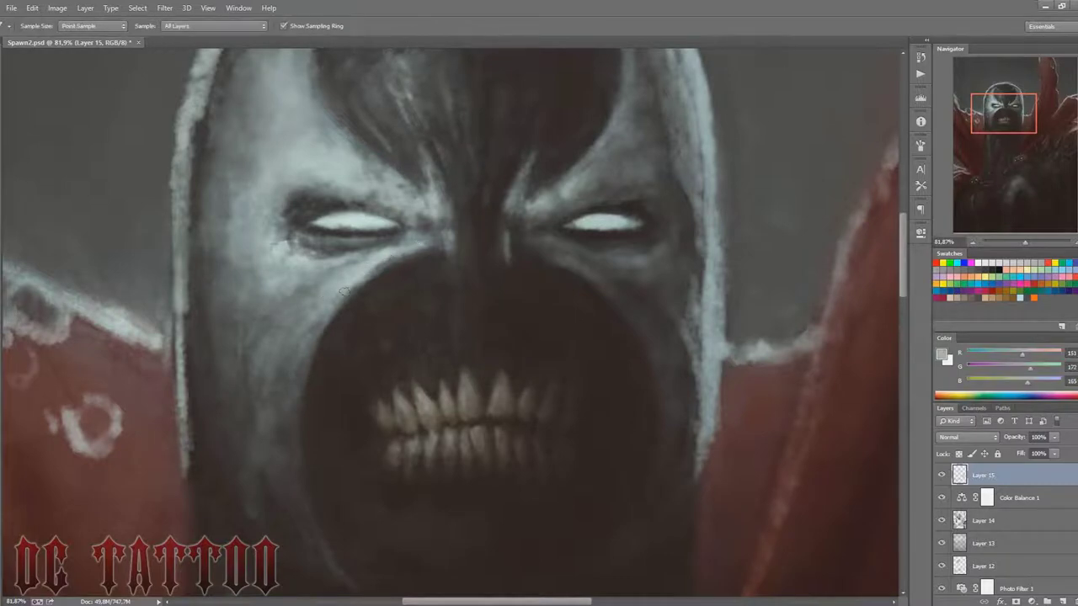
{"action": "left_click", "coordinate": [378, 262], "text": "alt"}
{"action": "left_click", "coordinate": [304, 394], "text": "alt"}
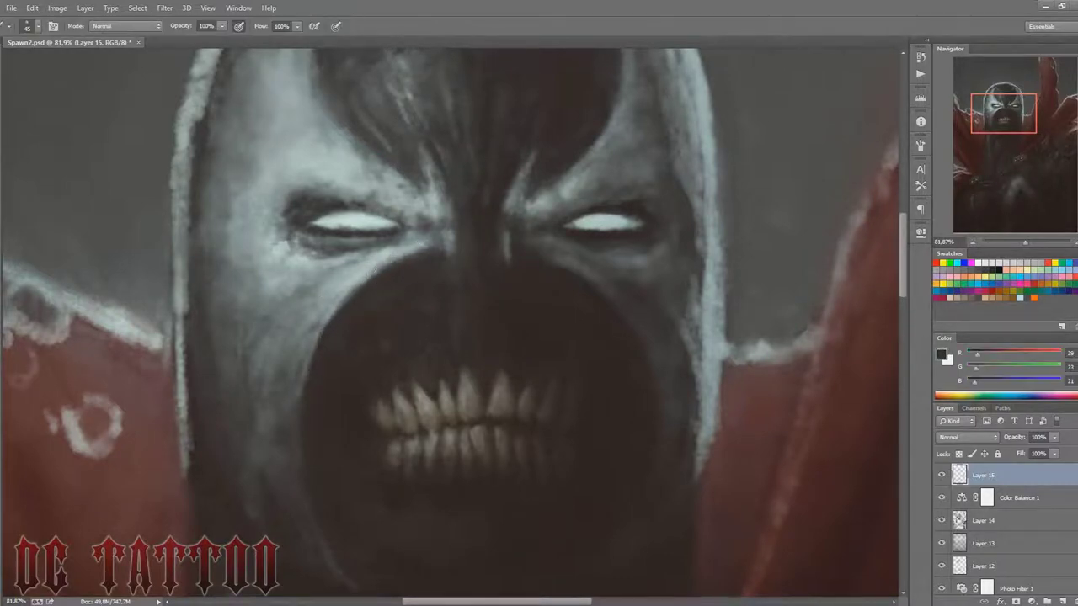
{"action": "key", "text": "bracketleft"}
{"action": "left_click", "coordinate": [441, 238], "text": "alt"}
{"action": "left_click_drag", "start_coordinate": [441, 238], "coordinate": [450, 267]}
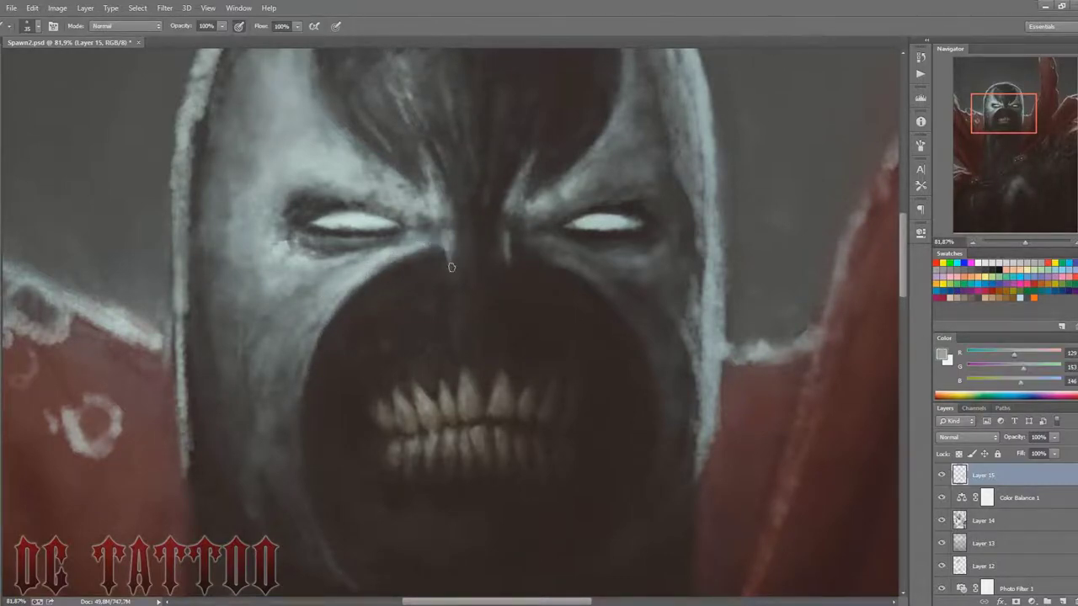
Step: Pick up dark greys near the eyes and the forehead's light grey, framing the mask's top
{"action": "left_click", "coordinate": [511, 248], "text": "alt"}
{"action": "key", "text": "bracketleft"}
{"action": "left_click", "coordinate": [413, 226], "text": "alt"}
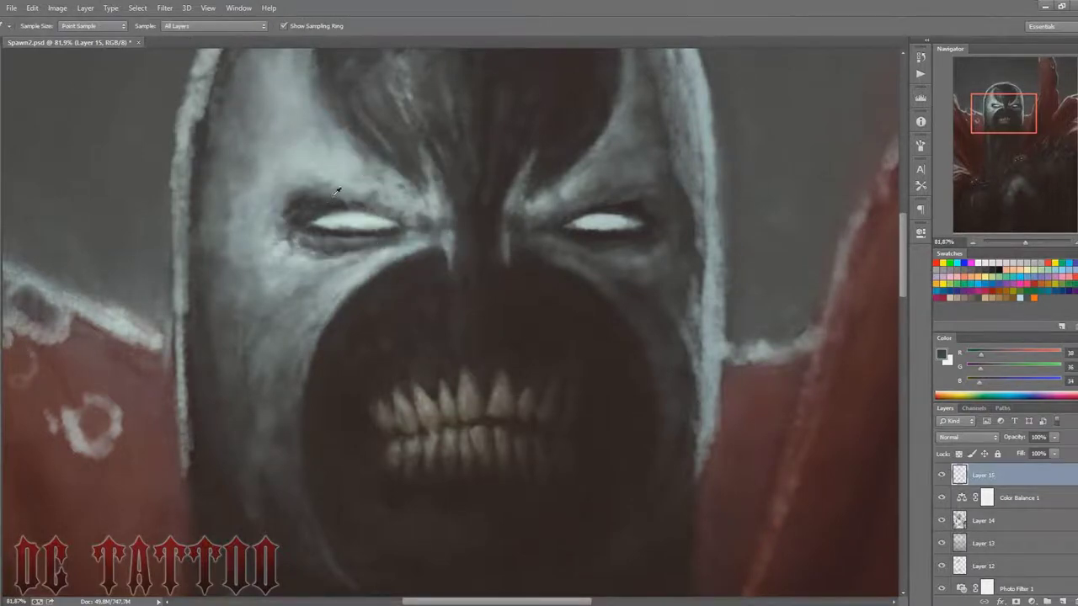
{"action": "key", "text": "bracketleft"}
{"action": "left_click", "coordinate": [429, 173], "text": "alt"}
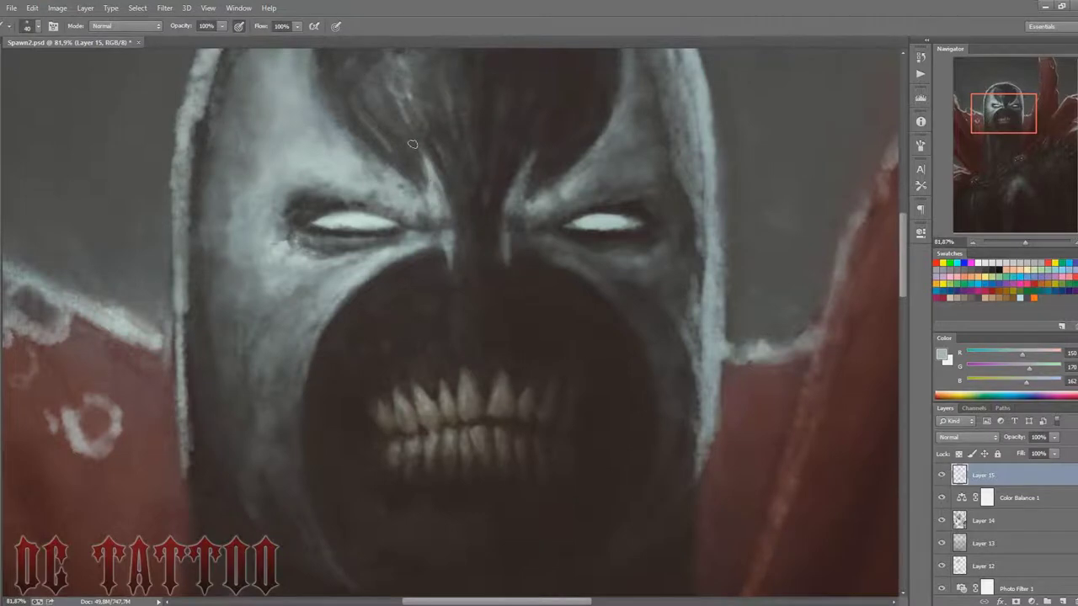
{"action": "left_click_drag", "start_coordinate": [414, 144], "coordinate": [468, 255]}
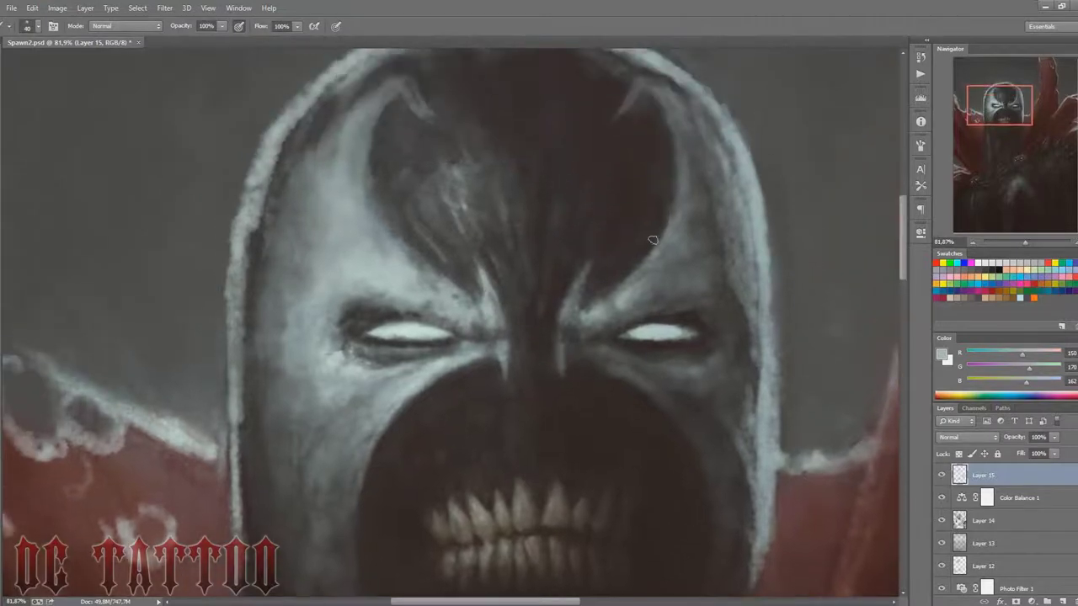
Step: Gather mid grey-green, dark grey, pale grey and near-black tones from the mask
{"action": "left_click", "coordinate": [434, 285], "text": "alt"}
{"action": "left_click", "coordinate": [460, 322], "text": "alt"}
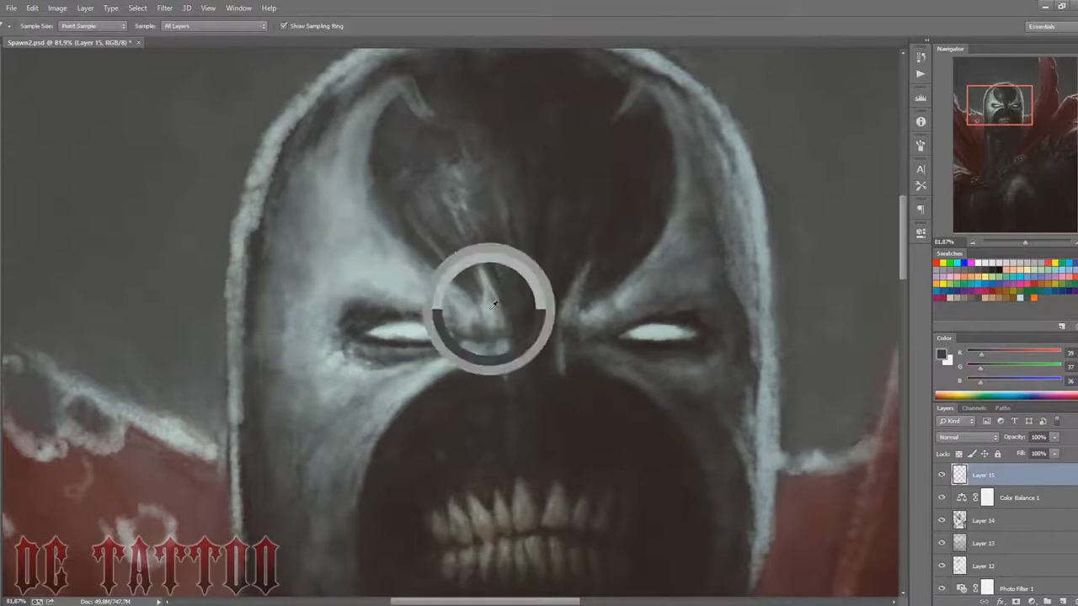
{"action": "left_click", "coordinate": [482, 273], "text": "alt"}
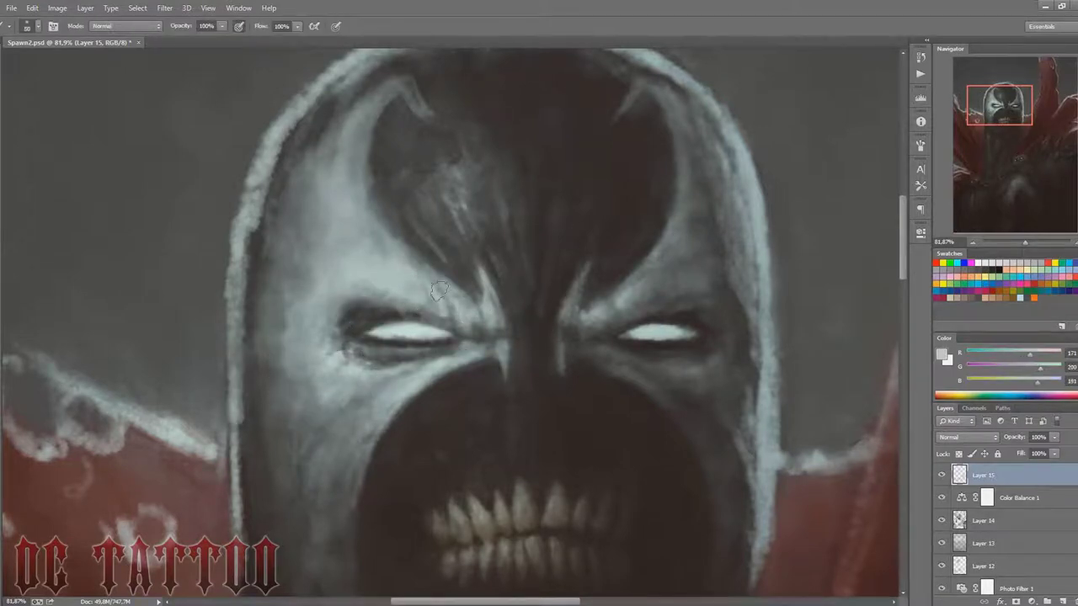
{"action": "key", "text": "bracketright"}
{"action": "key", "text": "bracketright"}
{"action": "key", "text": "bracketright"}
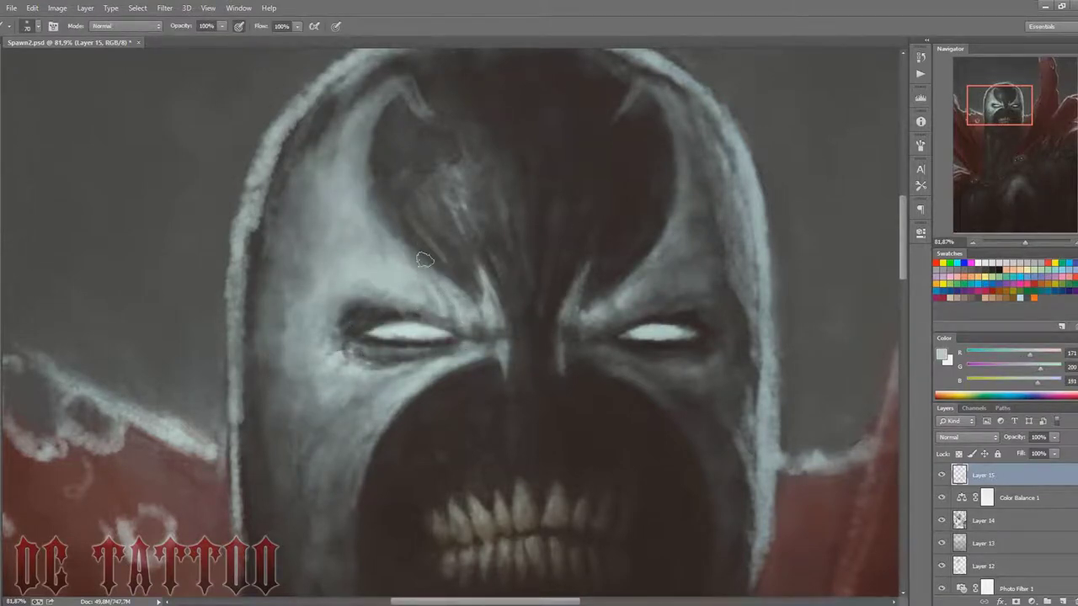
{"action": "left_click", "coordinate": [585, 206], "text": "alt"}
{"action": "key", "text": "bracketleft"}
{"action": "key", "text": "bracketleft"}
{"action": "key", "text": "bracketleft"}
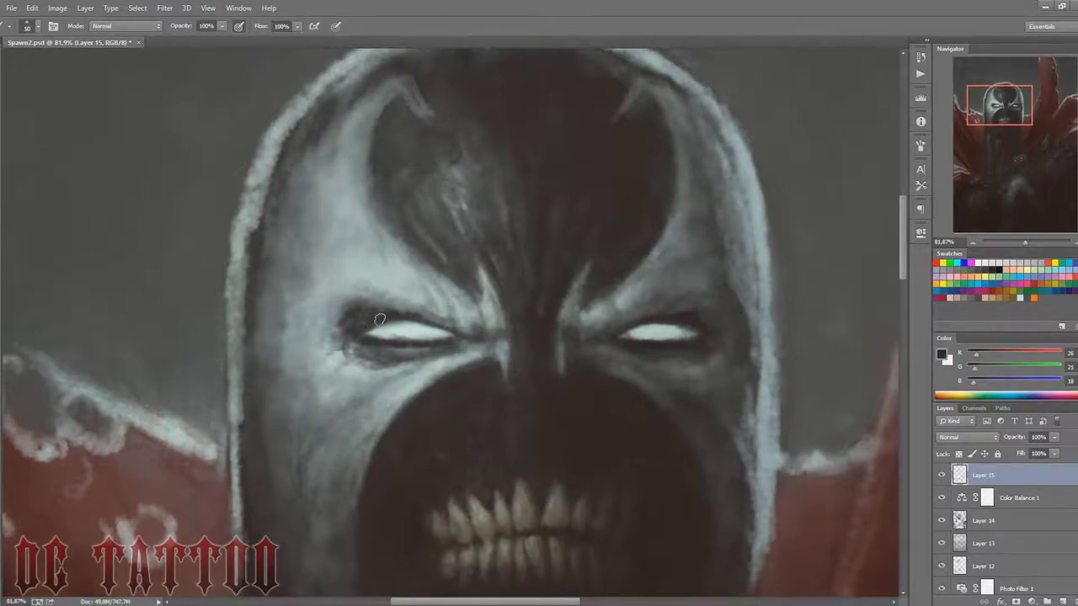
Step: Set up a thin brush loaded with near-black from the forehead's hair strands
{"action": "key", "text": "bracketright"}
{"action": "key", "text": "bracketright"}
{"action": "key", "text": "bracketright"}
{"action": "key", "text": "bracketleft"}
{"action": "key", "text": "bracketleft"}
{"action": "key", "text": "bracketleft"}
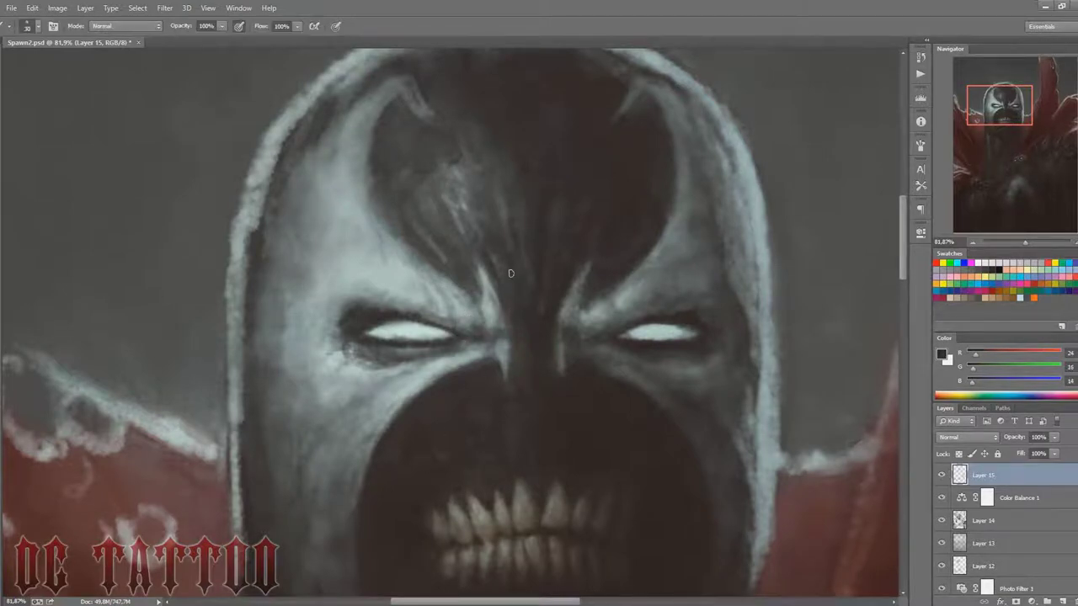
{"action": "key", "text": "bracketright"}
{"action": "key", "text": "bracketleft"}
{"action": "left_click", "coordinate": [531, 217], "text": "alt"}
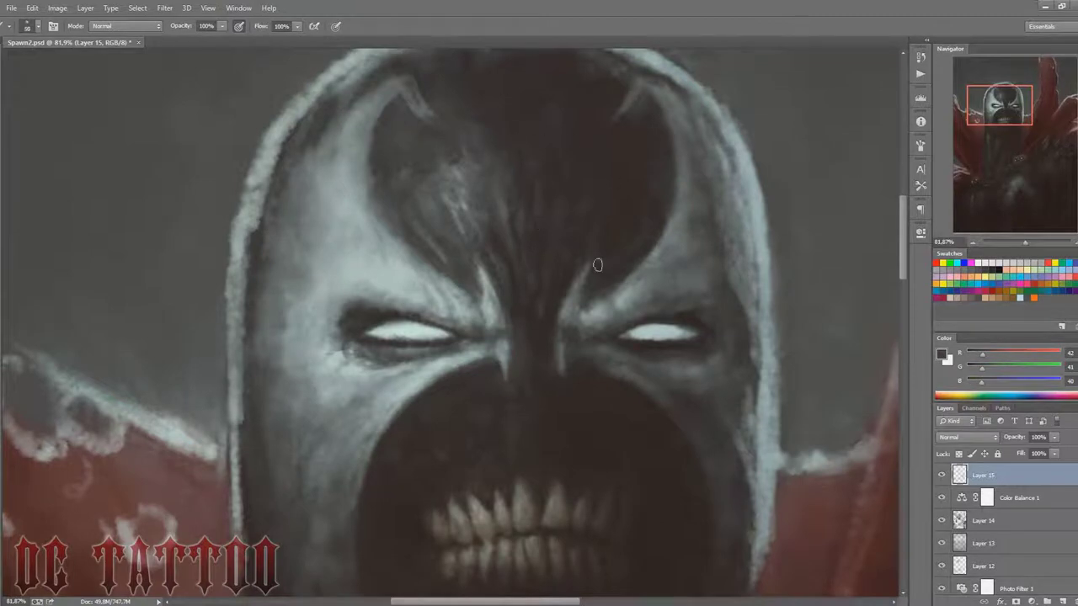
{"action": "left_click", "coordinate": [521, 217], "text": "alt"}
{"action": "key", "text": "bracketleft"}
{"action": "key", "text": "bracketleft"}
Step: Darken the strands between the eyes and brighten the face left of them with grey-blue
{"action": "mouse_move", "coordinate": [471, 158]}
{"action": "left_mouse_down"}
{"action": "mouse_move", "coordinate": [442, 164]}
{"action": "mouse_move", "coordinate": [451, 215]}
{"action": "mouse_move", "coordinate": [404, 98]}
{"action": "left_mouse_up"}
{"action": "left_click", "coordinate": [365, 186], "text": "alt"}
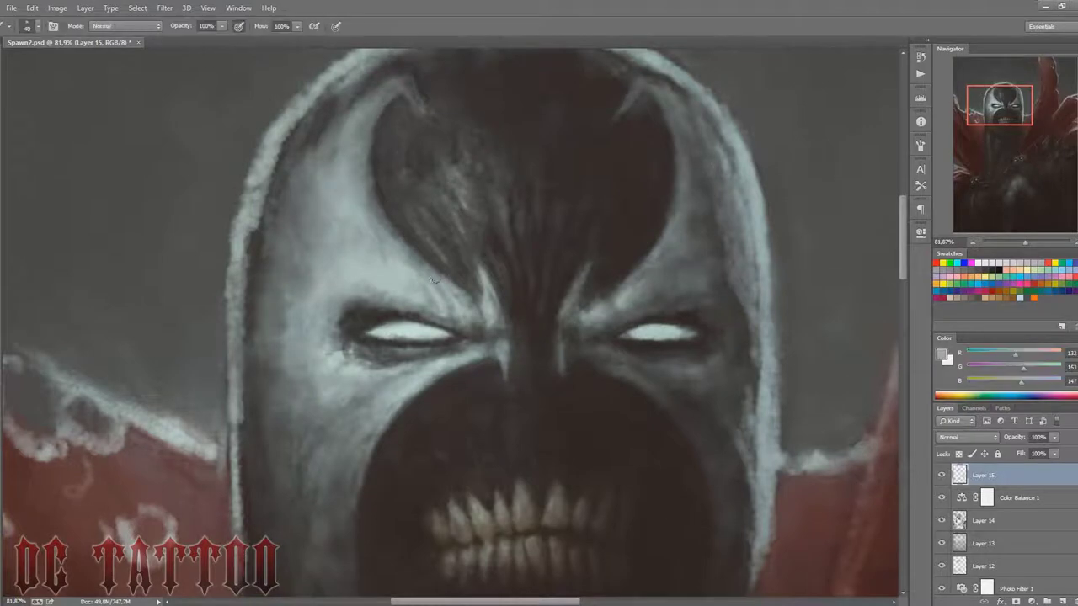
{"action": "left_click_drag", "start_coordinate": [417, 264], "coordinate": [363, 158]}
{"action": "key", "text": "bracketleft"}
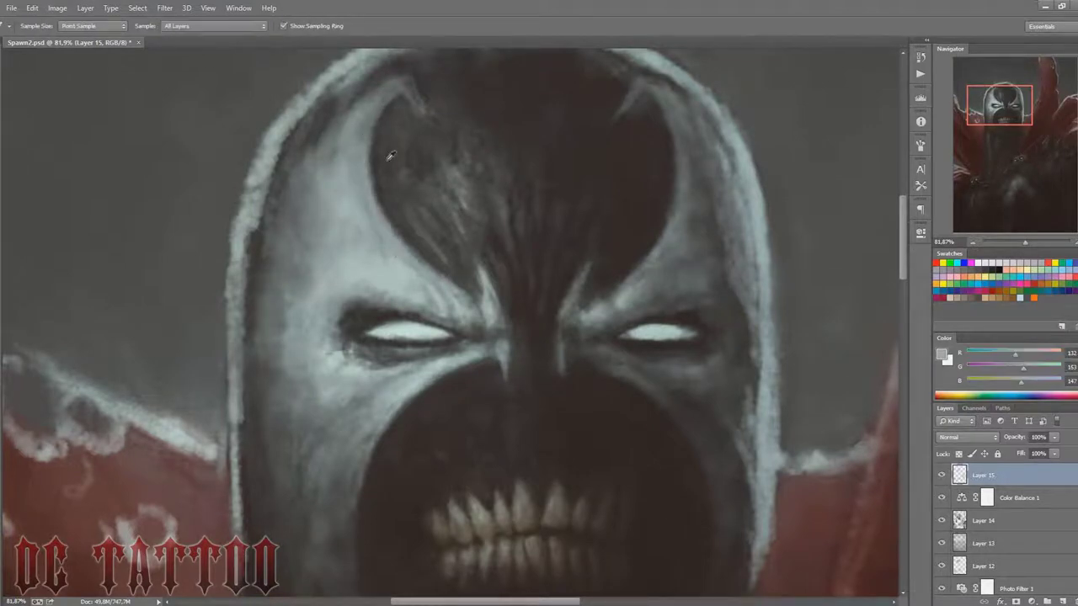
{"action": "left_click", "coordinate": [378, 173], "text": "alt"}
{"action": "left_click", "coordinate": [438, 187], "text": "alt"}
{"action": "key", "text": "bracketleft"}
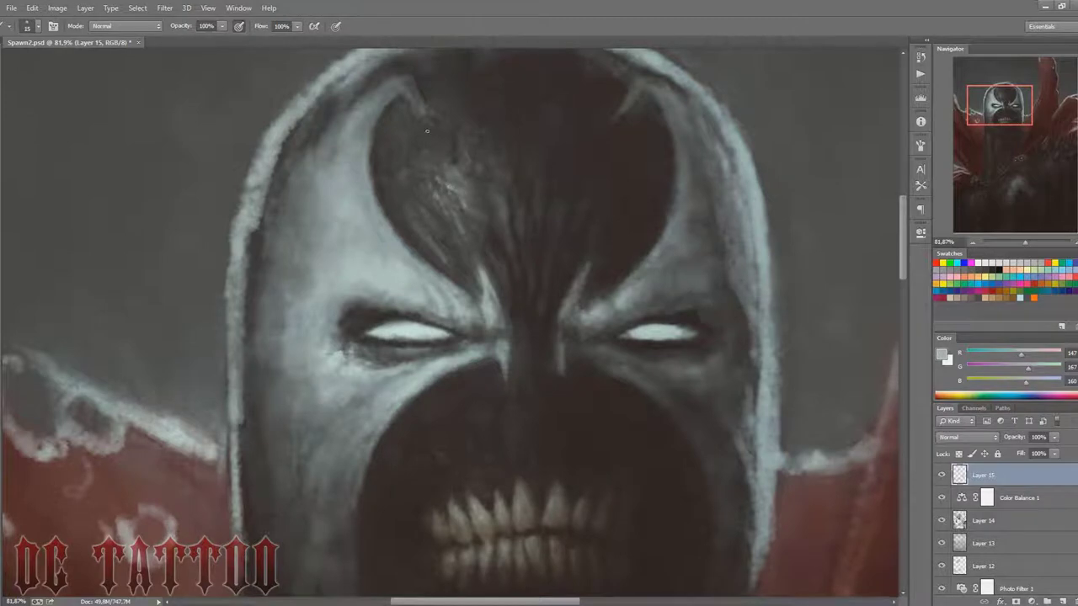
Step: Paint a light strand up the forehead, then load a grey-blue mask tone on a larger brush
{"action": "left_click_drag", "start_coordinate": [432, 220], "coordinate": [424, 192]}
{"action": "key", "text": "bracketright"}
{"action": "left_click", "coordinate": [424, 187], "text": "alt"}
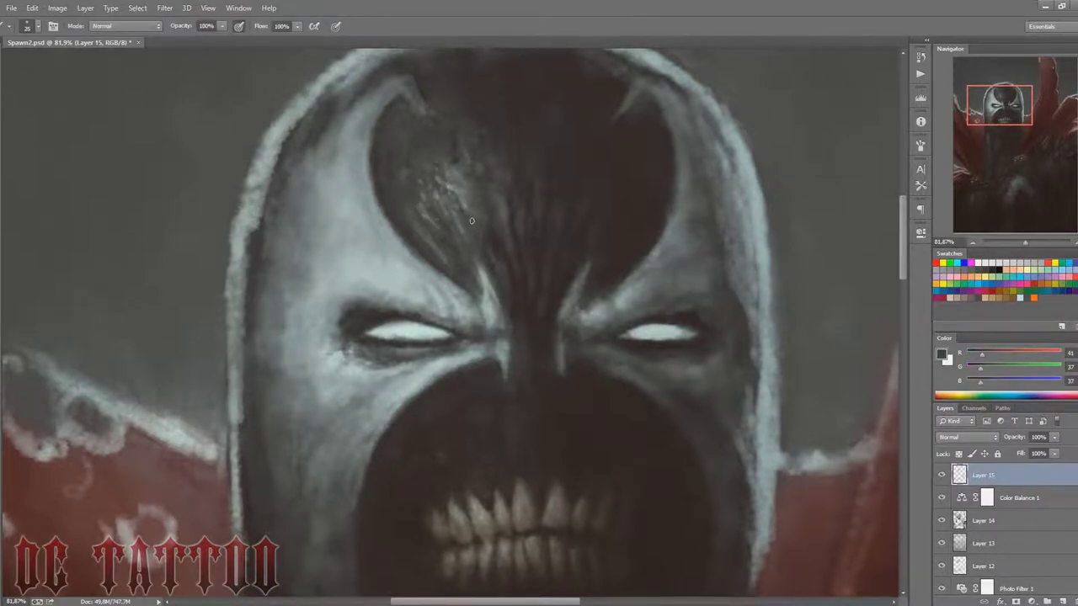
{"action": "key", "text": "bracketright"}
{"action": "key", "text": "bracketright"}
{"action": "key", "text": "bracketright"}
{"action": "left_click", "coordinate": [494, 225], "text": "alt"}
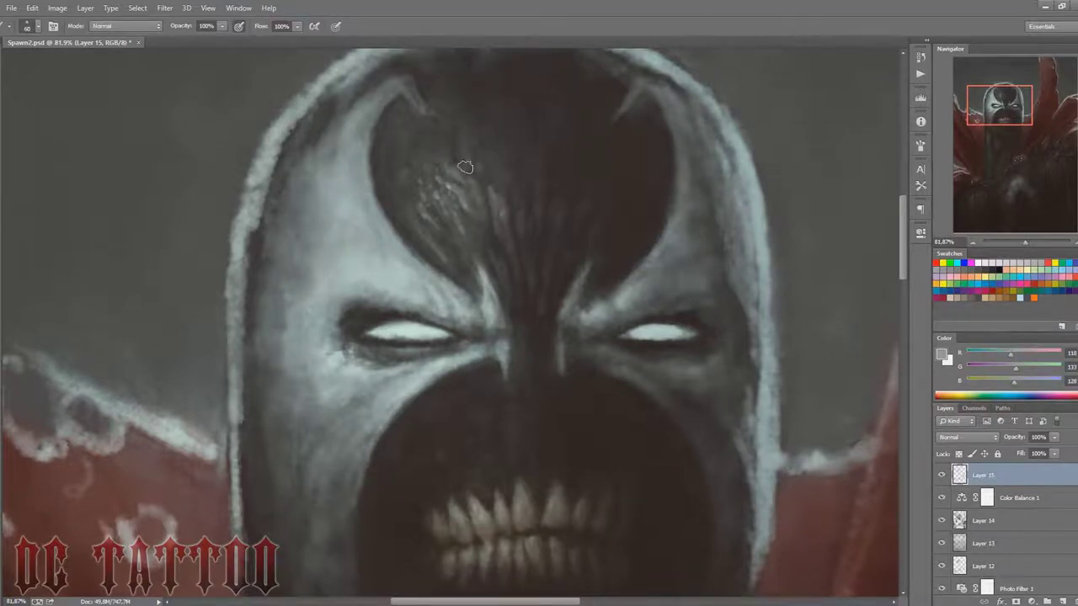
{"action": "key", "text": "bracketright"}
{"action": "key", "text": "bracketright"}
{"action": "key", "text": "bracketright"}
{"action": "key", "text": "bracketleft"}
{"action": "key", "text": "bracketleft"}
{"action": "key", "text": "bracketleft"}
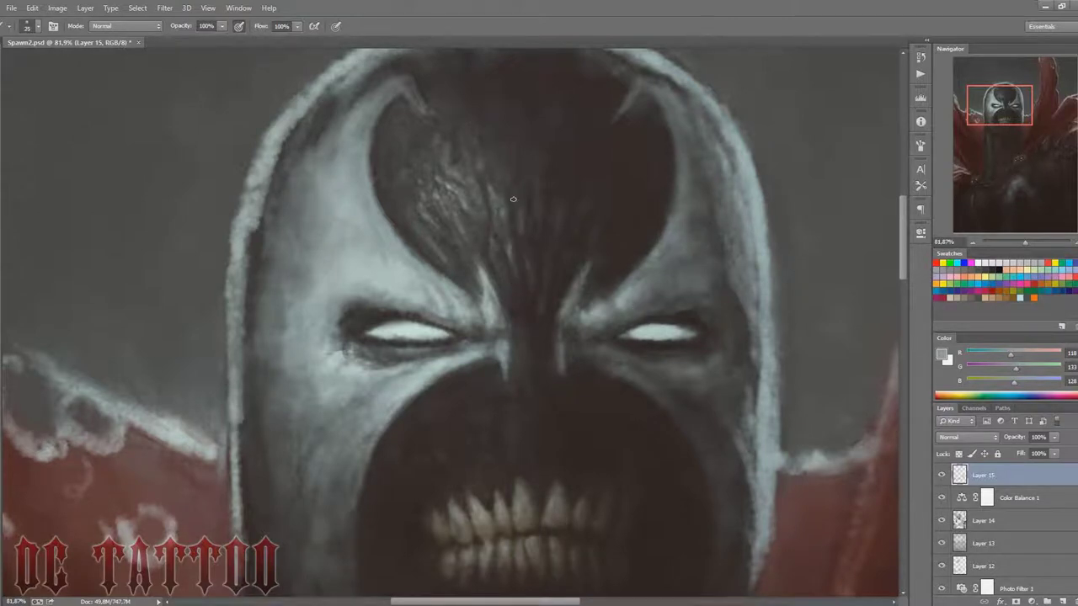
{"action": "key", "text": "bracketright"}
{"action": "key", "text": "bracketright"}
{"action": "key", "text": "bracketright"}
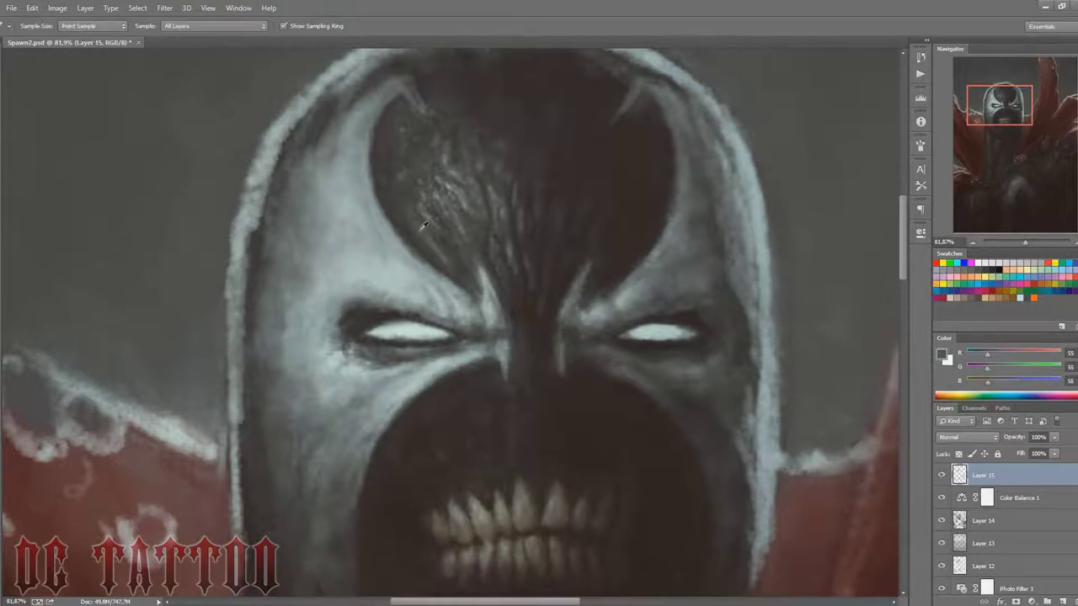
Step: Gather dark browns, a near-black and light and mid greys from the forehead
{"action": "left_click", "coordinate": [563, 236], "text": "alt"}
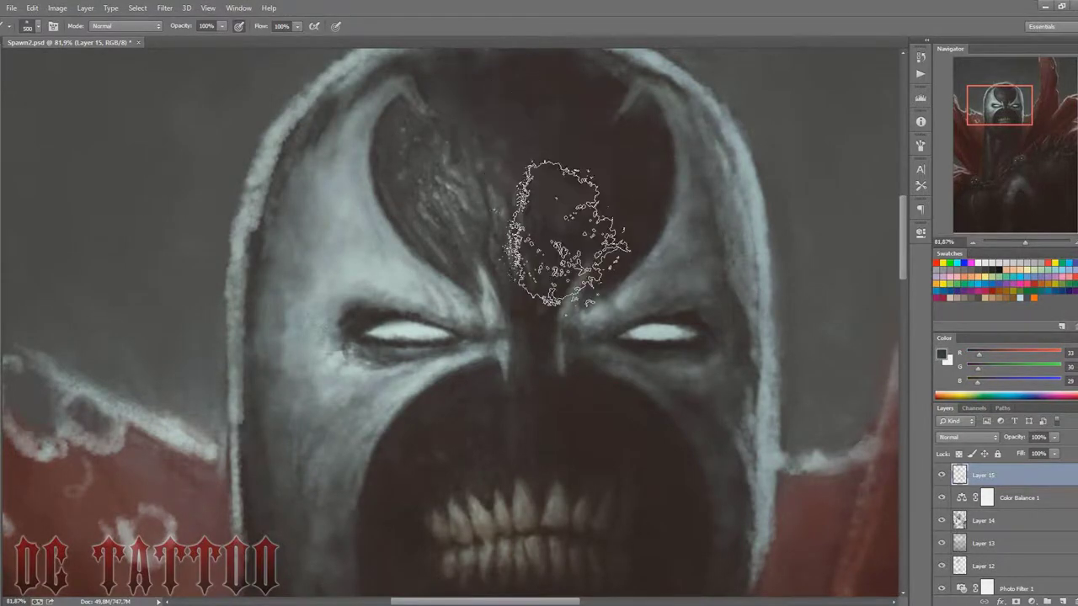
{"action": "left_click", "coordinate": [494, 320], "text": "alt"}
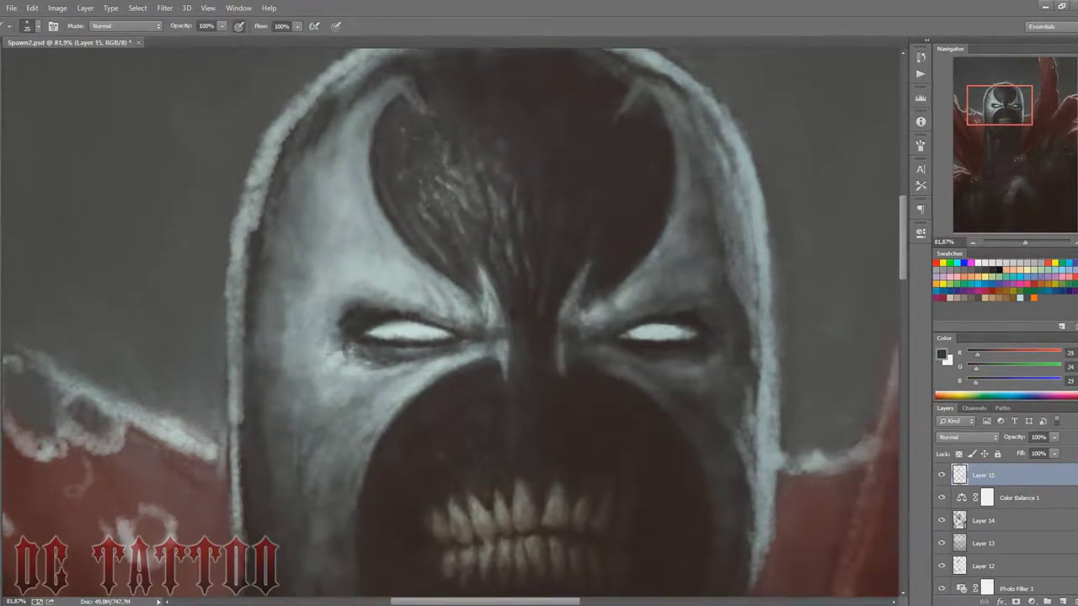
{"action": "left_click", "coordinate": [497, 317], "text": "alt"}
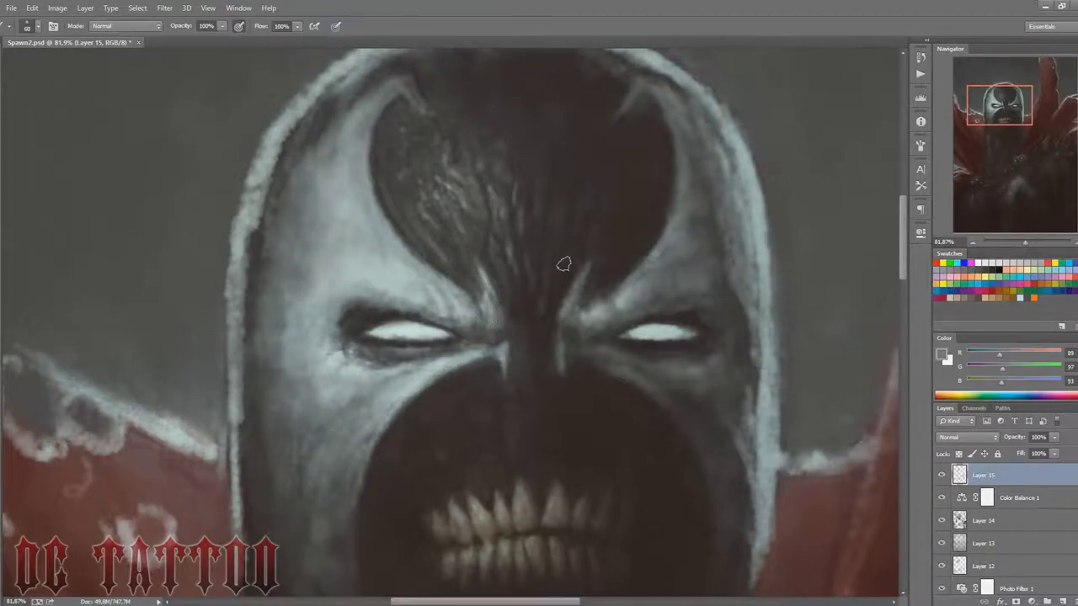
{"action": "left_click", "coordinate": [388, 318], "text": "alt"}
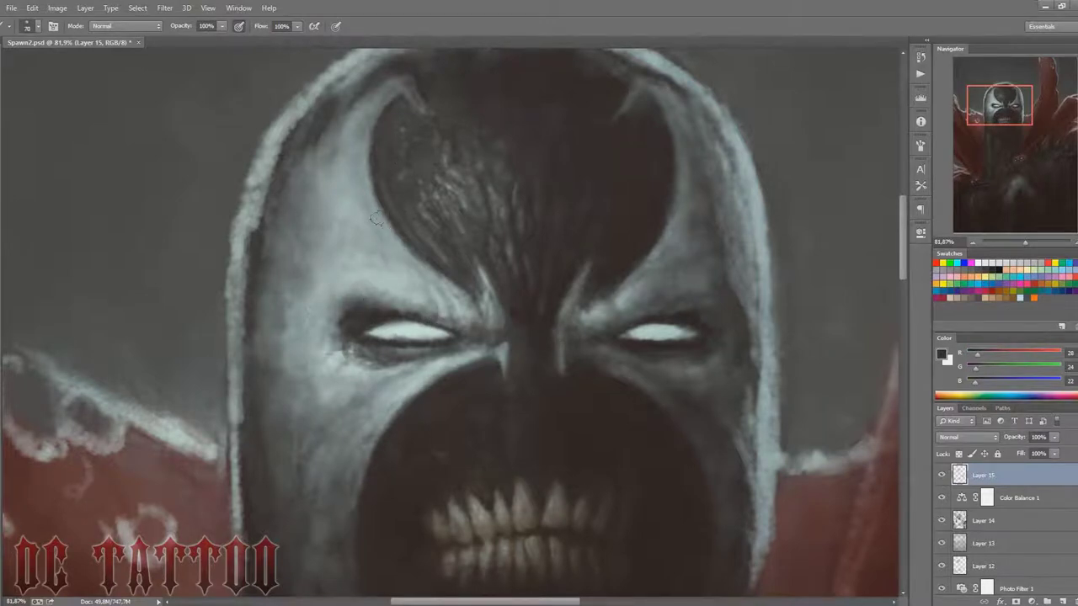
{"action": "left_click", "coordinate": [379, 248], "text": "alt"}
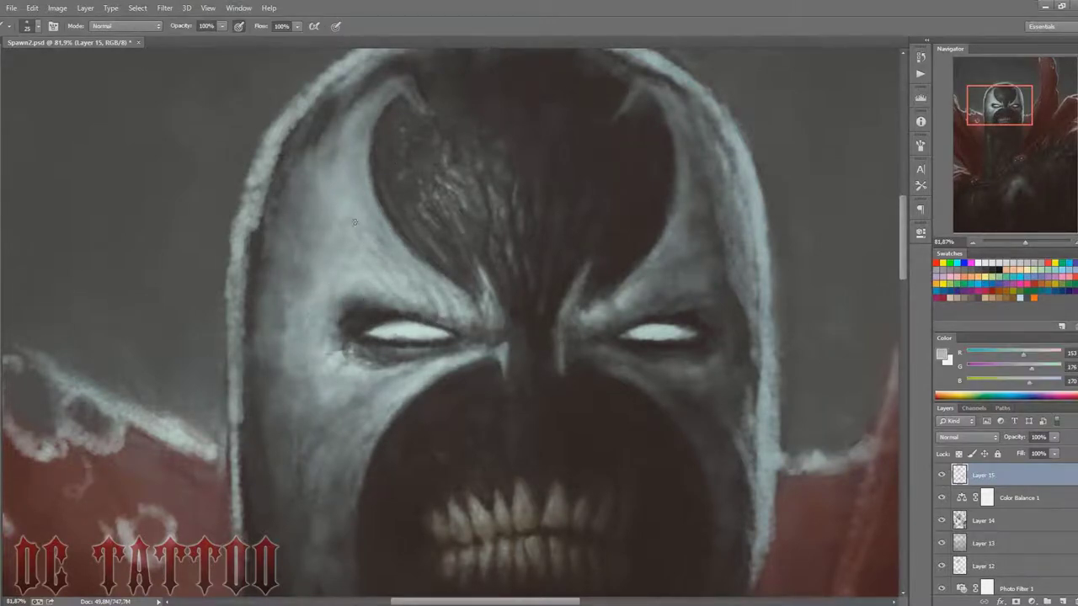
{"action": "key", "text": "bracketright"}
{"action": "key", "text": "bracketright"}
{"action": "key", "text": "bracketright"}
{"action": "left_click", "coordinate": [358, 244], "text": "alt"}
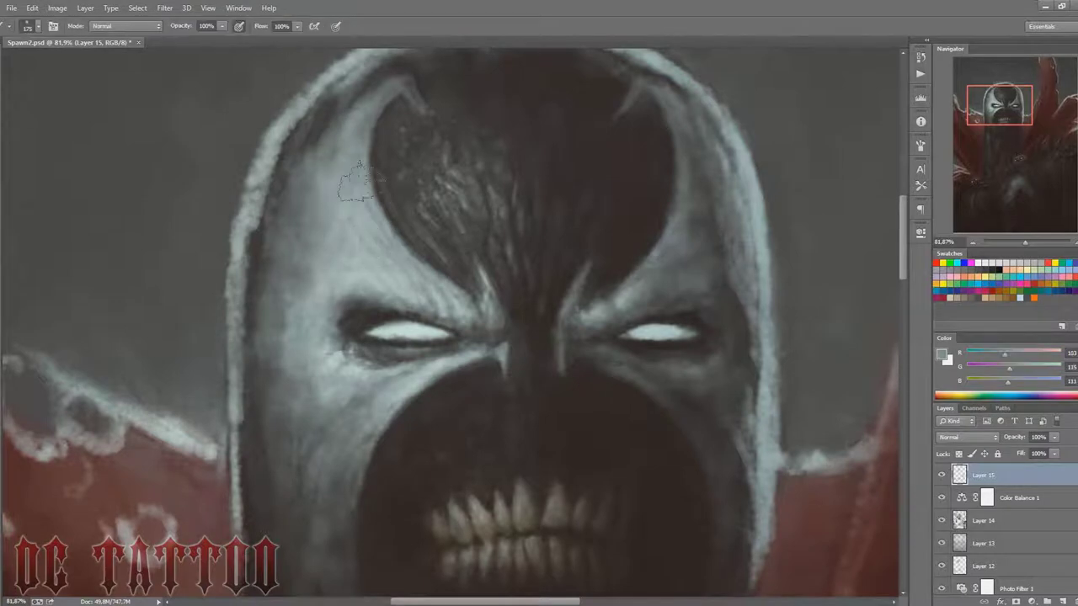
Step: Brighten the forehead with a pale stroke and darken the area above the eye
{"action": "key", "text": "bracketleft"}
{"action": "key", "text": "bracketleft"}
{"action": "key", "text": "bracketleft"}
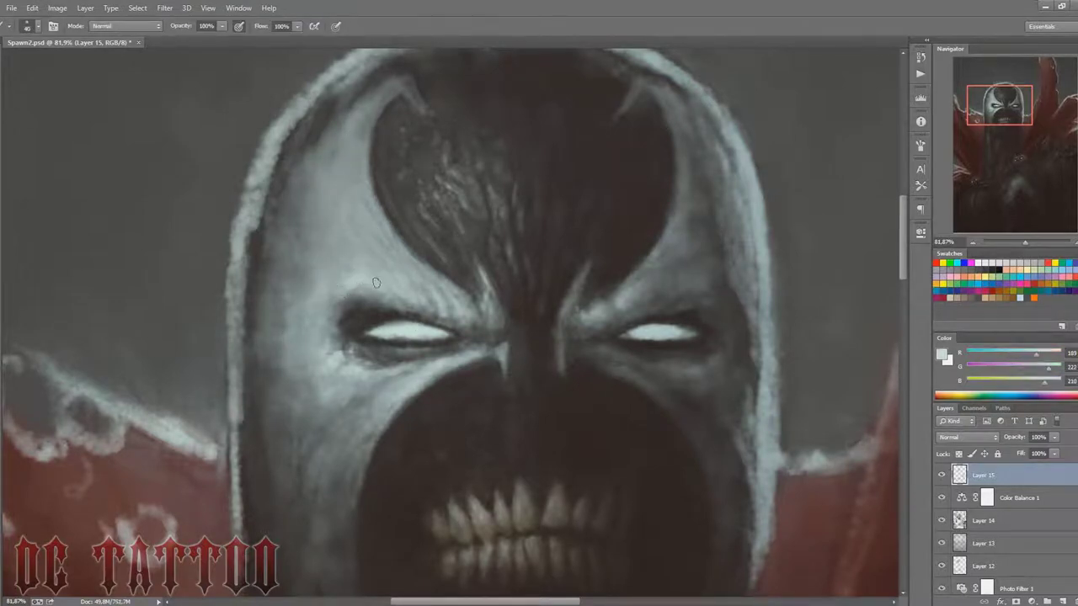
{"action": "left_click", "coordinate": [352, 261], "text": "alt"}
{"action": "key", "text": "bracketleft"}
{"action": "left_click_drag", "start_coordinate": [352, 261], "coordinate": [350, 216]}
{"action": "key", "text": "bracketleft"}
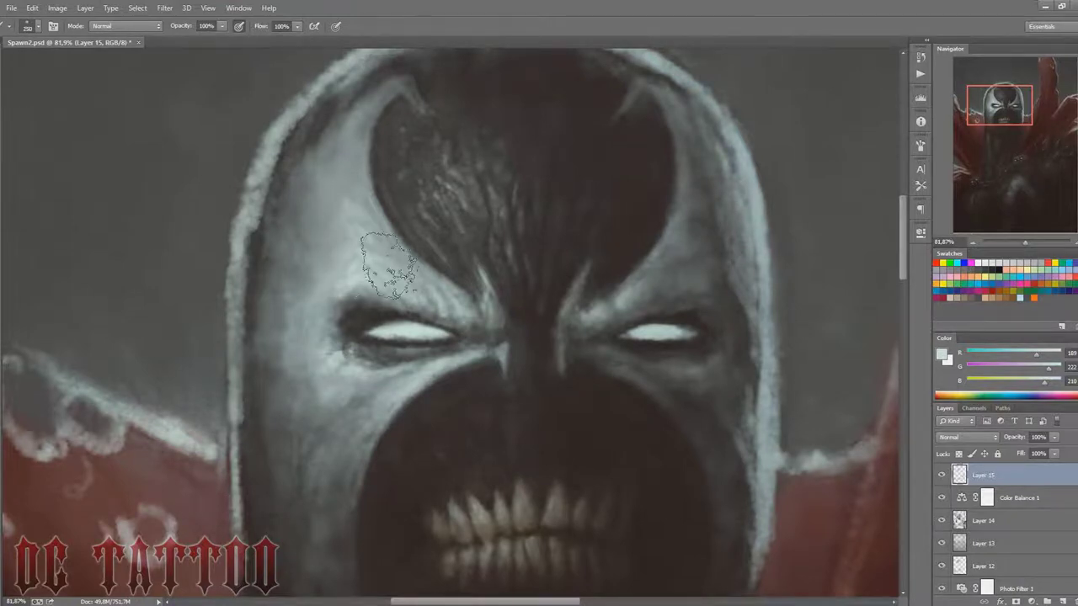
{"action": "left_click", "coordinate": [386, 308], "text": "alt"}
{"action": "mouse_move", "coordinate": [385, 308]}
{"action": "left_mouse_down"}
{"action": "mouse_move", "coordinate": [459, 324]}
{"action": "mouse_move", "coordinate": [468, 303]}
{"action": "left_mouse_up"}
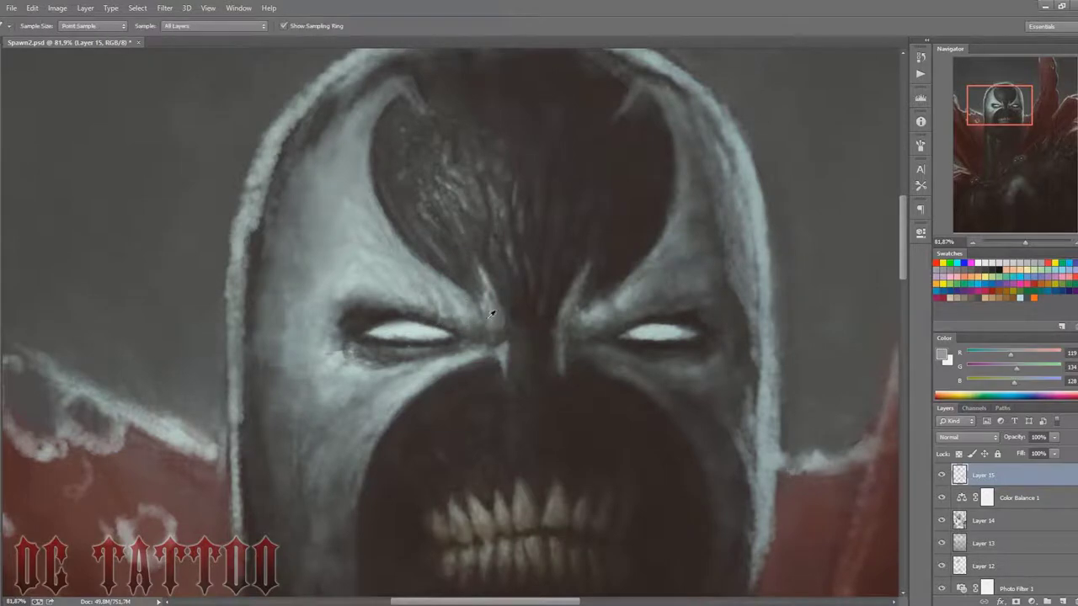
Step: Paint light grey beside the nose bridge and brighten the brow above the left eye
{"action": "left_click", "coordinate": [481, 307], "text": "alt"}
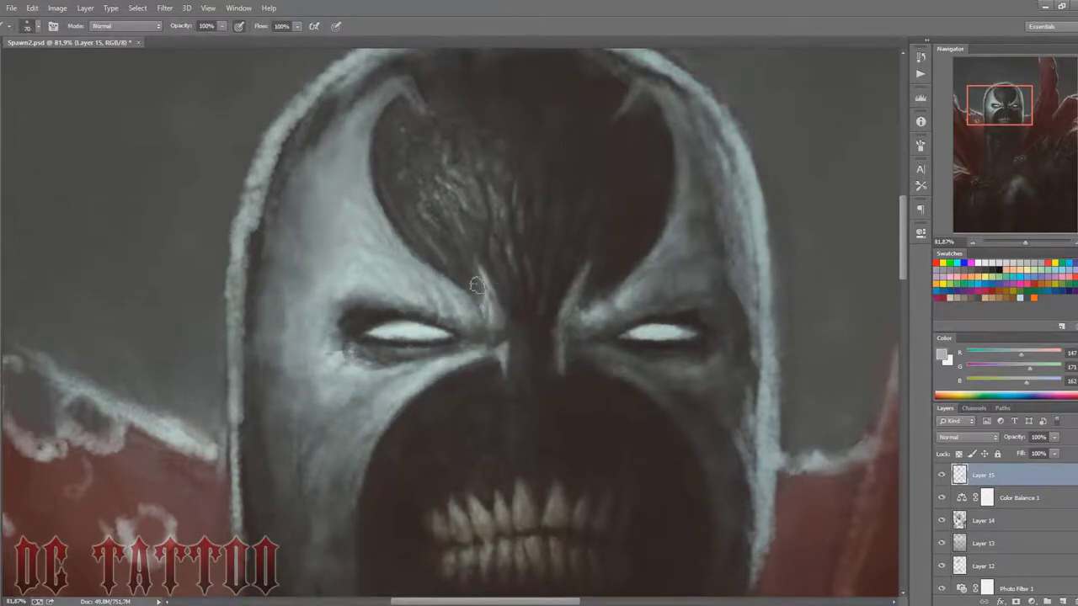
{"action": "key", "text": "bracketright"}
{"action": "left_click_drag", "start_coordinate": [476, 286], "coordinate": [473, 322]}
{"action": "key", "text": "bracketleft"}
{"action": "key", "text": "bracketleft"}
{"action": "key", "text": "bracketleft"}
{"action": "left_click_drag", "start_coordinate": [387, 310], "coordinate": [454, 312]}
Step: Paint a dark brown crease above the left eye
{"action": "key", "text": "bracketleft"}
{"action": "key", "text": "bracketleft"}
{"action": "key", "text": "bracketleft"}
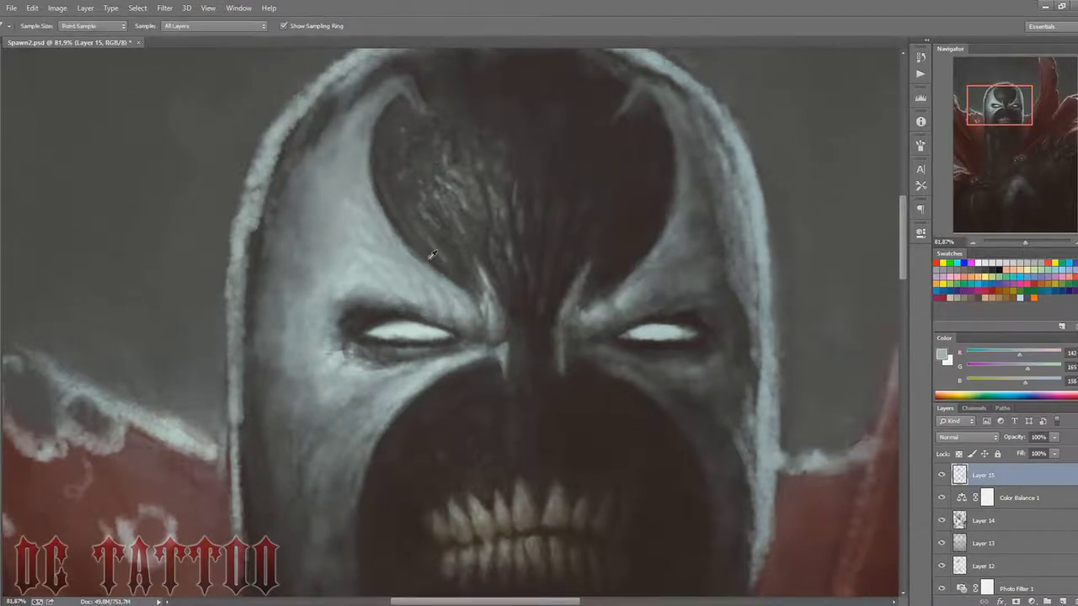
{"action": "left_click", "coordinate": [429, 251], "text": "alt"}
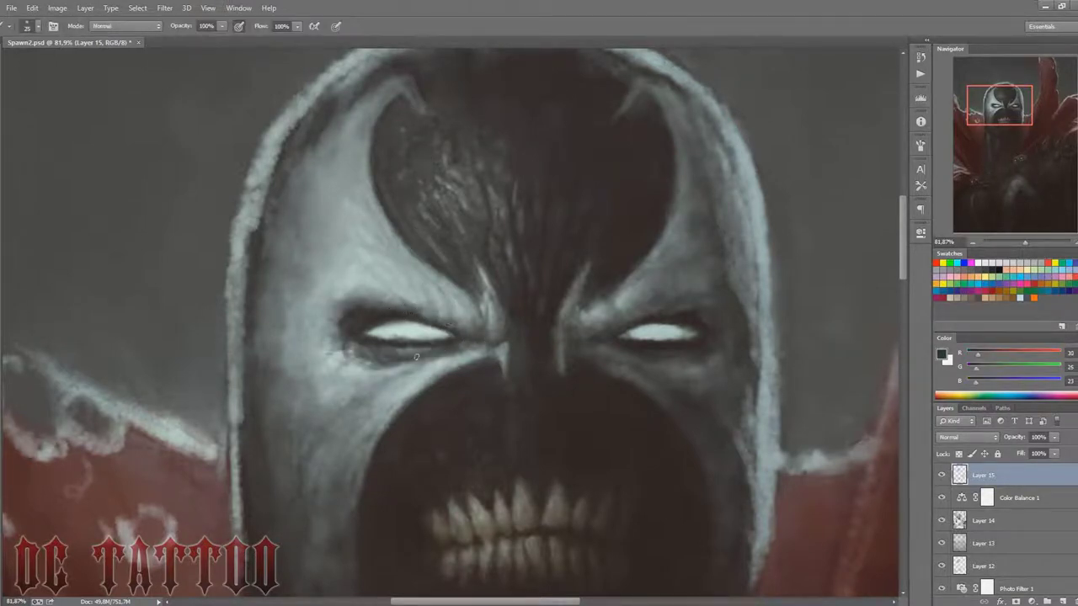
{"action": "left_click", "coordinate": [699, 316], "text": "alt"}
{"action": "key", "text": "bracketright"}
{"action": "left_click_drag", "start_coordinate": [354, 309], "coordinate": [335, 313]}
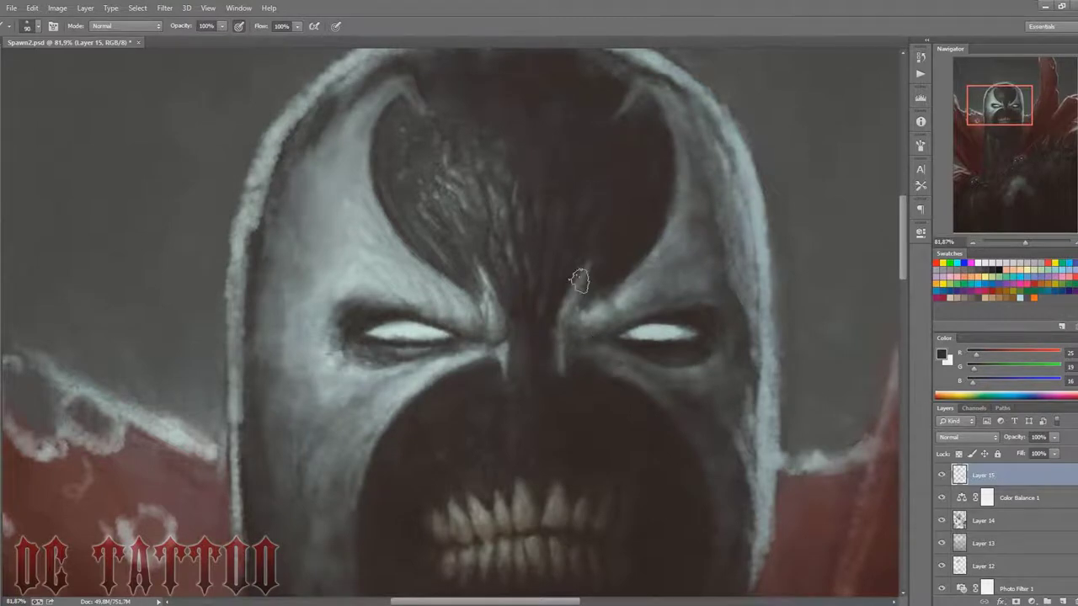
{"action": "key", "text": "i"}
{"action": "key", "text": "b"}
Step: Shade the left brow with light grey, a pale cyan-grey highlight and near-black shadow
{"action": "left_click", "coordinate": [457, 307], "text": "alt"}
{"action": "left_click", "coordinate": [456, 309], "text": "alt"}
{"action": "key", "text": "bracketleft"}
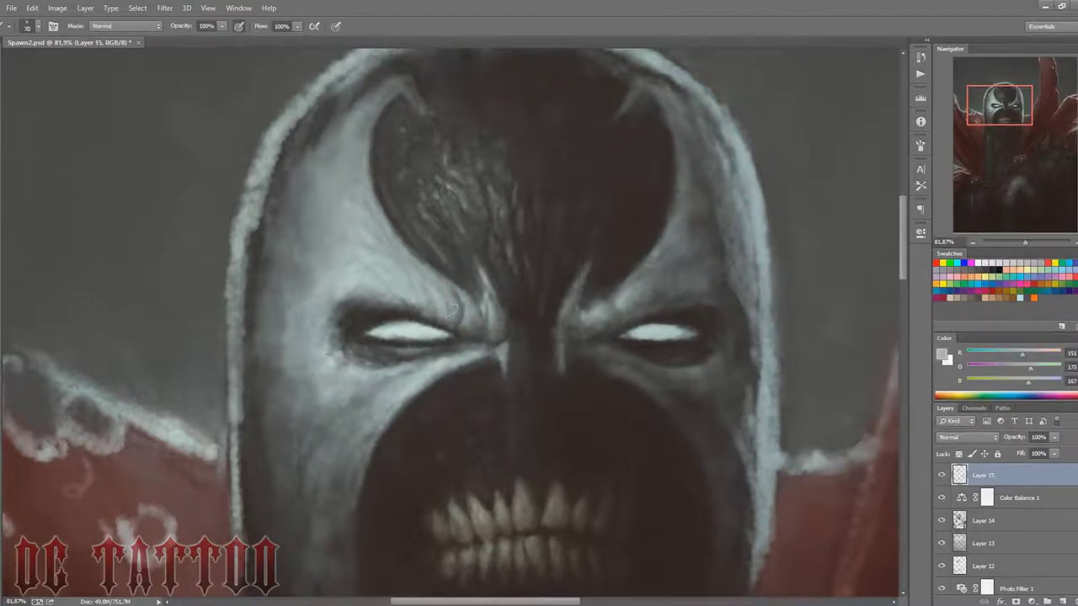
{"action": "left_click", "coordinate": [388, 267], "text": "alt"}
{"action": "key", "text": "bracketright"}
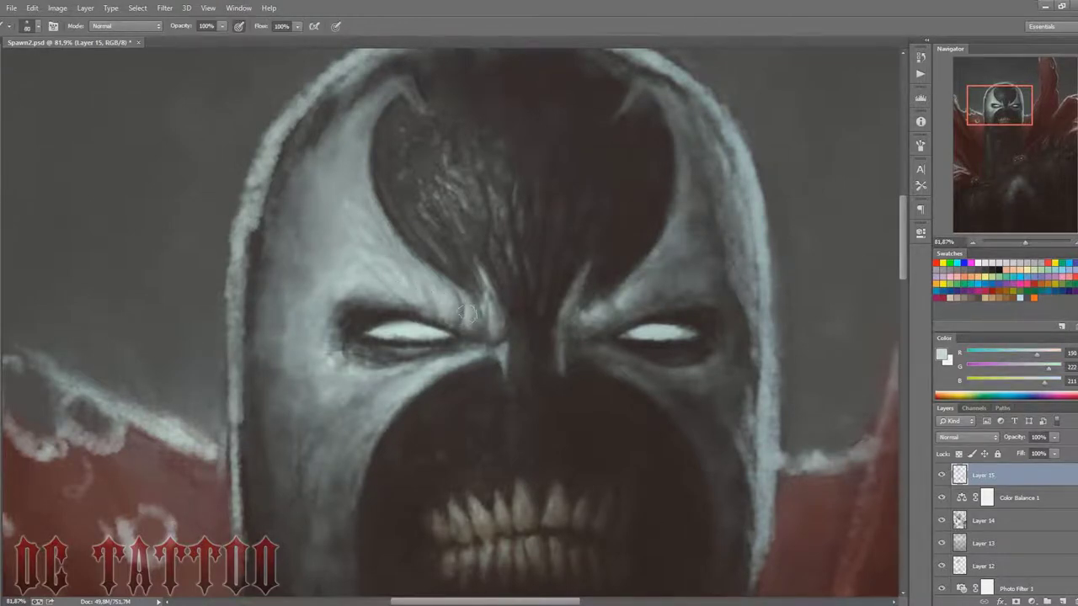
{"action": "left_click", "coordinate": [406, 297], "text": "alt"}
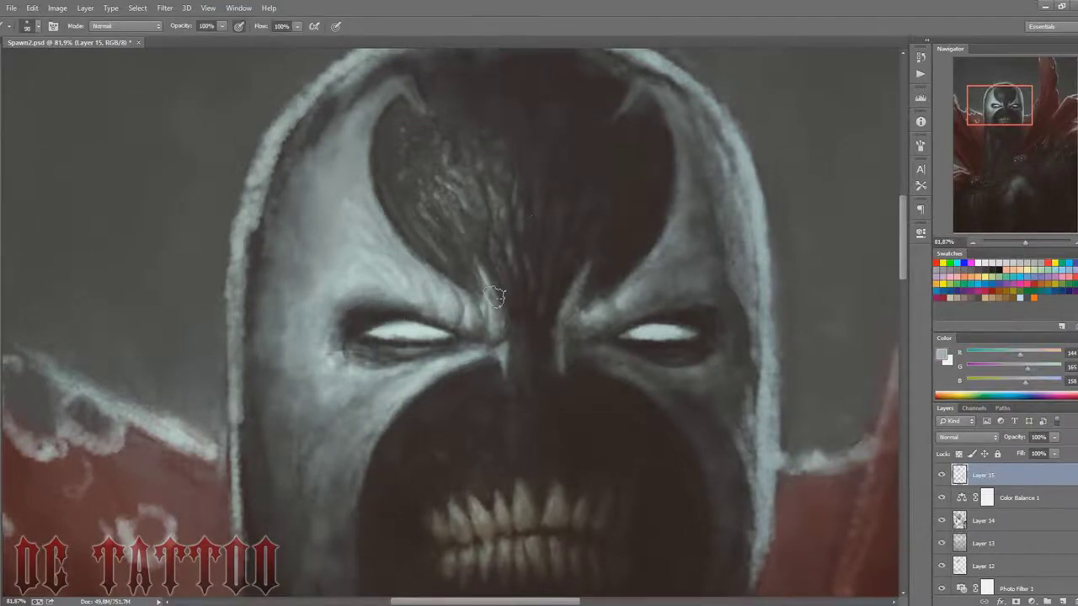
{"action": "left_click", "coordinate": [357, 308], "text": "alt"}
{"action": "left_click", "coordinate": [357, 313], "text": "alt"}
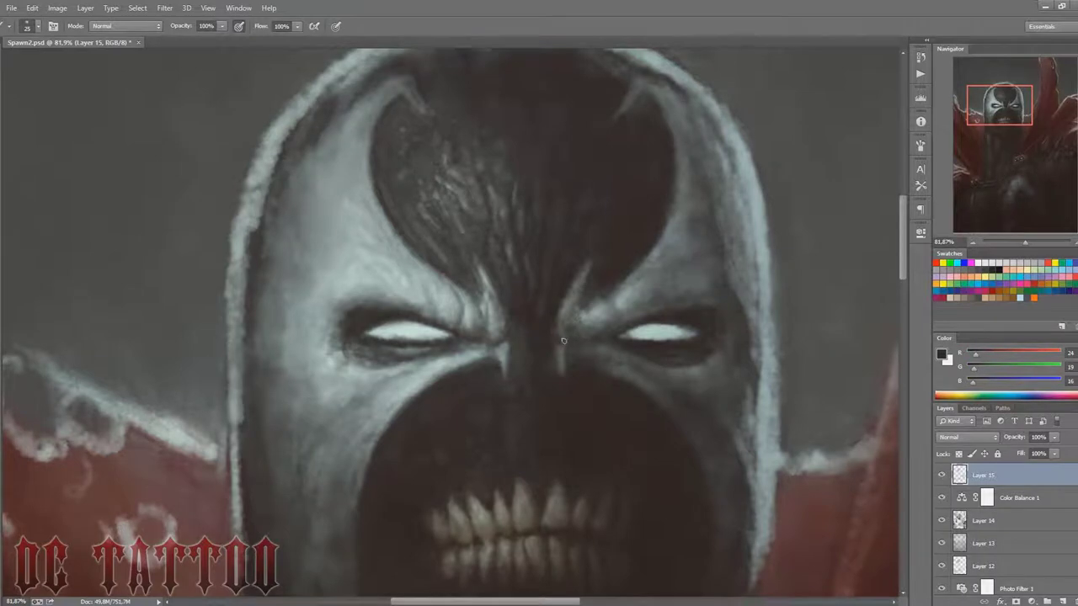
Step: Shade between the eyes and above the right eye with mid greys and dark shadow tones
{"action": "left_click", "coordinate": [576, 291], "text": "alt"}
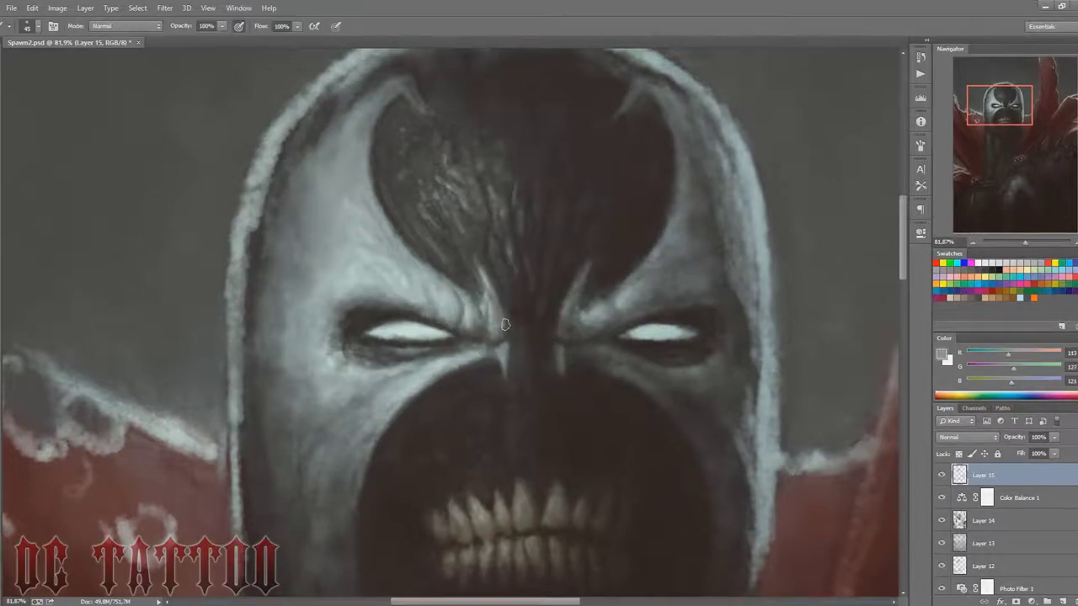
{"action": "key", "text": "bracketright"}
{"action": "key", "text": "bracketright"}
{"action": "key", "text": "bracketright"}
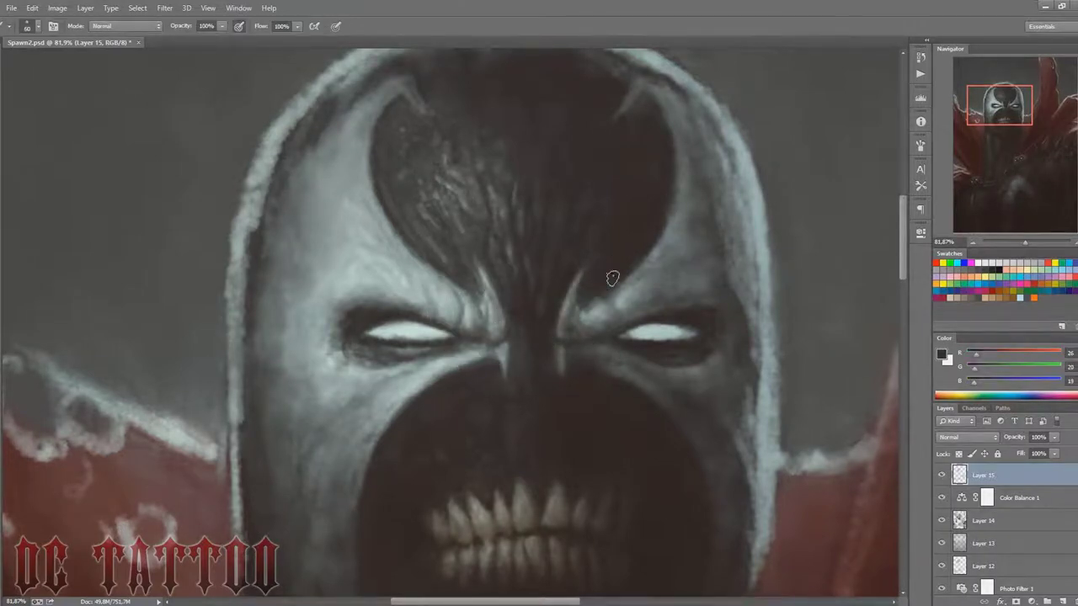
{"action": "left_click", "coordinate": [573, 320], "text": "alt"}
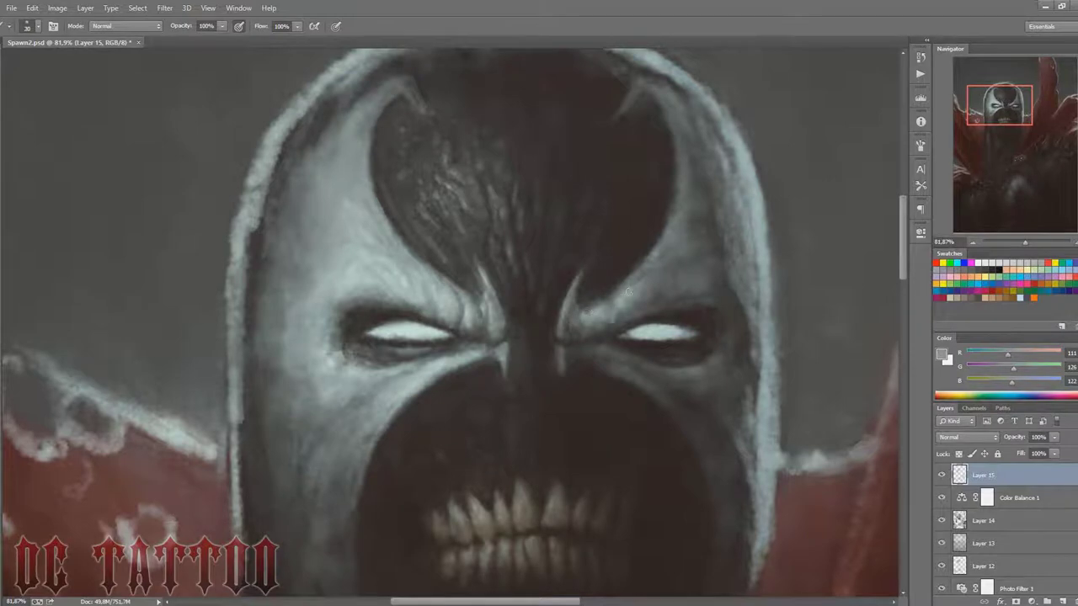
{"action": "left_click", "coordinate": [607, 327], "text": "alt"}
{"action": "left_click", "coordinate": [609, 297], "text": "alt"}
{"action": "key", "text": "bracketright"}
{"action": "key", "text": "bracketright"}
{"action": "key", "text": "bracketright"}
{"action": "left_click", "coordinate": [608, 327], "text": "alt"}
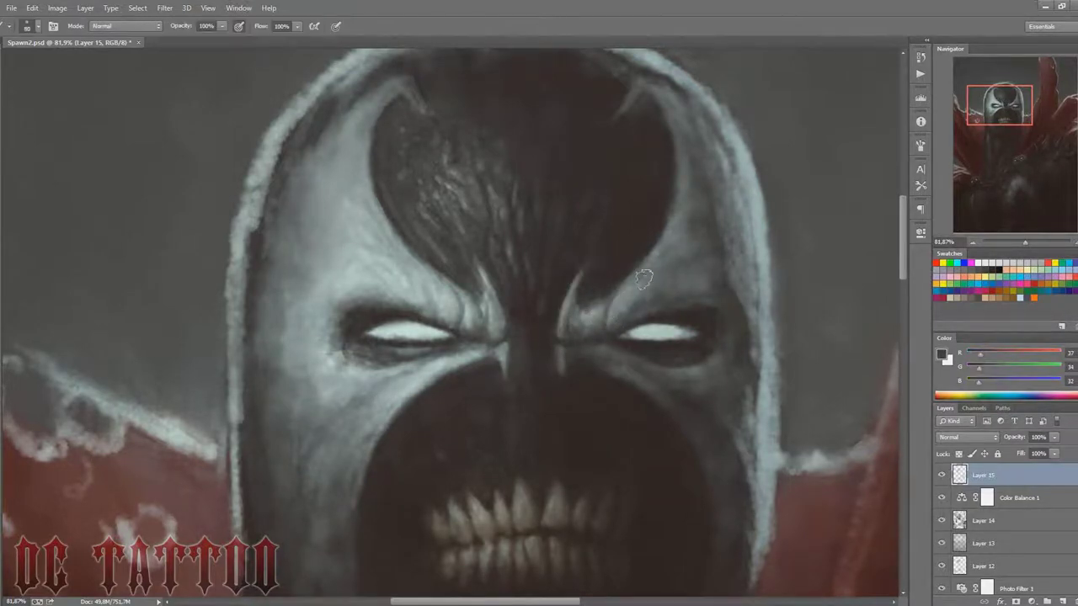
{"action": "left_click", "coordinate": [591, 316], "text": "alt"}
{"action": "left_click", "coordinate": [560, 333], "text": "alt"}
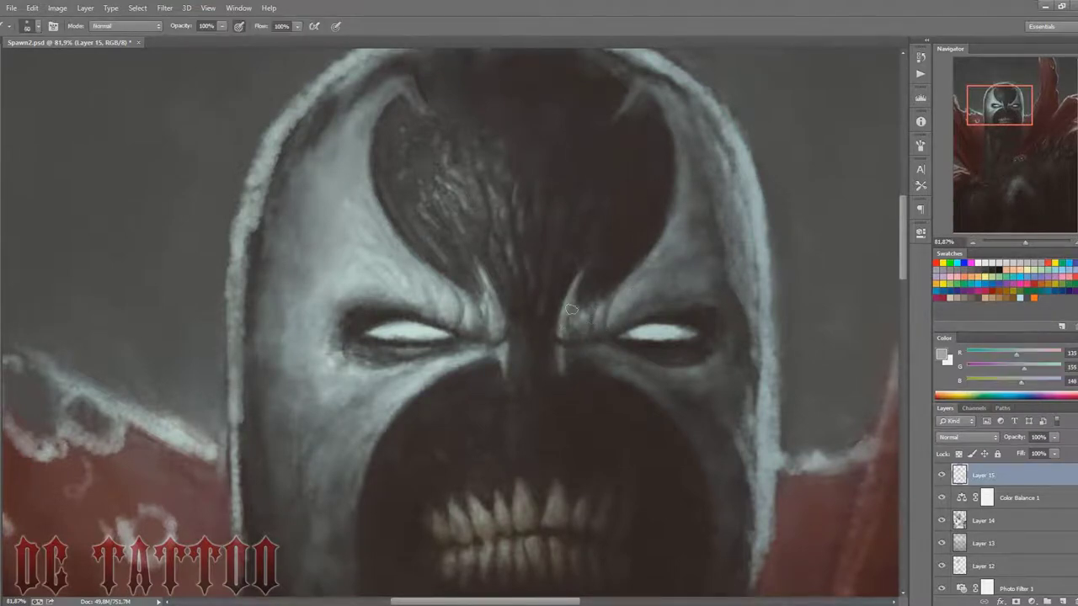
Step: Work the right side of the mask with dark greys, light grey and near-black
{"action": "key", "text": "bracketleft"}
{"action": "key", "text": "bracketleft"}
{"action": "key", "text": "bracketleft"}
{"action": "left_click", "coordinate": [589, 320], "text": "alt"}
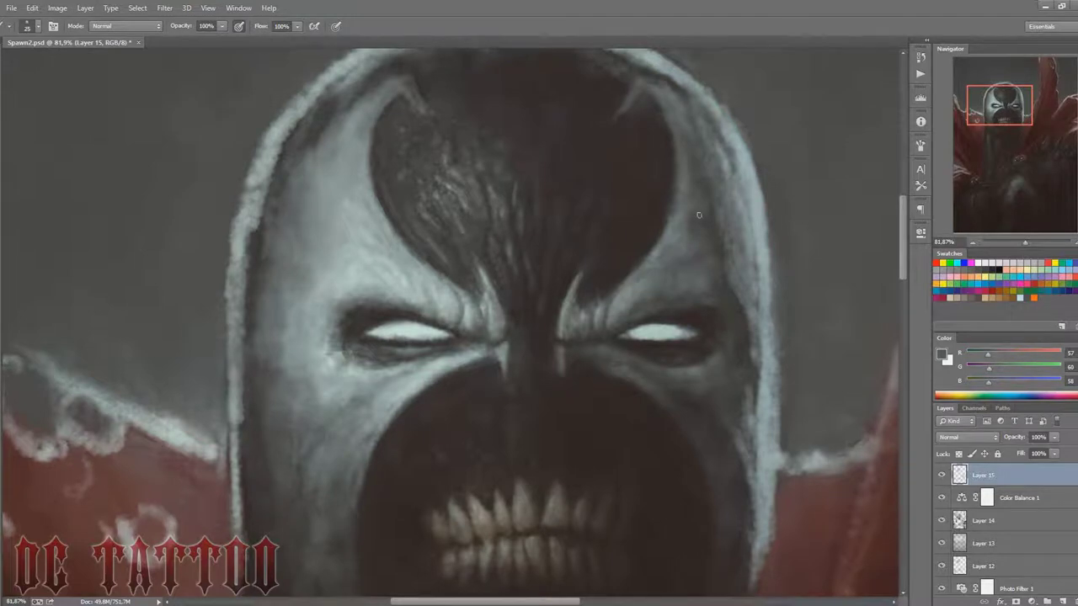
{"action": "left_click", "coordinate": [683, 244], "text": "alt"}
{"action": "key", "text": "bracketright"}
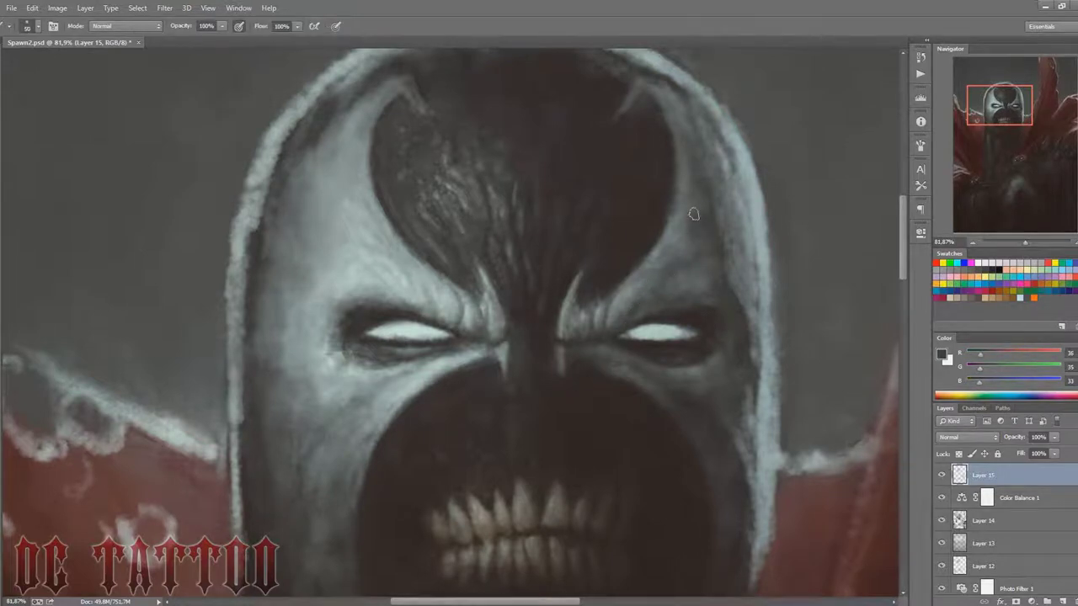
{"action": "left_click", "coordinate": [703, 281], "text": "alt"}
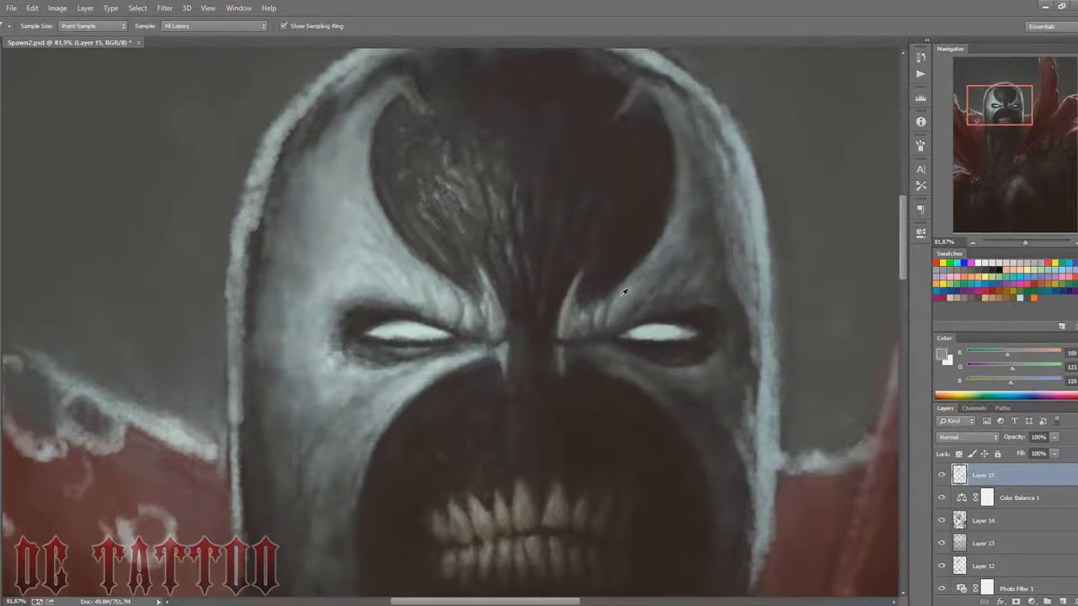
{"action": "key", "text": "bracketright"}
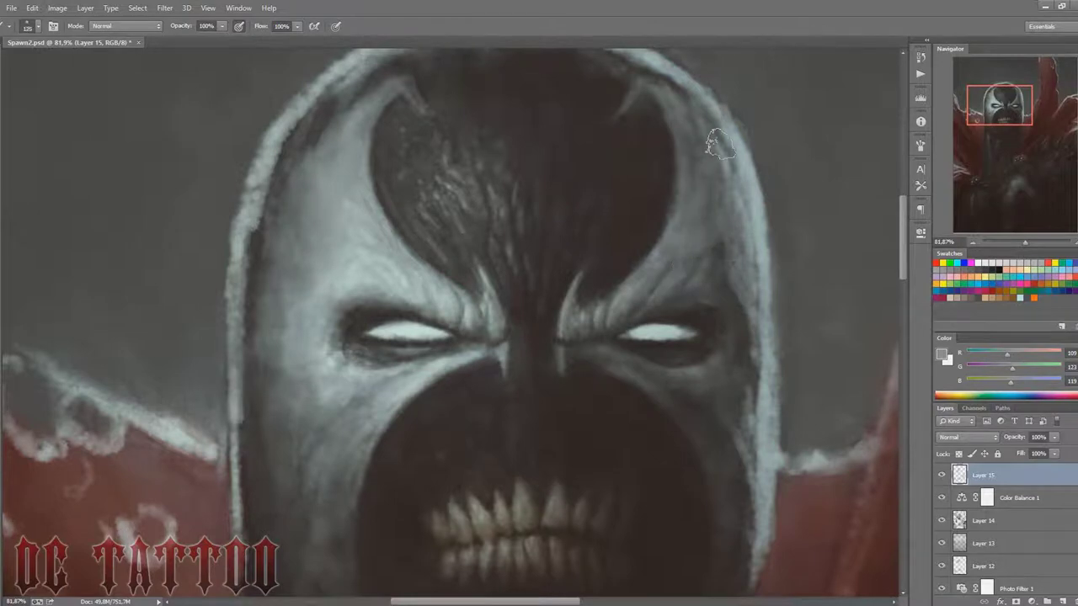
{"action": "left_click", "coordinate": [727, 268], "text": "alt"}
{"action": "key", "text": "bracketright"}
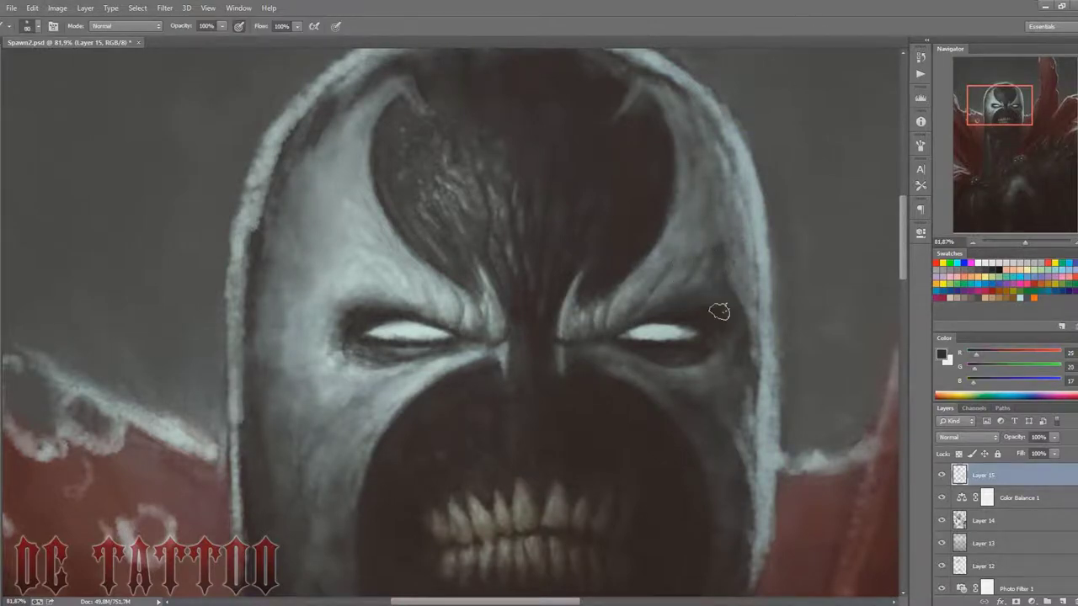
{"action": "left_click", "coordinate": [716, 308], "text": "alt"}
Step: Add light grey near the brow and near-black shadows on the mask with a smaller brush
{"action": "key", "text": "bracketright"}
{"action": "key", "text": "bracketright"}
{"action": "key", "text": "bracketright"}
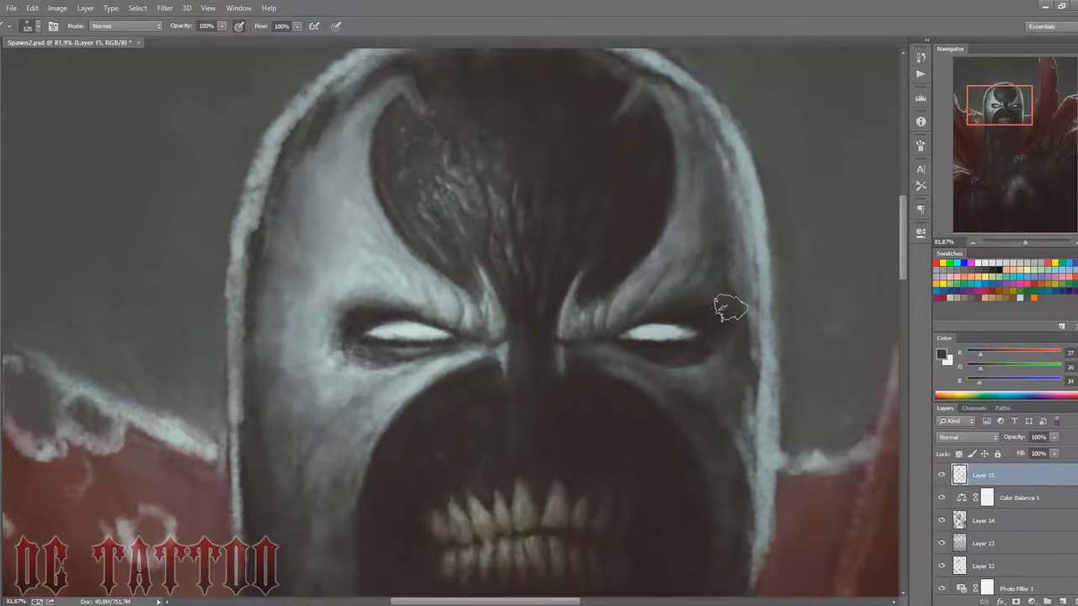
{"action": "key", "text": "alt"}
{"action": "left_click", "coordinate": [659, 272], "text": "alt"}
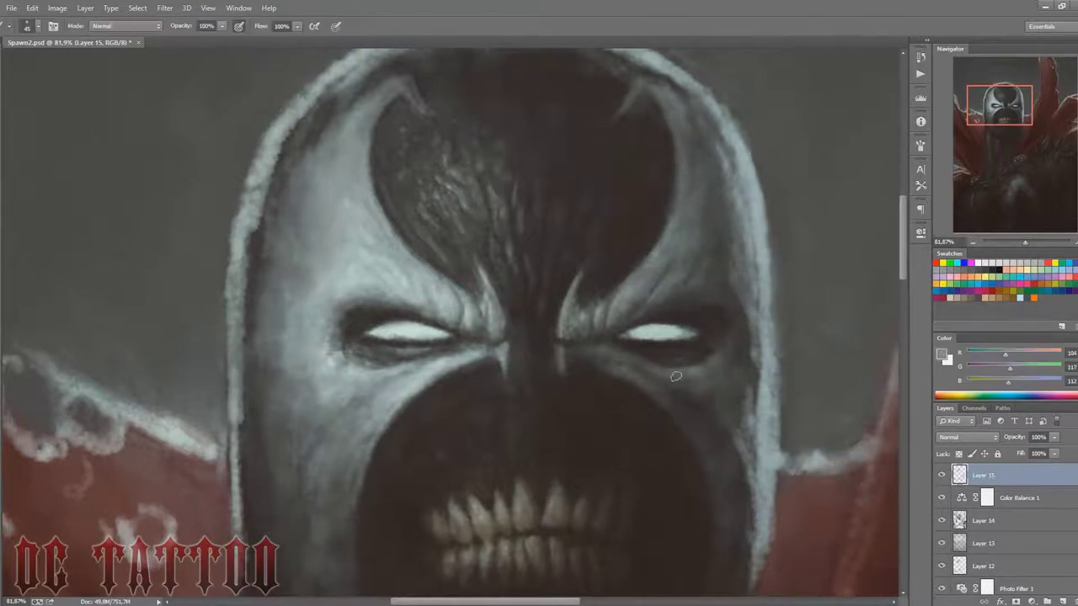
{"action": "key", "text": "bracketleft"}
{"action": "key", "text": "bracketleft"}
{"action": "key", "text": "bracketleft"}
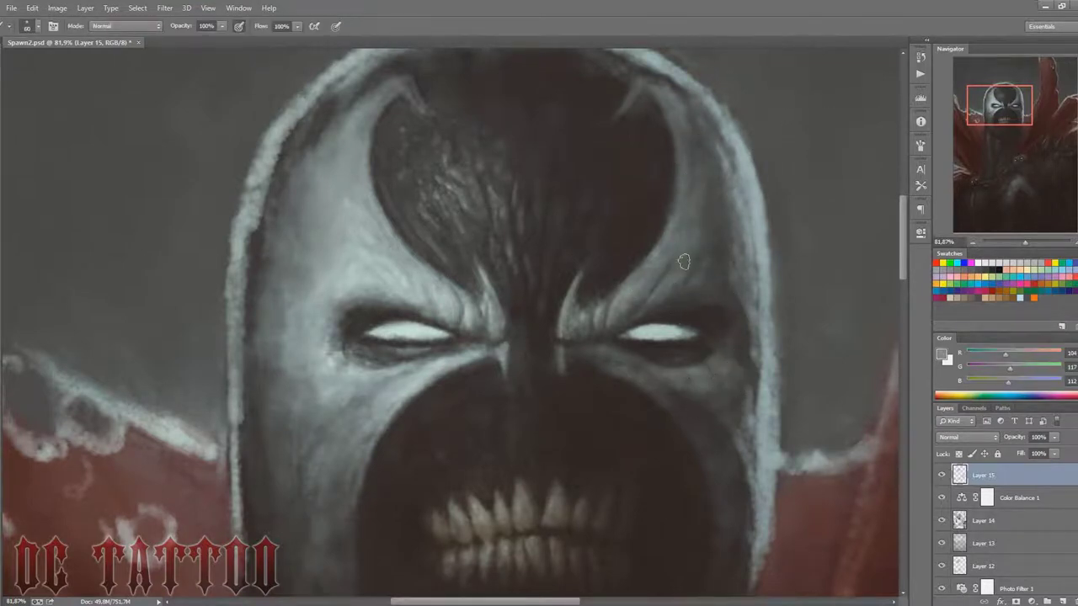
{"action": "left_click", "coordinate": [681, 392], "text": "alt"}
{"action": "key", "text": "bracketleft"}
{"action": "key", "text": "bracketleft"}
{"action": "key", "text": "bracketleft"}
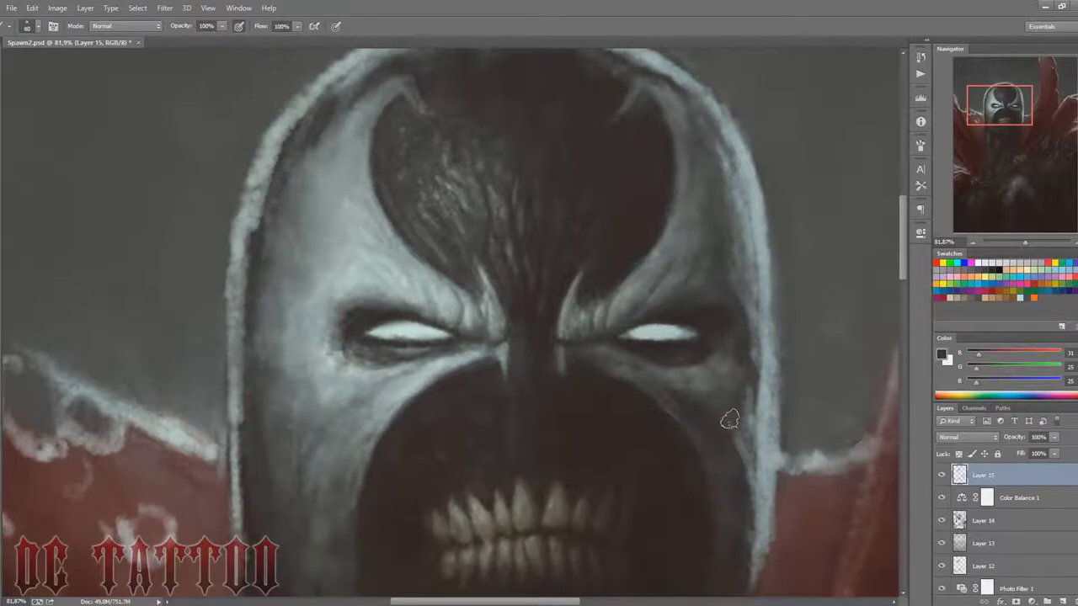
Step: Darken the inner hood edges and the crown of the hood with dark strokes
{"action": "left_click_drag", "start_coordinate": [1029, 82], "coordinate": [1032, 78]}
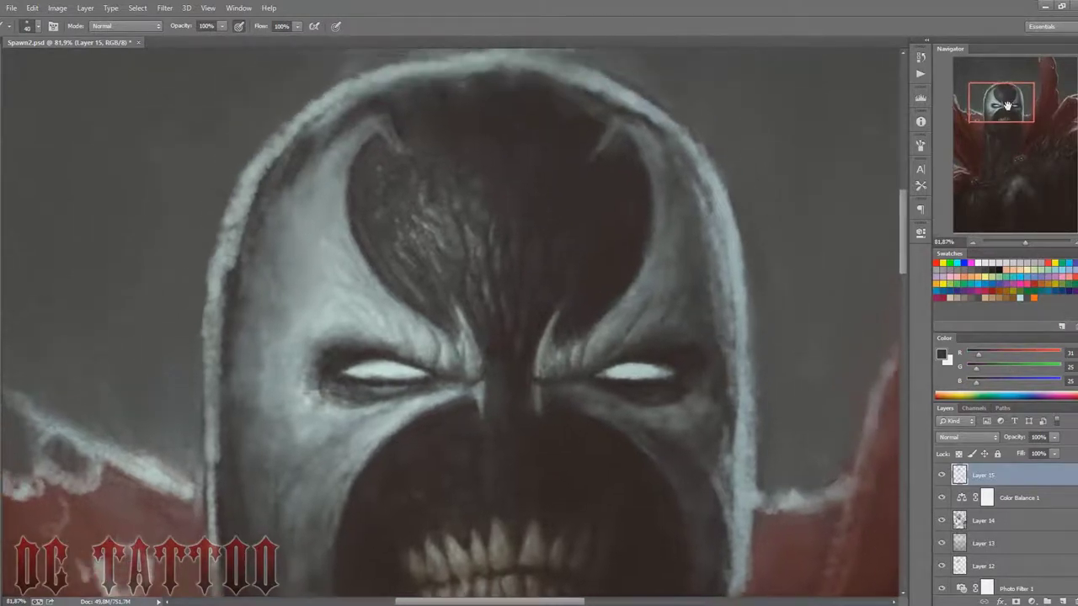
{"action": "key", "text": "bracketright"}
{"action": "key", "text": "bracketright"}
{"action": "left_click_drag", "start_coordinate": [346, 118], "coordinate": [370, 134]}
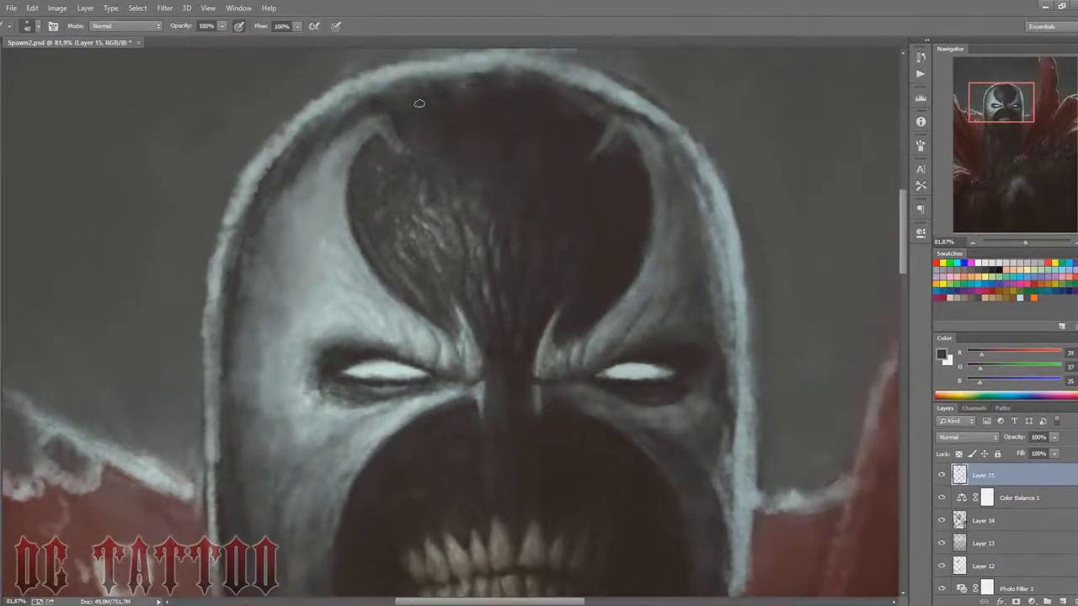
{"action": "key", "text": "bracketleft"}
{"action": "key", "text": "bracketleft"}
{"action": "left_click", "coordinate": [613, 123], "text": "alt"}
{"action": "left_click_drag", "start_coordinate": [666, 136], "coordinate": [717, 210]}
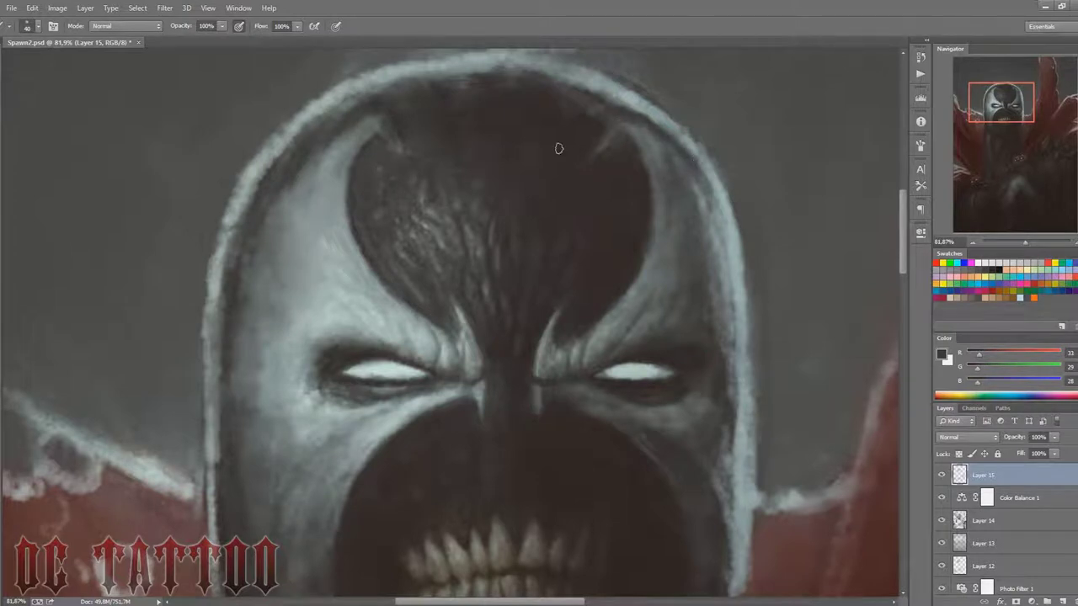
{"action": "key", "text": "bracketleft"}
{"action": "left_click_drag", "start_coordinate": [287, 139], "coordinate": [231, 223]}
{"action": "left_click_drag", "start_coordinate": [370, 84], "coordinate": [699, 169]}
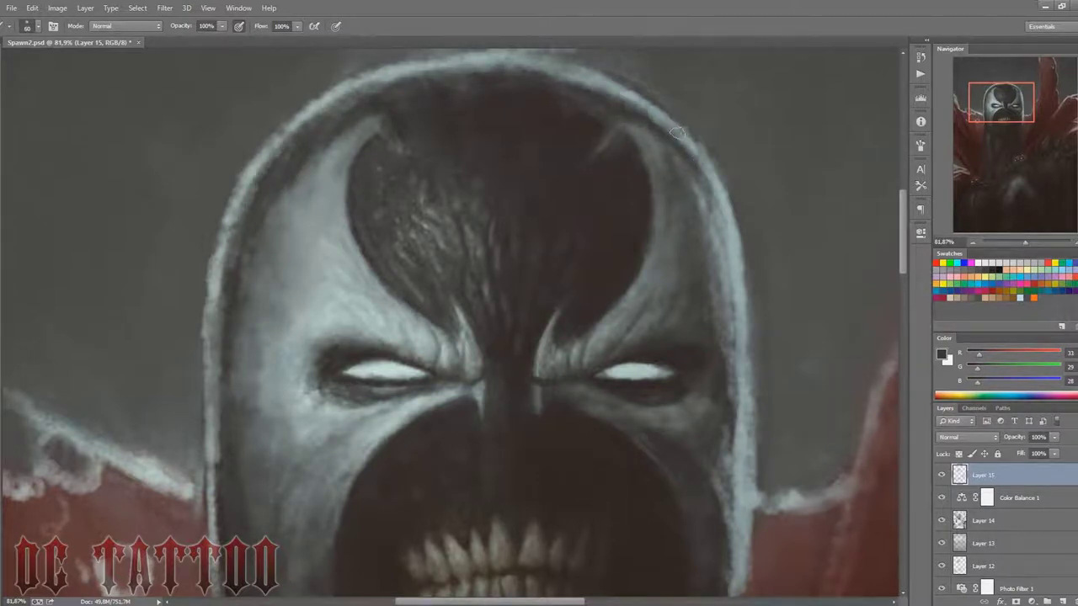
Step: Sample a dark brown and deepen the hood's inner left side
{"action": "key", "text": "bracketright"}
{"action": "key", "text": "bracketright"}
{"action": "key", "text": "bracketright"}
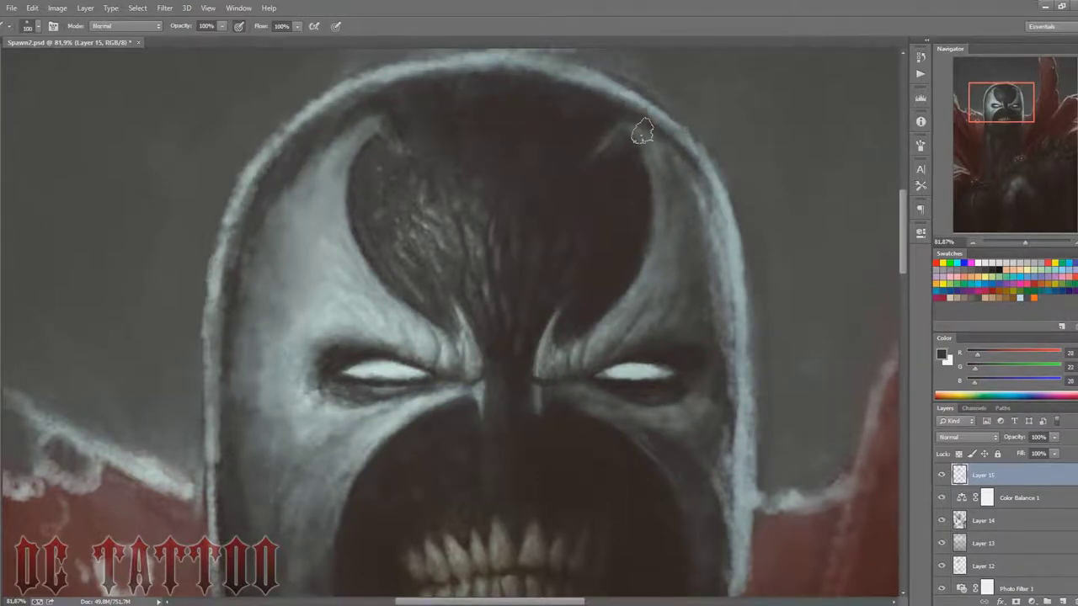
{"action": "left_click", "coordinate": [696, 208], "text": "alt"}
{"action": "left_click_drag", "start_coordinate": [358, 126], "coordinate": [273, 270]}
{"action": "key", "text": "bracketleft"}
{"action": "key", "text": "bracketleft"}
{"action": "key", "text": "bracketleft"}
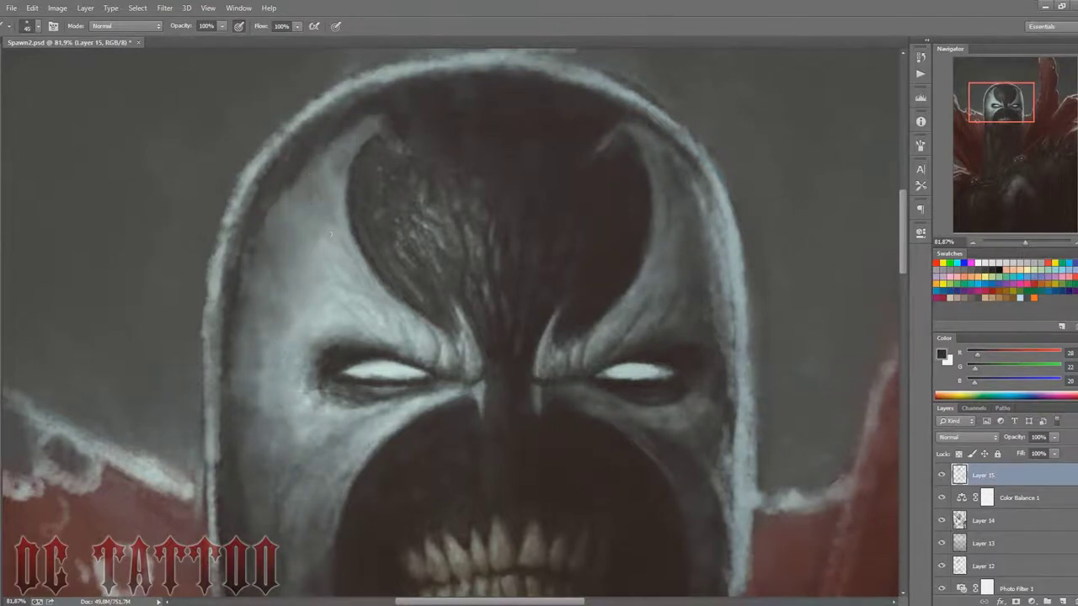
{"action": "key", "text": "bracketright"}
{"action": "key", "text": "bracketright"}
{"action": "key", "text": "bracketright"}
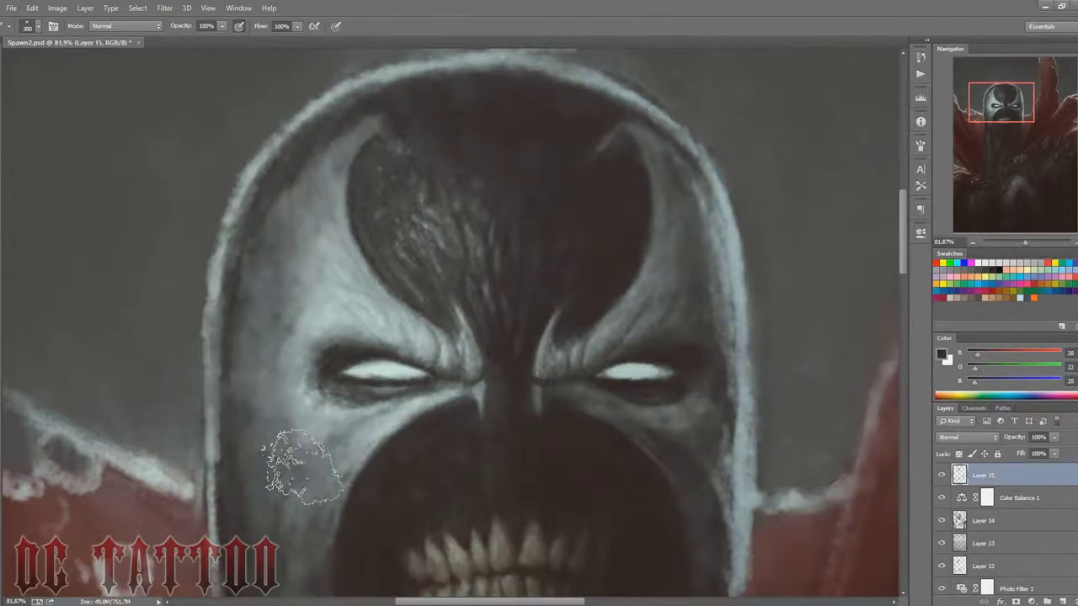
{"action": "key", "text": "bracketleft"}
{"action": "key", "text": "bracketleft"}
{"action": "key", "text": "bracketleft"}
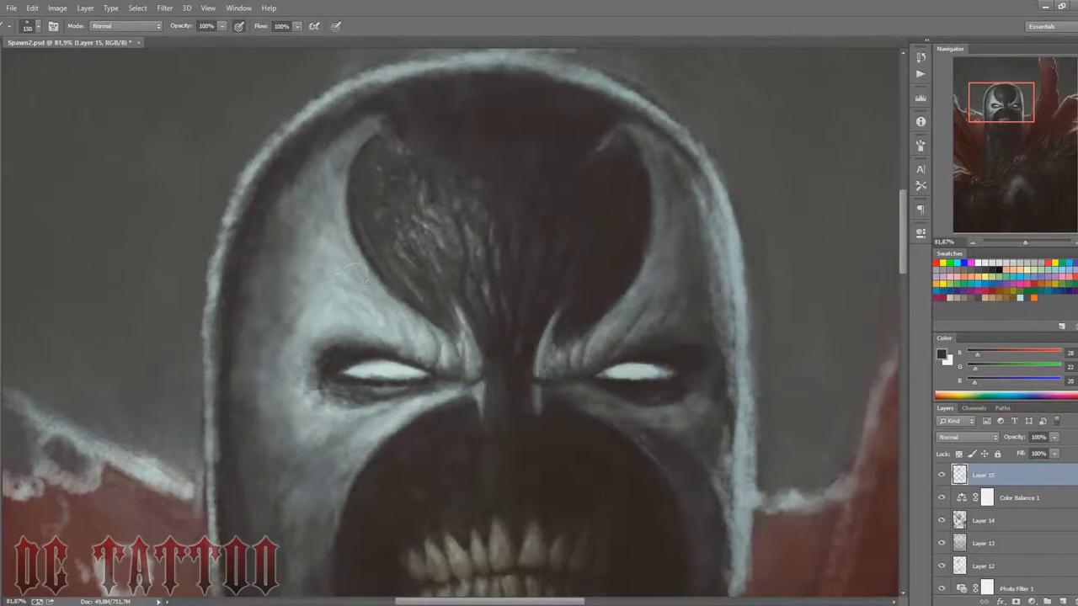
{"action": "key", "text": "bracketleft"}
{"action": "key", "text": "bracketleft"}
{"action": "key", "text": "bracketleft"}
{"action": "left_click_drag", "start_coordinate": [321, 319], "coordinate": [295, 294]}
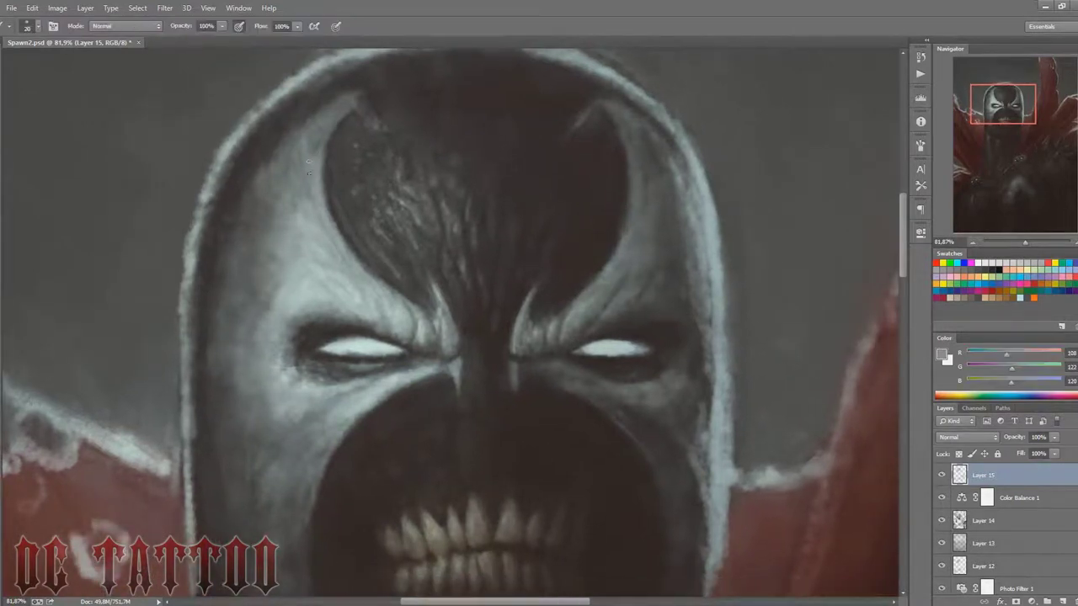
Step: Paint light grey highlights along the hood's right edge
{"action": "key", "text": "bracketright"}
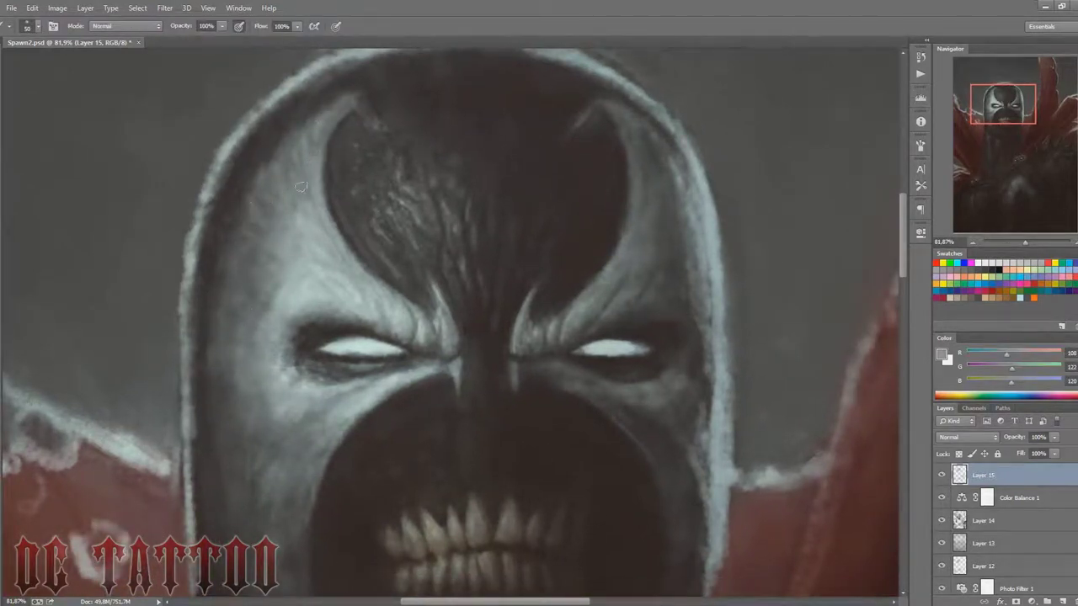
{"action": "key", "text": "bracketright"}
{"action": "key", "text": "bracketright"}
{"action": "key", "text": "bracketright"}
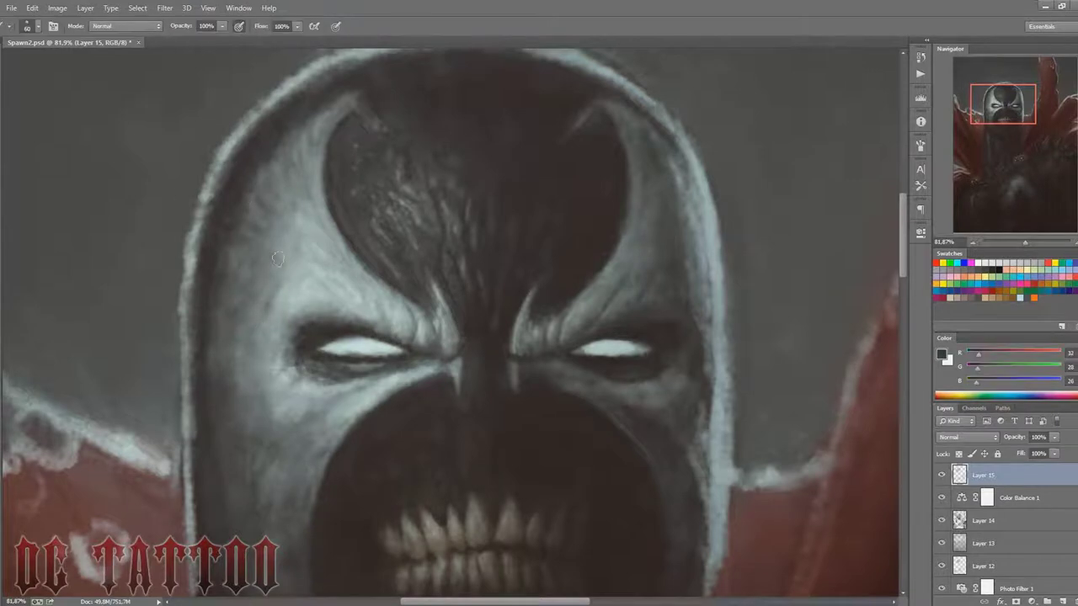
{"action": "left_click", "coordinate": [278, 271], "text": "alt"}
{"action": "key", "text": "bracketleft"}
{"action": "key", "text": "bracketleft"}
{"action": "key", "text": "bracketleft"}
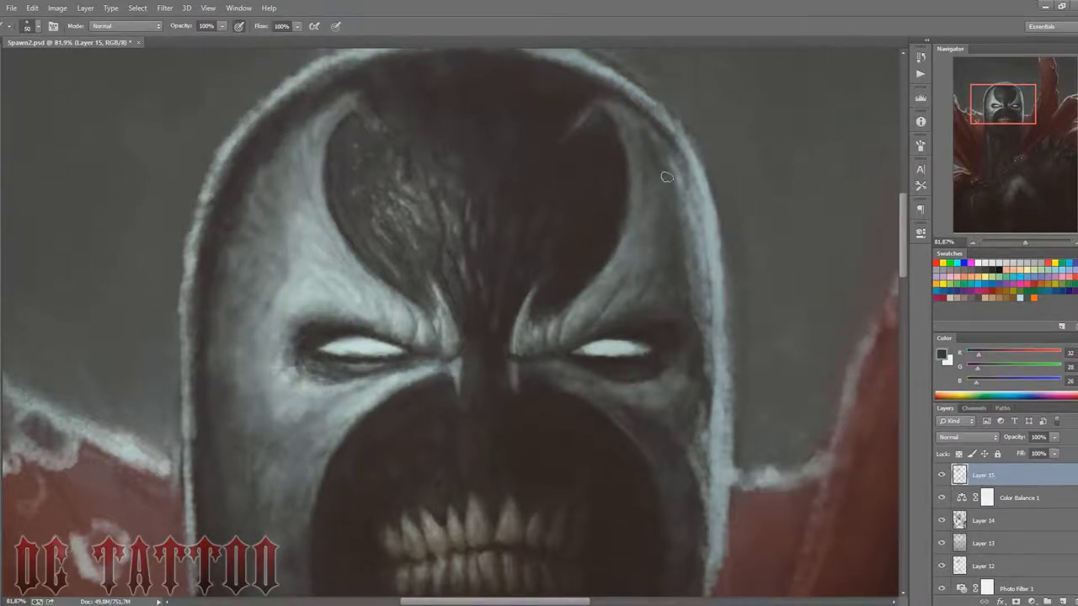
{"action": "left_click", "coordinate": [677, 281], "text": "alt"}
{"action": "key", "text": "bracketleft"}
{"action": "key", "text": "bracketleft"}
{"action": "key", "text": "bracketleft"}
{"action": "left_click_drag", "start_coordinate": [678, 280], "coordinate": [670, 169]}
{"action": "left_click_drag", "start_coordinate": [672, 232], "coordinate": [691, 299]}
{"action": "left_click_drag", "start_coordinate": [671, 201], "coordinate": [711, 352]}
{"action": "key", "text": "bracketleft"}
{"action": "key", "text": "bracketleft"}
{"action": "key", "text": "bracketleft"}
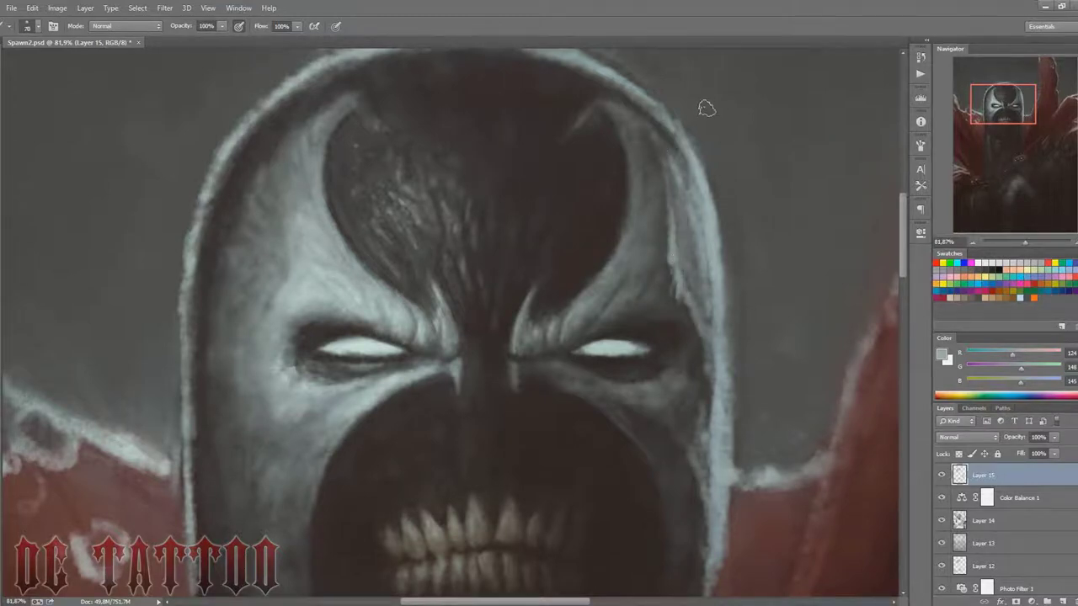
Step: Sample grey, near-black and dark brown tones, then bring the mouth and teeth into view
{"action": "left_click", "coordinate": [282, 259], "text": "alt"}
{"action": "key", "text": "bracketright"}
{"action": "key", "text": "bracketright"}
{"action": "key", "text": "bracketright"}
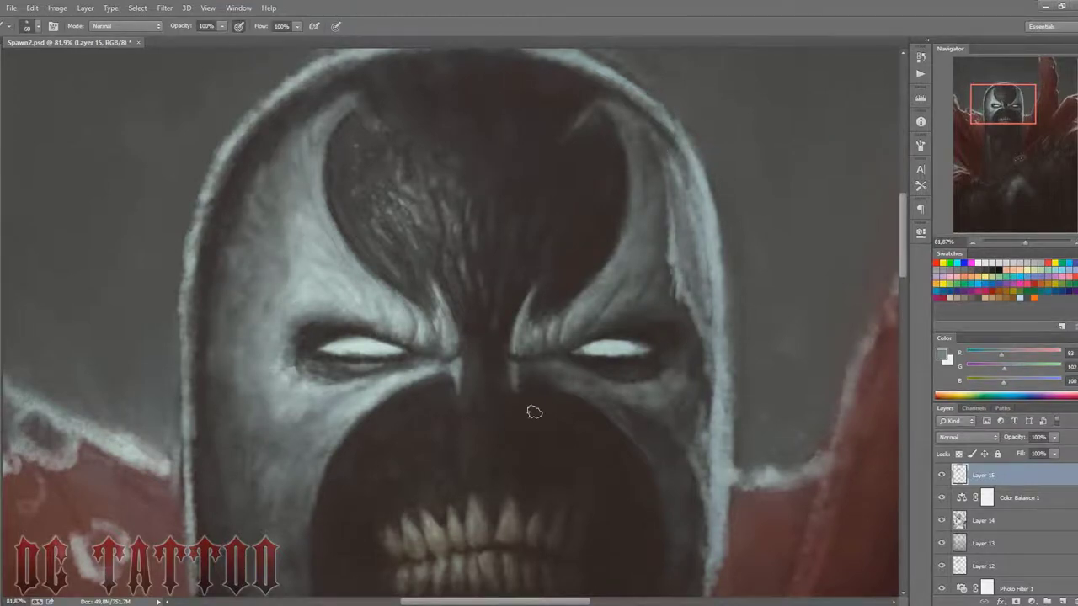
{"action": "left_click", "coordinate": [542, 314], "text": "alt"}
{"action": "key", "text": "bracketright"}
{"action": "key", "text": "bracketright"}
{"action": "key", "text": "bracketright"}
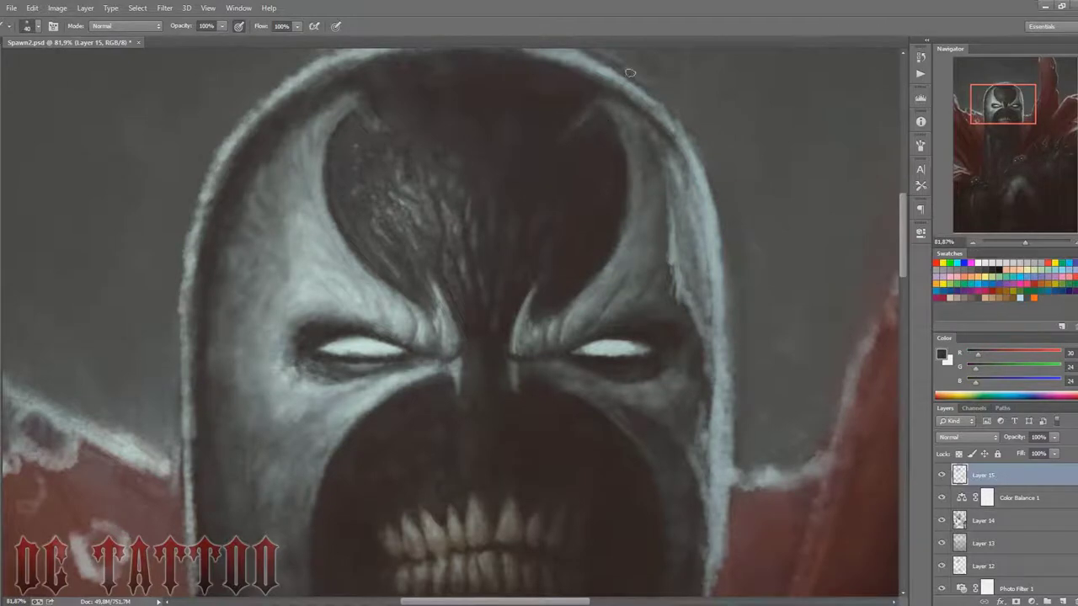
{"action": "left_click", "coordinate": [579, 129], "text": "alt"}
{"action": "left_click", "coordinate": [601, 108], "text": "alt"}
{"action": "left_click", "coordinate": [352, 105], "text": "alt"}
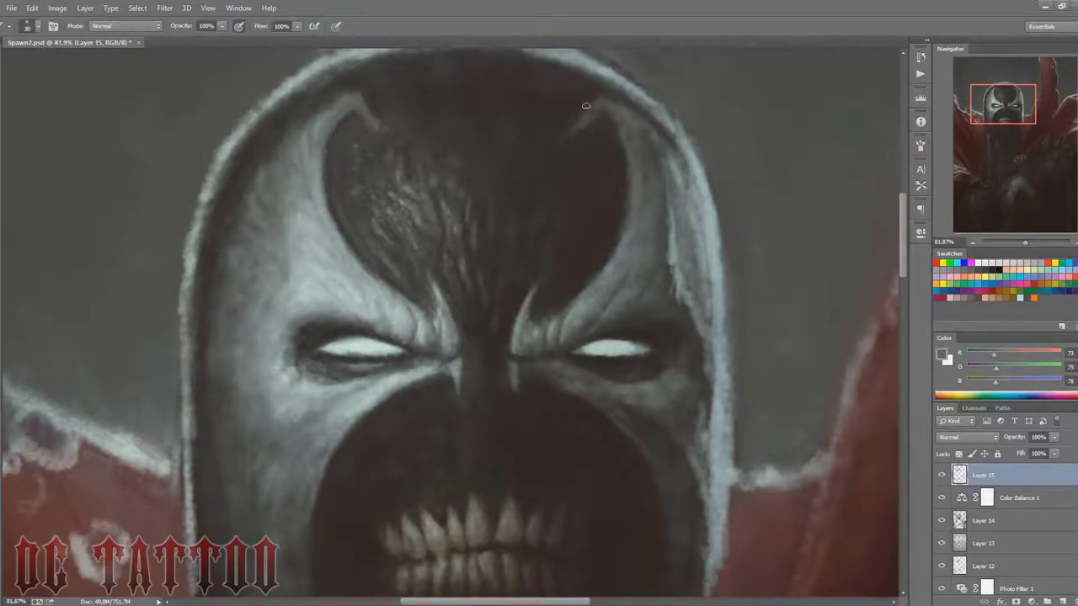
{"action": "key", "text": "bracketleft"}
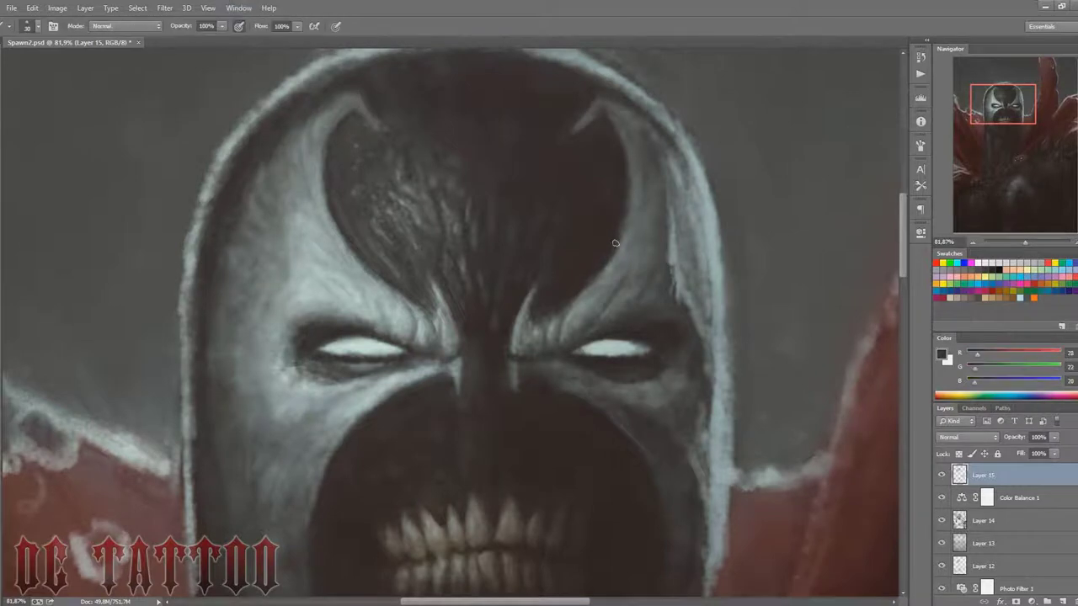
{"action": "left_click", "coordinate": [616, 129], "text": "alt"}
{"action": "left_click_drag", "start_coordinate": [1031, 107], "coordinate": [1031, 116]}
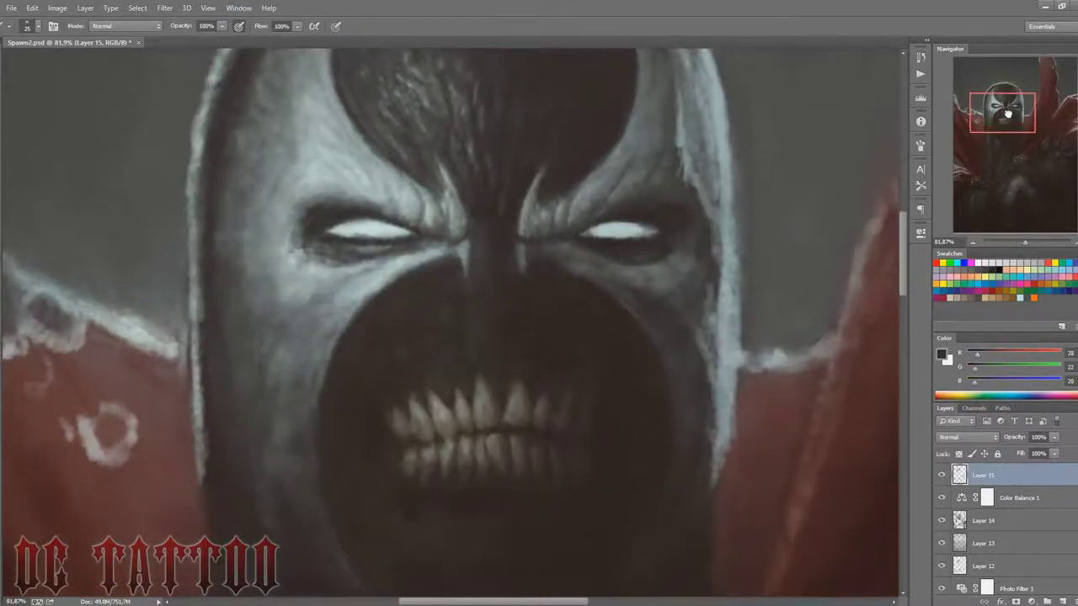
{"action": "key", "text": "i"}
{"action": "left_click", "coordinate": [381, 300], "text": "alt"}
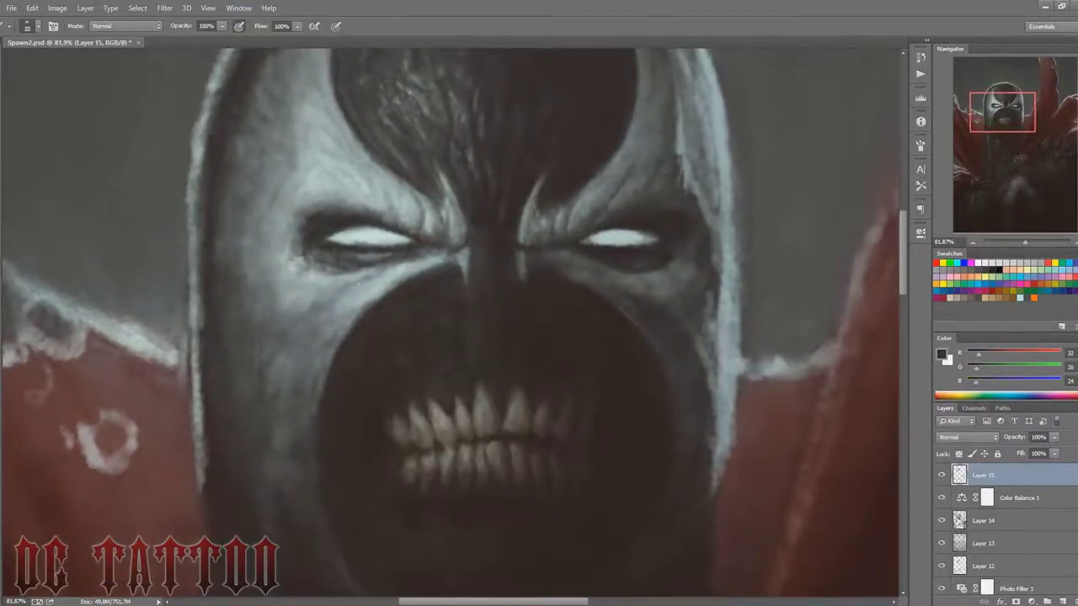
Step: Sample dark and pale grey tones around the left eye and cheek with a finer brush
{"action": "left_click", "coordinate": [303, 322], "text": "alt"}
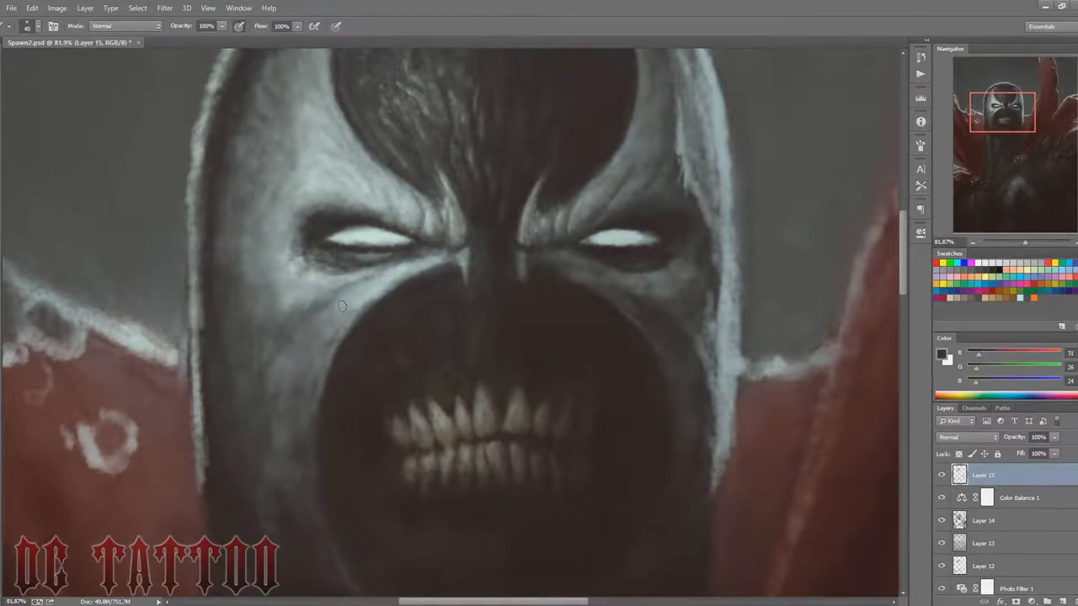
{"action": "left_click", "coordinate": [324, 290], "text": "alt"}
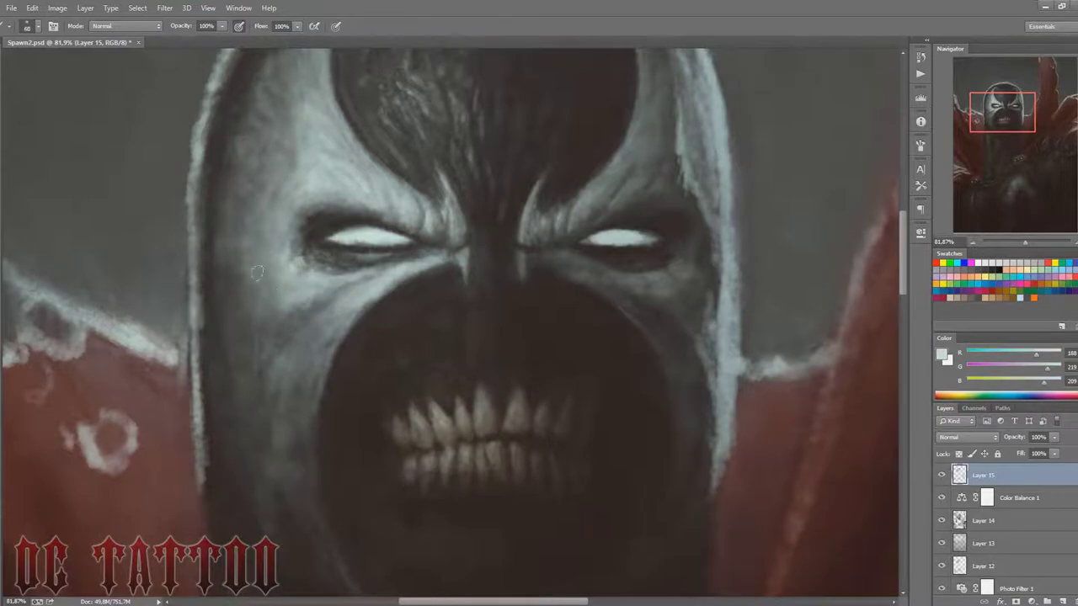
{"action": "key", "text": "bracketleft"}
{"action": "key", "text": "bracketleft"}
{"action": "key", "text": "bracketleft"}
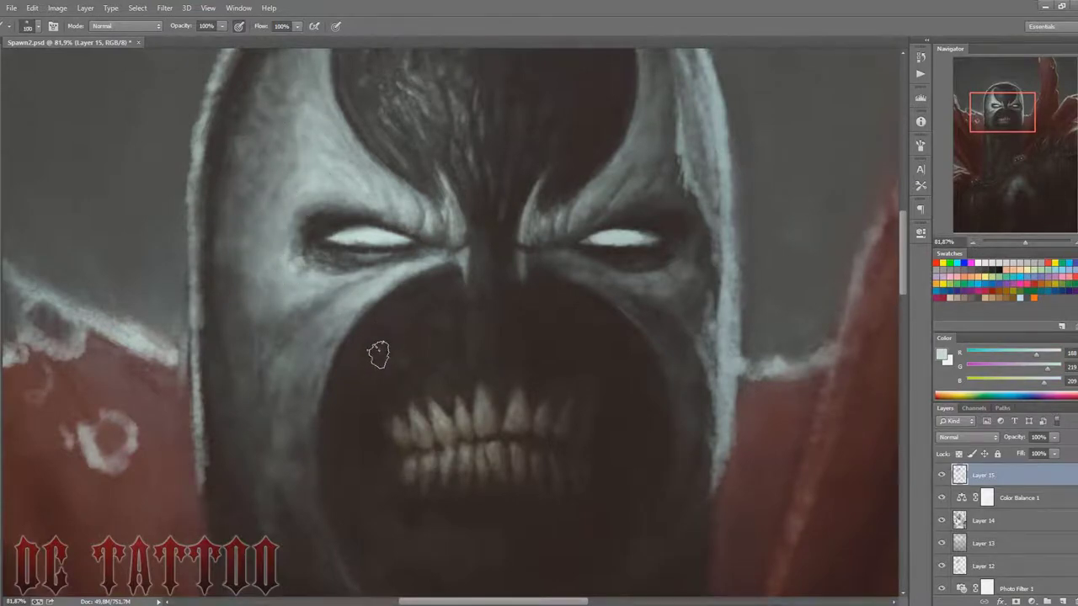
{"action": "key", "text": "bracketleft"}
{"action": "key", "text": "bracketleft"}
{"action": "key", "text": "bracketleft"}
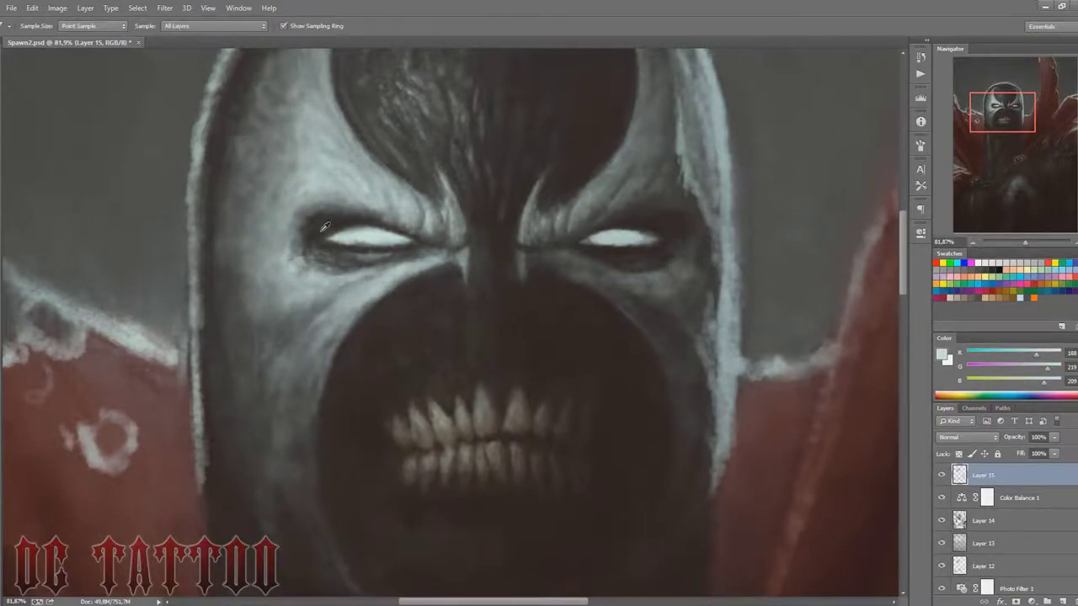
{"action": "left_click", "coordinate": [305, 261], "text": "alt"}
{"action": "key", "text": "bracketleft"}
{"action": "key", "text": "bracketleft"}
{"action": "key", "text": "bracketleft"}
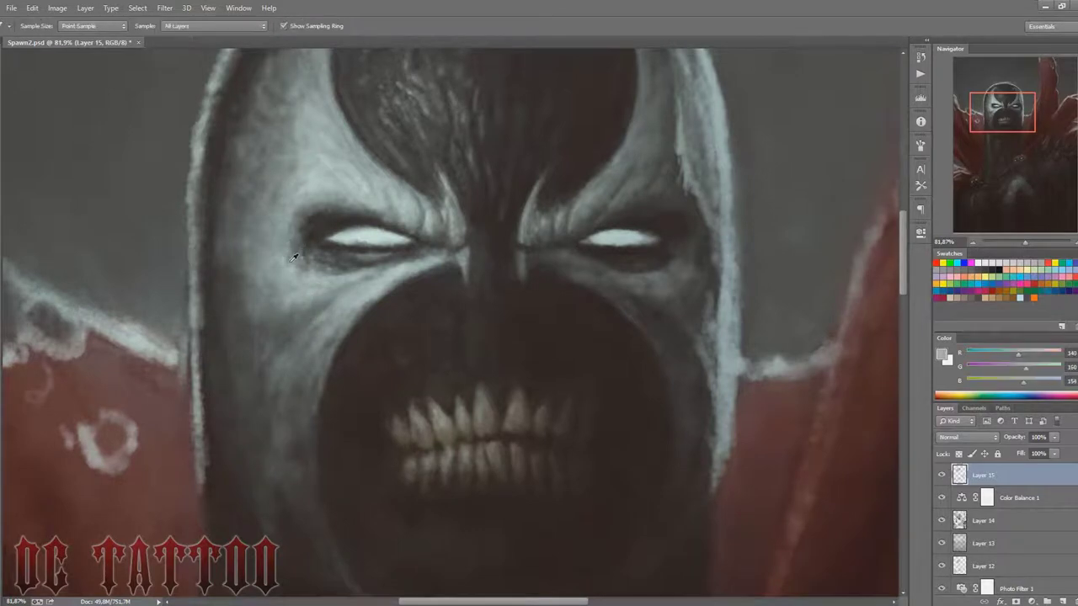
{"action": "left_click", "coordinate": [290, 257], "text": "alt"}
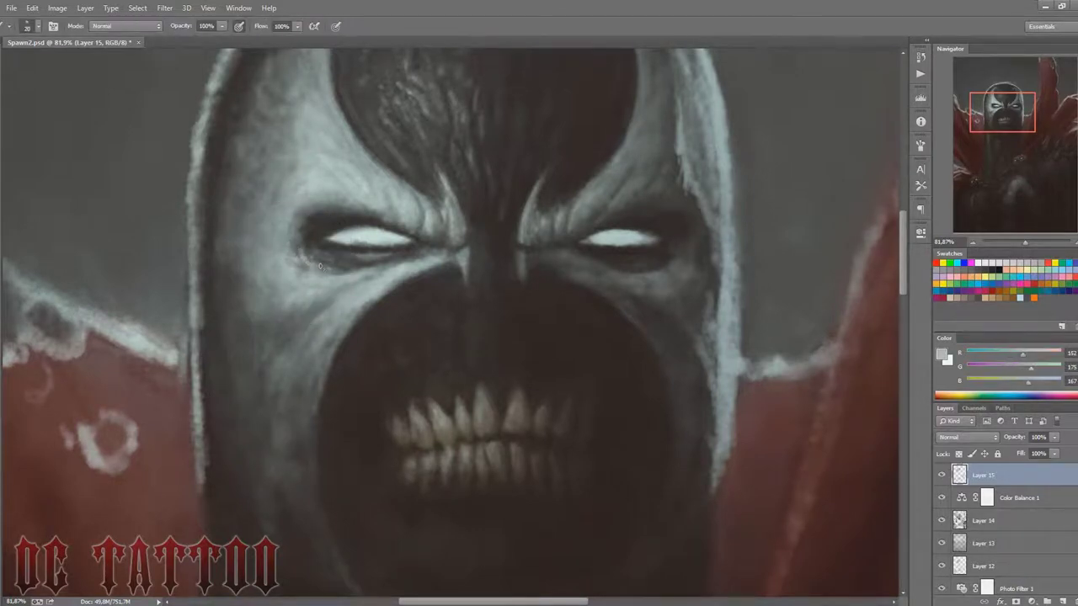
{"action": "key", "text": "bracketright"}
{"action": "key", "text": "bracketright"}
{"action": "key", "text": "bracketright"}
{"action": "left_click", "coordinate": [350, 256], "text": "alt"}
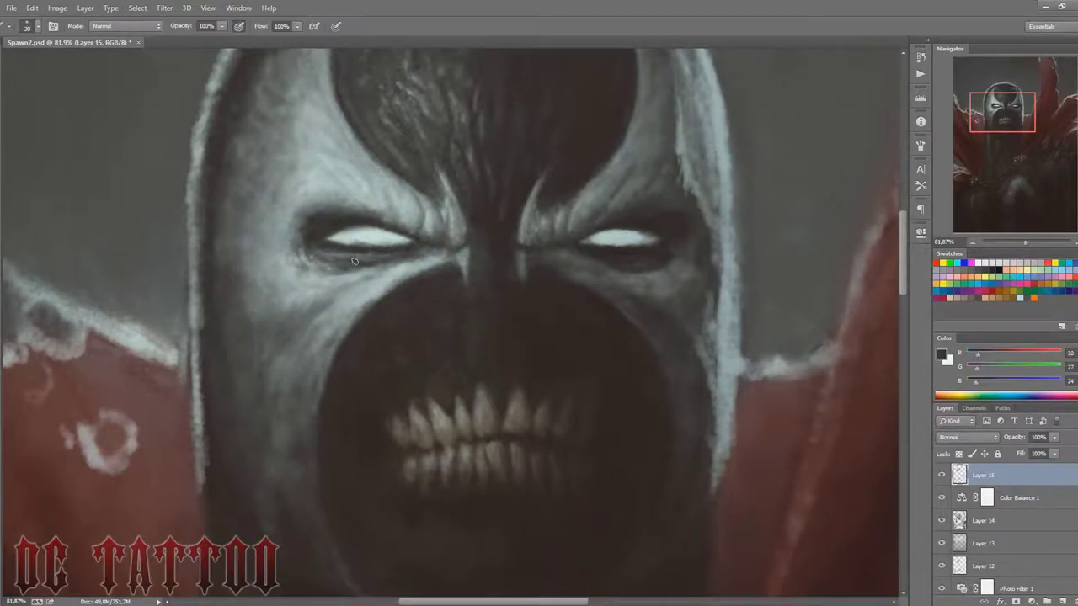
{"action": "key", "text": "bracketleft"}
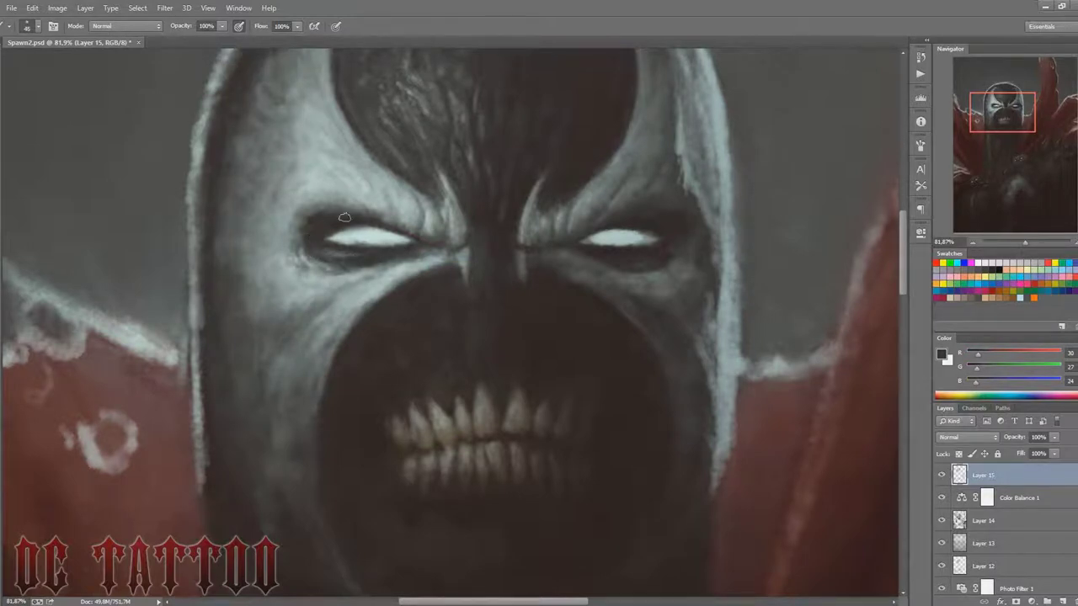
Step: Refine the inner and right brows with brown-black, eye-white and mid grey tones
{"action": "key", "text": "bracketright"}
{"action": "left_click", "coordinate": [667, 222], "text": "alt"}
{"action": "key", "text": "bracketleft"}
{"action": "key", "text": "bracketleft"}
{"action": "key", "text": "bracketleft"}
{"action": "left_click", "coordinate": [594, 238], "text": "alt"}
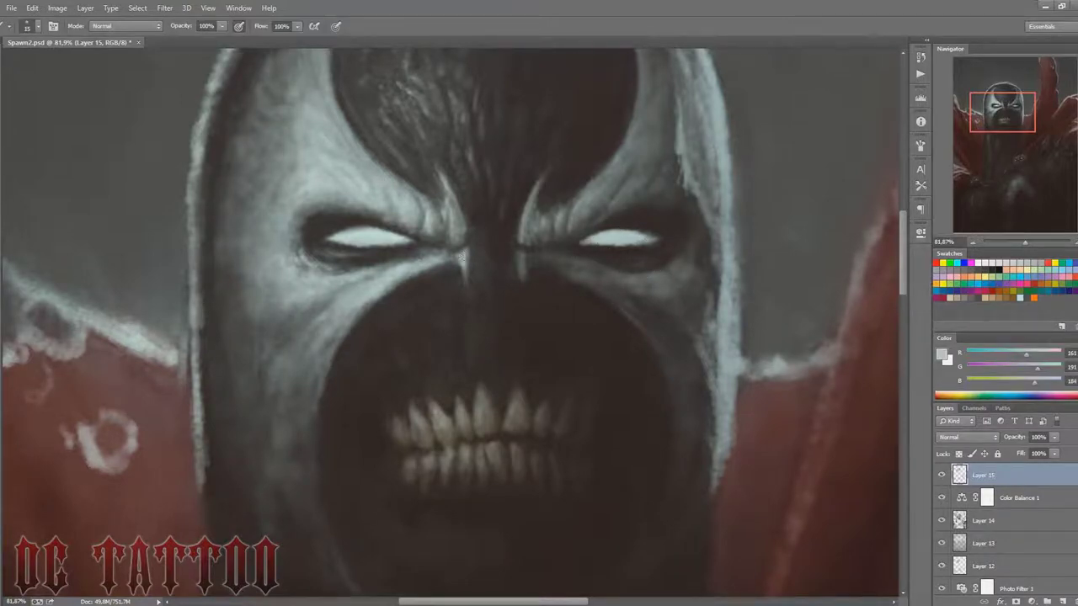
{"action": "key", "text": "bracketleft"}
{"action": "key", "text": "bracketleft"}
{"action": "key", "text": "bracketleft"}
{"action": "left_click", "coordinate": [344, 215], "text": "alt"}
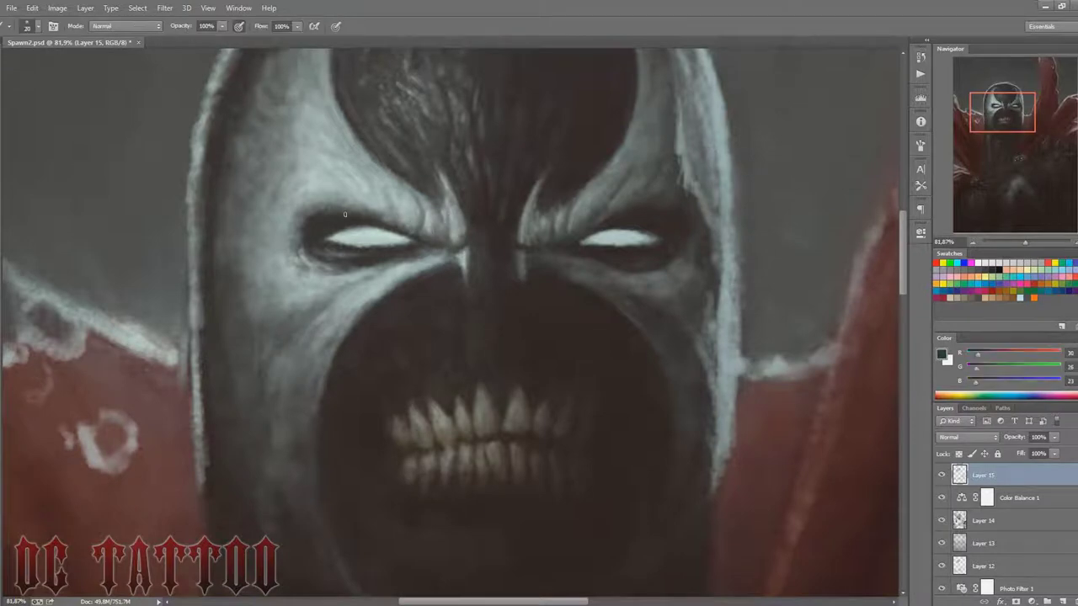
{"action": "key", "text": "bracketright"}
{"action": "key", "text": "bracketright"}
{"action": "key", "text": "bracketright"}
{"action": "key", "text": "bracketright"}
{"action": "left_click", "coordinate": [623, 200], "text": "alt"}
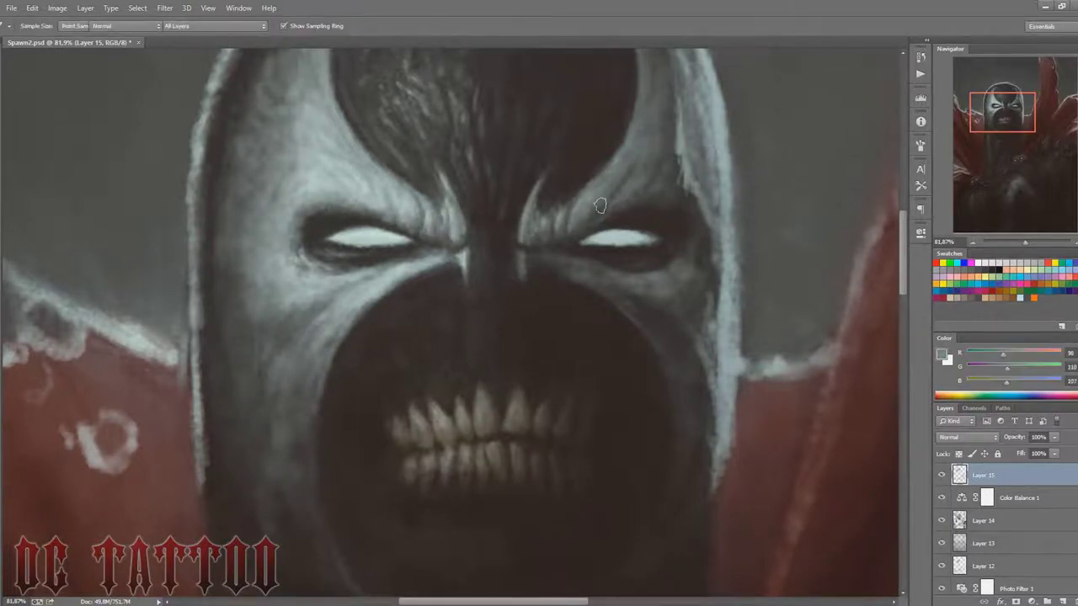
{"action": "key", "text": "bracketright"}
{"action": "key", "text": "bracketright"}
{"action": "key", "text": "bracketright"}
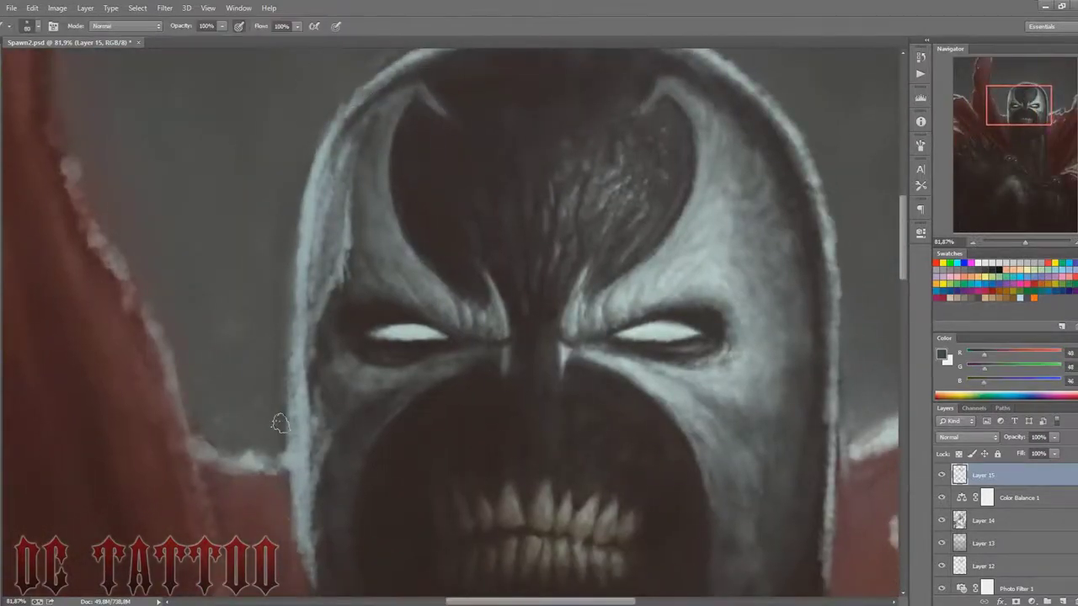
Step: Bring the hood top into view and sample the background and darker hood tones
{"action": "key", "text": "bracketright"}
{"action": "key", "text": "bracketright"}
{"action": "key", "text": "bracketright"}
{"action": "key", "text": "bracketleft"}
{"action": "key", "text": "bracketleft"}
{"action": "key", "text": "bracketleft"}
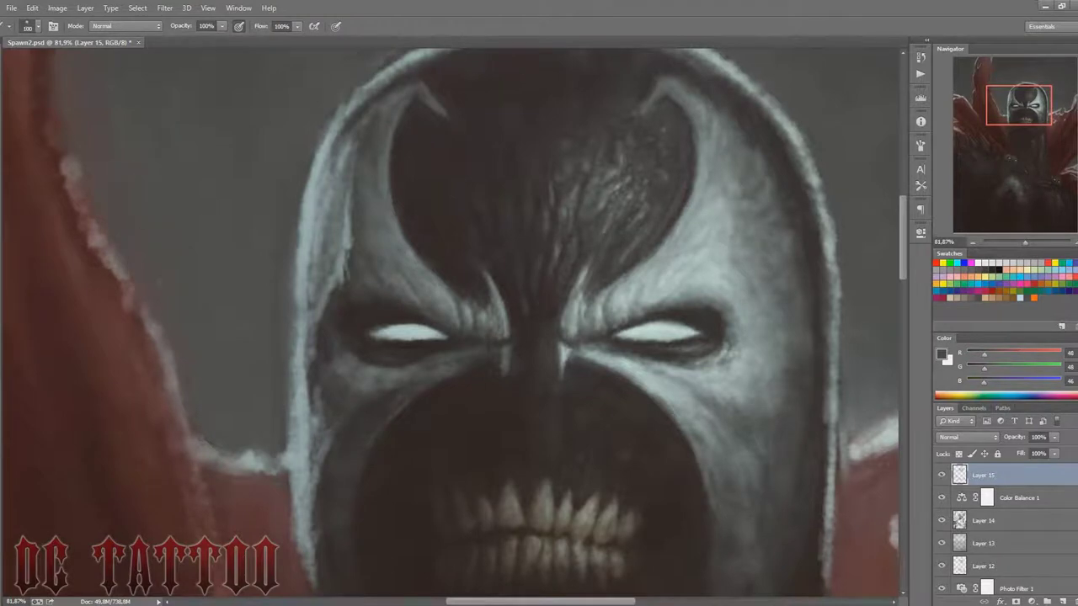
{"action": "key", "text": "bracketleft"}
{"action": "key", "text": "bracketleft"}
{"action": "key", "text": "bracketleft"}
{"action": "left_click_drag", "start_coordinate": [1024, 100], "coordinate": [1022, 92]}
{"action": "key", "text": "bracketright"}
{"action": "key", "text": "bracketright"}
{"action": "key", "text": "bracketright"}
{"action": "key", "text": "bracketright"}
{"action": "key", "text": "bracketright"}
{"action": "key", "text": "bracketright"}
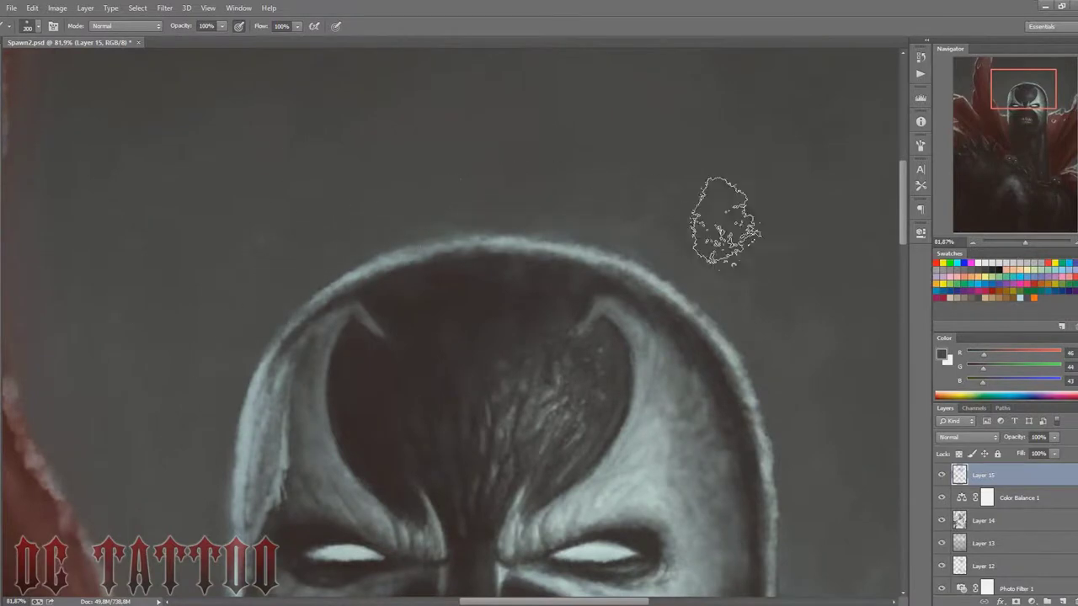
{"action": "key", "text": "i"}
{"action": "left_click", "coordinate": [364, 269]}
{"action": "left_click", "coordinate": [404, 263]}
{"action": "key", "text": "b"}
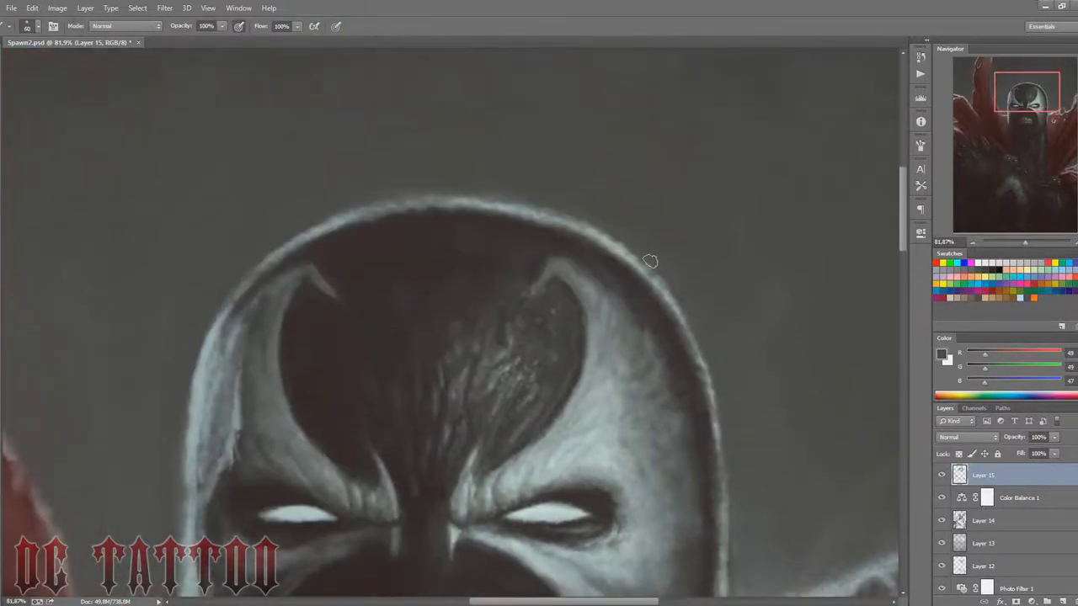
Step: Paint light grey-blue highlight strokes along the hood's left rim
{"action": "key", "text": "i"}
{"action": "left_click", "coordinate": [510, 200]}
{"action": "key", "text": "b"}
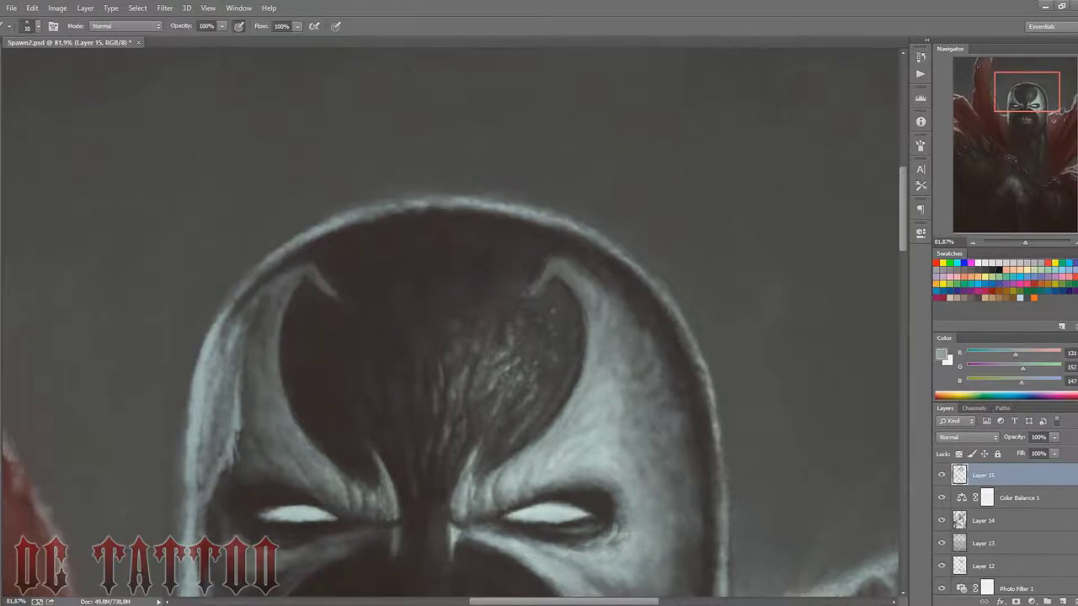
{"action": "key", "text": "bracketleft"}
{"action": "mouse_move", "coordinate": [242, 278]}
{"action": "left_mouse_down"}
{"action": "mouse_move", "coordinate": [224, 340]}
{"action": "mouse_move", "coordinate": [256, 295]}
{"action": "mouse_move", "coordinate": [239, 407]}
{"action": "mouse_move", "coordinate": [254, 301]}
{"action": "mouse_move", "coordinate": [221, 403]}
{"action": "left_mouse_up"}
{"action": "key", "text": "bracketright"}
{"action": "key", "text": "bracketright"}
{"action": "left_click", "coordinate": [253, 332], "text": "alt"}
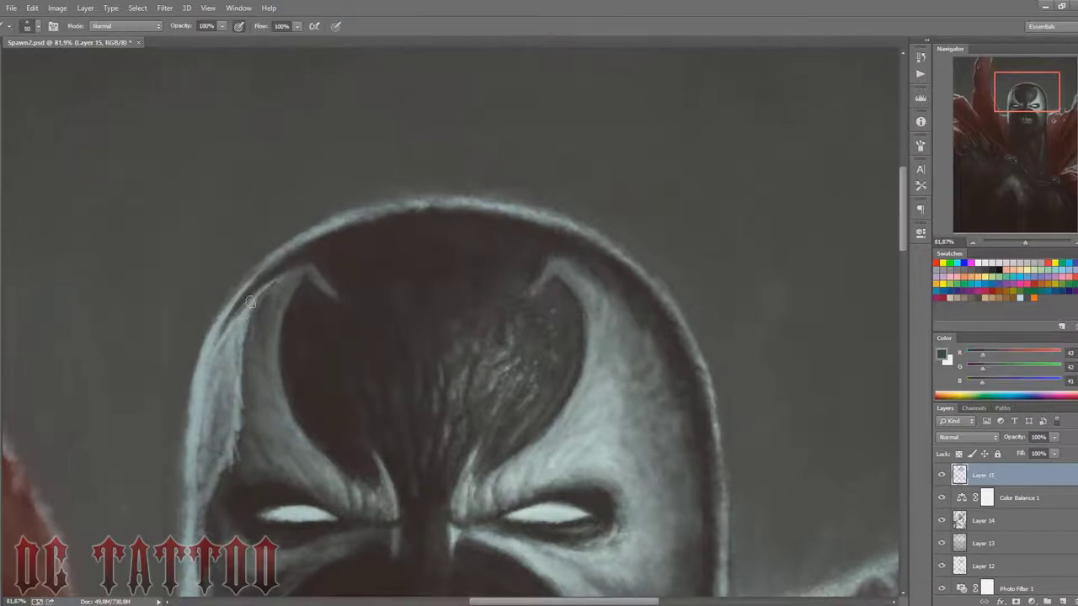
{"action": "left_click_drag", "start_coordinate": [252, 297], "coordinate": [241, 412]}
Step: Extend the light strokes down the left rim and sample the dark inner right hood
{"action": "key", "text": "bracketright"}
{"action": "left_click", "coordinate": [236, 334], "text": "alt"}
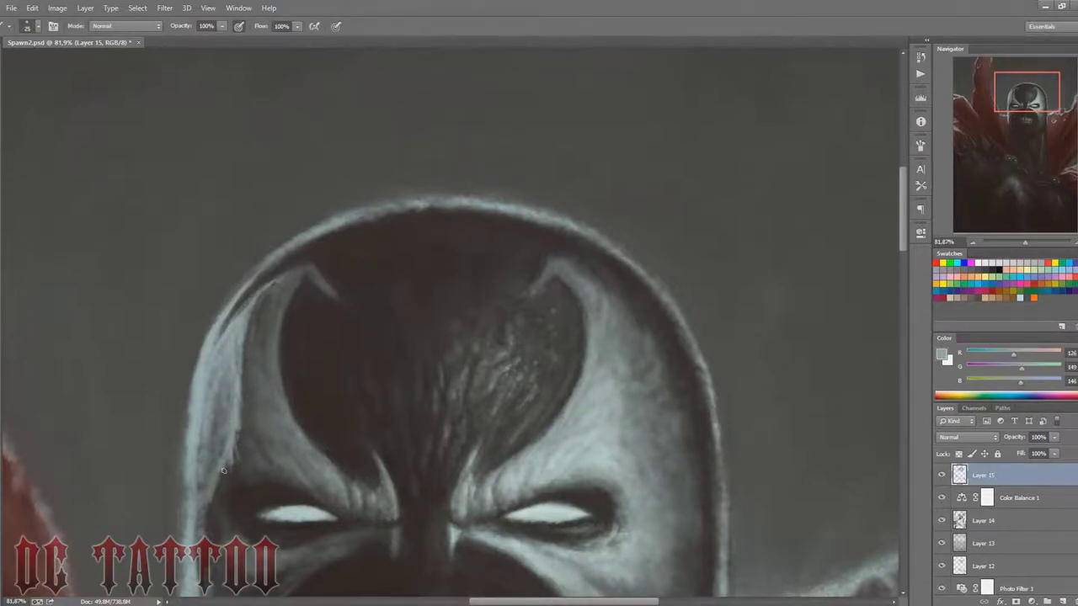
{"action": "mouse_move", "coordinate": [223, 470]}
{"action": "left_mouse_down"}
{"action": "mouse_move", "coordinate": [201, 526]}
{"action": "mouse_move", "coordinate": [234, 432]}
{"action": "left_mouse_up"}
{"action": "left_click_drag", "start_coordinate": [202, 514], "coordinate": [231, 371]}
{"action": "key", "text": "bracketright"}
{"action": "key", "text": "bracketright"}
{"action": "key", "text": "bracketright"}
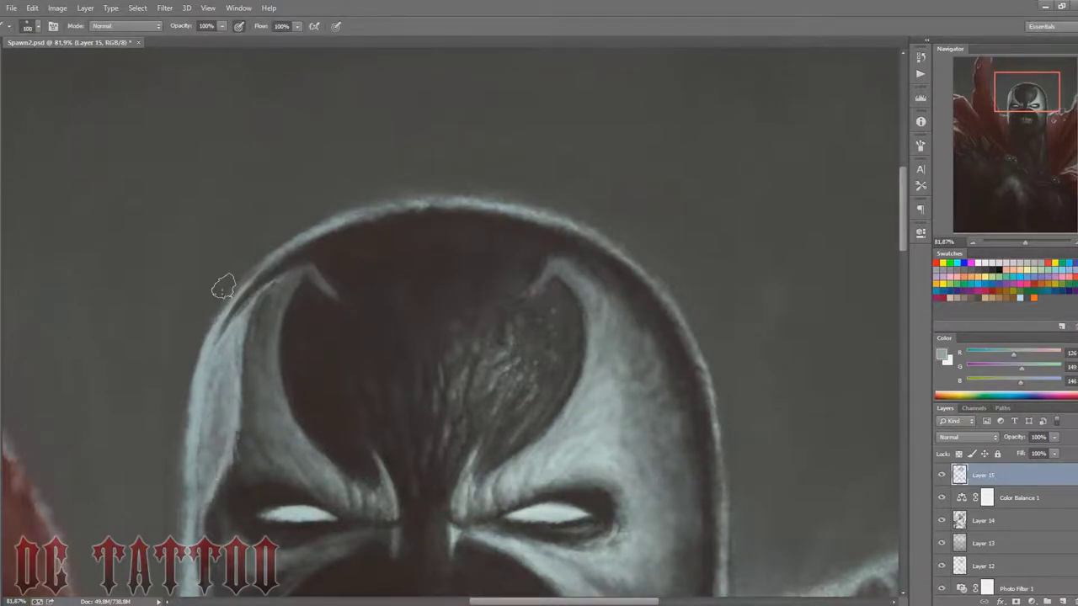
{"action": "key", "text": "bracketleft"}
{"action": "left_click", "coordinate": [629, 335], "text": "alt"}
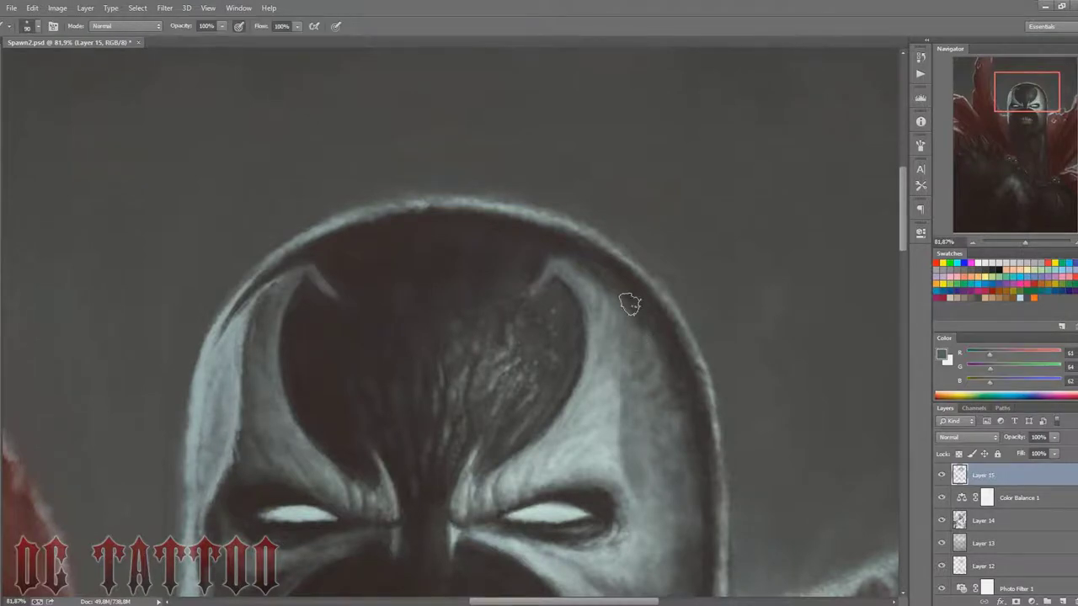
{"action": "left_click_drag", "start_coordinate": [630, 305], "coordinate": [689, 195]}
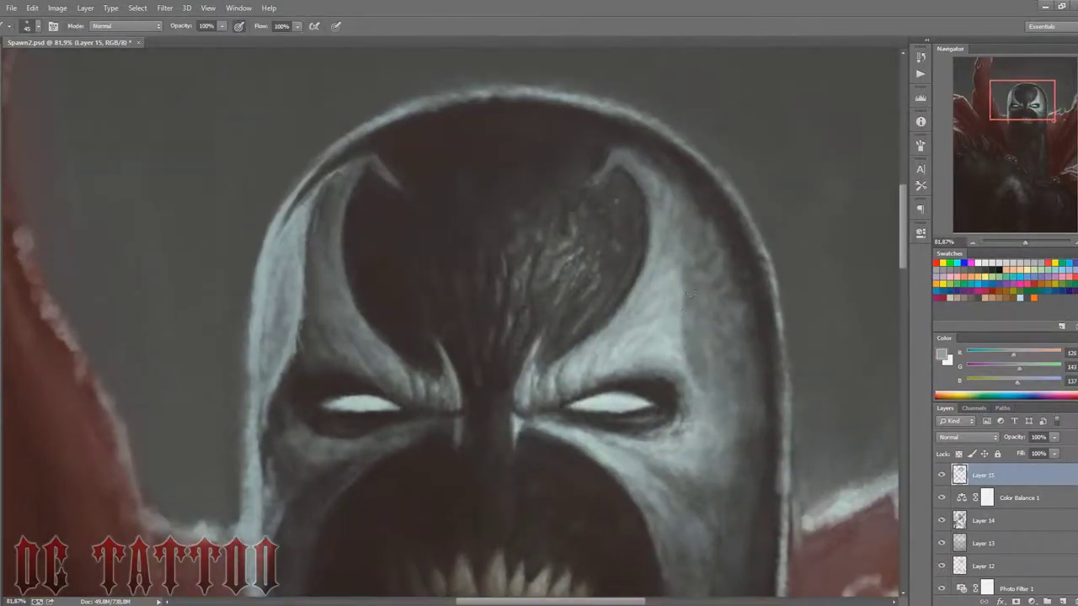
Step: Sample grey-blue and mid grey tones from the mask and hood, framing the teeth
{"action": "left_click_drag", "start_coordinate": [690, 368], "coordinate": [691, 384]}
{"action": "key", "text": "bracketleft"}
{"action": "key", "text": "bracketleft"}
{"action": "key", "text": "bracketleft"}
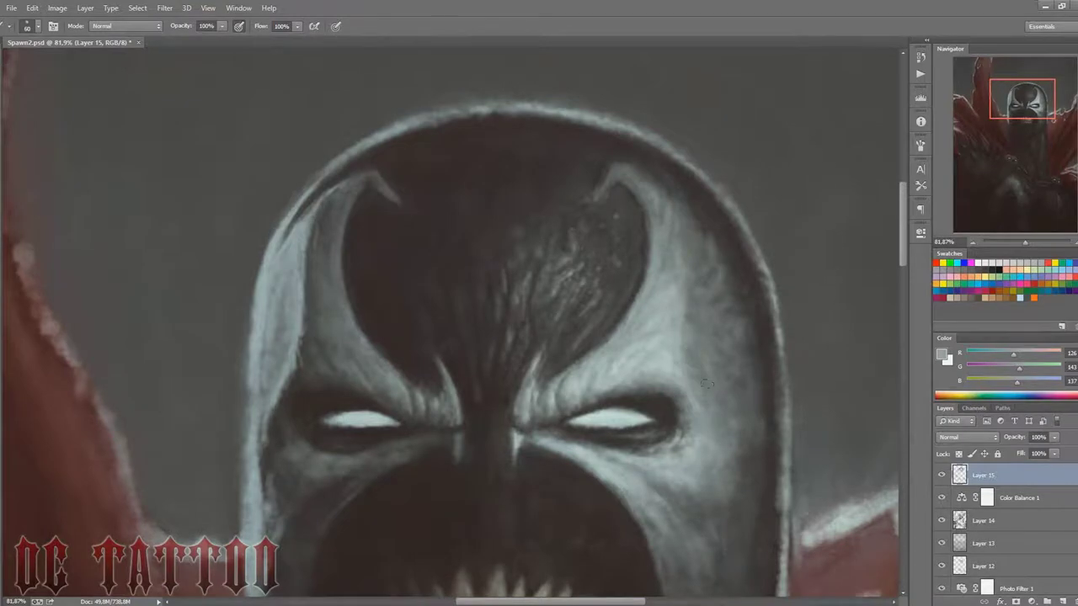
{"action": "left_click", "coordinate": [667, 355], "text": "alt"}
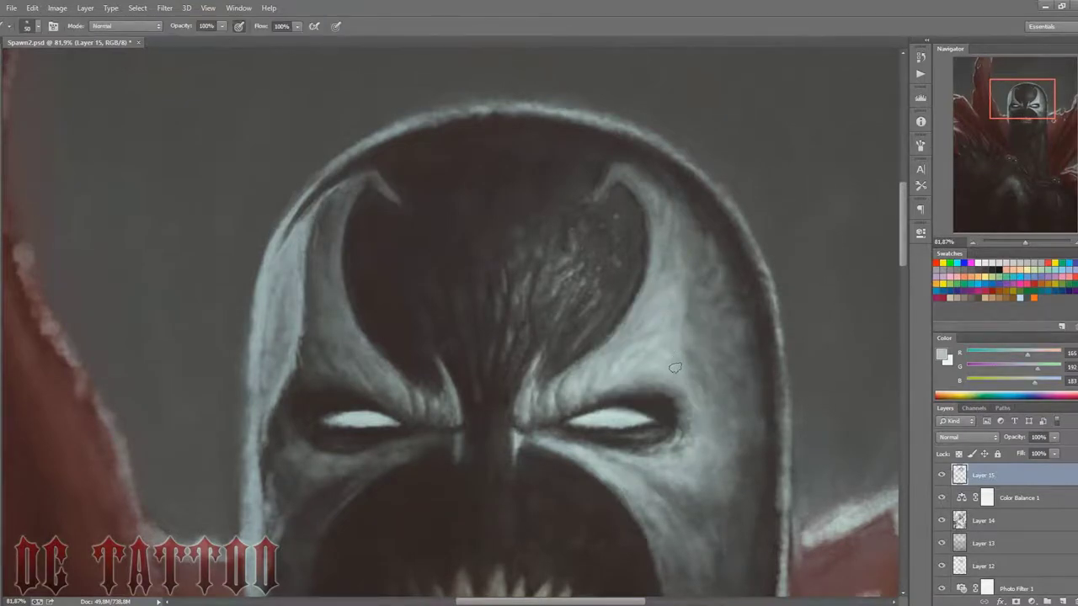
{"action": "key", "text": "bracketright"}
{"action": "key", "text": "bracketright"}
{"action": "key", "text": "bracketright"}
{"action": "left_click", "coordinate": [775, 193], "text": "alt"}
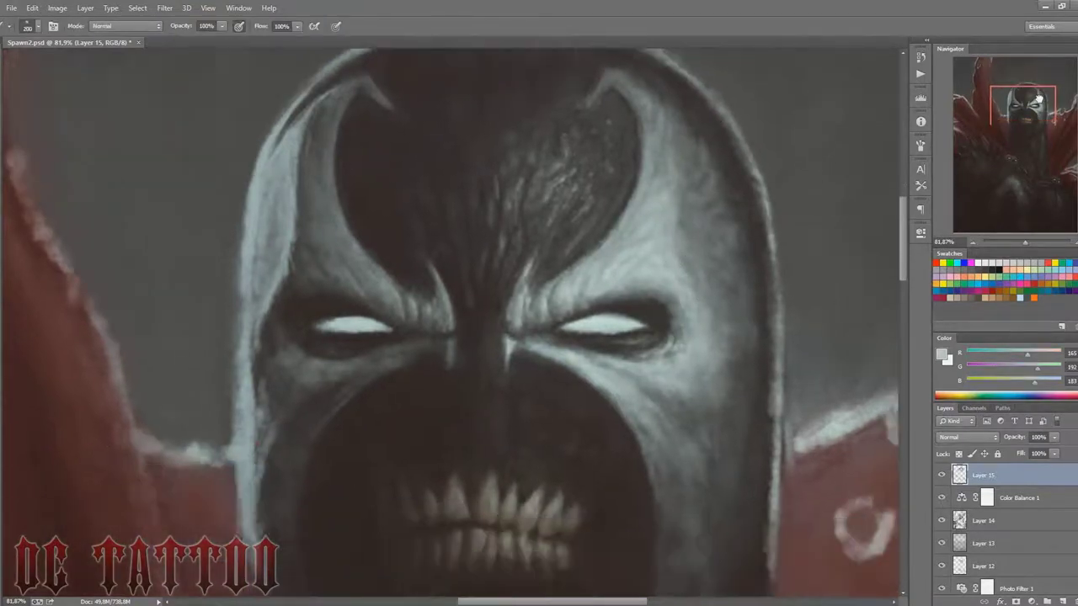
{"action": "key", "text": "bracketright"}
{"action": "key", "text": "bracketright"}
{"action": "key", "text": "bracketright"}
{"action": "key", "text": "bracketleft"}
{"action": "key", "text": "bracketleft"}
{"action": "key", "text": "bracketleft"}
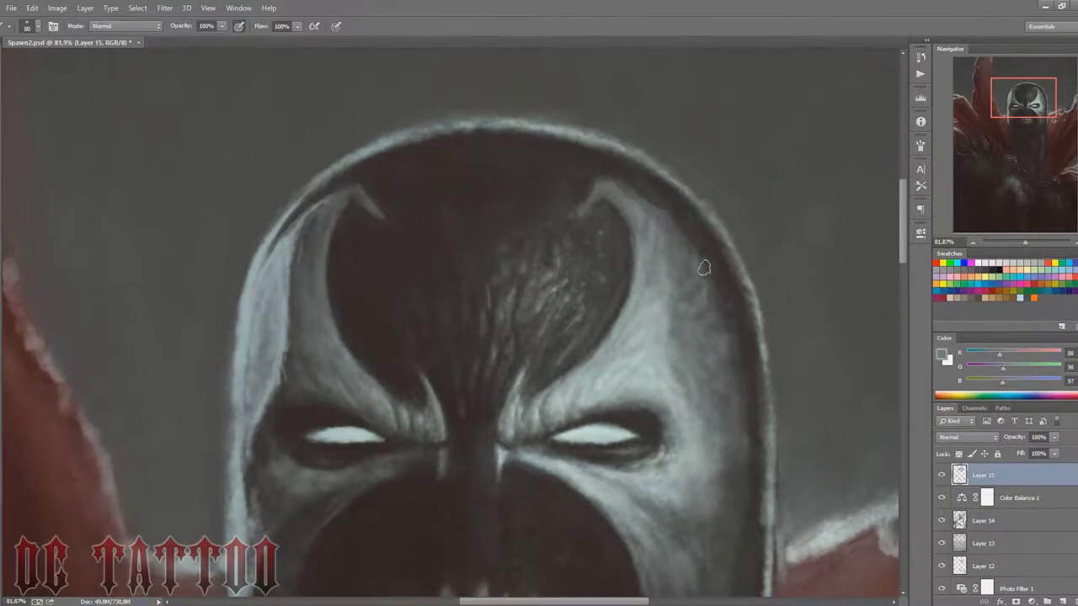
{"action": "left_click_drag", "start_coordinate": [1035, 96], "coordinate": [1034, 107]}
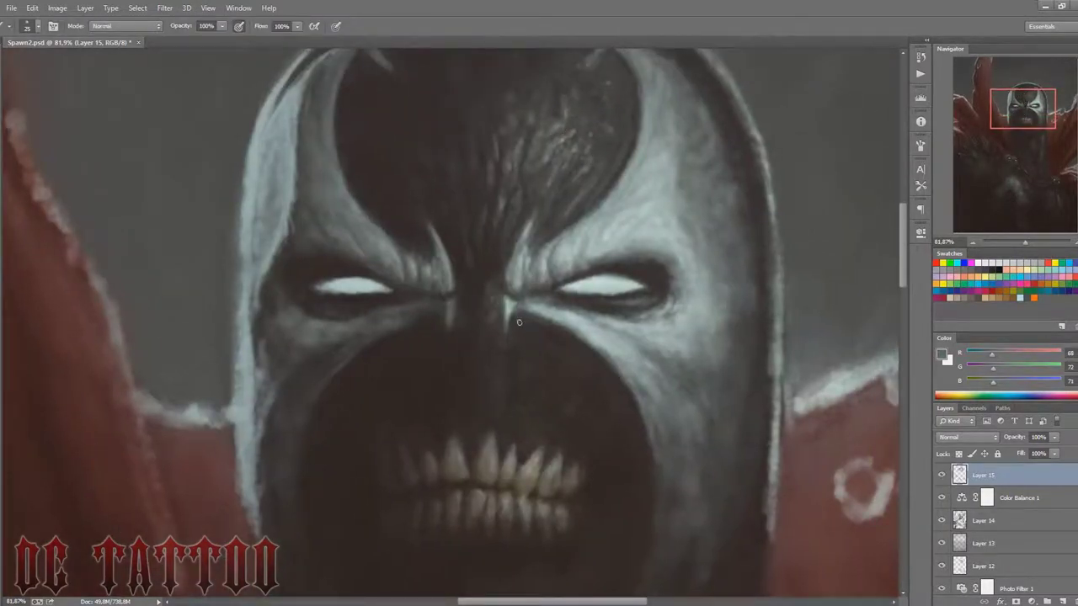
Step: Sample lighter and darker tones around the nose and forehead while resizing the brush
{"action": "key", "text": "bracketleft"}
{"action": "key", "text": "bracketleft"}
{"action": "key", "text": "bracketleft"}
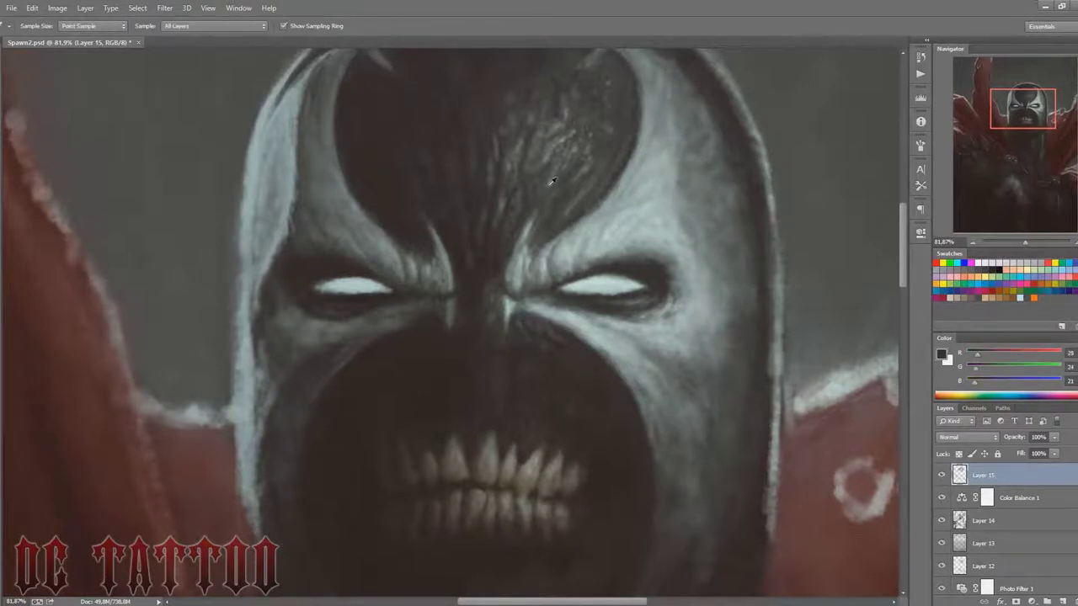
{"action": "left_click", "coordinate": [524, 332], "text": "alt"}
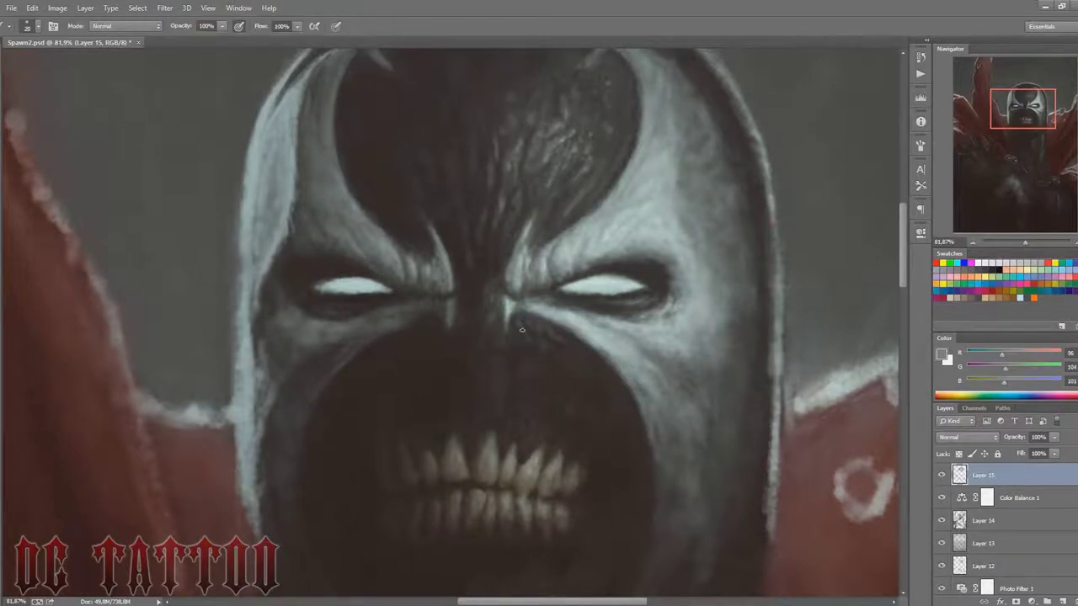
{"action": "left_click", "coordinate": [563, 354], "text": "alt"}
{"action": "key", "text": "bracketright"}
{"action": "key", "text": "bracketright"}
{"action": "key", "text": "bracketright"}
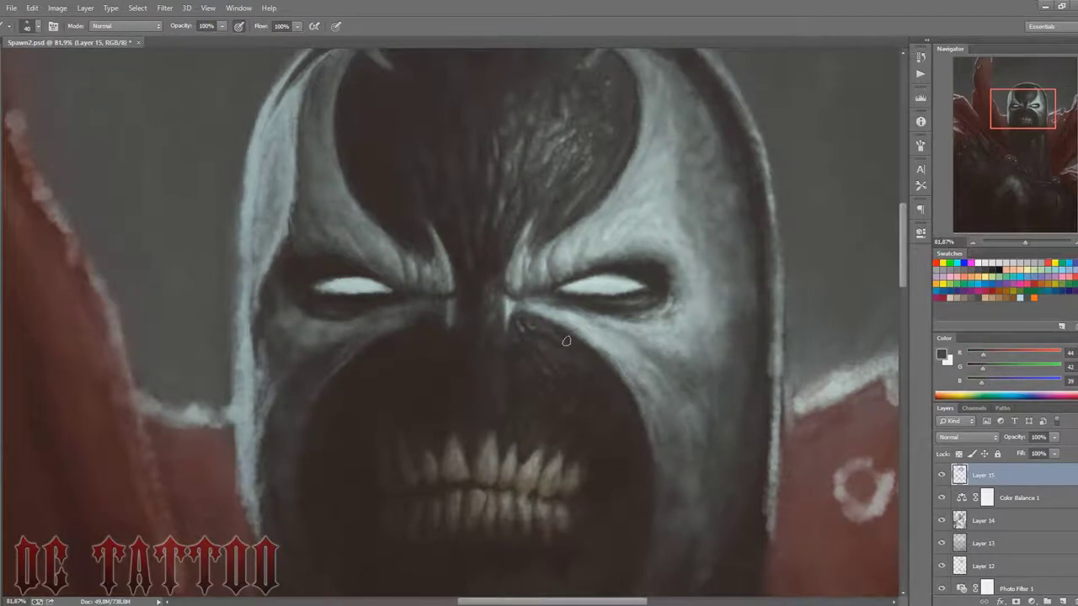
{"action": "key", "text": "bracketright"}
{"action": "left_click", "coordinate": [516, 321], "text": "alt"}
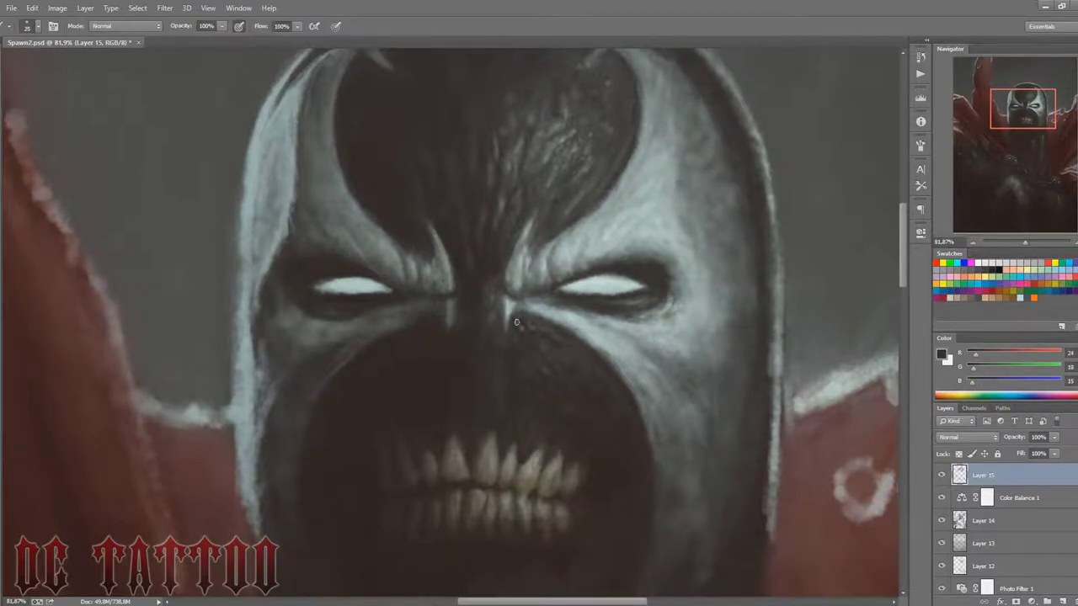
{"action": "left_click", "coordinate": [538, 222], "text": "alt"}
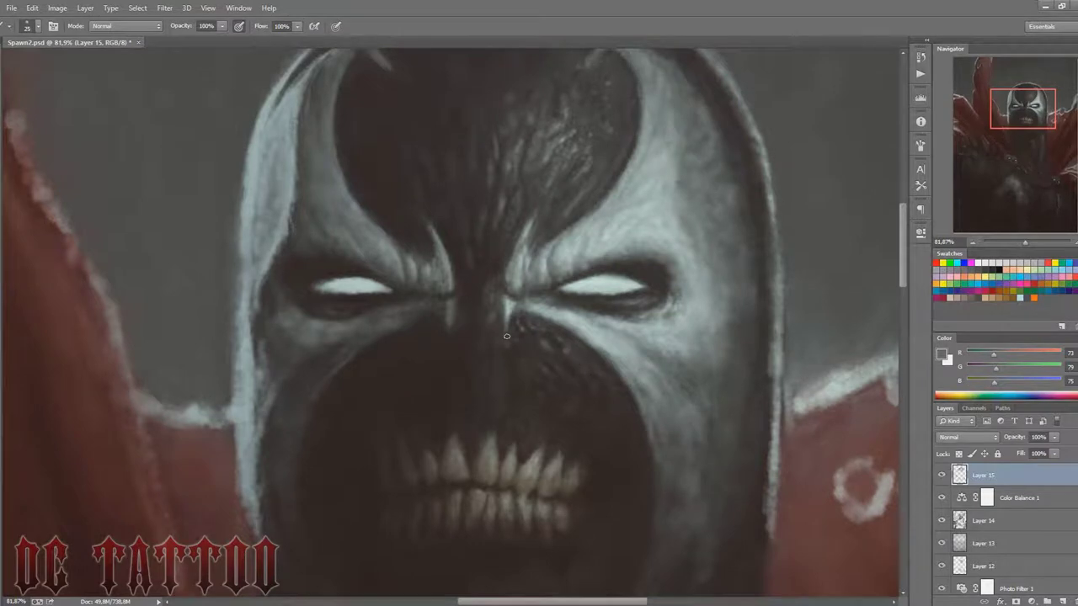
{"action": "left_click", "coordinate": [504, 294], "text": "alt"}
{"action": "key", "text": "bracketright"}
{"action": "key", "text": "bracketright"}
{"action": "key", "text": "bracketright"}
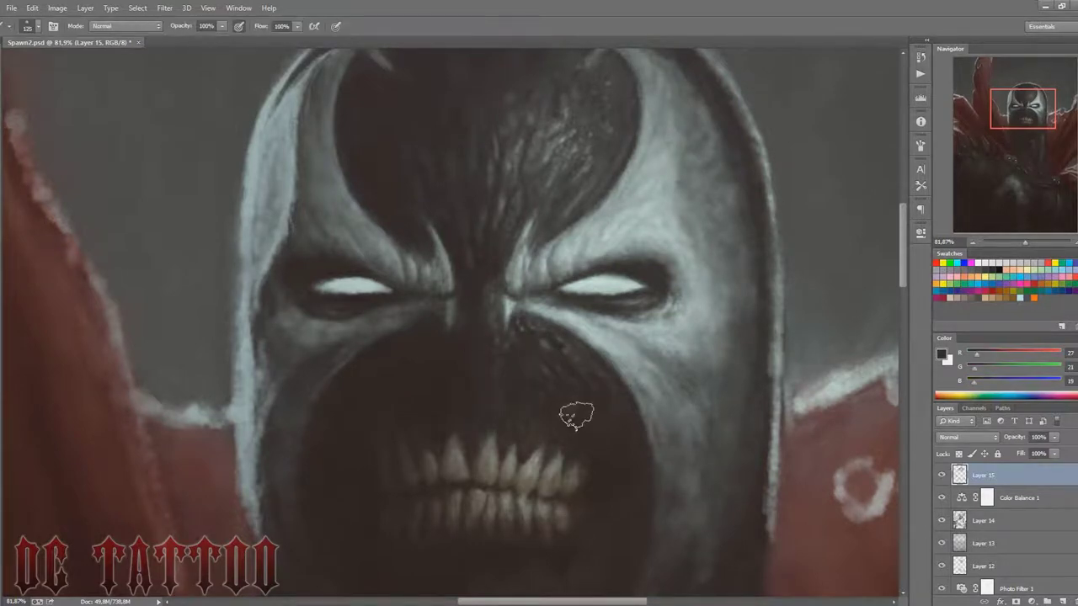
{"action": "key", "text": "bracketleft"}
{"action": "key", "text": "bracketleft"}
{"action": "key", "text": "bracketleft"}
Step: Bring the lower mask and mouth into view and sample its dark tones
{"action": "left_click_drag", "start_coordinate": [359, 339], "coordinate": [359, 189]}
{"action": "left_click", "coordinate": [360, 191], "text": "alt"}
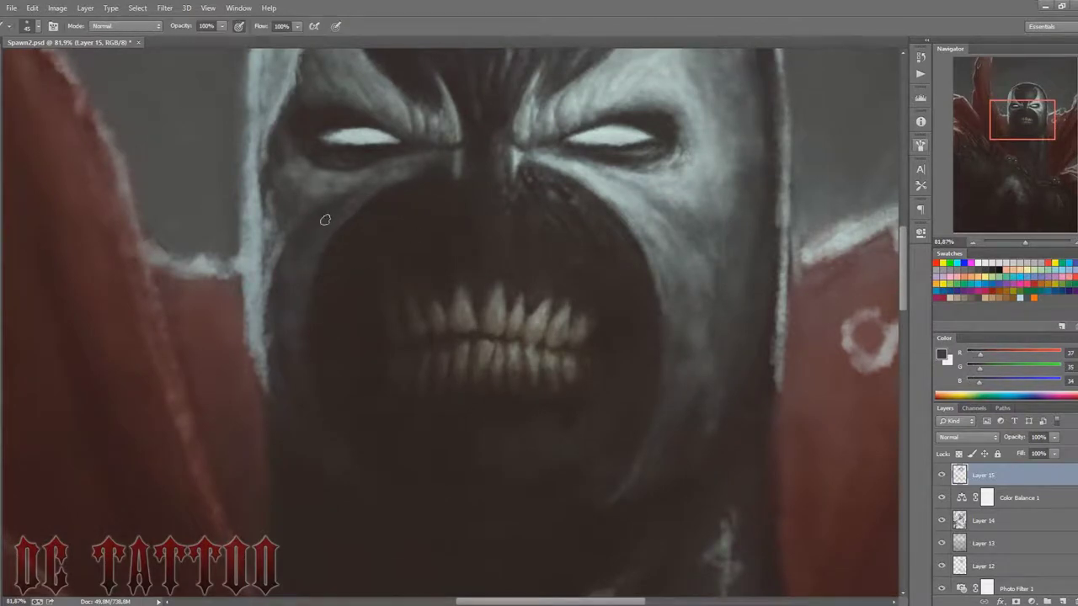
{"action": "left_click", "coordinate": [308, 179], "text": "alt"}
{"action": "key", "text": "bracketright"}
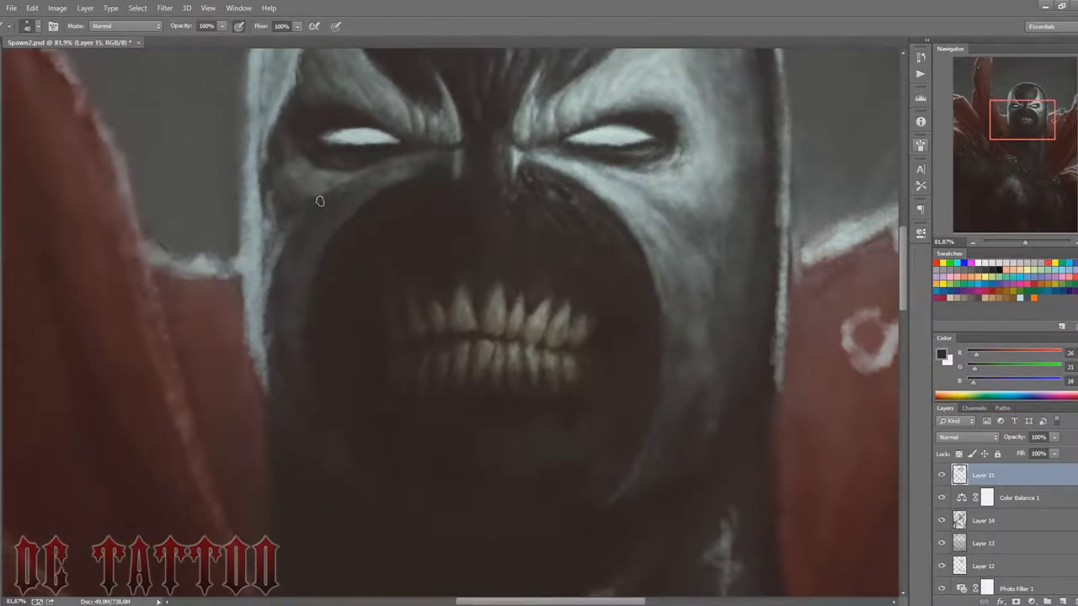
{"action": "left_click", "coordinate": [395, 187], "text": "alt"}
{"action": "key", "text": "bracketright"}
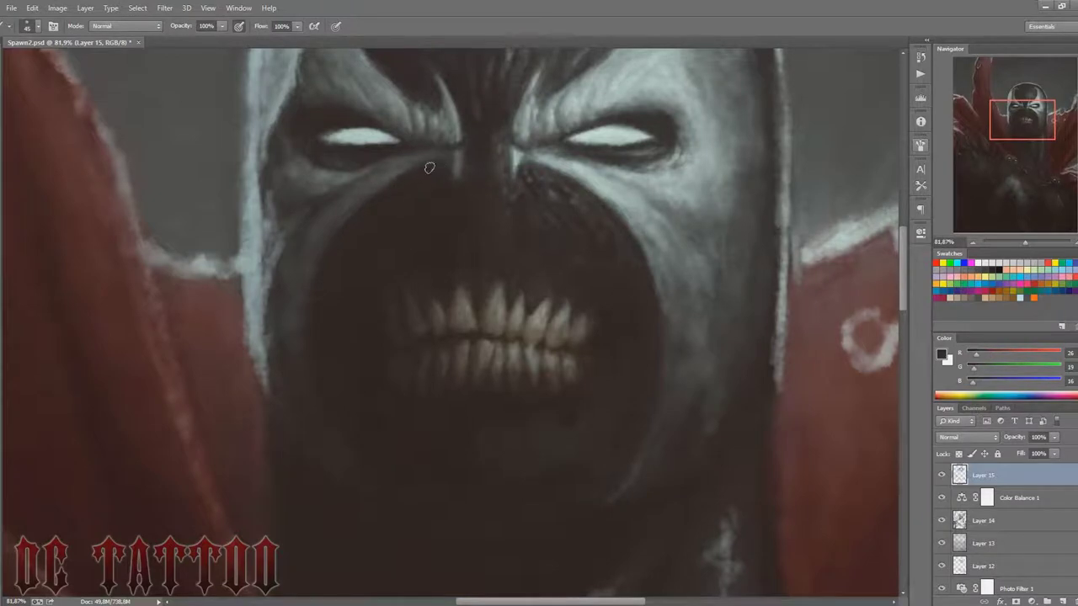
{"action": "key", "text": "bracketright"}
{"action": "left_click", "coordinate": [392, 231], "text": "alt"}
Step: Paint a short dark stroke on the nose bridge and pick light grey beside the nose
{"action": "key", "text": "bracketright"}
{"action": "key", "text": "bracketright"}
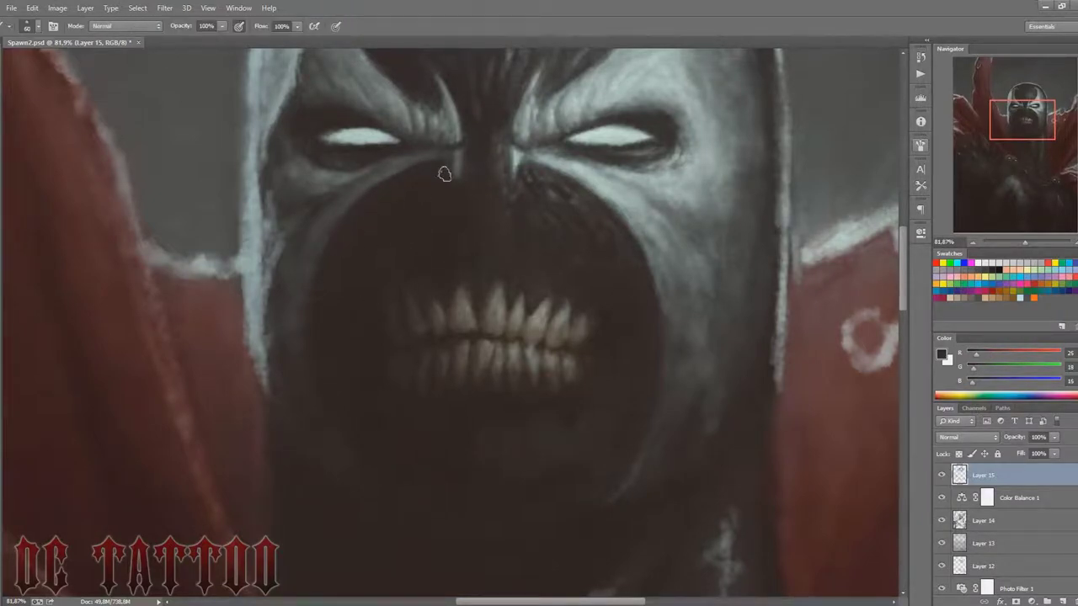
{"action": "key", "text": "bracketleft"}
{"action": "key", "text": "bracketleft"}
{"action": "left_click", "coordinate": [445, 154], "text": "alt"}
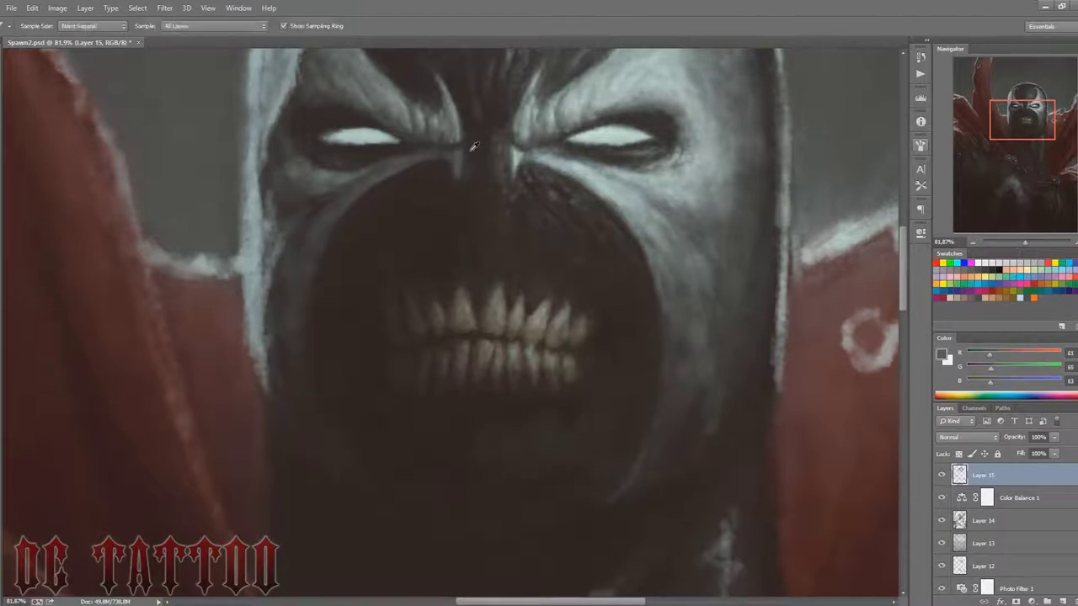
{"action": "key", "text": "bracketleft"}
{"action": "key", "text": "bracketleft"}
{"action": "mouse_move", "coordinate": [510, 135]}
{"action": "left_mouse_down"}
{"action": "mouse_move", "coordinate": [512, 176]}
{"action": "mouse_move", "coordinate": [459, 151]}
{"action": "left_mouse_up"}
{"action": "left_click", "coordinate": [462, 160], "text": "alt"}
{"action": "key", "text": "bracketleft"}
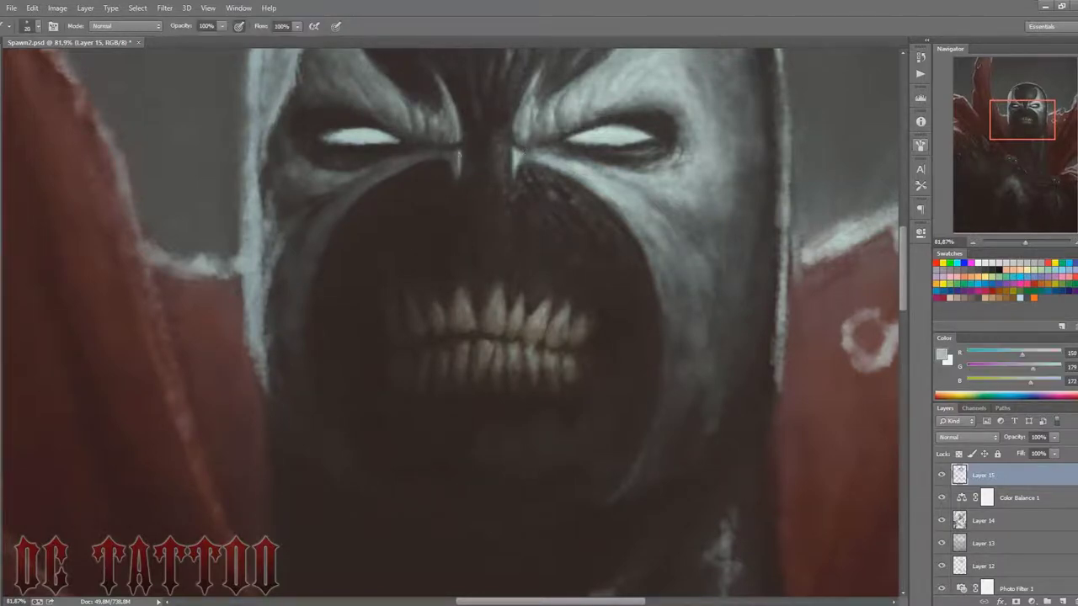
{"action": "left_click_drag", "start_coordinate": [1025, 242], "coordinate": [1022, 242]}
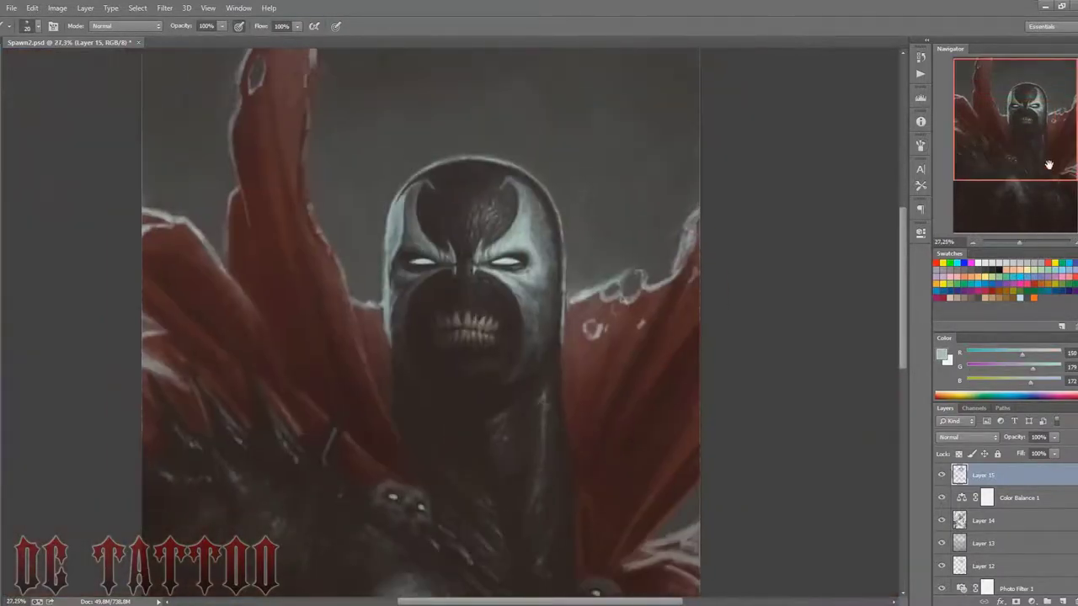
Step: Reframe on the head and cape, sample dark mouth tones, and create Layer 16 above Layer 15
{"action": "left_click_drag", "start_coordinate": [1049, 165], "coordinate": [1032, 176]}
{"action": "left_click", "coordinate": [566, 325], "text": "alt"}
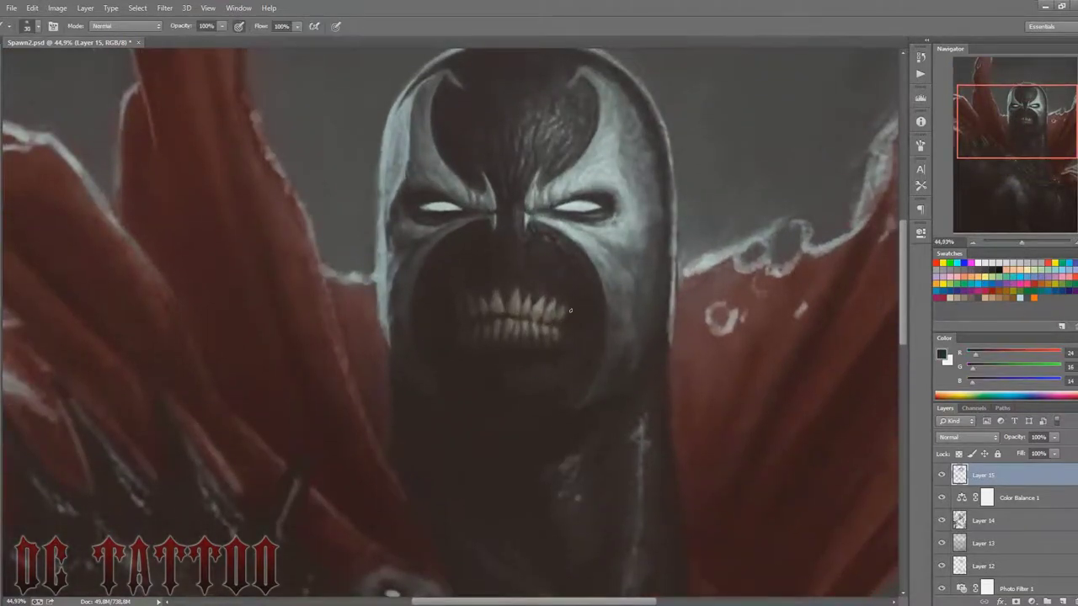
{"action": "left_click", "coordinate": [479, 332], "text": "alt"}
{"action": "left_click", "coordinate": [503, 304], "text": "alt"}
{"action": "key", "text": "bracketleft"}
{"action": "key", "text": "bracketleft"}
{"action": "key", "text": "bracketleft"}
{"action": "key", "text": "bracketright"}
{"action": "key", "text": "bracketright"}
{"action": "key", "text": "bracketright"}
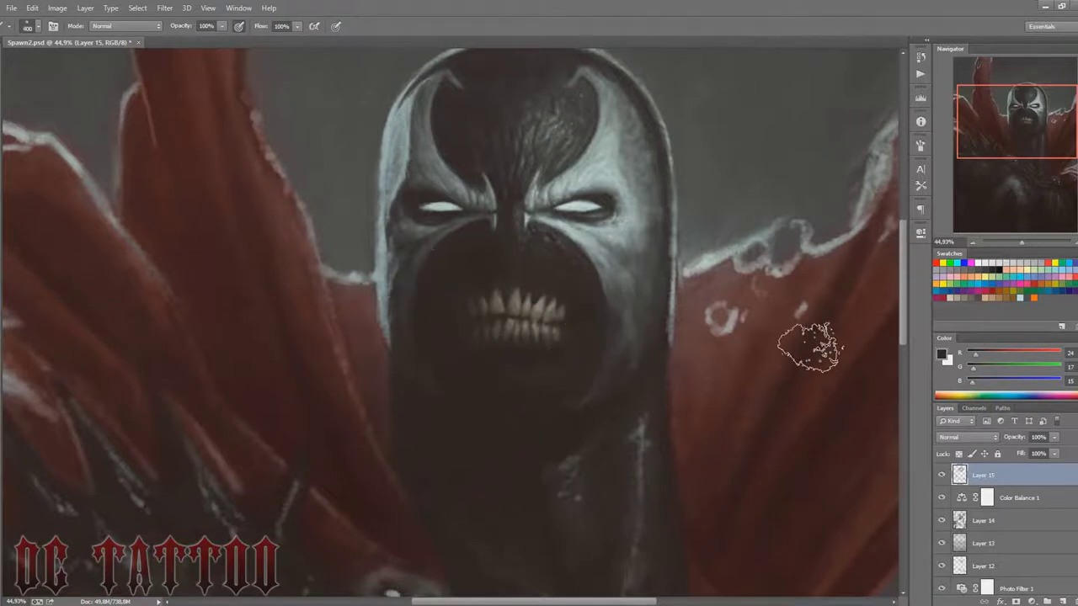
{"action": "key", "text": "bracketleft"}
{"action": "key", "text": "bracketleft"}
{"action": "key", "text": "bracketleft"}
Step: Paint a light-grey rim along the hood's right edge with a small brush
{"action": "key", "text": "ctrl+shift+alt+n"}
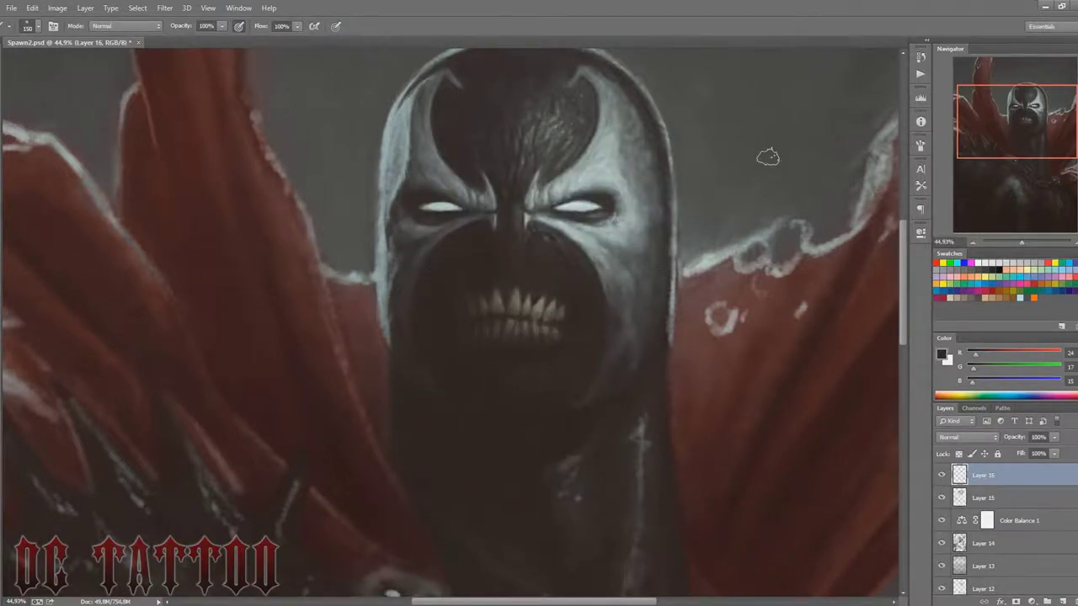
{"action": "key", "text": "bracketleft"}
{"action": "key", "text": "bracketleft"}
{"action": "key", "text": "bracketleft"}
{"action": "scroll", "coordinate": [589, 211], "scroll_direction": "down", "scroll_amount": 3}
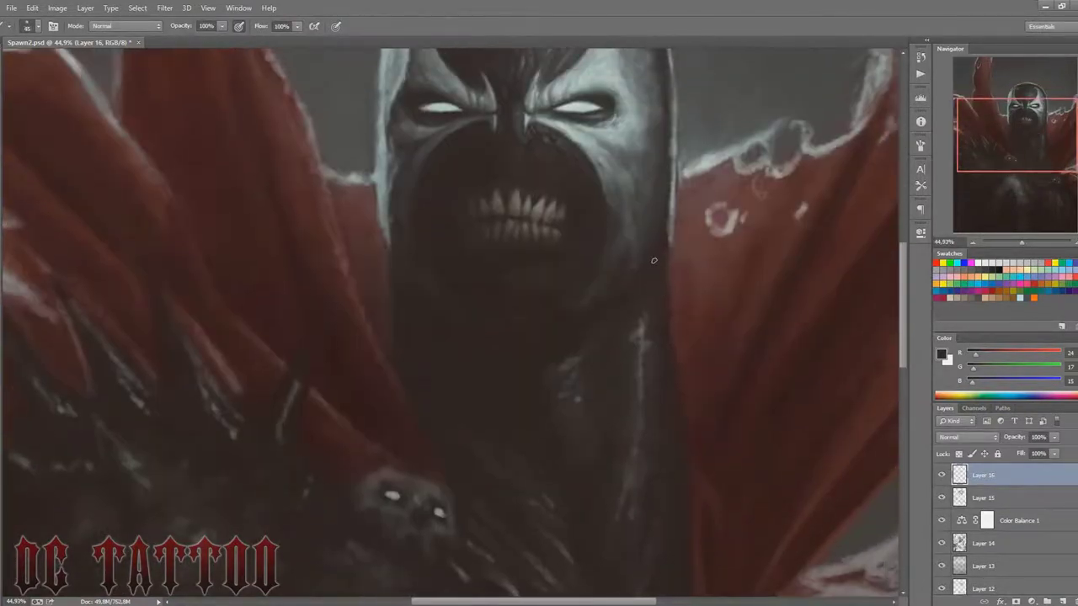
{"action": "key", "text": "bracketleft"}
{"action": "left_click", "coordinate": [653, 260], "text": "alt"}
{"action": "left_click_drag", "start_coordinate": [669, 218], "coordinate": [615, 290]}
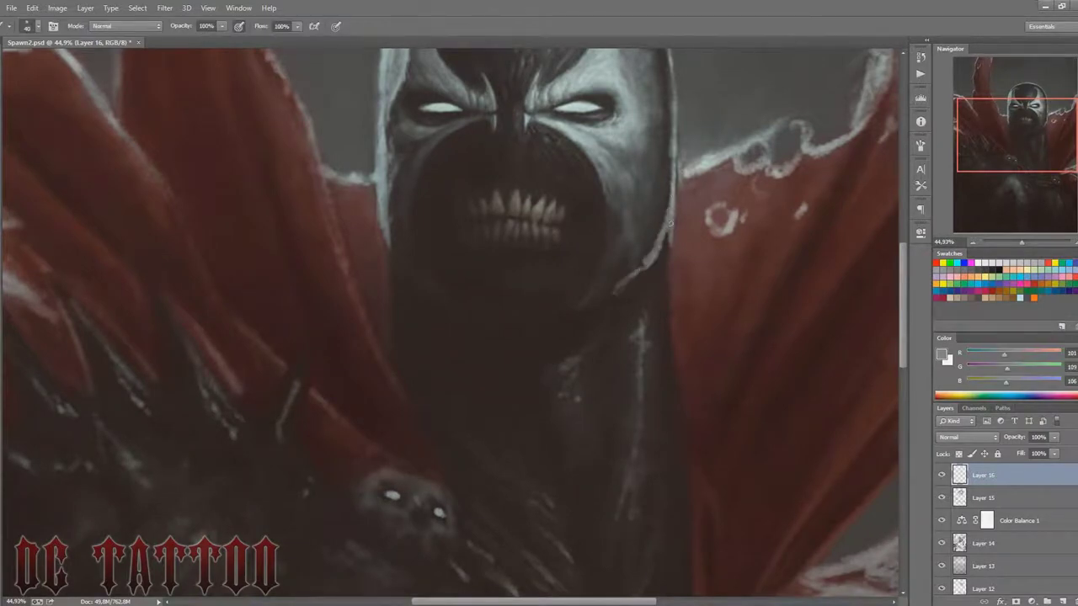
Step: Begin shading the chest below the mask with sampled near-black and dark brown tones
{"action": "left_click", "coordinate": [632, 280], "text": "alt"}
{"action": "key", "text": "bracketright"}
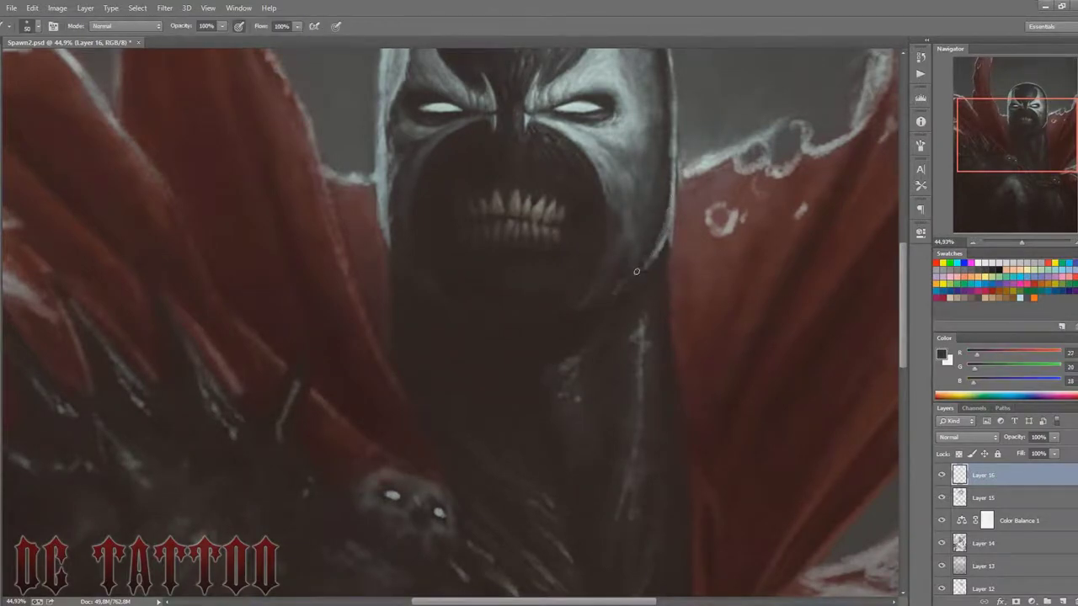
{"action": "left_click", "coordinate": [650, 303], "text": "alt"}
{"action": "key", "text": "bracketright"}
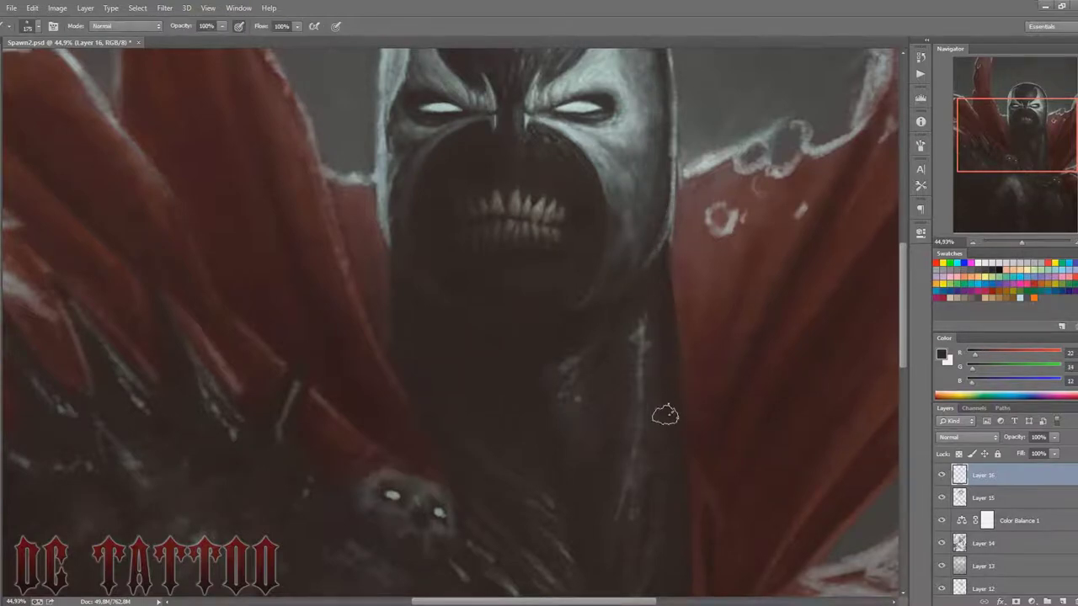
{"action": "left_click", "coordinate": [654, 332], "text": "alt"}
{"action": "key", "text": "bracketleft"}
{"action": "key", "text": "bracketleft"}
{"action": "left_click", "coordinate": [648, 333], "text": "alt"}
{"action": "key", "text": "bracketright"}
{"action": "key", "text": "bracketright"}
{"action": "key", "text": "bracketright"}
{"action": "key", "text": "bracketleft"}
{"action": "key", "text": "bracketleft"}
{"action": "key", "text": "bracketleft"}
{"action": "scroll", "coordinate": [660, 299], "scroll_direction": "down", "scroll_amount": 2}
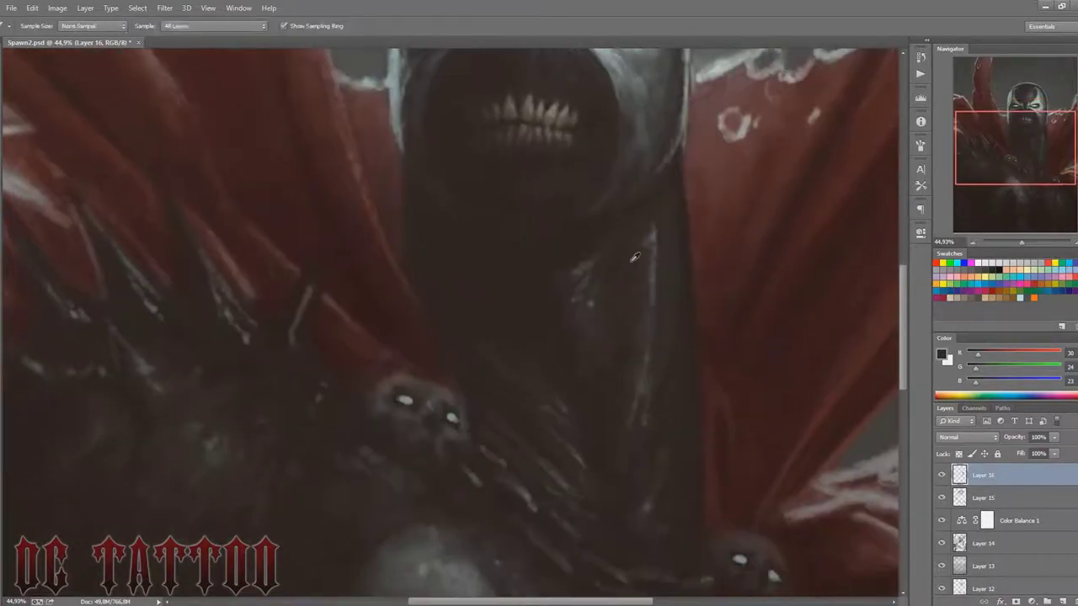
Step: Deepen the chest shading with the darkest near-black torso tones
{"action": "left_click", "coordinate": [646, 245], "text": "alt"}
{"action": "key", "text": "bracketleft"}
{"action": "key", "text": "bracketleft"}
{"action": "key", "text": "bracketleft"}
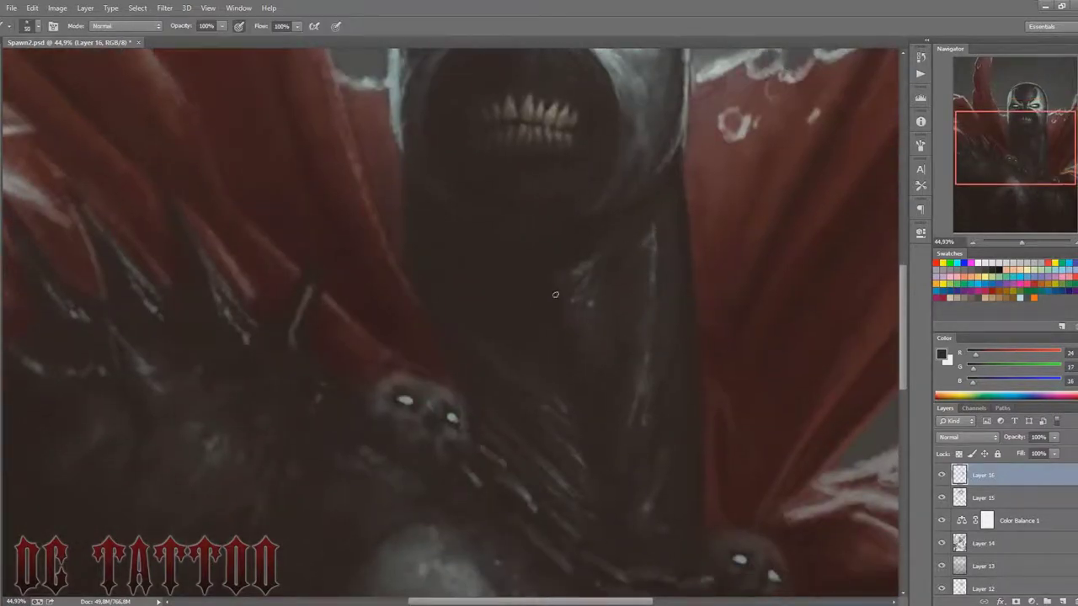
{"action": "key", "text": "bracketleft"}
{"action": "key", "text": "bracketleft"}
{"action": "key", "text": "bracketleft"}
{"action": "left_click", "coordinate": [612, 282], "text": "alt"}
{"action": "key", "text": "bracketleft"}
{"action": "key", "text": "bracketleft"}
{"action": "key", "text": "bracketleft"}
{"action": "key", "text": "bracketright"}
{"action": "key", "text": "bracketright"}
{"action": "key", "text": "bracketright"}
{"action": "key", "text": "bracketleft"}
{"action": "key", "text": "bracketleft"}
{"action": "key", "text": "bracketleft"}
{"action": "left_click", "coordinate": [695, 448], "text": "alt"}
{"action": "left_click", "coordinate": [697, 538], "text": "alt"}
{"action": "key", "text": "bracketright"}
{"action": "key", "text": "bracketright"}
Step: Layer dark-grey, brown and near-black texture strokes across the chest
{"action": "scroll", "coordinate": [582, 312], "scroll_direction": "up", "scroll_amount": 2}
{"action": "key", "text": "bracketright"}
{"action": "key", "text": "bracketright"}
{"action": "key", "text": "bracketright"}
{"action": "left_click", "coordinate": [597, 288], "text": "alt"}
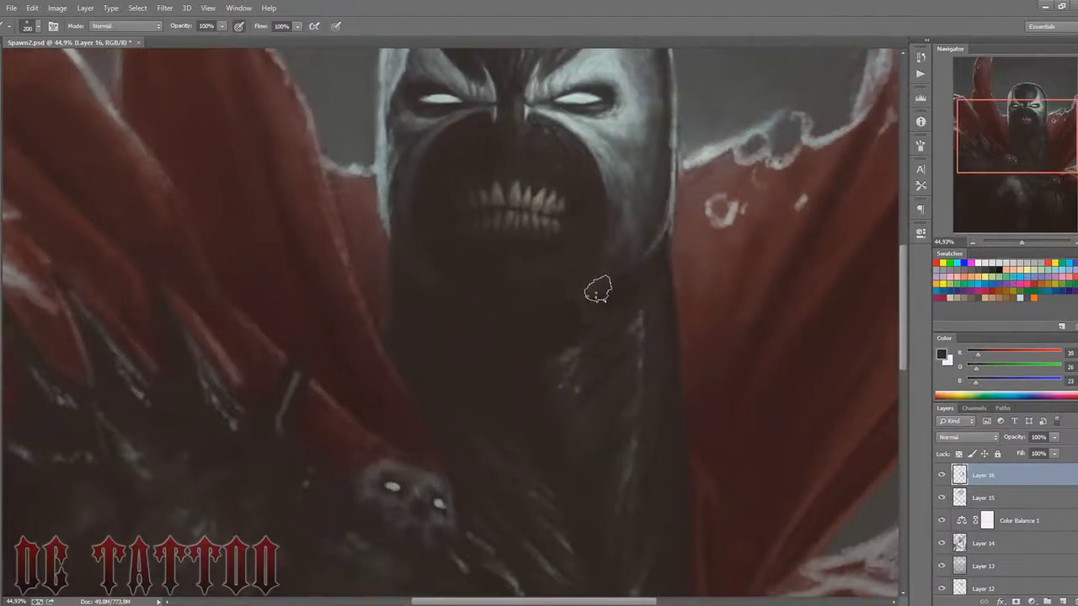
{"action": "key", "text": "bracketleft"}
{"action": "key", "text": "bracketleft"}
{"action": "key", "text": "bracketleft"}
{"action": "left_click_drag", "start_coordinate": [1029, 154], "coordinate": [1027, 157]}
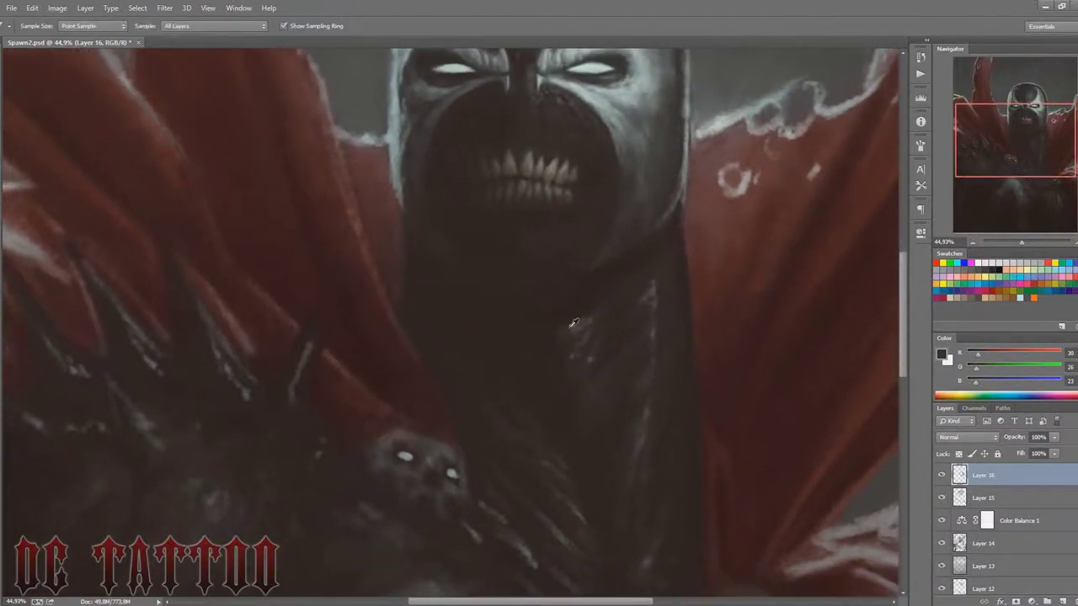
{"action": "left_click", "coordinate": [575, 313], "text": "alt"}
{"action": "key", "text": "bracketright"}
{"action": "key", "text": "bracketright"}
{"action": "key", "text": "bracketright"}
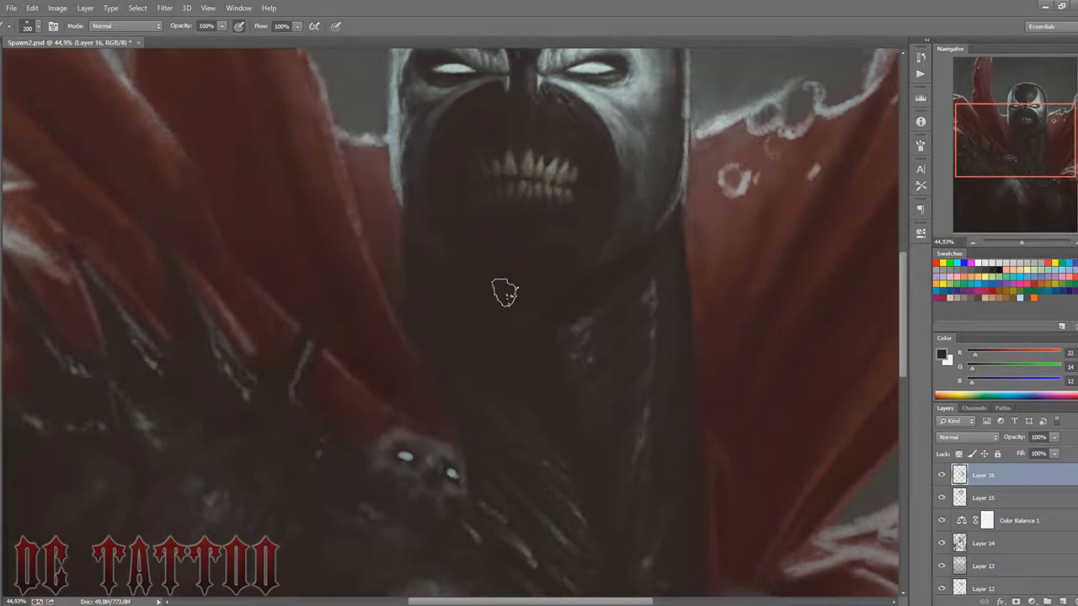
{"action": "key", "text": "bracketleft"}
{"action": "key", "text": "bracketleft"}
{"action": "key", "text": "bracketleft"}
{"action": "left_click", "coordinate": [584, 302], "text": "alt"}
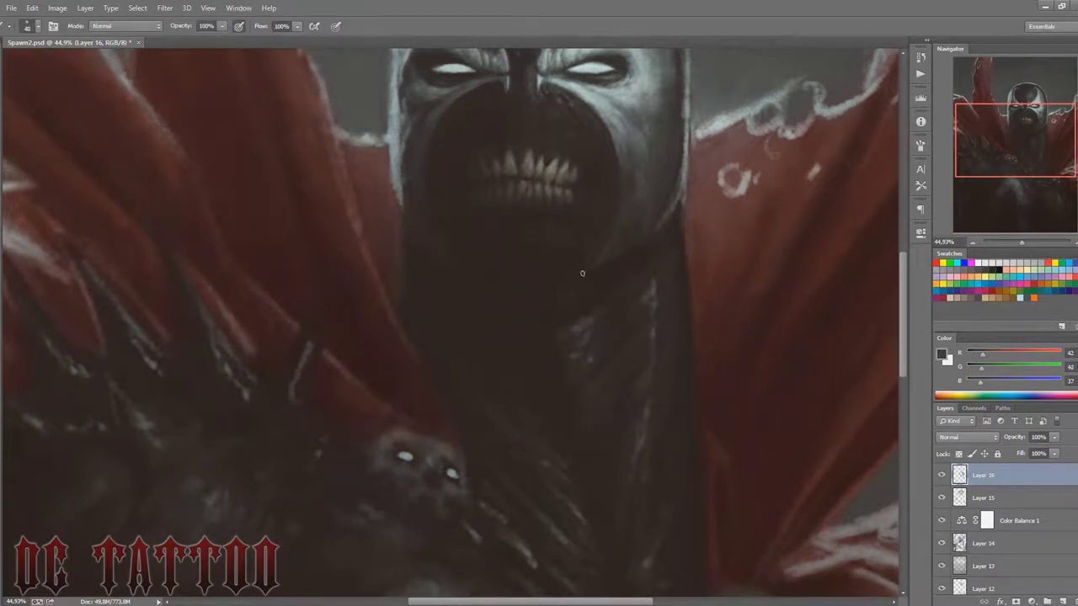
{"action": "left_click", "coordinate": [596, 272], "text": "alt"}
Step: Add fine light-grey and dark reddish-brown texture strokes on the chest
{"action": "key", "text": "bracketleft"}
{"action": "key", "text": "bracketleft"}
{"action": "key", "text": "bracketleft"}
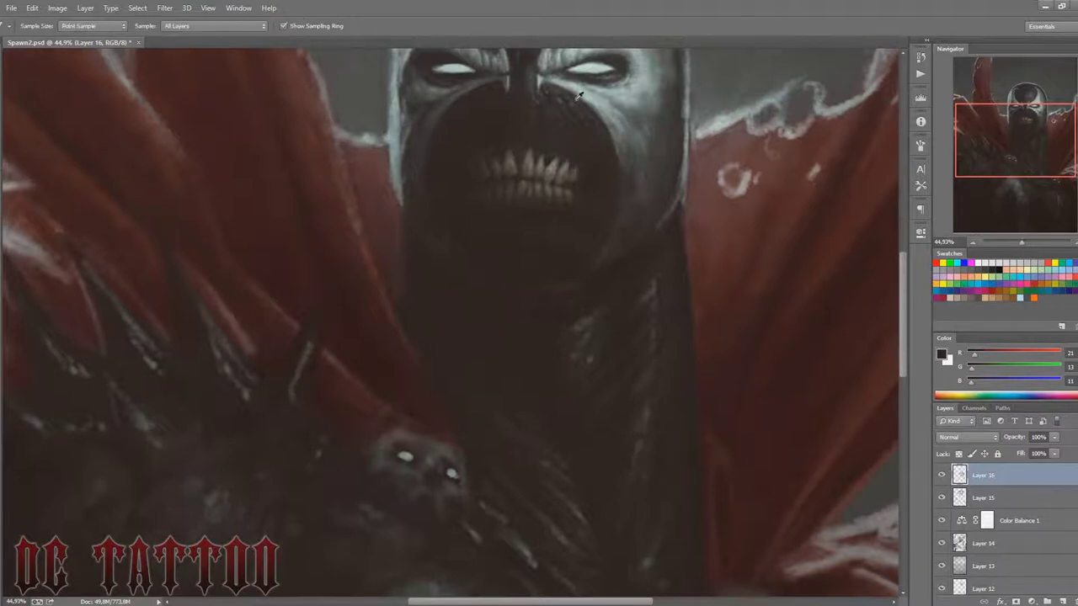
{"action": "left_click", "coordinate": [603, 302], "text": "alt"}
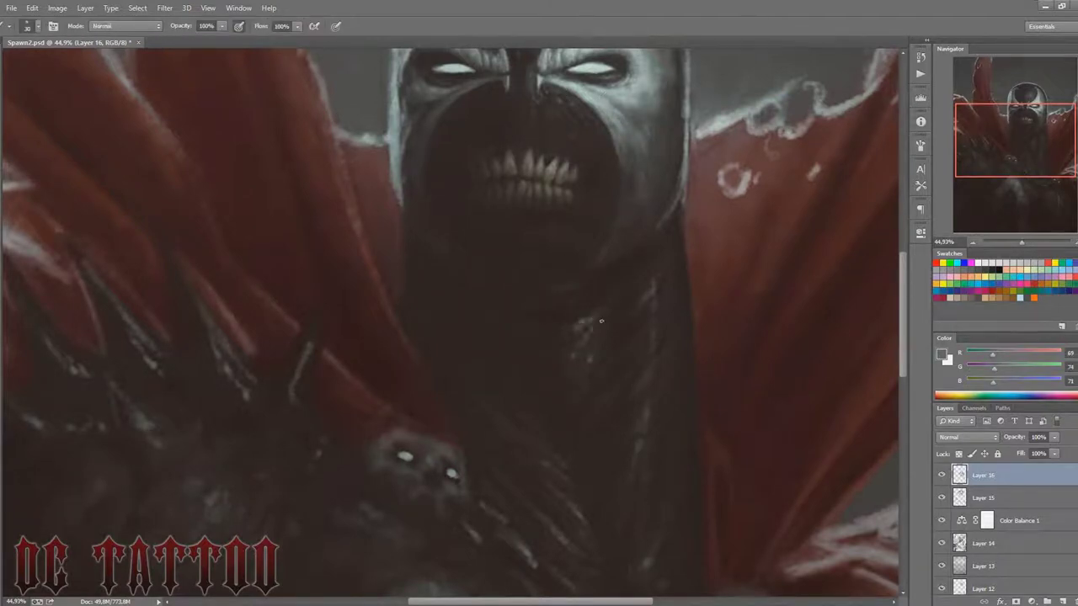
{"action": "left_click", "coordinate": [637, 279], "text": "alt"}
{"action": "key", "text": "bracketright"}
{"action": "key", "text": "bracketright"}
{"action": "key", "text": "bracketright"}
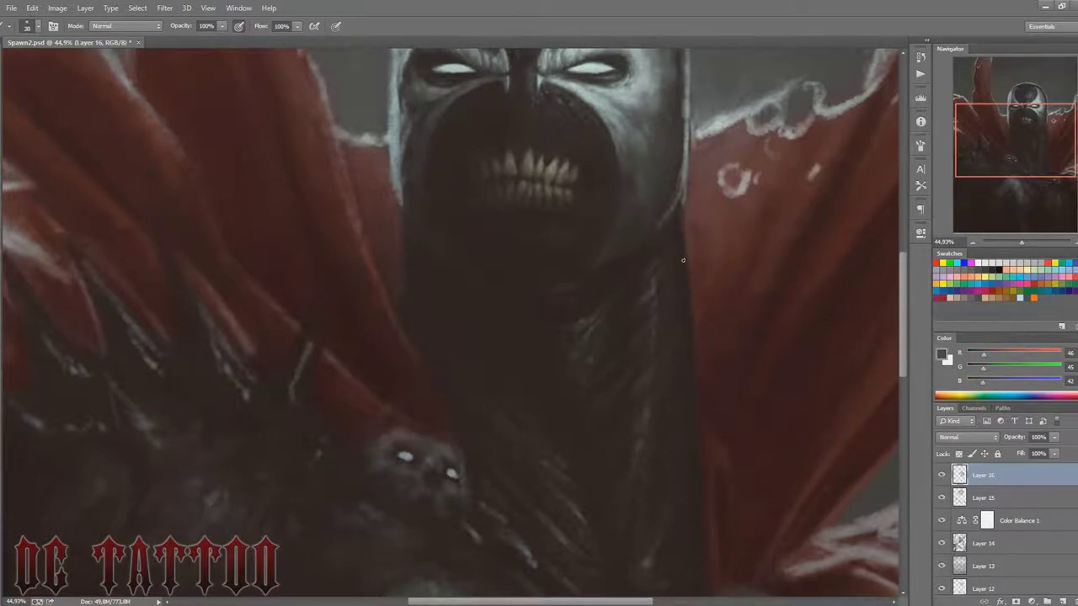
{"action": "key", "text": "bracketright"}
{"action": "key", "text": "bracketright"}
{"action": "key", "text": "bracketright"}
{"action": "left_click", "coordinate": [645, 304], "text": "alt"}
{"action": "key", "text": "bracketright"}
{"action": "key", "text": "bracketright"}
{"action": "key", "text": "bracketright"}
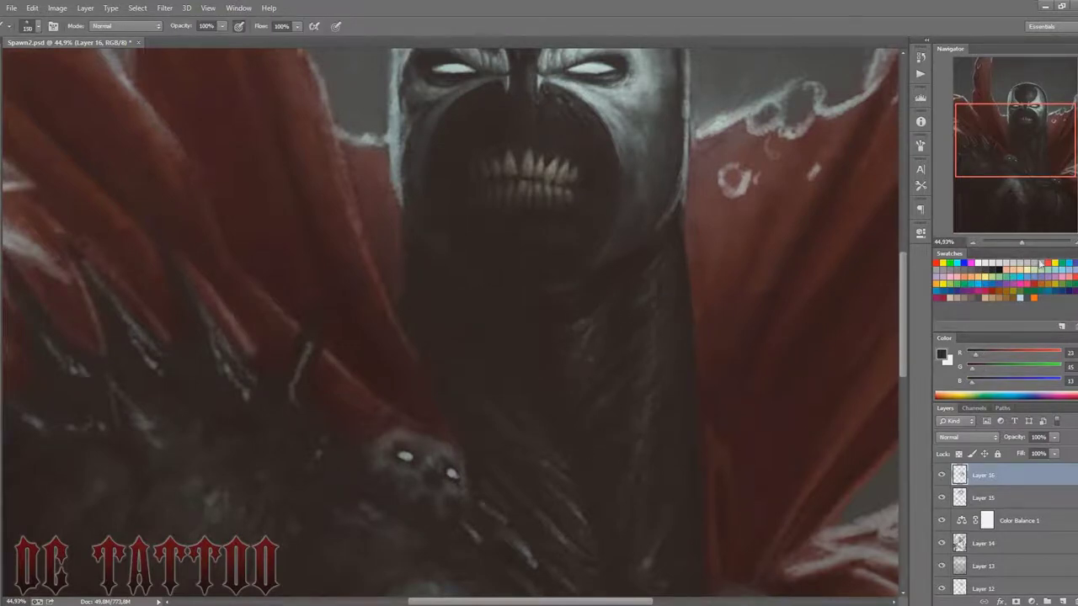
Step: Zoom in on the chest and lay mid-grey strokes below the teeth
{"action": "key", "text": "i"}
{"action": "left_click_drag", "start_coordinate": [1005, 143], "coordinate": [1006, 168]}
{"action": "key", "text": "b"}
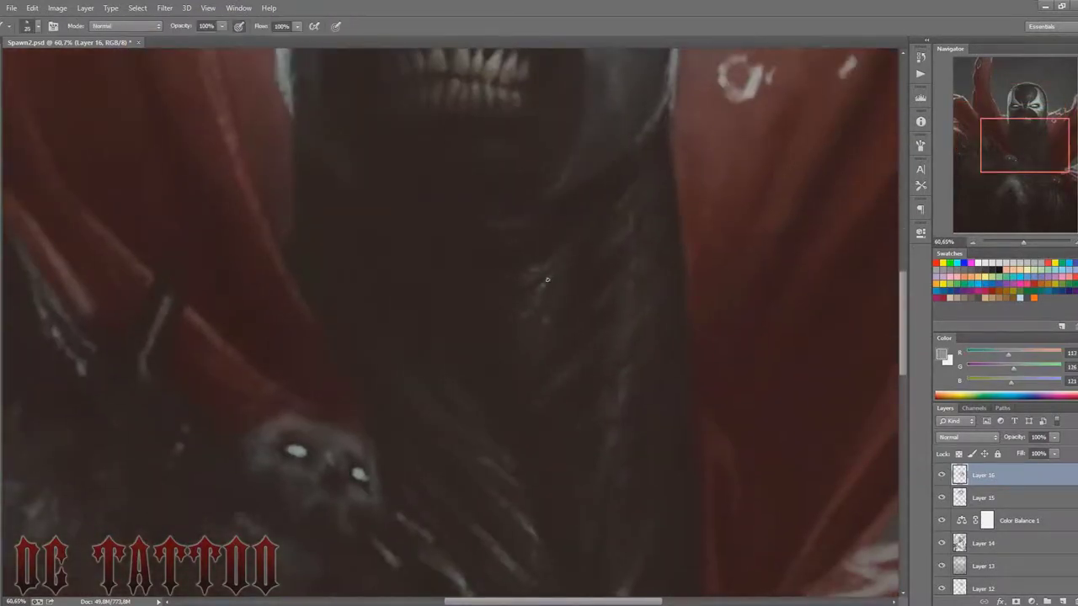
{"action": "left_click", "coordinate": [545, 280], "text": "alt"}
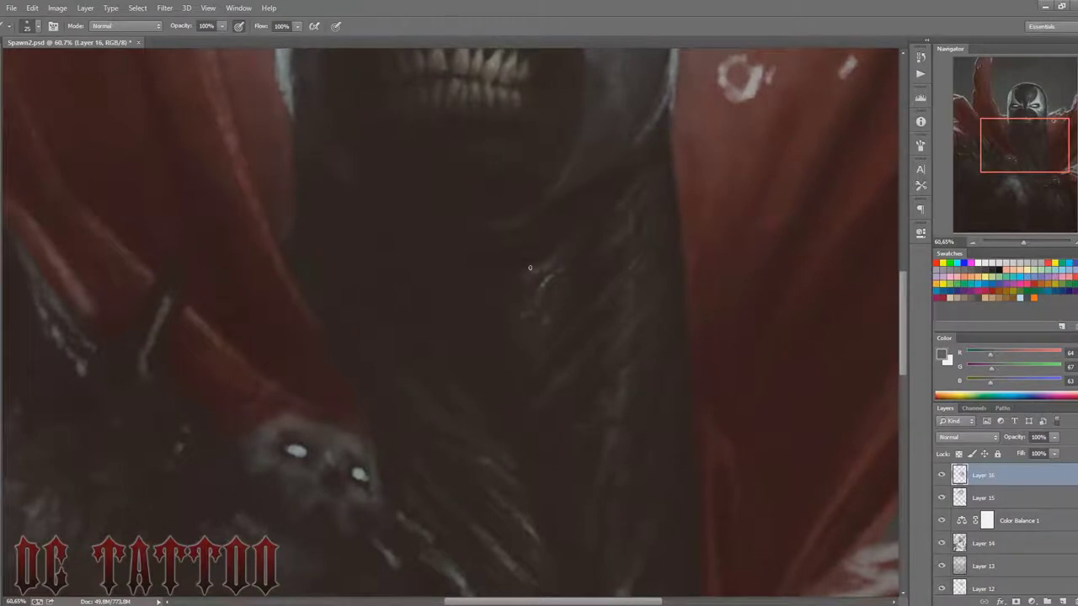
{"action": "key", "text": "bracketright"}
{"action": "key", "text": "bracketright"}
{"action": "left_click", "coordinate": [566, 273], "text": "alt"}
{"action": "key", "text": "bracketright"}
{"action": "key", "text": "bracketright"}
{"action": "key", "text": "bracketright"}
Step: Shade beneath the teeth with near-black, mid-grey and dark brown strokes
{"action": "left_click", "coordinate": [619, 261], "text": "alt"}
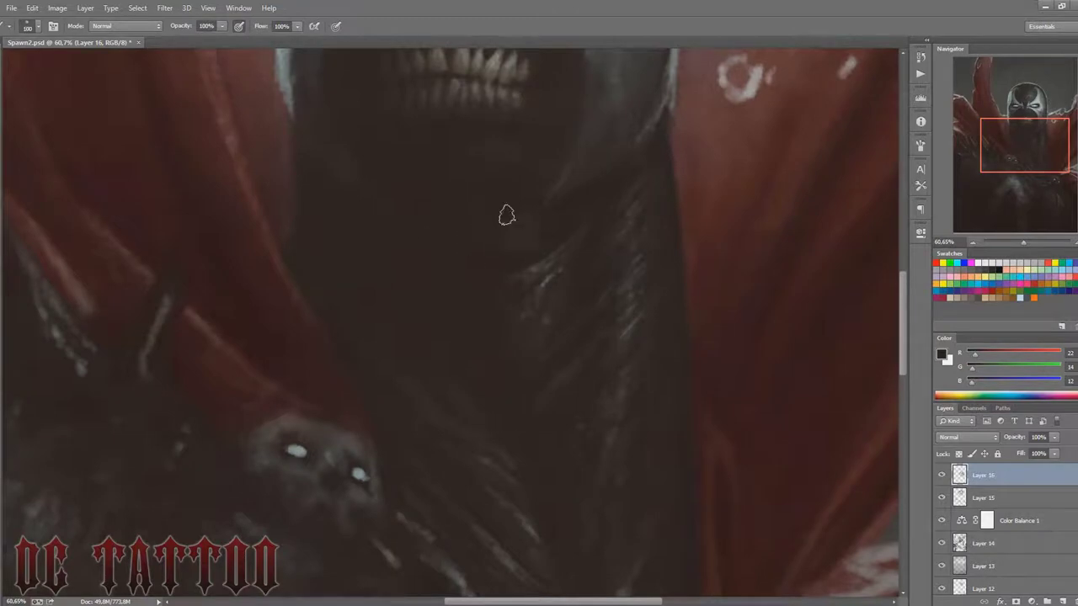
{"action": "key", "text": "bracketright"}
{"action": "key", "text": "bracketright"}
{"action": "key", "text": "bracketright"}
{"action": "key", "text": "bracketright"}
{"action": "key", "text": "bracketright"}
{"action": "key", "text": "bracketleft"}
{"action": "key", "text": "bracketleft"}
{"action": "key", "text": "bracketleft"}
{"action": "left_click", "coordinate": [542, 252], "text": "alt"}
{"action": "key", "text": "bracketleft"}
{"action": "left_click", "coordinate": [537, 227], "text": "alt"}
Step: Add light-grey highlights and near-black brown shading on the upper chest
{"action": "left_click", "coordinate": [504, 155], "text": "alt"}
{"action": "left_click", "coordinate": [519, 149], "text": "alt"}
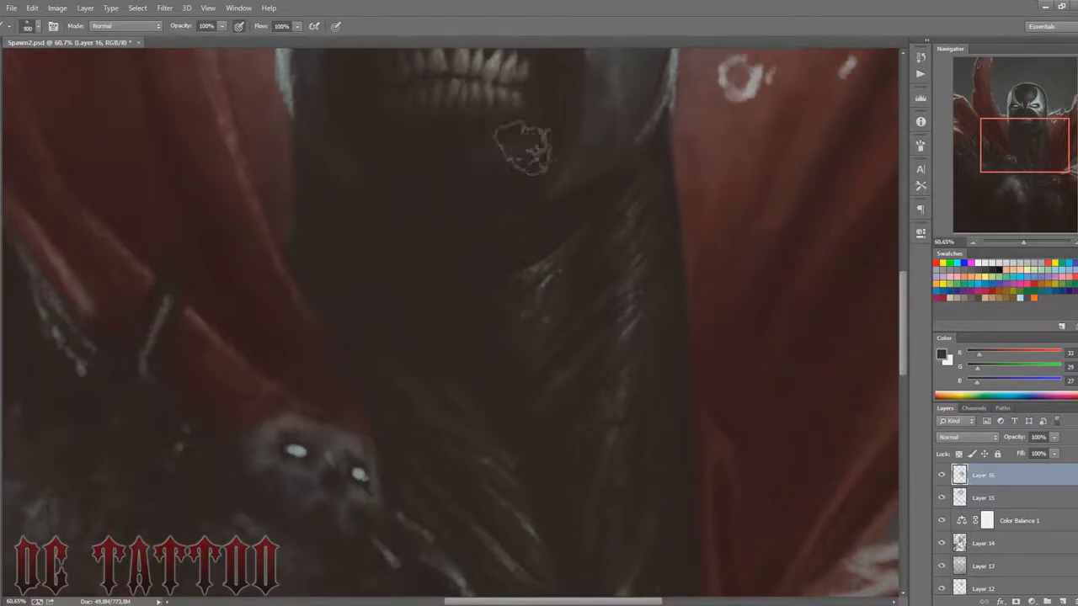
{"action": "key", "text": "bracketright"}
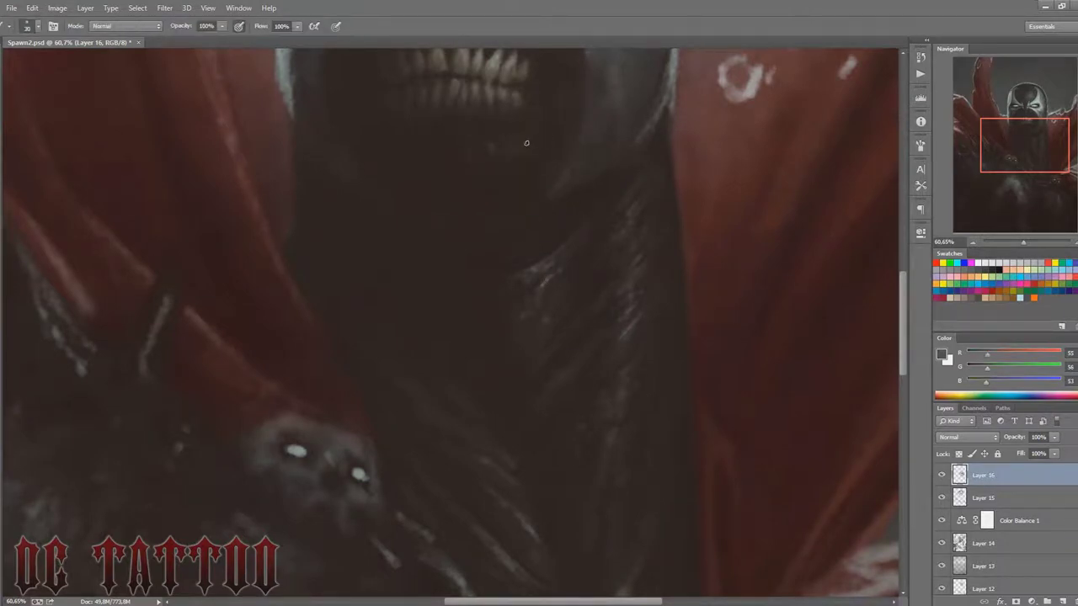
{"action": "left_click", "coordinate": [497, 126], "text": "alt"}
{"action": "key", "text": "bracketright"}
{"action": "key", "text": "bracketright"}
{"action": "key", "text": "bracketright"}
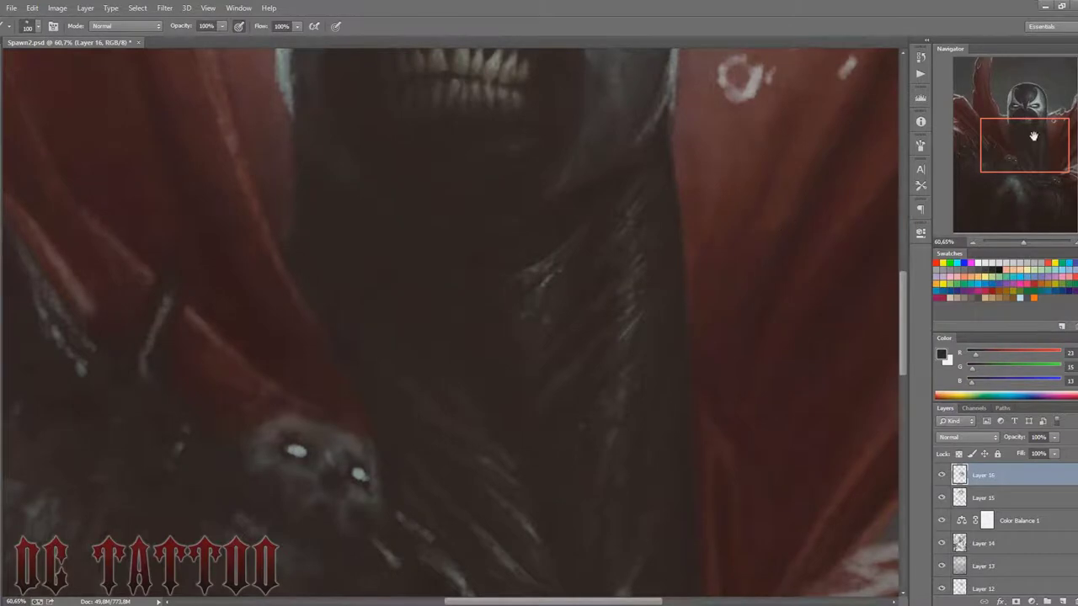
{"action": "left_click_drag", "start_coordinate": [1033, 135], "coordinate": [1035, 145]}
Step: Save progress, then shade the torso between the cape folds with deep browns
{"action": "key", "text": "ctrl+s"}
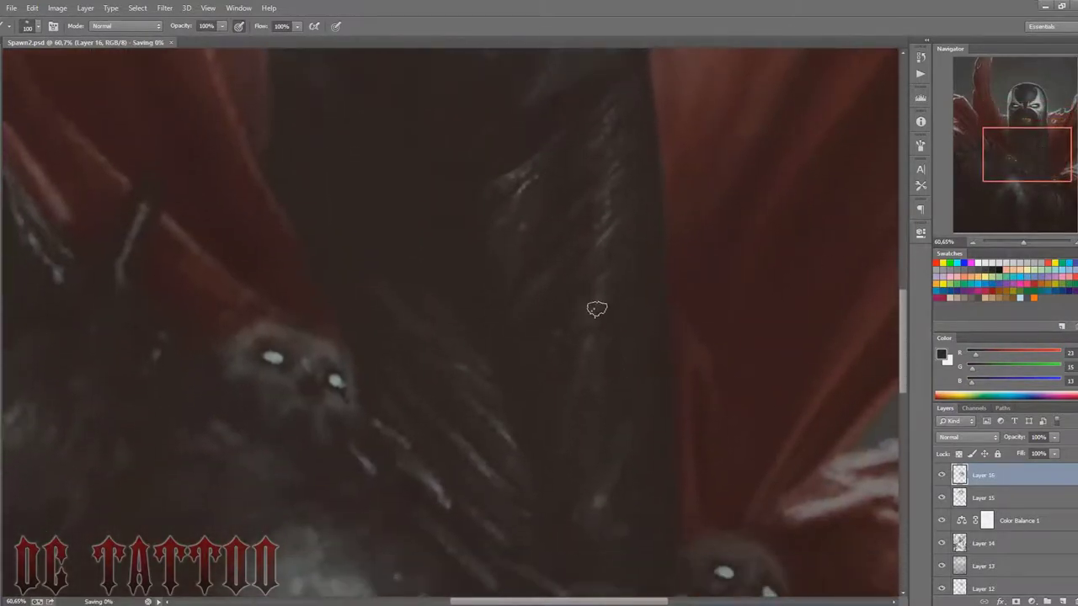
{"action": "key", "text": "bracketleft"}
{"action": "key", "text": "bracketleft"}
{"action": "key", "text": "bracketleft"}
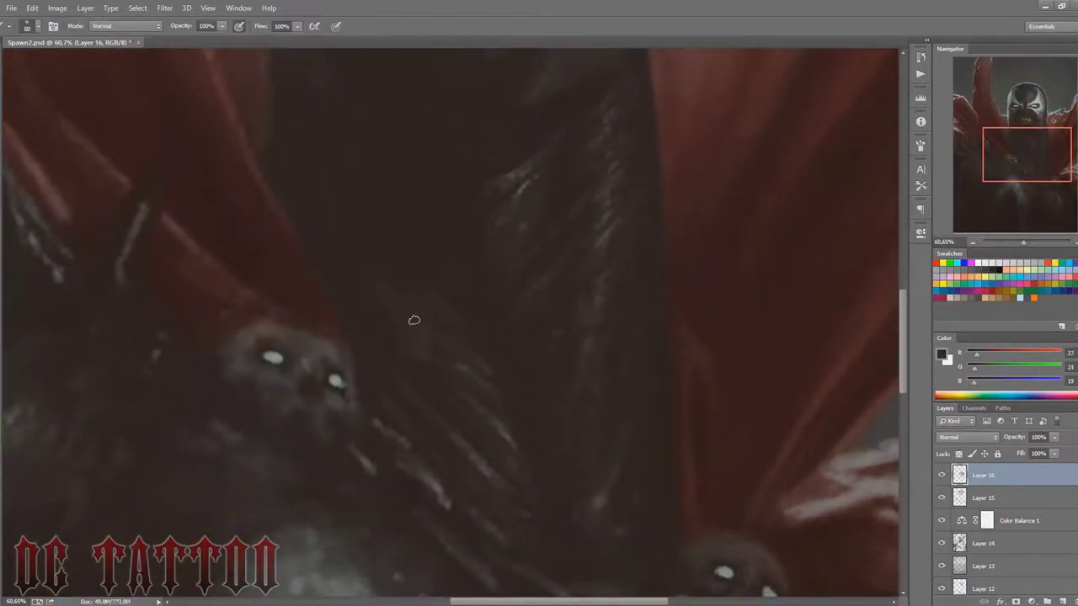
{"action": "key", "text": "bracketleft"}
{"action": "key", "text": "bracketleft"}
{"action": "left_click", "coordinate": [432, 204], "text": "alt"}
{"action": "left_click", "coordinate": [432, 383], "text": "alt"}
{"action": "left_click", "coordinate": [394, 359], "text": "alt"}
{"action": "left_click", "coordinate": [379, 375], "text": "alt"}
Step: Work mid-grey and dark shadow tones into the torso beside the skull
{"action": "key", "text": "bracketleft"}
{"action": "key", "text": "bracketleft"}
{"action": "key", "text": "bracketleft"}
{"action": "left_click", "coordinate": [499, 436], "text": "alt"}
{"action": "key", "text": "bracketright"}
{"action": "key", "text": "bracketright"}
{"action": "key", "text": "bracketright"}
{"action": "key", "text": "bracketleft"}
{"action": "key", "text": "bracketleft"}
{"action": "key", "text": "bracketleft"}
{"action": "left_click", "coordinate": [592, 167], "text": "alt"}
{"action": "key", "text": "bracketright"}
{"action": "key", "text": "bracketright"}
{"action": "key", "text": "bracketright"}
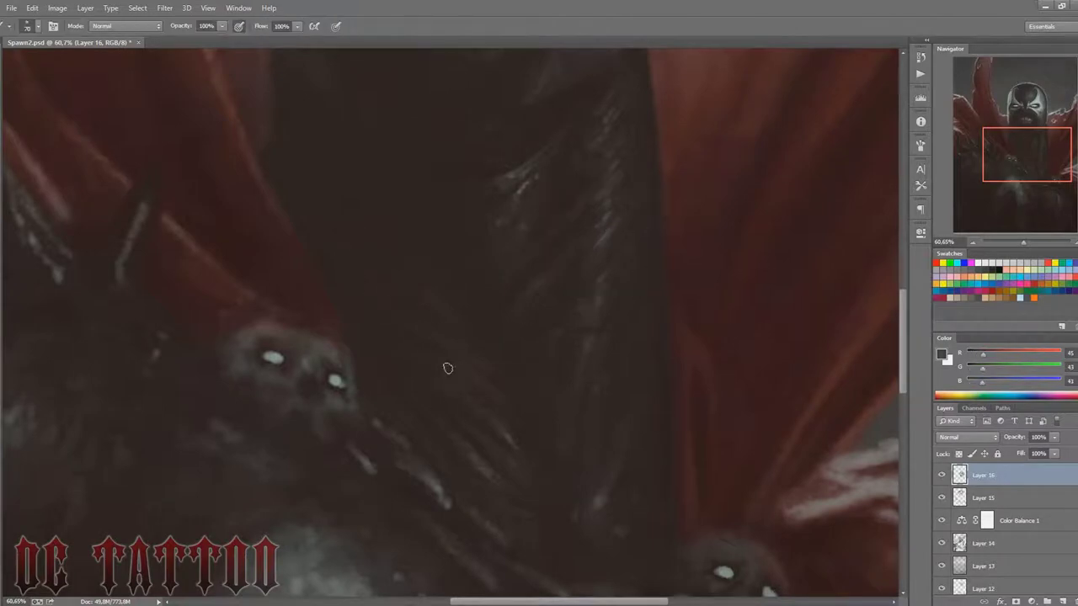
{"action": "left_click", "coordinate": [424, 405], "text": "alt"}
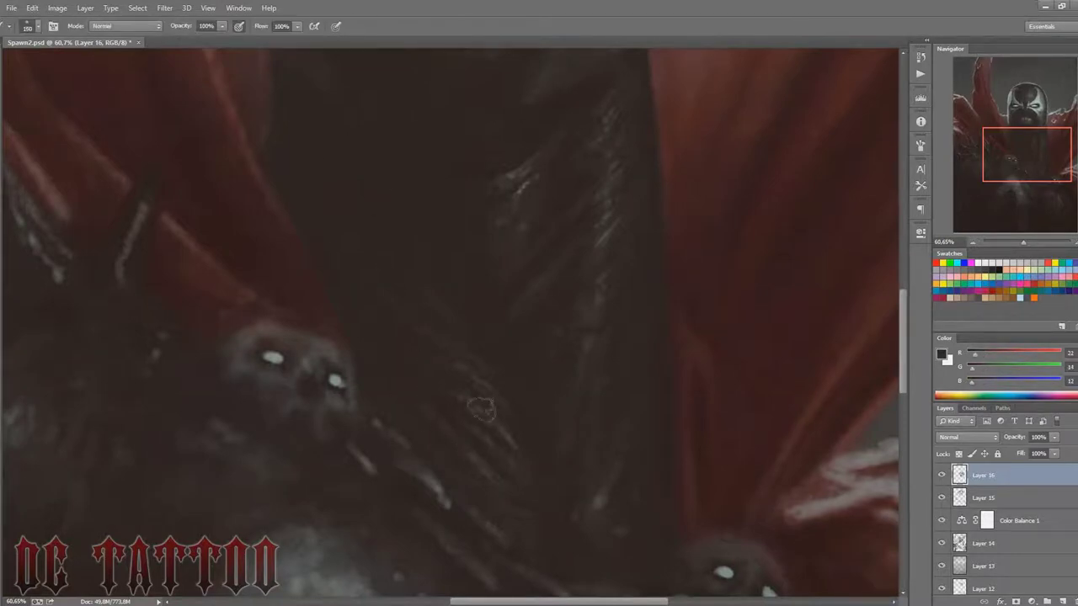
{"action": "left_click", "coordinate": [525, 213], "text": "alt"}
Step: Add lighter grey streaks and cover a faint light stroke with dark brown
{"action": "key", "text": "bracketleft"}
{"action": "left_click", "coordinate": [444, 192], "text": "alt"}
{"action": "key", "text": "bracketleft"}
{"action": "key", "text": "bracketleft"}
{"action": "key", "text": "bracketright"}
{"action": "left_click", "coordinate": [461, 373], "text": "alt"}
{"action": "left_click", "coordinate": [436, 317], "text": "alt"}
{"action": "key", "text": "bracketleft"}
{"action": "key", "text": "bracketleft"}
{"action": "key", "text": "bracketleft"}
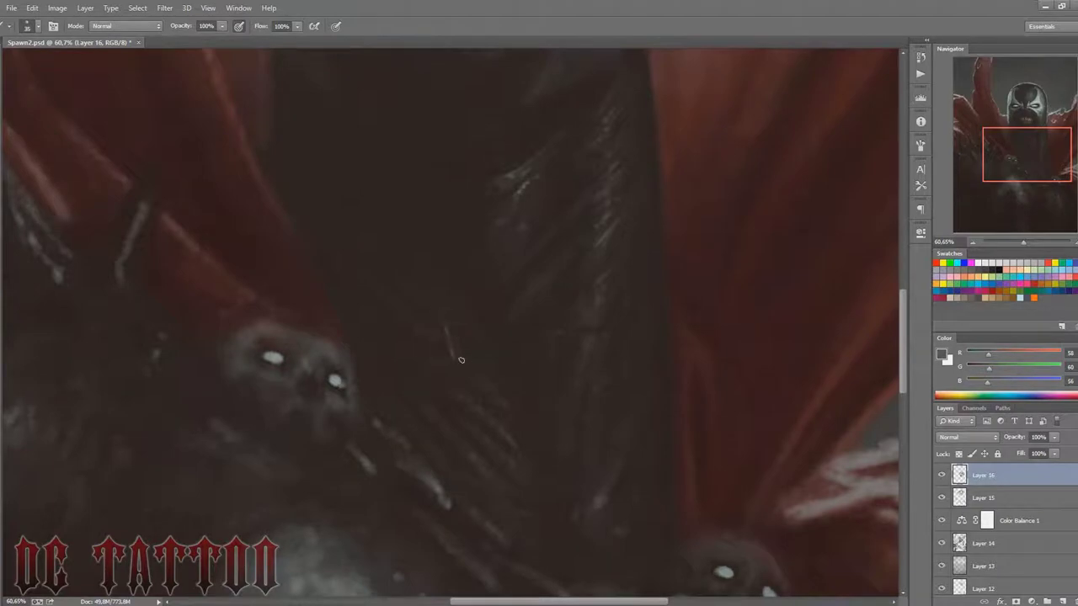
{"action": "left_click", "coordinate": [461, 360], "text": "alt"}
{"action": "left_click_drag", "start_coordinate": [461, 360], "coordinate": [461, 292]}
Step: Refine the torso texture with dark brown and mid-dark grey strokes
{"action": "key", "text": "bracketright"}
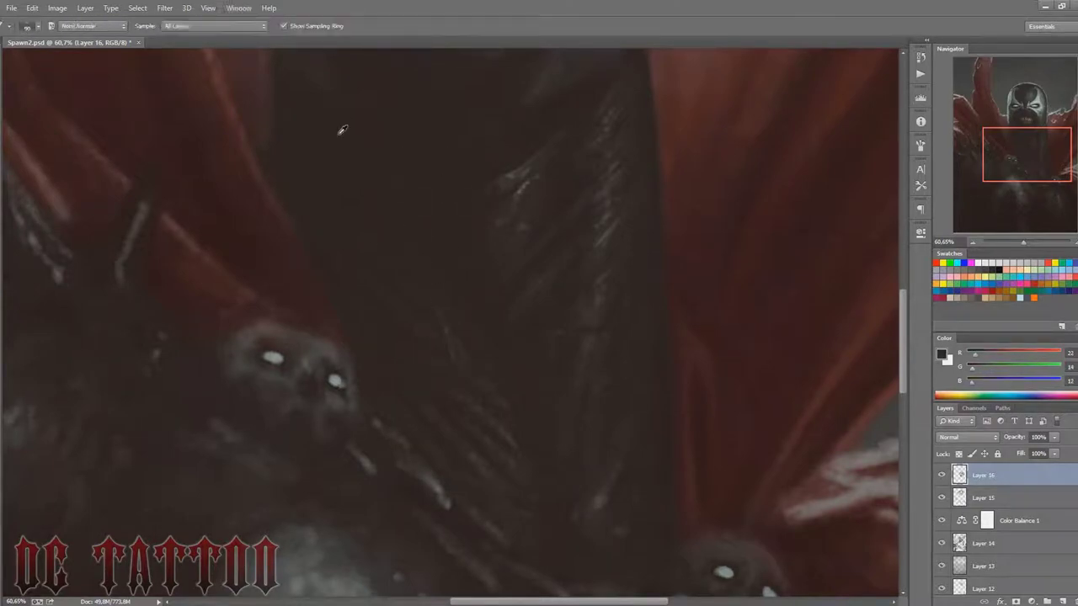
{"action": "left_click", "coordinate": [342, 127], "text": "alt"}
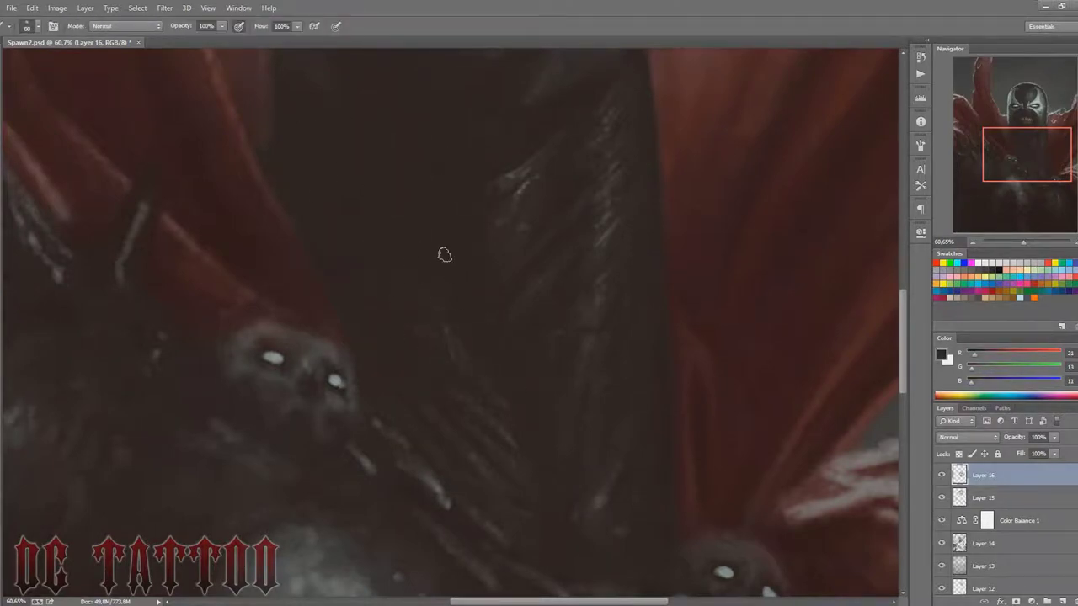
{"action": "key", "text": "bracketleft"}
{"action": "key", "text": "bracketleft"}
{"action": "key", "text": "bracketright"}
{"action": "key", "text": "bracketleft"}
{"action": "key", "text": "bracketleft"}
{"action": "key", "text": "bracketleft"}
{"action": "left_click", "coordinate": [571, 289], "text": "alt"}
{"action": "left_click", "coordinate": [564, 345], "text": "alt"}
{"action": "left_click", "coordinate": [590, 341], "text": "alt"}
Step: Shade with near-black brown, then zoom out to view the whole painting
{"action": "key", "text": "bracketright"}
{"action": "key", "text": "bracketright"}
{"action": "key", "text": "bracketright"}
{"action": "key", "text": "bracketright"}
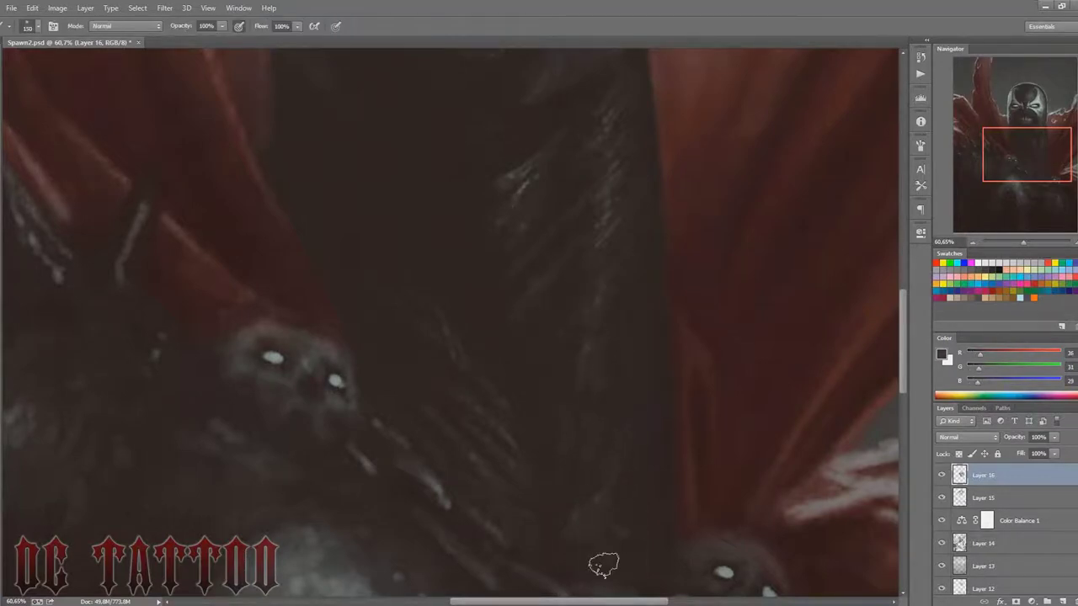
{"action": "key", "text": "bracketleft"}
{"action": "key", "text": "bracketleft"}
{"action": "key", "text": "bracketleft"}
{"action": "left_click", "coordinate": [586, 556], "text": "alt"}
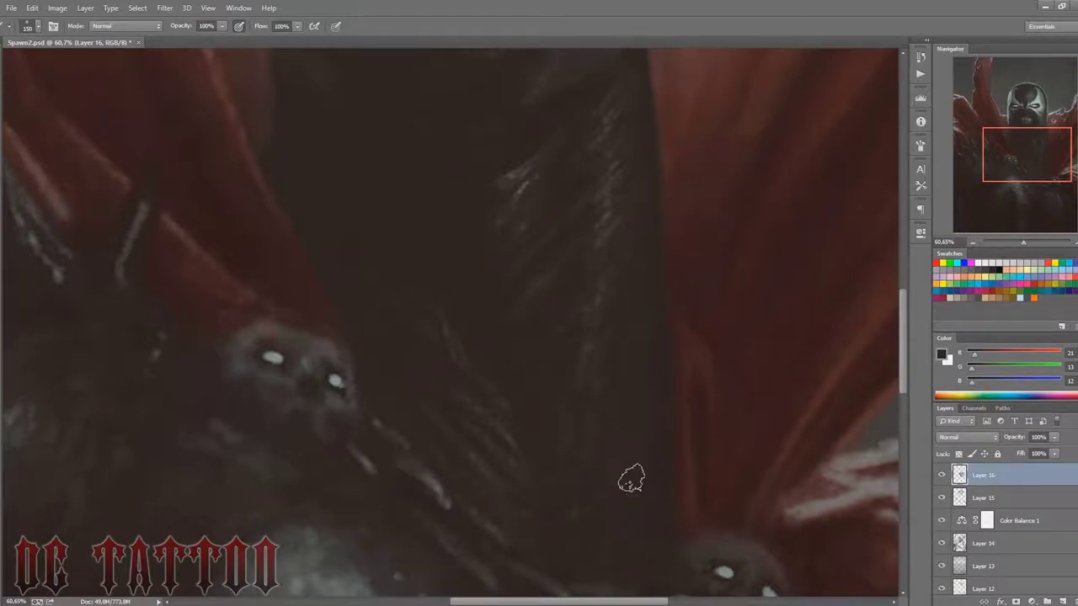
{"action": "key", "text": "bracketright"}
{"action": "key", "text": "bracketright"}
{"action": "key", "text": "bracketright"}
{"action": "left_click_drag", "start_coordinate": [1032, 166], "coordinate": [1033, 178]}
{"action": "left_click_drag", "start_coordinate": [1024, 243], "coordinate": [1016, 242]}
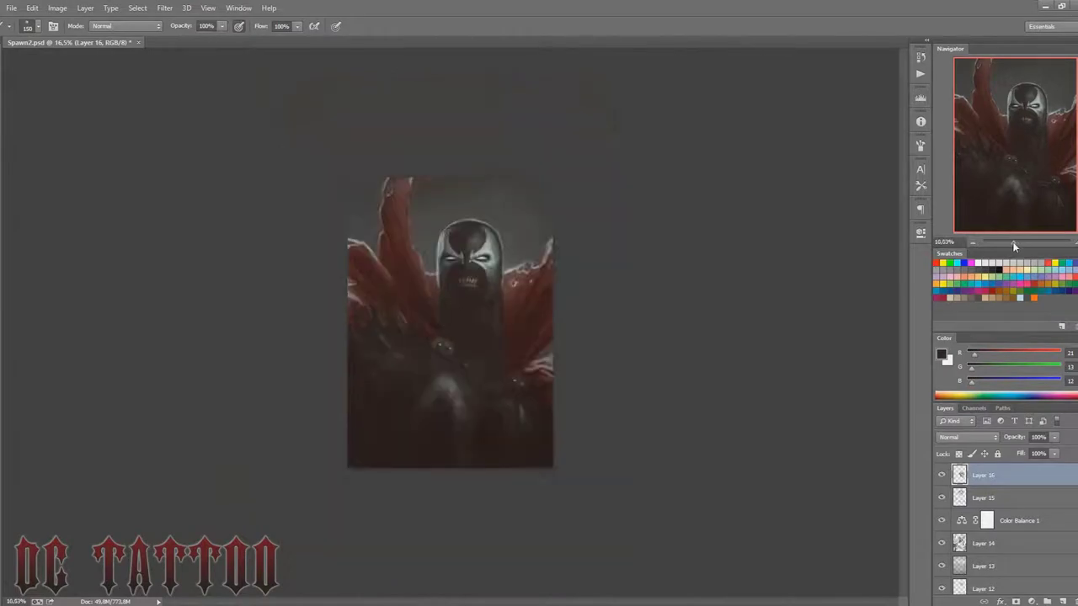
Step: Flip the canvas horizontally, save, and darken the light streak on the left shoulder
{"action": "key", "text": "ctrl+shift+h"}
{"action": "key", "text": "ctrl+s"}
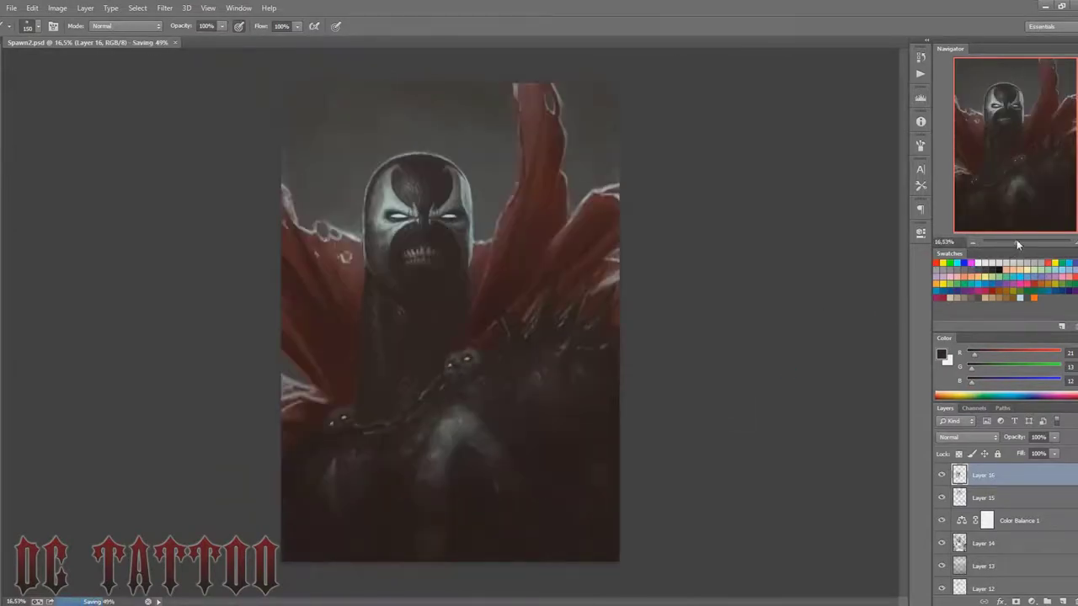
{"action": "scroll", "coordinate": [379, 290], "scroll_direction": "up", "scroll_amount": 3}
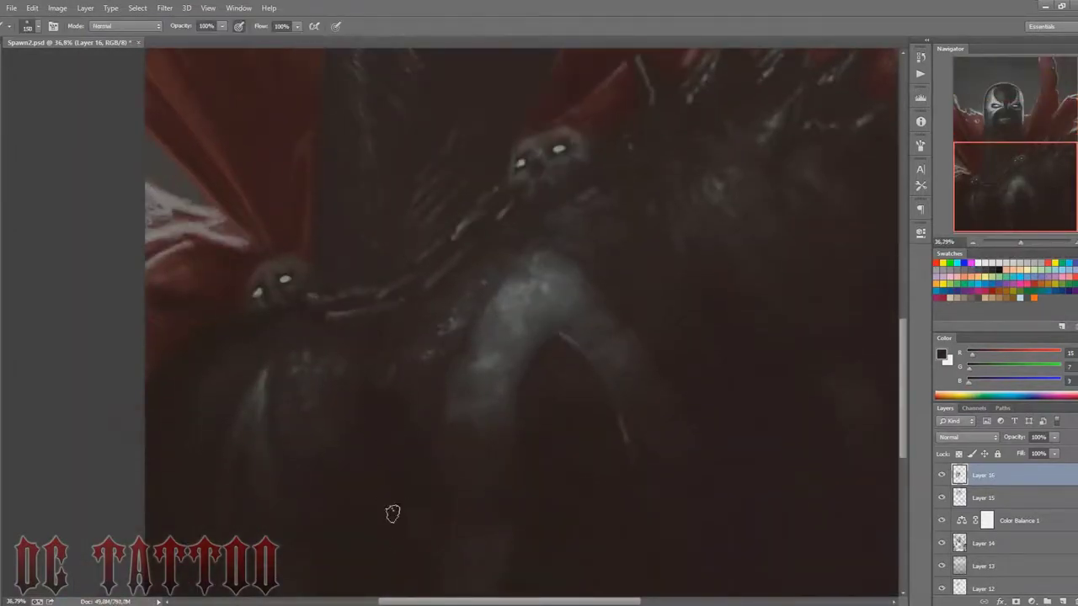
{"action": "left_click_drag", "start_coordinate": [306, 368], "coordinate": [295, 423]}
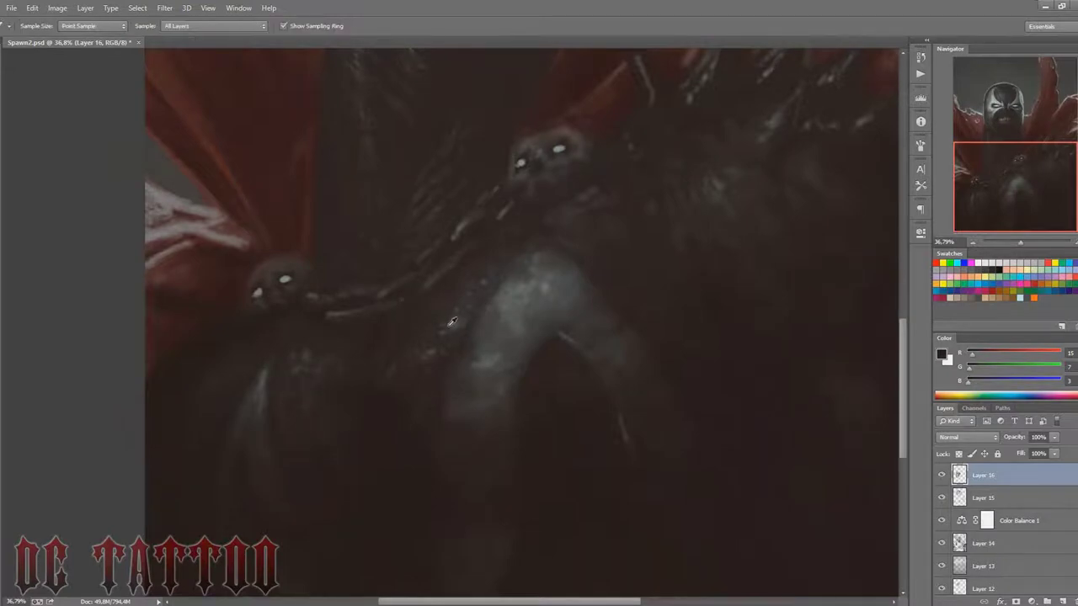
{"action": "key", "text": "bracketleft"}
{"action": "key", "text": "bracketleft"}
{"action": "key", "text": "bracketleft"}
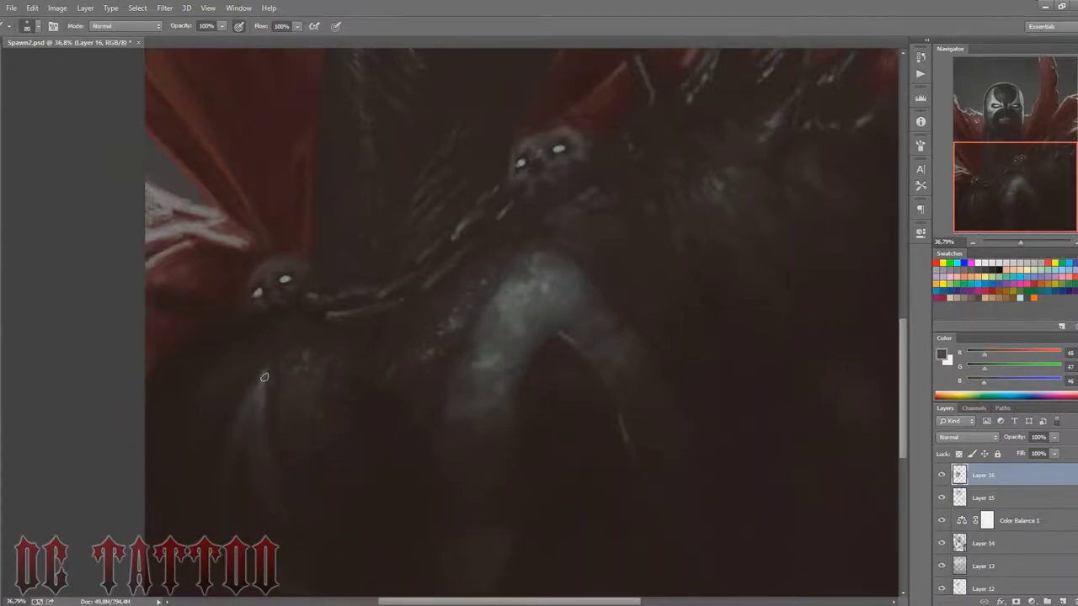
{"action": "left_click", "coordinate": [263, 378], "text": "alt"}
{"action": "left_click_drag", "start_coordinate": [264, 377], "coordinate": [239, 423]}
Step: Shade the curved form under the left chain skull with near-black and brown
{"action": "left_click", "coordinate": [263, 390], "text": "alt"}
{"action": "key", "text": "bracketright"}
{"action": "key", "text": "bracketright"}
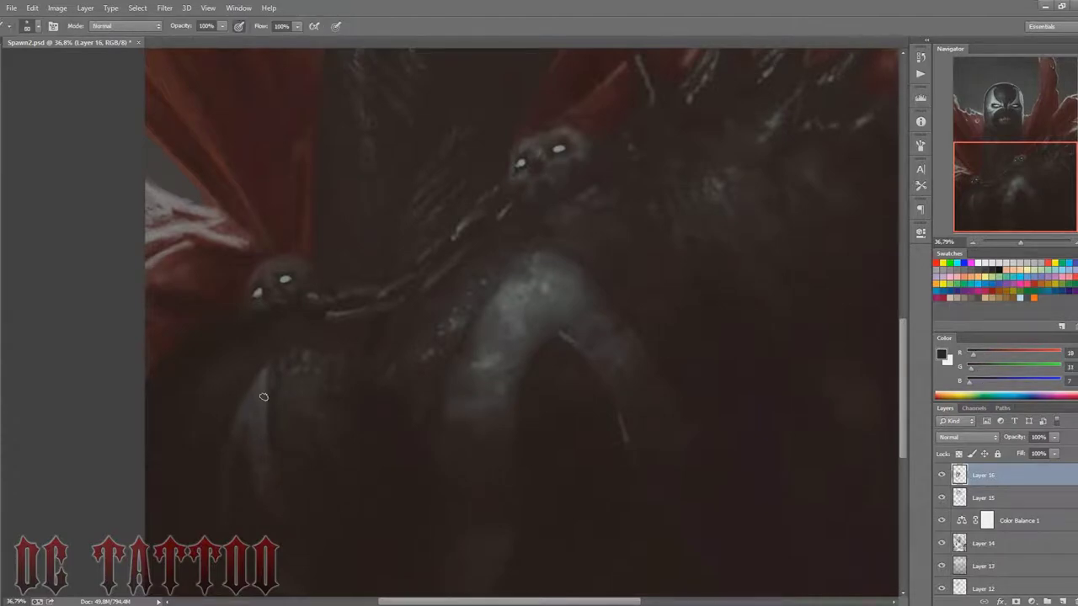
{"action": "left_click", "coordinate": [237, 442], "text": "alt"}
{"action": "key", "text": "bracketleft"}
{"action": "key", "text": "bracketleft"}
{"action": "key", "text": "bracketleft"}
{"action": "left_click", "coordinate": [269, 354], "text": "alt"}
{"action": "left_click", "coordinate": [271, 385], "text": "alt"}
{"action": "key", "text": "bracketleft"}
{"action": "key", "text": "bracketleft"}
{"action": "key", "text": "bracketleft"}
{"action": "left_click", "coordinate": [253, 390], "text": "alt"}
Step: Add a pale grey rim highlight along the shoulder edge
{"action": "key", "text": "bracketleft"}
{"action": "key", "text": "bracketleft"}
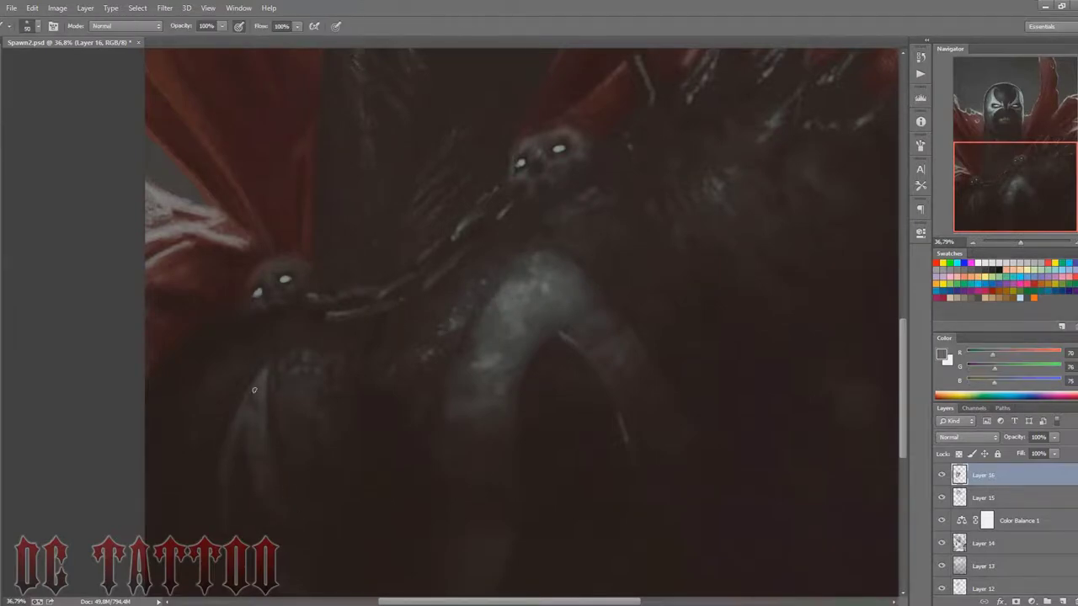
{"action": "left_click", "coordinate": [212, 411], "text": "alt"}
{"action": "key", "text": "bracketright"}
{"action": "key", "text": "bracketright"}
{"action": "key", "text": "bracketright"}
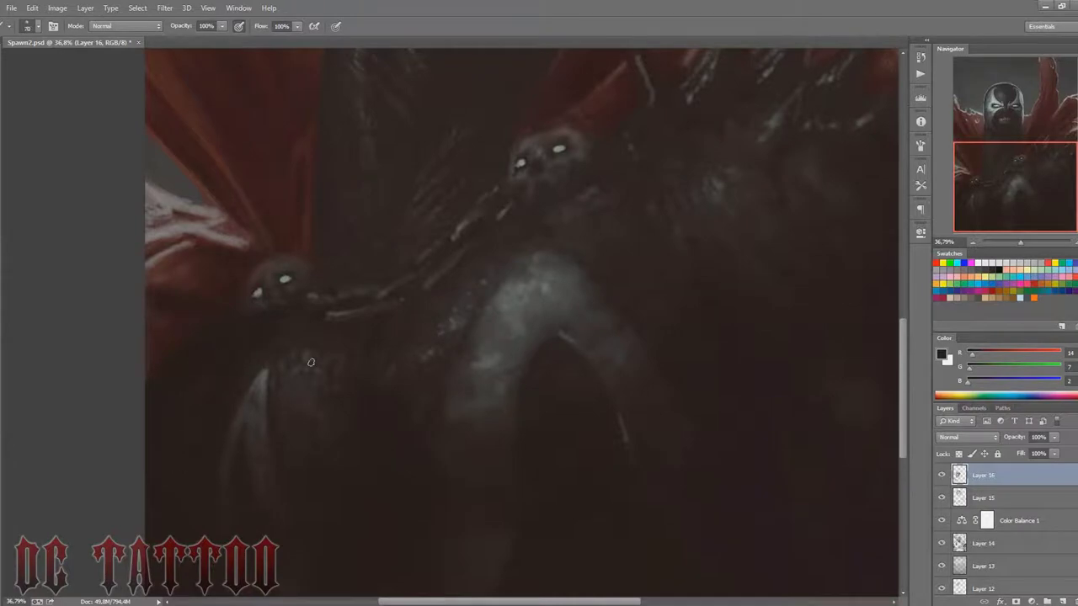
{"action": "left_click", "coordinate": [237, 389], "text": "alt"}
{"action": "key", "text": "bracketleft"}
{"action": "left_click", "coordinate": [256, 382], "text": "alt"}
{"action": "key", "text": "bracketright"}
{"action": "key", "text": "bracketright"}
{"action": "key", "text": "bracketright"}
Step: Finish the shoulder with dark tones and lighter grey texture strokes
{"action": "key", "text": "bracketleft"}
{"action": "key", "text": "bracketleft"}
{"action": "key", "text": "bracketleft"}
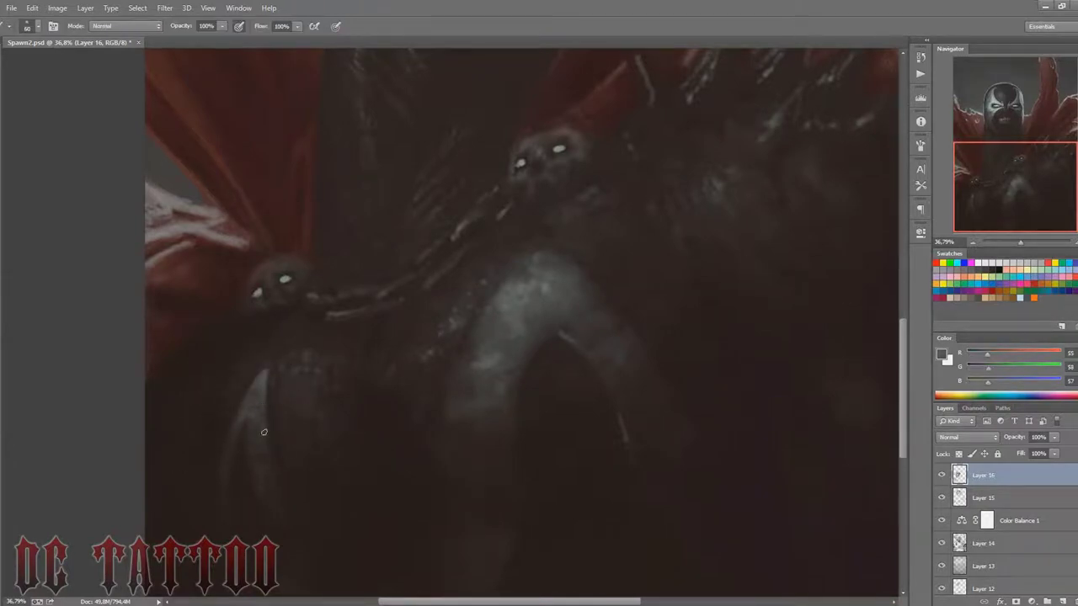
{"action": "left_click", "coordinate": [248, 444], "text": "alt"}
{"action": "key", "text": "bracketleft"}
{"action": "key", "text": "bracketleft"}
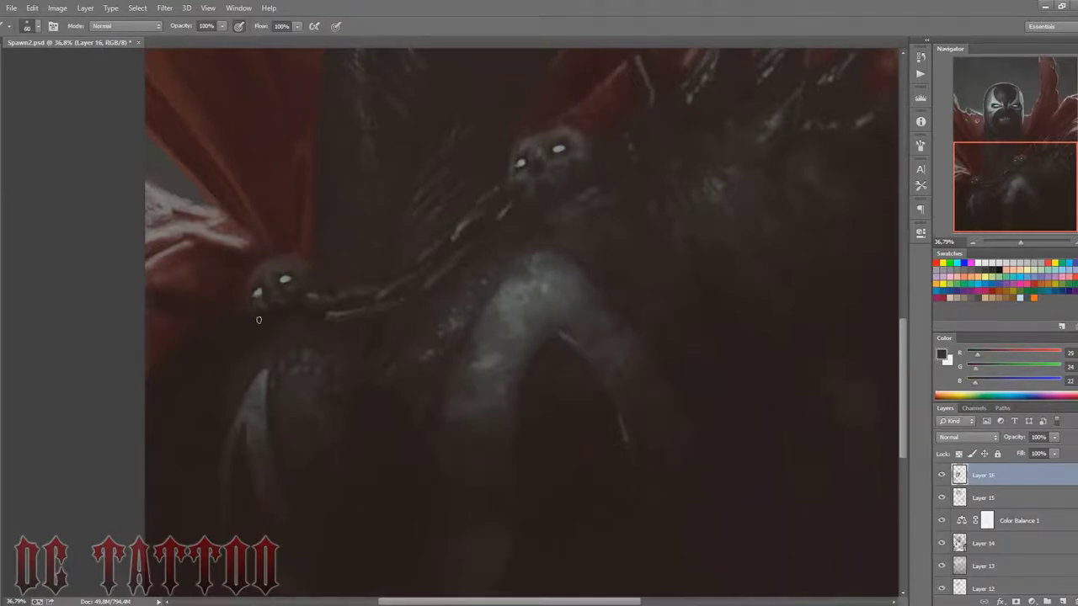
{"action": "left_click", "coordinate": [232, 438], "text": "alt"}
{"action": "left_click", "coordinate": [255, 364], "text": "alt"}
{"action": "key", "text": "bracketright"}
{"action": "key", "text": "bracketright"}
{"action": "key", "text": "bracketright"}
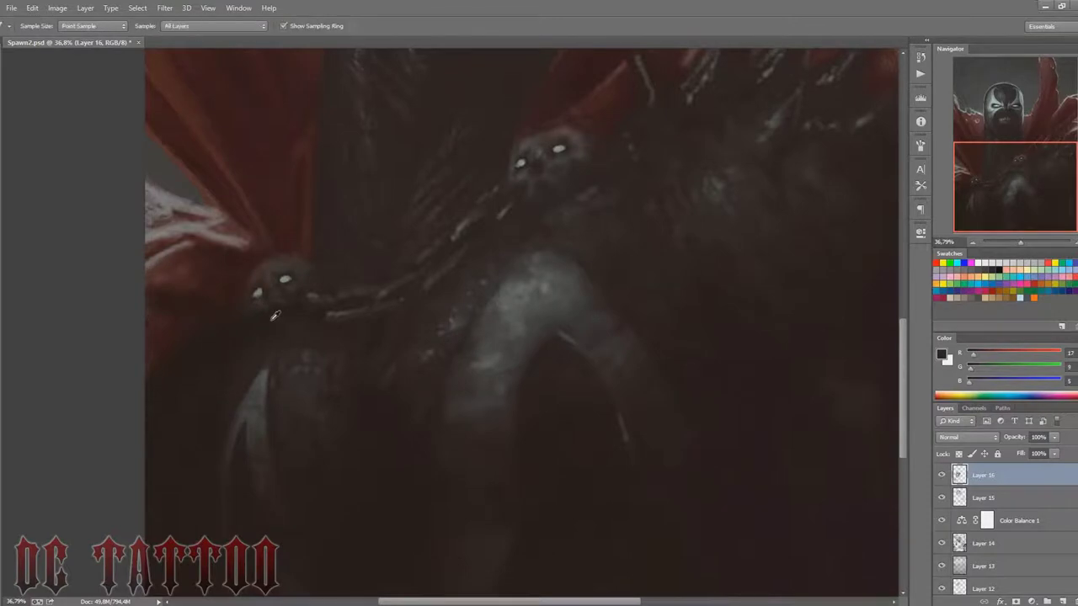
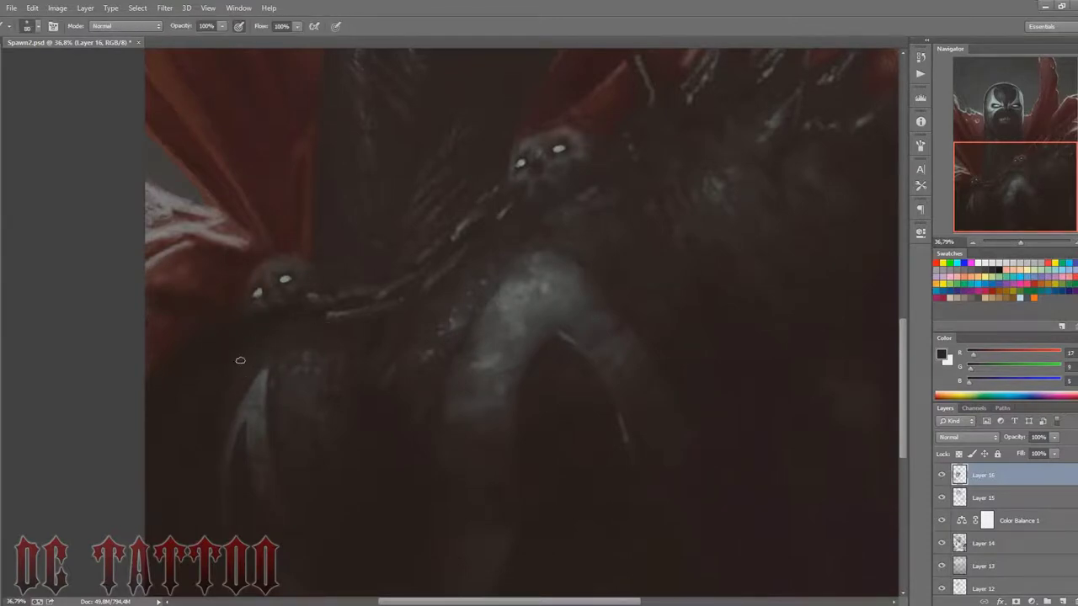
Step: Shade the left creature's lower body with sampled dark red-brown, near-black and dark grey tones
{"action": "key", "text": "i"}
{"action": "left_click", "coordinate": [317, 340]}
{"action": "key", "text": "b"}
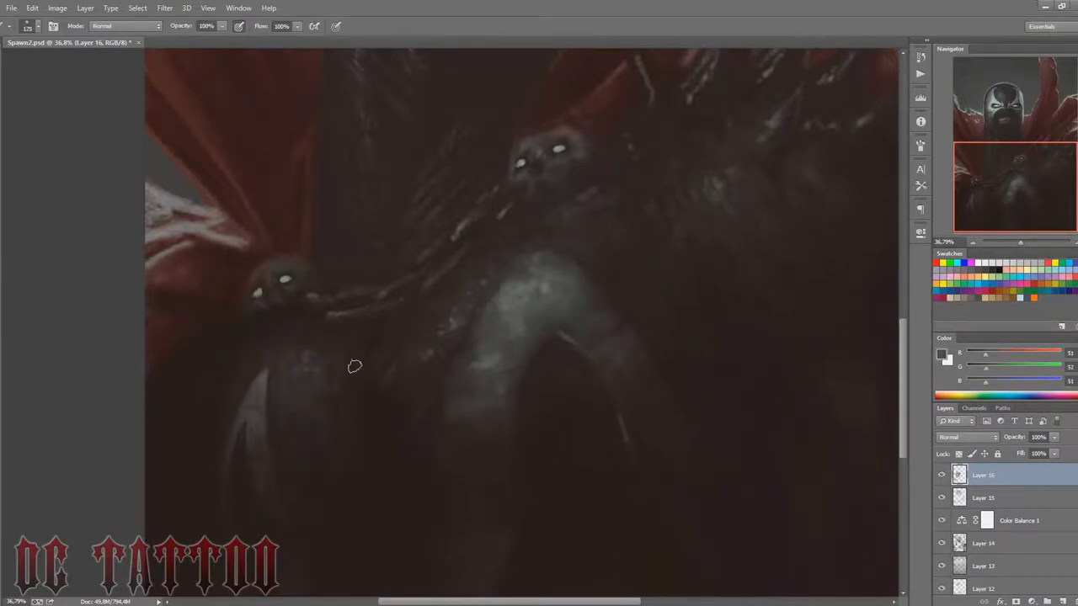
{"action": "key", "text": "bracketright"}
{"action": "key", "text": "bracketright"}
{"action": "key", "text": "bracketright"}
{"action": "left_click", "coordinate": [282, 415], "text": "alt"}
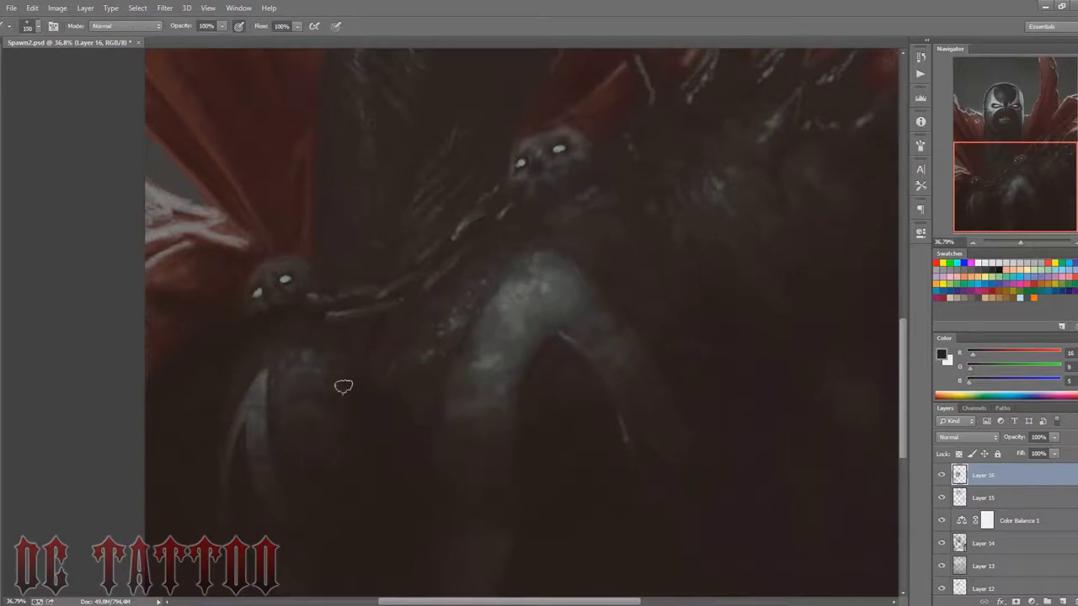
{"action": "key", "text": "bracketright"}
{"action": "key", "text": "bracketright"}
{"action": "left_click", "coordinate": [315, 433], "text": "alt"}
{"action": "left_click", "coordinate": [379, 405], "text": "alt"}
{"action": "left_click", "coordinate": [408, 357], "text": "alt"}
Step: Add dark brown and lighter grey texture across the creature's body and chain at varied brush sizes
{"action": "key", "text": "bracketright"}
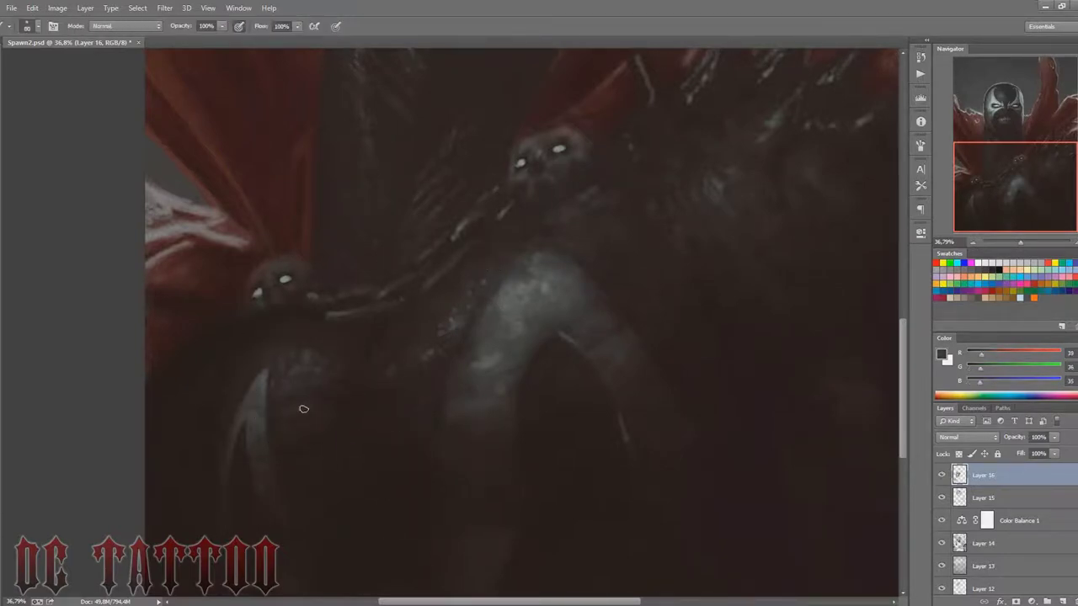
{"action": "left_click", "coordinate": [308, 366], "text": "alt"}
{"action": "left_click", "coordinate": [451, 324], "text": "alt"}
{"action": "key", "text": "bracketright"}
{"action": "key", "text": "bracketright"}
{"action": "key", "text": "bracketleft"}
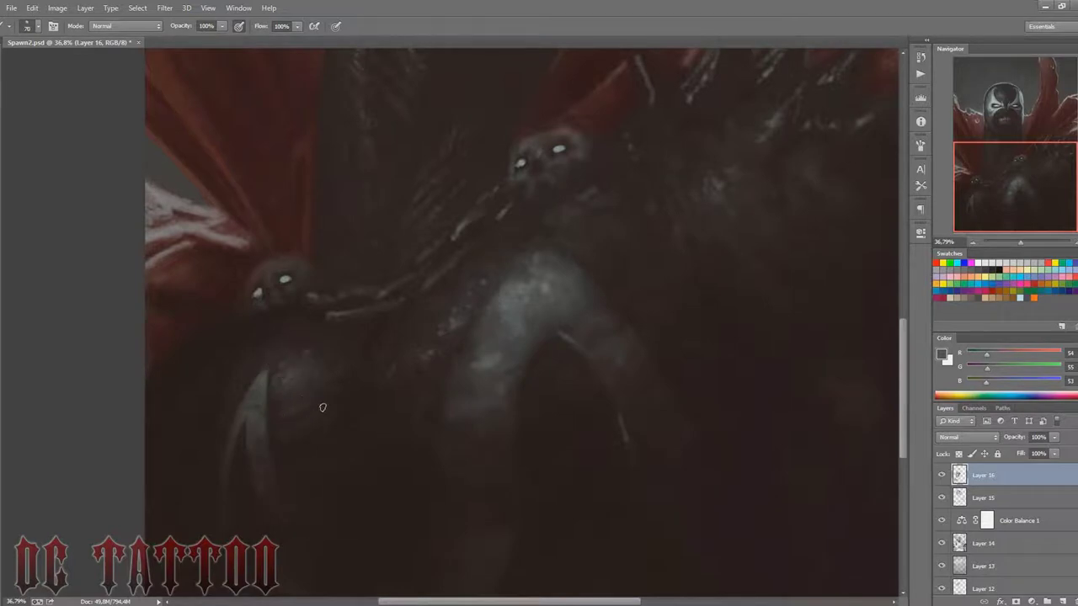
{"action": "key", "text": "bracketleft"}
{"action": "key", "text": "bracketleft"}
{"action": "left_click", "coordinate": [308, 315], "text": "alt"}
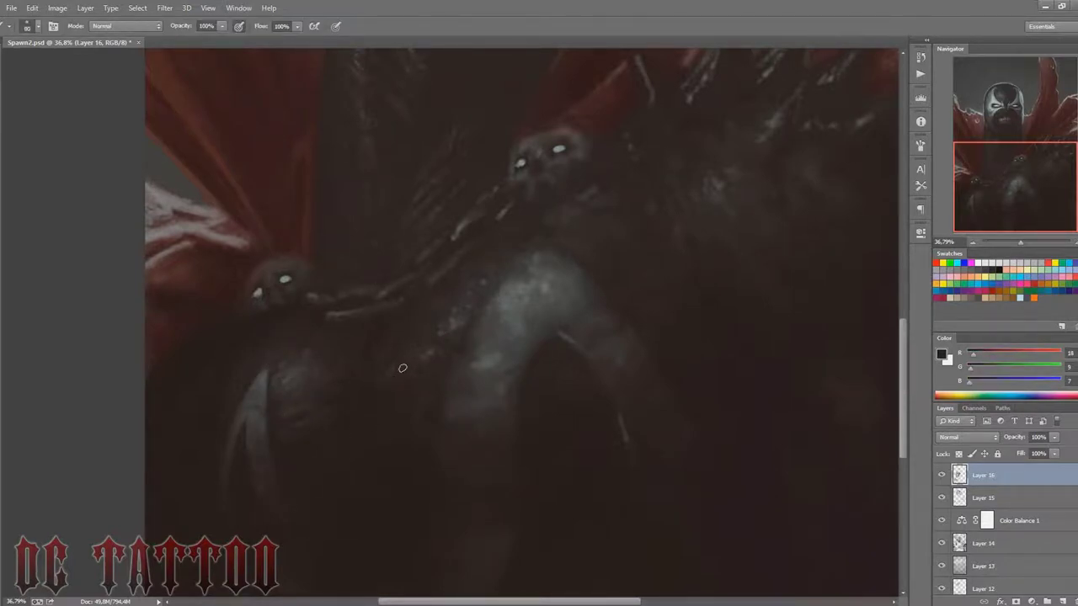
{"action": "key", "text": "bracketright"}
Step: Paint light-grey highlights and deep shadows along the central arched limb
{"action": "left_click", "coordinate": [496, 348], "text": "alt"}
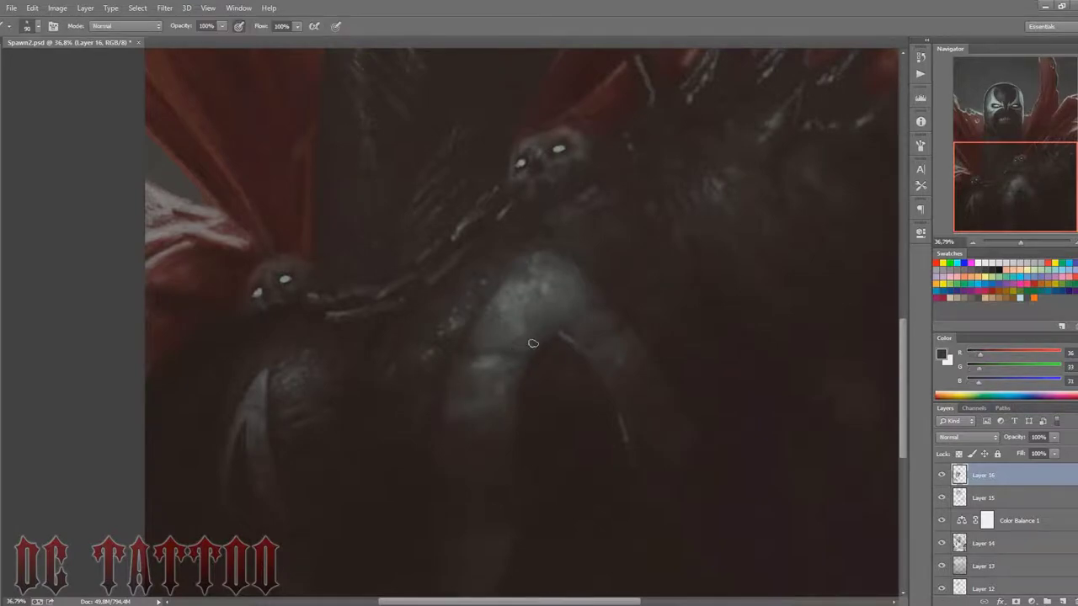
{"action": "left_click", "coordinate": [469, 352], "text": "alt"}
{"action": "key", "text": "bracketright"}
{"action": "key", "text": "bracketright"}
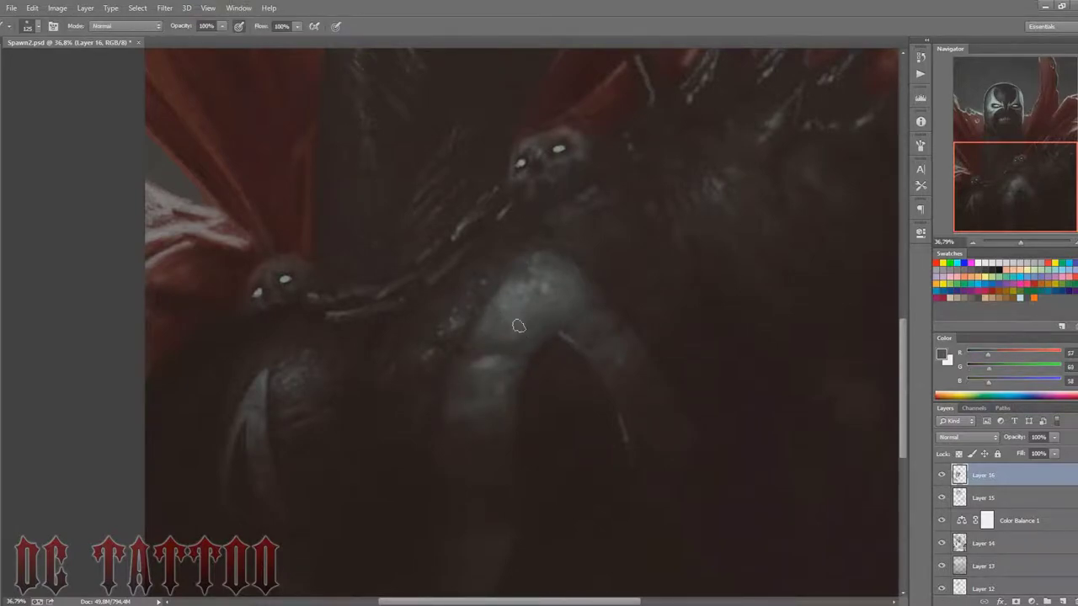
{"action": "key", "text": "bracketleft"}
{"action": "key", "text": "bracketleft"}
{"action": "key", "text": "bracketleft"}
{"action": "key", "text": "bracketleft"}
{"action": "left_click", "coordinate": [517, 276], "text": "alt"}
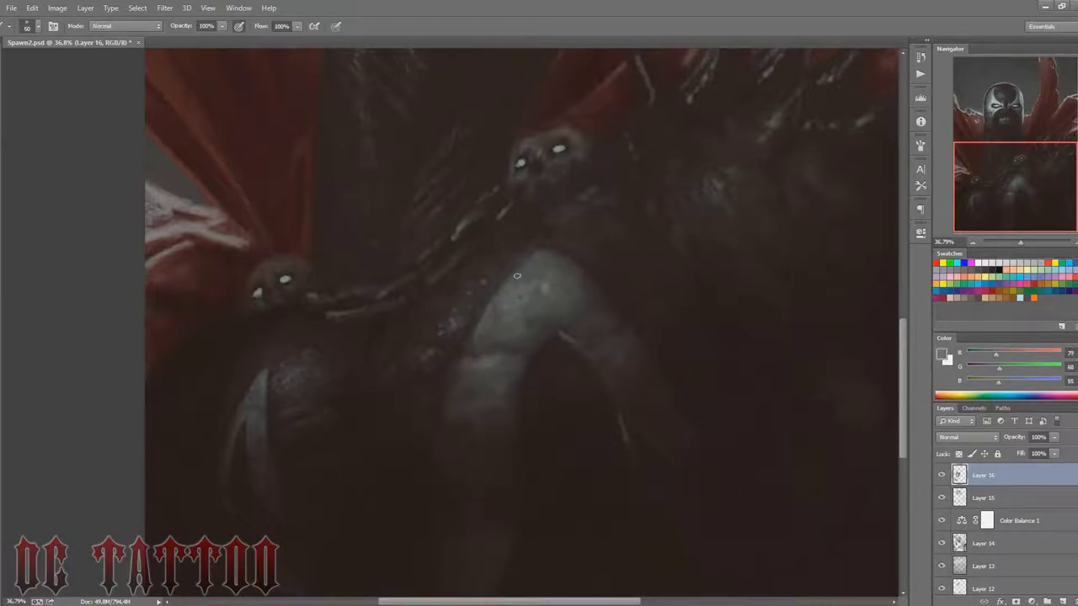
{"action": "key", "text": "bracketright"}
{"action": "key", "text": "bracketright"}
{"action": "key", "text": "bracketright"}
{"action": "left_click", "coordinate": [618, 331], "text": "alt"}
{"action": "key", "text": "bracketright"}
{"action": "key", "text": "bracketright"}
{"action": "key", "text": "bracketright"}
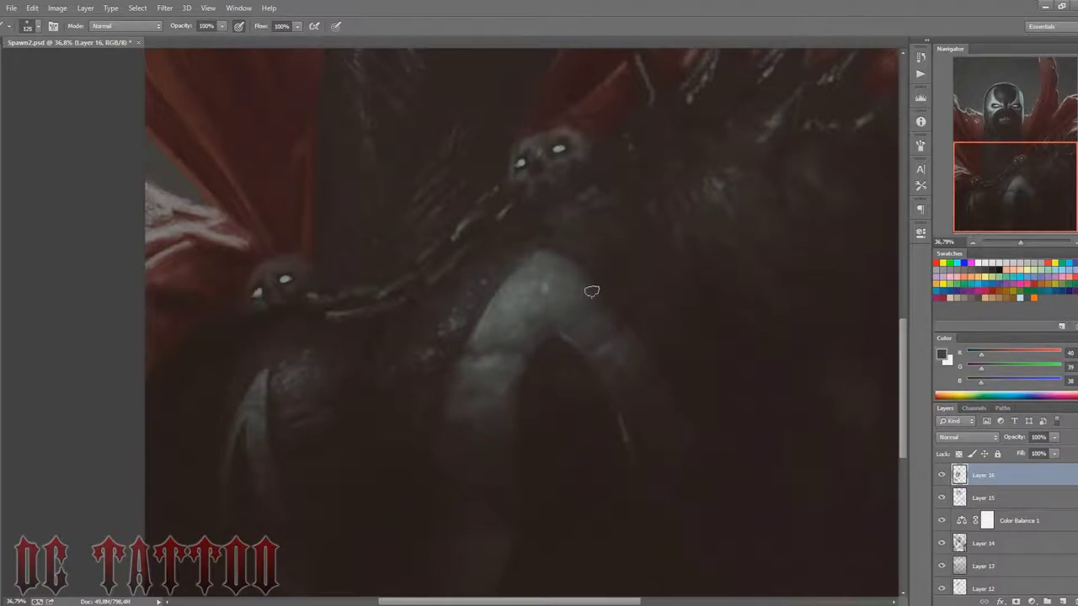
{"action": "left_click", "coordinate": [597, 392], "text": "alt"}
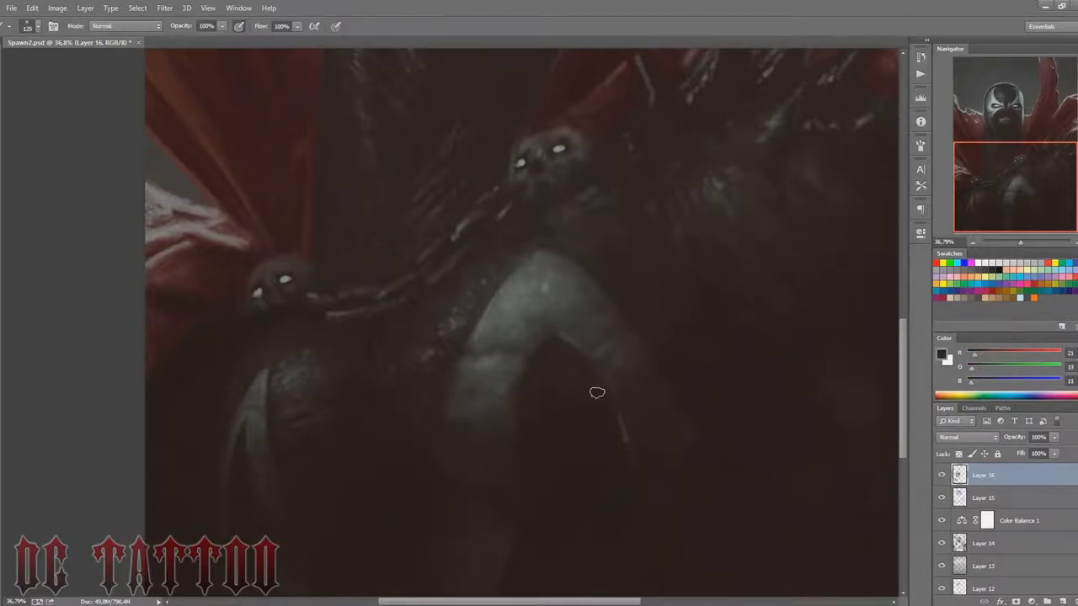
{"action": "left_click", "coordinate": [608, 361], "text": "alt"}
Step: Texture the left creature's body with cool greys, light-grey highlights and near-black shadow
{"action": "left_click", "coordinate": [257, 430], "text": "alt"}
{"action": "key", "text": "bracketleft"}
{"action": "key", "text": "bracketleft"}
{"action": "key", "text": "bracketleft"}
{"action": "left_click", "coordinate": [262, 381], "text": "alt"}
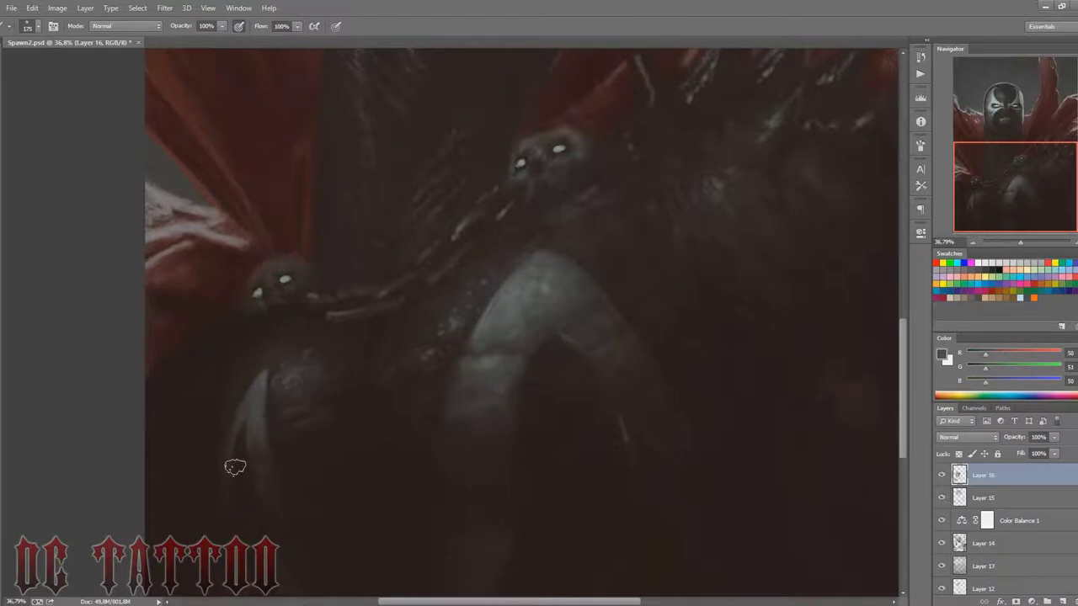
{"action": "key", "text": "bracketleft"}
{"action": "key", "text": "bracketleft"}
{"action": "key", "text": "bracketleft"}
{"action": "left_click", "coordinate": [260, 376], "text": "alt"}
{"action": "left_click", "coordinate": [258, 425], "text": "alt"}
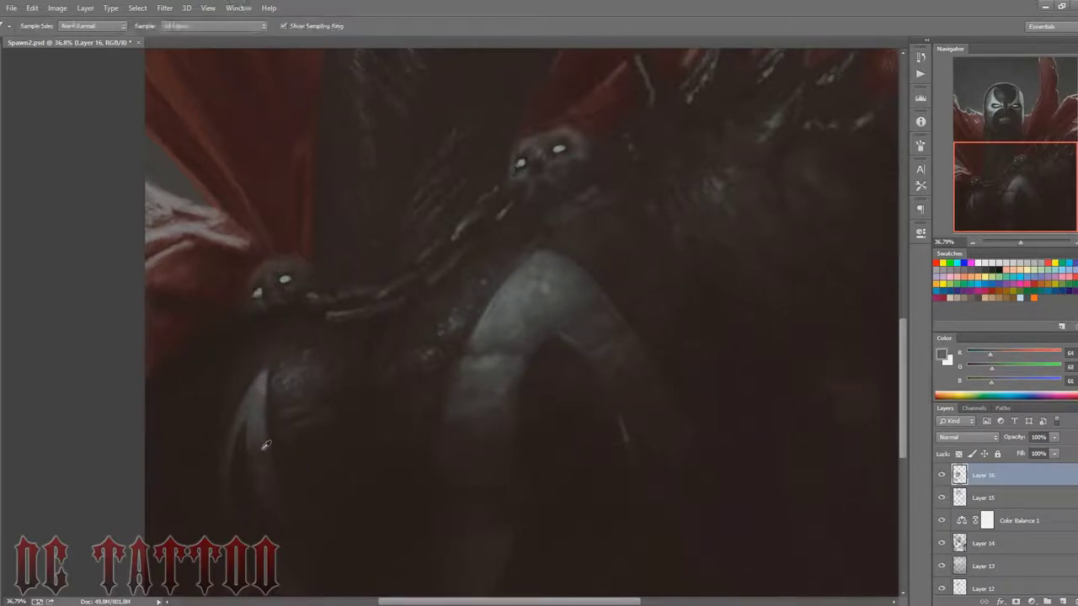
{"action": "key", "text": "bracketright"}
{"action": "key", "text": "bracketright"}
{"action": "key", "text": "bracketright"}
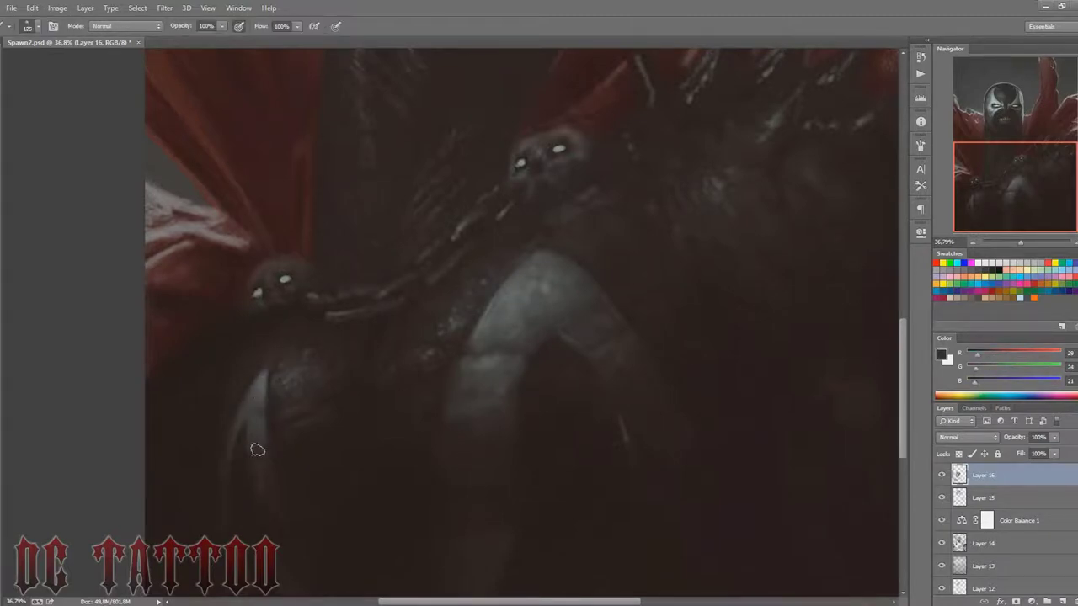
{"action": "left_click", "coordinate": [252, 452], "text": "alt"}
{"action": "key", "text": "bracketright"}
{"action": "key", "text": "bracketright"}
{"action": "key", "text": "bracketright"}
{"action": "key", "text": "bracketright"}
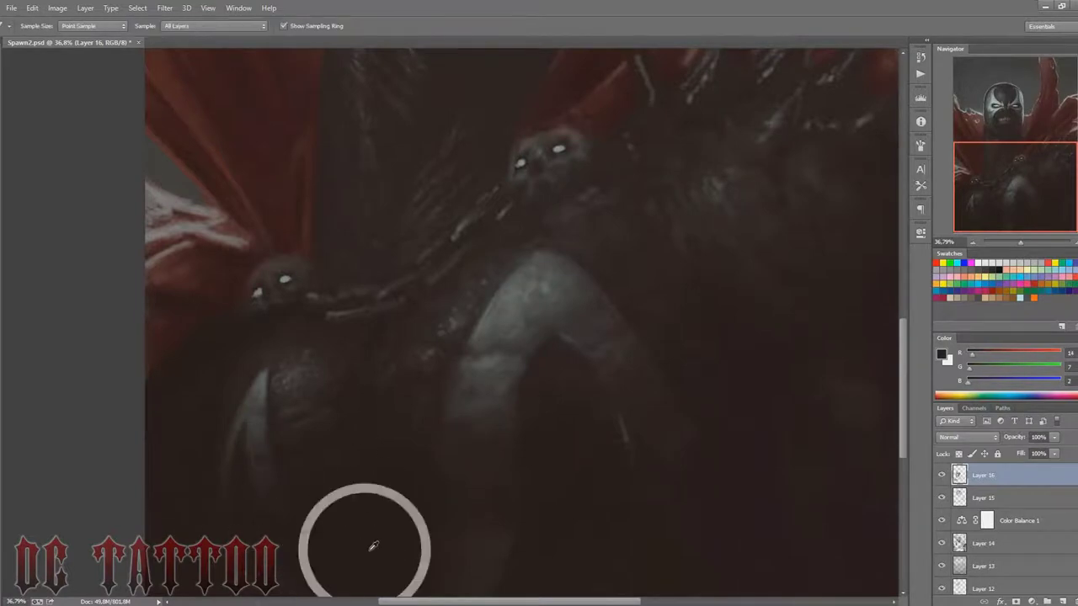
{"action": "key", "text": "bracketleft"}
{"action": "key", "text": "bracketleft"}
{"action": "key", "text": "bracketleft"}
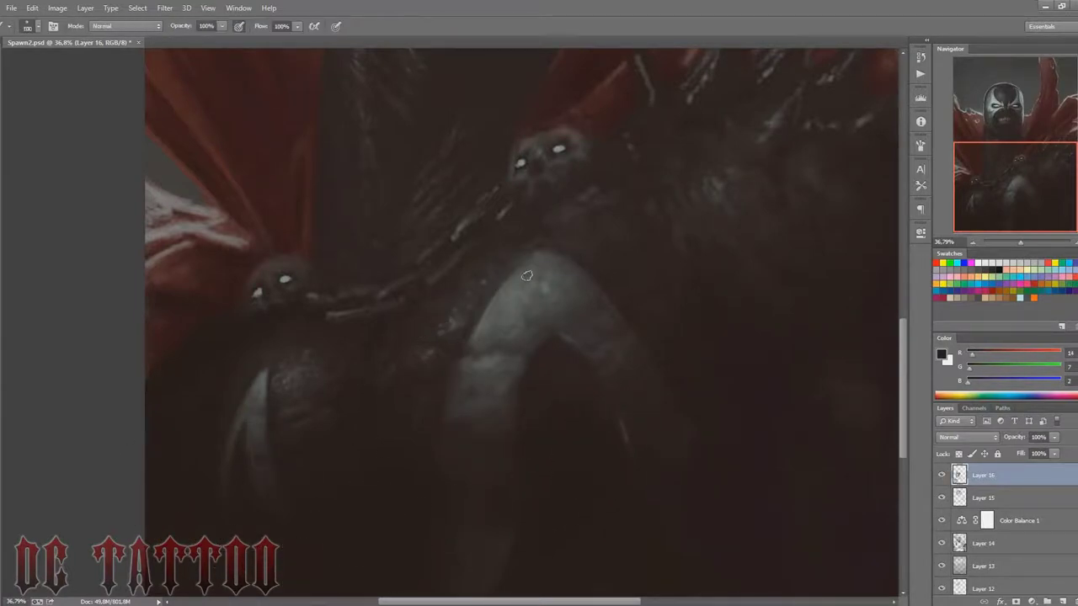
Step: Refine the central limb with light and medium grey highlights and darker grey shading
{"action": "left_click", "coordinate": [550, 276], "text": "alt"}
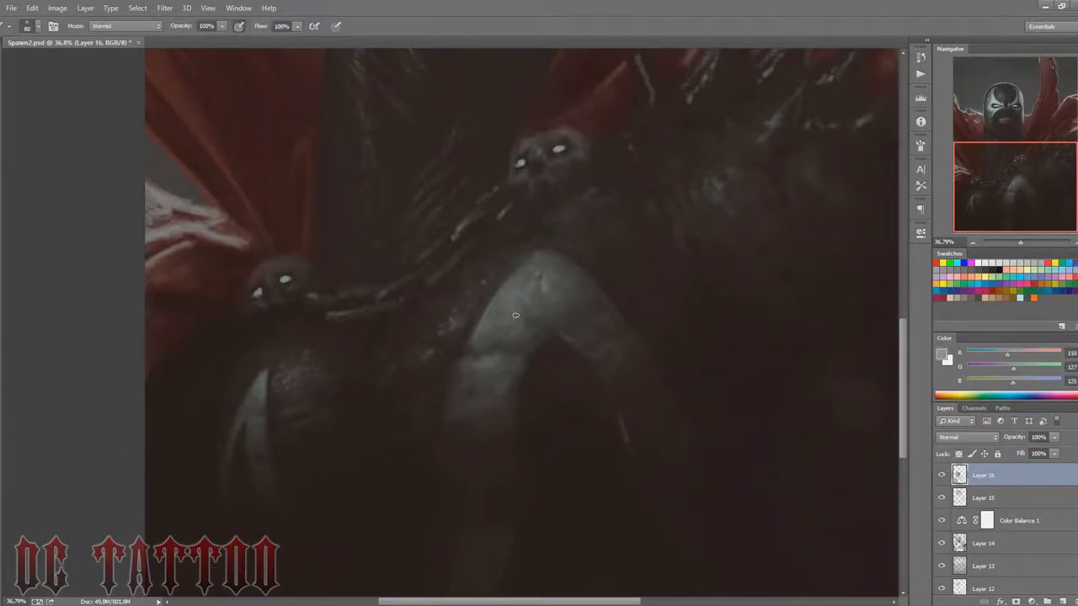
{"action": "left_click", "coordinate": [528, 285], "text": "alt"}
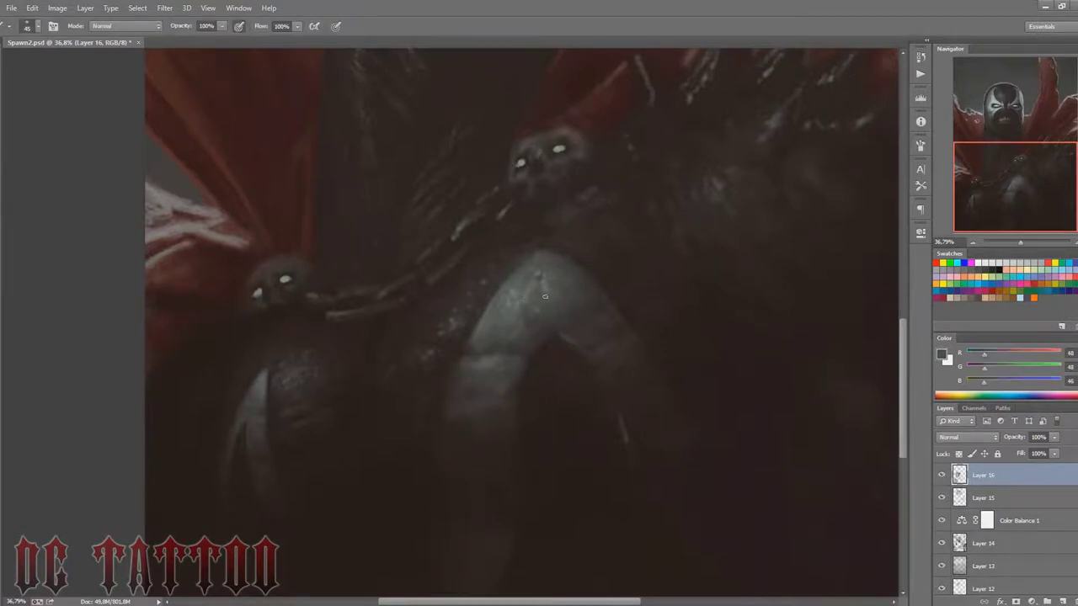
{"action": "key", "text": "bracketright"}
{"action": "left_click", "coordinate": [480, 341], "text": "alt"}
{"action": "left_click", "coordinate": [460, 350], "text": "alt"}
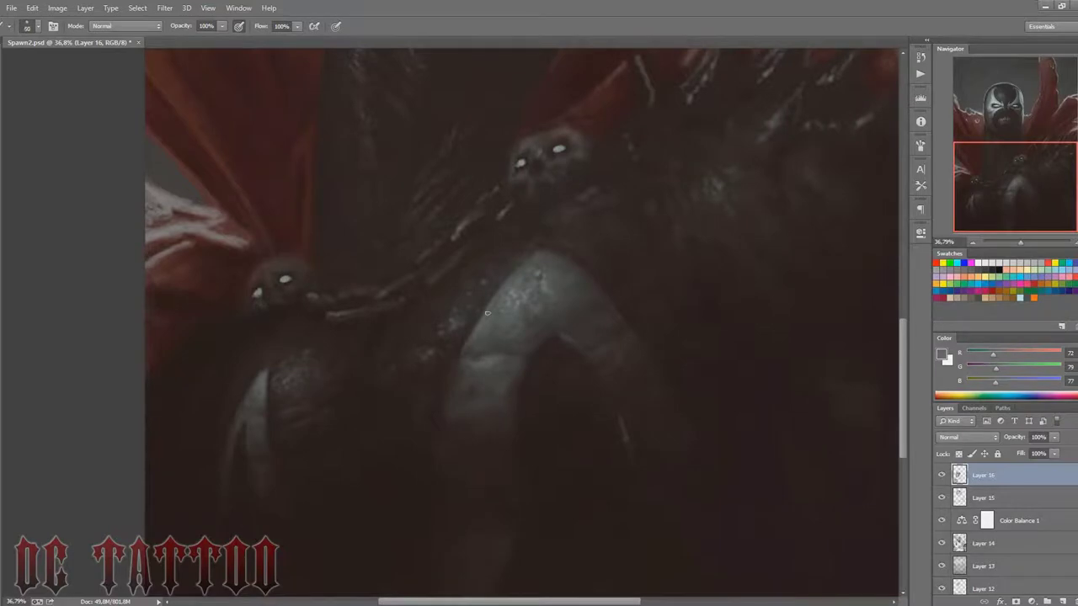
{"action": "left_click", "coordinate": [540, 251], "text": "alt"}
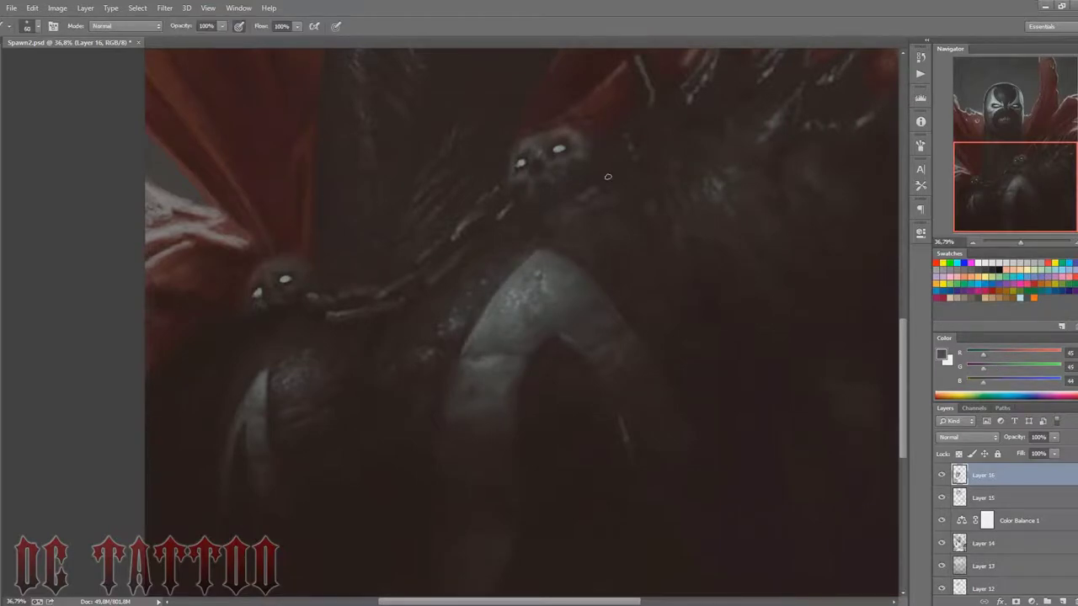
{"action": "key", "text": "bracketright"}
{"action": "key", "text": "bracketright"}
{"action": "key", "text": "bracketright"}
{"action": "key", "text": "bracketleft"}
{"action": "key", "text": "bracketleft"}
{"action": "left_click", "coordinate": [498, 324], "text": "alt"}
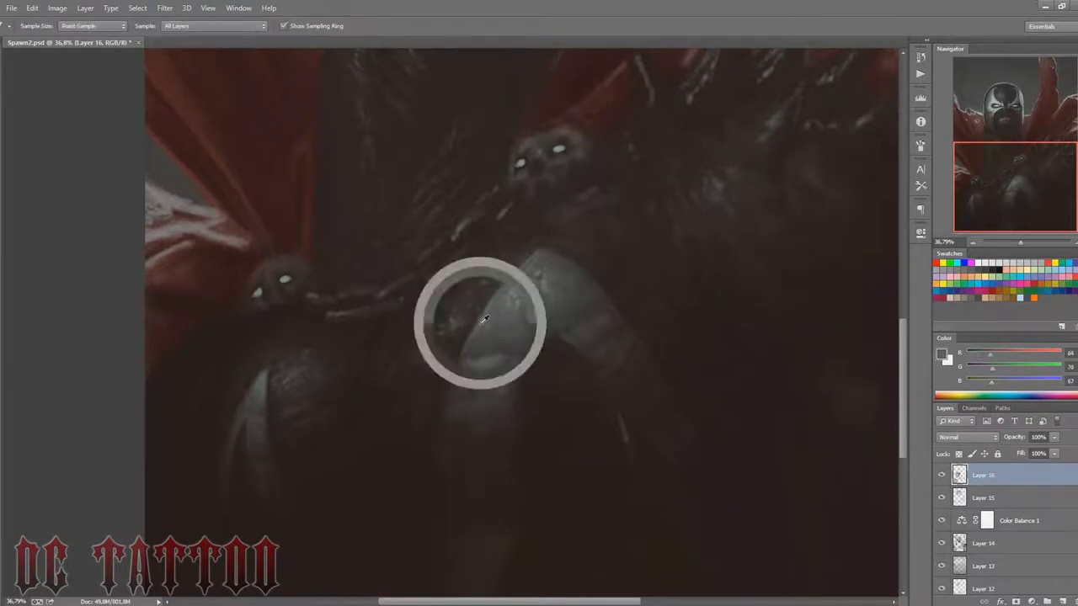
{"action": "key", "text": "bracketleft"}
{"action": "key", "text": "bracketleft"}
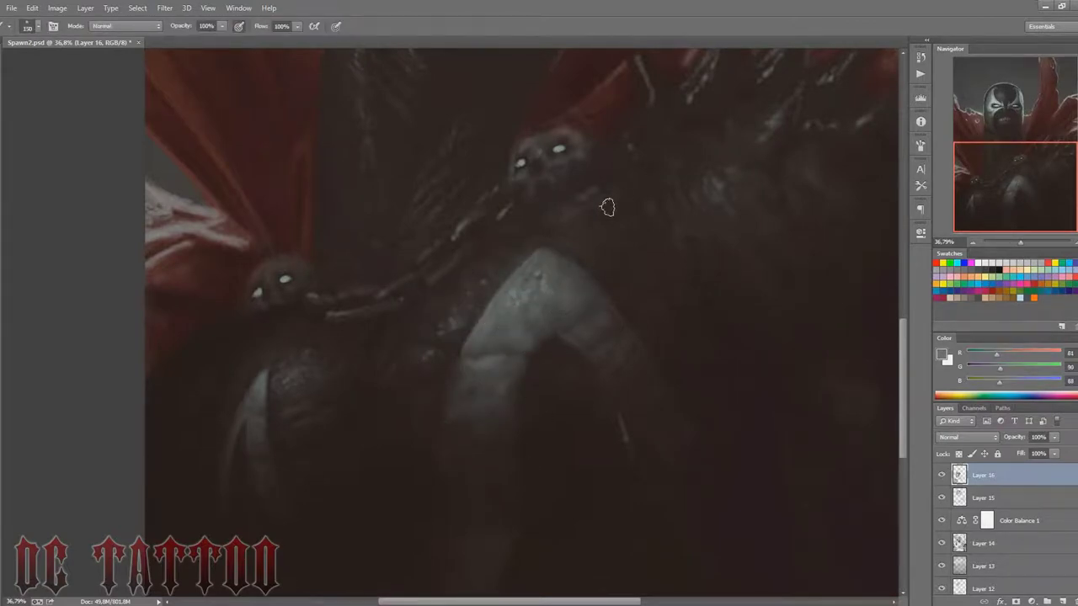
{"action": "key", "text": "bracketleft"}
{"action": "key", "text": "bracketleft"}
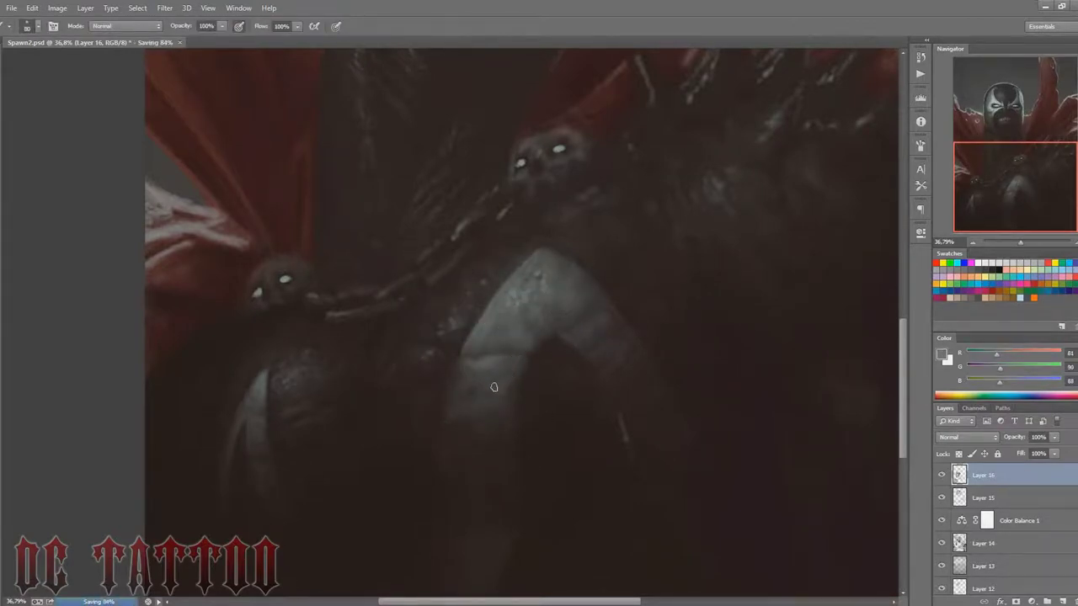
Step: Deepen the shadows beneath the limb using near-black and the darkest background tones
{"action": "left_click", "coordinate": [508, 380], "text": "alt"}
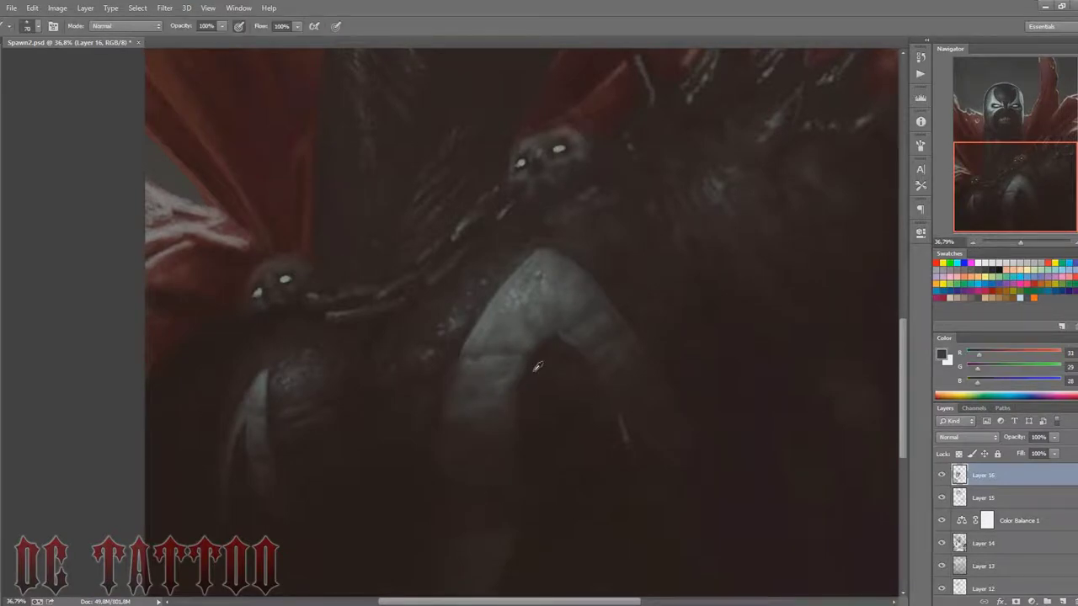
{"action": "key", "text": "bracketleft"}
{"action": "left_click", "coordinate": [454, 385], "text": "alt"}
{"action": "key", "text": "bracketright"}
{"action": "key", "text": "bracketright"}
{"action": "key", "text": "bracketright"}
{"action": "key", "text": "bracketright"}
{"action": "key", "text": "bracketright"}
{"action": "key", "text": "bracketright"}
{"action": "left_click", "coordinate": [463, 437], "text": "alt"}
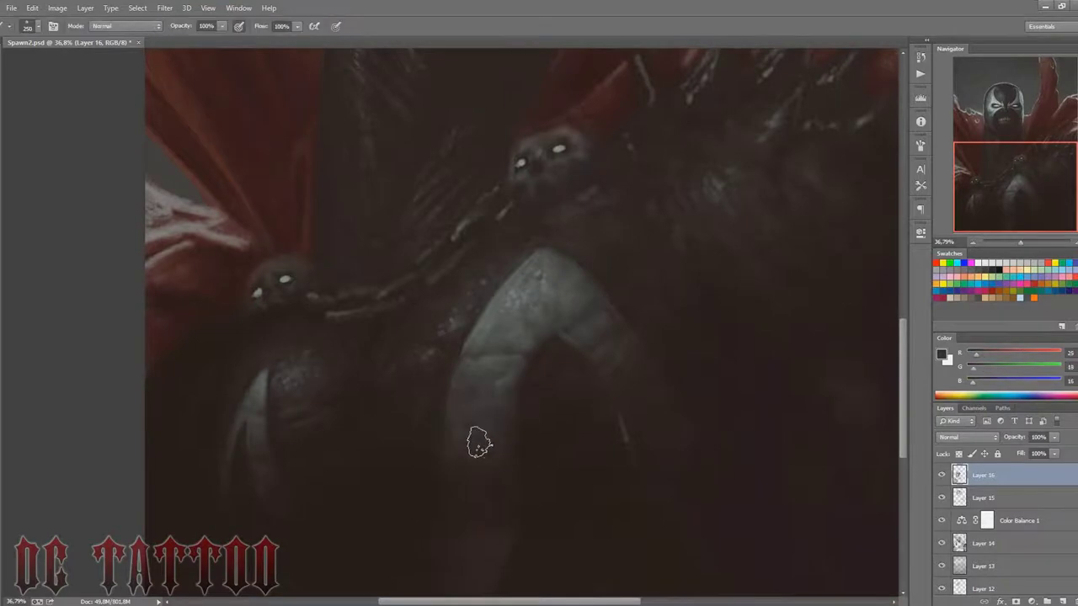
{"action": "key", "text": "bracketleft"}
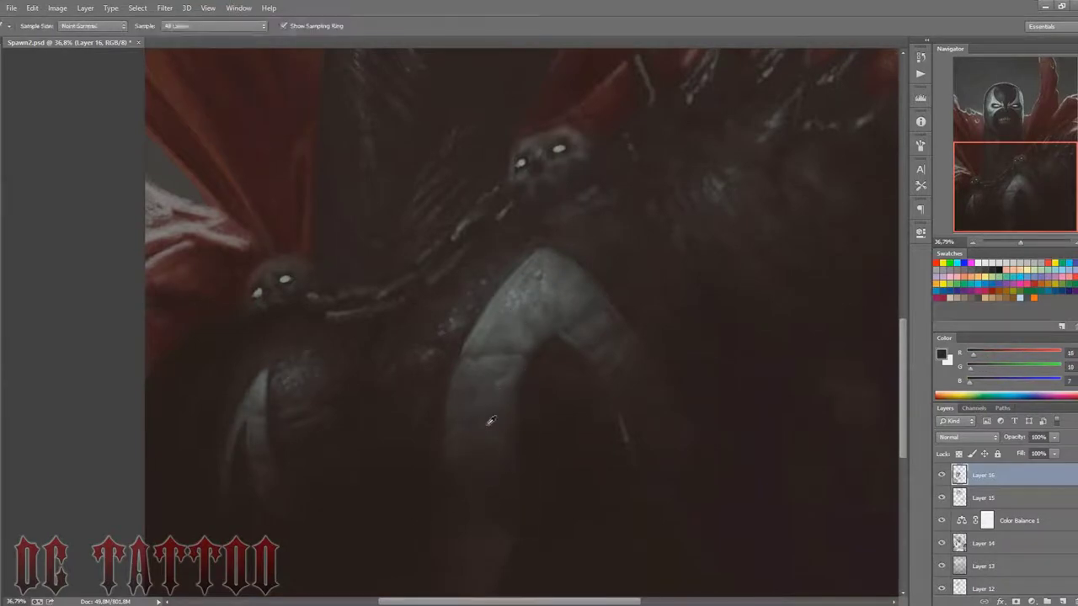
{"action": "left_click", "coordinate": [496, 488], "text": "alt"}
{"action": "key", "text": "bracketleft"}
{"action": "key", "text": "bracketleft"}
{"action": "key", "text": "bracketleft"}
{"action": "left_click", "coordinate": [439, 512], "text": "alt"}
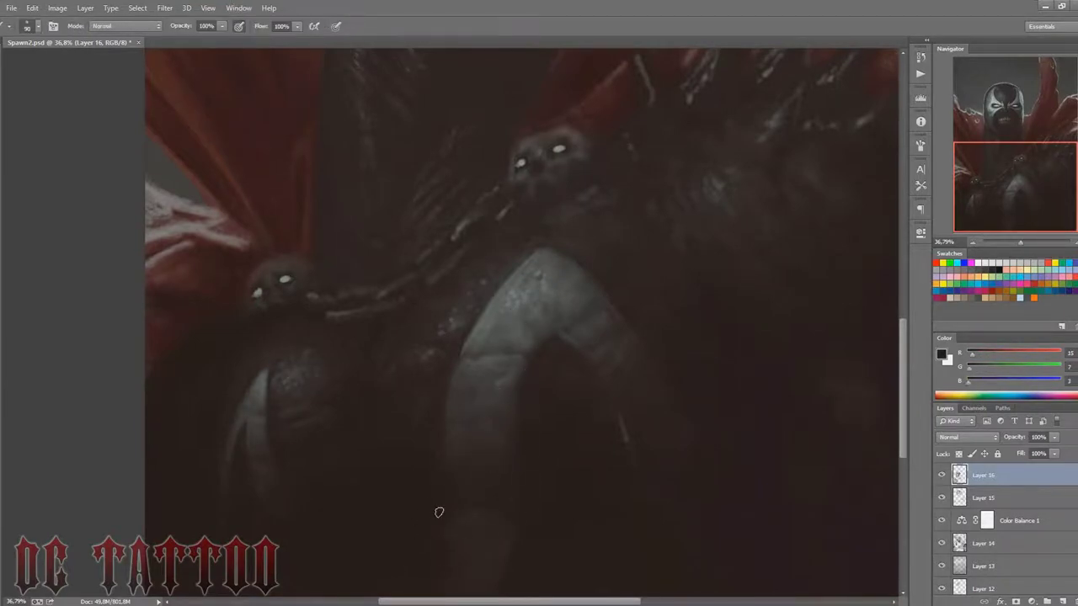
{"action": "left_click", "coordinate": [514, 543], "text": "alt"}
Step: Start darkening the lower dark mass with near-black, dark brown and mid-grey tones
{"action": "left_click_drag", "start_coordinate": [505, 540], "coordinate": [500, 404]}
{"action": "key", "text": "bracketright"}
{"action": "key", "text": "bracketright"}
{"action": "key", "text": "bracketright"}
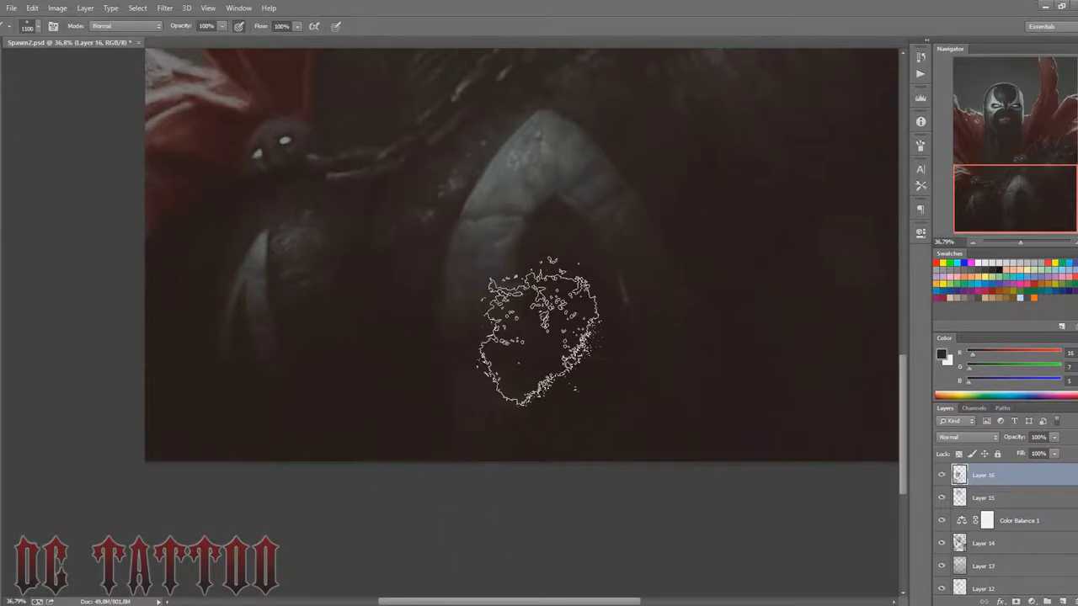
{"action": "left_click", "coordinate": [381, 389], "text": "alt"}
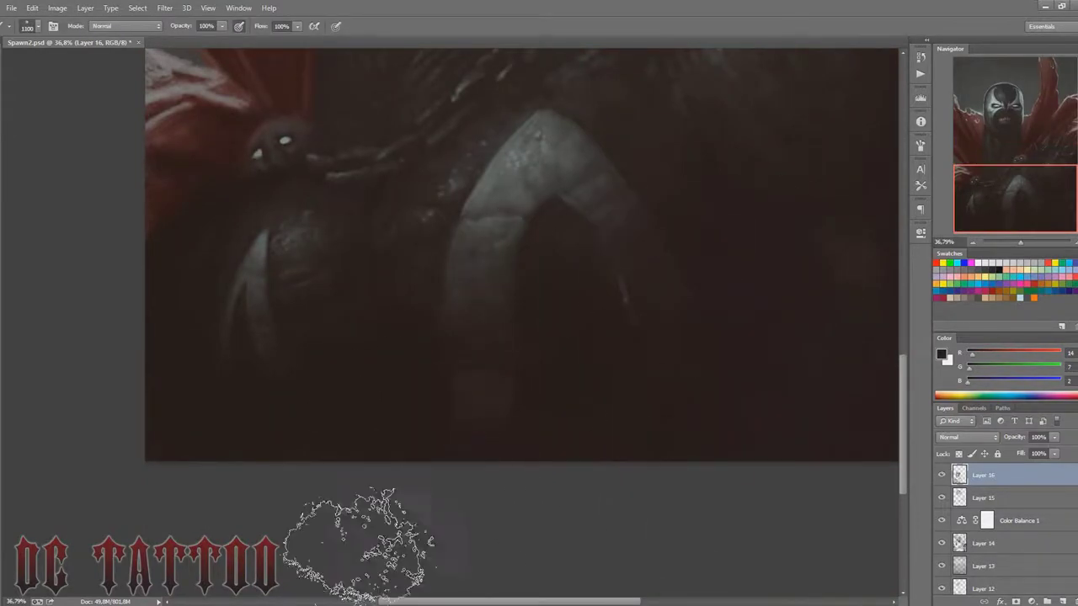
{"action": "left_click_drag", "start_coordinate": [1007, 195], "coordinate": [1010, 174]}
{"action": "key", "text": "bracketleft"}
{"action": "key", "text": "bracketleft"}
{"action": "key", "text": "bracketleft"}
{"action": "key", "text": "bracketleft"}
{"action": "key", "text": "bracketleft"}
{"action": "key", "text": "bracketleft"}
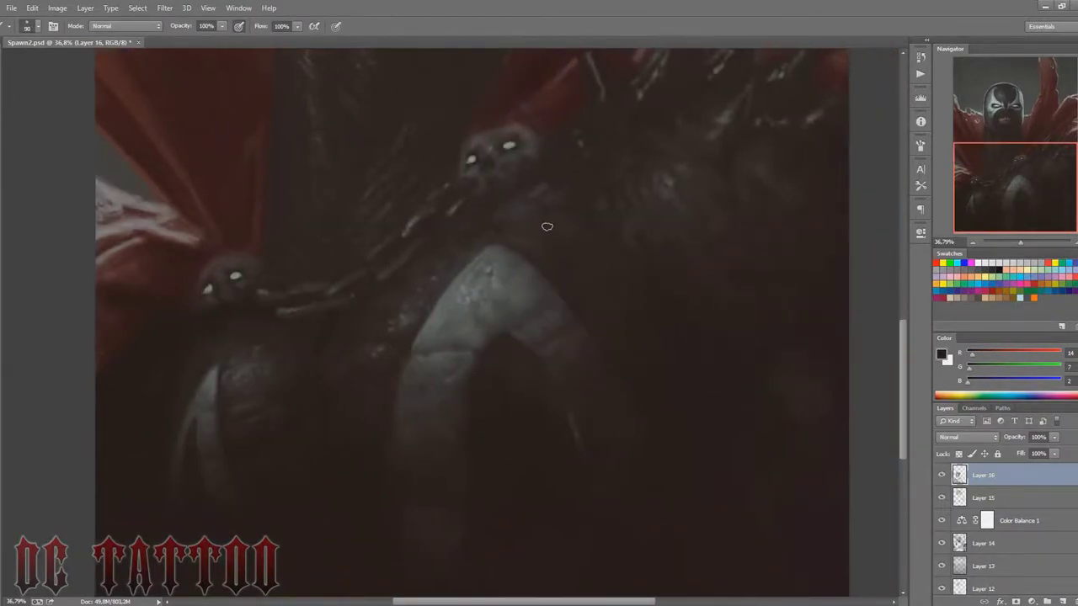
{"action": "left_click", "coordinate": [499, 196], "text": "alt"}
{"action": "key", "text": "bracketleft"}
{"action": "key", "text": "bracketleft"}
{"action": "key", "text": "bracketleft"}
{"action": "left_click", "coordinate": [419, 307], "text": "alt"}
{"action": "key", "text": "bracketright"}
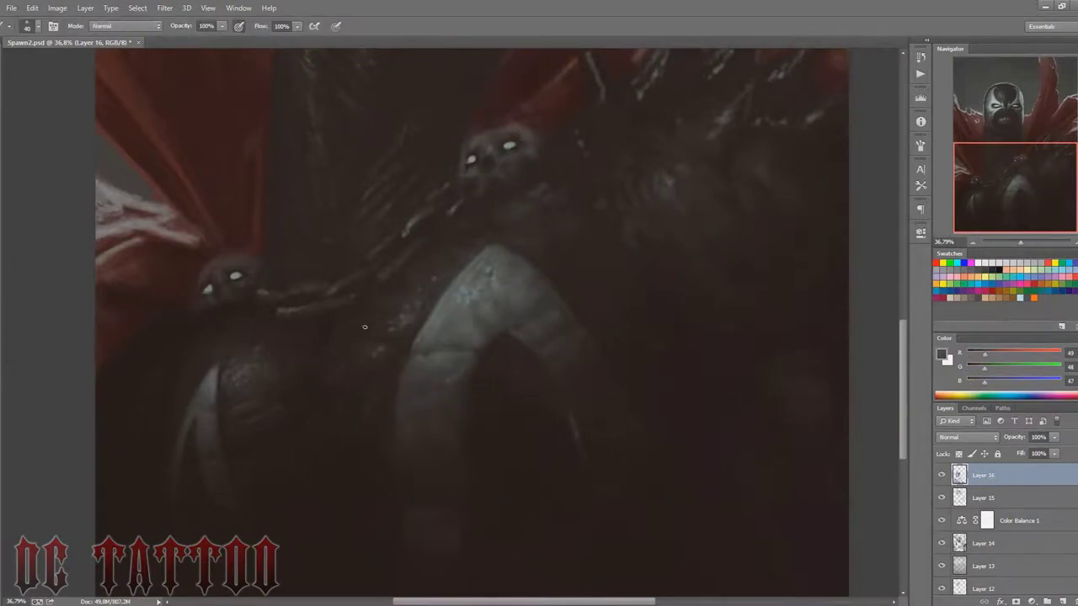
Step: Paint broad deep reddish-black shadows around the two chained skulls, with warm grey accents
{"action": "left_click", "coordinate": [380, 327], "text": "alt"}
{"action": "key", "text": "bracketright"}
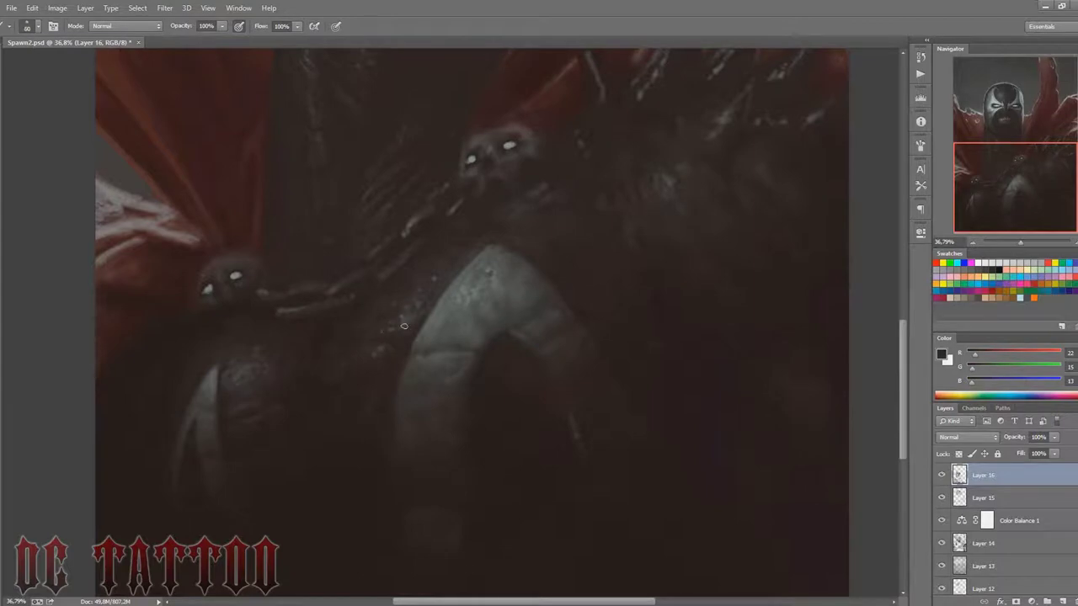
{"action": "left_click", "coordinate": [386, 368], "text": "alt"}
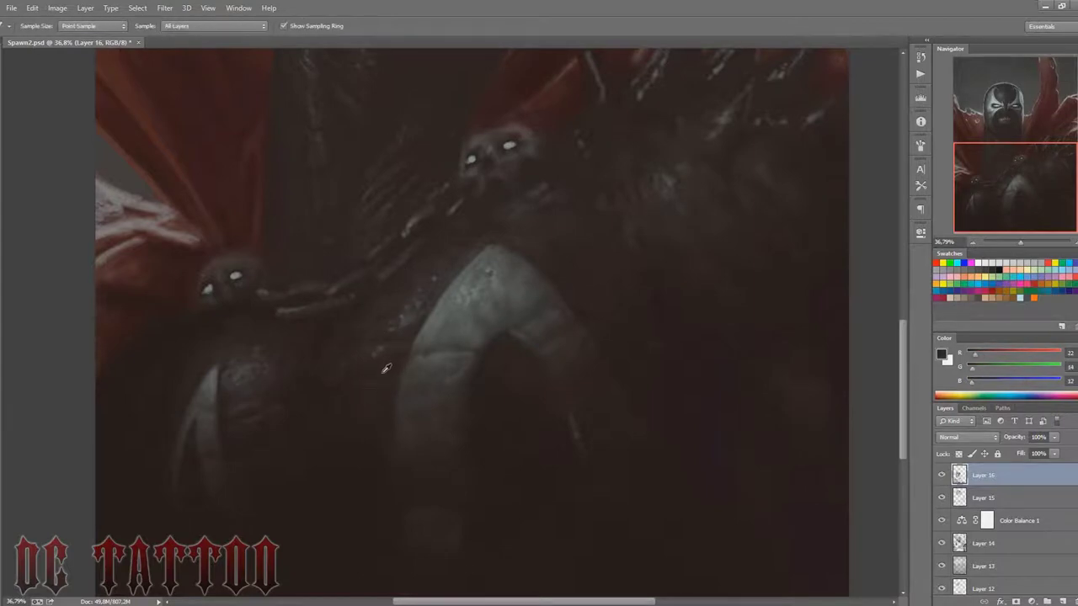
{"action": "left_click", "coordinate": [385, 368], "text": "alt"}
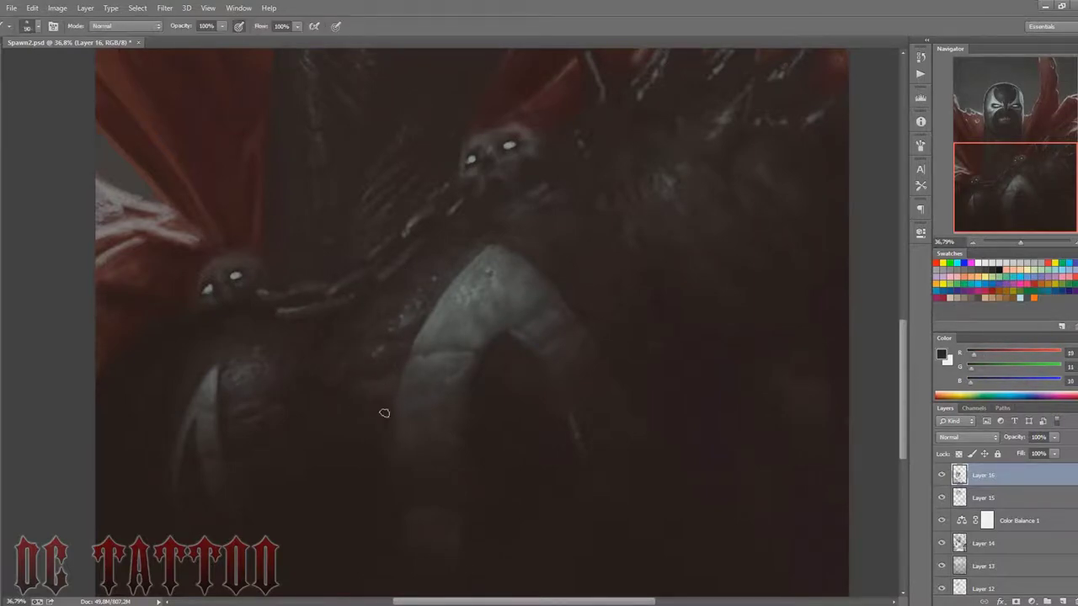
{"action": "left_click", "coordinate": [349, 383], "text": "alt"}
{"action": "left_click", "coordinate": [369, 389], "text": "alt"}
{"action": "key", "text": "bracketright"}
{"action": "key", "text": "bracketright"}
{"action": "key", "text": "bracketright"}
{"action": "key", "text": "bracketleft"}
{"action": "key", "text": "bracketleft"}
{"action": "key", "text": "bracketleft"}
{"action": "left_click", "coordinate": [390, 346], "text": "alt"}
{"action": "key", "text": "bracketright"}
{"action": "key", "text": "bracketright"}
{"action": "key", "text": "bracketright"}
{"action": "key", "text": "bracketleft"}
{"action": "key", "text": "bracketleft"}
{"action": "key", "text": "bracketleft"}
Step: Rework the curved horn with its grey and shade the shoulder in dark greys
{"action": "left_click", "coordinate": [484, 383], "text": "alt"}
{"action": "key", "text": "bracketright"}
{"action": "key", "text": "bracketright"}
{"action": "key", "text": "bracketleft"}
{"action": "key", "text": "bracketleft"}
{"action": "key", "text": "bracketleft"}
{"action": "left_click", "coordinate": [469, 284], "text": "alt"}
{"action": "key", "text": "bracketright"}
{"action": "key", "text": "bracketright"}
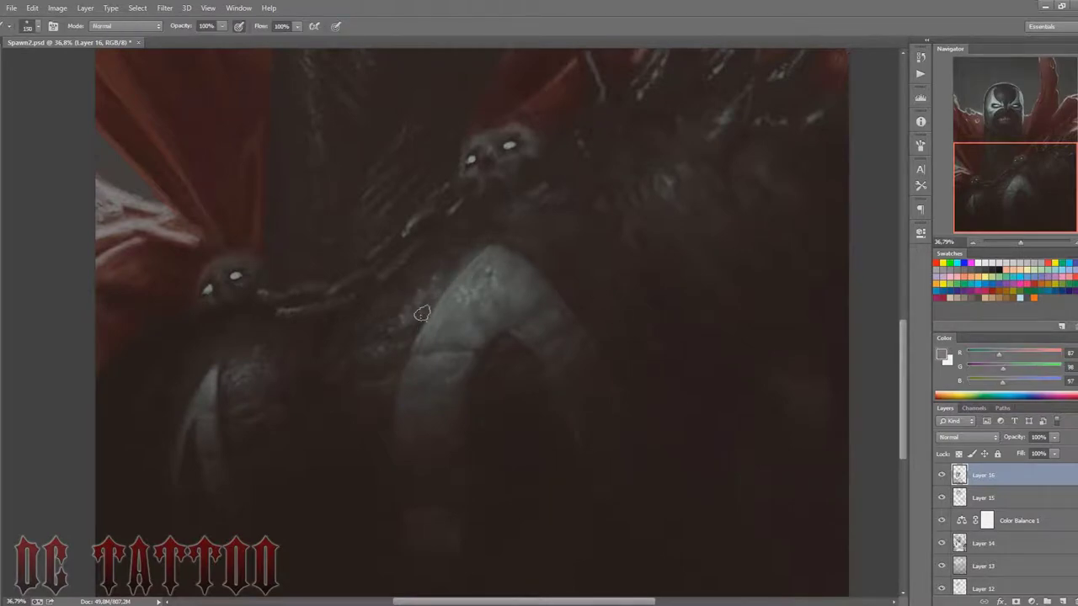
{"action": "key", "text": "bracketleft"}
{"action": "key", "text": "bracketleft"}
{"action": "key", "text": "bracketleft"}
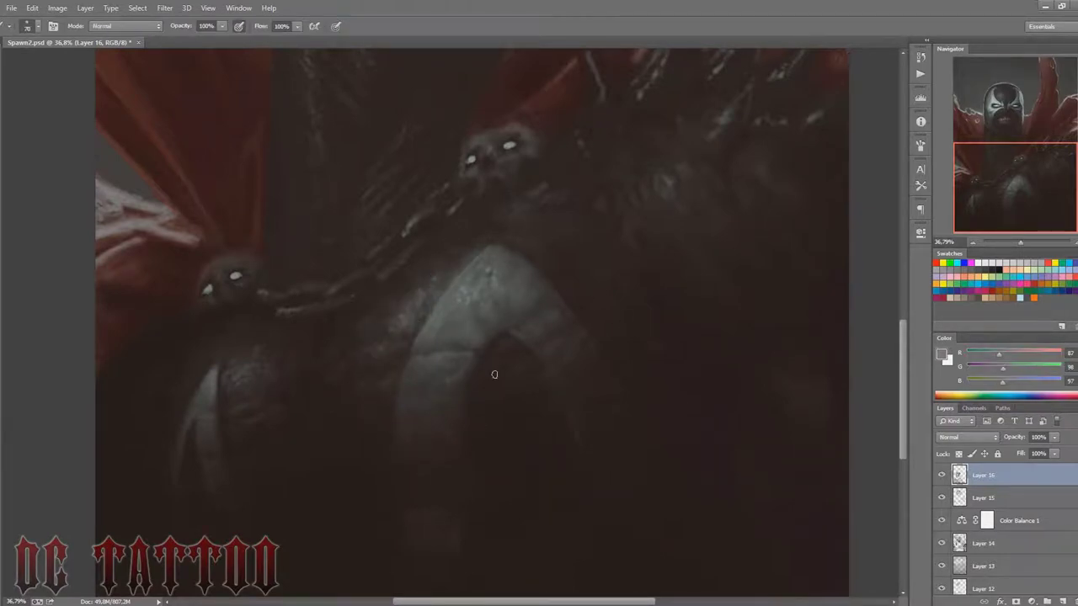
{"action": "left_click", "coordinate": [477, 224], "text": "alt"}
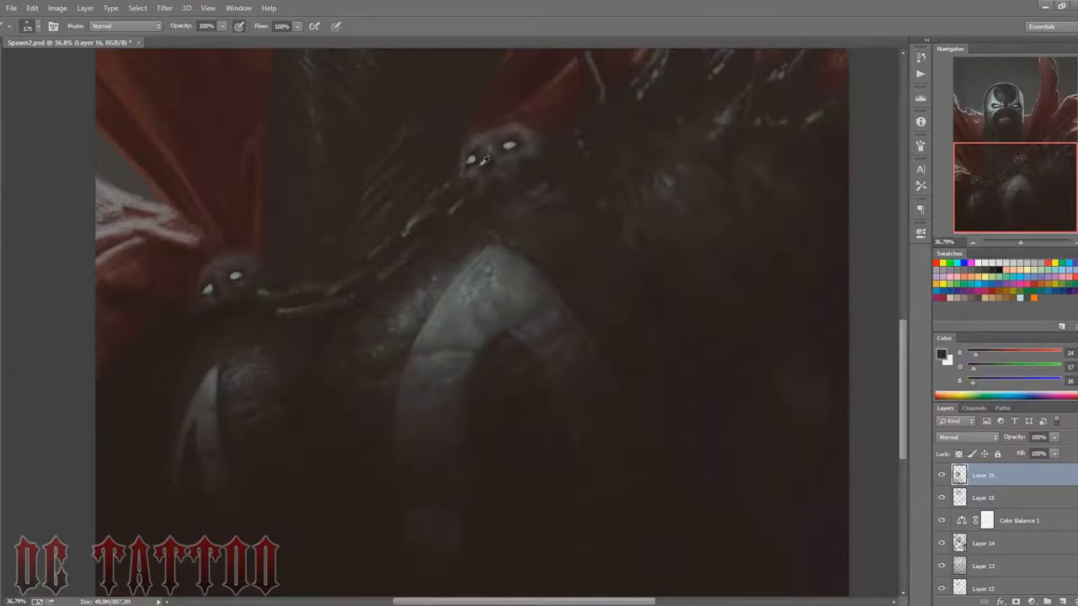
{"action": "key", "text": "bracketleft"}
{"action": "key", "text": "bracketleft"}
{"action": "key", "text": "bracketleft"}
{"action": "left_click", "coordinate": [549, 161], "text": "alt"}
{"action": "left_click", "coordinate": [592, 224], "text": "alt"}
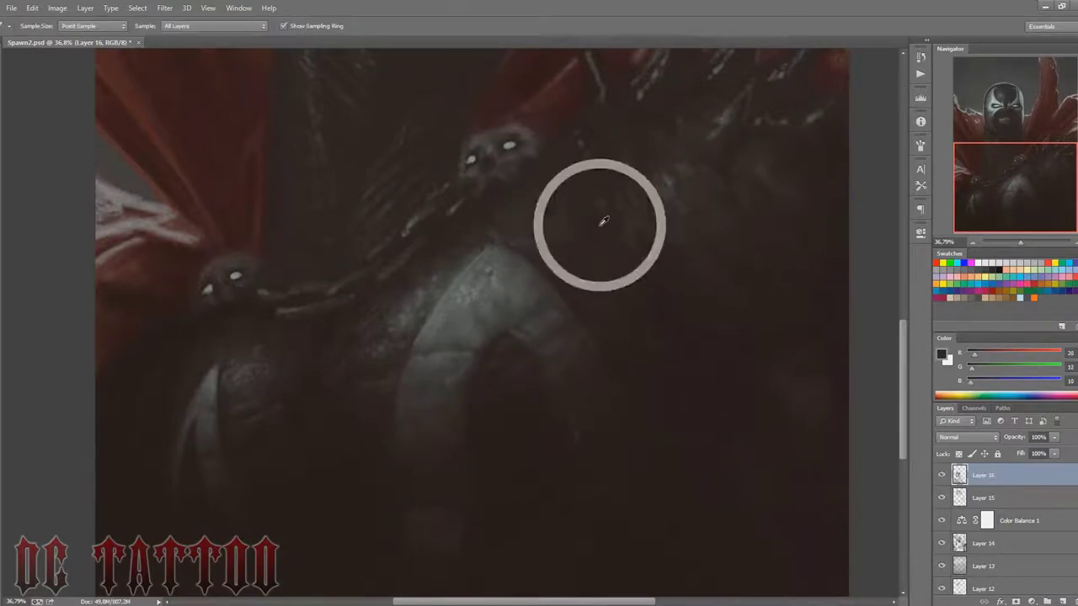
{"action": "left_click", "coordinate": [573, 218], "text": "alt"}
Step: Add lit grey to the horn top and broad dark-brown shadowing with a 400–500 brush
{"action": "key", "text": "bracketright"}
{"action": "key", "text": "bracketright"}
{"action": "key", "text": "bracketright"}
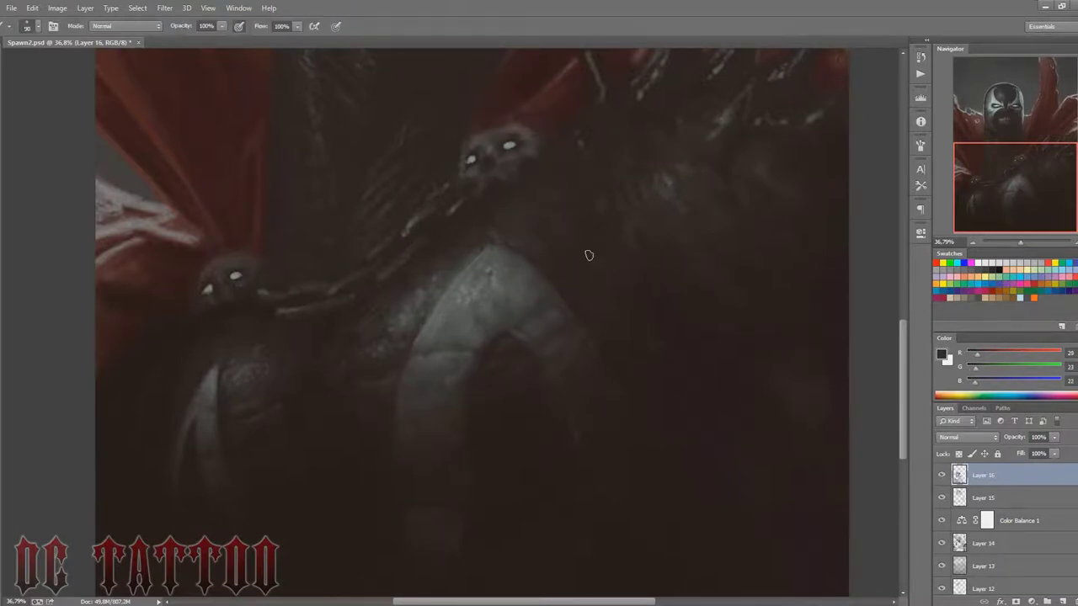
{"action": "key", "text": "bracketleft"}
{"action": "key", "text": "bracketleft"}
{"action": "key", "text": "bracketleft"}
{"action": "left_click", "coordinate": [610, 241], "text": "alt"}
{"action": "key", "text": "bracketleft"}
{"action": "key", "text": "bracketleft"}
{"action": "key", "text": "bracketleft"}
{"action": "left_click", "coordinate": [476, 267], "text": "alt"}
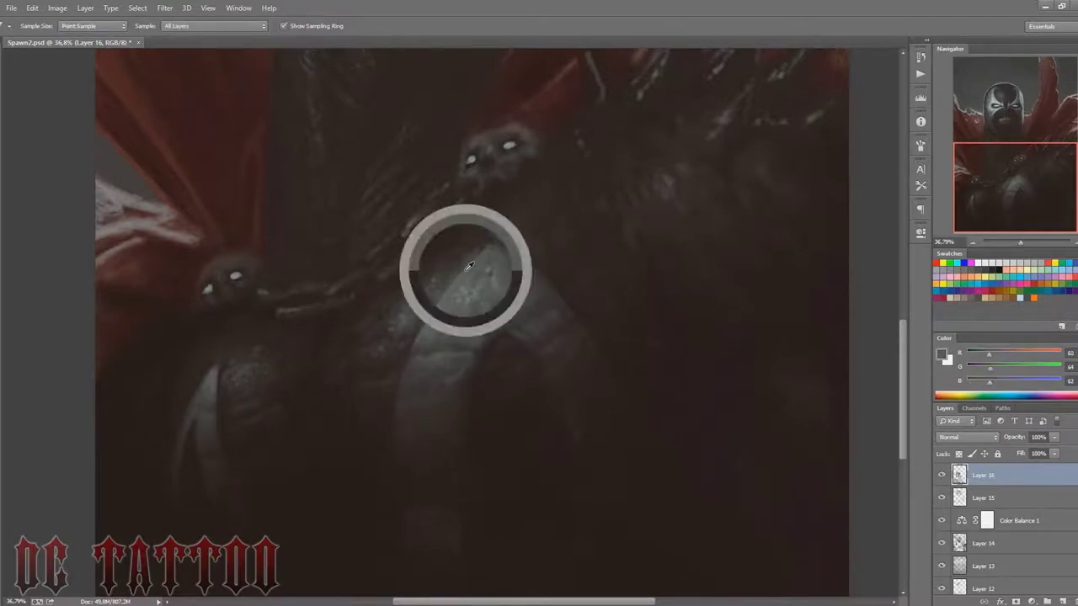
{"action": "left_click", "coordinate": [532, 291], "text": "alt"}
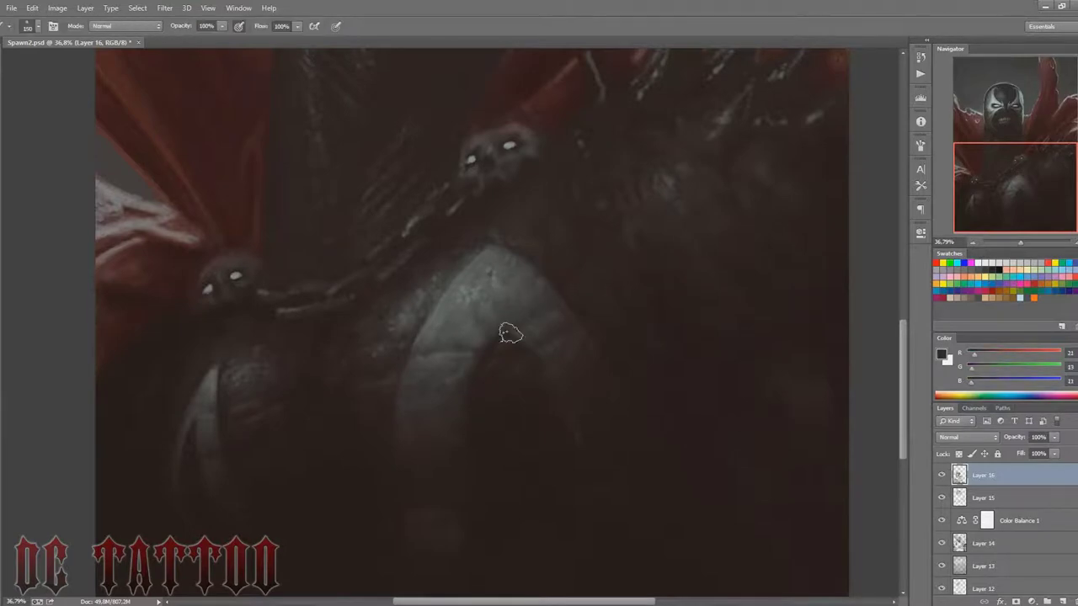
{"action": "key", "text": "bracketright"}
{"action": "key", "text": "bracketright"}
{"action": "key", "text": "bracketright"}
{"action": "left_click", "coordinate": [551, 387], "text": "alt"}
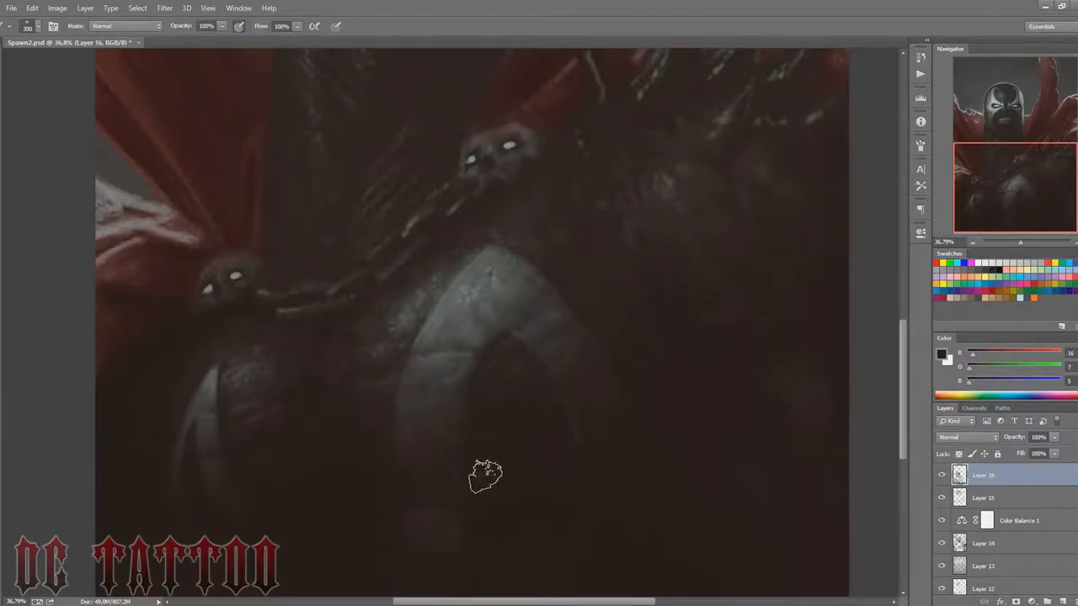
{"action": "key", "text": "bracketleft"}
{"action": "key", "text": "bracketleft"}
{"action": "key", "text": "bracketleft"}
{"action": "key", "text": "bracketleft"}
{"action": "key", "text": "bracketleft"}
{"action": "key", "text": "bracketleft"}
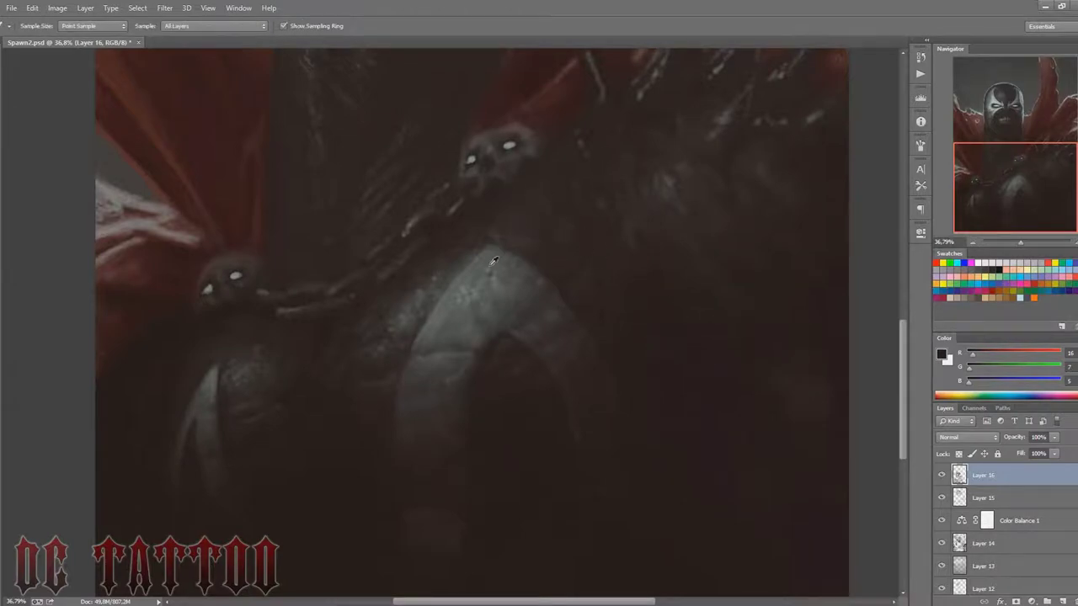
Step: Refine the armour and spikes with mid greys and dark shadow tones
{"action": "left_click", "coordinate": [522, 242], "text": "alt"}
{"action": "key", "text": "bracketright"}
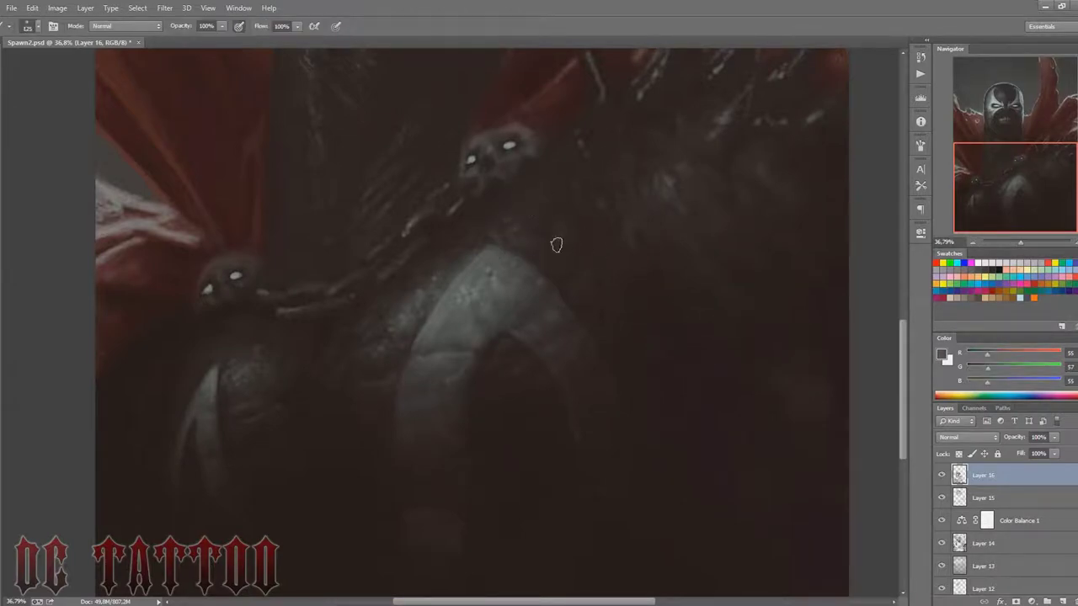
{"action": "left_click", "coordinate": [570, 238], "text": "alt"}
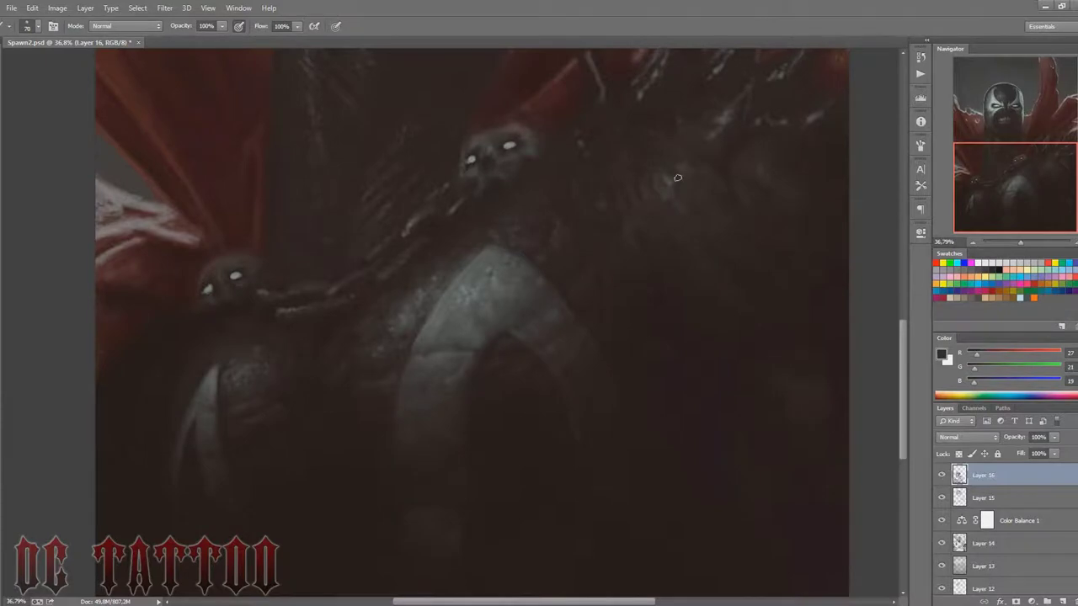
{"action": "left_click", "coordinate": [543, 255], "text": "alt"}
{"action": "key", "text": "bracketleft"}
{"action": "key", "text": "bracketleft"}
{"action": "scroll", "coordinate": [594, 291], "scroll_direction": "up", "scroll_amount": 3}
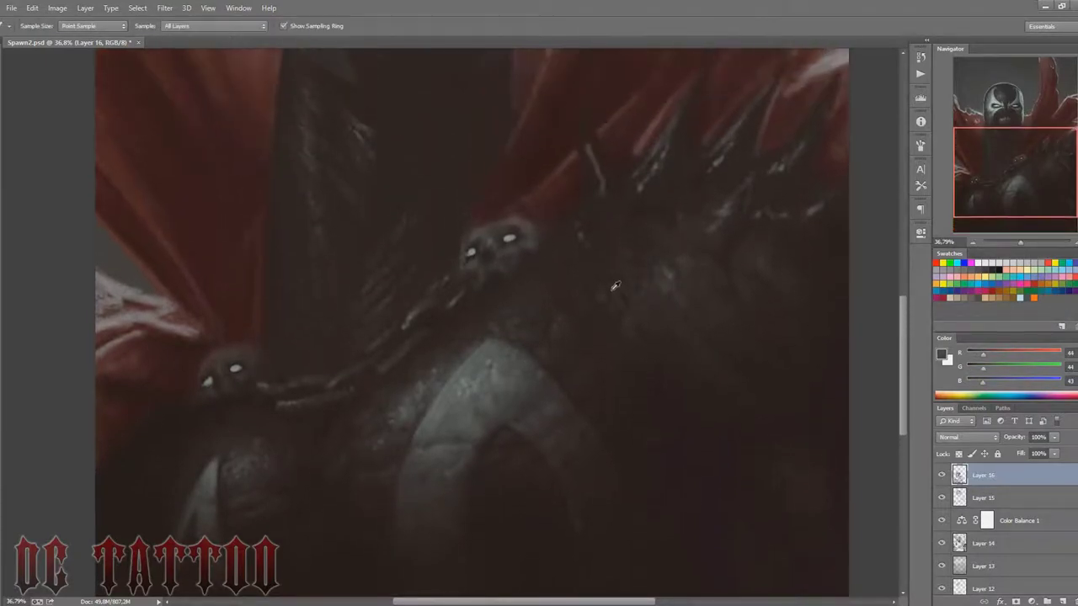
{"action": "left_click", "coordinate": [601, 309], "text": "alt"}
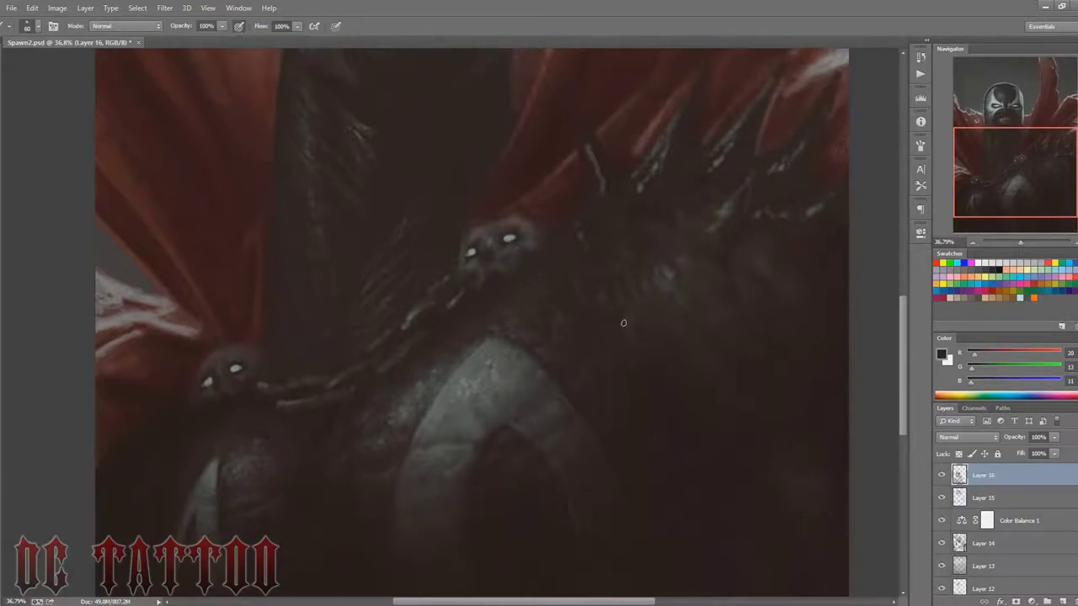
{"action": "left_click", "coordinate": [626, 323], "text": "alt"}
{"action": "key", "text": "bracketright"}
{"action": "key", "text": "bracketright"}
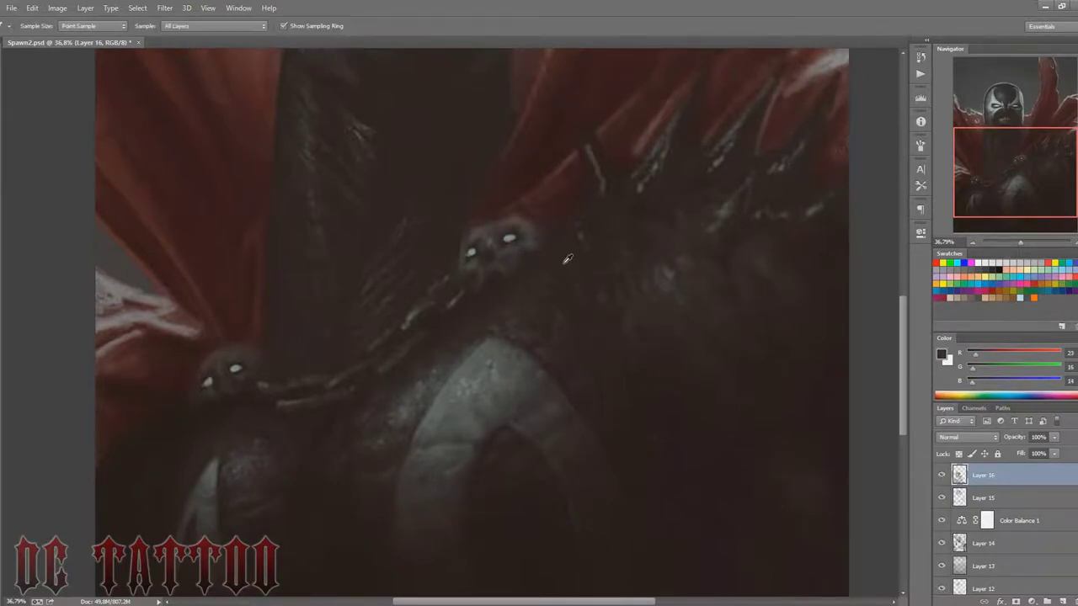
{"action": "left_click", "coordinate": [528, 257], "text": "alt"}
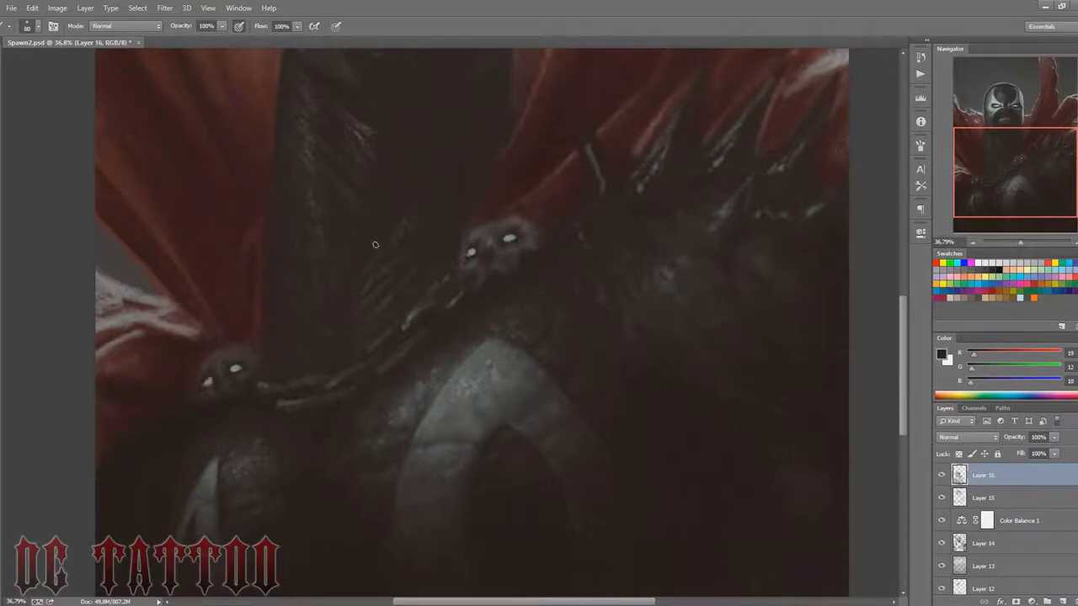
{"action": "key", "text": "bracketright"}
{"action": "key", "text": "bracketright"}
{"action": "key", "text": "bracketright"}
{"action": "key", "text": "bracketright"}
{"action": "key", "text": "bracketright"}
{"action": "key", "text": "bracketright"}
{"action": "key", "text": "bracketleft"}
{"action": "key", "text": "bracketleft"}
Step: Toggle Layer 16's visibility to compare the shading before and after
{"action": "left_click_drag", "start_coordinate": [1024, 149], "coordinate": [1015, 113]}
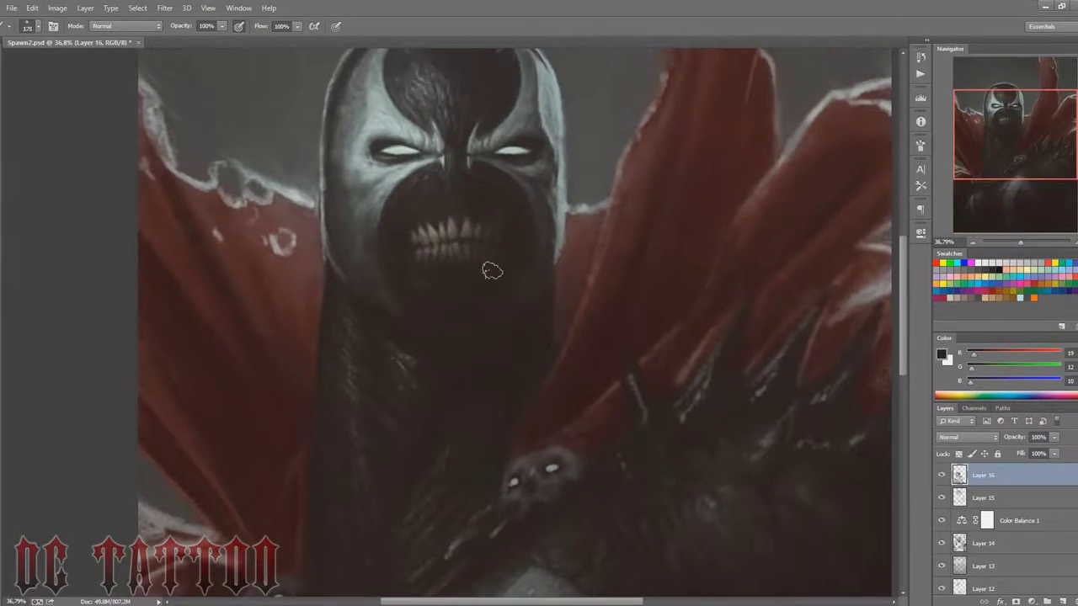
{"action": "key", "text": "bracketright"}
{"action": "key", "text": "bracketright"}
{"action": "key", "text": "bracketleft"}
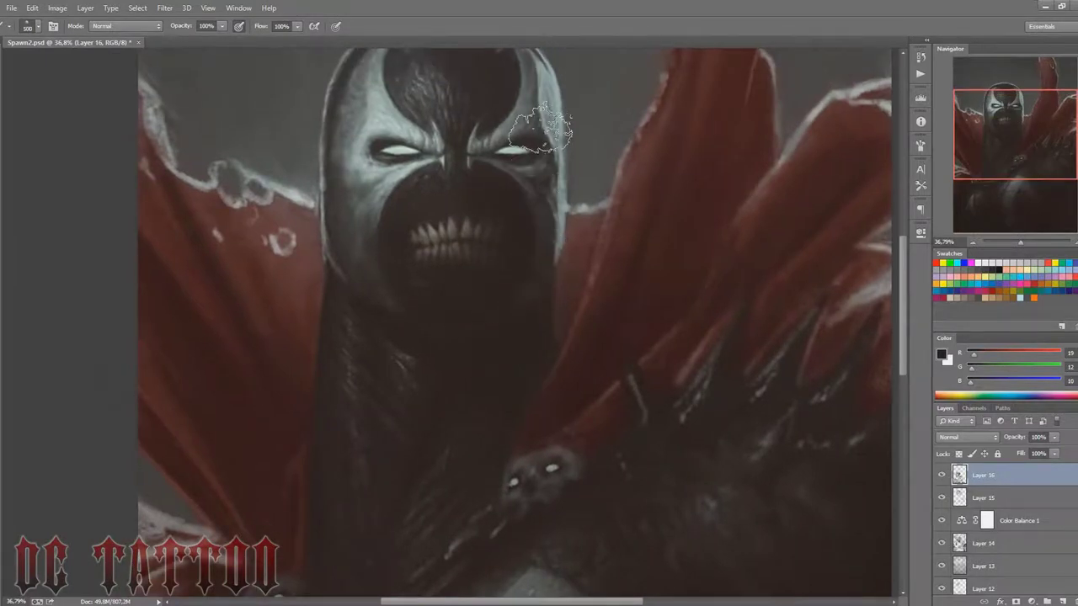
{"action": "left_click", "coordinate": [942, 476]}
{"action": "left_click", "coordinate": [942, 476]}
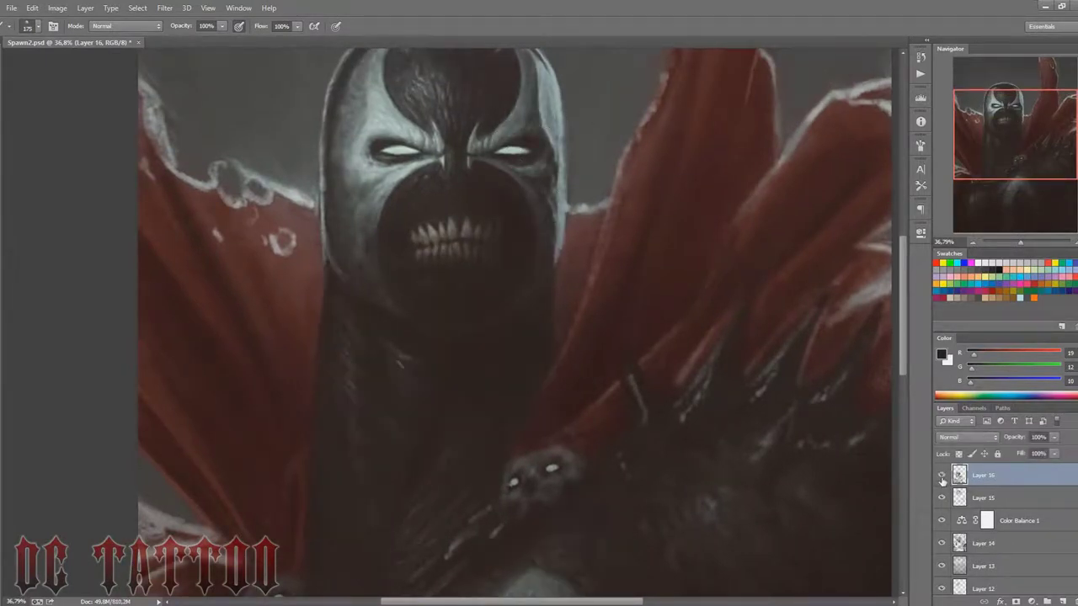
{"action": "left_click_drag", "start_coordinate": [1024, 136], "coordinate": [1024, 160]}
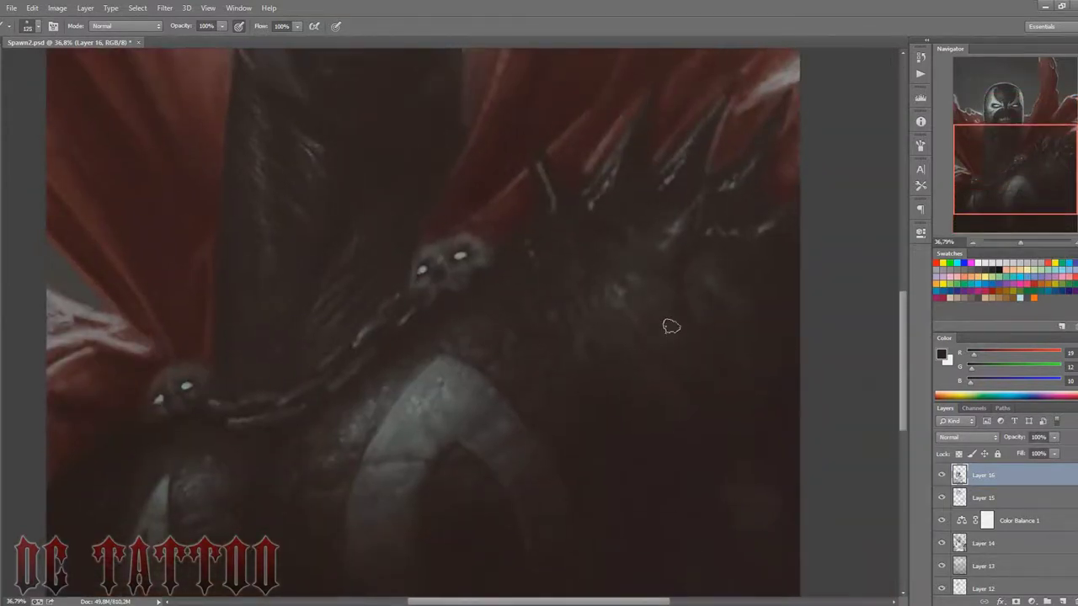
Step: Block in dark grey and near-black shadows along the lower spiked ridge with a 60–80 px brush
{"action": "left_click", "coordinate": [648, 294], "text": "alt"}
{"action": "key", "text": "bracketleft"}
{"action": "key", "text": "bracketleft"}
{"action": "left_click", "coordinate": [653, 238], "text": "alt"}
{"action": "left_click", "coordinate": [697, 239], "text": "alt"}
{"action": "left_click", "coordinate": [671, 242], "text": "alt"}
{"action": "left_click", "coordinate": [660, 255], "text": "alt"}
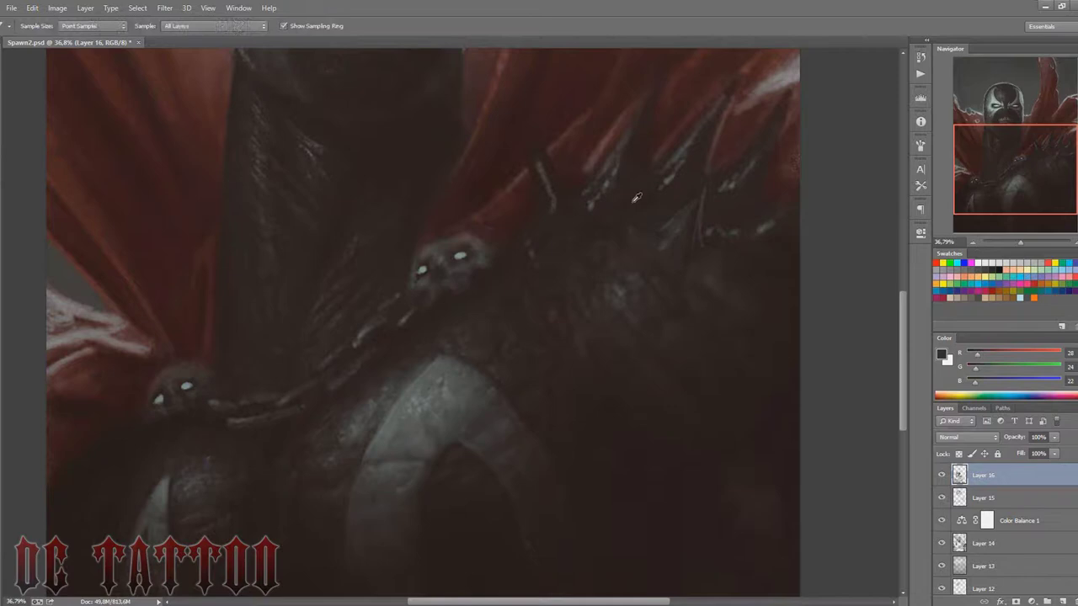
{"action": "left_click", "coordinate": [708, 272], "text": "alt"}
{"action": "key", "text": "bracketright"}
{"action": "key", "text": "bracketright"}
{"action": "key", "text": "bracketright"}
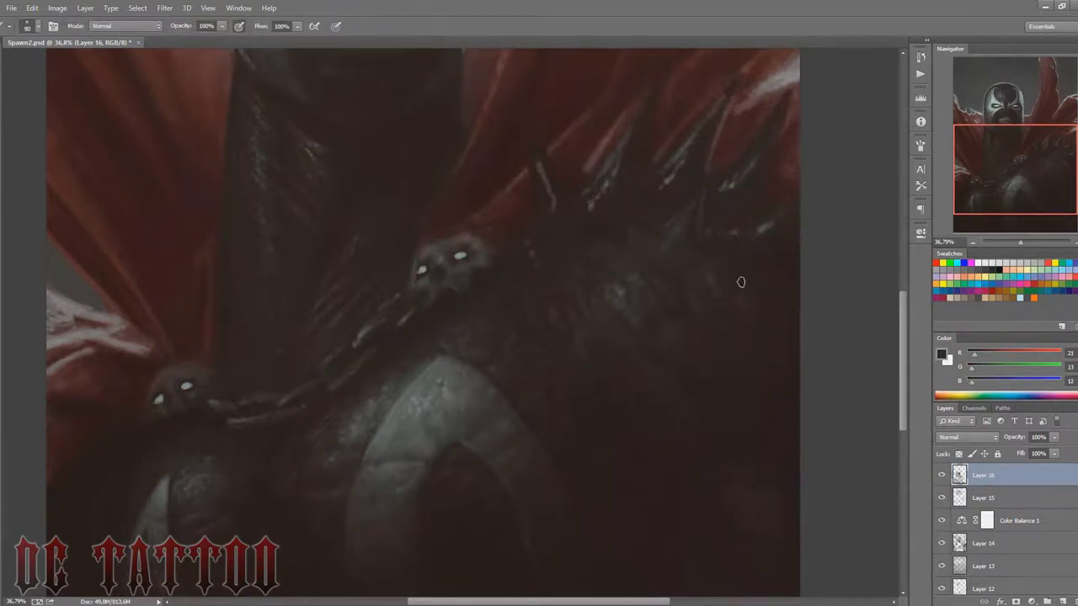
{"action": "left_click", "coordinate": [758, 280], "text": "alt"}
Step: Paint the right-hand spike tips with dark warm greys and grey highlights, brush sized 30–60
{"action": "left_click", "coordinate": [761, 141], "text": "alt"}
{"action": "left_click", "coordinate": [754, 155], "text": "alt"}
{"action": "key", "text": "bracketright"}
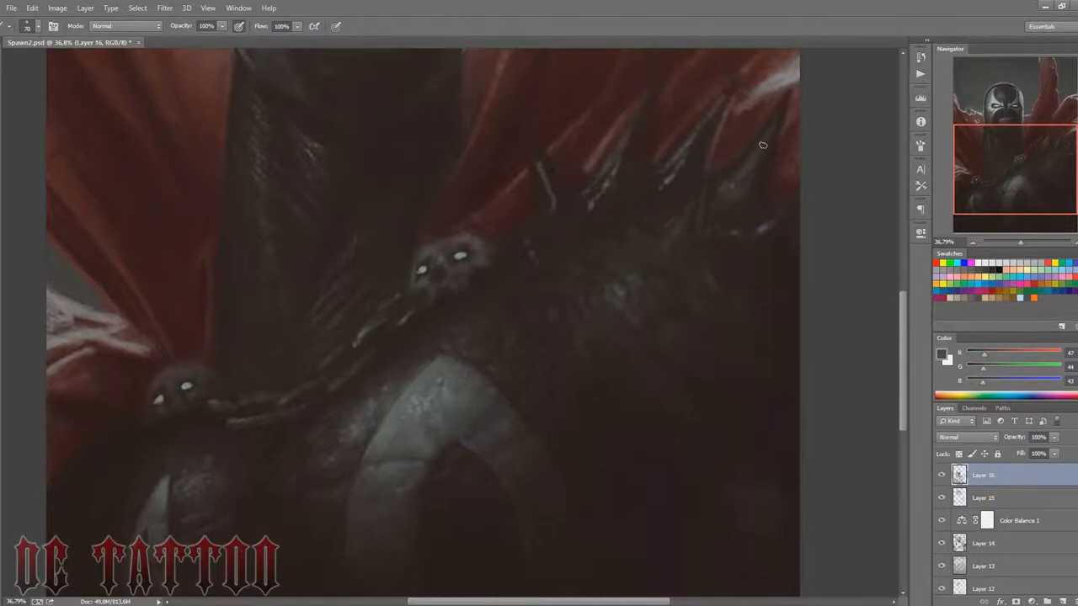
{"action": "left_click", "coordinate": [724, 187], "text": "alt"}
{"action": "key", "text": "bracketleft"}
{"action": "left_click", "coordinate": [745, 172], "text": "alt"}
{"action": "key", "text": "bracketleft"}
{"action": "key", "text": "bracketleft"}
{"action": "key", "text": "bracketleft"}
{"action": "left_click", "coordinate": [754, 124], "text": "alt"}
{"action": "key", "text": "bracketright"}
{"action": "key", "text": "bracketright"}
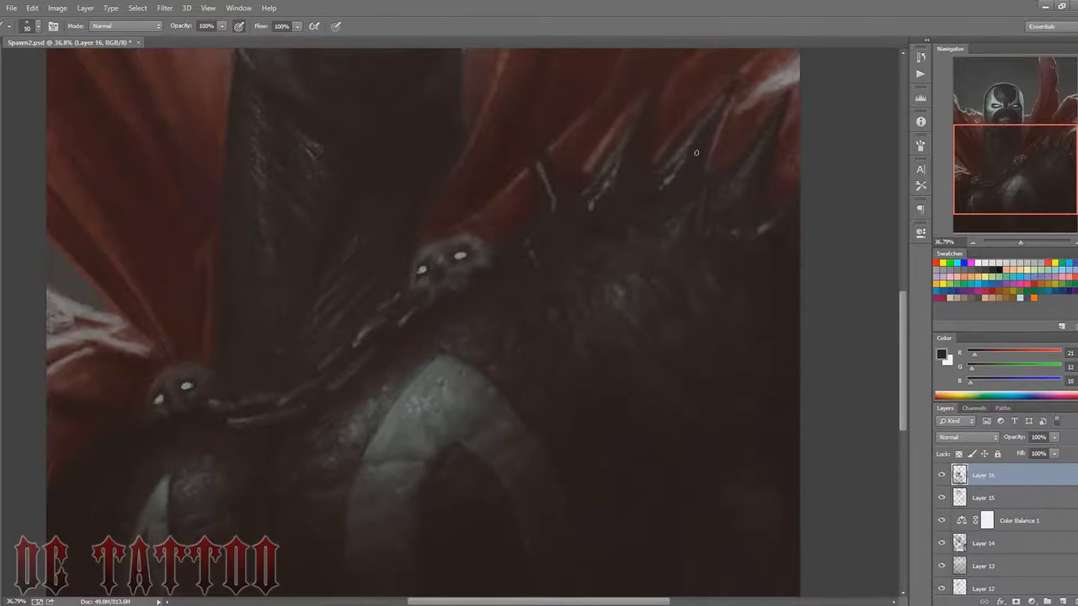
Step: Darken the middle and left spikes with shadow and lighter greys at brush sizes 70, 50, 35
{"action": "left_click", "coordinate": [707, 274], "text": "alt"}
{"action": "key", "text": "bracketleft"}
{"action": "left_click", "coordinate": [641, 200], "text": "alt"}
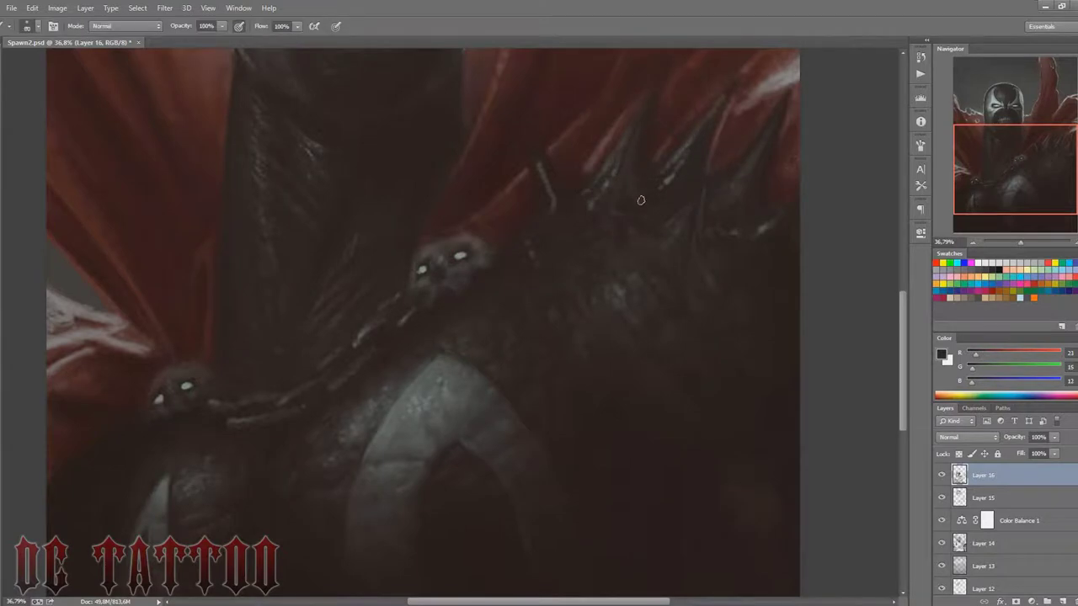
{"action": "left_click", "coordinate": [650, 144], "text": "alt"}
{"action": "key", "text": "bracketleft"}
{"action": "key", "text": "bracketleft"}
{"action": "key", "text": "bracketleft"}
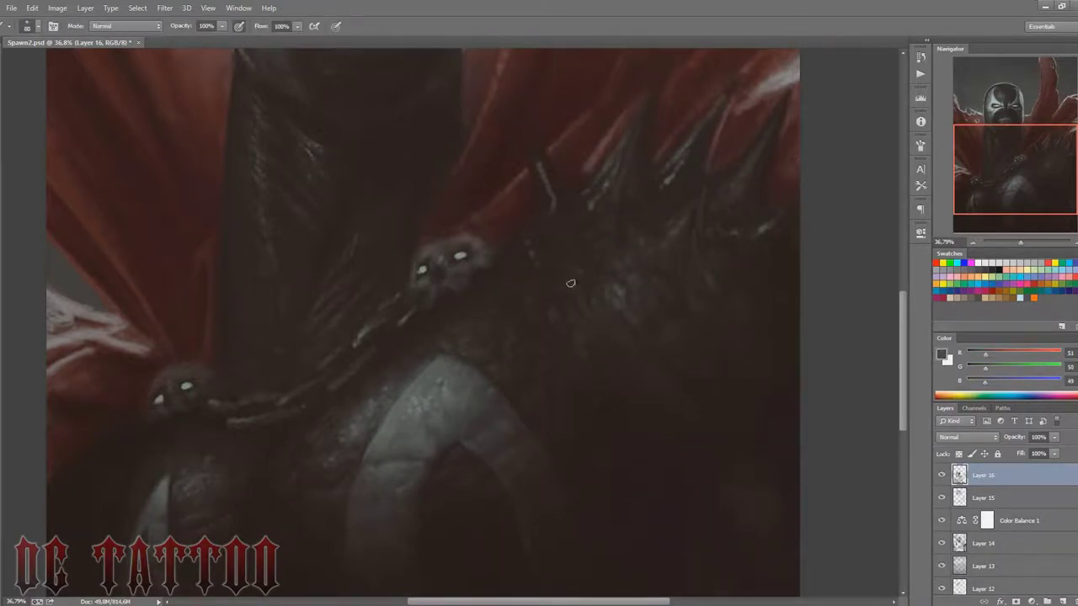
{"action": "left_click", "coordinate": [609, 242], "text": "alt"}
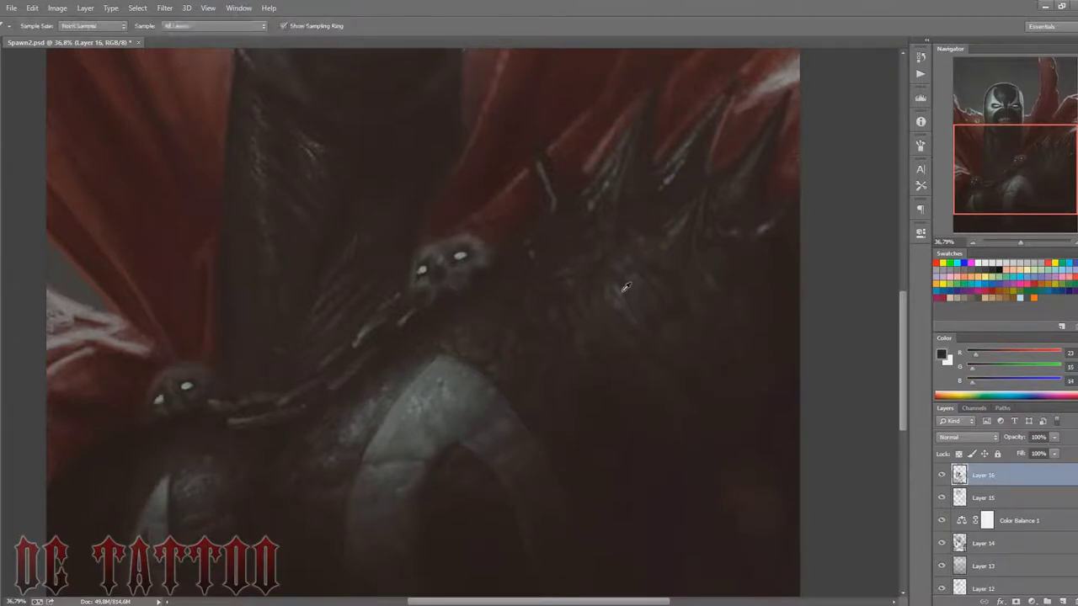
{"action": "key", "text": "bracketleft"}
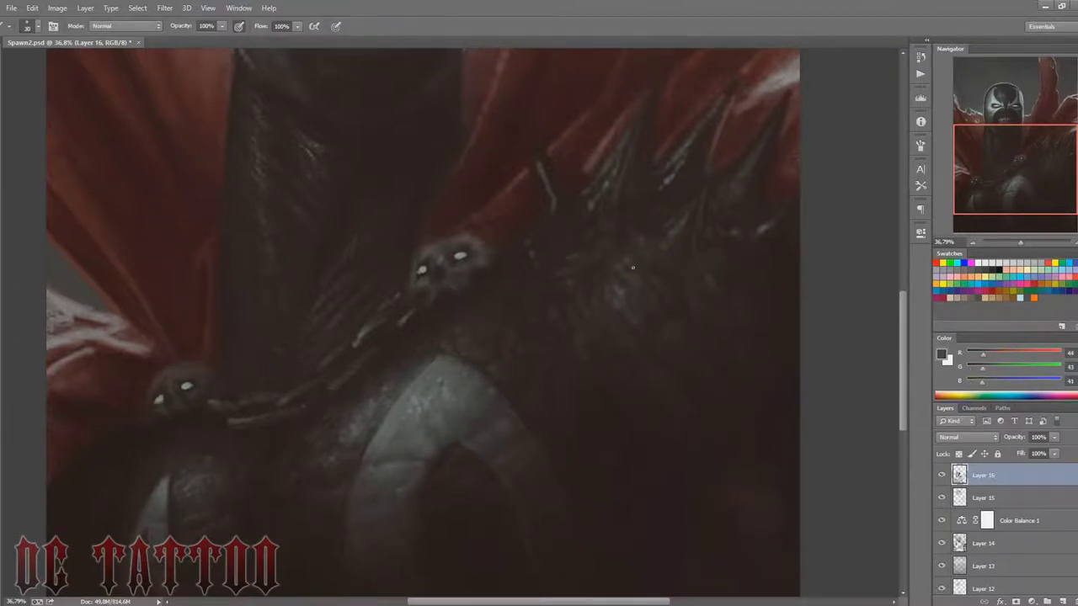
{"action": "left_click", "coordinate": [598, 281], "text": "alt"}
Step: Define the gaps between spikes with dark shadows and pale grey highlights, brush sized 40–100
{"action": "left_click", "coordinate": [640, 143], "text": "alt"}
{"action": "key", "text": "bracketleft"}
{"action": "key", "text": "bracketleft"}
{"action": "key", "text": "bracketleft"}
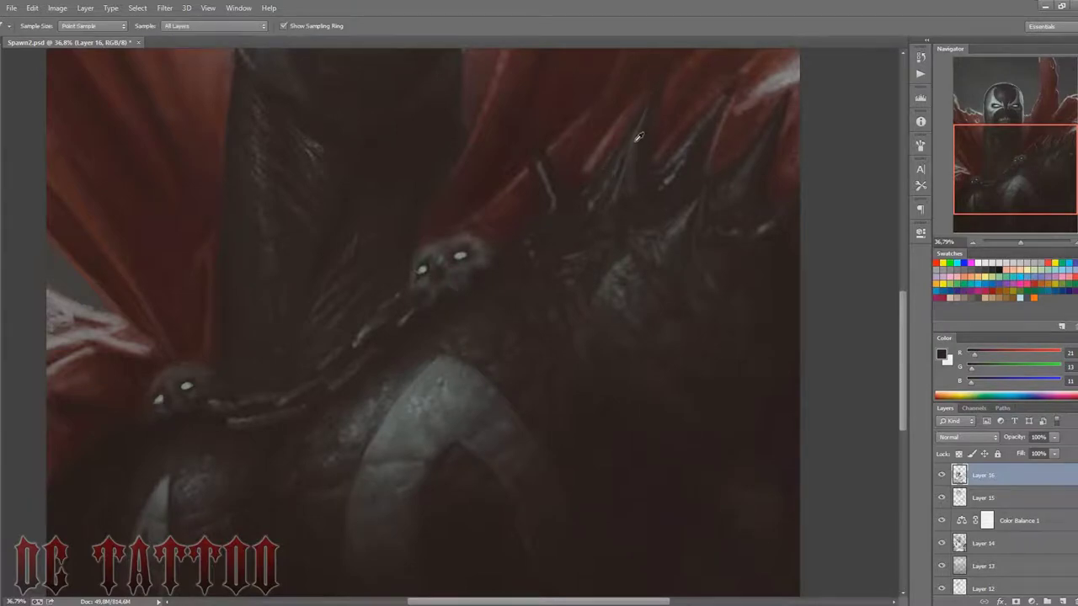
{"action": "left_click", "coordinate": [606, 195], "text": "alt"}
{"action": "left_click", "coordinate": [592, 187], "text": "alt"}
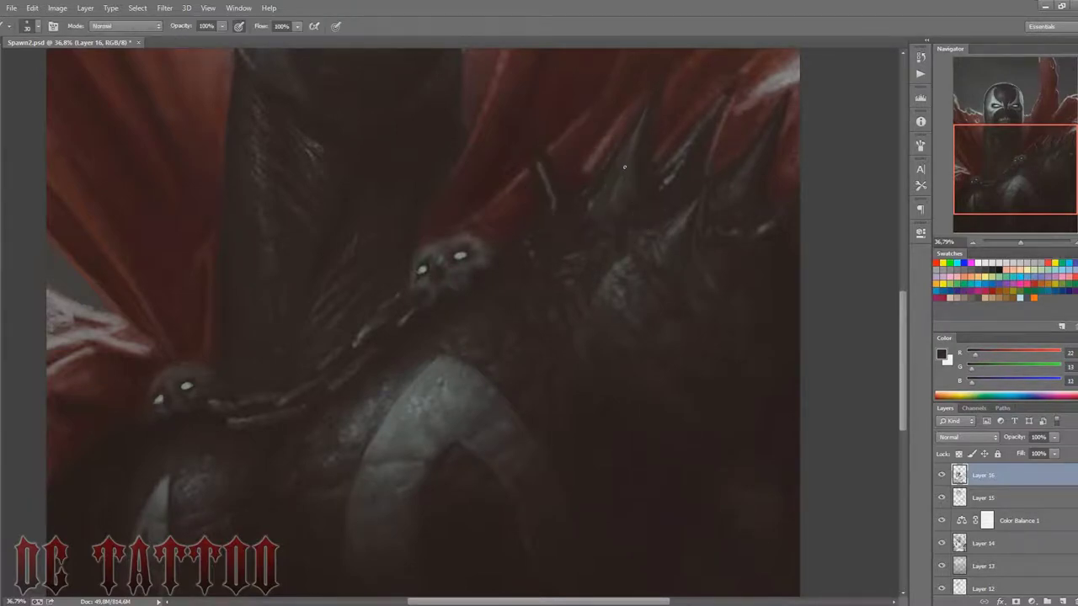
{"action": "left_click", "coordinate": [449, 383], "text": "alt"}
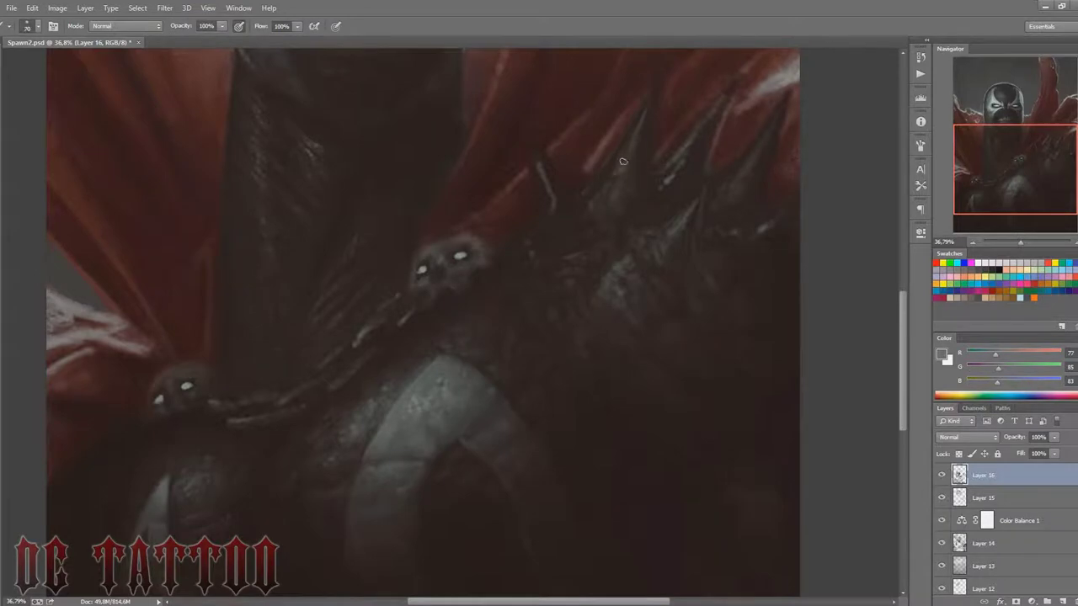
{"action": "left_click", "coordinate": [695, 146], "text": "alt"}
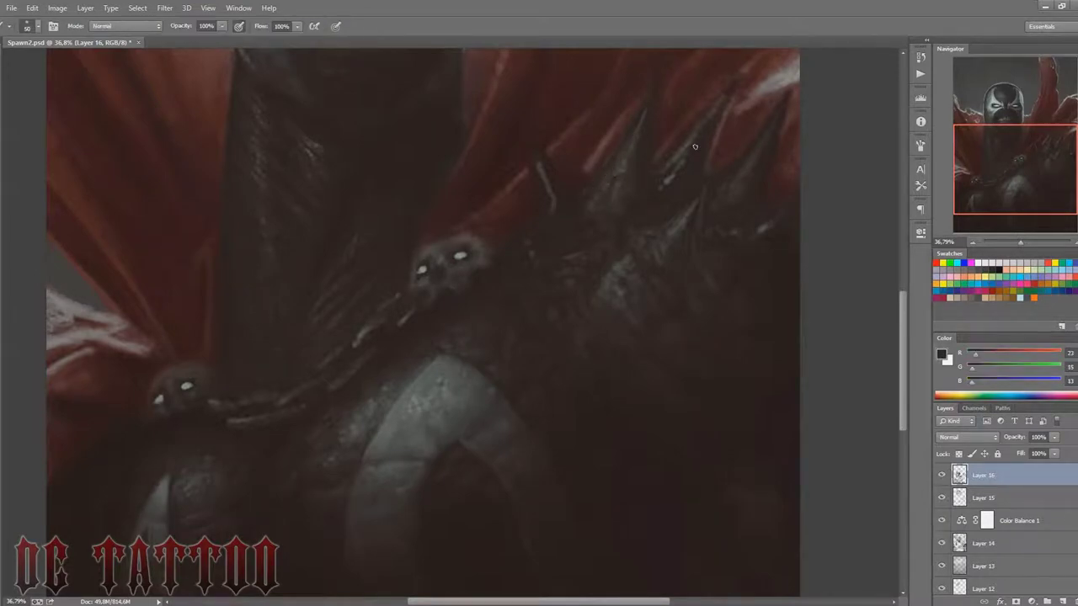
{"action": "left_click", "coordinate": [619, 181], "text": "alt"}
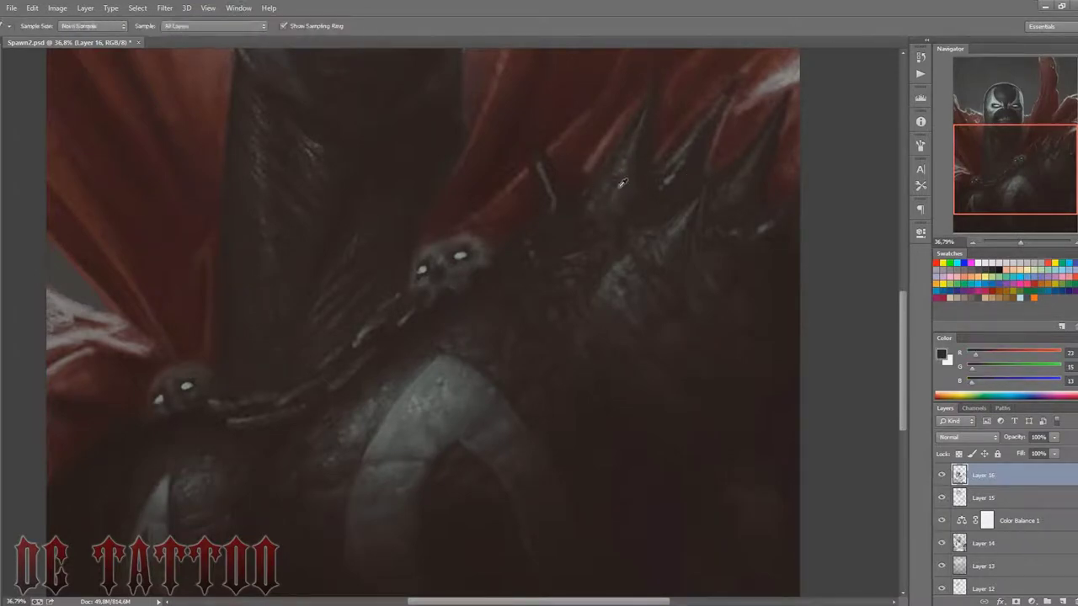
{"action": "key", "text": "bracketright"}
{"action": "key", "text": "bracketright"}
{"action": "key", "text": "bracketright"}
{"action": "left_click", "coordinate": [652, 188], "text": "alt"}
{"action": "key", "text": "bracketright"}
{"action": "key", "text": "bracketright"}
{"action": "key", "text": "bracketright"}
{"action": "left_click", "coordinate": [640, 137], "text": "alt"}
{"action": "key", "text": "bracketleft"}
{"action": "key", "text": "bracketleft"}
{"action": "key", "text": "bracketleft"}
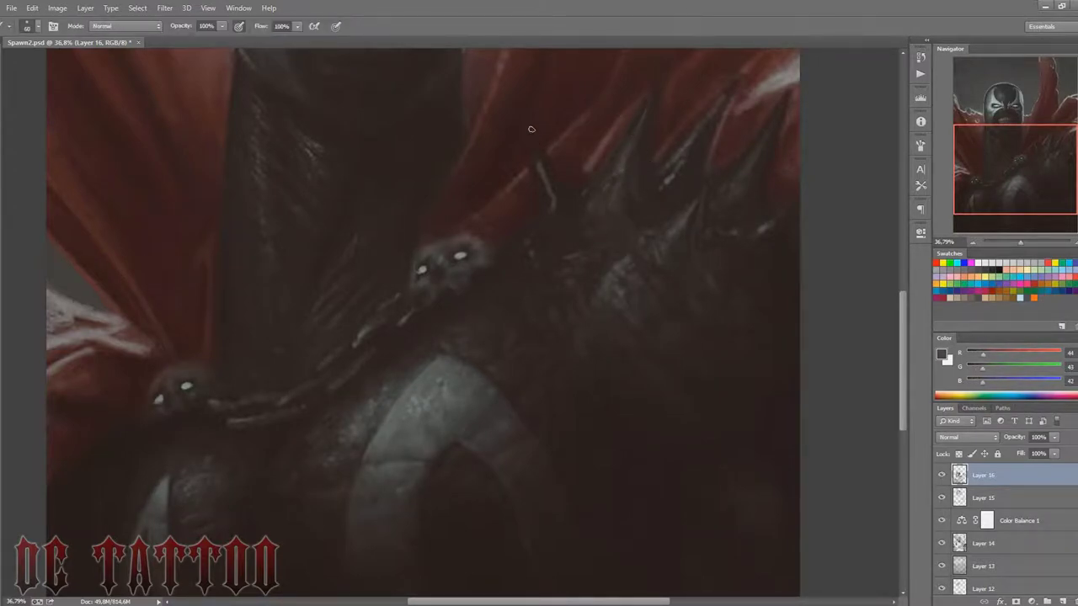
Step: Deepen the lower ridge with darker tones sampled from the painting, enlarging the brush
{"action": "left_click", "coordinate": [546, 198], "text": "alt"}
{"action": "key", "text": "bracketleft"}
{"action": "key", "text": "bracketright"}
{"action": "key", "text": "bracketright"}
{"action": "left_click", "coordinate": [570, 207], "text": "alt"}
{"action": "left_click", "coordinate": [613, 297], "text": "alt"}
{"action": "key", "text": "bracketright"}
{"action": "key", "text": "bracketright"}
{"action": "key", "text": "bracketright"}
{"action": "left_click", "coordinate": [674, 313], "text": "alt"}
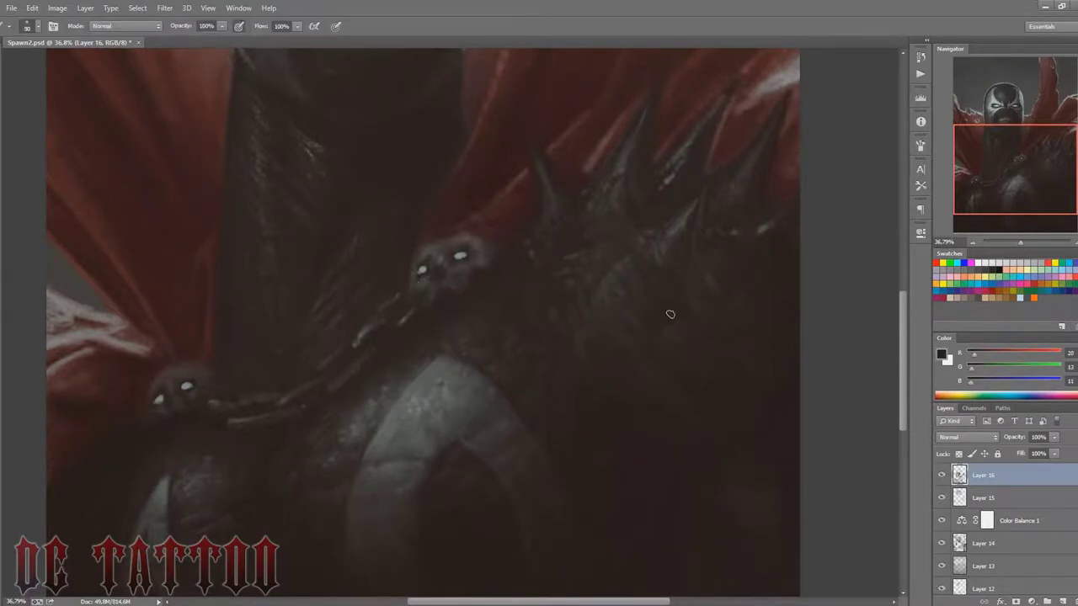
{"action": "key", "text": "bracketright"}
{"action": "key", "text": "bracketright"}
{"action": "left_click", "coordinate": [721, 268], "text": "alt"}
{"action": "key", "text": "bracketleft"}
{"action": "key", "text": "bracketleft"}
{"action": "key", "text": "bracketleft"}
Step: Brush lighter greys and dark reddish tones into the left side of the ridge
{"action": "left_click", "coordinate": [525, 271], "text": "alt"}
{"action": "key", "text": "bracketleft"}
{"action": "key", "text": "bracketleft"}
{"action": "left_click", "coordinate": [526, 273], "text": "alt"}
{"action": "key", "text": "bracketleft"}
{"action": "key", "text": "bracketleft"}
{"action": "key", "text": "bracketleft"}
{"action": "left_click", "coordinate": [508, 304], "text": "alt"}
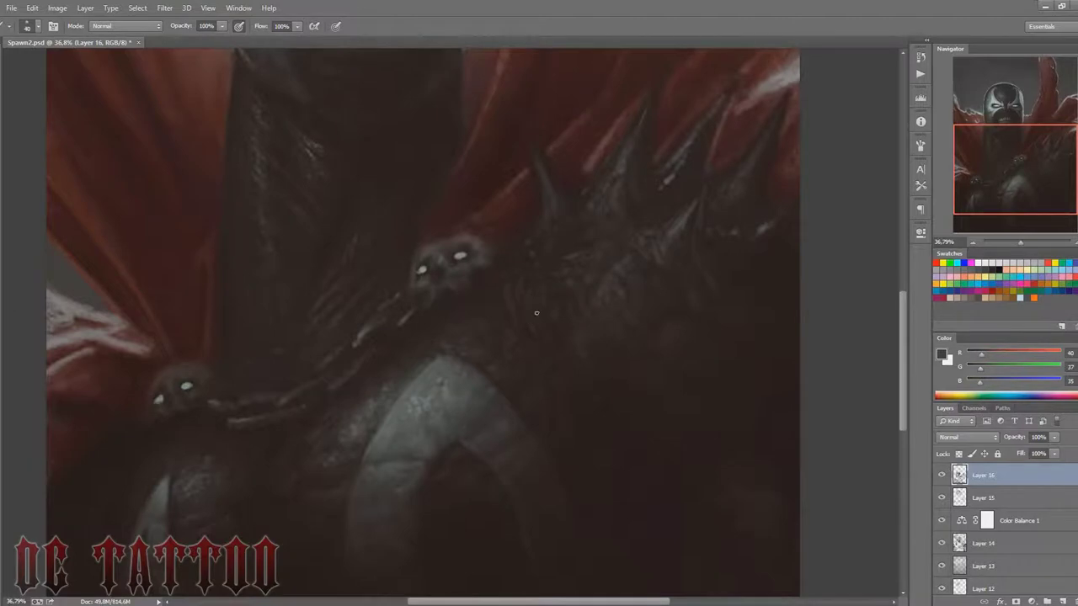
{"action": "key", "text": "bracketleft"}
{"action": "left_click", "coordinate": [507, 286], "text": "alt"}
{"action": "left_click", "coordinate": [557, 303], "text": "alt"}
{"action": "key", "text": "bracketright"}
{"action": "key", "text": "bracketright"}
{"action": "key", "text": "bracketright"}
{"action": "left_click", "coordinate": [604, 283], "text": "alt"}
{"action": "left_click_drag", "start_coordinate": [605, 283], "coordinate": [545, 225]}
{"action": "key", "text": "bracketright"}
{"action": "key", "text": "bracketright"}
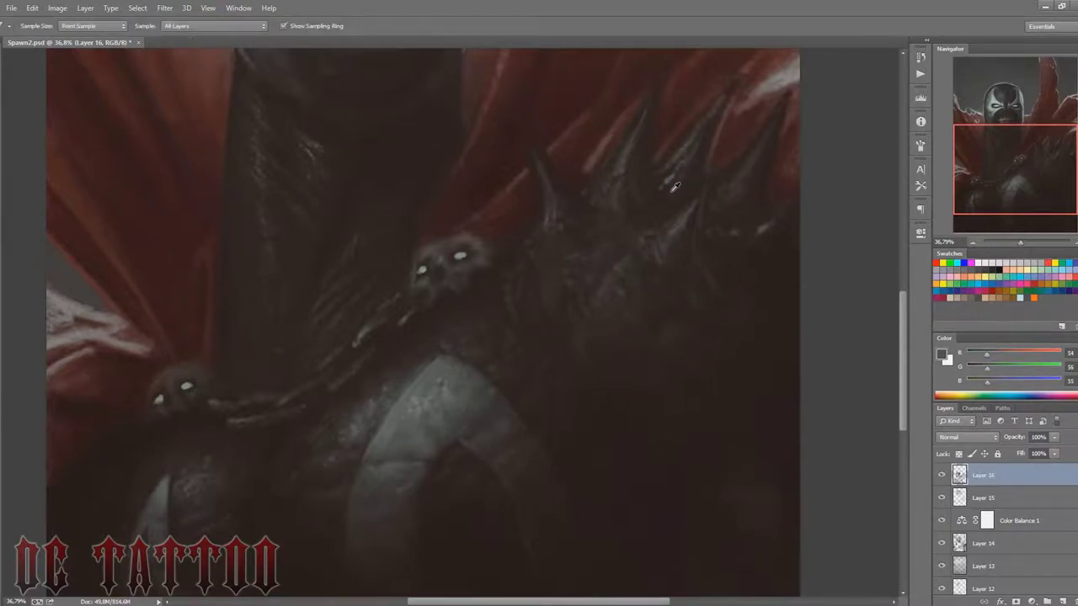
Step: Sharpen the upper spikes with alternating very dark, mid and light grey strokes
{"action": "left_click", "coordinate": [704, 128], "text": "alt"}
{"action": "key", "text": "bracketleft"}
{"action": "left_click", "coordinate": [699, 134], "text": "alt"}
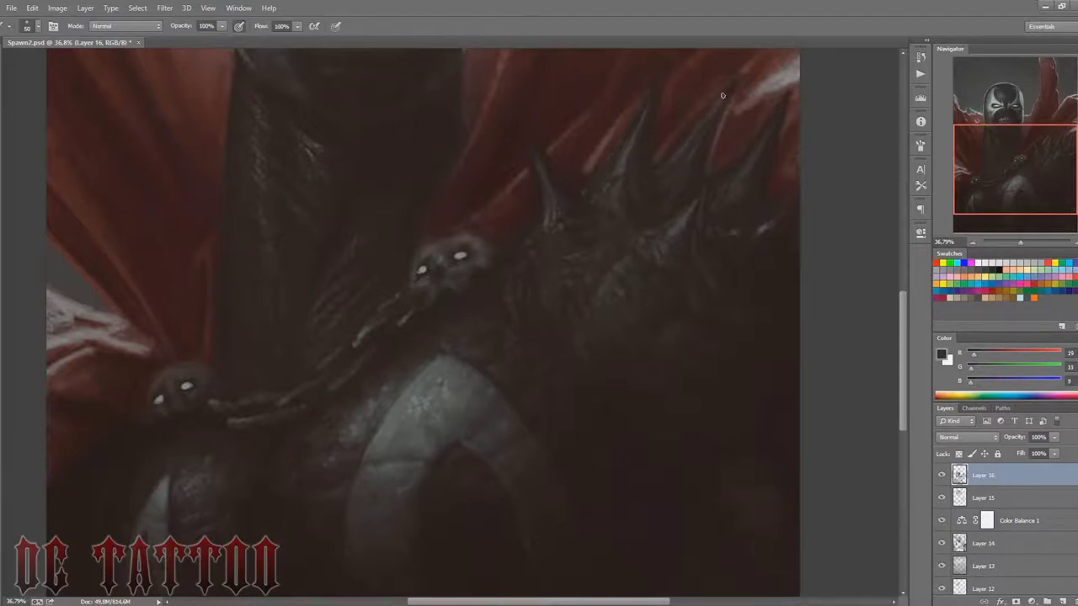
{"action": "key", "text": "bracketleft"}
{"action": "left_click", "coordinate": [663, 176], "text": "alt"}
{"action": "left_click", "coordinate": [669, 164], "text": "alt"}
{"action": "key", "text": "bracketright"}
{"action": "left_click", "coordinate": [611, 198], "text": "alt"}
{"action": "key", "text": "bracketleft"}
{"action": "key", "text": "bracketleft"}
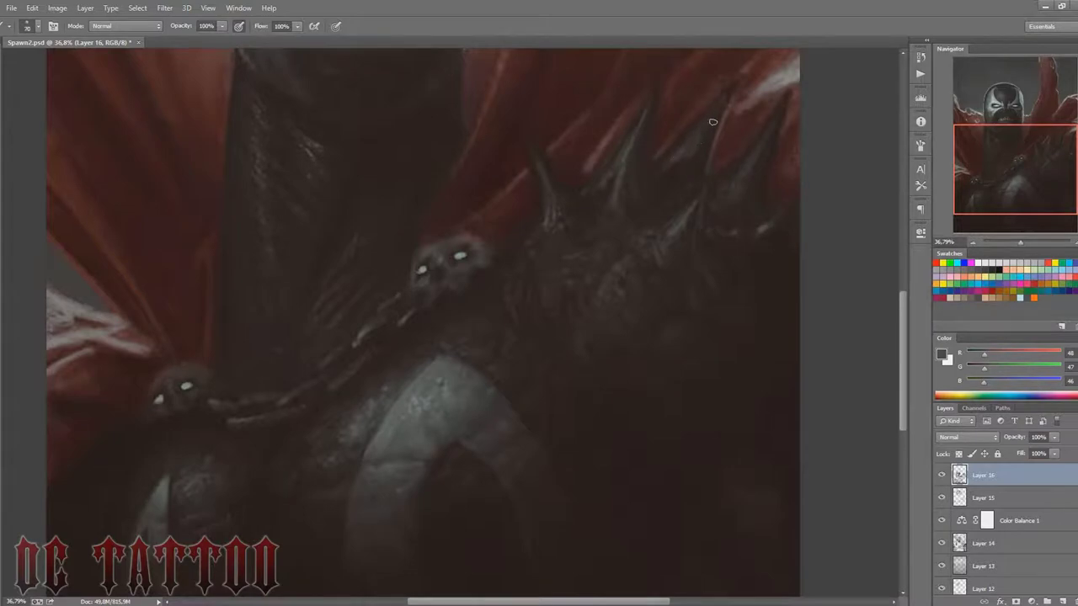
{"action": "left_click", "coordinate": [691, 143], "text": "alt"}
{"action": "key", "text": "bracketright"}
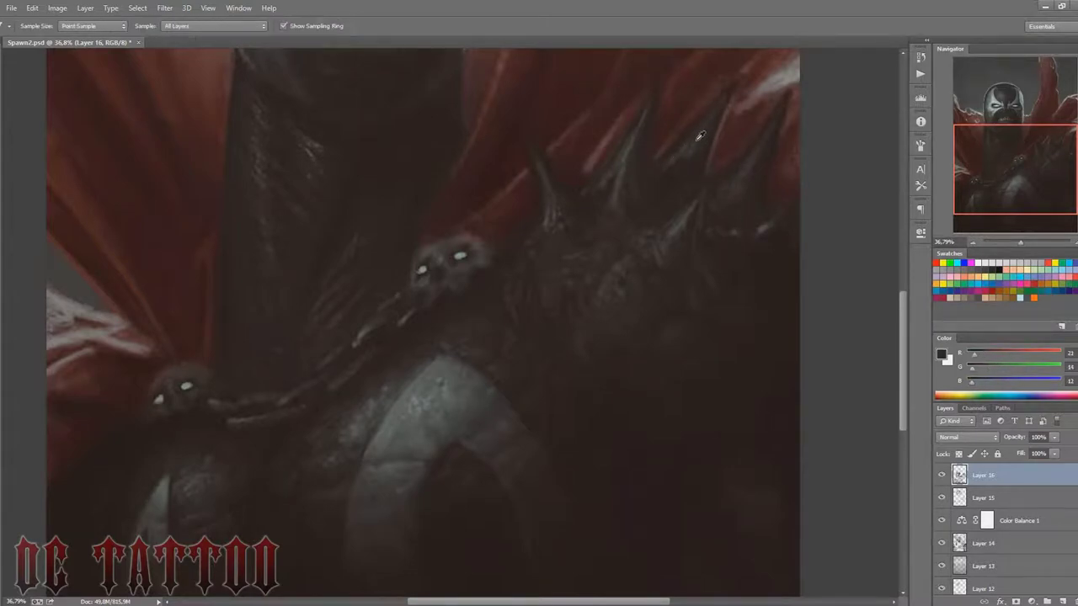
{"action": "left_click", "coordinate": [686, 147], "text": "alt"}
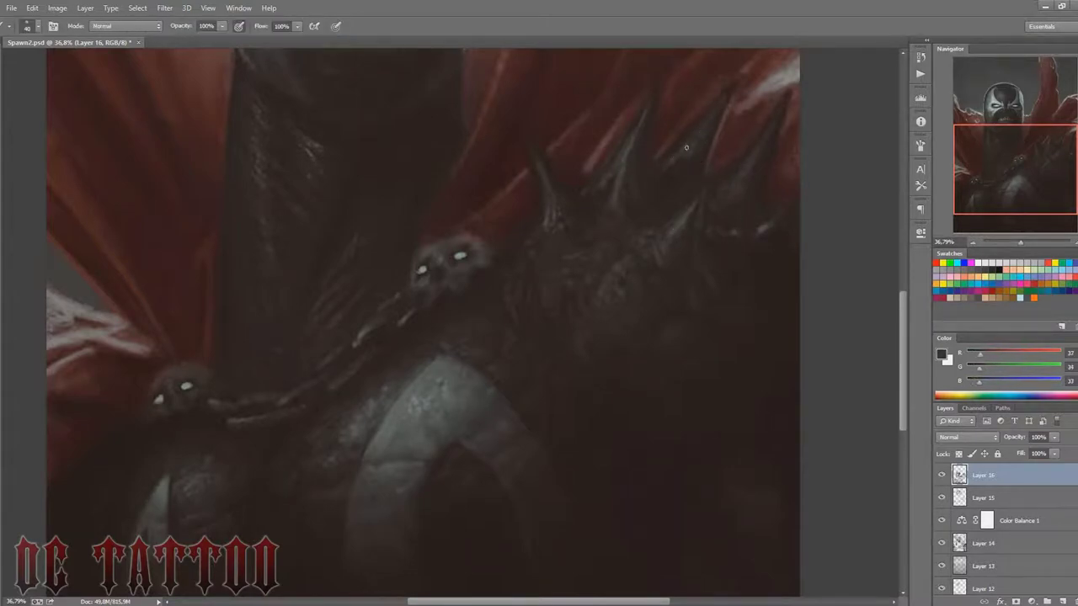
{"action": "left_click", "coordinate": [677, 226], "text": "alt"}
{"action": "key", "text": "bracketleft"}
Step: Pick out the spike tips with pale highlight grey, then zoom out to view the whole painting
{"action": "left_click", "coordinate": [549, 219], "text": "alt"}
{"action": "left_click", "coordinate": [758, 145], "text": "alt"}
{"action": "key", "text": "bracketright"}
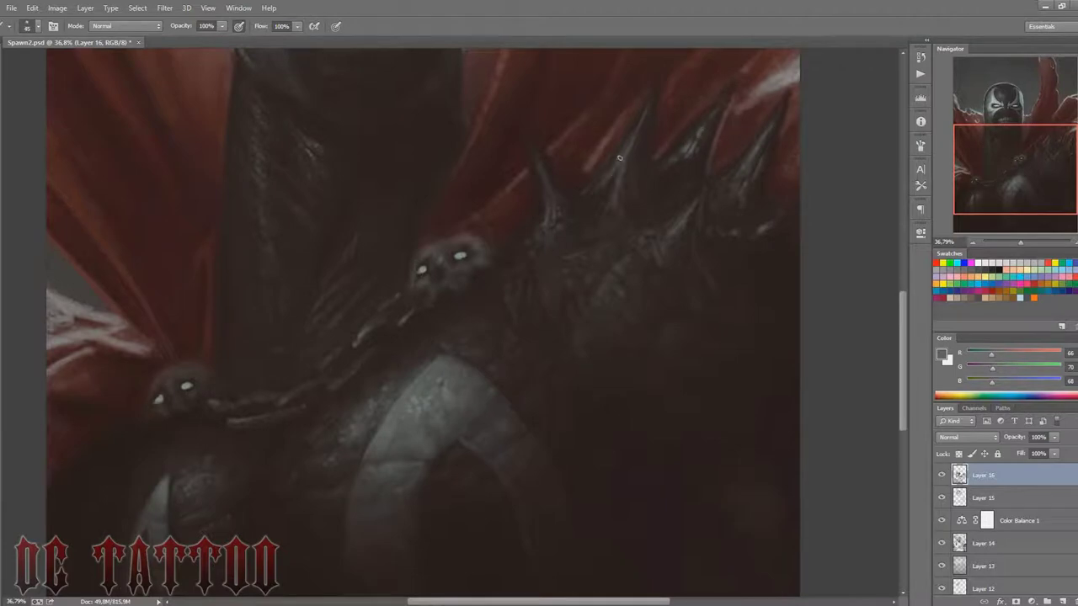
{"action": "left_click", "coordinate": [643, 111], "text": "alt"}
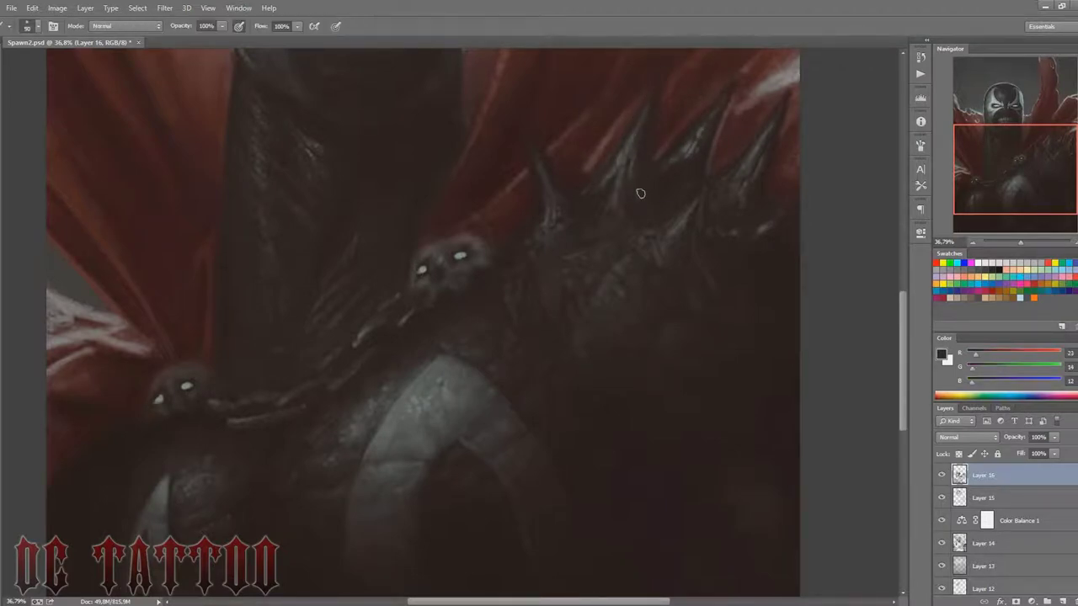
{"action": "left_click", "coordinate": [1018, 241]}
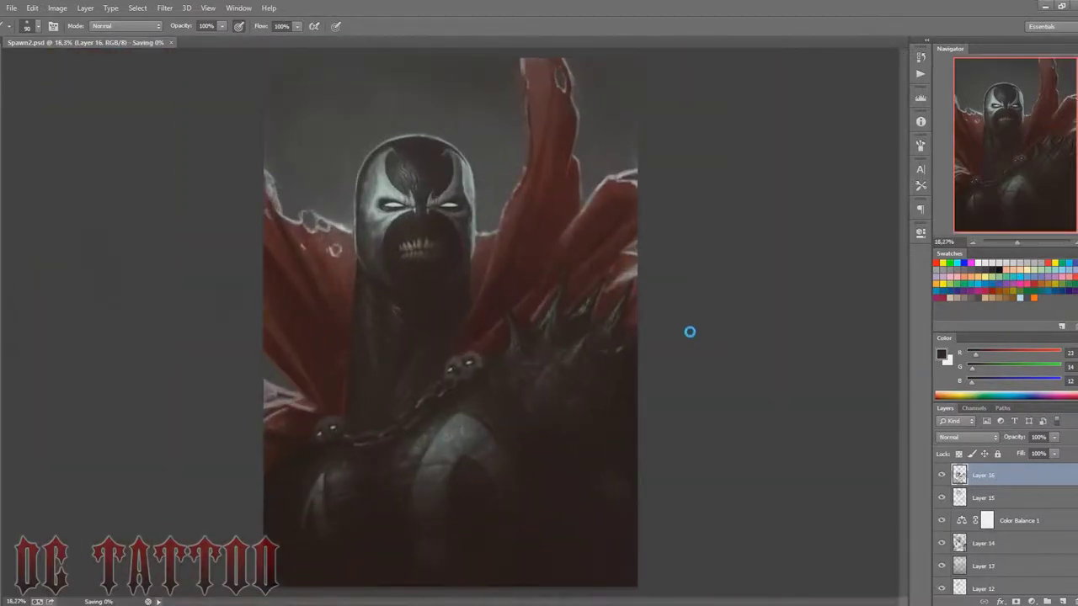
Step: Flip the canvas horizontally and add new empty Layer 17
{"action": "key", "text": "h"}
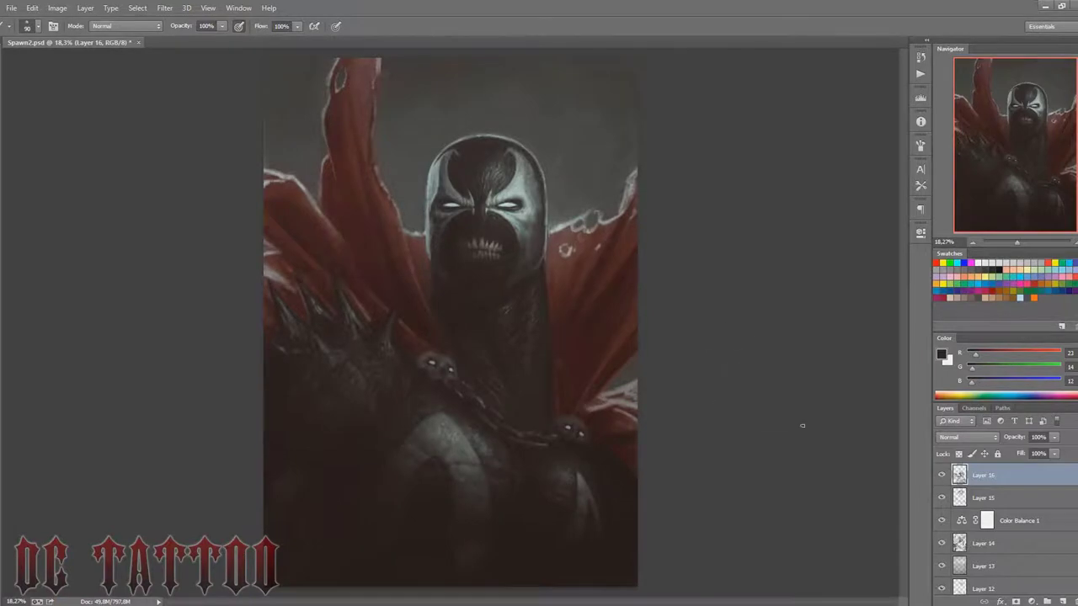
{"action": "key", "text": "ctrl+shift+n"}
{"action": "key", "text": "Return"}
Step: Set Layer 17 to Multiply and darken the chest and top with a 500 px brush
{"action": "right_click", "coordinate": [593, 152]}
{"action": "type", "text": "500"}
{"action": "key", "text": "Return"}
{"action": "left_click", "coordinate": [966, 437]}
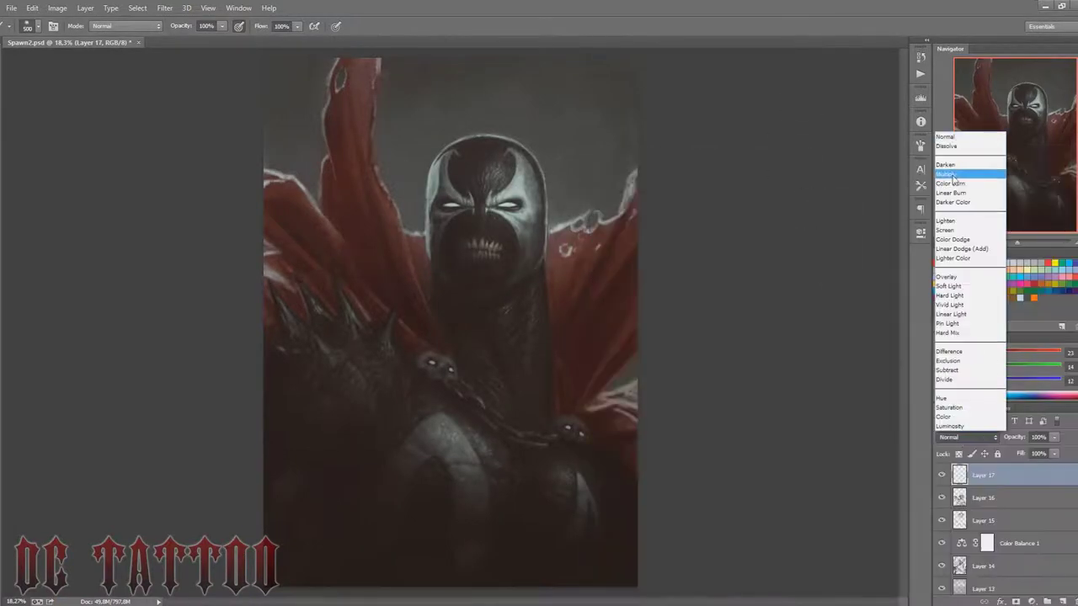
{"action": "left_click", "coordinate": [953, 176]}
{"action": "left_click_drag", "start_coordinate": [483, 210], "coordinate": [444, 349]}
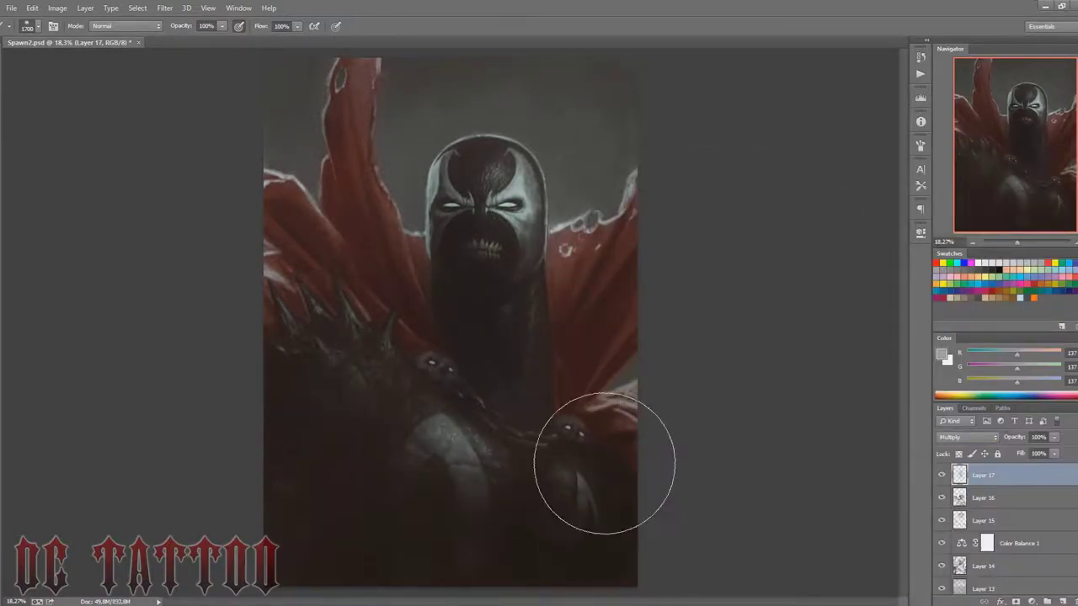
{"action": "left_click_drag", "start_coordinate": [301, 180], "coordinate": [623, 117]}
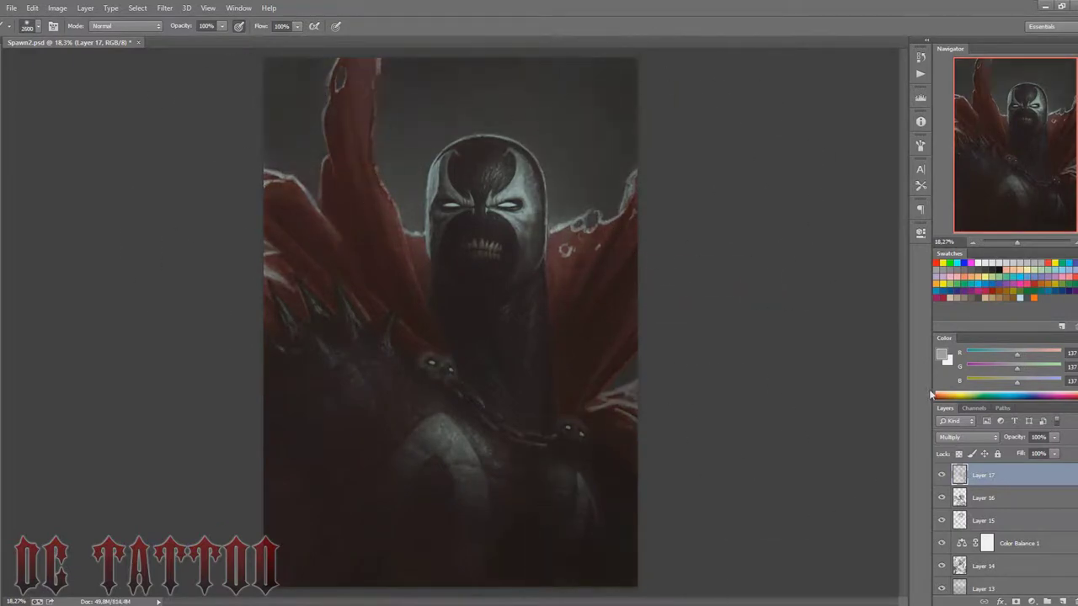
Step: Try other blend modes on Layer 17, lower its opacity to 71%, and add empty Layer 18
{"action": "key", "text": "Down"}
{"action": "key", "text": "Down"}
{"action": "key", "text": "Down"}
{"action": "key", "text": "Down"}
{"action": "key", "text": "Down"}
{"action": "key", "text": "Down"}
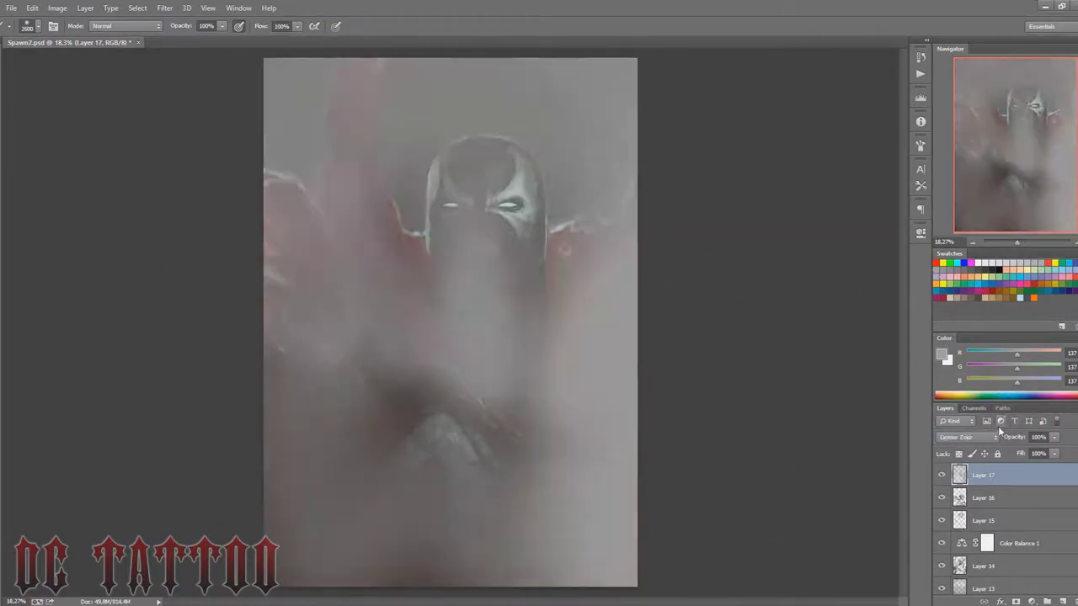
{"action": "key", "text": "Down"}
{"action": "key", "text": "Down"}
{"action": "key", "text": "Down"}
{"action": "key", "text": "Down"}
{"action": "key", "text": "Down"}
{"action": "key", "text": "Down"}
{"action": "key", "text": "Down"}
{"action": "key", "text": "Down"}
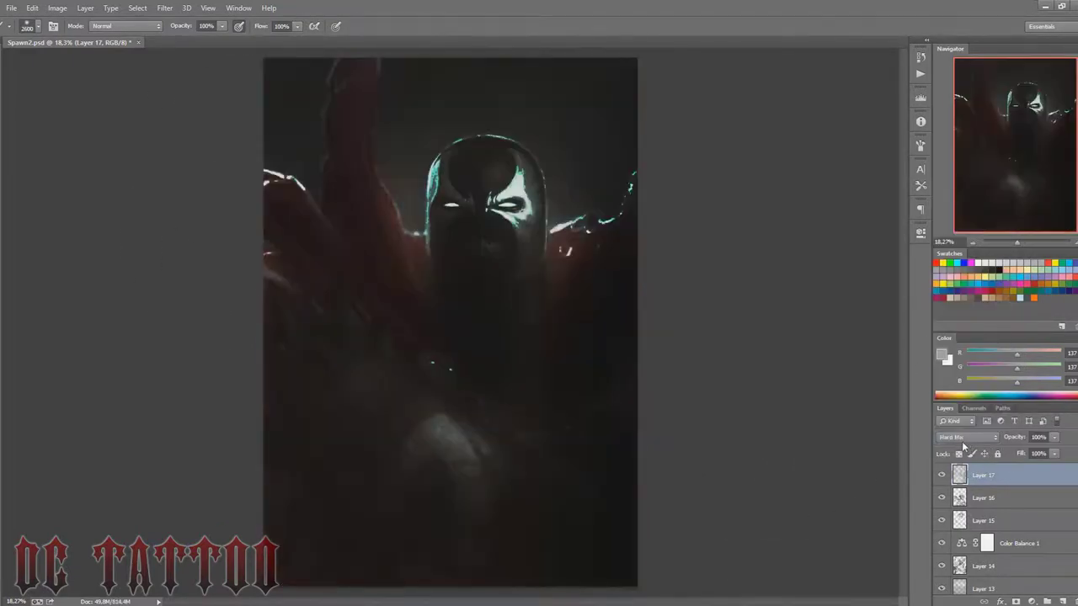
{"action": "key", "text": "Down"}
{"action": "key", "text": "Down"}
{"action": "key", "text": "Down"}
{"action": "key", "text": "Down"}
{"action": "key", "text": "Down"}
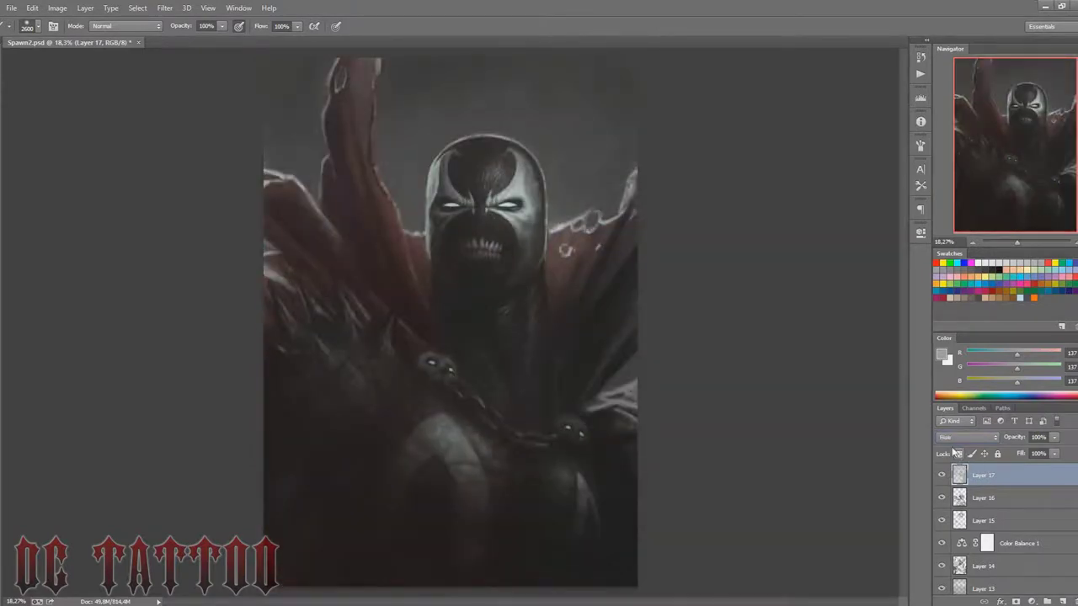
{"action": "left_click_drag", "start_coordinate": [1019, 438], "coordinate": [1013, 442]}
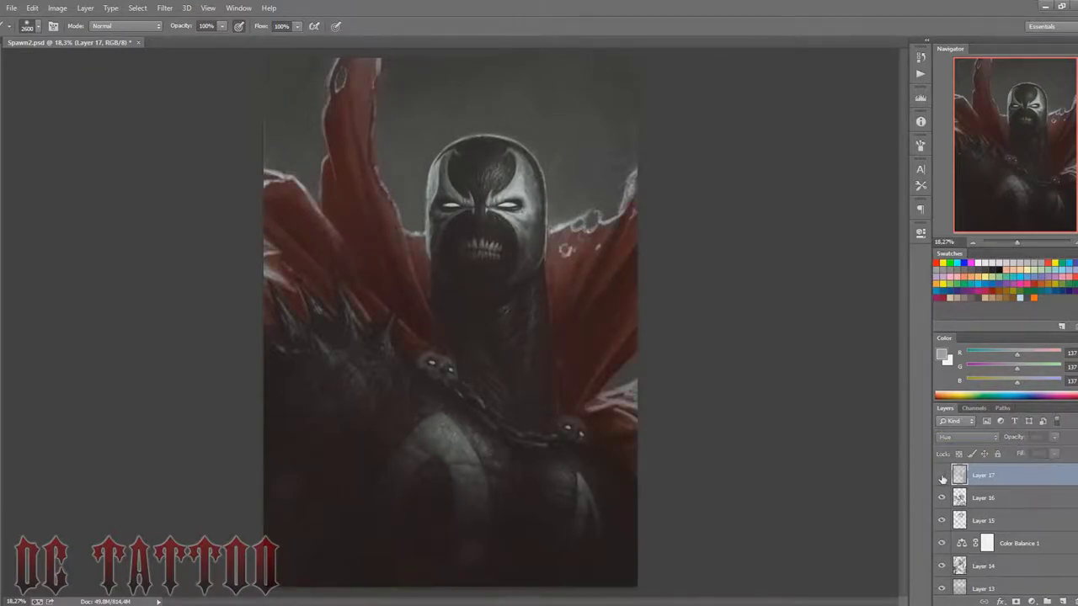
{"action": "key", "text": "ctrl+shift+n"}
{"action": "key", "text": "Return"}
Step: Zoom onto the mouth and paint tiny white glints on the teeth on Layer 18, touching up with a fine eraser
{"action": "key", "text": "bracketleft"}
{"action": "key", "text": "bracketleft"}
{"action": "key", "text": "bracketleft"}
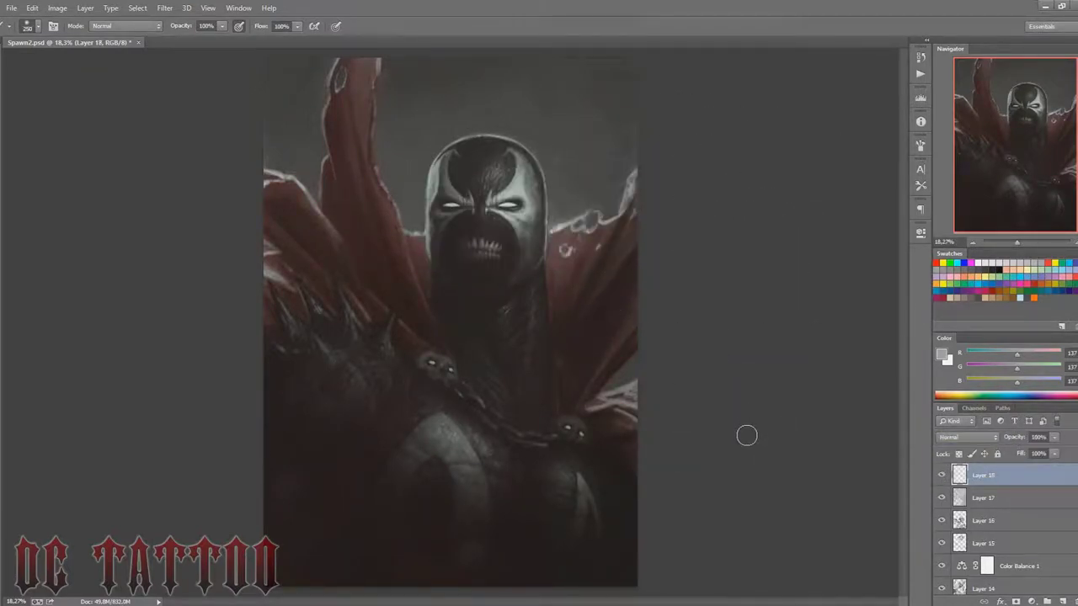
{"action": "scroll", "coordinate": [579, 263], "scroll_direction": "up", "scroll_amount": 4}
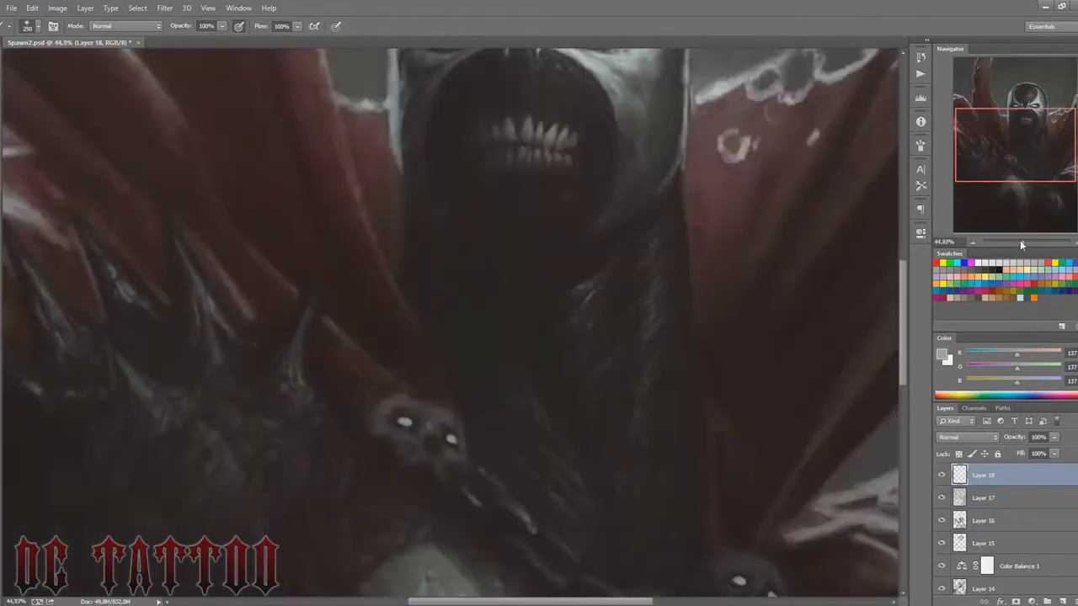
{"action": "key", "text": "b"}
{"action": "right_click", "coordinate": [591, 152]}
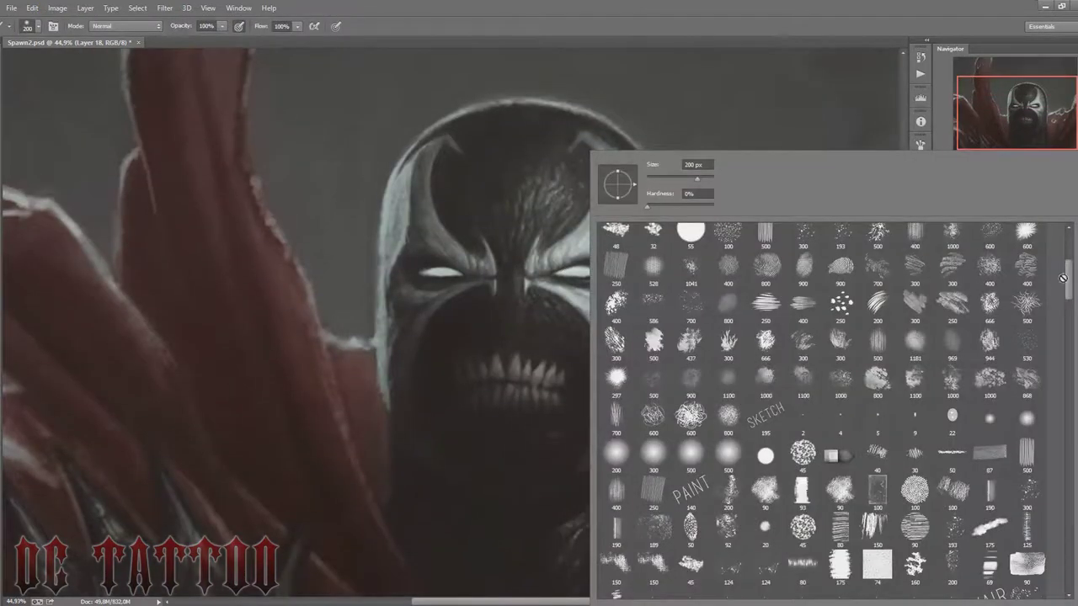
{"action": "key", "text": "Escape"}
{"action": "scroll", "coordinate": [581, 328], "scroll_direction": "up", "scroll_amount": 3}
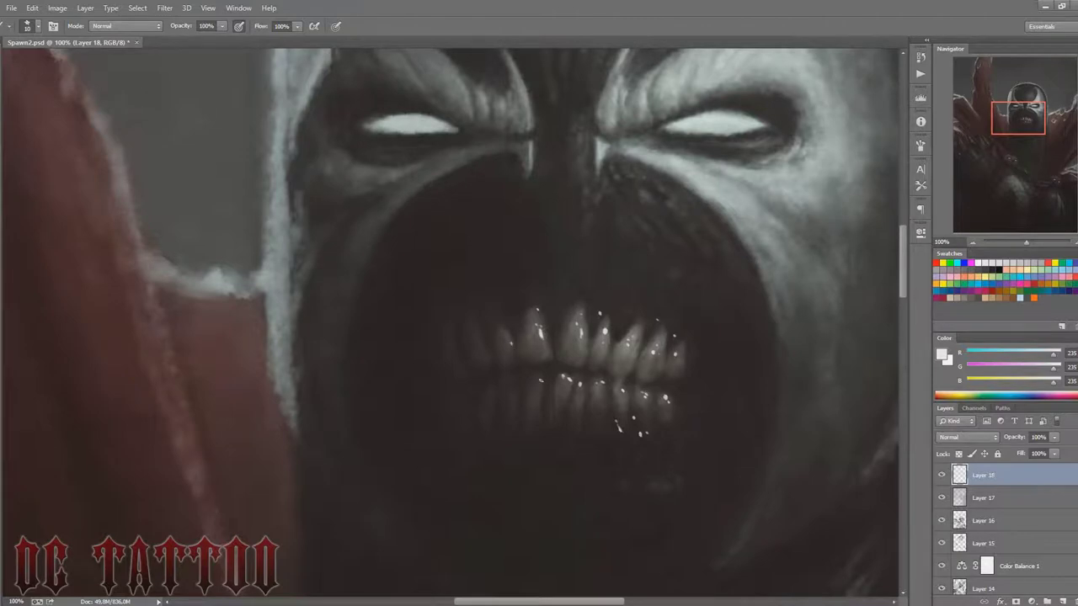
{"action": "left_click_drag", "start_coordinate": [1032, 245], "coordinate": [1023, 240]}
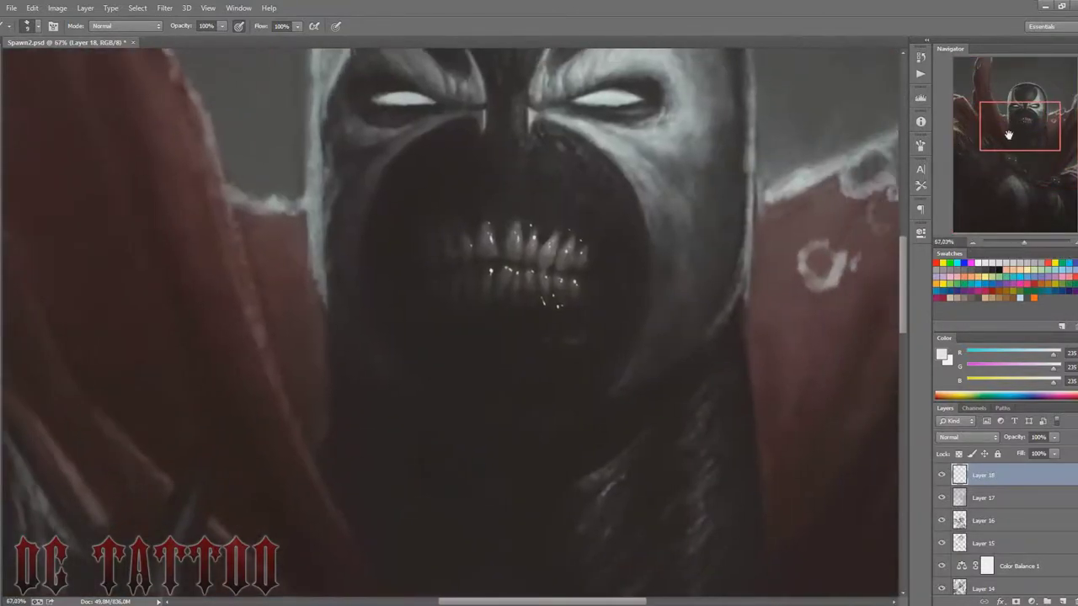
{"action": "key", "text": "e"}
{"action": "key", "text": "bracketleft"}
{"action": "key", "text": "bracketleft"}
{"action": "key", "text": "bracketleft"}
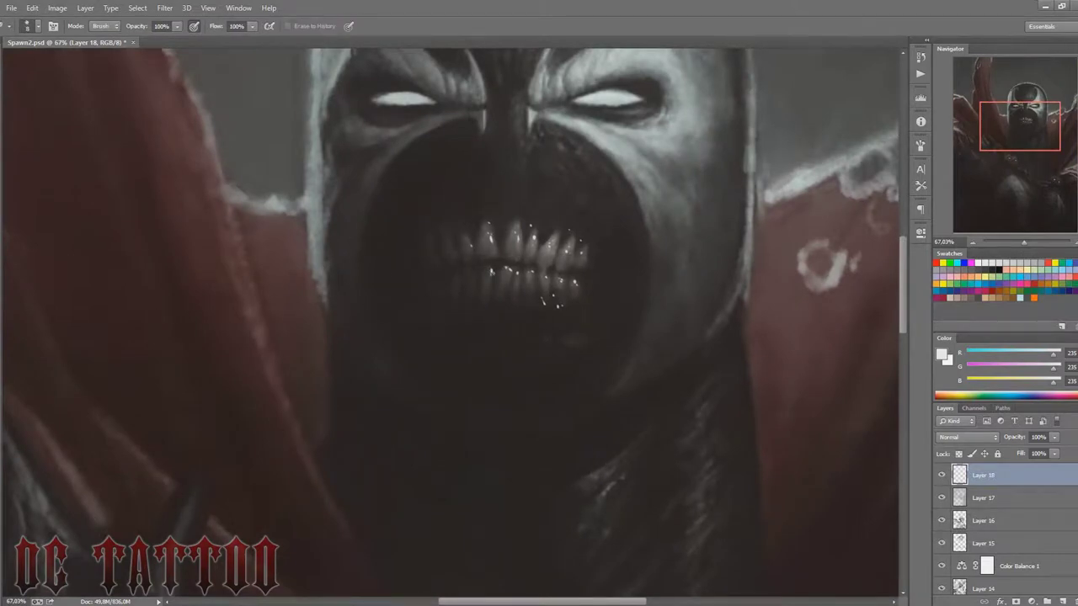
{"action": "key", "text": "b"}
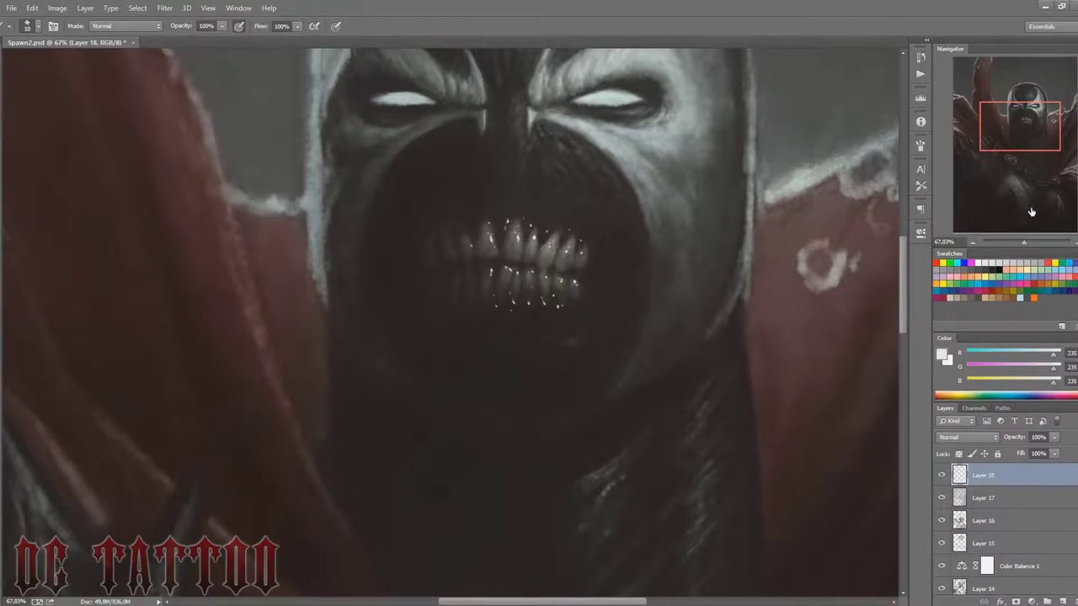
{"action": "left_click_drag", "start_coordinate": [1024, 242], "coordinate": [1017, 242]}
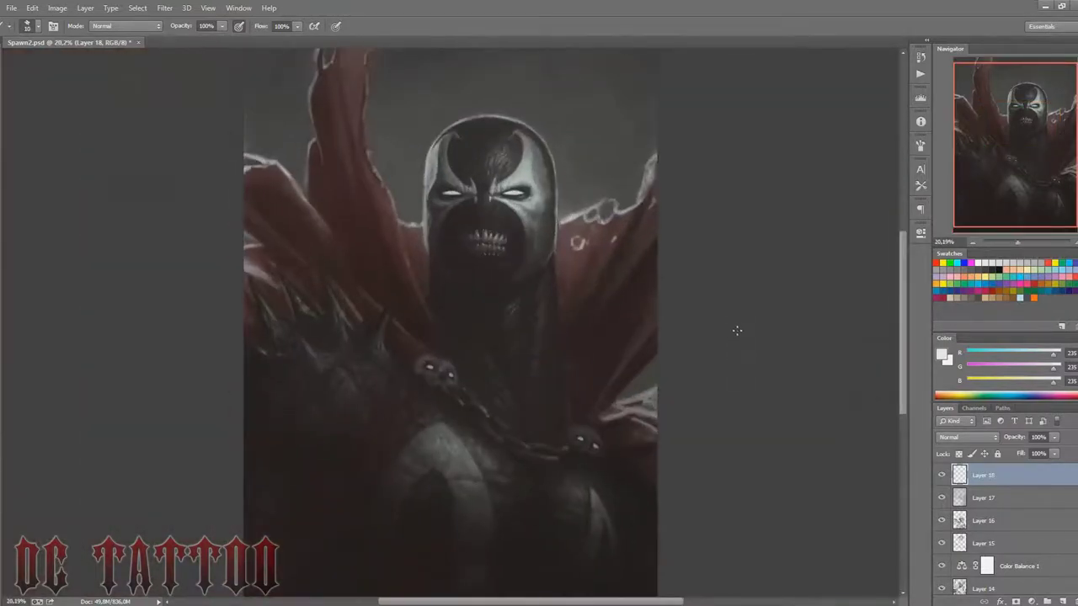
Step: Add a new Layer 19 and zoom in on the skull-headed creatures
{"action": "left_click_drag", "start_coordinate": [1015, 154], "coordinate": [1013, 169]}
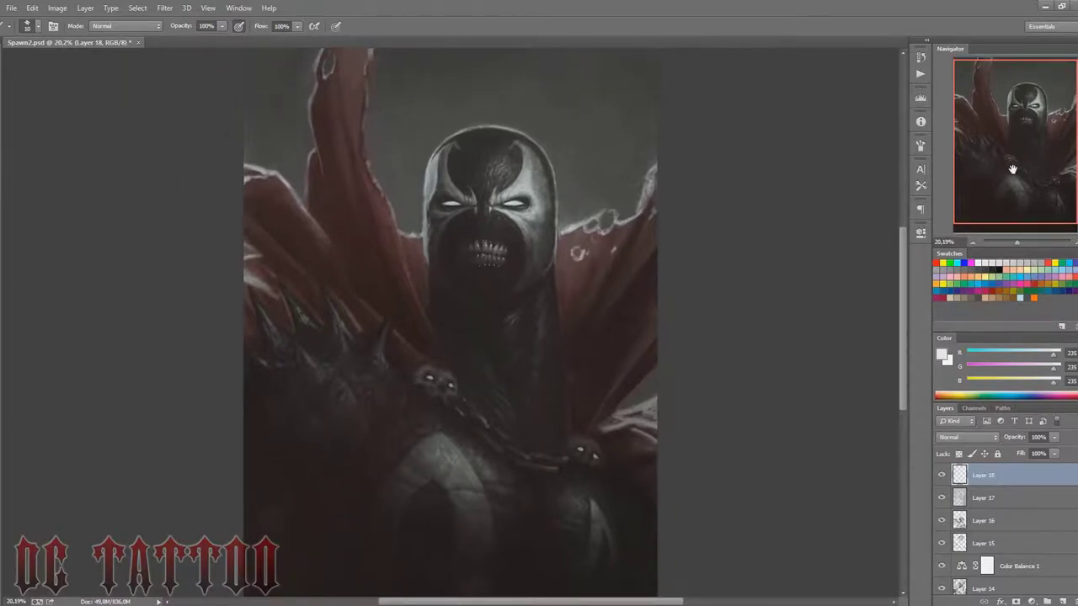
{"action": "key", "text": "ctrl+shift+n"}
{"action": "key", "text": "Return"}
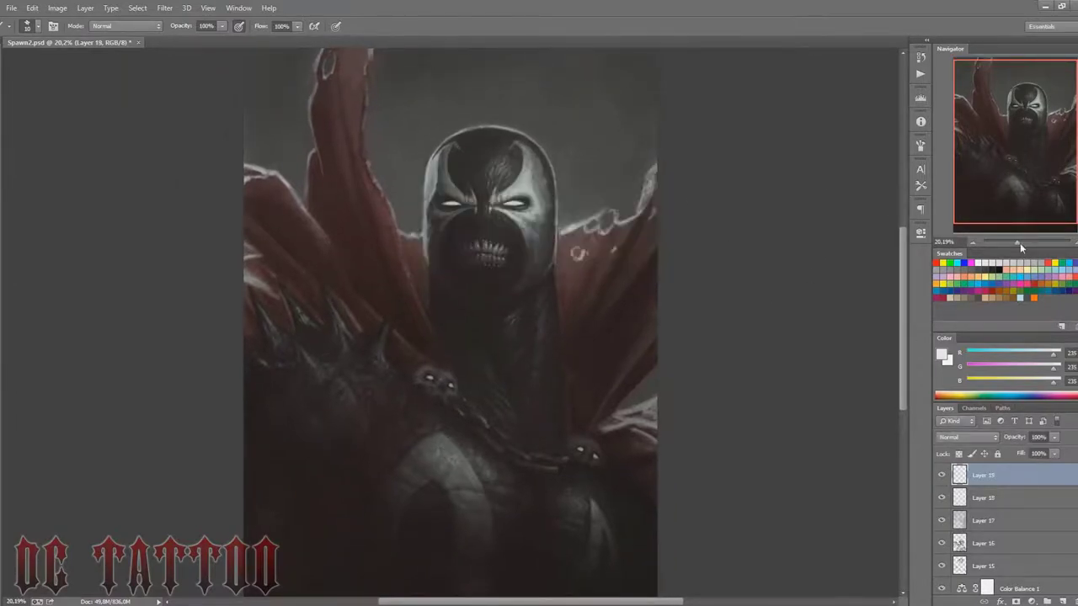
{"action": "left_click_drag", "start_coordinate": [1020, 243], "coordinate": [1023, 242]}
Step: Sample dark and mid greys from the upper skull, adjusting the brush size
{"action": "right_click", "coordinate": [589, 150]}
{"action": "key", "text": "Escape"}
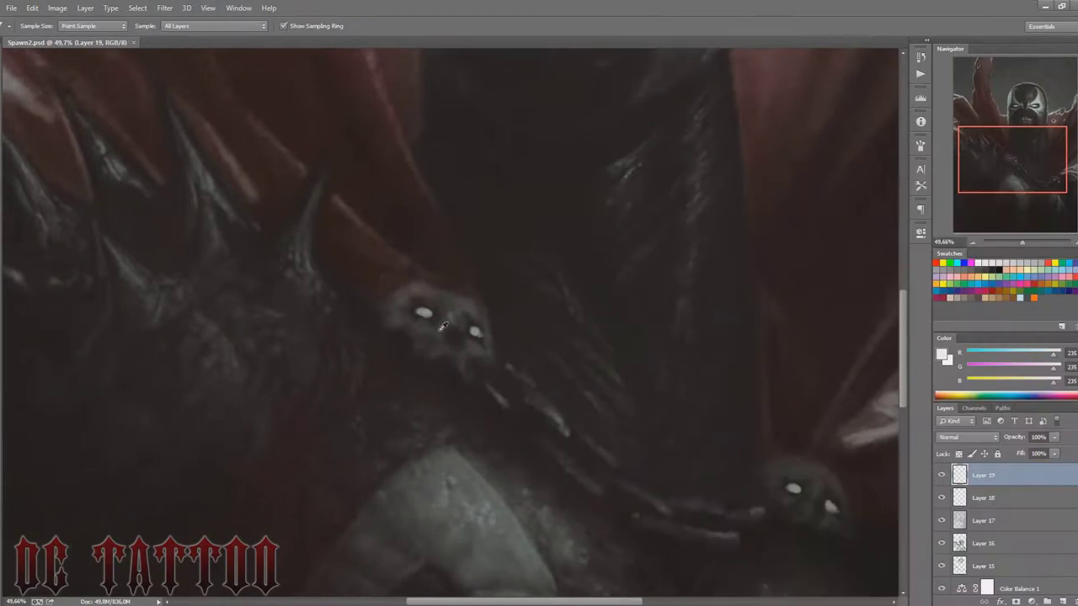
{"action": "left_click", "coordinate": [441, 327], "text": "alt"}
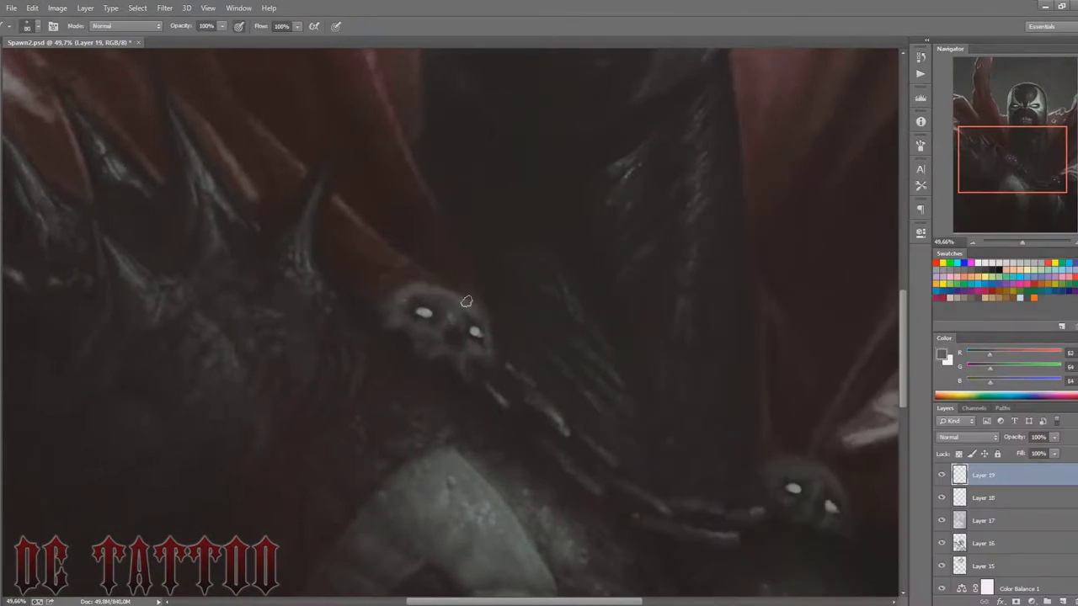
{"action": "key", "text": "bracketleft"}
{"action": "key", "text": "bracketleft"}
{"action": "key", "text": "bracketleft"}
{"action": "left_click", "coordinate": [453, 319], "text": "alt"}
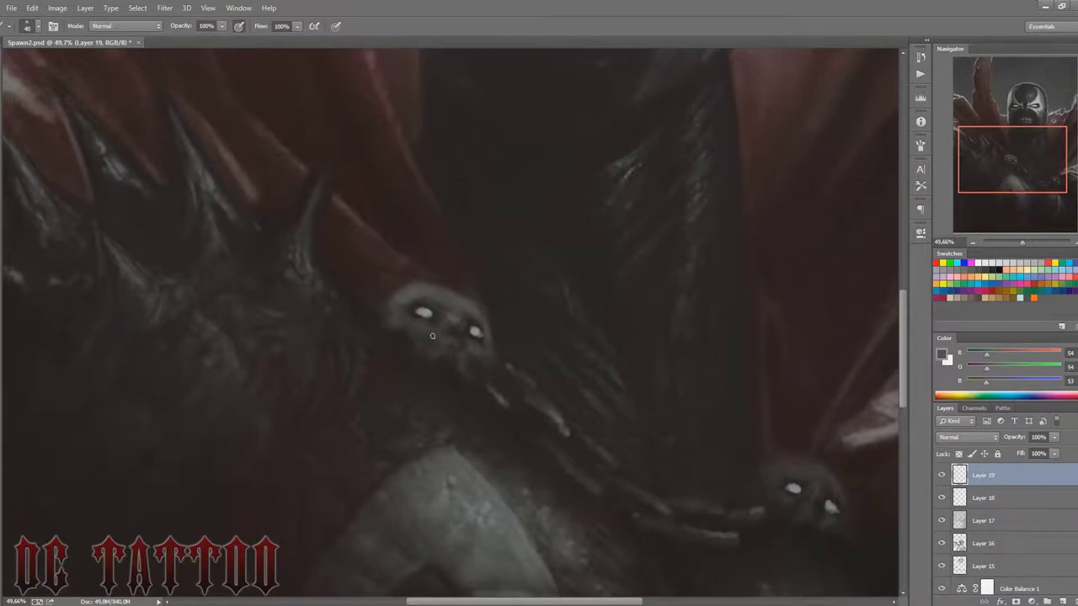
{"action": "key", "text": "bracketright"}
{"action": "key", "text": "bracketright"}
{"action": "key", "text": "bracketright"}
{"action": "key", "text": "bracketleft"}
{"action": "key", "text": "bracketleft"}
{"action": "key", "text": "bracketleft"}
Step: Sample dark brown, mid grey and near-black tones, ending on a light highlight grey
{"action": "left_click", "coordinate": [383, 299], "text": "alt"}
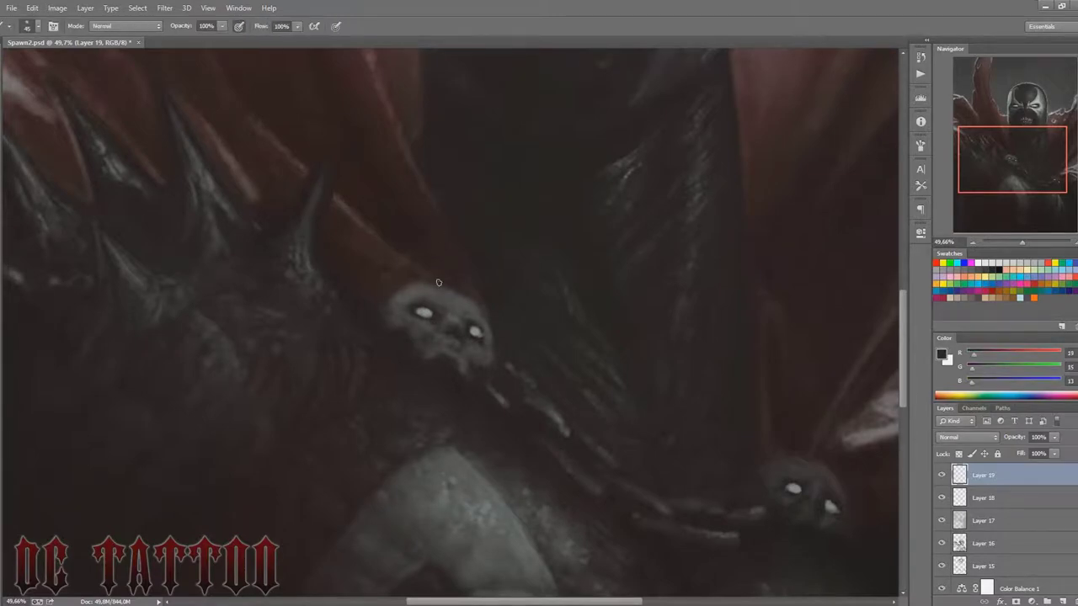
{"action": "key", "text": "bracketright"}
{"action": "left_click", "coordinate": [464, 305], "text": "alt"}
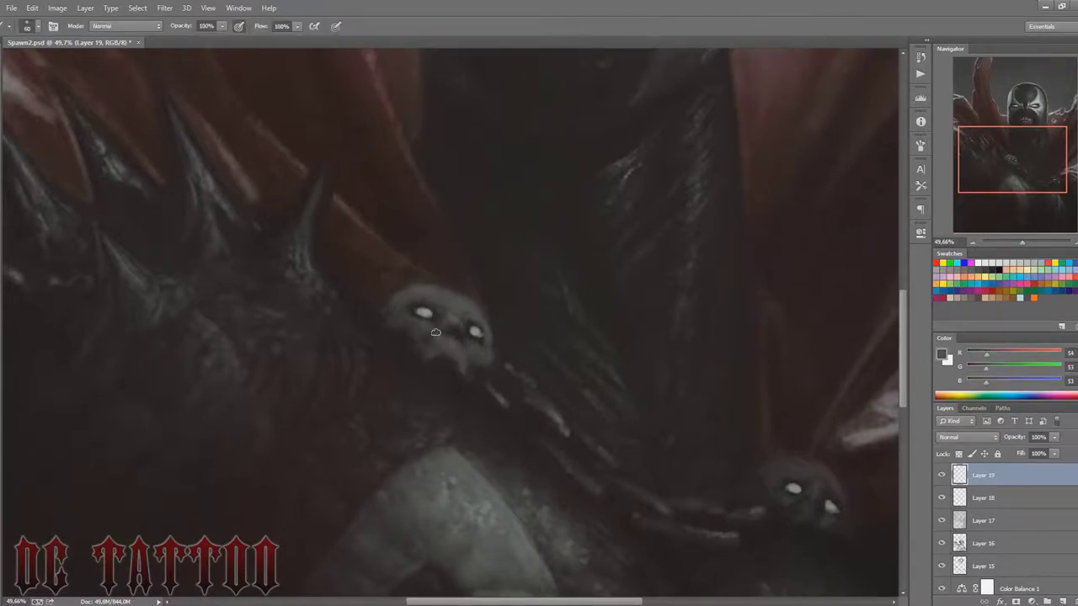
{"action": "left_click", "coordinate": [434, 361], "text": "alt"}
{"action": "key", "text": "bracketleft"}
{"action": "key", "text": "bracketleft"}
{"action": "key", "text": "bracketleft"}
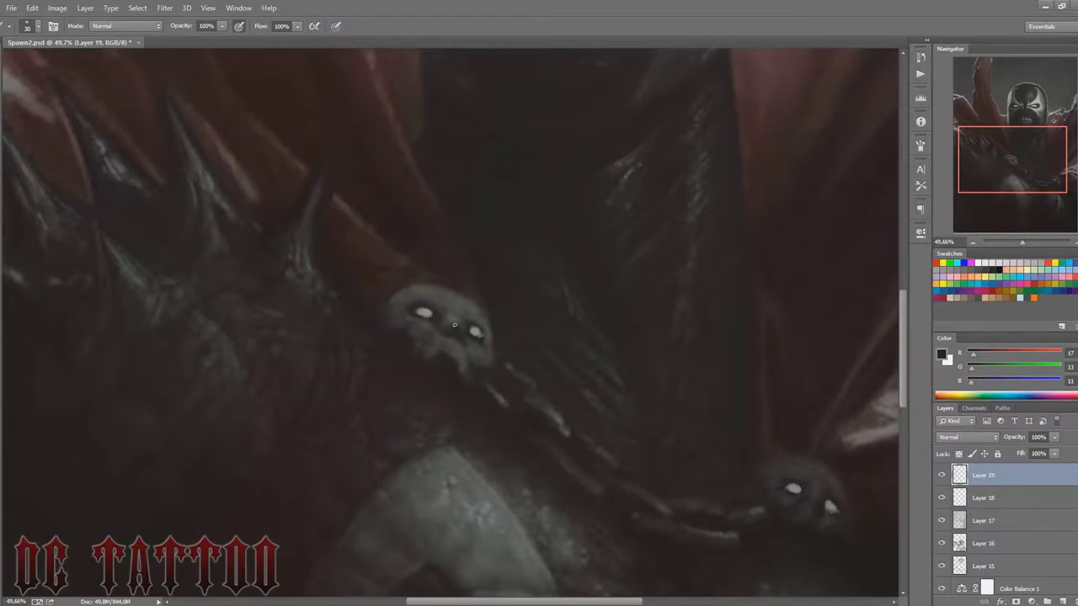
{"action": "left_click", "coordinate": [464, 305], "text": "alt"}
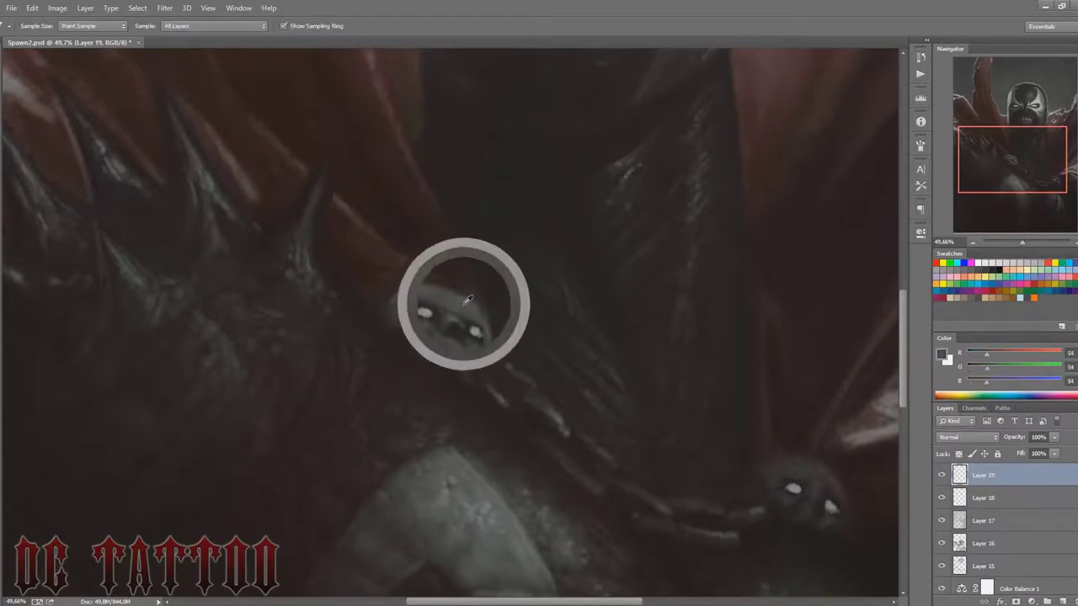
{"action": "key", "text": "bracketright"}
{"action": "left_click", "coordinate": [429, 306], "text": "alt"}
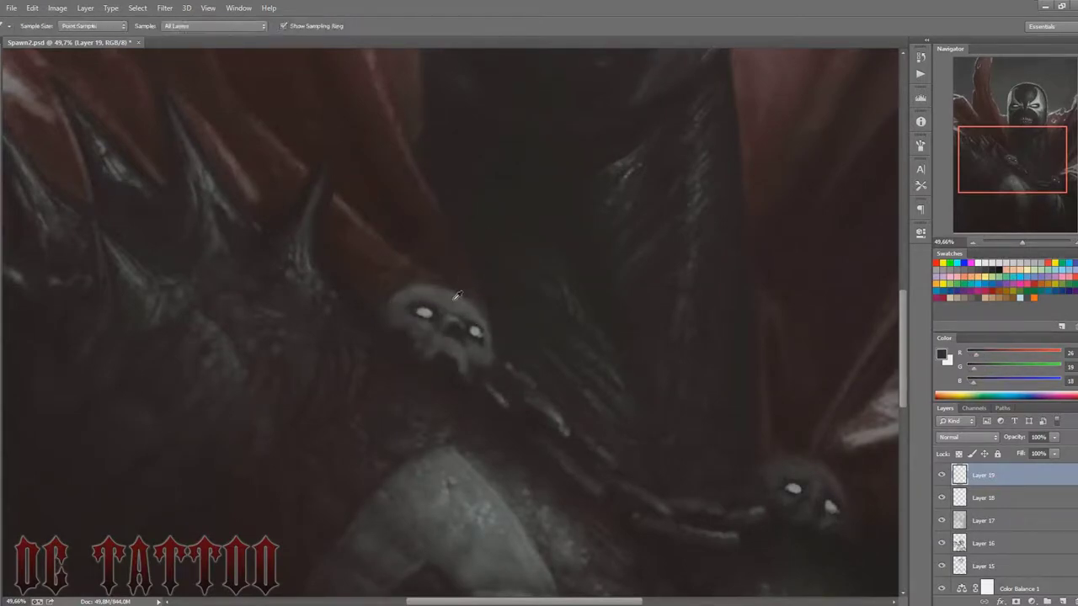
{"action": "key", "text": "bracketleft"}
Step: Paint light grey highlights on the upper skull's forehead, mouth and teeth
{"action": "mouse_move", "coordinate": [451, 297]}
{"action": "left_mouse_down"}
{"action": "mouse_move", "coordinate": [472, 318]}
{"action": "mouse_move", "coordinate": [450, 315]}
{"action": "left_mouse_up"}
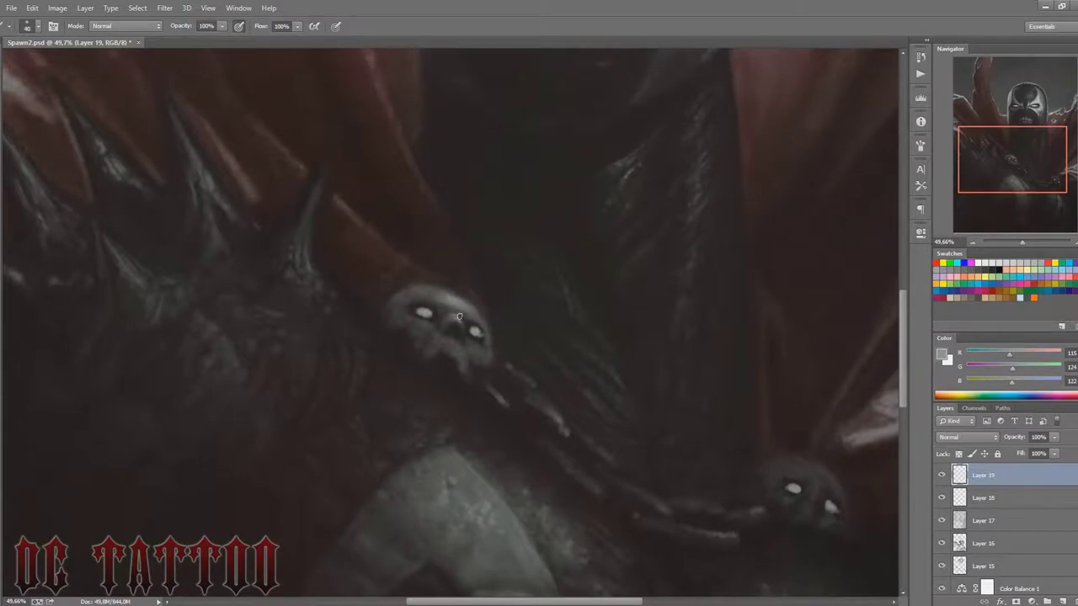
{"action": "key", "text": "bracketright"}
{"action": "key", "text": "bracketright"}
{"action": "key", "text": "bracketright"}
{"action": "key", "text": "bracketright"}
{"action": "left_click_drag", "start_coordinate": [439, 337], "coordinate": [484, 352]}
{"action": "key", "text": "bracketright"}
Step: Sample a dark shadow colour and a light skull grey with the Eyedropper (I) and Brush (B)
{"action": "key", "text": "i"}
{"action": "left_click", "coordinate": [392, 309]}
{"action": "key", "text": "b"}
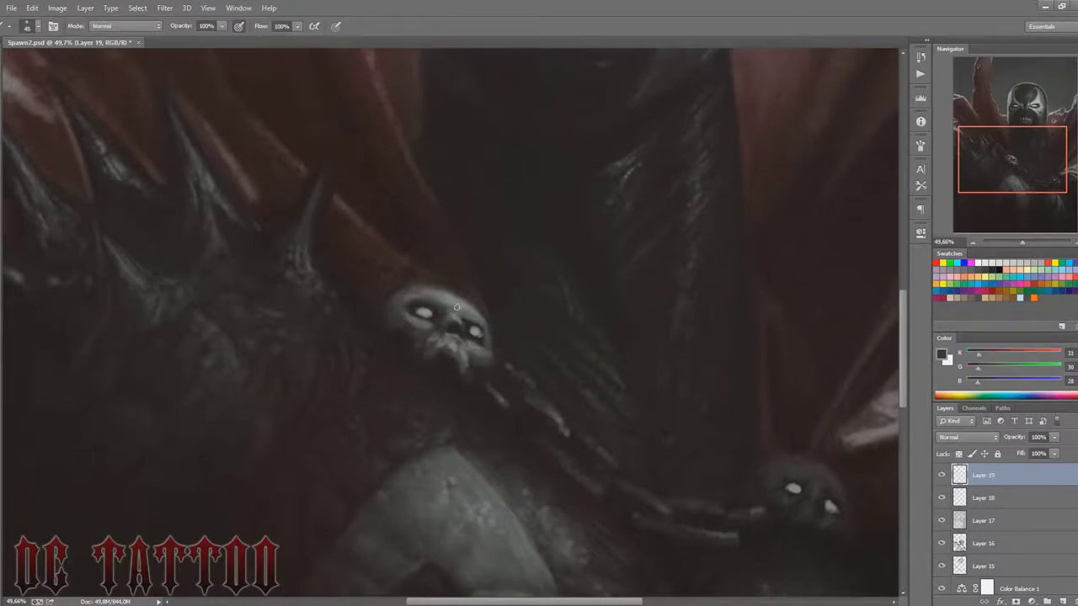
{"action": "key", "text": "i"}
{"action": "left_click", "coordinate": [454, 341]}
{"action": "key", "text": "b"}
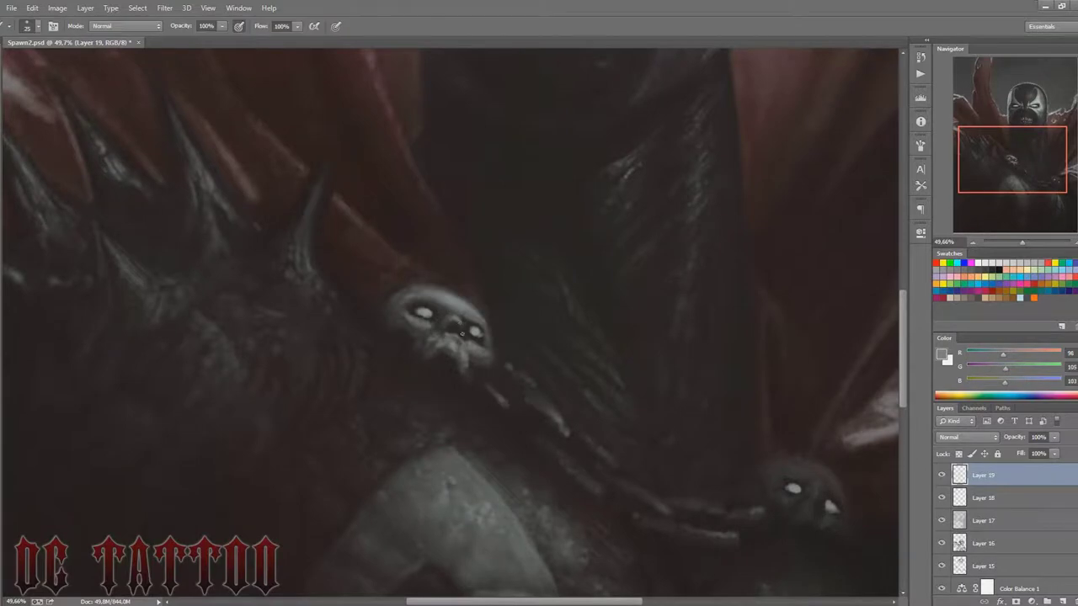
{"action": "key", "text": "bracketright"}
{"action": "key", "text": "bracketleft"}
Step: Sample darker shadow tones and bring the lower right skull into view
{"action": "left_click", "coordinate": [448, 325], "text": "alt"}
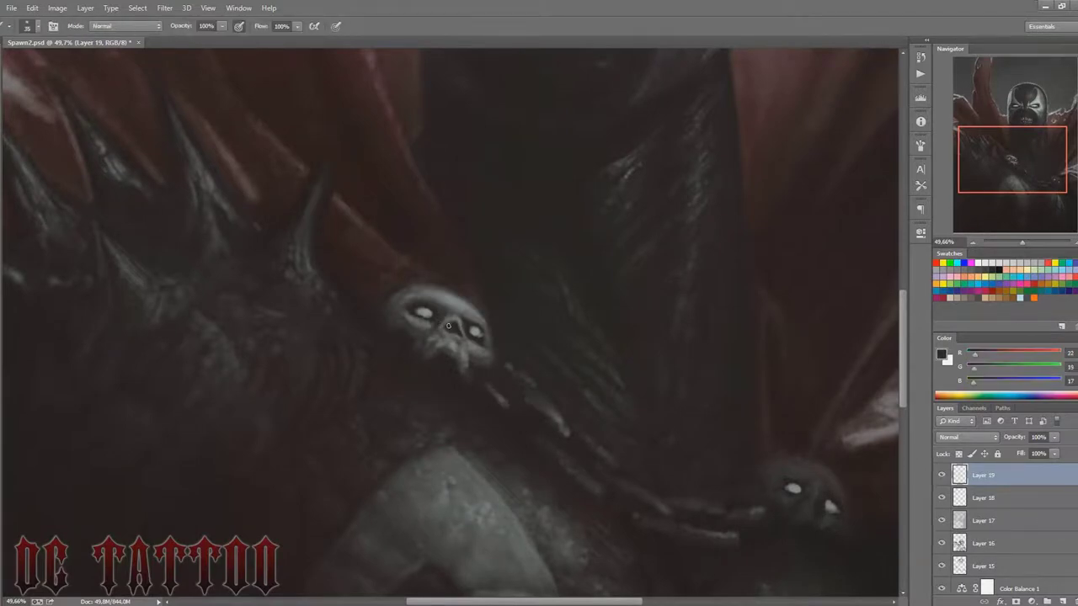
{"action": "left_click", "coordinate": [451, 327], "text": "alt"}
{"action": "key", "text": "bracketright"}
{"action": "left_click", "coordinate": [460, 371], "text": "alt"}
{"action": "left_click_drag", "start_coordinate": [1003, 155], "coordinate": [1012, 159]}
{"action": "left_click", "coordinate": [796, 532], "text": "alt"}
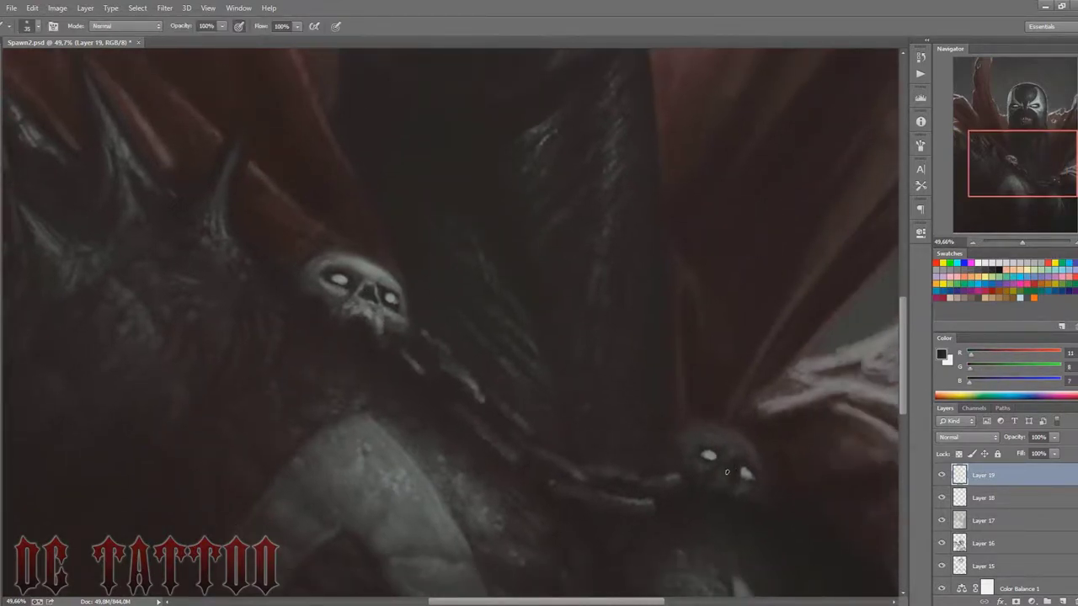
Step: Paint light and mid grey highlights across the lower right skull, including its lower side
{"action": "left_click", "coordinate": [730, 453], "text": "alt"}
{"action": "key", "text": "bracketright"}
{"action": "key", "text": "bracketright"}
{"action": "key", "text": "bracketright"}
{"action": "left_click_drag", "start_coordinate": [729, 444], "coordinate": [757, 451]}
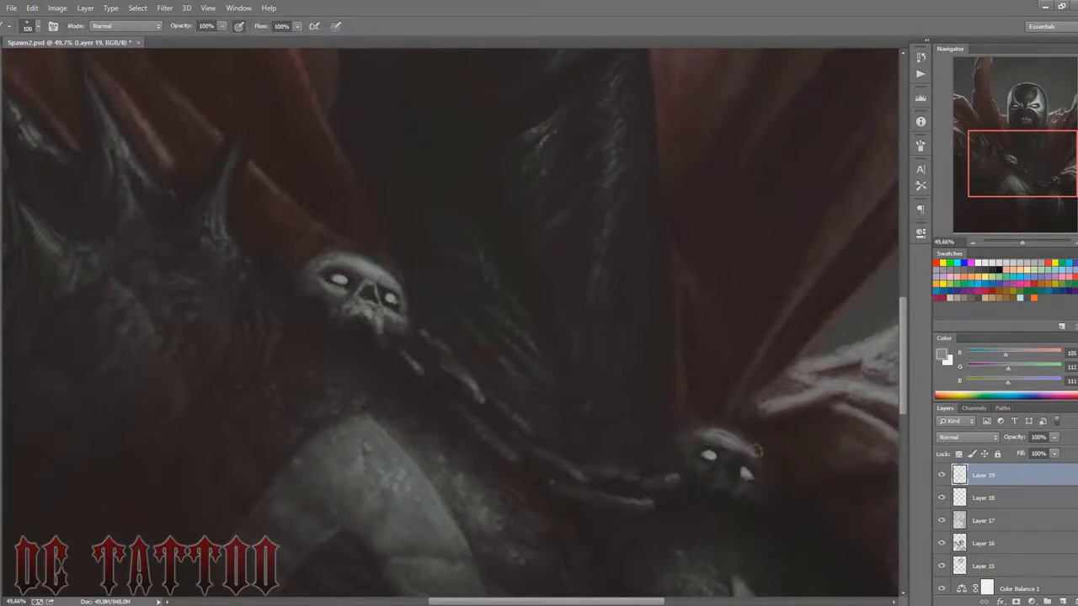
{"action": "left_click", "coordinate": [725, 442], "text": "alt"}
{"action": "left_click", "coordinate": [732, 458], "text": "alt"}
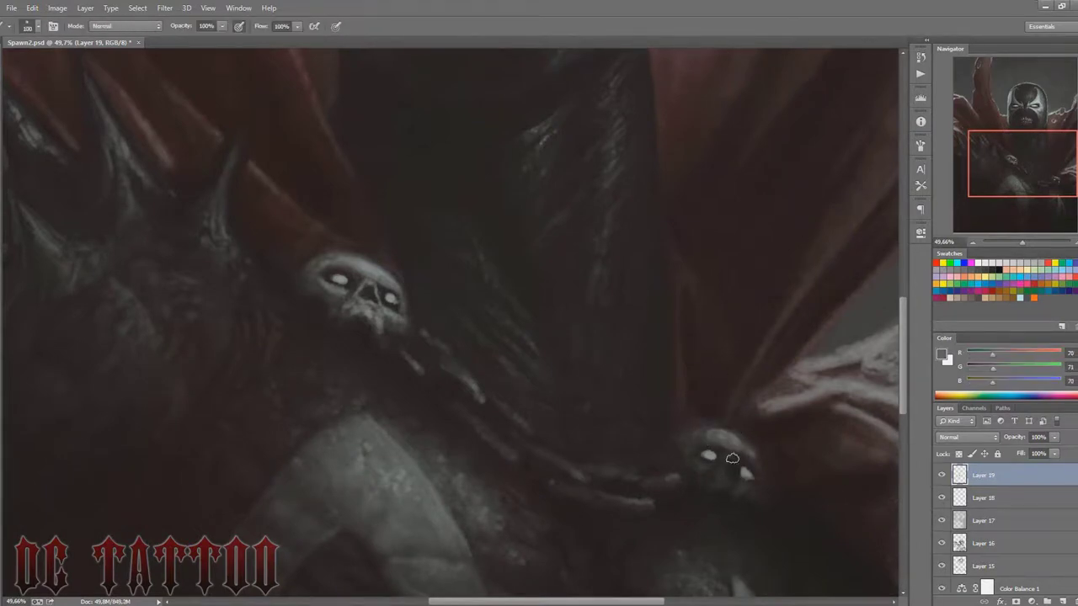
{"action": "key", "text": "bracketleft"}
{"action": "key", "text": "bracketleft"}
{"action": "mouse_move", "coordinate": [751, 482]}
{"action": "left_mouse_down"}
{"action": "mouse_move", "coordinate": [749, 456]}
{"action": "mouse_move", "coordinate": [749, 477]}
{"action": "mouse_move", "coordinate": [723, 459]}
{"action": "mouse_move", "coordinate": [756, 474]}
{"action": "left_mouse_up"}
Step: Shade the lower skull's eye sockets with near-black and grey, using a smaller brush
{"action": "left_click", "coordinate": [746, 461], "text": "alt"}
{"action": "key", "text": "bracketleft"}
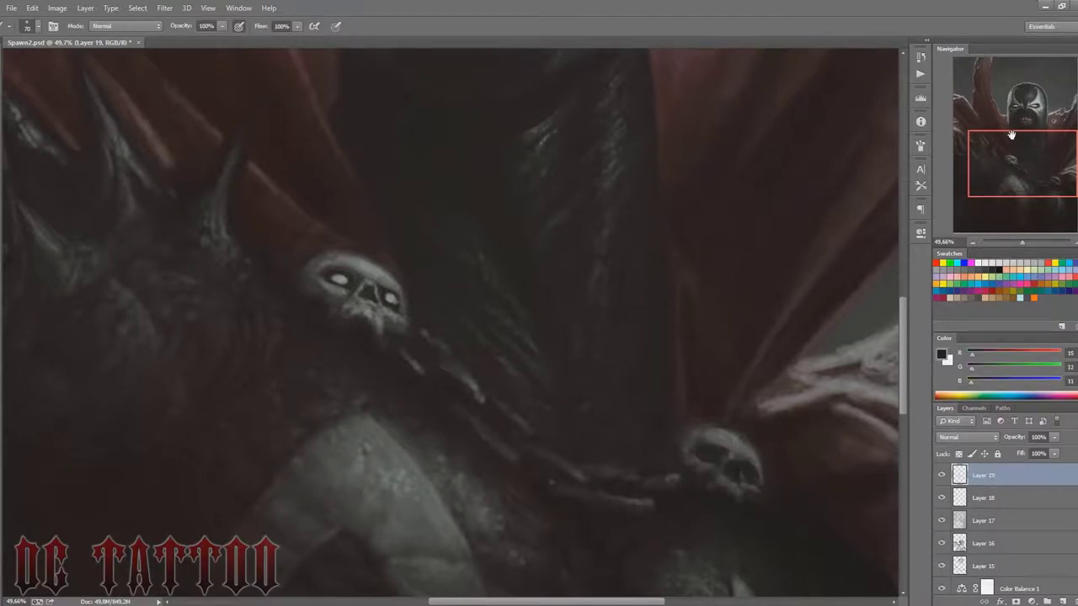
{"action": "left_click_drag", "start_coordinate": [1012, 135], "coordinate": [1011, 140]}
{"action": "left_click", "coordinate": [745, 372], "text": "alt"}
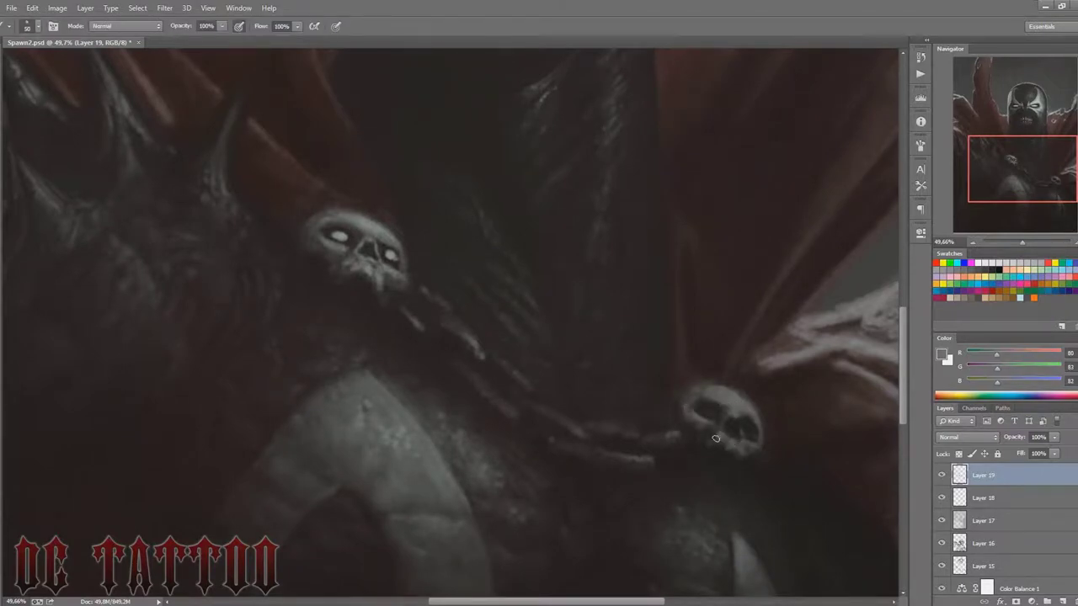
{"action": "key", "text": "bracketleft"}
{"action": "key", "text": "bracketright"}
{"action": "key", "text": "bracketright"}
{"action": "key", "text": "bracketright"}
{"action": "left_click", "coordinate": [702, 427], "text": "alt"}
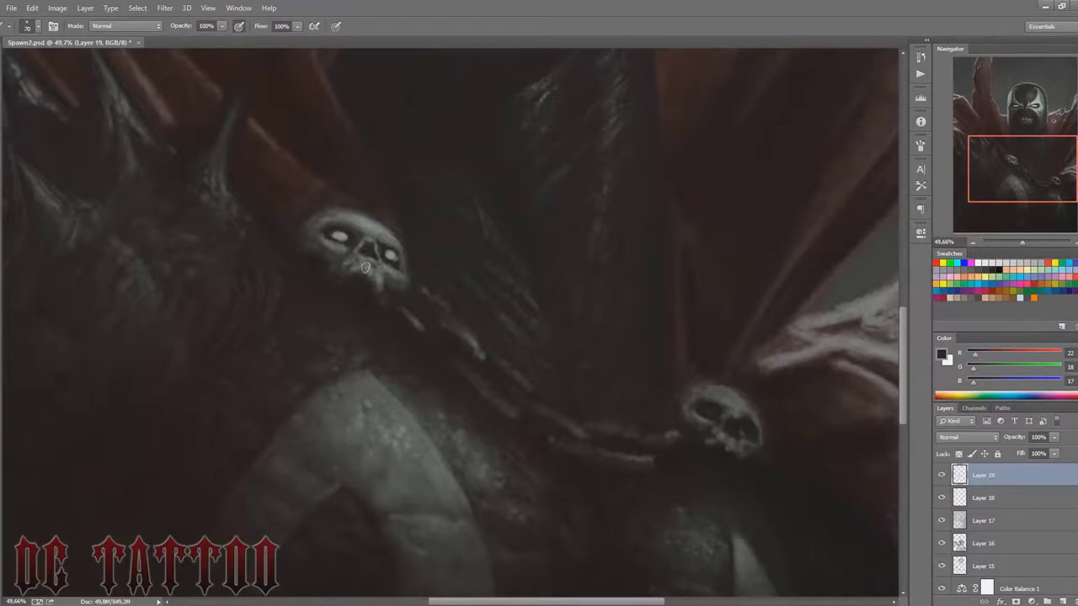
{"action": "key", "text": "bracketleft"}
{"action": "key", "text": "bracketleft"}
{"action": "left_click", "coordinate": [991, 263]}
Step: Paint the upper skull's glowing eyes near-black
{"action": "left_click", "coordinate": [438, 202], "text": "alt"}
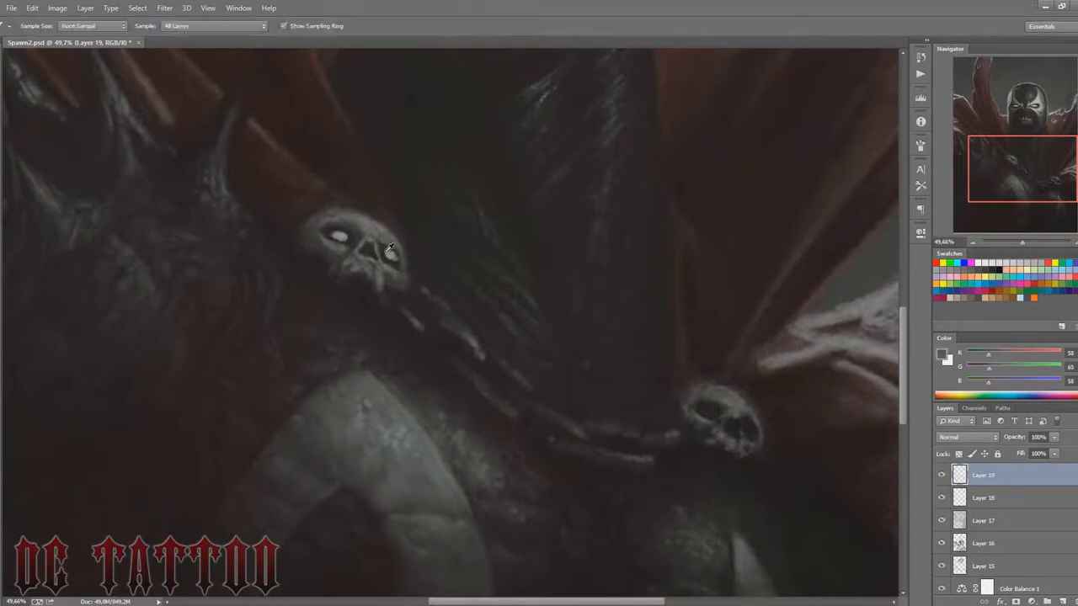
{"action": "key", "text": "bracketright"}
{"action": "left_click", "coordinate": [389, 254]}
{"action": "left_click_drag", "start_coordinate": [335, 234], "coordinate": [340, 235]}
{"action": "key", "text": "bracketleft"}
{"action": "key", "text": "bracketleft"}
{"action": "key", "text": "bracketleft"}
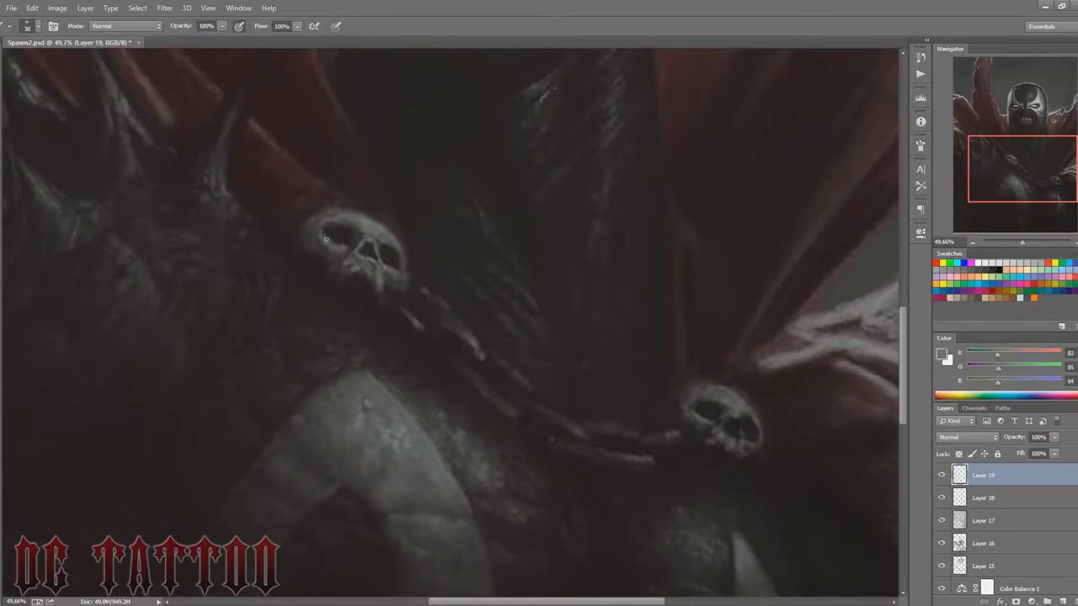
{"action": "key", "text": "bracketright"}
{"action": "key", "text": "bracketright"}
{"action": "key", "text": "bracketright"}
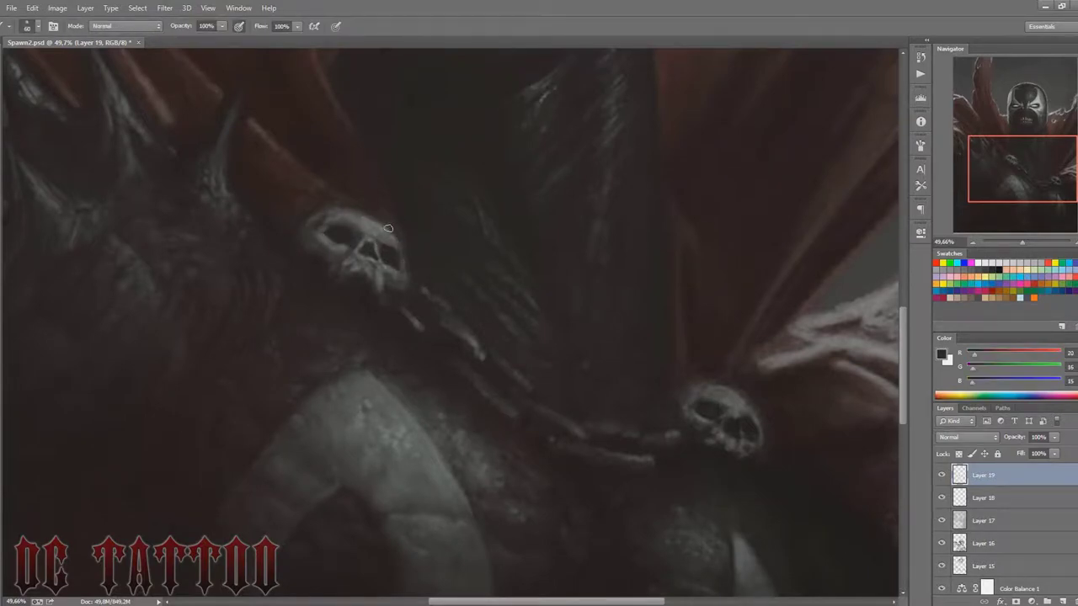
Step: Sample grey and progressively darker shadow tones from the skulls, resizing the brush
{"action": "key", "text": "bracketright"}
{"action": "key", "text": "bracketright"}
{"action": "key", "text": "bracketright"}
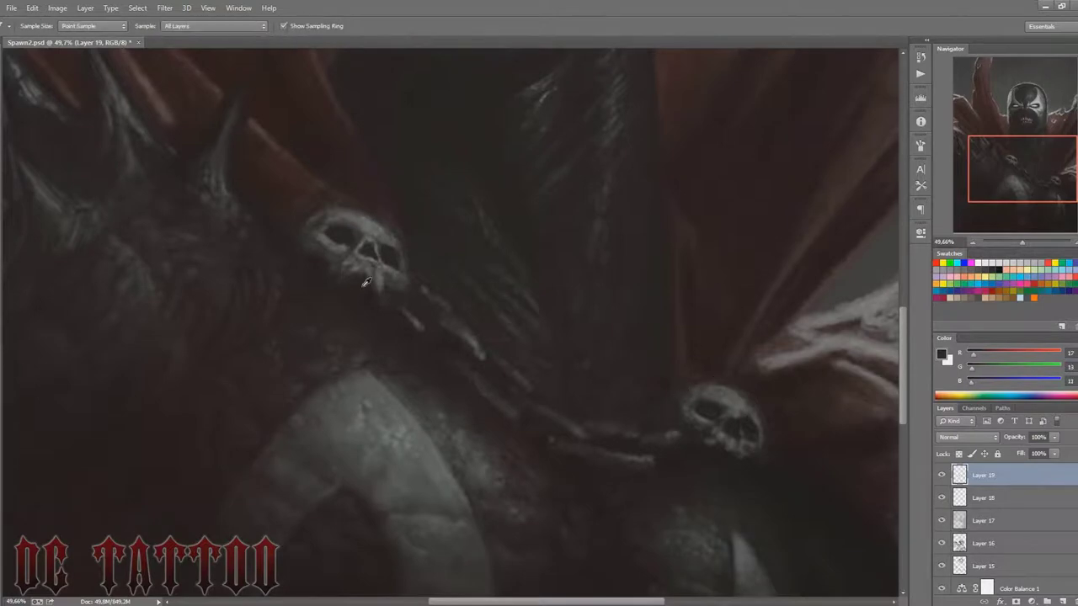
{"action": "left_click", "coordinate": [640, 316], "text": "alt"}
{"action": "left_click", "coordinate": [378, 222], "text": "alt"}
{"action": "key", "text": "bracketleft"}
{"action": "key", "text": "bracketleft"}
{"action": "key", "text": "bracketleft"}
{"action": "left_click", "coordinate": [389, 272], "text": "alt"}
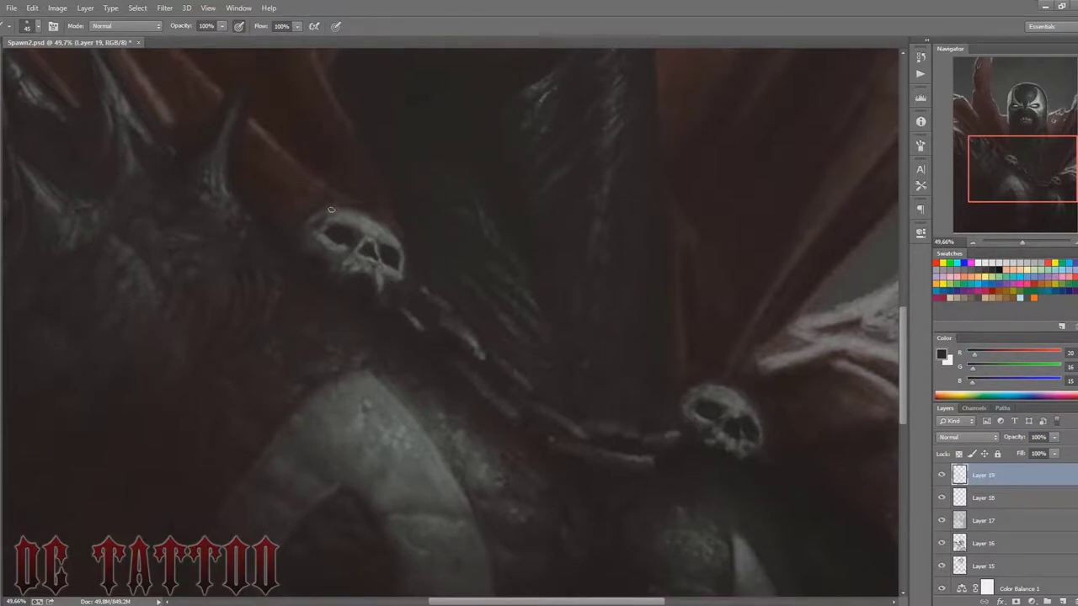
{"action": "left_click", "coordinate": [368, 235], "text": "alt"}
{"action": "left_click", "coordinate": [678, 421], "text": "alt"}
{"action": "key", "text": "bracketright"}
Step: Paint a near-white highlight on top of the upper skull, then sample dark brown and grey
{"action": "left_click", "coordinate": [991, 264]}
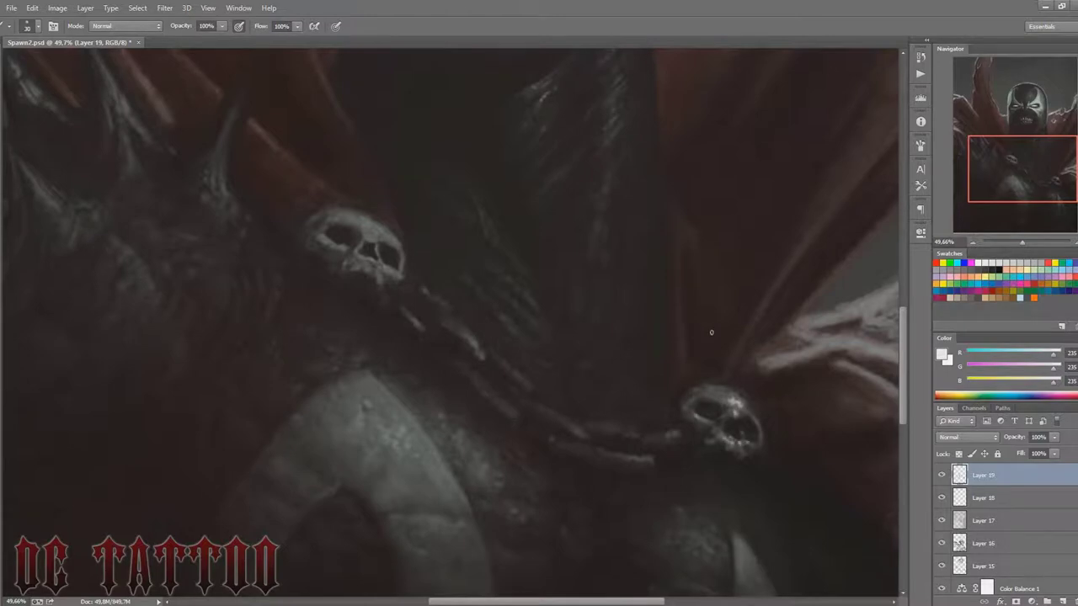
{"action": "left_click_drag", "start_coordinate": [370, 227], "coordinate": [380, 233]}
{"action": "left_click", "coordinate": [341, 217], "text": "alt"}
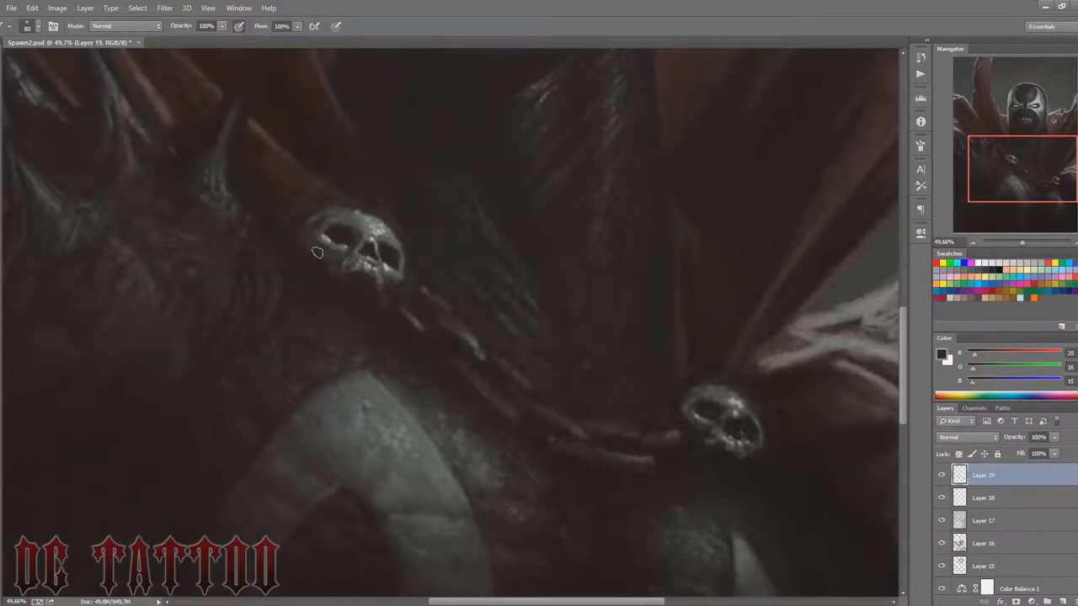
{"action": "key", "text": "bracketright"}
{"action": "key", "text": "bracketright"}
{"action": "left_click", "coordinate": [388, 238], "text": "alt"}
{"action": "key", "text": "bracketleft"}
{"action": "key", "text": "bracketleft"}
{"action": "key", "text": "bracketleft"}
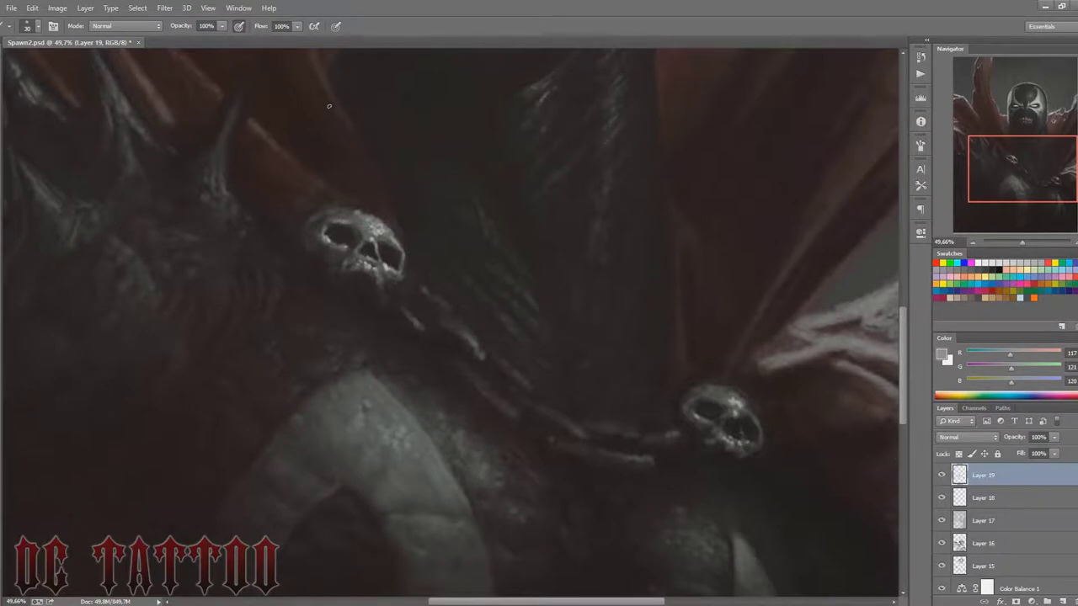
Step: Sample lighter grey, near-black and mid grey tones, and zoom out to the whole painting
{"action": "left_click", "coordinate": [374, 216], "text": "alt"}
{"action": "key", "text": "bracketright"}
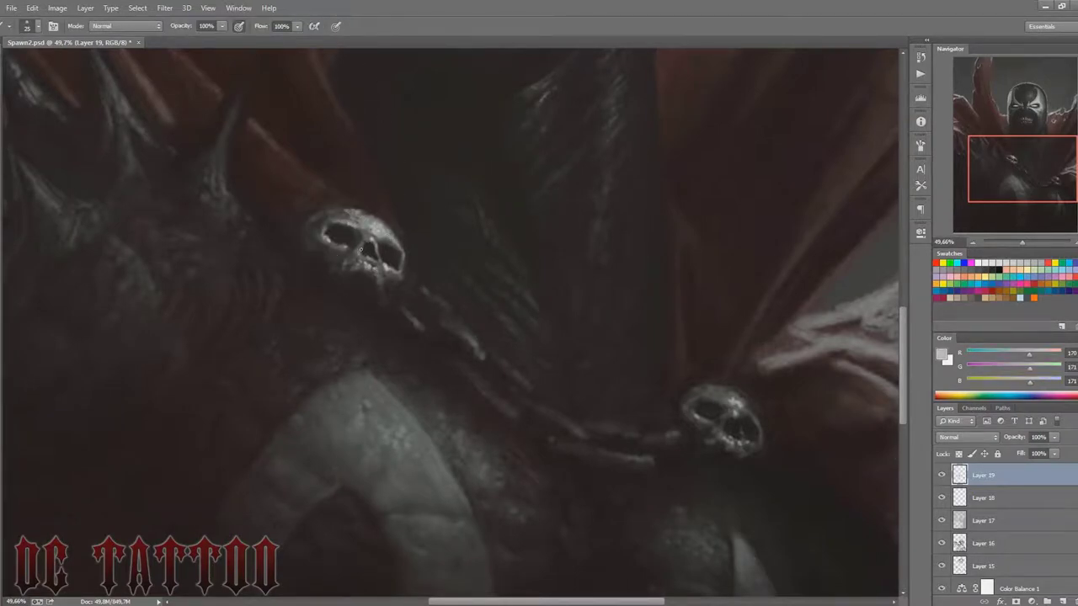
{"action": "left_click", "coordinate": [358, 245], "text": "alt"}
{"action": "key", "text": "bracketright"}
{"action": "left_click", "coordinate": [723, 390], "text": "alt"}
{"action": "key", "text": "bracketleft"}
{"action": "key", "text": "bracketleft"}
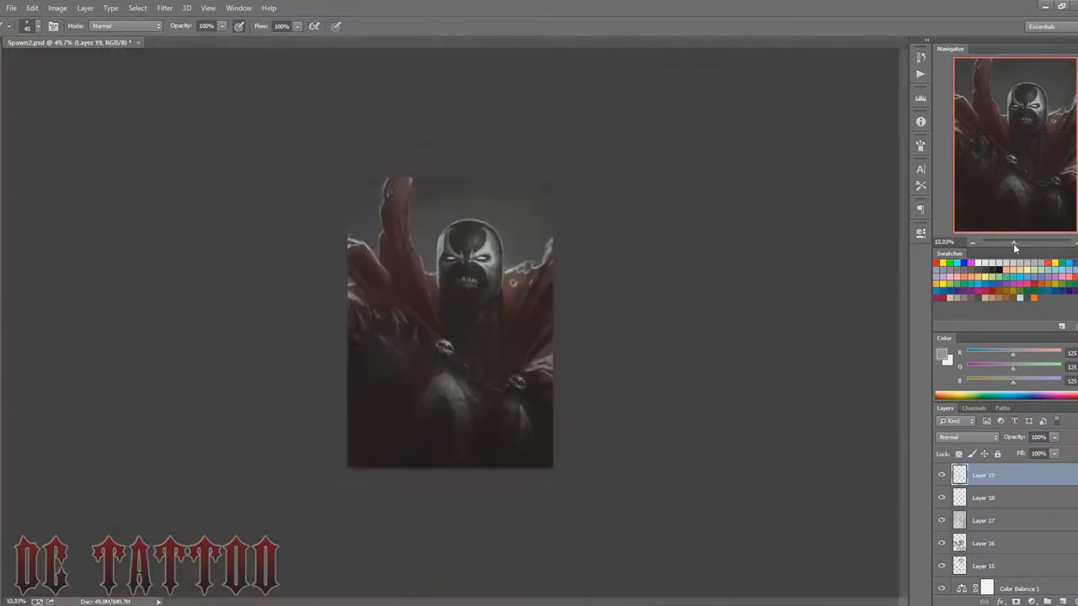
{"action": "left_click_drag", "start_coordinate": [1022, 243], "coordinate": [1016, 243]}
{"action": "left_click", "coordinate": [436, 378], "text": "alt"}
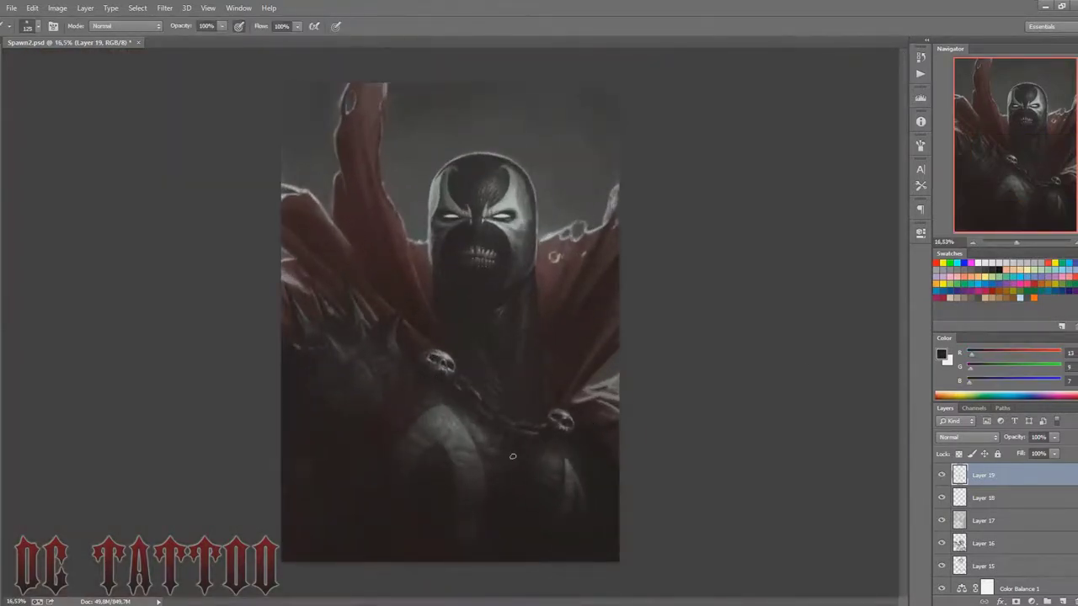
Step: Darken the lower-left area with a large near-black brush, then frame Spawn's face and upper cape
{"action": "key", "text": "bracketright"}
{"action": "key", "text": "bracketright"}
{"action": "key", "text": "bracketright"}
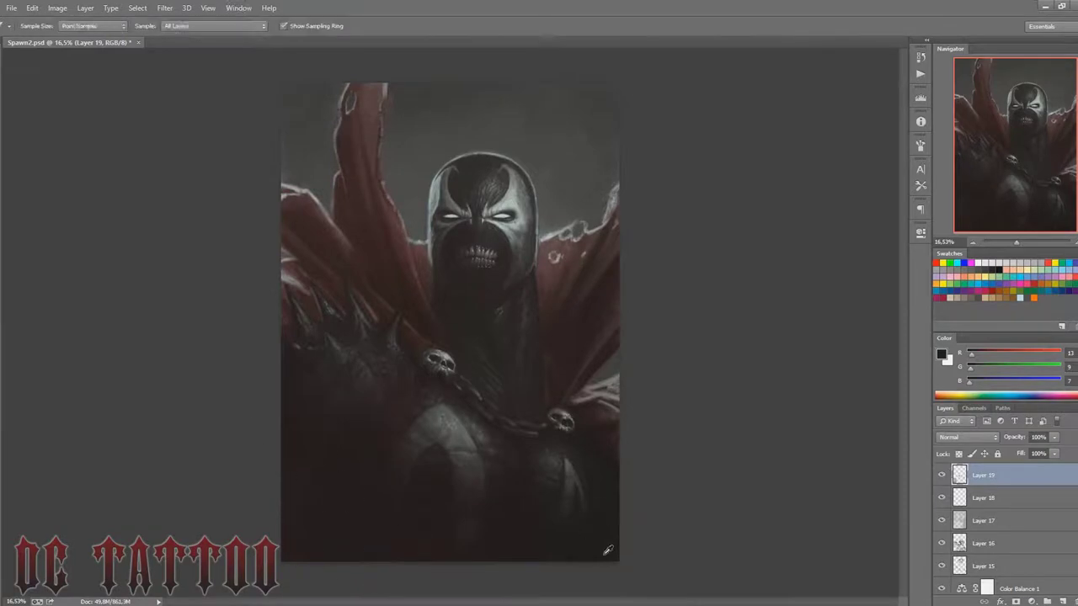
{"action": "left_click", "coordinate": [548, 546], "text": "alt"}
{"action": "left_click_drag", "start_coordinate": [281, 418], "coordinate": [294, 349]}
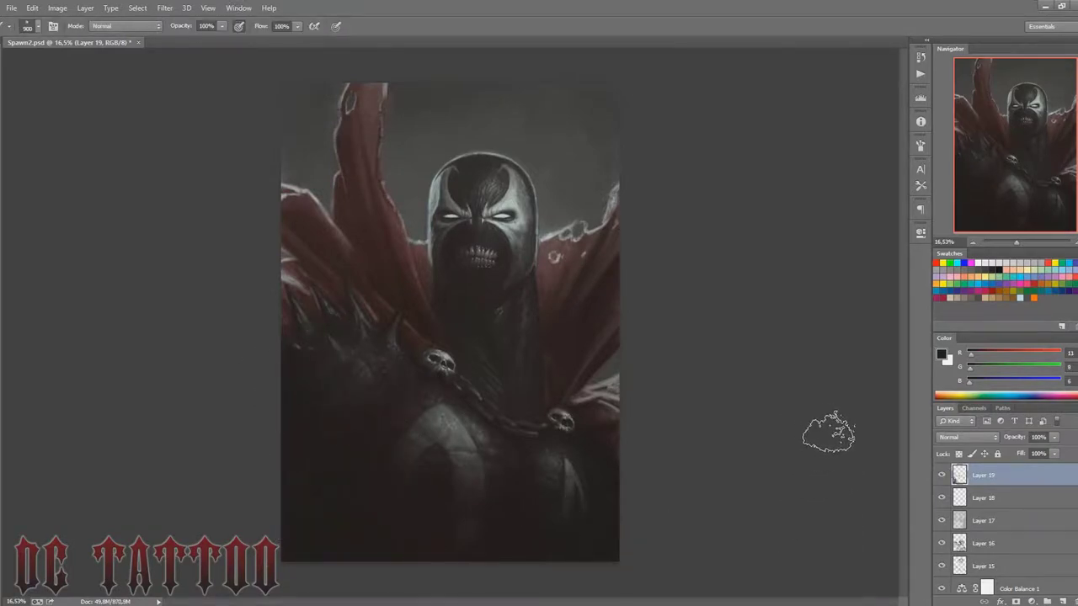
{"action": "left_click_drag", "start_coordinate": [1017, 242], "coordinate": [1022, 242]}
{"action": "left_click_drag", "start_coordinate": [1016, 127], "coordinate": [1016, 137]}
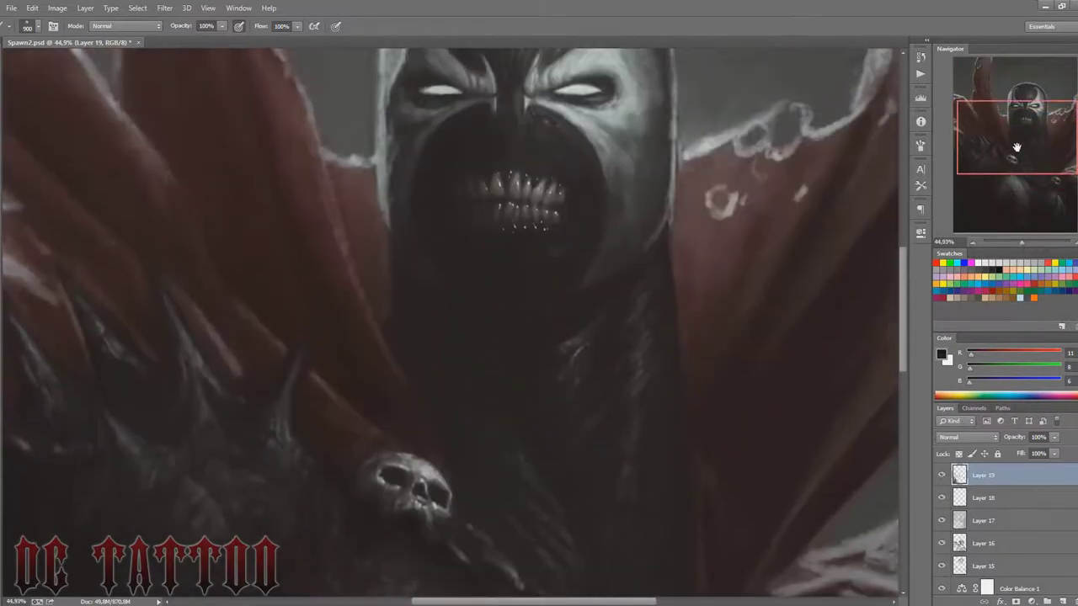
Step: Add a new Layer 20 with a dark cape red as the brush colour
{"action": "left_click", "coordinate": [682, 193], "text": "alt"}
{"action": "key", "text": "ctrl+shift+n"}
{"action": "key", "text": "Return"}
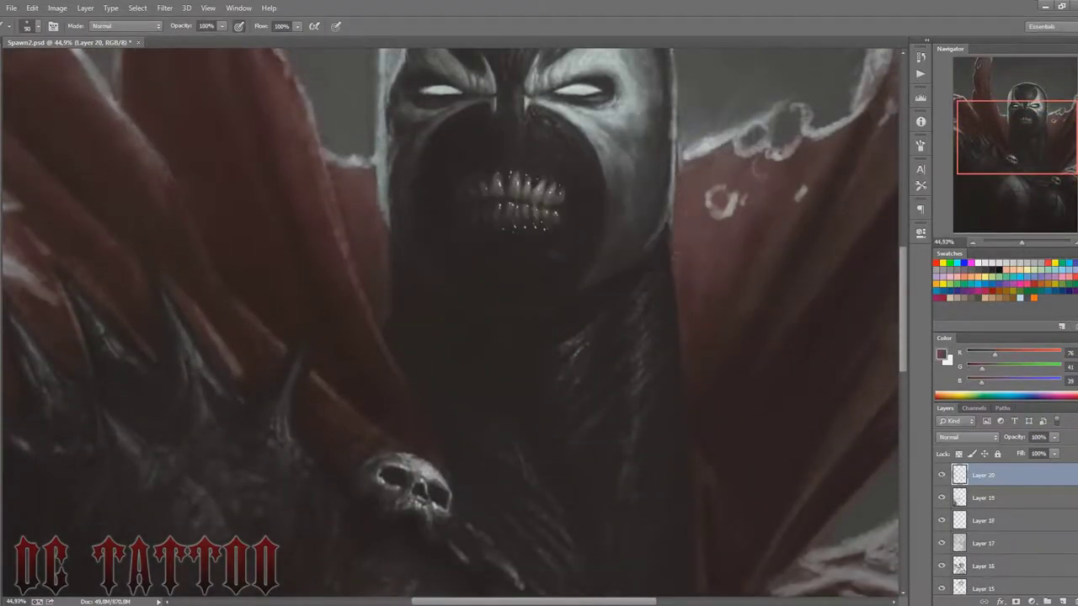
{"action": "key", "text": "bracketleft"}
{"action": "key", "text": "bracketleft"}
{"action": "key", "text": "bracketleft"}
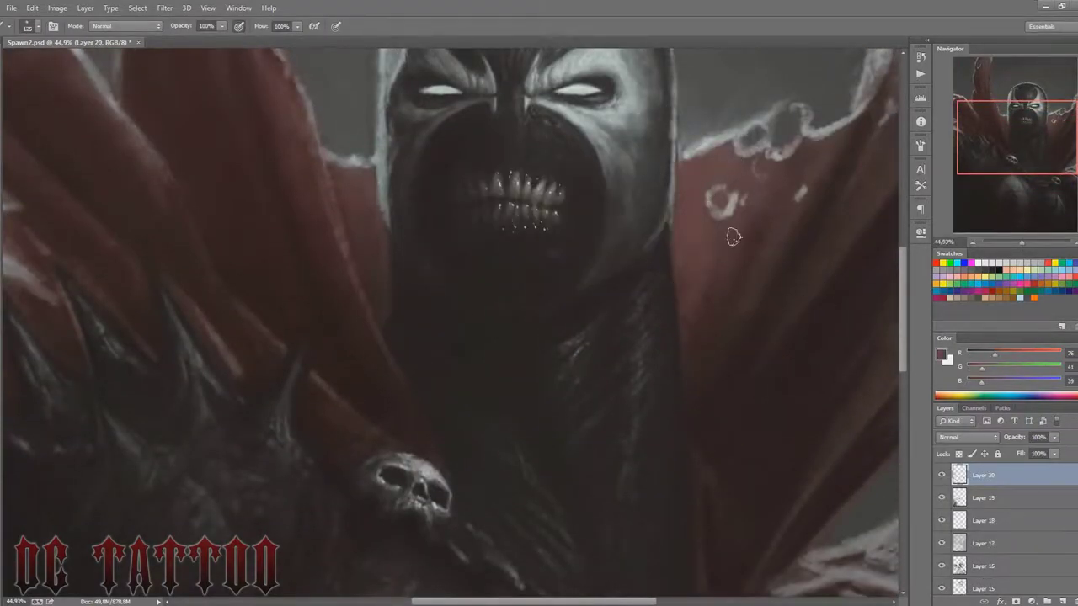
{"action": "key", "text": "bracketright"}
{"action": "key", "text": "bracketright"}
{"action": "key", "text": "bracketright"}
{"action": "key", "text": "bracketleft"}
{"action": "key", "text": "bracketleft"}
{"action": "key", "text": "bracketleft"}
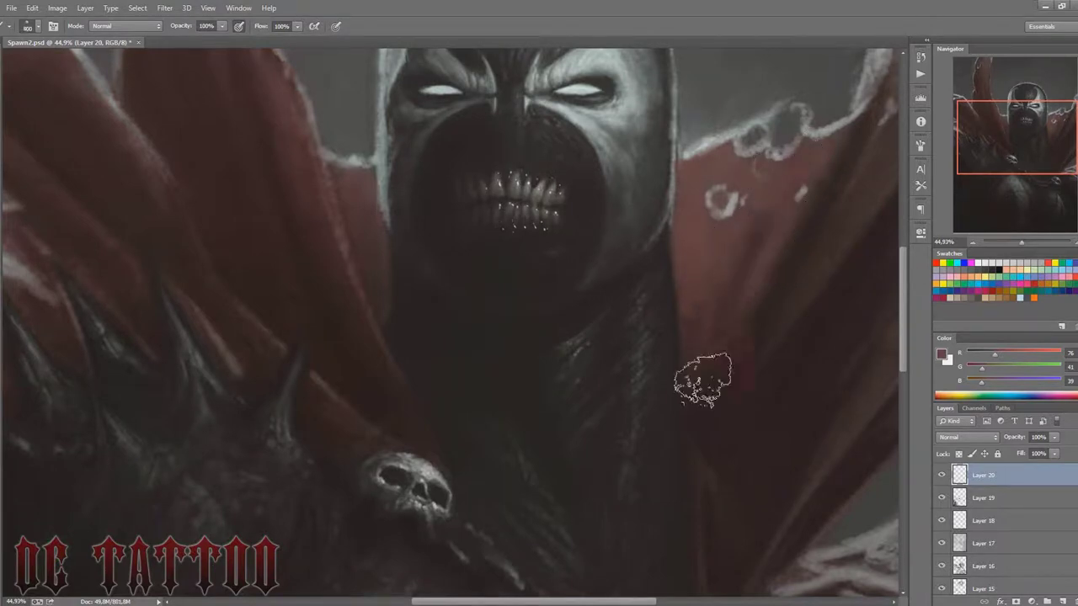
Step: Sample a range of dark, near-black and lighter reds from the cape, resizing the brush
{"action": "left_click", "coordinate": [688, 392], "text": "alt"}
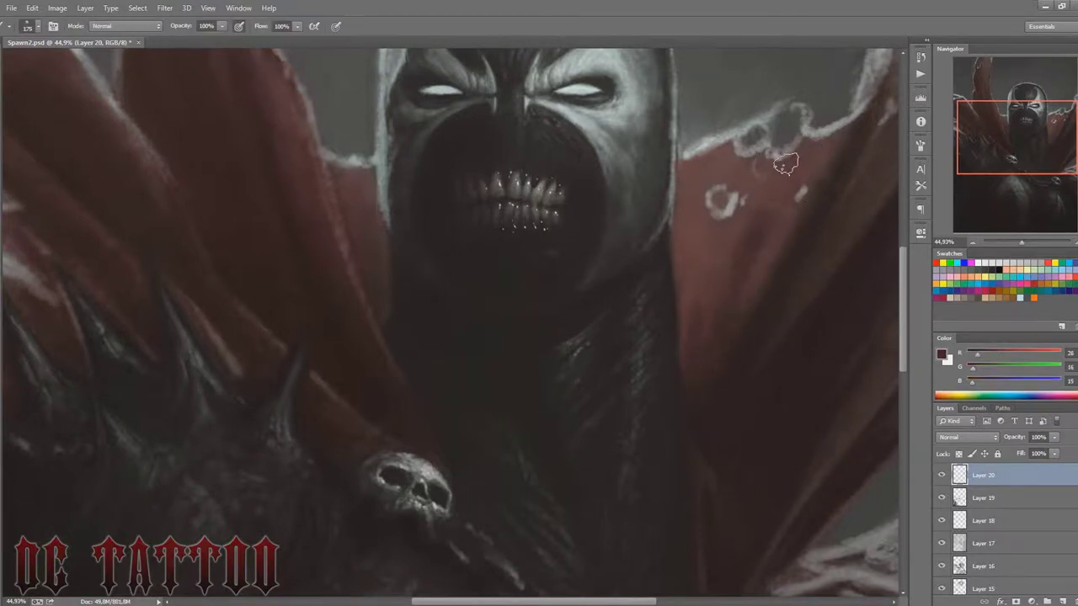
{"action": "left_click", "coordinate": [722, 272], "text": "alt"}
{"action": "key", "text": "bracketright"}
{"action": "key", "text": "bracketright"}
{"action": "key", "text": "bracketleft"}
{"action": "key", "text": "bracketleft"}
{"action": "key", "text": "bracketleft"}
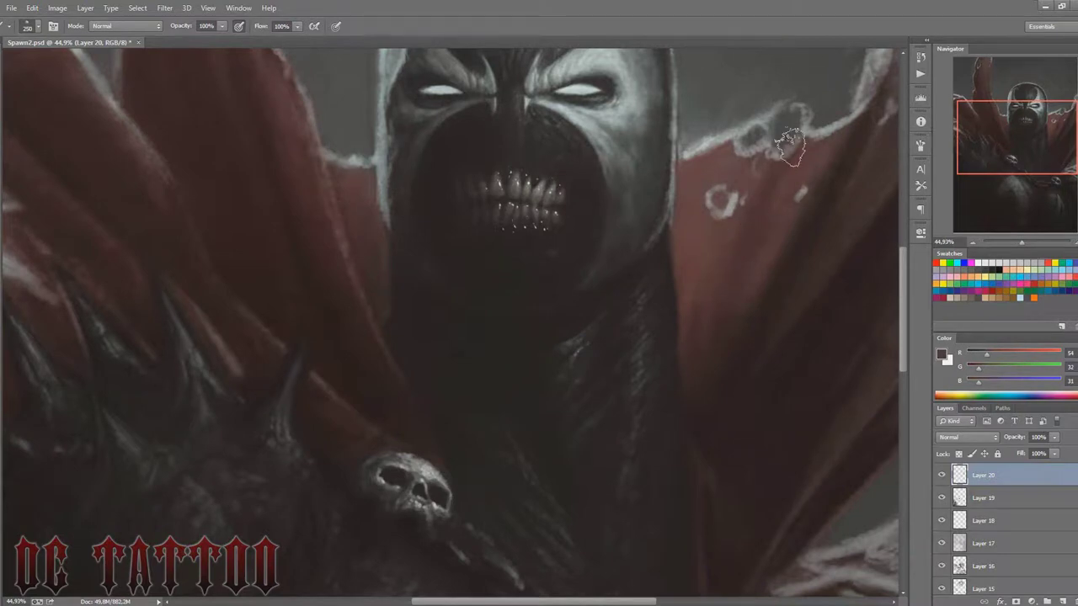
{"action": "left_click", "coordinate": [691, 374], "text": "alt"}
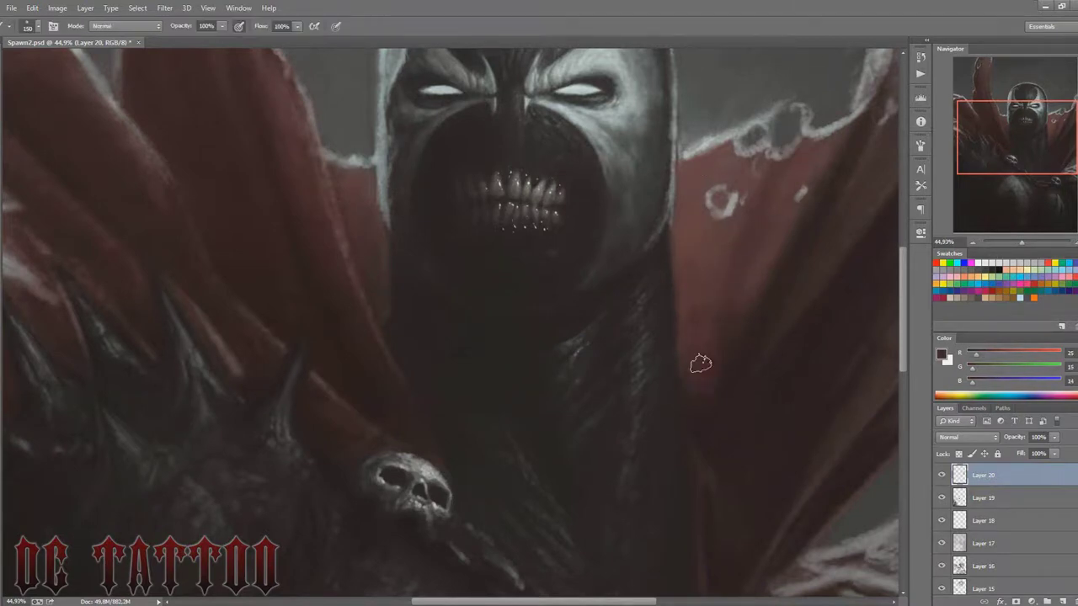
{"action": "left_click", "coordinate": [688, 325], "text": "alt"}
{"action": "key", "text": "bracketleft"}
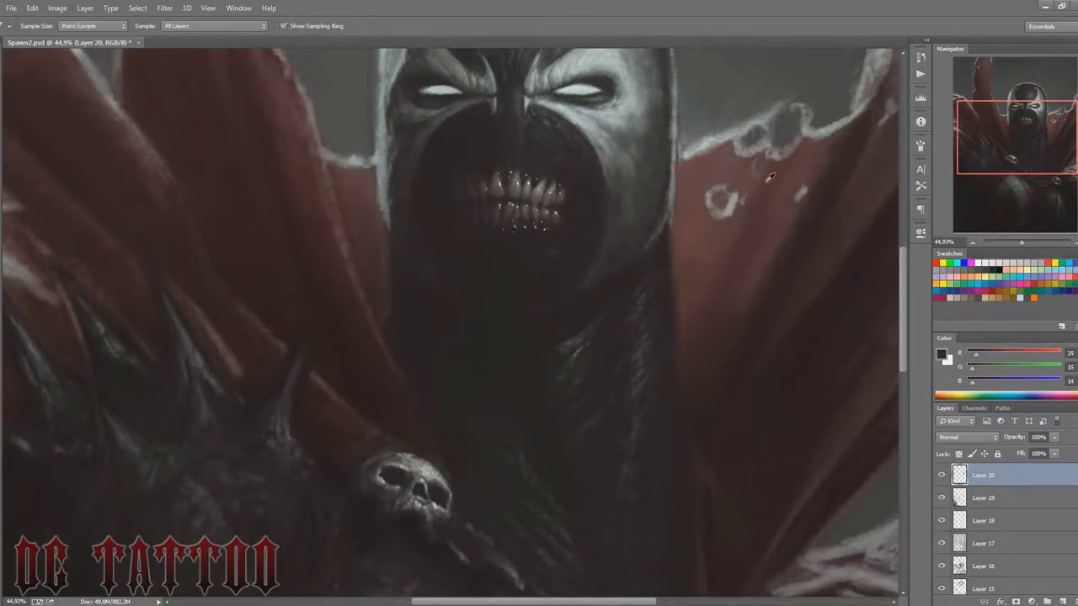
{"action": "left_click", "coordinate": [777, 223], "text": "alt"}
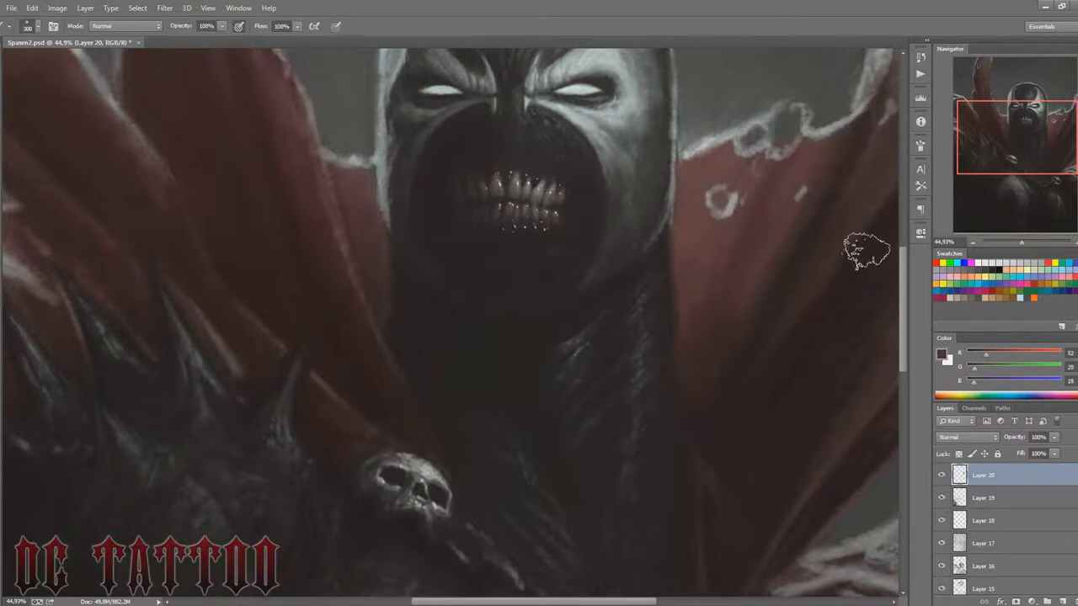
{"action": "key", "text": "bracketright"}
{"action": "key", "text": "bracketright"}
{"action": "key", "text": "bracketright"}
{"action": "scroll", "coordinate": [729, 345], "scroll_direction": "up", "scroll_amount": 3}
{"action": "key", "text": "bracketleft"}
{"action": "key", "text": "bracketleft"}
{"action": "key", "text": "bracketleft"}
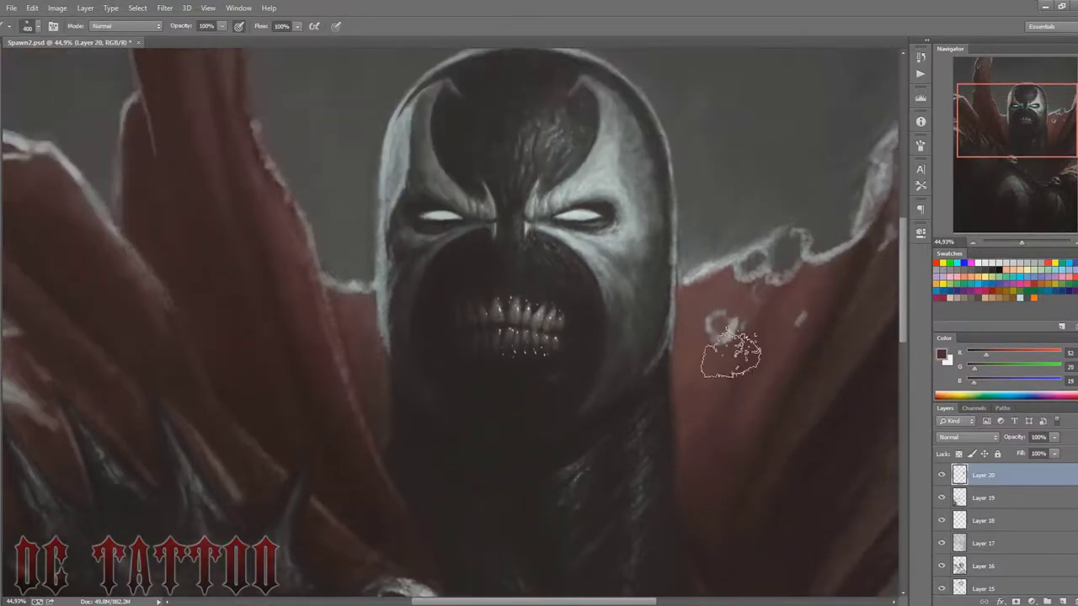
{"action": "left_click", "coordinate": [712, 337], "text": "alt"}
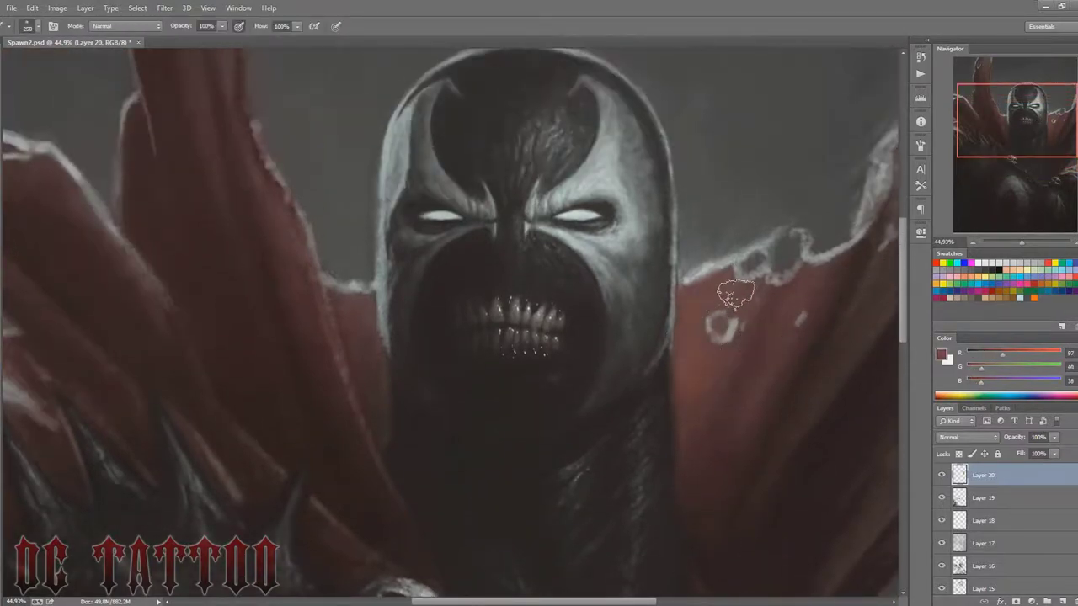
{"action": "key", "text": "bracketleft"}
{"action": "key", "text": "bracketleft"}
{"action": "key", "text": "bracketleft"}
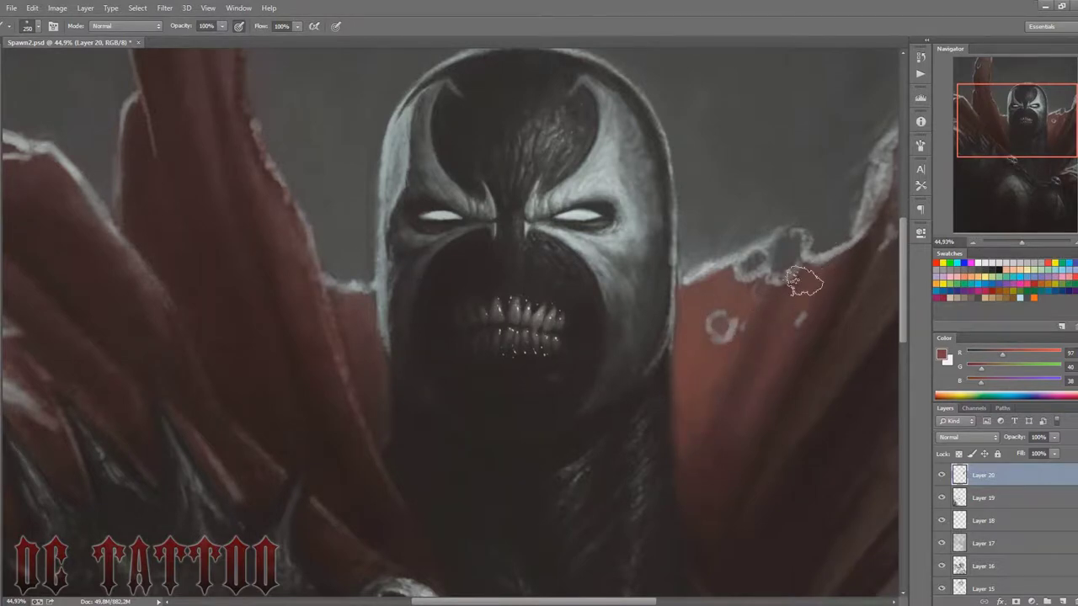
Step: Paint dark background-grey holes into the cape edge right of Spawn's head
{"action": "left_click", "coordinate": [766, 128], "text": "alt"}
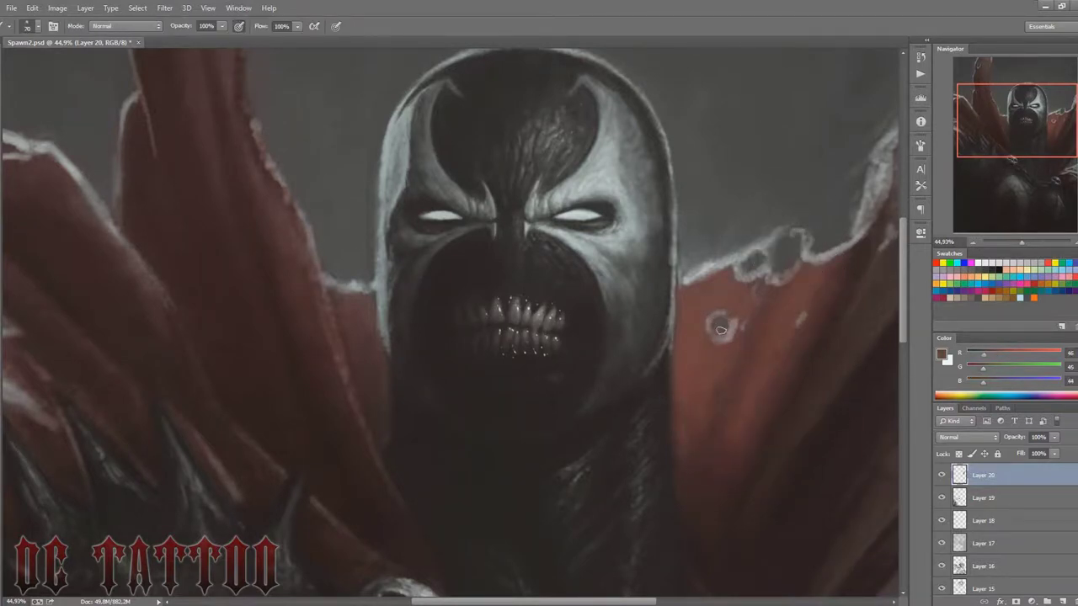
{"action": "left_click_drag", "start_coordinate": [757, 266], "coordinate": [747, 269]}
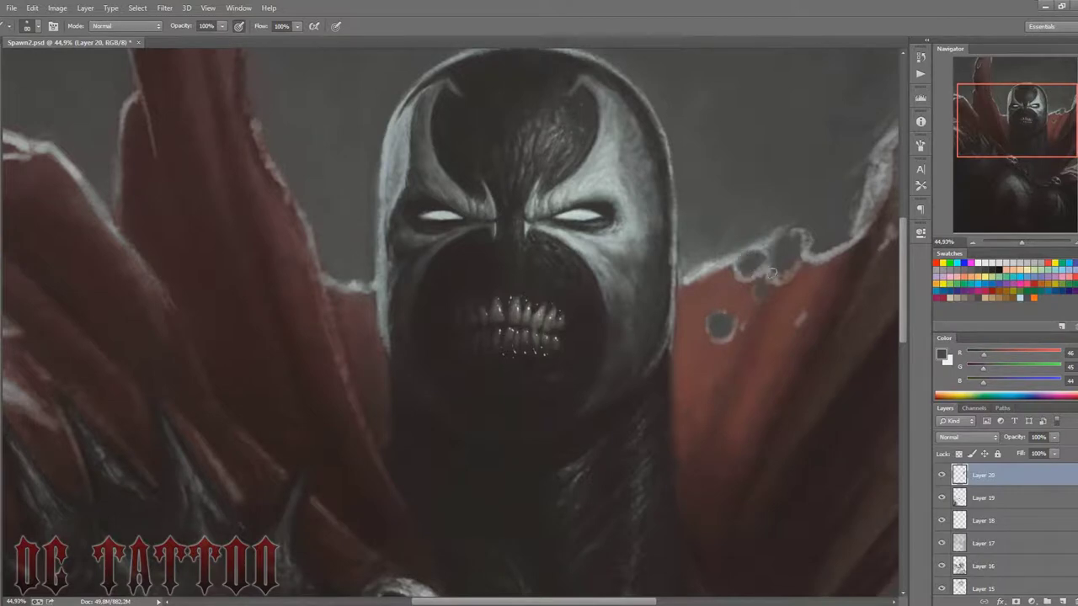
{"action": "left_click", "coordinate": [772, 270]}
{"action": "key", "text": "bracketright"}
{"action": "key", "text": "bracketright"}
{"action": "key", "text": "bracketright"}
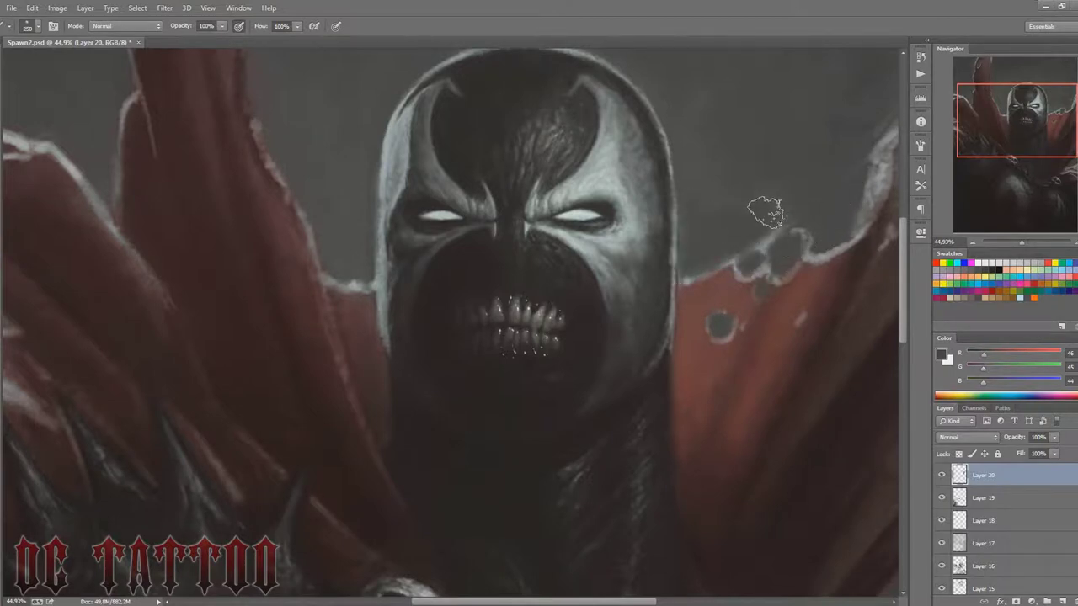
{"action": "left_click", "coordinate": [762, 271], "text": "alt"}
{"action": "key", "text": "bracketleft"}
{"action": "key", "text": "bracketleft"}
{"action": "key", "text": "bracketleft"}
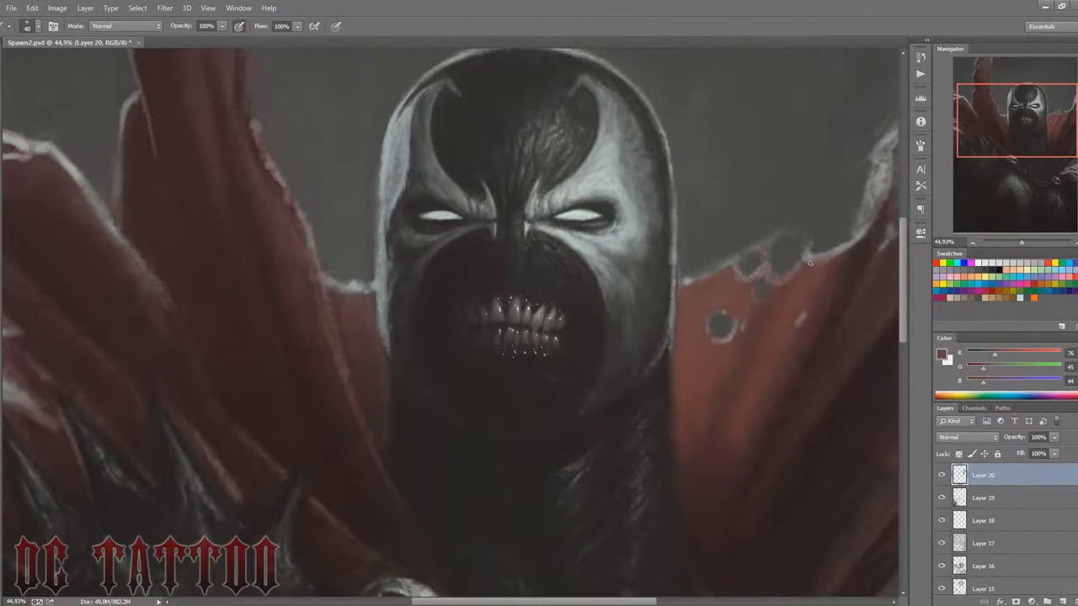
Step: Outline the hole edges with pale grey rims, sampling cape dark red between strokes
{"action": "left_click", "coordinate": [881, 139], "text": "alt"}
{"action": "key", "text": "bracketleft"}
{"action": "key", "text": "bracketleft"}
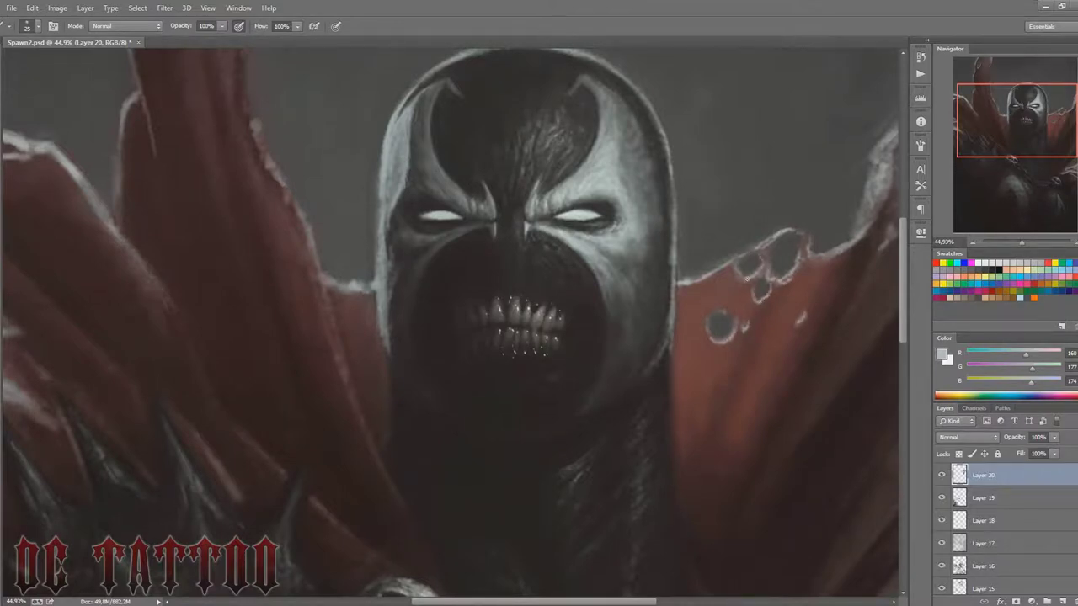
{"action": "left_click", "coordinate": [701, 303], "text": "alt"}
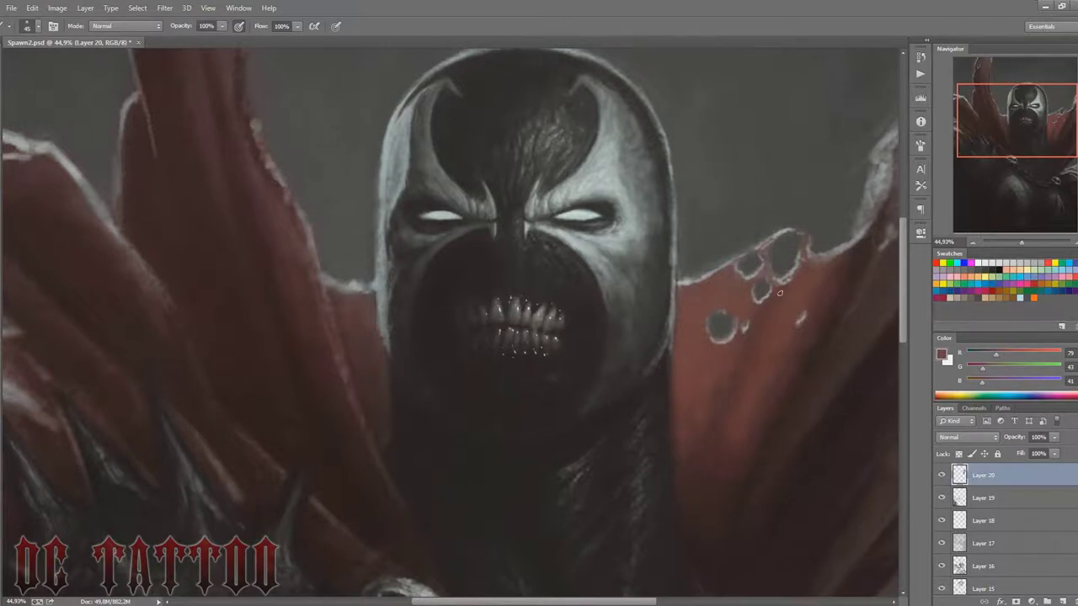
{"action": "left_click", "coordinate": [841, 225], "text": "alt"}
{"action": "key", "text": "bracketleft"}
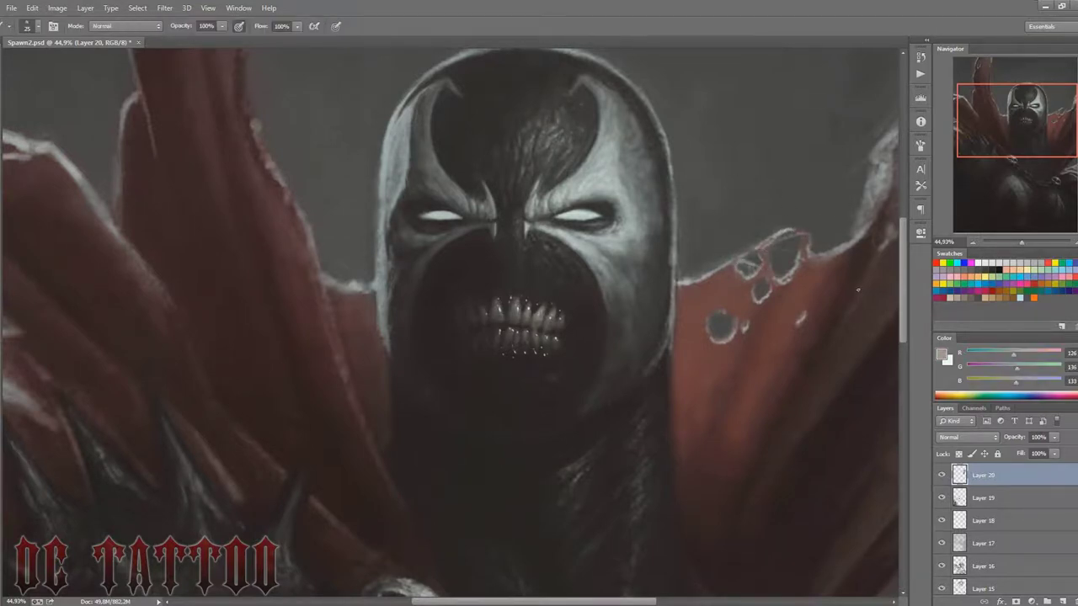
{"action": "left_click", "coordinate": [824, 274], "text": "alt"}
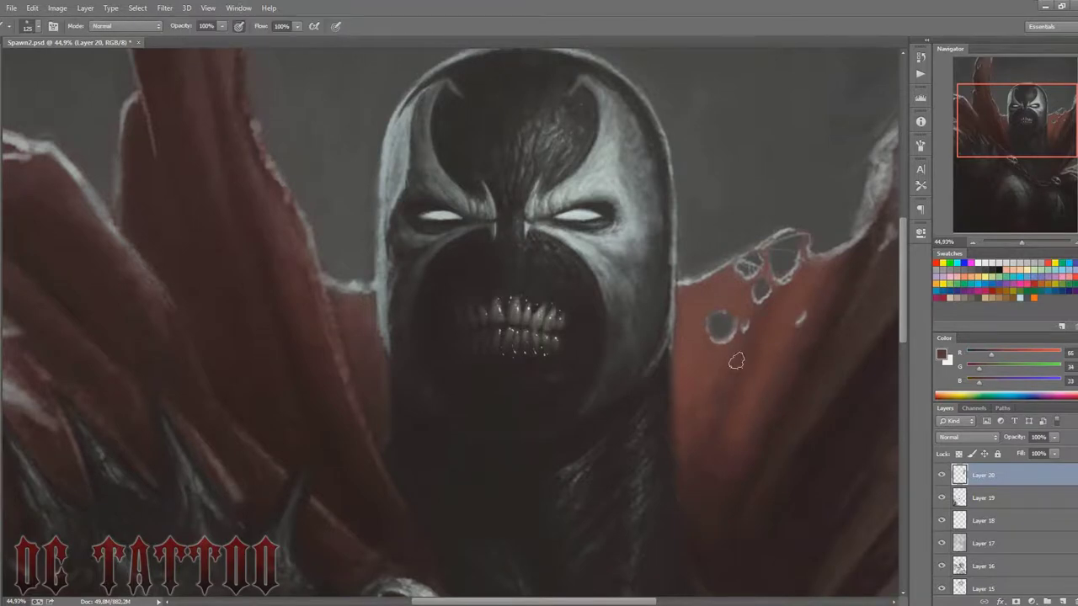
Step: Paint red along the upper right cape edge with darker and lighter reds sampled from the cape
{"action": "left_click_drag", "start_coordinate": [1048, 114], "coordinate": [1076, 111]}
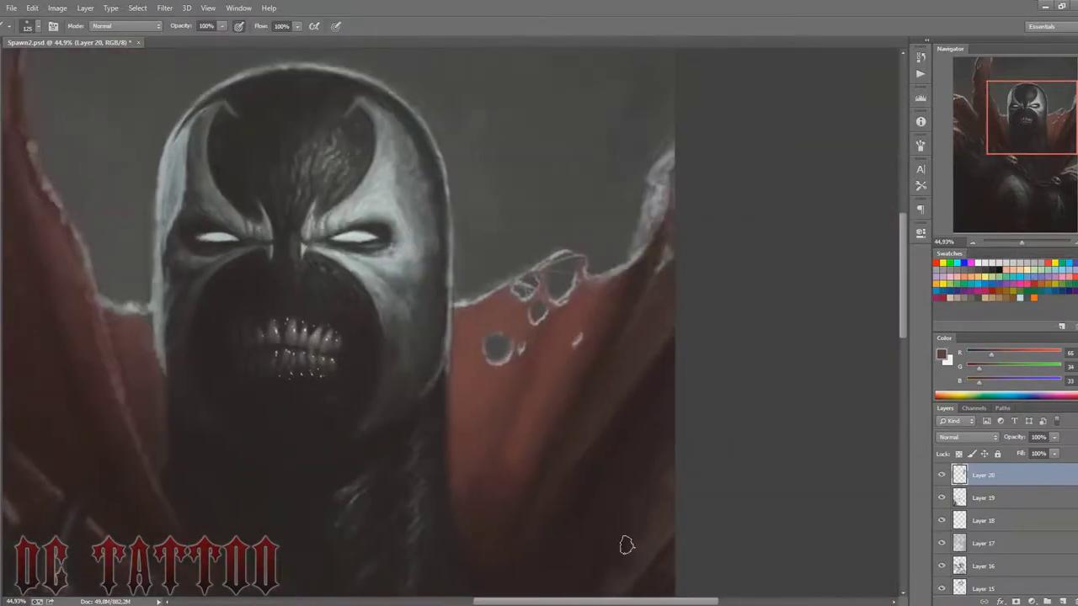
{"action": "key", "text": "bracketleft"}
{"action": "key", "text": "bracketleft"}
{"action": "key", "text": "bracketleft"}
{"action": "mouse_move", "coordinate": [659, 168]}
{"action": "left_mouse_down"}
{"action": "mouse_move", "coordinate": [667, 223]}
{"action": "mouse_move", "coordinate": [676, 196]}
{"action": "left_mouse_up"}
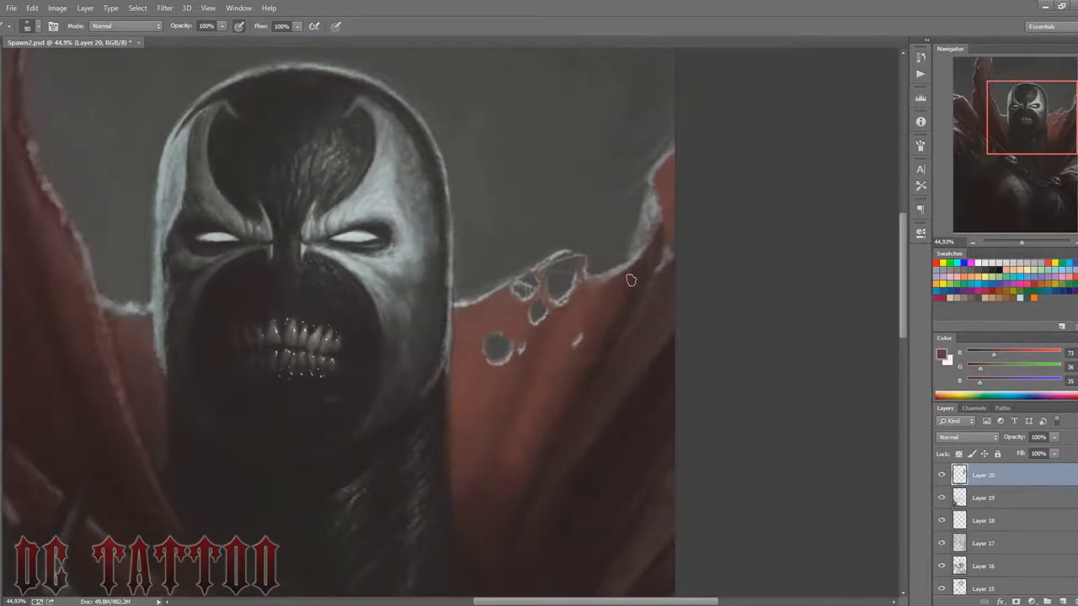
{"action": "left_click", "coordinate": [597, 365], "text": "alt"}
{"action": "key", "text": "bracketright"}
{"action": "key", "text": "bracketright"}
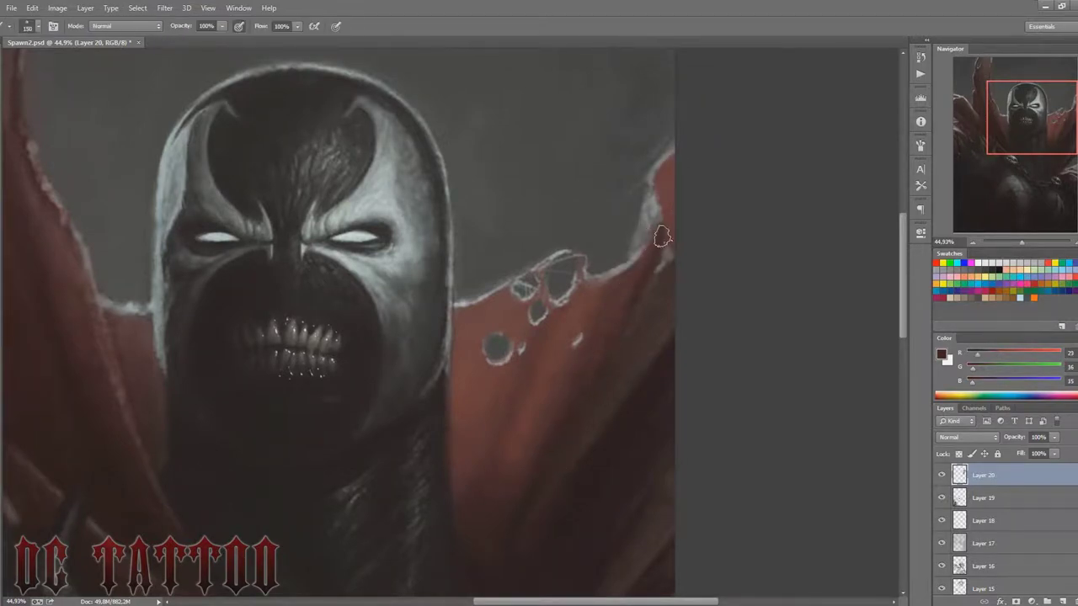
{"action": "key", "text": "bracketleft"}
{"action": "key", "text": "bracketleft"}
{"action": "key", "text": "bracketleft"}
{"action": "key", "text": "bracketright"}
{"action": "key", "text": "bracketright"}
{"action": "left_click", "coordinate": [543, 413], "text": "alt"}
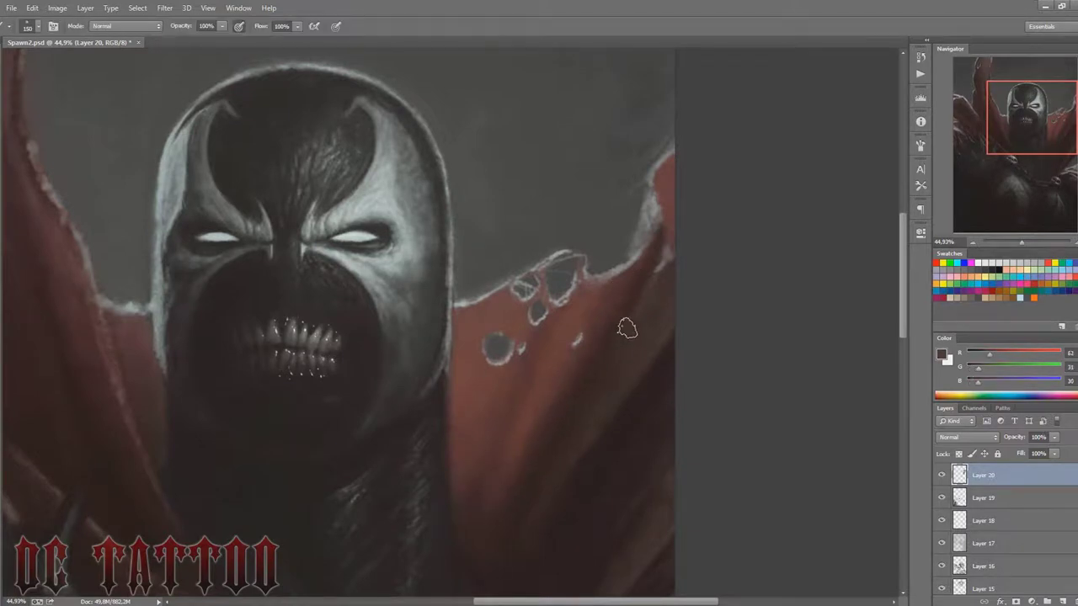
{"action": "key", "text": "bracketright"}
{"action": "key", "text": "bracketright"}
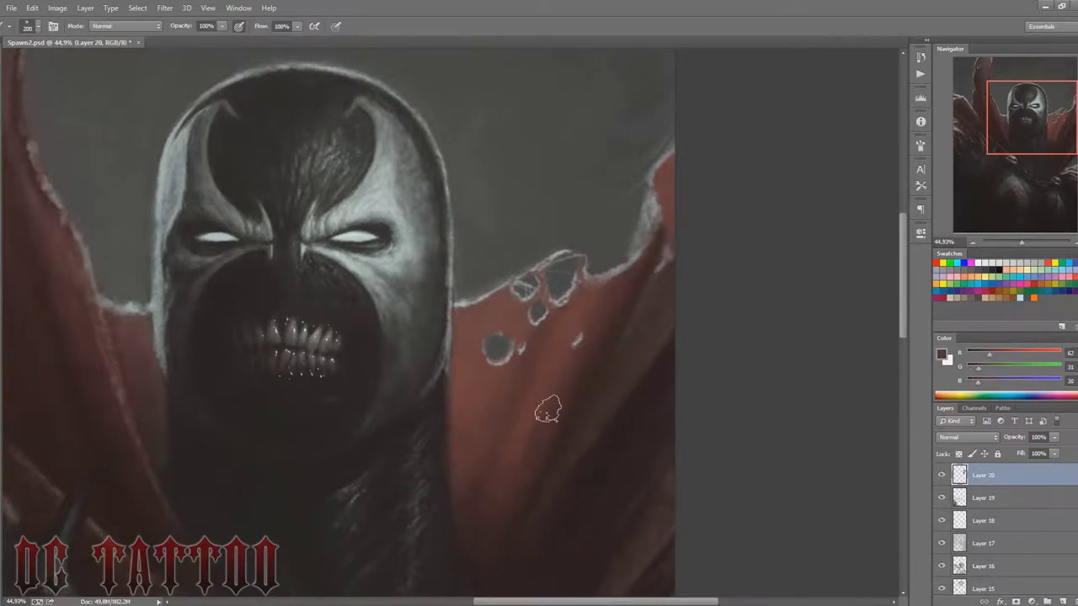
{"action": "left_click", "coordinate": [560, 375], "text": "alt"}
{"action": "key", "text": "bracketright"}
{"action": "key", "text": "bracketright"}
{"action": "key", "text": "bracketright"}
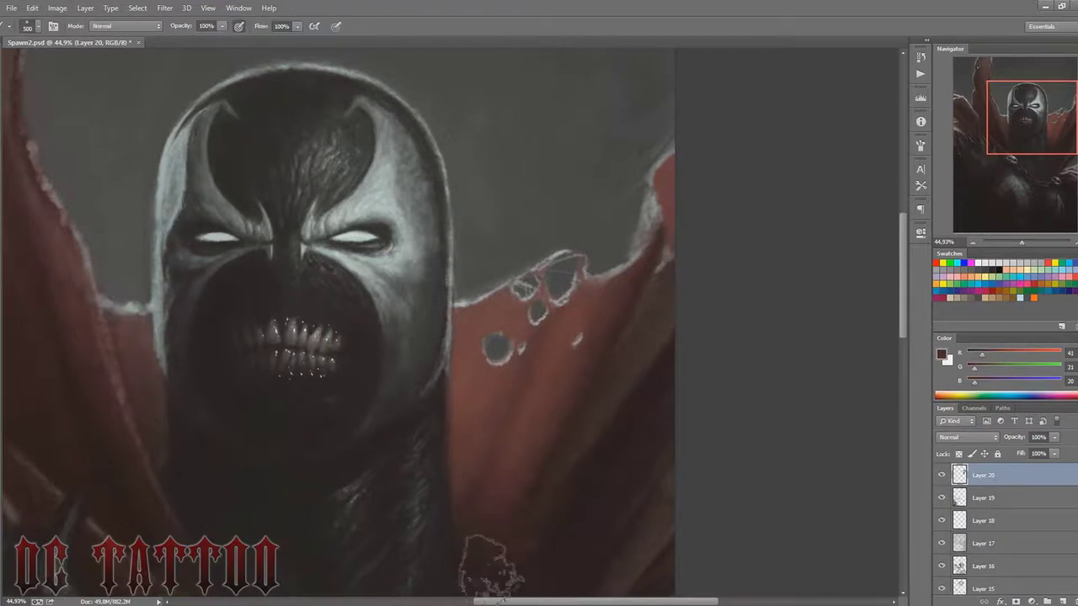
Step: Brighten the right cape rim with light grey, sampling background greys and cape dark red
{"action": "left_click_drag", "start_coordinate": [1031, 118], "coordinate": [1015, 131]}
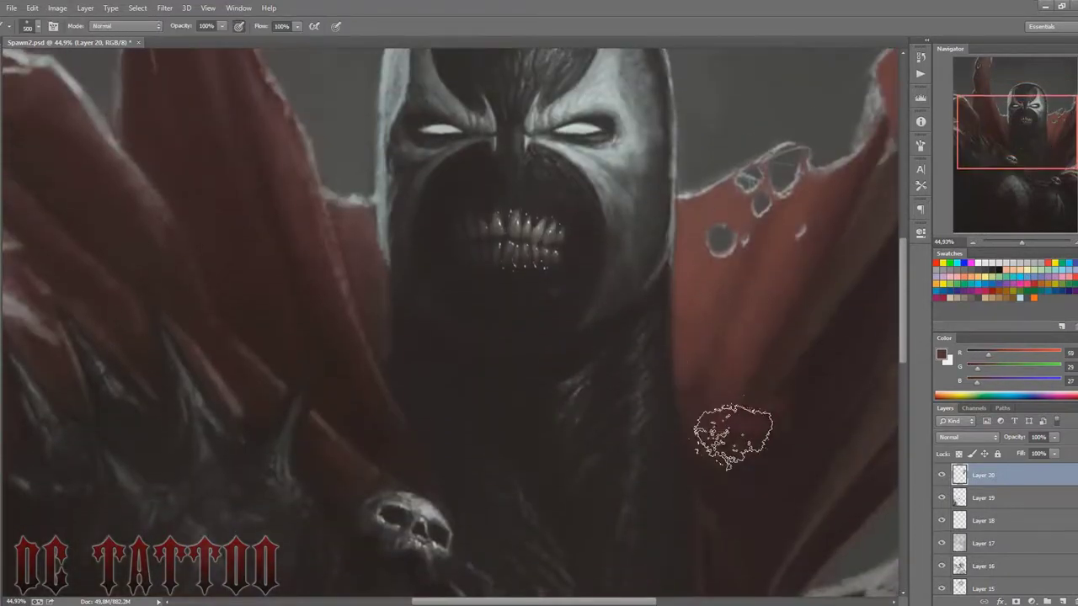
{"action": "key", "text": "bracketleft"}
{"action": "key", "text": "bracketleft"}
{"action": "key", "text": "bracketleft"}
{"action": "scroll", "coordinate": [707, 354], "scroll_direction": "up", "scroll_amount": 3}
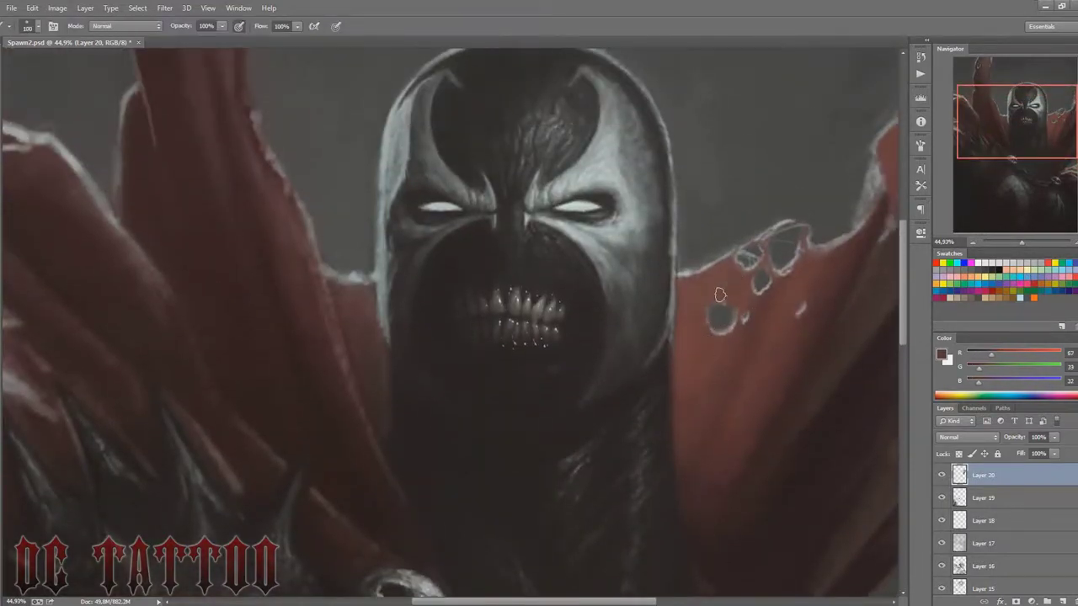
{"action": "key", "text": "bracketleft"}
{"action": "key", "text": "bracketleft"}
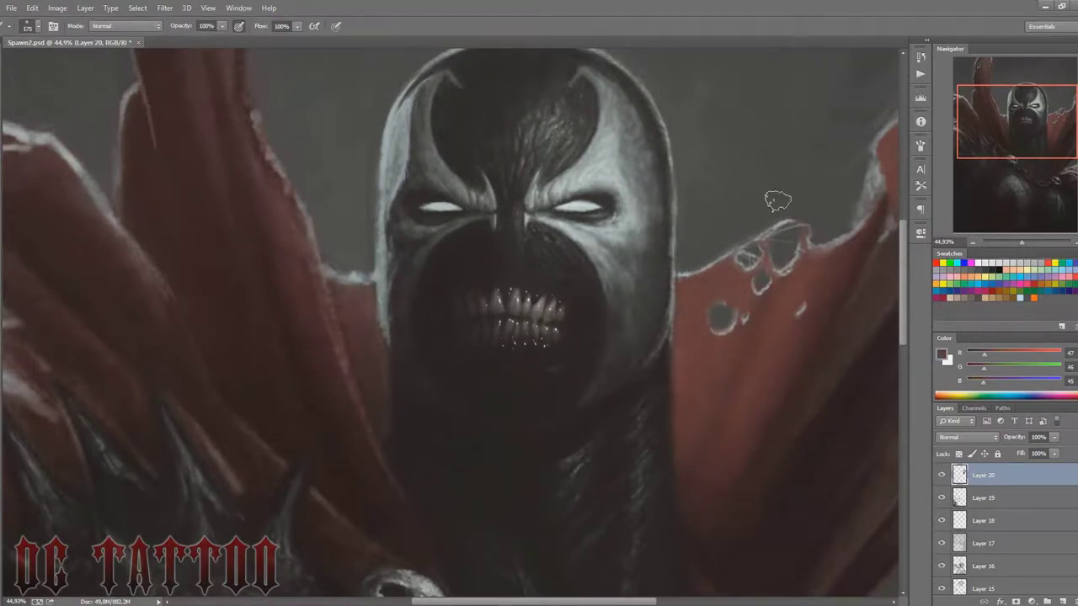
{"action": "key", "text": "i"}
{"action": "left_click", "coordinate": [847, 234], "text": "alt"}
{"action": "scroll", "coordinate": [868, 140], "scroll_direction": "up", "scroll_amount": 3}
{"action": "key", "text": "period"}
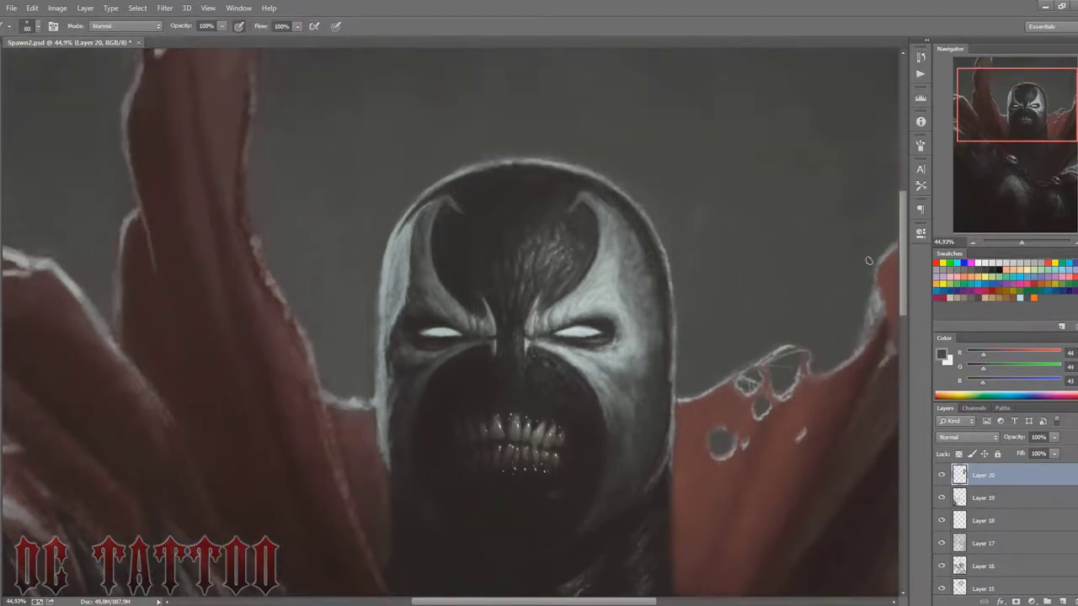
{"action": "scroll", "coordinate": [872, 255], "scroll_direction": "down", "scroll_amount": 1}
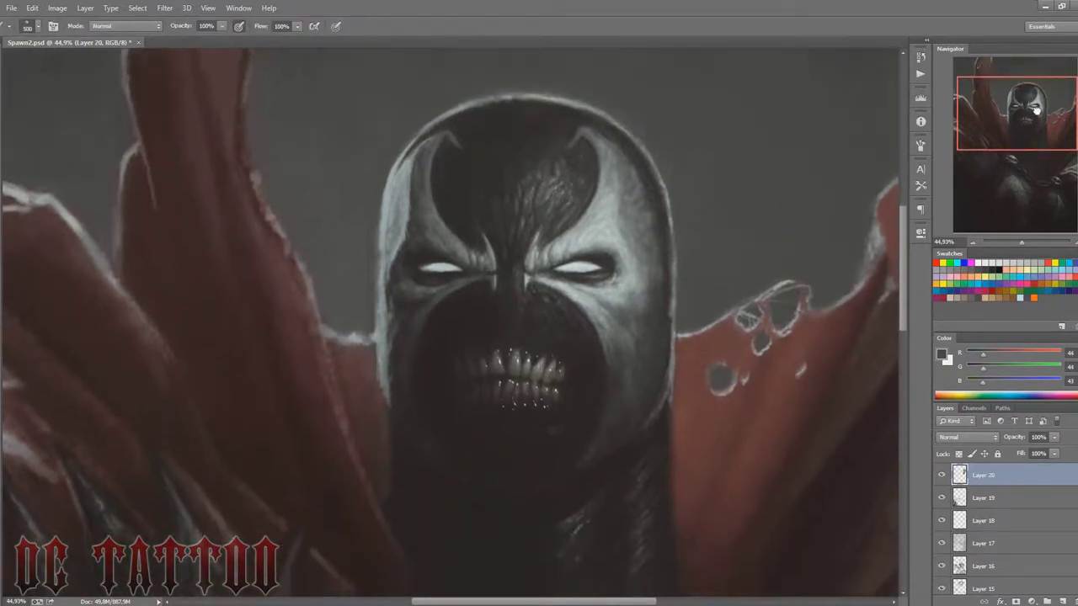
{"action": "left_click", "coordinate": [870, 318], "text": "alt"}
{"action": "left_click", "coordinate": [784, 301], "text": "alt"}
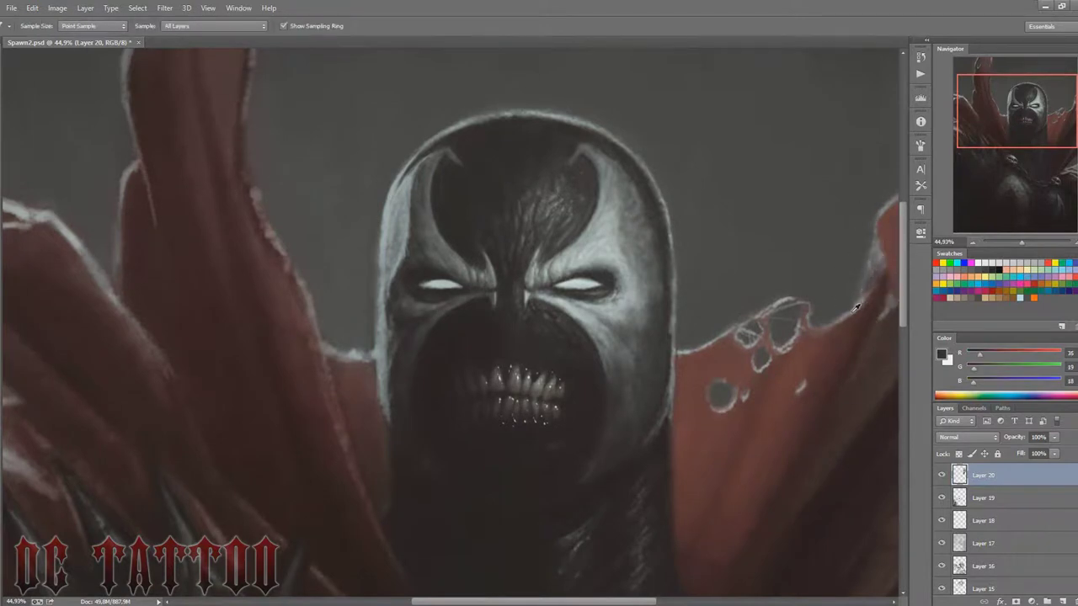
{"action": "left_click_drag", "start_coordinate": [877, 220], "coordinate": [876, 227]}
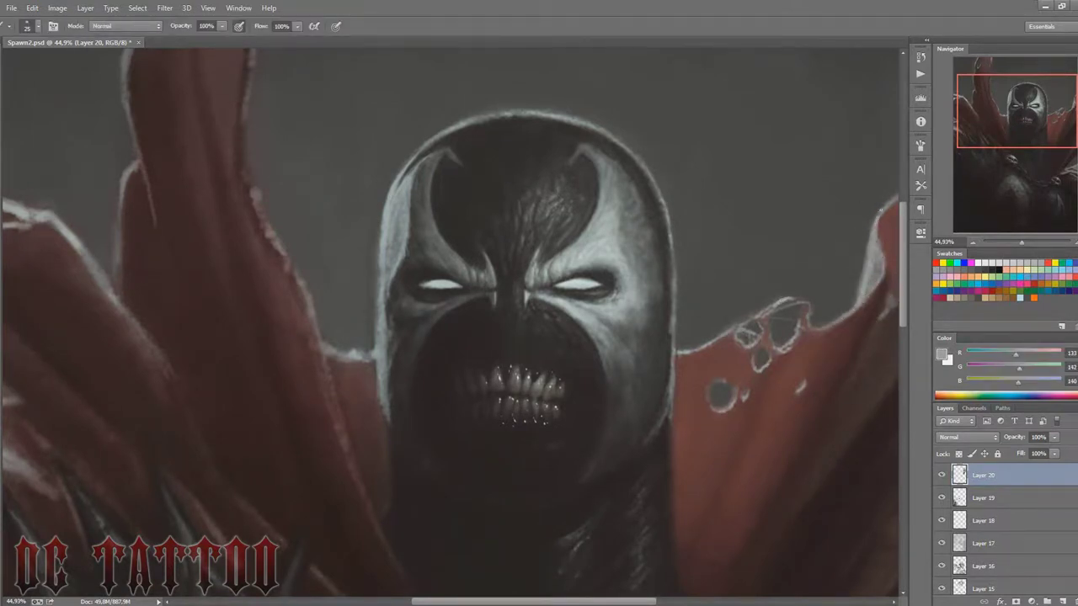
Step: Refine the ragged right cape edge, alternating dark cape red and background grey with a finer brush
{"action": "left_click", "coordinate": [874, 247], "text": "alt"}
{"action": "key", "text": "bracketright"}
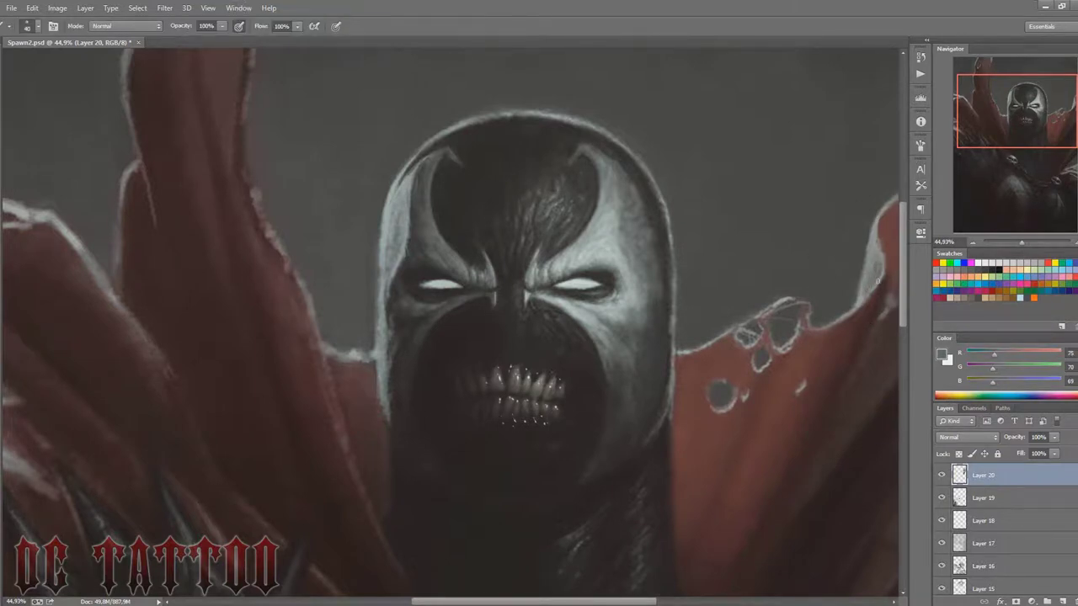
{"action": "left_click", "coordinate": [876, 278], "text": "alt"}
{"action": "key", "text": "bracketright"}
{"action": "key", "text": "bracketright"}
{"action": "key", "text": "bracketright"}
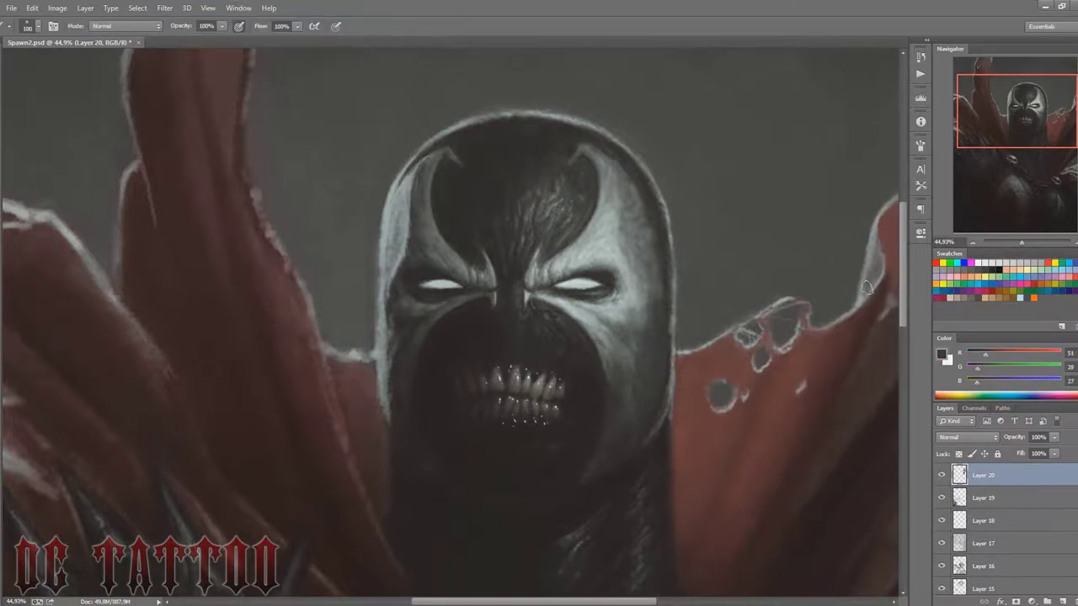
{"action": "left_click", "coordinate": [860, 292], "text": "alt"}
{"action": "key", "text": "bracketleft"}
{"action": "key", "text": "bracketleft"}
{"action": "key", "text": "bracketleft"}
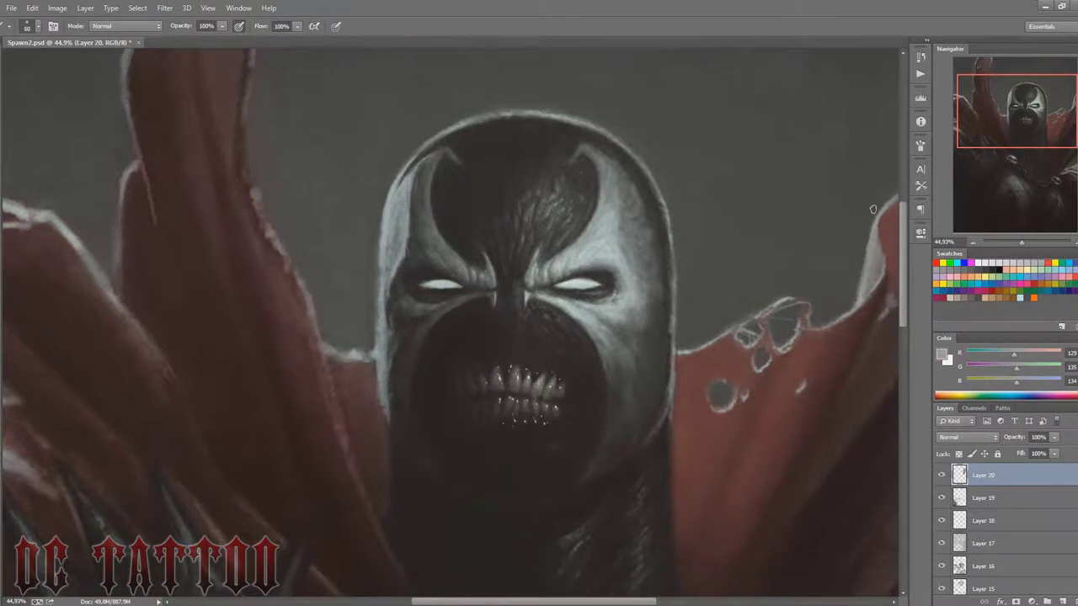
{"action": "left_click", "coordinate": [891, 224], "text": "alt"}
{"action": "key", "text": "bracketright"}
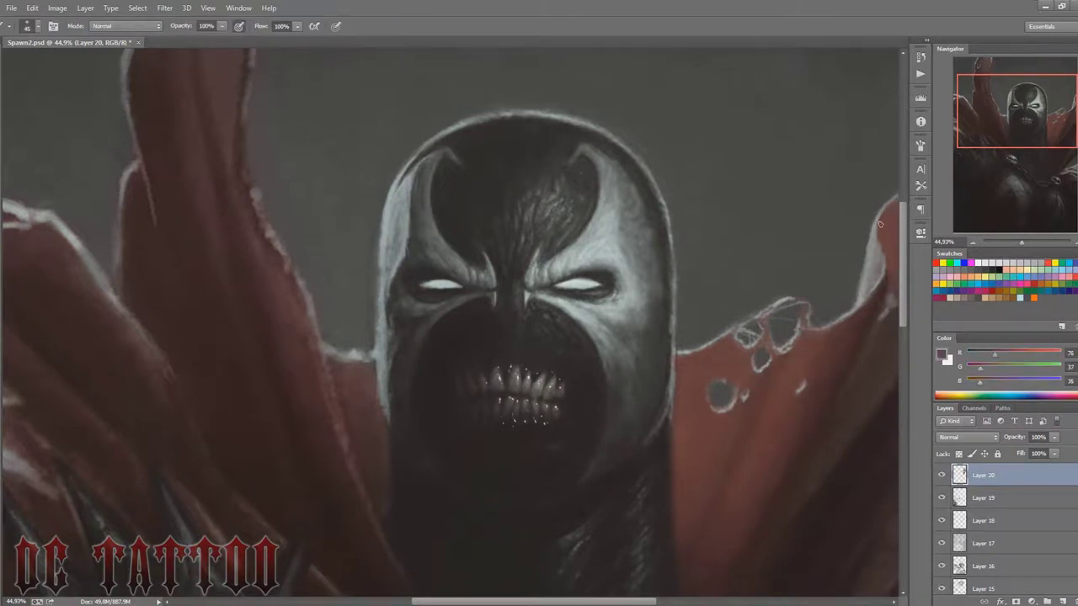
{"action": "left_click", "coordinate": [872, 226], "text": "alt"}
{"action": "key", "text": "bracketleft"}
{"action": "key", "text": "bracketleft"}
{"action": "key", "text": "bracketleft"}
{"action": "left_click", "coordinate": [883, 306], "text": "alt"}
Step: Shade the upper cape folds with dark, mid and near-black reds sampled from the cape
{"action": "scroll", "coordinate": [912, 331], "scroll_direction": "down", "scroll_amount": 3}
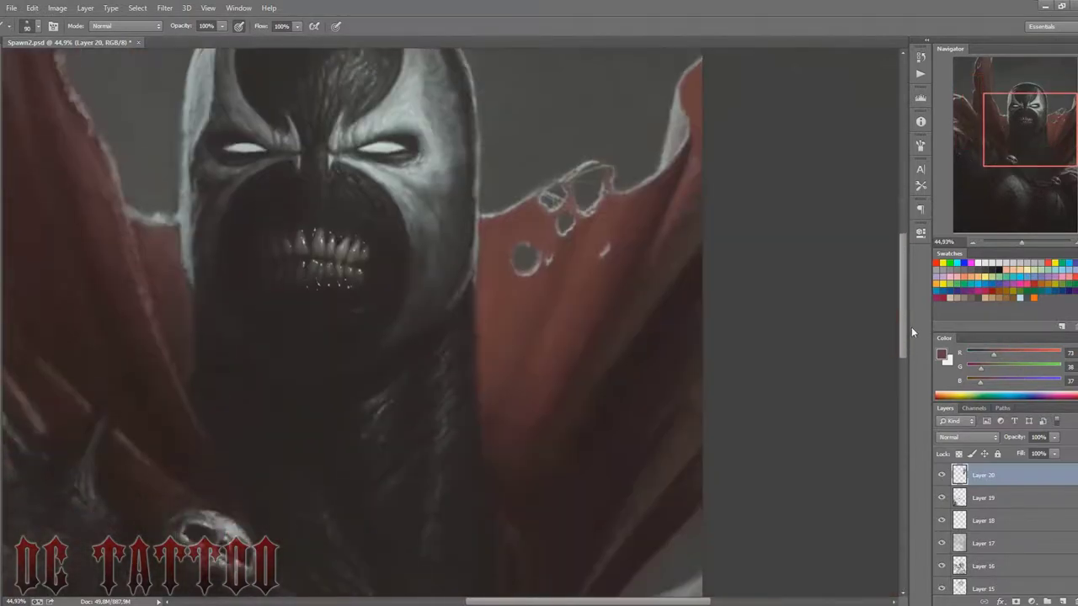
{"action": "left_click", "coordinate": [666, 269], "text": "alt"}
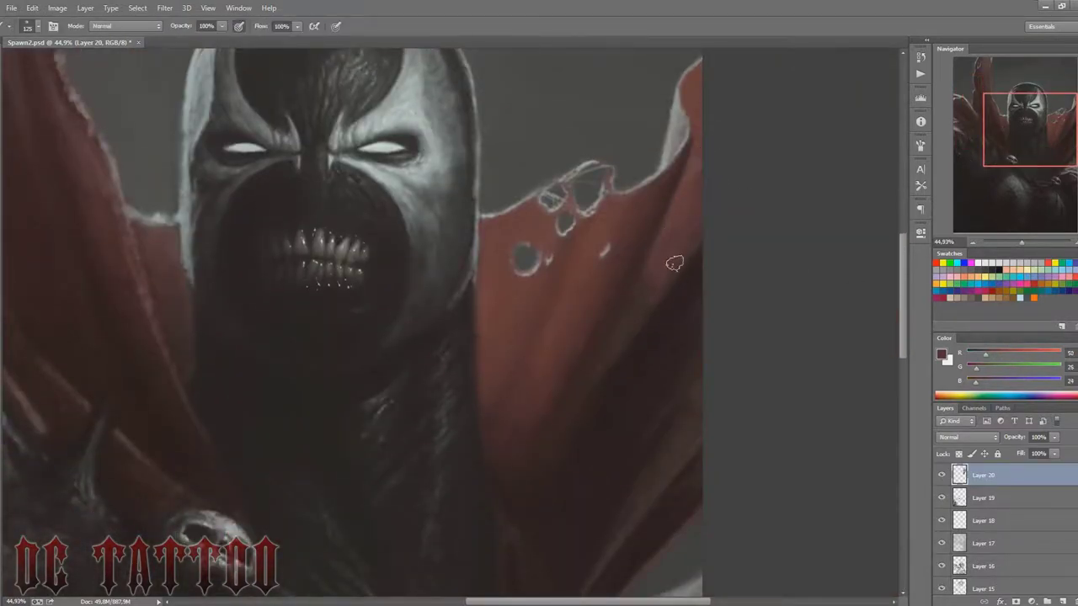
{"action": "left_click", "coordinate": [652, 269], "text": "alt"}
{"action": "key", "text": "bracketleft"}
{"action": "left_click", "coordinate": [667, 309], "text": "alt"}
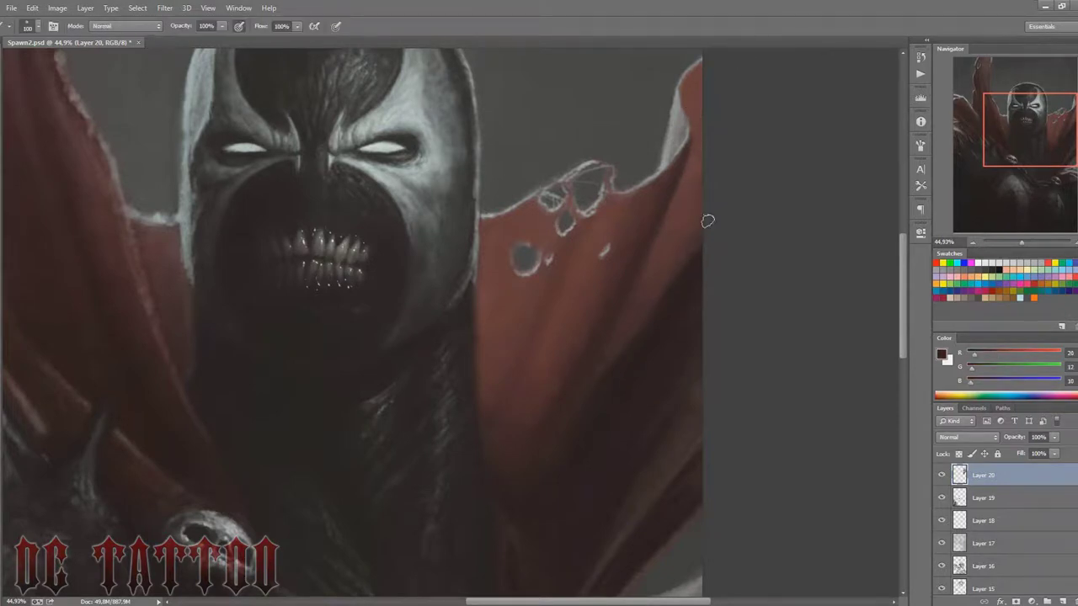
{"action": "key", "text": "bracketright"}
{"action": "key", "text": "bracketright"}
{"action": "key", "text": "bracketright"}
{"action": "left_click", "coordinate": [671, 222], "text": "alt"}
{"action": "key", "text": "bracketleft"}
{"action": "key", "text": "bracketleft"}
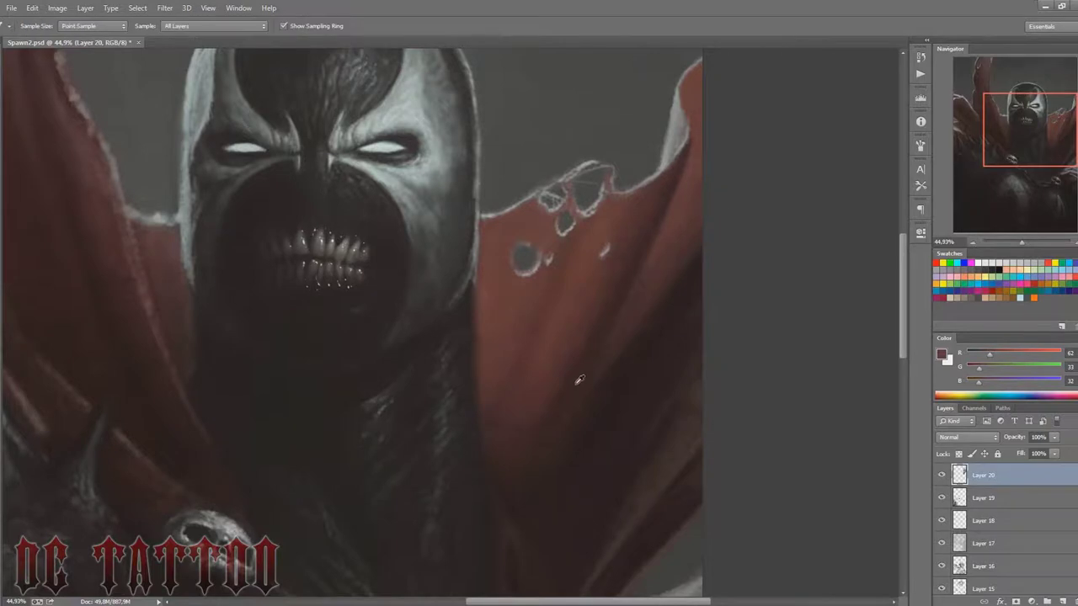
{"action": "left_click", "coordinate": [585, 389], "text": "alt"}
{"action": "key", "text": "bracketleft"}
{"action": "key", "text": "bracketleft"}
{"action": "key", "text": "bracketleft"}
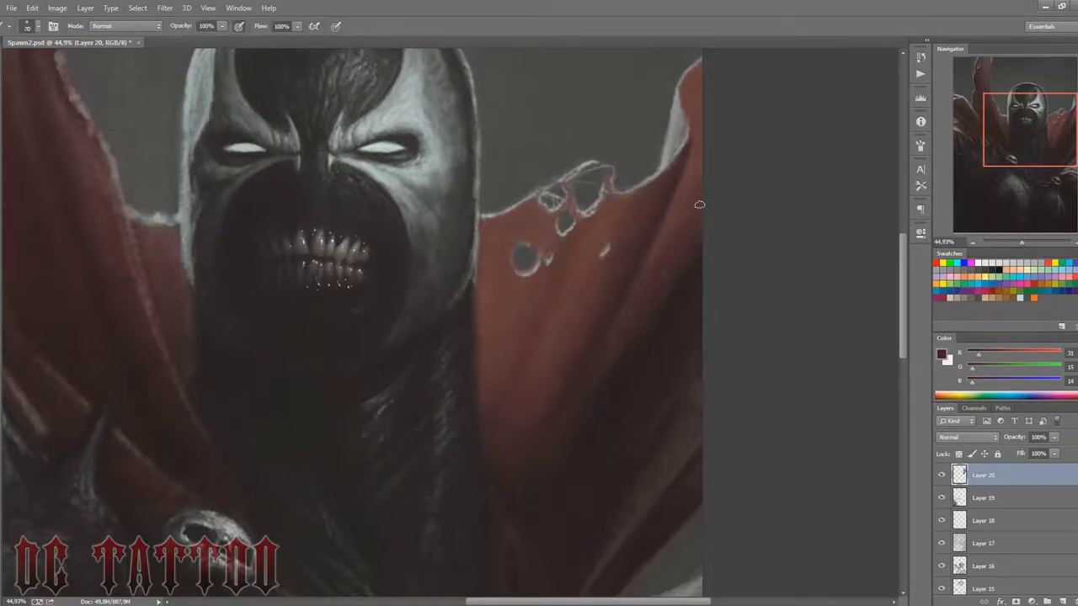
{"action": "key", "text": "bracketright"}
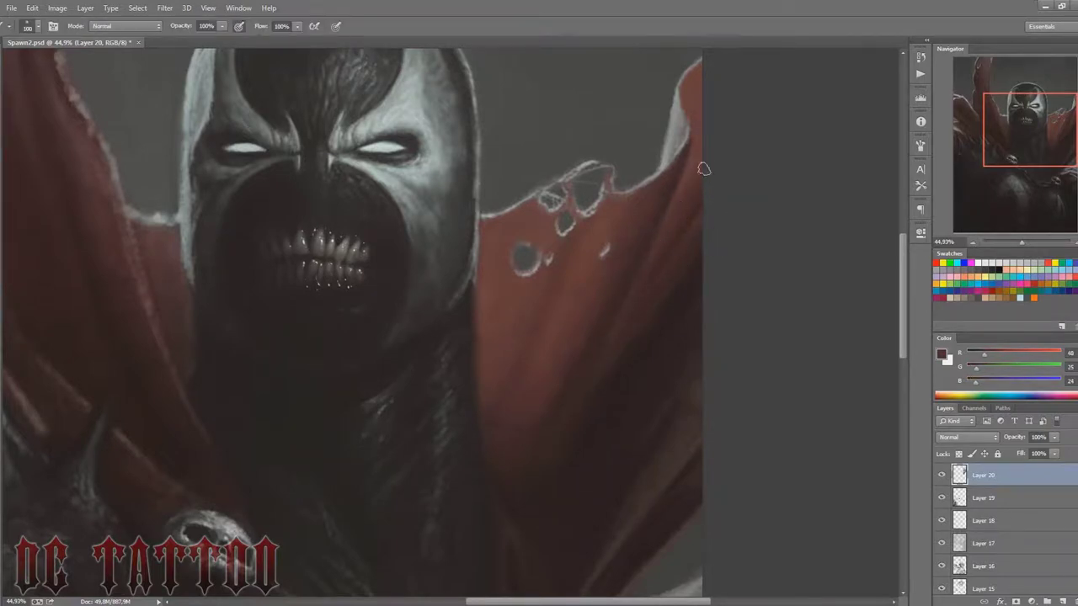
{"action": "left_click", "coordinate": [693, 221], "text": "alt"}
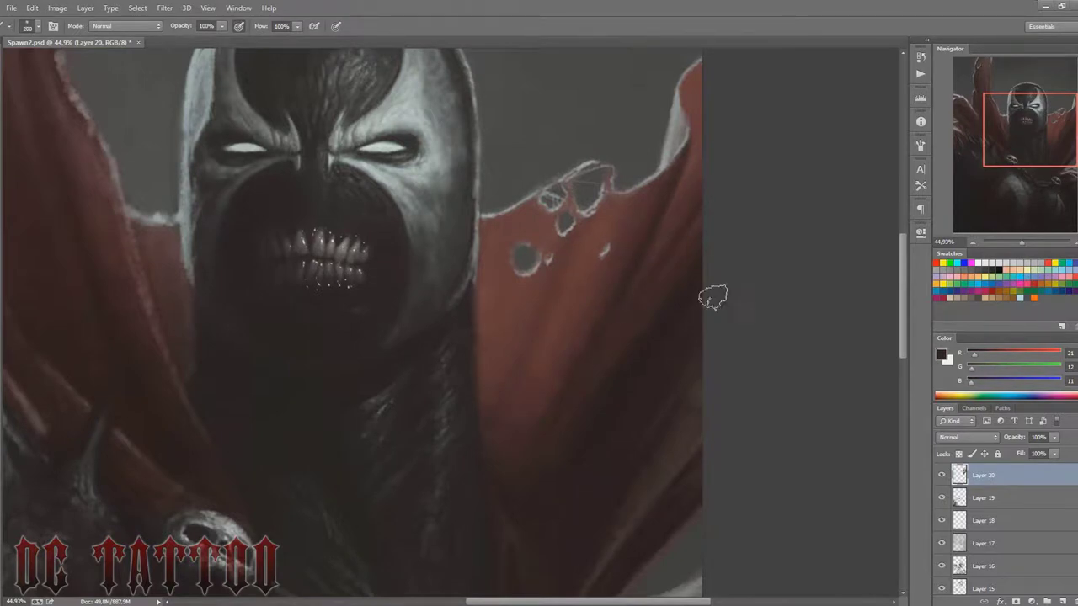
Step: Paint the cape edge and tip with lighter and bright reds, adding small grey highlights
{"action": "key", "text": "bracketright"}
{"action": "key", "text": "bracketright"}
{"action": "key", "text": "bracketright"}
{"action": "key", "text": "bracketleft"}
{"action": "key", "text": "bracketleft"}
{"action": "key", "text": "bracketleft"}
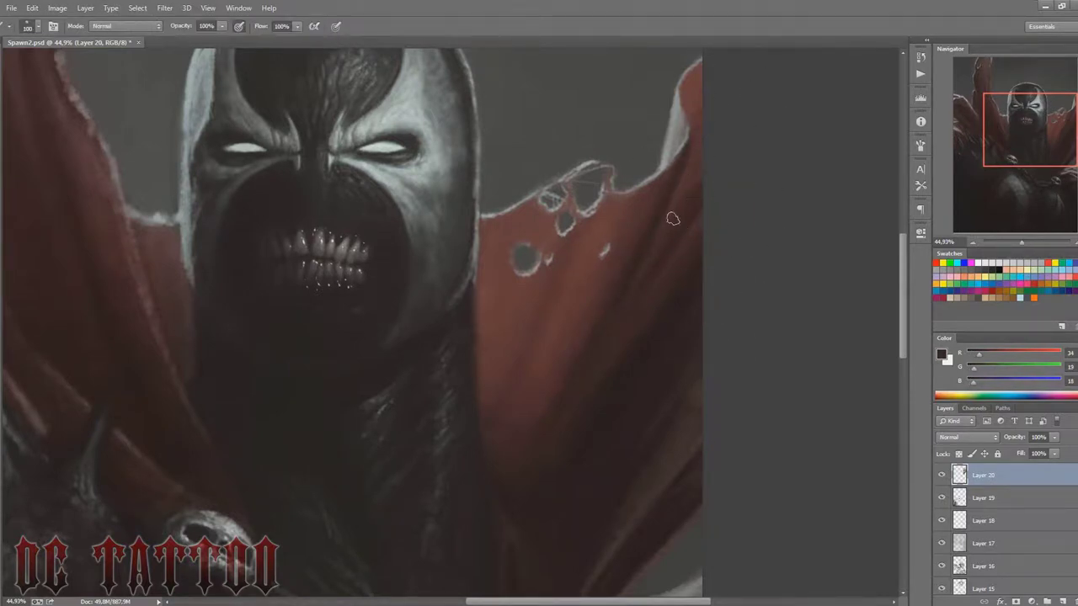
{"action": "left_click", "coordinate": [694, 121], "text": "alt"}
{"action": "left_click", "coordinate": [684, 154], "text": "alt"}
{"action": "key", "text": "bracketright"}
{"action": "left_click", "coordinate": [694, 147], "text": "alt"}
{"action": "left_click", "coordinate": [596, 351], "text": "alt"}
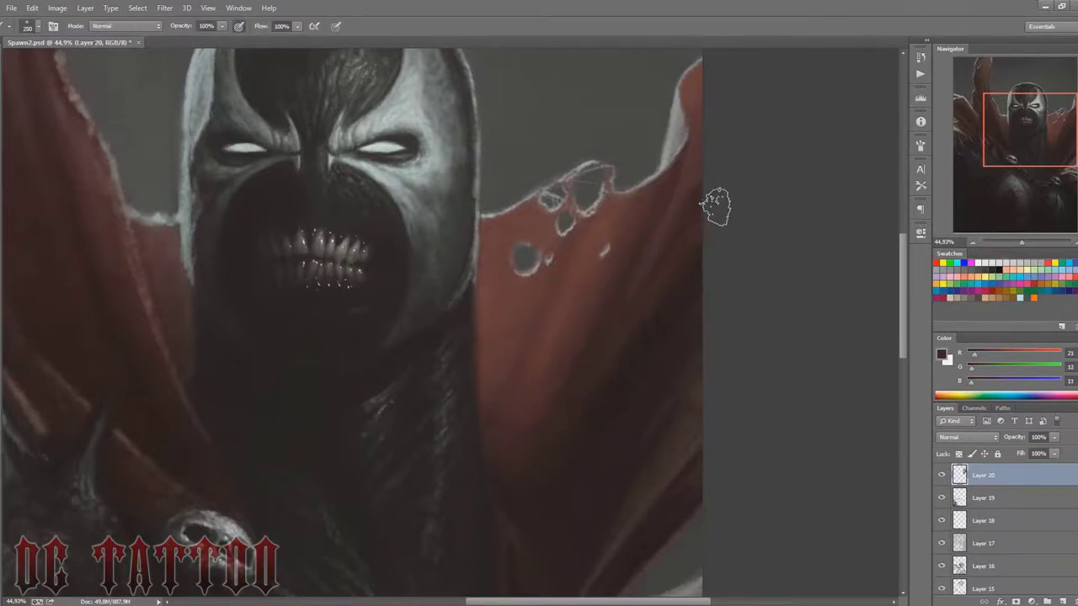
{"action": "key", "text": "bracketright"}
{"action": "key", "text": "bracketright"}
{"action": "key", "text": "bracketright"}
{"action": "key", "text": "bracketleft"}
{"action": "key", "text": "bracketleft"}
{"action": "key", "text": "bracketleft"}
{"action": "left_click", "coordinate": [698, 234], "text": "alt"}
{"action": "left_click", "coordinate": [692, 94], "text": "alt"}
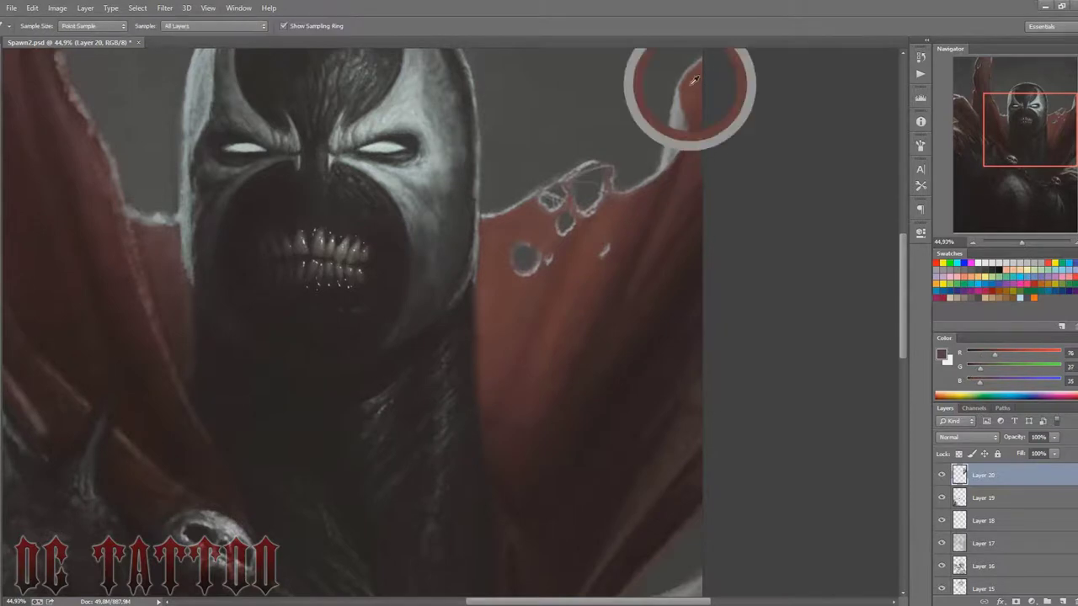
{"action": "key", "text": "bracketleft"}
{"action": "key", "text": "bracketleft"}
{"action": "key", "text": "bracketleft"}
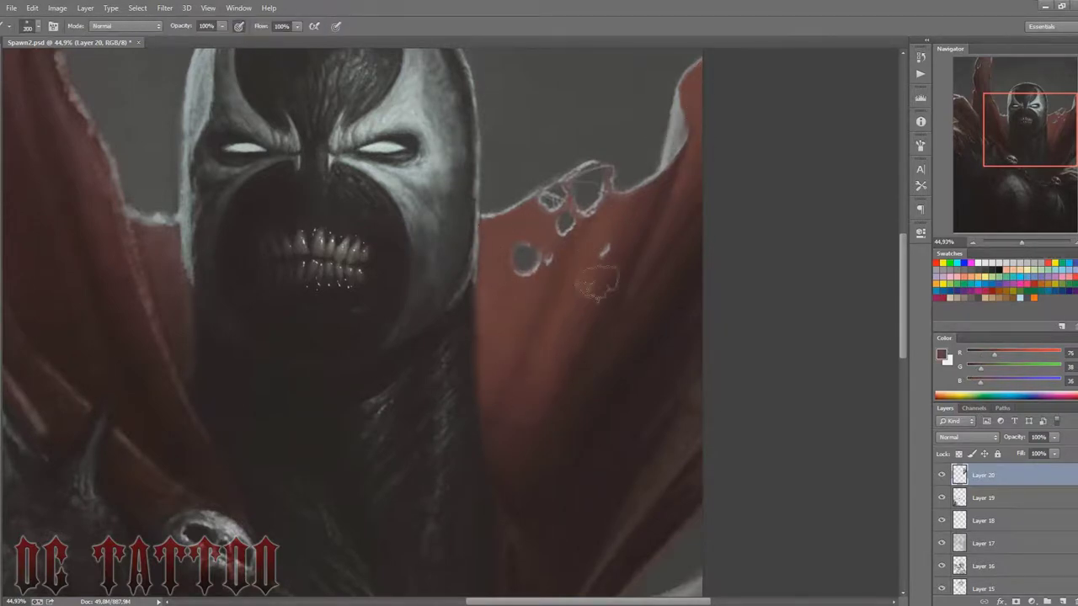
{"action": "key", "text": "bracketleft"}
{"action": "key", "text": "bracketleft"}
{"action": "key", "text": "bracketleft"}
{"action": "left_click", "coordinate": [604, 250], "text": "alt"}
Step: Lay broad soft shading in deep, saturated reds over the lower cape toward the skull
{"action": "key", "text": "bracketright"}
{"action": "key", "text": "bracketright"}
{"action": "key", "text": "bracketright"}
{"action": "left_click", "coordinate": [601, 368], "text": "alt"}
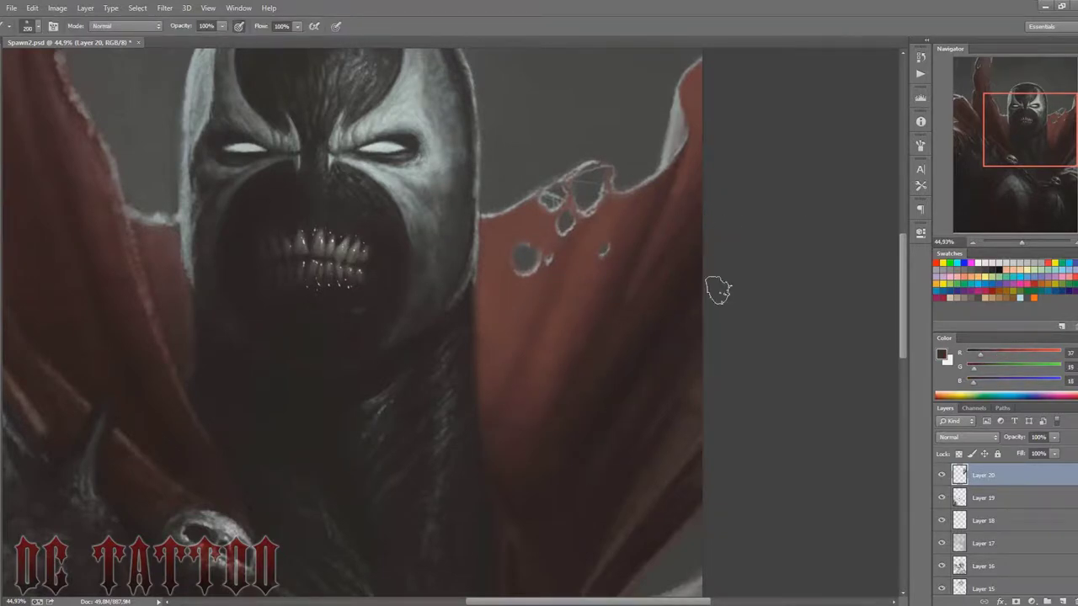
{"action": "left_click", "coordinate": [596, 438], "text": "alt"}
{"action": "key", "text": "bracketright"}
{"action": "key", "text": "bracketright"}
{"action": "key", "text": "bracketright"}
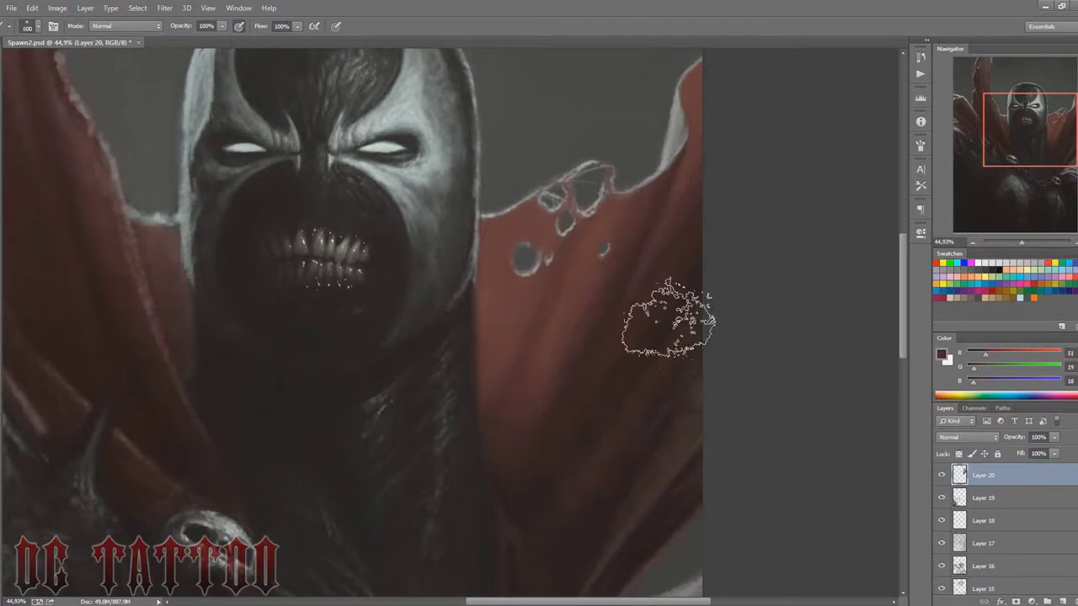
{"action": "left_click_drag", "start_coordinate": [669, 318], "coordinate": [657, 215]}
{"action": "key", "text": "bracketleft"}
{"action": "key", "text": "bracketleft"}
{"action": "key", "text": "bracketleft"}
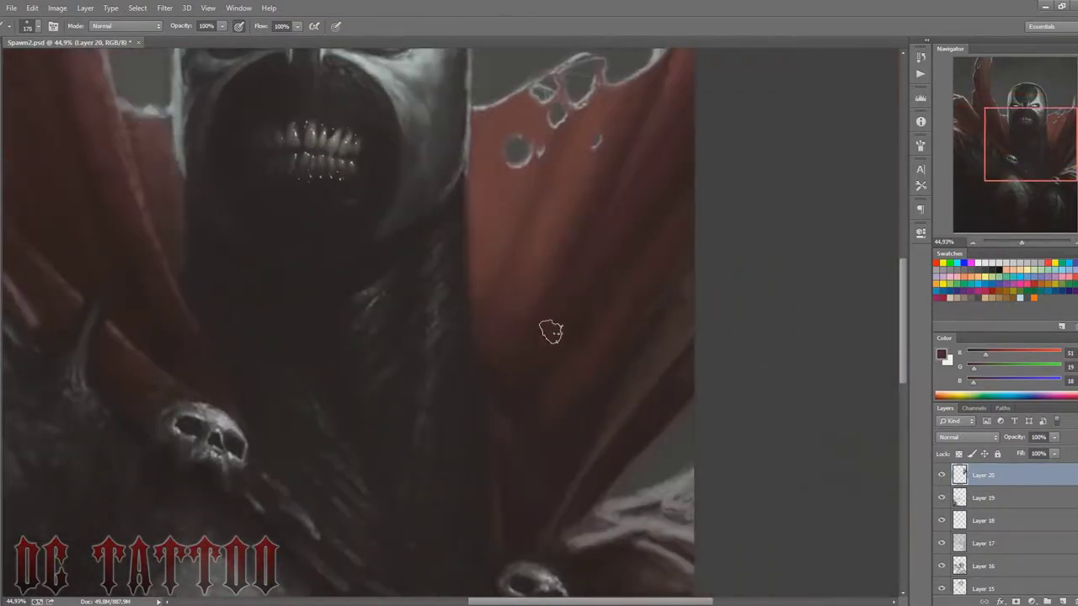
{"action": "left_click", "coordinate": [522, 244], "text": "alt"}
{"action": "key", "text": "bracketright"}
{"action": "key", "text": "bracketright"}
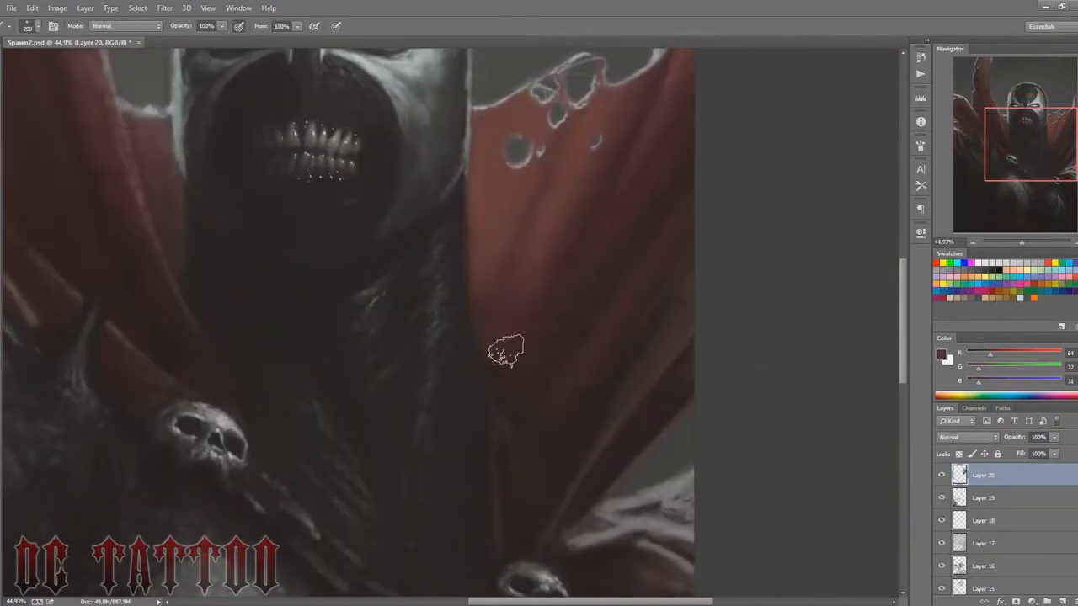
{"action": "left_click", "coordinate": [651, 86], "text": "alt"}
{"action": "key", "text": "bracketright"}
{"action": "key", "text": "bracketright"}
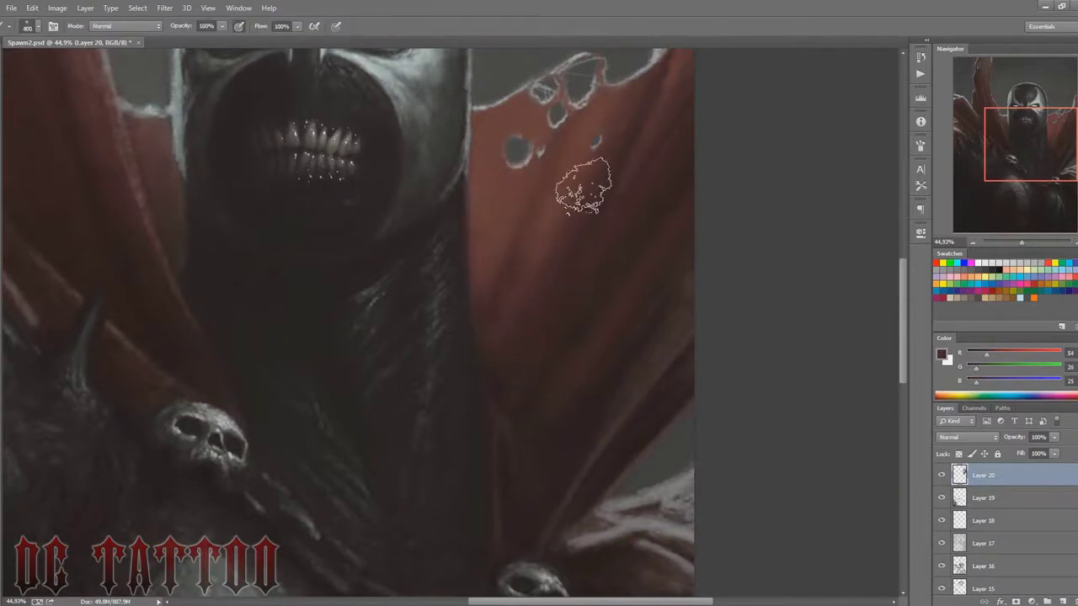
{"action": "key", "text": "bracketleft"}
{"action": "key", "text": "bracketleft"}
{"action": "key", "text": "bracketleft"}
Step: Add finer strokes of muted red and deep shadow to the cape folds
{"action": "scroll", "coordinate": [841, 219], "scroll_direction": "up", "scroll_amount": 3}
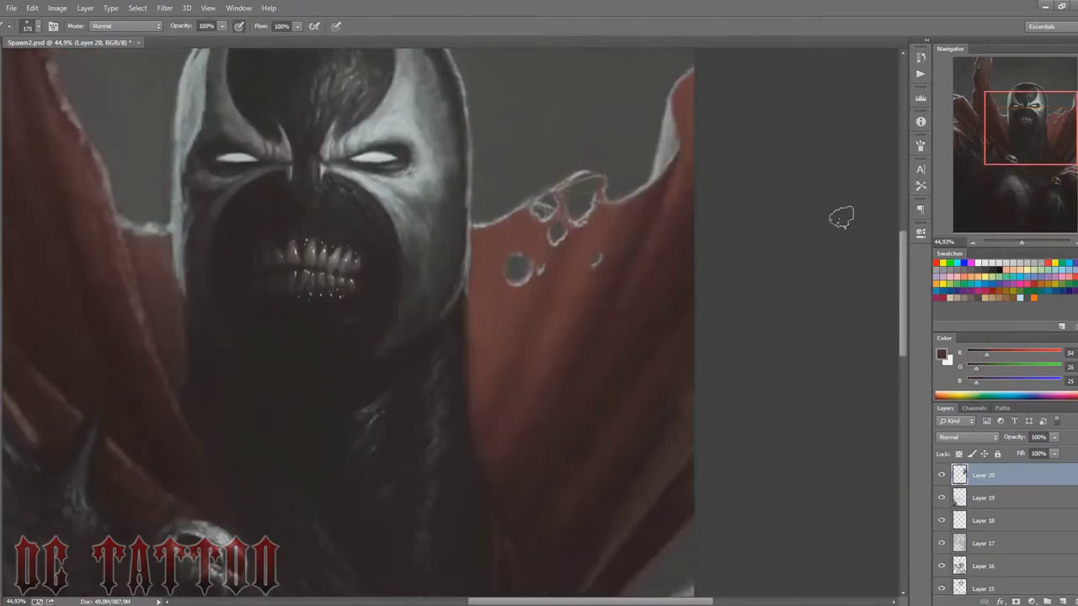
{"action": "key", "text": "bracketleft"}
{"action": "left_click", "coordinate": [679, 183], "text": "alt"}
{"action": "key", "text": "bracketleft"}
{"action": "key", "text": "bracketleft"}
{"action": "left_click", "coordinate": [678, 252], "text": "alt"}
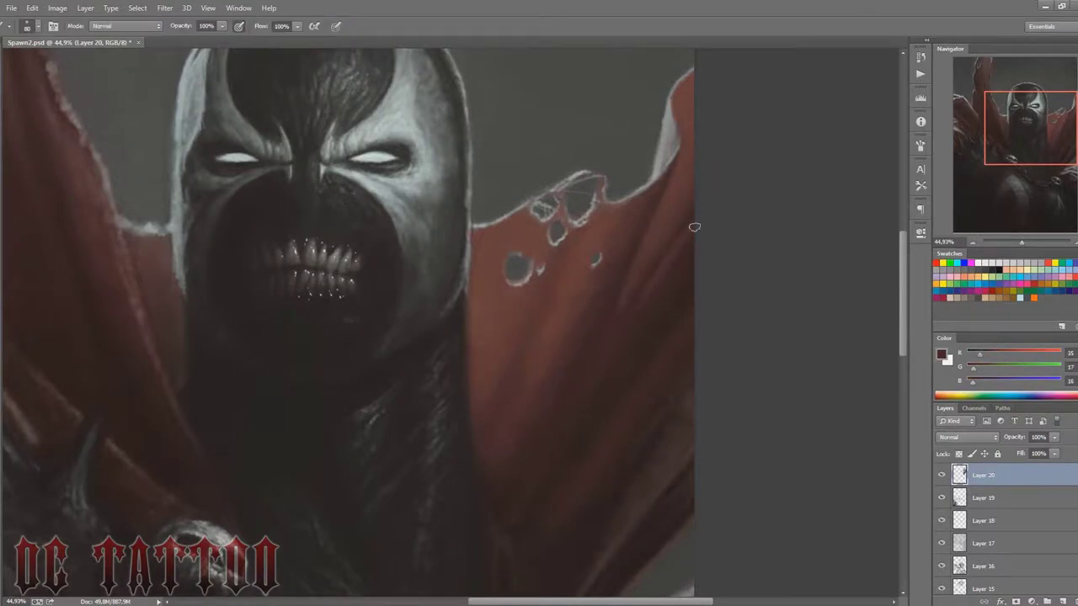
{"action": "key", "text": "bracketleft"}
{"action": "key", "text": "bracketleft"}
{"action": "key", "text": "bracketleft"}
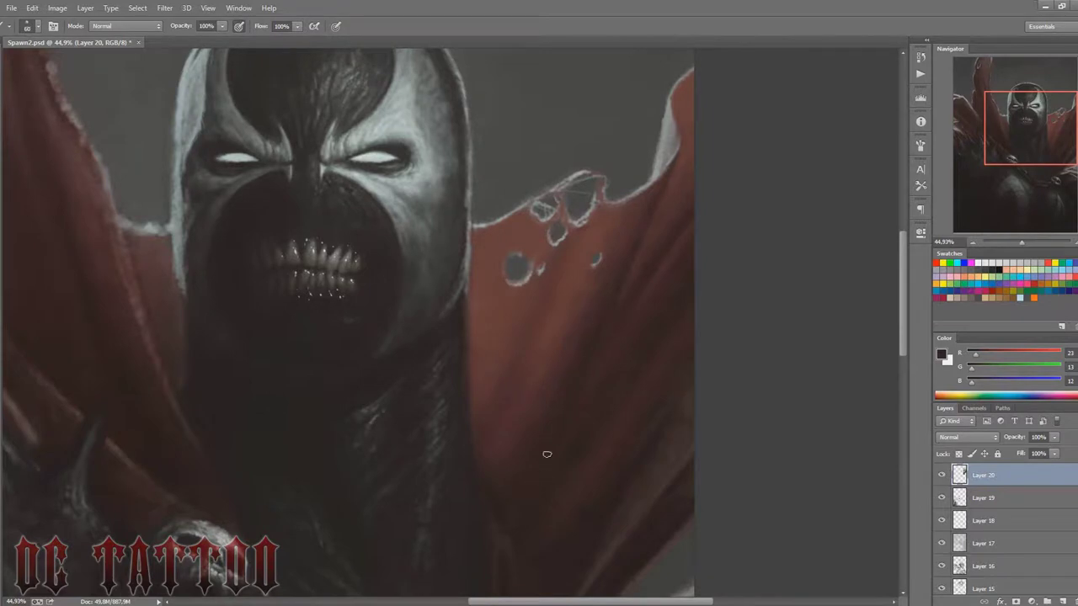
{"action": "key", "text": "bracketright"}
{"action": "key", "text": "bracketright"}
{"action": "key", "text": "bracketright"}
{"action": "key", "text": "bracketright"}
Step: Darken the cape beneath the face with near-black and red-black tones, up to a 250 brush
{"action": "left_click_drag", "start_coordinate": [1013, 152], "coordinate": [985, 145]}
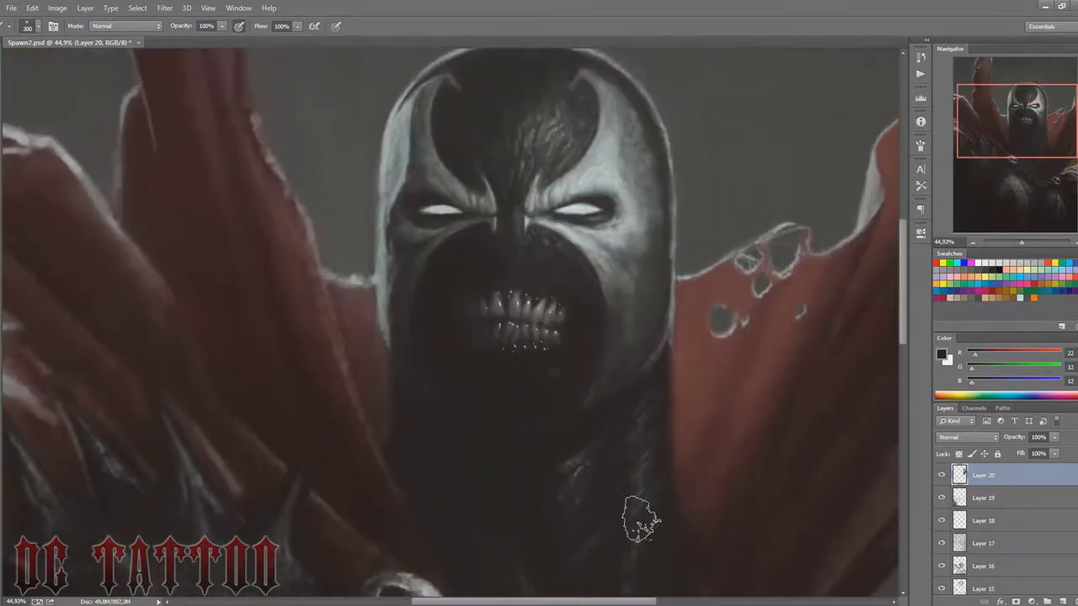
{"action": "scroll", "coordinate": [866, 325], "scroll_direction": "right", "scroll_amount": 3}
{"action": "scroll", "coordinate": [866, 325], "scroll_direction": "down", "scroll_amount": 3}
{"action": "key", "text": "bracketleft"}
{"action": "key", "text": "bracketleft"}
{"action": "key", "text": "bracketleft"}
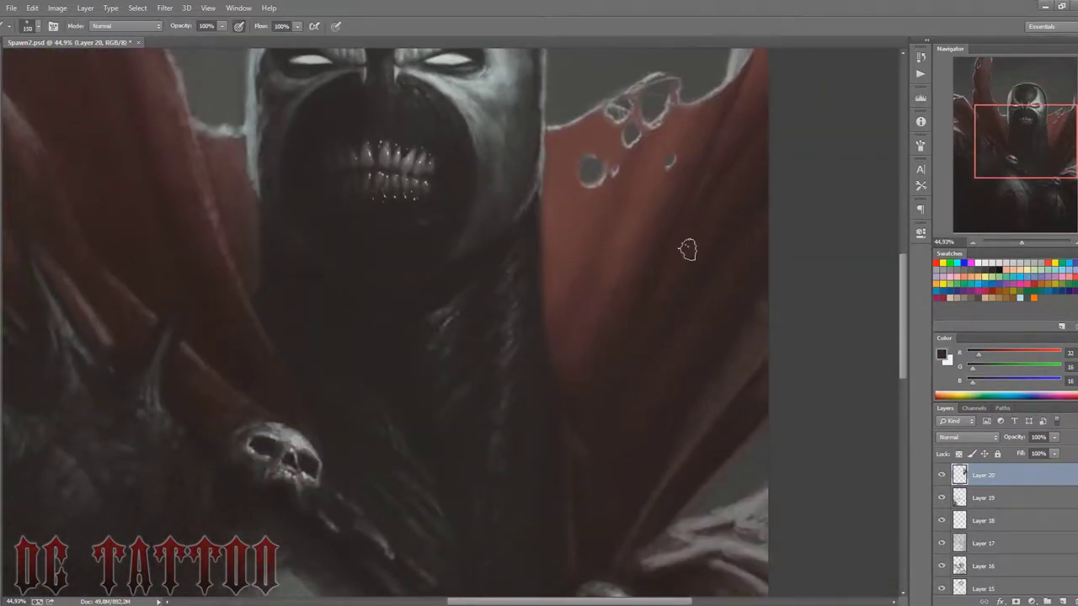
{"action": "key", "text": "bracketleft"}
{"action": "key", "text": "bracketleft"}
{"action": "key", "text": "bracketleft"}
{"action": "left_click", "coordinate": [666, 338], "text": "alt"}
{"action": "key", "text": "bracketright"}
{"action": "key", "text": "bracketright"}
{"action": "key", "text": "bracketleft"}
{"action": "key", "text": "bracketleft"}
{"action": "key", "text": "bracketleft"}
{"action": "key", "text": "bracketright"}
{"action": "key", "text": "bracketright"}
{"action": "key", "text": "bracketright"}
{"action": "left_click", "coordinate": [682, 428], "text": "alt"}
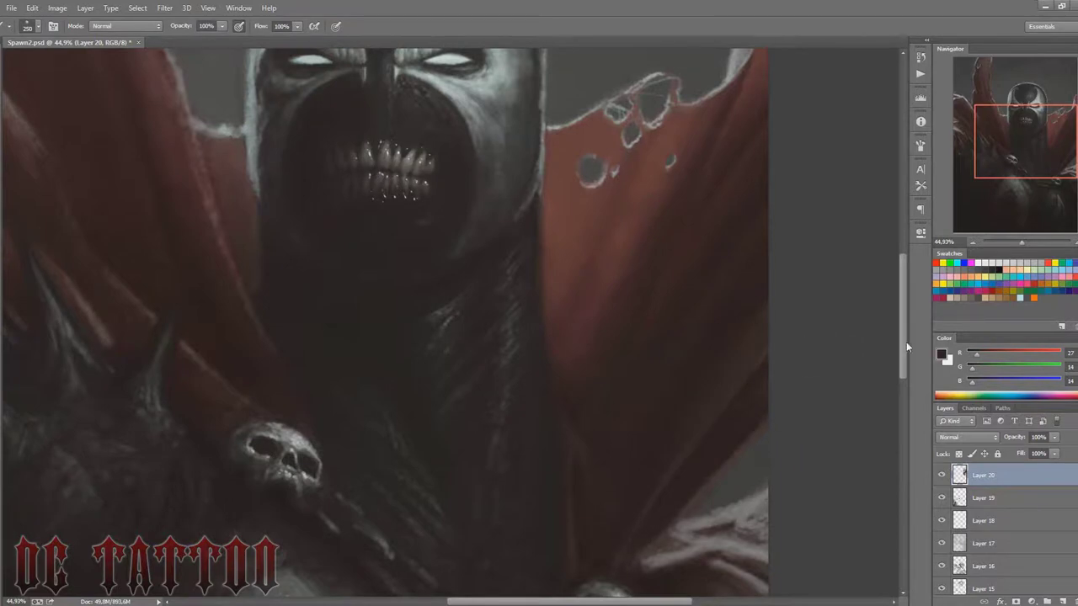
{"action": "scroll", "coordinate": [904, 349], "scroll_direction": "down", "scroll_amount": 2}
{"action": "left_click", "coordinate": [599, 261], "text": "alt"}
Step: Deepen the chest and cape shadows with dark brown and near-black robe tones using a textured brush
{"action": "left_click", "coordinate": [611, 227], "text": "alt"}
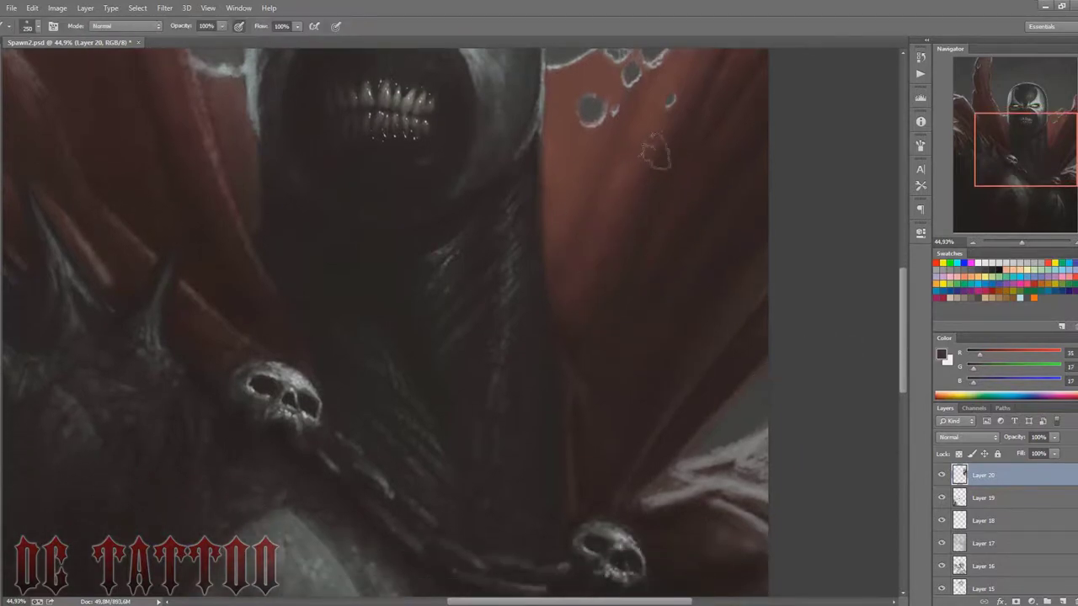
{"action": "left_click", "coordinate": [579, 379], "text": "alt"}
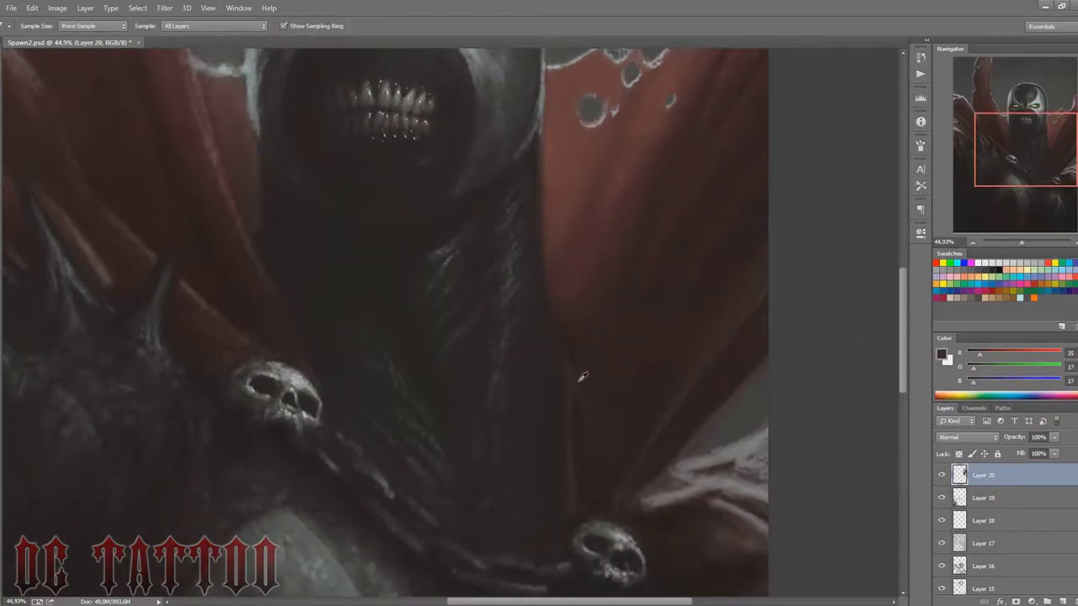
{"action": "key", "text": "bracketleft"}
{"action": "key", "text": "bracketleft"}
{"action": "key", "text": "bracketleft"}
{"action": "left_click", "coordinate": [567, 426], "text": "alt"}
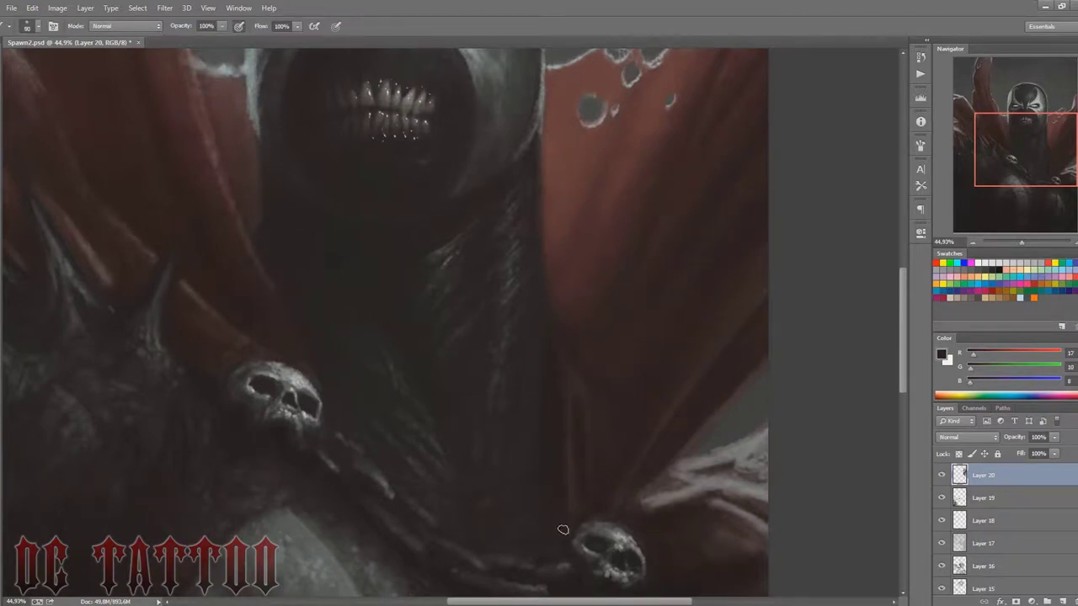
{"action": "key", "text": "i"}
{"action": "key", "text": "b"}
{"action": "key", "text": "bracketleft"}
{"action": "key", "text": "bracketleft"}
{"action": "key", "text": "period"}
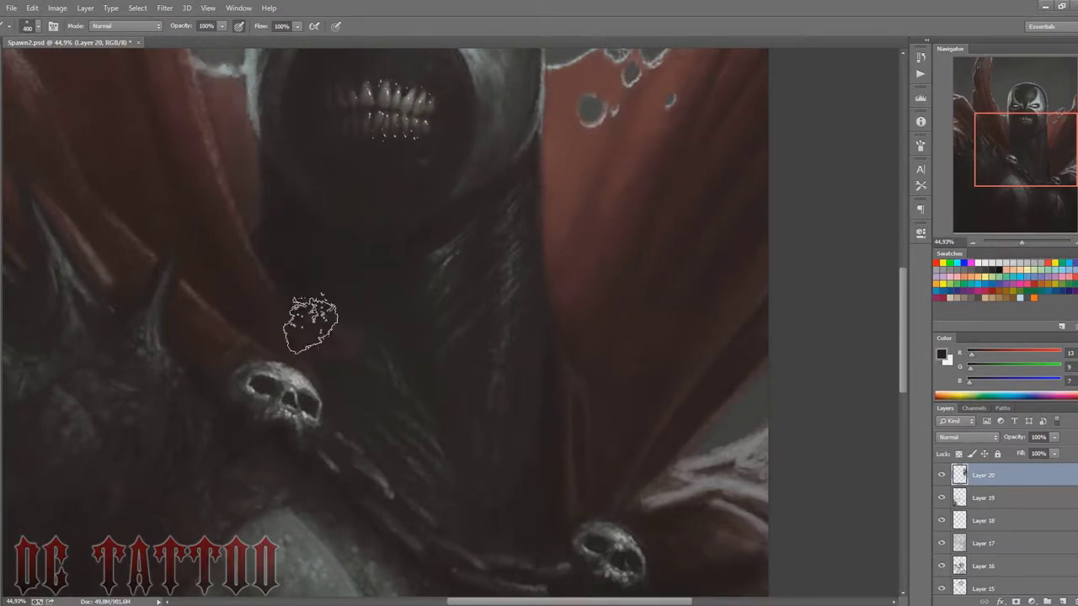
{"action": "left_click", "coordinate": [630, 261], "text": "alt"}
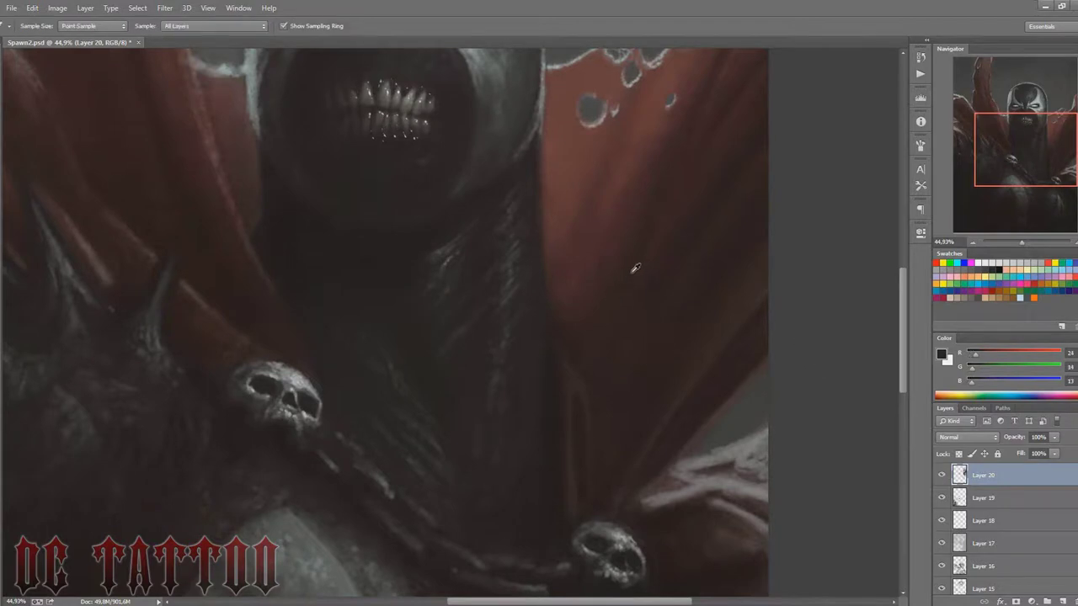
{"action": "left_click", "coordinate": [575, 425], "text": "alt"}
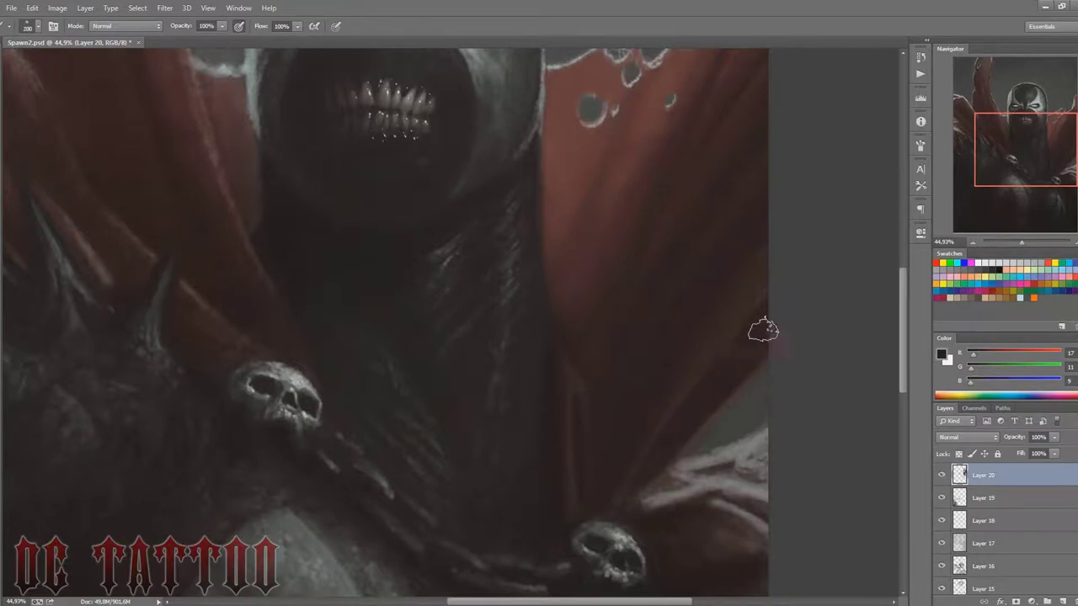
Step: Blend the fold lines toward the lower right skull, alternating dark shadow tones with lighter greys
{"action": "left_click", "coordinate": [729, 450], "text": "alt"}
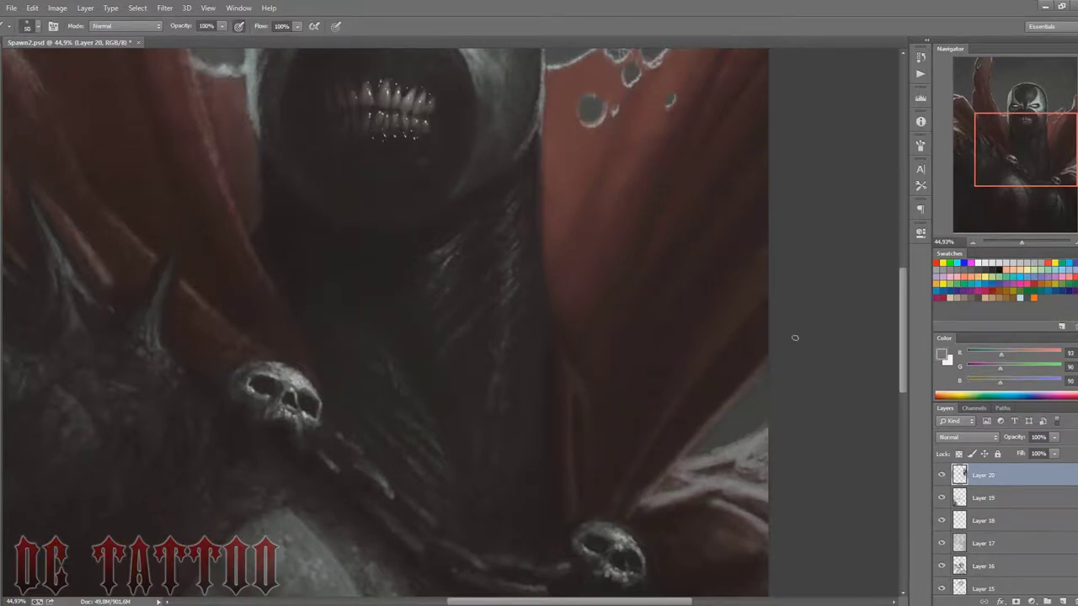
{"action": "left_click", "coordinate": [621, 497], "text": "alt"}
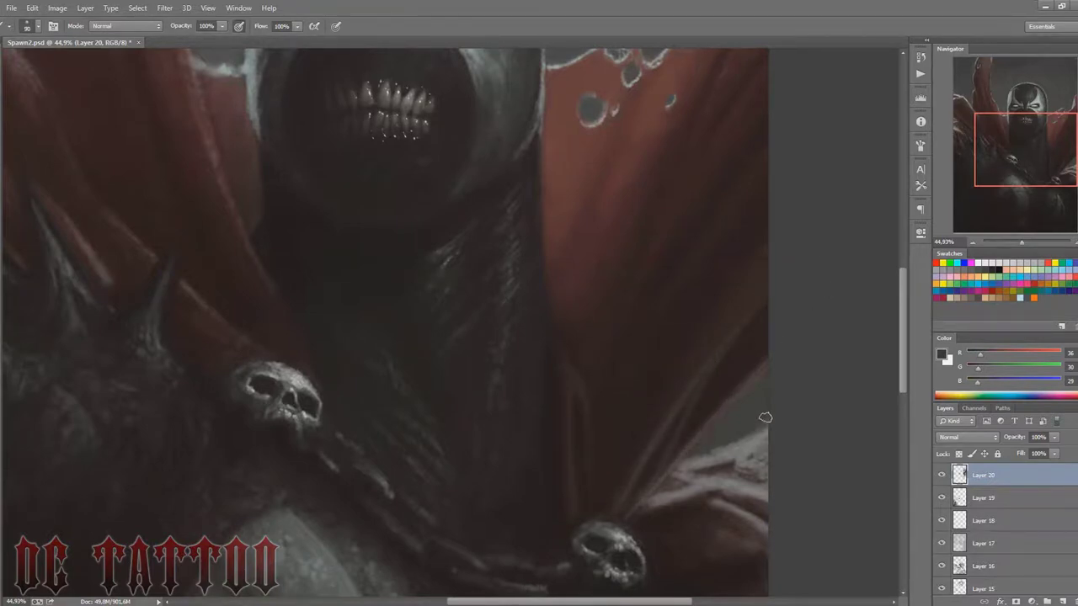
{"action": "left_click", "coordinate": [636, 490], "text": "alt"}
{"action": "key", "text": "bracketleft"}
{"action": "left_click", "coordinate": [721, 406], "text": "alt"}
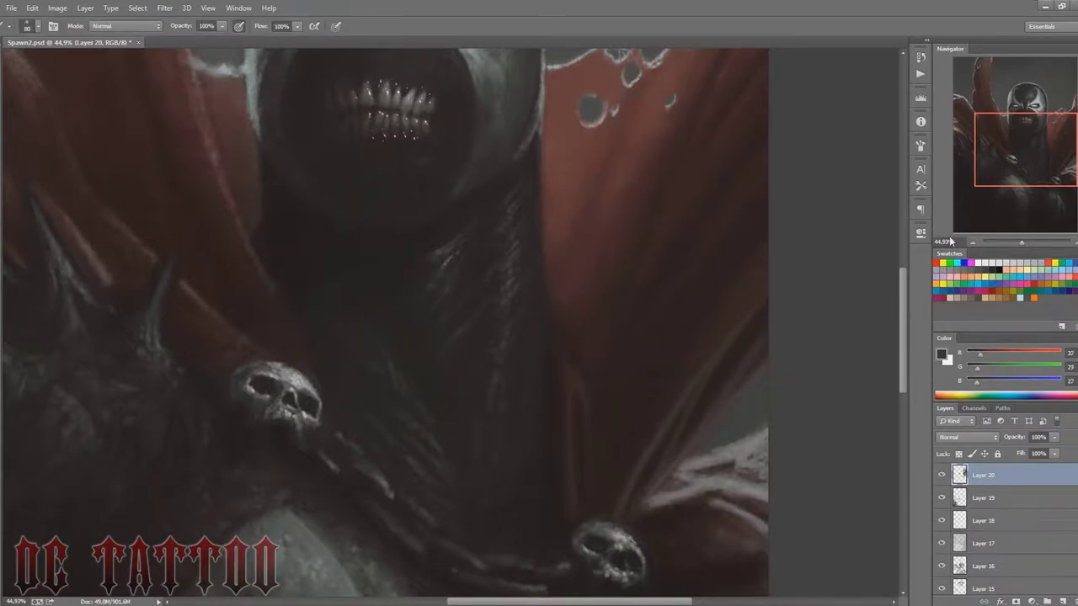
{"action": "left_click", "coordinate": [566, 376], "text": "alt"}
{"action": "left_click", "coordinate": [646, 505], "text": "alt"}
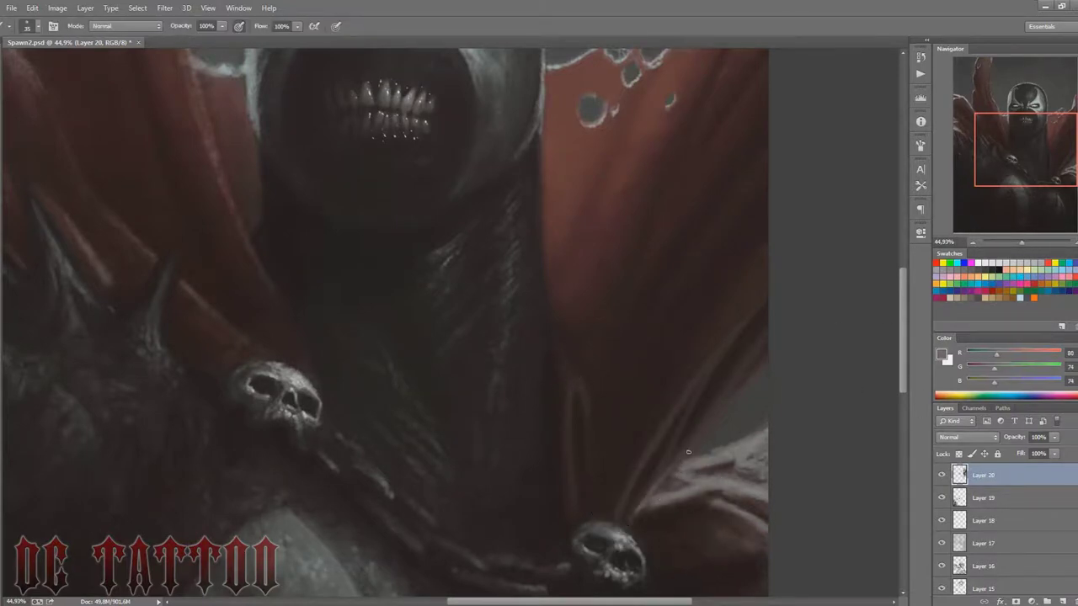
{"action": "left_click", "coordinate": [726, 411], "text": "alt"}
{"action": "key", "text": "bracketright"}
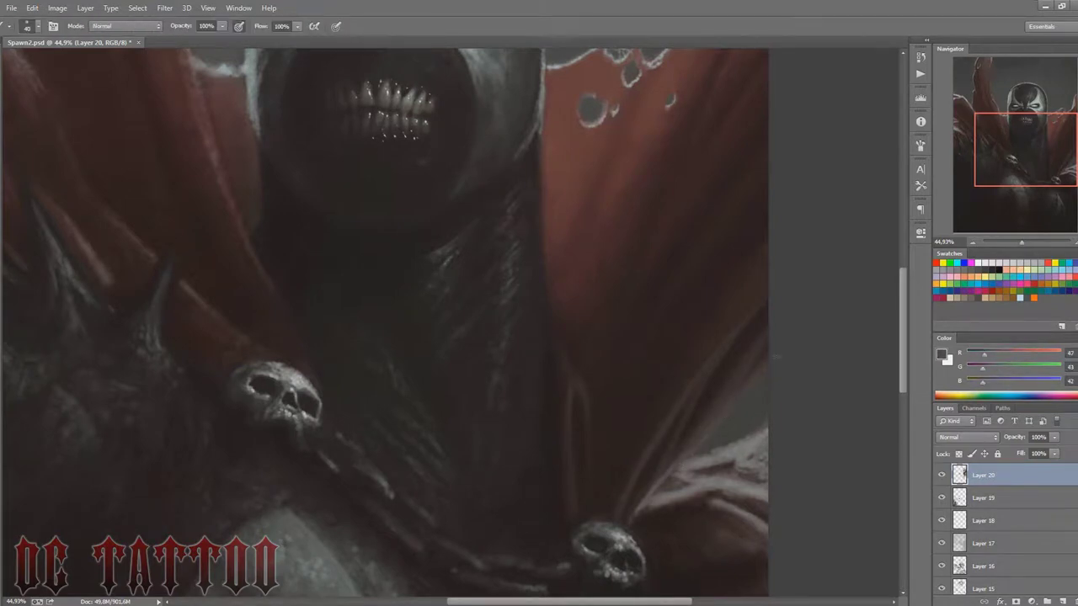
Step: Sample dark and light greys and dark reds from the cape, resizing the brush
{"action": "scroll", "coordinate": [791, 402], "scroll_direction": "down", "scroll_amount": 3}
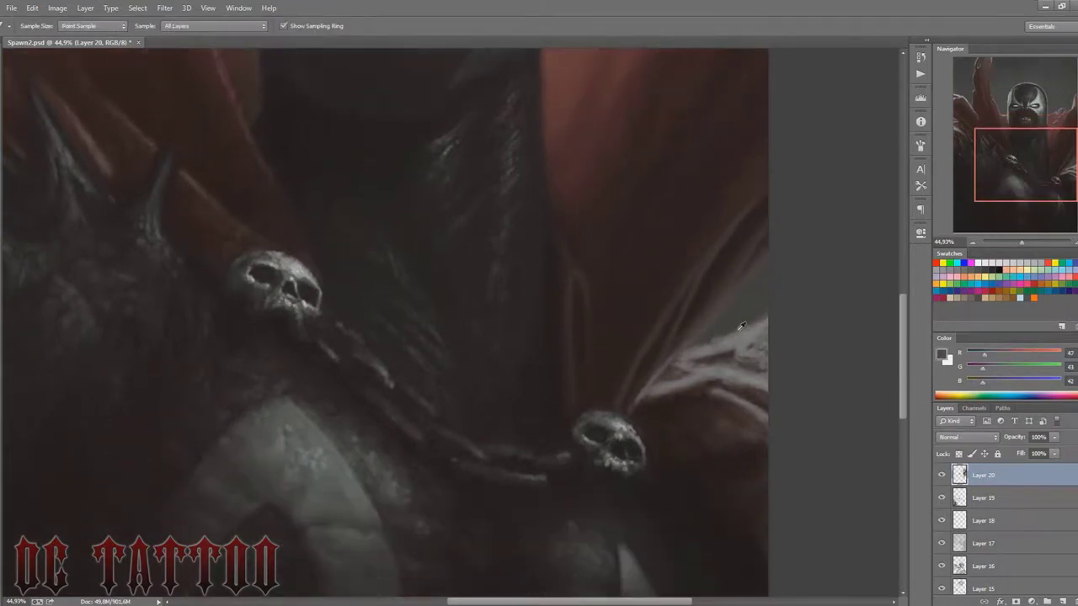
{"action": "left_click", "coordinate": [742, 324], "text": "alt"}
{"action": "left_click", "coordinate": [631, 407], "text": "alt"}
{"action": "key", "text": "bracketleft"}
{"action": "key", "text": "bracketleft"}
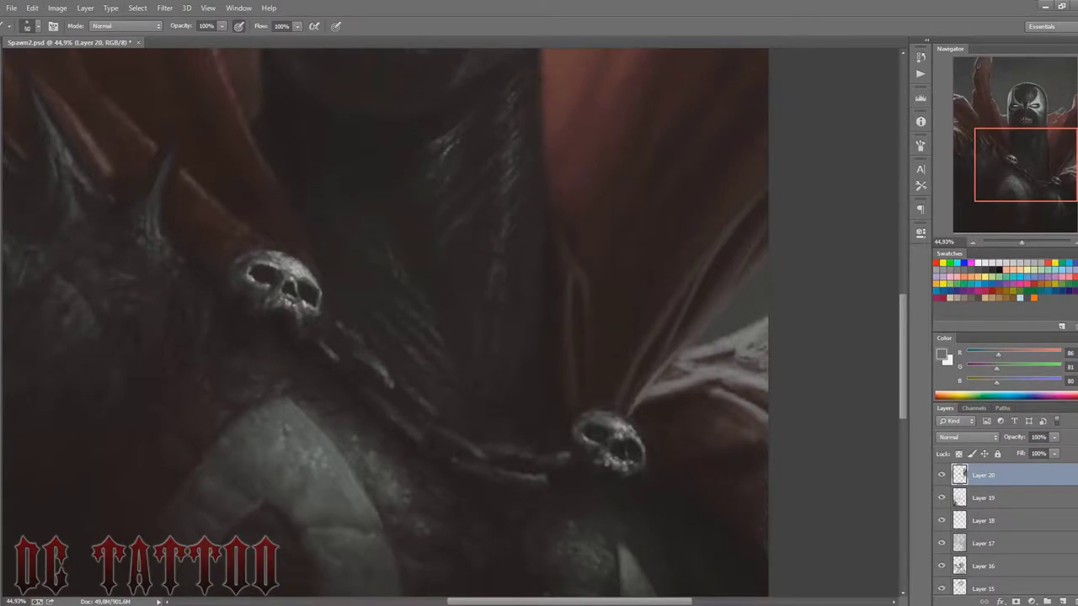
{"action": "left_click", "coordinate": [732, 421], "text": "alt"}
{"action": "key", "text": "bracketright"}
{"action": "key", "text": "bracketright"}
{"action": "key", "text": "bracketright"}
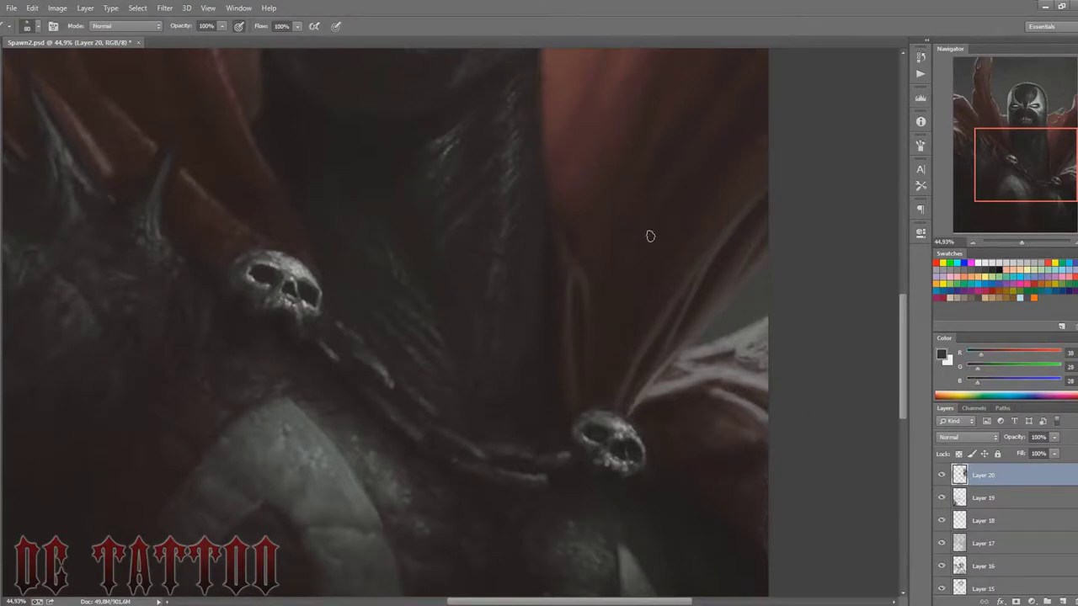
{"action": "left_click", "coordinate": [745, 397], "text": "alt"}
Step: Paint pale pinkish highlights along the cloak's outer edge beside the lower skull
{"action": "left_click", "coordinate": [655, 406], "text": "alt"}
{"action": "key", "text": "bracketleft"}
{"action": "key", "text": "bracketleft"}
{"action": "key", "text": "bracketleft"}
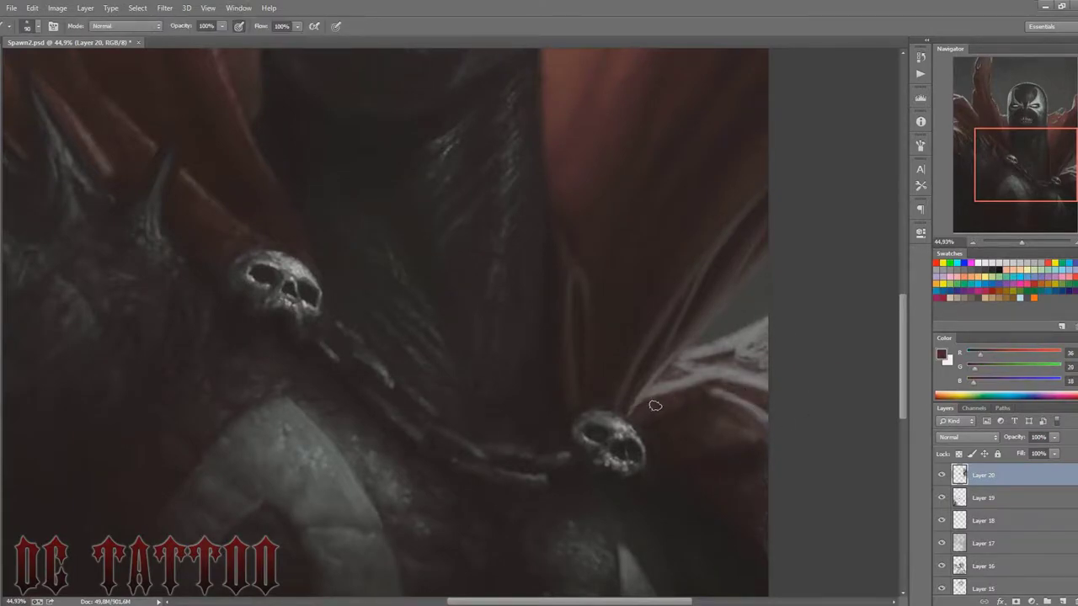
{"action": "left_click", "coordinate": [689, 400], "text": "alt"}
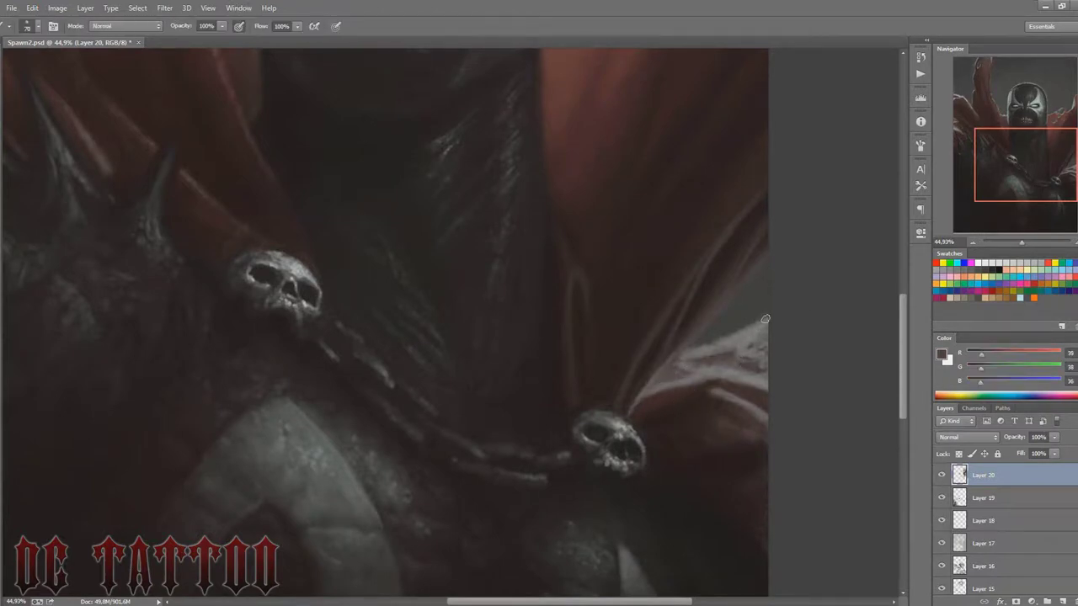
{"action": "left_click", "coordinate": [733, 372], "text": "alt"}
{"action": "left_click", "coordinate": [725, 357], "text": "alt"}
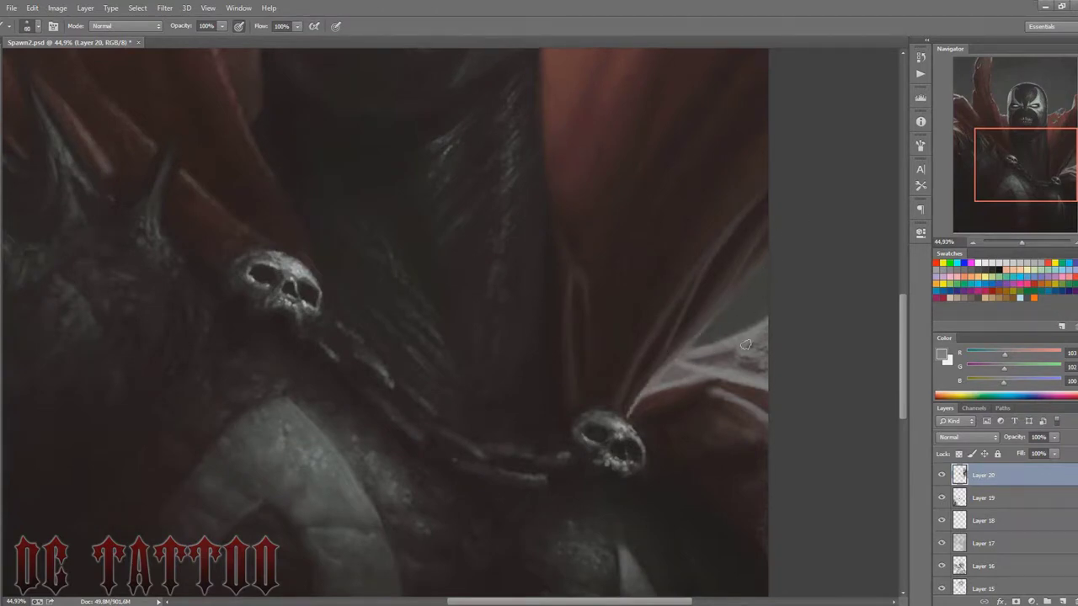
{"action": "key", "text": "bracketright"}
{"action": "key", "text": "bracketright"}
{"action": "key", "text": "bracketright"}
{"action": "left_click", "coordinate": [719, 355], "text": "alt"}
{"action": "key", "text": "bracketleft"}
{"action": "key", "text": "bracketleft"}
{"action": "key", "text": "bracketleft"}
{"action": "left_click_drag", "start_coordinate": [753, 356], "coordinate": [759, 358]}
Step: Paint a dark brown fold diagonally across the light cape cloth
{"action": "left_click", "coordinate": [573, 89], "text": "alt"}
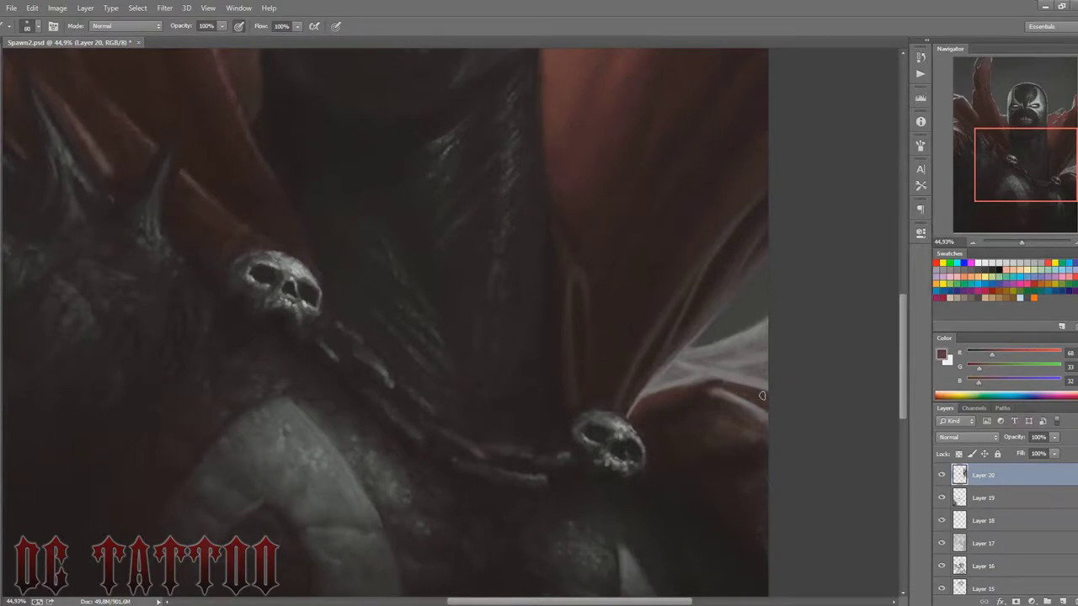
{"action": "left_click", "coordinate": [703, 398], "text": "alt"}
{"action": "left_click_drag", "start_coordinate": [712, 401], "coordinate": [768, 440]}
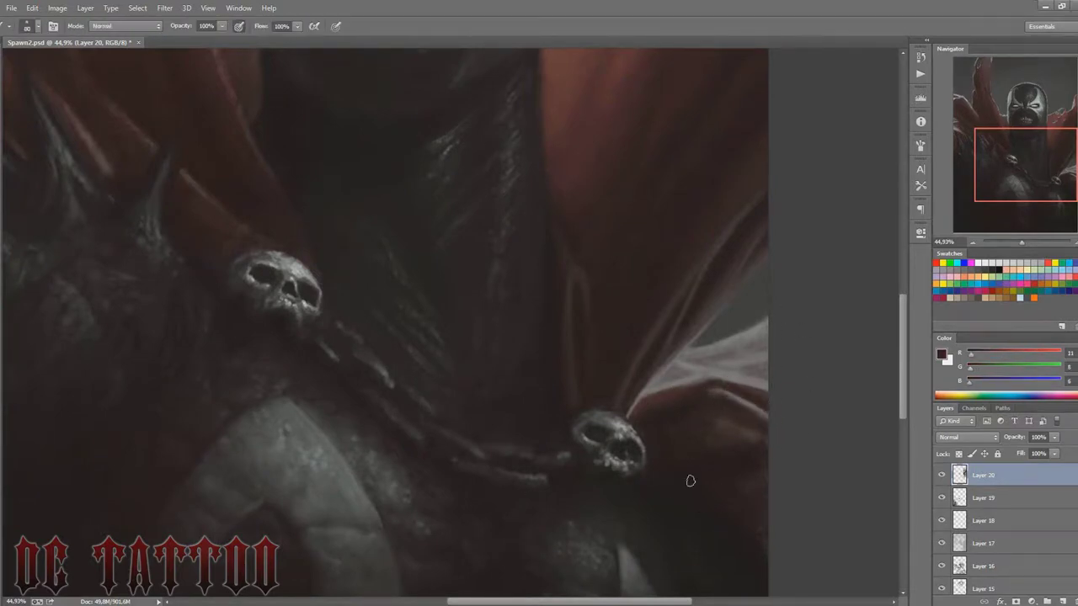
{"action": "key", "text": "bracketright"}
{"action": "key", "text": "bracketright"}
{"action": "key", "text": "bracketright"}
{"action": "left_click", "coordinate": [685, 403], "text": "alt"}
{"action": "key", "text": "bracketright"}
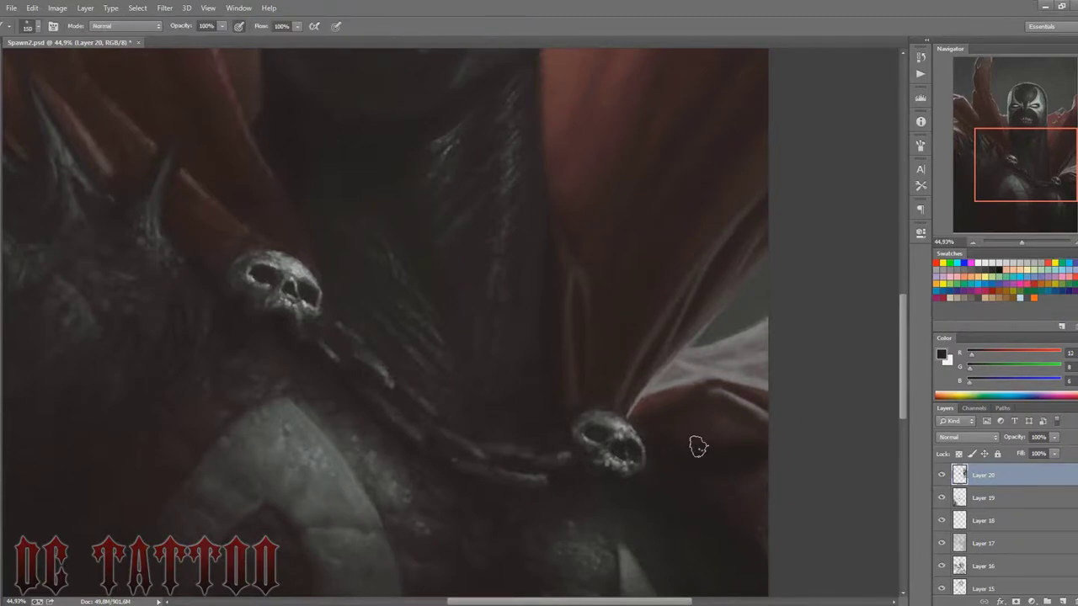
Step: Sample near-black and reddish dark browns around the lower skull for the shadows
{"action": "left_click", "coordinate": [695, 446], "text": "alt"}
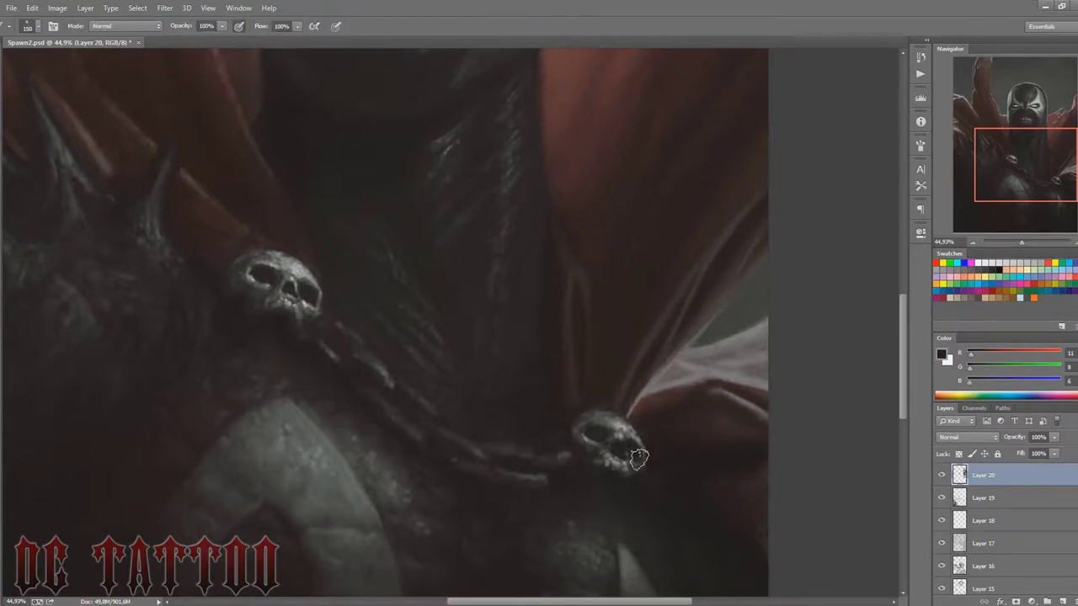
{"action": "left_click", "coordinate": [722, 410], "text": "alt"}
{"action": "left_click", "coordinate": [762, 459], "text": "alt"}
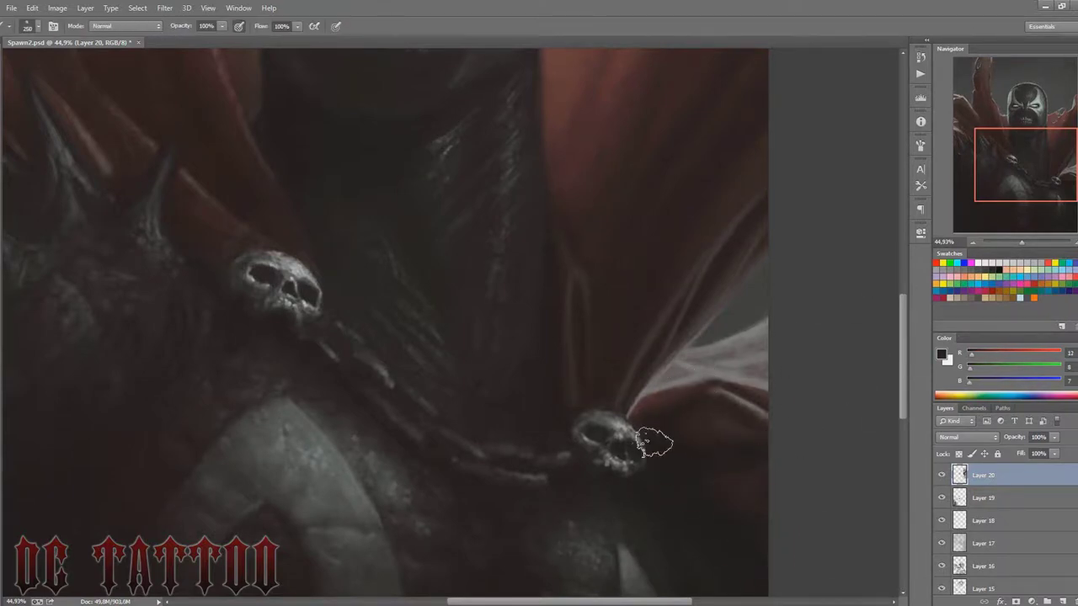
{"action": "left_click", "coordinate": [649, 440], "text": "alt"}
{"action": "left_click", "coordinate": [670, 392], "text": "alt"}
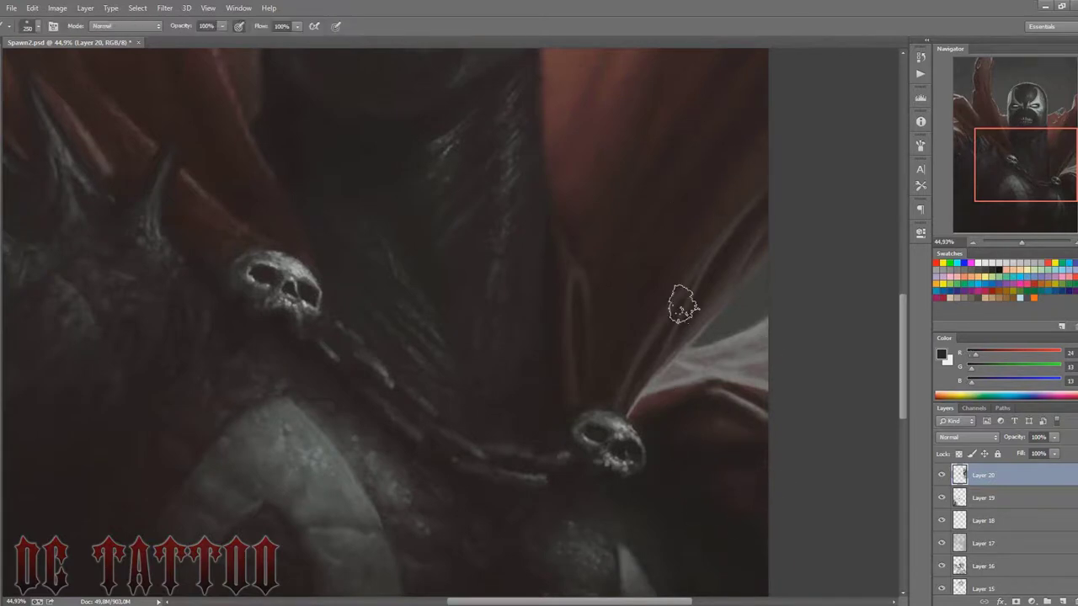
{"action": "key", "text": "bracketleft"}
{"action": "key", "text": "bracketleft"}
{"action": "key", "text": "bracketleft"}
Step: Pick a near-black and a mid grey with a small brush, then zoom out
{"action": "key", "text": "bracketright"}
{"action": "key", "text": "bracketright"}
{"action": "key", "text": "bracketright"}
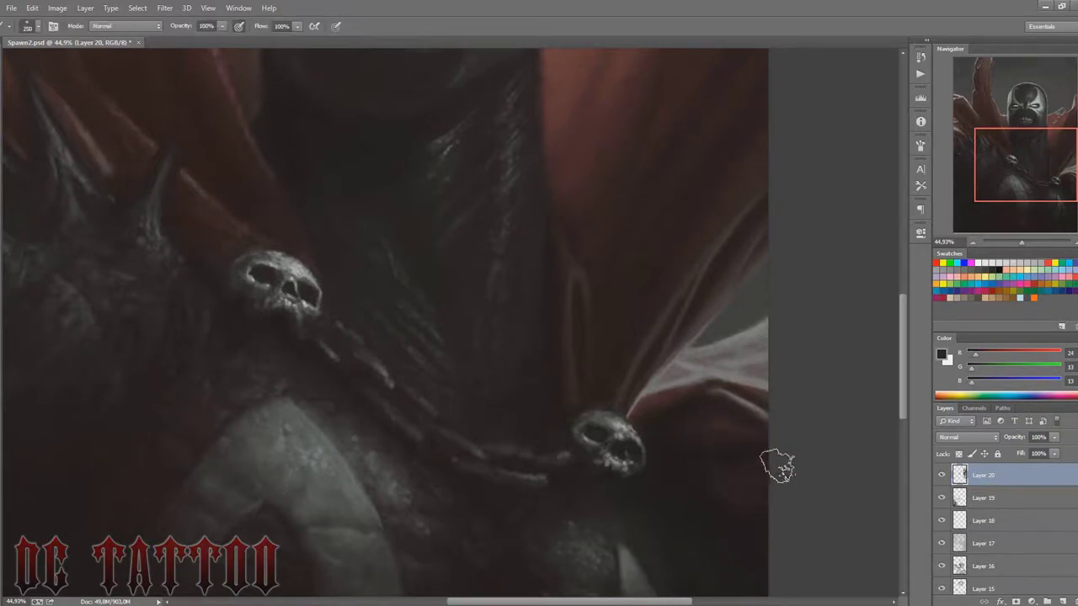
{"action": "left_click", "coordinate": [752, 476], "text": "alt"}
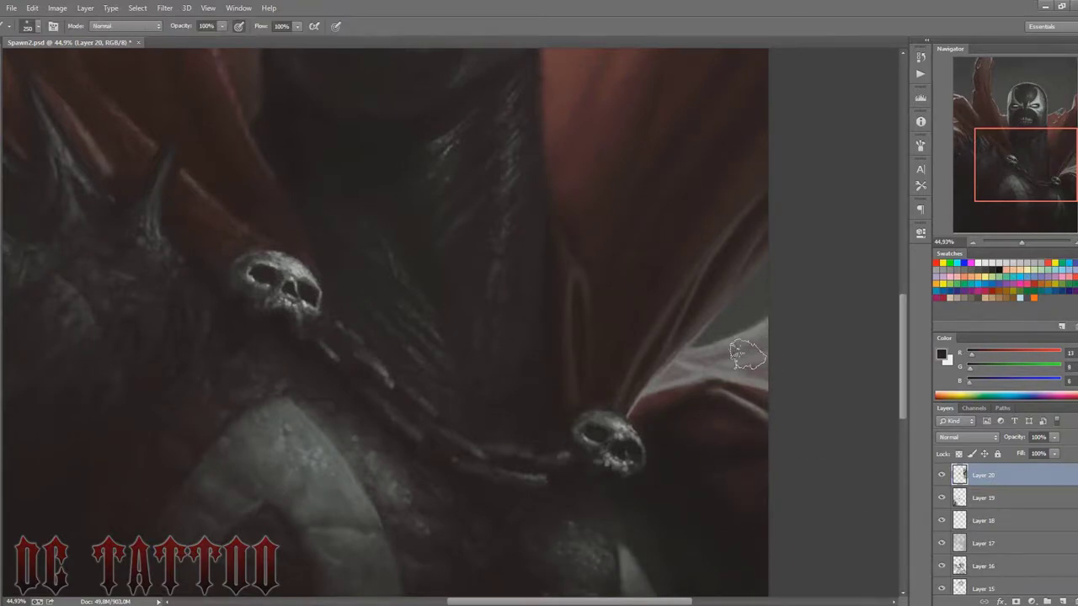
{"action": "key", "text": "bracketleft"}
{"action": "key", "text": "bracketleft"}
{"action": "key", "text": "bracketleft"}
{"action": "left_click", "coordinate": [668, 339], "text": "alt"}
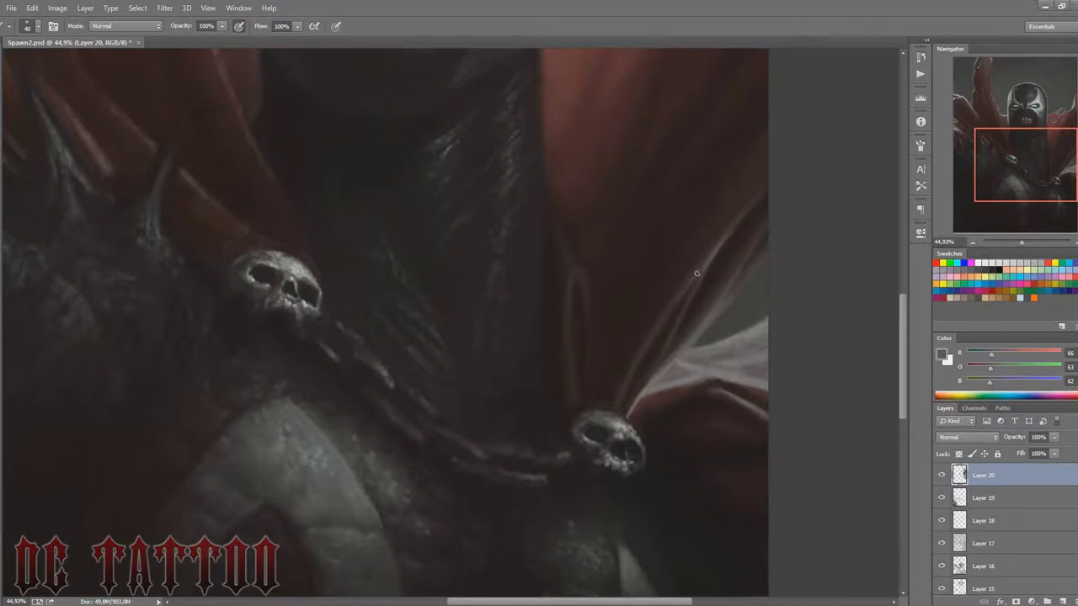
{"action": "left_click_drag", "start_coordinate": [1022, 242], "coordinate": [1017, 242]}
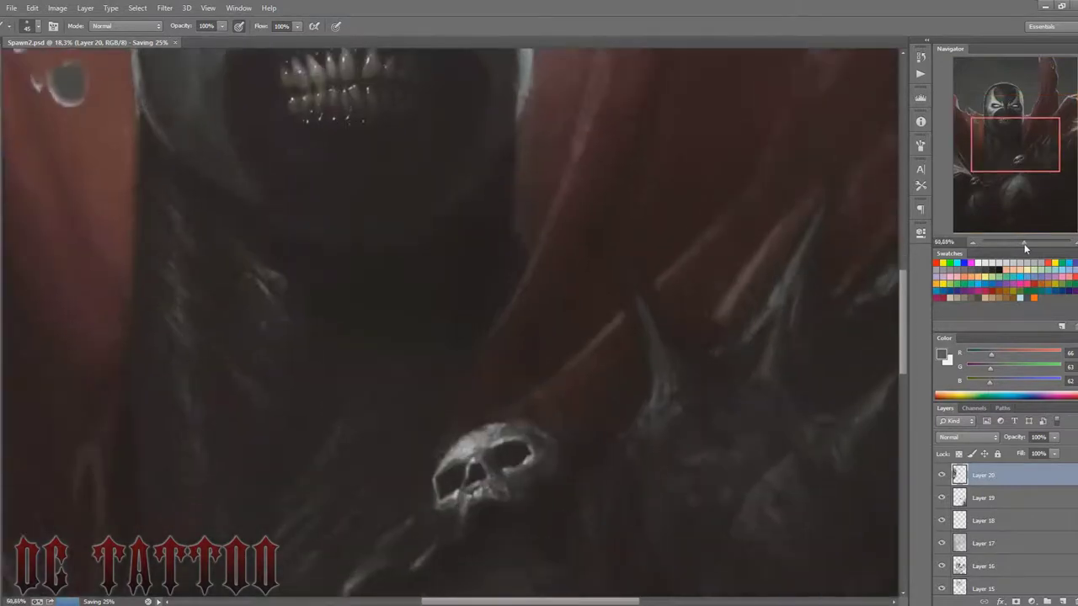
Step: Zoom in on the hood and fill the cape edge beside it with dark red
{"action": "left_click_drag", "start_coordinate": [1017, 242], "coordinate": [1024, 243]}
{"action": "scroll", "coordinate": [314, 306], "scroll_direction": "up", "scroll_amount": 5}
{"action": "left_click", "coordinate": [580, 263], "text": "alt"}
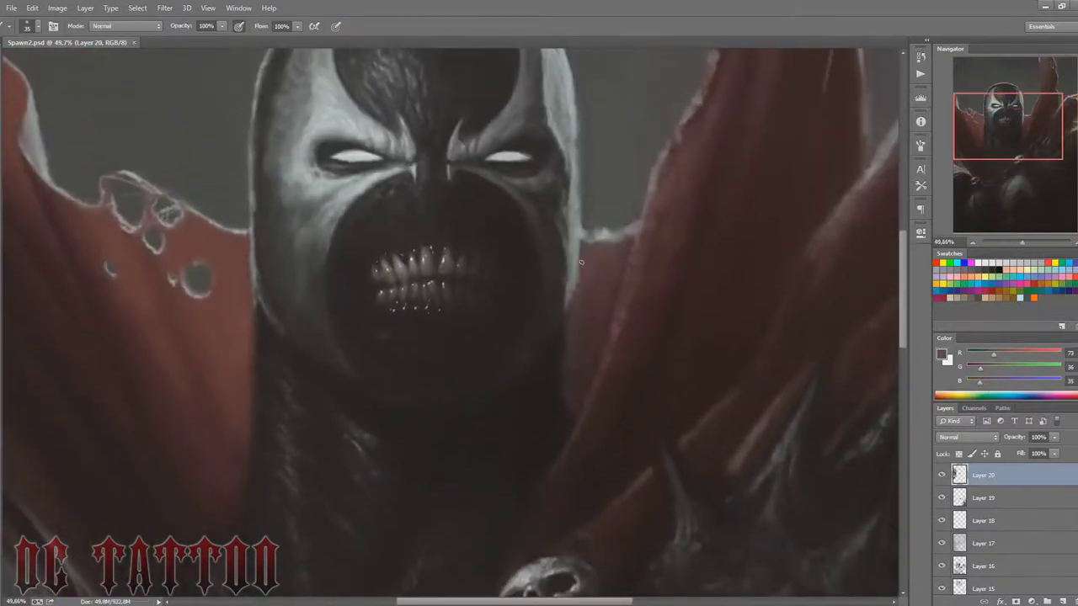
{"action": "mouse_move", "coordinate": [576, 287]}
{"action": "left_mouse_down"}
{"action": "mouse_move", "coordinate": [567, 331]}
{"action": "mouse_move", "coordinate": [587, 261]}
{"action": "mouse_move", "coordinate": [577, 362]}
{"action": "left_mouse_up"}
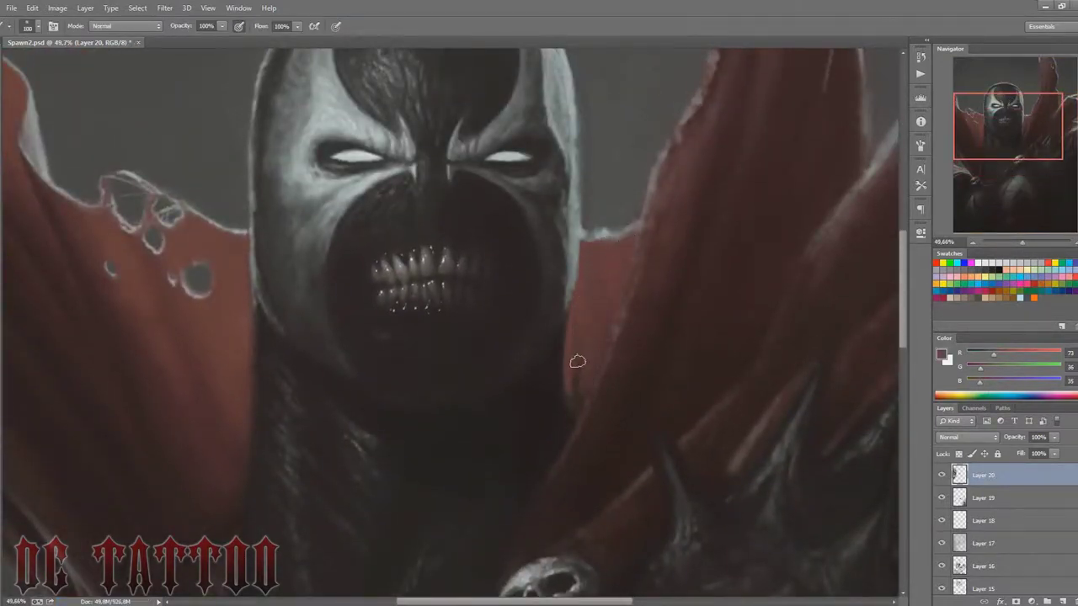
{"action": "left_click_drag", "start_coordinate": [601, 315], "coordinate": [580, 410]}
Step: Narrow the brush and sample pale grey-blue and dark grey for the torn edge
{"action": "key", "text": "bracketleft"}
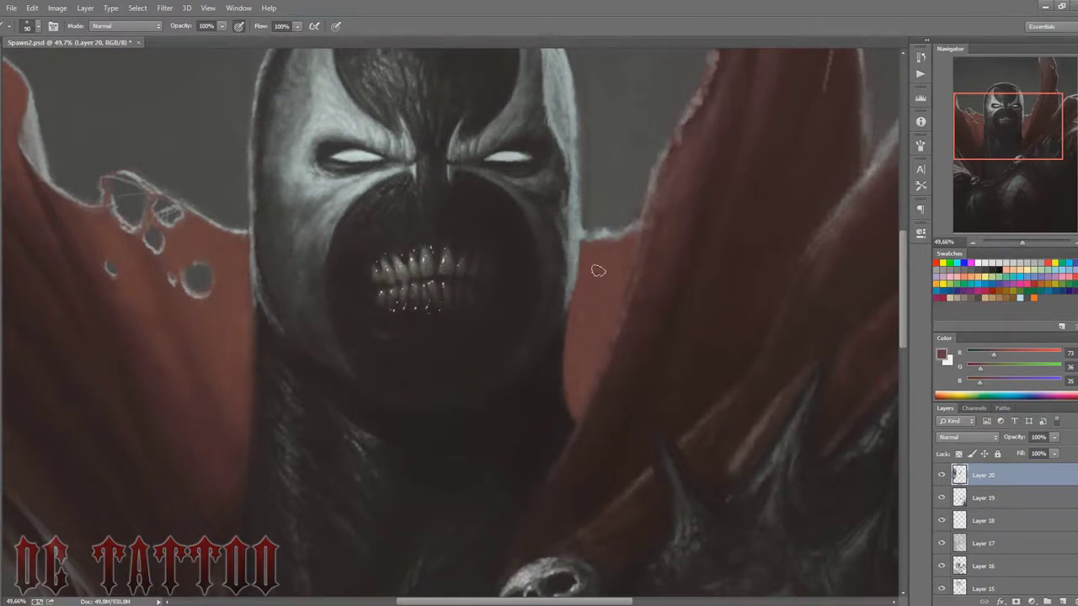
{"action": "key", "text": "bracketleft"}
{"action": "key", "text": "bracketleft"}
{"action": "key", "text": "bracketleft"}
{"action": "left_click", "coordinate": [581, 237], "text": "alt"}
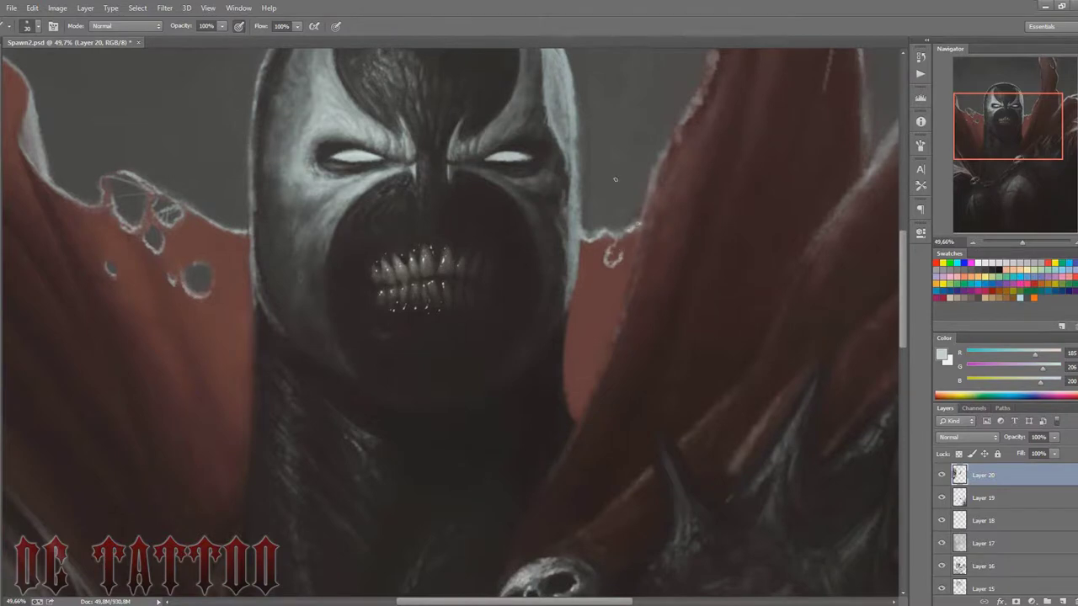
{"action": "key", "text": "bracketright"}
{"action": "key", "text": "bracketright"}
{"action": "key", "text": "bracketright"}
{"action": "left_click", "coordinate": [590, 233], "text": "alt"}
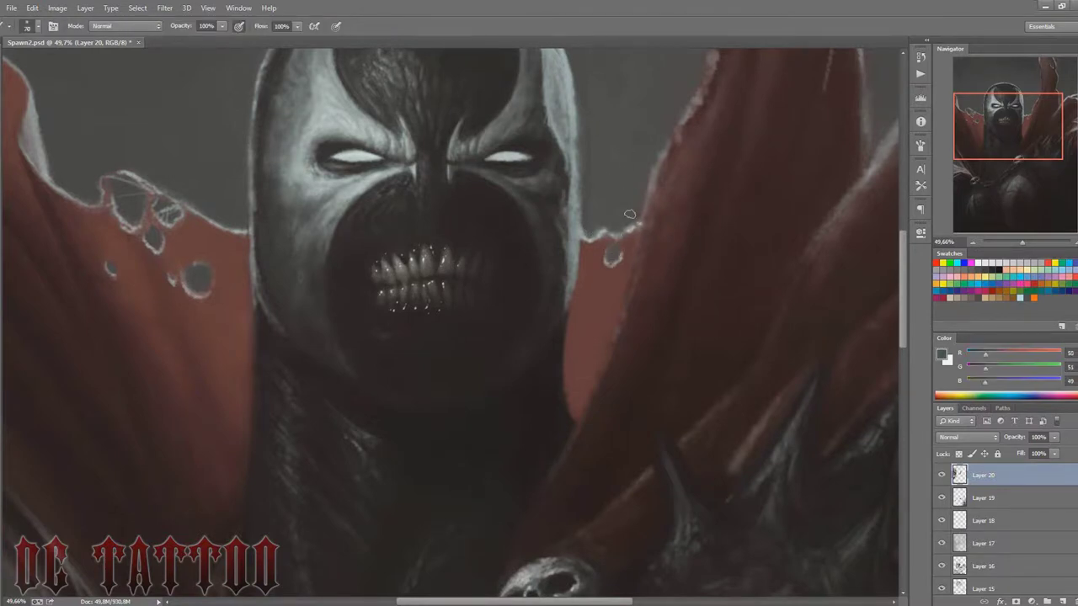
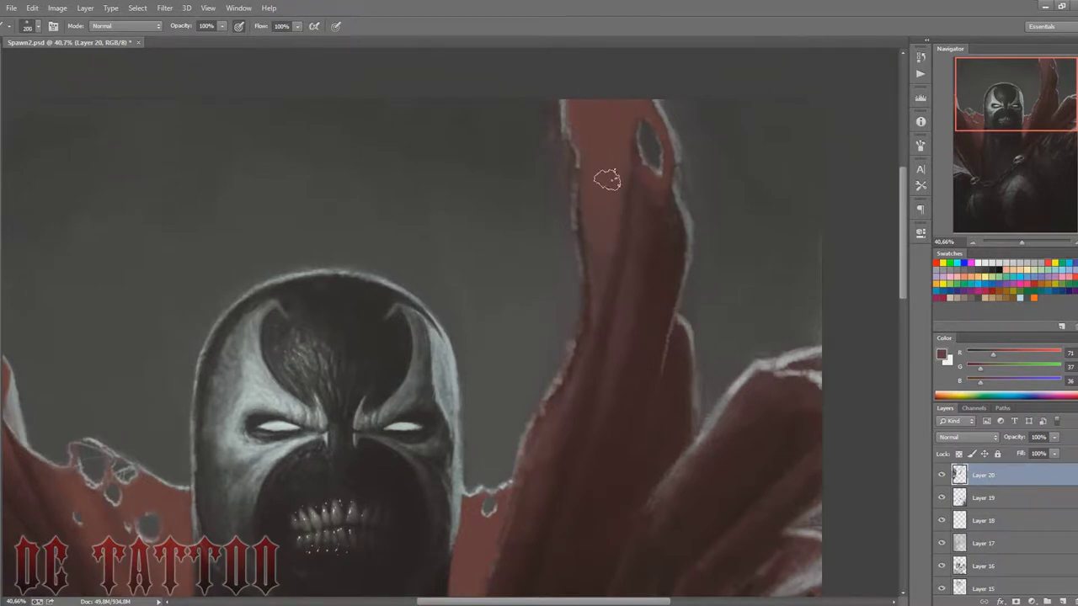
Step: Paint a darker cape red over the raised cape's left edge
{"action": "key", "text": "bracketright"}
{"action": "key", "text": "bracketright"}
{"action": "key", "text": "bracketright"}
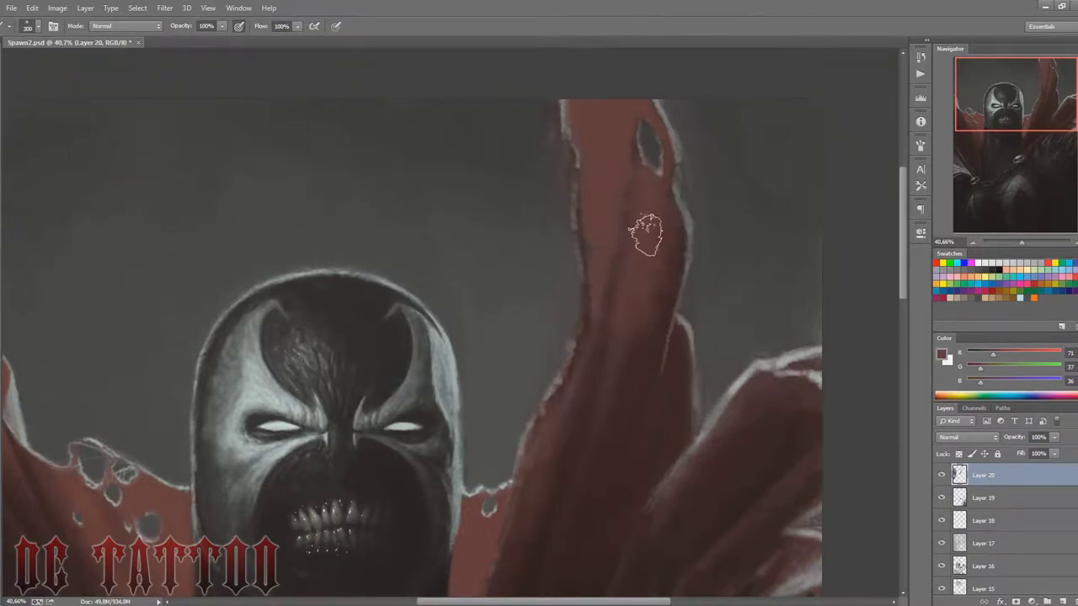
{"action": "key", "text": "i"}
{"action": "left_click", "coordinate": [655, 240]}
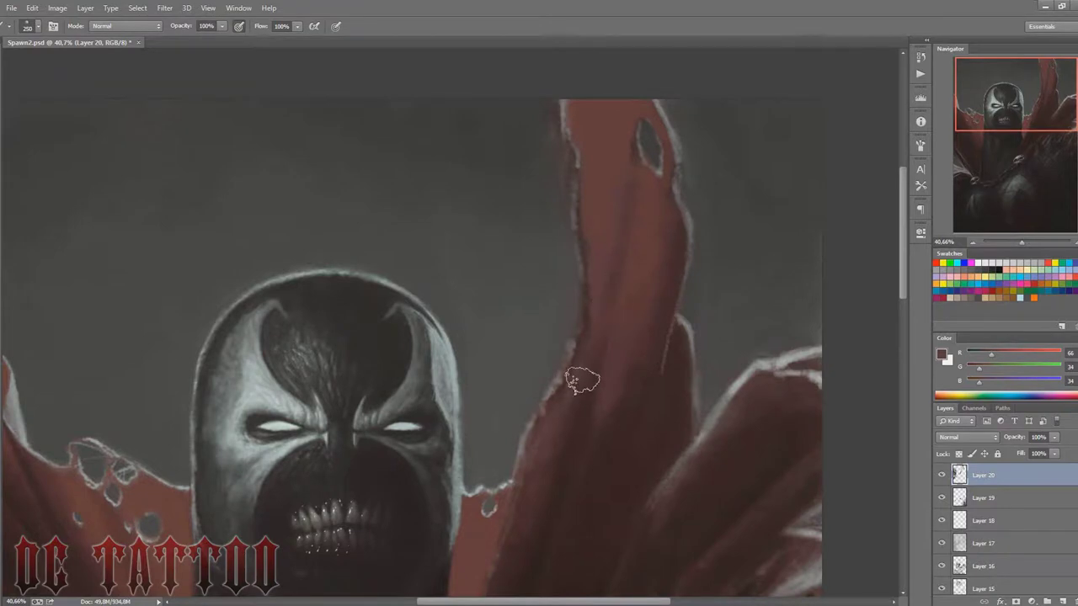
{"action": "left_click", "coordinate": [520, 132]}
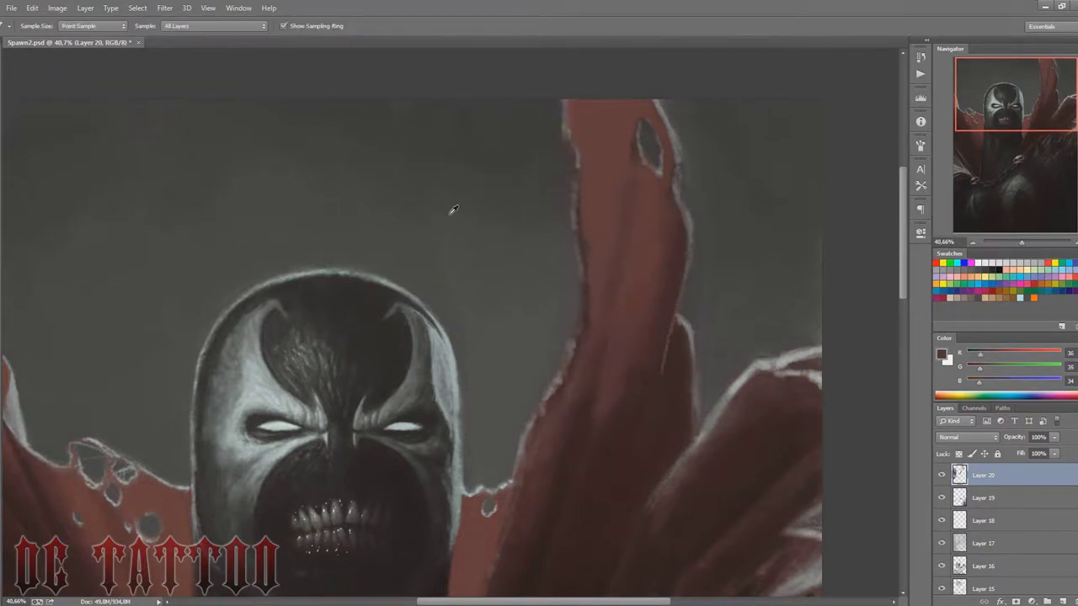
{"action": "key", "text": "b"}
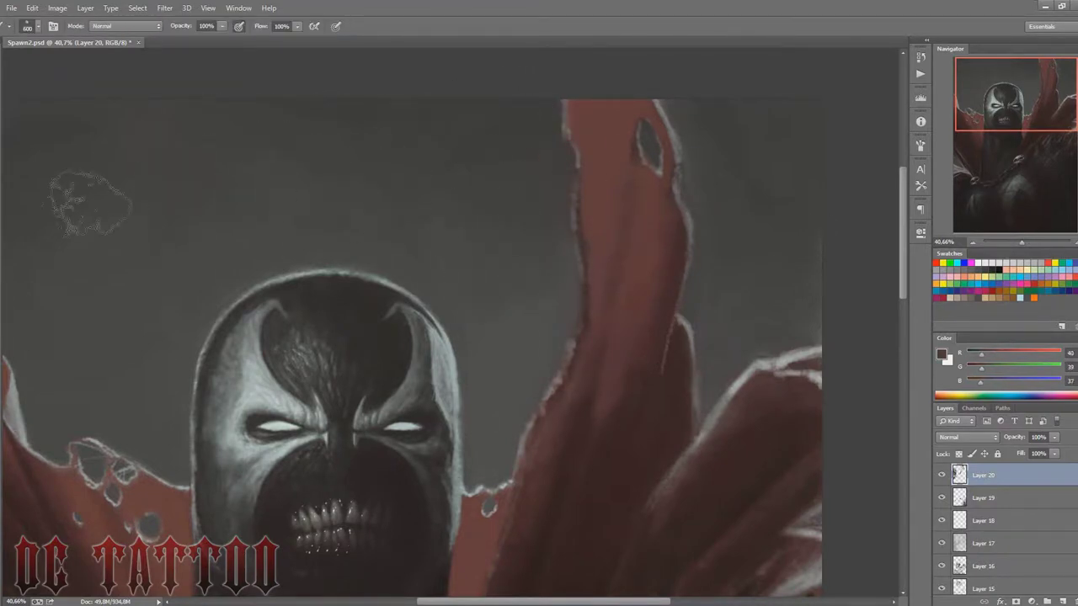
{"action": "key", "text": "bracketright"}
{"action": "key", "text": "bracketright"}
{"action": "key", "text": "bracketright"}
{"action": "key", "text": "bracketleft"}
{"action": "key", "text": "bracketleft"}
{"action": "key", "text": "bracketleft"}
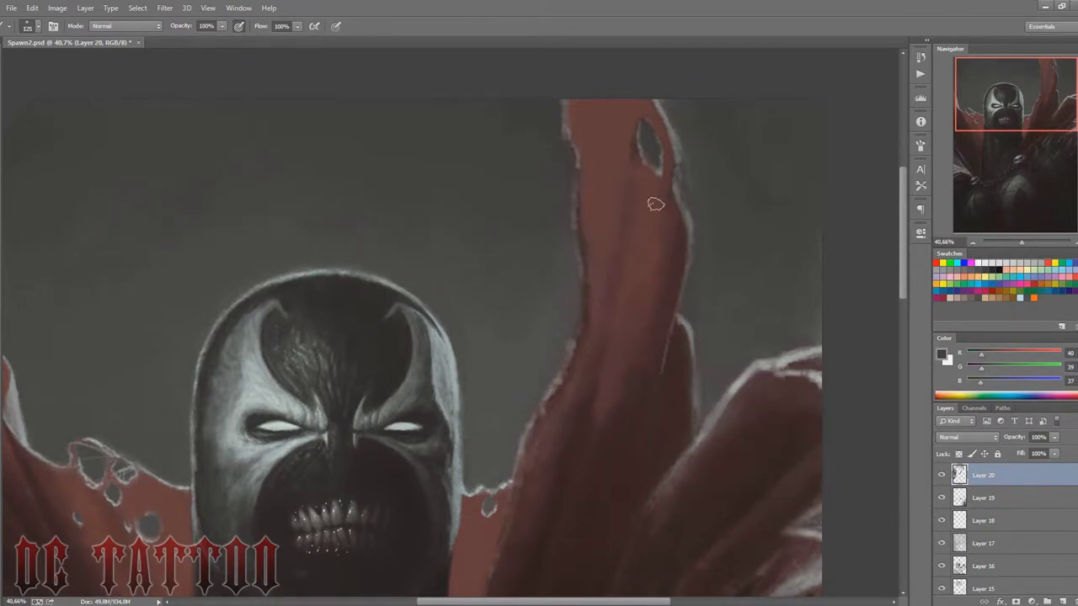
{"action": "left_click_drag", "start_coordinate": [576, 180], "coordinate": [592, 290]}
Step: Shade the cape with grey background tone and dark red shadow colours
{"action": "key", "text": "bracketright"}
{"action": "key", "text": "bracketright"}
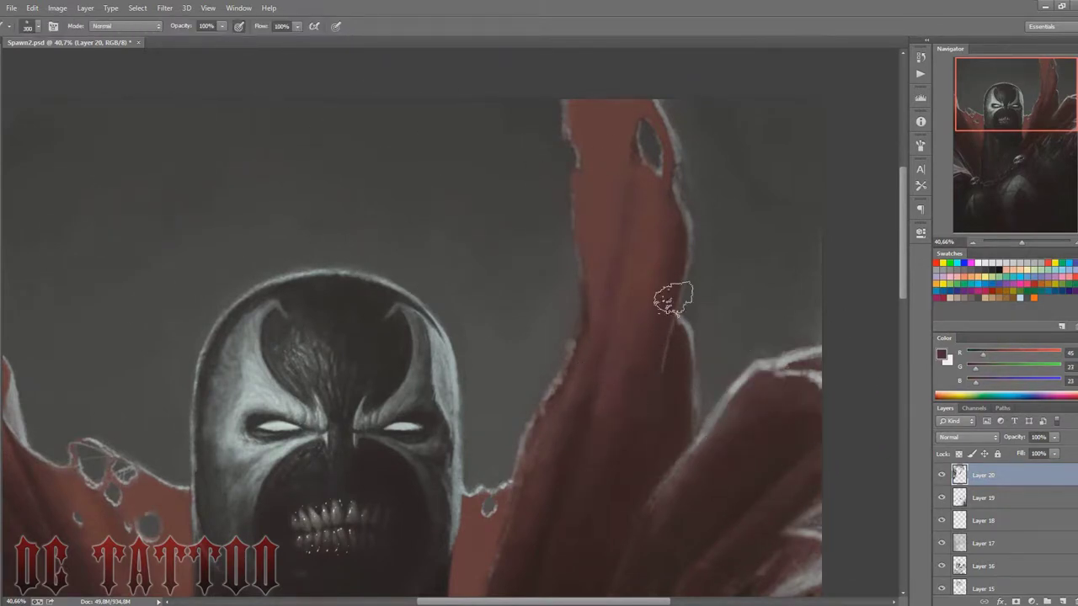
{"action": "key", "text": "bracketright"}
{"action": "key", "text": "bracketright"}
{"action": "key", "text": "bracketright"}
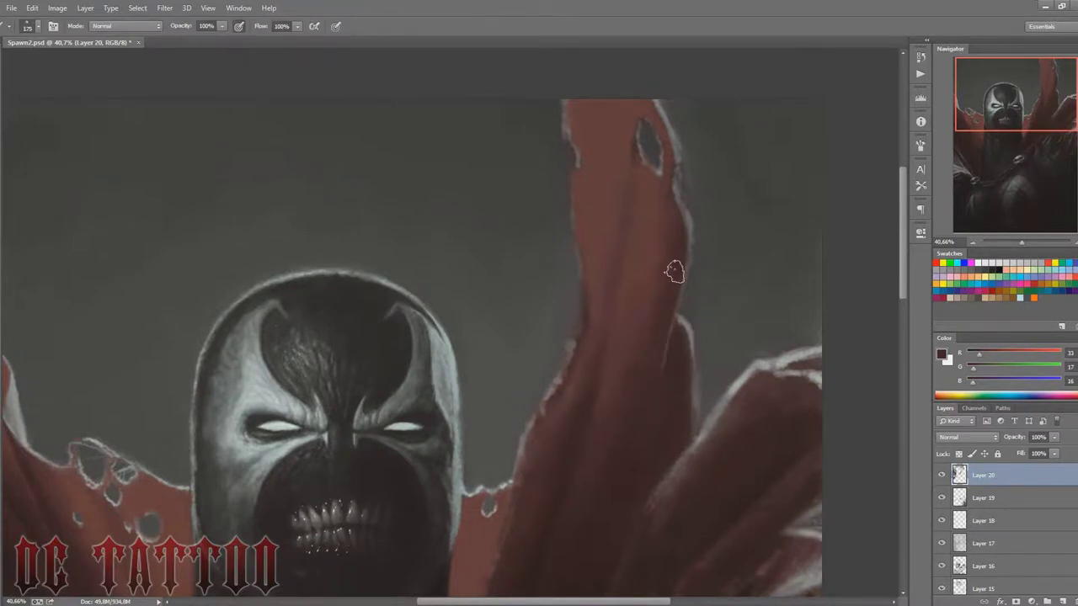
{"action": "key", "text": "bracketleft"}
{"action": "key", "text": "bracketleft"}
{"action": "key", "text": "bracketleft"}
{"action": "left_click", "coordinate": [652, 394], "text": "alt"}
{"action": "left_click_drag", "start_coordinate": [1031, 103], "coordinate": [1029, 109]}
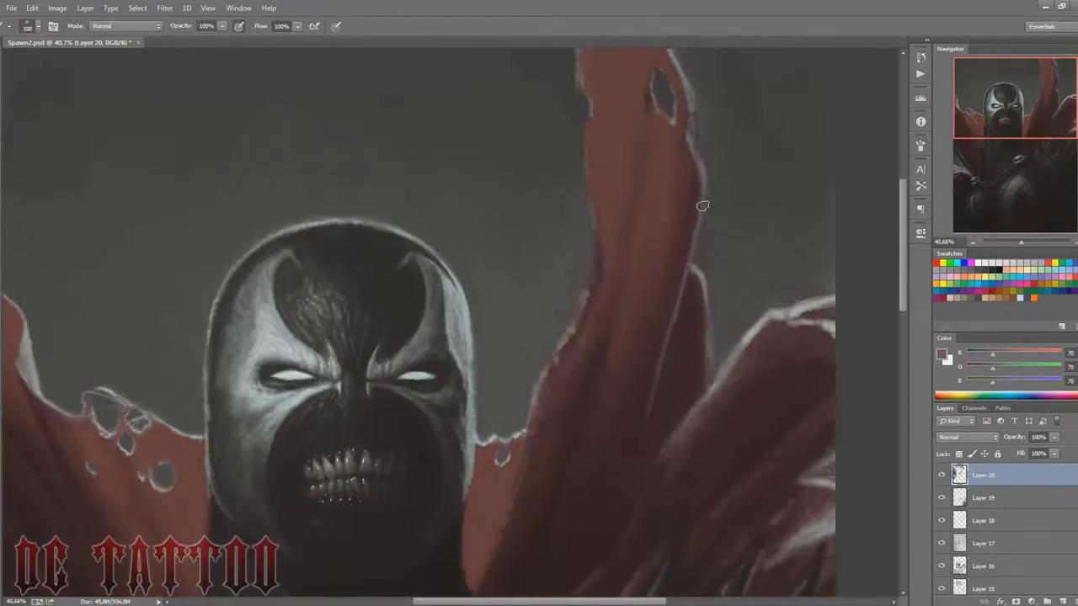
{"action": "left_click", "coordinate": [672, 286], "text": "alt"}
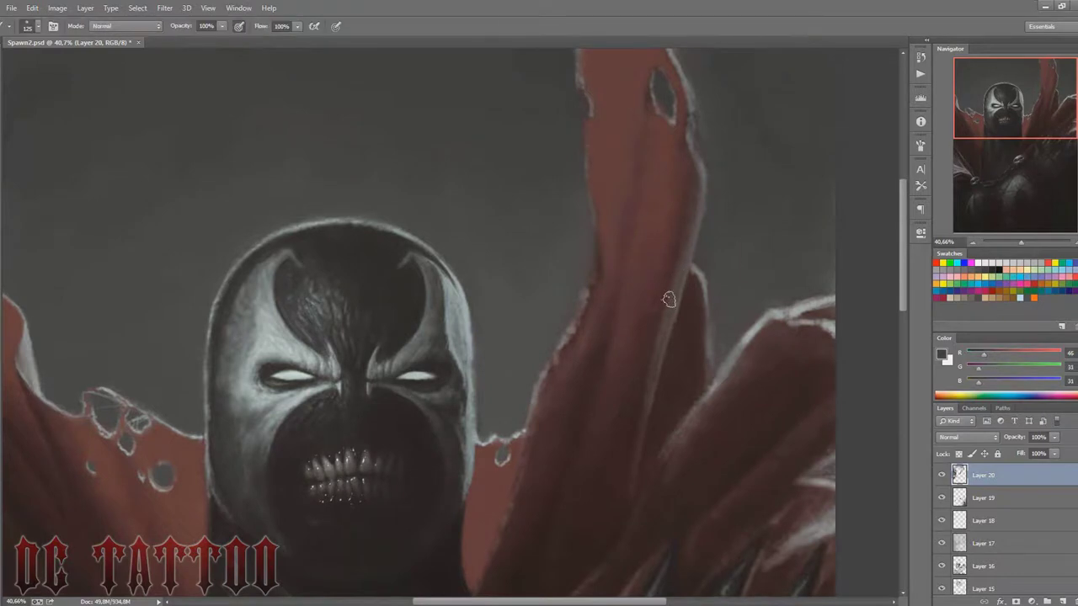
{"action": "key", "text": "bracketright"}
{"action": "key", "text": "bracketright"}
{"action": "left_click", "coordinate": [615, 517], "text": "alt"}
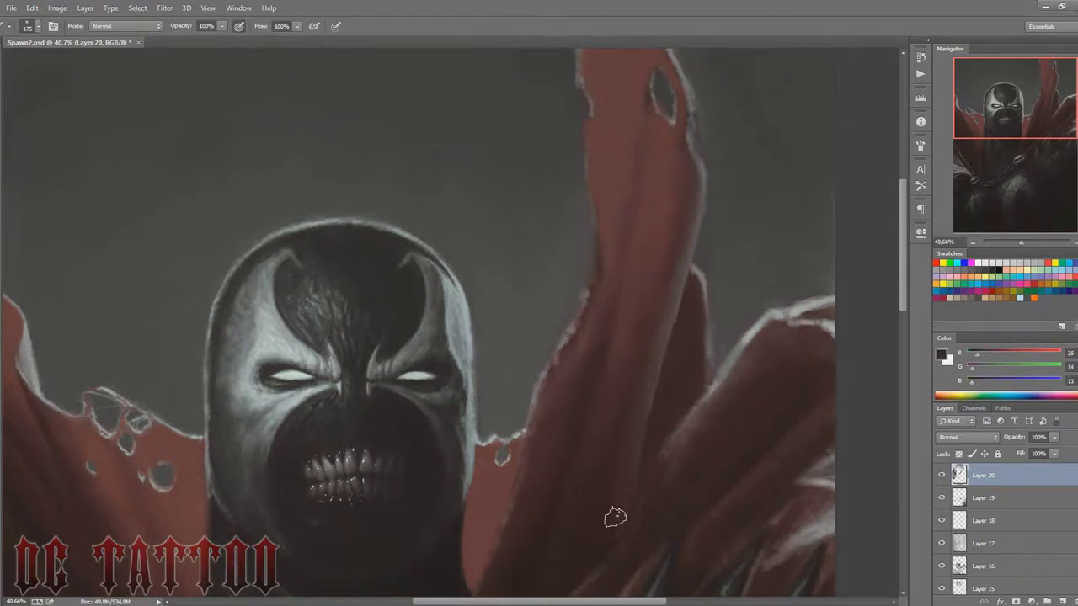
{"action": "left_click", "coordinate": [624, 250], "text": "alt"}
Step: Dab background grey along the cape's outline to blend its edge
{"action": "key", "text": "bracketright"}
{"action": "key", "text": "bracketright"}
{"action": "key", "text": "bracketright"}
{"action": "left_click", "coordinate": [682, 252], "text": "alt"}
{"action": "key", "text": "bracketleft"}
{"action": "key", "text": "bracketleft"}
{"action": "key", "text": "bracketleft"}
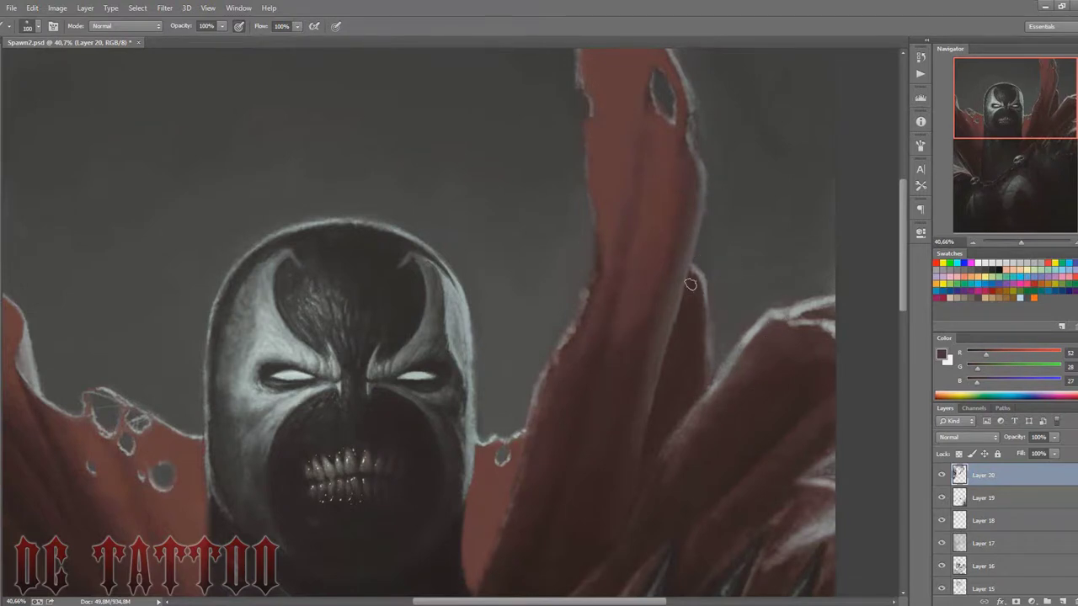
{"action": "left_click", "coordinate": [700, 277], "text": "alt"}
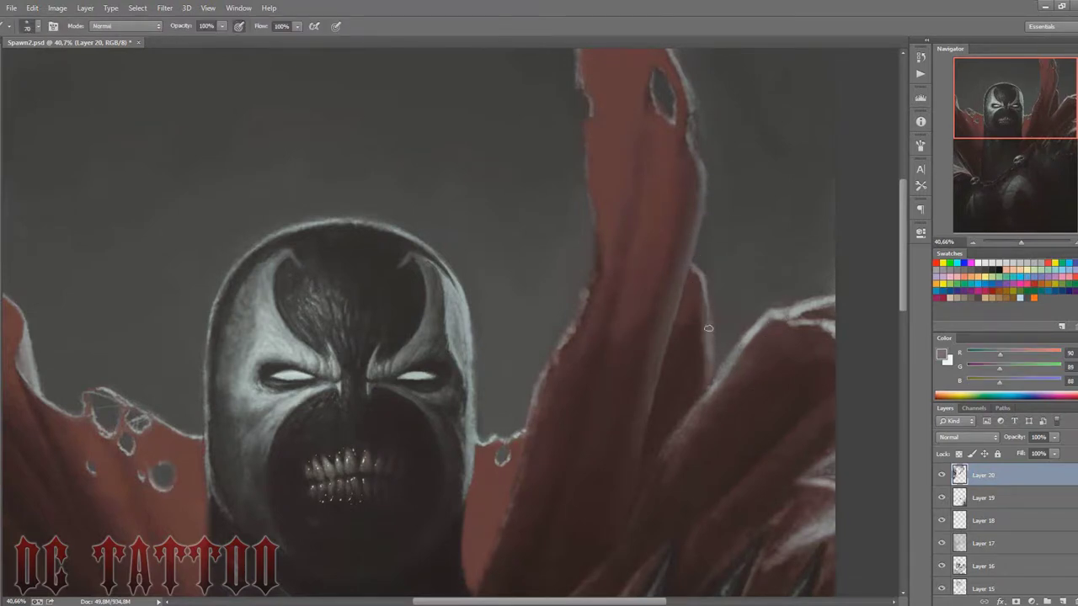
{"action": "key", "text": "bracketright"}
{"action": "key", "text": "bracketright"}
{"action": "left_click", "coordinate": [717, 358], "text": "alt"}
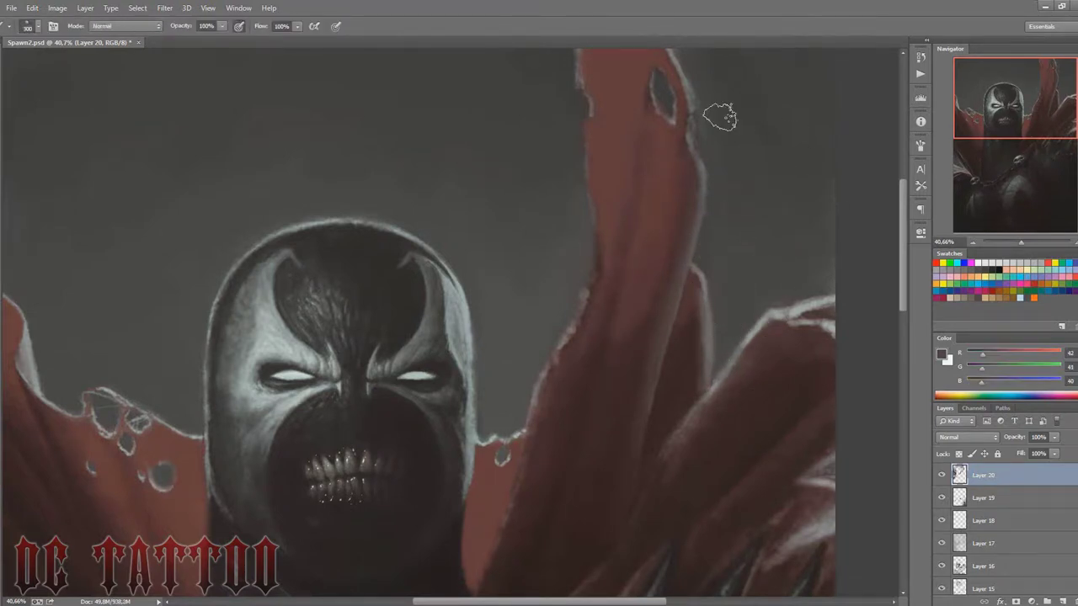
{"action": "key", "text": "bracketright"}
{"action": "key", "text": "bracketright"}
{"action": "key", "text": "bracketright"}
{"action": "key", "text": "bracketleft"}
{"action": "key", "text": "bracketleft"}
{"action": "key", "text": "bracketleft"}
{"action": "left_click", "coordinate": [685, 275], "text": "alt"}
{"action": "key", "text": "bracketleft"}
{"action": "key", "text": "bracketleft"}
{"action": "key", "text": "bracketleft"}
{"action": "left_click", "coordinate": [702, 180], "text": "alt"}
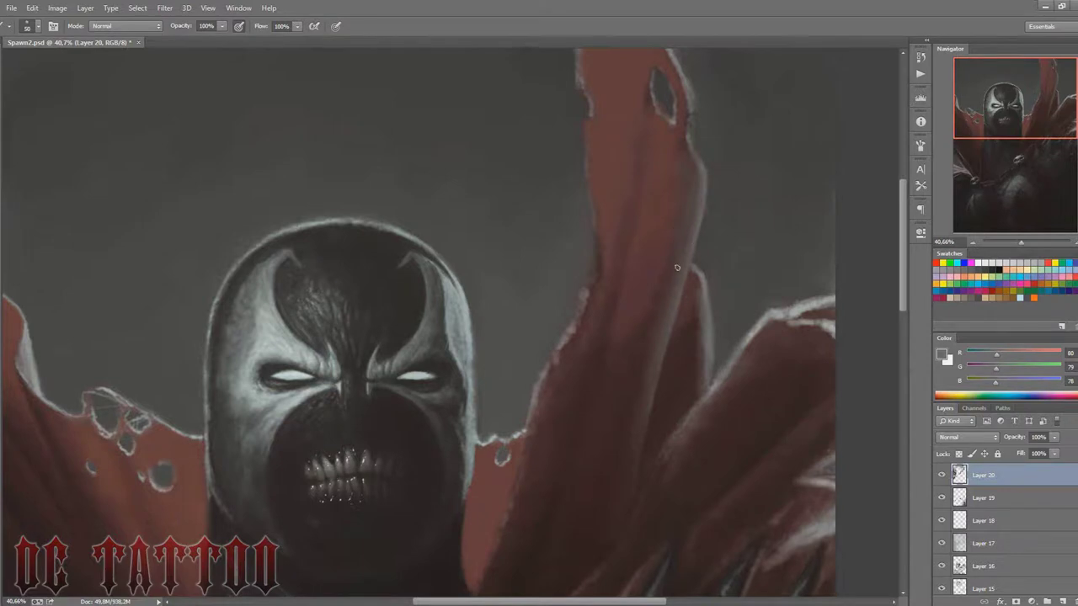
Step: Refine the cape edge with dark red and mid-to-dark background greys
{"action": "left_click", "coordinate": [643, 284], "text": "alt"}
{"action": "key", "text": "bracketleft"}
{"action": "key", "text": "bracketleft"}
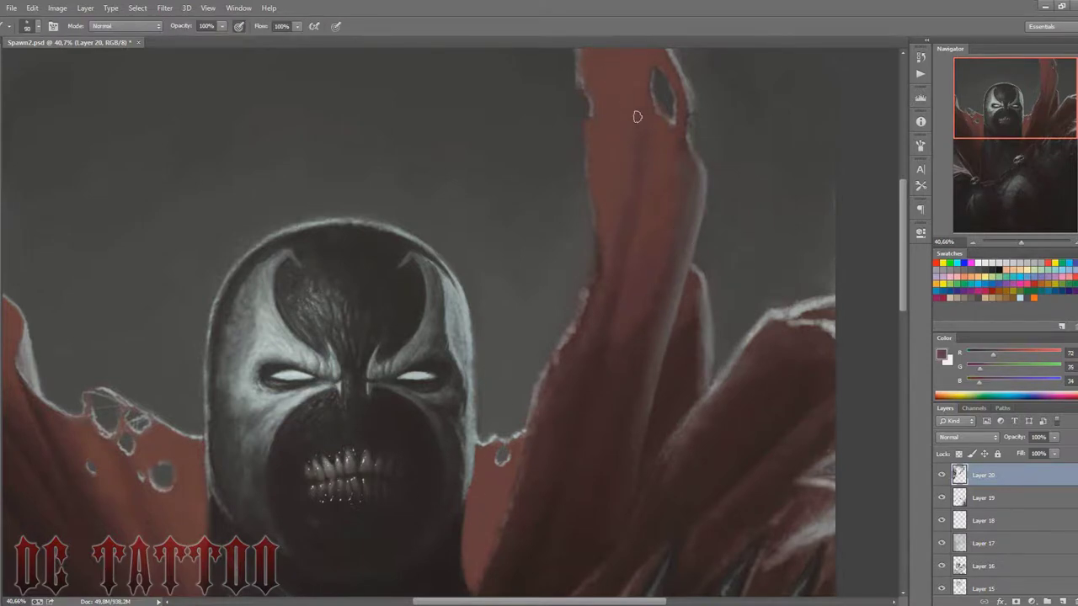
{"action": "left_click", "coordinate": [711, 167], "text": "alt"}
{"action": "left_click", "coordinate": [686, 125], "text": "alt"}
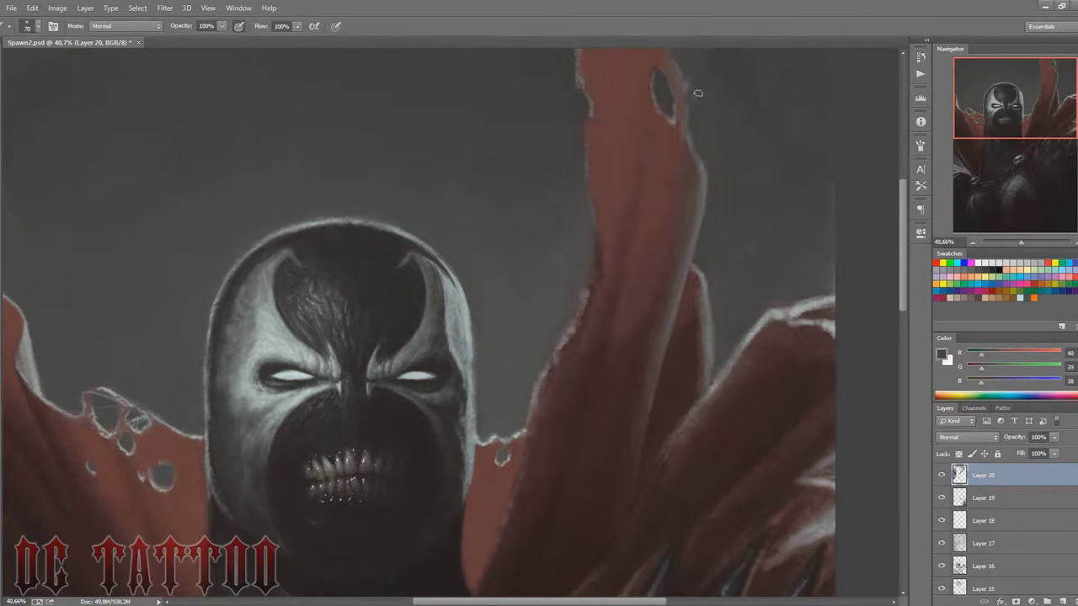
{"action": "key", "text": "bracketright"}
{"action": "key", "text": "bracketright"}
{"action": "key", "text": "bracketright"}
{"action": "key", "text": "bracketleft"}
{"action": "key", "text": "bracketleft"}
{"action": "key", "text": "bracketleft"}
{"action": "left_click", "coordinate": [694, 115], "text": "alt"}
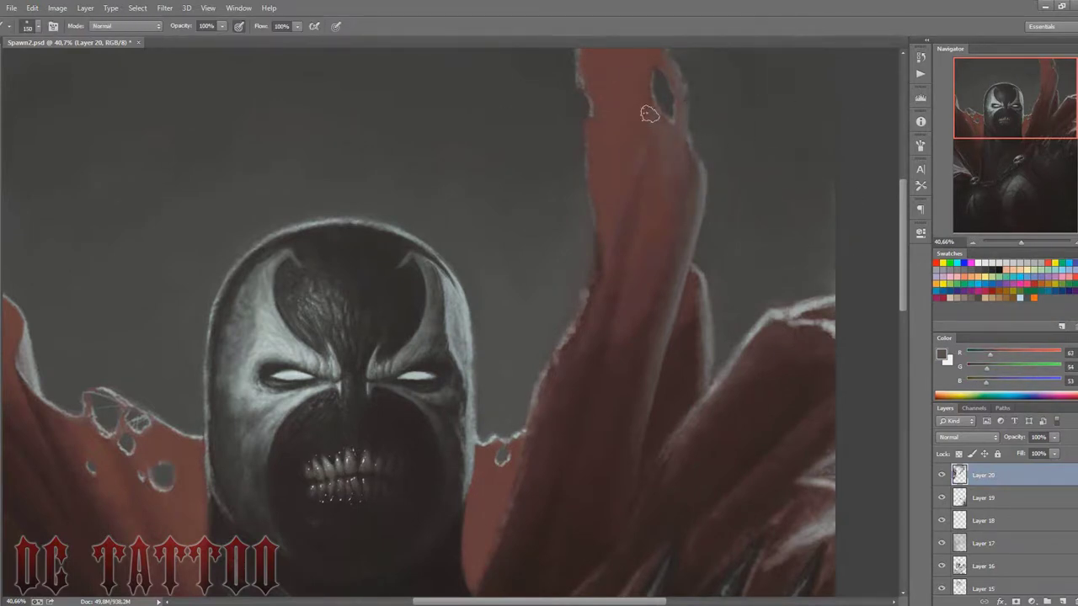
{"action": "left_click", "coordinate": [672, 276], "text": "alt"}
{"action": "key", "text": "bracketright"}
{"action": "key", "text": "bracketright"}
{"action": "key", "text": "bracketright"}
Step: Soften the edge with reddish greys, then deepen folds with red-brown shadows
{"action": "left_click", "coordinate": [698, 325], "text": "alt"}
{"action": "key", "text": "bracketleft"}
{"action": "key", "text": "bracketleft"}
{"action": "left_click", "coordinate": [702, 323], "text": "alt"}
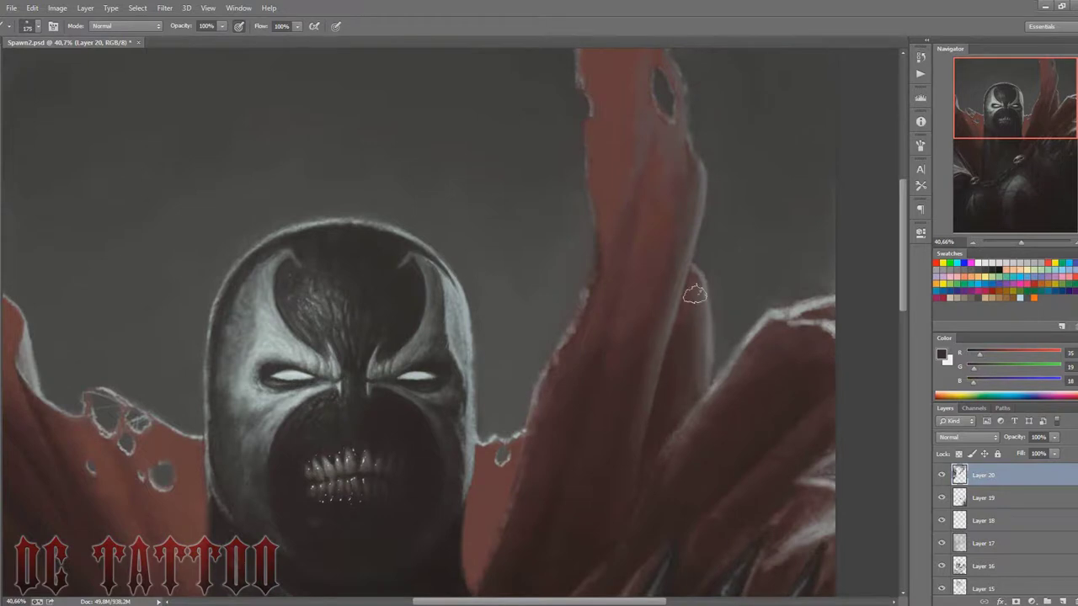
{"action": "left_click", "coordinate": [690, 364], "text": "alt"}
{"action": "left_click", "coordinate": [691, 362], "text": "alt"}
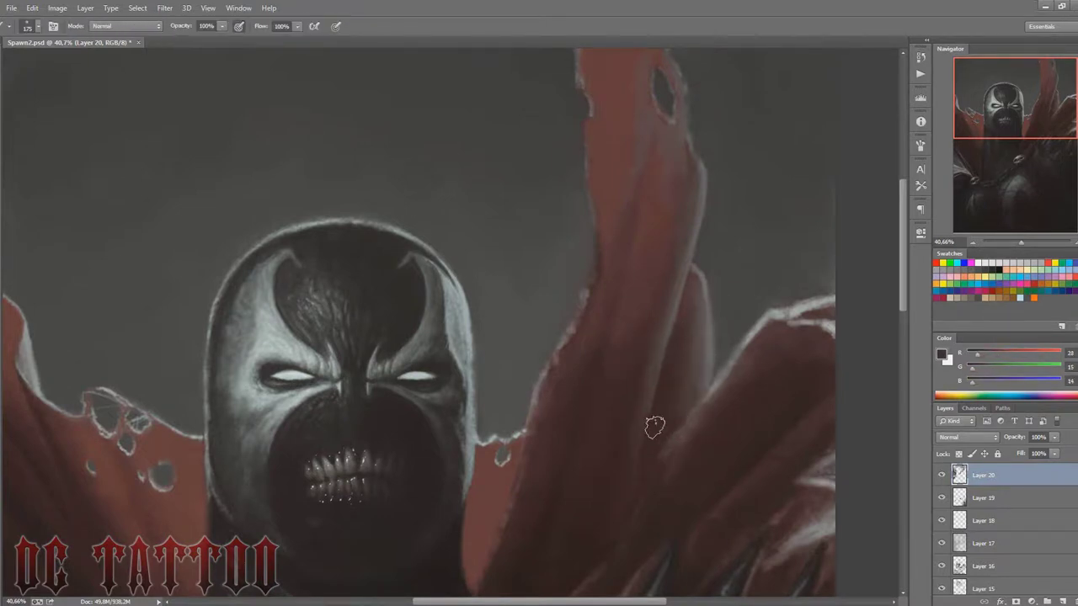
{"action": "left_click", "coordinate": [712, 316], "text": "alt"}
{"action": "left_click", "coordinate": [707, 307], "text": "alt"}
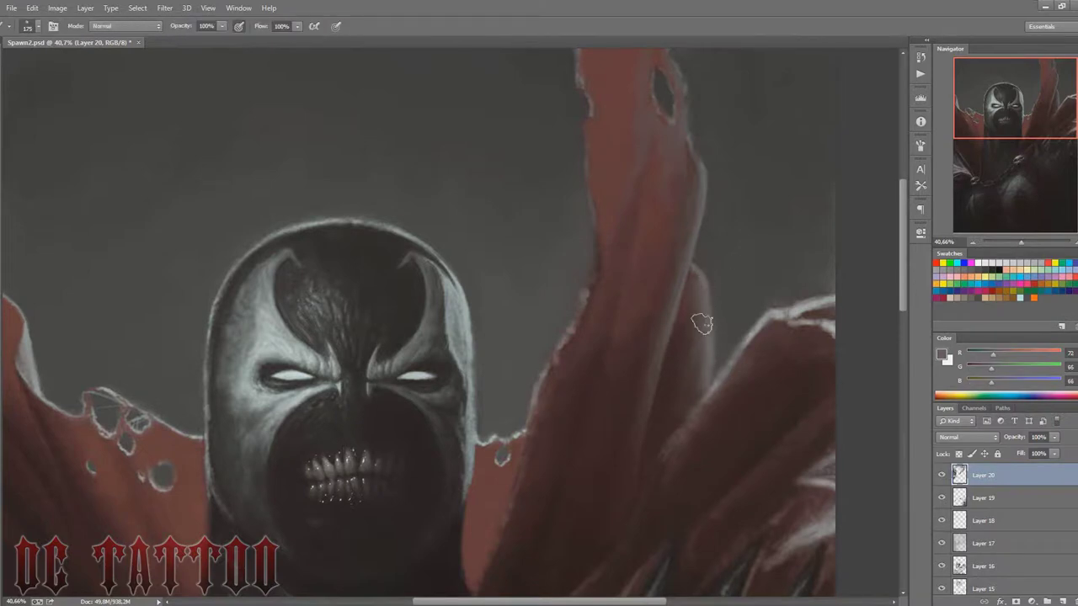
{"action": "left_click", "coordinate": [668, 408], "text": "alt"}
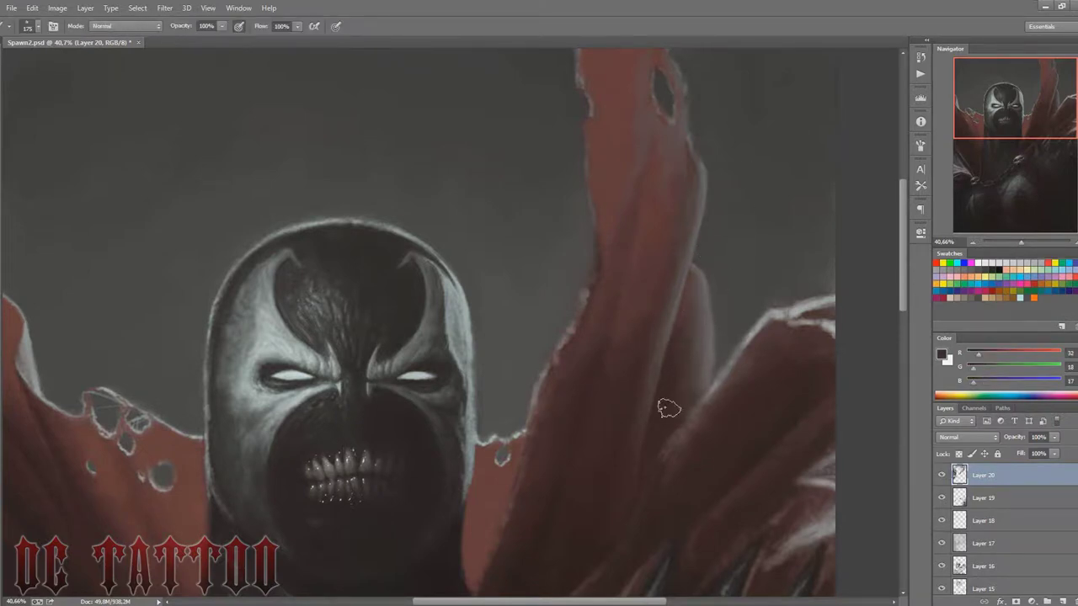
{"action": "left_click", "coordinate": [683, 376], "text": "alt"}
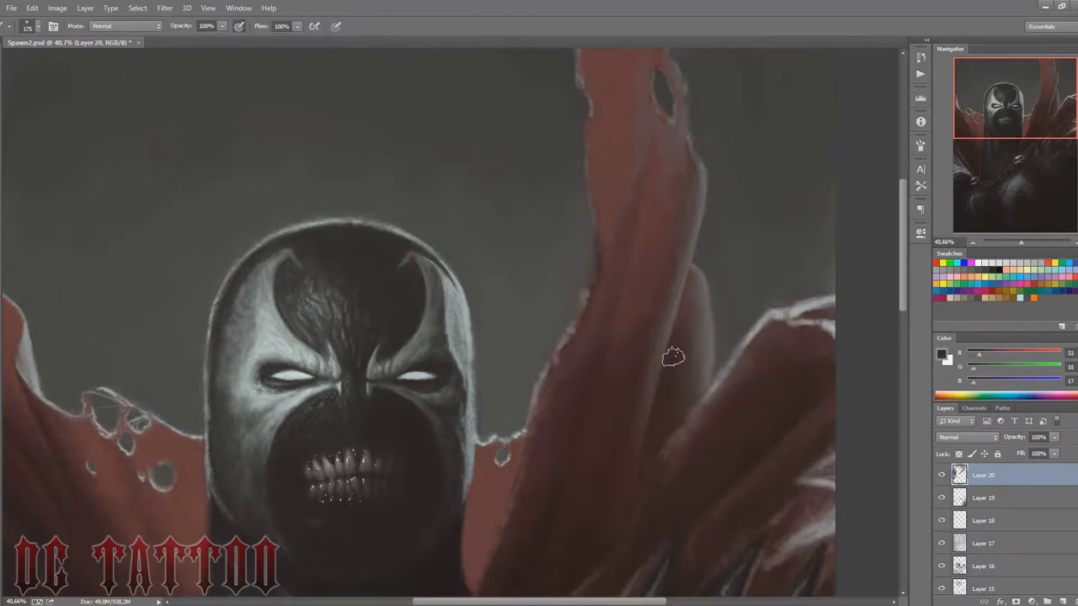
{"action": "left_click", "coordinate": [575, 548], "text": "alt"}
Step: Sample the cape's dark red, a purplish grey and a light grey highlight
{"action": "scroll", "coordinate": [640, 346], "scroll_direction": "down", "scroll_amount": 3}
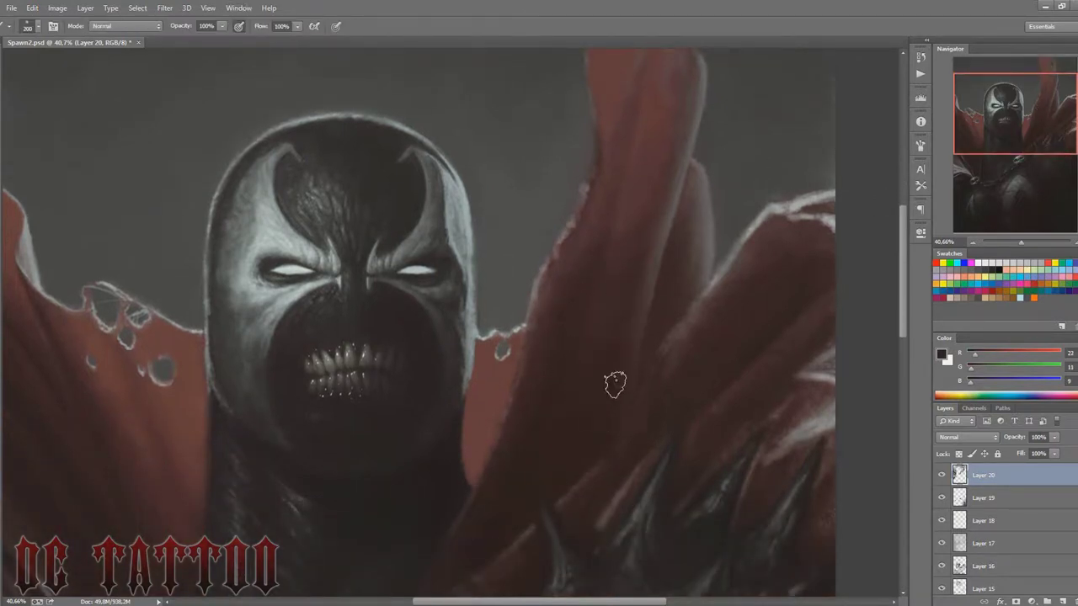
{"action": "scroll", "coordinate": [508, 453], "scroll_direction": "up", "scroll_amount": 3}
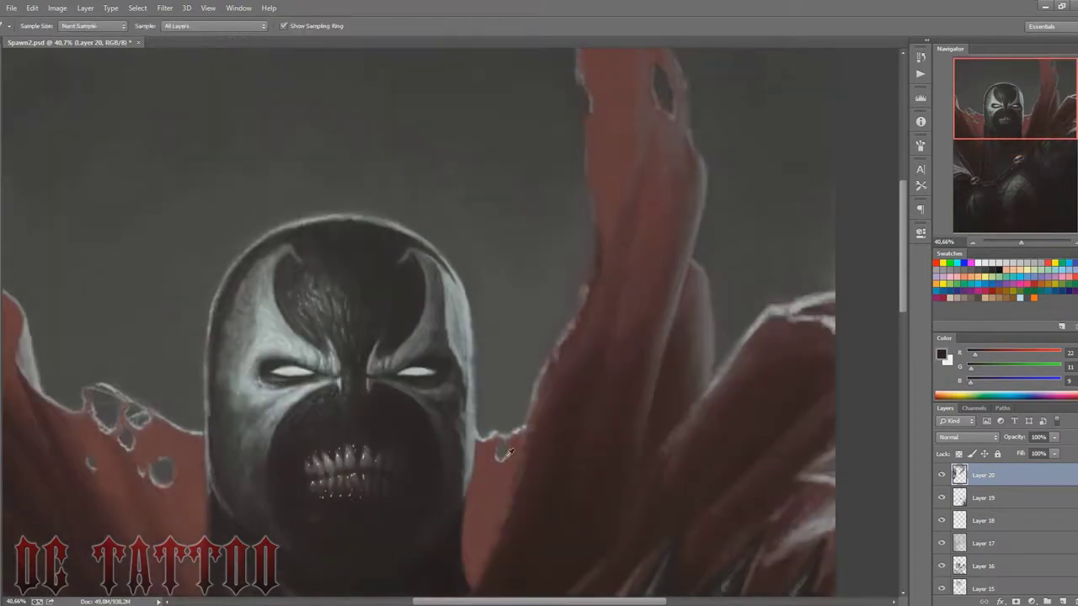
{"action": "left_click", "coordinate": [508, 453], "text": "alt"}
{"action": "key", "text": "bracketleft"}
{"action": "key", "text": "bracketleft"}
{"action": "key", "text": "bracketleft"}
{"action": "left_click", "coordinate": [662, 84], "text": "alt"}
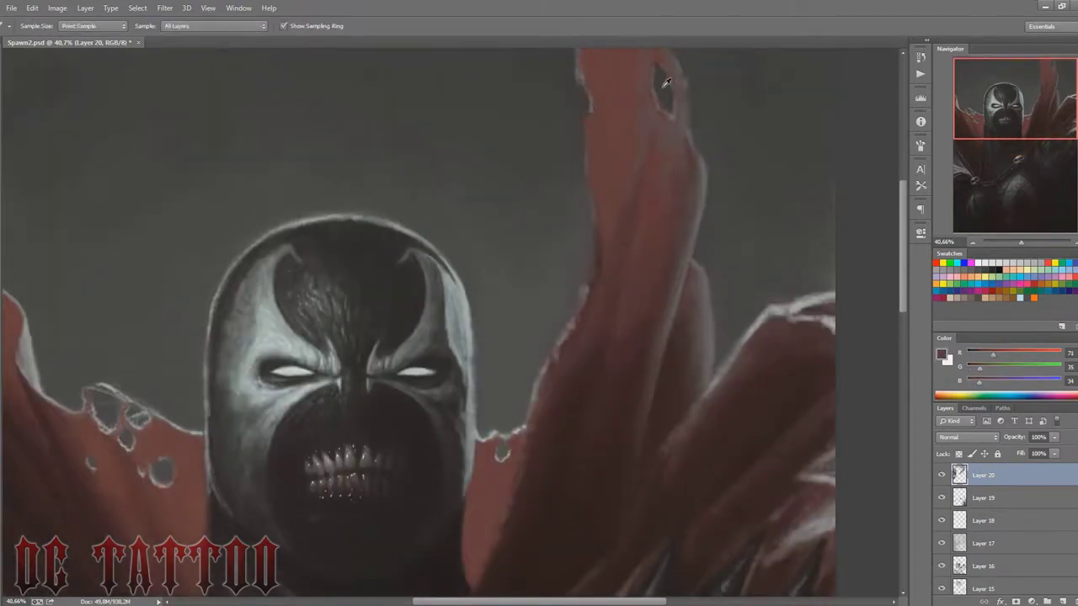
{"action": "key", "text": "alt"}
{"action": "left_click", "coordinate": [497, 428], "text": "alt"}
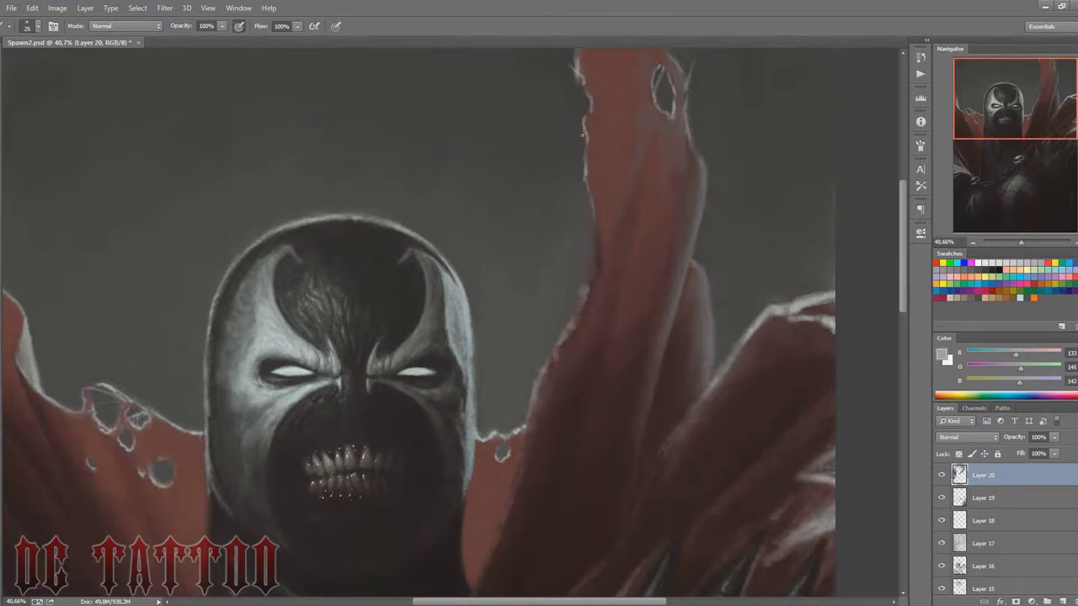
Step: Paint a light grey highlight along the cape's left edge, then darken it with red-brown
{"action": "left_click", "coordinate": [584, 232], "text": "alt"}
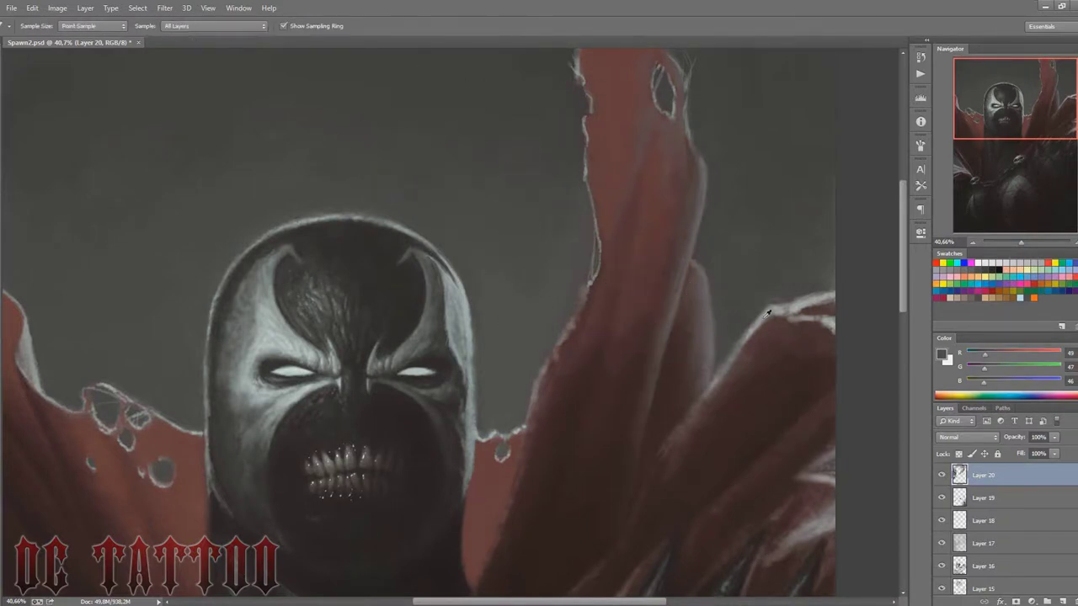
{"action": "left_click", "coordinate": [592, 272], "text": "alt"}
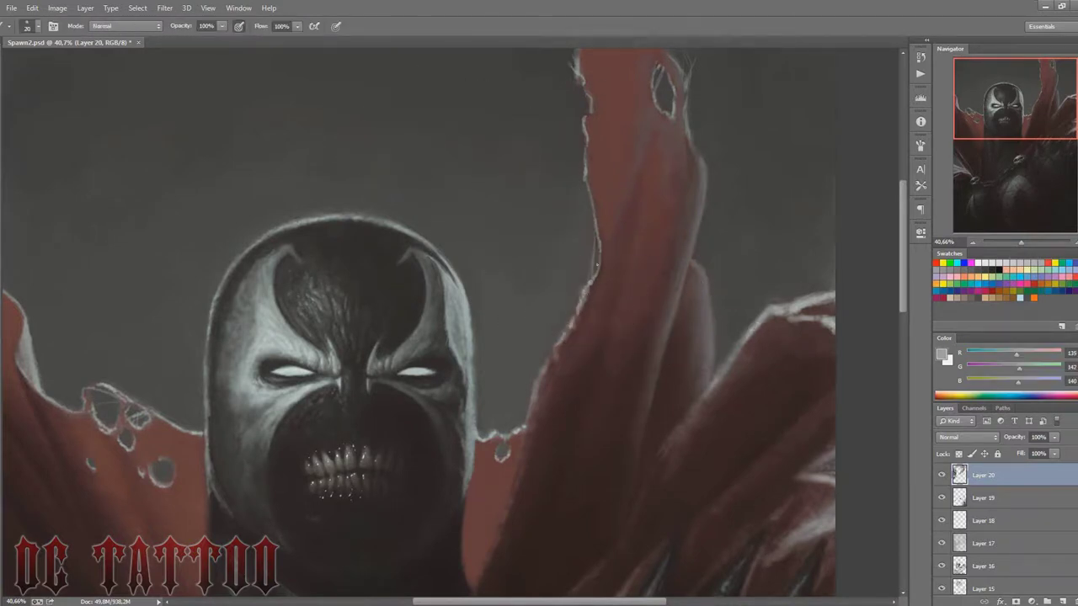
{"action": "left_click_drag", "start_coordinate": [536, 379], "coordinate": [529, 421]}
{"action": "left_click", "coordinate": [550, 391], "text": "alt"}
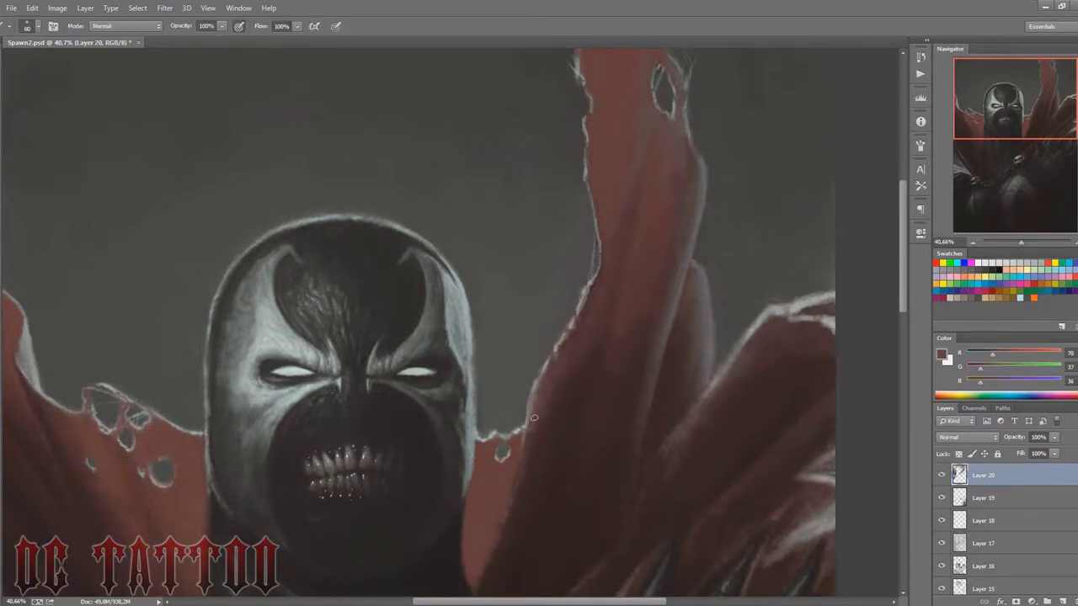
Step: Shade the cape edge with dark and mid reds and the adjacent grey
{"action": "key", "text": "bracketright"}
{"action": "key", "text": "bracketright"}
{"action": "key", "text": "bracketright"}
{"action": "key", "text": "bracketright"}
{"action": "left_click", "coordinate": [536, 433], "text": "alt"}
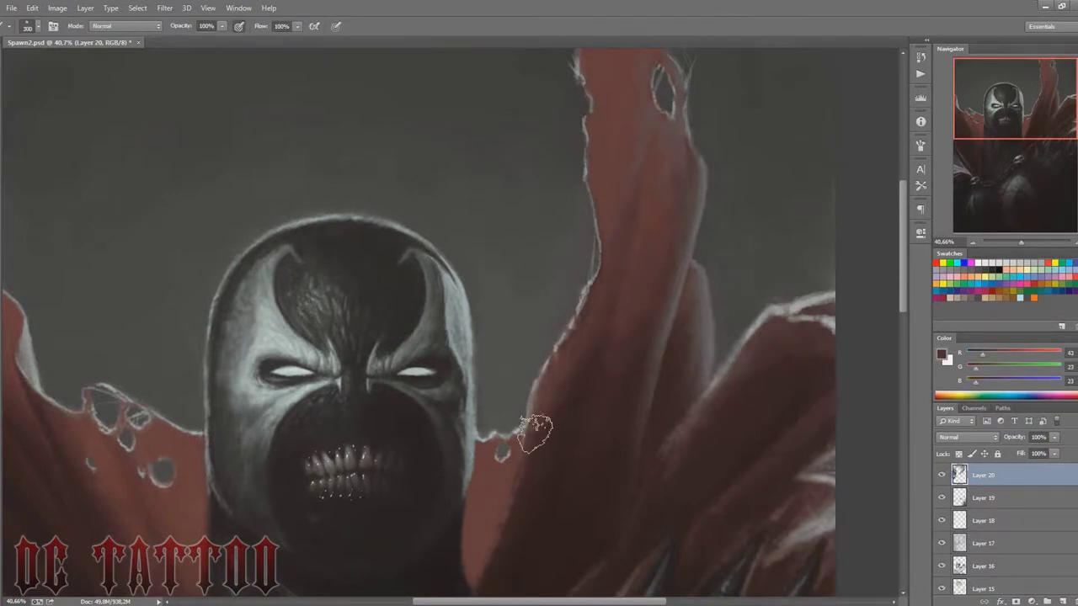
{"action": "key", "text": "bracketright"}
{"action": "key", "text": "bracketright"}
{"action": "key", "text": "bracketleft"}
{"action": "key", "text": "bracketleft"}
{"action": "key", "text": "bracketleft"}
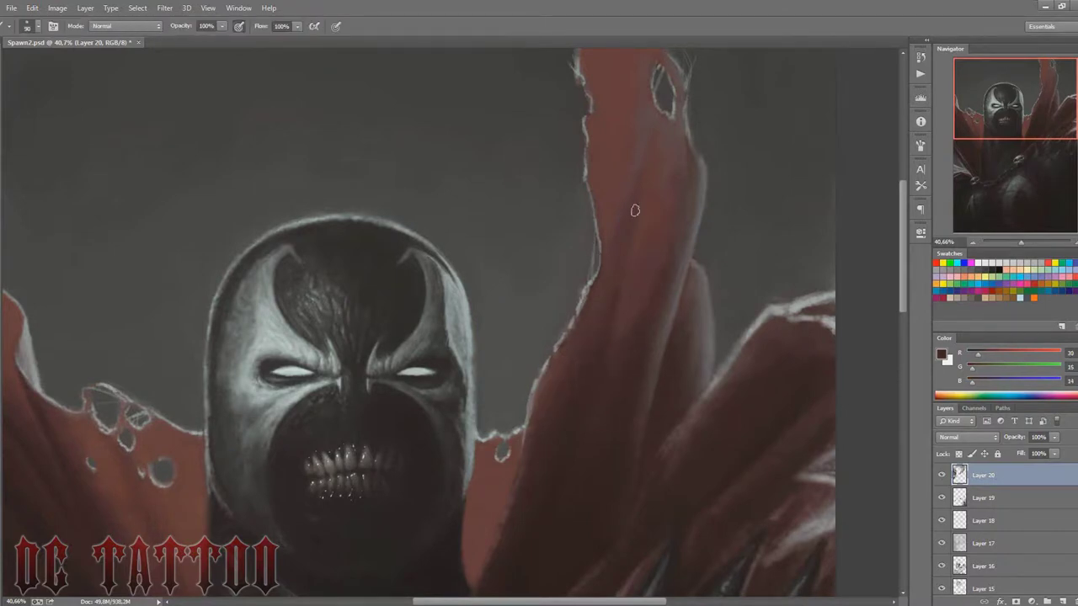
{"action": "left_click", "coordinate": [625, 212], "text": "alt"}
{"action": "key", "text": "bracketleft"}
{"action": "key", "text": "bracketleft"}
{"action": "key", "text": "bracketleft"}
{"action": "left_click", "coordinate": [768, 299], "text": "alt"}
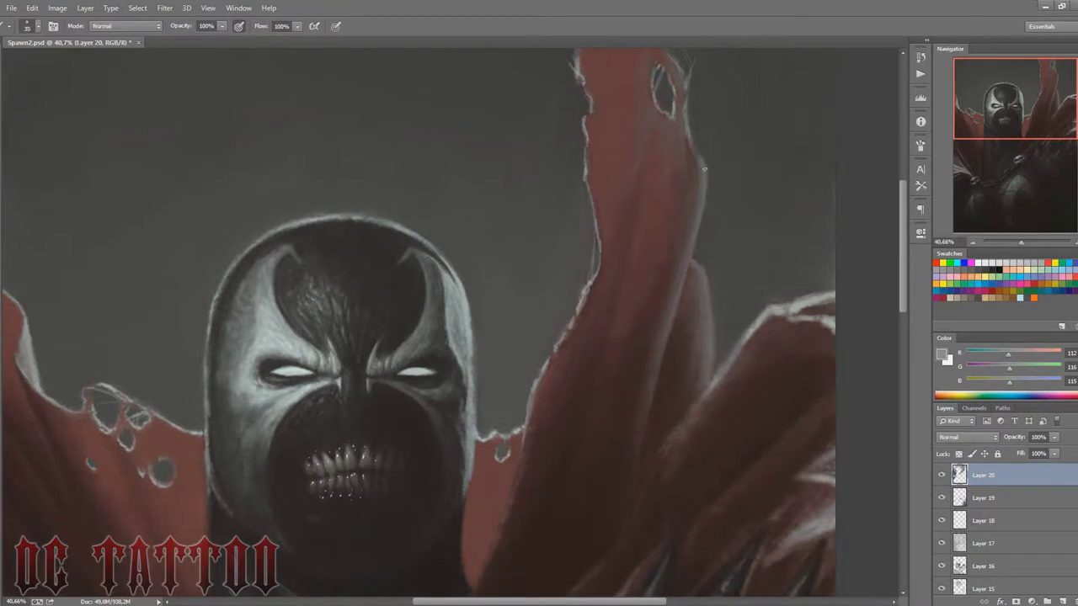
Step: Deepen the cape's middle with dark reds and its deepest shadow using a large brush
{"action": "left_click", "coordinate": [684, 121], "text": "alt"}
{"action": "key", "text": "bracketright"}
{"action": "key", "text": "bracketright"}
{"action": "key", "text": "bracketright"}
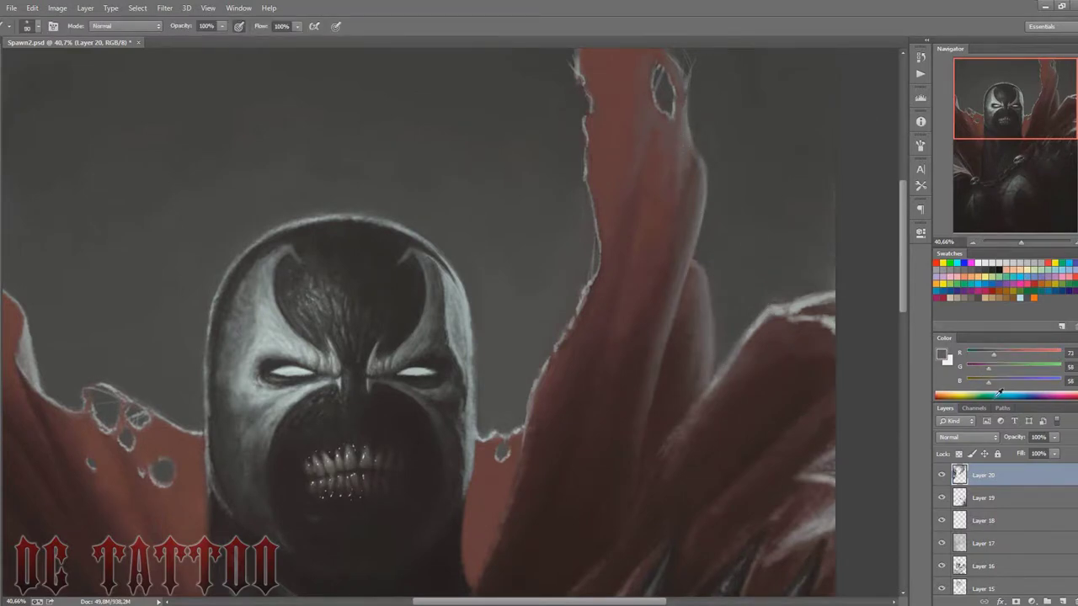
{"action": "left_click", "coordinate": [627, 341], "text": "alt"}
{"action": "key", "text": "bracketright"}
{"action": "key", "text": "bracketright"}
{"action": "key", "text": "bracketright"}
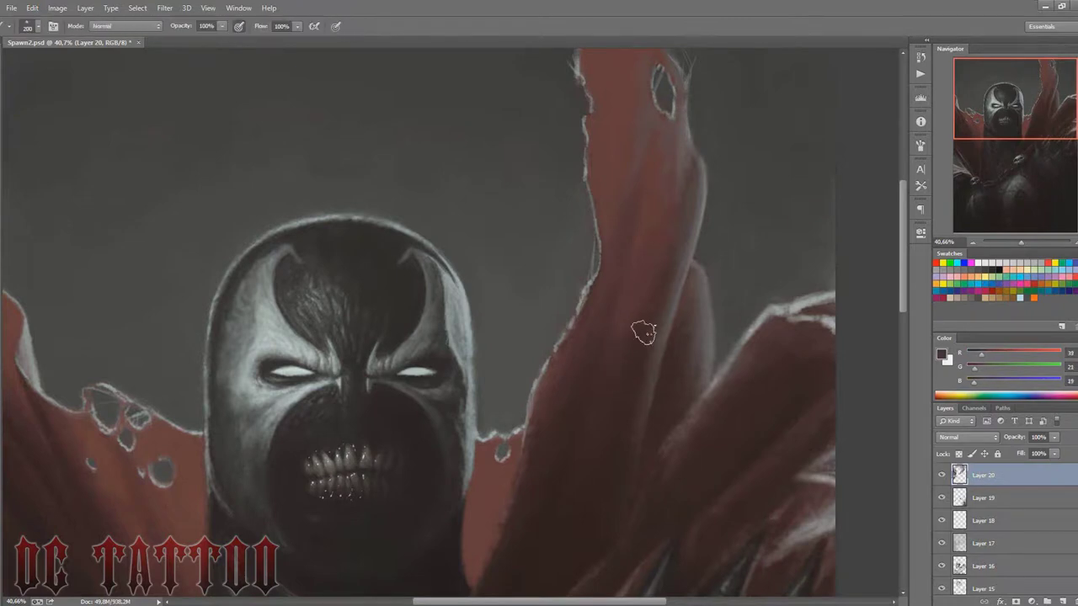
{"action": "left_click", "coordinate": [605, 365], "text": "alt"}
{"action": "key", "text": "bracketright"}
{"action": "key", "text": "bracketright"}
{"action": "key", "text": "bracketright"}
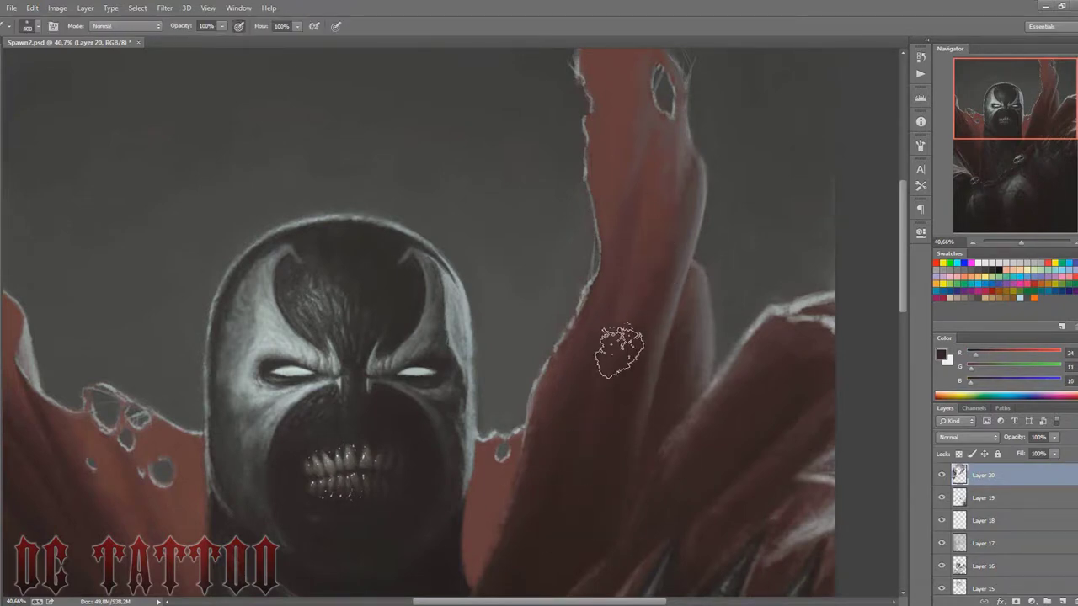
{"action": "left_click", "coordinate": [644, 269], "text": "alt"}
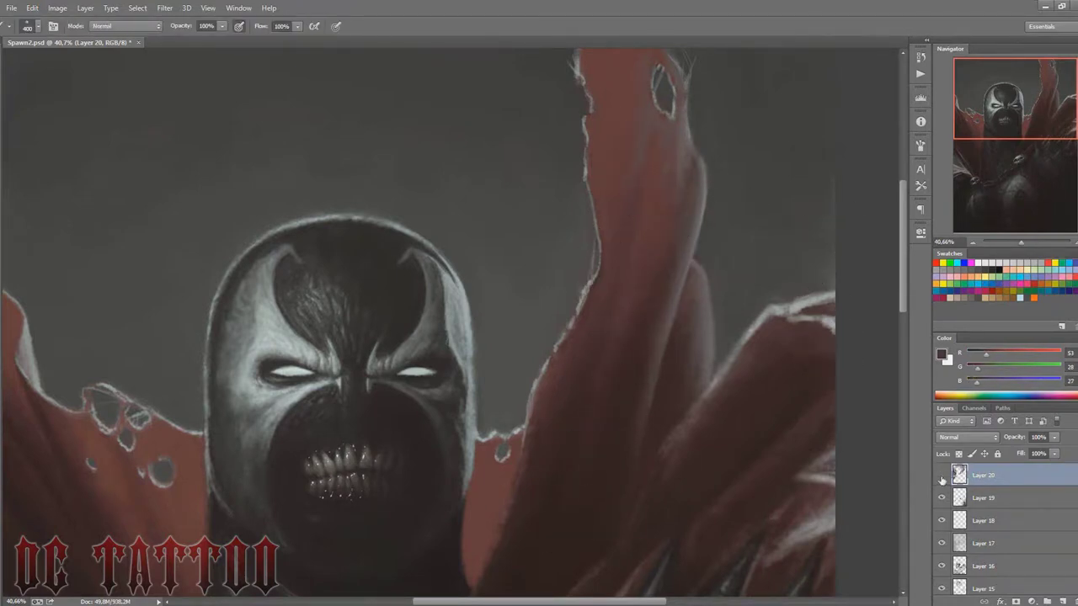
Step: Shade the lower cape with its darkest shadows and brighter reds
{"action": "left_click_drag", "start_coordinate": [1040, 91], "coordinate": [1041, 120]}
{"action": "key", "text": "bracketleft"}
{"action": "key", "text": "bracketleft"}
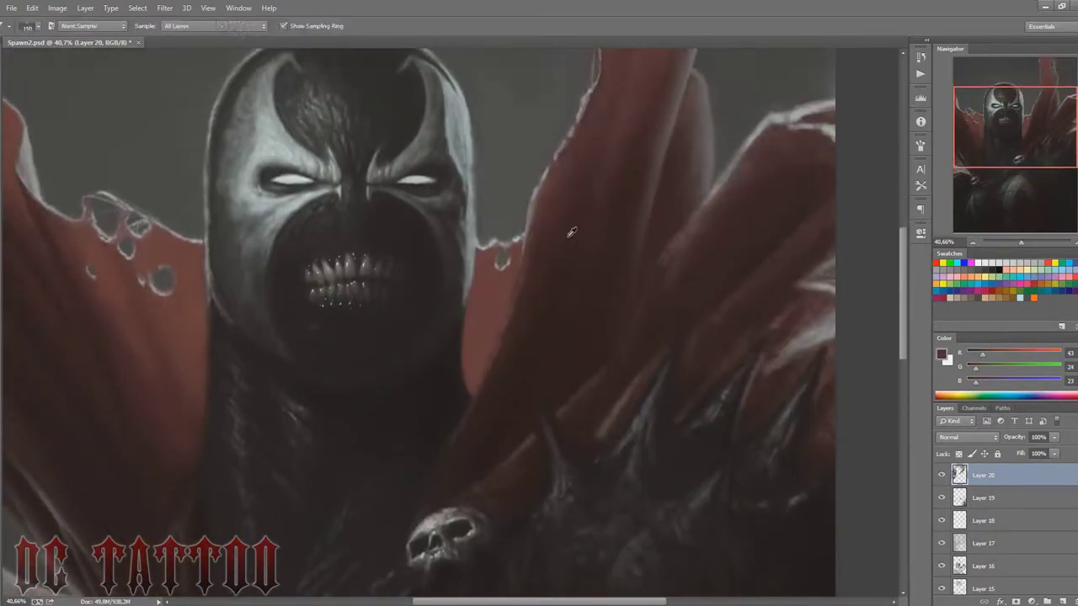
{"action": "left_click", "coordinate": [543, 214], "text": "alt"}
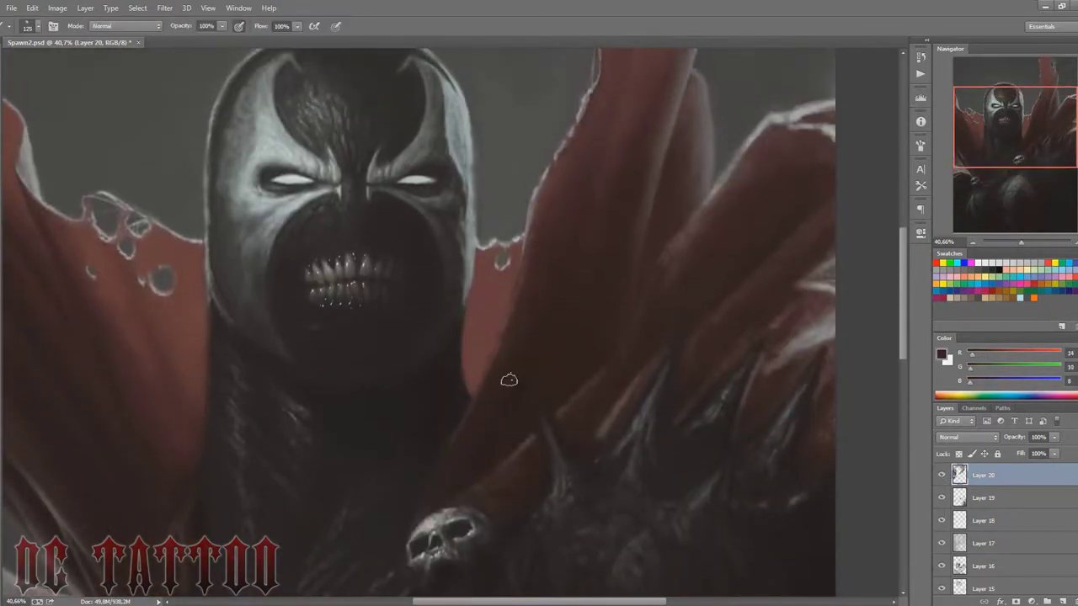
{"action": "left_click", "coordinate": [534, 347], "text": "alt"}
{"action": "left_click", "coordinate": [496, 314], "text": "alt"}
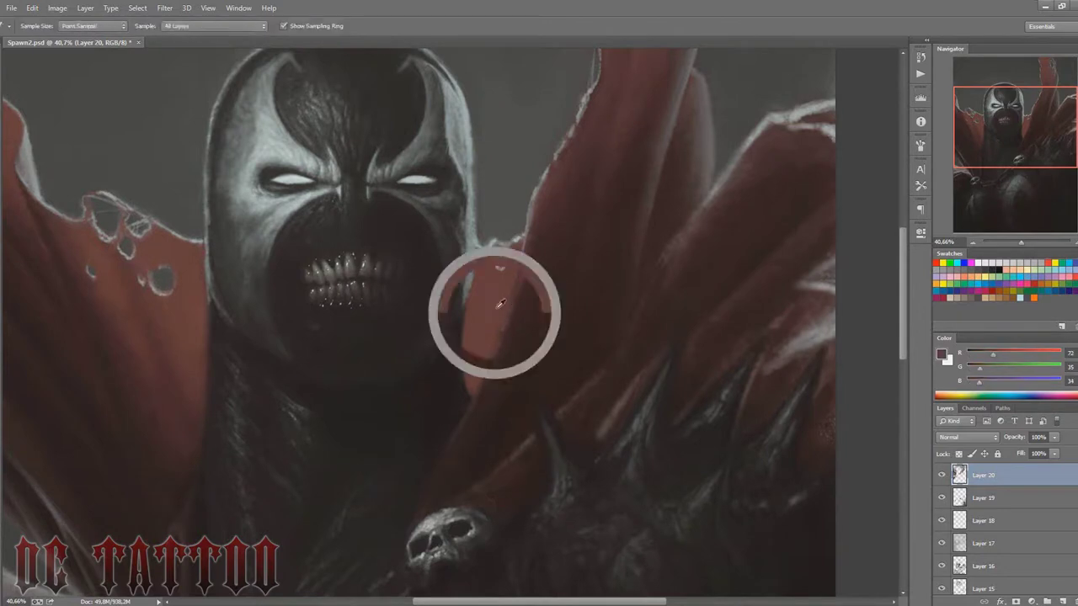
{"action": "left_click", "coordinate": [533, 251], "text": "alt"}
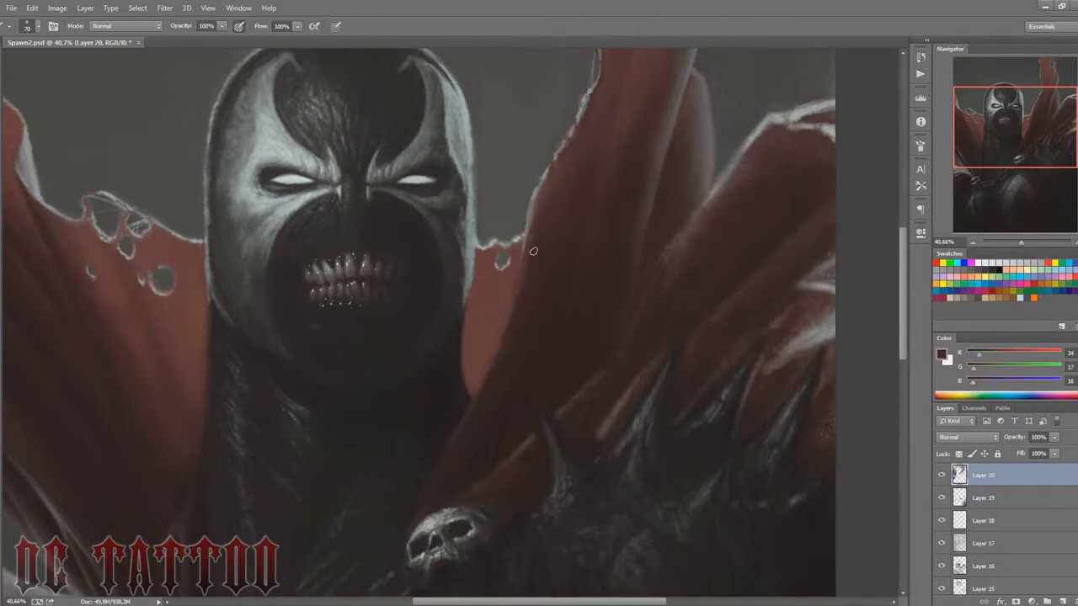
{"action": "left_click", "coordinate": [548, 193], "text": "alt"}
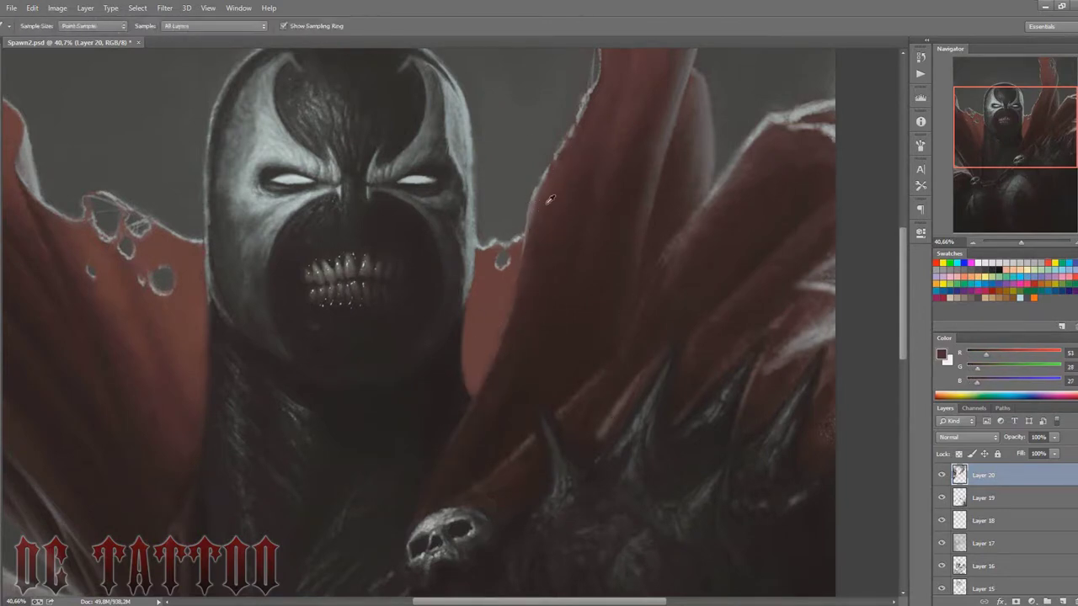
{"action": "left_click", "coordinate": [535, 295], "text": "alt"}
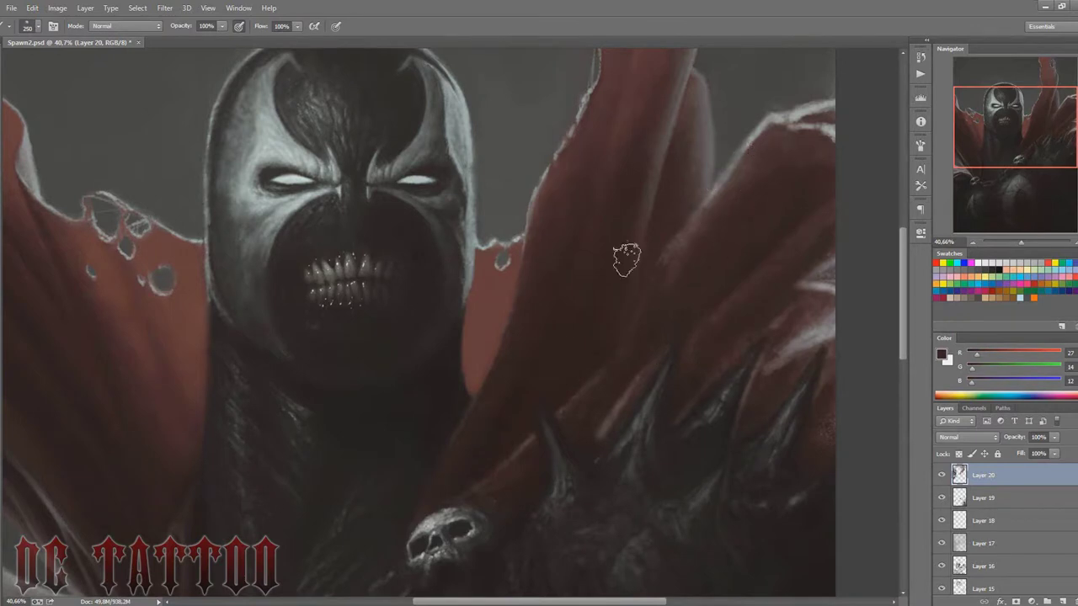
{"action": "left_click", "coordinate": [676, 223], "text": "alt"}
Step: Paint dark brown and near-black into the cape folds, then save the painting
{"action": "key", "text": "bracketleft"}
{"action": "key", "text": "bracketleft"}
{"action": "key", "text": "bracketleft"}
{"action": "left_click", "coordinate": [446, 465], "text": "alt"}
{"action": "key", "text": "bracketright"}
{"action": "key", "text": "bracketright"}
{"action": "key", "text": "bracketright"}
{"action": "key", "text": "bracketleft"}
{"action": "key", "text": "bracketleft"}
{"action": "key", "text": "bracketleft"}
{"action": "key", "text": "bracketleft"}
{"action": "key", "text": "bracketleft"}
{"action": "key", "text": "bracketleft"}
{"action": "left_click", "coordinate": [633, 323], "text": "alt"}
{"action": "key", "text": "bracketright"}
{"action": "key", "text": "bracketright"}
{"action": "key", "text": "bracketright"}
{"action": "left_click", "coordinate": [619, 341], "text": "alt"}
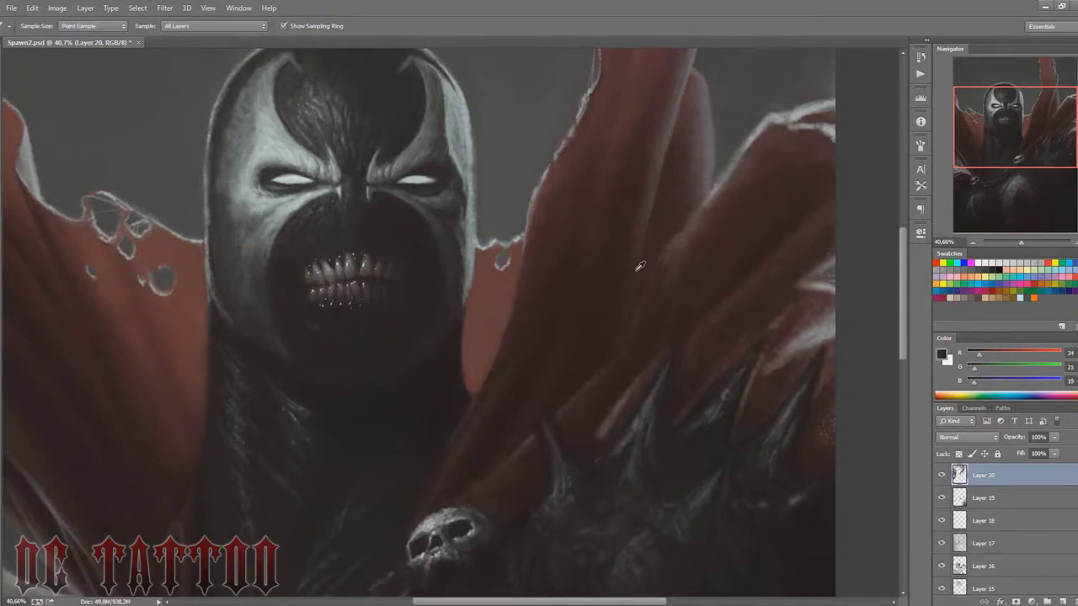
{"action": "key", "text": "bracketright"}
{"action": "key", "text": "bracketright"}
{"action": "key", "text": "bracketright"}
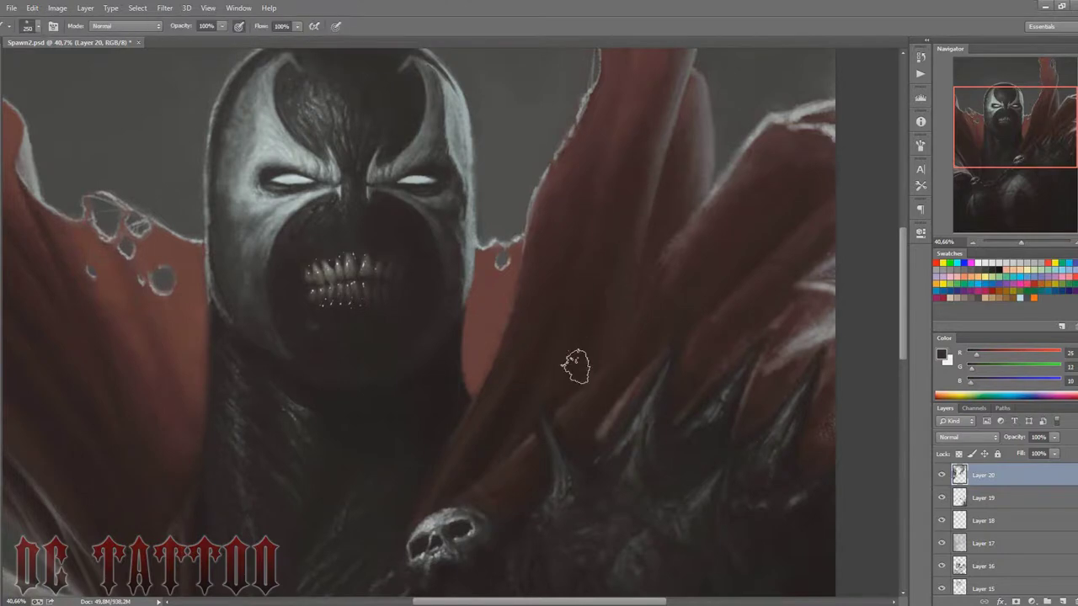
{"action": "key", "text": "bracketleft"}
{"action": "left_click", "coordinate": [716, 375], "text": "alt"}
{"action": "key", "text": "ctrl+s"}
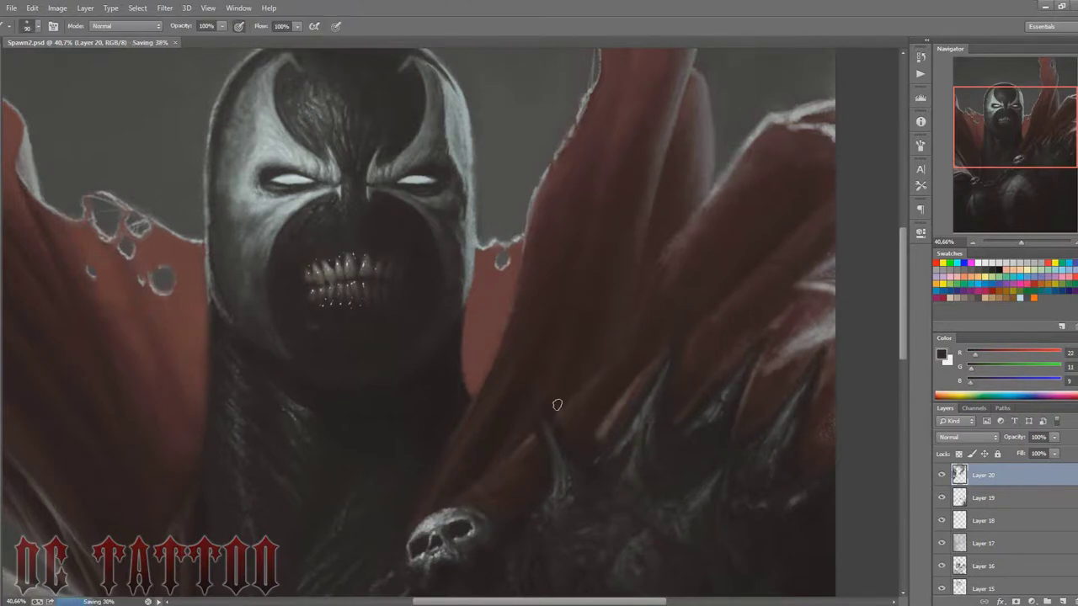
Step: Build up near-black and dark grey shadows in the lower cape folds
{"action": "left_click", "coordinate": [566, 395], "text": "alt"}
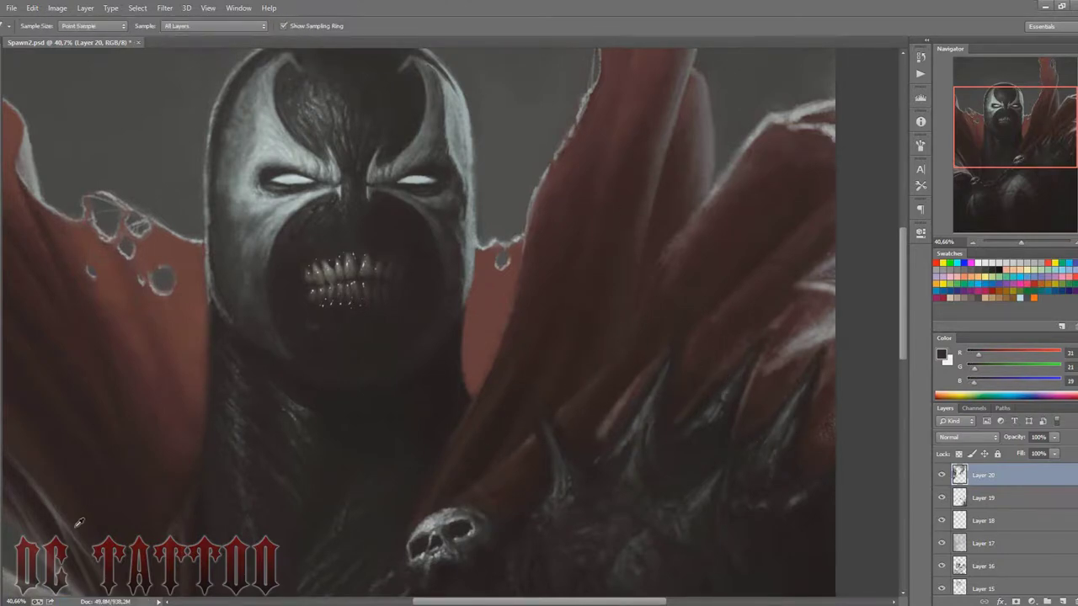
{"action": "left_click", "coordinate": [171, 529], "text": "alt"}
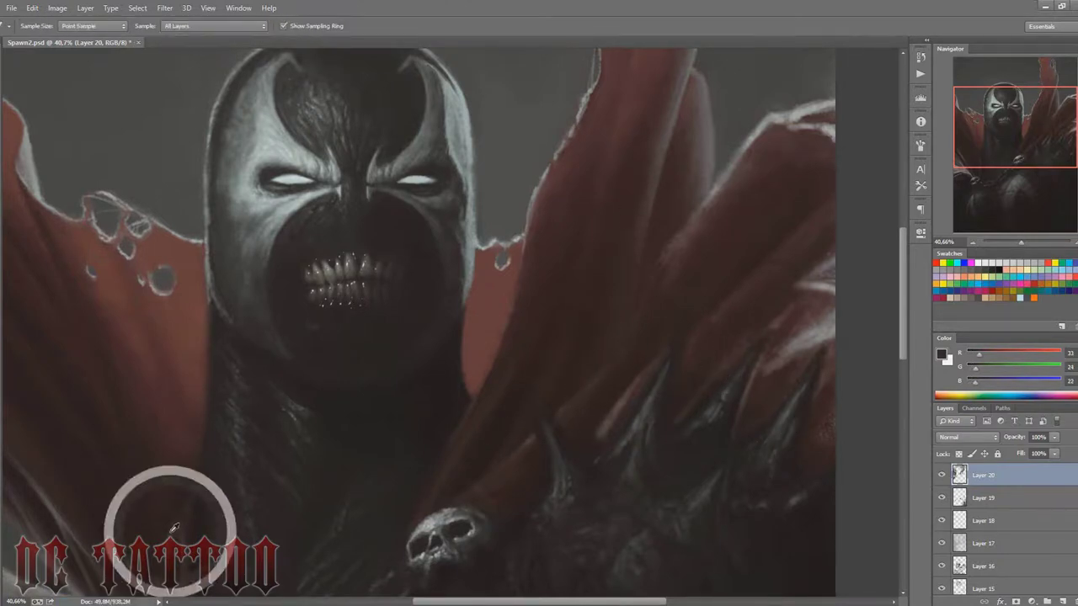
{"action": "left_click", "coordinate": [514, 478], "text": "alt"}
{"action": "left_click", "coordinate": [532, 499], "text": "alt"}
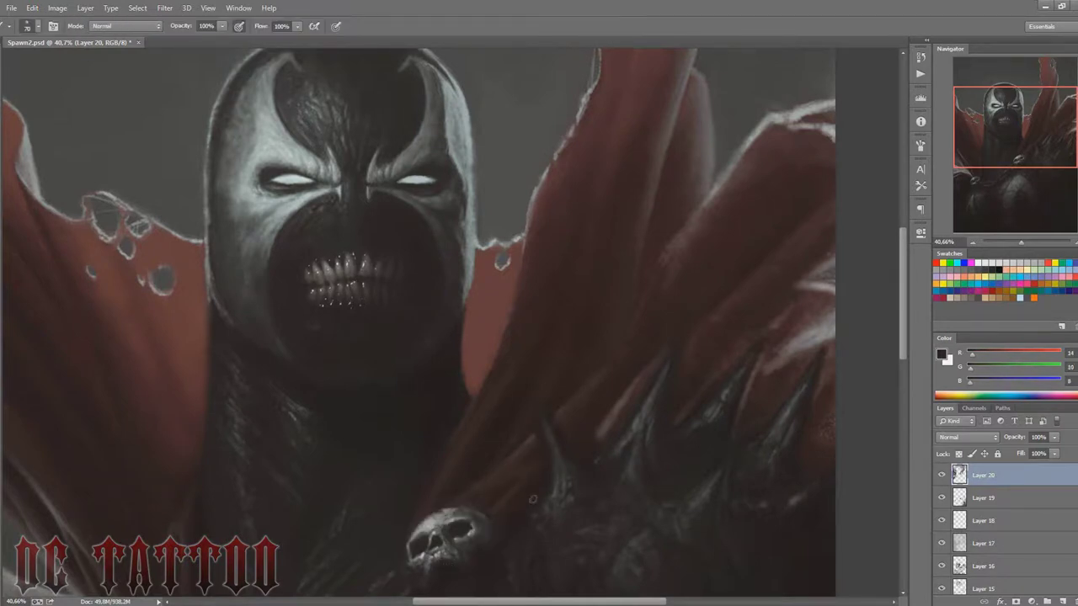
{"action": "left_click", "coordinate": [577, 430], "text": "alt"}
{"action": "key", "text": "bracketleft"}
{"action": "key", "text": "bracketleft"}
{"action": "key", "text": "bracketleft"}
{"action": "left_click", "coordinate": [552, 435], "text": "alt"}
{"action": "left_click", "coordinate": [577, 447], "text": "alt"}
{"action": "left_click", "coordinate": [553, 453], "text": "alt"}
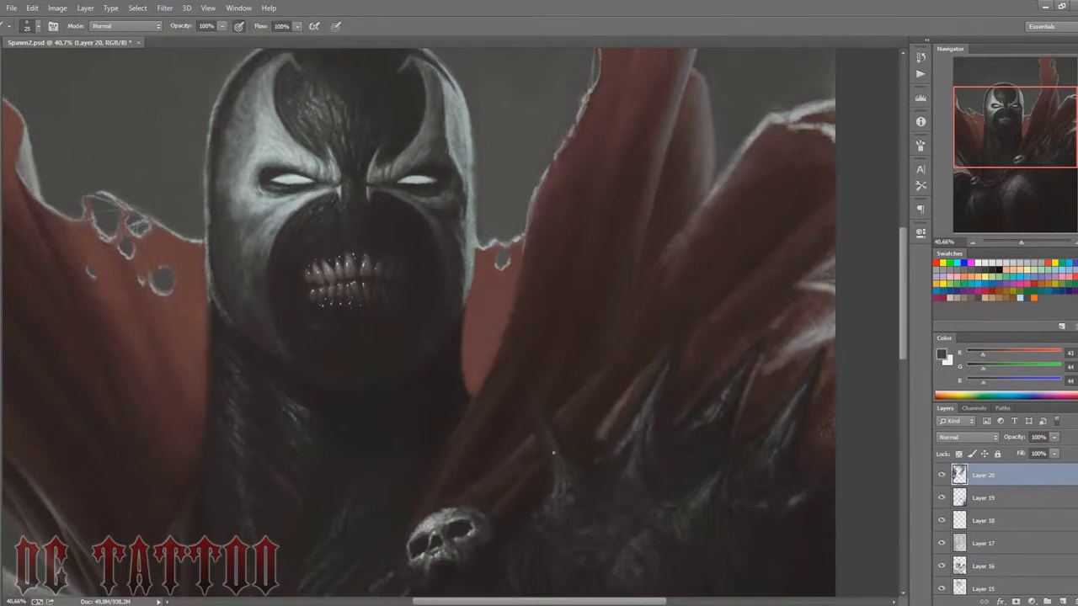
{"action": "left_click", "coordinate": [561, 409], "text": "alt"}
{"action": "left_click", "coordinate": [592, 452], "text": "alt"}
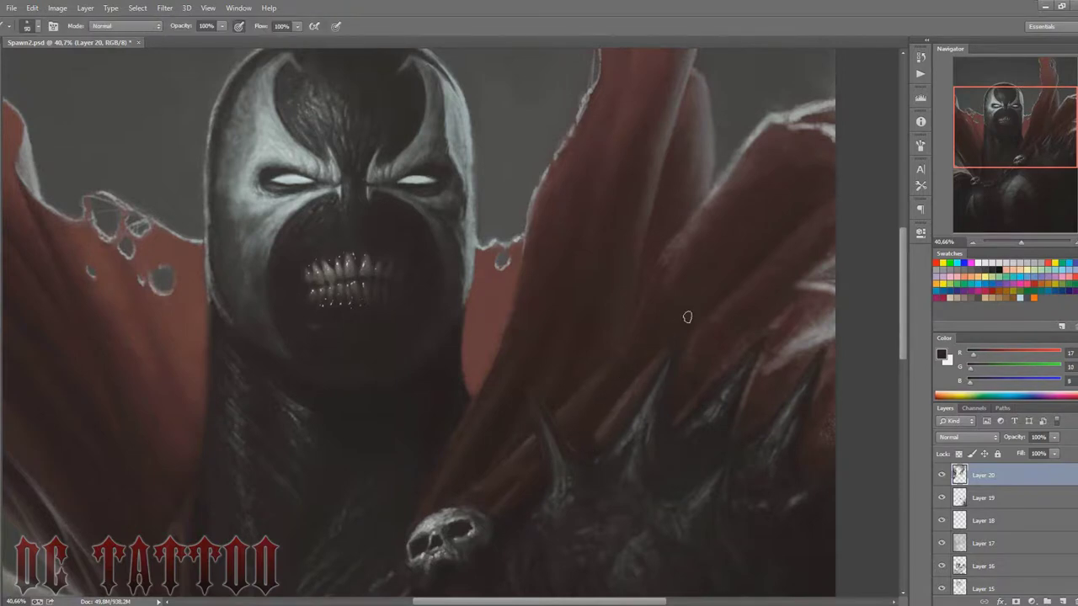
{"action": "left_click", "coordinate": [648, 346], "text": "alt"}
Step: Deepen the central cape with dark reds and deep shadow tones
{"action": "key", "text": "bracketleft"}
{"action": "left_click", "coordinate": [625, 352], "text": "alt"}
{"action": "key", "text": "bracketright"}
{"action": "key", "text": "bracketright"}
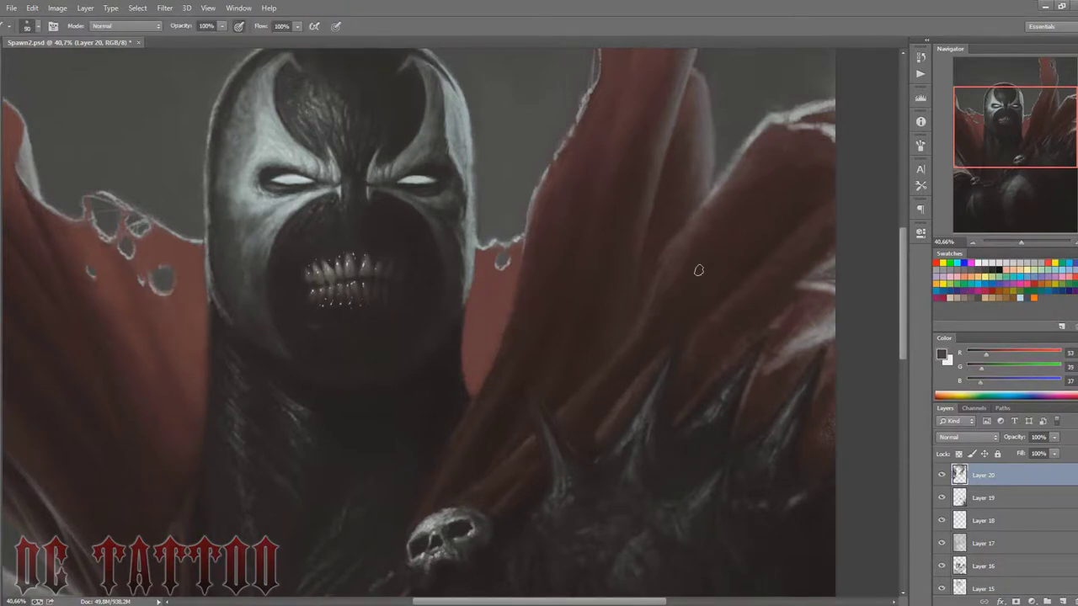
{"action": "left_click", "coordinate": [659, 339], "text": "alt"}
{"action": "left_click", "coordinate": [758, 253], "text": "alt"}
{"action": "key", "text": "bracketright"}
{"action": "key", "text": "bracketright"}
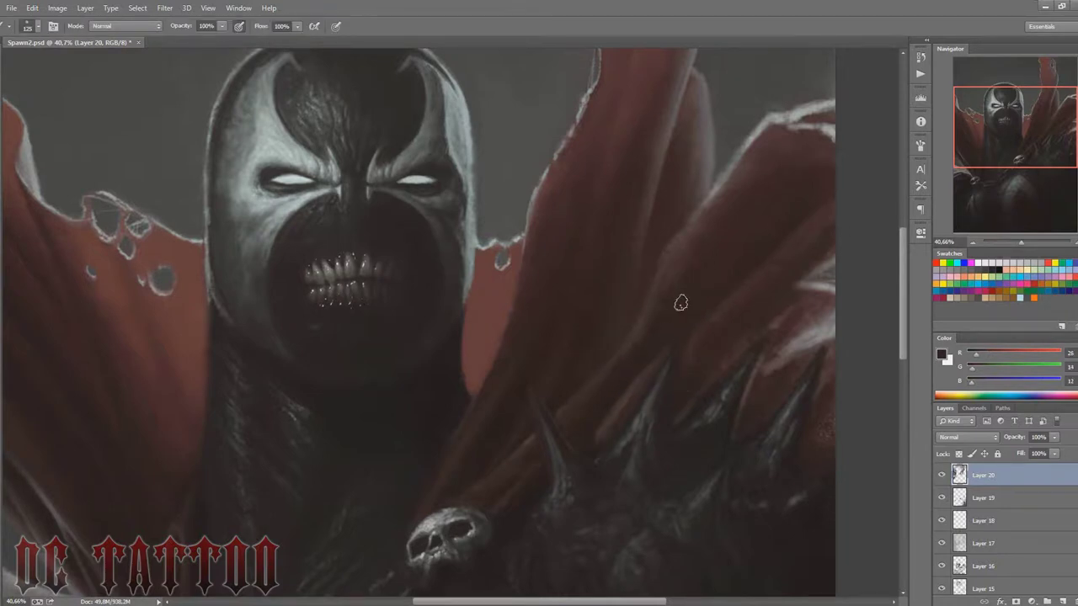
{"action": "left_click", "coordinate": [675, 273], "text": "alt"}
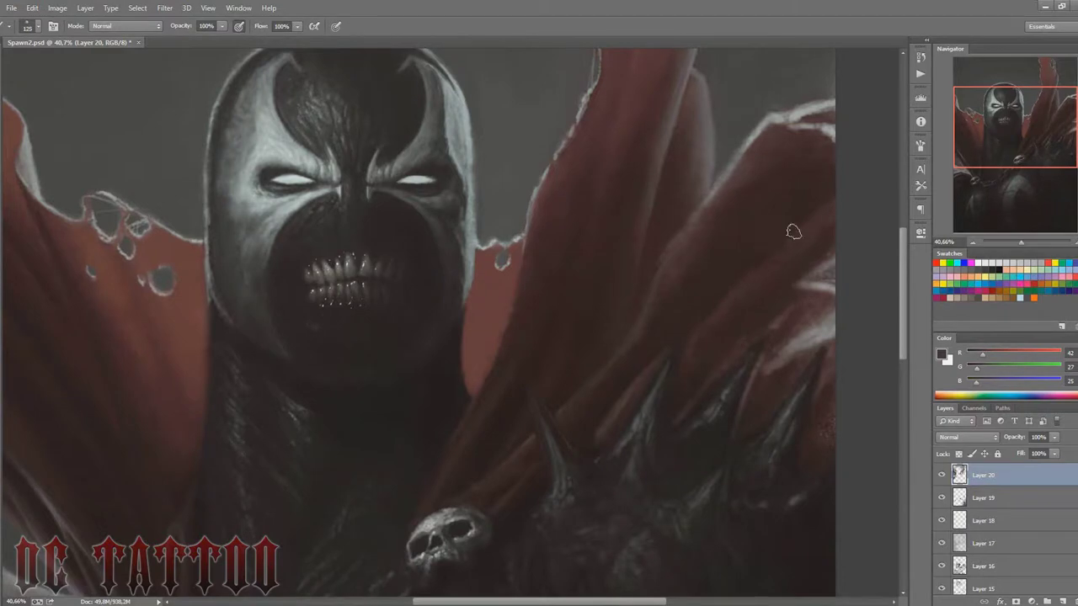
{"action": "key", "text": "bracketright"}
{"action": "key", "text": "bracketright"}
{"action": "key", "text": "bracketright"}
{"action": "left_click", "coordinate": [729, 320], "text": "alt"}
{"action": "key", "text": "bracketleft"}
{"action": "key", "text": "bracketleft"}
{"action": "key", "text": "bracketleft"}
{"action": "left_click", "coordinate": [661, 321], "text": "alt"}
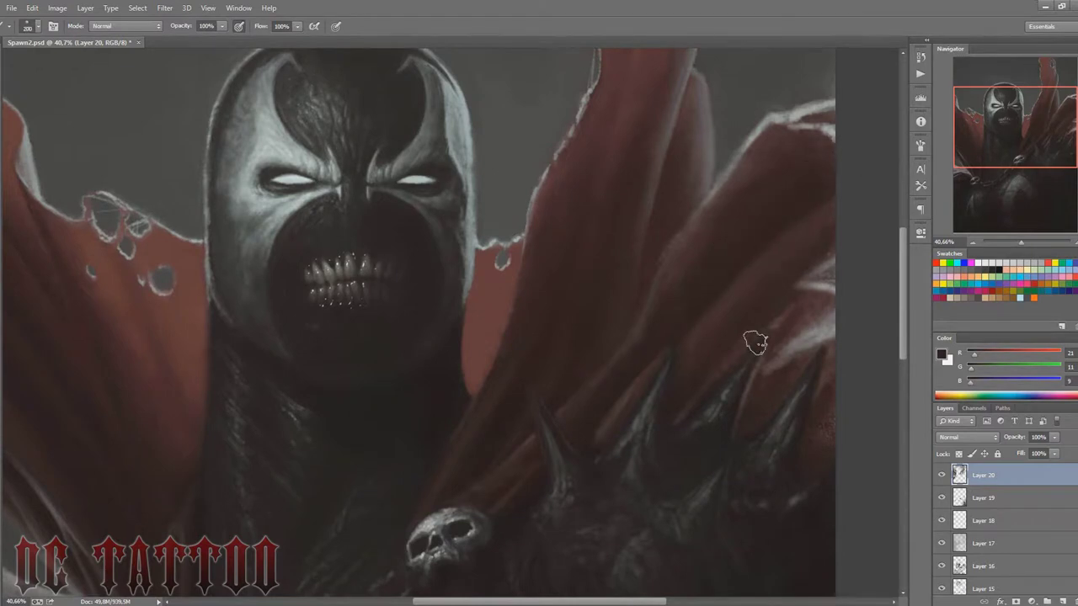
{"action": "key", "text": "bracketleft"}
{"action": "key", "text": "bracketleft"}
{"action": "key", "text": "bracketleft"}
Step: Balance the cape's upper area with light highlights and muted dark reds
{"action": "left_click", "coordinate": [722, 180], "text": "alt"}
{"action": "left_click", "coordinate": [674, 273], "text": "alt"}
{"action": "key", "text": "bracketright"}
{"action": "key", "text": "bracketright"}
{"action": "key", "text": "bracketright"}
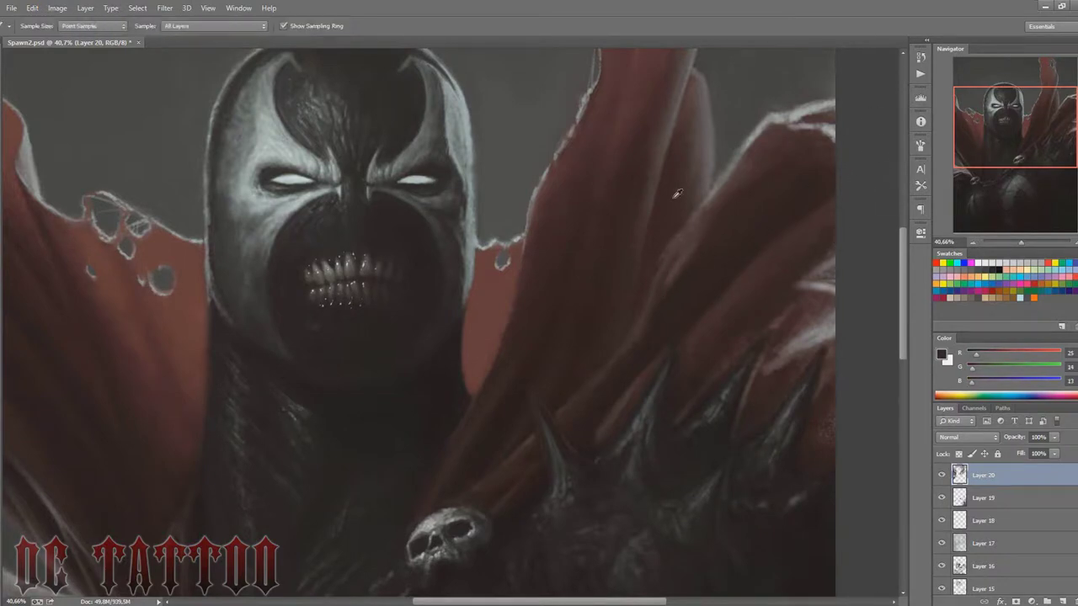
{"action": "left_click", "coordinate": [667, 243], "text": "alt"}
{"action": "key", "text": "bracketleft"}
{"action": "key", "text": "bracketleft"}
{"action": "key", "text": "bracketleft"}
{"action": "left_click", "coordinate": [643, 300], "text": "alt"}
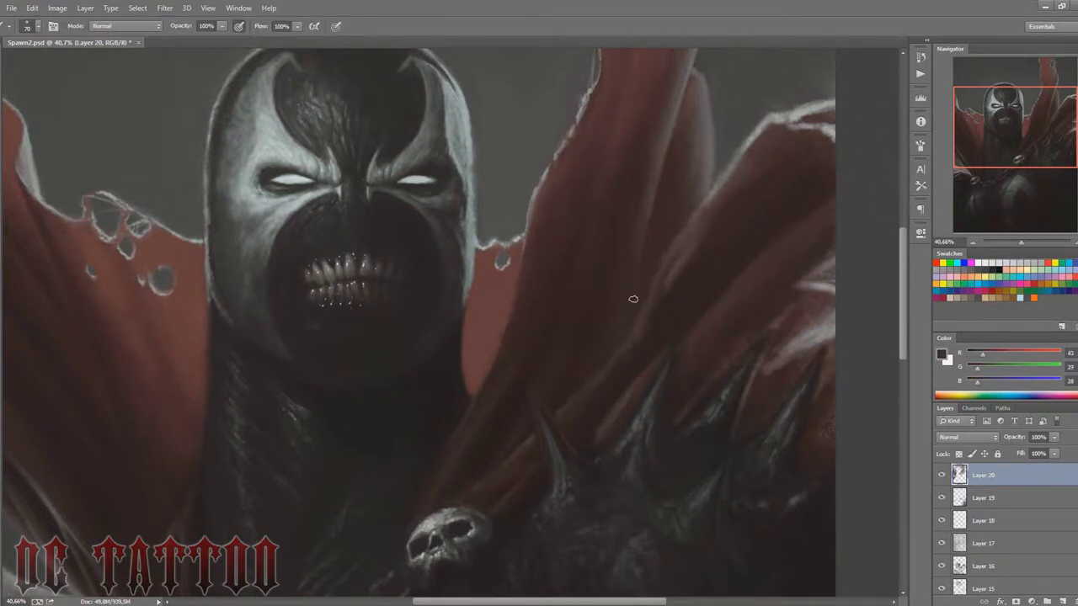
{"action": "left_click", "coordinate": [629, 184], "text": "alt"}
{"action": "key", "text": "bracketleft"}
{"action": "key", "text": "bracketleft"}
{"action": "key", "text": "bracketleft"}
{"action": "left_click", "coordinate": [772, 260], "text": "alt"}
{"action": "left_click", "coordinate": [645, 134], "text": "alt"}
Step: Darken the bright right cape edge, blending it into the grey background with brown-greys
{"action": "left_click_drag", "start_coordinate": [792, 121], "coordinate": [821, 113]}
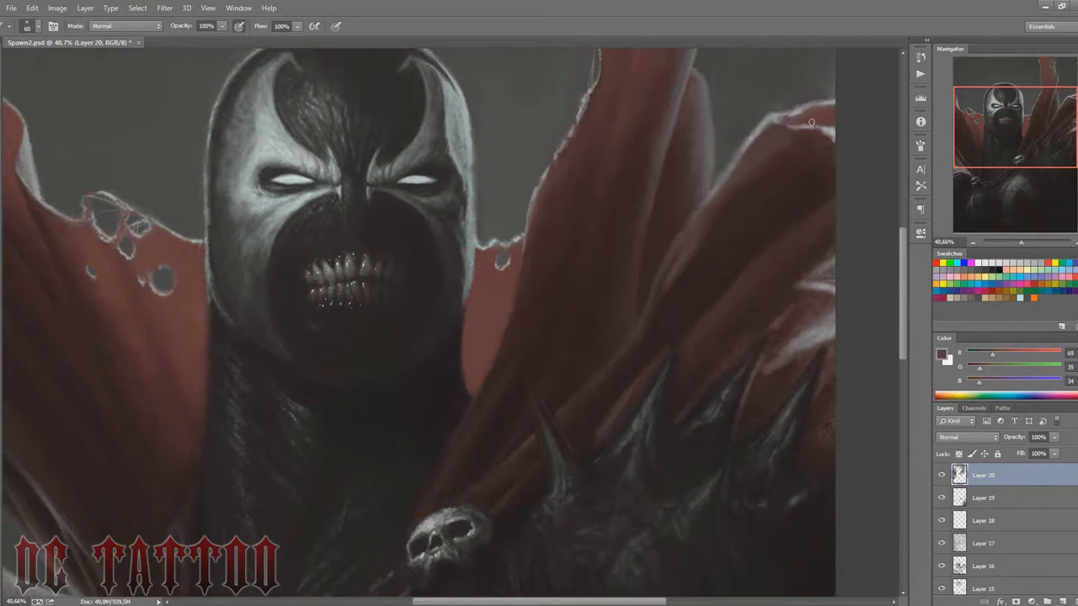
{"action": "key", "text": "bracketleft"}
{"action": "left_click", "coordinate": [783, 84], "text": "alt"}
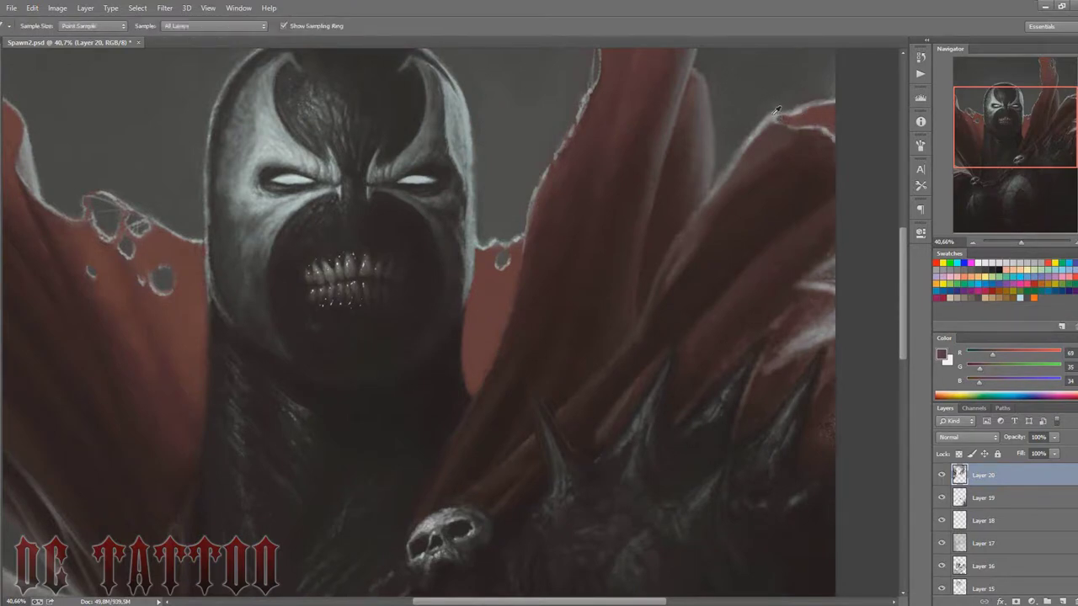
{"action": "left_click", "coordinate": [782, 135], "text": "alt"}
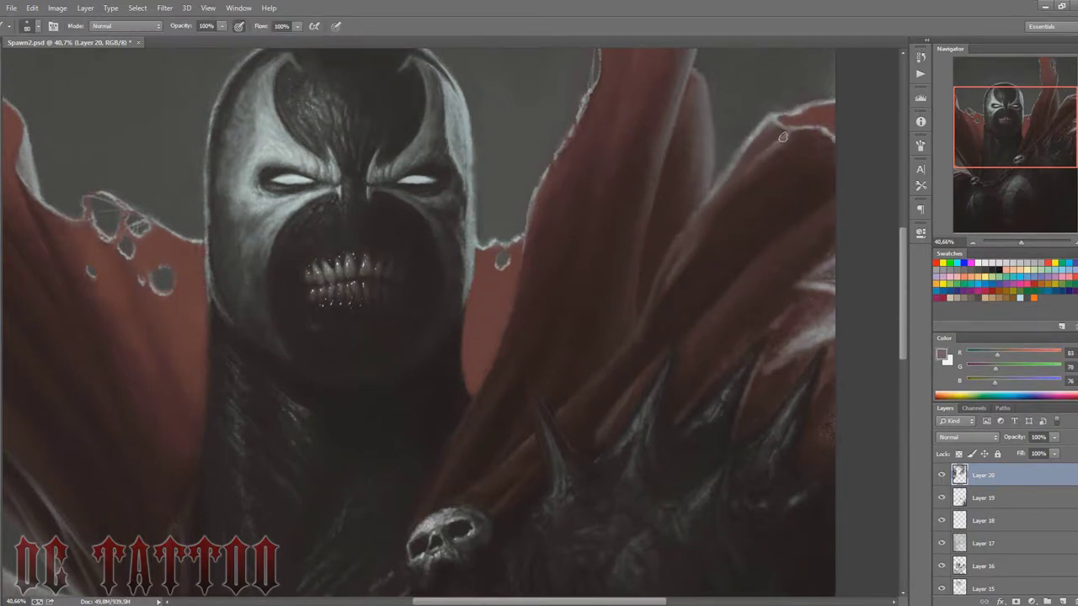
{"action": "left_click", "coordinate": [750, 193], "text": "alt"}
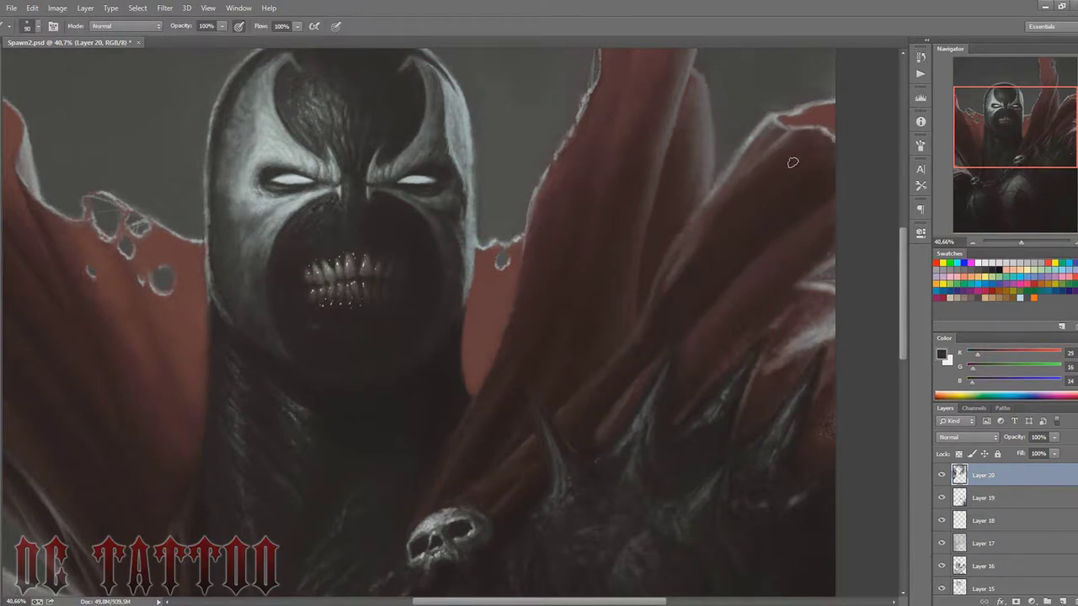
{"action": "left_click", "coordinate": [830, 127], "text": "alt"}
{"action": "left_click", "coordinate": [792, 116], "text": "alt"}
{"action": "key", "text": "bracketleft"}
{"action": "key", "text": "bracketleft"}
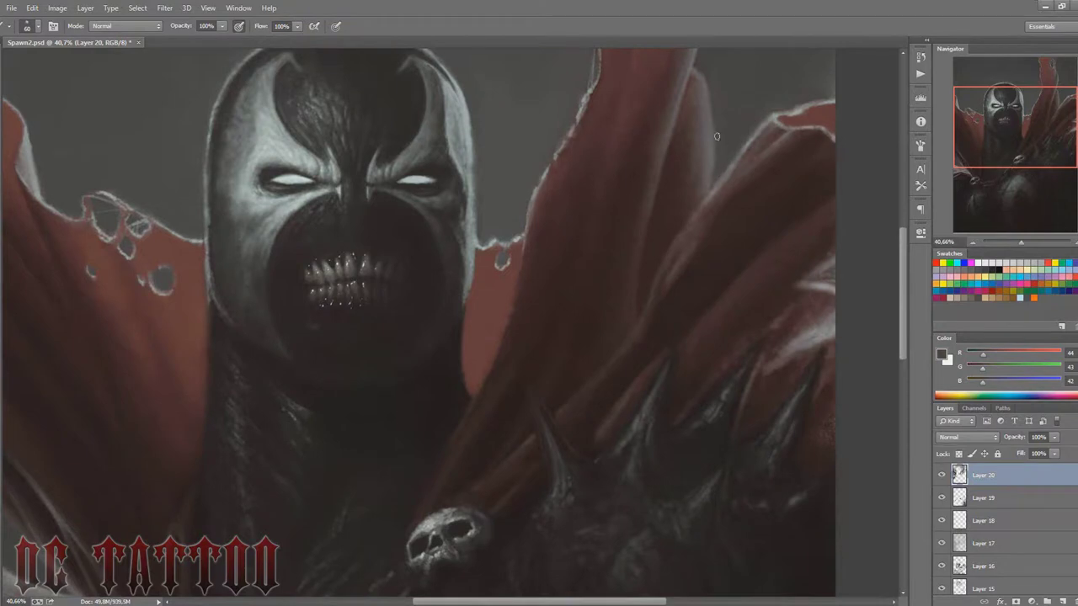
Step: Reframe the face and skull, then shade the right-side cape with grey-red mid-tones and deep shadow reds
{"action": "scroll", "coordinate": [810, 85], "scroll_direction": "up", "scroll_amount": 5}
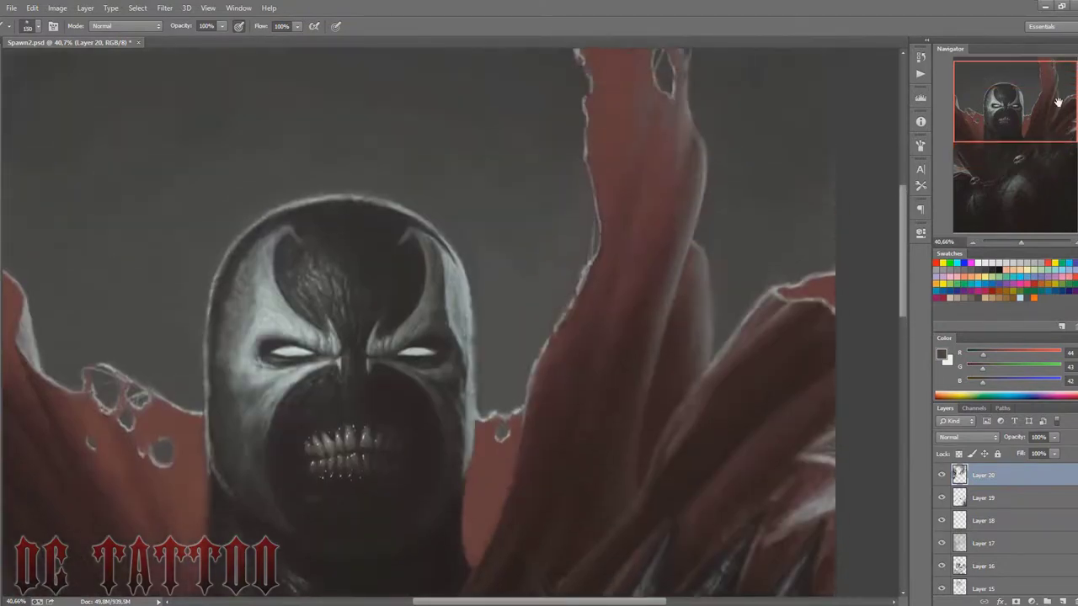
{"action": "left_click_drag", "start_coordinate": [1034, 102], "coordinate": [1034, 127]}
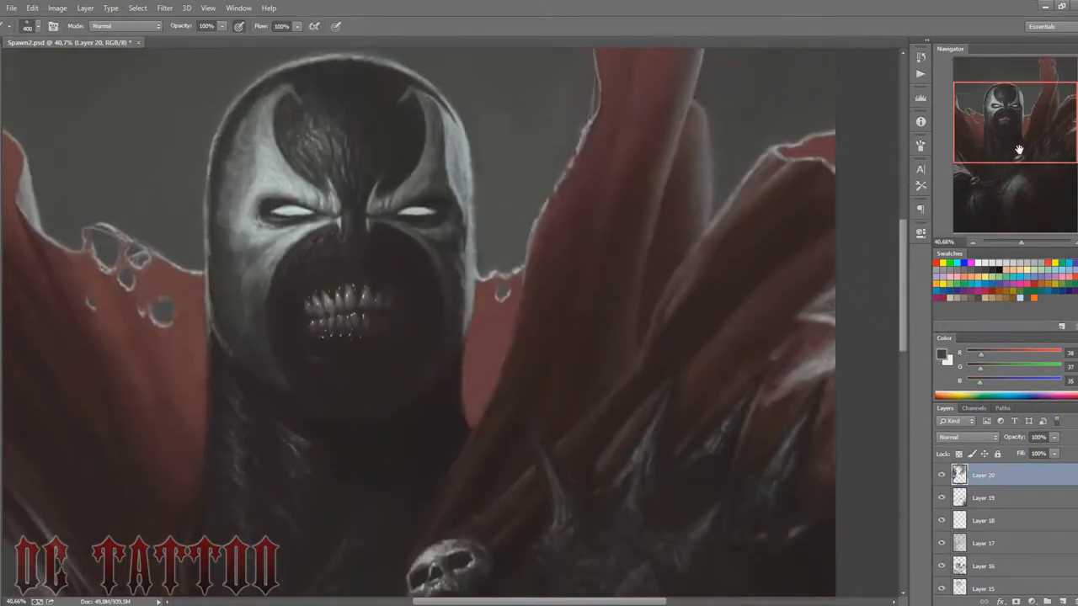
{"action": "key", "text": "bracketright"}
{"action": "key", "text": "bracketright"}
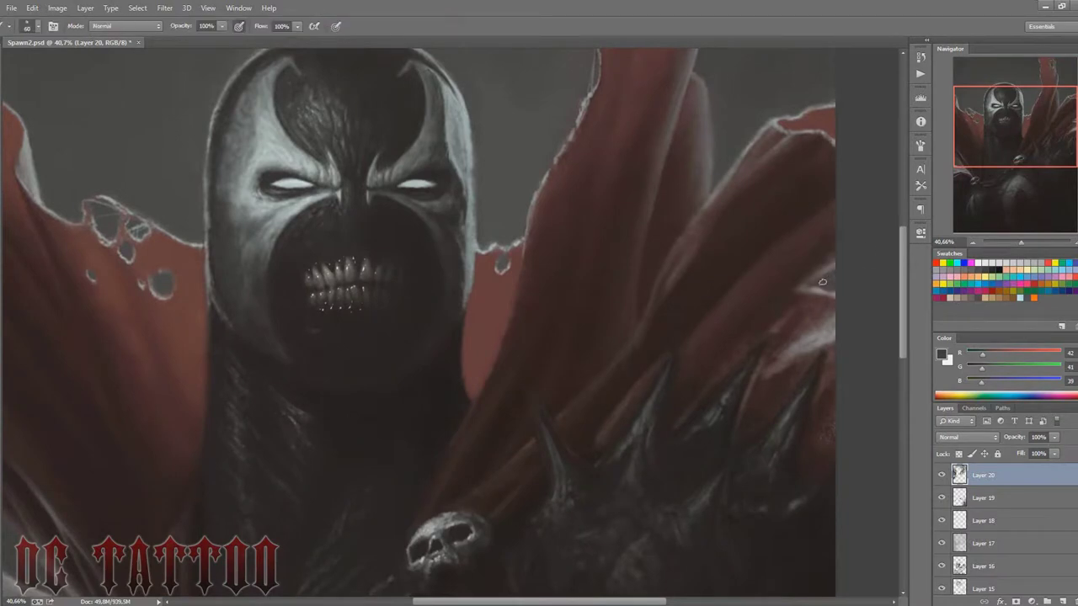
{"action": "left_click", "coordinate": [809, 283], "text": "alt"}
{"action": "key", "text": "bracketleft"}
{"action": "key", "text": "bracketleft"}
{"action": "left_click", "coordinate": [802, 280], "text": "alt"}
{"action": "key", "text": "bracketleft"}
{"action": "key", "text": "bracketright"}
{"action": "key", "text": "bracketright"}
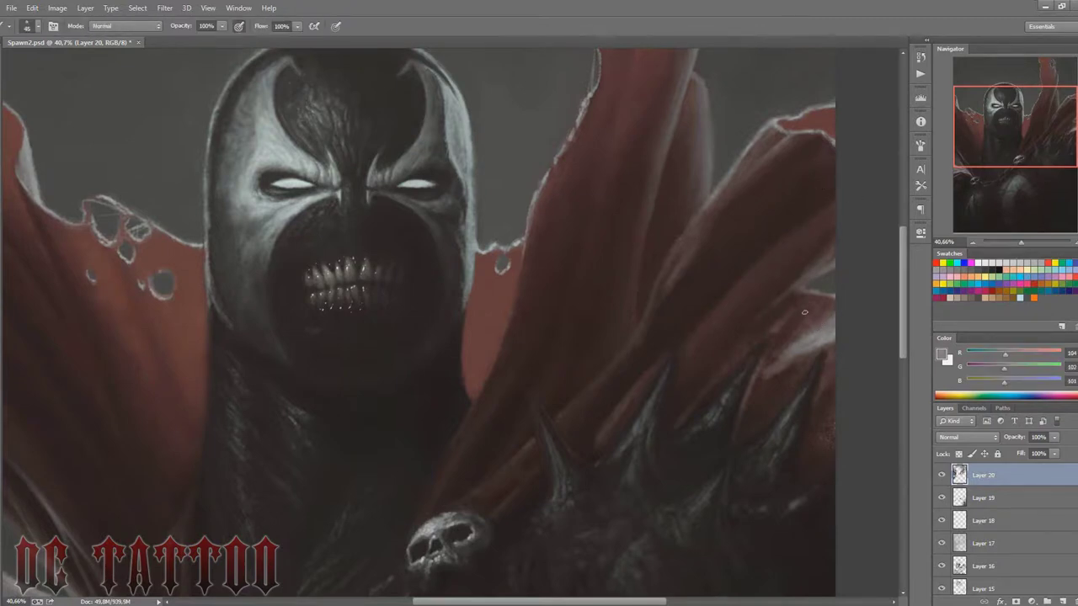
{"action": "left_click", "coordinate": [775, 320], "text": "alt"}
{"action": "key", "text": "bracketleft"}
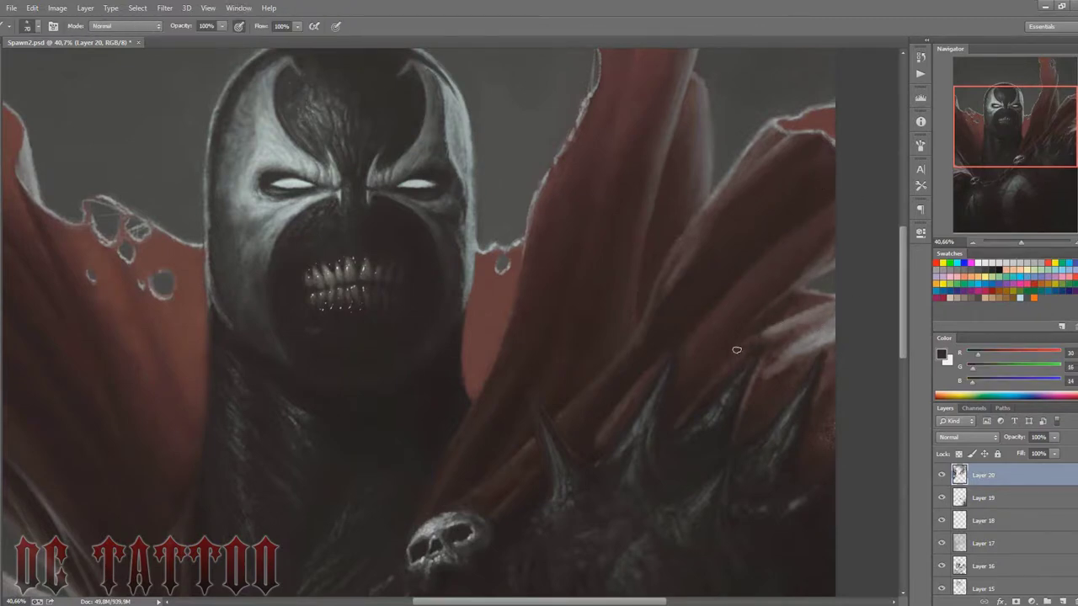
{"action": "left_click", "coordinate": [804, 296], "text": "alt"}
{"action": "key", "text": "bracketleft"}
{"action": "key", "text": "bracketleft"}
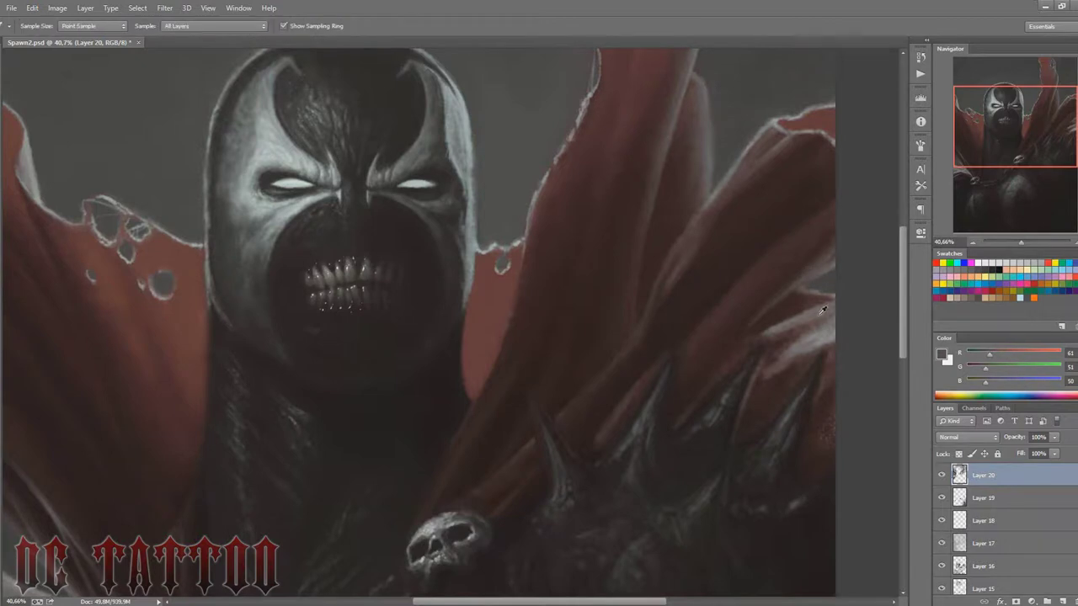
Step: Work pale grey highlights and near-black fold shadows into the right-hand cape folds
{"action": "left_click", "coordinate": [808, 339], "text": "alt"}
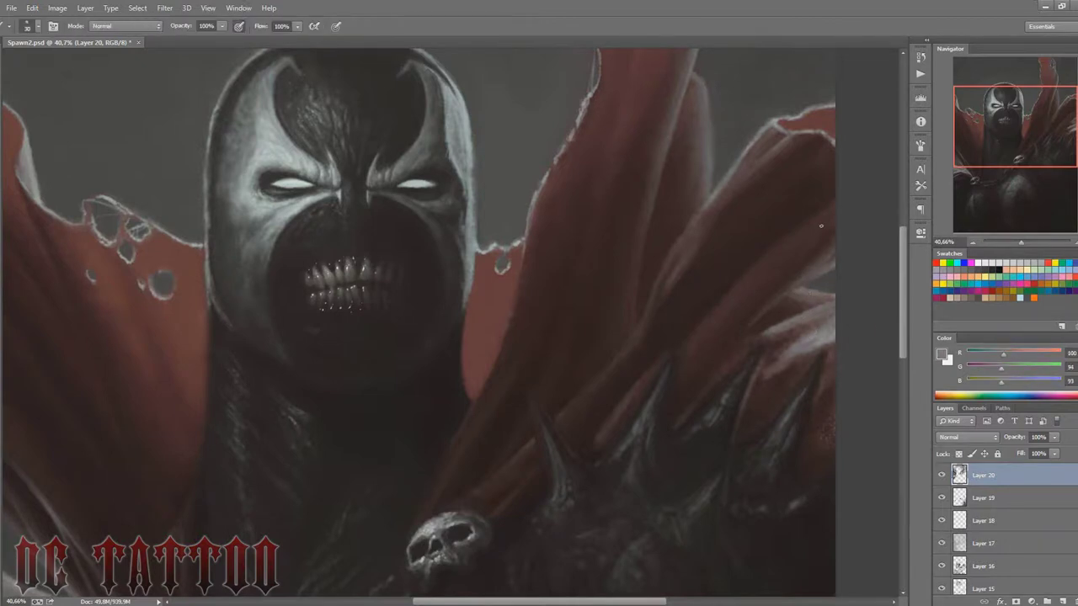
{"action": "left_click", "coordinate": [775, 120], "text": "alt"}
{"action": "key", "text": "bracketright"}
{"action": "key", "text": "bracketright"}
{"action": "key", "text": "bracketright"}
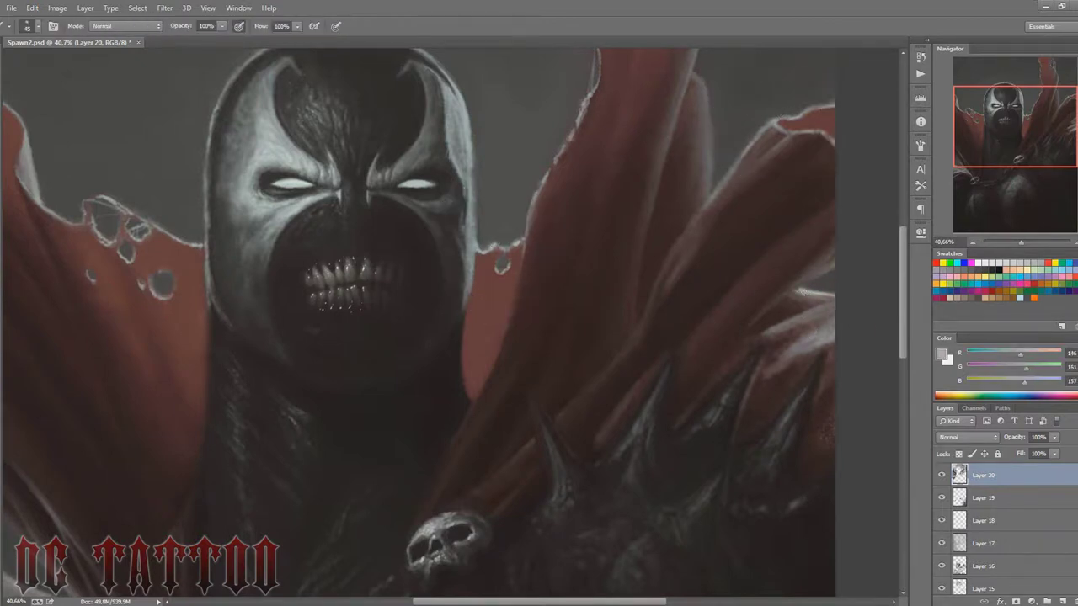
{"action": "left_click", "coordinate": [808, 301], "text": "alt"}
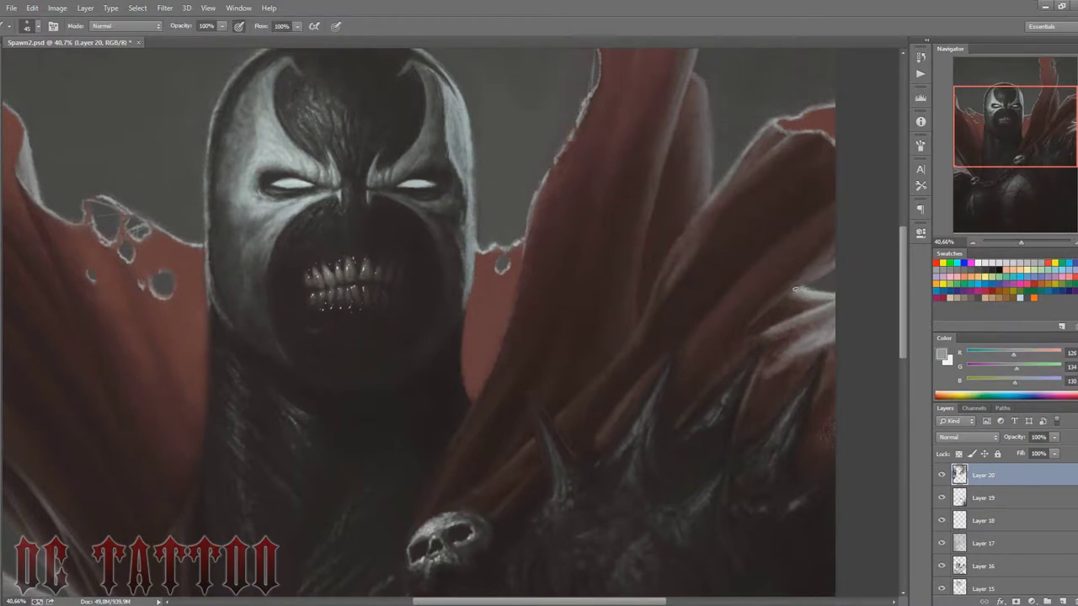
{"action": "left_click", "coordinate": [766, 312], "text": "alt"}
{"action": "key", "text": "bracketleft"}
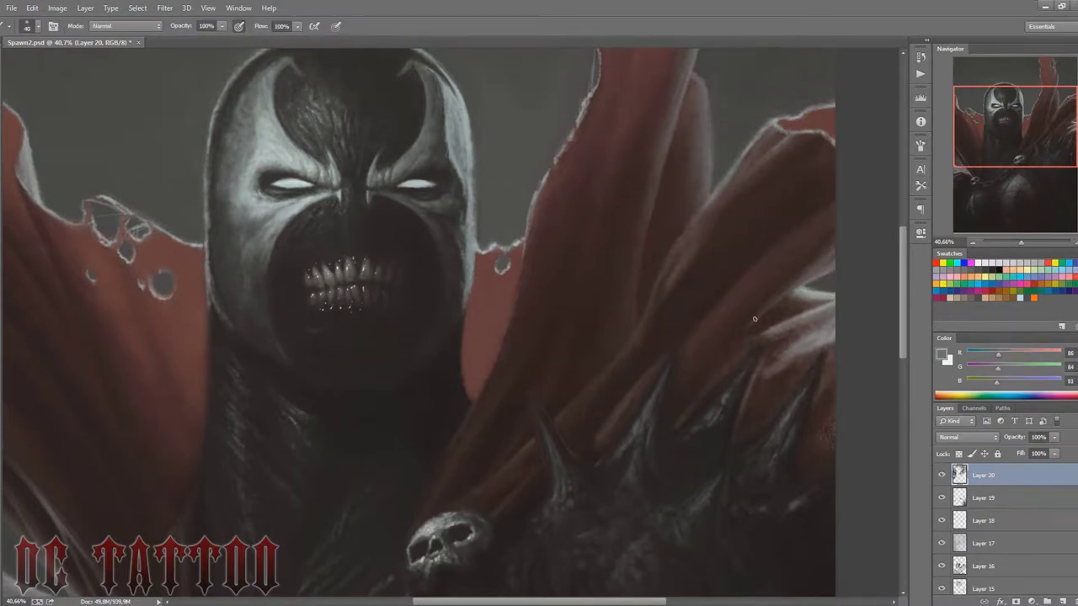
{"action": "left_click", "coordinate": [789, 287], "text": "alt"}
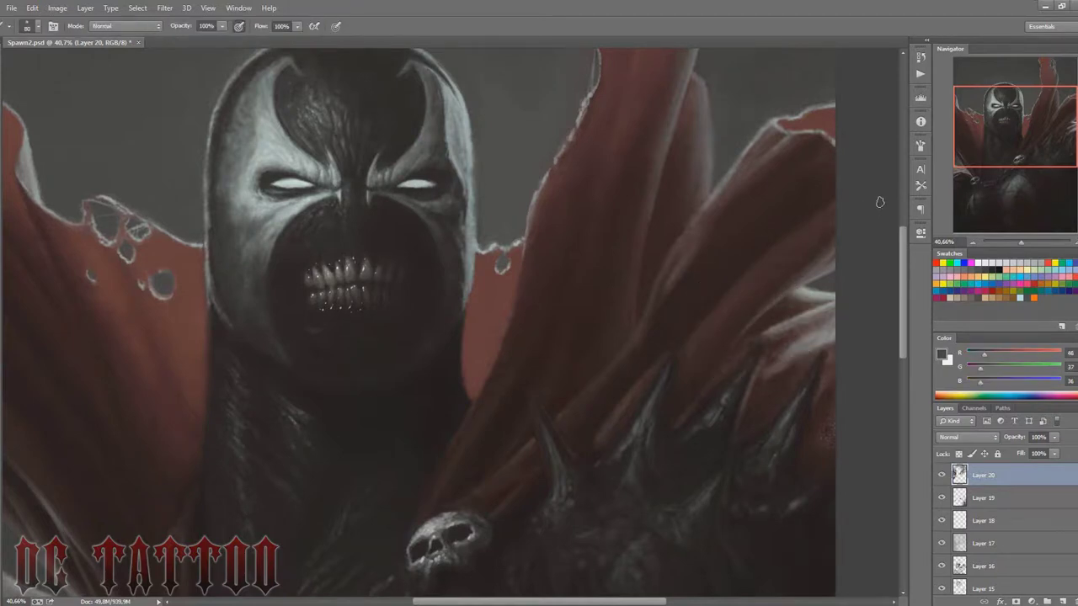
{"action": "left_click", "coordinate": [750, 331], "text": "alt"}
{"action": "left_click", "coordinate": [783, 312], "text": "alt"}
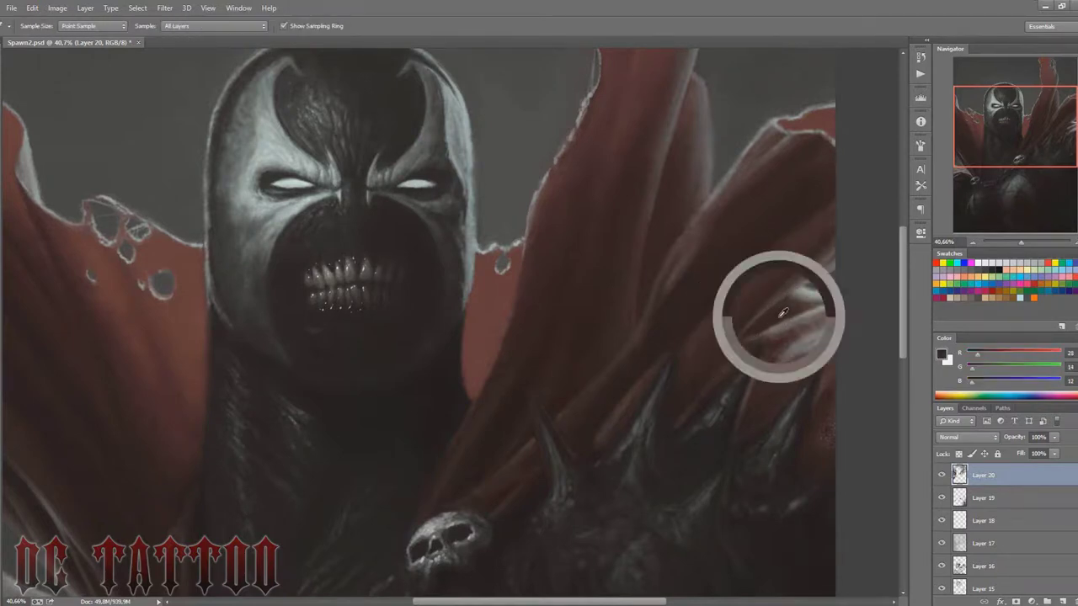
{"action": "left_click", "coordinate": [779, 329], "text": "alt"}
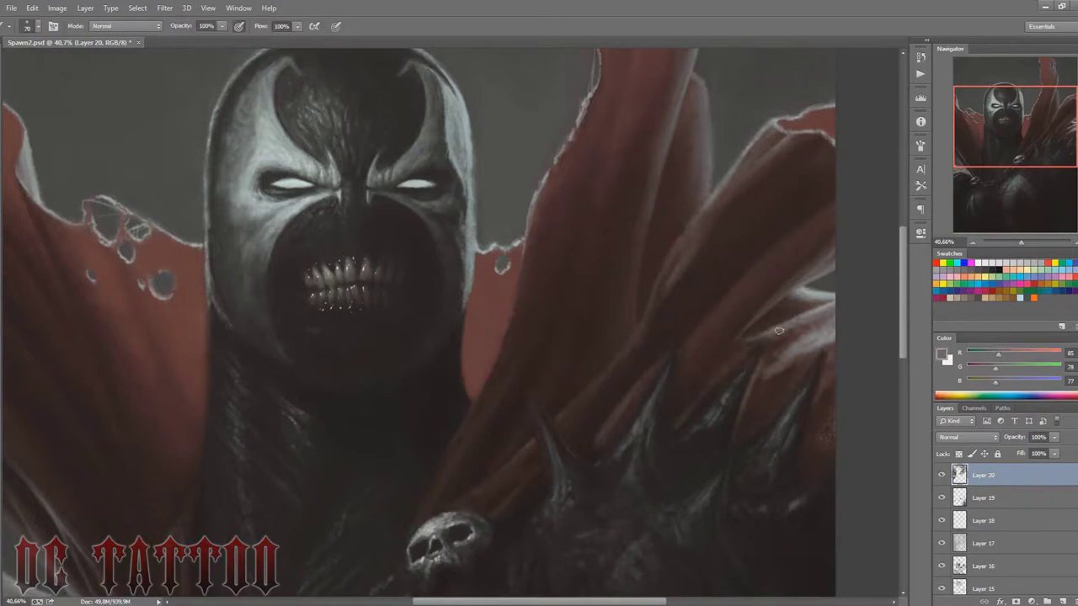
{"action": "left_click", "coordinate": [804, 328], "text": "alt"}
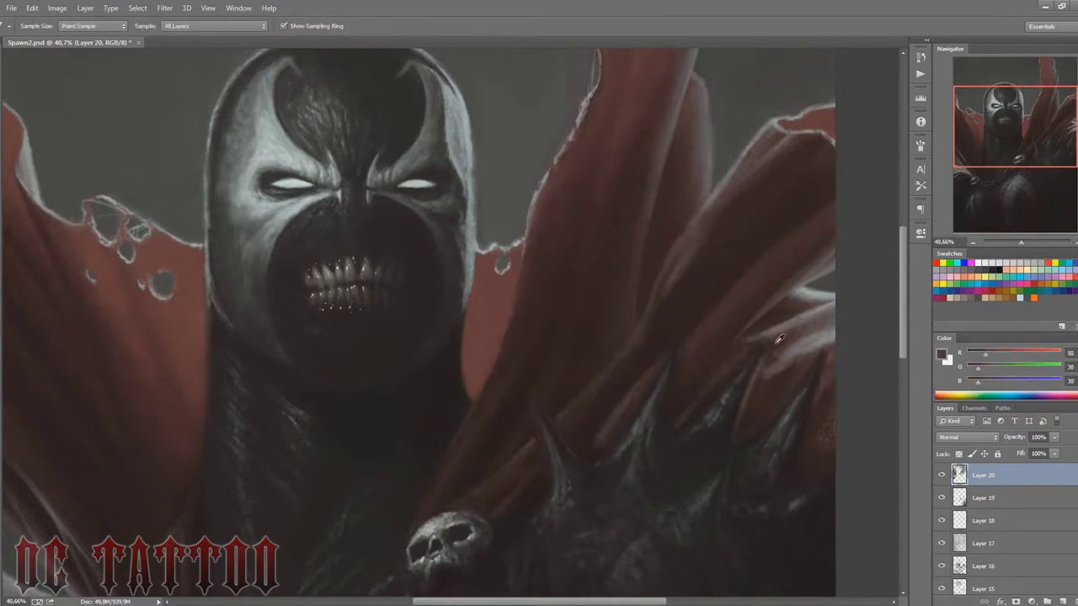
Step: Deepen the cape folds with dark red-brown and near-black, adding cool grey accents
{"action": "key", "text": "bracketright"}
{"action": "key", "text": "bracketright"}
{"action": "key", "text": "bracketright"}
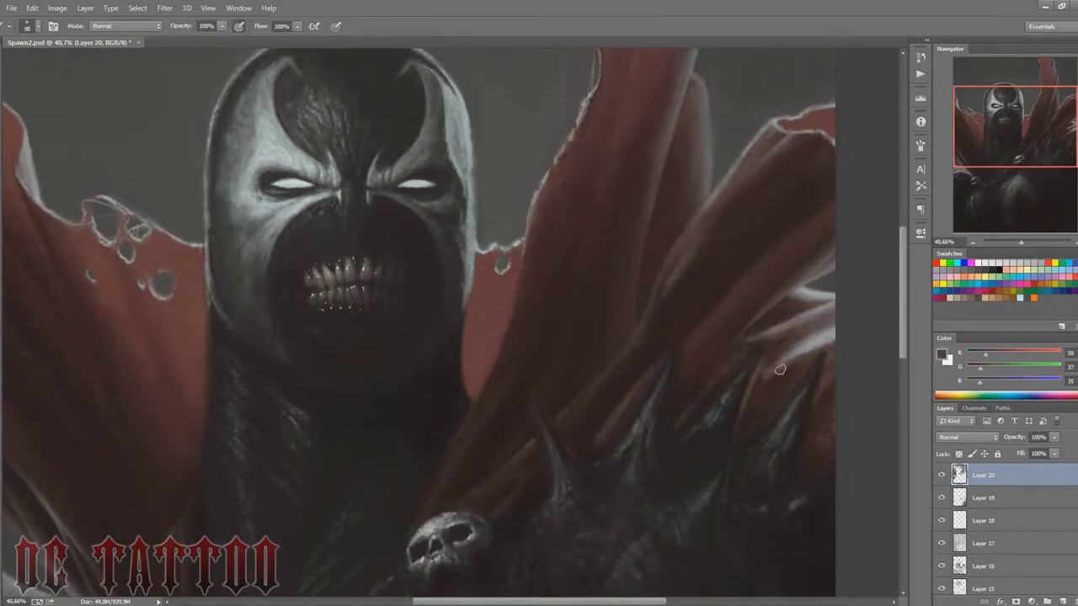
{"action": "left_click", "coordinate": [808, 345], "text": "alt"}
{"action": "left_click", "coordinate": [779, 375], "text": "alt"}
{"action": "key", "text": "bracketleft"}
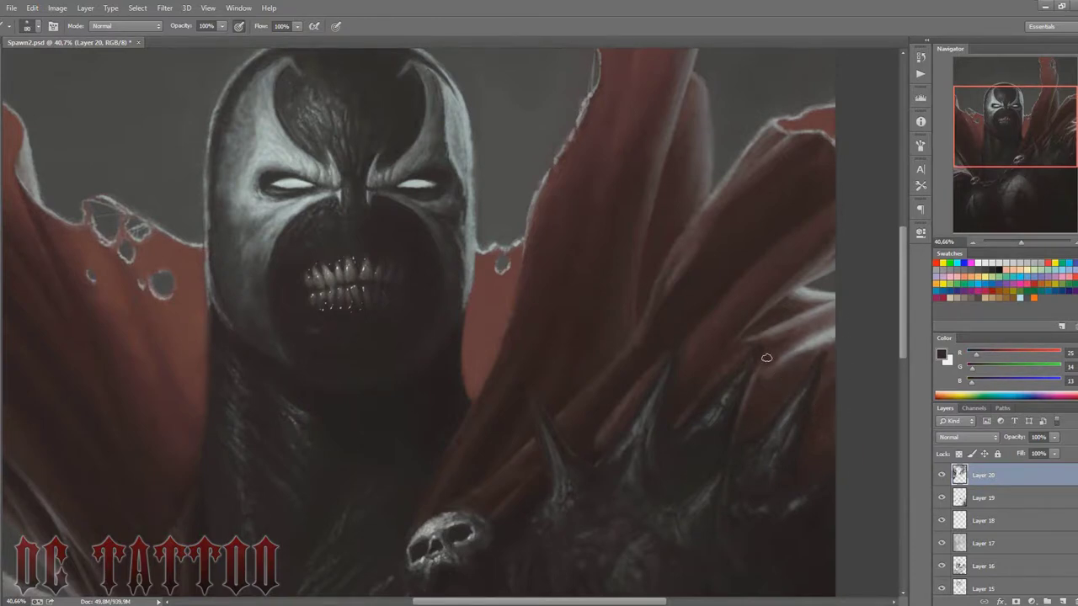
{"action": "left_click", "coordinate": [800, 335], "text": "alt"}
{"action": "left_click", "coordinate": [746, 353], "text": "alt"}
{"action": "key", "text": "bracketleft"}
{"action": "key", "text": "bracketleft"}
{"action": "key", "text": "bracketleft"}
{"action": "left_click", "coordinate": [827, 317], "text": "alt"}
{"action": "key", "text": "bracketright"}
{"action": "key", "text": "bracketright"}
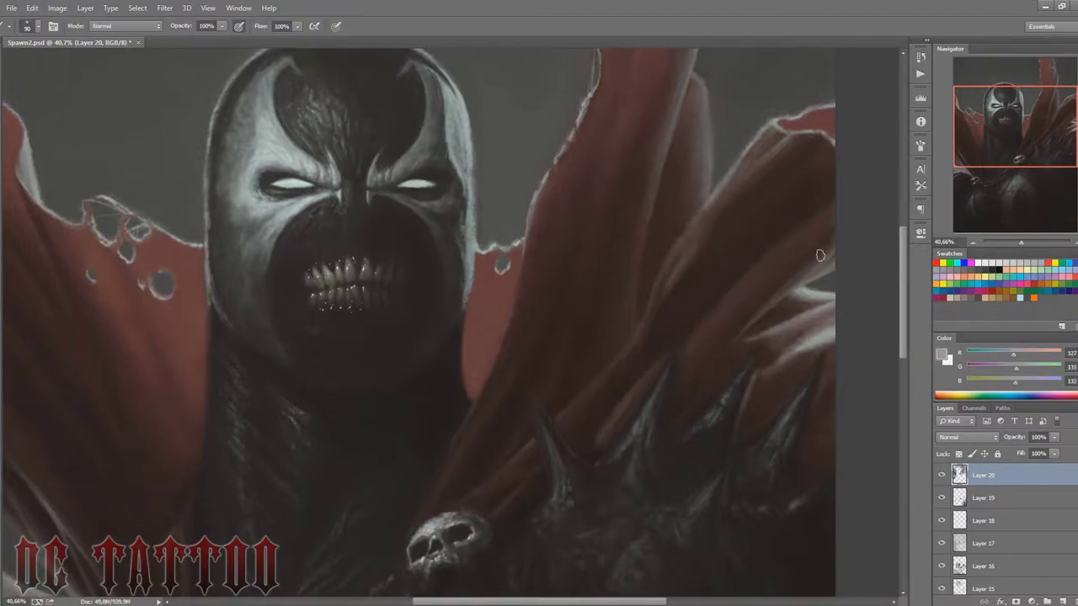
{"action": "left_click", "coordinate": [840, 319], "text": "alt"}
{"action": "key", "text": "bracketright"}
{"action": "key", "text": "bracketright"}
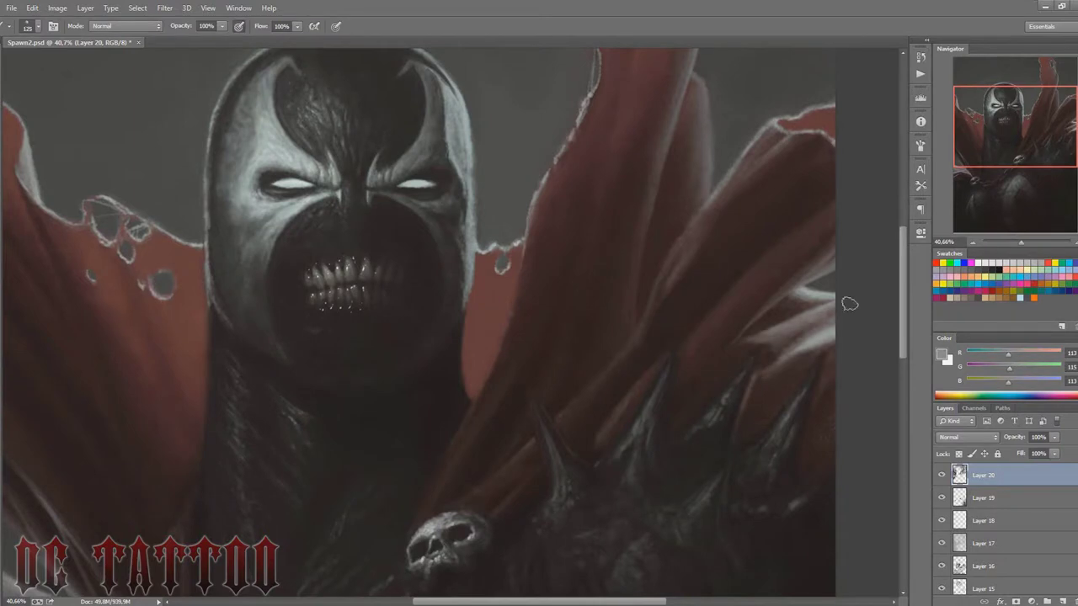
{"action": "key", "text": "bracketleft"}
{"action": "key", "text": "bracketleft"}
{"action": "key", "text": "bracketleft"}
Step: Smooth the lower cape folds with dark reddish shadows and light grey highlights at varied brush sizes
{"action": "left_click", "coordinate": [712, 393], "text": "alt"}
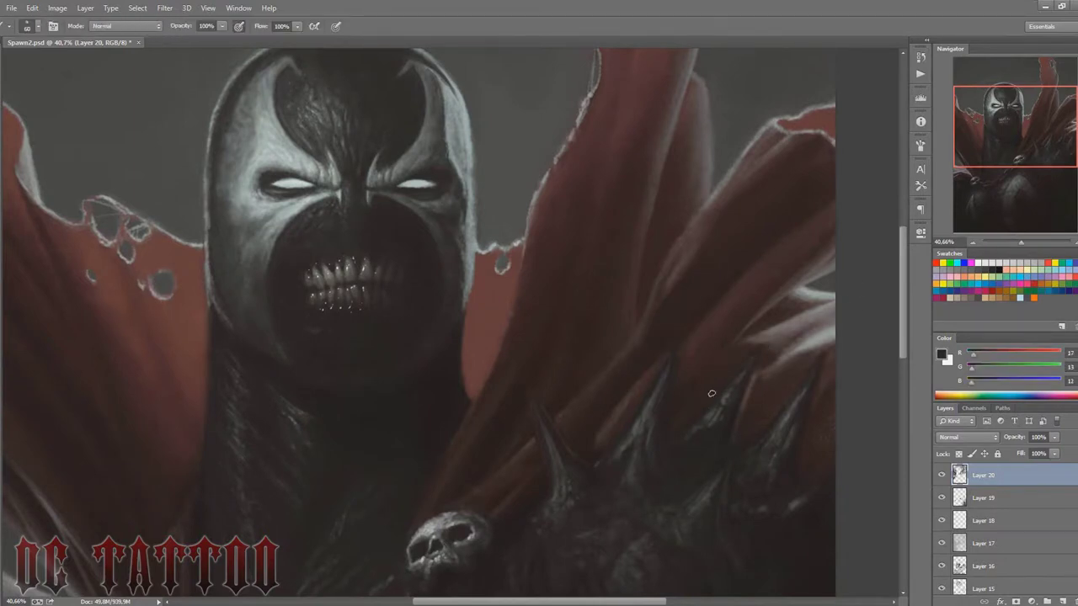
{"action": "left_click", "coordinate": [732, 357], "text": "alt"}
{"action": "key", "text": "bracketright"}
{"action": "key", "text": "bracketright"}
{"action": "left_click", "coordinate": [750, 395], "text": "alt"}
{"action": "key", "text": "bracketright"}
{"action": "key", "text": "bracketright"}
{"action": "left_click", "coordinate": [837, 392], "text": "alt"}
{"action": "key", "text": "bracketright"}
{"action": "key", "text": "bracketright"}
{"action": "key", "text": "bracketright"}
{"action": "key", "text": "bracketleft"}
{"action": "left_click", "coordinate": [798, 323], "text": "alt"}
{"action": "key", "text": "bracketright"}
{"action": "key", "text": "bracketright"}
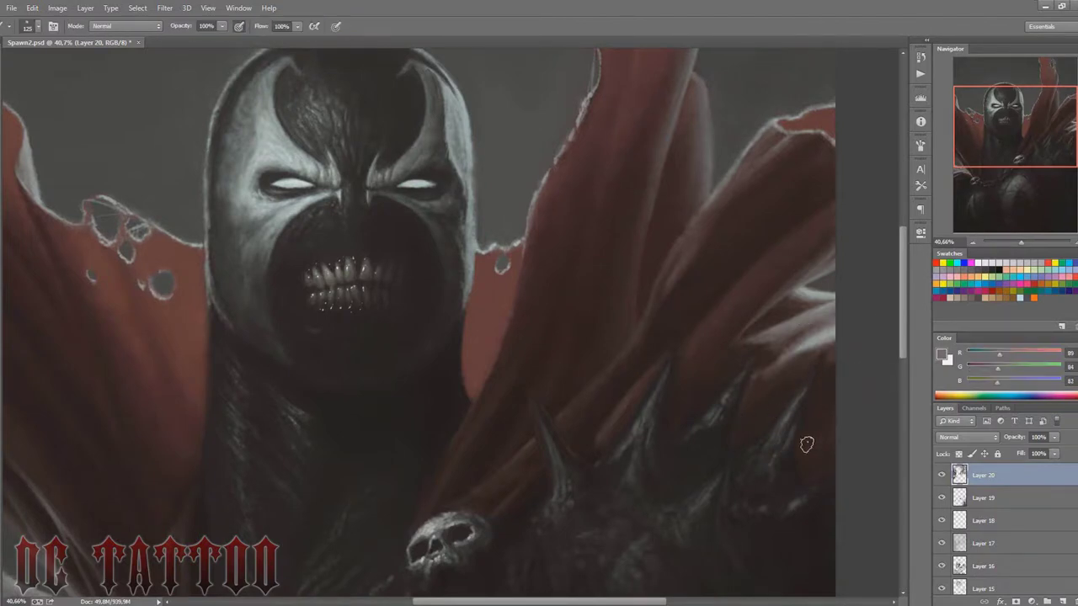
{"action": "left_click", "coordinate": [806, 443], "text": "alt"}
{"action": "key", "text": "bracketright"}
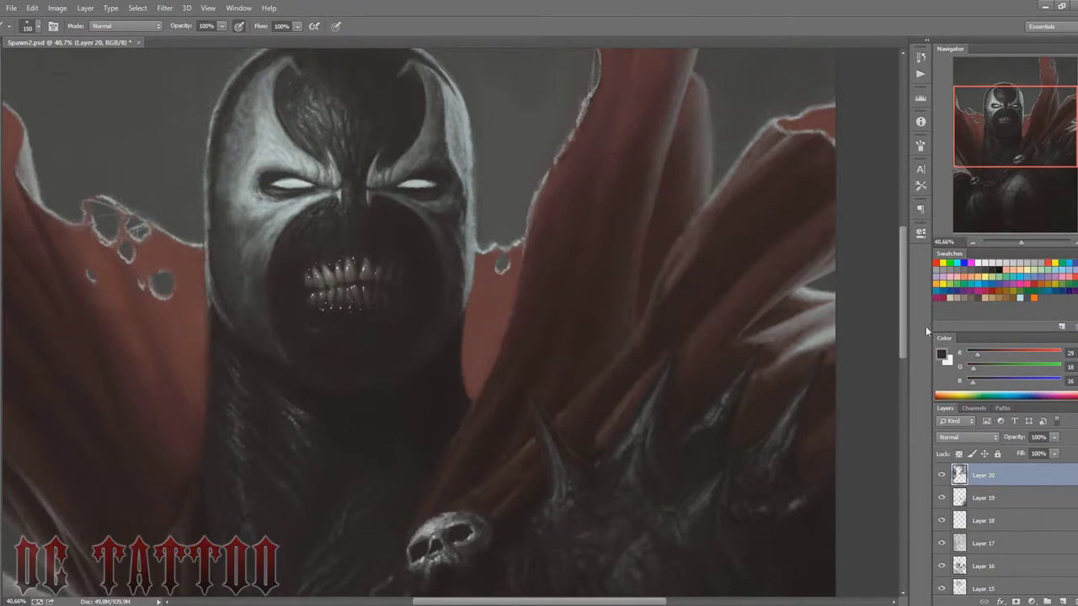
{"action": "left_click", "coordinate": [668, 419], "text": "alt"}
{"action": "key", "text": "bracketleft"}
{"action": "key", "text": "bracketleft"}
{"action": "key", "text": "bracketleft"}
Step: Sample dark grey, near-black and finally the cape's dark red as the foreground colour
{"action": "left_click", "coordinate": [811, 488], "text": "alt"}
{"action": "left_click", "coordinate": [742, 508], "text": "alt"}
{"action": "left_click", "coordinate": [739, 389], "text": "alt"}
{"action": "left_click", "coordinate": [459, 328], "text": "alt"}
Step: Add Layer 21 above Layer 20 and sample a near-black tone
{"action": "key", "text": "ctrl+shift+n"}
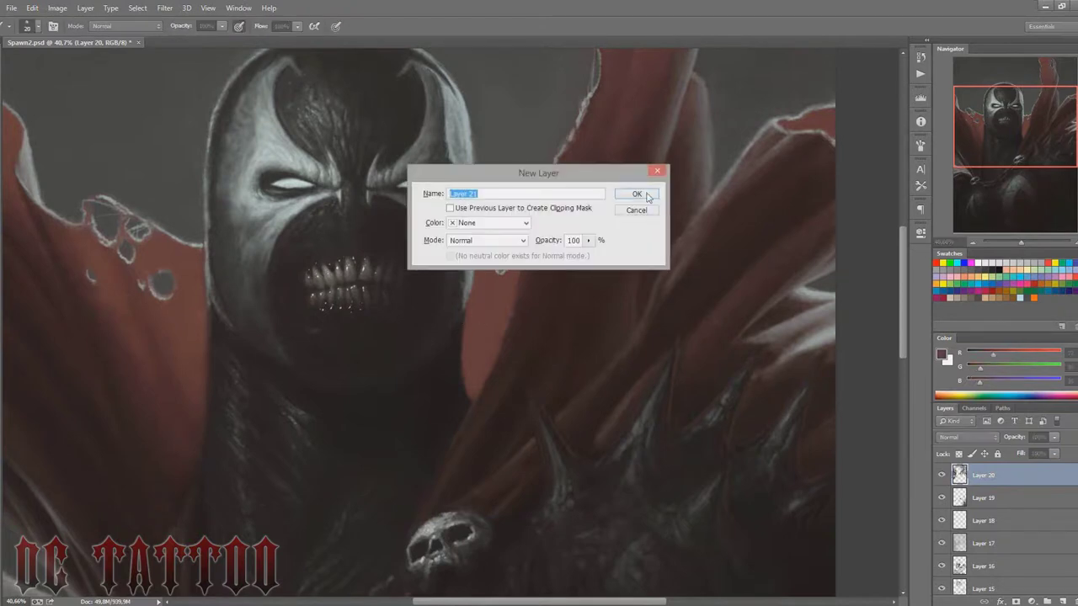
{"action": "key", "text": "Return"}
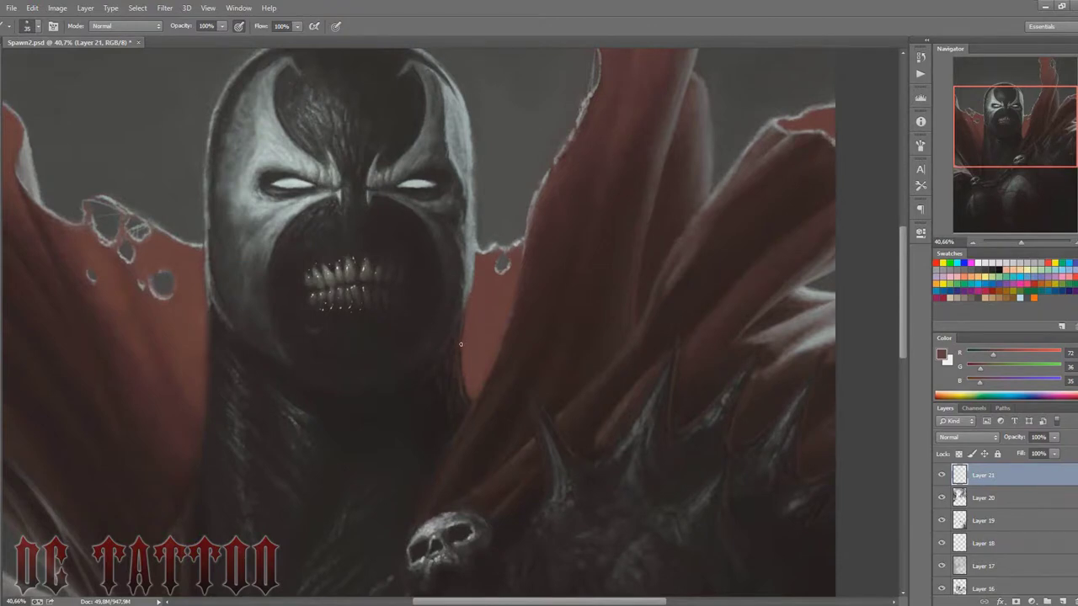
{"action": "left_click", "coordinate": [449, 432], "text": "alt"}
Step: Refine the head and cape on Layer 21, alternating dark red brushwork with a large eraser
{"action": "key", "text": "e"}
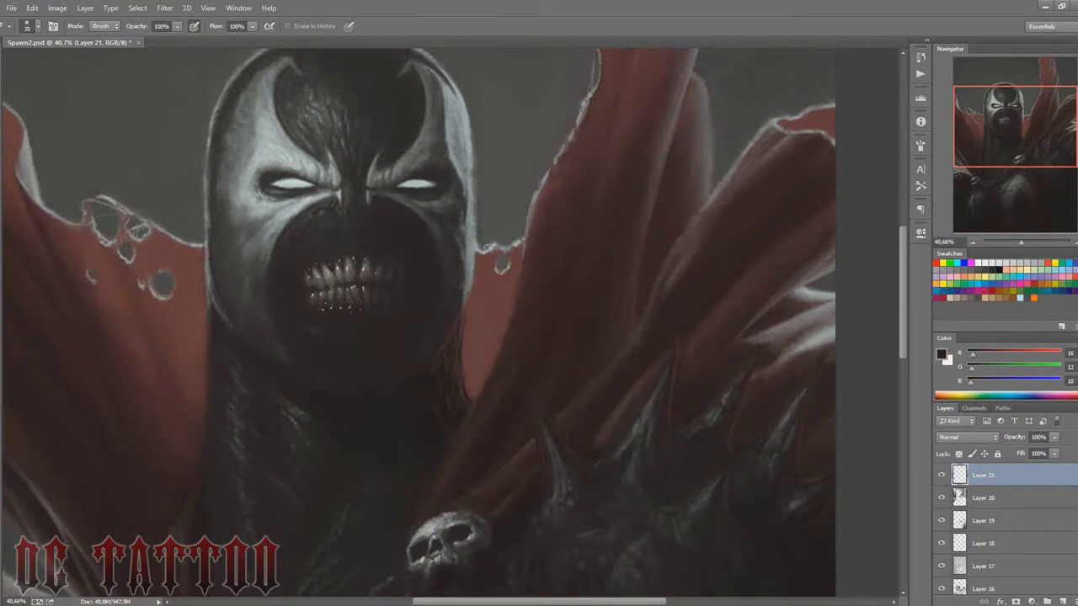
{"action": "key", "text": "b"}
{"action": "left_click", "coordinate": [471, 272], "text": "alt"}
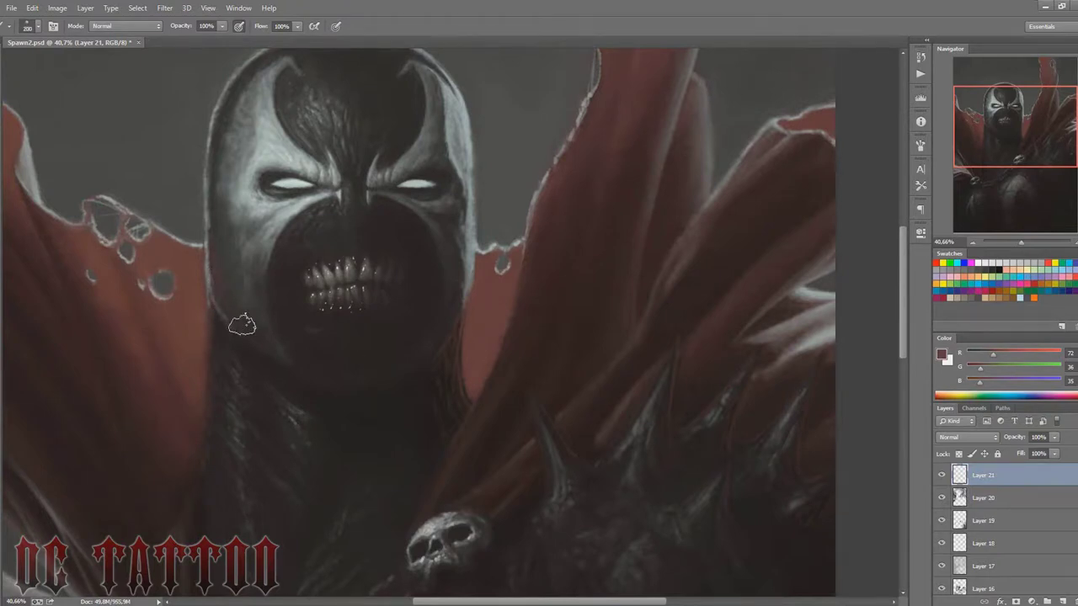
{"action": "key", "text": "e"}
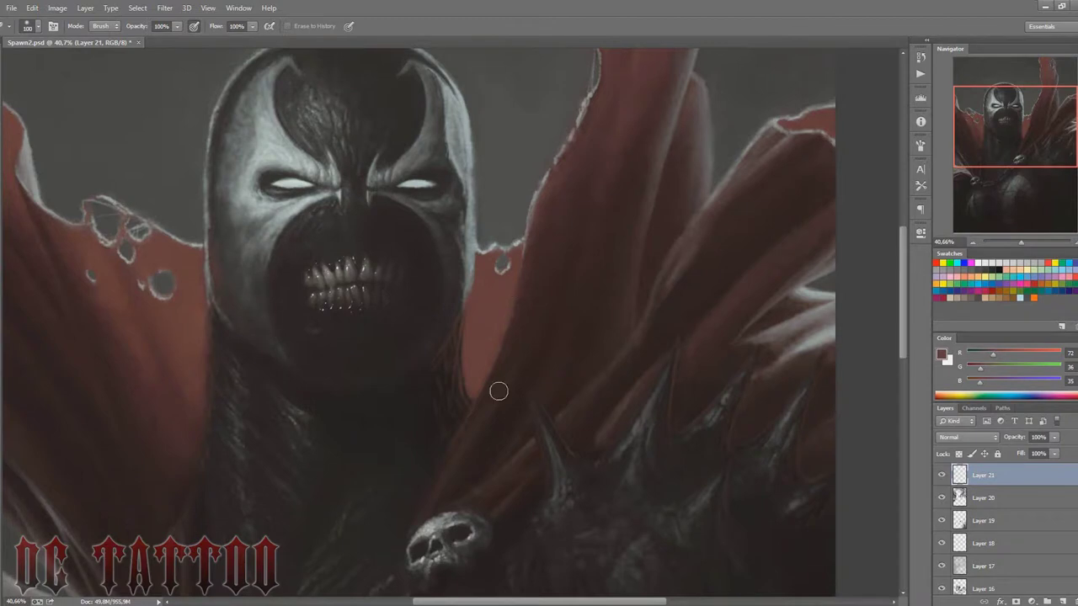
{"action": "key", "text": "b"}
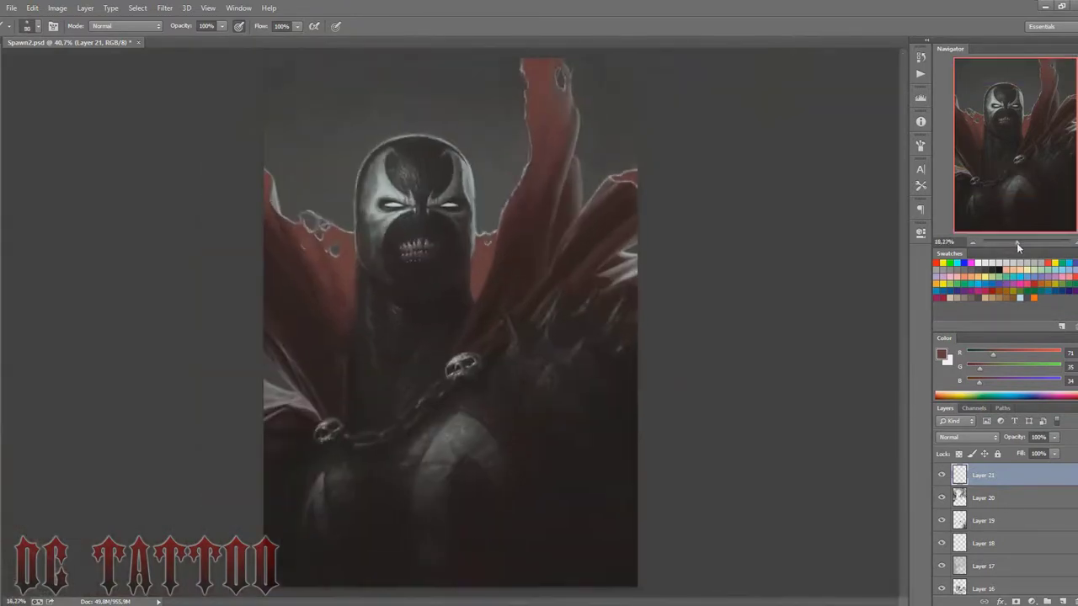
Step: Save Spawn2.psd with Layer 21, then zoom in on the chest skulls and chain
{"action": "left_click_drag", "start_coordinate": [1021, 244], "coordinate": [1019, 241]}
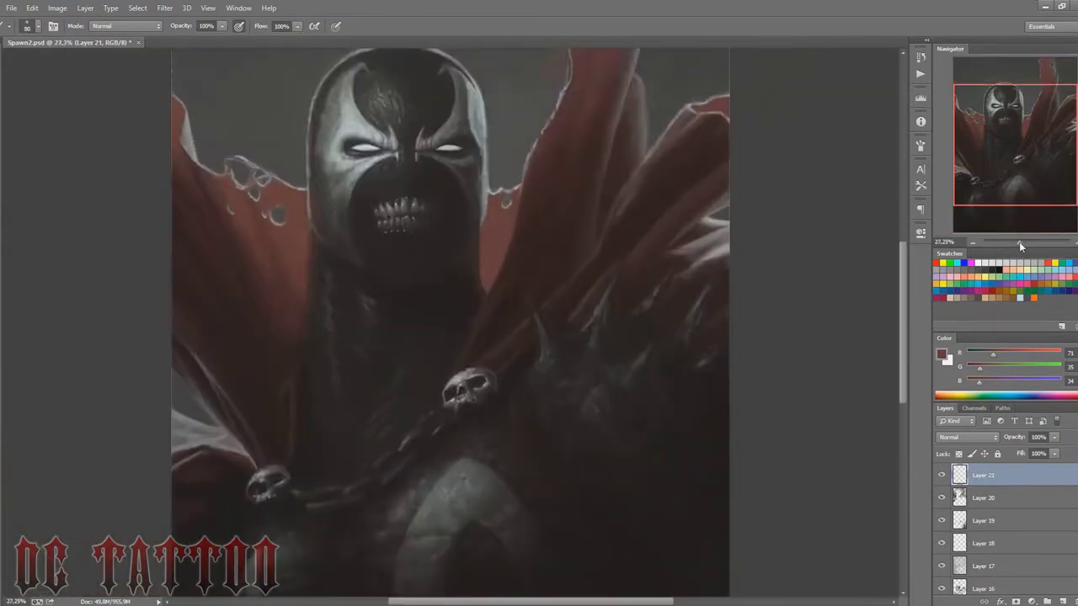
{"action": "key", "text": "ctrl+s"}
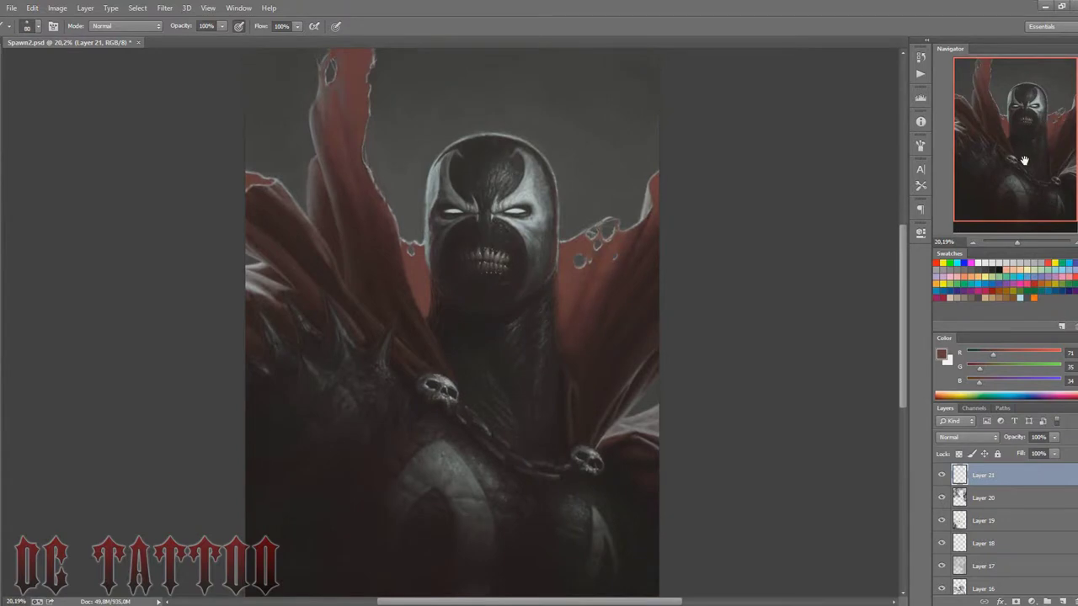
{"action": "scroll", "coordinate": [1017, 160], "scroll_direction": "up", "scroll_amount": 3}
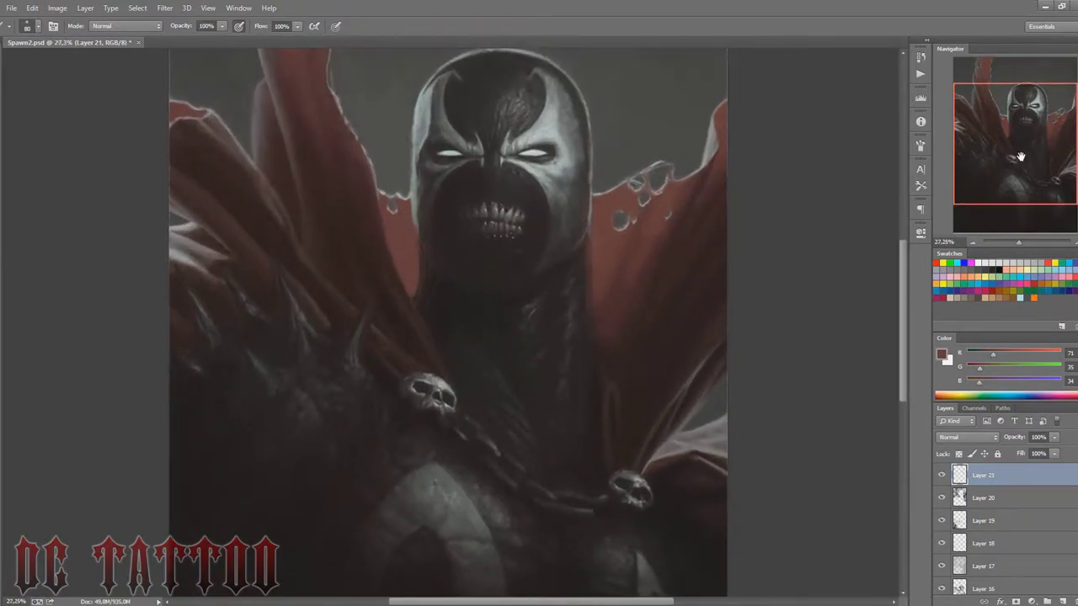
{"action": "left_click_drag", "start_coordinate": [1020, 157], "coordinate": [1020, 187]}
{"action": "left_click", "coordinate": [1021, 242]}
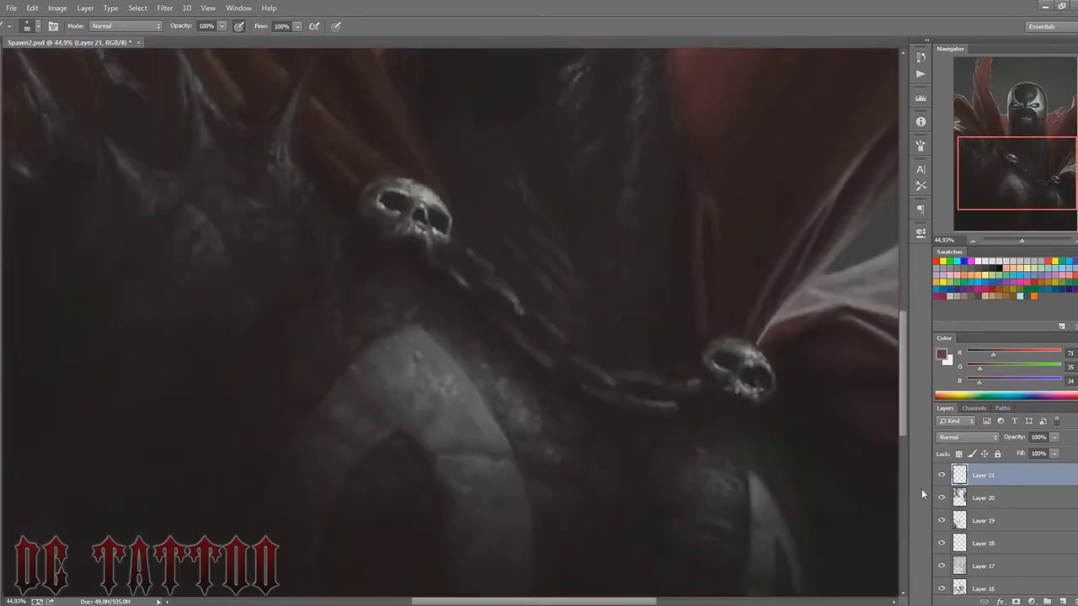
Step: Add Layer 22 and paint light grey strokes along the chain between the skulls
{"action": "key", "text": "ctrl+shift+n"}
{"action": "key", "text": "Return"}
{"action": "left_click", "coordinate": [462, 287], "text": "alt"}
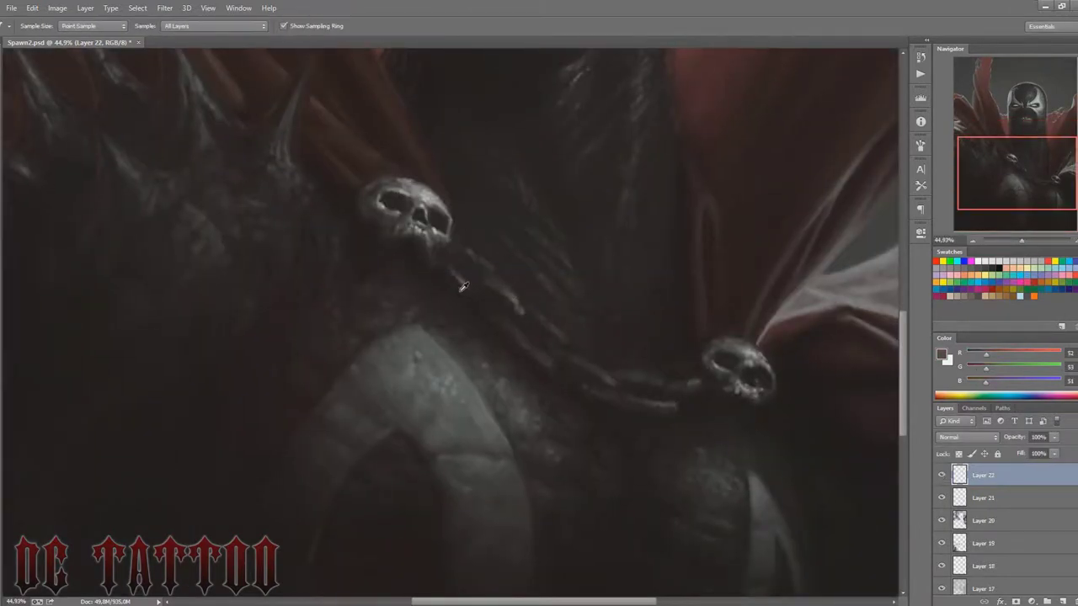
{"action": "left_click", "coordinate": [472, 292], "text": "alt"}
{"action": "left_click", "coordinate": [531, 313], "text": "alt"}
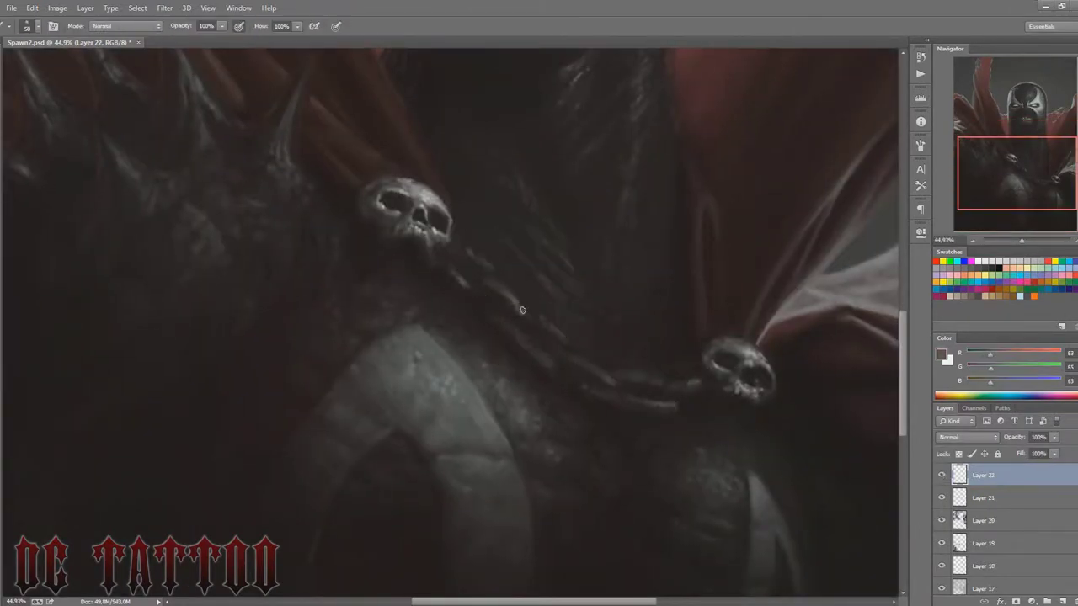
{"action": "mouse_move", "coordinate": [478, 276]}
{"action": "left_mouse_down"}
{"action": "mouse_move", "coordinate": [511, 301]}
{"action": "mouse_move", "coordinate": [536, 354]}
{"action": "mouse_move", "coordinate": [586, 365]}
{"action": "mouse_move", "coordinate": [649, 404]}
{"action": "left_mouse_up"}
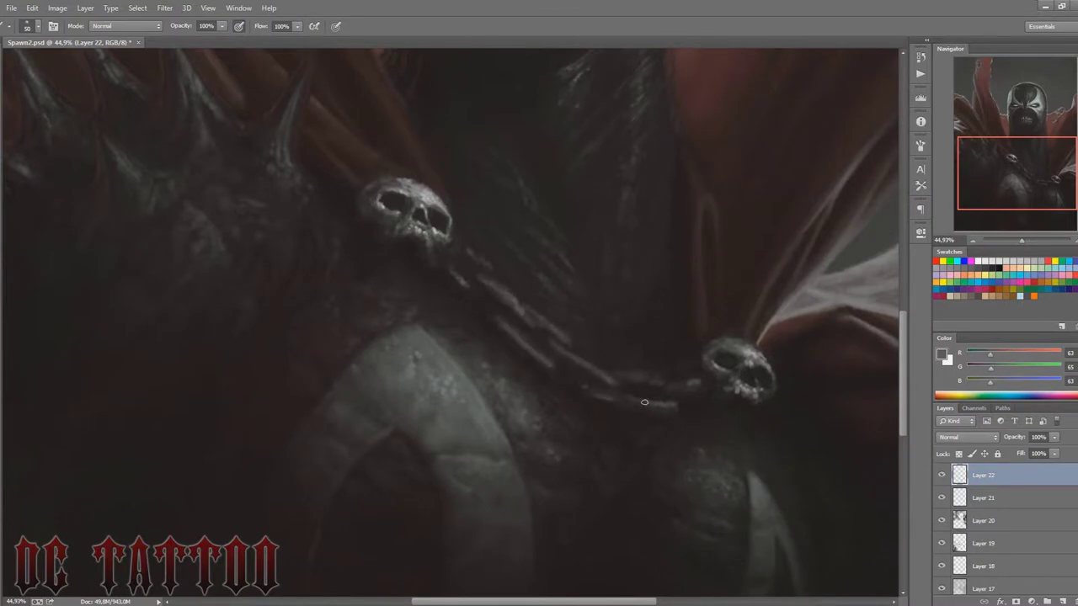
{"action": "left_click_drag", "start_coordinate": [608, 368], "coordinate": [703, 384]}
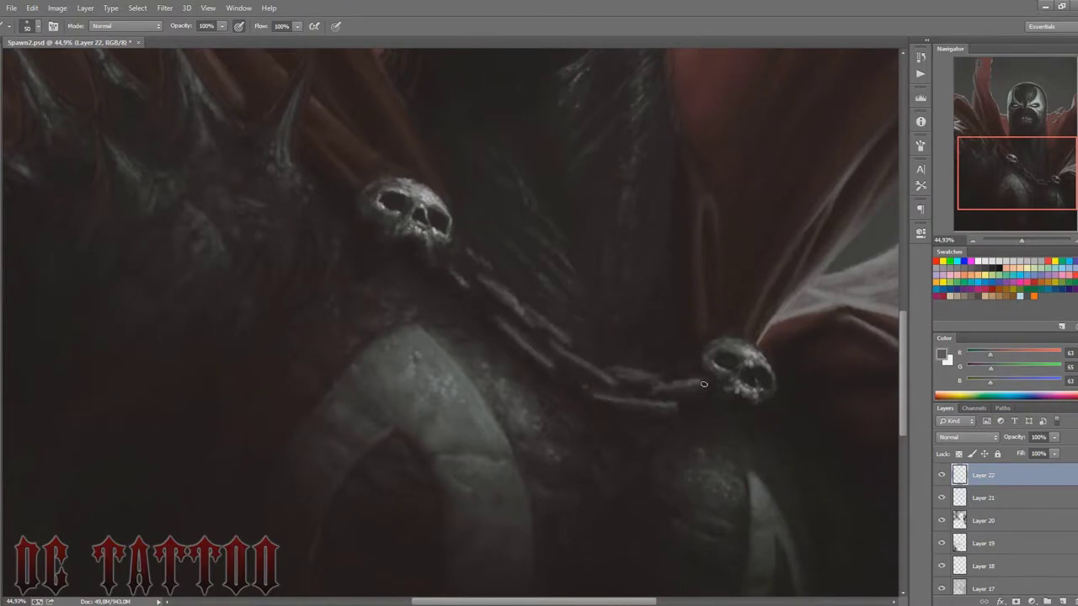
Step: Shade the chain links with dark shadow tones and lighter greys sampled from the chain
{"action": "left_click", "coordinate": [590, 369], "text": "alt"}
{"action": "key", "text": "bracketright"}
{"action": "key", "text": "bracketright"}
{"action": "key", "text": "bracketright"}
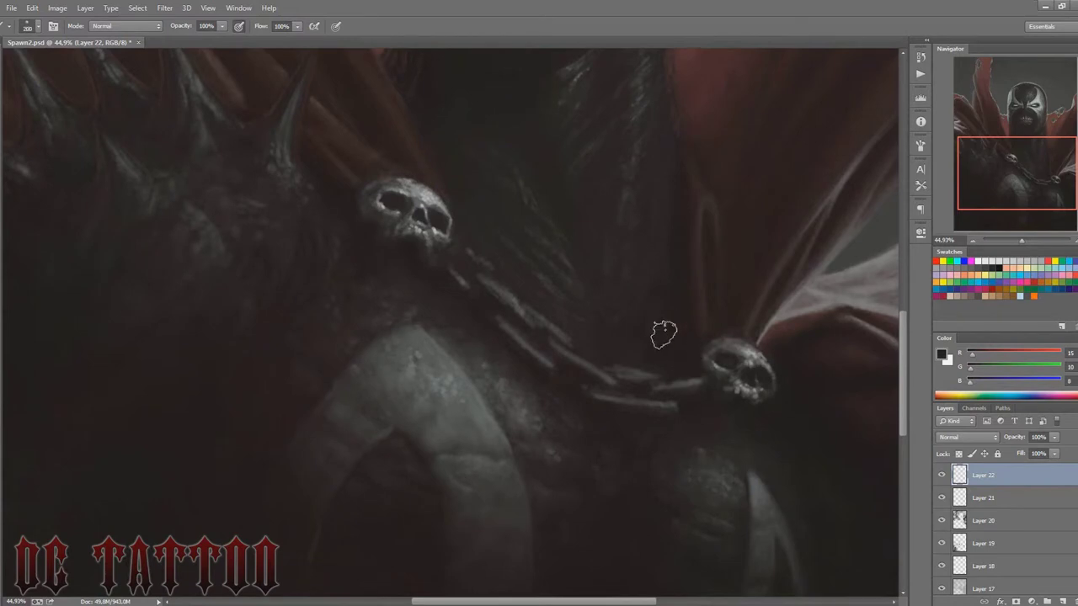
{"action": "key", "text": "bracketleft"}
{"action": "key", "text": "bracketleft"}
{"action": "key", "text": "bracketleft"}
{"action": "key", "text": "bracketleft"}
{"action": "key", "text": "bracketleft"}
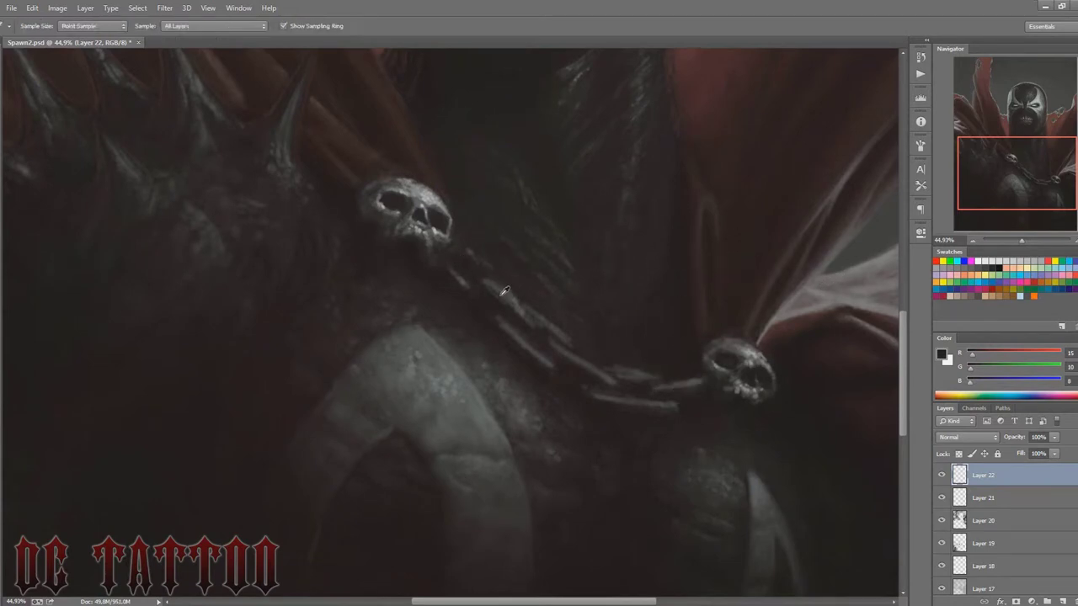
{"action": "left_click", "coordinate": [452, 272], "text": "alt"}
{"action": "left_click", "coordinate": [487, 269], "text": "alt"}
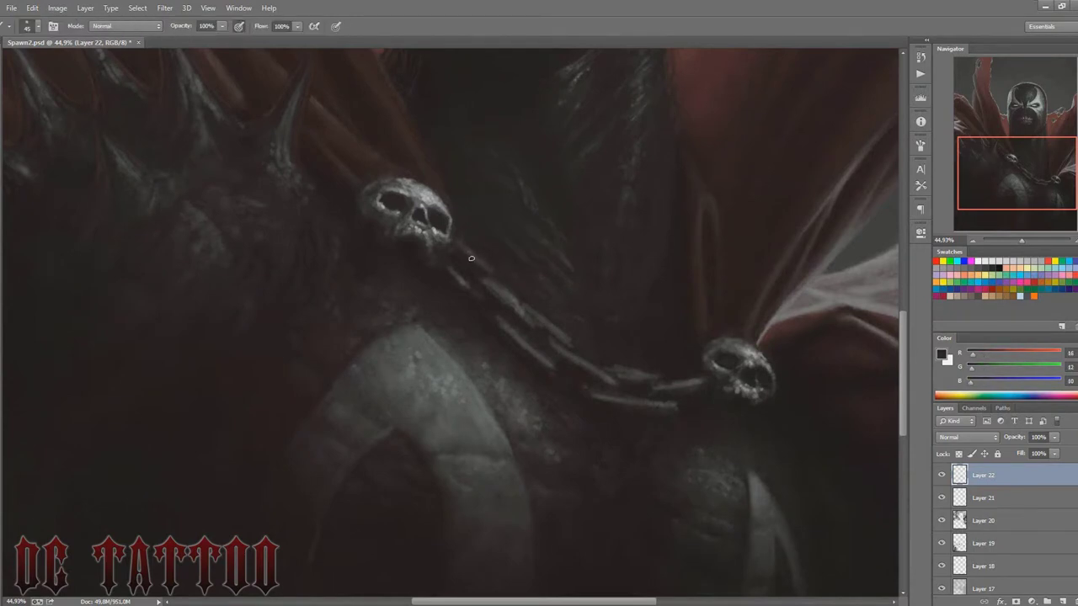
{"action": "key", "text": "bracketright"}
{"action": "key", "text": "bracketright"}
{"action": "key", "text": "bracketleft"}
{"action": "key", "text": "bracketleft"}
{"action": "left_click", "coordinate": [487, 279], "text": "alt"}
{"action": "key", "text": "bracketleft"}
{"action": "key", "text": "bracketleft"}
{"action": "key", "text": "bracketleft"}
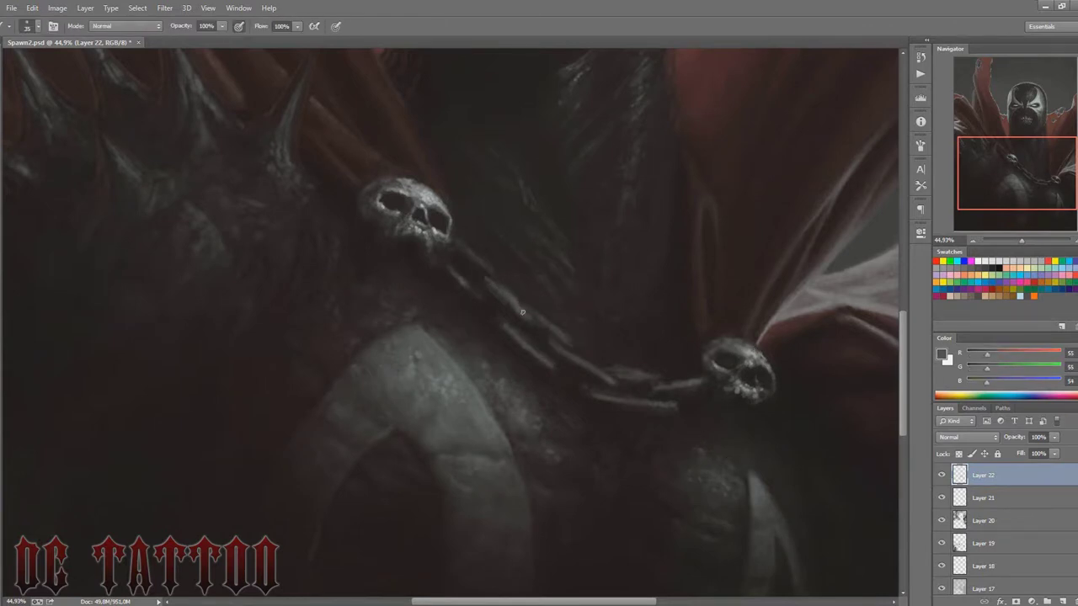
{"action": "key", "text": "bracketright"}
{"action": "key", "text": "bracketright"}
{"action": "key", "text": "bracketright"}
{"action": "key", "text": "bracketright"}
{"action": "key", "text": "bracketright"}
{"action": "key", "text": "bracketright"}
Step: Sample dark shadows and a light skull grey, setting a small brush for fine highlights
{"action": "left_click", "coordinate": [462, 246], "text": "alt"}
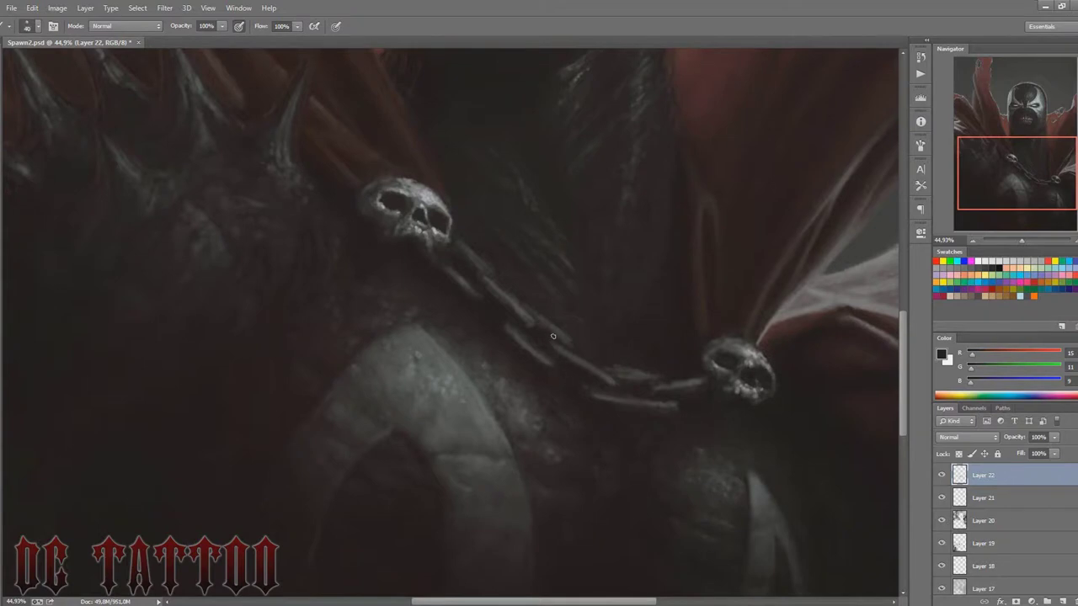
{"action": "key", "text": "bracketright"}
{"action": "left_click", "coordinate": [568, 378], "text": "alt"}
{"action": "left_click", "coordinate": [575, 378], "text": "alt"}
{"action": "key", "text": "bracketright"}
{"action": "key", "text": "bracketright"}
{"action": "key", "text": "bracketright"}
{"action": "left_click", "coordinate": [740, 399], "text": "alt"}
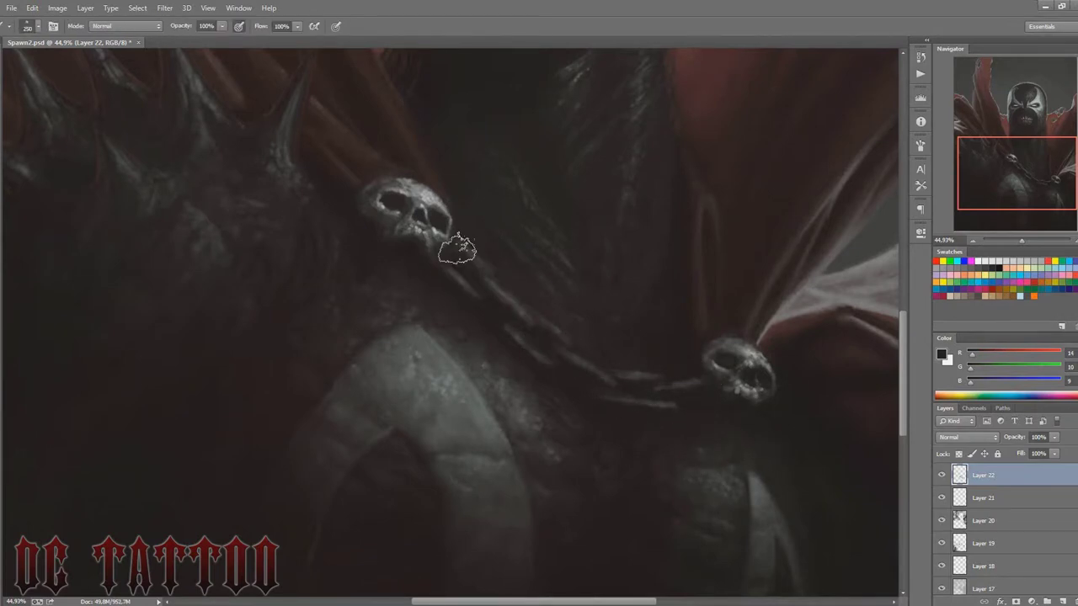
{"action": "left_click", "coordinate": [641, 380], "text": "alt"}
{"action": "key", "text": "bracketleft"}
{"action": "key", "text": "bracketleft"}
{"action": "key", "text": "bracketleft"}
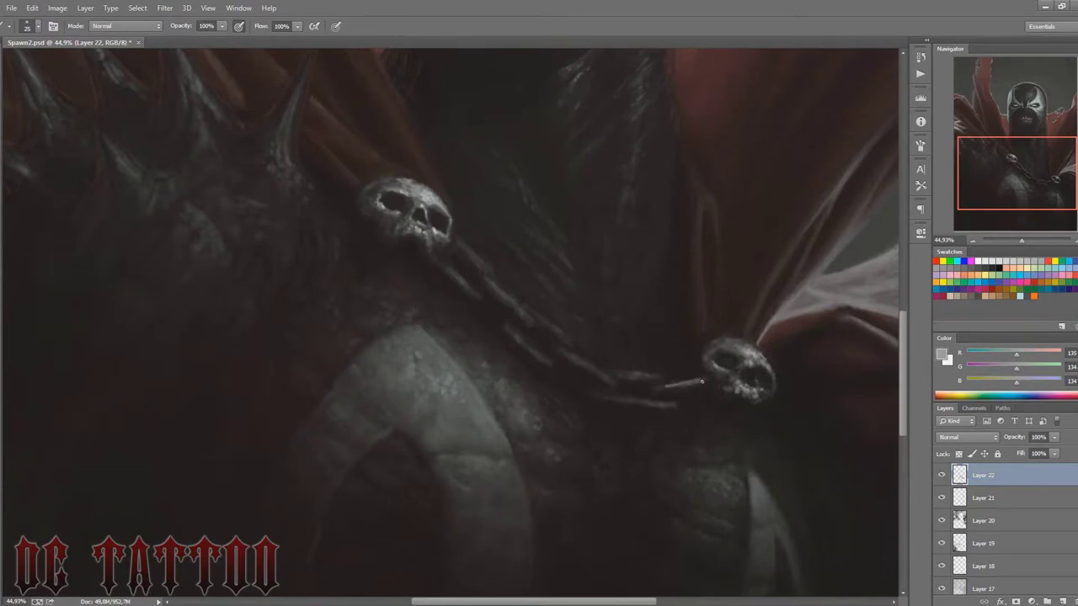
Step: Brush light grey highlights onto the lower, middle and right-skull chain links
{"action": "mouse_move", "coordinate": [621, 400]}
{"action": "left_mouse_down"}
{"action": "mouse_move", "coordinate": [636, 402]}
{"action": "mouse_move", "coordinate": [657, 376]}
{"action": "left_mouse_up"}
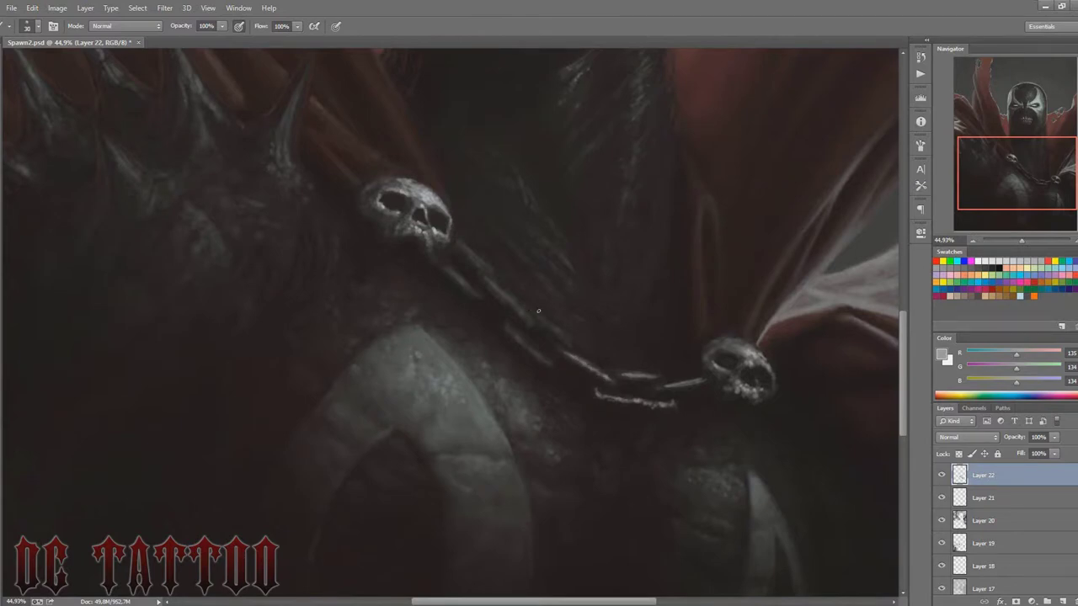
{"action": "left_click_drag", "start_coordinate": [510, 325], "coordinate": [558, 370]}
{"action": "left_click_drag", "start_coordinate": [538, 322], "coordinate": [565, 341]}
{"action": "key", "text": "bracketright"}
{"action": "left_click_drag", "start_coordinate": [489, 286], "coordinate": [505, 297]}
Step: Sample near-black, grey and dark red tones, then pan up to the mouth and upper chain
{"action": "left_click", "coordinate": [459, 252], "text": "alt"}
{"action": "key", "text": "bracketright"}
{"action": "key", "text": "bracketright"}
{"action": "key", "text": "bracketright"}
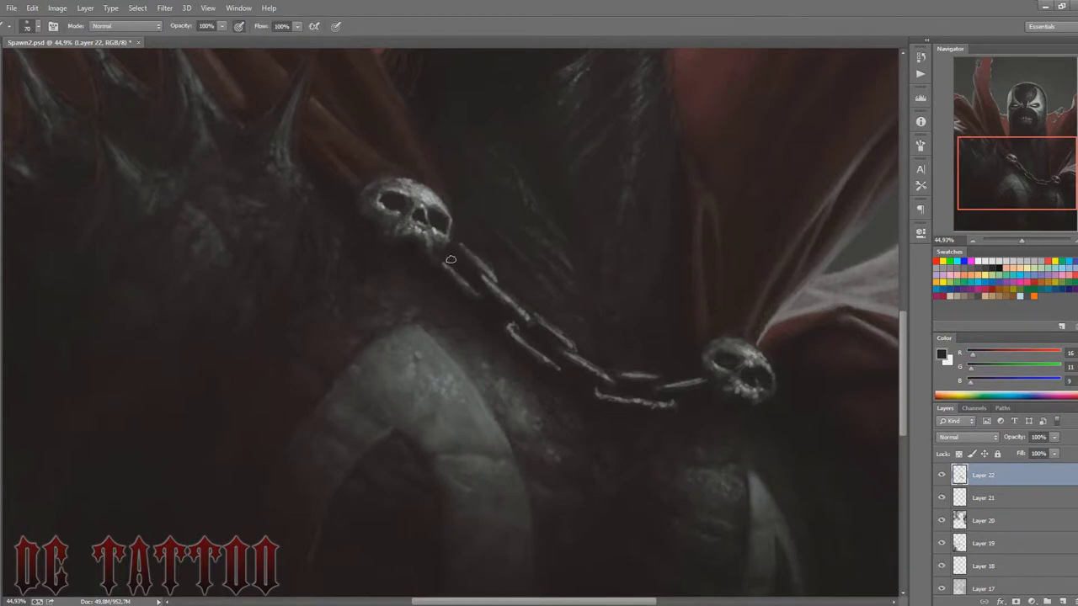
{"action": "left_click", "coordinate": [485, 284], "text": "alt"}
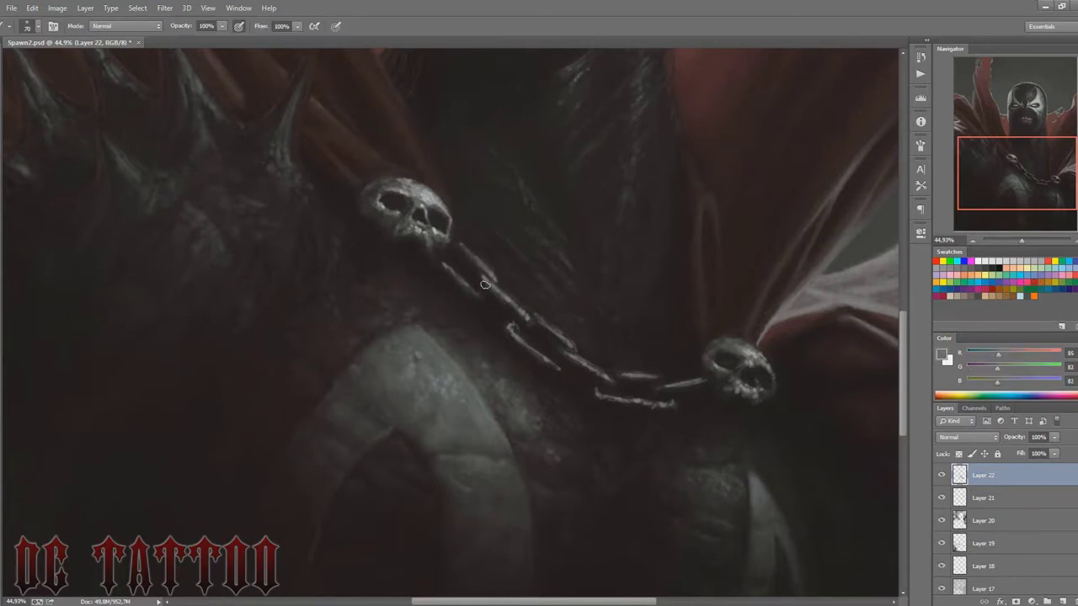
{"action": "left_click", "coordinate": [643, 370], "text": "alt"}
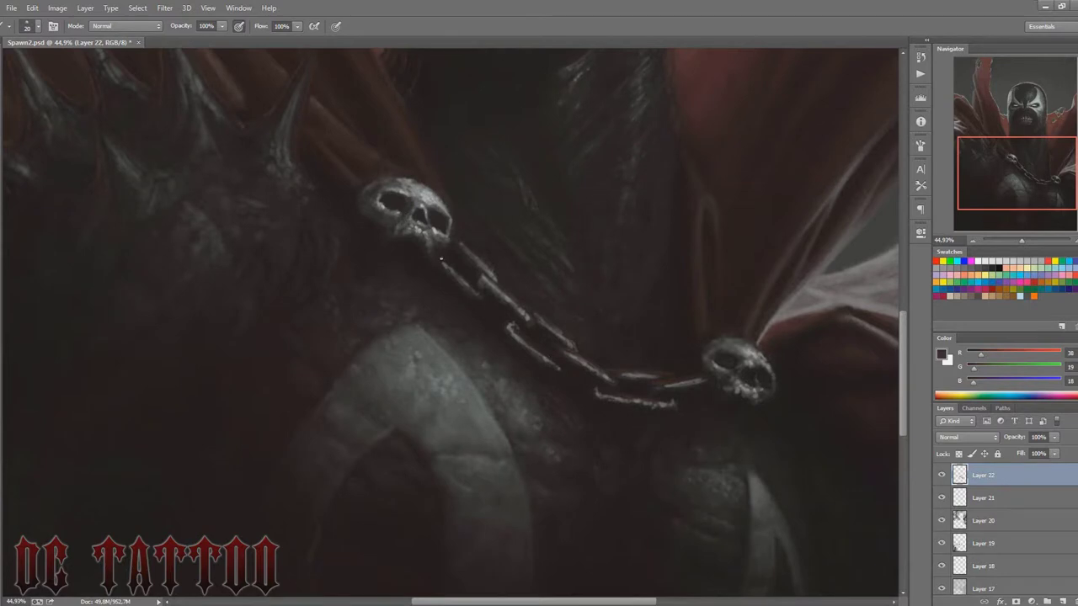
{"action": "left_click_drag", "start_coordinate": [722, 331], "coordinate": [708, 461]}
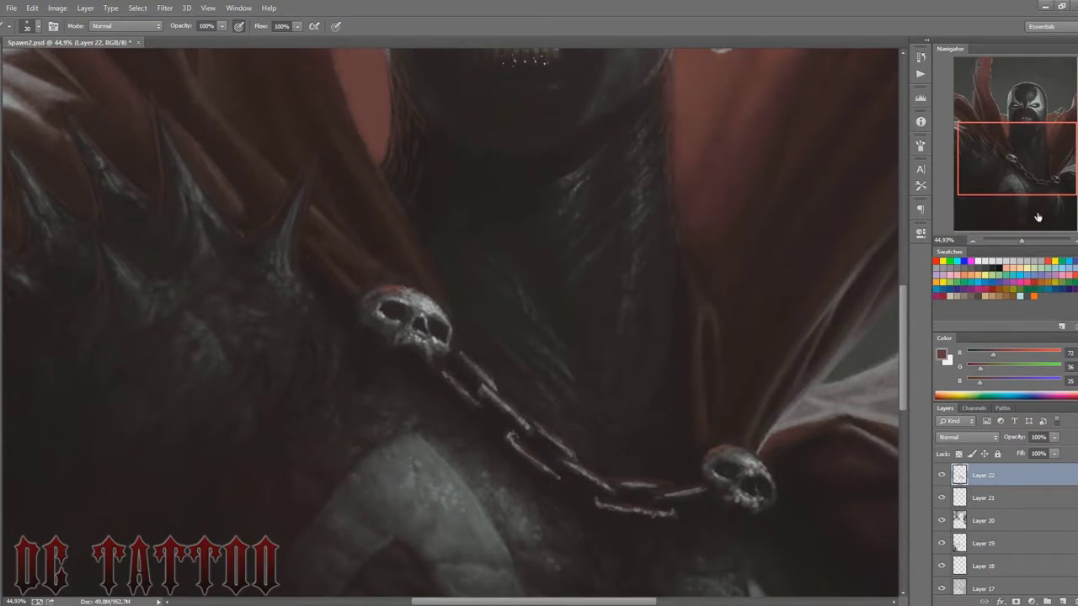
Step: Review the full painting, sample the dark grey background, and zoom back in on Spawn's head
{"action": "left_click_drag", "start_coordinate": [1022, 241], "coordinate": [1023, 240]}
{"action": "left_click", "coordinate": [406, 431], "text": "alt"}
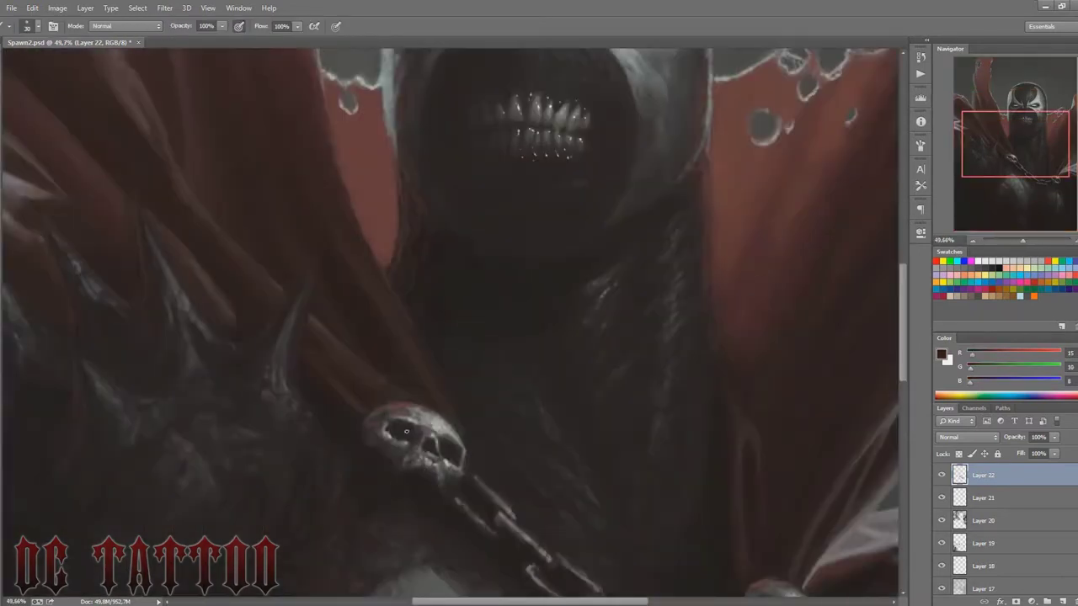
{"action": "scroll", "coordinate": [511, 398], "scroll_direction": "down", "scroll_amount": 5}
{"action": "key", "text": "bracketright"}
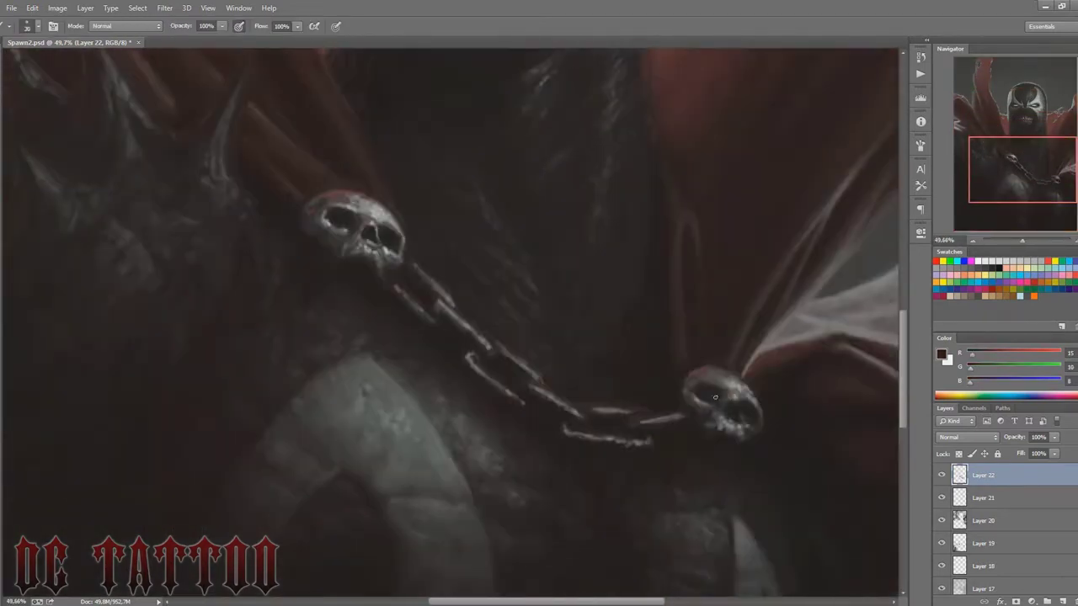
{"action": "left_click", "coordinate": [1015, 241]}
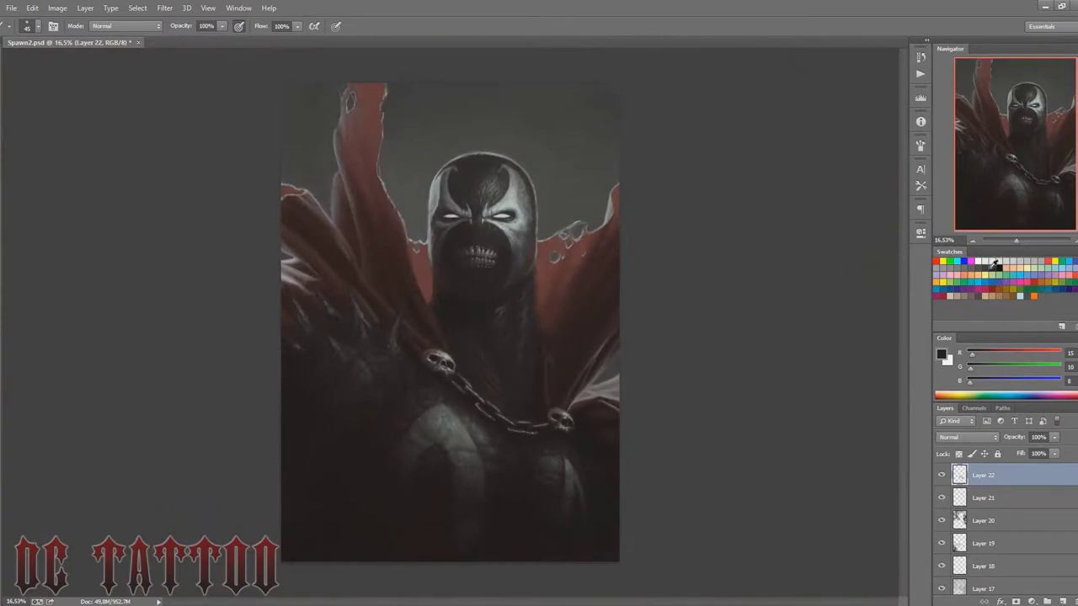
{"action": "left_click", "coordinate": [393, 138], "text": "alt"}
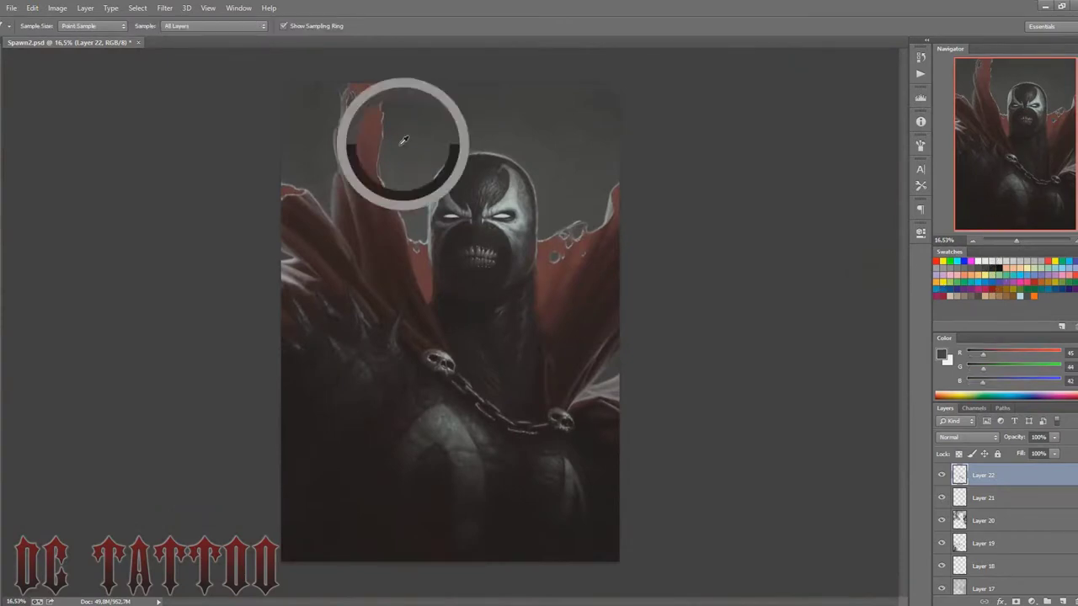
{"action": "key", "text": "bracketleft"}
{"action": "key", "text": "bracketleft"}
{"action": "key", "text": "bracketleft"}
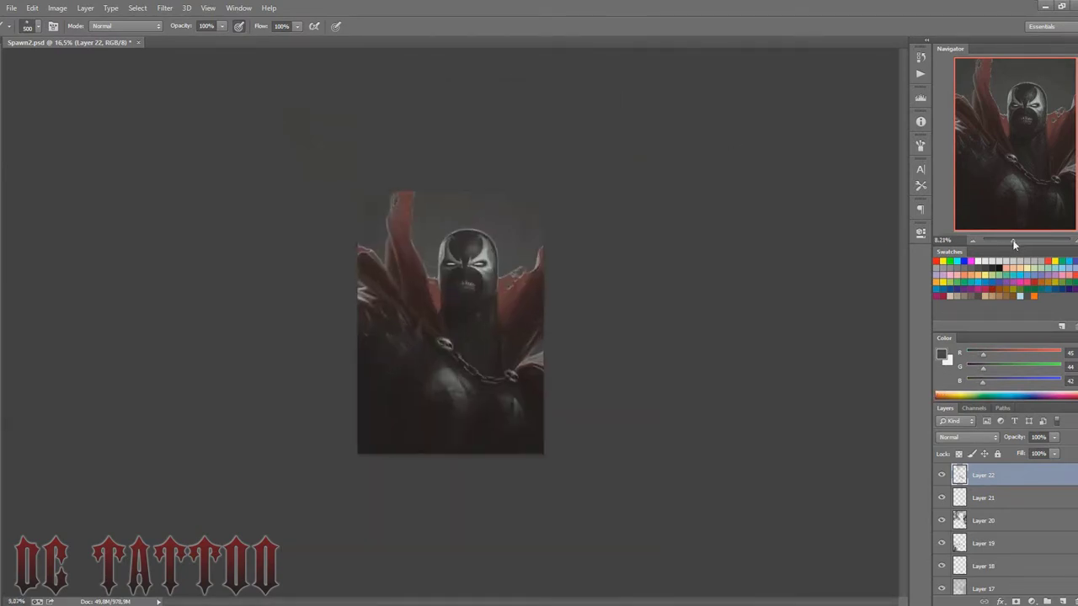
{"action": "left_click_drag", "start_coordinate": [1016, 240], "coordinate": [1020, 240]}
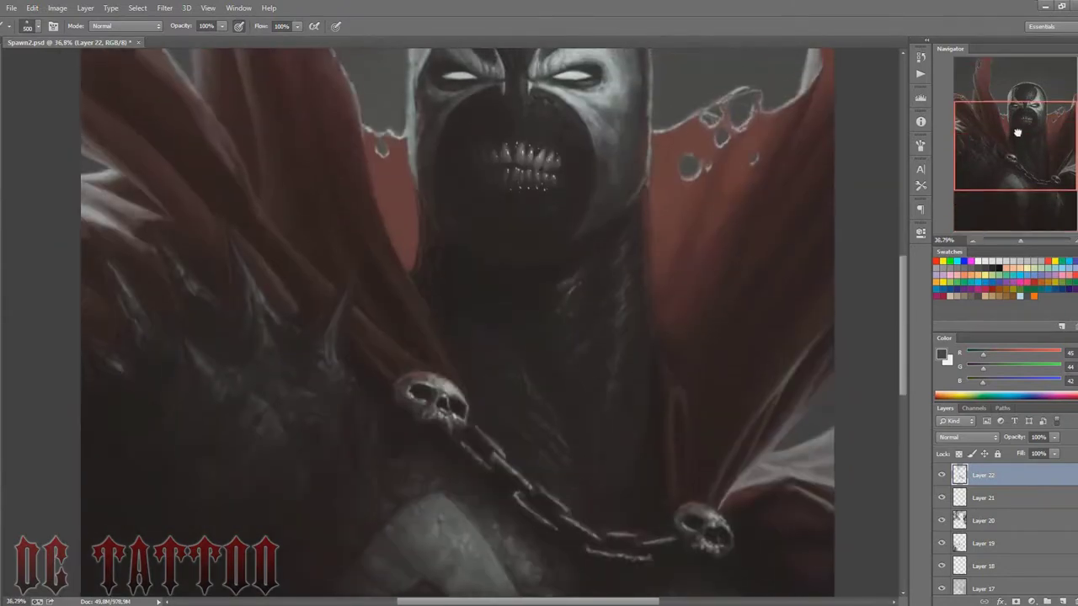
{"action": "left_click_drag", "start_coordinate": [1017, 133], "coordinate": [1017, 104]}
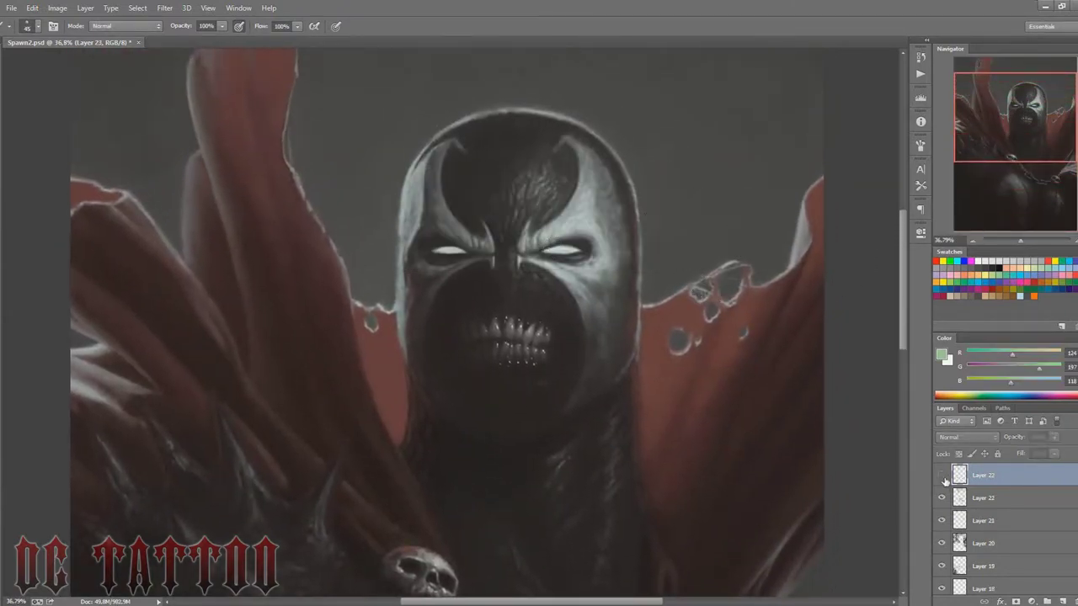
Step: Choose a textured brush preset for painting the eye glow
{"action": "scroll", "coordinate": [758, 295], "scroll_direction": "down", "scroll_amount": 5}
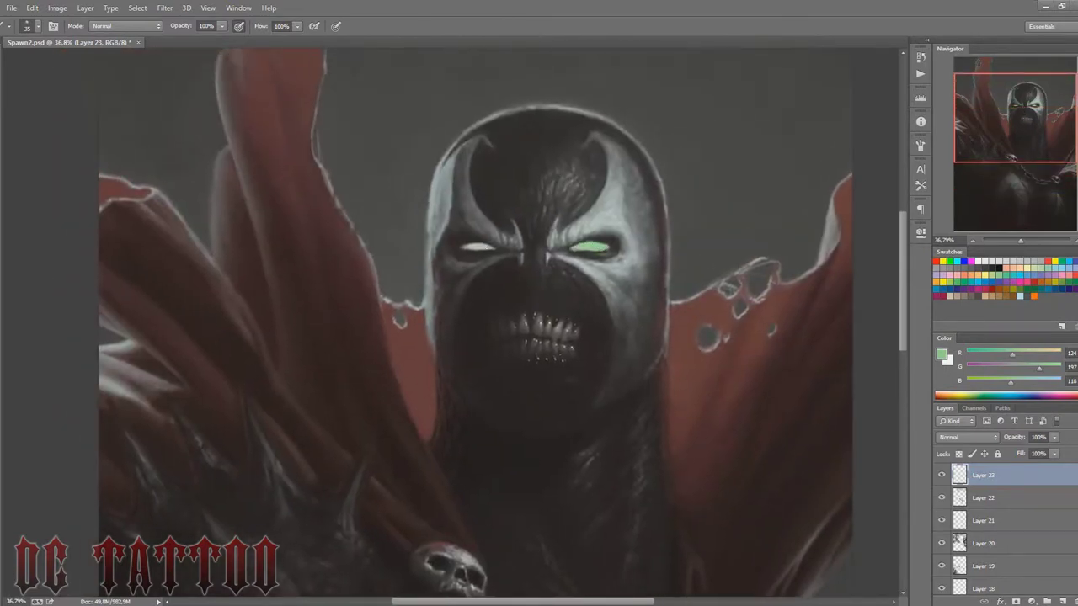
{"action": "right_click", "coordinate": [627, 244]}
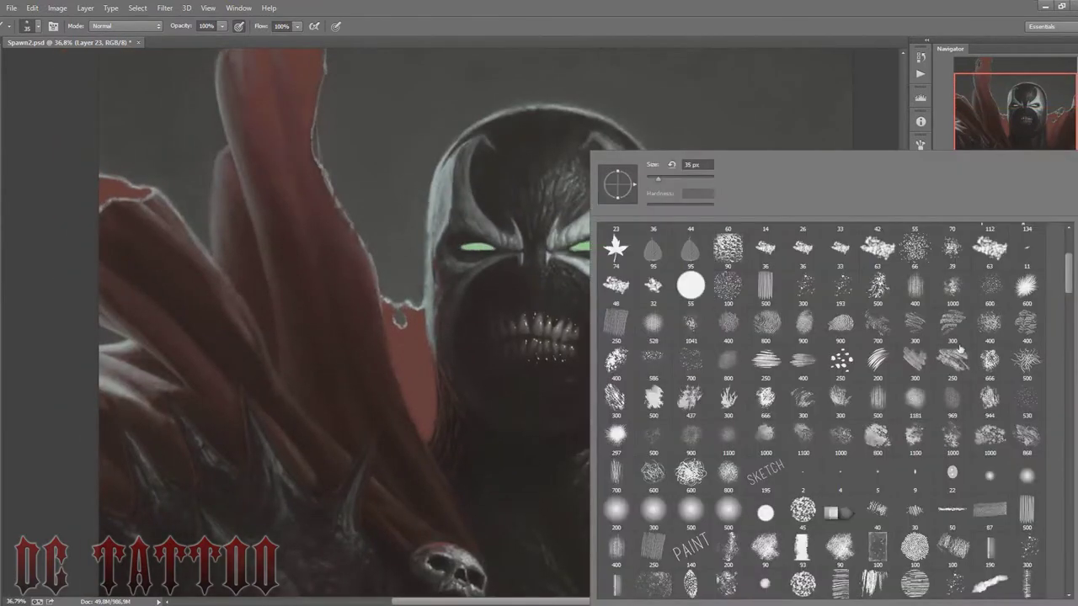
{"action": "scroll", "coordinate": [1059, 394], "scroll_direction": "down", "scroll_amount": 5}
{"action": "left_click_drag", "start_coordinate": [1069, 499], "coordinate": [1072, 458]}
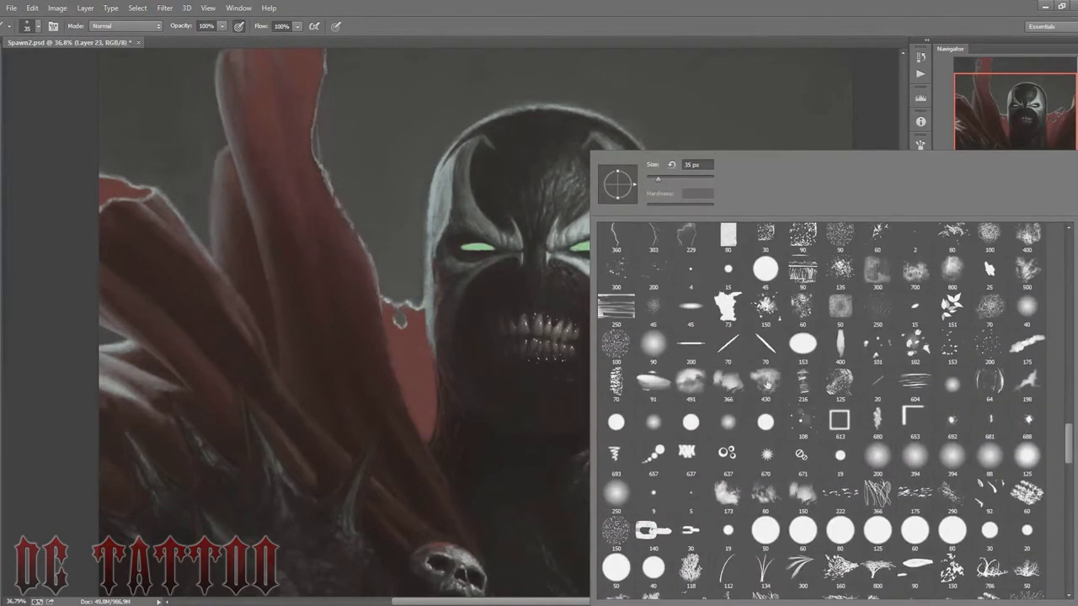
{"action": "double_click", "coordinate": [721, 505]}
Step: Paint green glow around both eyes, brightening the left eye with fine strokes
{"action": "left_click", "coordinate": [594, 244]}
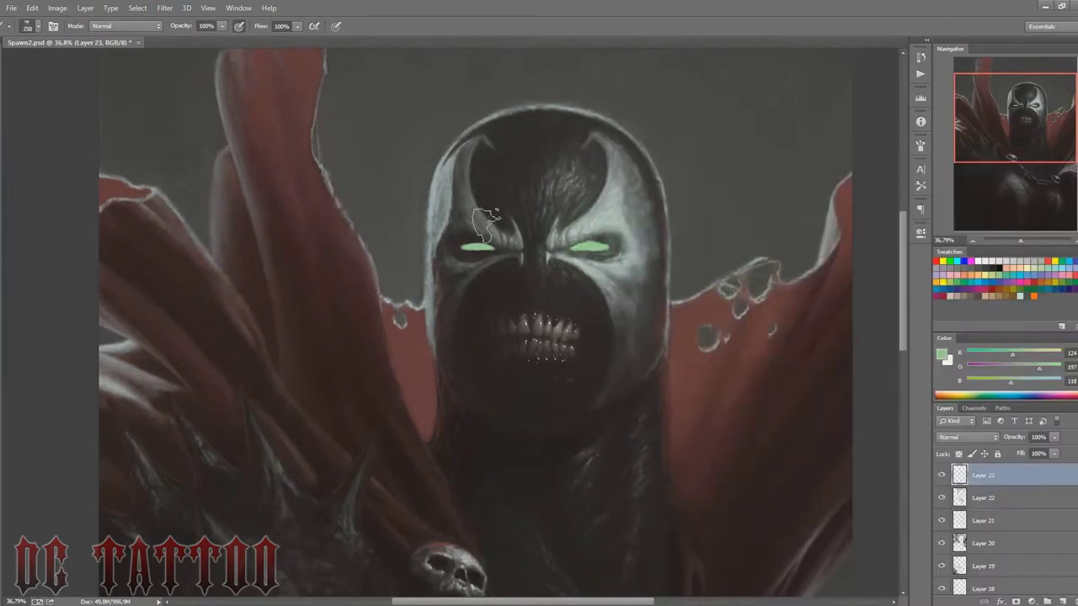
{"action": "left_click", "coordinate": [475, 246]}
{"action": "key", "text": "bracketright"}
{"action": "key", "text": "bracketright"}
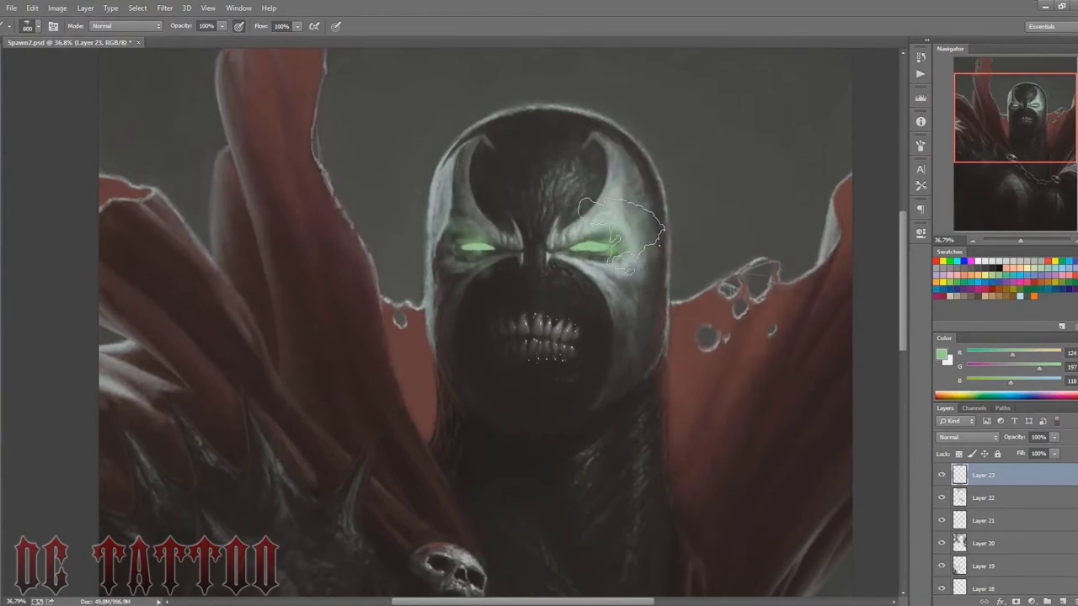
{"action": "left_click", "coordinate": [446, 227]}
{"action": "key", "text": "bracketleft"}
{"action": "key", "text": "bracketleft"}
{"action": "key", "text": "bracketleft"}
{"action": "scroll", "coordinate": [471, 299], "scroll_direction": "up", "scroll_amount": 2}
{"action": "key", "text": "bracketleft"}
{"action": "key", "text": "bracketleft"}
{"action": "key", "text": "bracketleft"}
{"action": "left_click_drag", "start_coordinate": [472, 298], "coordinate": [477, 301]}
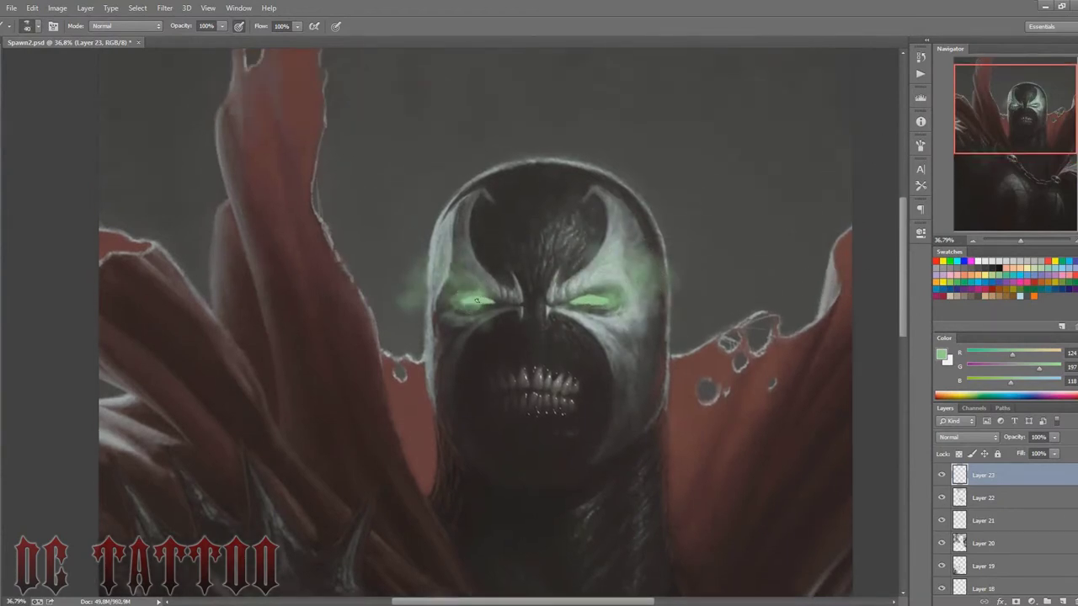
{"action": "scroll", "coordinate": [971, 437], "scroll_direction": "down", "scroll_amount": 4}
{"action": "scroll", "coordinate": [971, 437], "scroll_direction": "down", "scroll_amount": 3}
{"action": "left_click_drag", "start_coordinate": [469, 299], "coordinate": [473, 300]}
Step: Add Layer 24 and paint a huge soft green haze beside the head
{"action": "key", "text": "bracketright"}
{"action": "key", "text": "bracketright"}
{"action": "key", "text": "bracketright"}
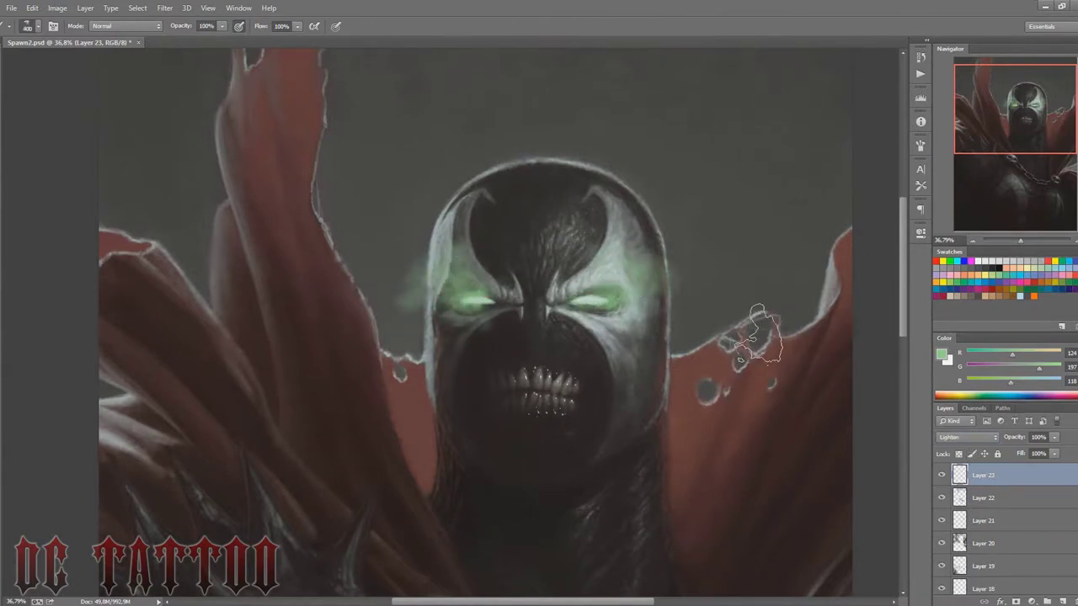
{"action": "key", "text": "ctrl+shift+alt+n"}
{"action": "key", "text": "bracketright"}
{"action": "key", "text": "bracketright"}
{"action": "key", "text": "bracketright"}
{"action": "left_click_drag", "start_coordinate": [623, 354], "coordinate": [594, 371]}
Step: Erase part of the green glow at the upper right with a shrinking eraser
{"action": "scroll", "coordinate": [594, 371], "scroll_direction": "up", "scroll_amount": 2}
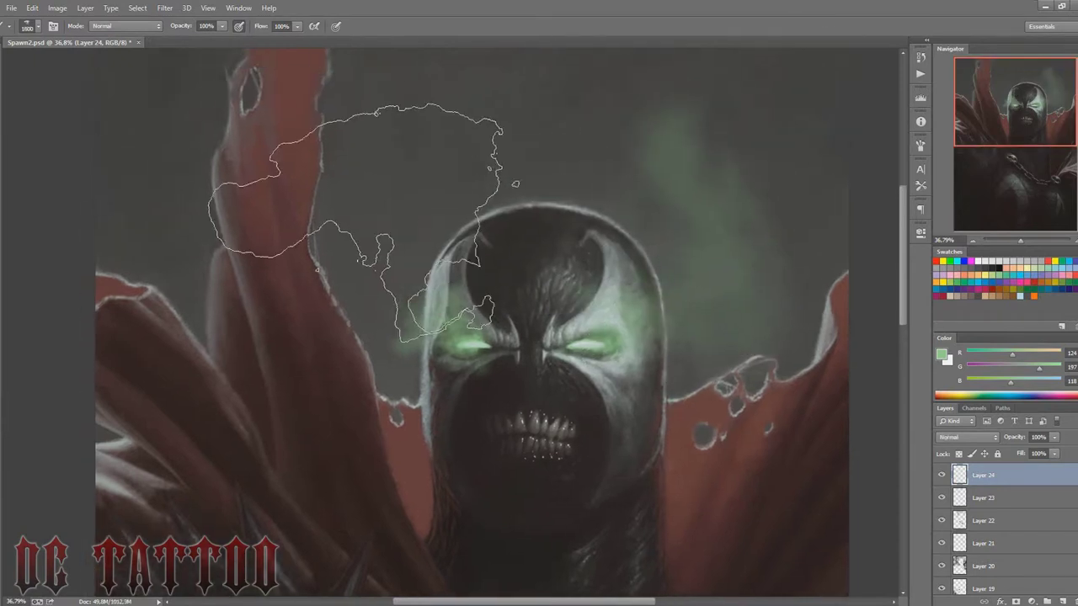
{"action": "key", "text": "bracketleft"}
{"action": "key", "text": "bracketleft"}
{"action": "key", "text": "bracketleft"}
{"action": "key", "text": "bracketleft"}
{"action": "key", "text": "bracketleft"}
{"action": "key", "text": "bracketleft"}
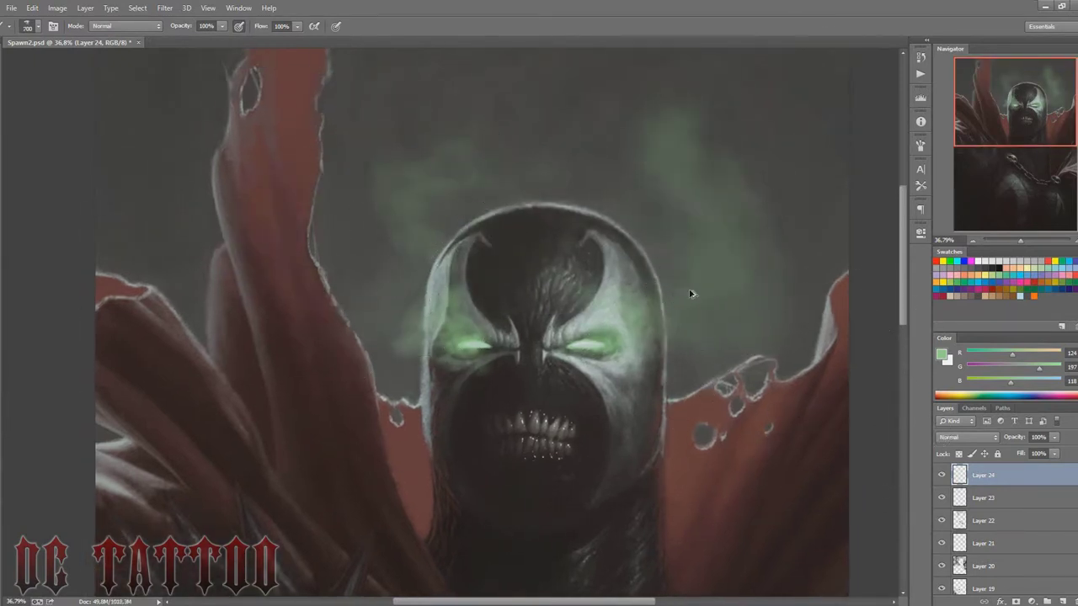
{"action": "key", "text": "e"}
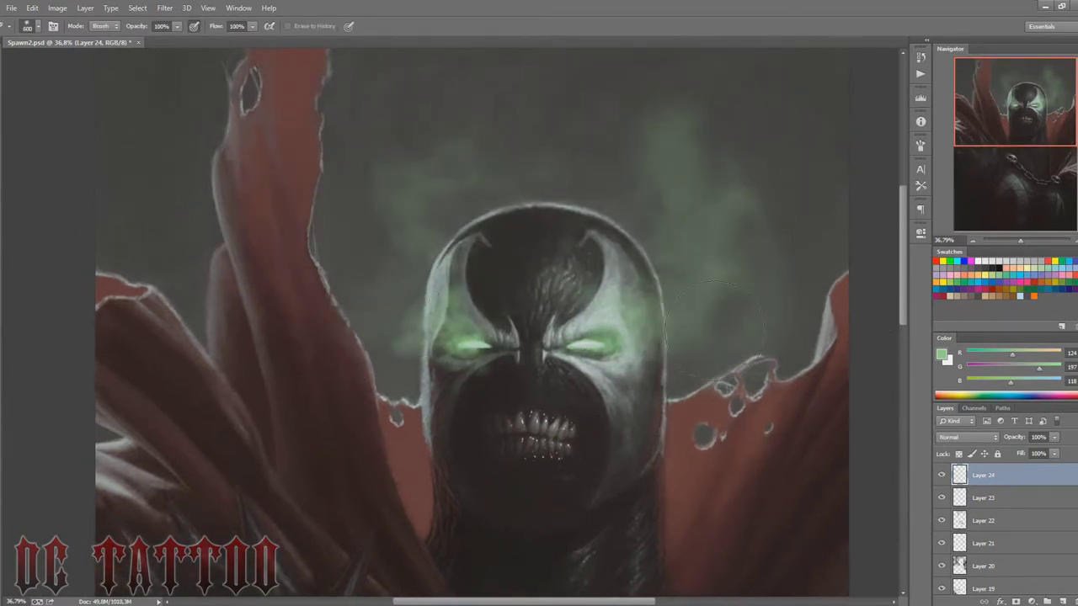
{"action": "left_click_drag", "start_coordinate": [764, 120], "coordinate": [715, 228]}
{"action": "key", "text": "bracketleft"}
{"action": "left_click_drag", "start_coordinate": [677, 97], "coordinate": [724, 253]}
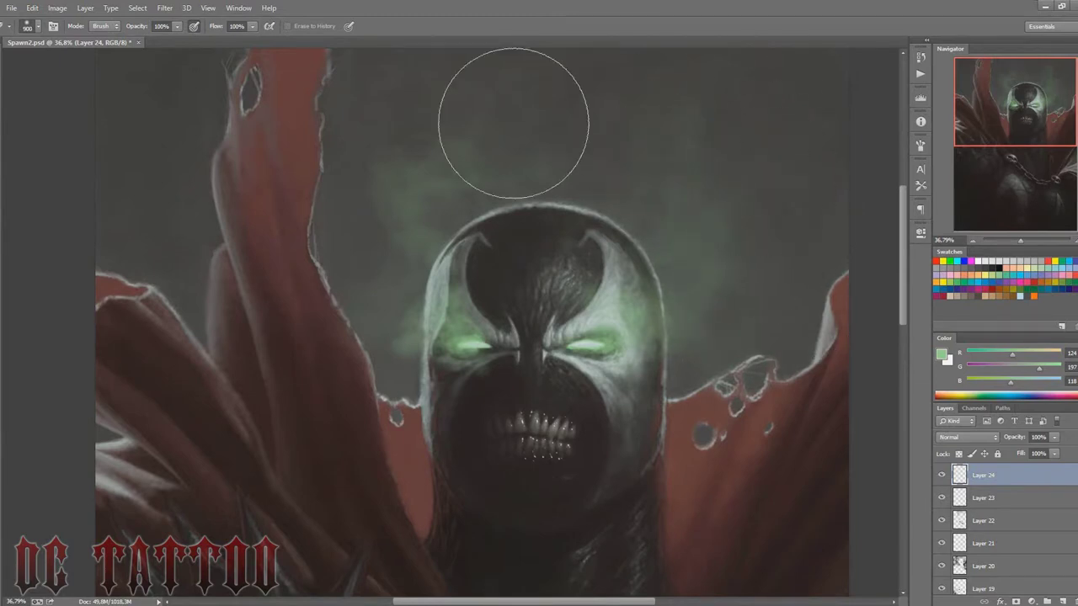
{"action": "key", "text": "bracketleft"}
{"action": "key", "text": "bracketleft"}
{"action": "key", "text": "bracketleft"}
Step: Try cloud brush presets, undoing a stray green dab, and settle on the 301 cloud brush
{"action": "key", "text": "b"}
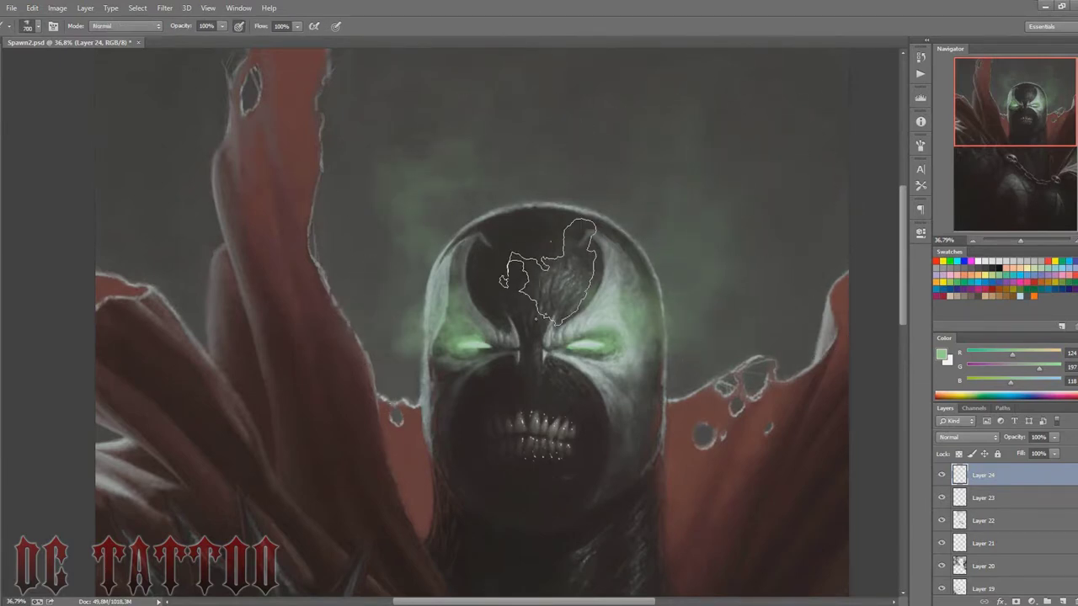
{"action": "right_click", "coordinate": [549, 157]}
{"action": "scroll", "coordinate": [1028, 453], "scroll_direction": "down", "scroll_amount": 5}
{"action": "scroll", "coordinate": [1027, 453], "scroll_direction": "down", "scroll_amount": 5}
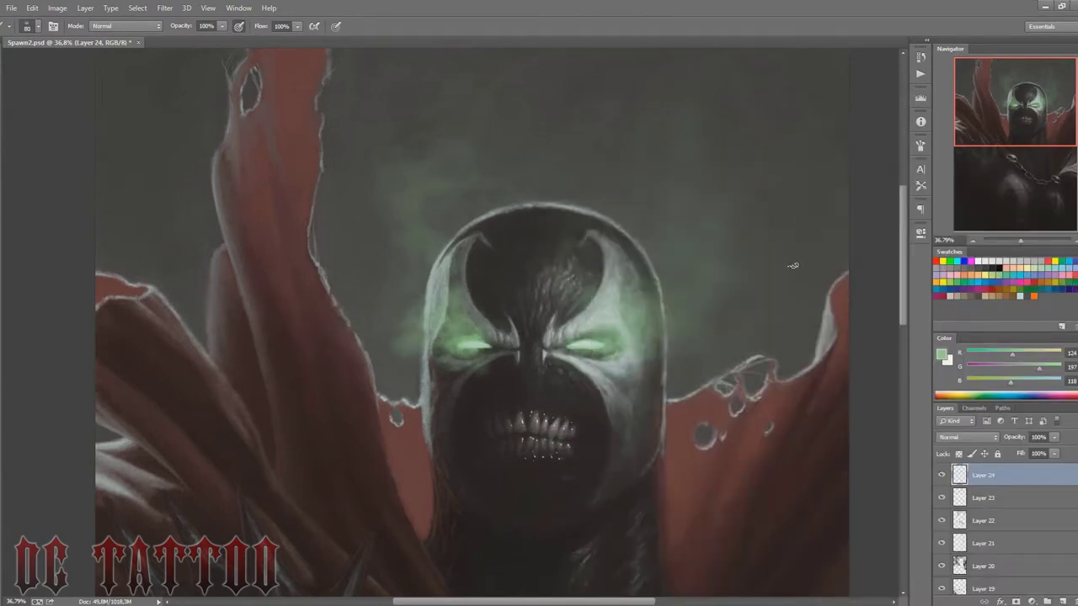
{"action": "right_click", "coordinate": [1072, 461]}
{"action": "scroll", "coordinate": [1028, 454], "scroll_direction": "down", "scroll_amount": 5}
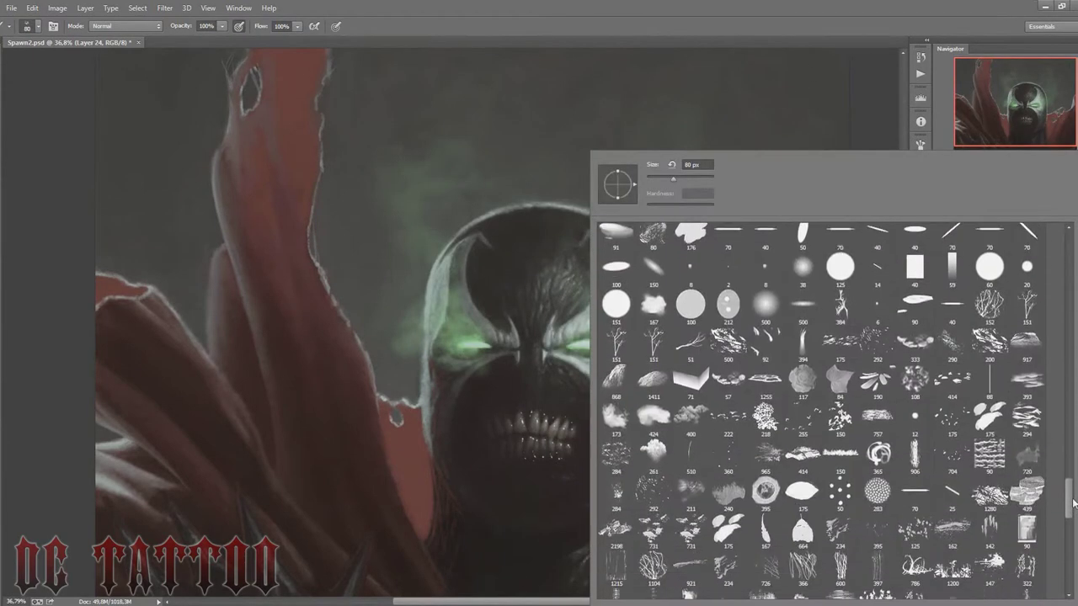
{"action": "scroll", "coordinate": [1027, 455], "scroll_direction": "down", "scroll_amount": 5}
{"action": "scroll", "coordinate": [1028, 455], "scroll_direction": "down", "scroll_amount": 5}
{"action": "double_click", "coordinate": [989, 413]}
{"action": "key", "text": "ctrl+z"}
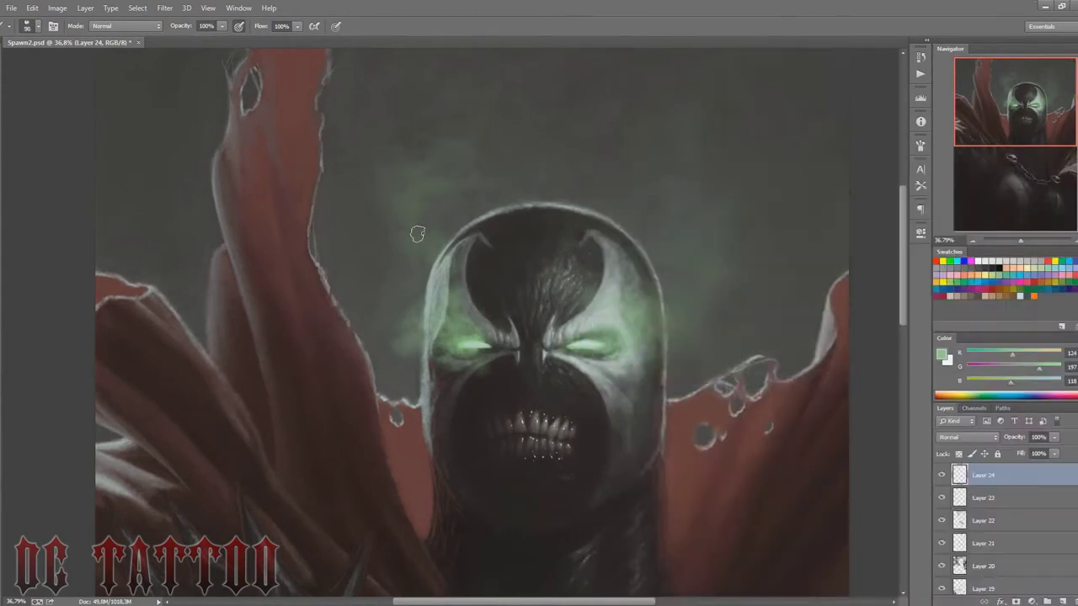
{"action": "right_click", "coordinate": [725, 181]}
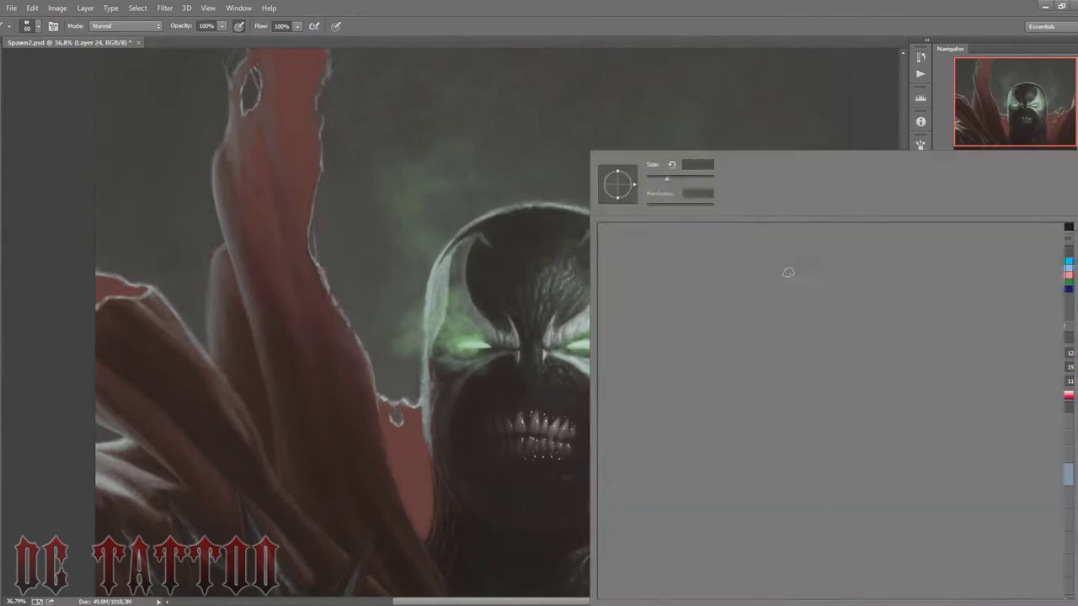
{"action": "double_click", "coordinate": [876, 410]}
Step: Switch to a smaller 400 px cloud brush and paint a faint green smoke wisp beside the head
{"action": "right_click", "coordinate": [769, 148]}
{"action": "scroll", "coordinate": [792, 278], "scroll_direction": "up", "scroll_amount": 5}
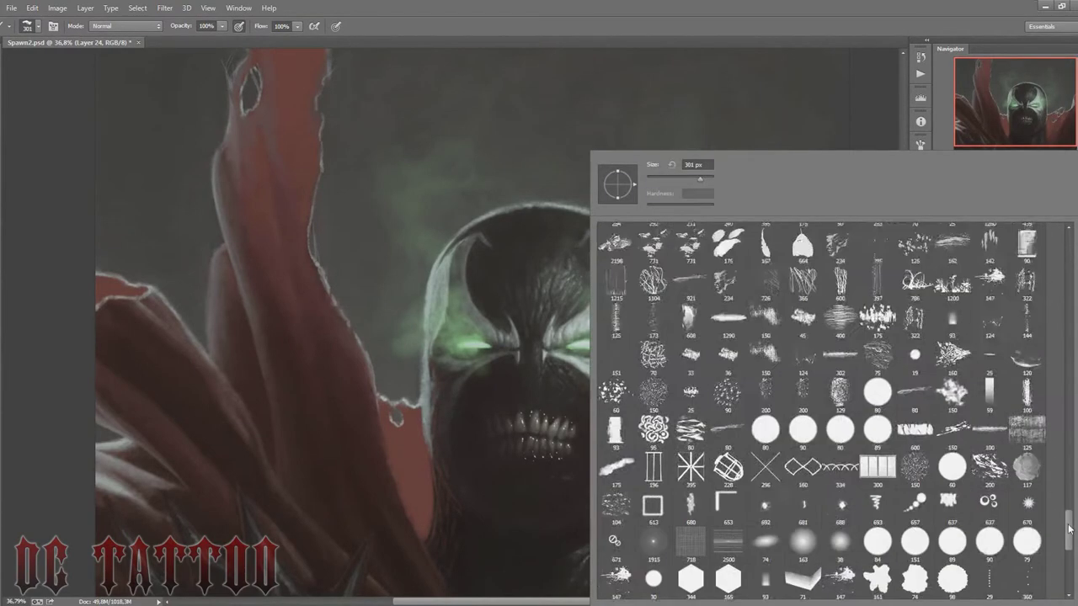
{"action": "scroll", "coordinate": [794, 286], "scroll_direction": "up", "scroll_amount": 5}
{"action": "scroll", "coordinate": [796, 293], "scroll_direction": "up", "scroll_amount": 5}
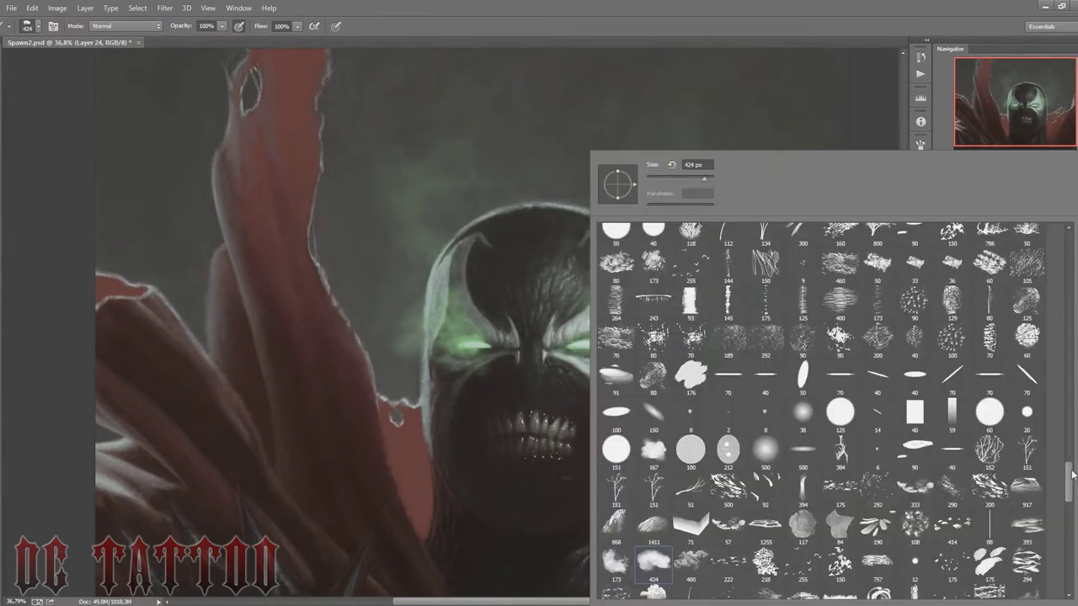
{"action": "scroll", "coordinate": [798, 297], "scroll_direction": "down", "scroll_amount": 3}
{"action": "scroll", "coordinate": [797, 297], "scroll_direction": "down", "scroll_amount": 3}
{"action": "double_click", "coordinate": [797, 296]}
{"action": "key", "text": "bracketleft"}
{"action": "key", "text": "bracketleft"}
{"action": "key", "text": "bracketleft"}
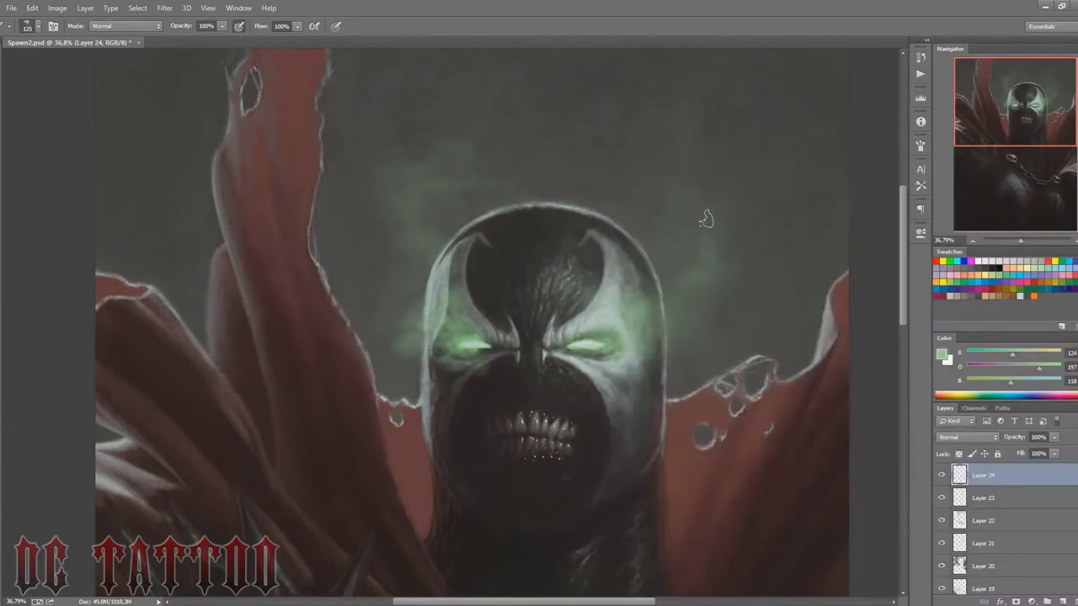
{"action": "left_click_drag", "start_coordinate": [679, 194], "coordinate": [667, 191]}
Step: With a larger smoke brush, paint green smoke to the upper right and above the head
{"action": "right_click", "coordinate": [733, 163]}
{"action": "left_click", "coordinate": [796, 177]}
{"action": "left_click_drag", "start_coordinate": [699, 101], "coordinate": [690, 236]}
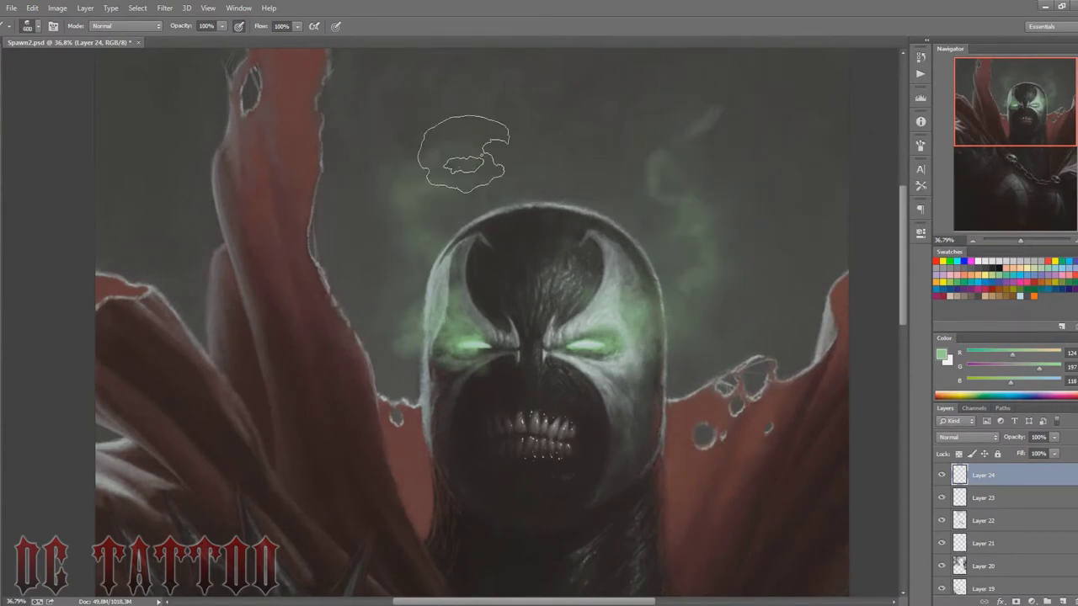
{"action": "left_click_drag", "start_coordinate": [494, 168], "coordinate": [438, 93]}
Step: Erase a faint smoke wisp above the head and toggle the smoke layer to compare
{"action": "key", "text": "e"}
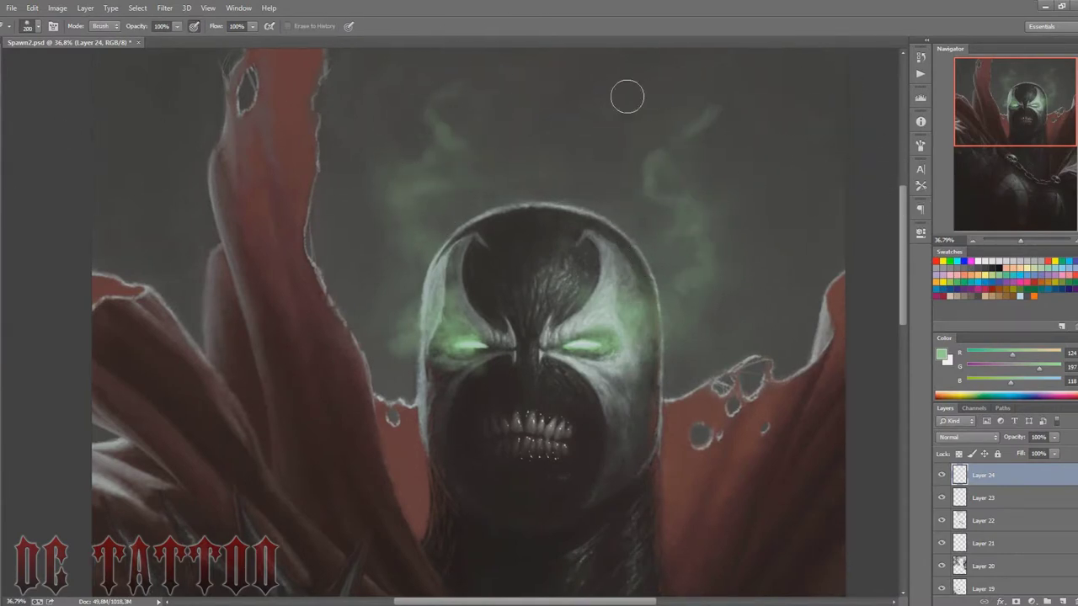
{"action": "key", "text": "bracketleft"}
{"action": "left_click_drag", "start_coordinate": [696, 126], "coordinate": [663, 156]}
{"action": "key", "text": "bracketleft"}
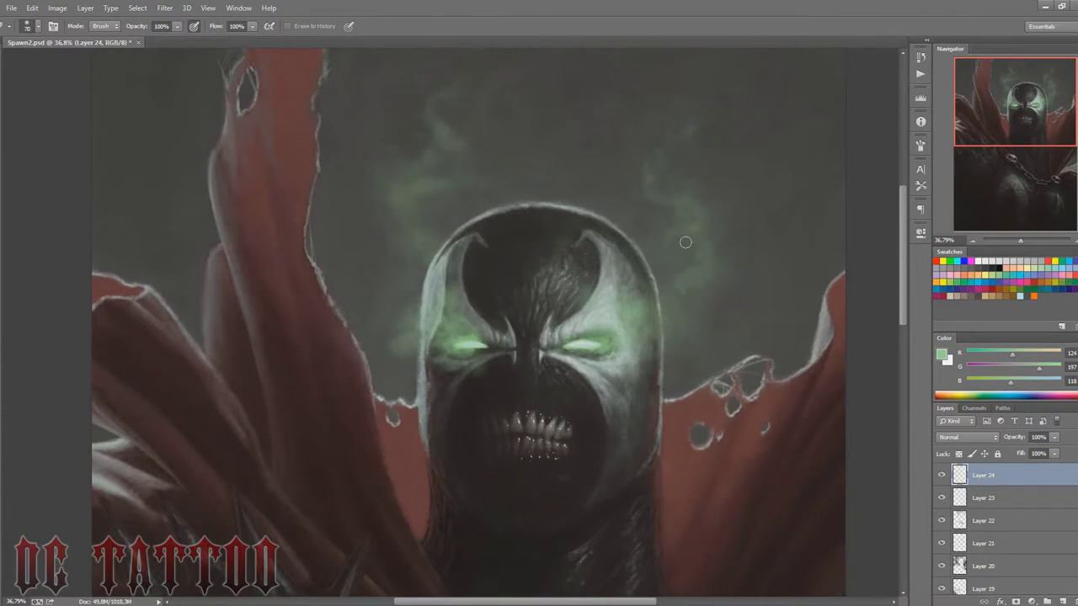
{"action": "key", "text": "bracketright"}
{"action": "key", "text": "bracketright"}
{"action": "key", "text": "bracketright"}
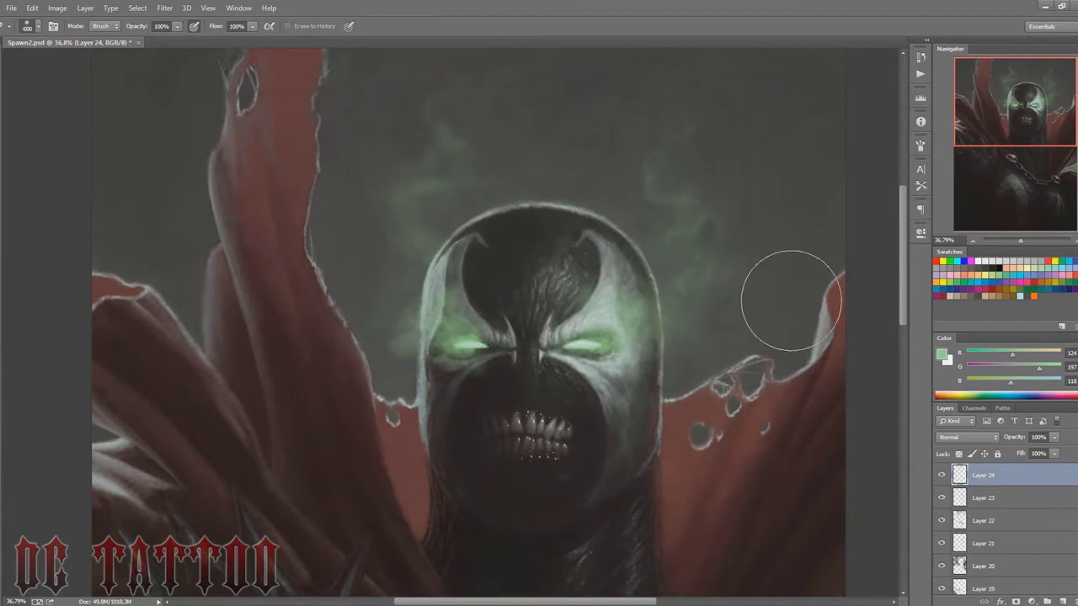
{"action": "left_click", "coordinate": [942, 476]}
{"action": "left_click", "coordinate": [942, 476]}
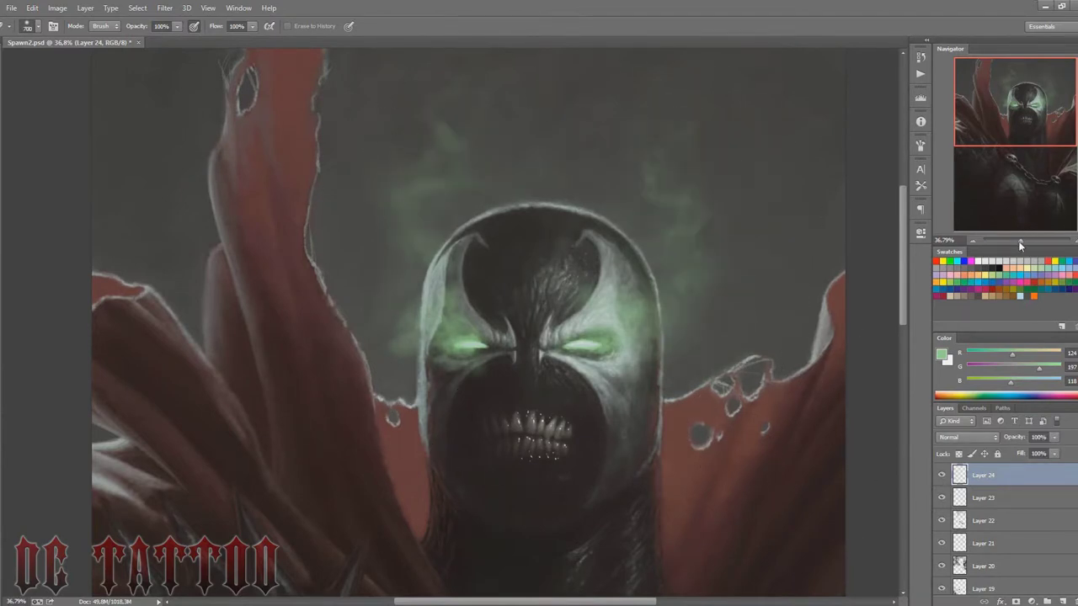
{"action": "left_click_drag", "start_coordinate": [1020, 241], "coordinate": [1018, 241]}
Step: Paint green glow under both eyes and extend the left eye slit toward the nose
{"action": "key", "text": "b"}
{"action": "right_click", "coordinate": [743, 381]}
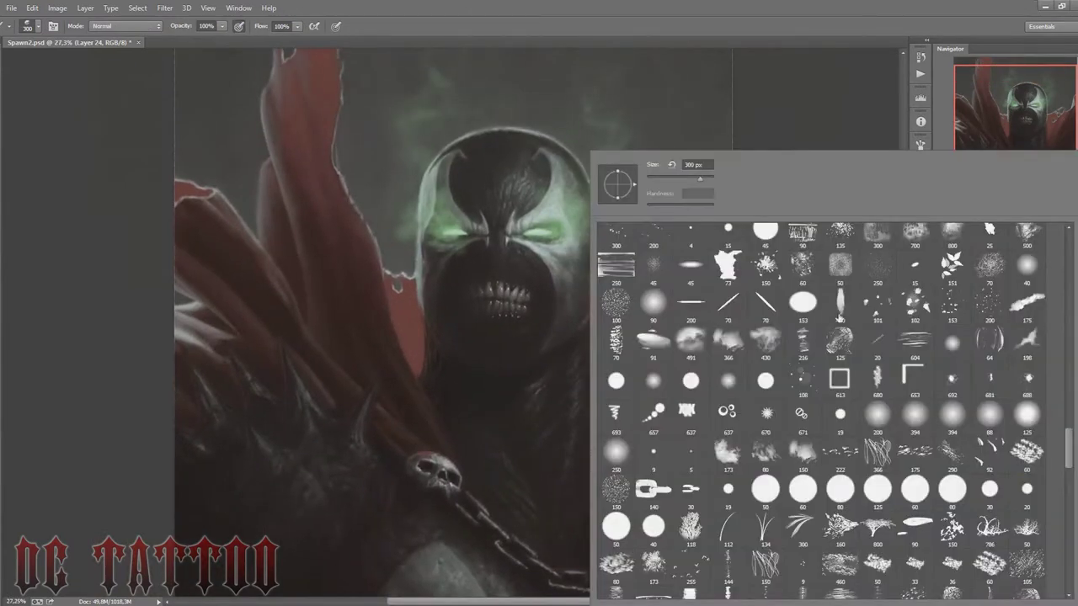
{"action": "scroll", "coordinate": [1072, 287], "scroll_direction": "down", "scroll_amount": 3}
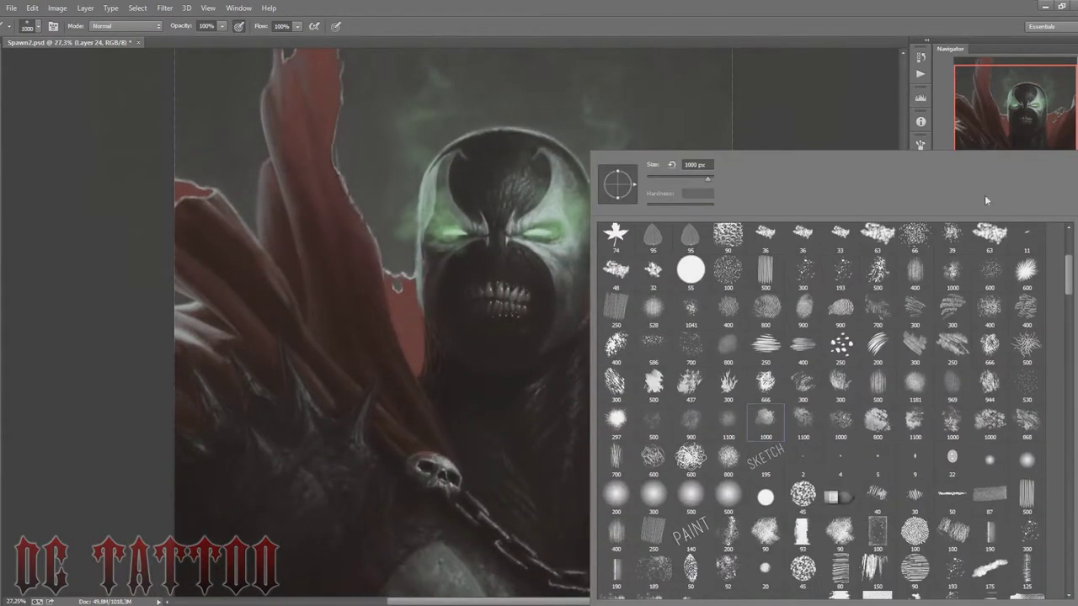
{"action": "left_click", "coordinate": [1018, 240]}
{"action": "left_click_drag", "start_coordinate": [1018, 240], "coordinate": [1025, 240]}
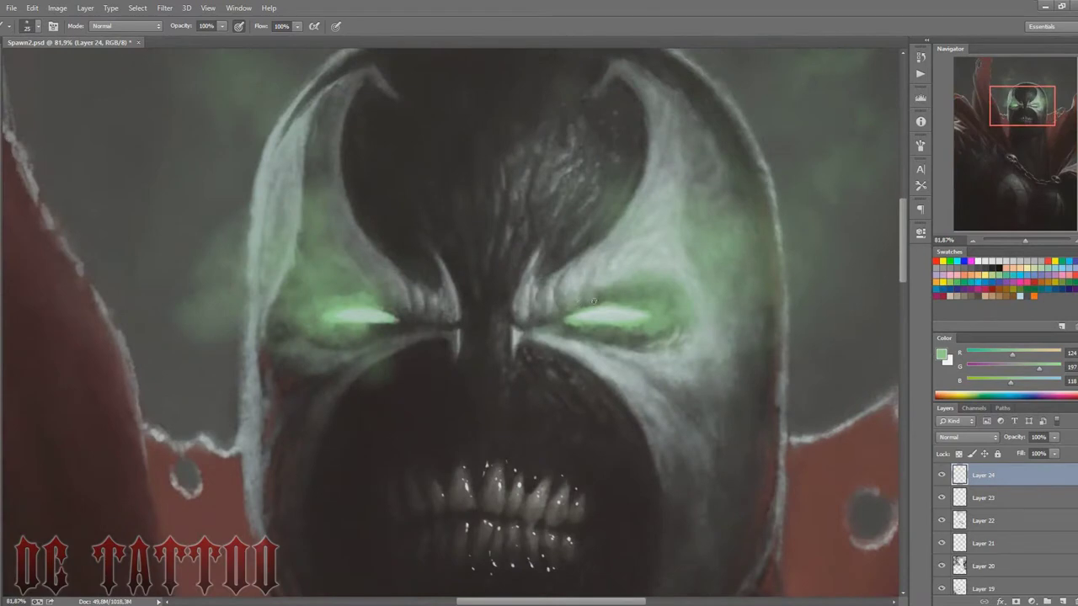
{"action": "key", "text": "bracketleft"}
{"action": "key", "text": "bracketleft"}
{"action": "left_click_drag", "start_coordinate": [589, 338], "coordinate": [634, 351]}
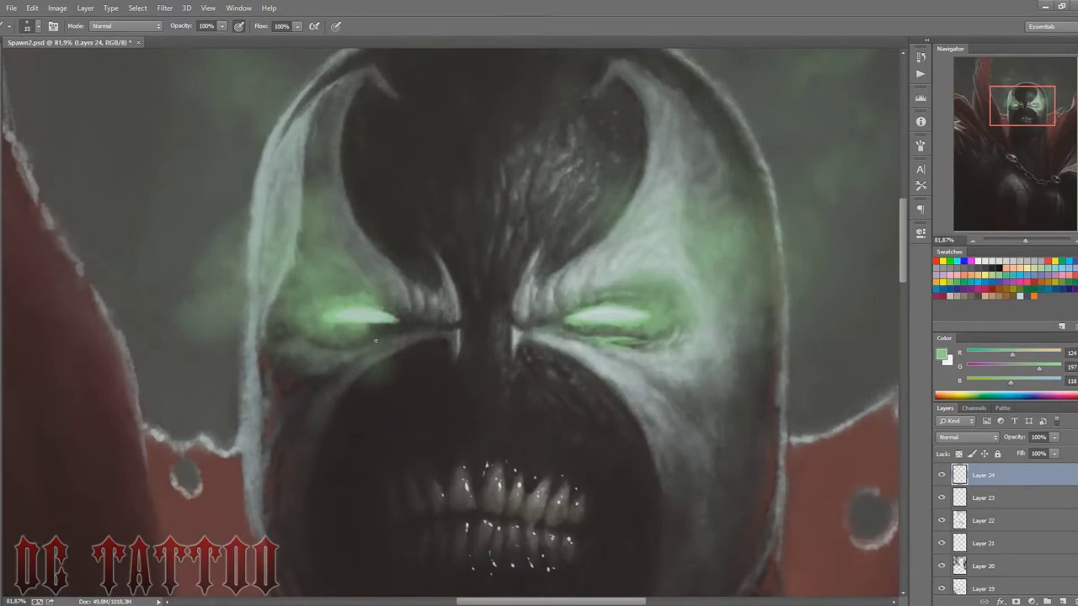
{"action": "left_click_drag", "start_coordinate": [376, 341], "coordinate": [307, 341]}
{"action": "key", "text": "bracketright"}
{"action": "key", "text": "bracketright"}
{"action": "key", "text": "bracketright"}
{"action": "key", "text": "bracketright"}
{"action": "key", "text": "bracketright"}
{"action": "left_click_drag", "start_coordinate": [418, 325], "coordinate": [389, 335]}
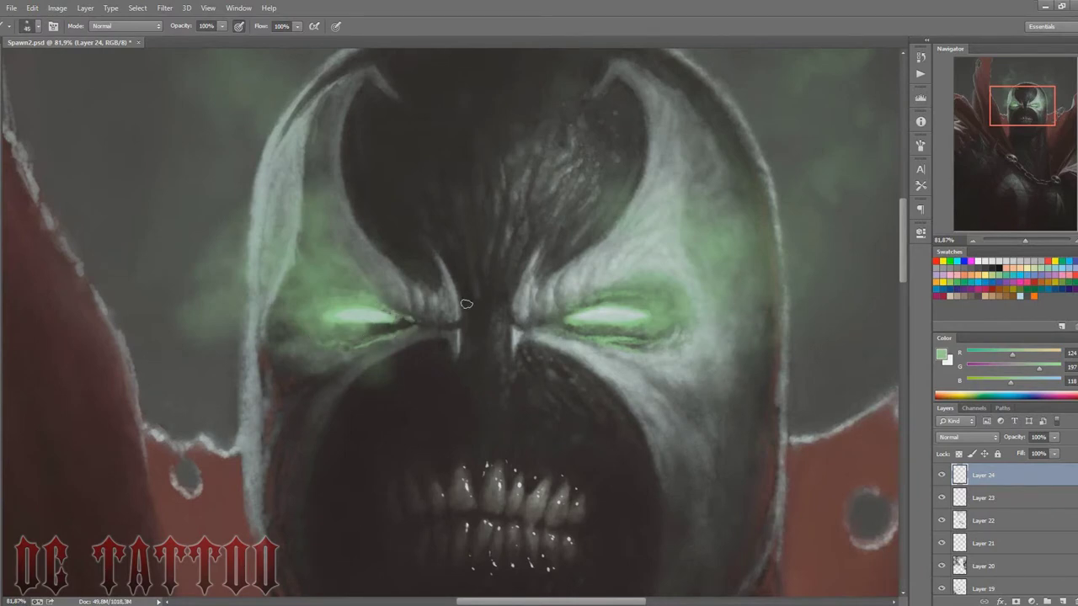
{"action": "key", "text": "bracketleft"}
{"action": "key", "text": "bracketleft"}
{"action": "key", "text": "bracketright"}
{"action": "key", "text": "bracketright"}
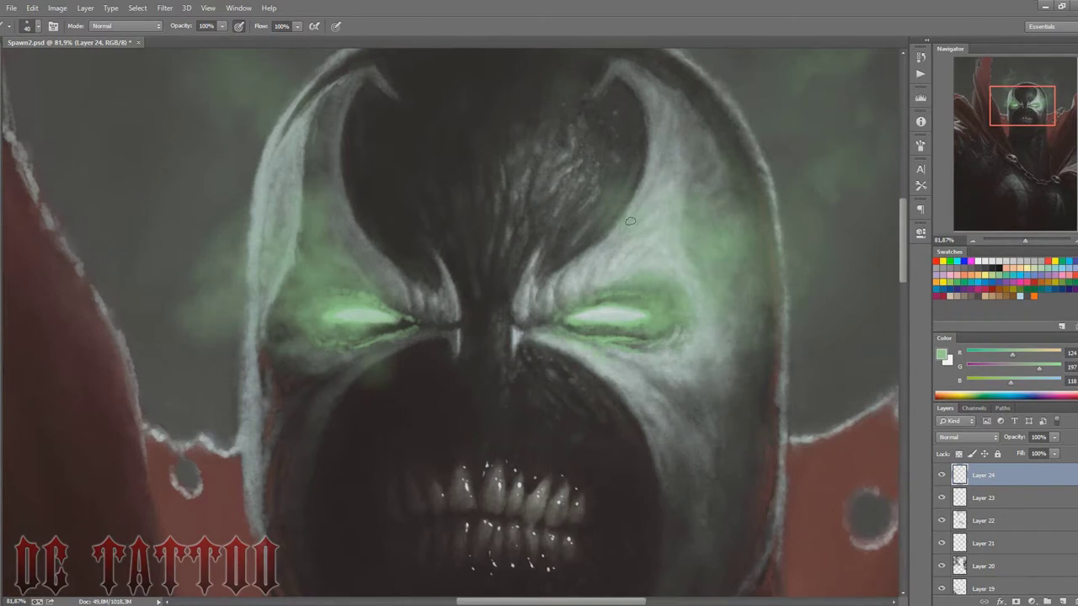
Step: Highlight the lower chain skull, a chain link and the cape's left edge beside the head
{"action": "left_click_drag", "start_coordinate": [1025, 240], "coordinate": [1021, 240]}
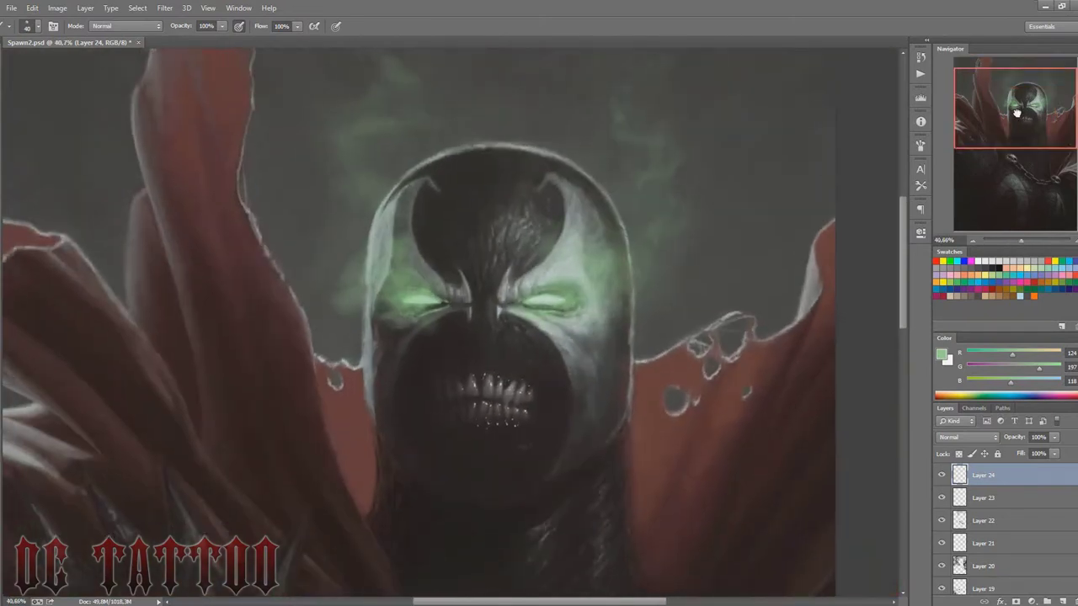
{"action": "left_click_drag", "start_coordinate": [1017, 112], "coordinate": [1016, 146]}
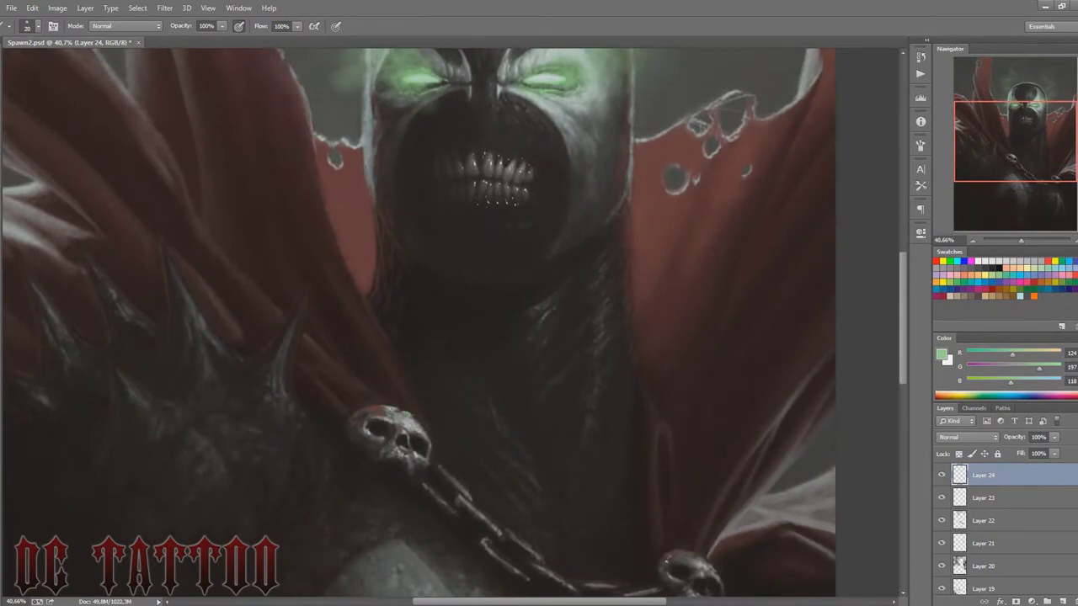
{"action": "left_click", "coordinate": [670, 558]}
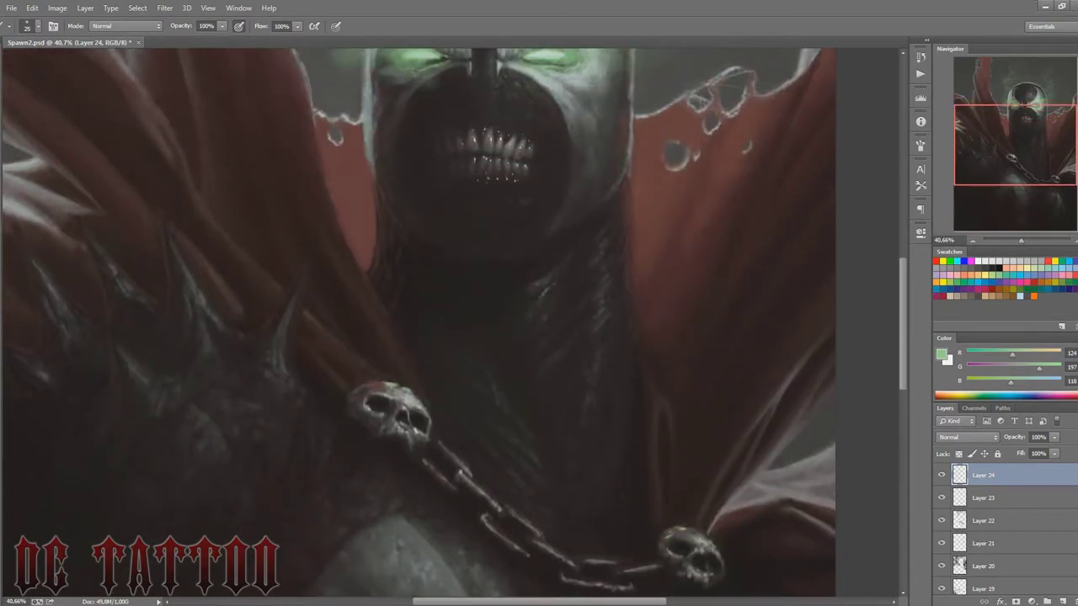
{"action": "left_click", "coordinate": [461, 474]}
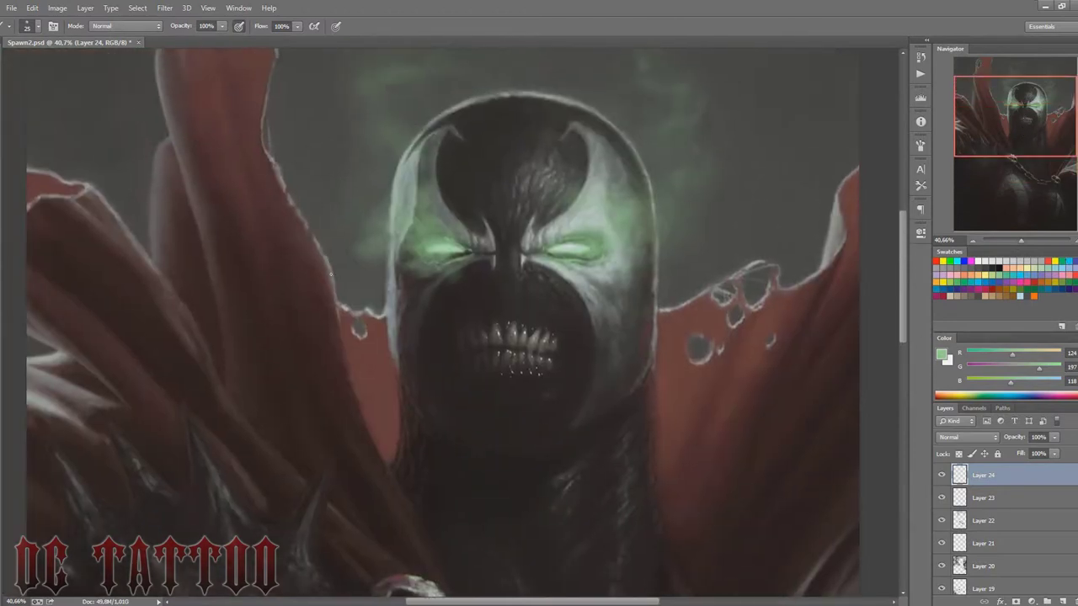
{"action": "left_click_drag", "start_coordinate": [331, 275], "coordinate": [296, 209]}
{"action": "mouse_move", "coordinate": [1022, 108]}
{"action": "left_mouse_down"}
{"action": "mouse_move", "coordinate": [1005, 80]}
{"action": "mouse_move", "coordinate": [1027, 104]}
{"action": "mouse_move", "coordinate": [1021, 97]}
{"action": "left_mouse_up"}
{"action": "left_click_drag", "start_coordinate": [1022, 240], "coordinate": [1017, 240]}
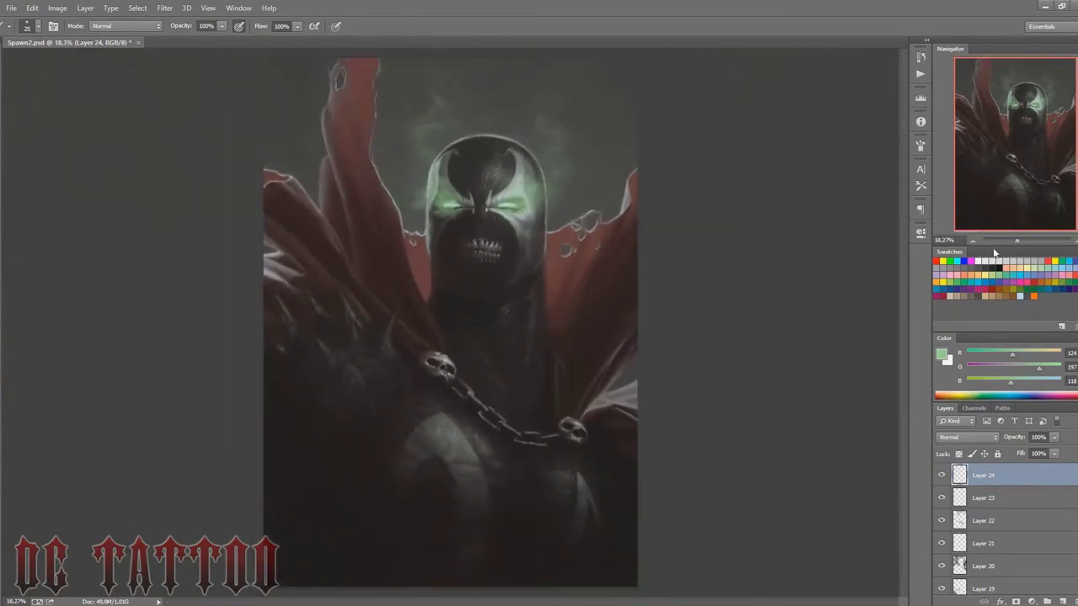
Step: Add a new sparkle layer, hide the green eye glow, and sample the helmet's grey
{"action": "key", "text": "ctrl+shift+n"}
{"action": "key", "text": "Return"}
{"action": "right_click", "coordinate": [529, 151]}
{"action": "key", "text": "Return"}
{"action": "left_click_drag", "start_coordinate": [1017, 240], "coordinate": [1024, 240]}
{"action": "left_click", "coordinate": [558, 217], "text": "alt"}
{"action": "left_click_drag", "start_coordinate": [941, 520], "coordinate": [941, 498]}
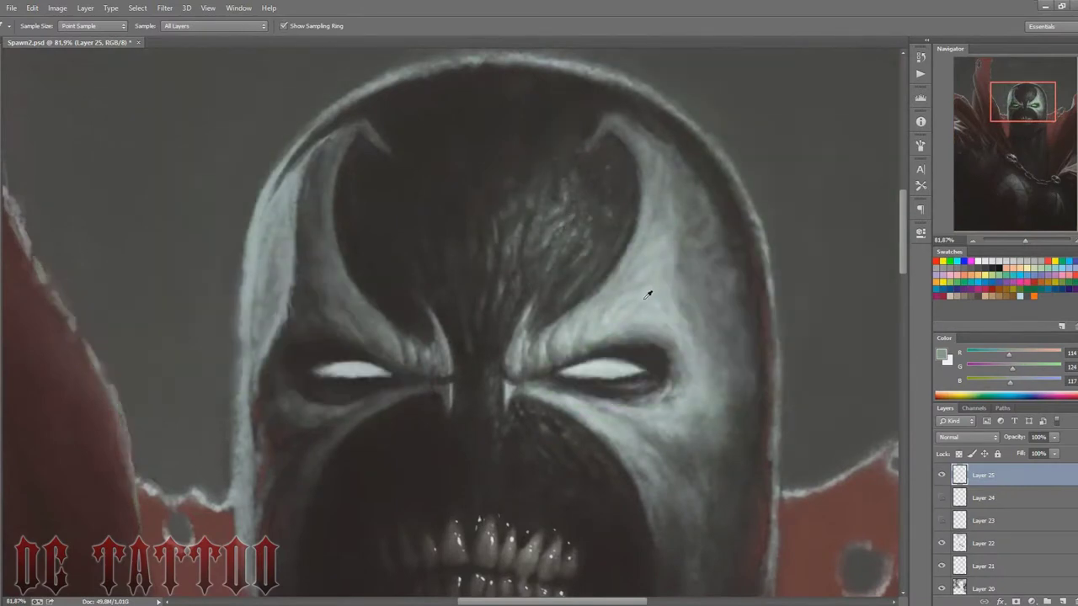
{"action": "key", "text": "z"}
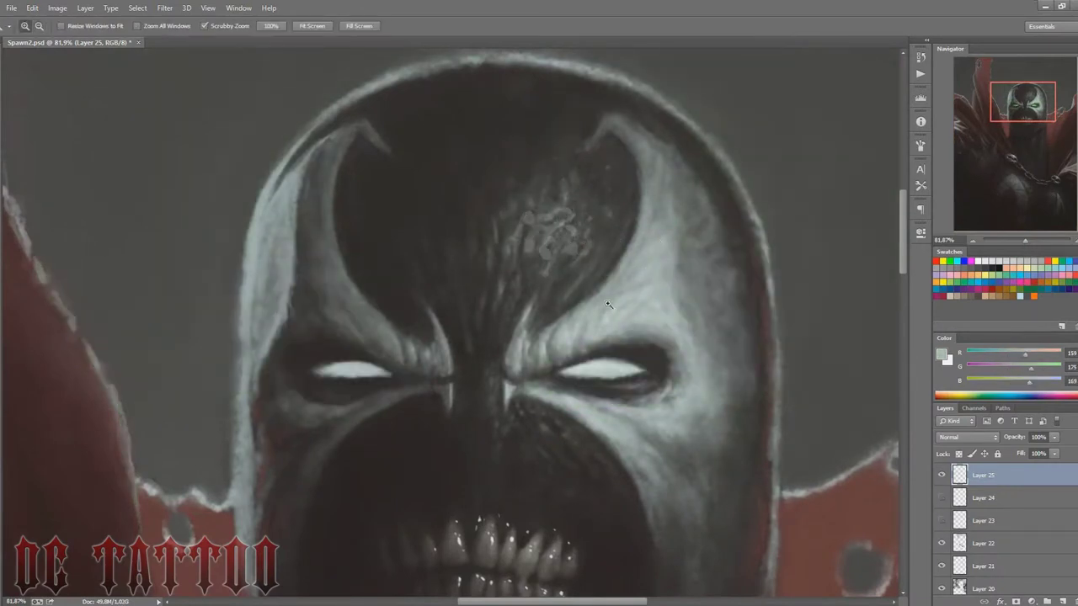
{"action": "key", "text": "b"}
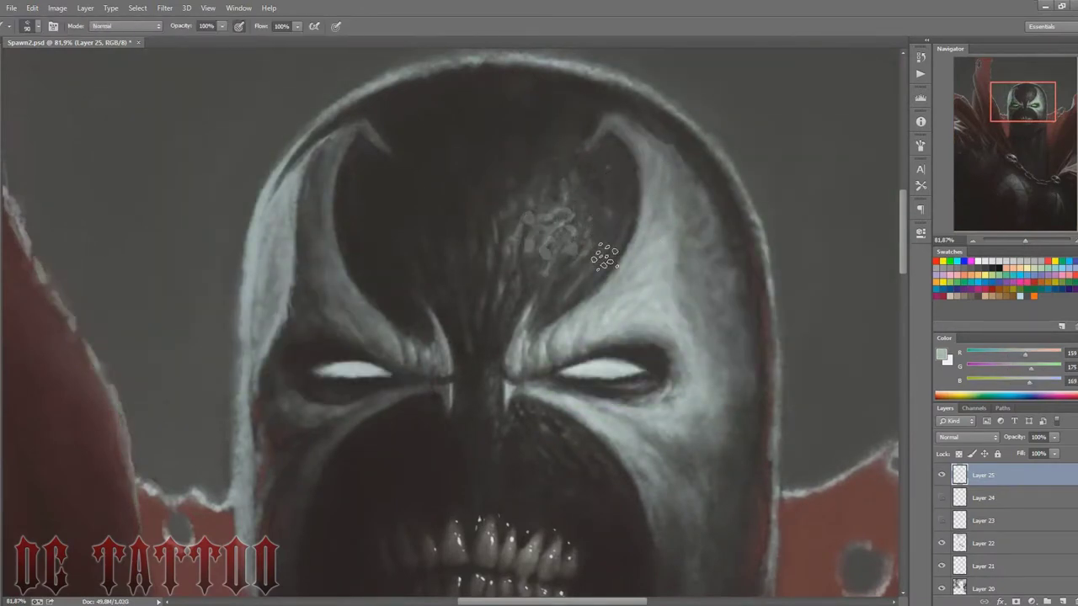
Step: Choose the 200 px speckle brush and set the sparkle layer to Color Dodge
{"action": "right_click", "coordinate": [594, 251]}
{"action": "left_click_drag", "start_coordinate": [1066, 284], "coordinate": [1067, 331]}
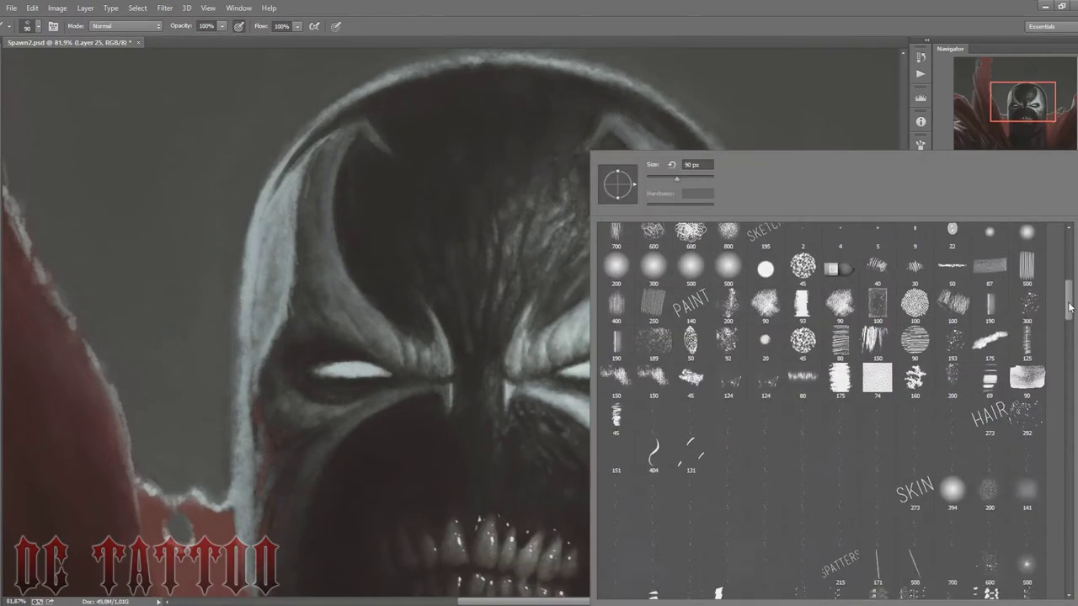
{"action": "double_click", "coordinate": [803, 386]}
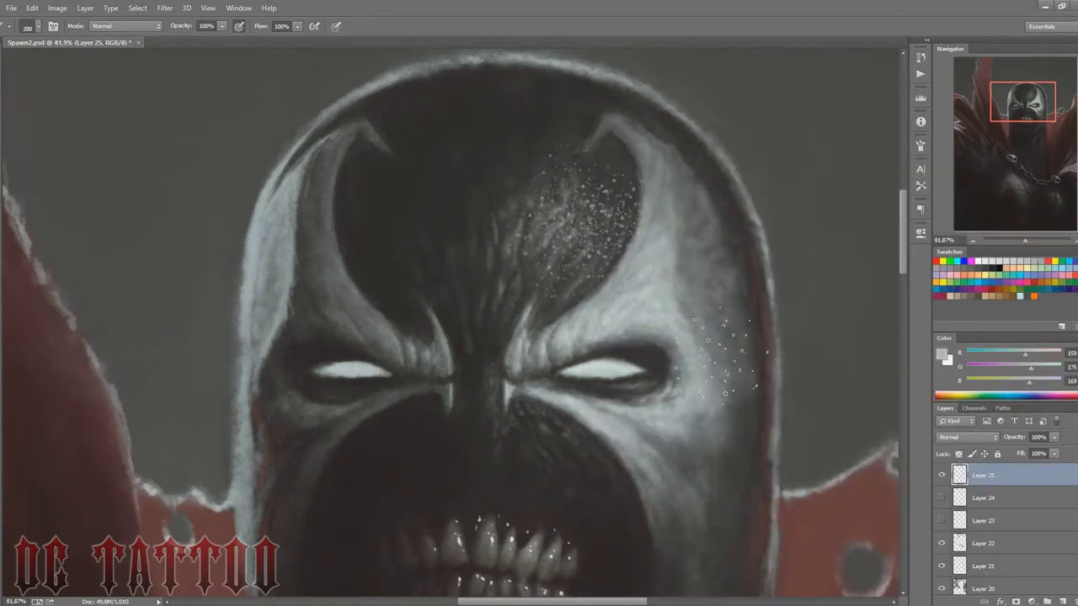
{"action": "key", "text": "bracketleft"}
{"action": "key", "text": "bracketleft"}
{"action": "key", "text": "bracketright"}
{"action": "key", "text": "bracketright"}
{"action": "key", "text": "bracketright"}
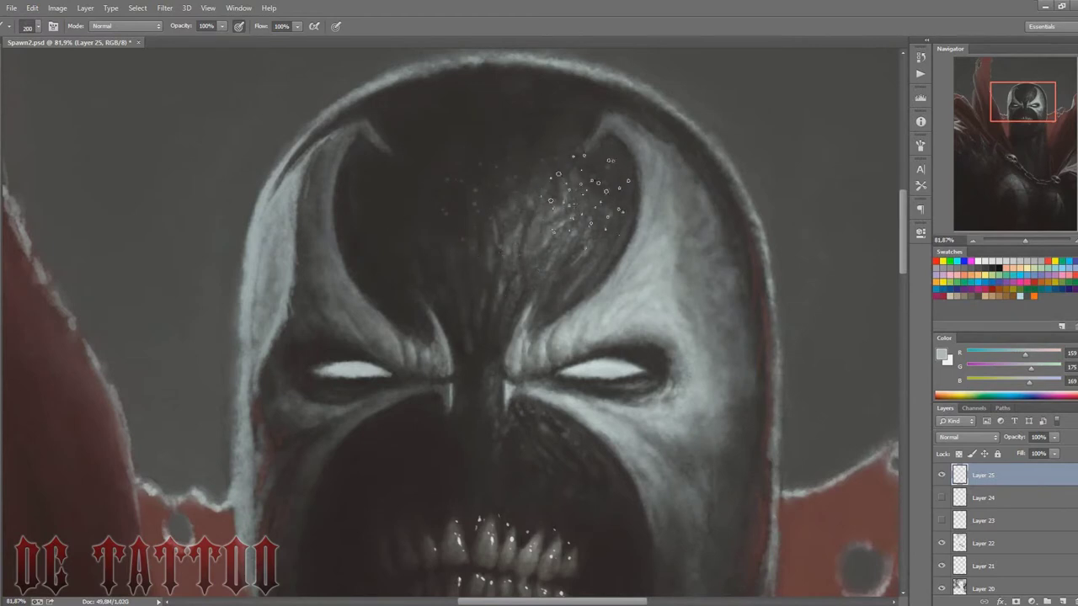
{"action": "scroll", "coordinate": [974, 437], "scroll_direction": "down", "scroll_amount": 2}
{"action": "key", "text": "ctrl+bracketleft"}
{"action": "key", "text": "ctrl+bracketleft"}
{"action": "scroll", "coordinate": [974, 437], "scroll_direction": "down", "scroll_amount": 4}
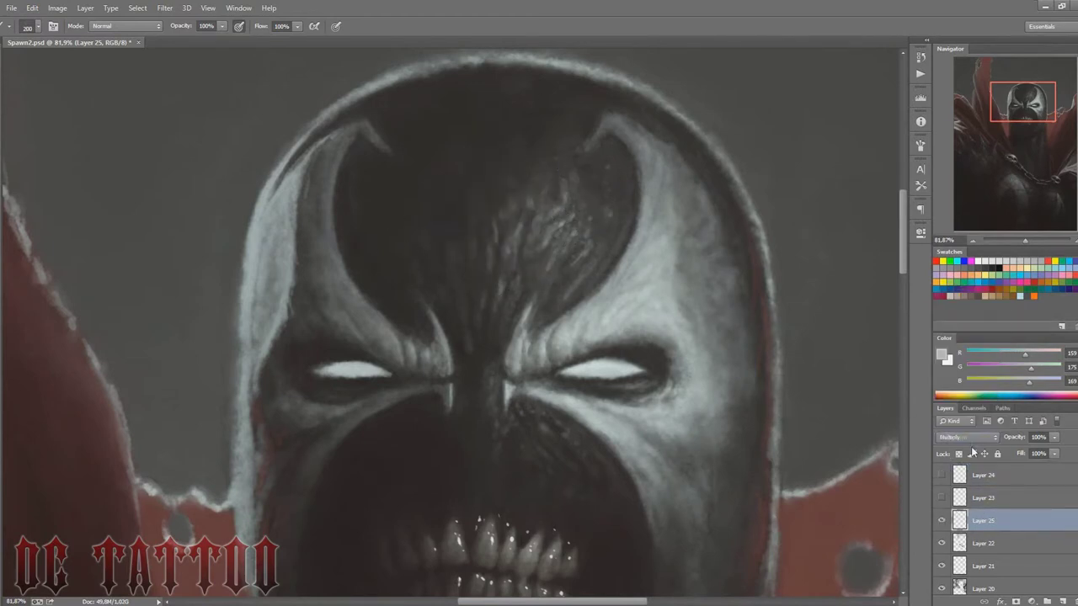
{"action": "scroll", "coordinate": [972, 455], "scroll_direction": "down", "scroll_amount": 3}
{"action": "key", "text": "bracketleft"}
{"action": "key", "text": "bracketleft"}
{"action": "key", "text": "bracketleft"}
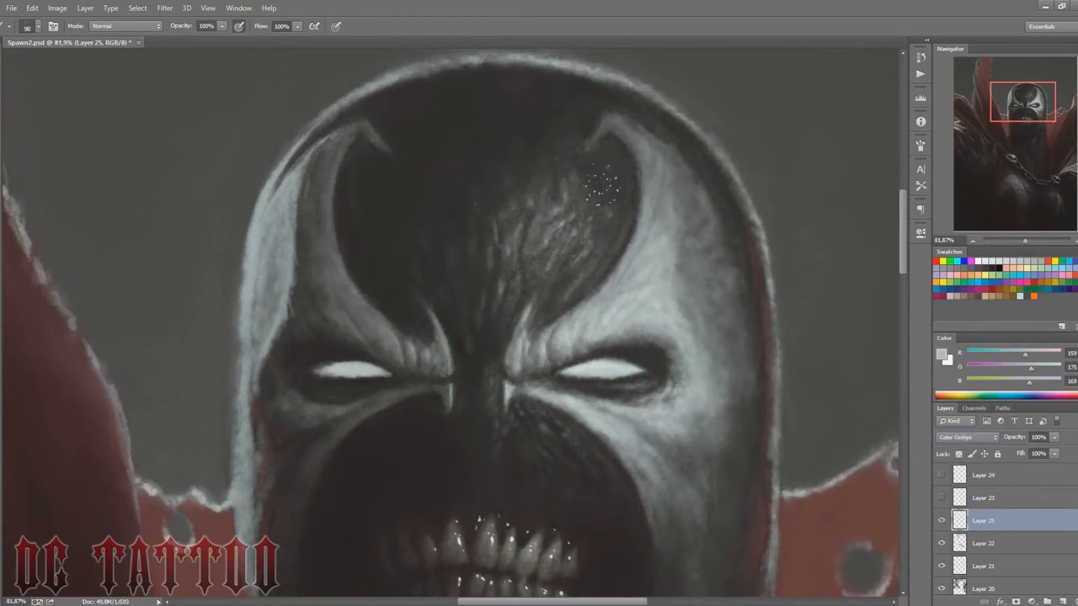
Step: Stipple Color Dodge glints over the teeth, chin and chest armour, adjusting the speckle brush size
{"action": "key", "text": "bracketright"}
{"action": "key", "text": "bracketright"}
{"action": "key", "text": "bracketright"}
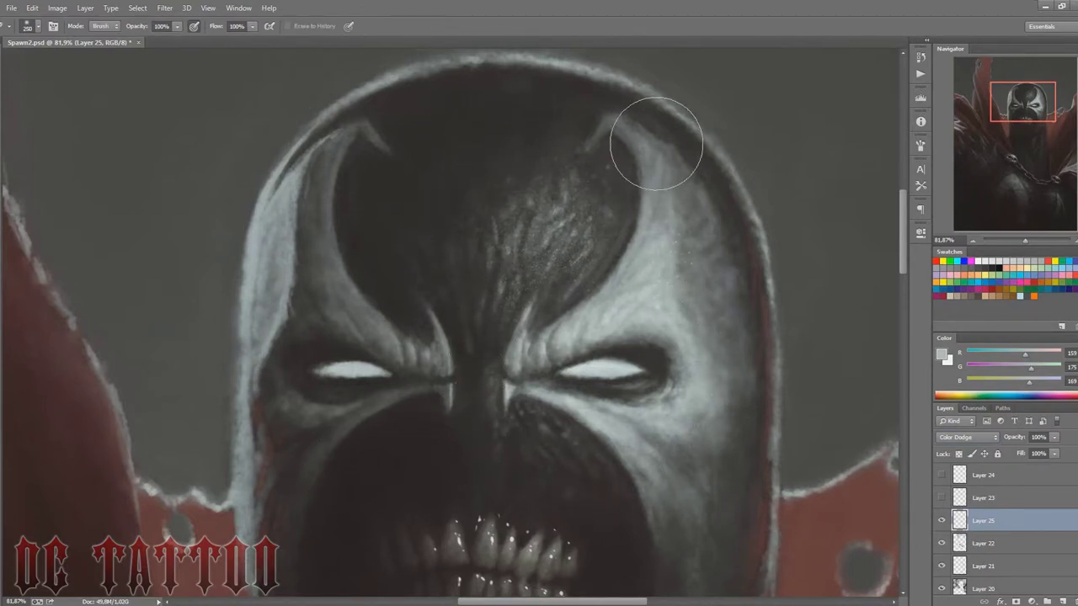
{"action": "scroll", "coordinate": [613, 468], "scroll_direction": "down", "scroll_amount": 1}
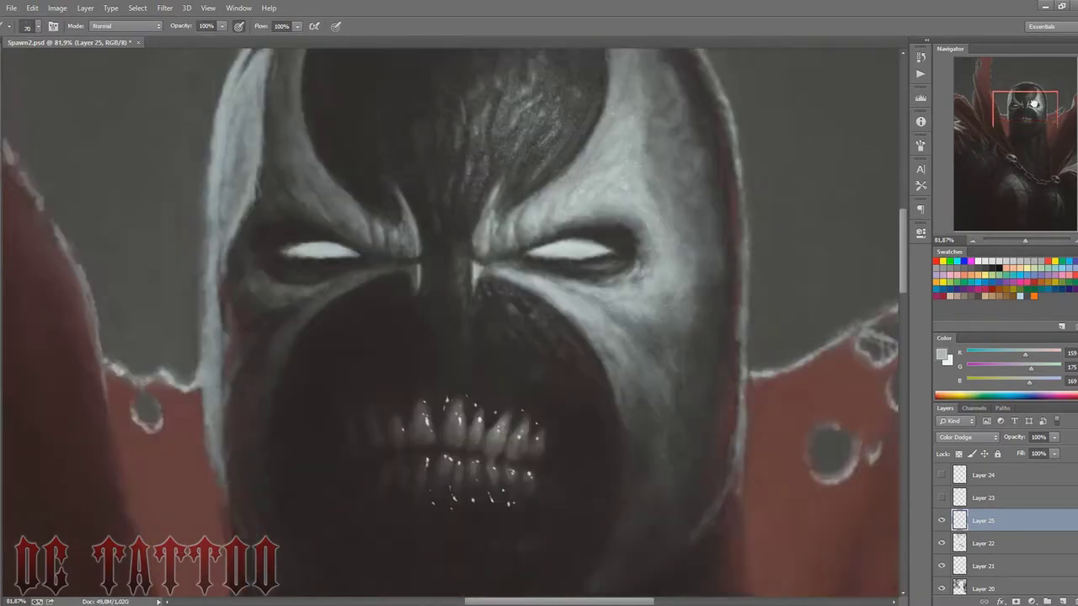
{"action": "scroll", "coordinate": [589, 455], "scroll_direction": "down", "scroll_amount": 4}
{"action": "key", "text": "bracketright"}
{"action": "key", "text": "bracketright"}
{"action": "key", "text": "bracketright"}
{"action": "key", "text": "bracketleft"}
{"action": "key", "text": "bracketleft"}
{"action": "key", "text": "bracketleft"}
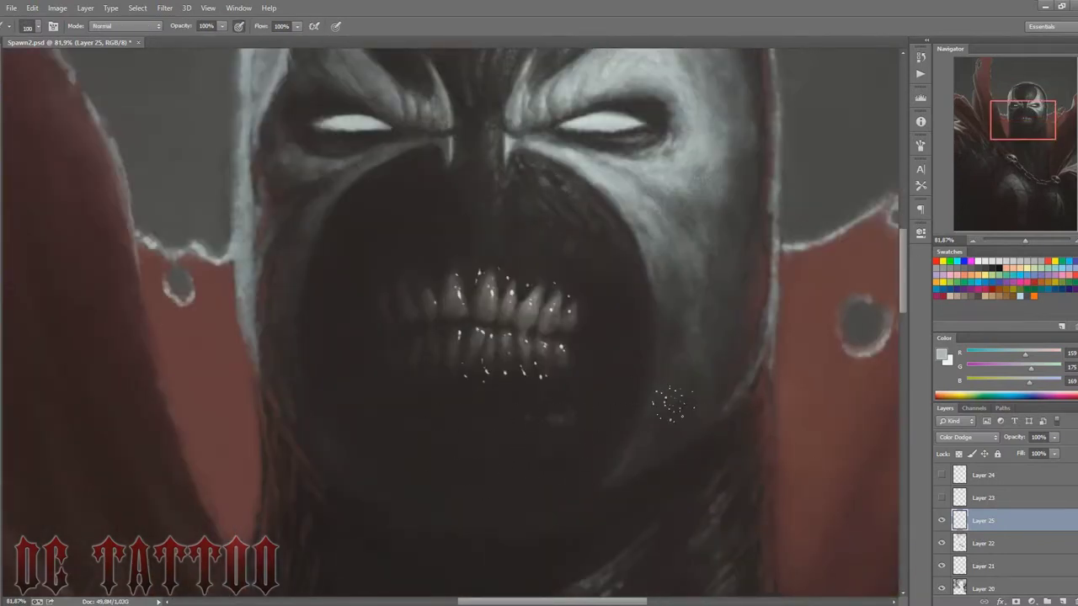
{"action": "scroll", "coordinate": [617, 332], "scroll_direction": "down", "scroll_amount": 5}
{"action": "key", "text": "bracketright"}
{"action": "key", "text": "bracketright"}
{"action": "key", "text": "bracketright"}
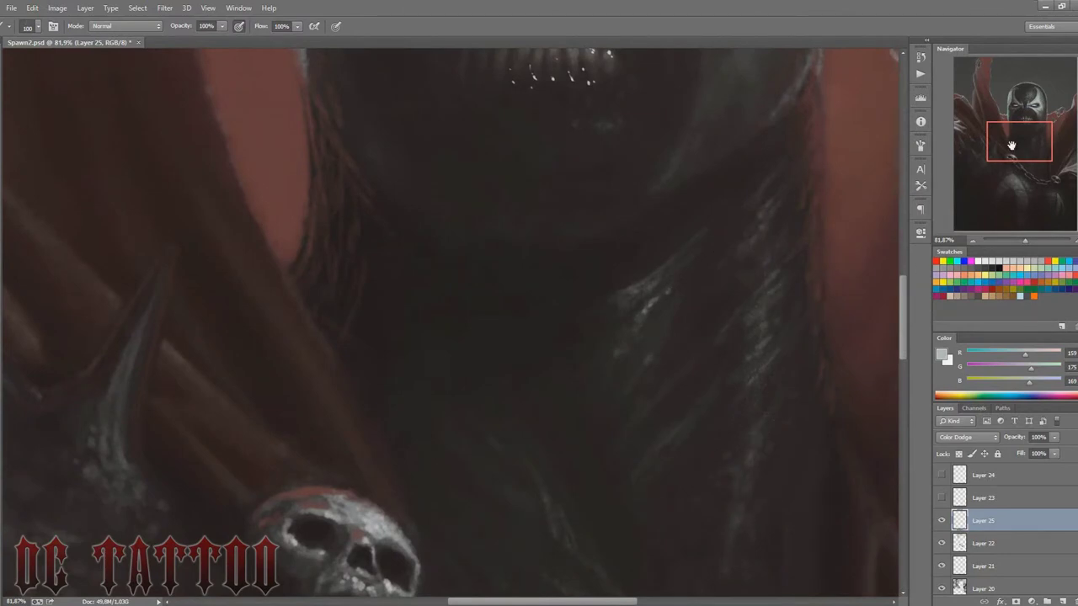
{"action": "scroll", "coordinate": [461, 202], "scroll_direction": "down", "scroll_amount": 4}
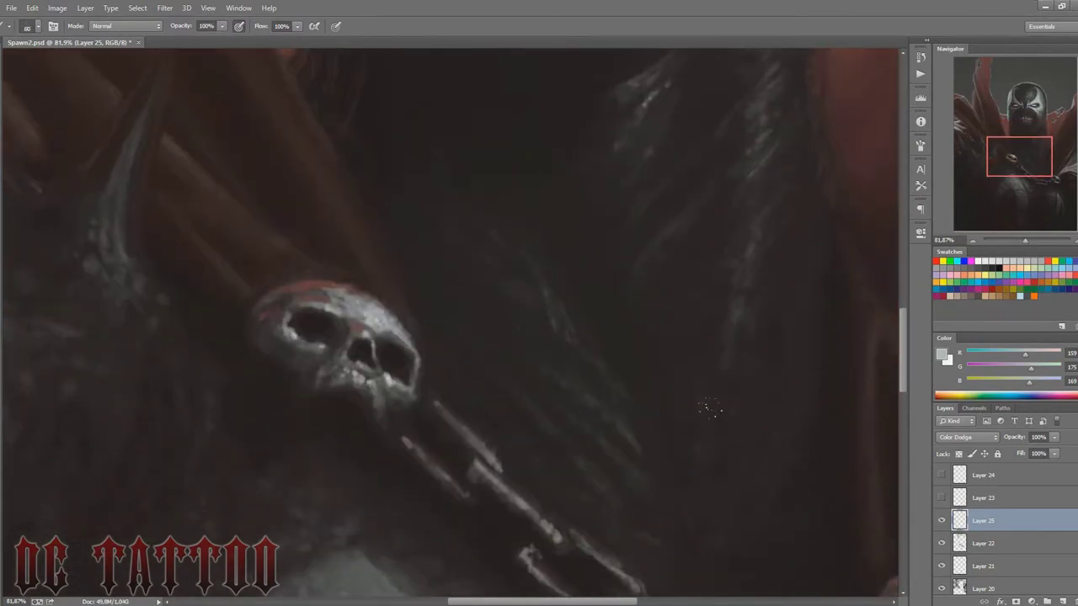
{"action": "key", "text": "bracketright"}
{"action": "key", "text": "bracketright"}
{"action": "key", "text": "bracketright"}
{"action": "scroll", "coordinate": [754, 462], "scroll_direction": "down", "scroll_amount": 4}
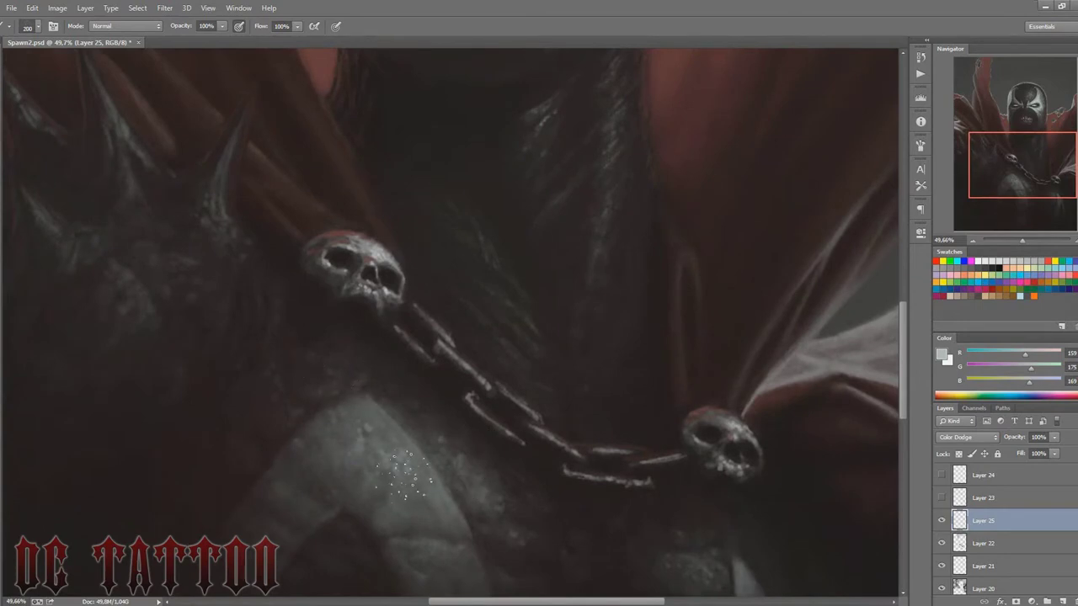
{"action": "scroll", "coordinate": [752, 341], "scroll_direction": "down", "scroll_amount": 5}
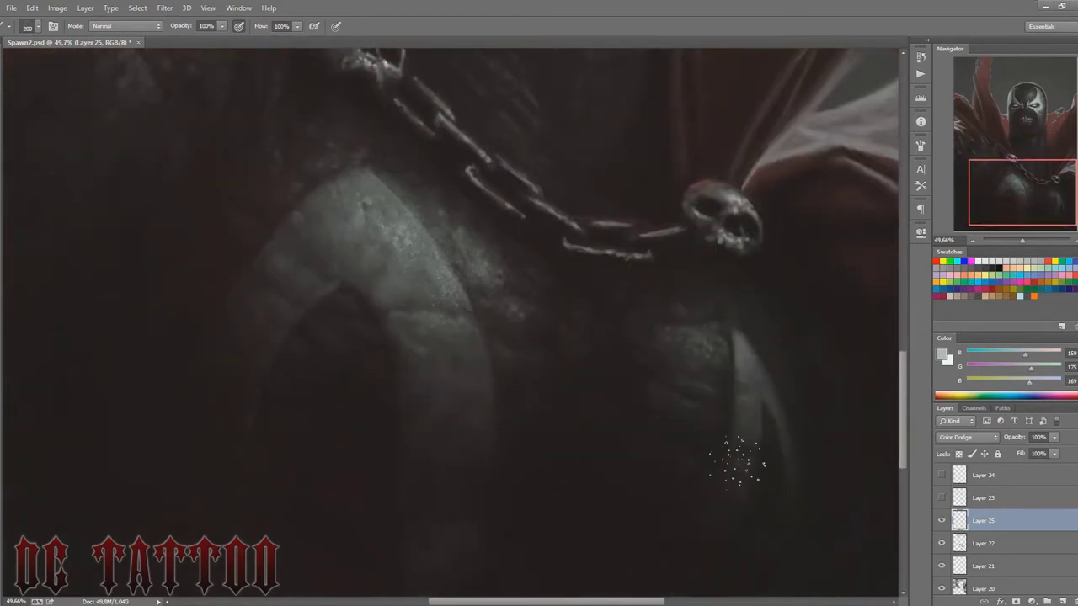
{"action": "scroll", "coordinate": [409, 316], "scroll_direction": "up", "scroll_amount": 3}
{"action": "scroll", "coordinate": [409, 315], "scroll_direction": "left", "scroll_amount": 3}
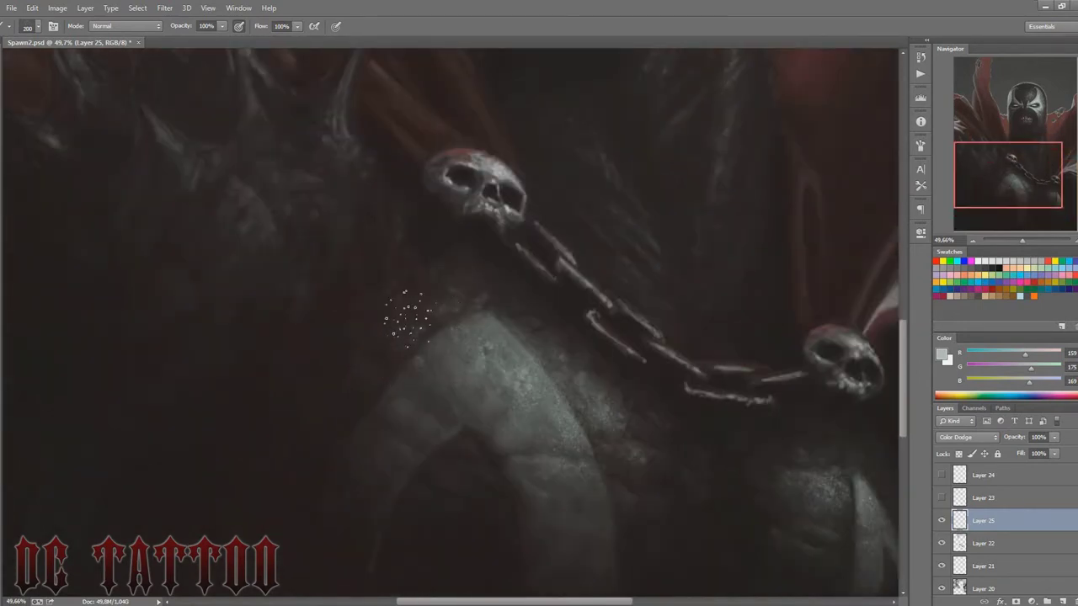
{"action": "scroll", "coordinate": [404, 253], "scroll_direction": "up", "scroll_amount": 2}
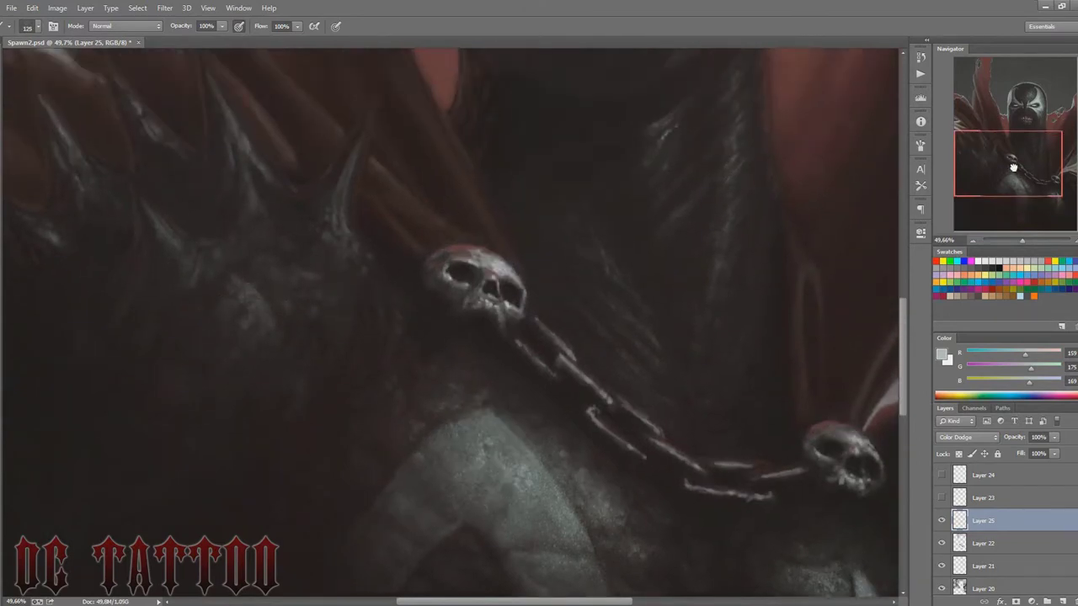
{"action": "scroll", "coordinate": [560, 355], "scroll_direction": "up", "scroll_amount": 2}
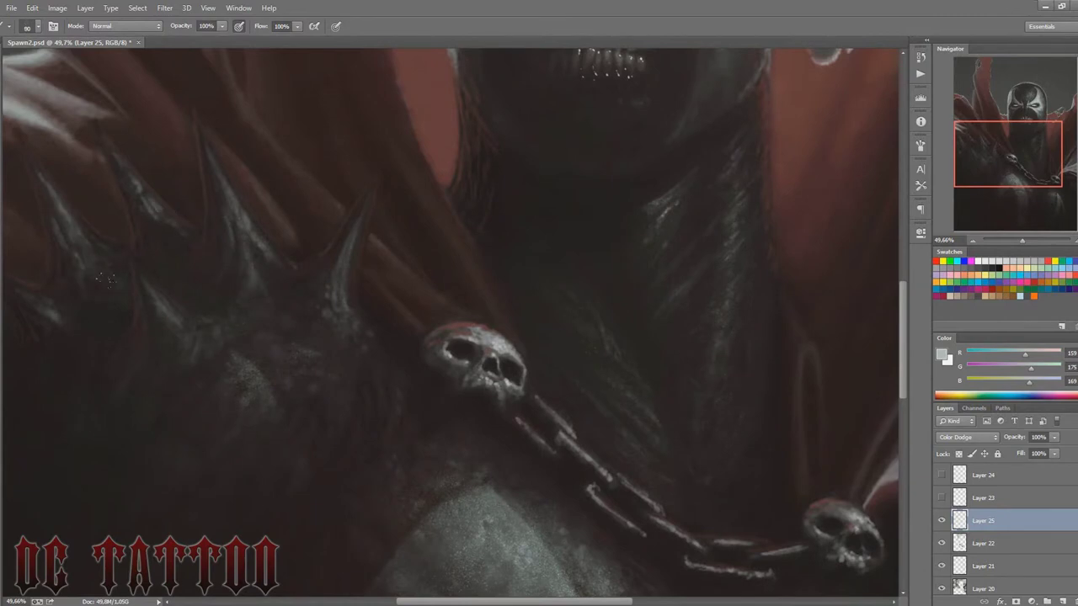
{"action": "scroll", "coordinate": [789, 388], "scroll_direction": "up", "scroll_amount": 5}
{"action": "key", "text": "bracketright"}
{"action": "key", "text": "bracketright"}
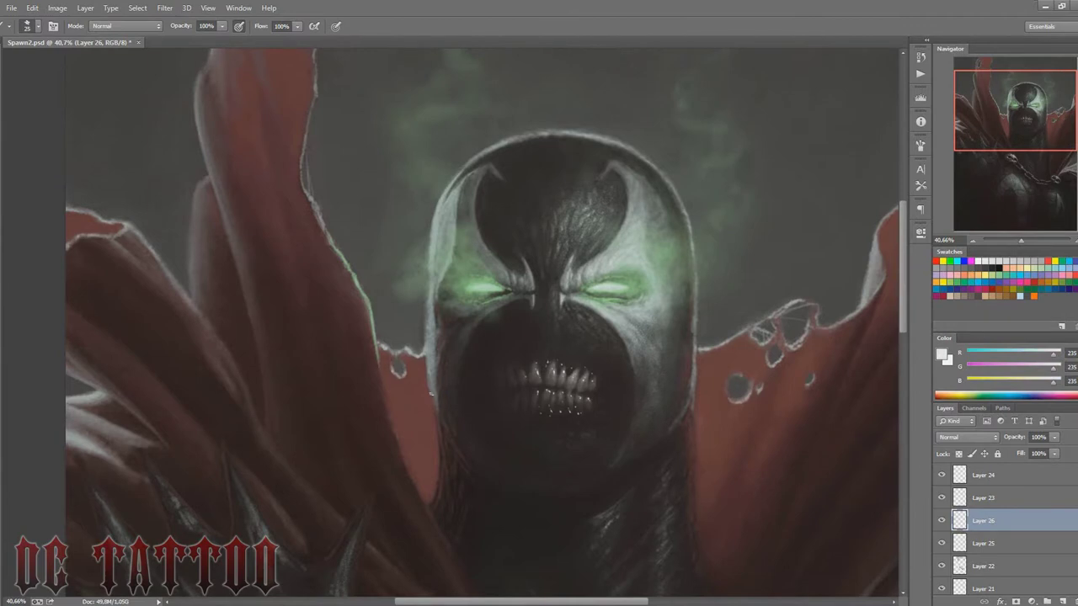
Step: Paint light rims along the helmet's left, upper-left and right edges, and save the painting
{"action": "mouse_move", "coordinate": [430, 392]}
{"action": "left_mouse_down"}
{"action": "mouse_move", "coordinate": [429, 259]}
{"action": "mouse_move", "coordinate": [453, 232]}
{"action": "mouse_move", "coordinate": [444, 249]}
{"action": "mouse_move", "coordinate": [439, 203]}
{"action": "mouse_move", "coordinate": [470, 162]}
{"action": "mouse_move", "coordinate": [524, 137]}
{"action": "left_mouse_up"}
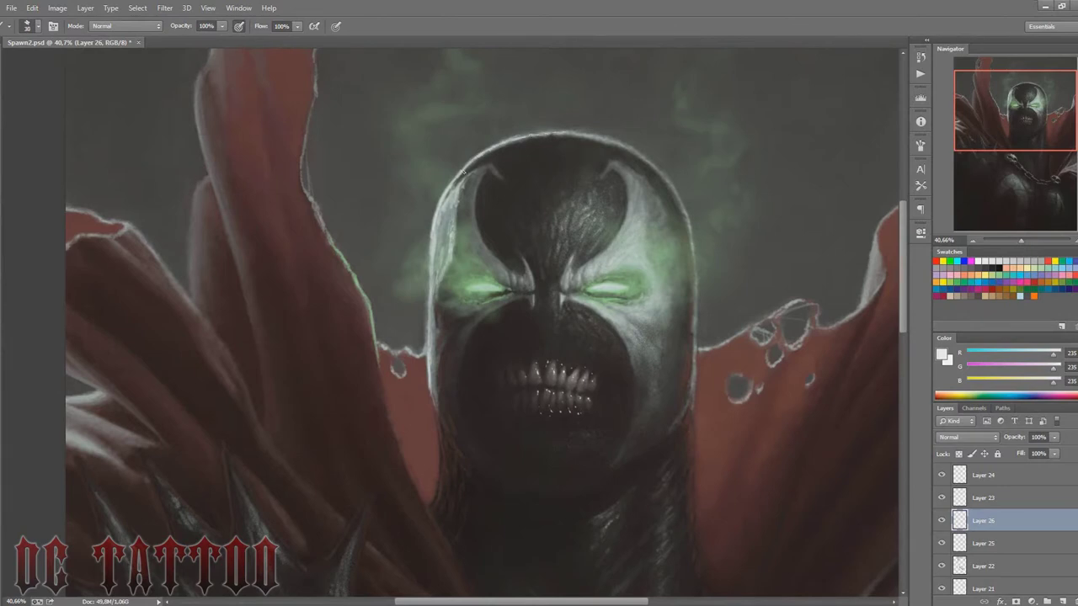
{"action": "mouse_move", "coordinate": [463, 171]}
{"action": "left_mouse_down"}
{"action": "mouse_move", "coordinate": [539, 133]}
{"action": "mouse_move", "coordinate": [625, 147]}
{"action": "mouse_move", "coordinate": [686, 217]}
{"action": "mouse_move", "coordinate": [695, 368]}
{"action": "left_mouse_up"}
{"action": "key", "text": "bracketright"}
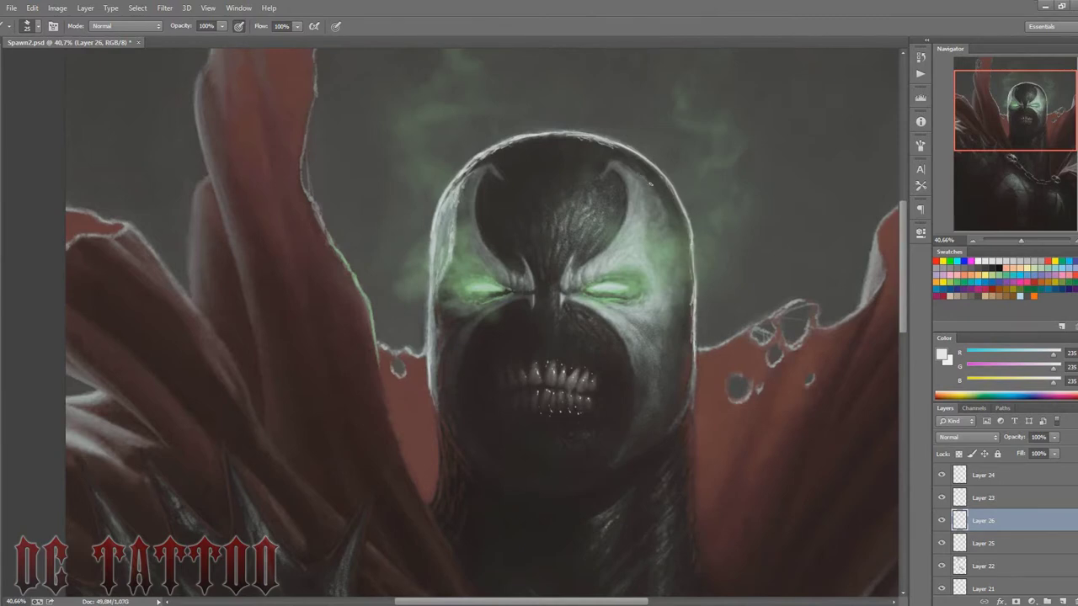
{"action": "left_click_drag", "start_coordinate": [673, 217], "coordinate": [681, 239]}
{"action": "left_click_drag", "start_coordinate": [682, 218], "coordinate": [694, 292]}
{"action": "left_click_drag", "start_coordinate": [684, 220], "coordinate": [693, 249]}
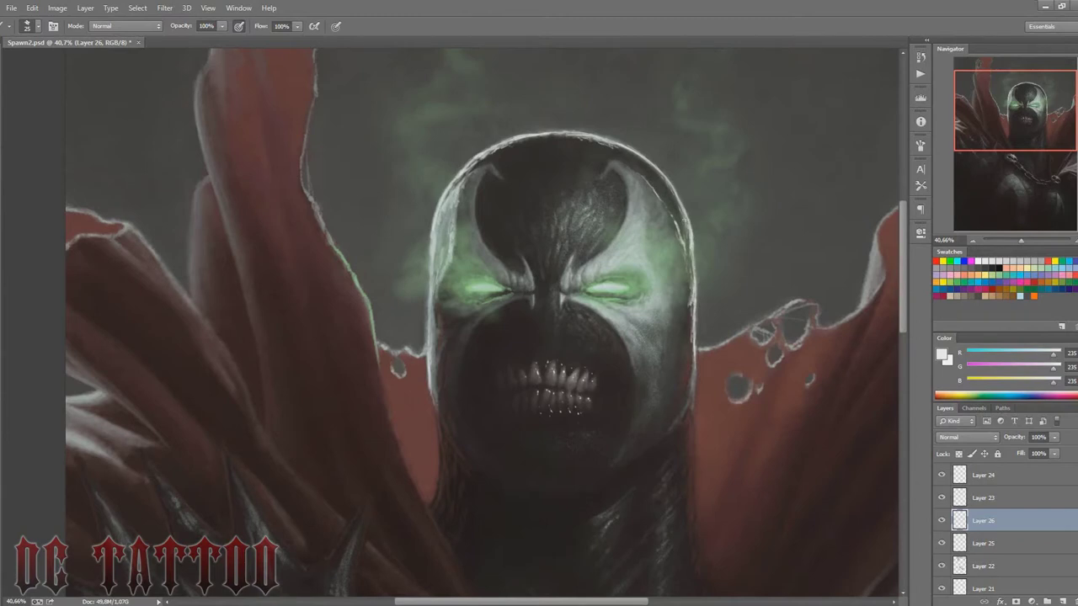
{"action": "key", "text": "ctrl+s"}
Step: Rim-light the helmet's lower right side and the cape's upper edge beside it
{"action": "left_click_drag", "start_coordinate": [694, 357], "coordinate": [692, 396]}
{"action": "left_click_drag", "start_coordinate": [696, 350], "coordinate": [696, 368]}
{"action": "left_click_drag", "start_coordinate": [693, 331], "coordinate": [693, 357]}
{"action": "left_click_drag", "start_coordinate": [690, 394], "coordinate": [692, 426]}
{"action": "left_click_drag", "start_coordinate": [697, 352], "coordinate": [788, 305]}
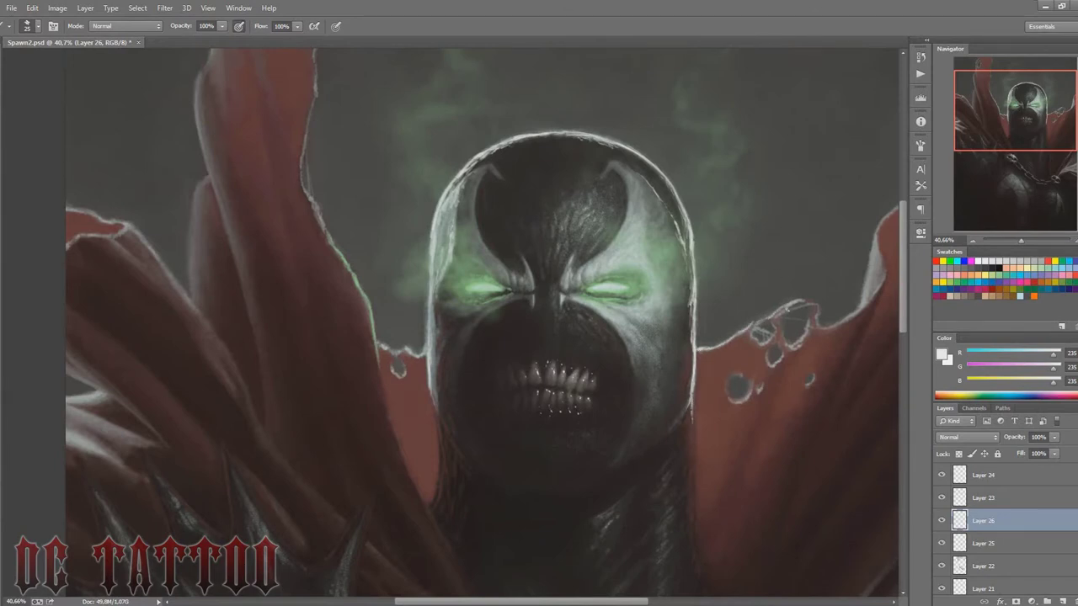
Step: Rim the cape holes and the upper-right and left cape edges with light strokes
{"action": "left_click_drag", "start_coordinate": [760, 342], "coordinate": [775, 332]}
{"action": "mouse_move", "coordinate": [727, 392]}
{"action": "left_mouse_down"}
{"action": "mouse_move", "coordinate": [743, 403]}
{"action": "mouse_move", "coordinate": [767, 351]}
{"action": "left_mouse_up"}
{"action": "mouse_move", "coordinate": [815, 326]}
{"action": "left_mouse_down"}
{"action": "mouse_move", "coordinate": [876, 295]}
{"action": "mouse_move", "coordinate": [887, 272]}
{"action": "left_mouse_up"}
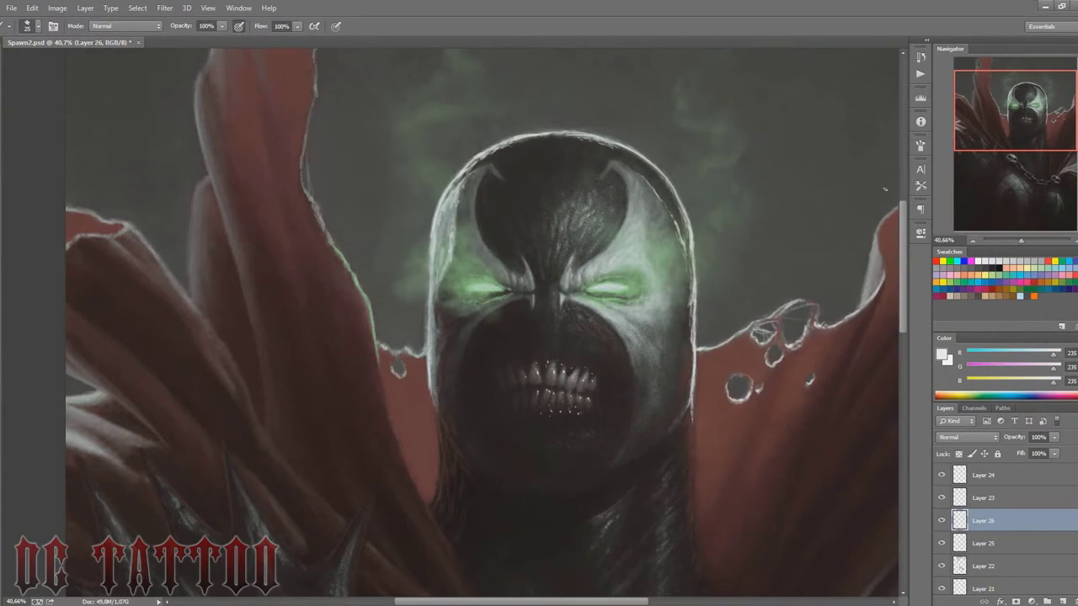
{"action": "left_click_drag", "start_coordinate": [890, 215], "coordinate": [898, 205]}
{"action": "left_click_drag", "start_coordinate": [387, 354], "coordinate": [406, 348]}
{"action": "mouse_move", "coordinate": [335, 247]}
{"action": "left_mouse_down"}
{"action": "mouse_move", "coordinate": [308, 185]}
{"action": "mouse_move", "coordinate": [305, 123]}
{"action": "left_mouse_up"}
Step: Rim-light the left cape's top, hole edge and upper-left edge
{"action": "scroll", "coordinate": [351, 83], "scroll_direction": "up", "scroll_amount": 4}
{"action": "scroll", "coordinate": [337, 211], "scroll_direction": "up", "scroll_amount": 2}
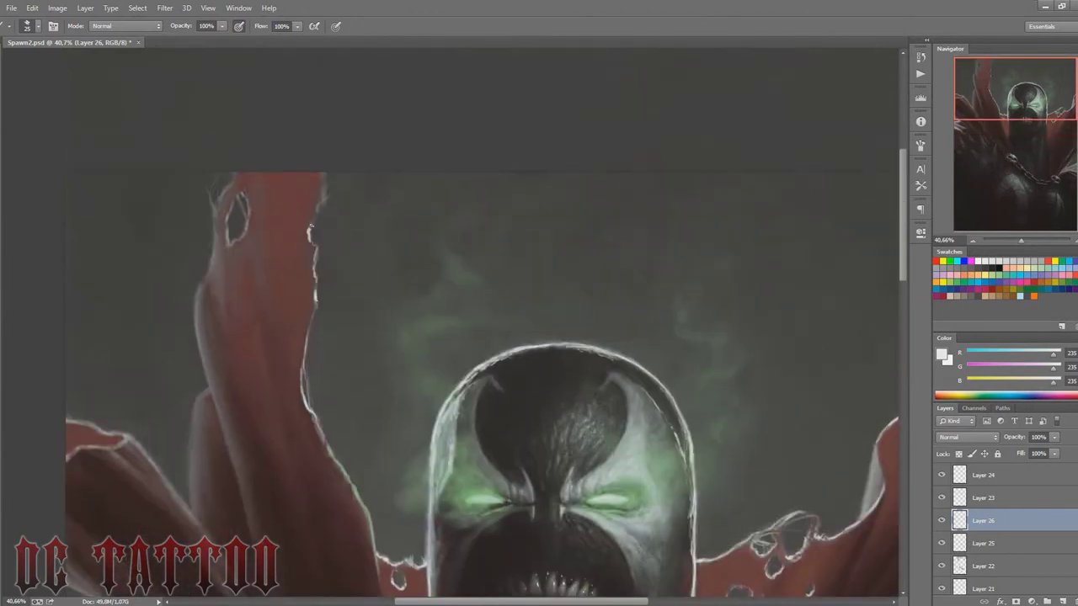
{"action": "left_click_drag", "start_coordinate": [325, 200], "coordinate": [322, 179]}
{"action": "left_click_drag", "start_coordinate": [230, 244], "coordinate": [225, 207]}
{"action": "mouse_move", "coordinate": [212, 251]}
{"action": "left_mouse_down"}
{"action": "mouse_move", "coordinate": [210, 192]}
{"action": "mouse_move", "coordinate": [229, 175]}
{"action": "left_mouse_up"}
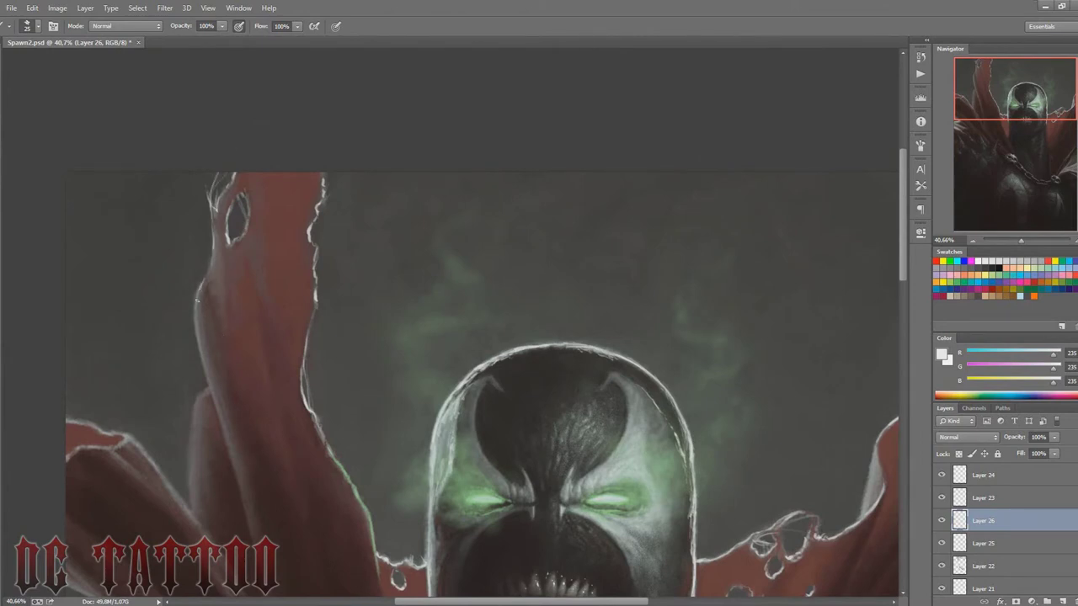
{"action": "left_click_drag", "start_coordinate": [196, 300], "coordinate": [194, 331]}
{"action": "left_click_drag", "start_coordinate": [130, 438], "coordinate": [177, 497]}
{"action": "left_click_drag", "start_coordinate": [128, 431], "coordinate": [67, 419]}
{"action": "left_click_drag", "start_coordinate": [128, 441], "coordinate": [84, 448]}
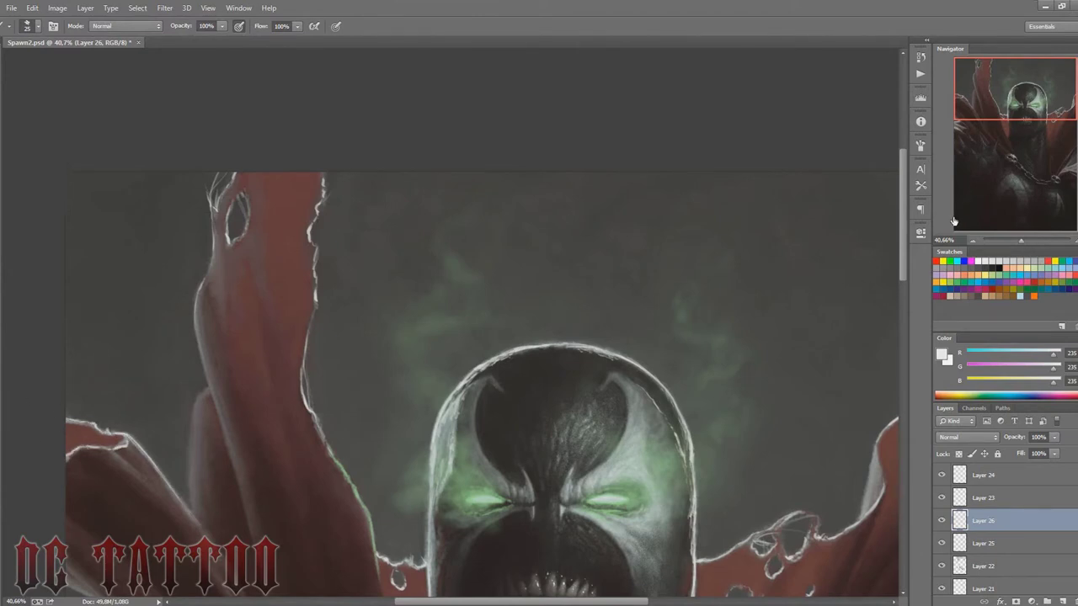
Step: Add rim light to the inner cape fold and raised cape edge, then view the whole painting
{"action": "left_click_drag", "start_coordinate": [190, 510], "coordinate": [194, 406]}
{"action": "left_click_drag", "start_coordinate": [192, 468], "coordinate": [194, 402]}
{"action": "left_click_drag", "start_coordinate": [195, 322], "coordinate": [226, 452]}
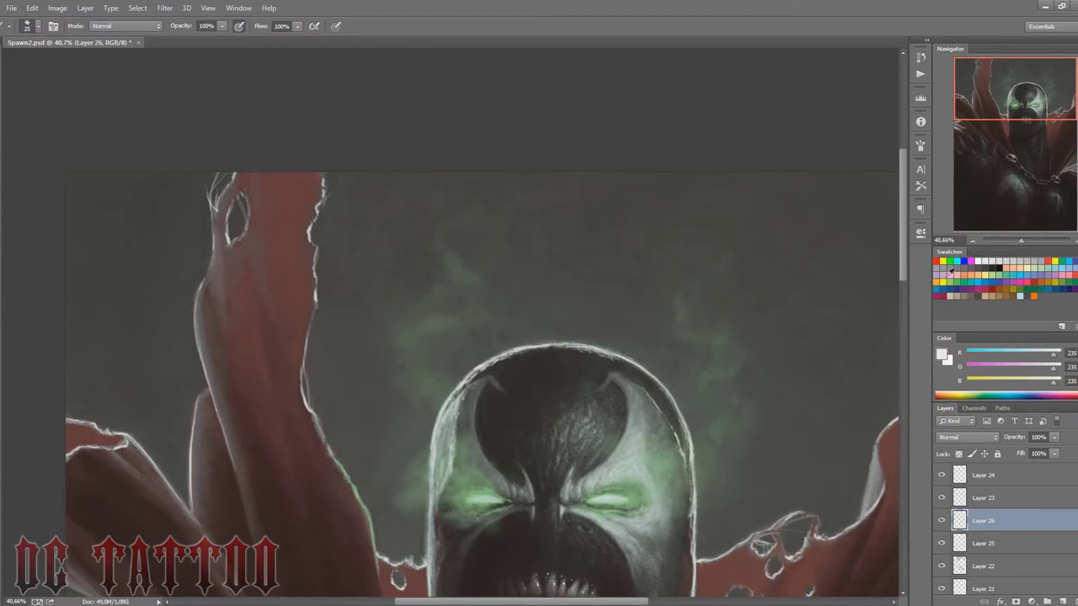
{"action": "left_click_drag", "start_coordinate": [1021, 240], "coordinate": [1019, 240]}
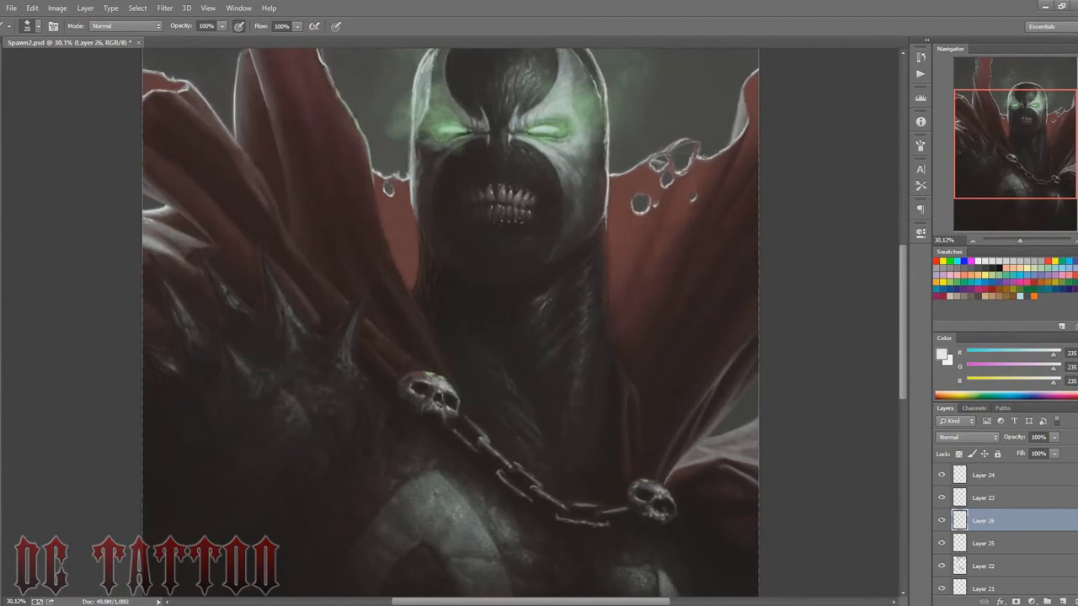
{"action": "left_click_drag", "start_coordinate": [157, 224], "coordinate": [173, 227]}
{"action": "left_click_drag", "start_coordinate": [973, 187], "coordinate": [1003, 203]}
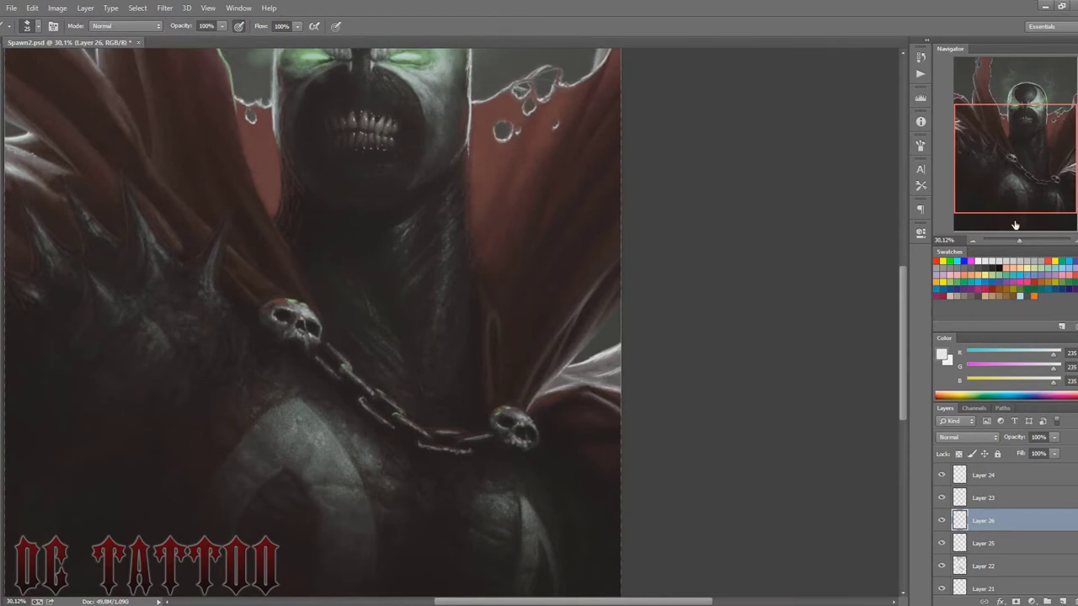
{"action": "left_click_drag", "start_coordinate": [1019, 240], "coordinate": [1016, 240]}
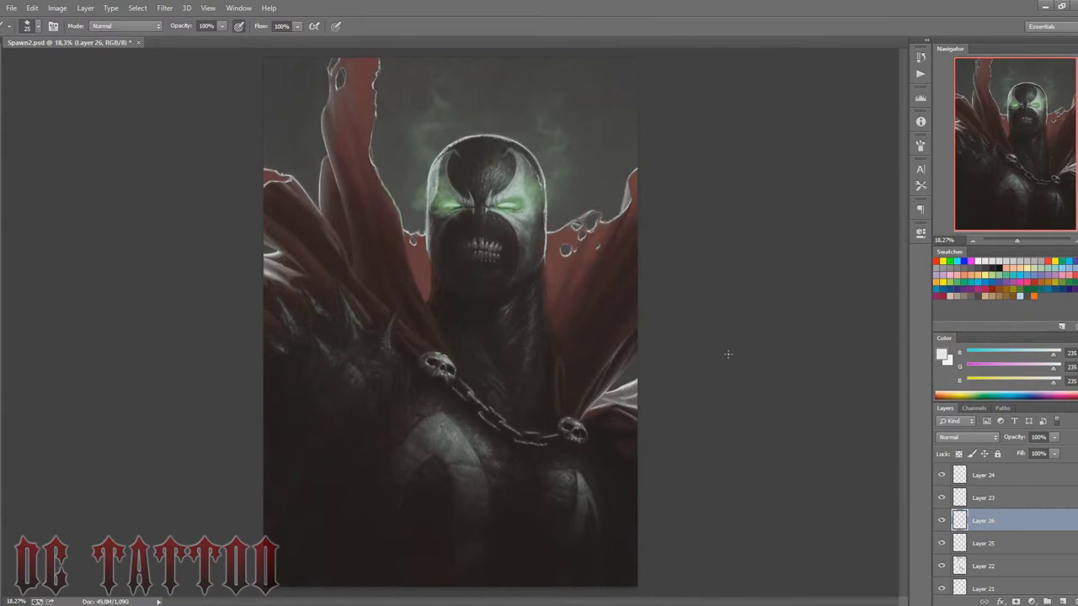
Step: Select Layer 24, save the painting, and flip the canvas horizontally
{"action": "left_click", "coordinate": [1004, 480]}
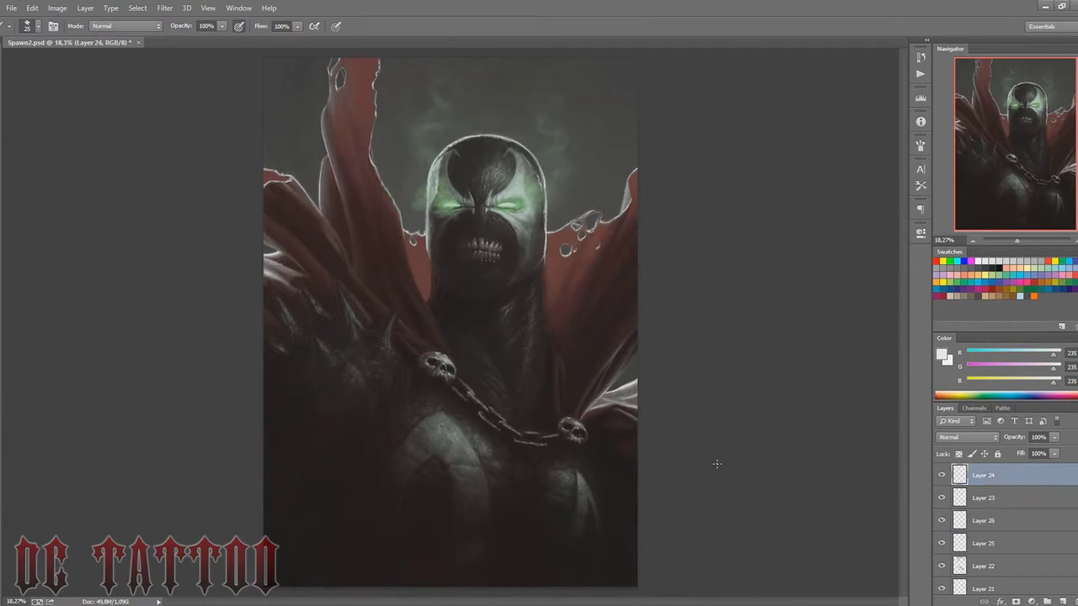
{"action": "key", "text": "ctrl+s"}
{"action": "key", "text": "h"}
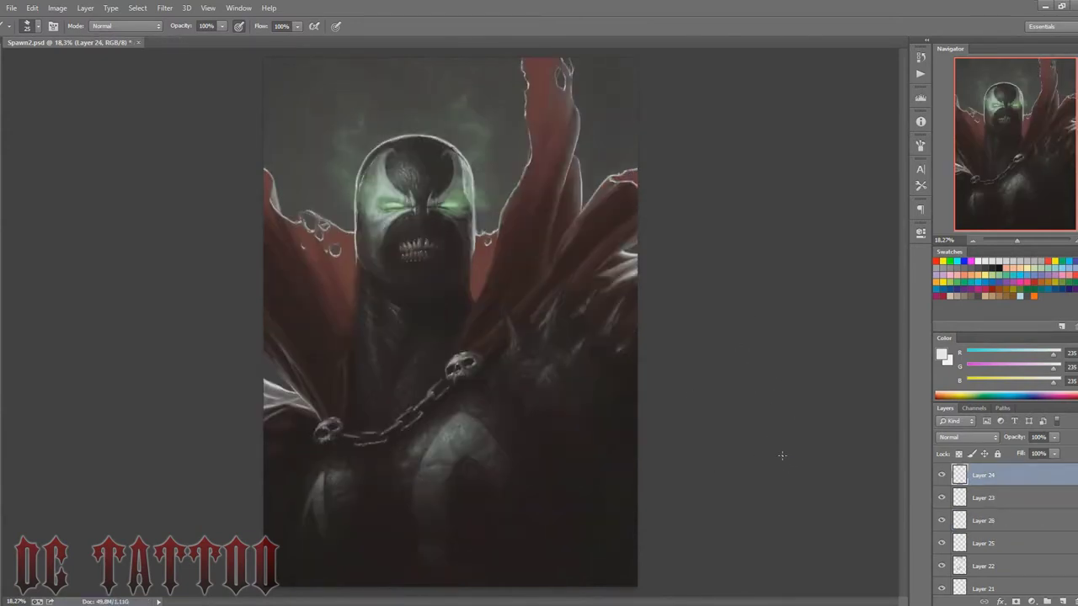
Step: Add a Curves adjustment above Layer 24 with a steepened, contrast-boosting curve
{"action": "left_click", "coordinate": [1032, 602]}
{"action": "left_click", "coordinate": [1011, 426]}
{"action": "left_click_drag", "start_coordinate": [838, 320], "coordinate": [847, 311]}
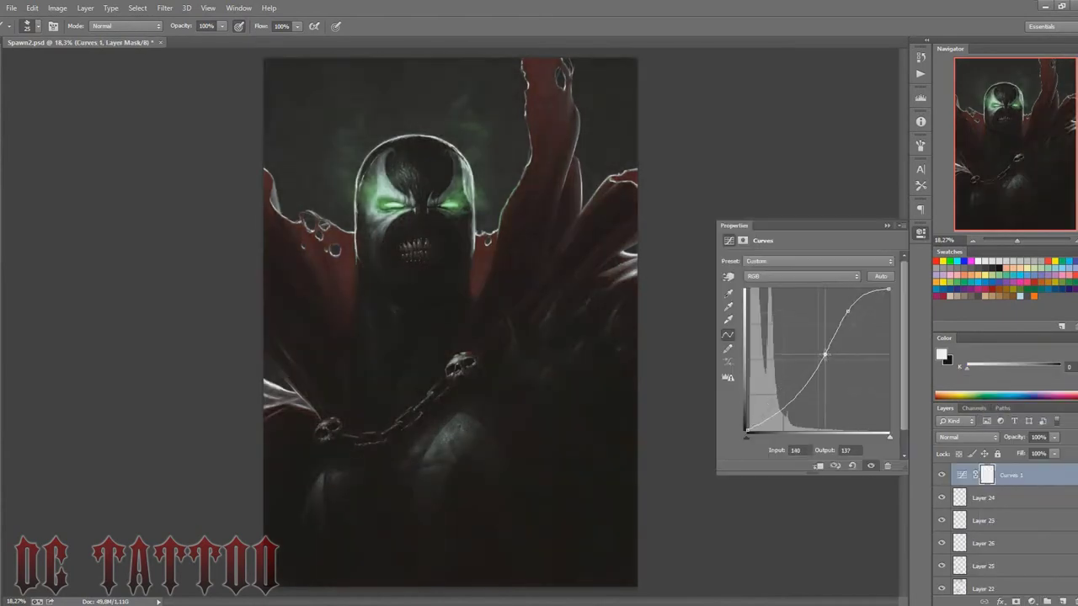
{"action": "left_click_drag", "start_coordinate": [818, 362], "coordinate": [818, 354]}
{"action": "left_click", "coordinate": [888, 288]}
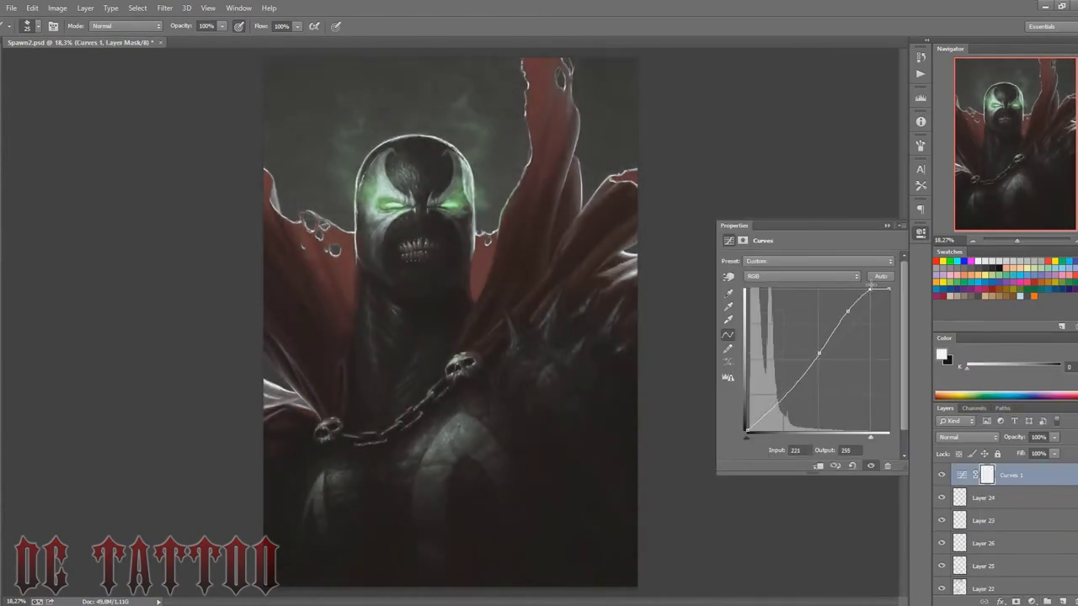
{"action": "left_click_drag", "start_coordinate": [794, 376], "coordinate": [820, 352]}
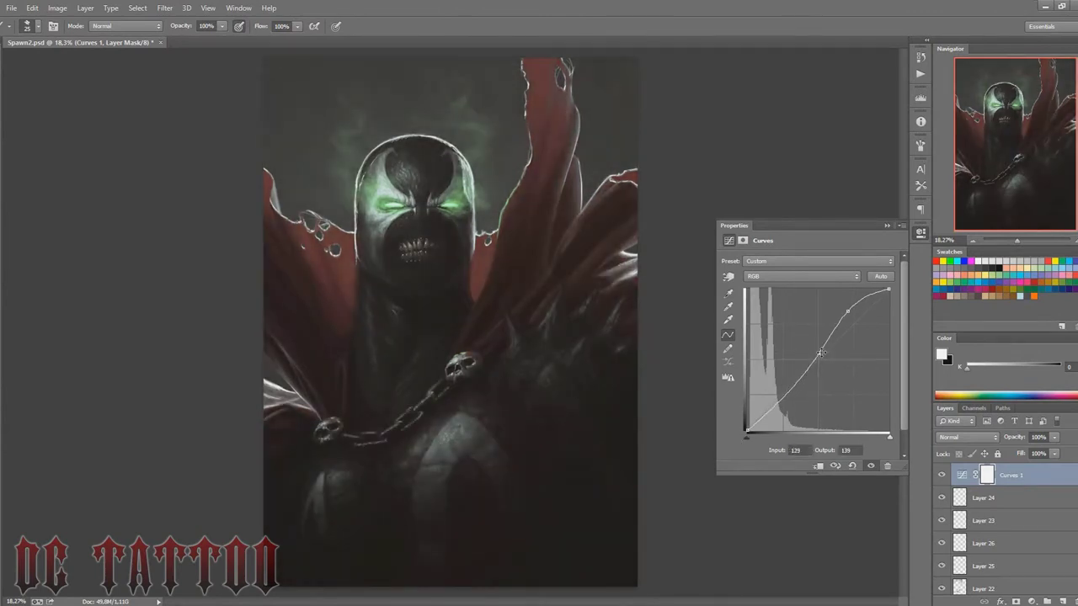
Step: Create a Soft Light layer and wash a salmon tint over the image with a large soft brush
{"action": "left_click", "coordinate": [922, 236]}
{"action": "key", "text": "ctrl+shift+n"}
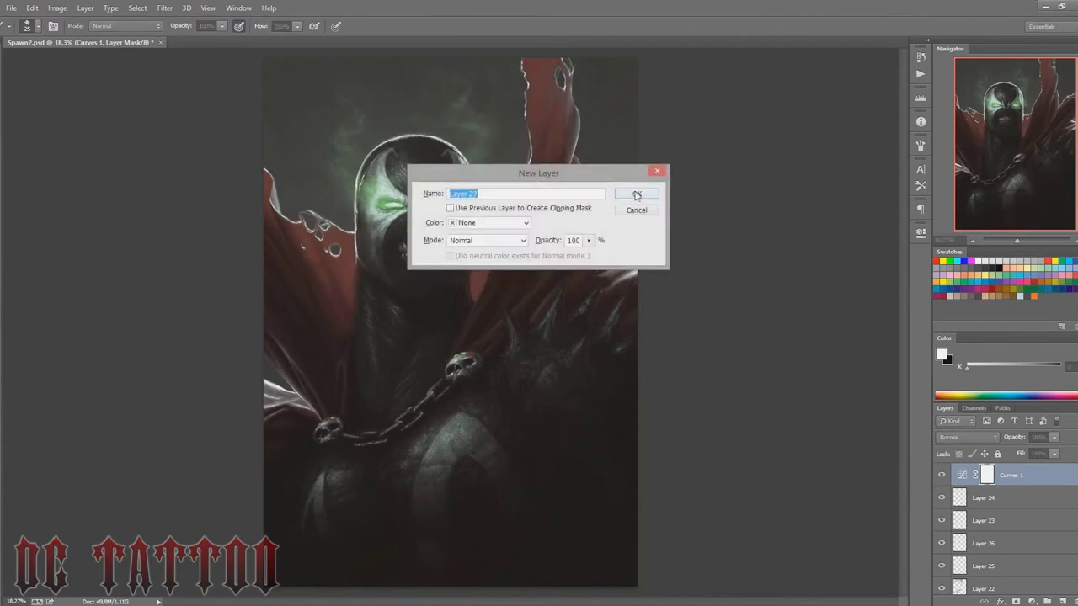
{"action": "key", "text": "Return"}
{"action": "left_click", "coordinate": [967, 437]}
{"action": "left_click", "coordinate": [973, 286]}
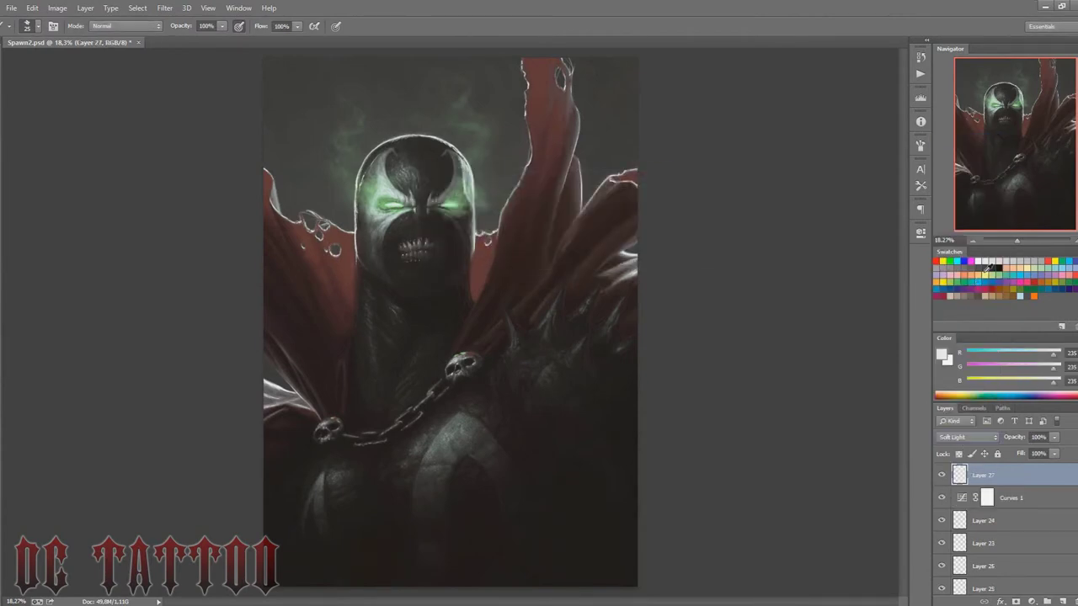
{"action": "left_click", "coordinate": [970, 270]}
{"action": "right_click", "coordinate": [741, 362]}
{"action": "scroll", "coordinate": [825, 379], "scroll_direction": "down", "scroll_amount": 3}
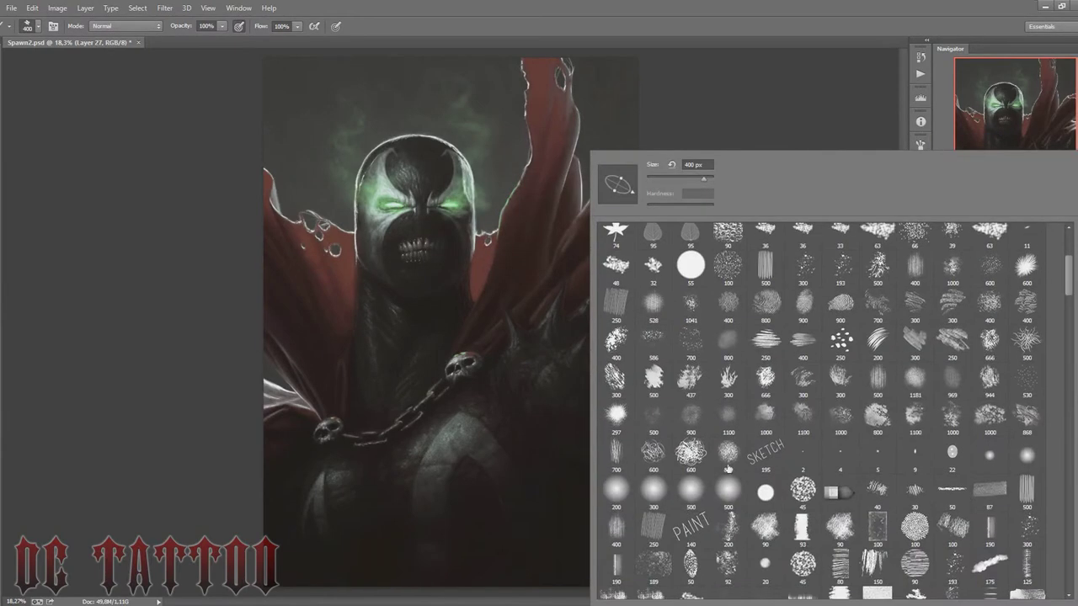
{"action": "double_click", "coordinate": [826, 379]}
{"action": "mouse_move", "coordinate": [405, 203]}
{"action": "left_mouse_down"}
{"action": "mouse_move", "coordinate": [427, 325]}
{"action": "mouse_move", "coordinate": [300, 542]}
{"action": "mouse_move", "coordinate": [378, 354]}
{"action": "mouse_move", "coordinate": [337, 458]}
{"action": "left_mouse_up"}
{"action": "key", "text": "bracketright"}
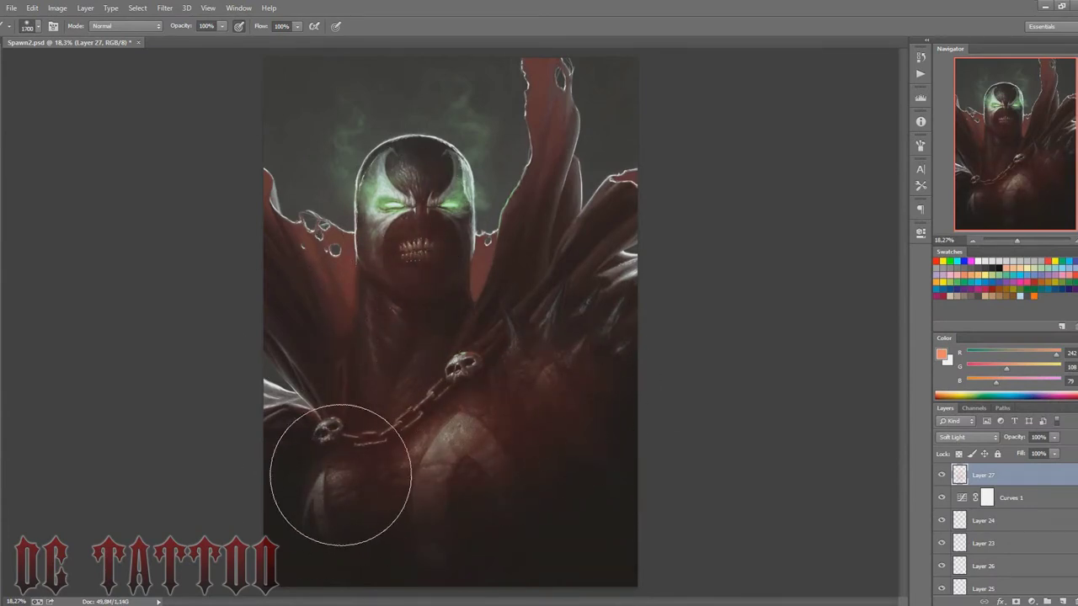
{"action": "key", "text": "bracketleft"}
{"action": "key", "text": "bracketleft"}
{"action": "key", "text": "bracketleft"}
Step: Switch Layer 27 to Overlay and paint blue over Spawn's chest and torso
{"action": "key", "text": "e"}
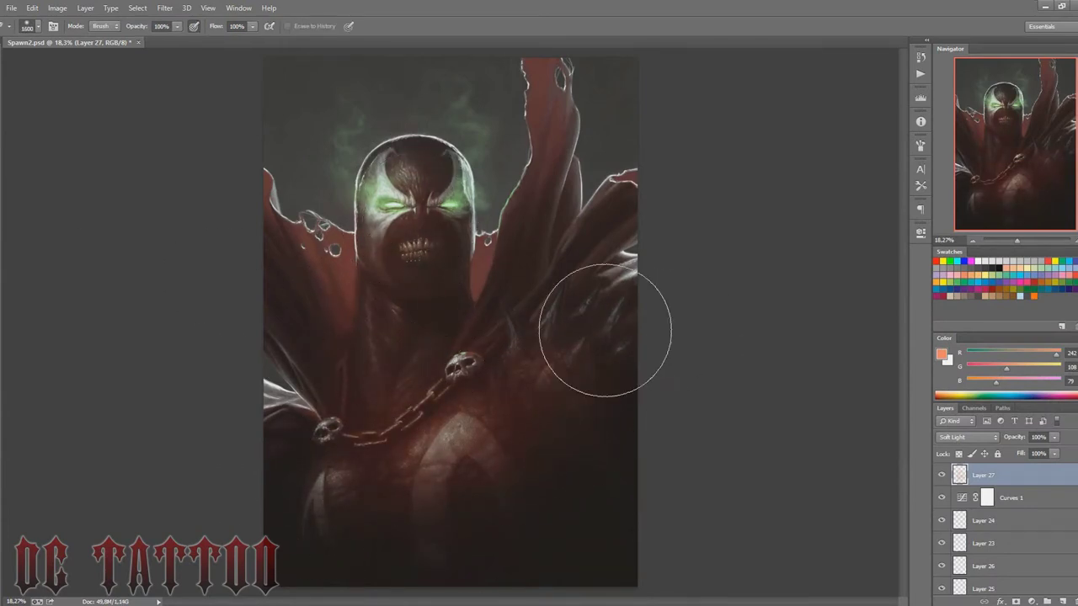
{"action": "left_click", "coordinate": [967, 437]}
{"action": "key", "text": "Up"}
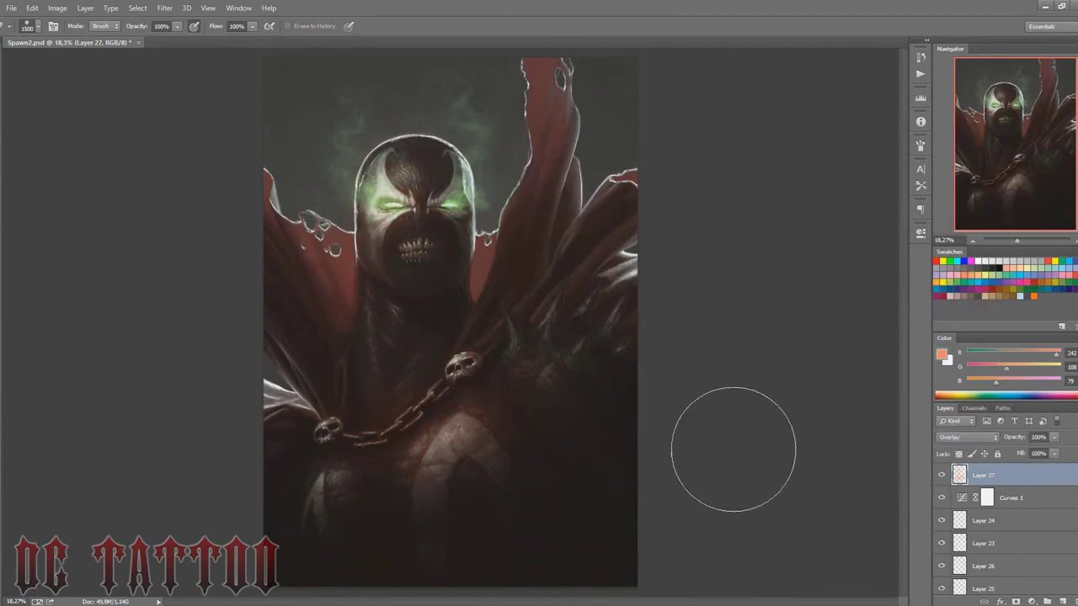
{"action": "key", "text": "bracketleft"}
{"action": "key", "text": "bracketleft"}
{"action": "key", "text": "bracketleft"}
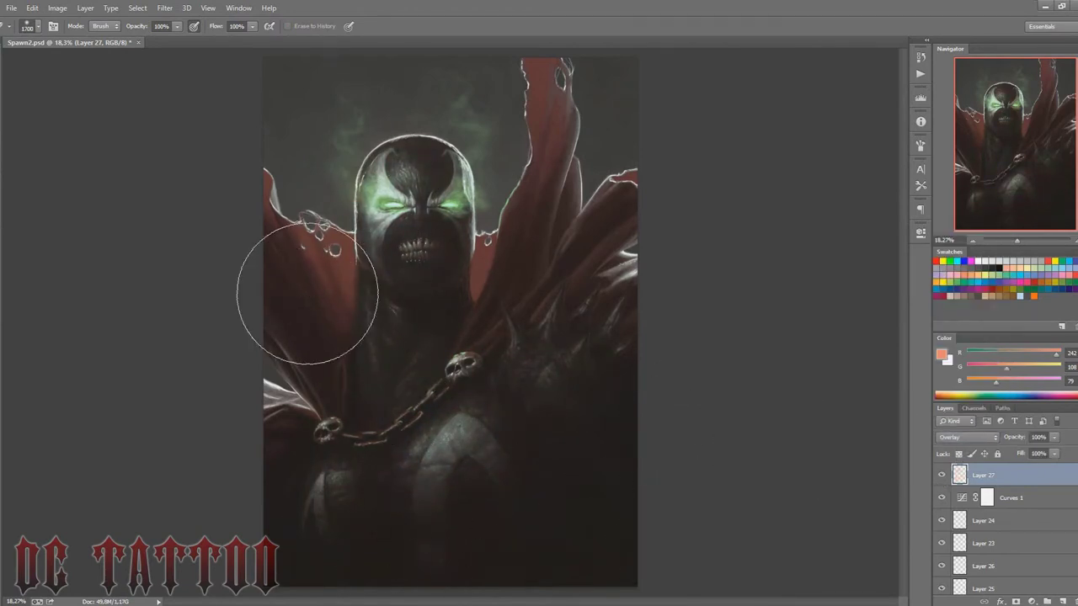
{"action": "key", "text": "b"}
{"action": "left_click", "coordinate": [1033, 271]}
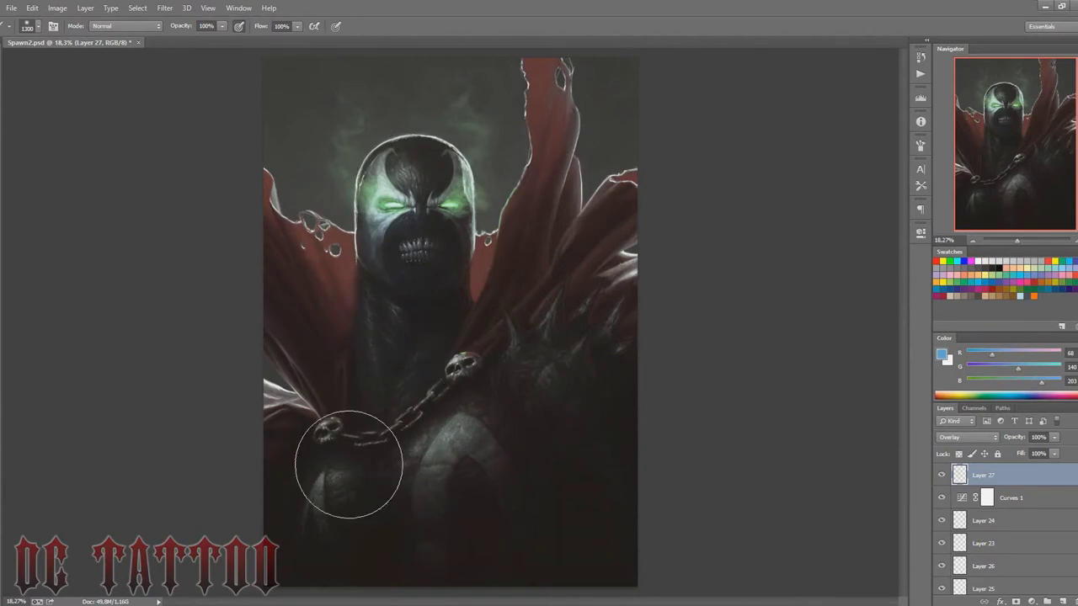
{"action": "key", "text": "bracketright"}
{"action": "key", "text": "bracketright"}
{"action": "key", "text": "bracketright"}
{"action": "mouse_move", "coordinate": [547, 476]}
{"action": "left_mouse_down"}
{"action": "mouse_move", "coordinate": [378, 409]}
{"action": "mouse_move", "coordinate": [426, 481]}
{"action": "mouse_move", "coordinate": [418, 363]}
{"action": "left_mouse_up"}
{"action": "key", "text": "bracketleft"}
{"action": "key", "text": "bracketleft"}
{"action": "key", "text": "bracketleft"}
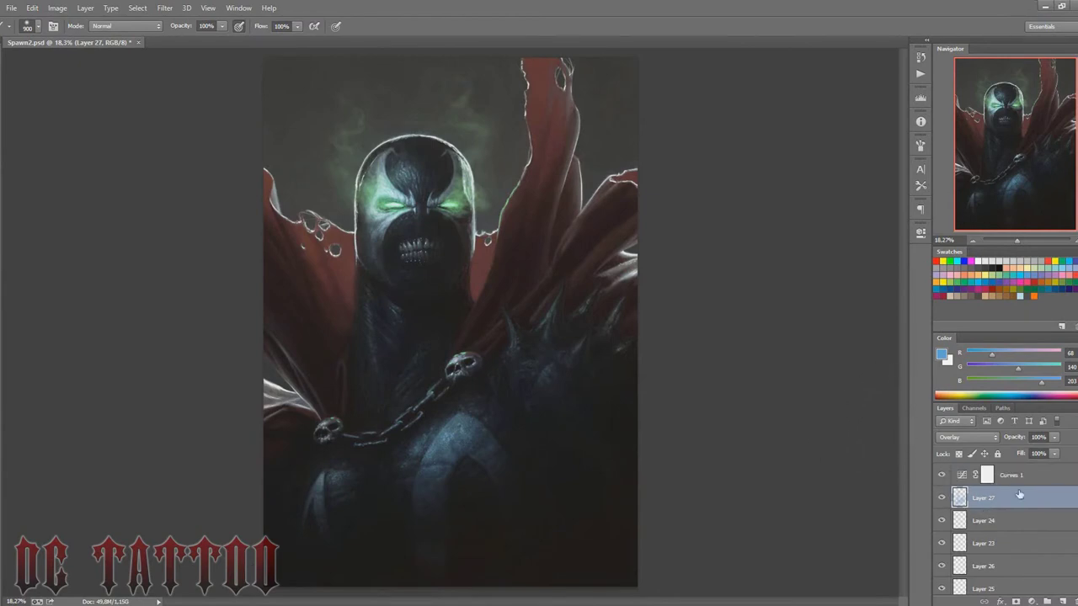
Step: Move Layer 27 below the Curves adjustment, lower it to 72% opacity, and add Layer 28
{"action": "left_click_drag", "start_coordinate": [1039, 483], "coordinate": [1038, 508]}
{"action": "key", "text": "e"}
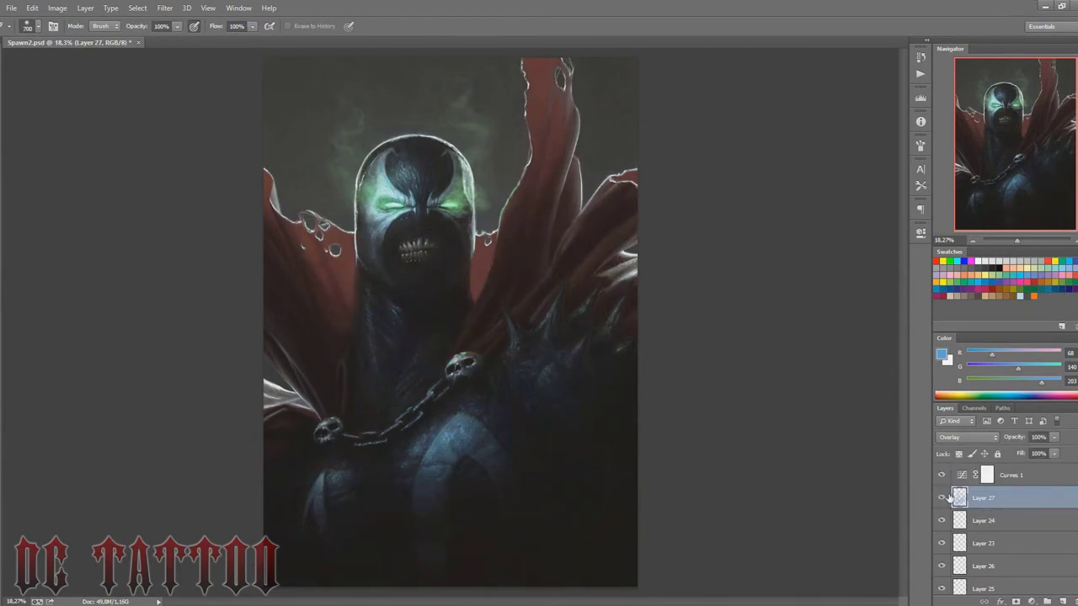
{"action": "left_click_drag", "start_coordinate": [1018, 443], "coordinate": [972, 421]}
{"action": "key", "text": "ctrl+shift+alt+n"}
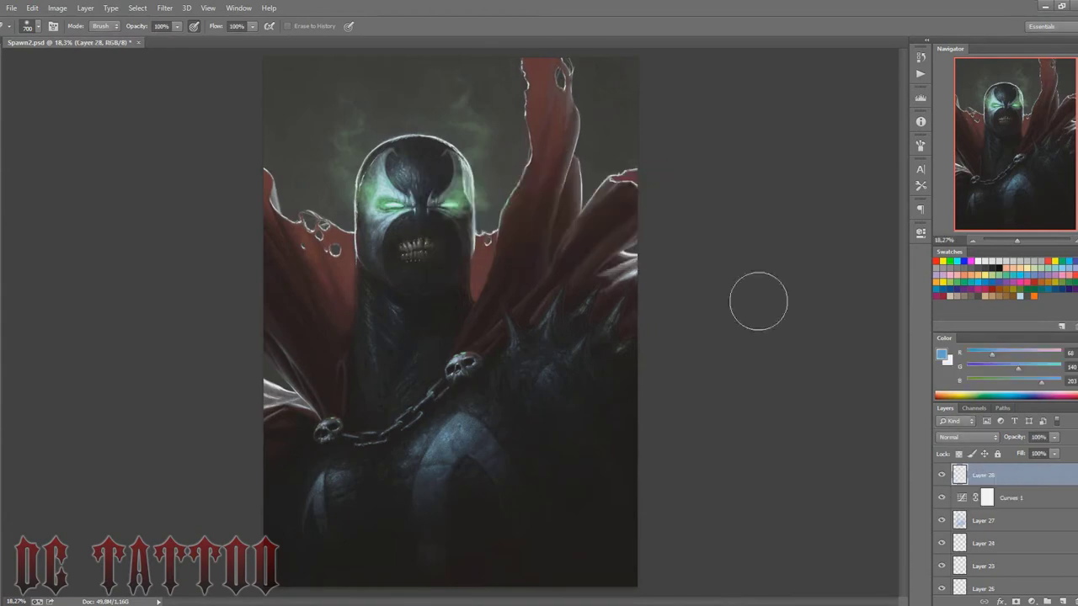
Step: Try Multiply, then Screen blending on Layer 28 and ready a smaller brush
{"action": "left_click", "coordinate": [967, 437]}
{"action": "left_click", "coordinate": [950, 175]}
{"action": "key", "text": "ctrl+minus"}
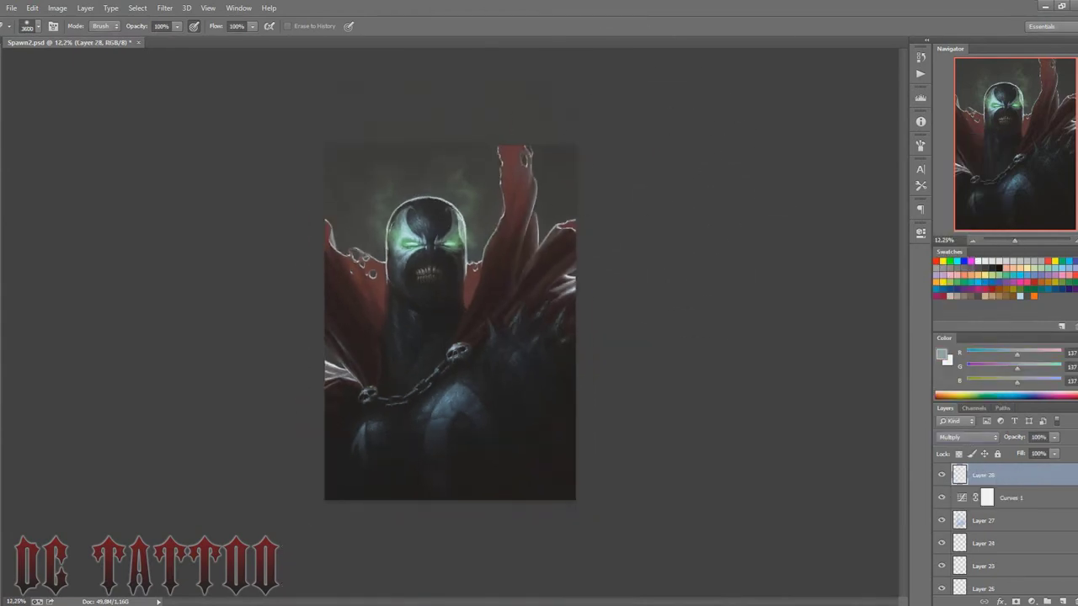
{"action": "key", "text": "b"}
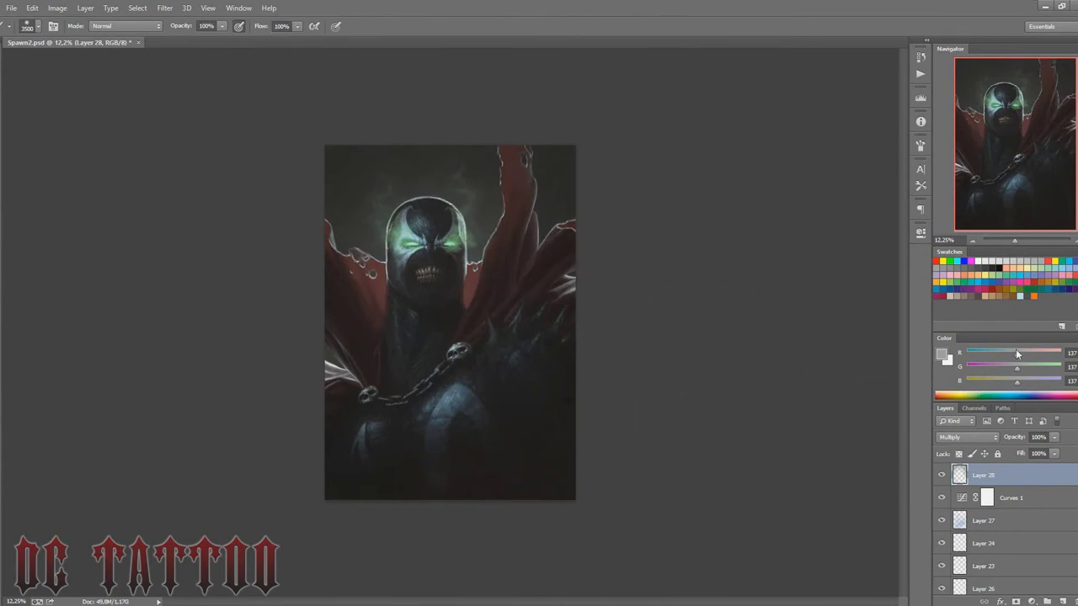
{"action": "key", "text": "ctrl+plus"}
{"action": "scroll", "coordinate": [967, 437], "scroll_direction": "down", "scroll_amount": 2}
{"action": "scroll", "coordinate": [967, 437], "scroll_direction": "down", "scroll_amount": 3}
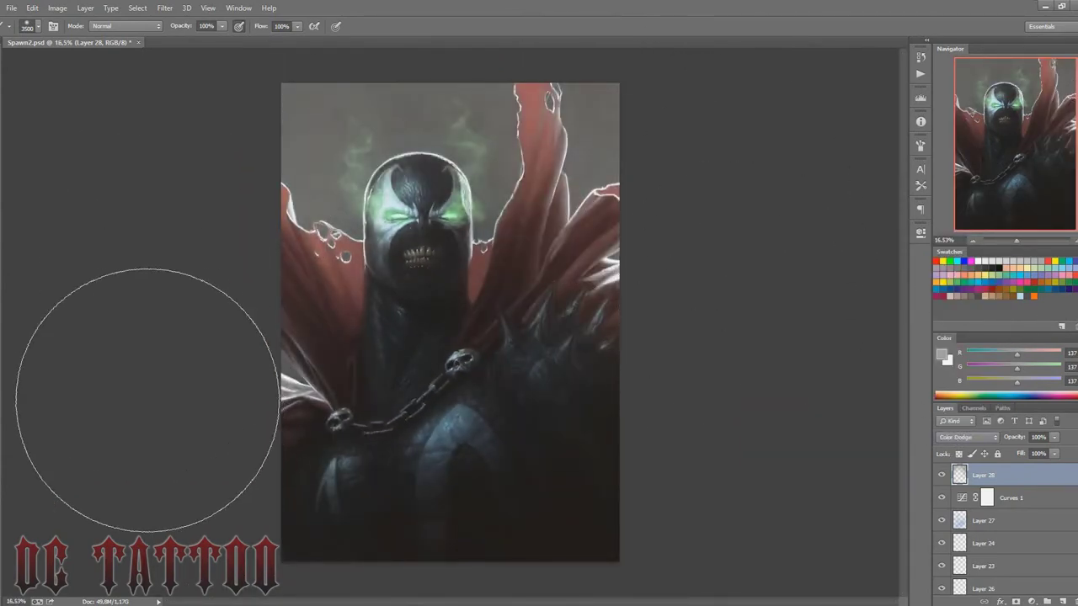
{"action": "key", "text": "bracketleft"}
{"action": "key", "text": "bracketleft"}
{"action": "key", "text": "bracketleft"}
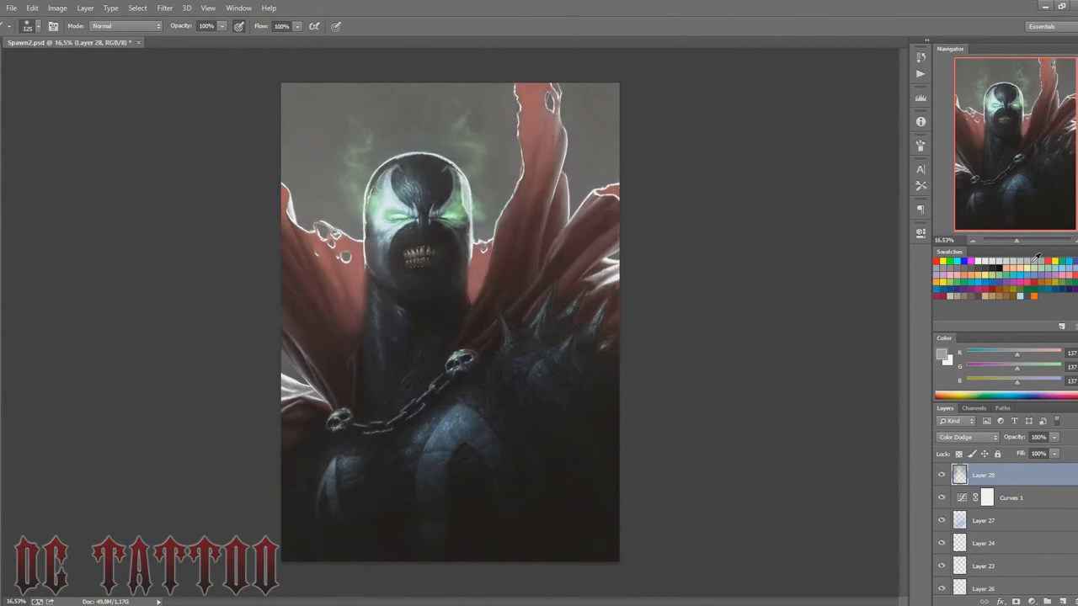
Step: Paint a brighter glow onto the cape near the head, then erase part of it on the head
{"action": "left_click_drag", "start_coordinate": [476, 267], "coordinate": [530, 118]}
{"action": "key", "text": "bracketleft"}
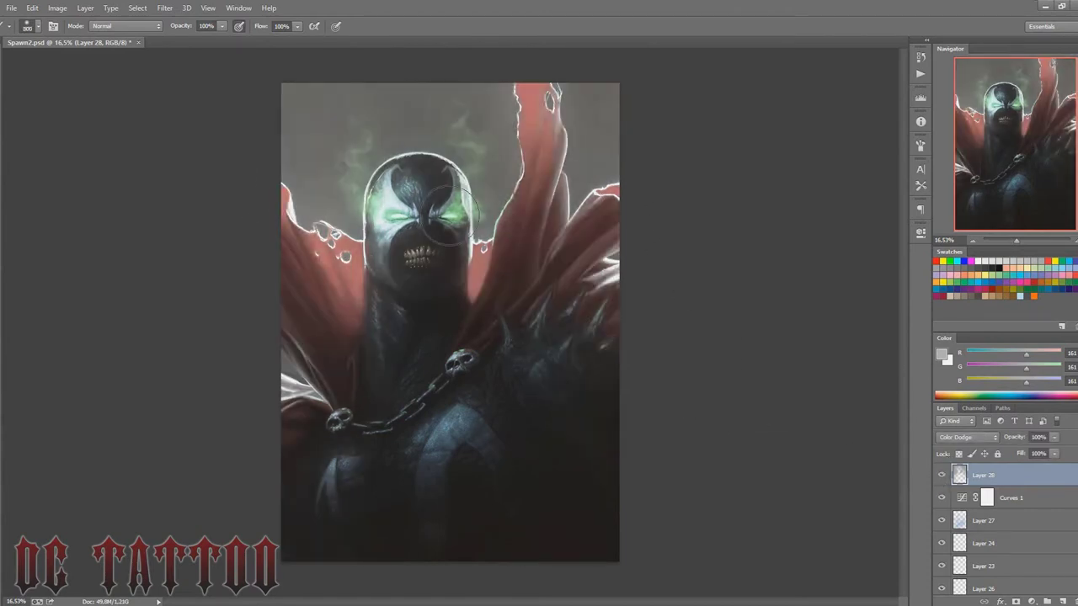
{"action": "key", "text": "e"}
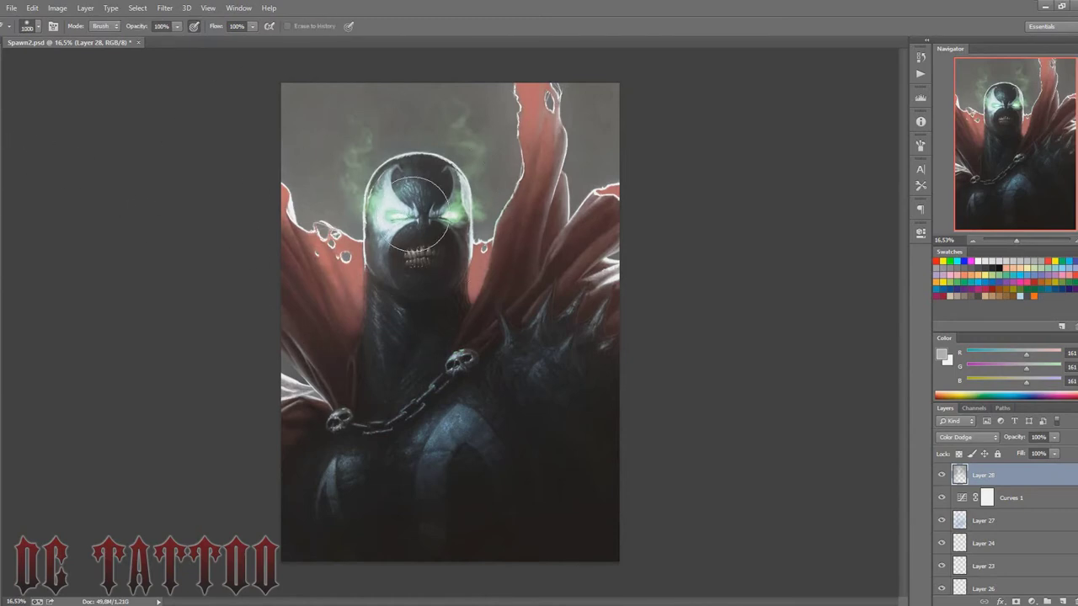
{"action": "left_click_drag", "start_coordinate": [405, 215], "coordinate": [402, 246]}
{"action": "key", "text": "bracketright"}
{"action": "key", "text": "bracketright"}
{"action": "key", "text": "bracketright"}
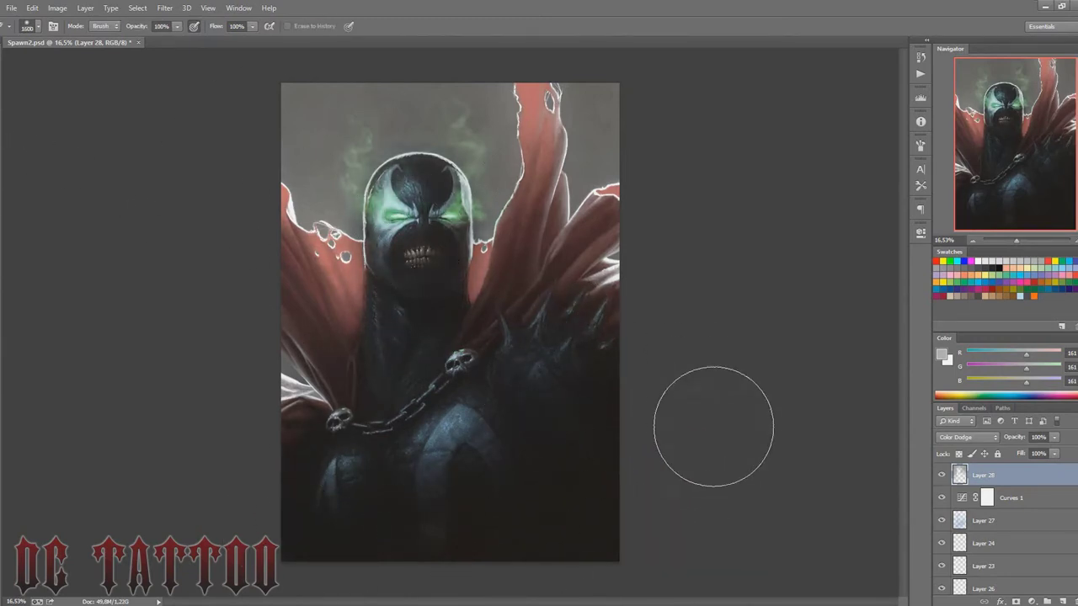
{"action": "key", "text": "bracketleft"}
{"action": "key", "text": "bracketleft"}
{"action": "key", "text": "bracketleft"}
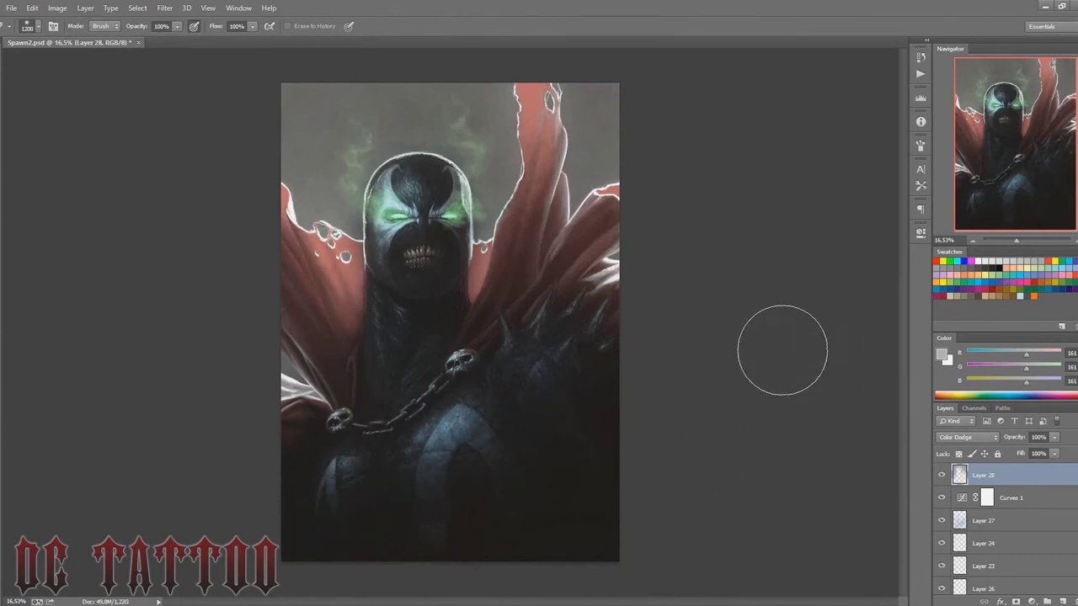
{"action": "key", "text": "b"}
{"action": "key", "text": "bracketright"}
{"action": "key", "text": "bracketright"}
{"action": "key", "text": "bracketright"}
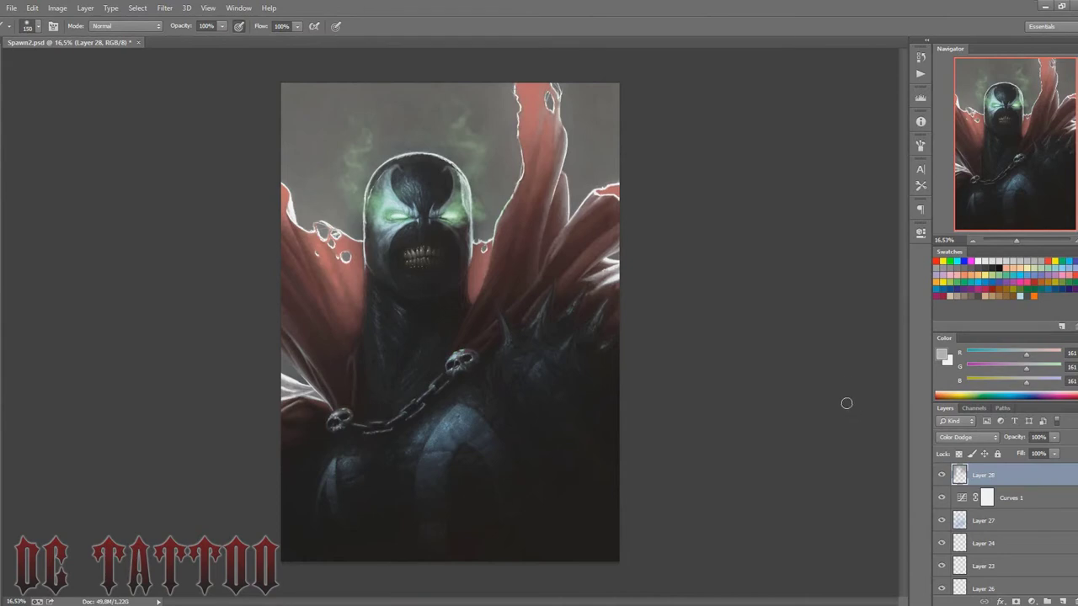
Step: Add Layer 29 in Color Dodge mode and refine the teeth glow with the brush and History Eraser
{"action": "key", "text": "ctrl+shift+n"}
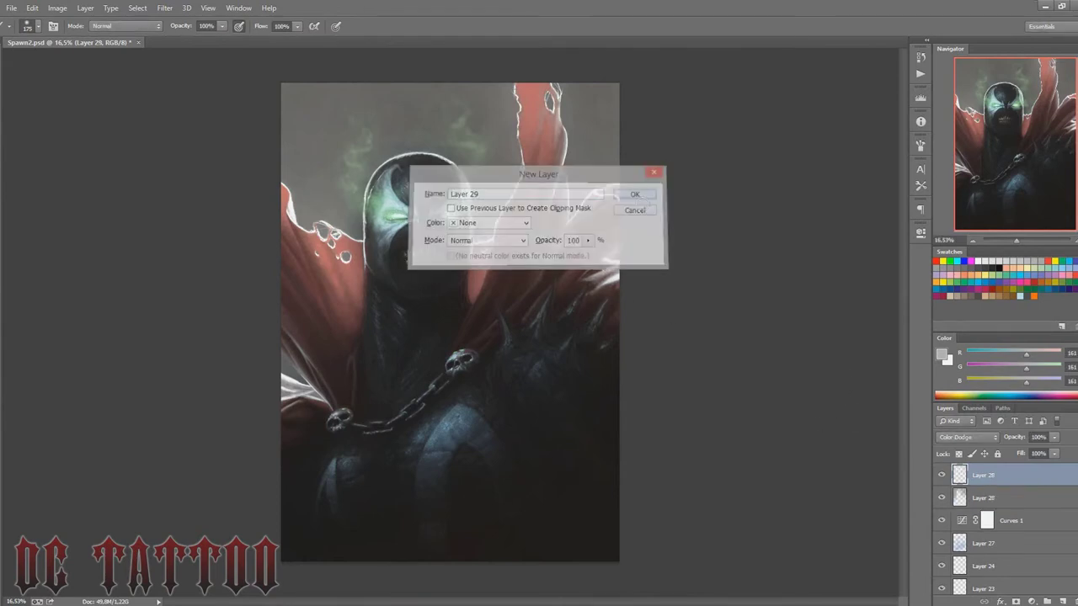
{"action": "key", "text": "Return"}
{"action": "left_click", "coordinate": [967, 437]}
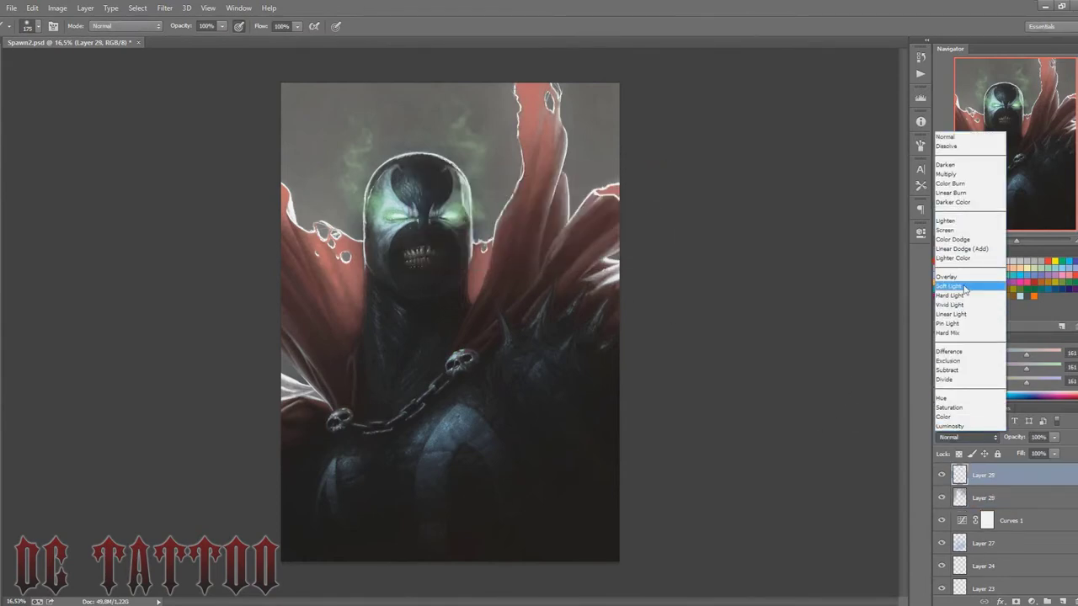
{"action": "left_click", "coordinate": [967, 240]}
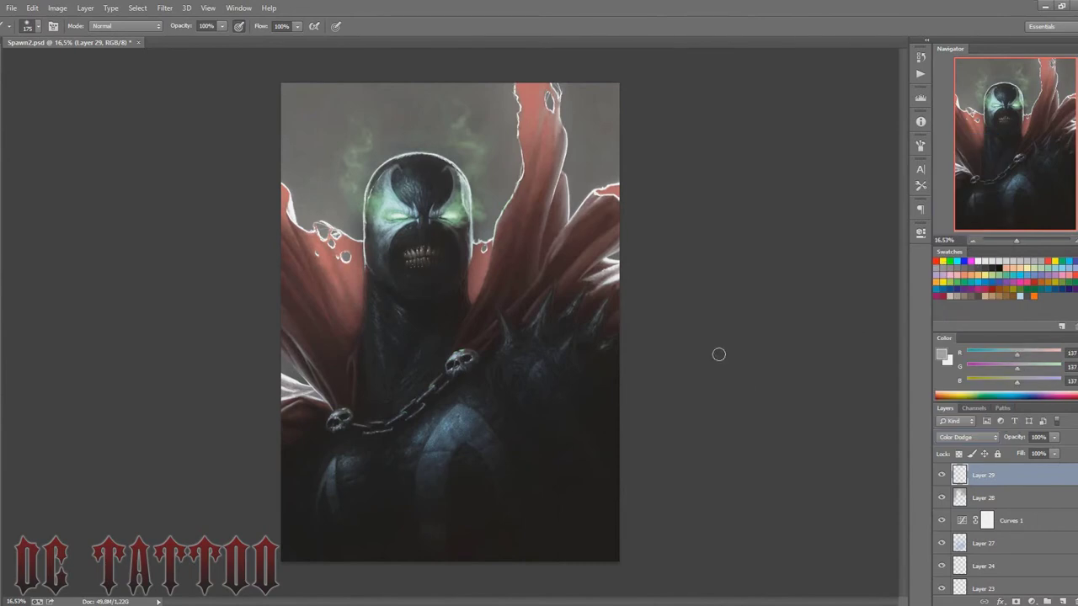
{"action": "key", "text": "e"}
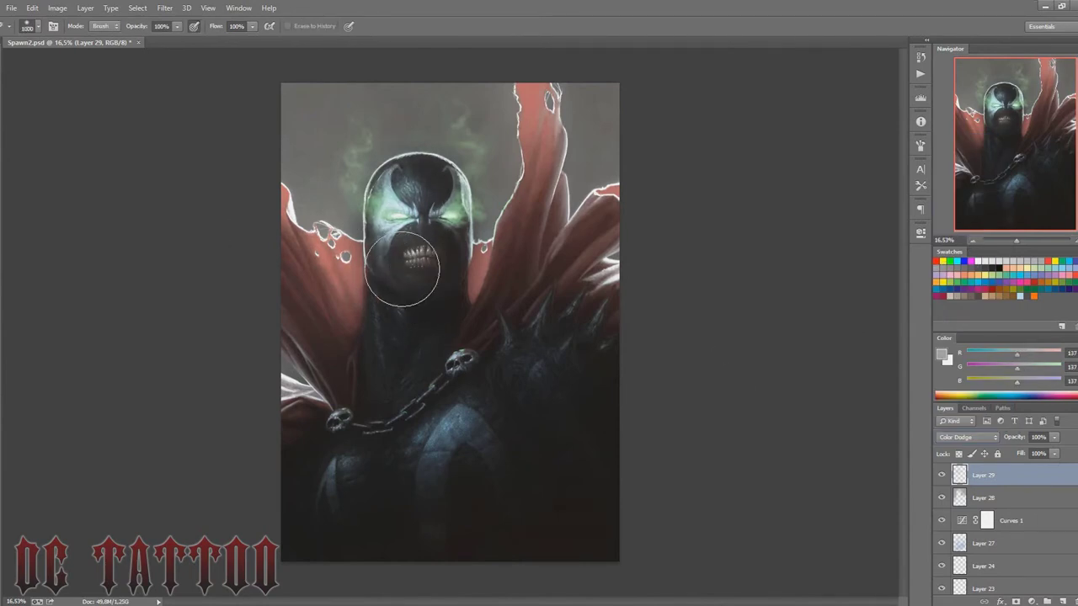
{"action": "key", "text": "bracketleft"}
{"action": "key", "text": "bracketleft"}
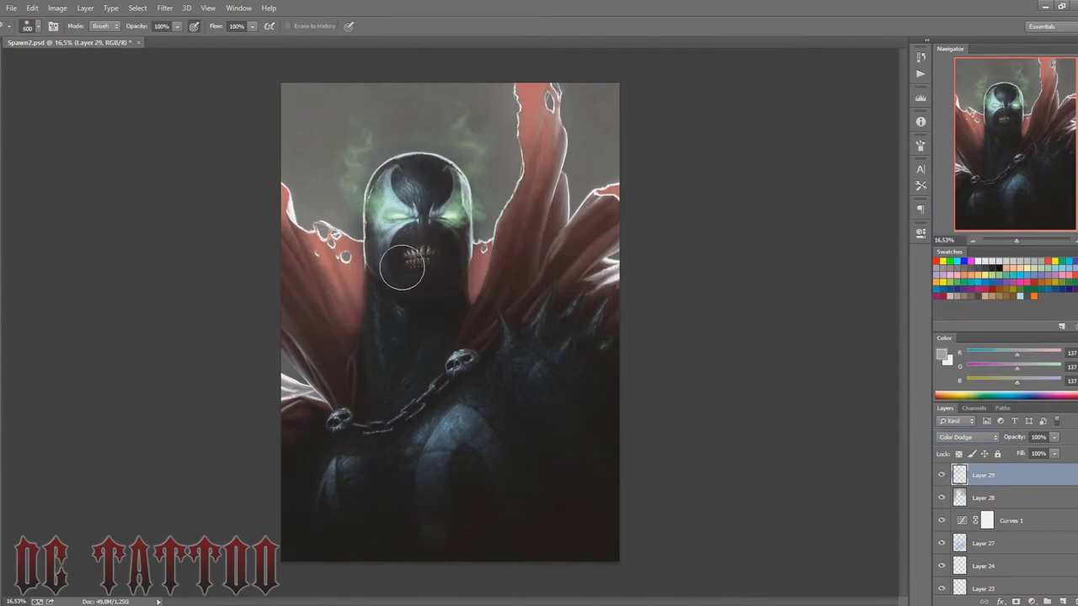
{"action": "key", "text": "b"}
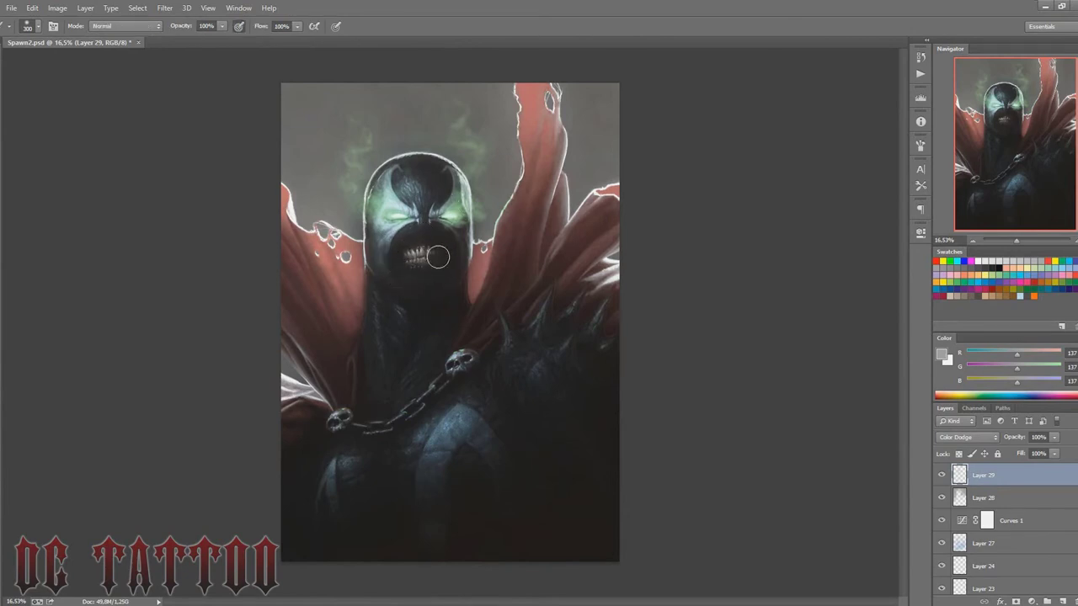
{"action": "key", "text": "e"}
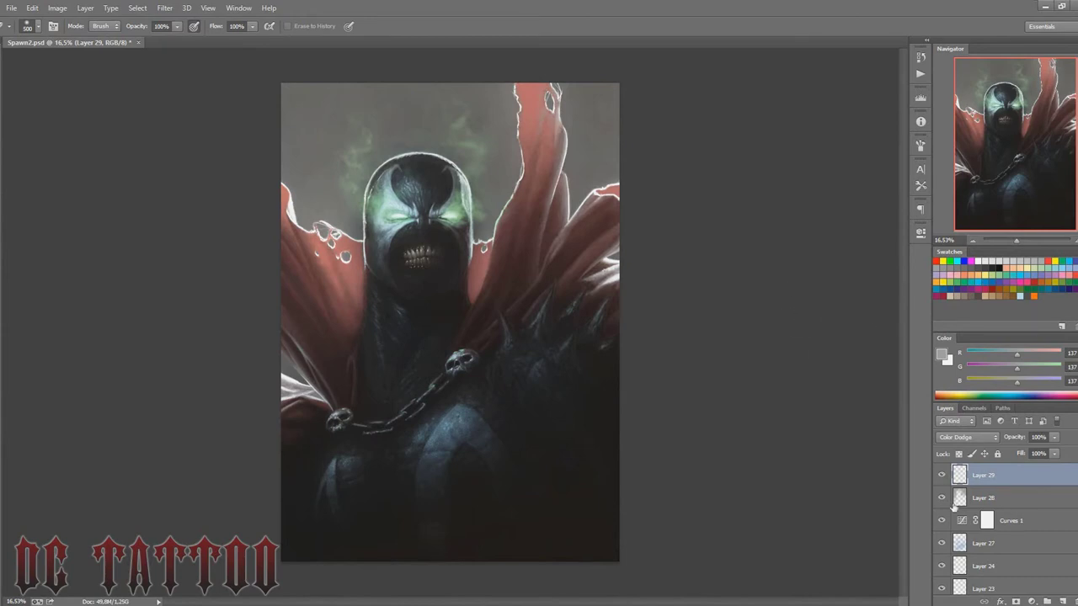
{"action": "left_click", "coordinate": [1033, 601]}
Step: Add a Photo Filter adjustment with the density lowered to 39
{"action": "left_click", "coordinate": [994, 503]}
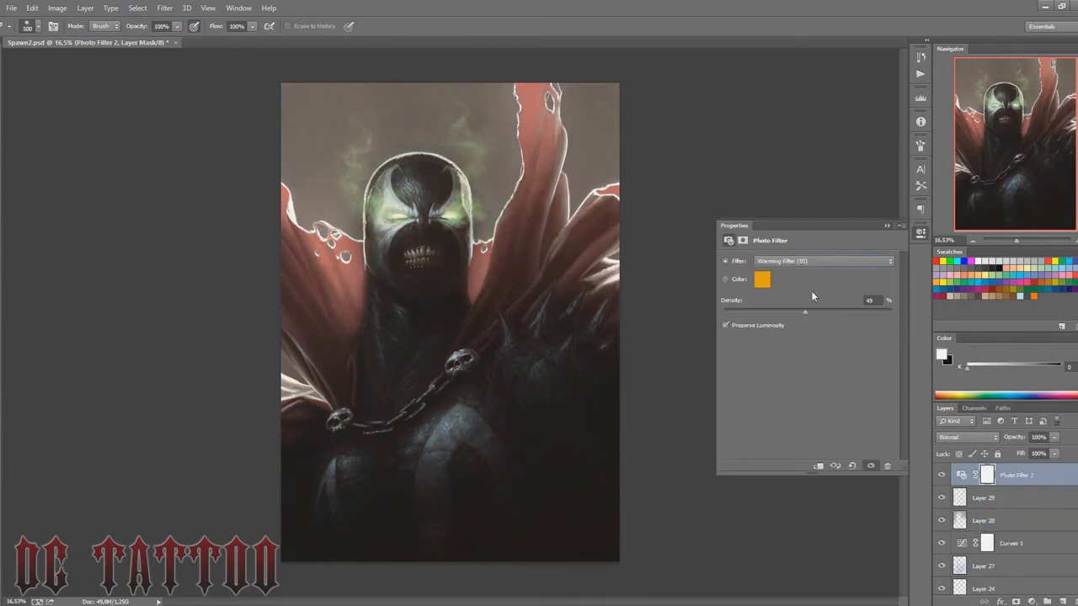
{"action": "key", "text": "Down"}
{"action": "key", "text": "Down"}
{"action": "key", "text": "Down"}
{"action": "key", "text": "Down"}
{"action": "key", "text": "Down"}
{"action": "key", "text": "Down"}
{"action": "key", "text": "Down"}
{"action": "key", "text": "Down"}
{"action": "left_click_drag", "start_coordinate": [803, 312], "coordinate": [789, 313]}
{"action": "left_click", "coordinate": [921, 234]}
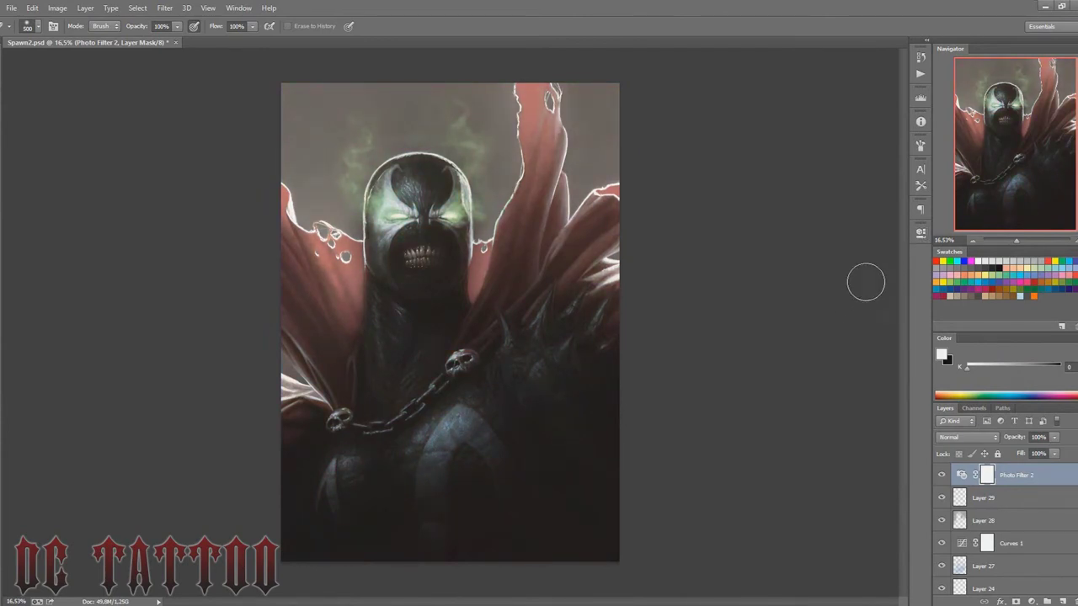
Step: Add Levels at 0 / 0.90 / 213, hide Photo Filter 2, and save the document
{"action": "left_click", "coordinate": [1032, 601]}
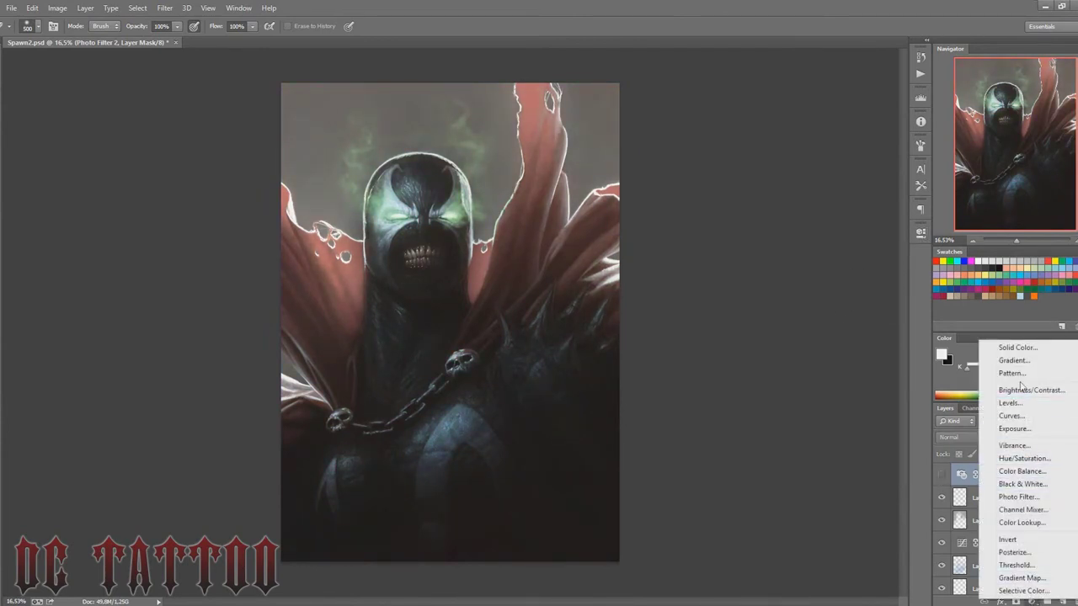
{"action": "left_click", "coordinate": [1010, 403]}
{"action": "mouse_move", "coordinate": [889, 346]}
{"action": "left_mouse_down"}
{"action": "mouse_move", "coordinate": [739, 349]}
{"action": "mouse_move", "coordinate": [806, 348]}
{"action": "left_mouse_up"}
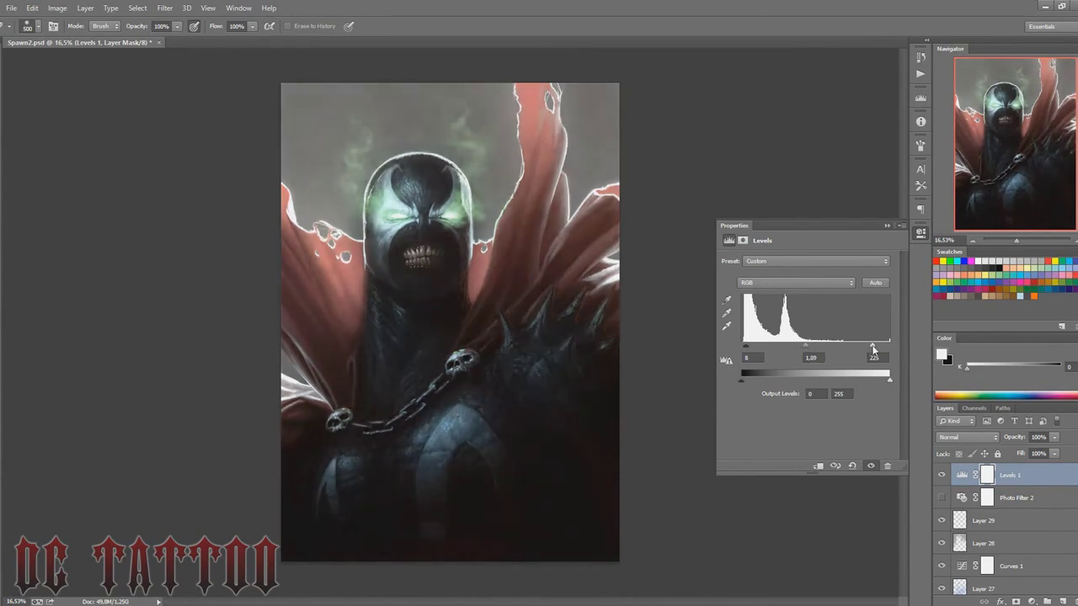
{"action": "left_click_drag", "start_coordinate": [873, 349], "coordinate": [889, 347]}
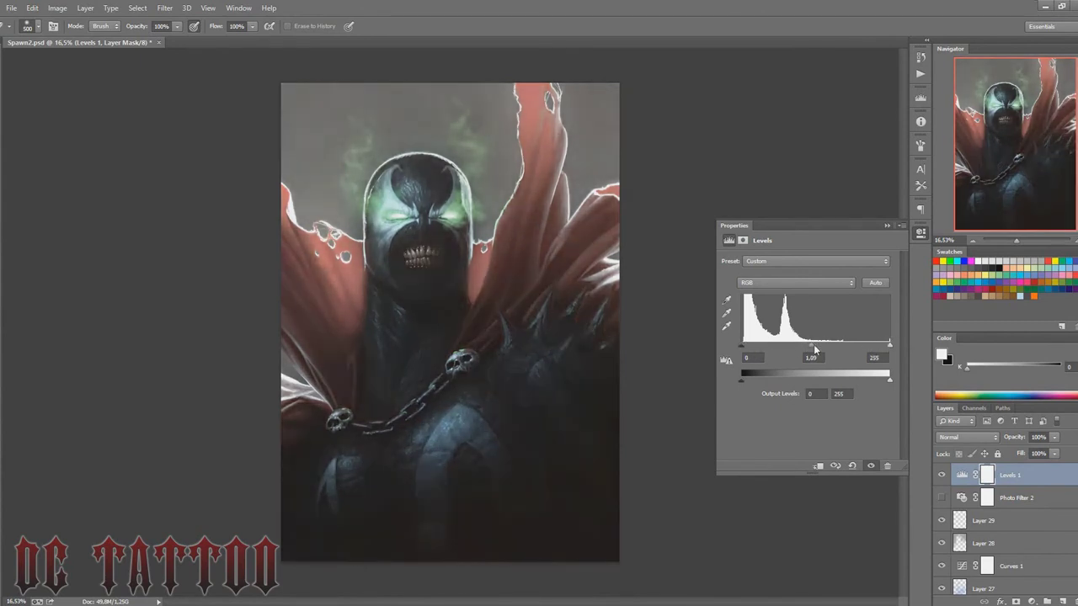
{"action": "left_click_drag", "start_coordinate": [815, 349], "coordinate": [864, 346]}
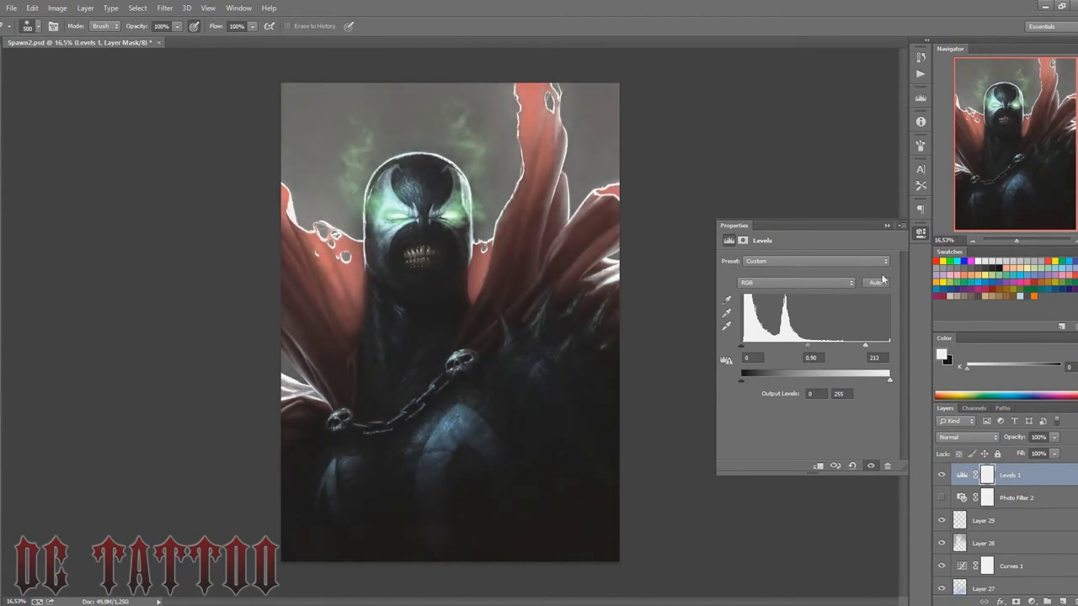
{"action": "left_click", "coordinate": [941, 501]}
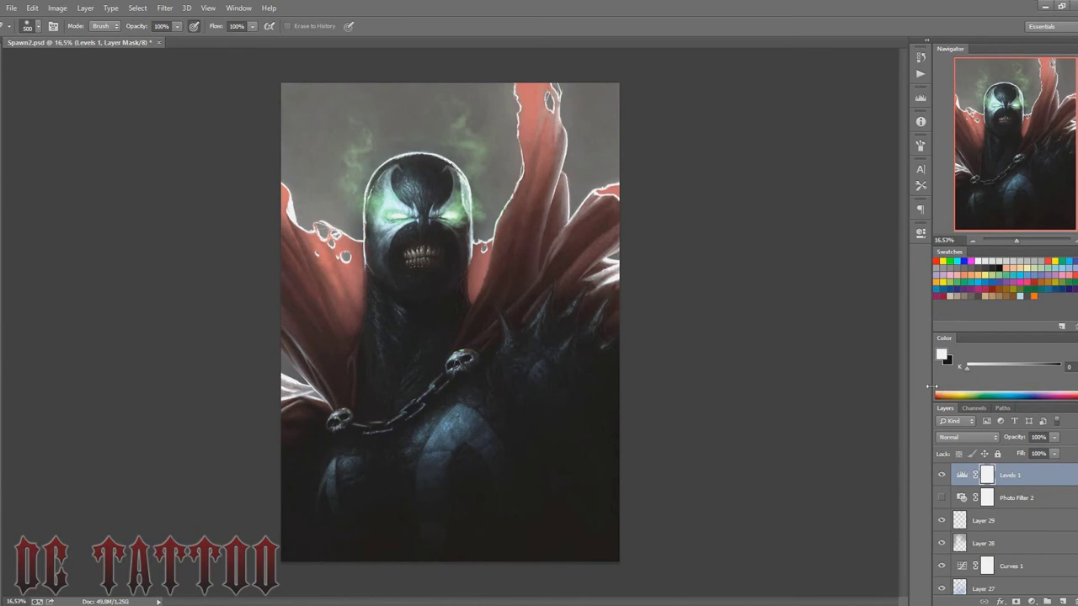
{"action": "key", "text": "ctrl+s"}
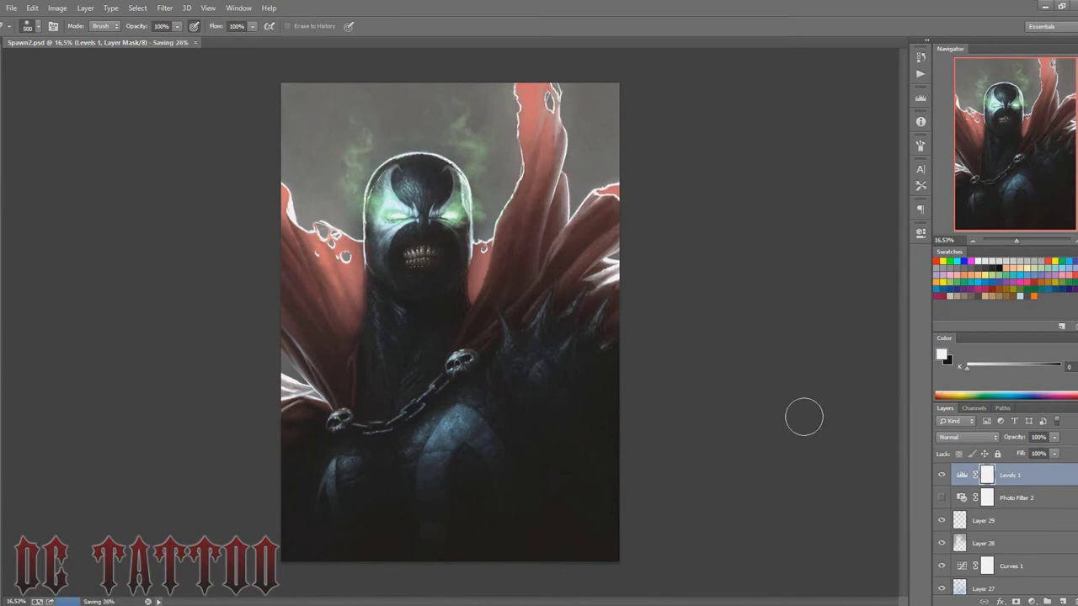
Step: Flatten the image, discarding the hidden layers
{"action": "right_click", "coordinate": [1036, 475]}
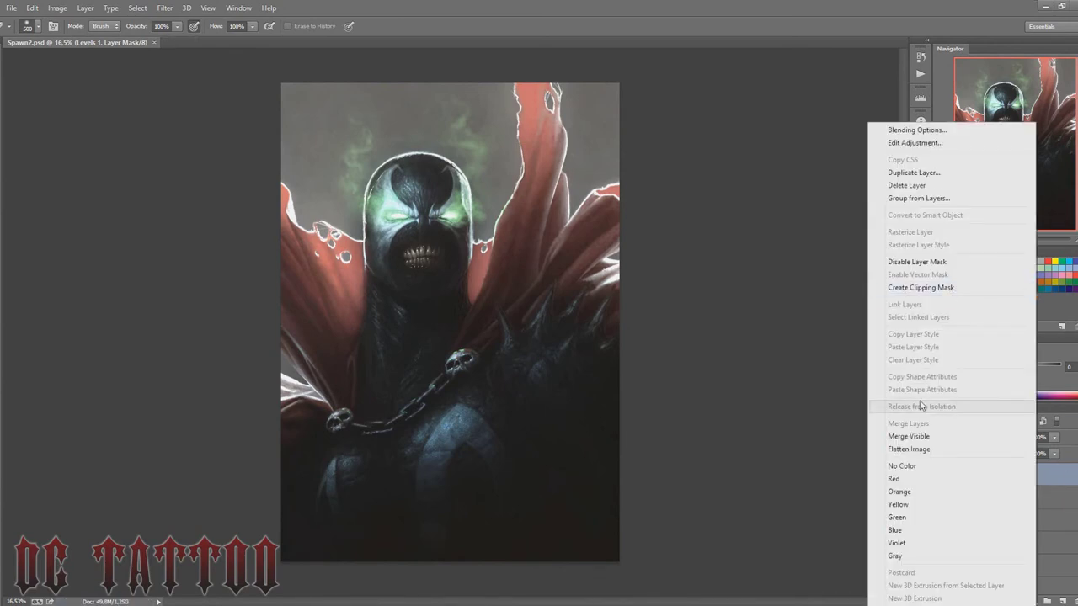
{"action": "left_click", "coordinate": [927, 451]}
{"action": "left_click", "coordinate": [516, 233]}
Step: Sharpen with two High Pass copies in Hard Light, then flatten into one Background
{"action": "key", "text": "ctrl+j"}
{"action": "left_click", "coordinate": [165, 7]}
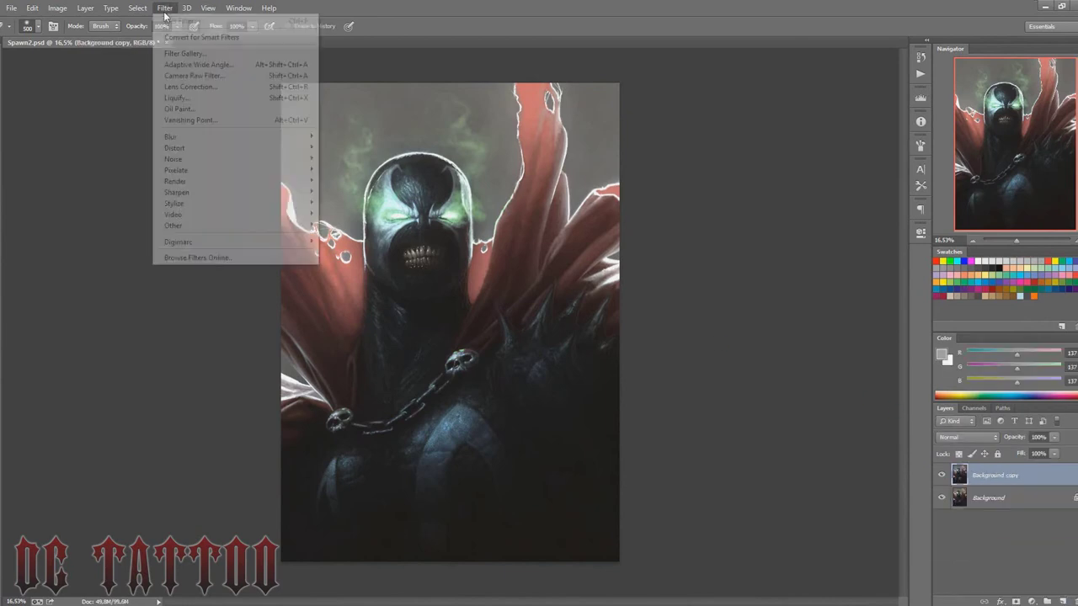
{"action": "left_click", "coordinate": [125, 236]}
{"action": "left_click", "coordinate": [608, 163]}
{"action": "left_click", "coordinate": [969, 438]}
{"action": "left_click", "coordinate": [960, 306]}
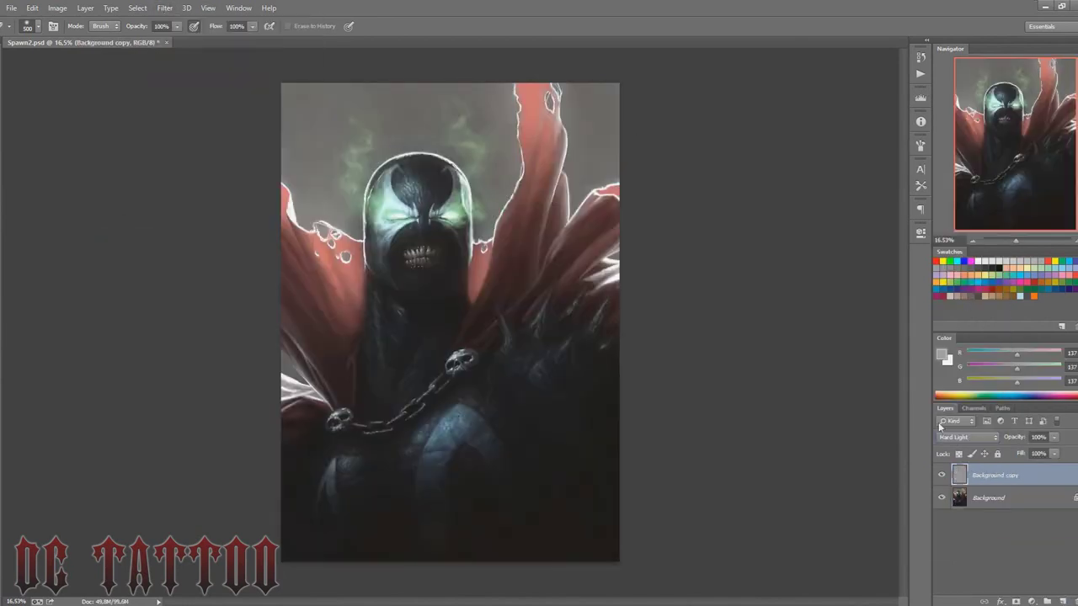
{"action": "key", "text": "ctrl+j"}
{"action": "left_click_drag", "start_coordinate": [1015, 241], "coordinate": [1017, 244]}
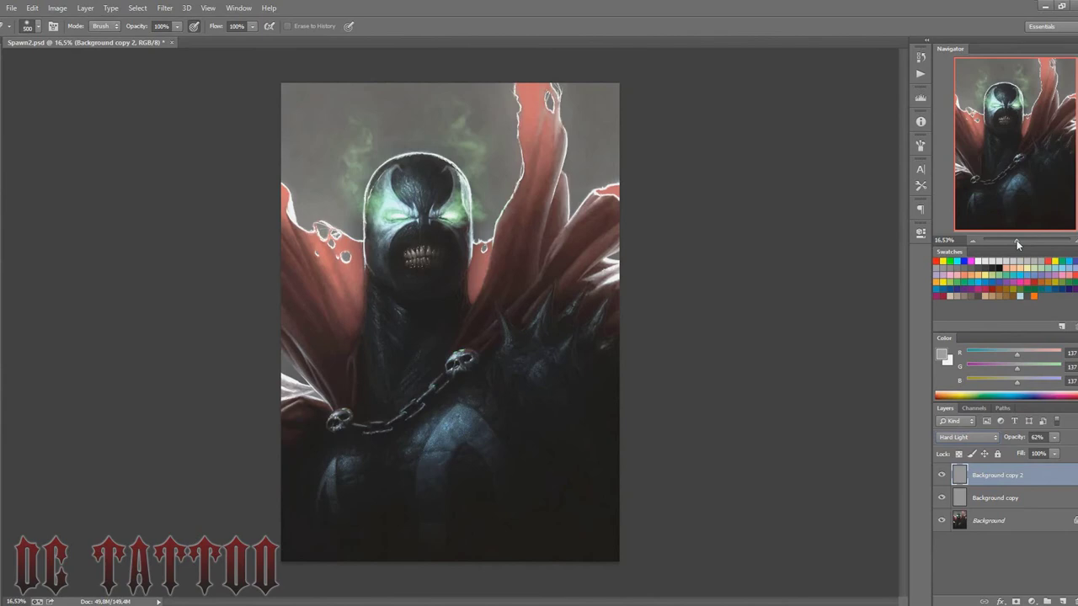
{"action": "right_click", "coordinate": [1041, 478]}
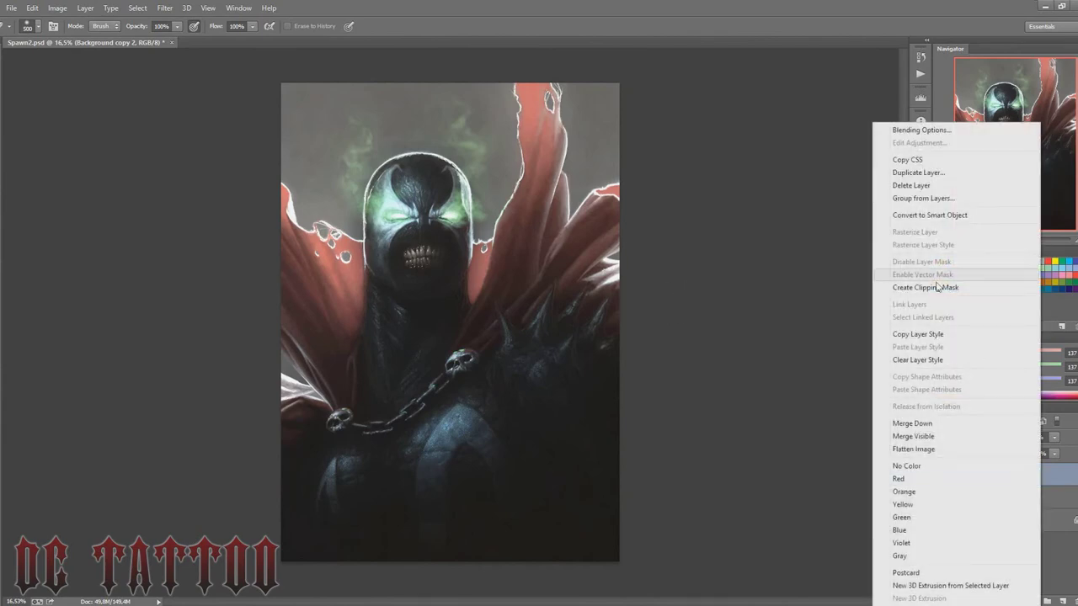
{"action": "left_click", "coordinate": [917, 449]}
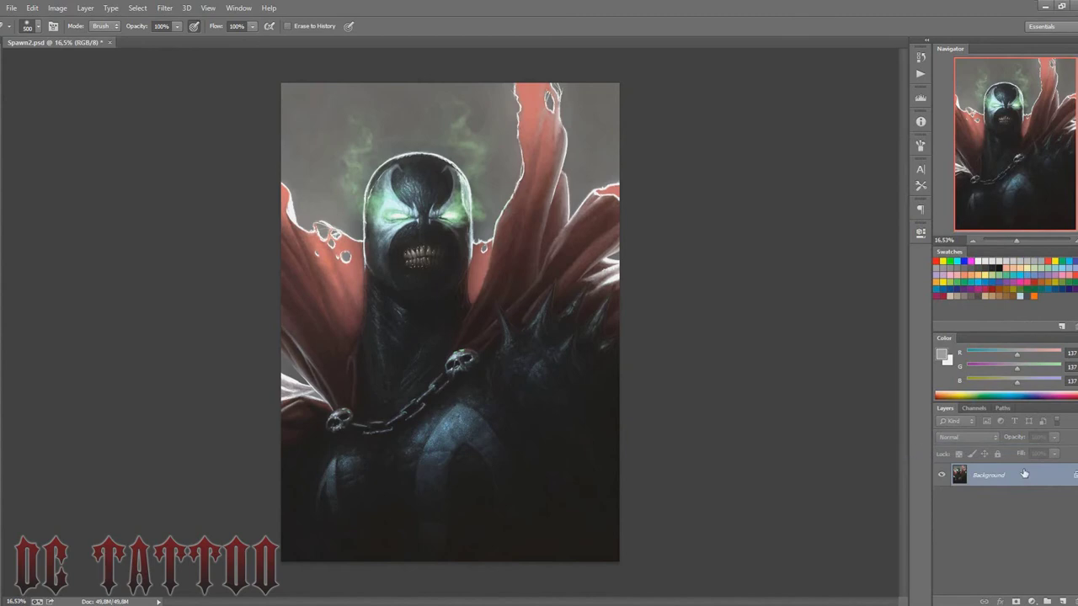
Step: Create Layer 1 with a small white brush, zoomed into the painting's dark lower area
{"action": "key", "text": "ctrl+shift+n"}
{"action": "key", "text": "Return"}
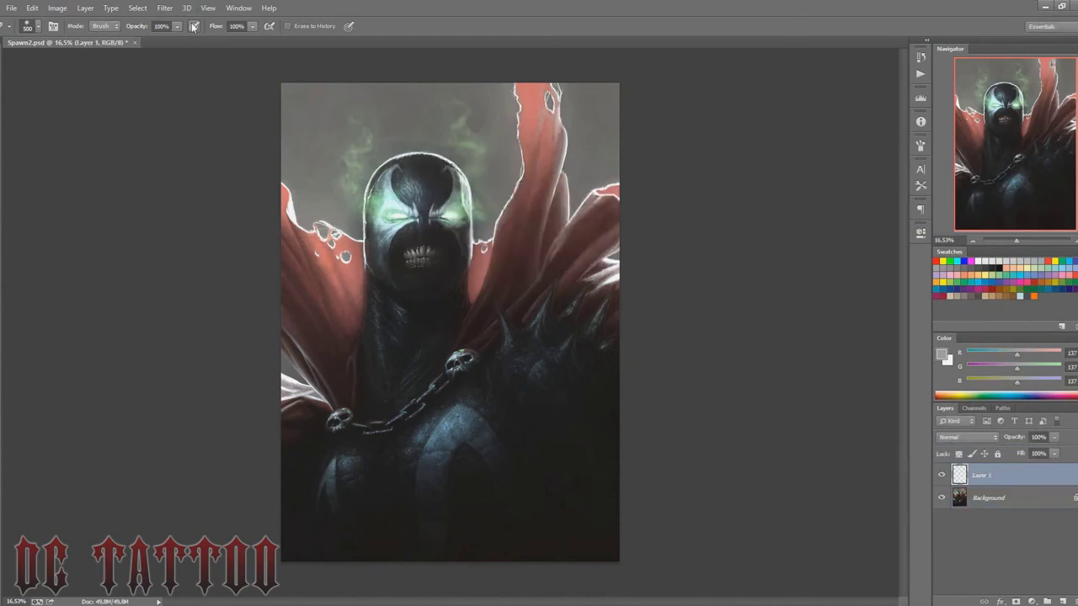
{"action": "left_click", "coordinate": [984, 261]}
{"action": "key", "text": "b"}
{"action": "right_click", "coordinate": [556, 152]}
{"action": "scroll", "coordinate": [792, 379], "scroll_direction": "down", "scroll_amount": 2}
{"action": "key", "text": "Escape"}
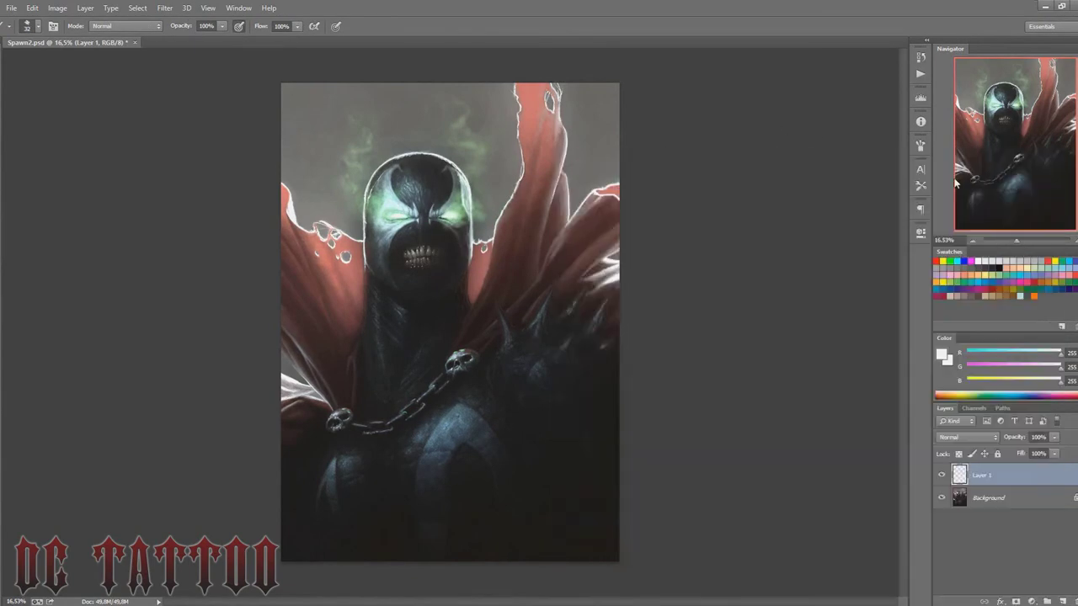
{"action": "key", "text": "ctrl+plus"}
{"action": "key", "text": "ctrl+plus"}
{"action": "key", "text": "ctrl+plus"}
{"action": "left_click_drag", "start_coordinate": [1052, 197], "coordinate": [1060, 233]}
Step: Hand-write the white signature with the year 2015 beneath it
{"action": "mouse_move", "coordinate": [399, 258]}
{"action": "left_mouse_down"}
{"action": "mouse_move", "coordinate": [443, 361]}
{"action": "mouse_move", "coordinate": [353, 336]}
{"action": "left_mouse_up"}
{"action": "key", "text": "ctrl+alt+z"}
{"action": "key", "text": "ctrl+alt+z"}
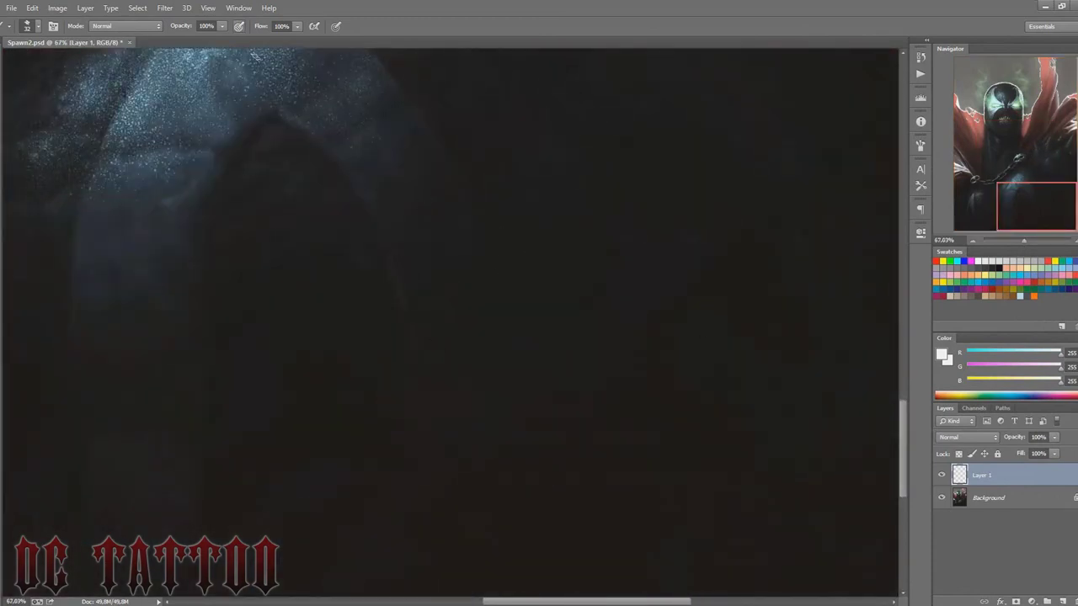
{"action": "left_click_drag", "start_coordinate": [421, 238], "coordinate": [461, 354]}
{"action": "left_click_drag", "start_coordinate": [379, 364], "coordinate": [354, 318]}
{"action": "left_click_drag", "start_coordinate": [505, 278], "coordinate": [640, 202]}
{"action": "left_click", "coordinate": [530, 210]}
{"action": "mouse_move", "coordinate": [505, 320]}
{"action": "left_mouse_down"}
{"action": "mouse_move", "coordinate": [530, 354]}
{"action": "mouse_move", "coordinate": [565, 286]}
{"action": "left_mouse_up"}
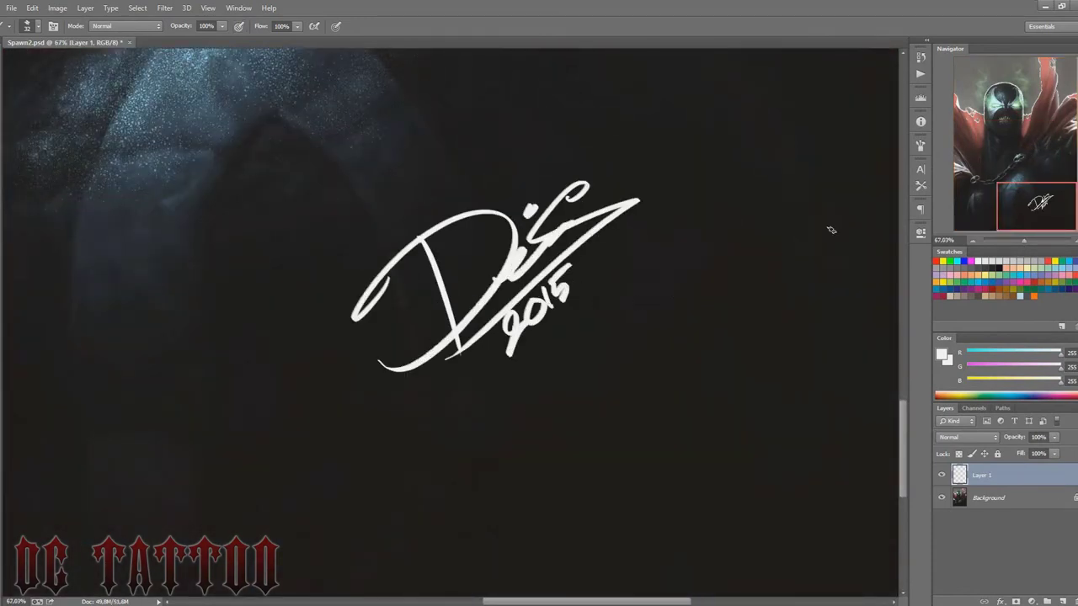
{"action": "left_click_drag", "start_coordinate": [1031, 242], "coordinate": [1015, 243]}
Step: Shrink and rotate the signature, then place it in the lower-right corner
{"action": "key", "text": "ctrl+t"}
{"action": "mouse_move", "coordinate": [480, 311]}
{"action": "left_mouse_down"}
{"action": "mouse_move", "coordinate": [565, 337]}
{"action": "mouse_move", "coordinate": [541, 364]}
{"action": "mouse_move", "coordinate": [598, 382]}
{"action": "left_mouse_up"}
{"action": "key", "text": "Return"}
{"action": "left_click_drag", "start_coordinate": [1021, 240], "coordinate": [1016, 241]}
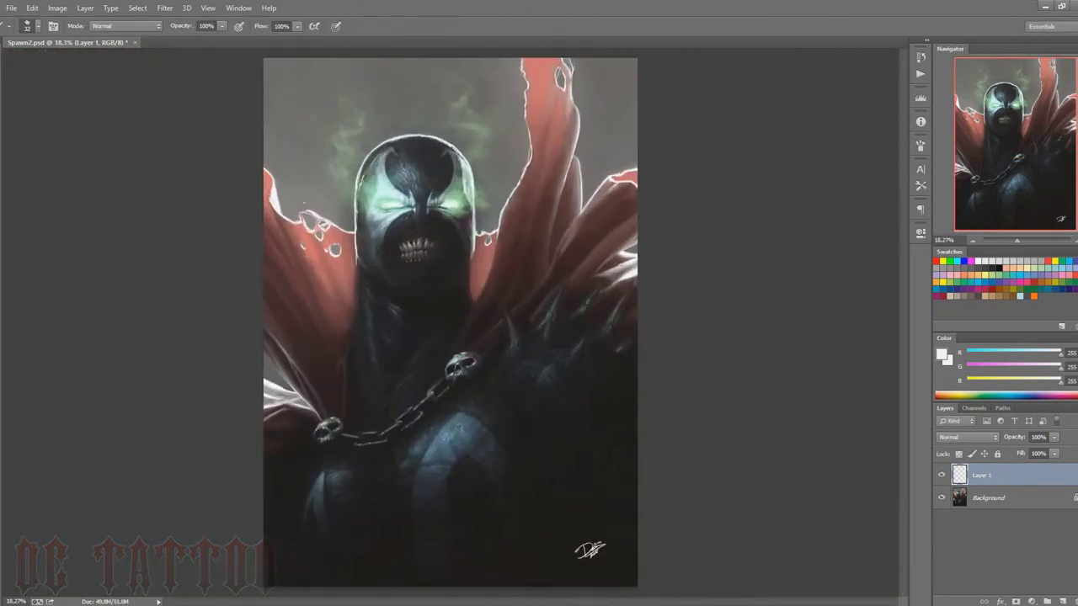
{"action": "left_click_drag", "start_coordinate": [581, 520], "coordinate": [594, 530]}
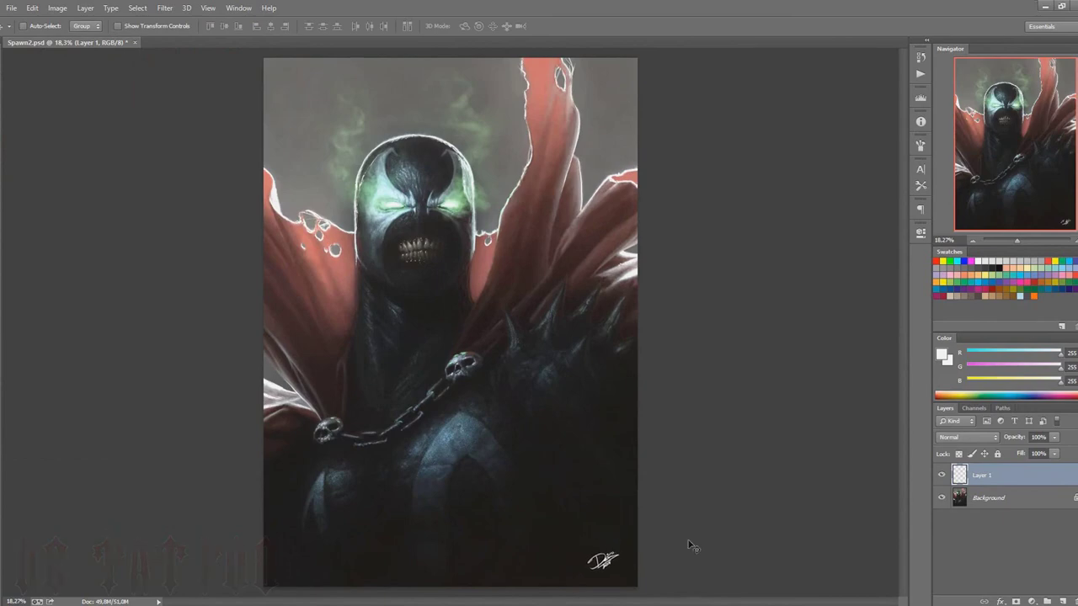